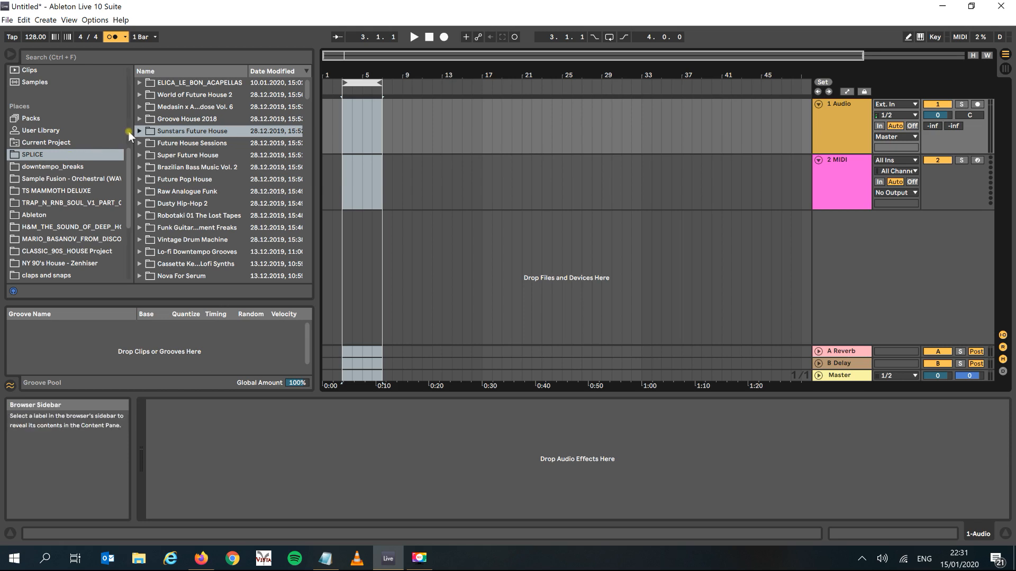
Step: Examine the Instruments and Plug-Ins browser categories and expand the VST3 plug-in folder
{"action": "scroll", "coordinate": [106, 164], "scroll_direction": "up", "scroll_amount": 6}
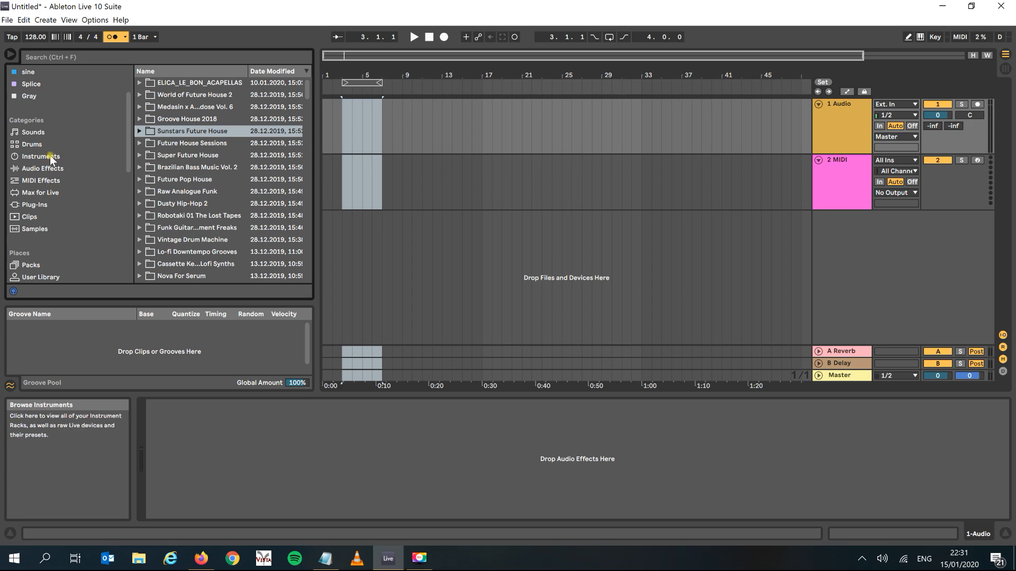
{"action": "left_click", "coordinate": [50, 155]}
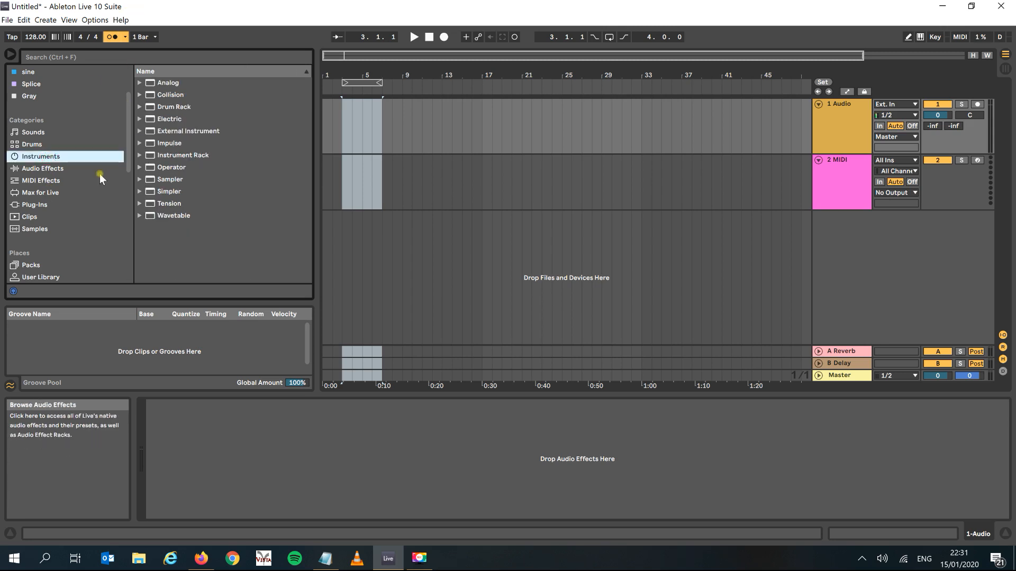
{"action": "left_click", "coordinate": [65, 205]}
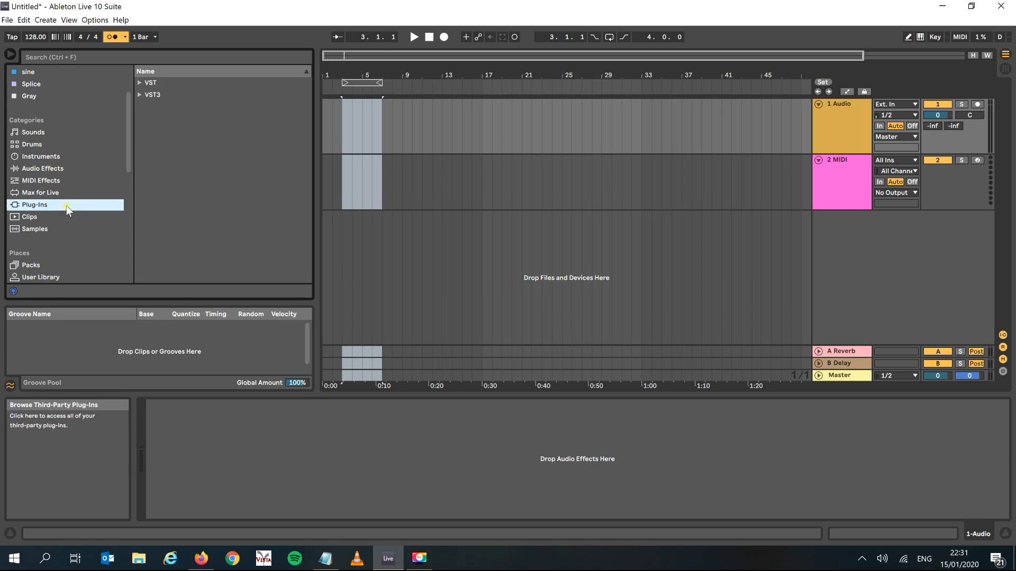
{"action": "left_click", "coordinate": [139, 95]}
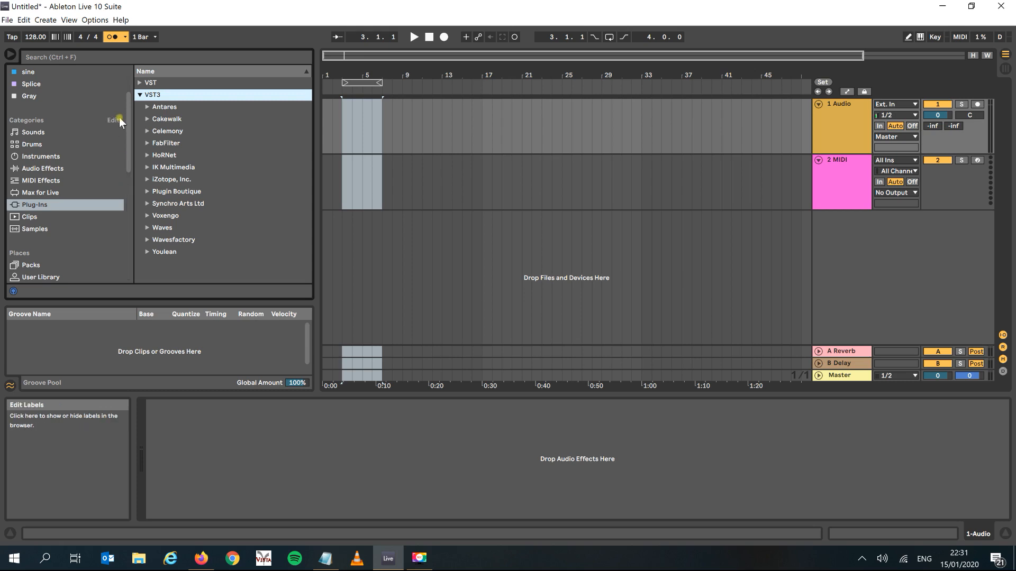
Step: Select the SPLICE folder under Places and show it in File Explorer
{"action": "left_click_drag", "start_coordinate": [125, 145], "coordinate": [130, 211]}
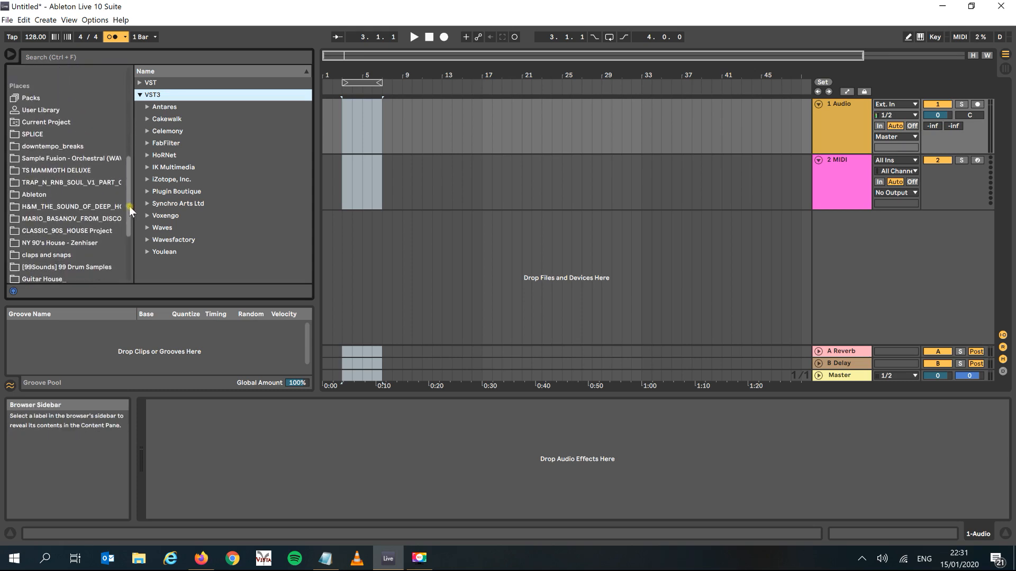
{"action": "left_click", "coordinate": [27, 132]}
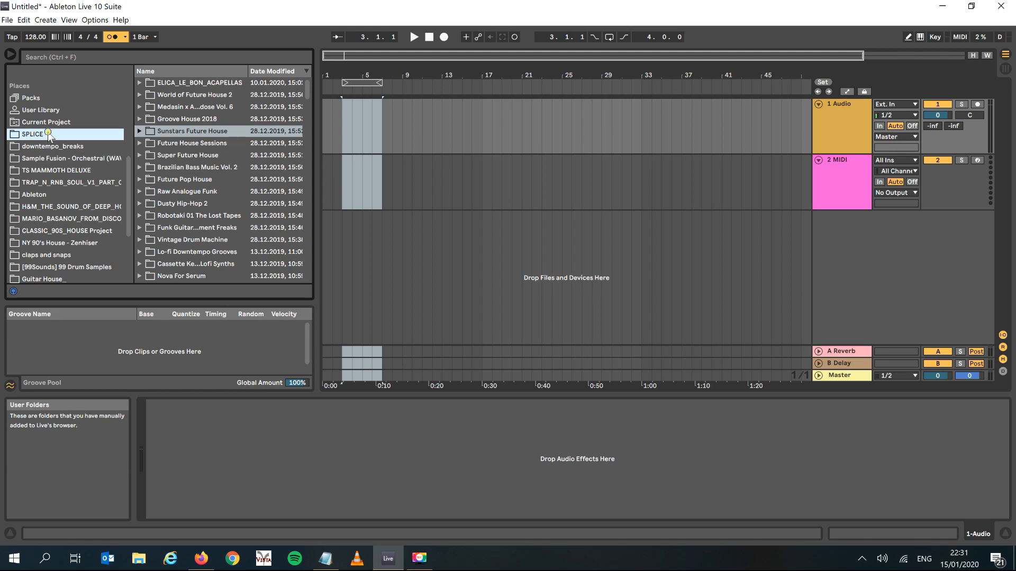
{"action": "right_click", "coordinate": [49, 136]}
{"action": "left_click", "coordinate": [71, 164]}
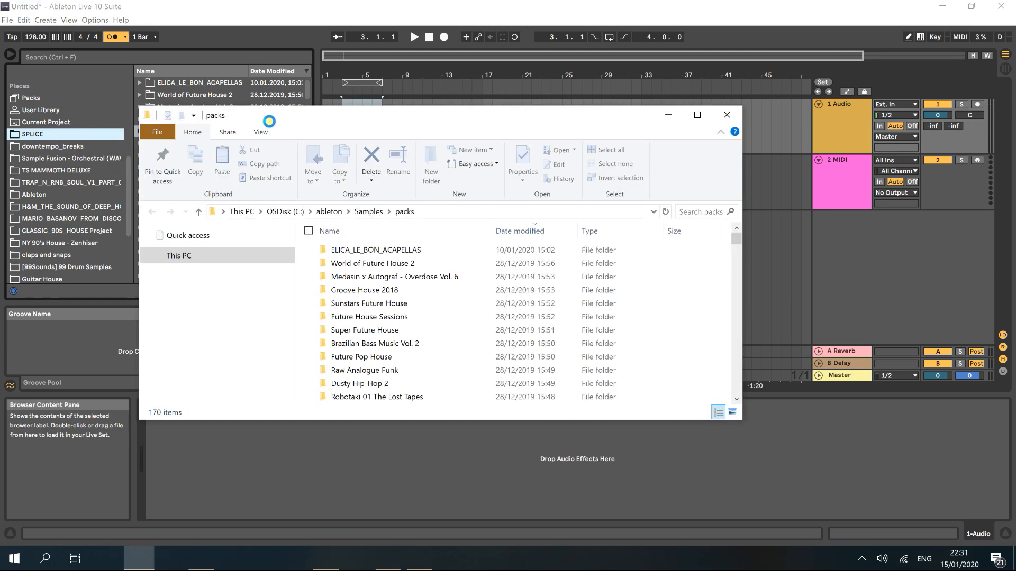
Step: Look through the sample pack folders inside the packs directory and close the File Explorer window
{"action": "left_click", "coordinate": [734, 360]}
{"action": "left_click", "coordinate": [736, 365]}
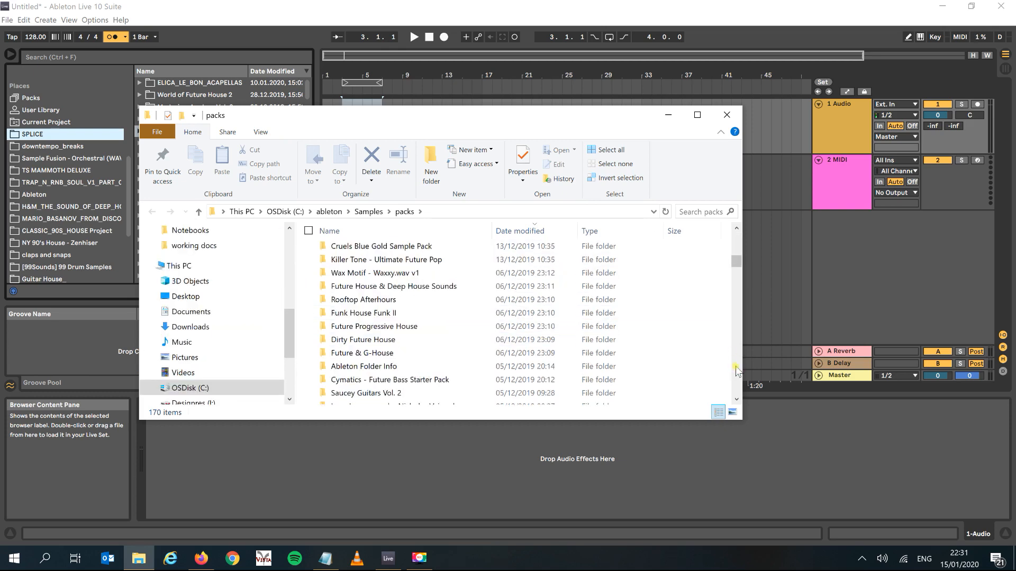
{"action": "left_click", "coordinate": [735, 369]}
{"action": "left_click", "coordinate": [736, 369]}
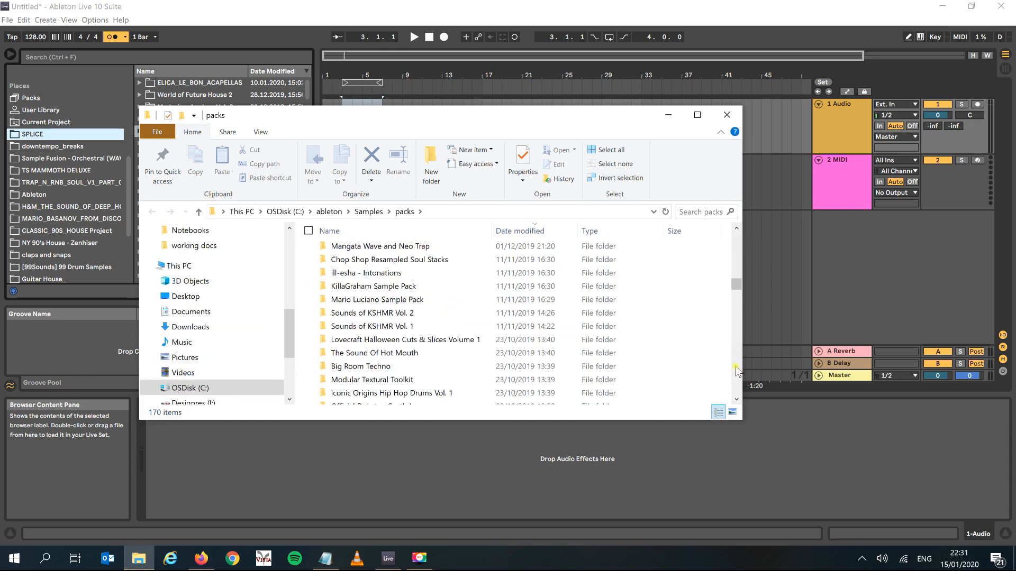
{"action": "scroll", "coordinate": [736, 368], "scroll_direction": "up", "scroll_amount": 8}
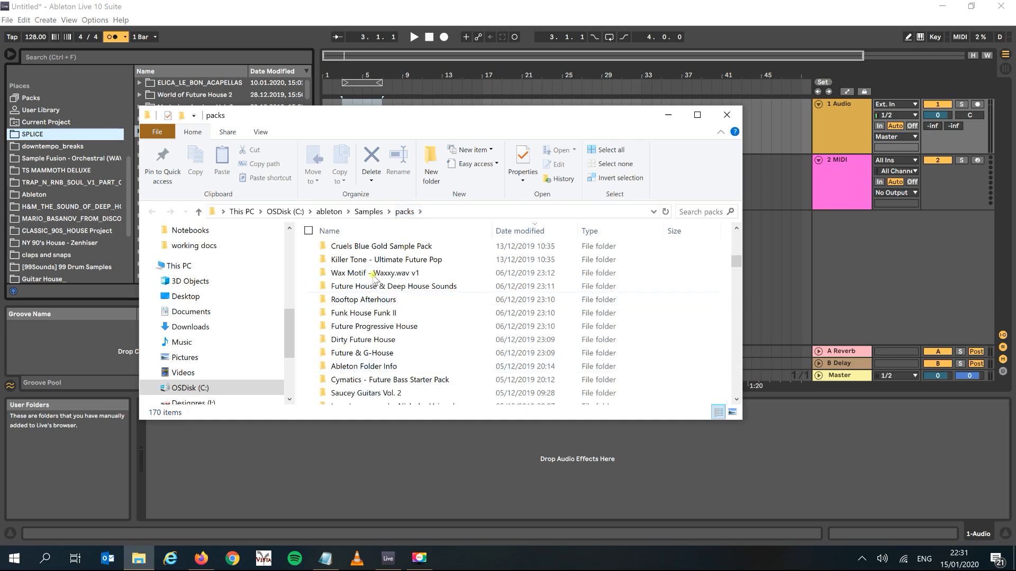
{"action": "left_click", "coordinate": [728, 115]}
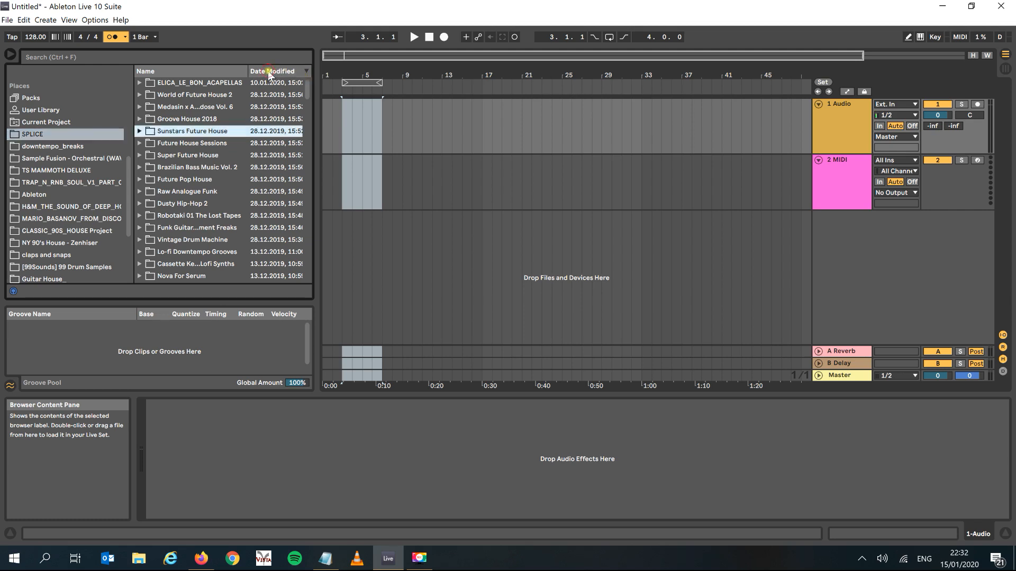
Step: Toggle the SPLICE pack list's sorting by modification date, ending with the newest packs first
{"action": "left_click", "coordinate": [268, 72]}
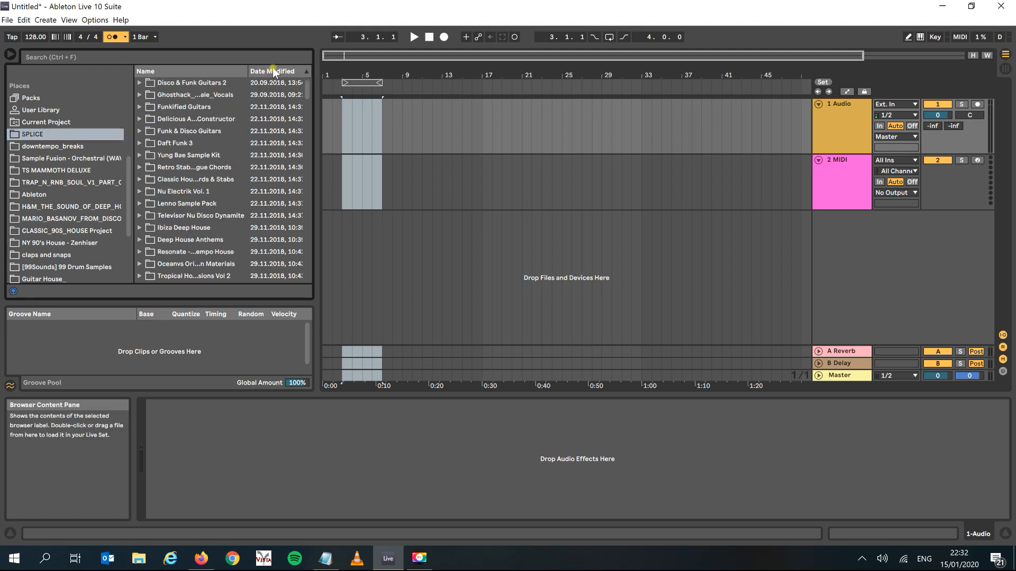
{"action": "left_click", "coordinate": [272, 71]}
{"action": "left_click", "coordinate": [273, 71]}
{"action": "left_click", "coordinate": [277, 71]}
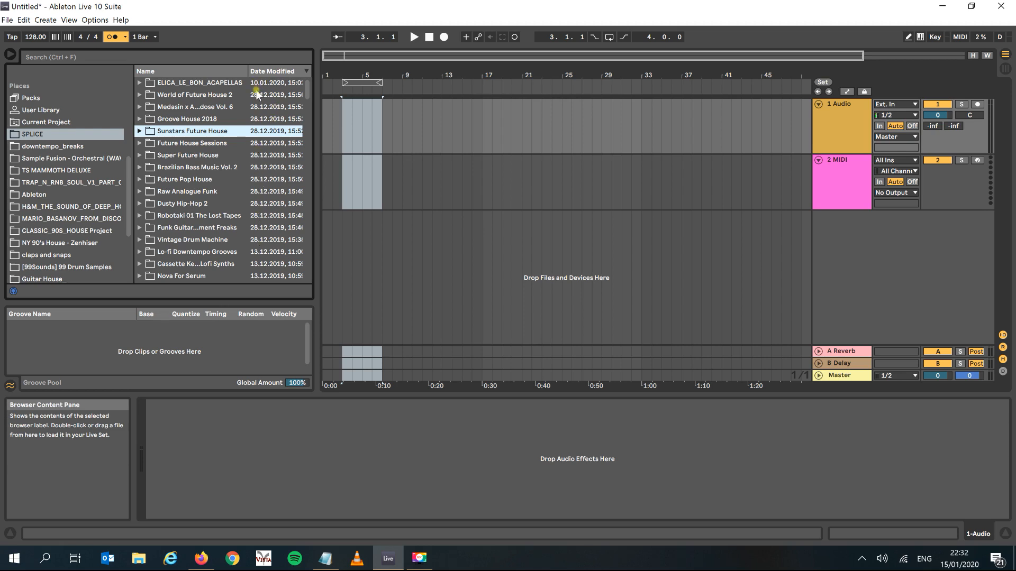
Step: Expand the ELICA_LE_BON_ACAPELLAS pack to ELB_WAV_LOOPS and its ELB_125_Bm_Tell_Me folder
{"action": "left_click", "coordinate": [138, 82]}
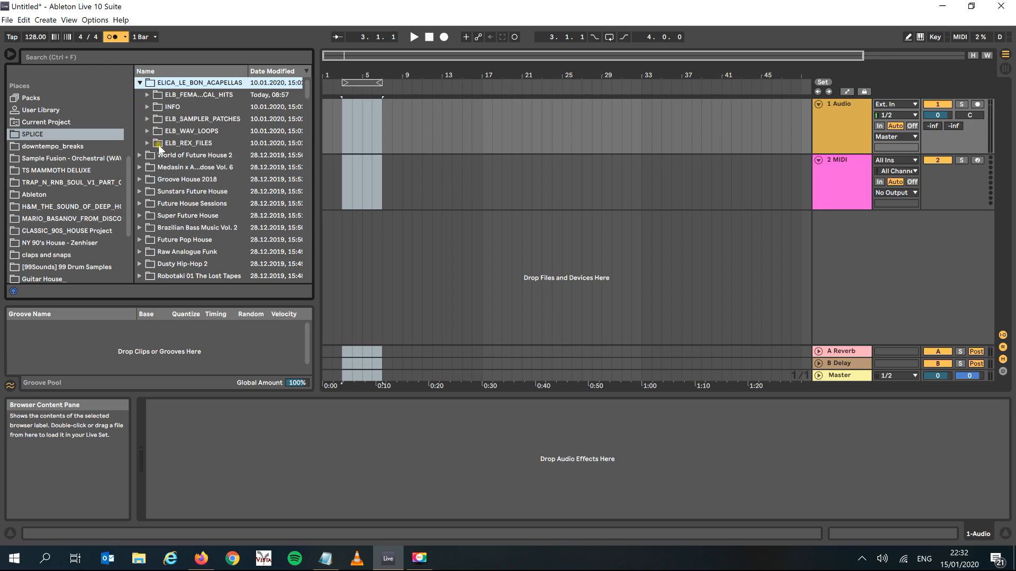
{"action": "left_click", "coordinate": [139, 82]}
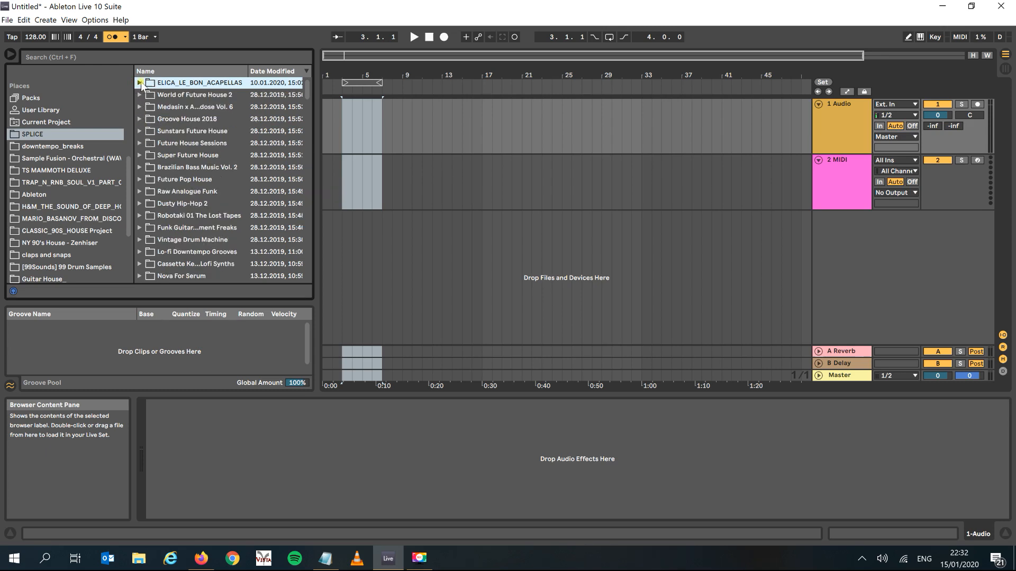
{"action": "left_click", "coordinate": [138, 83]}
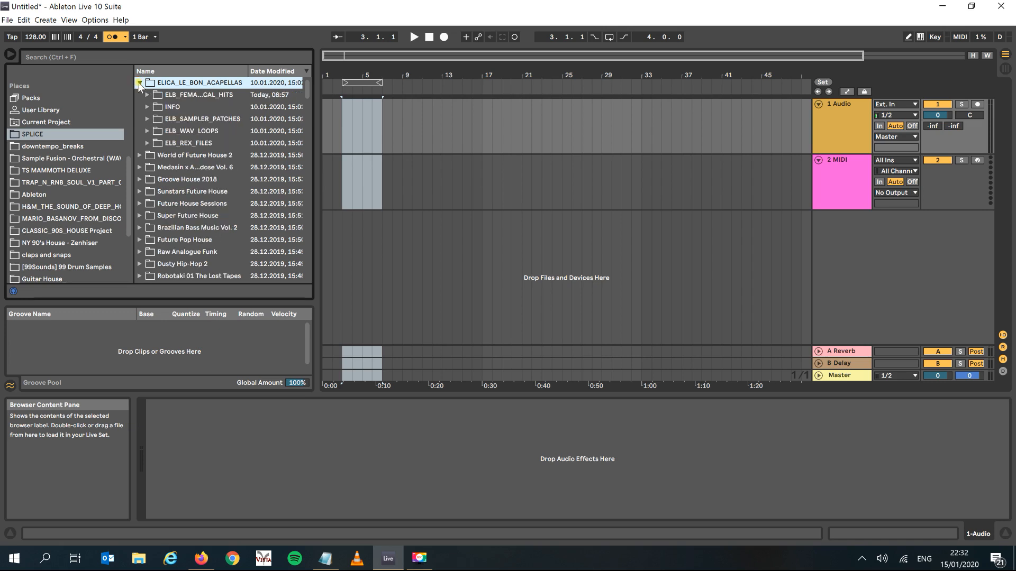
{"action": "left_click", "coordinate": [148, 131]}
{"action": "left_click", "coordinate": [156, 142]}
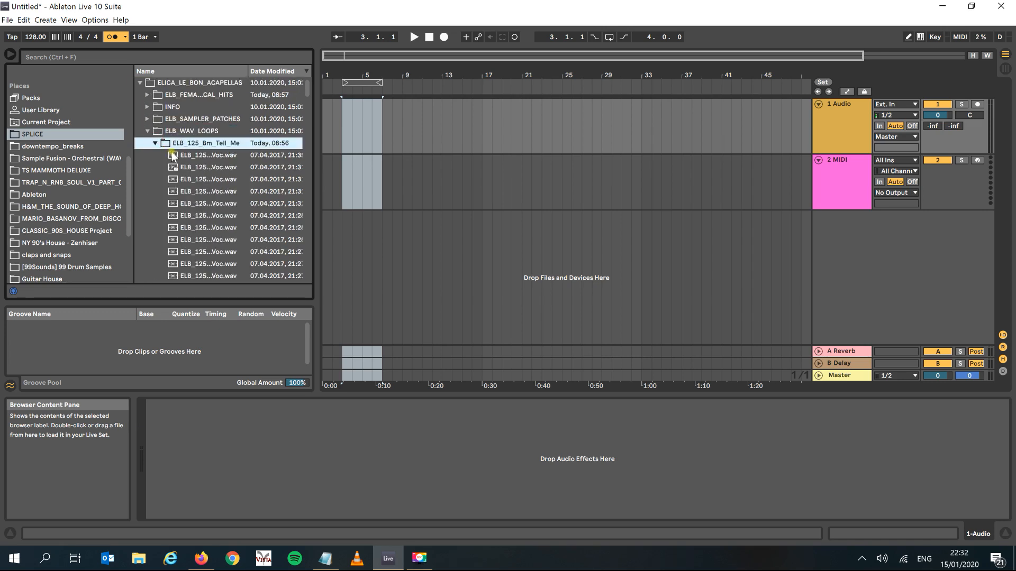
Step: Preview several vocal WAV files in the ELB_125_Bm_Tell_Me folder, stop playback and collapse the acapella pack
{"action": "left_click", "coordinate": [178, 156]}
{"action": "left_click", "coordinate": [185, 179]}
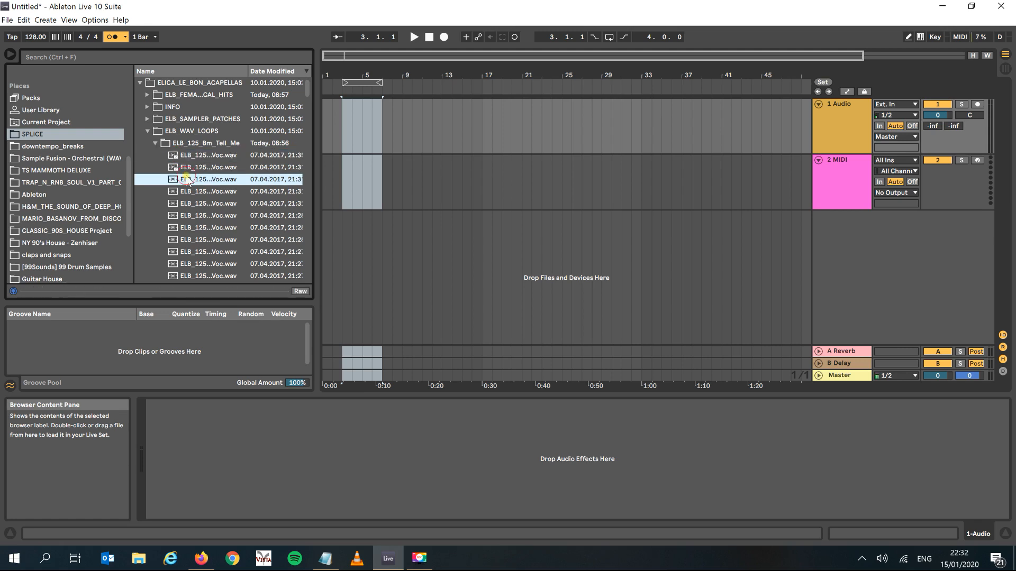
{"action": "left_click", "coordinate": [192, 205]}
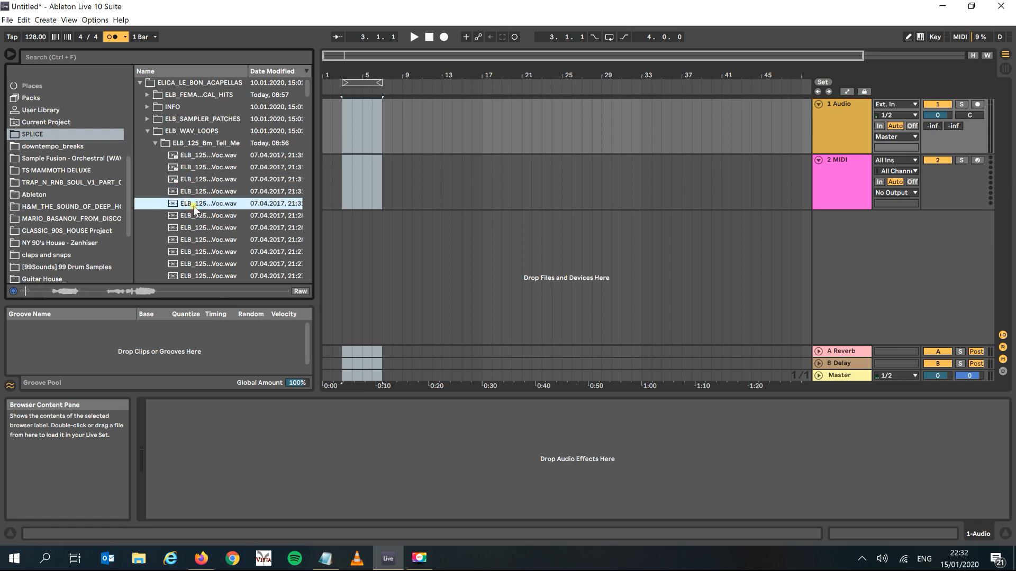
{"action": "left_click", "coordinate": [199, 264]}
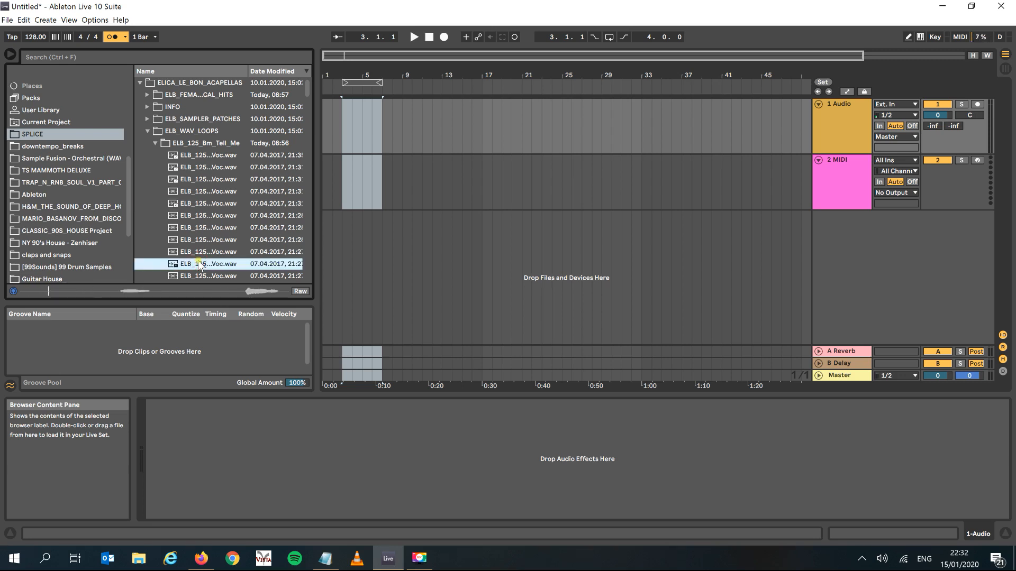
{"action": "key", "text": "space"}
{"action": "left_click", "coordinate": [139, 83]}
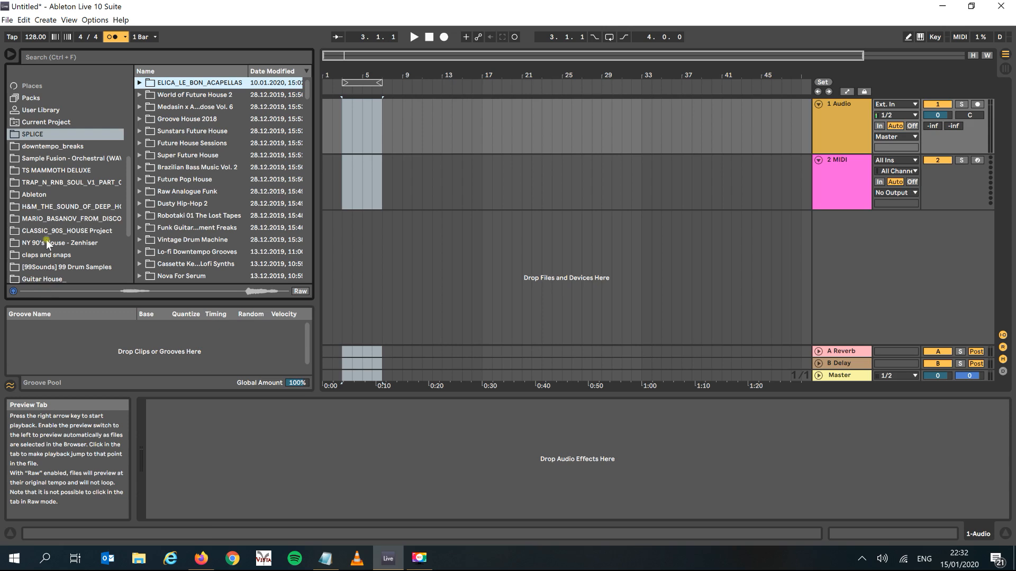
Step: Search the SPLICE folder for "kick"
{"action": "left_click_drag", "start_coordinate": [129, 208], "coordinate": [127, 231]}
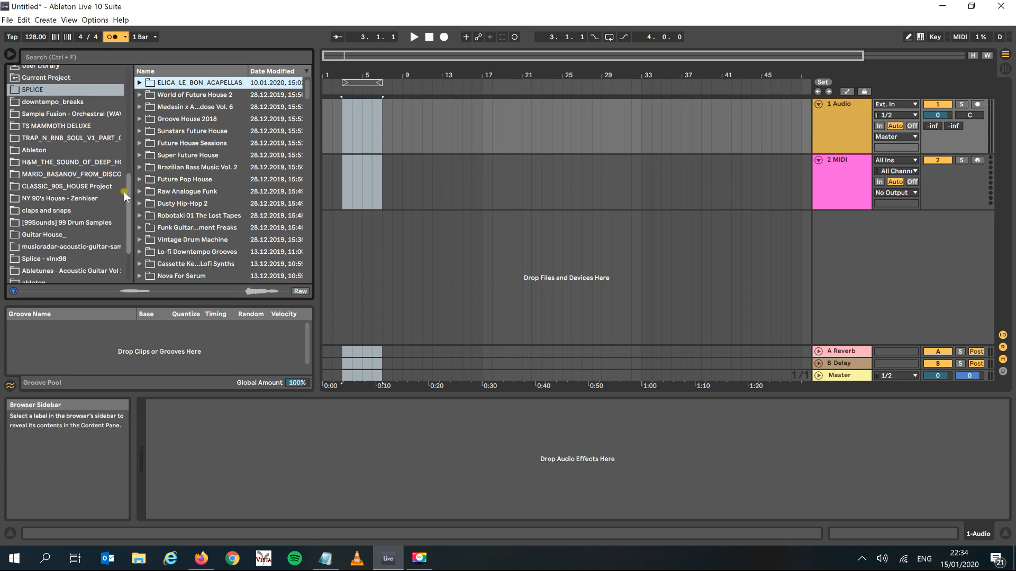
{"action": "scroll", "coordinate": [63, 149], "scroll_direction": "up", "scroll_amount": 2}
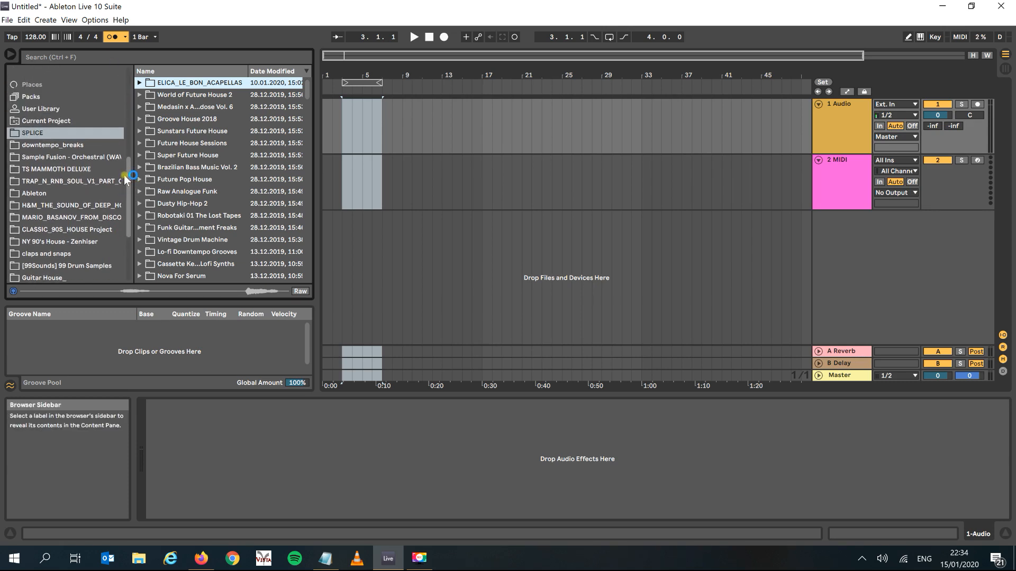
{"action": "left_click", "coordinate": [38, 134]}
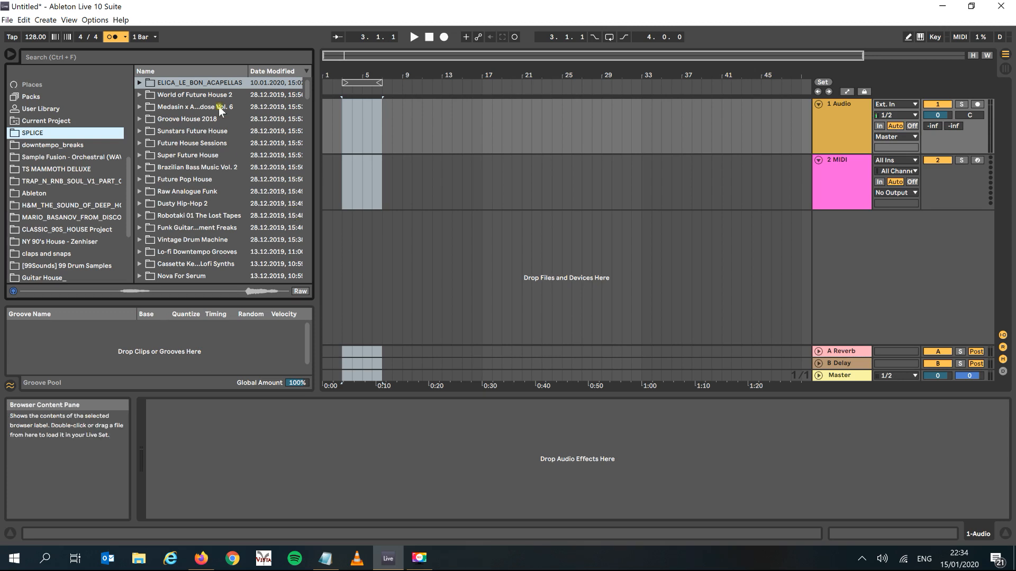
{"action": "left_click", "coordinate": [161, 57]}
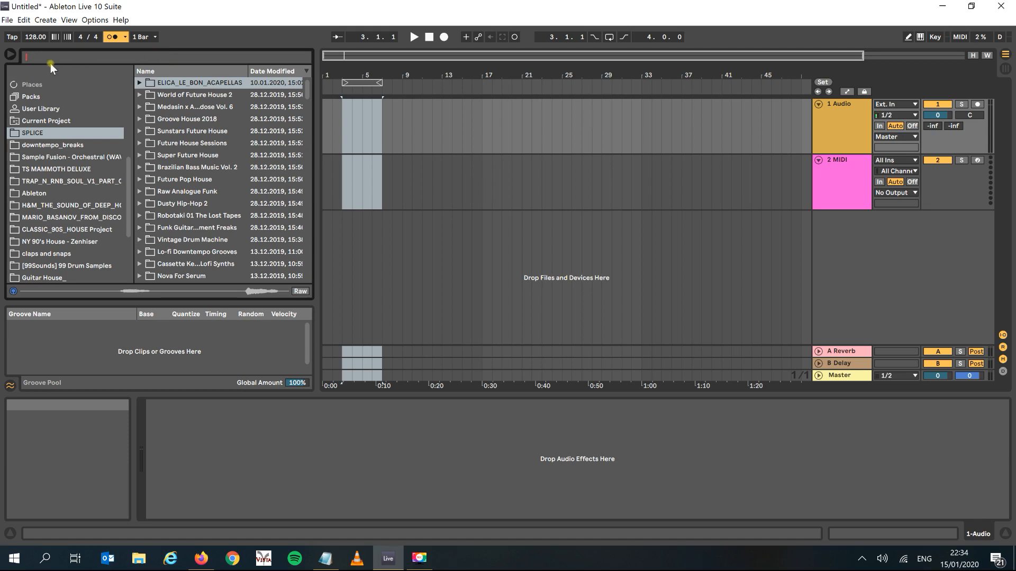
{"action": "type", "text": "kick"}
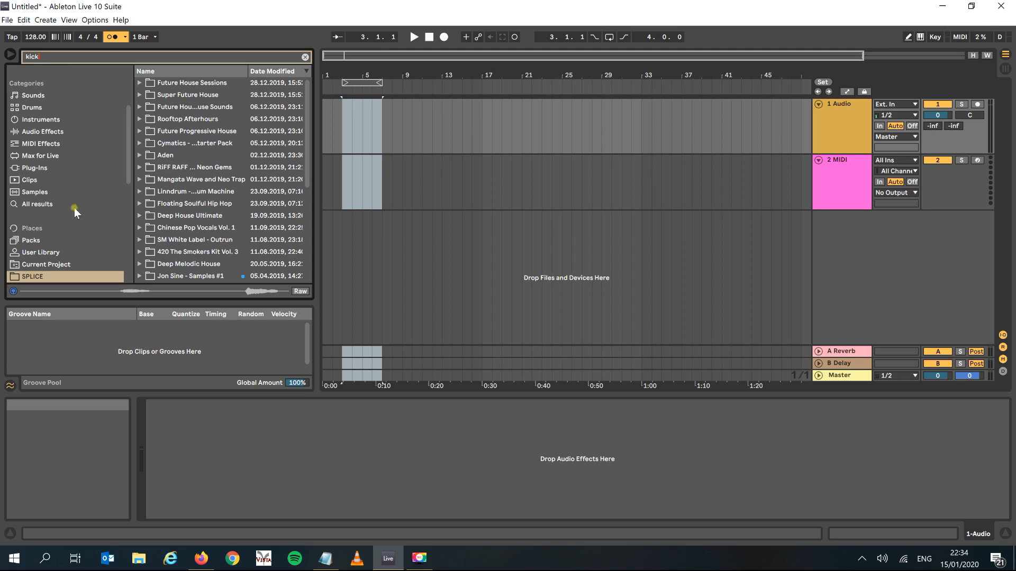
Step: Expand the Future House Sessions pack down to the contents of its Loops folder
{"action": "left_click", "coordinate": [138, 82]}
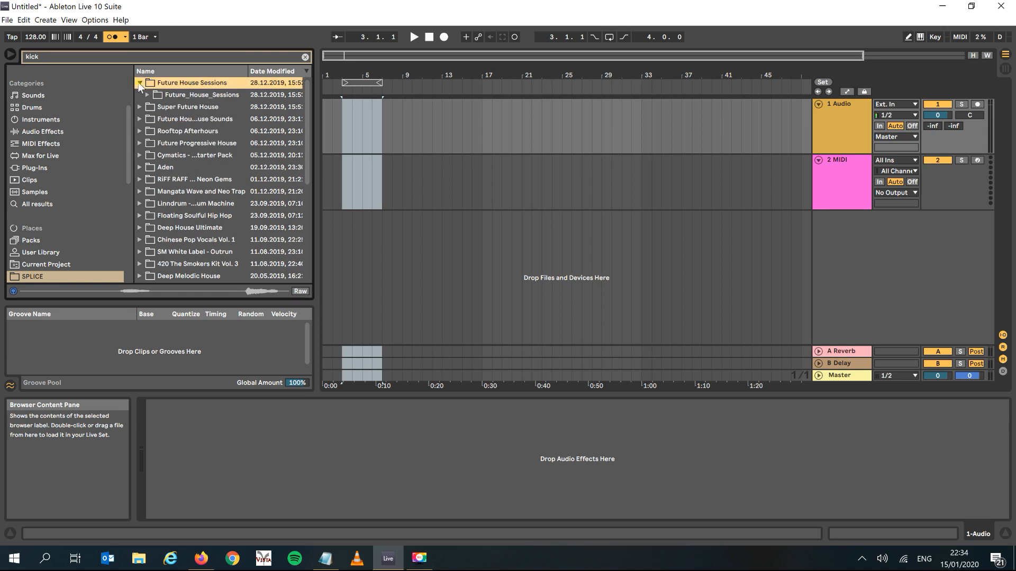
{"action": "key", "text": "Down"}
{"action": "key", "text": "Right"}
{"action": "key", "text": "Down"}
{"action": "key", "text": "Right"}
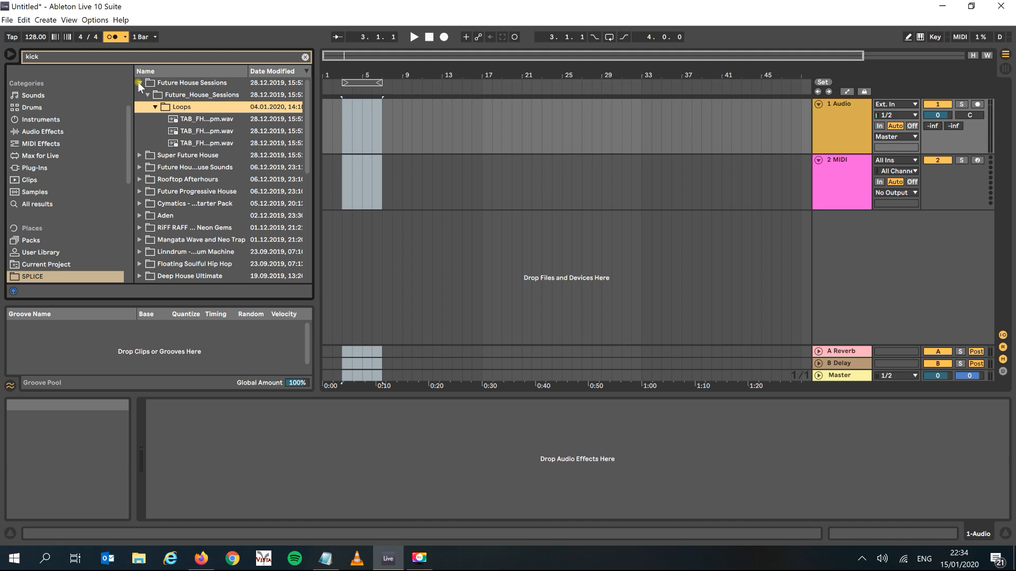
Step: Preview the kick loops in the Future House Sessions Loops folder one after another
{"action": "key", "text": "Down"}
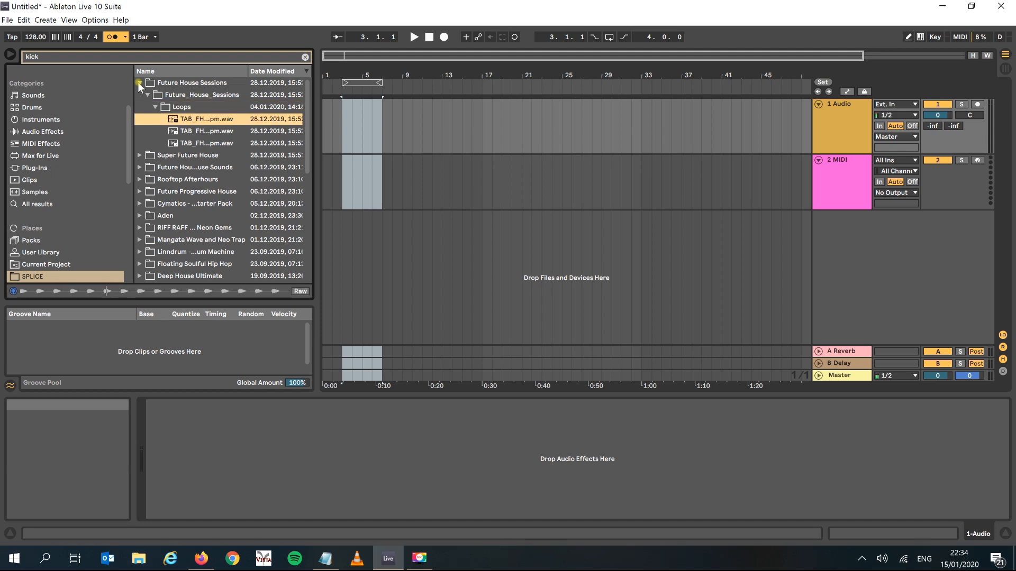
{"action": "key", "text": "Down"}
{"action": "key", "text": "Down"}
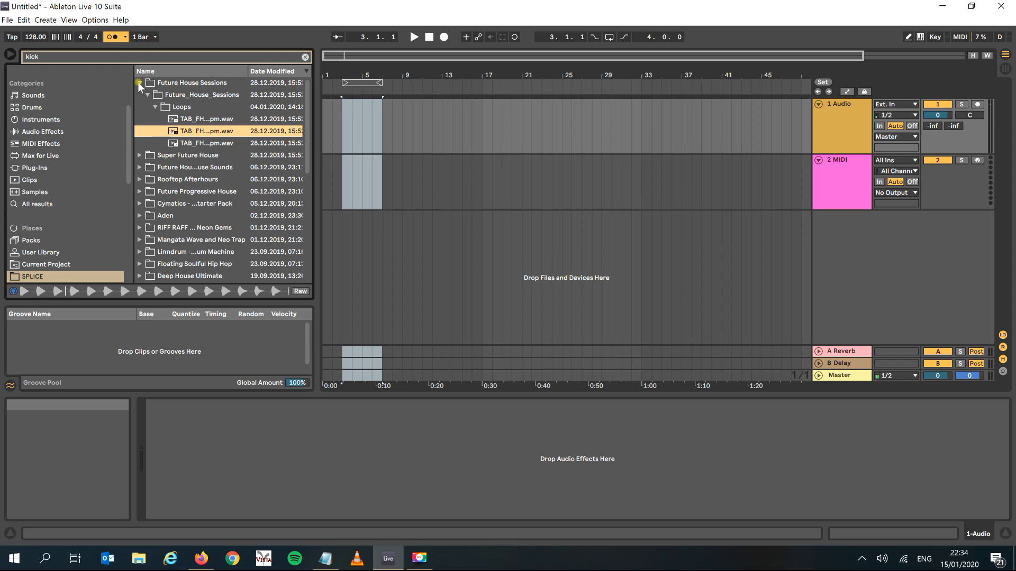
{"action": "key", "text": "Down"}
Step: Expand the Super Future House pack and preview the kick loops in its E minor, G minor and F minor kits
{"action": "key", "text": "Down"}
{"action": "key", "text": "Down"}
{"action": "key", "text": "Down"}
{"action": "key", "text": "Down"}
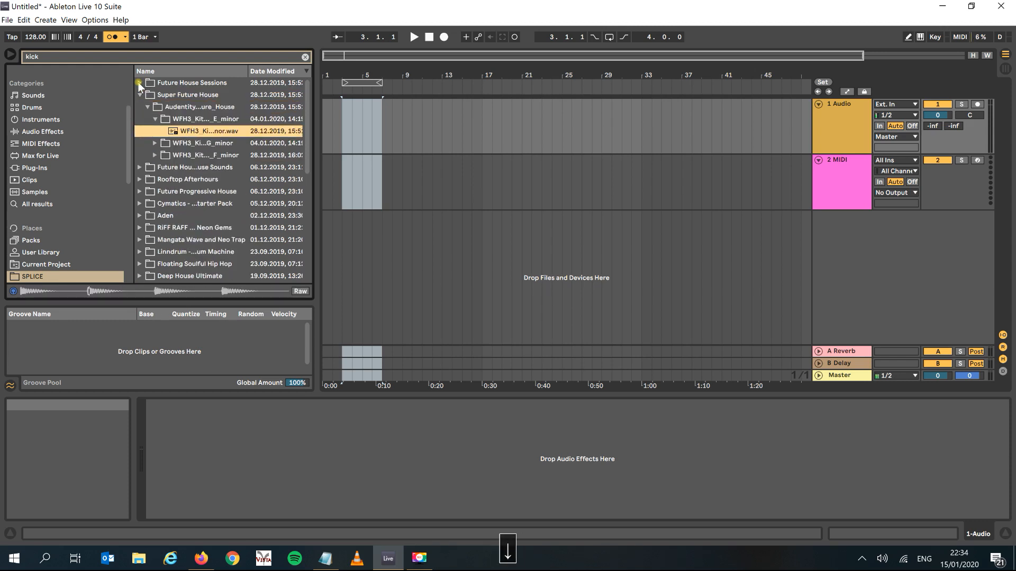
{"action": "key", "text": "Down"}
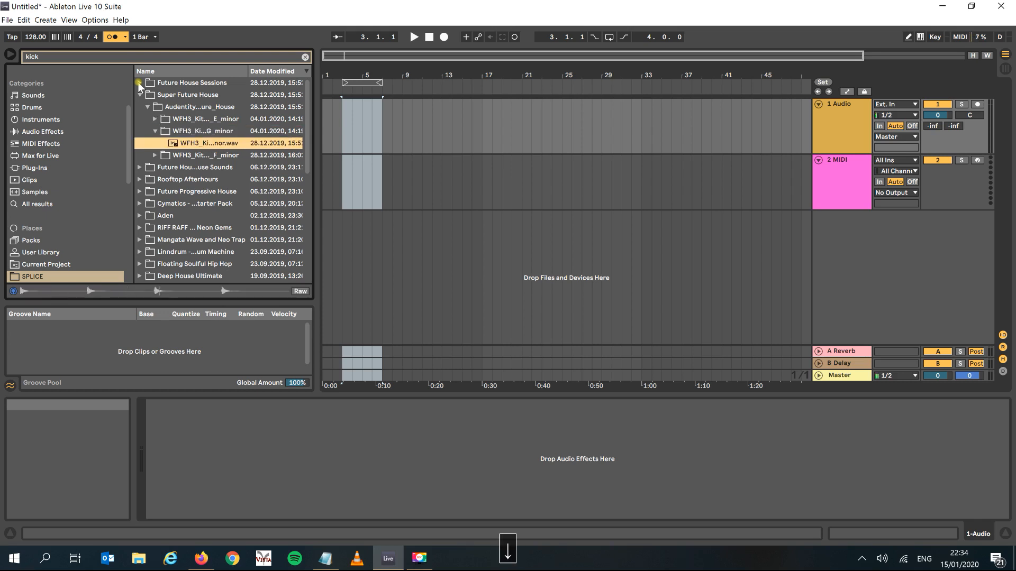
{"action": "key", "text": "Down"}
{"action": "key", "text": "Down"}
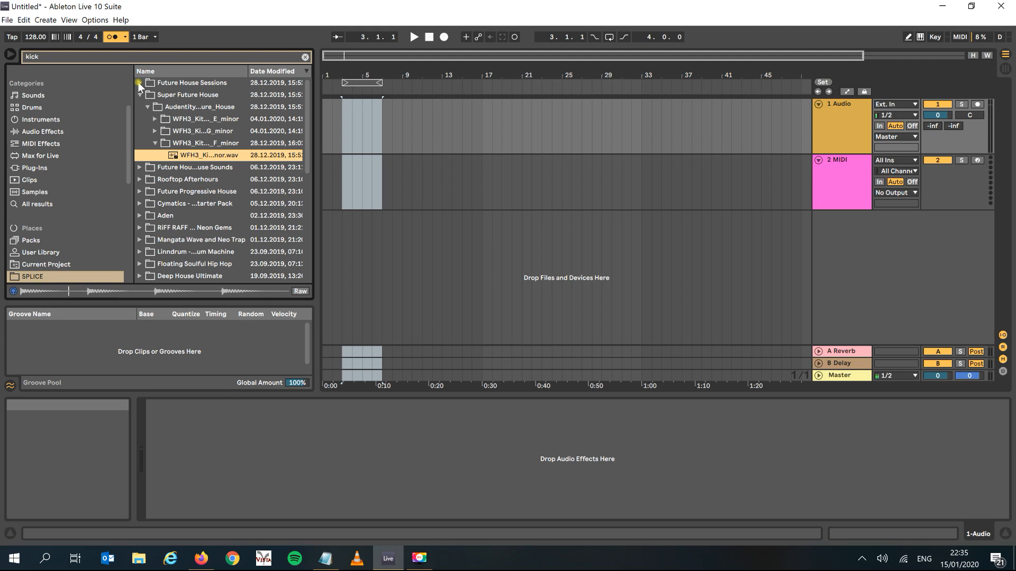
Step: Expand the Future House & Deep House Sounds pack down to Kit_1 in Construction_Kits and preview its kick loop
{"action": "key", "text": "Down"}
{"action": "key", "text": "Down"}
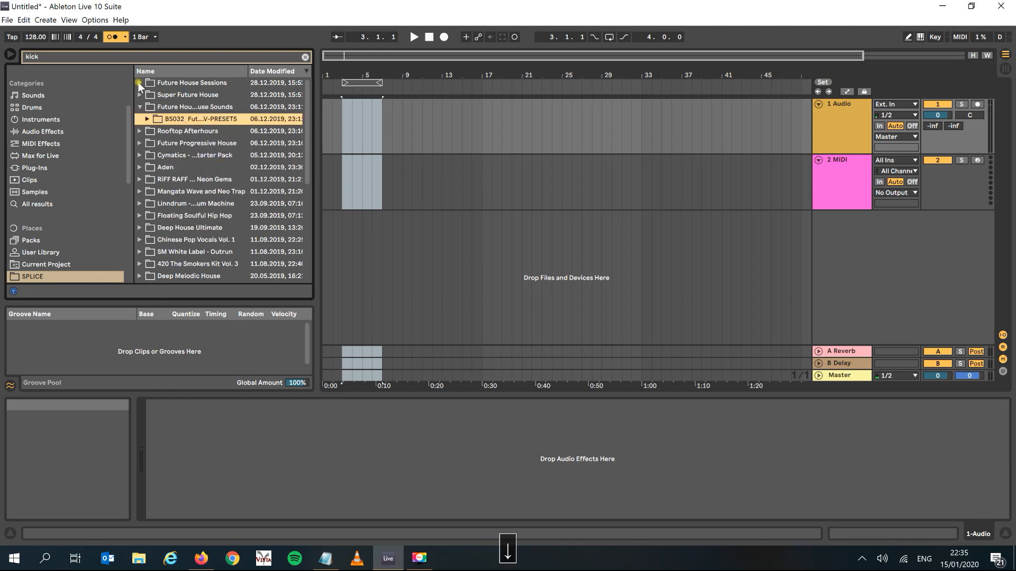
{"action": "key", "text": "Right"}
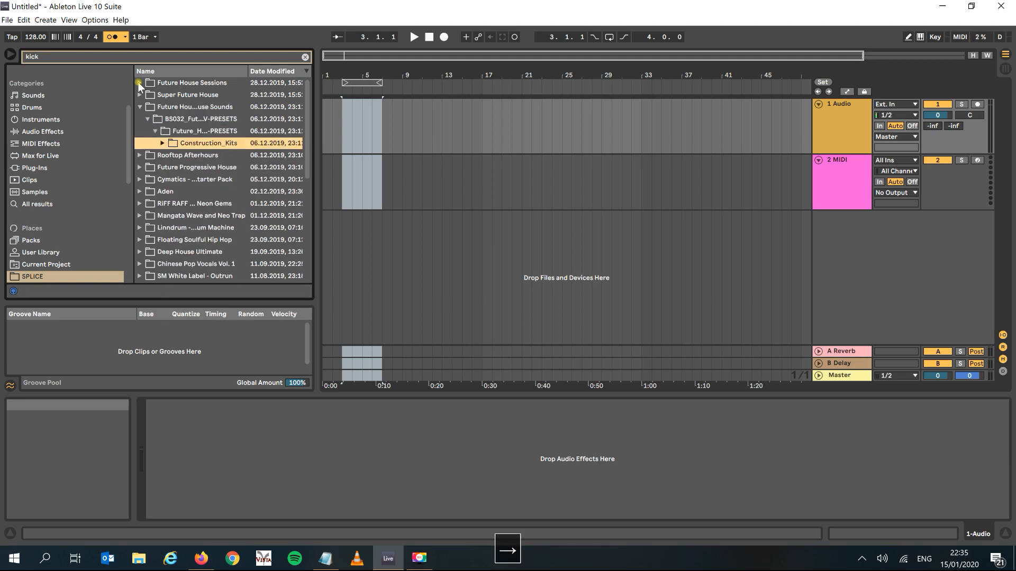
{"action": "key", "text": "Right"}
{"action": "key", "text": "Down"}
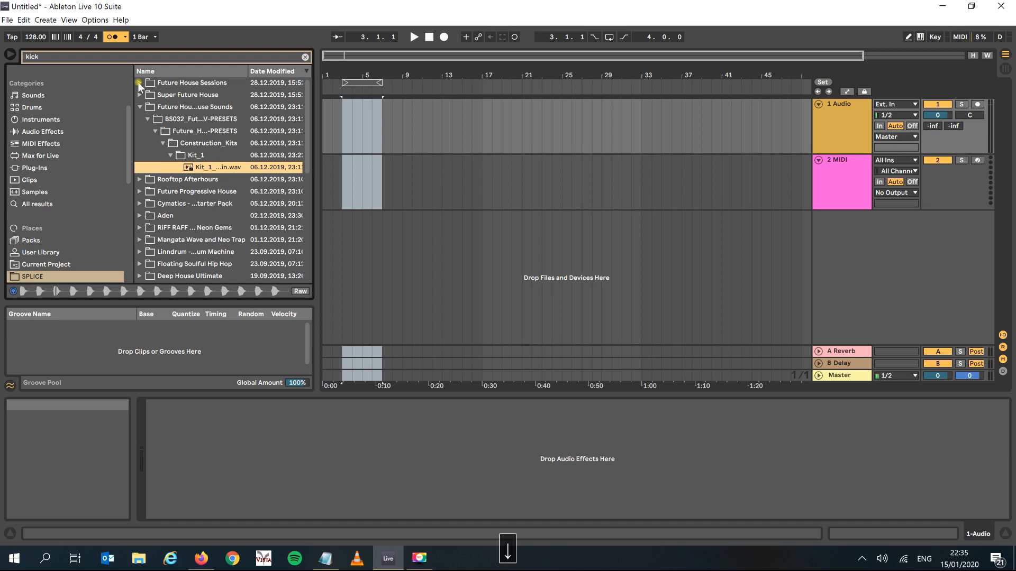
Step: Expand the Rooftop Afterhours pack and go through its kick search results
{"action": "key", "text": "Down"}
{"action": "key", "text": "Right"}
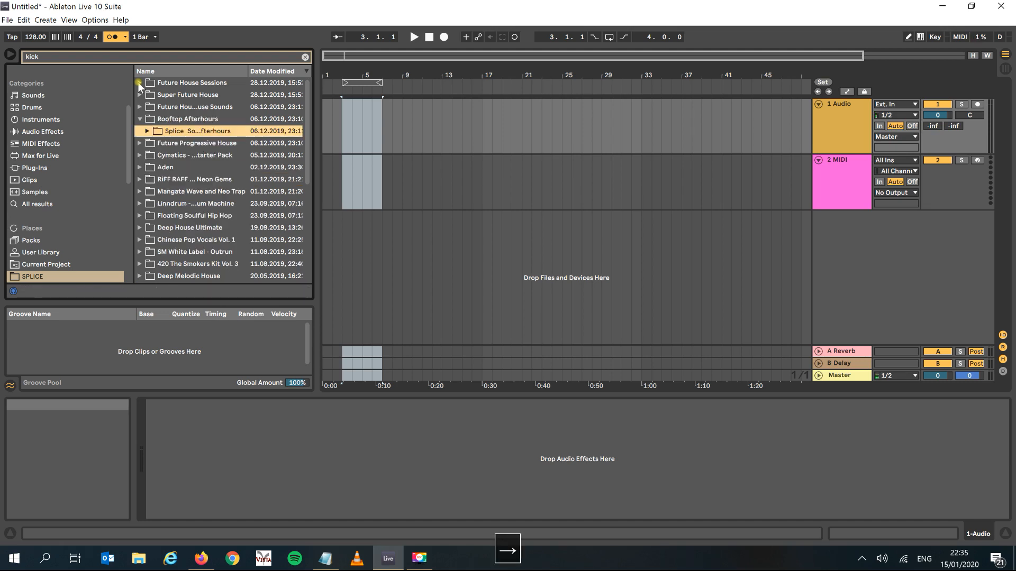
{"action": "key", "text": "Right"}
{"action": "key", "text": "Down"}
{"action": "key", "text": "Down"}
{"action": "key", "text": "Right"}
{"action": "key", "text": "Down"}
{"action": "key", "text": "Down"}
Step: Expand the Future Progressive House pack through AudioMIDIPresets and Songstarters to the contents of its 128 BPM folder
{"action": "key", "text": "Right"}
{"action": "key", "text": "Right"}
{"action": "key", "text": "Right"}
{"action": "key", "text": "Right"}
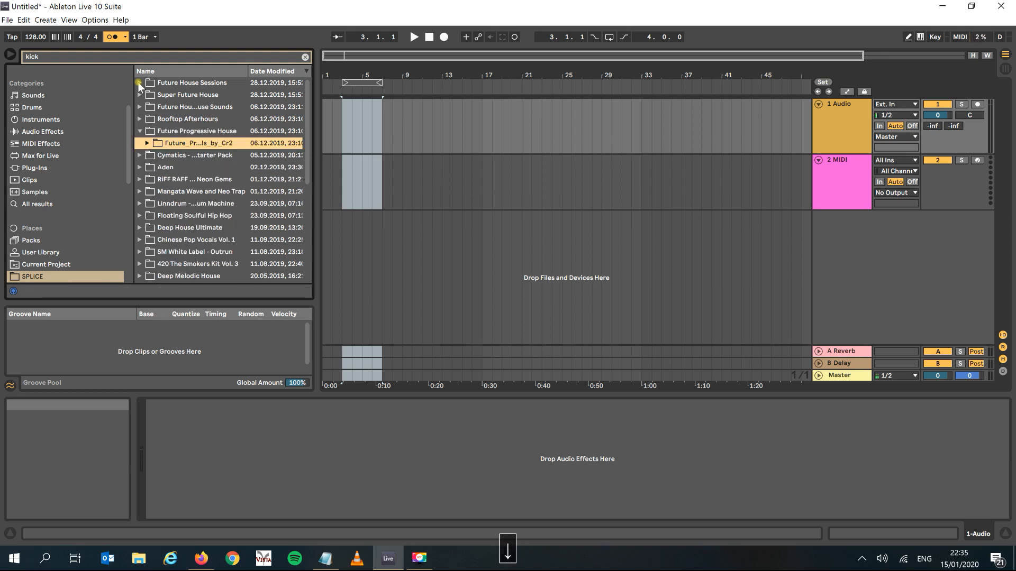
{"action": "key", "text": "Right"}
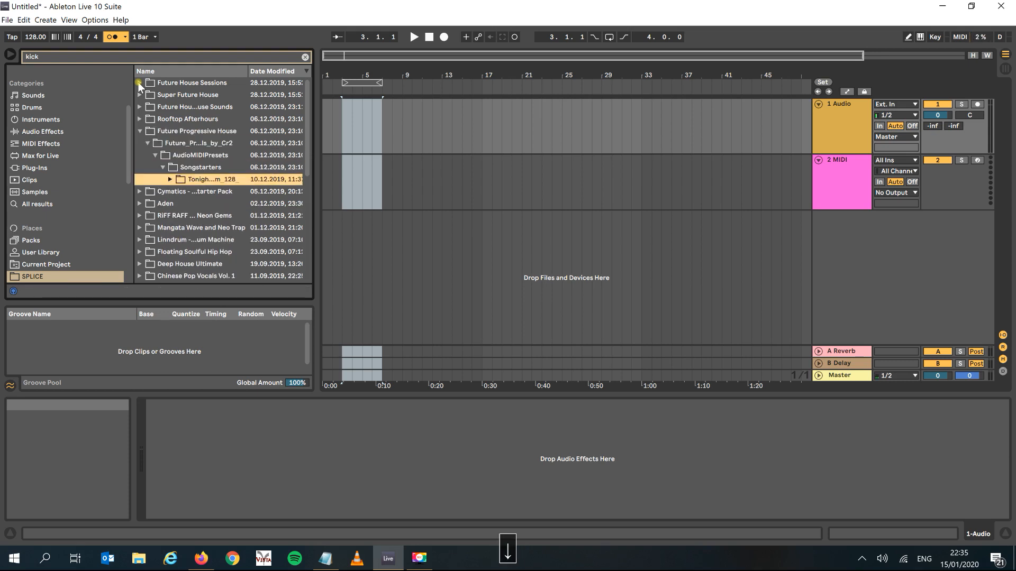
{"action": "key", "text": "Right"}
{"action": "key", "text": "Down"}
Step: Expand the Cymatics - Future Bass Starter Pack to the Kicks folder in Drums - One Shots and preview the first kick
{"action": "key", "text": "Right"}
{"action": "key", "text": "Down"}
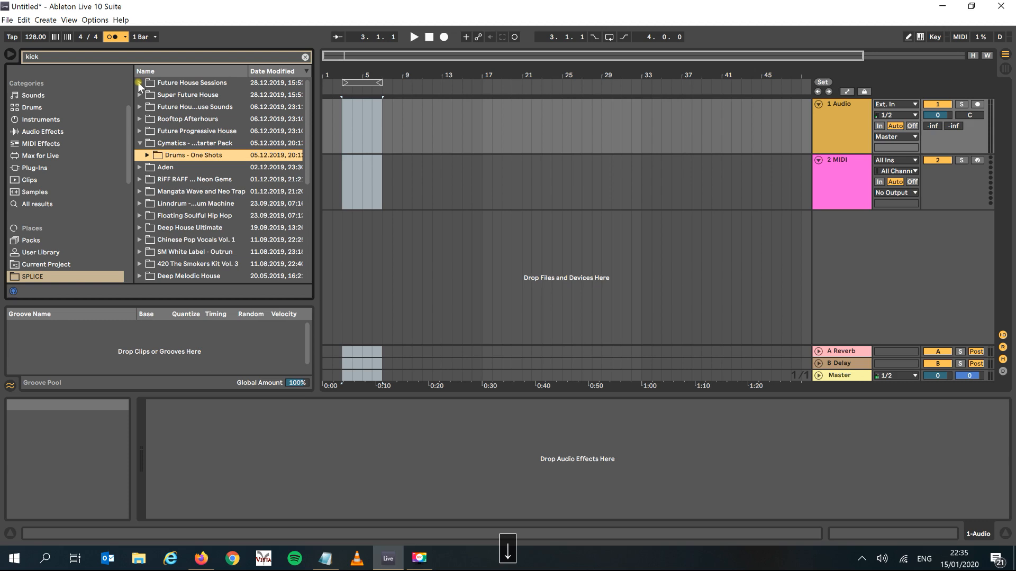
{"action": "key", "text": "Right"}
{"action": "key", "text": "Down"}
{"action": "key", "text": "Right"}
{"action": "key", "text": "Down"}
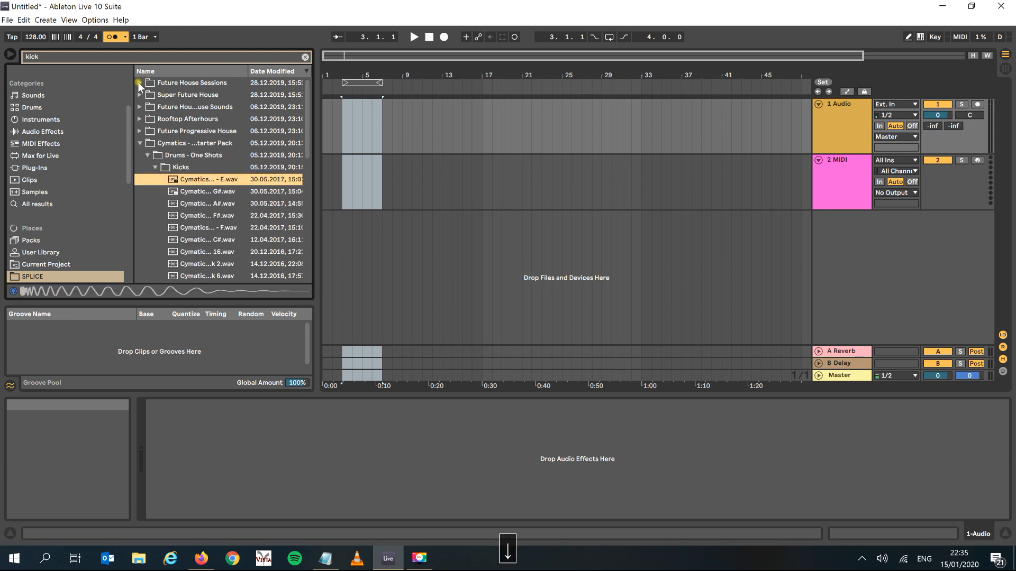
Step: Collapse the Kicks and Drums - One Shots folders and the Cymatics pack
{"action": "key", "text": "Left"}
{"action": "key", "text": "Left"}
{"action": "key", "text": "Left"}
{"action": "key", "text": "Left"}
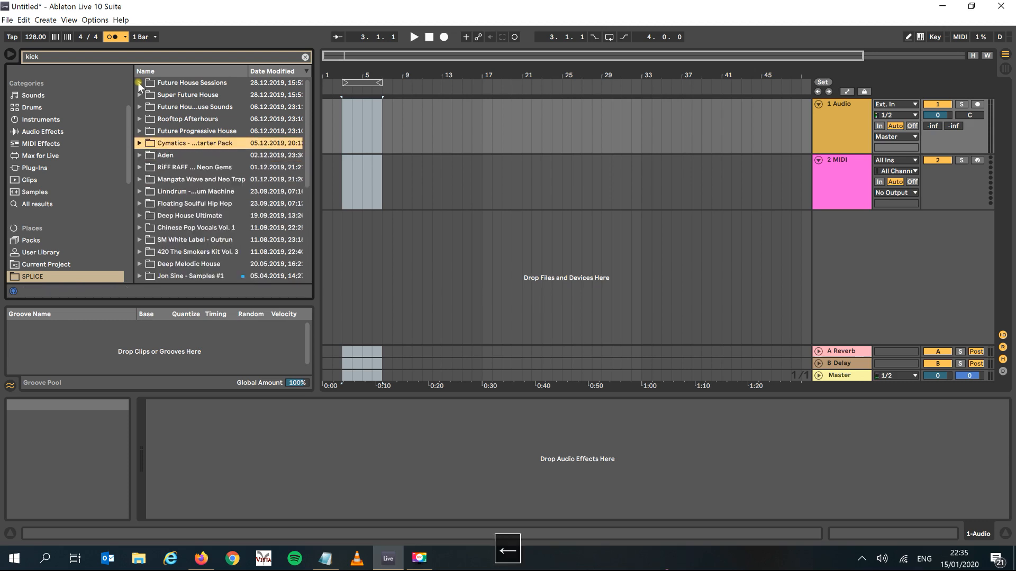
Step: Expand the Aden pack and preview ADEN_Kick_StrangersDo_G.wav
{"action": "key", "text": "Down"}
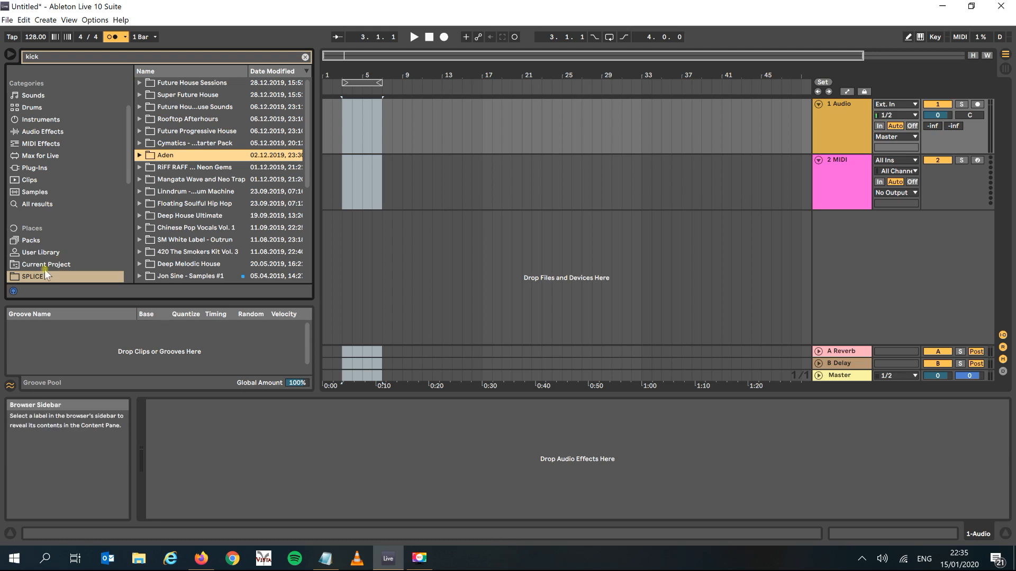
{"action": "left_click", "coordinate": [139, 155]}
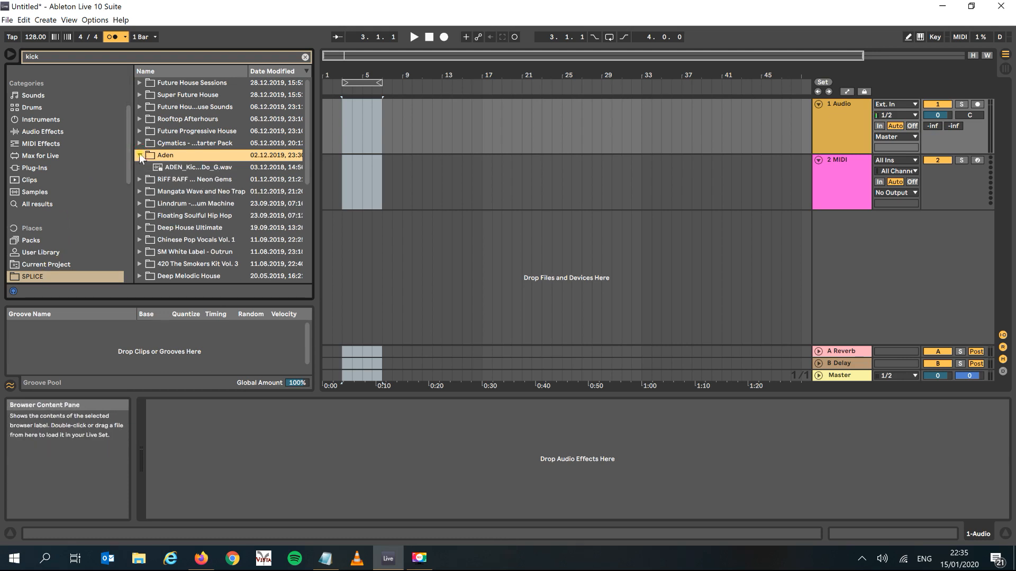
{"action": "left_click", "coordinate": [182, 166]}
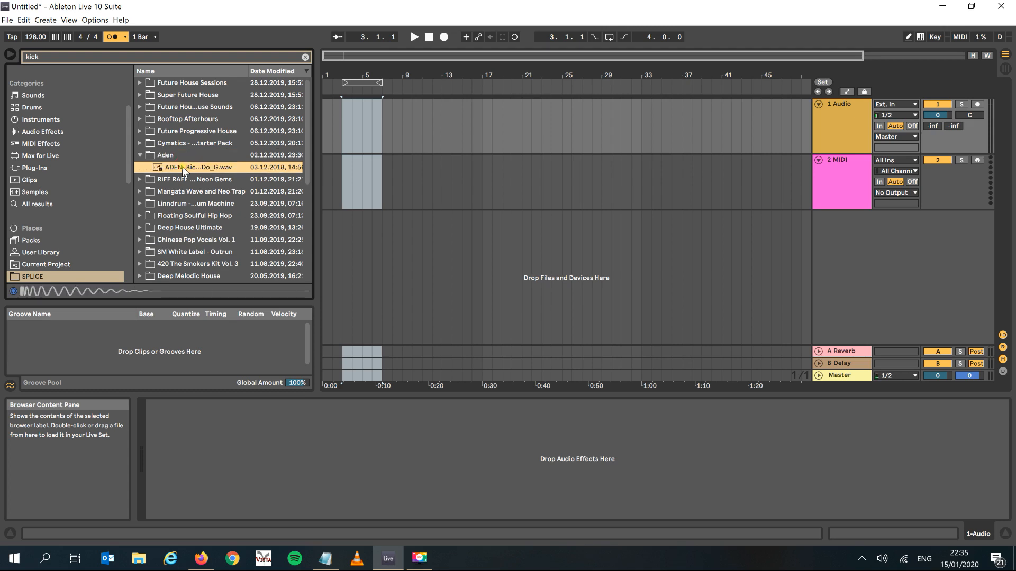
Step: Place the ADEN_Kick_StrangersDo_G.wav sample on the first audio track at bar 17
{"action": "left_click", "coordinate": [365, 82]}
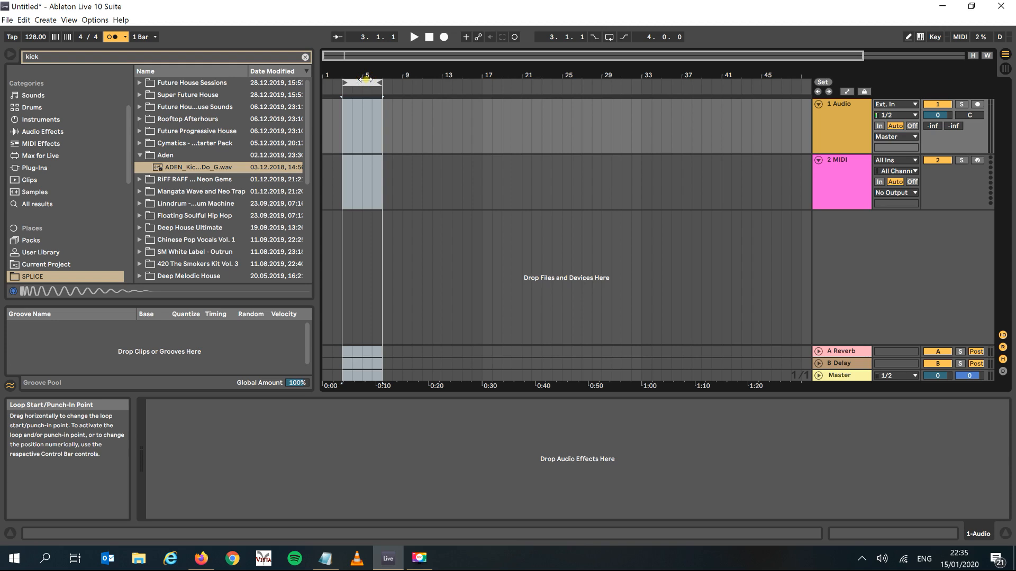
{"action": "mouse_move", "coordinate": [166, 167]}
{"action": "left_mouse_down"}
{"action": "mouse_move", "coordinate": [331, 117]}
{"action": "mouse_move", "coordinate": [343, 123]}
{"action": "left_mouse_up"}
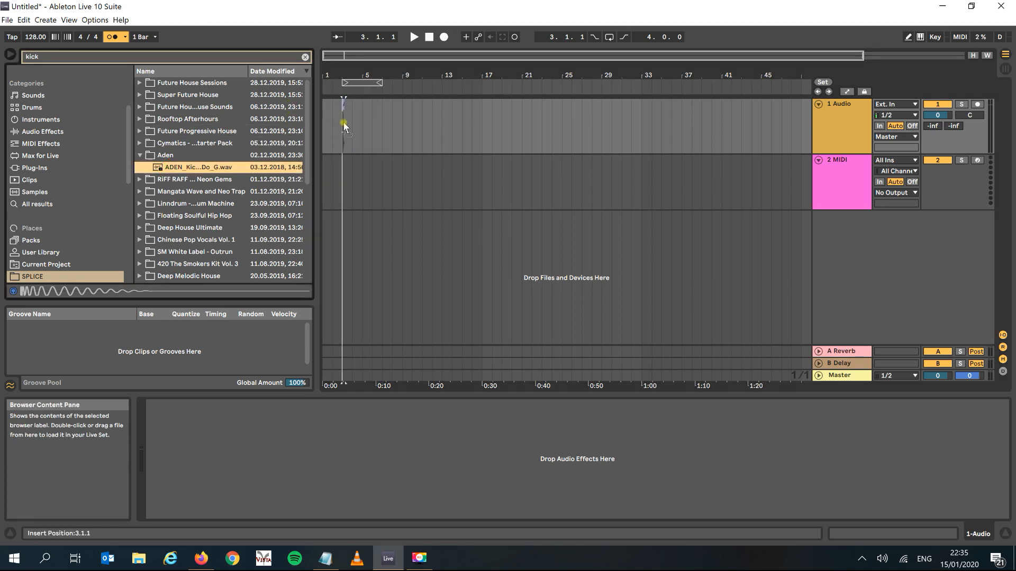
{"action": "left_click_drag", "start_coordinate": [344, 124], "coordinate": [481, 125]}
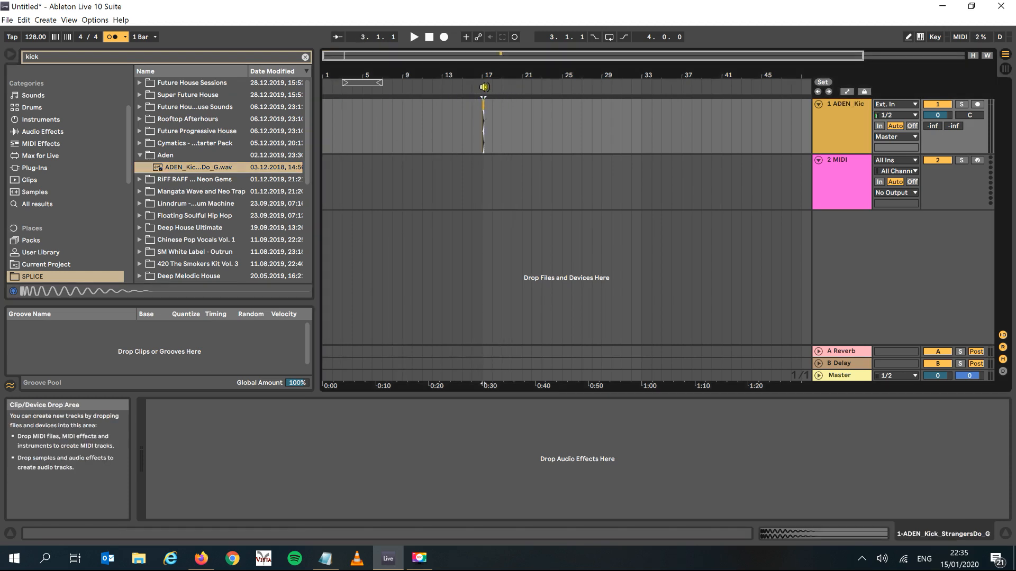
Step: Select the half bar from 17.1.1 to 17.3.1 on the kick track and duplicate it twice
{"action": "left_click_drag", "start_coordinate": [486, 75], "coordinate": [424, 124]}
{"action": "left_click", "coordinate": [424, 124]}
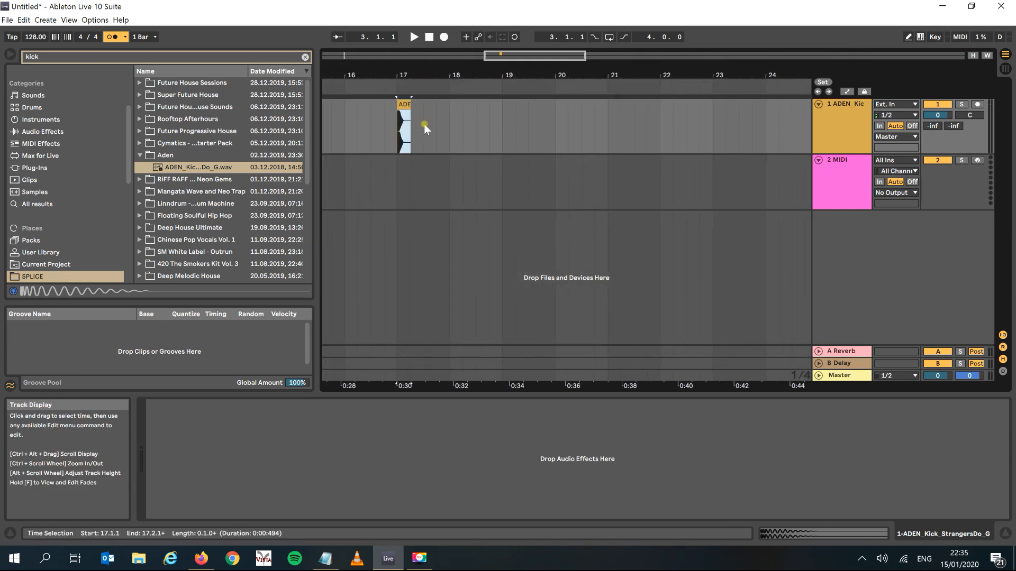
{"action": "left_click", "coordinate": [398, 119], "text": "shift"}
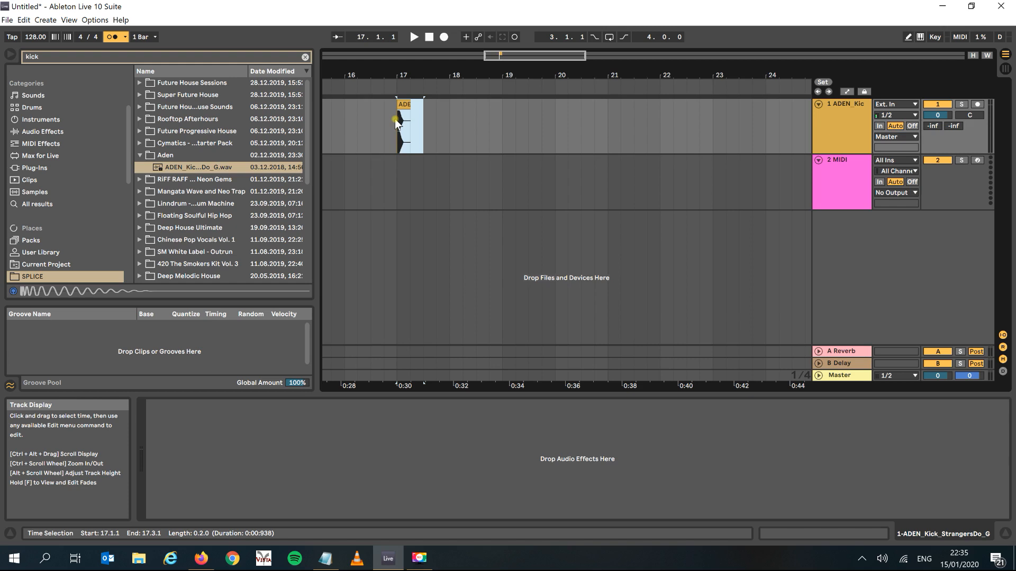
{"action": "key", "text": "ctrl+d"}
{"action": "key", "text": "ctrl+d"}
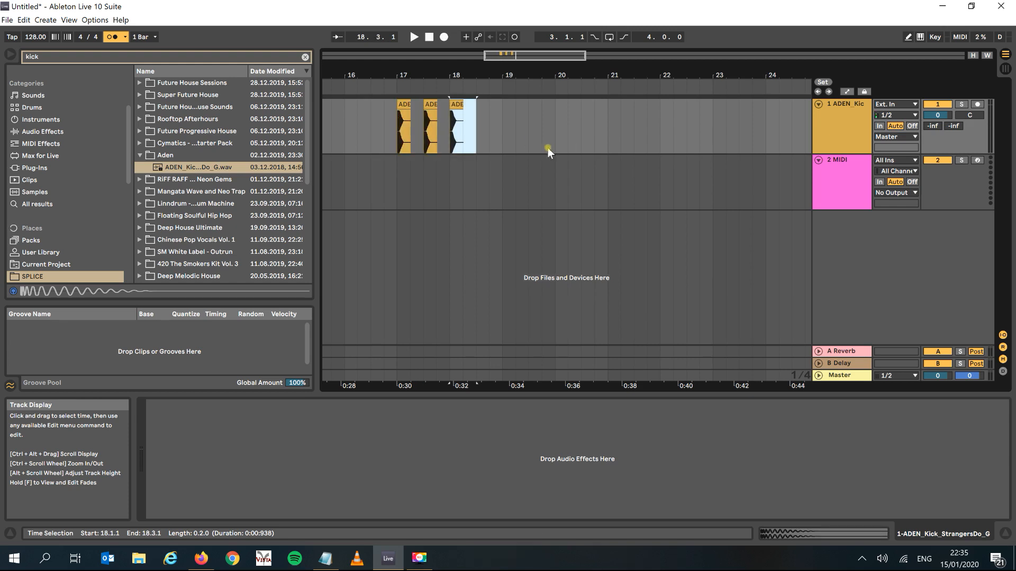
Step: Play the arrangement from the first kick clip at bar 17
{"action": "left_click_drag", "start_coordinate": [474, 173], "coordinate": [450, 176]}
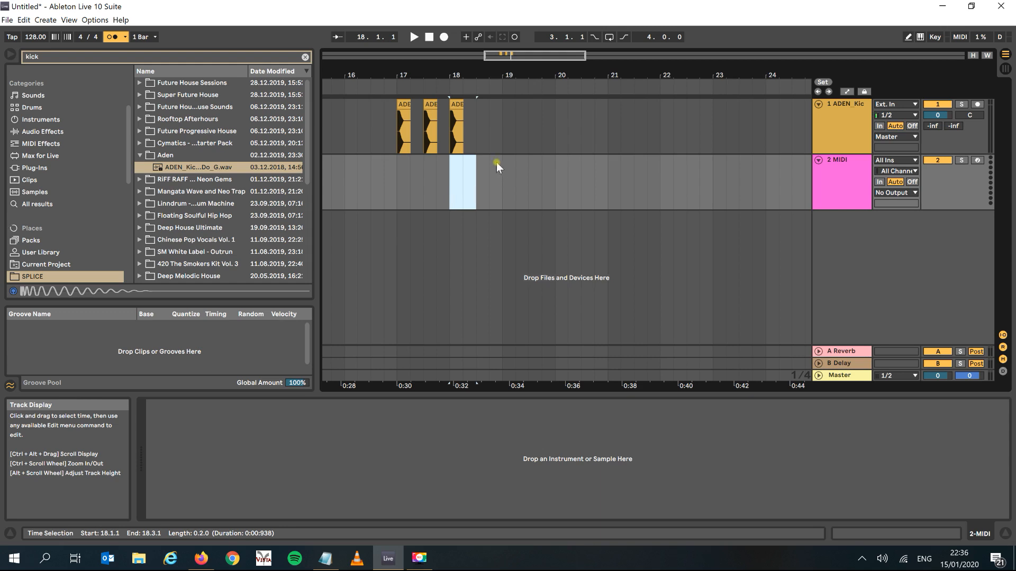
{"action": "left_click_drag", "start_coordinate": [477, 130], "coordinate": [454, 124]}
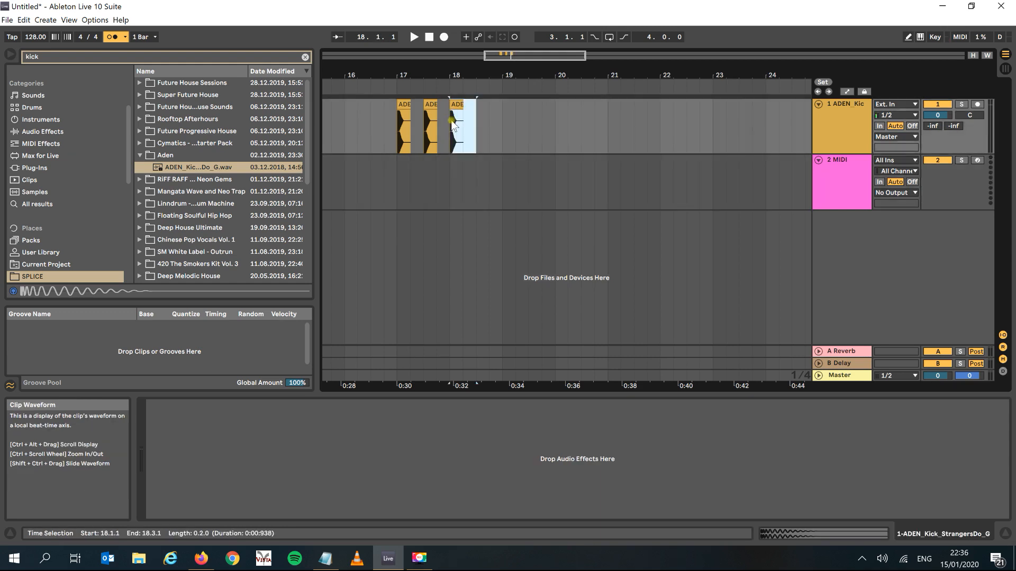
{"action": "left_click", "coordinate": [405, 103]}
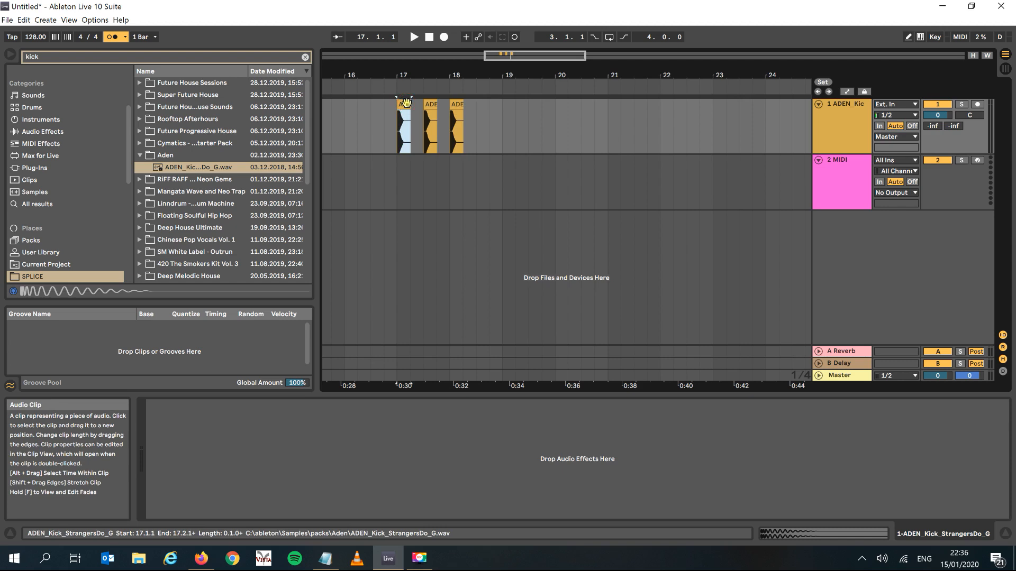
{"action": "key", "text": "space"}
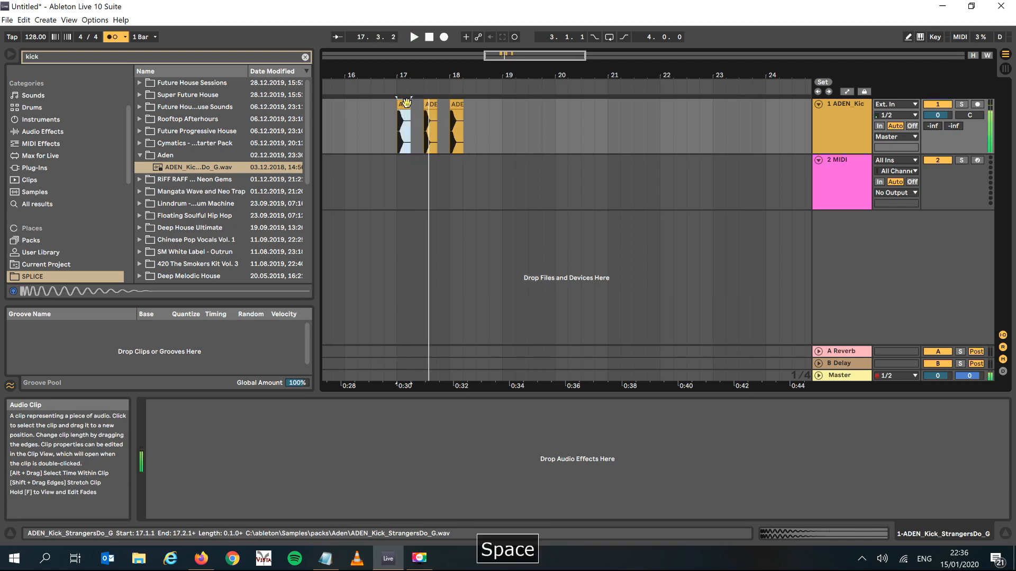
Step: Select the first beat of bar 17 and duplicate its kick on every beat up to bar 19
{"action": "left_click_drag", "start_coordinate": [414, 172], "coordinate": [400, 109]}
{"action": "key", "text": "ctrl+d"}
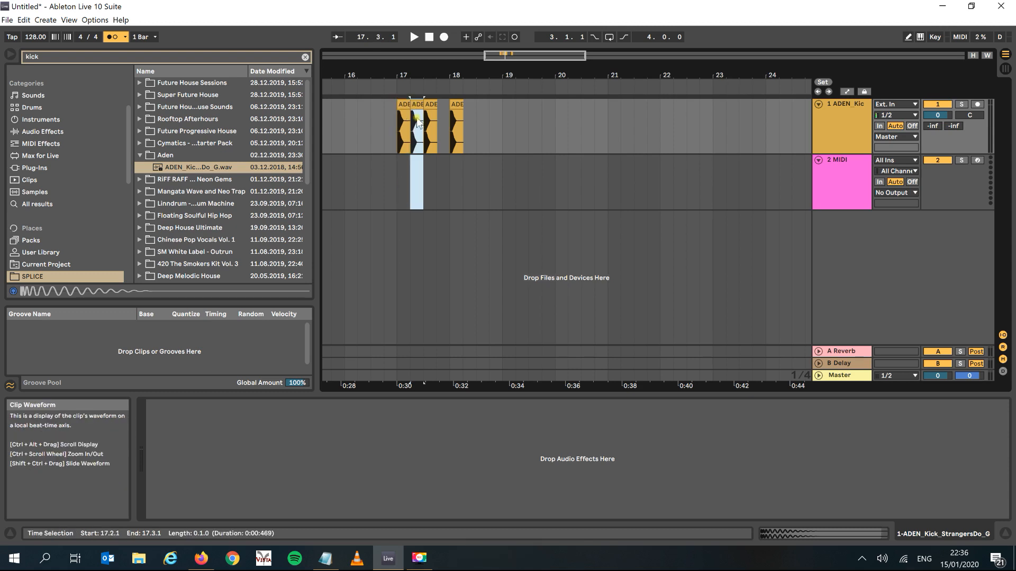
{"action": "key", "text": "ctrl+d"}
{"action": "key", "text": "ctrl+d"}
{"action": "key", "text": "ctrl+d"}
{"action": "key", "text": "ctrl+d"}
{"action": "key", "text": "ctrl+d"}
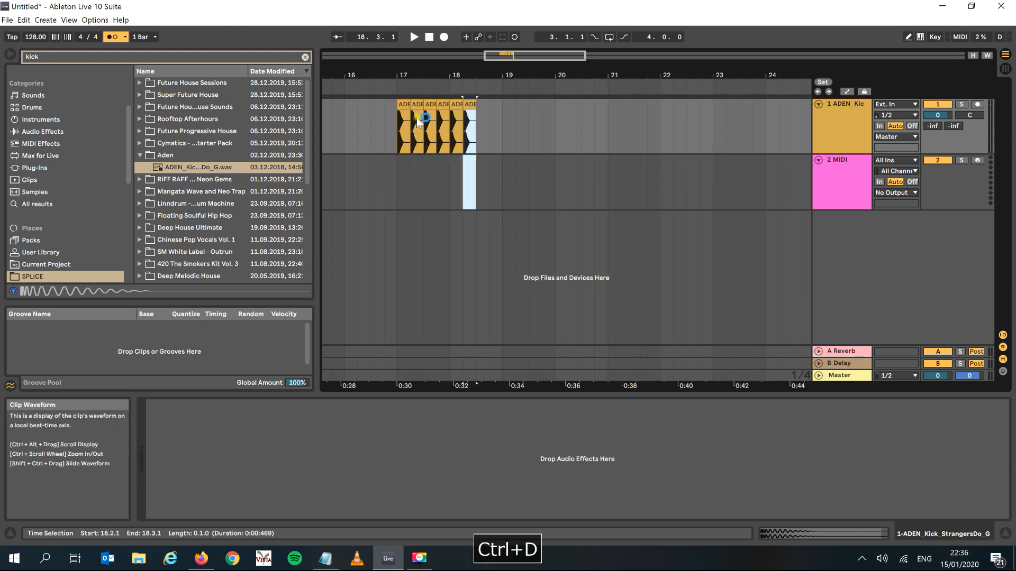
{"action": "key", "text": "ctrl+d"}
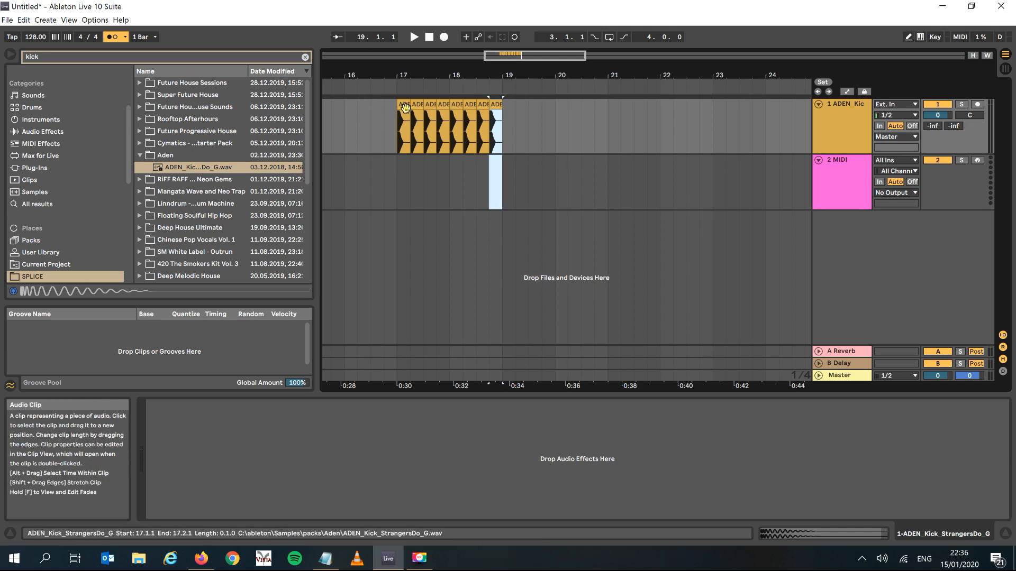
Step: Play the row of kicks from the start of bar 17, then stop playback
{"action": "left_click", "coordinate": [404, 108]}
{"action": "key", "text": "space"}
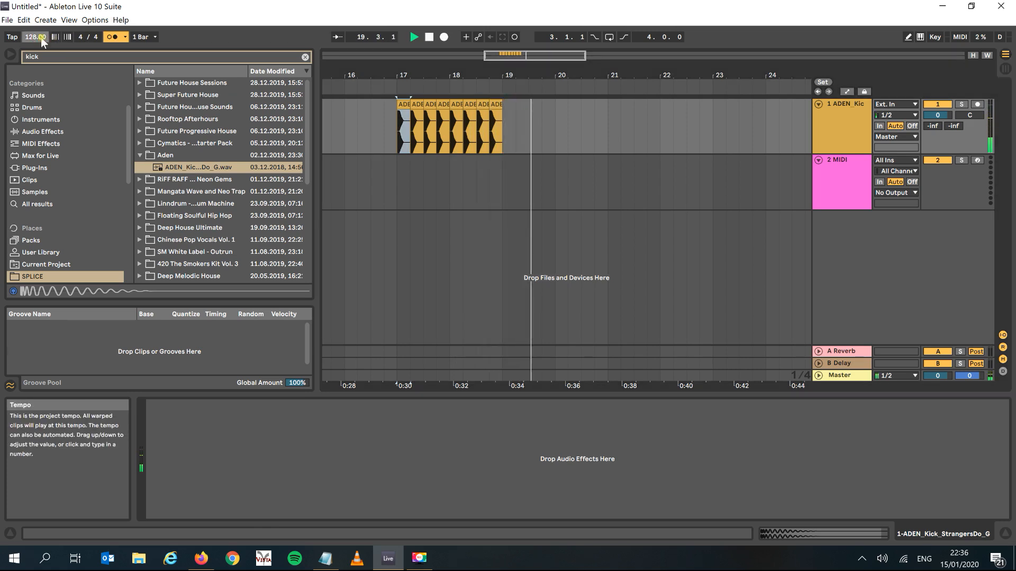
{"action": "key", "text": "space"}
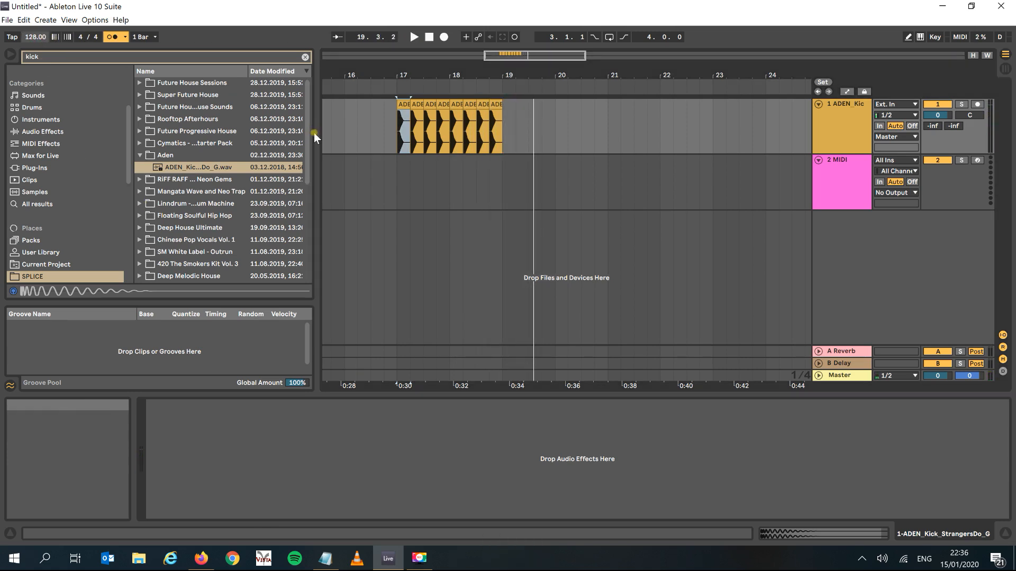
Step: Widen the browser just enough to show the full pack names and modification dates
{"action": "left_click_drag", "start_coordinate": [317, 137], "coordinate": [436, 137]}
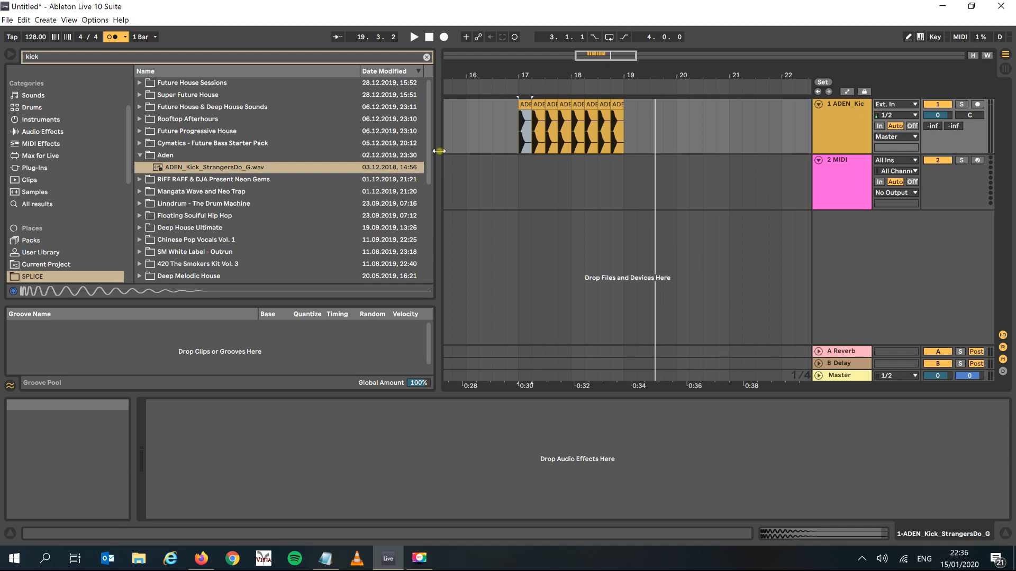
{"action": "left_click_drag", "start_coordinate": [438, 151], "coordinate": [358, 165]}
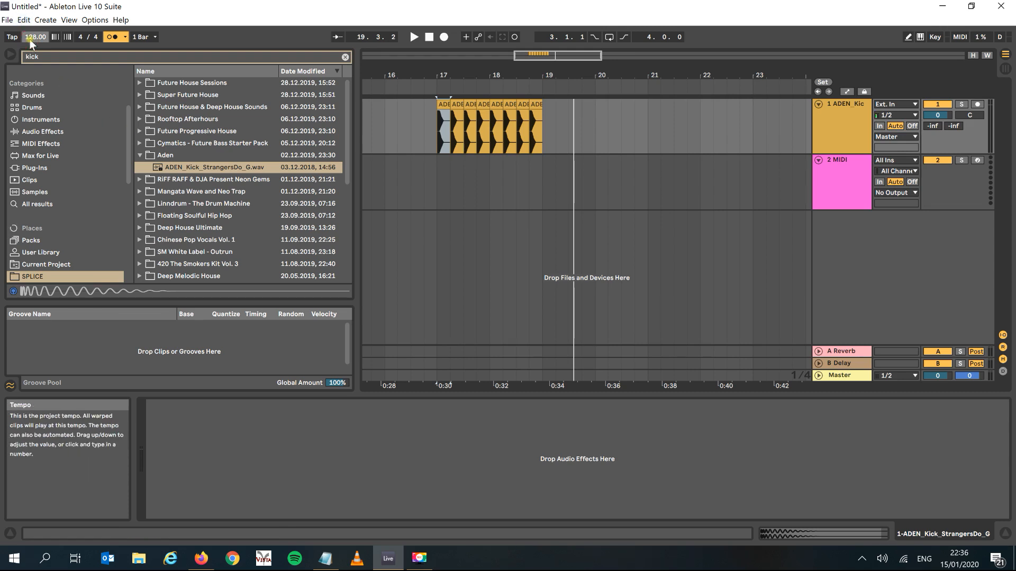
Step: Set the project tempo to 120 BPM
{"action": "type", "text": "1"}
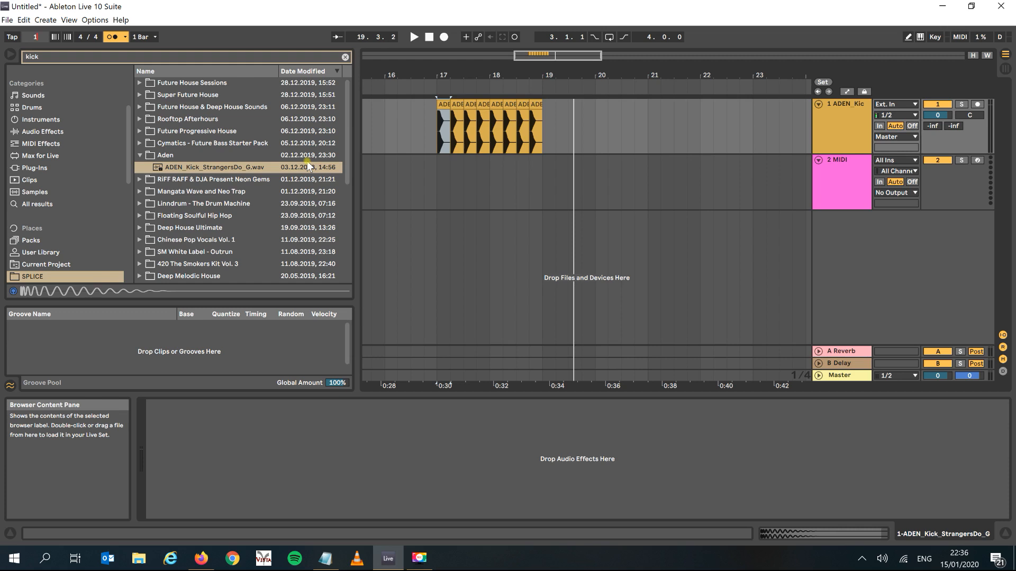
{"action": "type", "text": "20"}
{"action": "key", "text": "Return"}
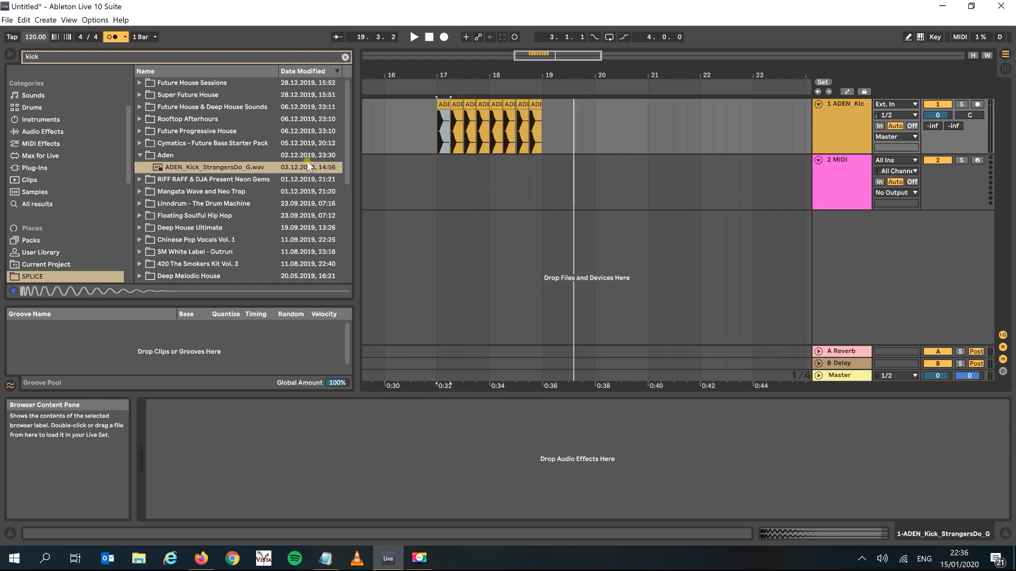
Step: Play the kick pattern, turn off the metronome and stop playback
{"action": "key", "text": "space"}
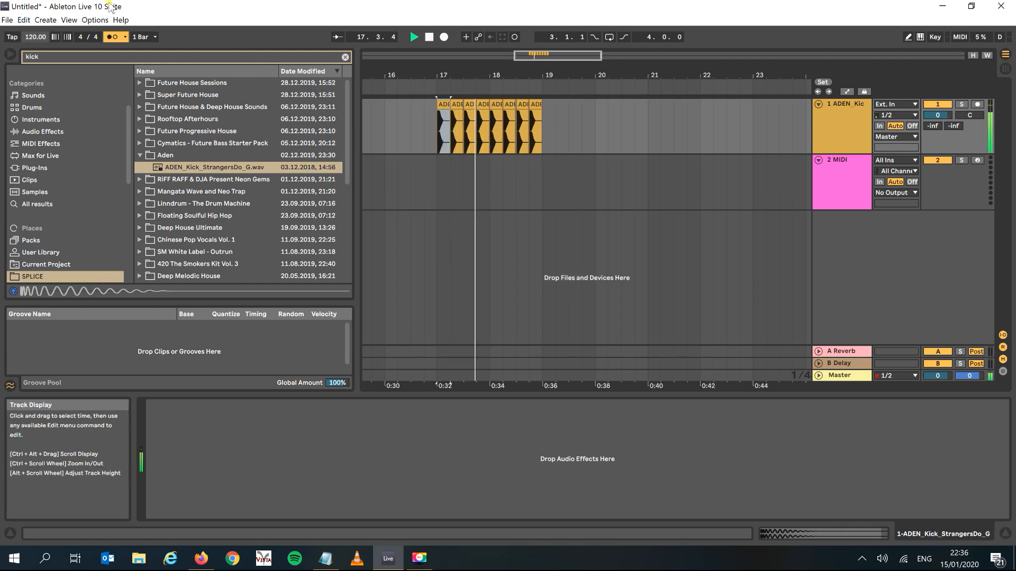
{"action": "left_click", "coordinate": [109, 38]}
{"action": "key", "text": "space"}
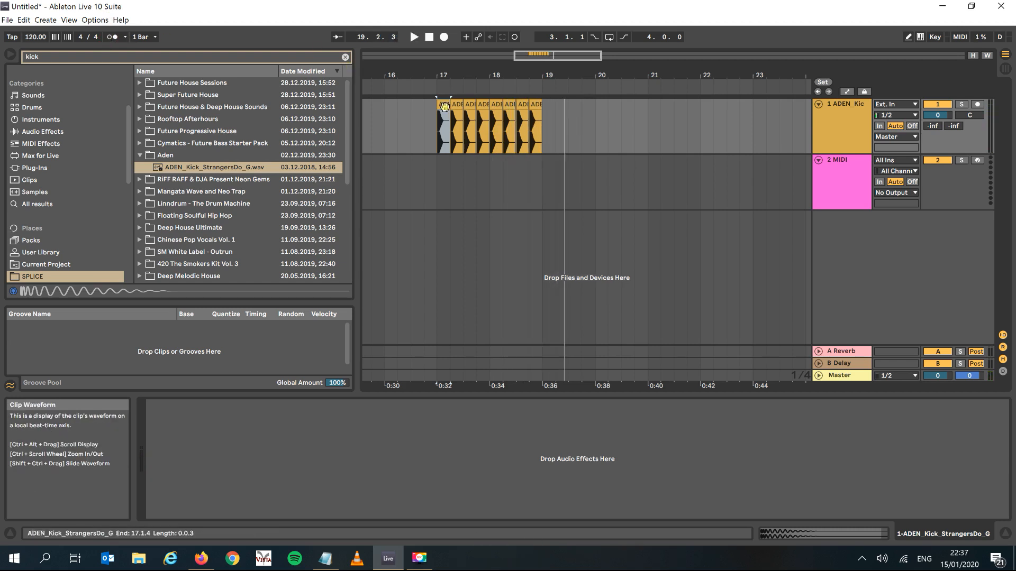
Step: Select all eight kick clips and loop the selection
{"action": "left_click", "coordinate": [535, 105], "text": "shift"}
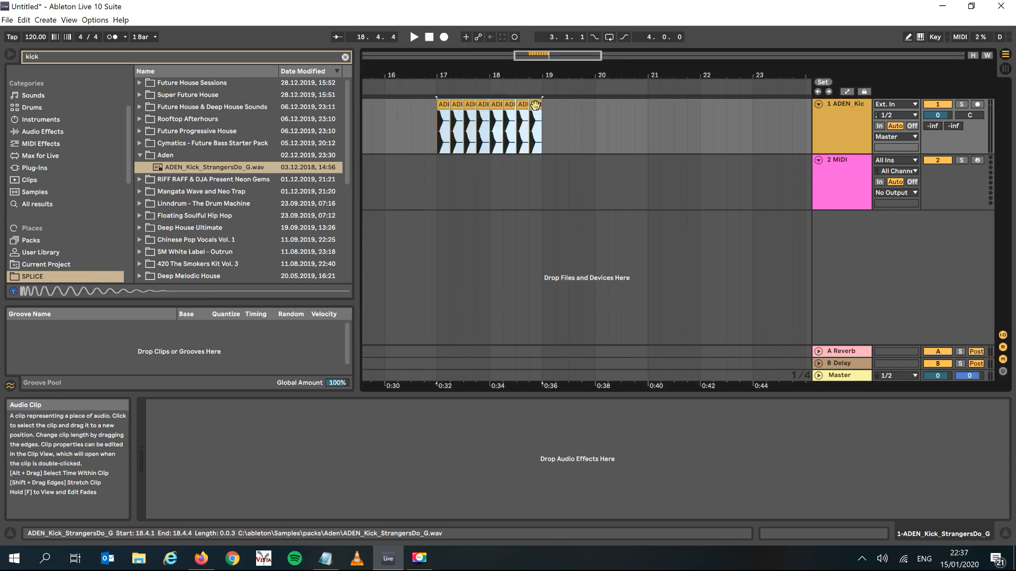
{"action": "key", "text": "ctrl+l"}
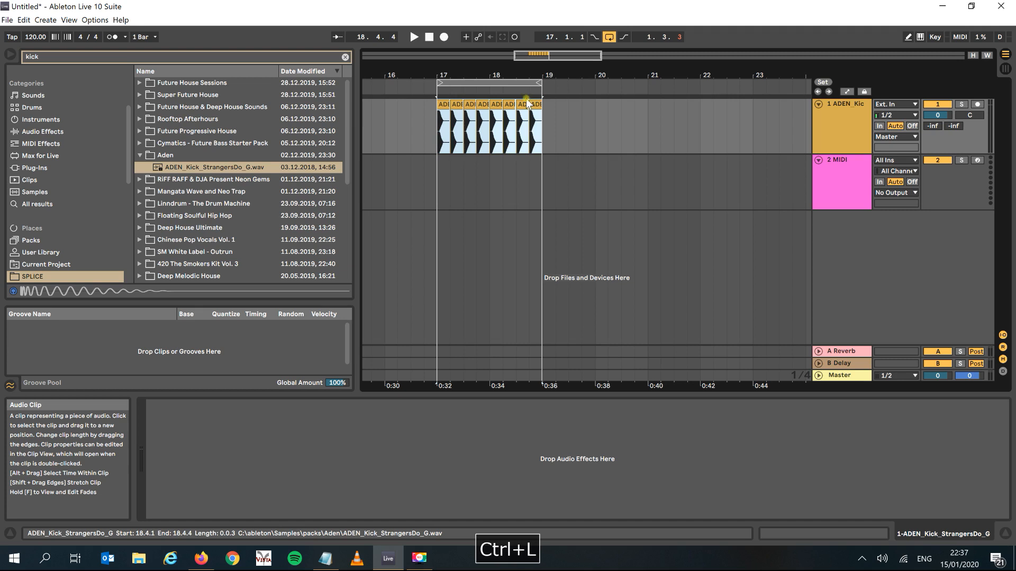
Step: Search the SPLICE folder for "hat" samples
{"action": "left_click", "coordinate": [507, 82]}
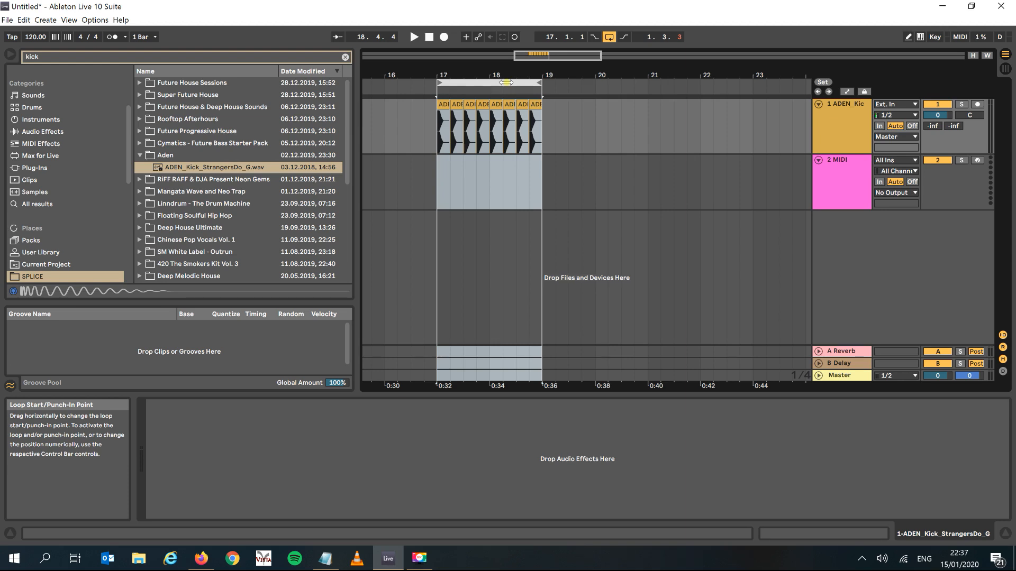
{"action": "left_click", "coordinate": [50, 62]}
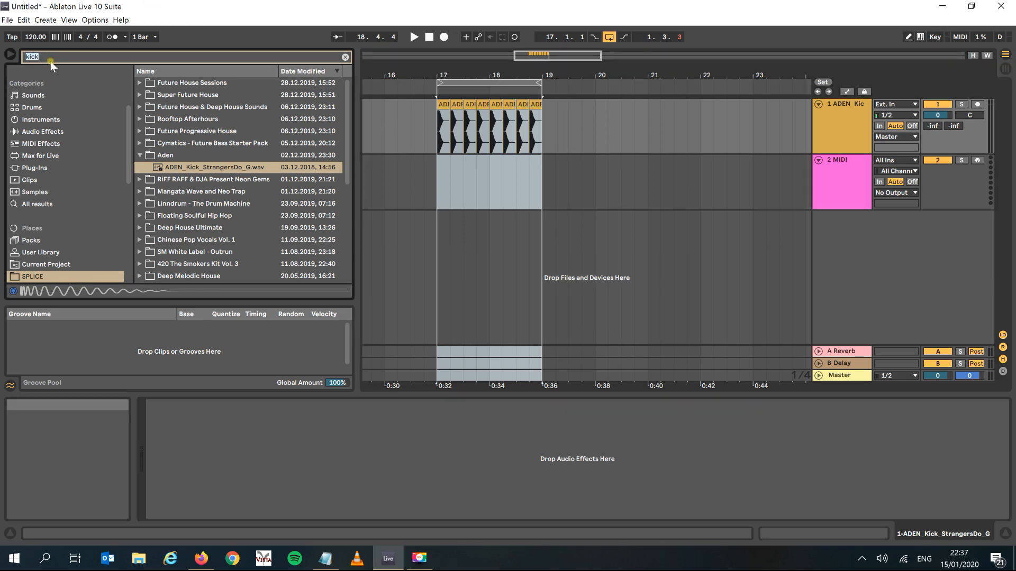
{"action": "type", "text": "hat"}
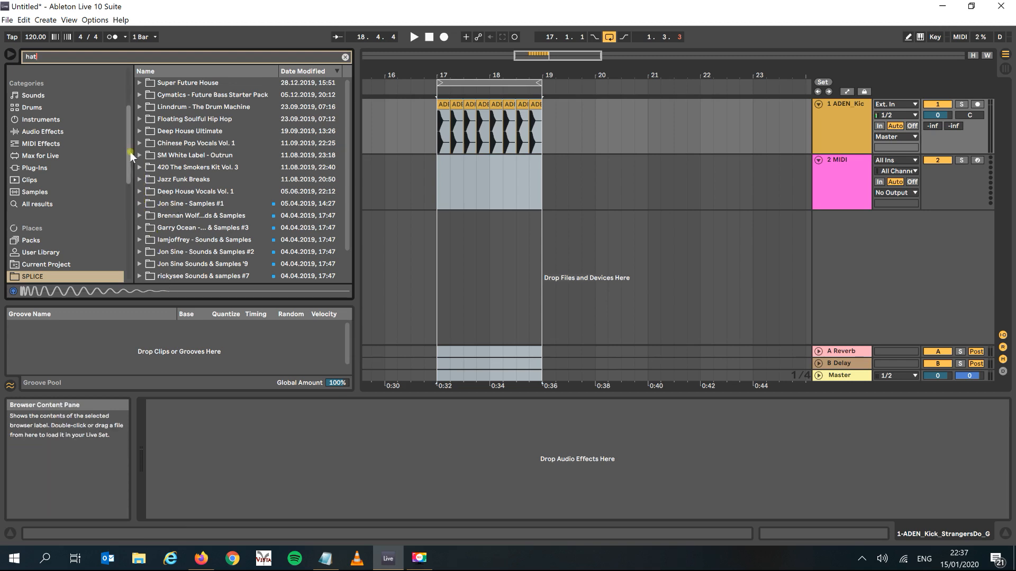
{"action": "scroll", "coordinate": [349, 159], "scroll_direction": "down", "scroll_amount": 2}
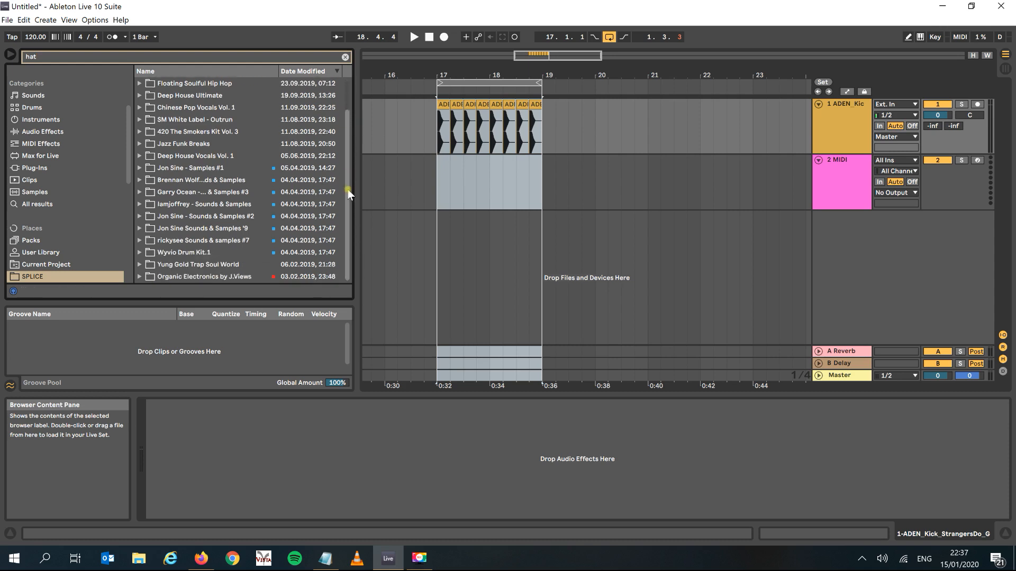
{"action": "scroll", "coordinate": [347, 154], "scroll_direction": "up", "scroll_amount": 2}
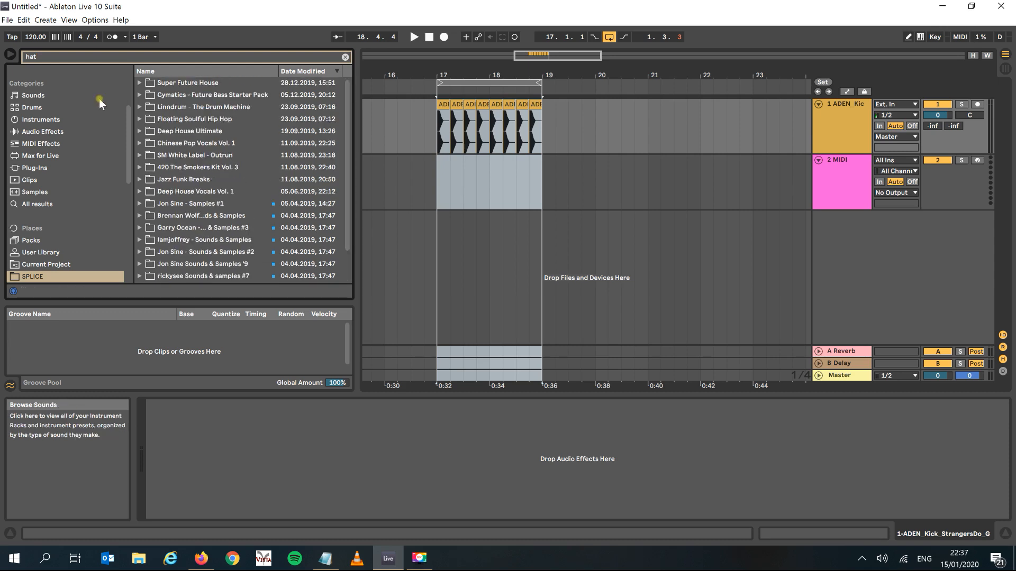
Step: Preview the closed and open hi-hat samples in the Cymbals folder of Cymatics - Future Bass Starter Pack
{"action": "left_click", "coordinate": [139, 94]}
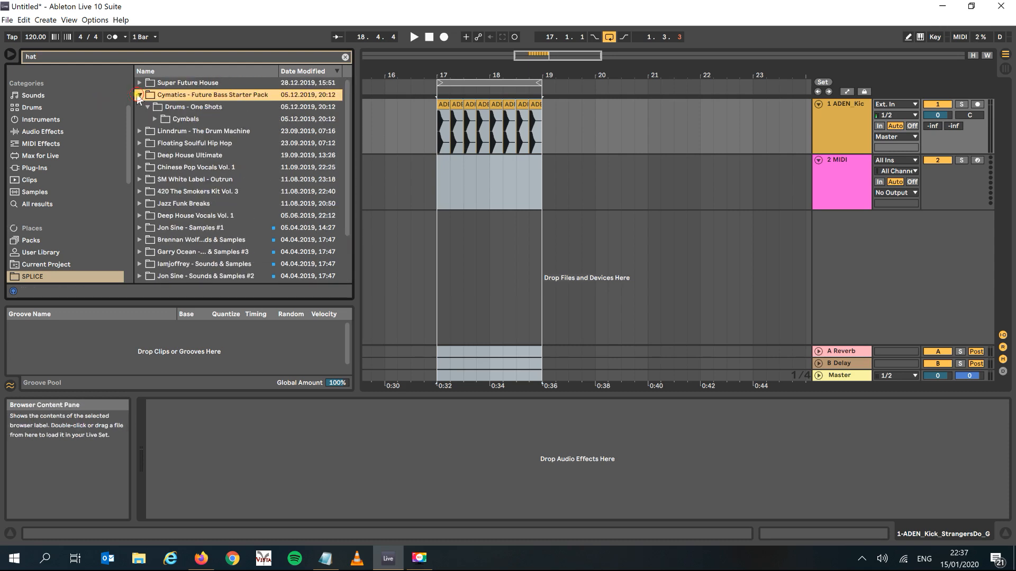
{"action": "left_click", "coordinate": [154, 118]}
{"action": "key", "text": "Down"}
{"action": "key", "text": "Down"}
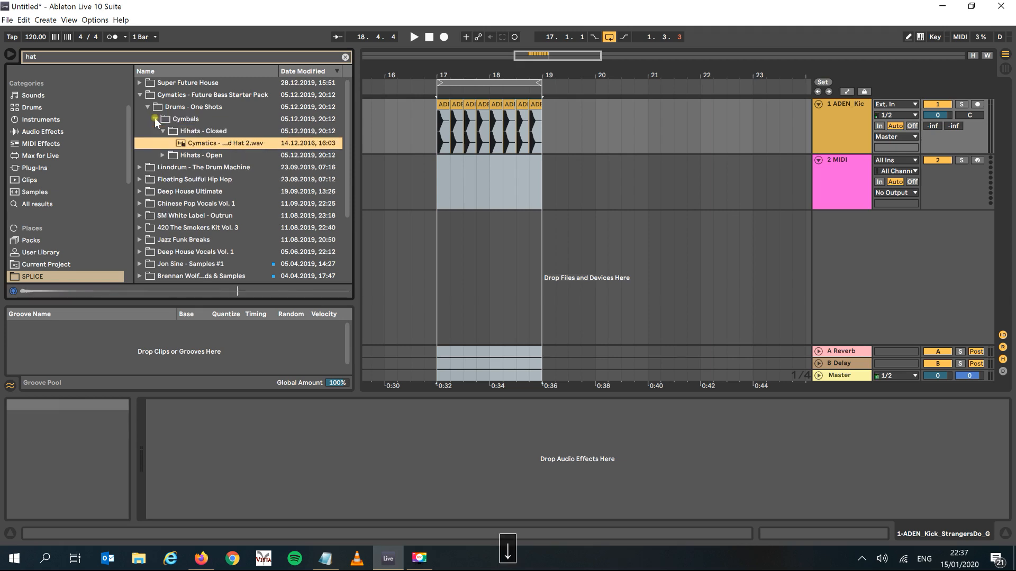
{"action": "key", "text": "Right"}
{"action": "key", "text": "Down"}
{"action": "key", "text": "Down"}
{"action": "key", "text": "Down"}
{"action": "key", "text": "Down"}
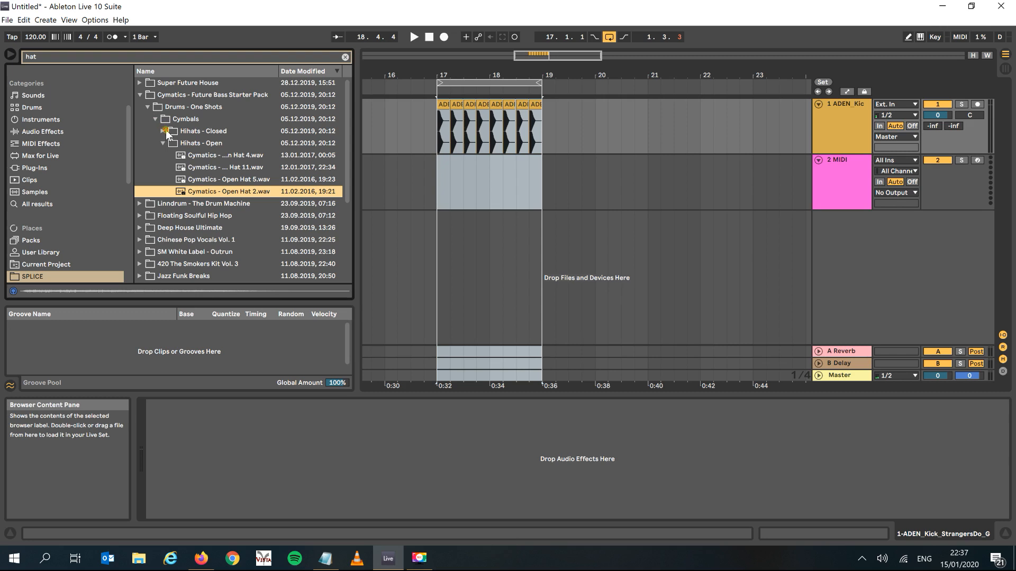
Step: Place the Heater Closed Hat 2 sample on the second track and shift it to the first offbeat at 17.1.3
{"action": "left_click", "coordinate": [163, 131]}
{"action": "left_click_drag", "start_coordinate": [182, 147], "coordinate": [439, 185]}
{"action": "left_click_drag", "start_coordinate": [458, 72], "coordinate": [458, 118]}
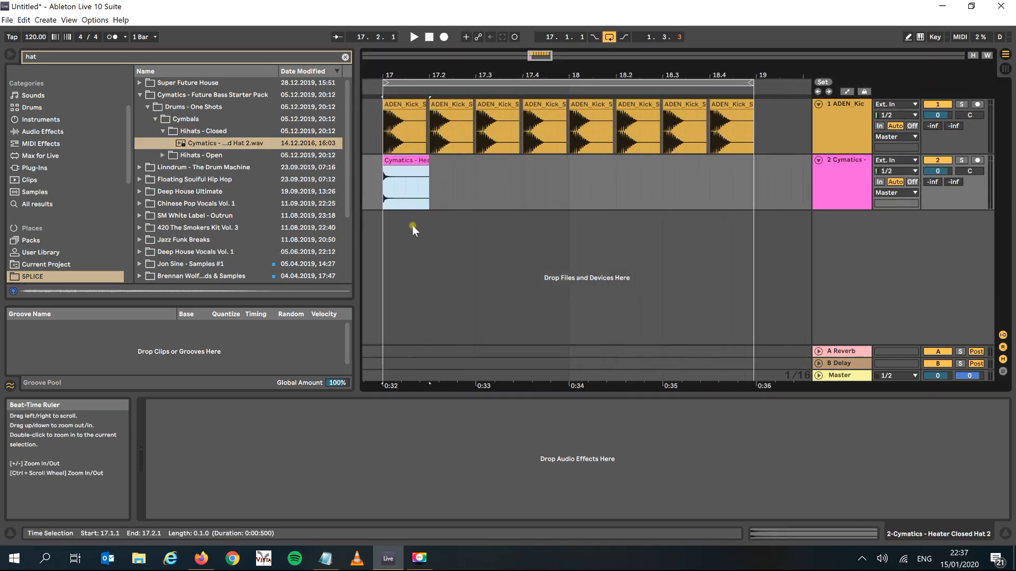
{"action": "left_click", "coordinate": [406, 164]}
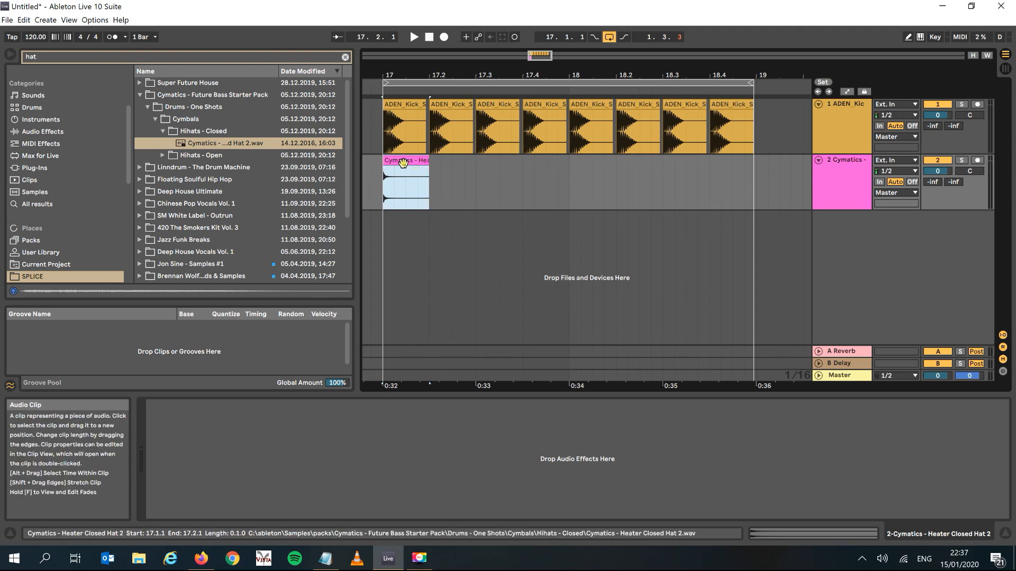
{"action": "left_click_drag", "start_coordinate": [403, 163], "coordinate": [423, 168]}
Step: Duplicate the two-beat section of the hat track from 17.1.1 to 17.3.1 three times and play it briefly
{"action": "left_click", "coordinate": [394, 174]}
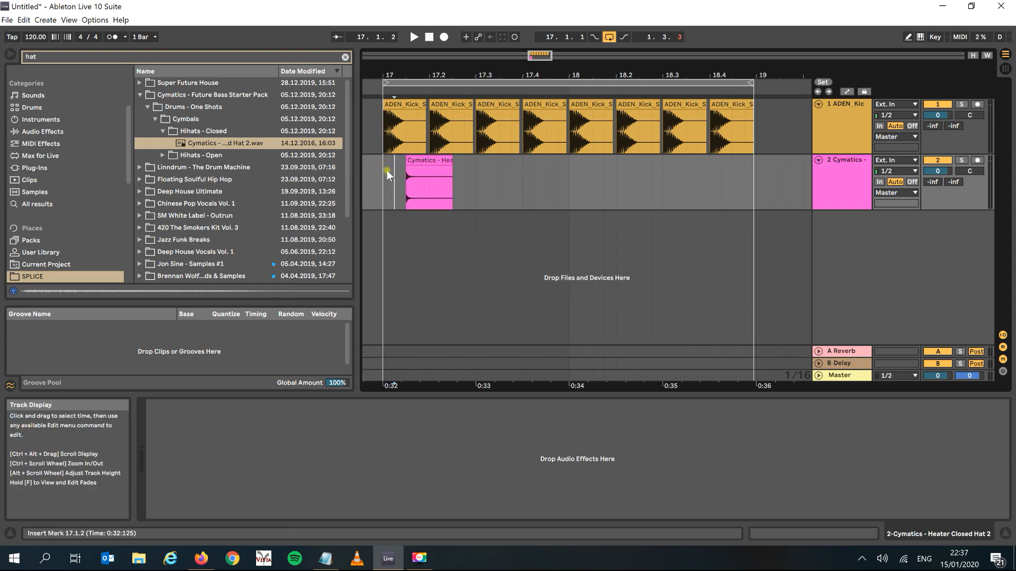
{"action": "left_click_drag", "start_coordinate": [386, 170], "coordinate": [471, 166]}
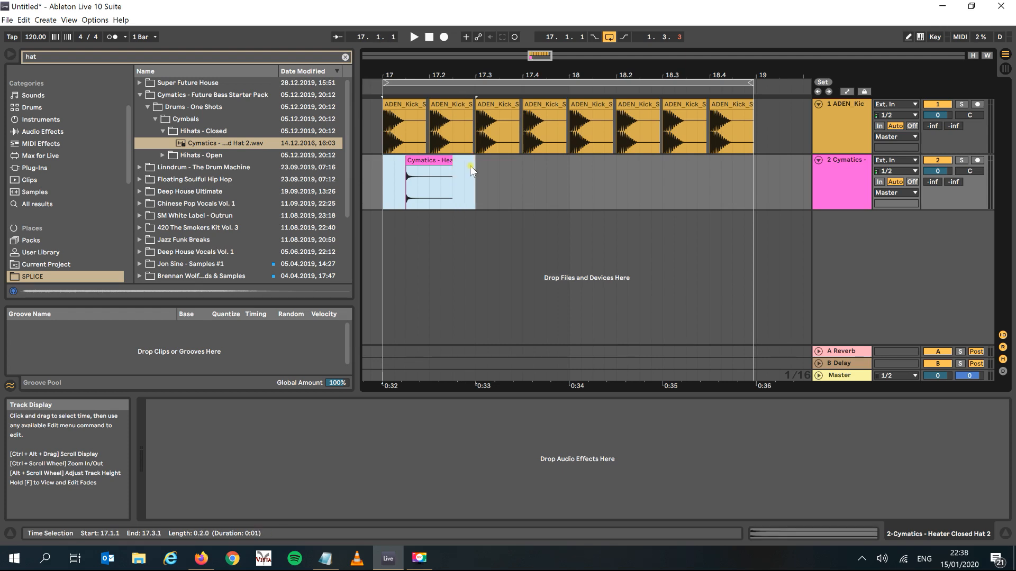
{"action": "key", "text": "ctrl+d"}
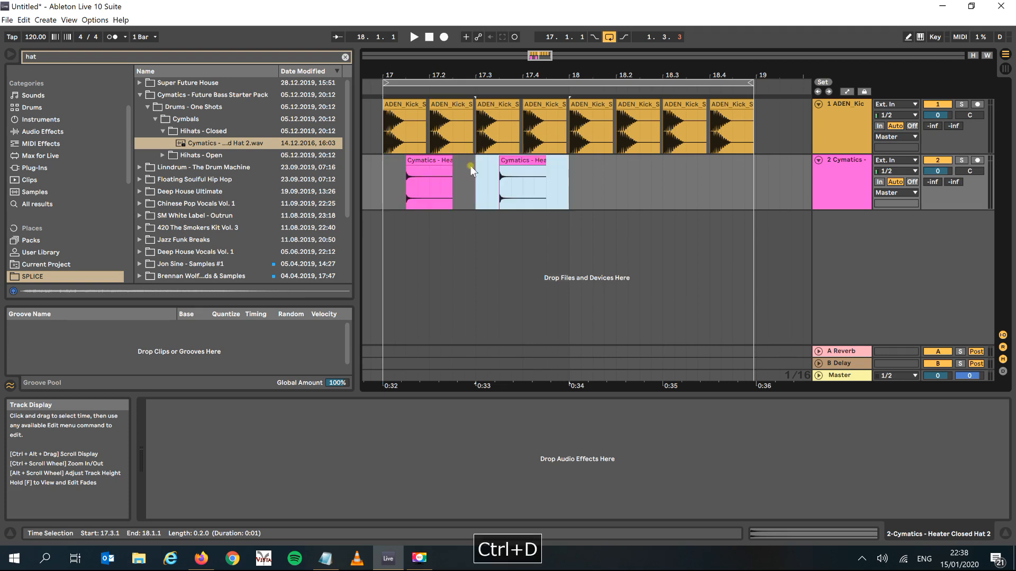
{"action": "key", "text": "ctrl+d"}
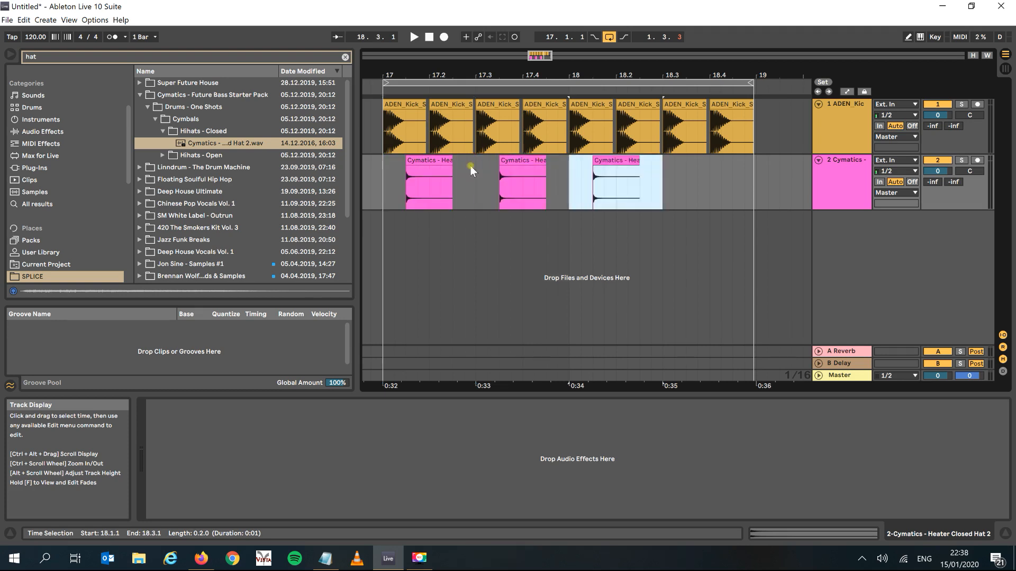
{"action": "key", "text": "ctrl+d"}
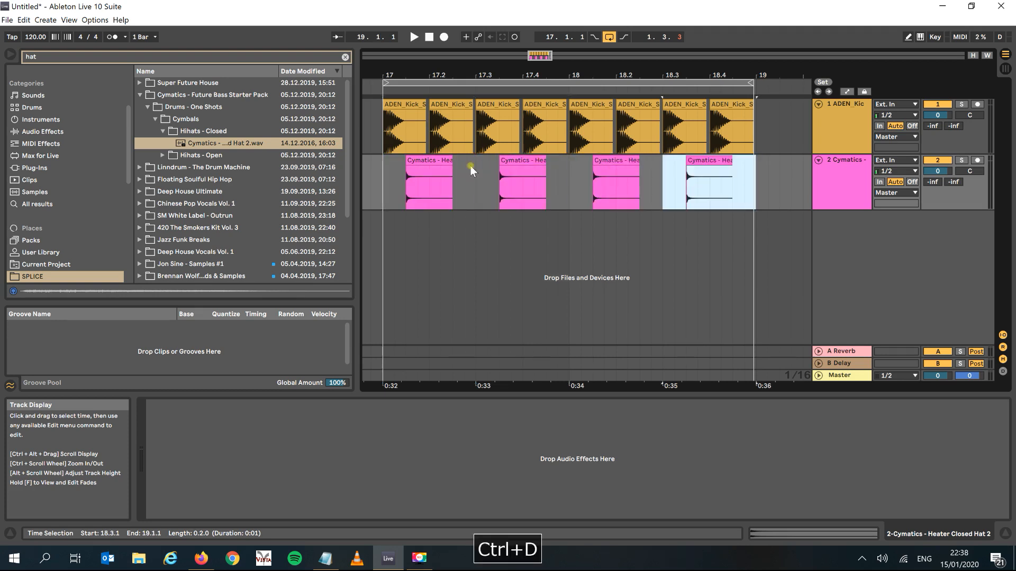
{"action": "left_click", "coordinate": [383, 184]}
{"action": "key", "text": "space"}
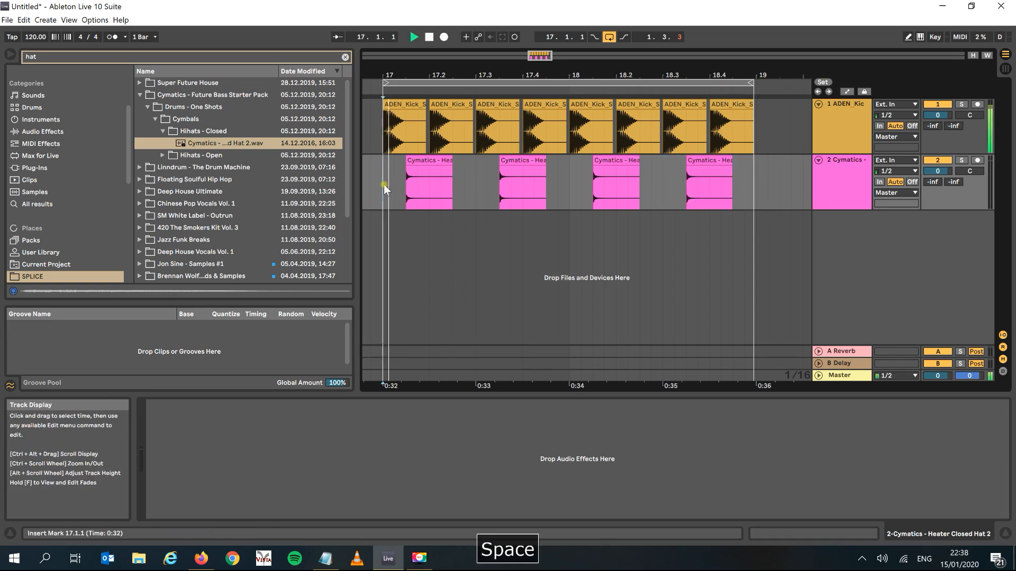
{"action": "key", "text": "space"}
Step: Duplicate the one-beat section of the hat track starting at 17.1.1 six times, up to 18.4.1, and play the pattern
{"action": "left_click_drag", "start_coordinate": [429, 186], "coordinate": [381, 163]}
{"action": "key", "text": "ctrl+d"}
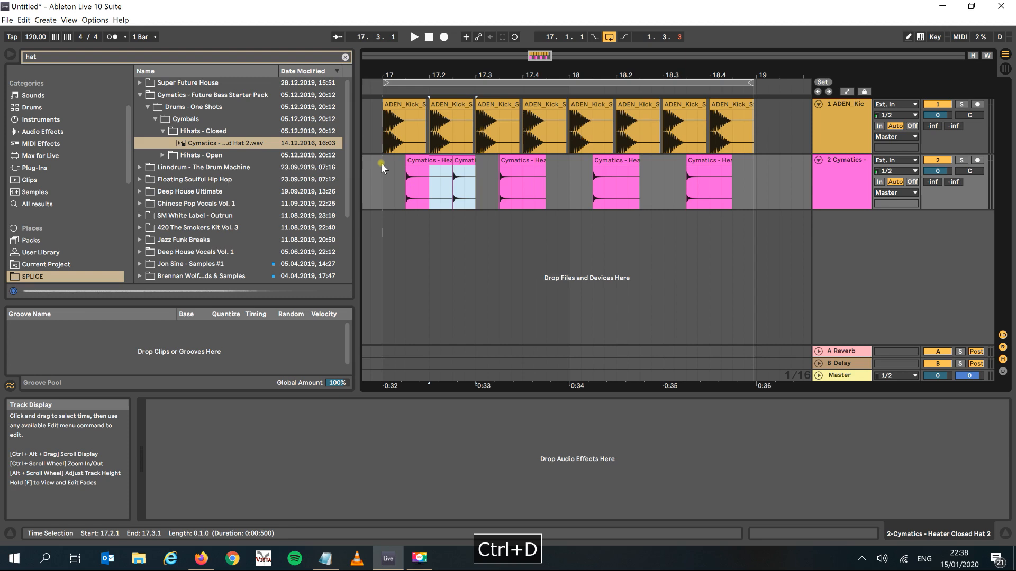
{"action": "key", "text": "ctrl+d"}
{"action": "key", "text": "ctrl+d"}
{"action": "key", "text": "ctrl+d"}
{"action": "key", "text": "ctrl+d"}
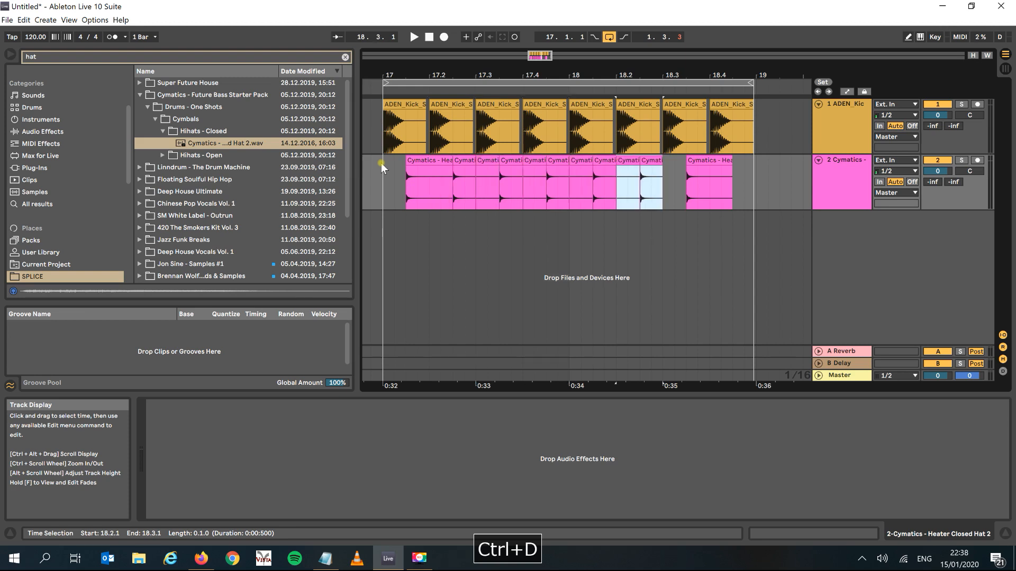
{"action": "key", "text": "ctrl+d"}
{"action": "left_click", "coordinate": [382, 164]}
{"action": "key", "text": "space"}
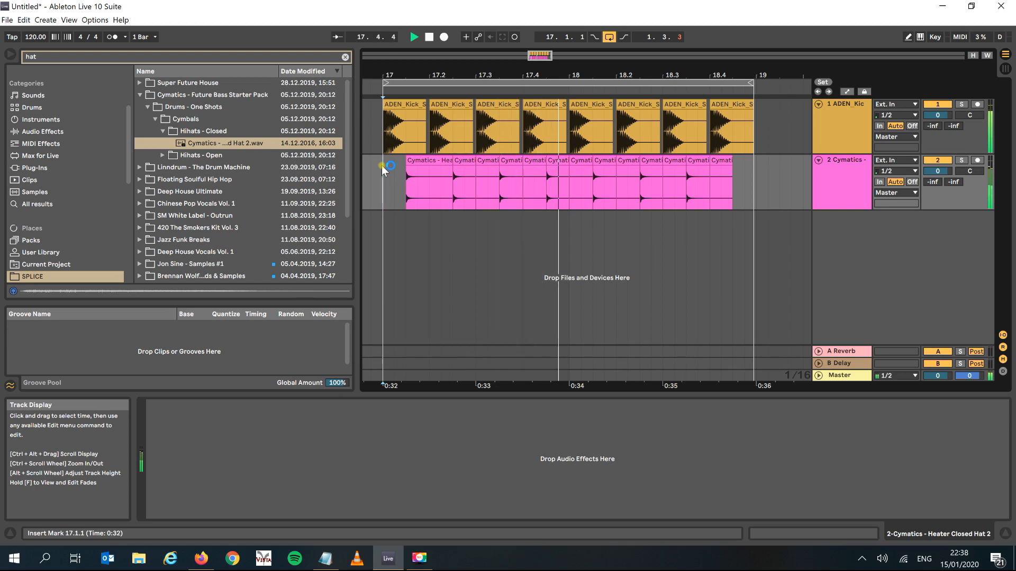
{"action": "key", "text": "space"}
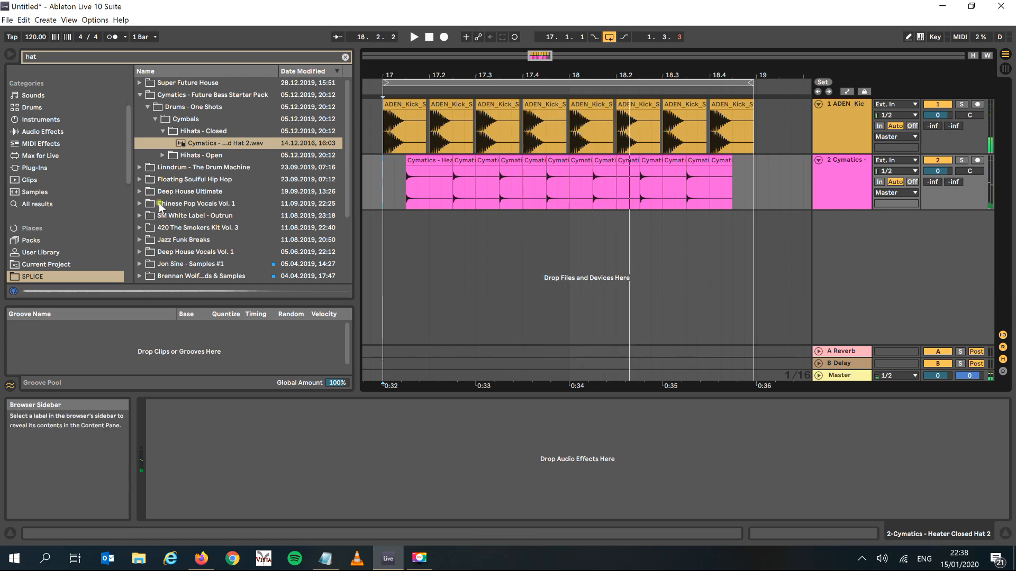
Step: Preview the open hats and place Cymatics - Open Hat 5 on the hat track at 17.2.3 and 18.2.3
{"action": "left_click", "coordinate": [164, 155]}
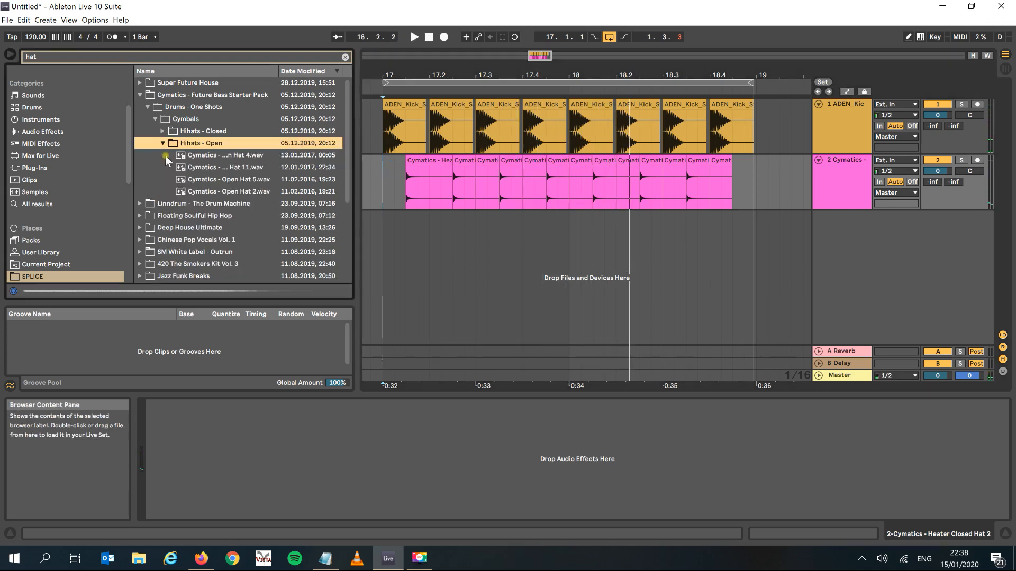
{"action": "left_click", "coordinate": [234, 180]}
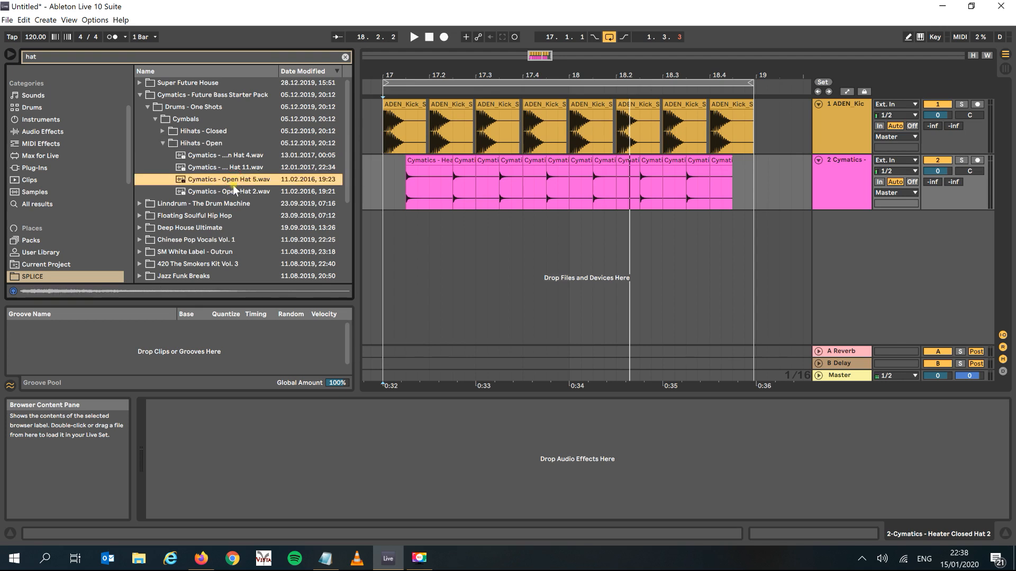
{"action": "left_click", "coordinate": [233, 191]}
{"action": "left_click", "coordinate": [227, 180]}
{"action": "left_click_drag", "start_coordinate": [362, 179], "coordinate": [470, 180]}
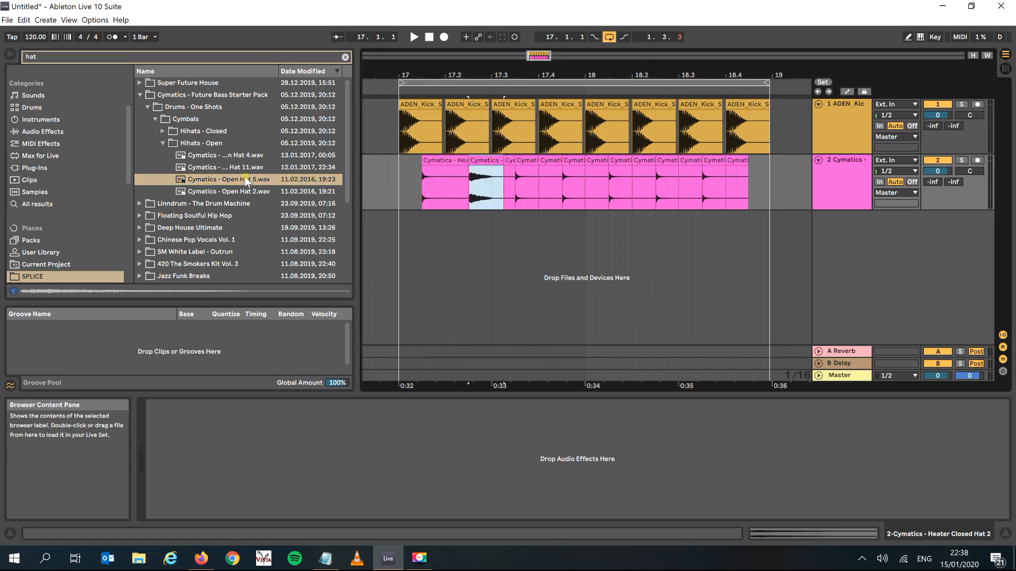
{"action": "left_click_drag", "start_coordinate": [243, 180], "coordinate": [658, 176]}
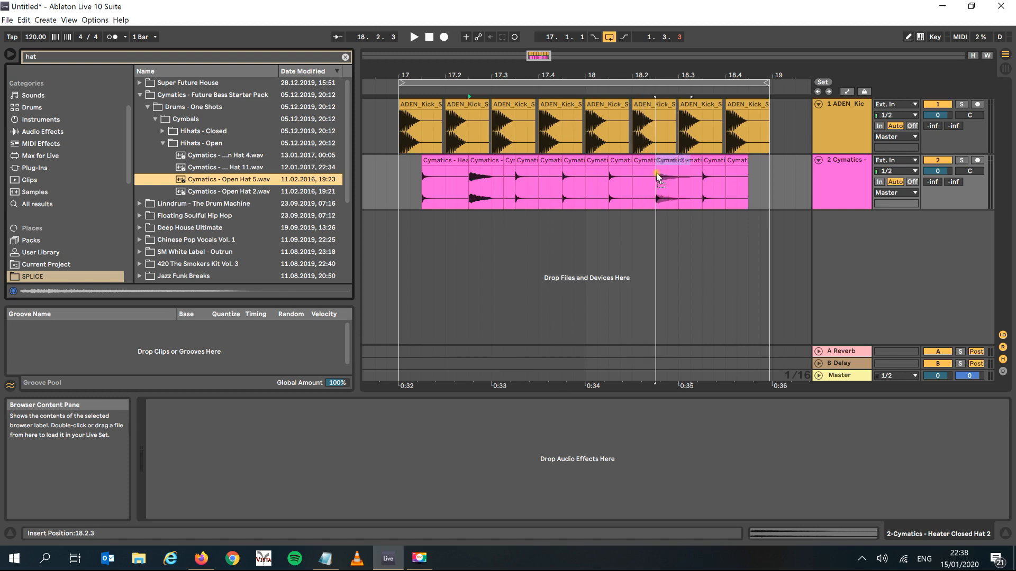
Step: Play the loop from bar 17 to hear the added open hats, and stop playback
{"action": "left_click", "coordinate": [402, 168]}
{"action": "key", "text": "space"}
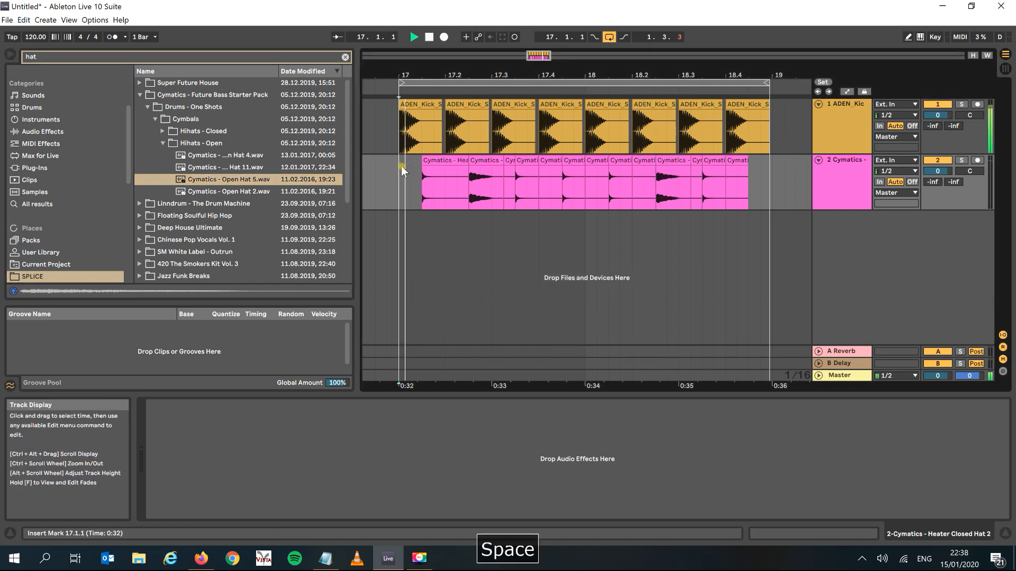
{"action": "key", "text": "space"}
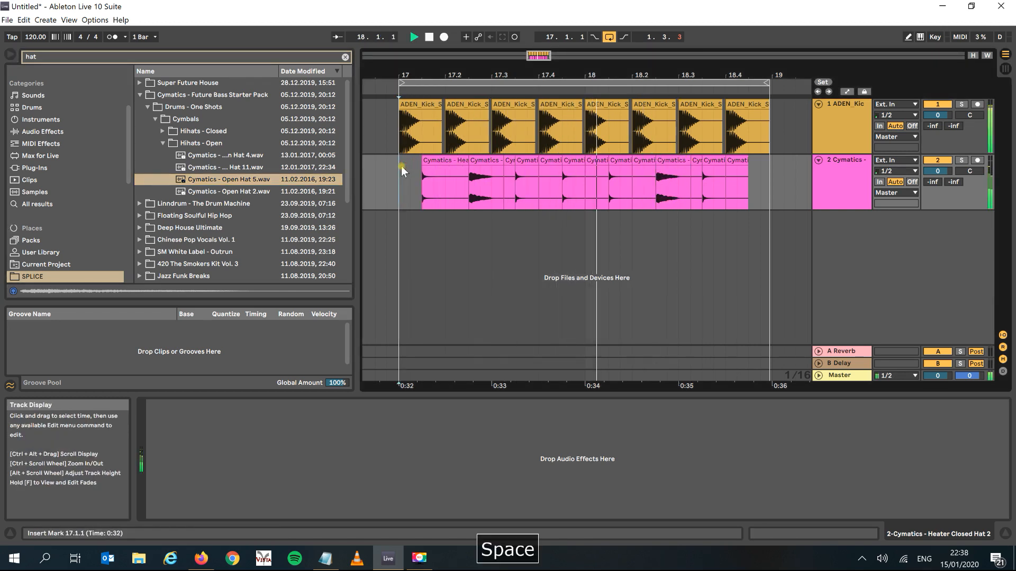
Step: Lower the clip gain of the open hat at 18.2.3 to -7.25 dB and the one at 17.2.3 to -7.66 dB
{"action": "left_click", "coordinate": [487, 171]}
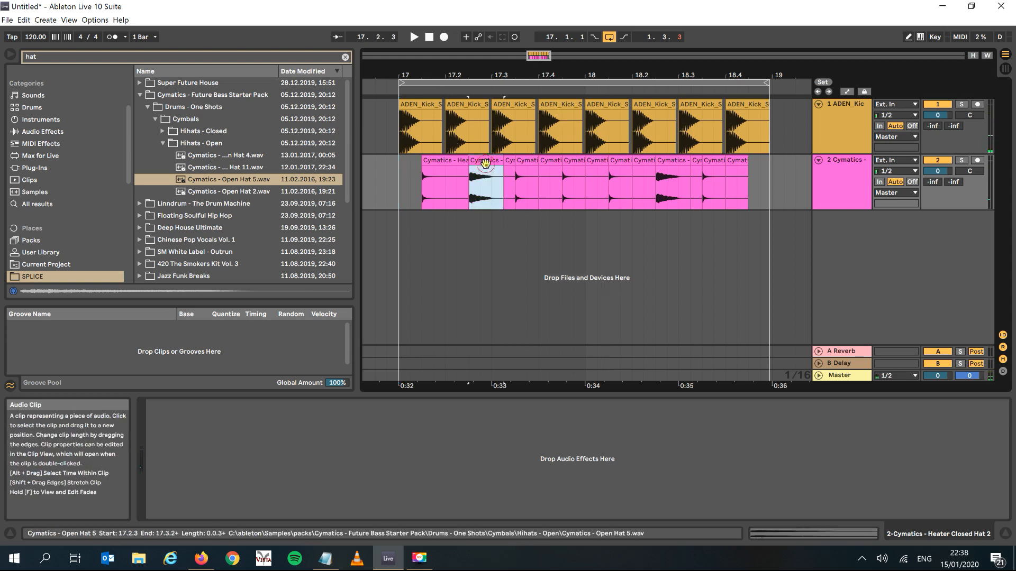
{"action": "left_click_drag", "start_coordinate": [242, 354], "coordinate": [243, 360]}
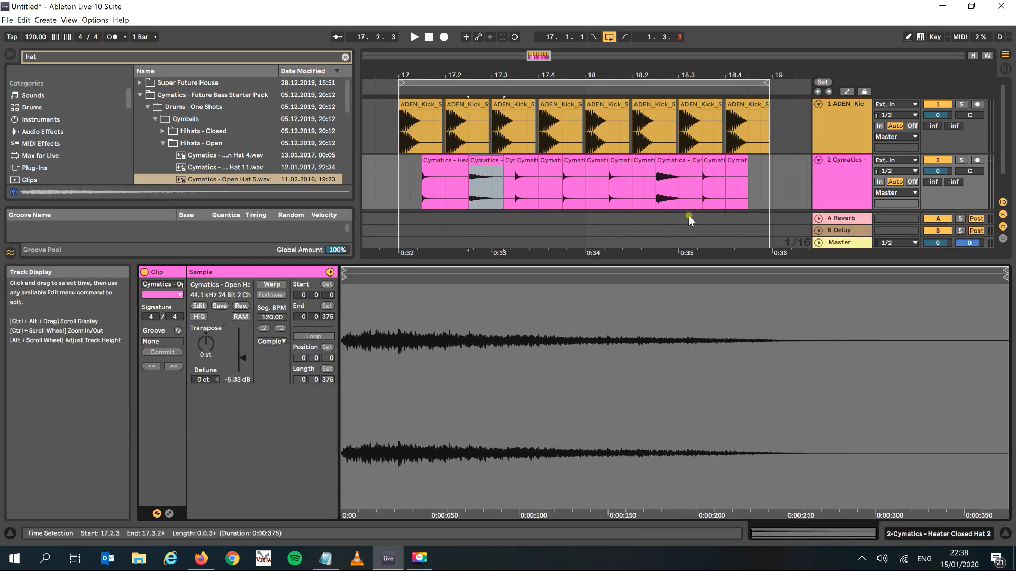
{"action": "left_click", "coordinate": [672, 164]}
{"action": "left_click_drag", "start_coordinate": [242, 354], "coordinate": [242, 358]}
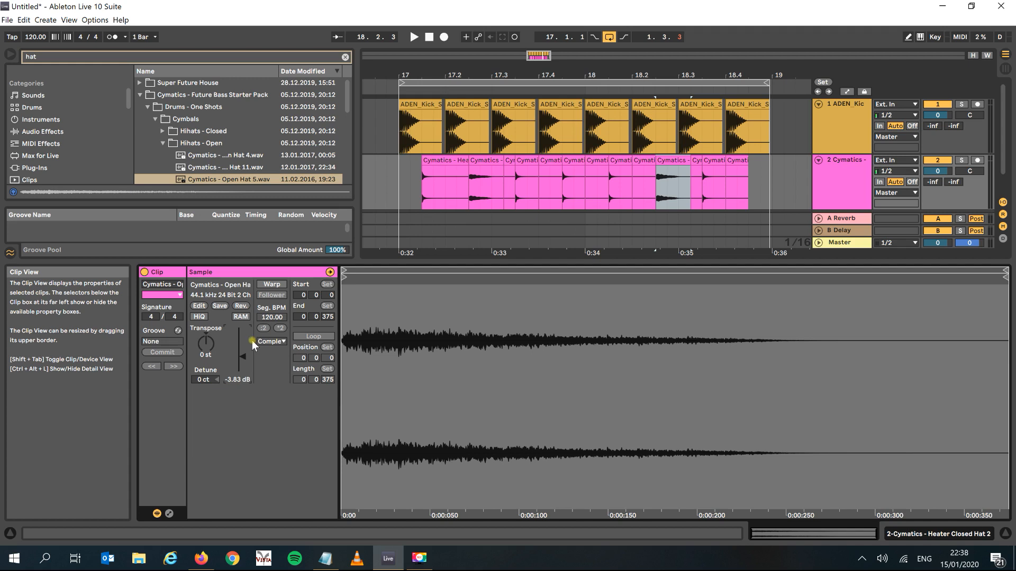
{"action": "left_click", "coordinate": [670, 160]}
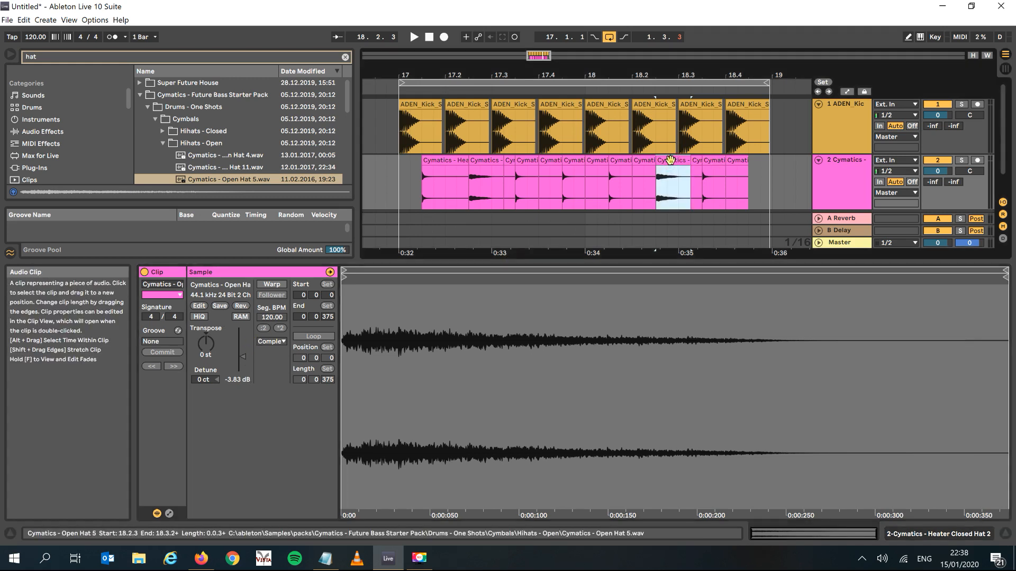
{"action": "left_click_drag", "start_coordinate": [244, 358], "coordinate": [245, 363]}
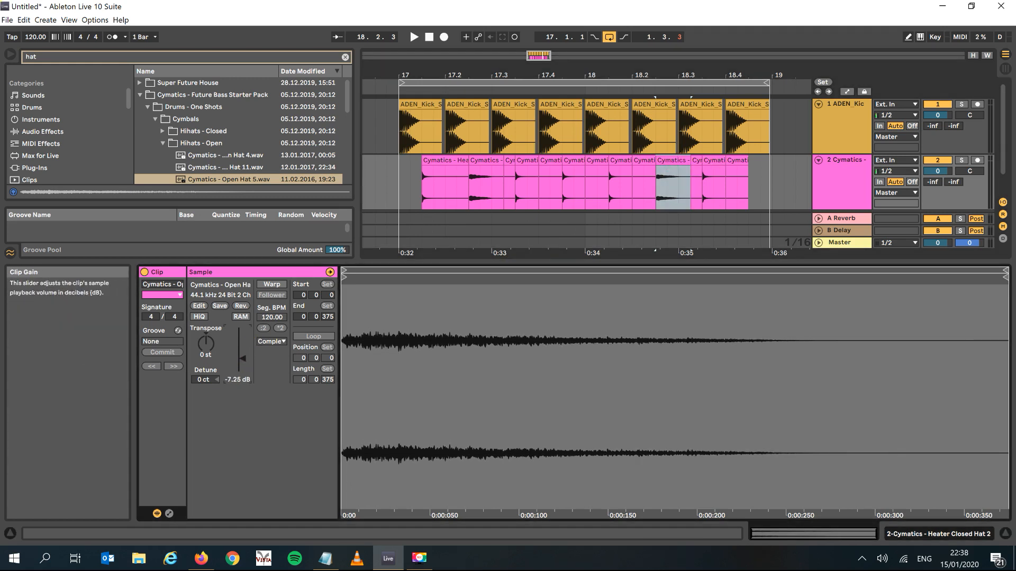
{"action": "left_click", "coordinate": [486, 163]}
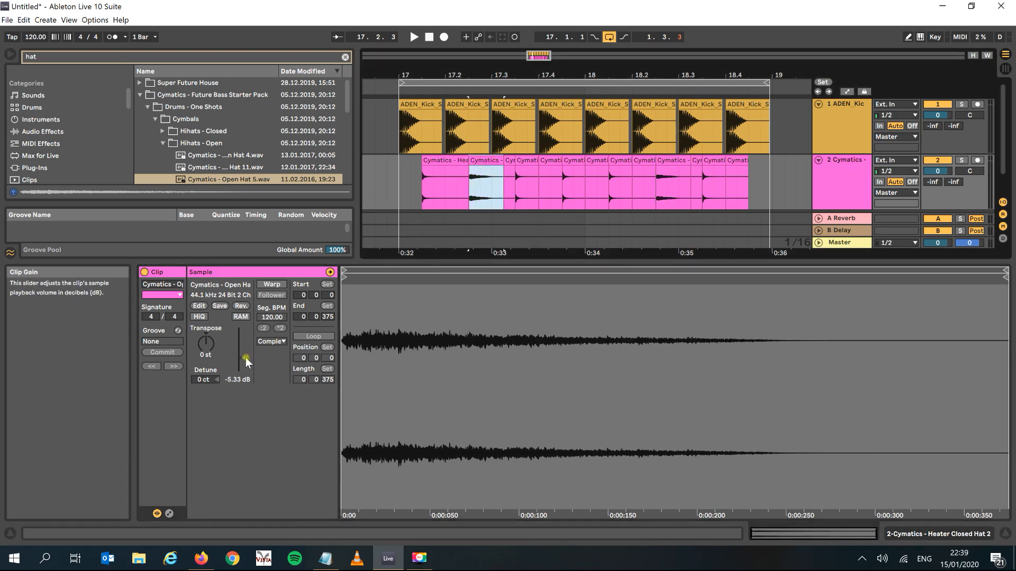
{"action": "left_click_drag", "start_coordinate": [246, 357], "coordinate": [244, 360]}
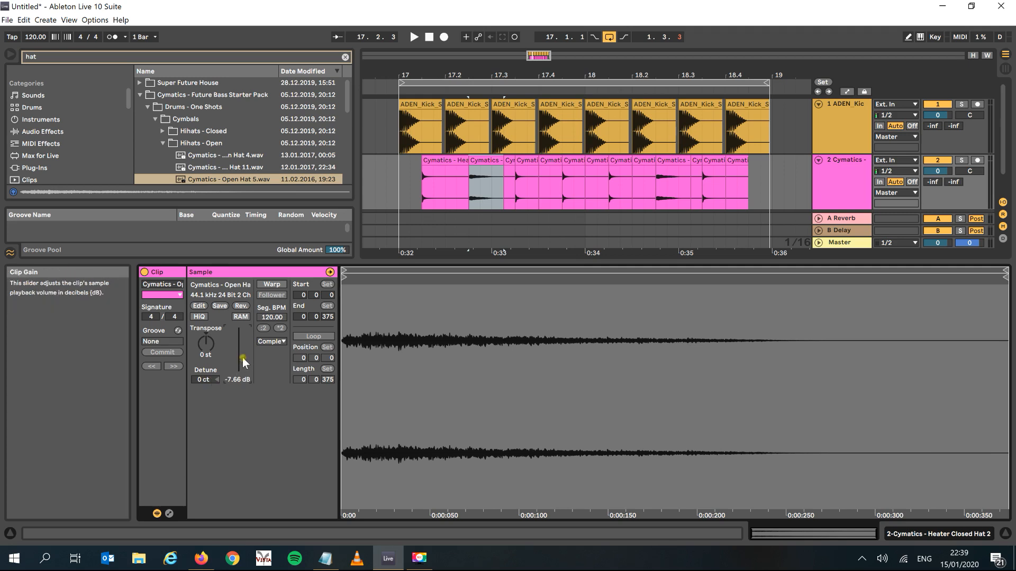
Step: Play the pattern from 17.1.1 to check the quieter open hats, and stop playback
{"action": "left_click", "coordinate": [402, 176]}
{"action": "key", "text": "space"}
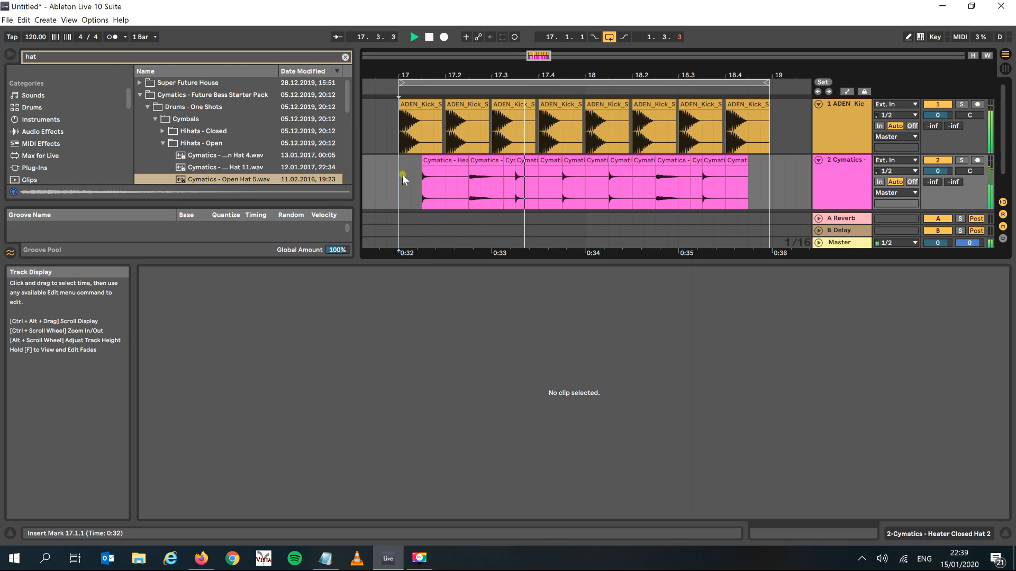
{"action": "key", "text": "space"}
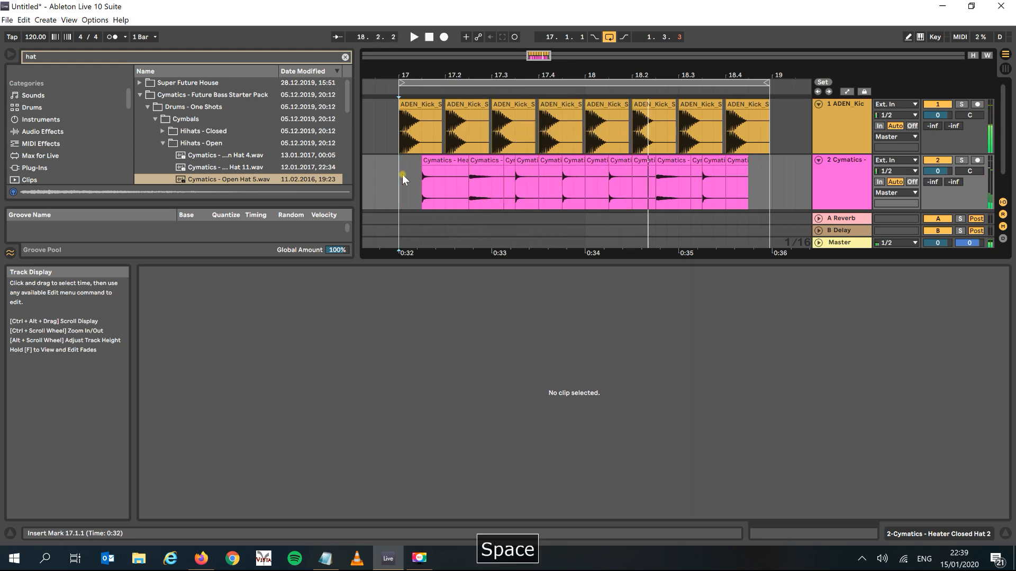
Step: Select all eight kick clips on the kick track and lower their clip gain to -3.41 dB
{"action": "left_click", "coordinate": [411, 104]}
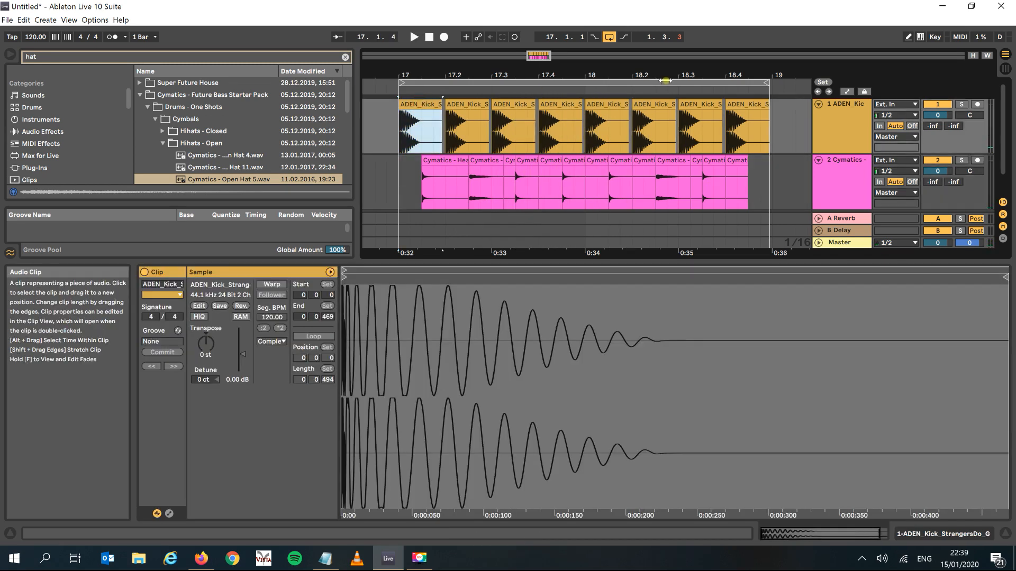
{"action": "left_click", "coordinate": [748, 104], "text": "shift"}
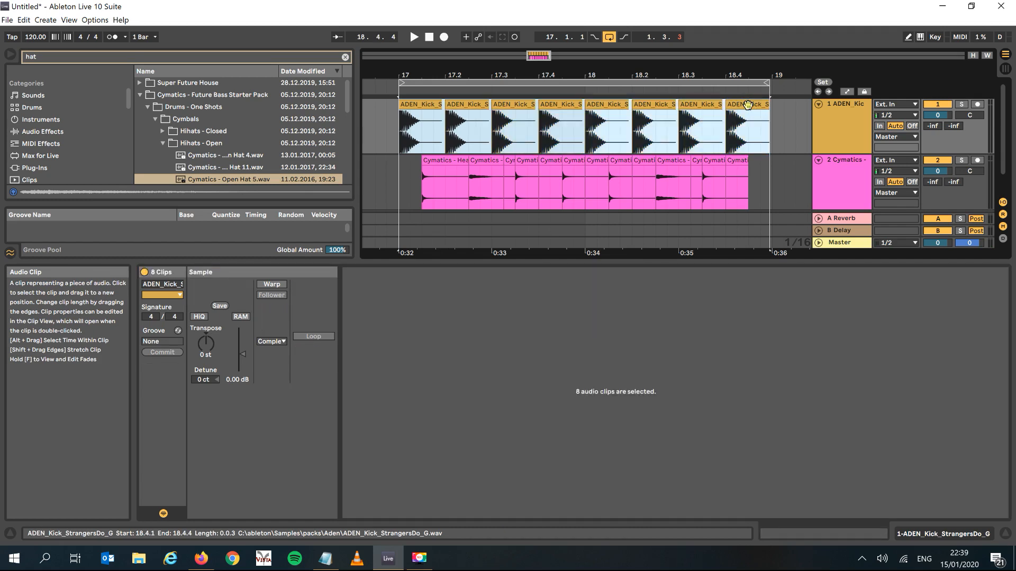
{"action": "left_click", "coordinate": [414, 106]}
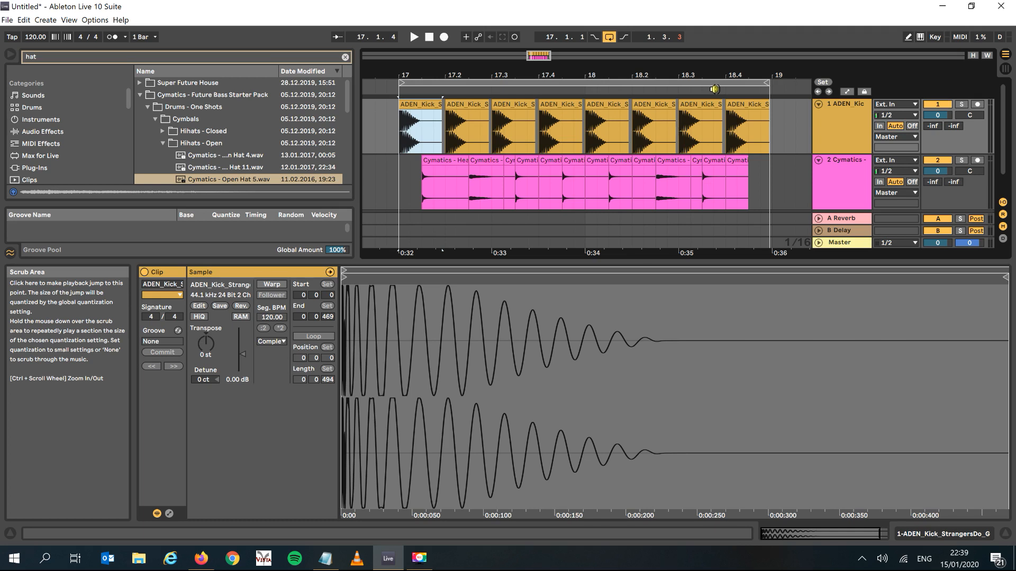
{"action": "left_click", "coordinate": [743, 105], "text": "shift"}
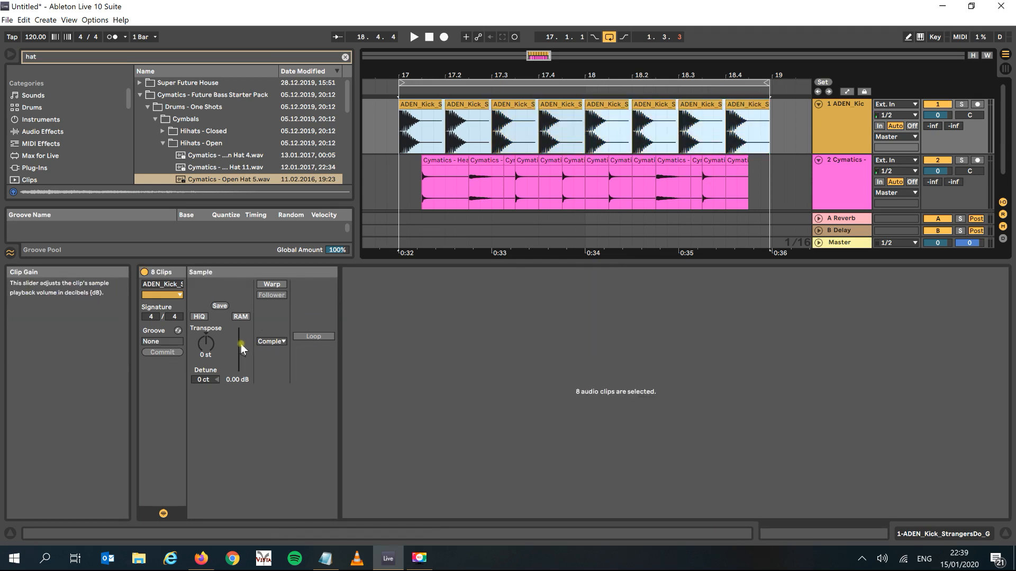
{"action": "left_click_drag", "start_coordinate": [244, 354], "coordinate": [243, 356]}
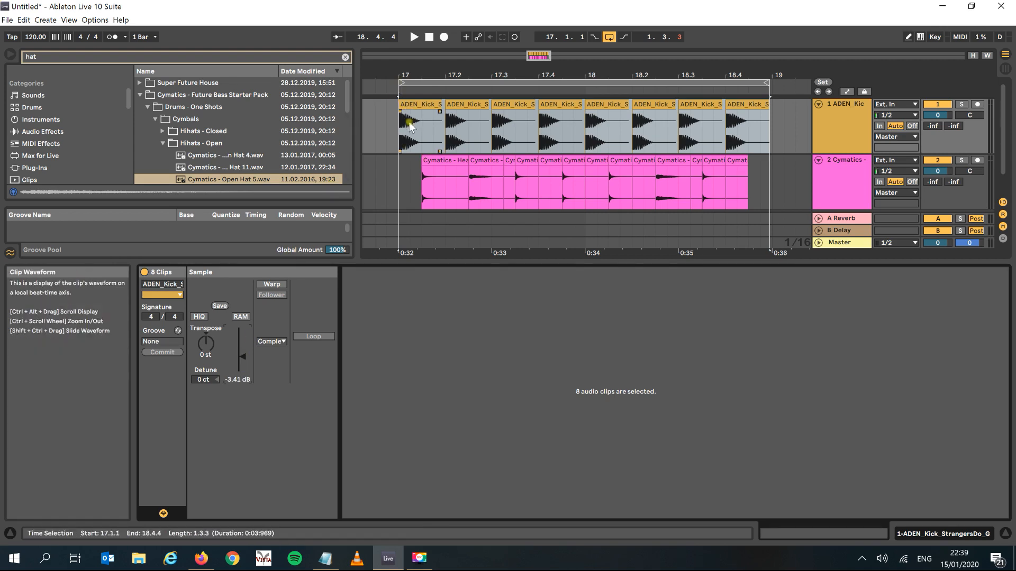
Step: Inspect the quieter kick waveforms up close, play the loop from bar 17 to hear them, and stop playback
{"action": "left_click_drag", "start_coordinate": [415, 71], "coordinate": [512, 126]}
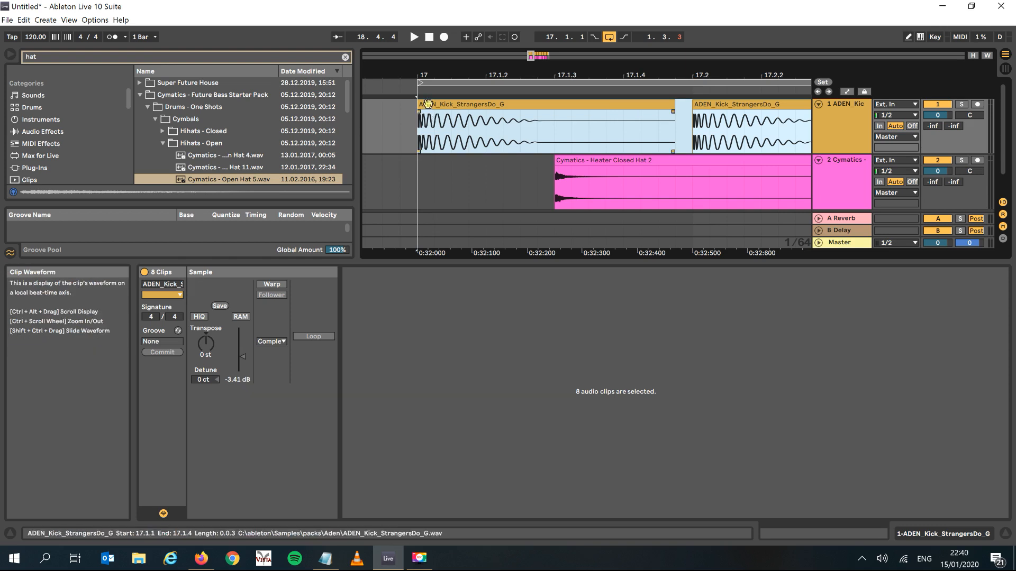
{"action": "left_click_drag", "start_coordinate": [862, 161], "coordinate": [863, 190]}
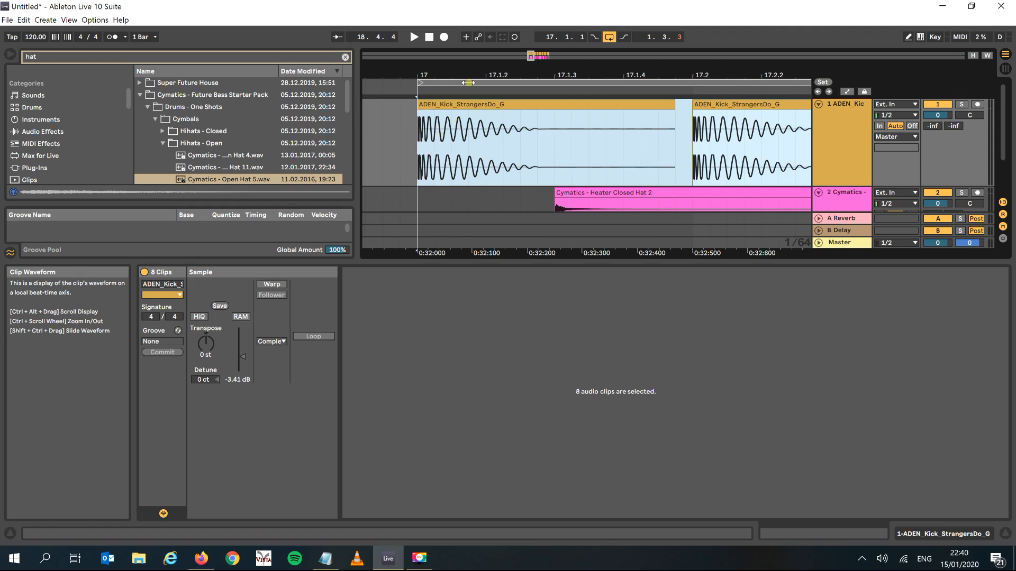
{"action": "left_click_drag", "start_coordinate": [467, 77], "coordinate": [467, 33]}
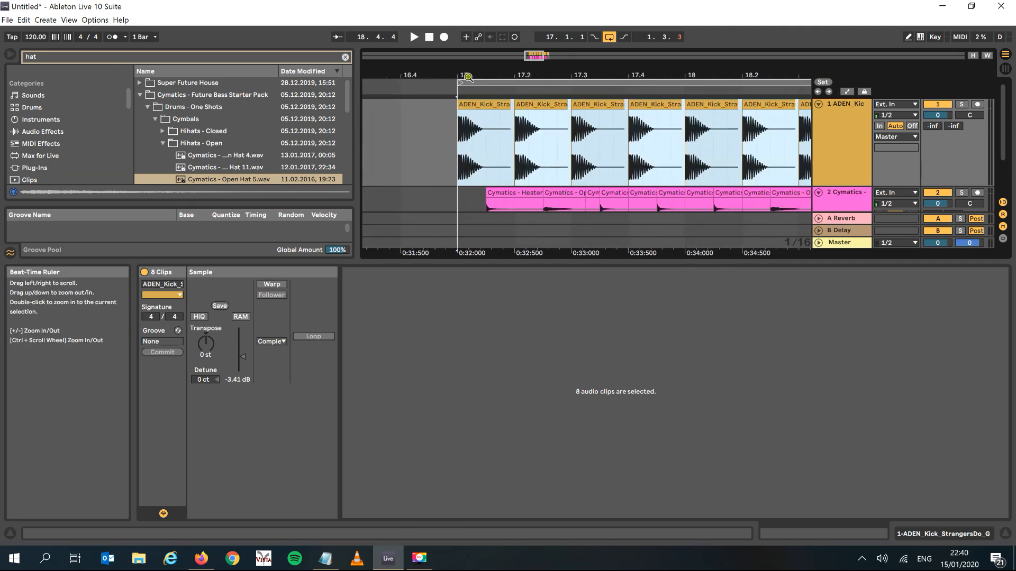
{"action": "left_click_drag", "start_coordinate": [844, 183], "coordinate": [838, 140]}
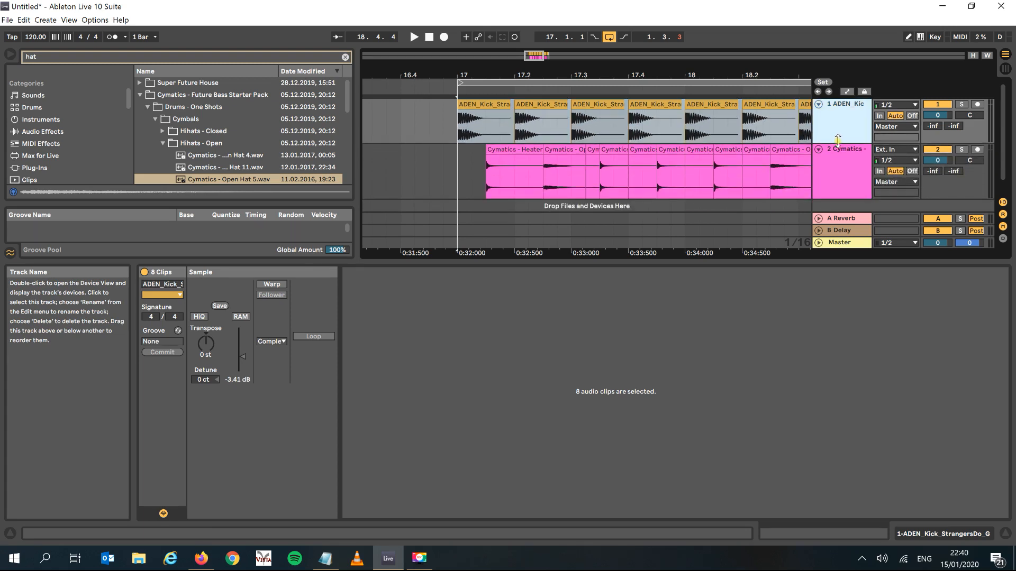
{"action": "left_click", "coordinate": [483, 82]}
{"action": "key", "text": "space"}
{"action": "left_click_drag", "start_coordinate": [478, 75], "coordinate": [416, 74]}
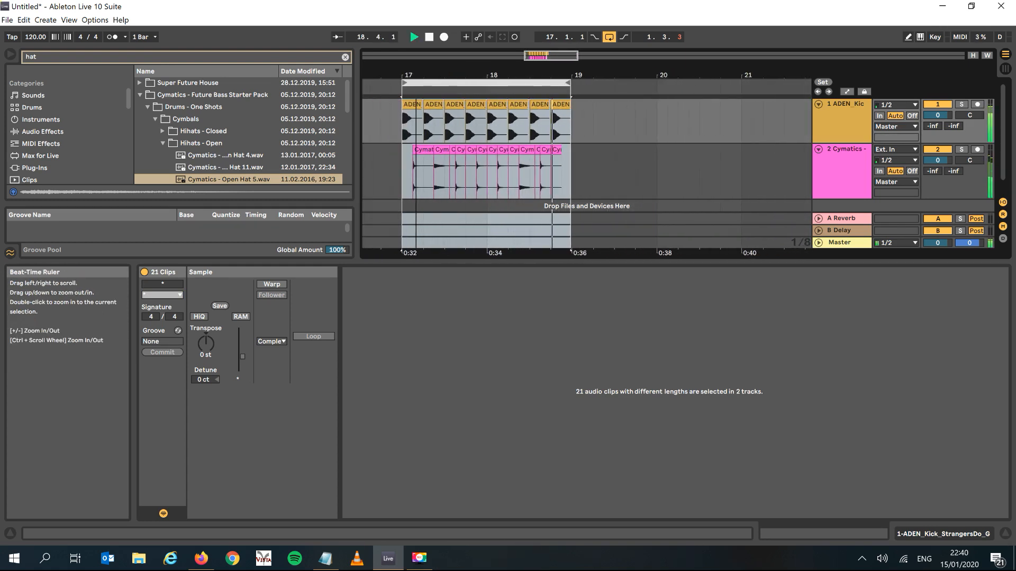
{"action": "key", "text": "space"}
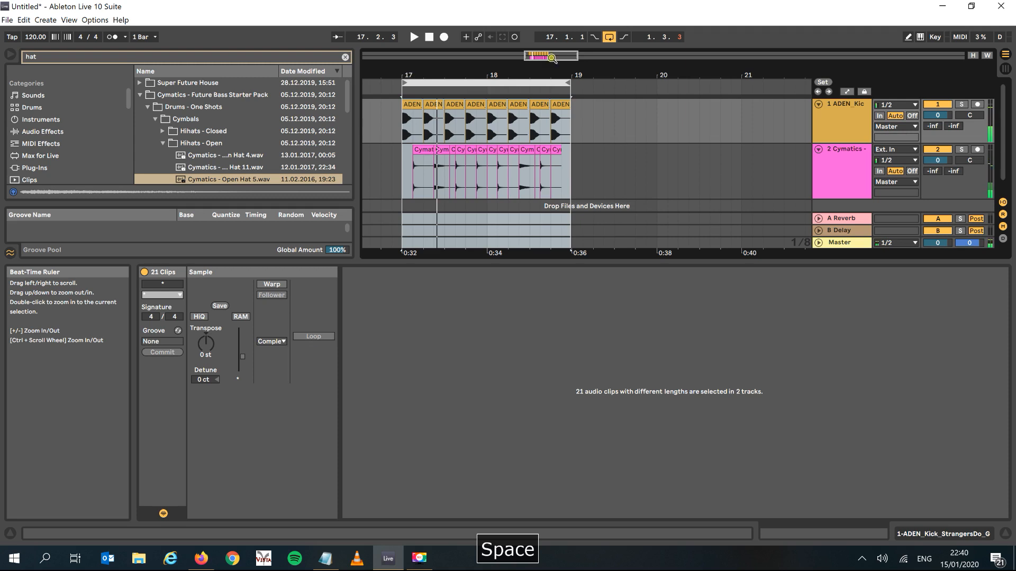
Step: Fold the kick and hat tracks, and search the SPLICE samples for "snare"
{"action": "left_click", "coordinate": [818, 105]}
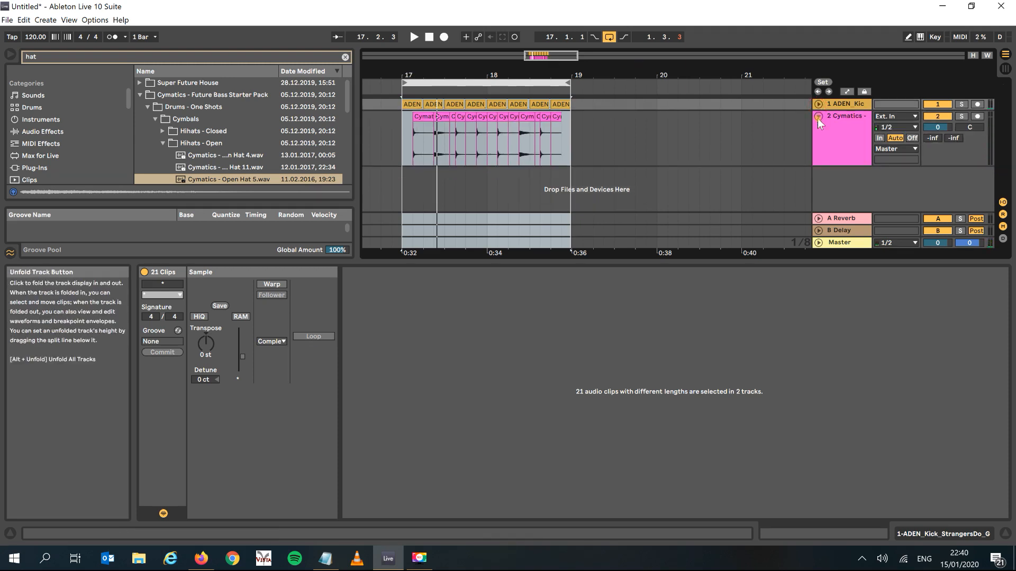
{"action": "left_click", "coordinate": [817, 118]}
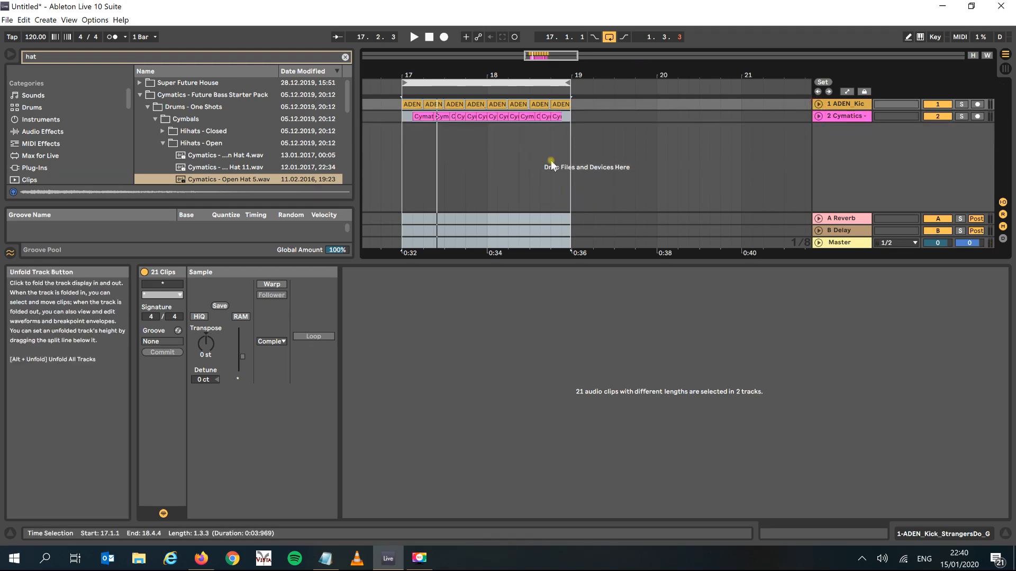
{"action": "left_click", "coordinate": [163, 60]}
{"action": "type", "text": "snare"}
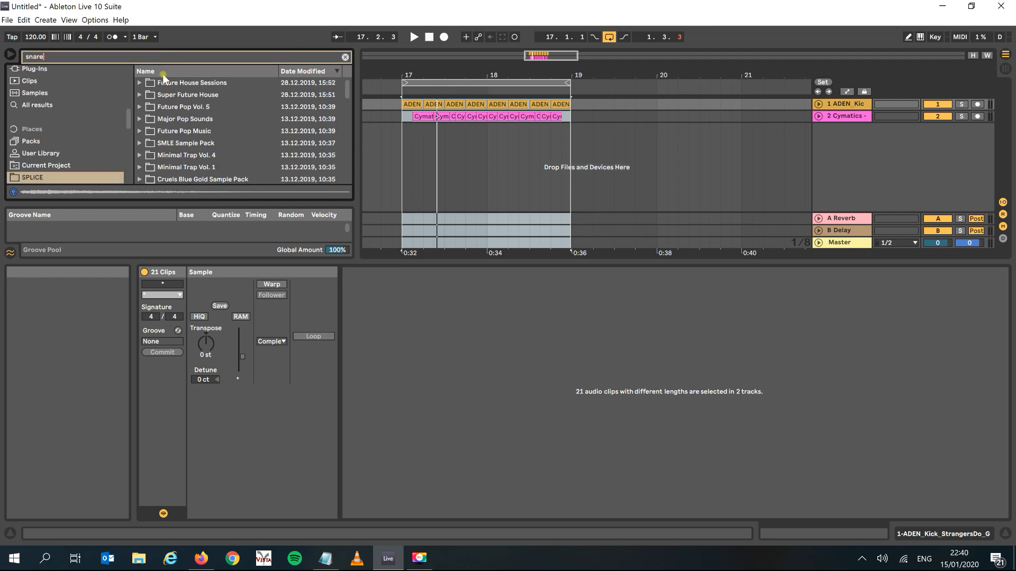
Step: Browse the snare results in Future Pop Vol. 5 and Major Pop Sounds, and preview the SH_105BPM drum loop
{"action": "left_click", "coordinate": [140, 106]}
{"action": "key", "text": "Down"}
{"action": "key", "text": "Right"}
{"action": "key", "text": "Down"}
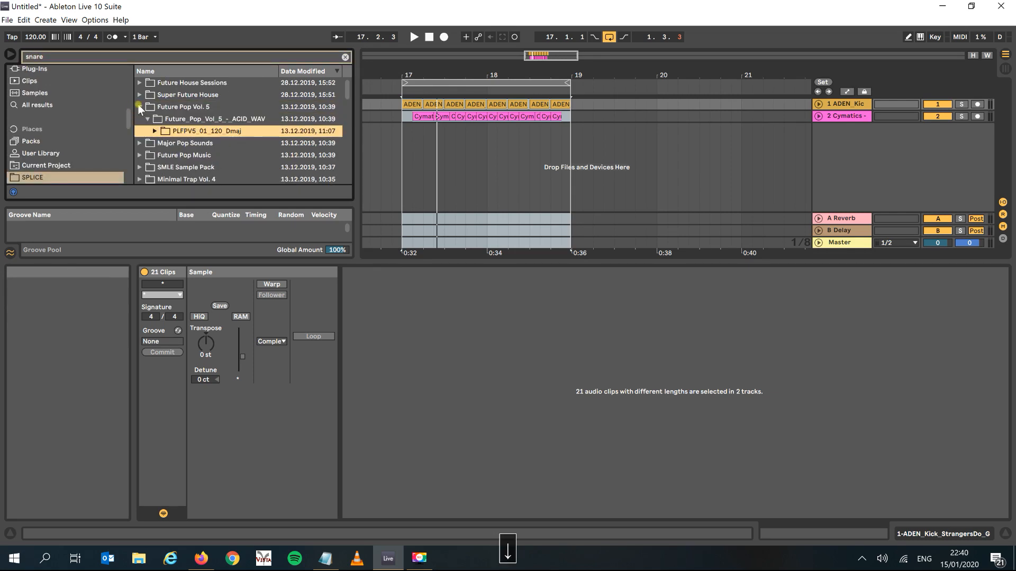
{"action": "key", "text": "Right"}
{"action": "key", "text": "Down"}
{"action": "key", "text": "Down"}
{"action": "key", "text": "Right"}
{"action": "key", "text": "Down"}
{"action": "key", "text": "Right"}
{"action": "key", "text": "Down"}
{"action": "key", "text": "Right"}
{"action": "key", "text": "Down"}
{"action": "key", "text": "Right"}
{"action": "key", "text": "Down"}
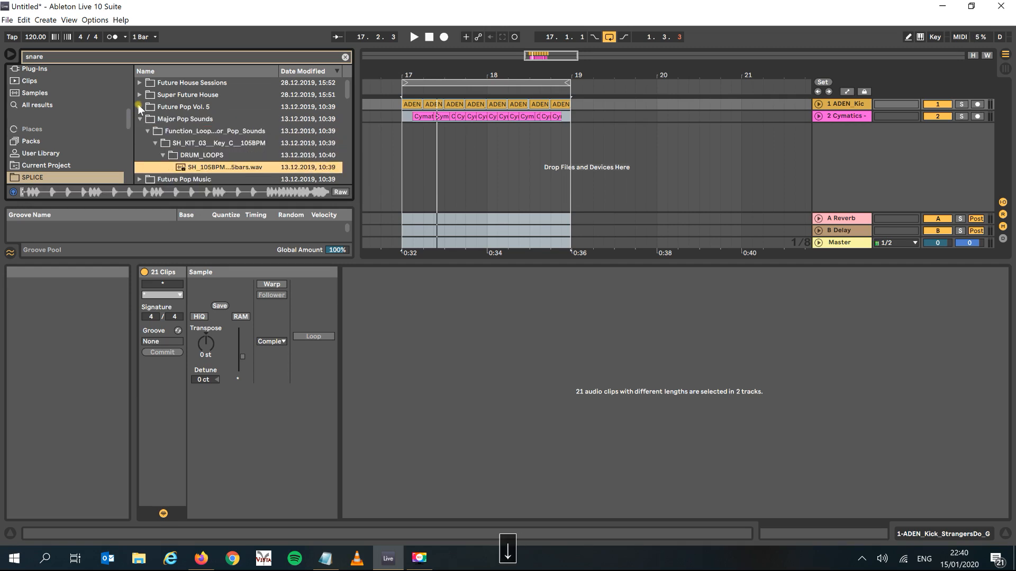
{"action": "key", "text": "space"}
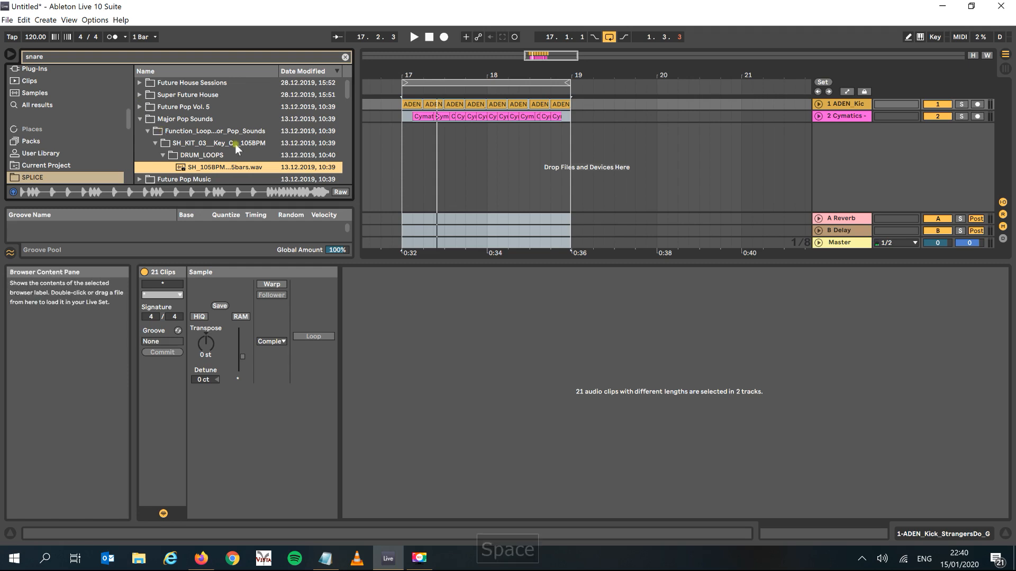
Step: Find the PL_CPV1 snare loop in the Section_E_Reprise folder of Chinese Pop Vocals Vol. 1 and preview it
{"action": "left_click", "coordinate": [349, 144]}
{"action": "scroll", "coordinate": [295, 154], "scroll_direction": "down", "scroll_amount": 5}
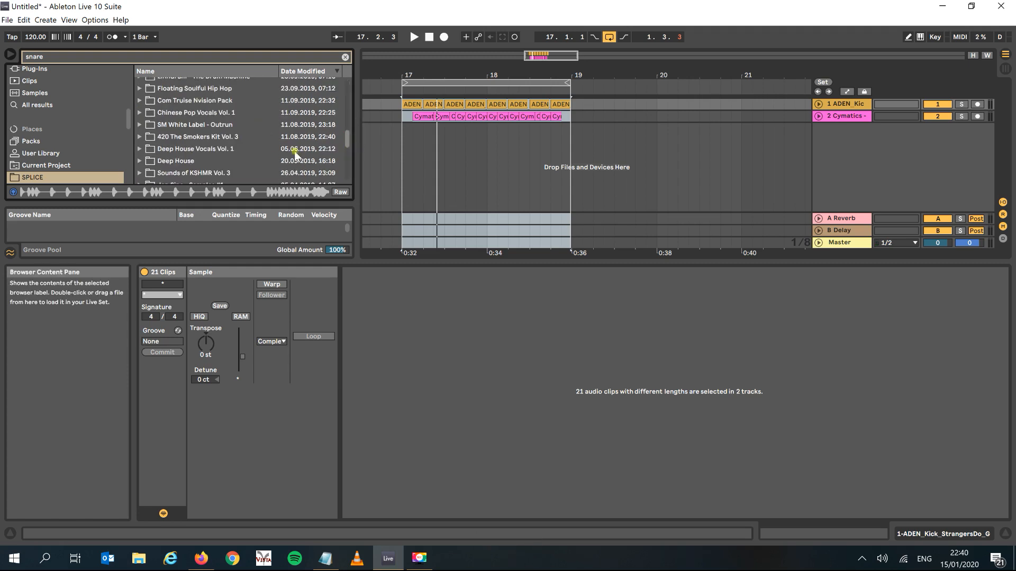
{"action": "left_click", "coordinate": [140, 113]}
{"action": "key", "text": "Down"}
{"action": "key", "text": "Down"}
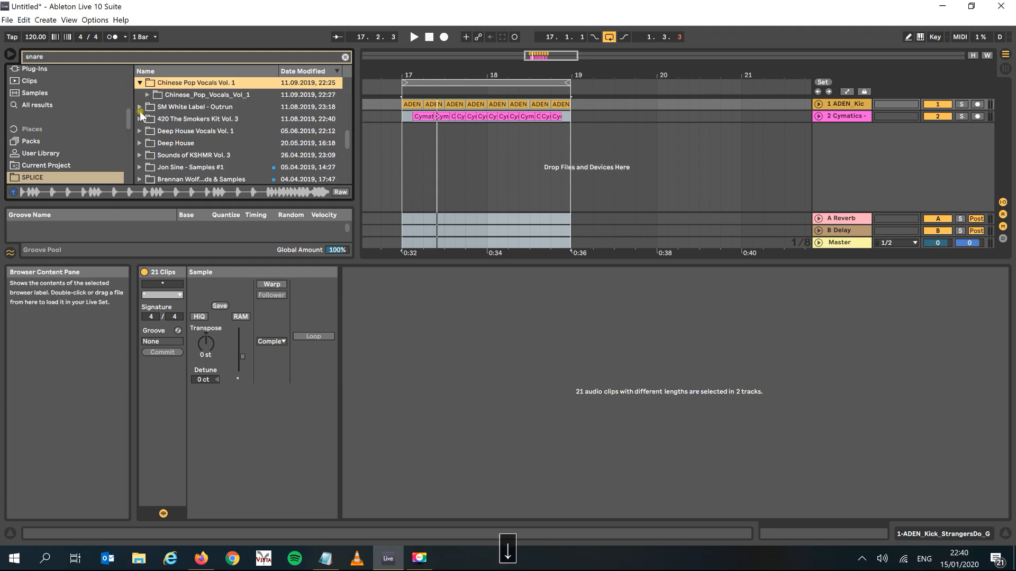
{"action": "key", "text": "Right"}
{"action": "key", "text": "Down"}
{"action": "key", "text": "Right"}
{"action": "key", "text": "Down"}
{"action": "key", "text": "Right"}
{"action": "key", "text": "Down"}
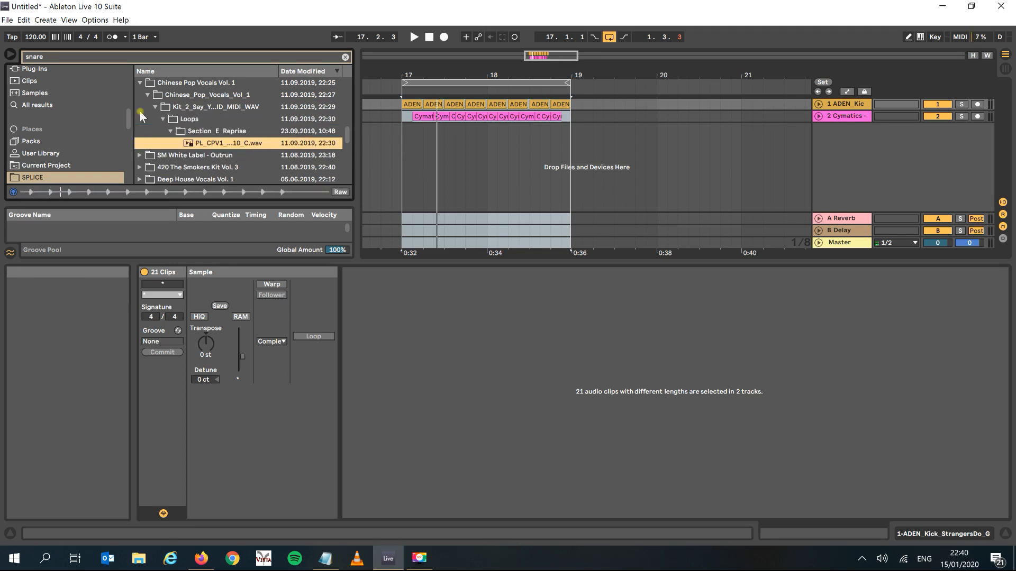
{"action": "key", "text": "space"}
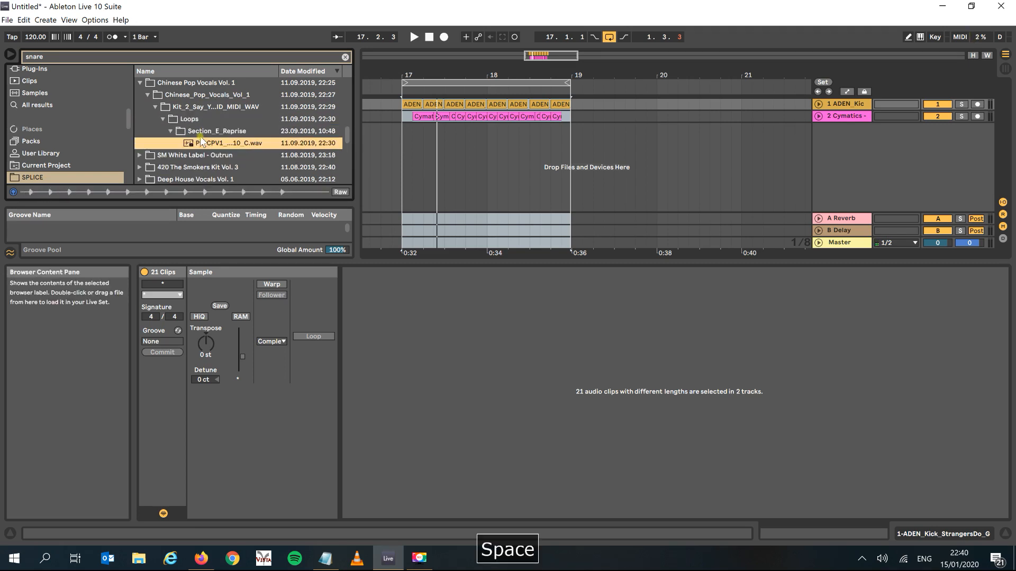
Step: Place the PL_CPV1_Kit_2_E_Clappy_Snare_110_C loop on a new audio track at 17.1.1 and play it with the drums
{"action": "left_click_drag", "start_coordinate": [199, 143], "coordinate": [405, 127]}
{"action": "key", "text": "space"}
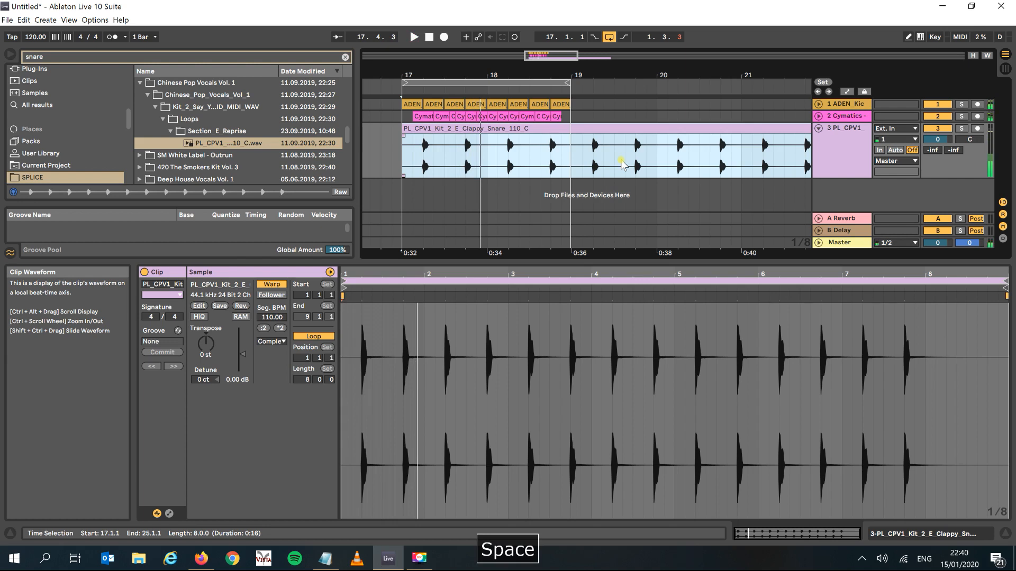
Step: Extend the arrangement loop's end to 19.1.1 for a length of two bars, and select that range on the snare track
{"action": "left_click_drag", "start_coordinate": [573, 75], "coordinate": [566, 175]}
{"action": "left_click", "coordinate": [572, 165]}
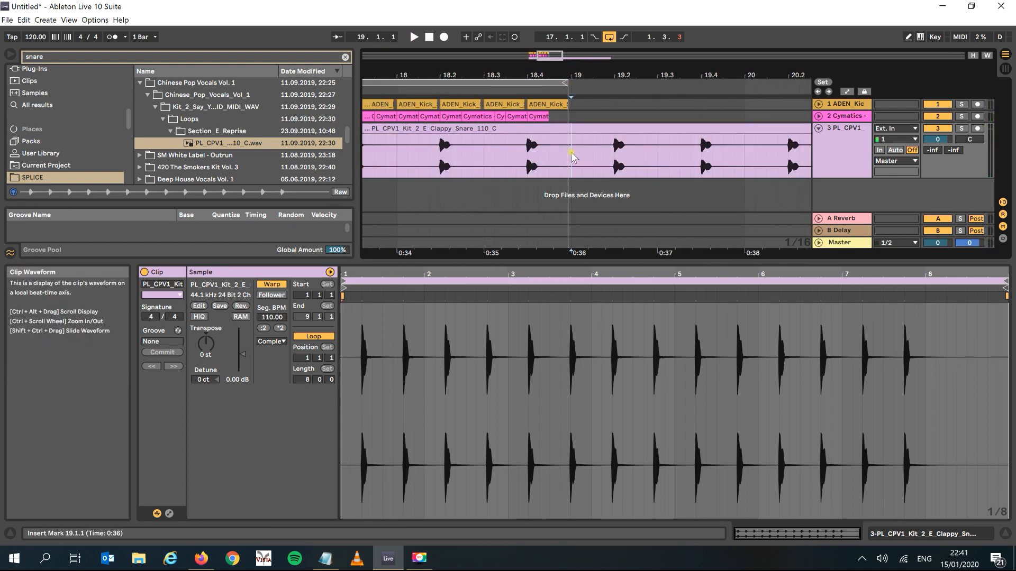
{"action": "left_click", "coordinate": [573, 69]}
{"action": "mouse_move", "coordinate": [573, 69]}
{"action": "left_mouse_down"}
{"action": "mouse_move", "coordinate": [573, 79]}
{"action": "mouse_move", "coordinate": [634, 73]}
{"action": "mouse_move", "coordinate": [572, 81]}
{"action": "left_mouse_up"}
{"action": "left_click", "coordinate": [571, 80]}
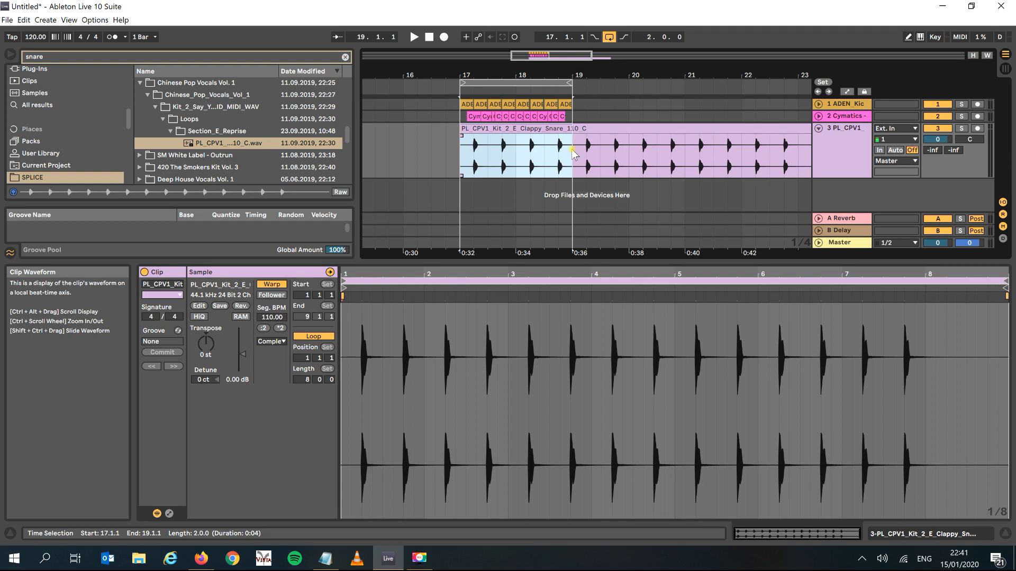
Step: Split the clappy snare clip at 19.1.1 and delete the part after it
{"action": "key", "text": "ctrl+e"}
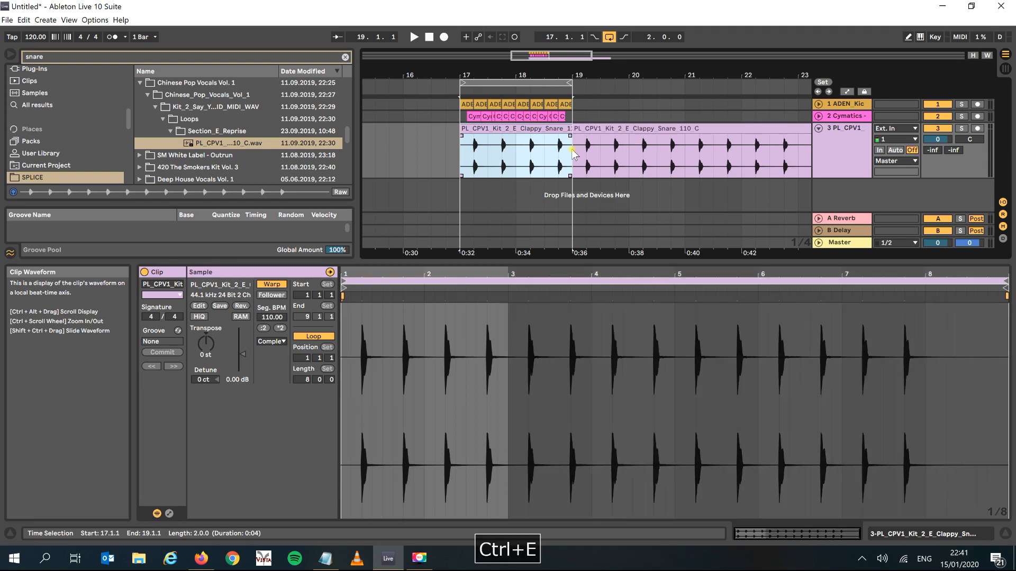
{"action": "left_click", "coordinate": [602, 128]}
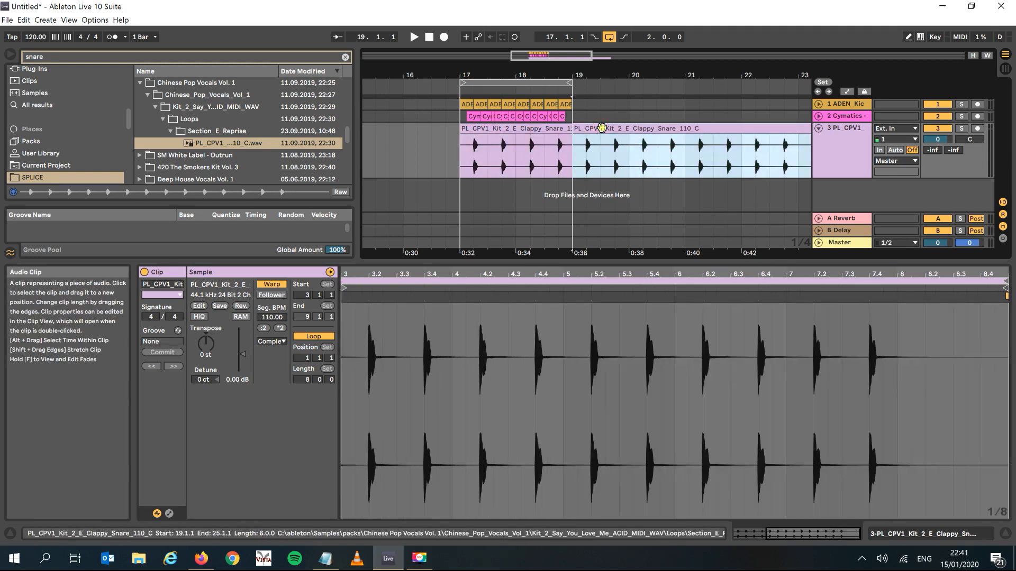
{"action": "key", "text": "Delete"}
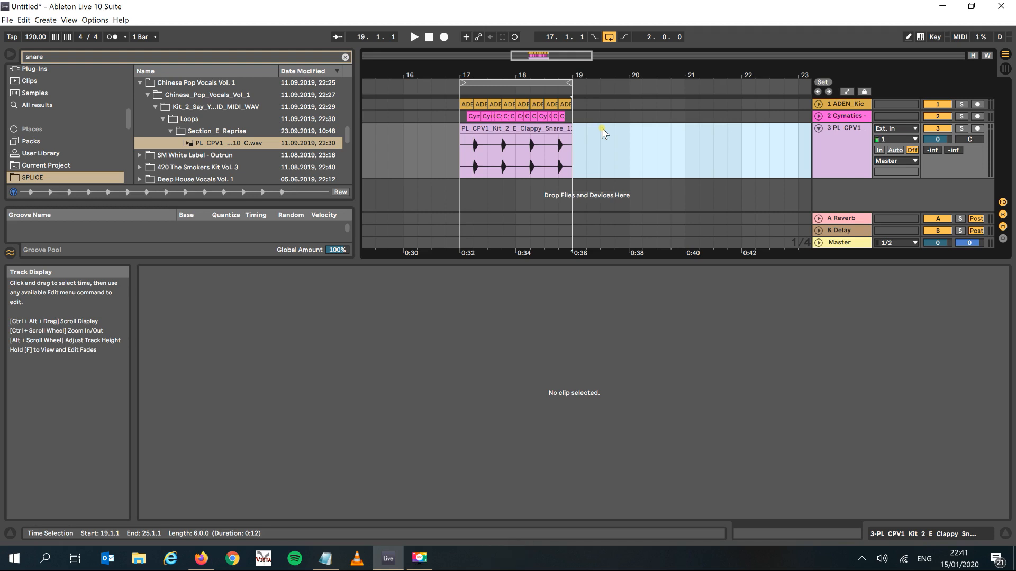
Step: Play the two-bar loop from 17.1.1 to hear the drums with the snare, fold the snare track, and stop playback
{"action": "key", "text": "space"}
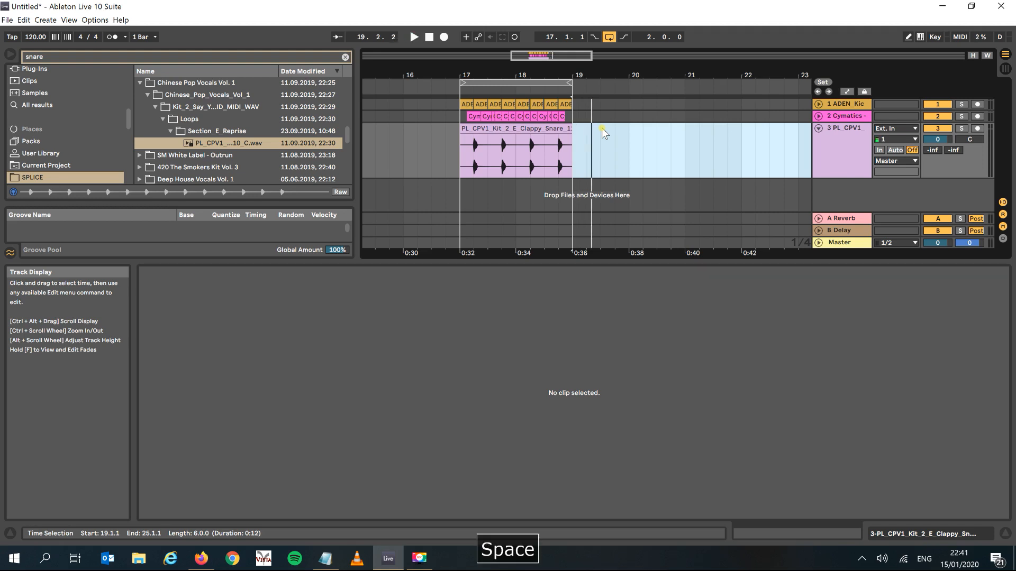
{"action": "left_click", "coordinate": [511, 83]}
{"action": "key", "text": "space"}
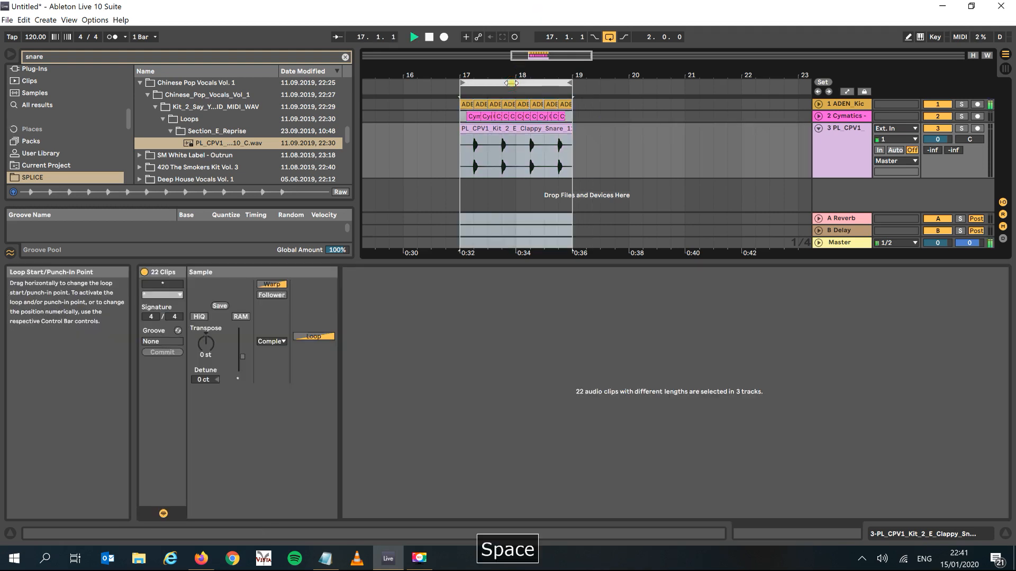
{"action": "left_click", "coordinate": [818, 128]}
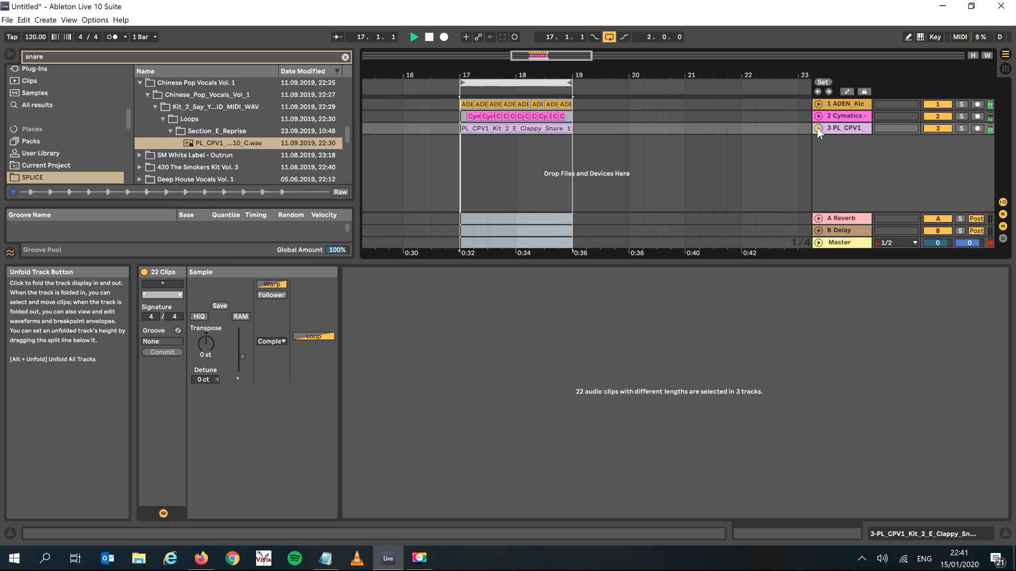
{"action": "key", "text": "space"}
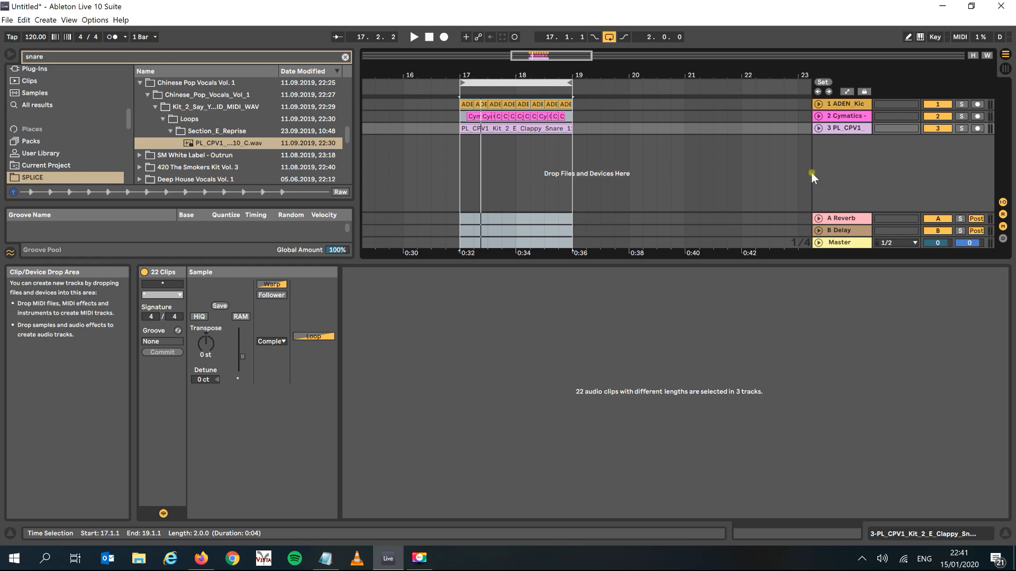
Step: Insert a MIDI track below the snare track and select the loop range from bar 17 to 19
{"action": "right_click", "coordinate": [846, 180]}
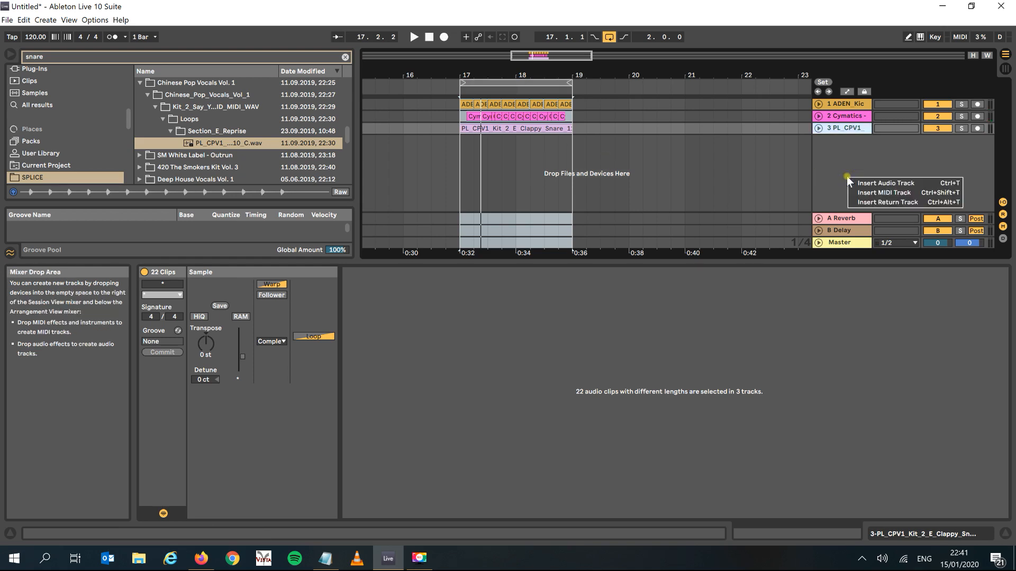
{"action": "left_click", "coordinate": [862, 193]}
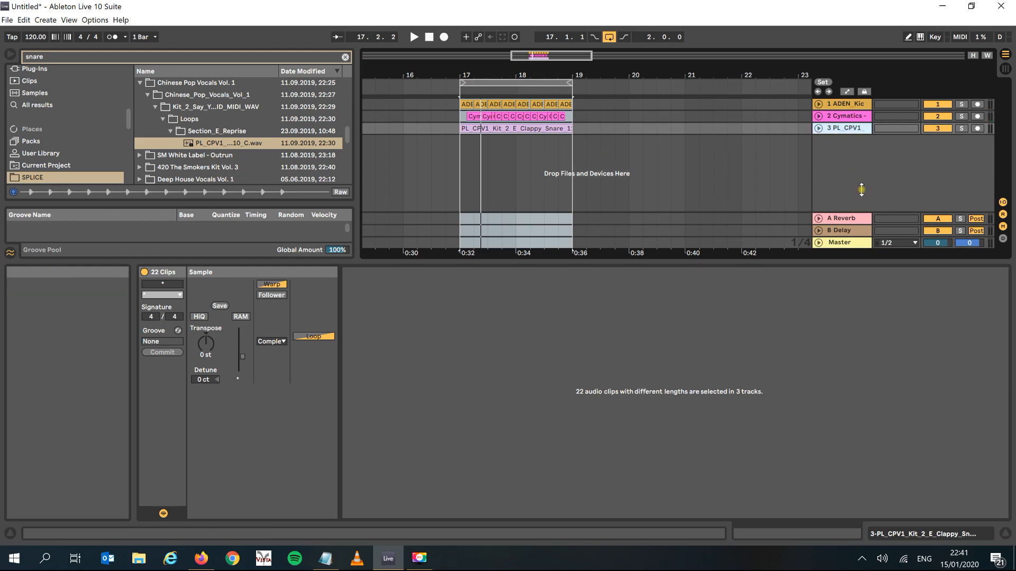
{"action": "left_click", "coordinate": [509, 85]}
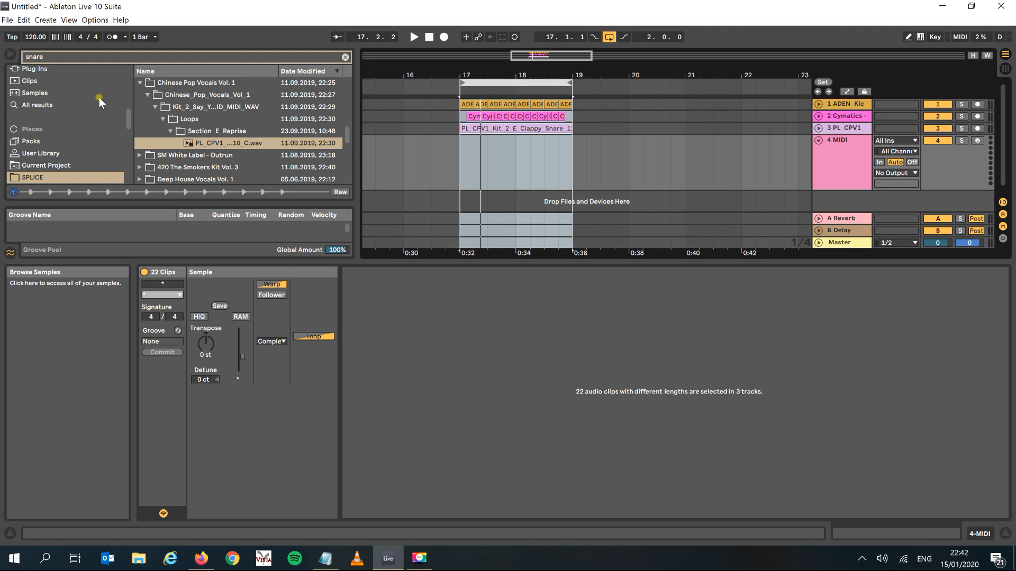
Step: Search the SPLICE samples for "bass"
{"action": "left_click", "coordinate": [79, 61]}
{"action": "type", "text": "bass"}
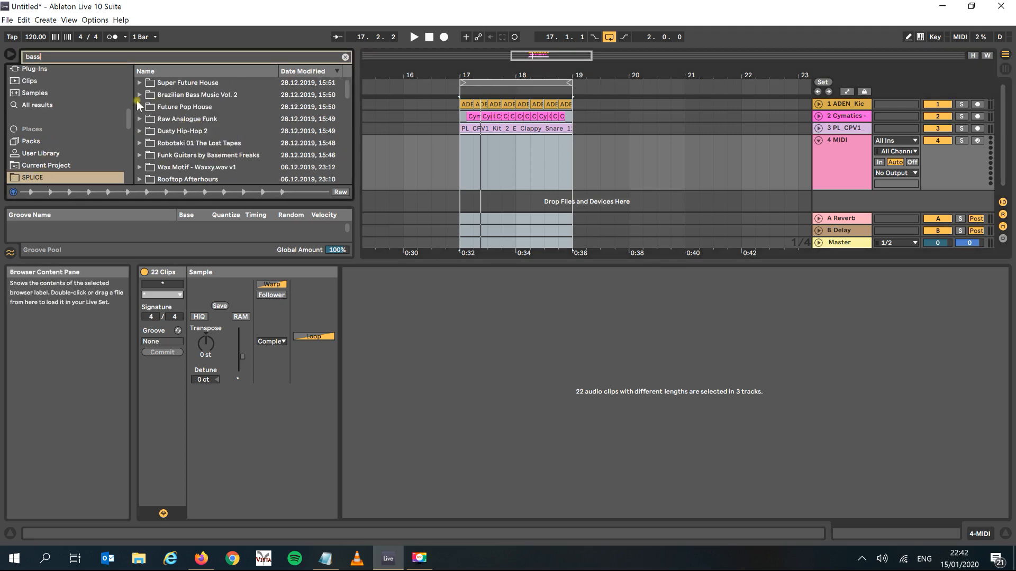
Step: Place the 100 Am Bass Guitar 03 loop from Funk Guitars by Basement Freaks on the new track at 17.1.1 and play it with the drums
{"action": "left_click", "coordinate": [140, 156]}
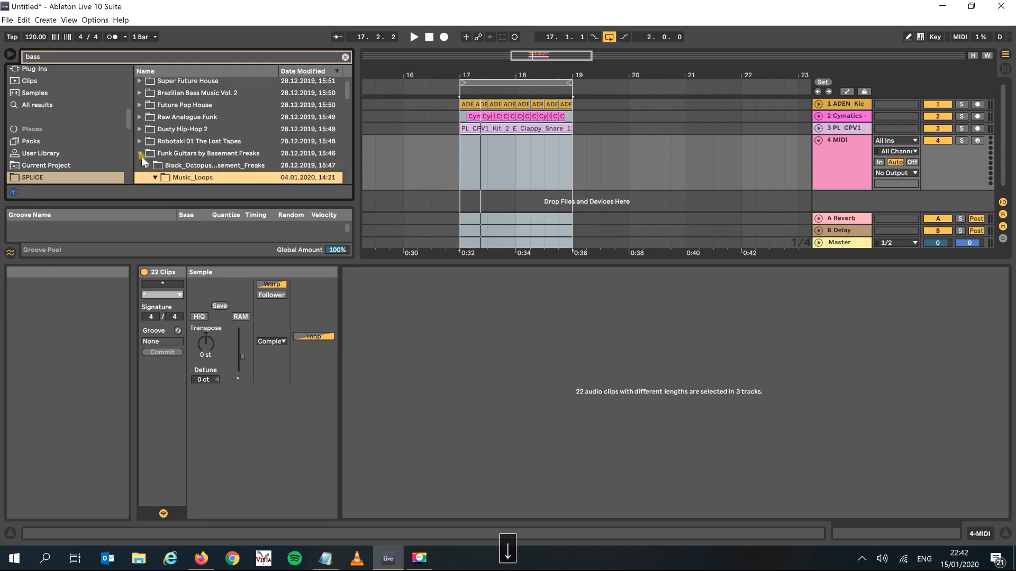
{"action": "key", "text": "Down"}
{"action": "key", "text": "space"}
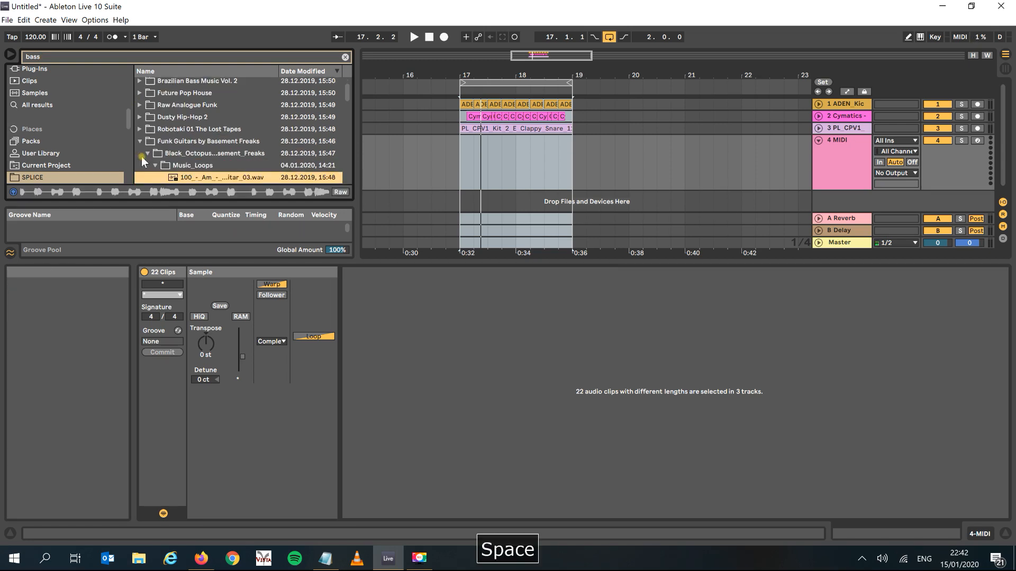
{"action": "left_click_drag", "start_coordinate": [176, 180], "coordinate": [463, 162]}
{"action": "key", "text": "space"}
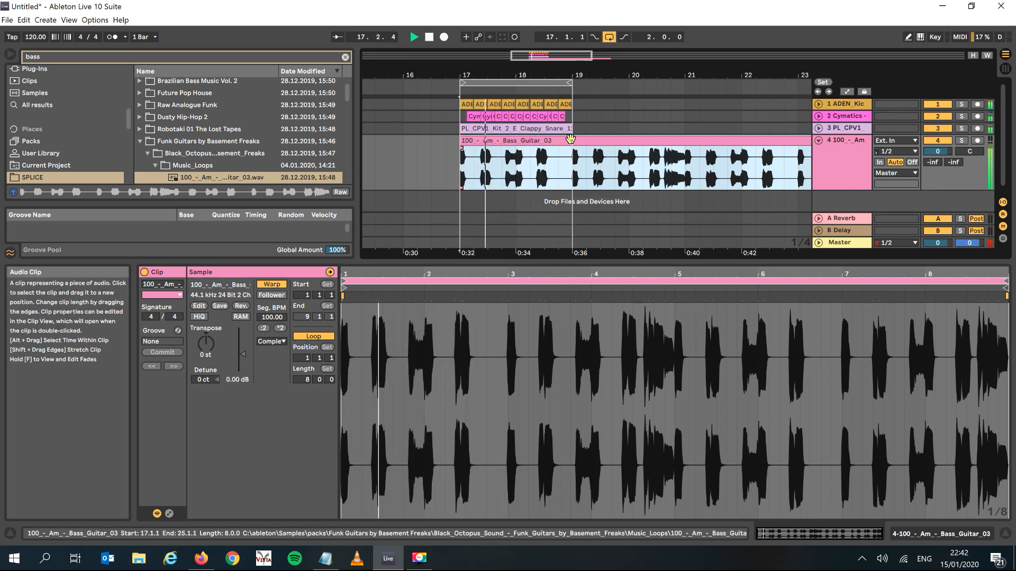
{"action": "key", "text": "space"}
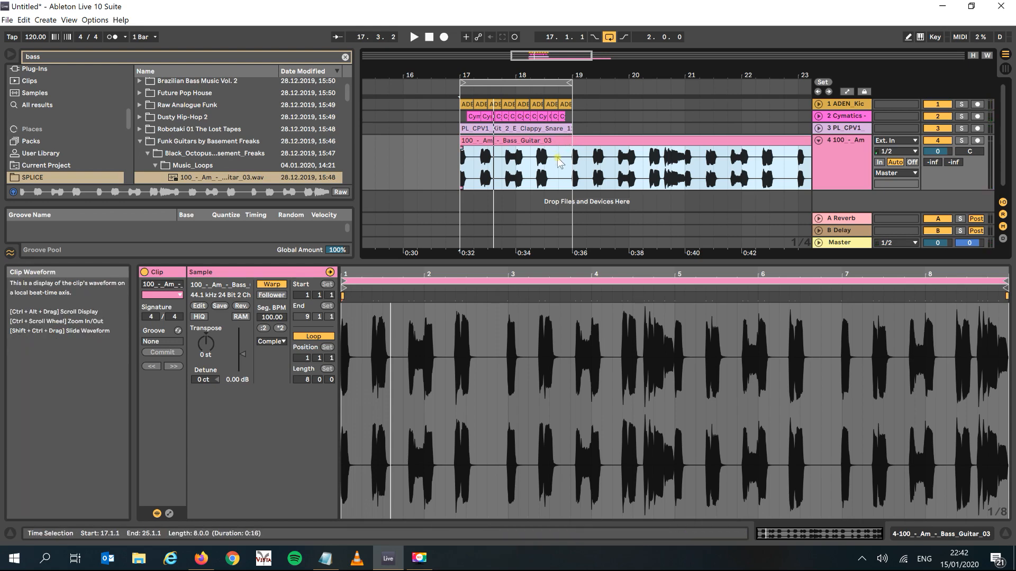
Step: Try the bass guitar clip starting one beat earlier at 16.4.1 and two beats earlier at 16.3.1, playing the loop at each position
{"action": "left_click_drag", "start_coordinate": [547, 160], "coordinate": [461, 160]}
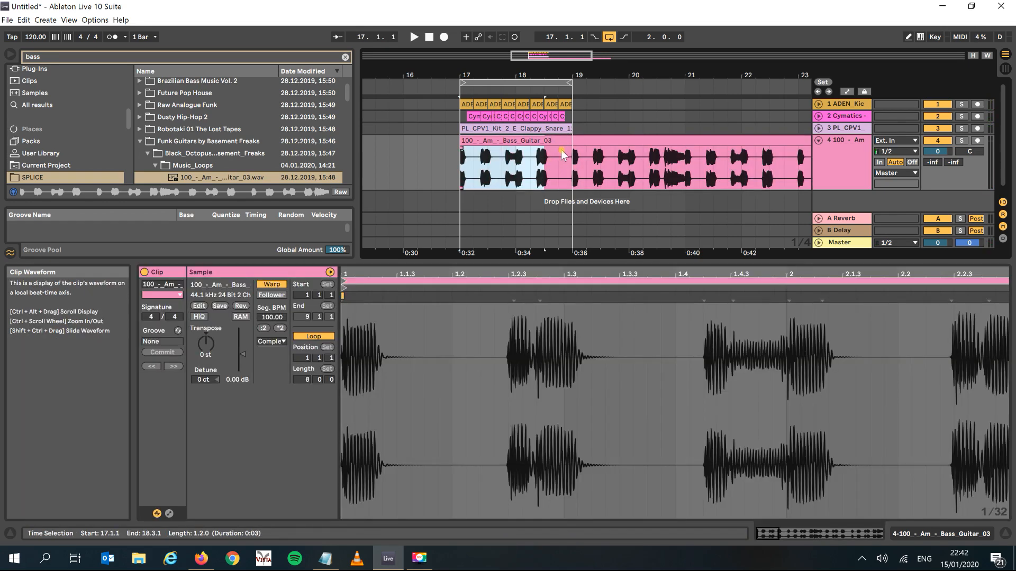
{"action": "left_click", "coordinate": [558, 141]}
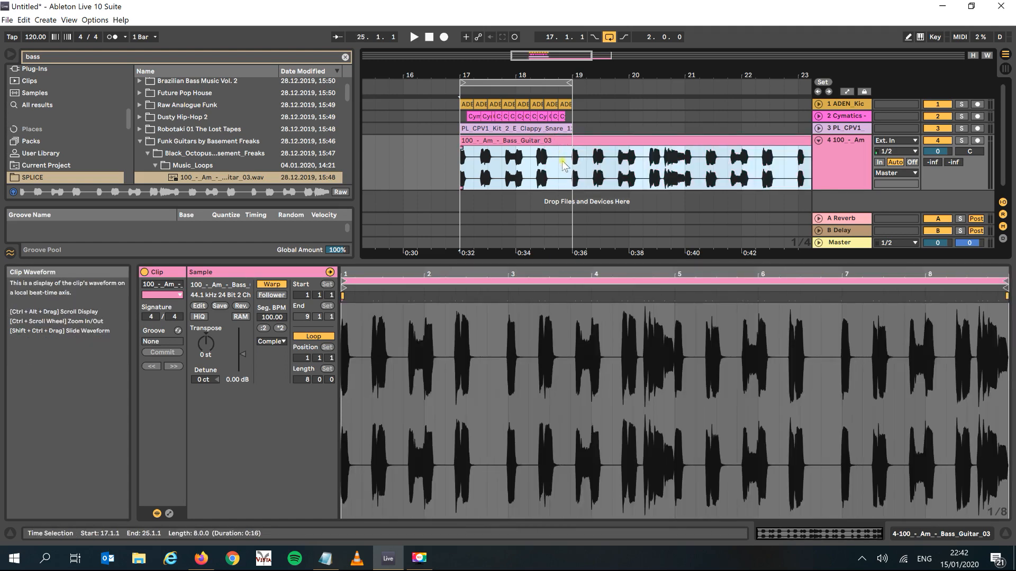
{"action": "left_click_drag", "start_coordinate": [564, 171], "coordinate": [541, 144]}
{"action": "key", "text": "space"}
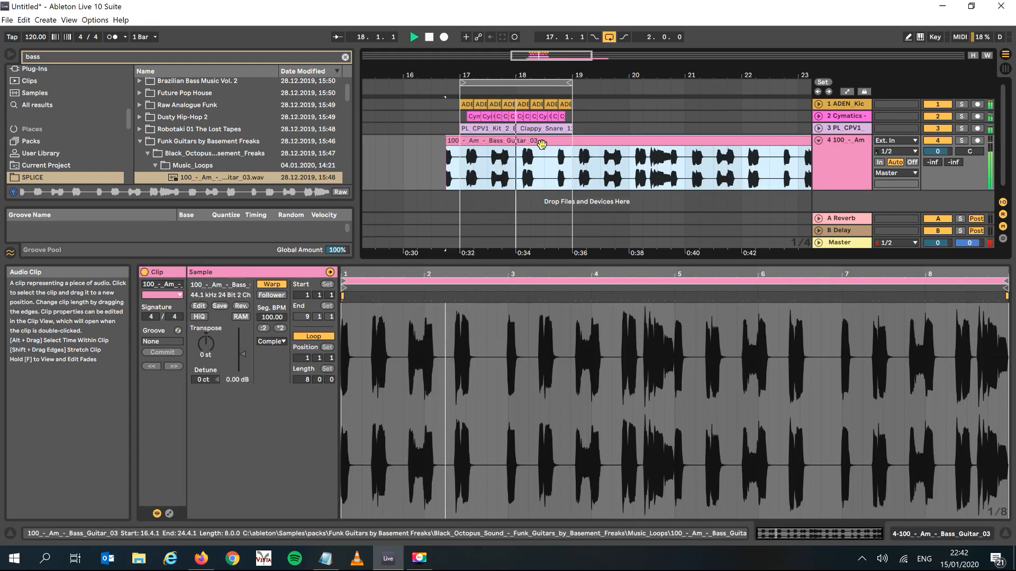
{"action": "key", "text": "space"}
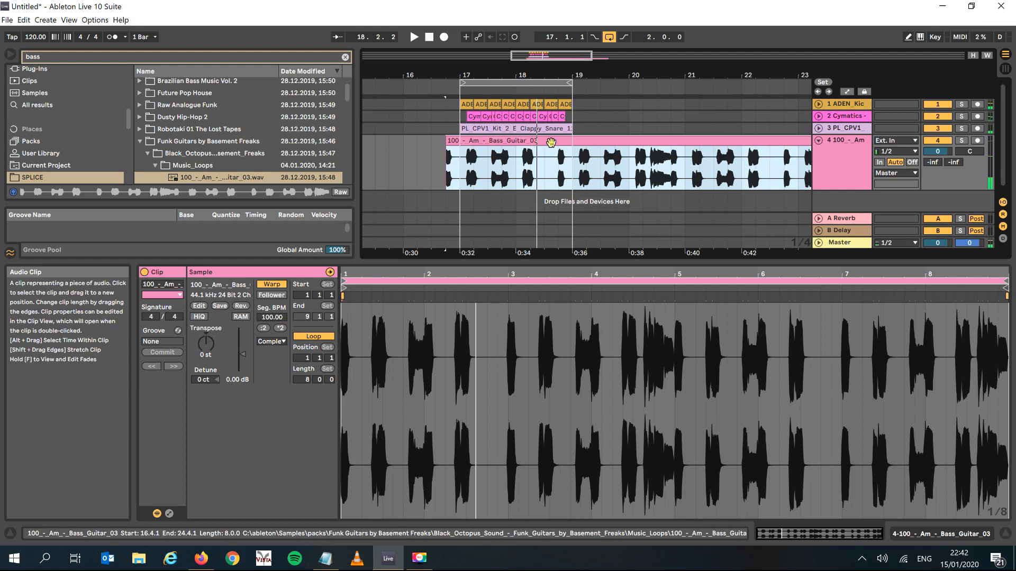
{"action": "left_click_drag", "start_coordinate": [551, 142], "coordinate": [540, 141]}
{"action": "key", "text": "space"}
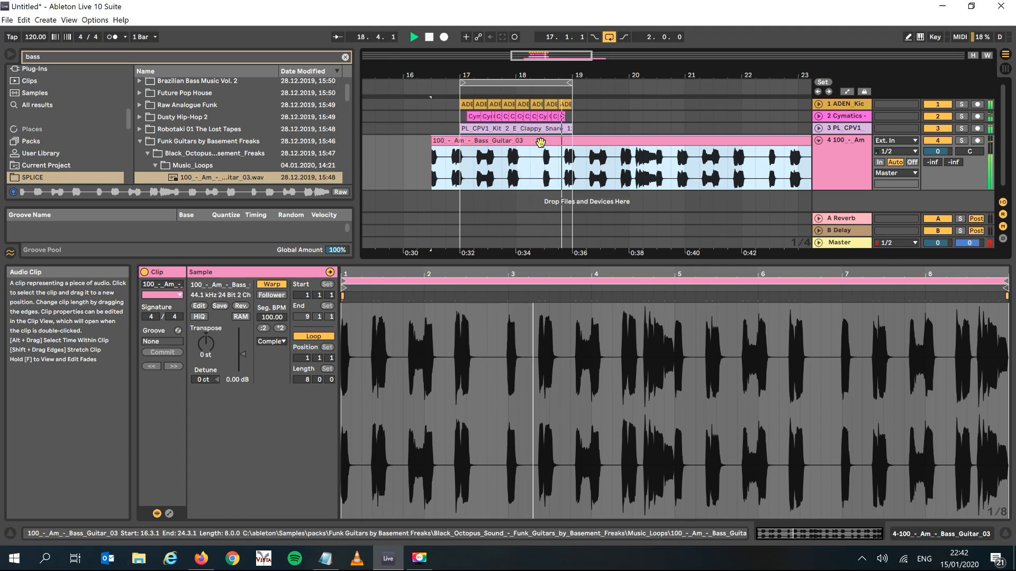
{"action": "key", "text": "space"}
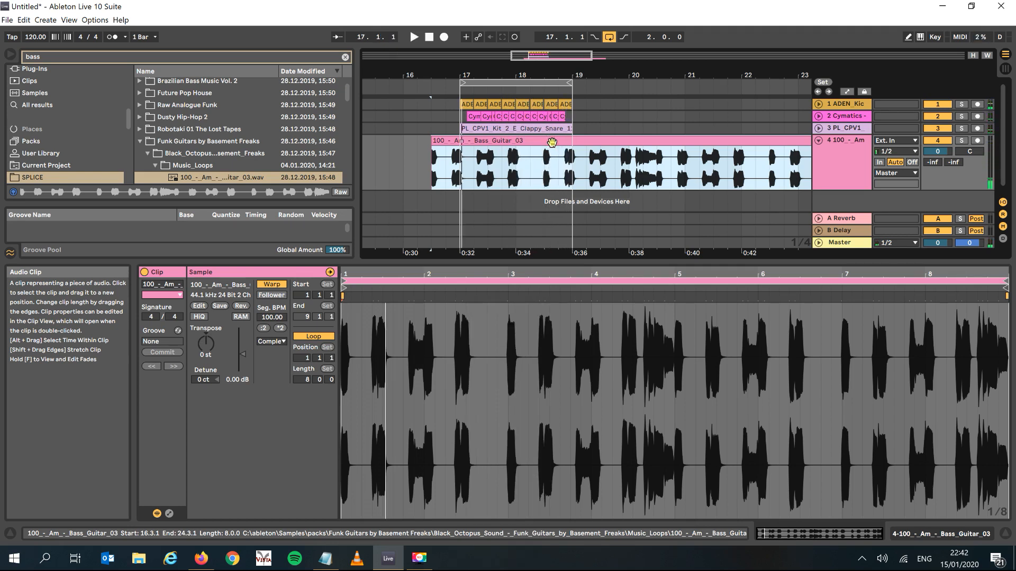
Step: Try the bass guitar clip starting at 14.4.1 and play the loop from 17.1.1
{"action": "left_click_drag", "start_coordinate": [661, 142], "coordinate": [575, 137]}
{"action": "key", "text": "space"}
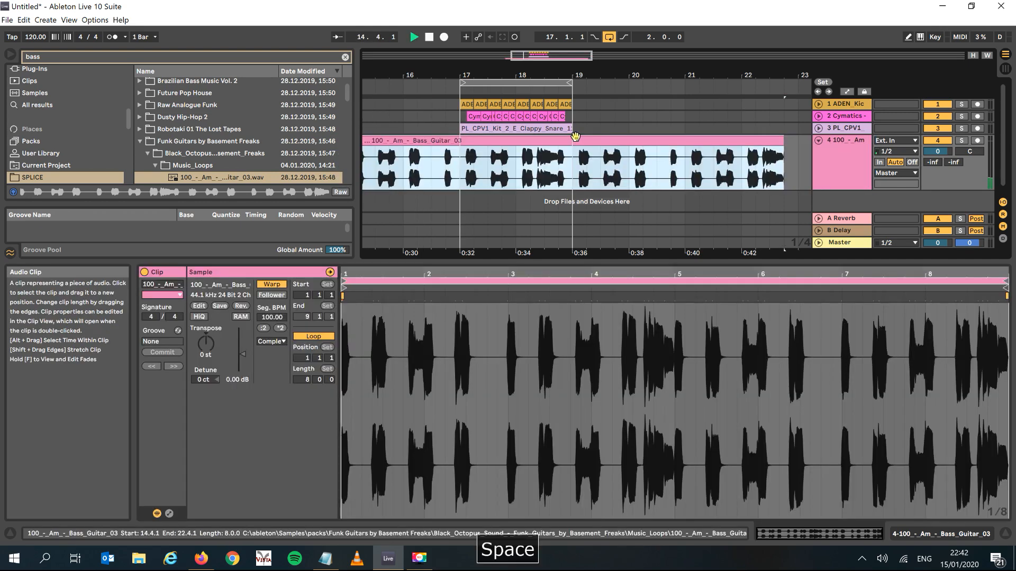
{"action": "left_click", "coordinate": [459, 165]}
{"action": "key", "text": "space"}
{"action": "key", "text": "space"}
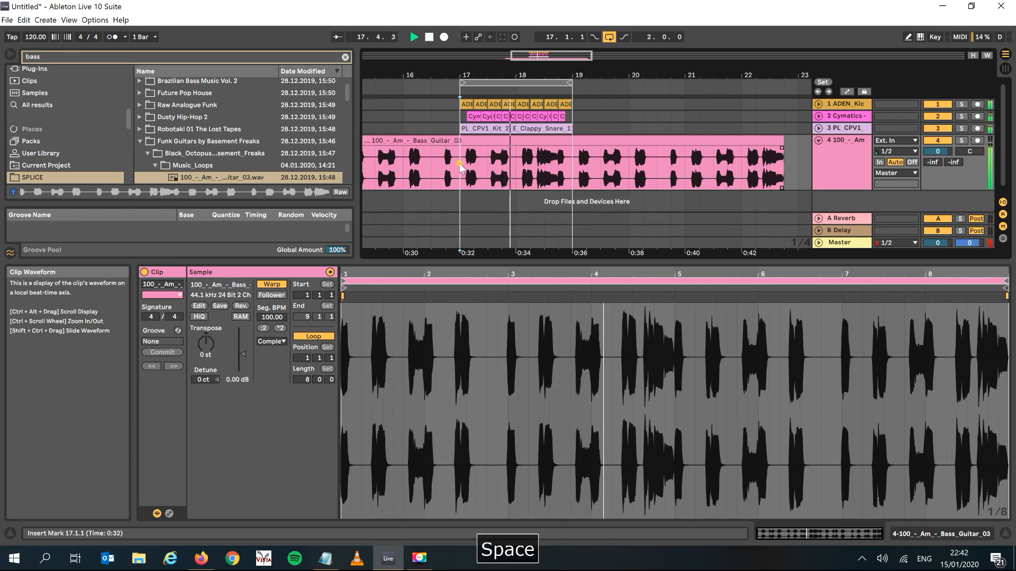
Step: Try the bass guitar clip starting at 14.3.3 and audition it with the drums from 17.1.1
{"action": "left_click_drag", "start_coordinate": [473, 75], "coordinate": [454, 188]}
{"action": "left_click_drag", "start_coordinate": [461, 141], "coordinate": [444, 149]}
{"action": "key", "text": "space"}
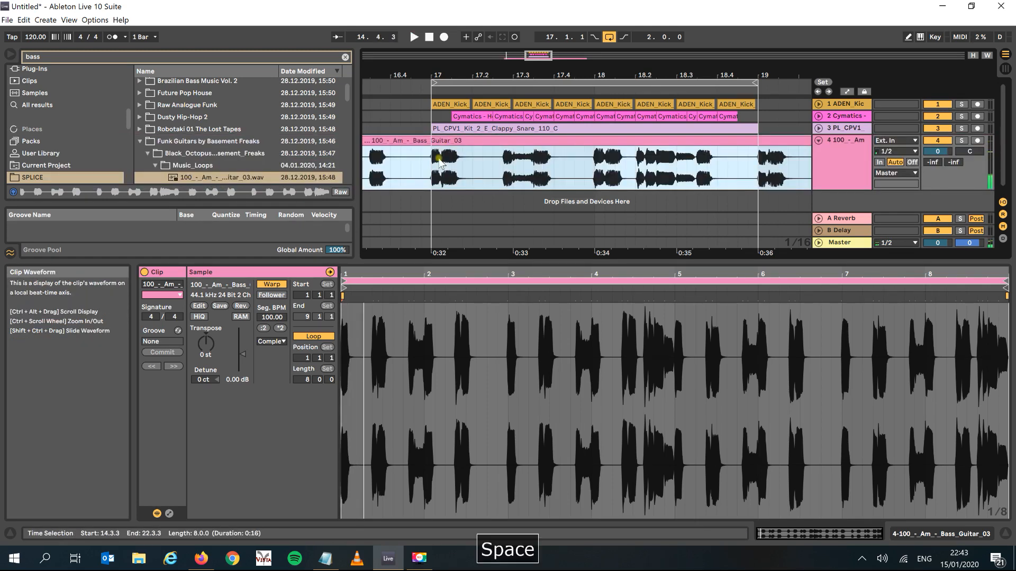
{"action": "left_click", "coordinate": [434, 164]}
{"action": "key", "text": "space"}
{"action": "key", "text": "space"}
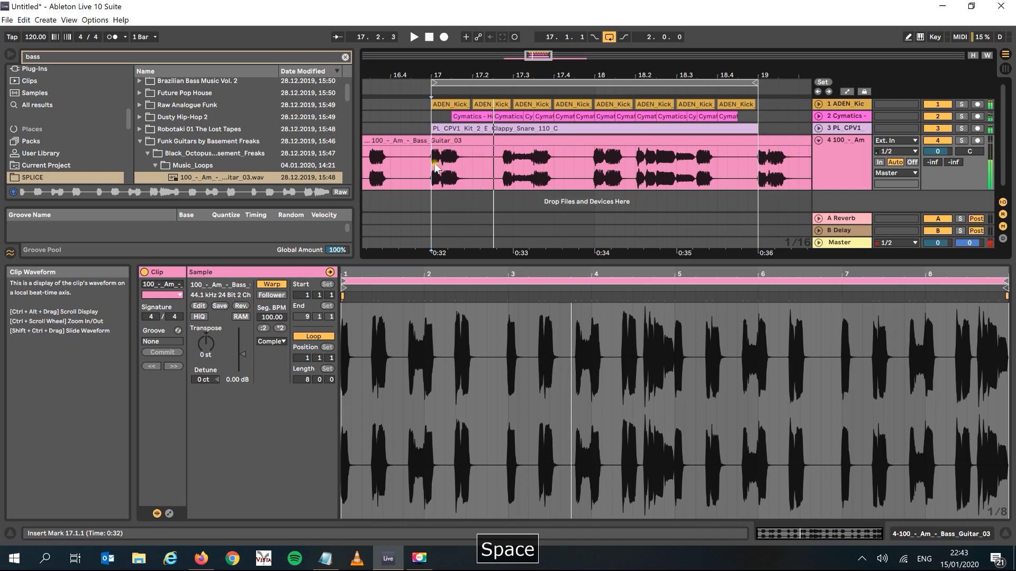
Step: Shift the bass guitar clip a sixteenth note later to start at 14.3.4 and play the loop from 17.1.1
{"action": "left_click_drag", "start_coordinate": [440, 140], "coordinate": [450, 142]}
{"action": "left_click", "coordinate": [433, 168]}
{"action": "key", "text": "space"}
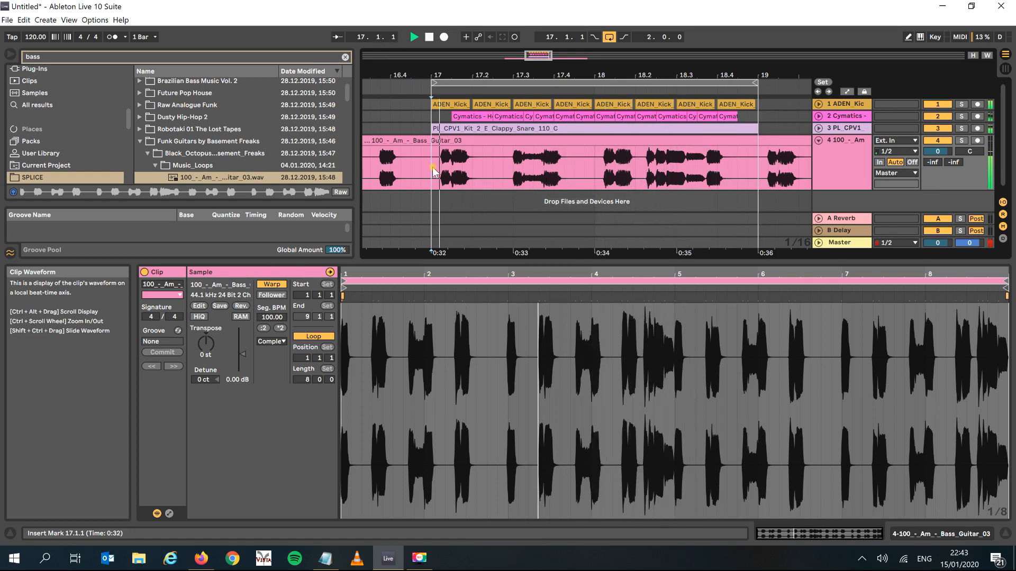
{"action": "key", "text": "space"}
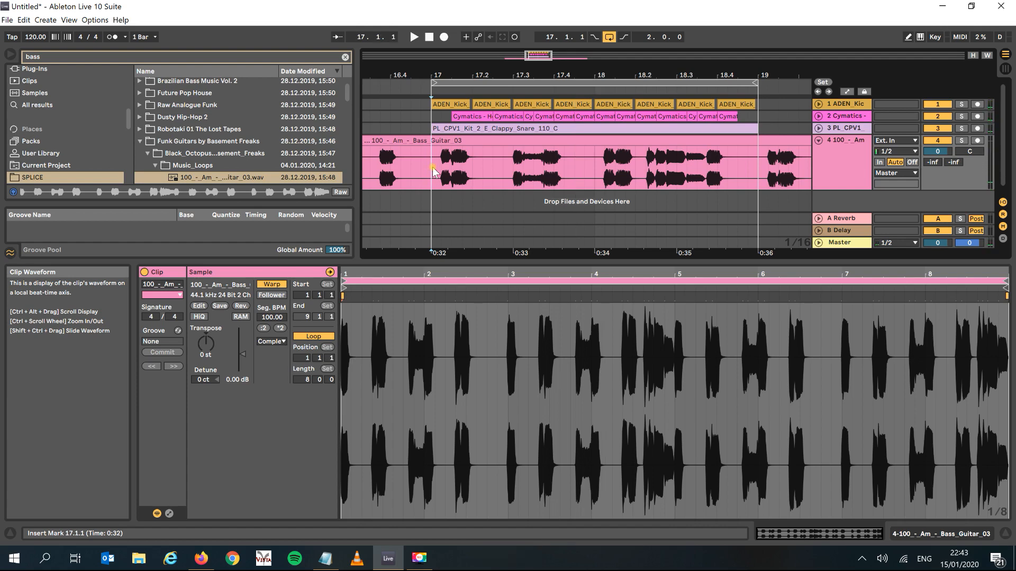
Step: Split the bass guitar clip at 17.1.1 and 19.1.1 and delete the parts before and after the two-bar loop
{"action": "left_click_drag", "start_coordinate": [434, 202], "coordinate": [604, 104]}
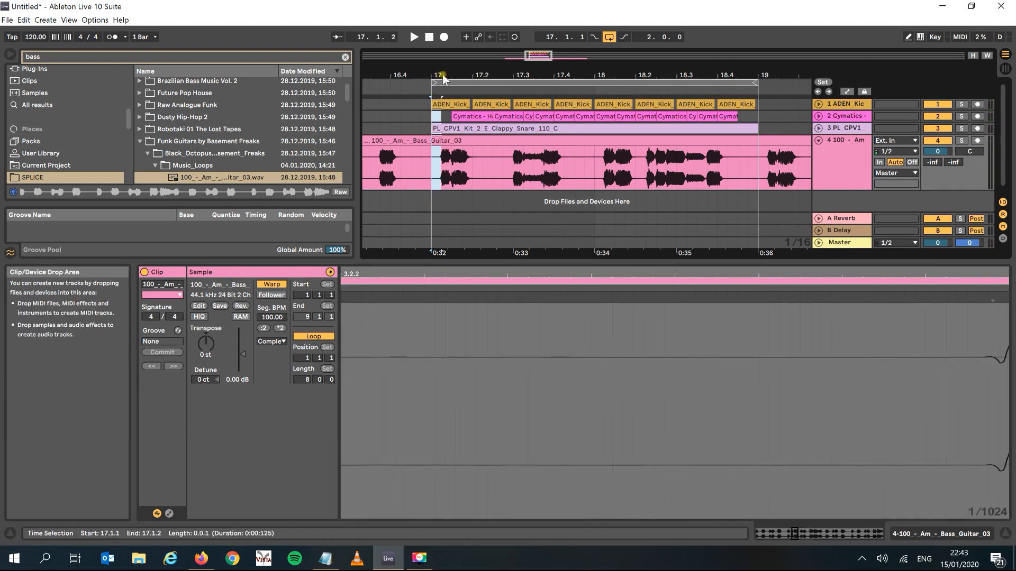
{"action": "left_click_drag", "start_coordinate": [639, 55], "coordinate": [756, 36]}
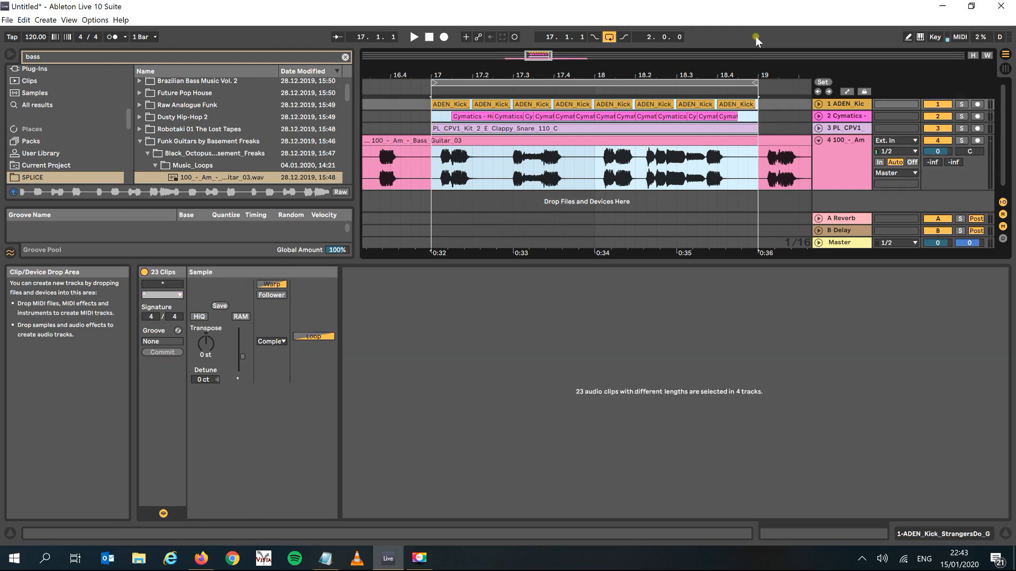
{"action": "key", "text": "ctrl+e"}
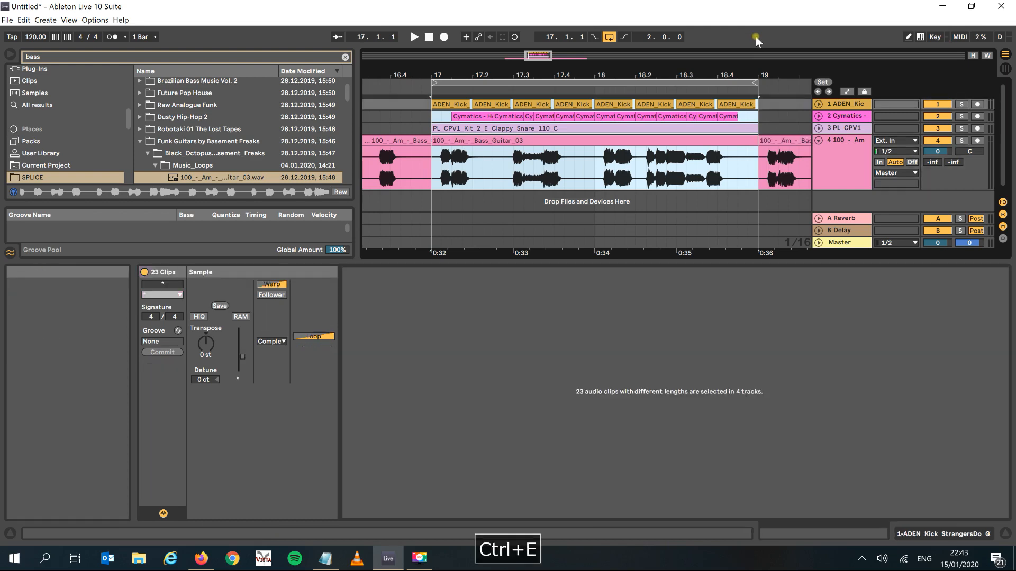
{"action": "left_click", "coordinate": [398, 141]}
{"action": "key", "text": "Delete"}
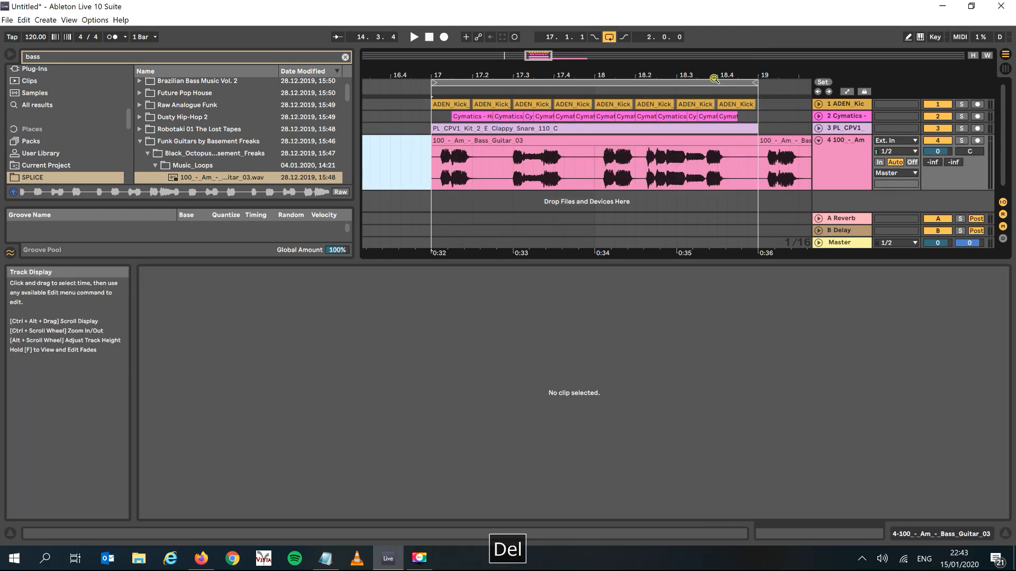
{"action": "left_click", "coordinate": [773, 140]}
{"action": "key", "text": "Delete"}
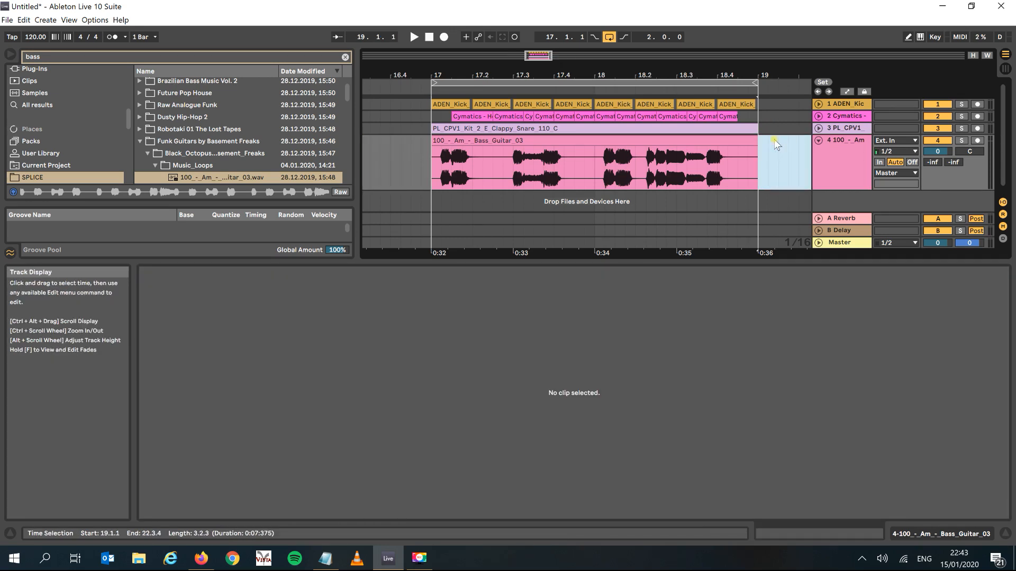
Step: Consolidate the two-bar bass guitar clip and convert its melody to a new MIDI track
{"action": "left_click", "coordinate": [685, 144]}
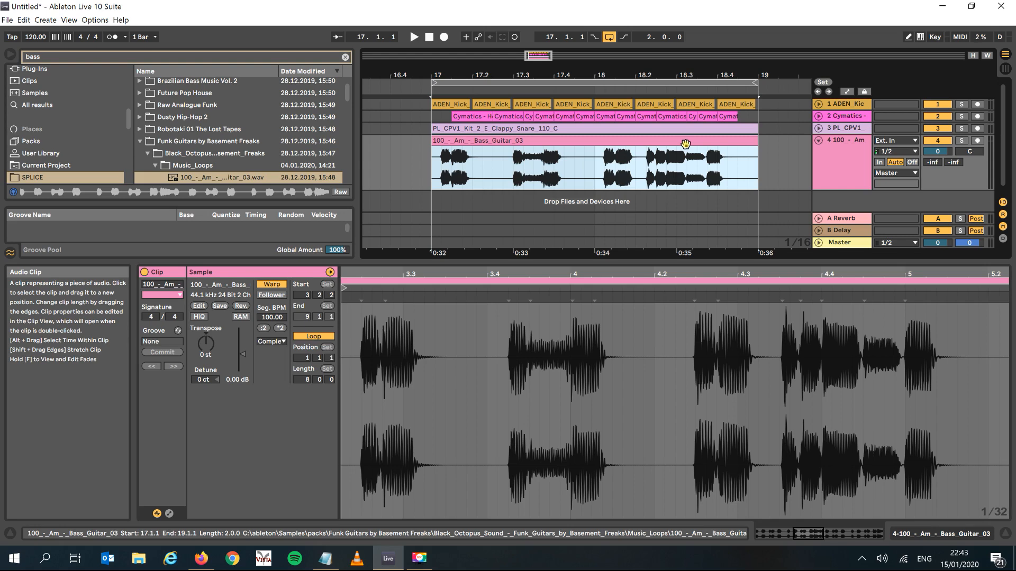
{"action": "key", "text": "ctrl+j"}
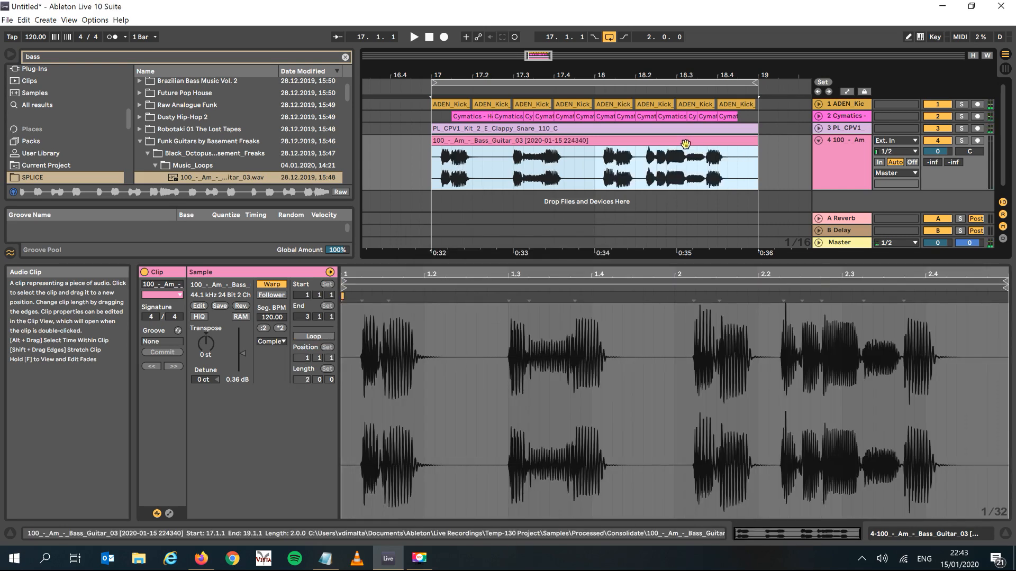
{"action": "right_click", "coordinate": [685, 144]}
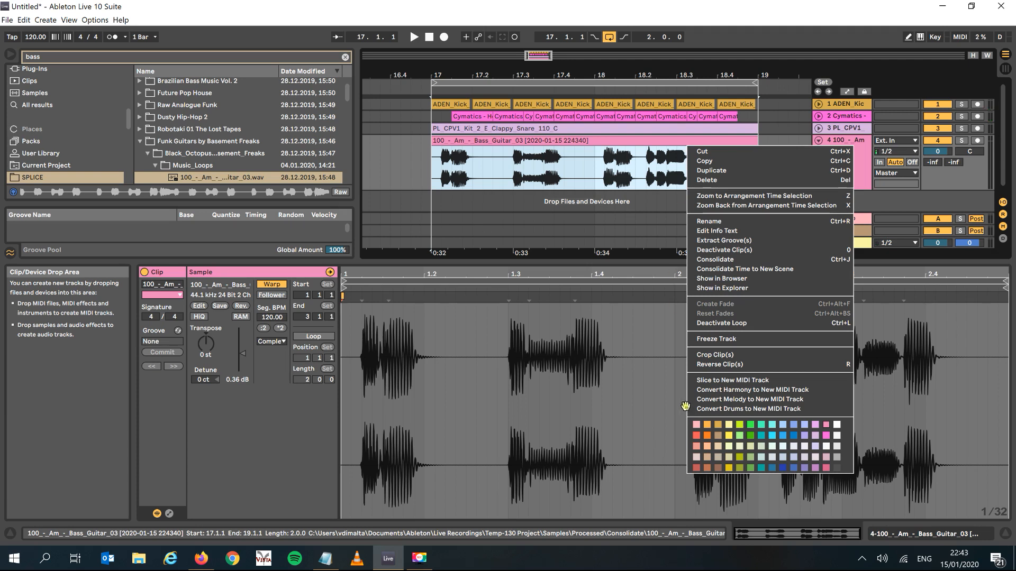
{"action": "left_click", "coordinate": [773, 401]}
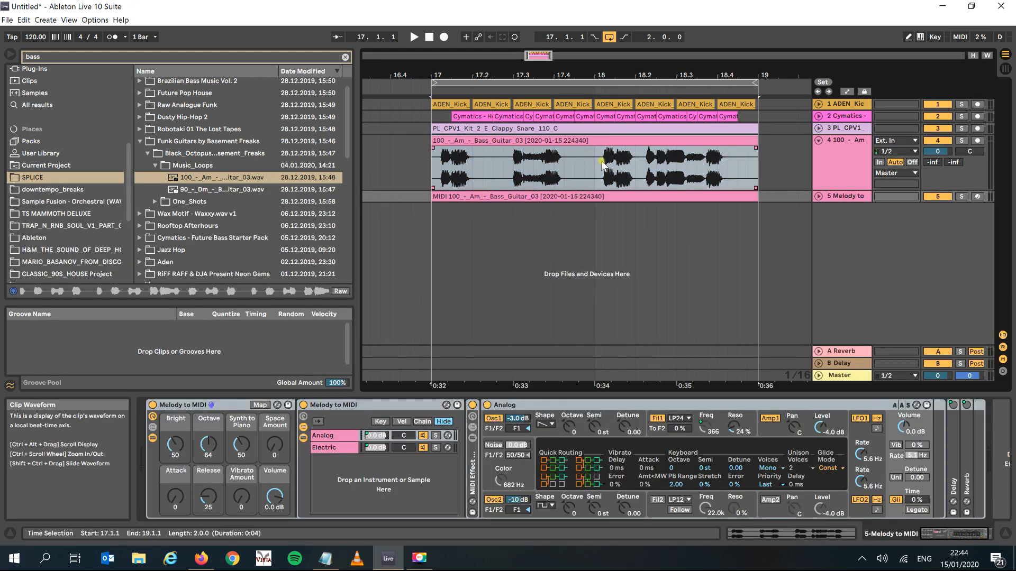
Step: Delete the Reverb and Delay return tracks
{"action": "left_click", "coordinate": [838, 353]}
{"action": "key", "text": "Delete"}
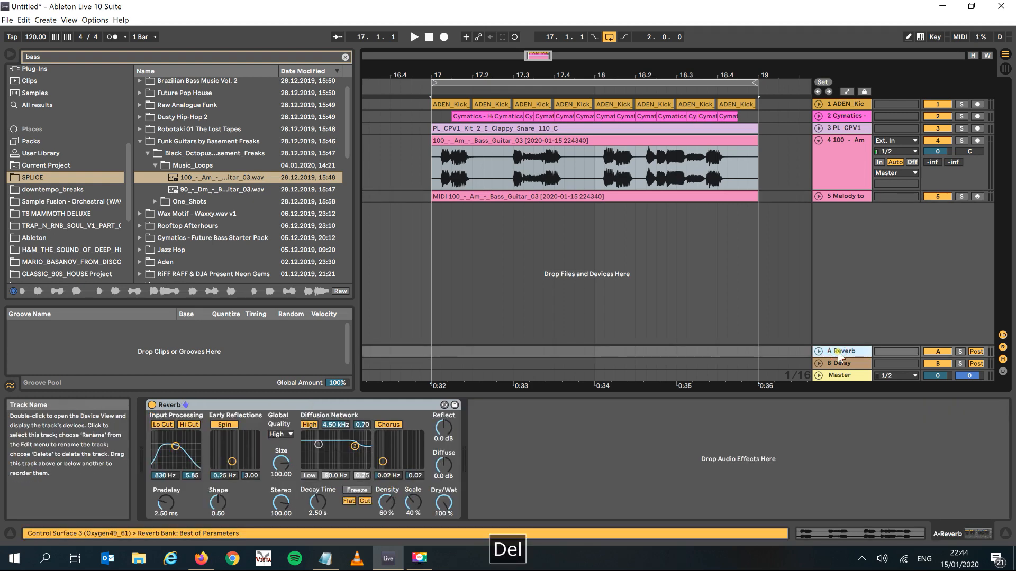
{"action": "key", "text": "Delete"}
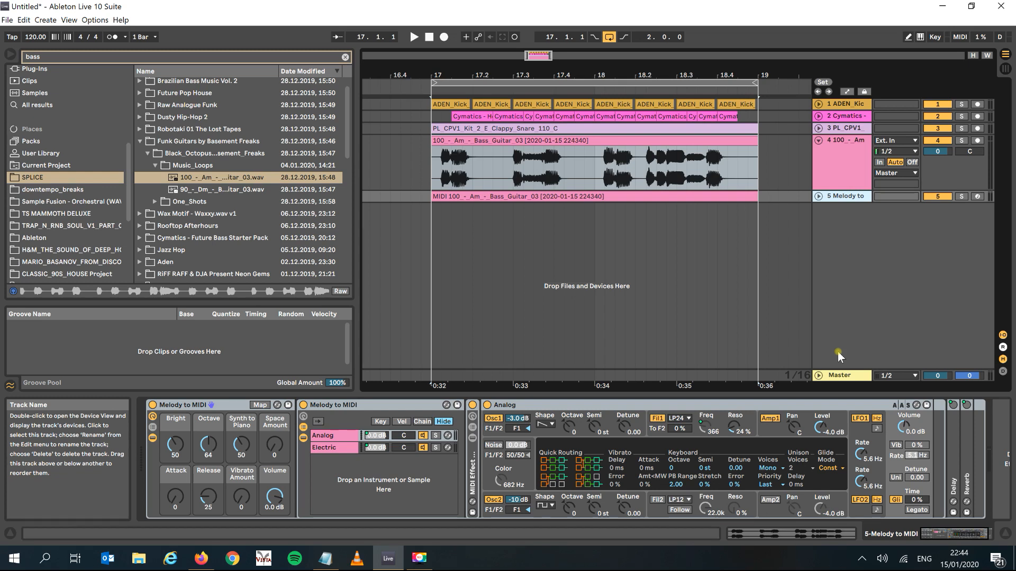
Step: Deactivate the bass guitar audio track, unfold the Melody to MIDI track, and play the two-bar loop with the converted bass
{"action": "left_click", "coordinate": [676, 81]}
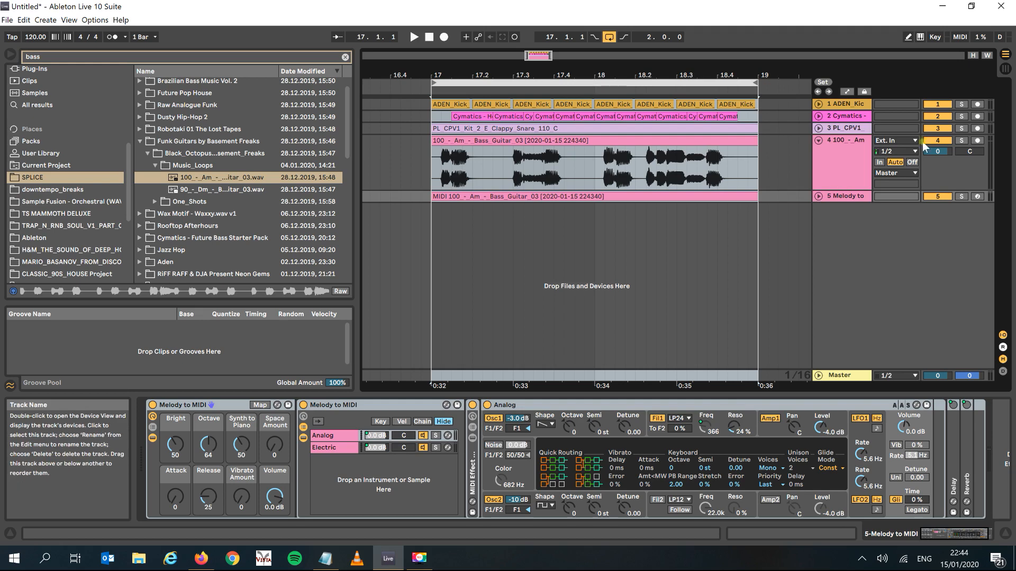
{"action": "left_click", "coordinate": [938, 140]}
{"action": "left_click", "coordinate": [830, 149]}
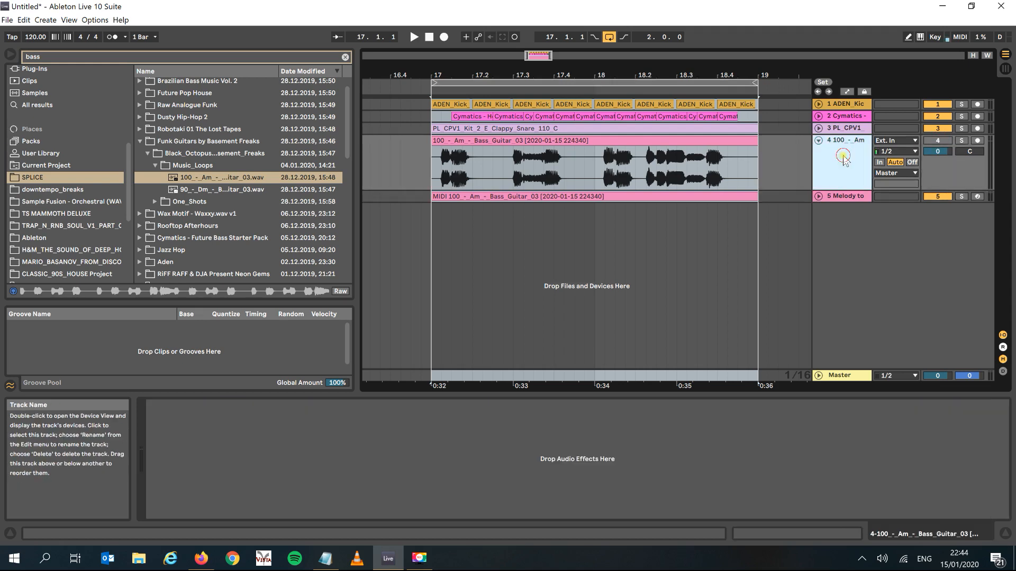
{"action": "left_click", "coordinate": [818, 198]}
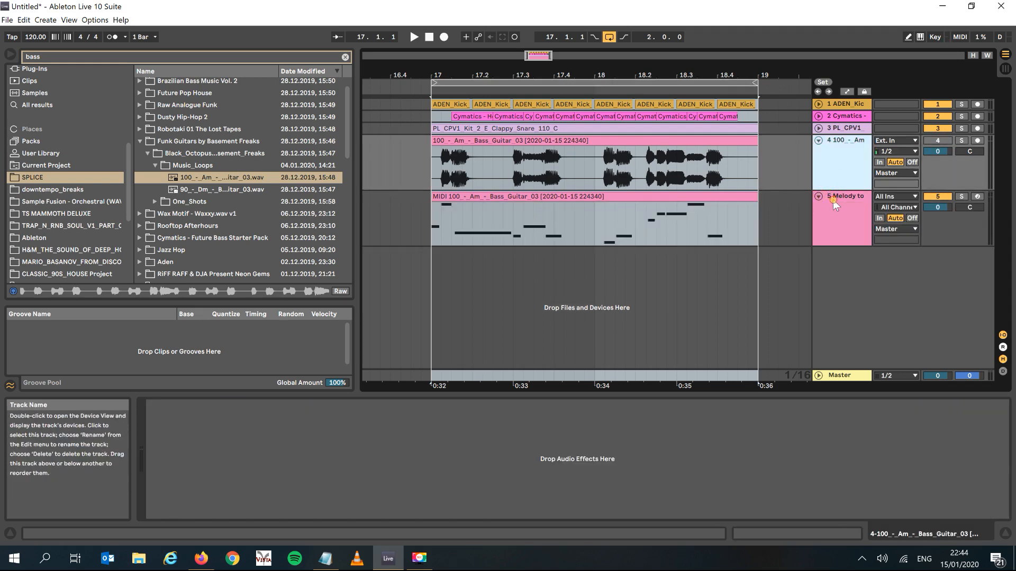
{"action": "left_click", "coordinate": [833, 199]}
{"action": "key", "text": "space"}
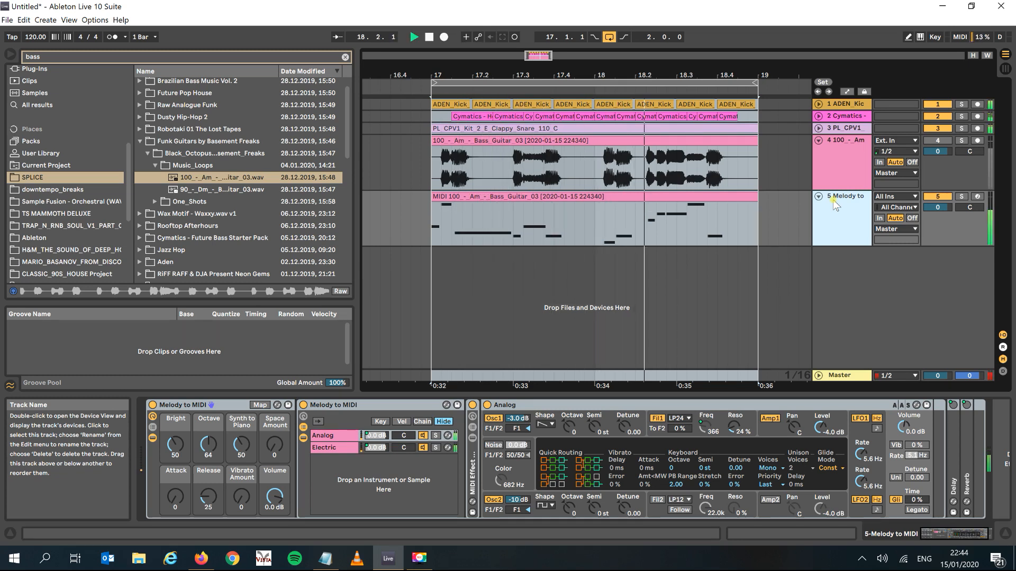
{"action": "key", "text": "space"}
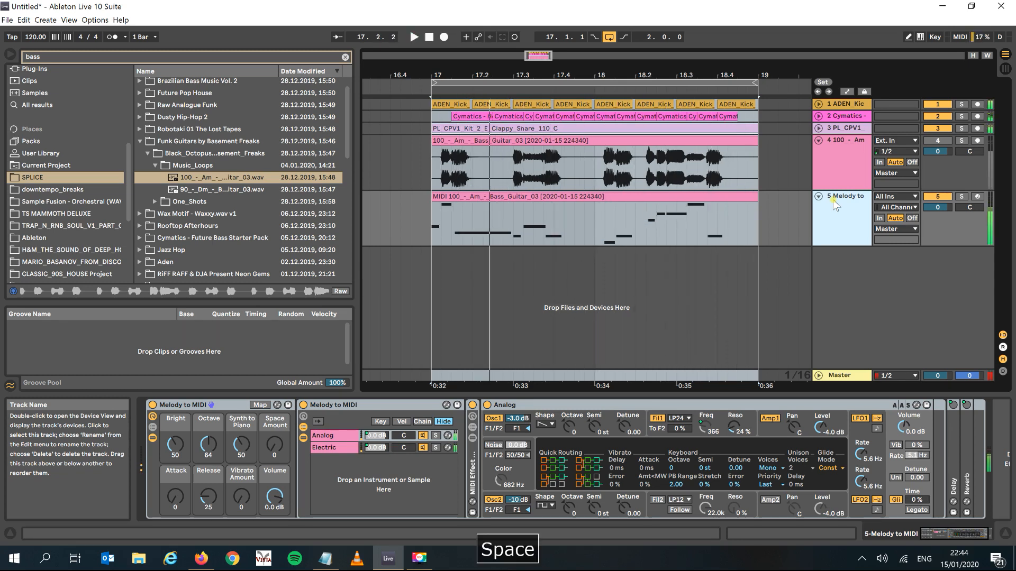
Step: Open the converted bass MIDI clip to show its notes in the piano roll
{"action": "left_click", "coordinate": [558, 196]}
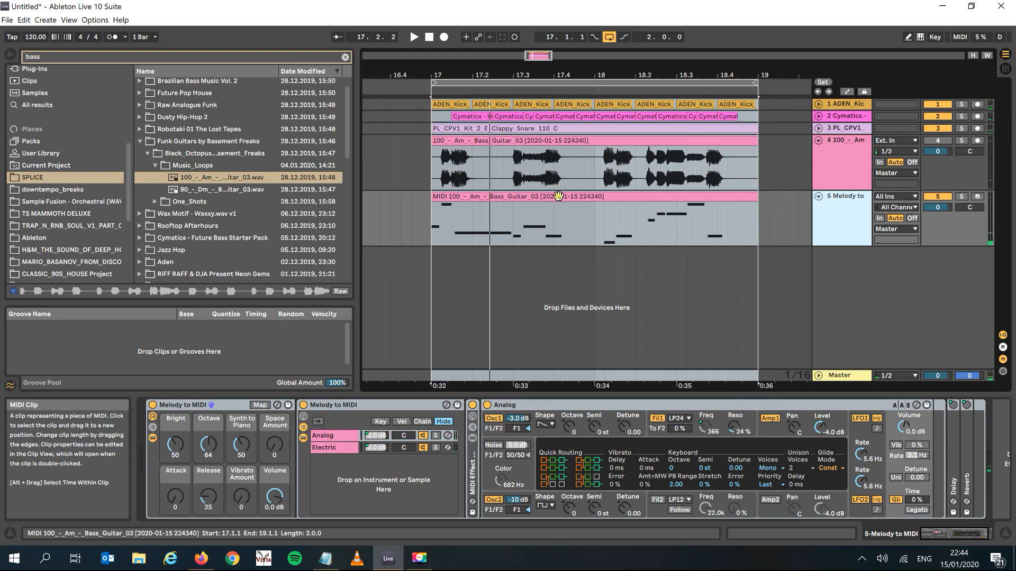
{"action": "double_click", "coordinate": [558, 196]}
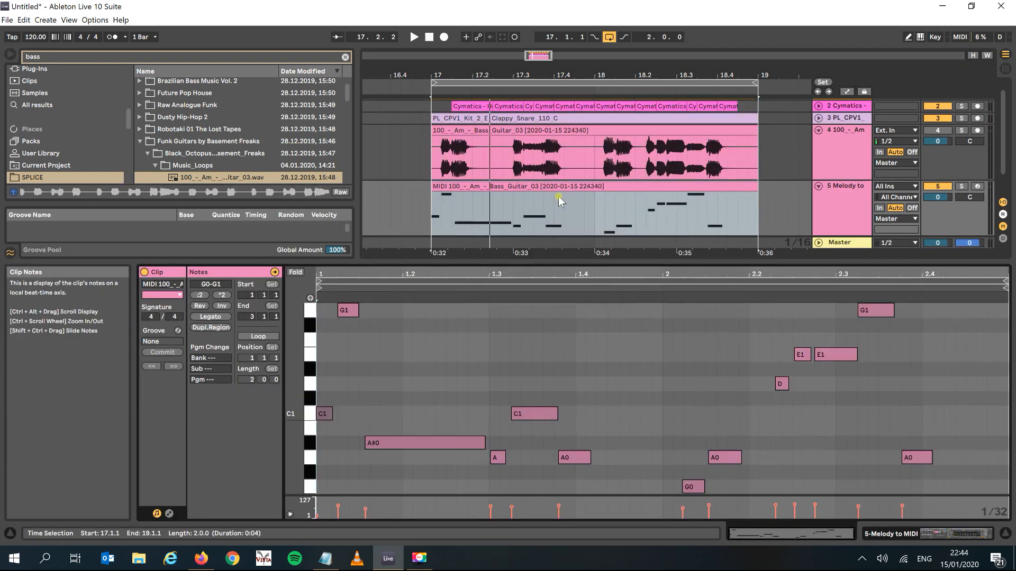
{"action": "left_click", "coordinate": [553, 190]}
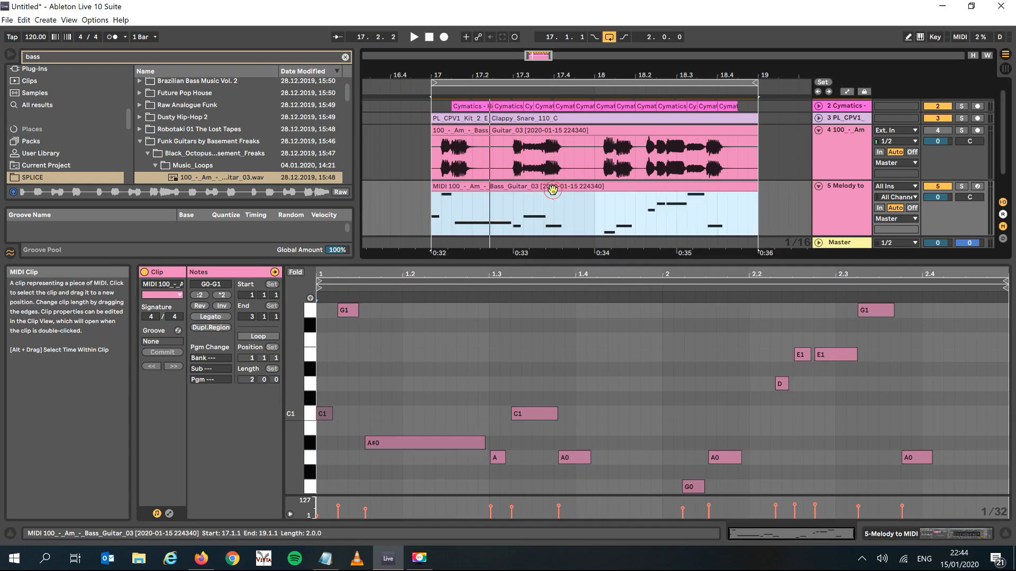
Step: Consolidate the converted bass MIDI clip and play the loop from the start of the clip
{"action": "key", "text": "ctrl+j"}
{"action": "left_click", "coordinate": [338, 447]}
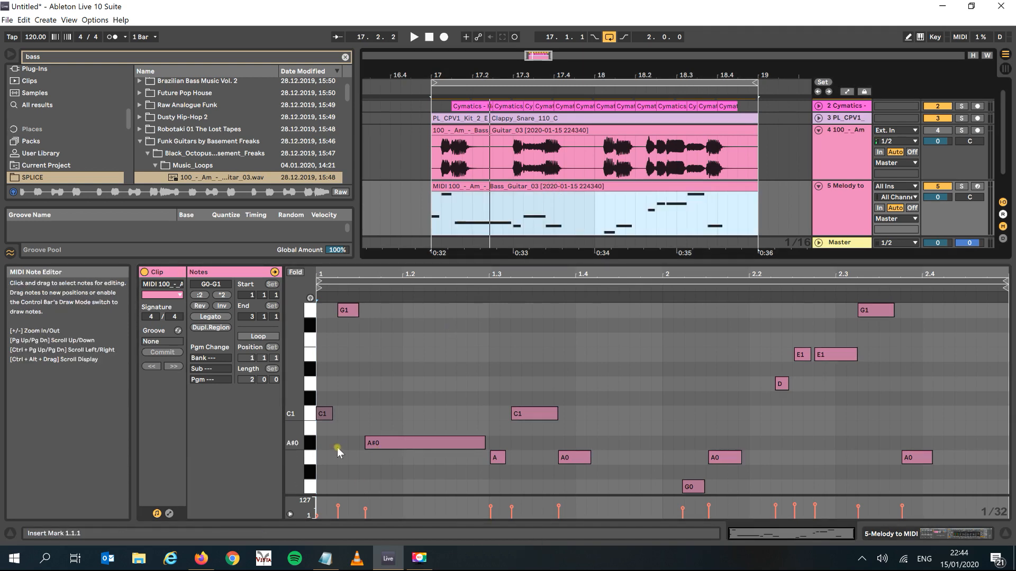
{"action": "key", "text": "space"}
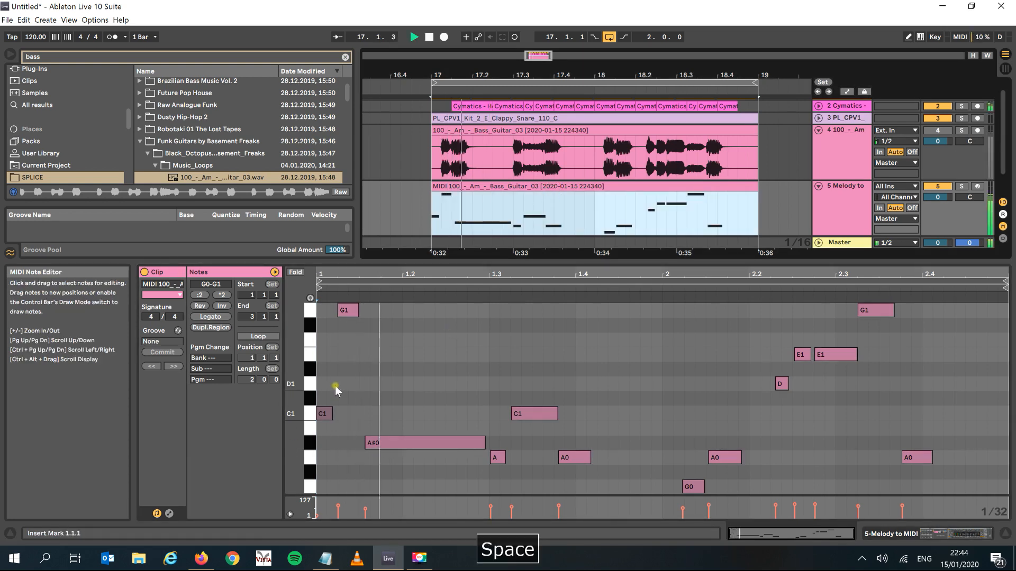
Step: Check the opening C1 note during loop playback and turn on the MIDI editor note preview
{"action": "left_click", "coordinate": [322, 411]}
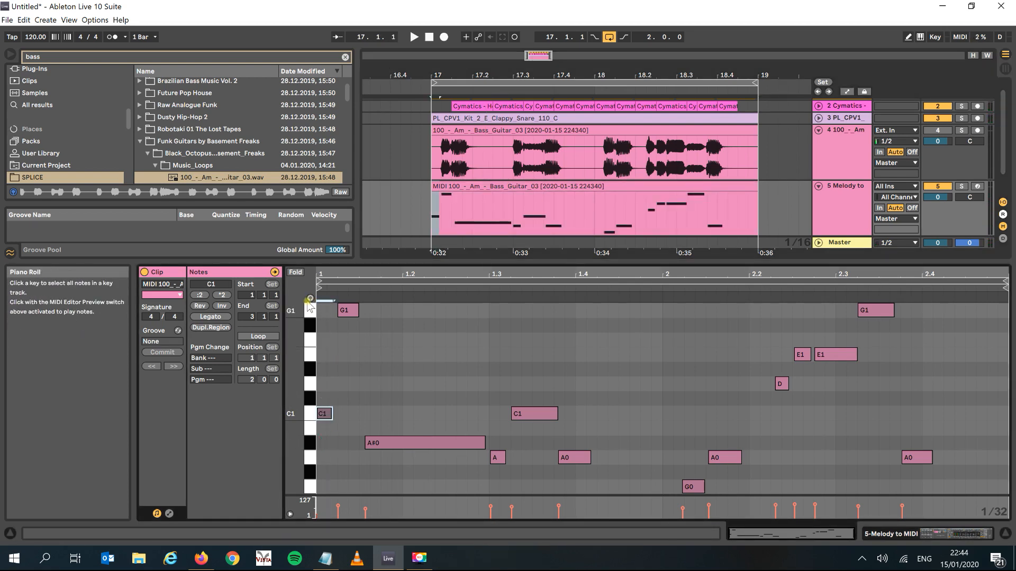
{"action": "key", "text": "space"}
{"action": "key", "text": "space"}
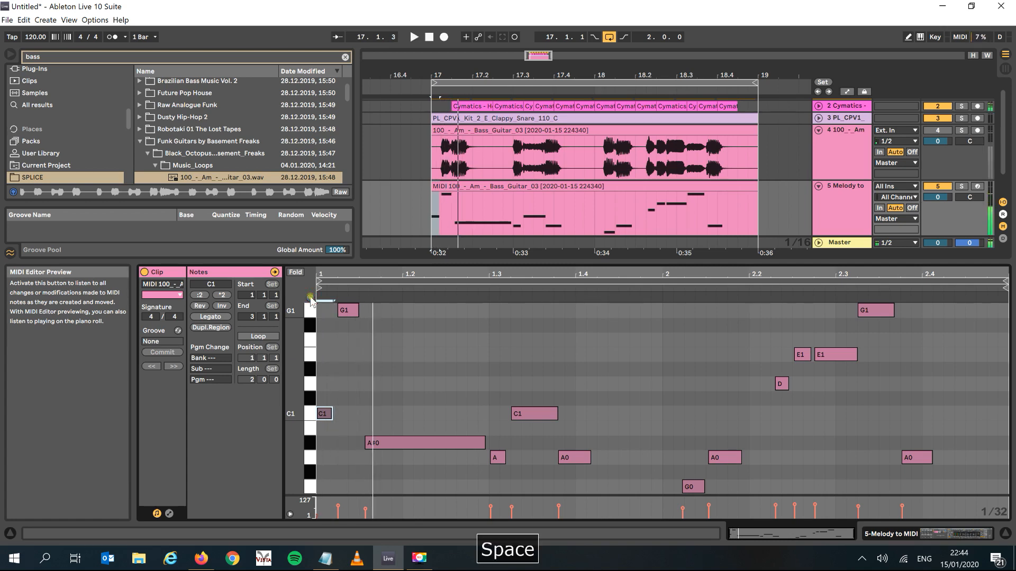
{"action": "left_click", "coordinate": [341, 417]}
{"action": "left_click_drag", "start_coordinate": [345, 316], "coordinate": [380, 345]}
{"action": "left_click", "coordinate": [379, 345]}
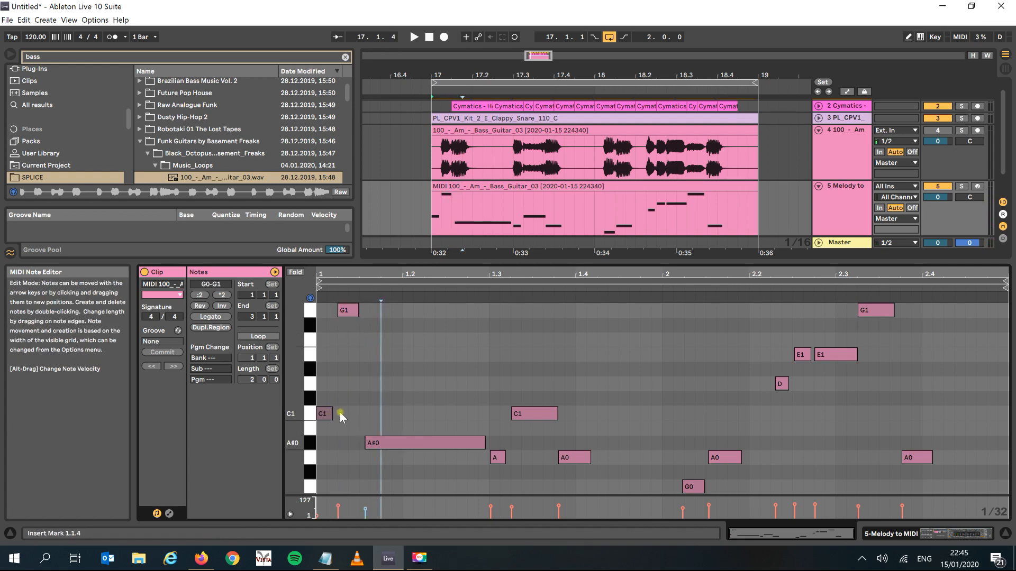
Step: Audition the C1, A#0, E1 and A0 notes of the bass line and replay the start of the loop
{"action": "left_click", "coordinate": [326, 416]}
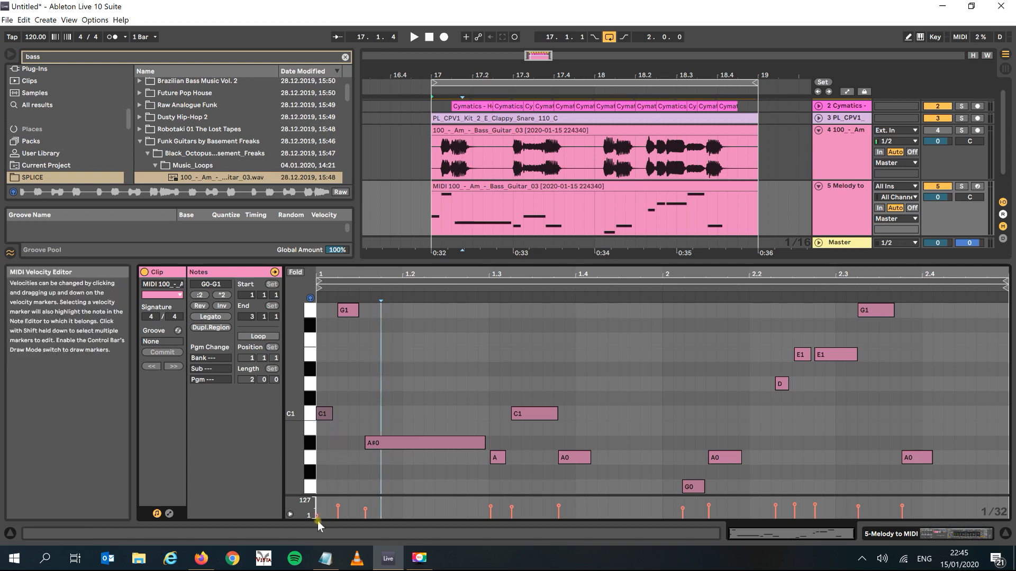
{"action": "mouse_move", "coordinate": [355, 498]}
{"action": "left_mouse_down"}
{"action": "mouse_move", "coordinate": [355, 395]}
{"action": "mouse_move", "coordinate": [350, 497]}
{"action": "left_mouse_up"}
{"action": "left_click", "coordinate": [429, 441]}
{"action": "left_click", "coordinate": [832, 356]}
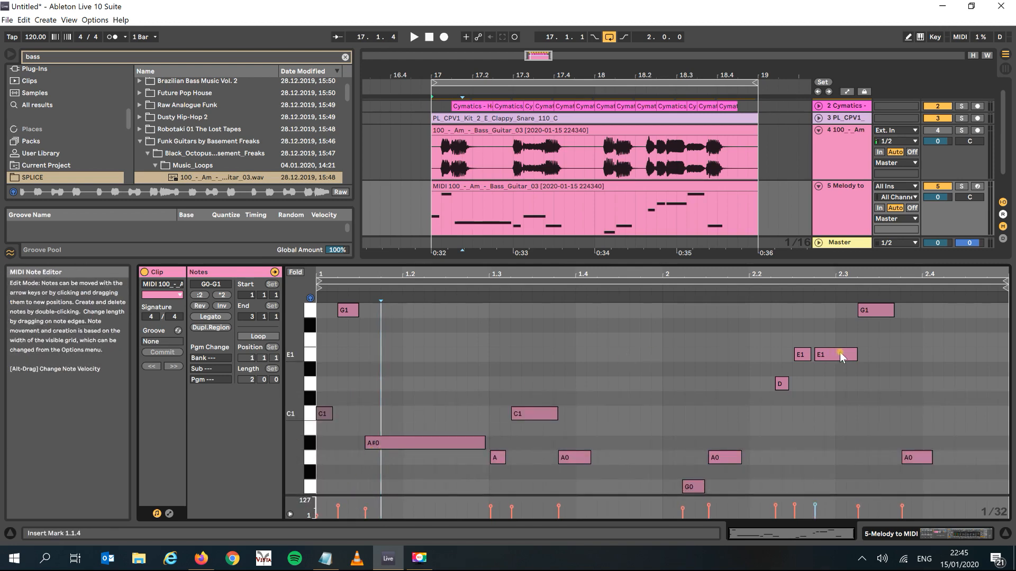
{"action": "left_click", "coordinate": [916, 462]}
{"action": "left_click", "coordinate": [916, 466]}
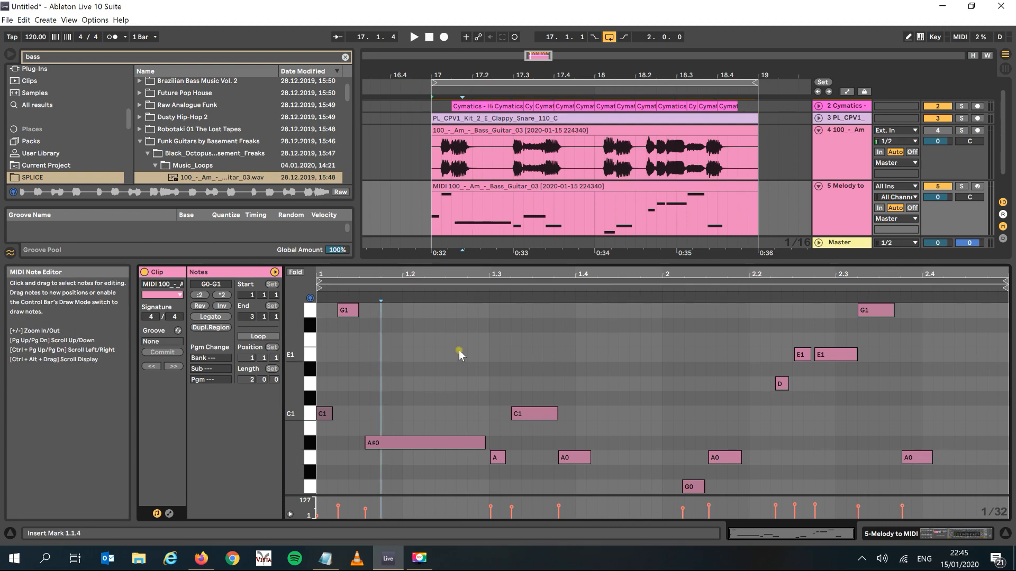
{"action": "key", "text": "space"}
{"action": "key", "text": "space"}
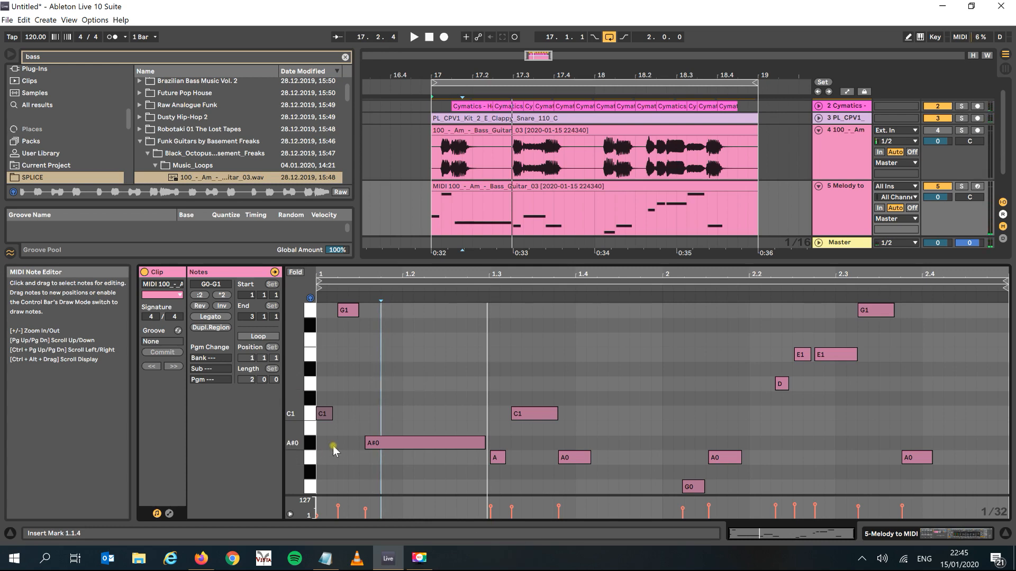
Step: Delete the short opening C1 note that precedes the first G1 in the bass clip
{"action": "left_click_drag", "start_coordinate": [465, 253], "coordinate": [465, 268]}
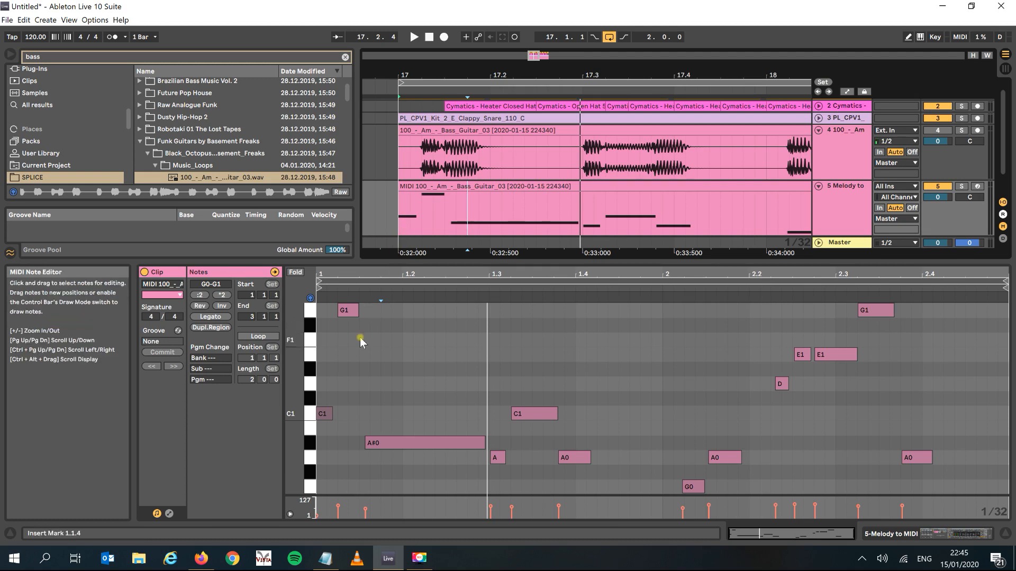
{"action": "left_click", "coordinate": [337, 438]}
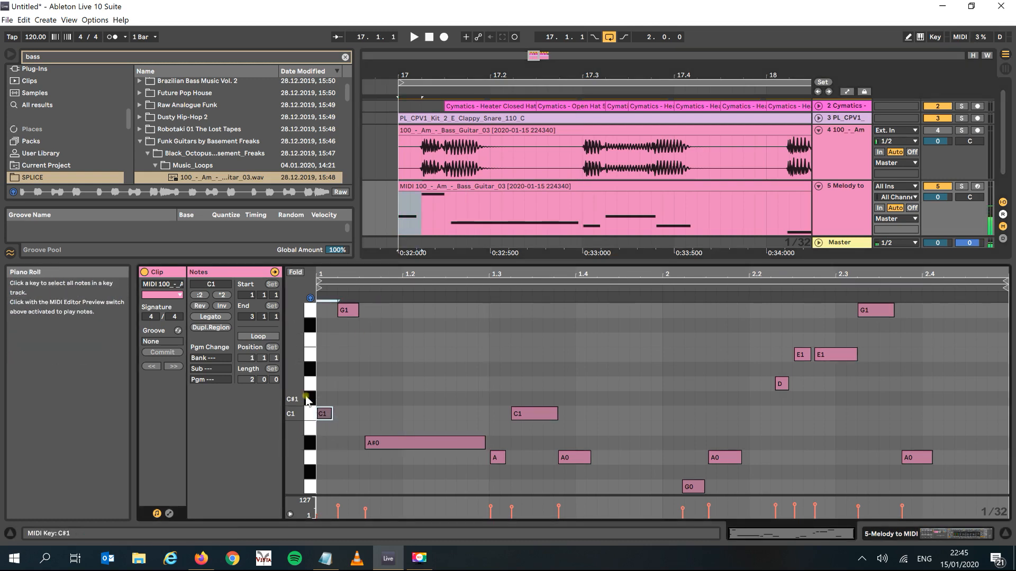
{"action": "key", "text": "Delete"}
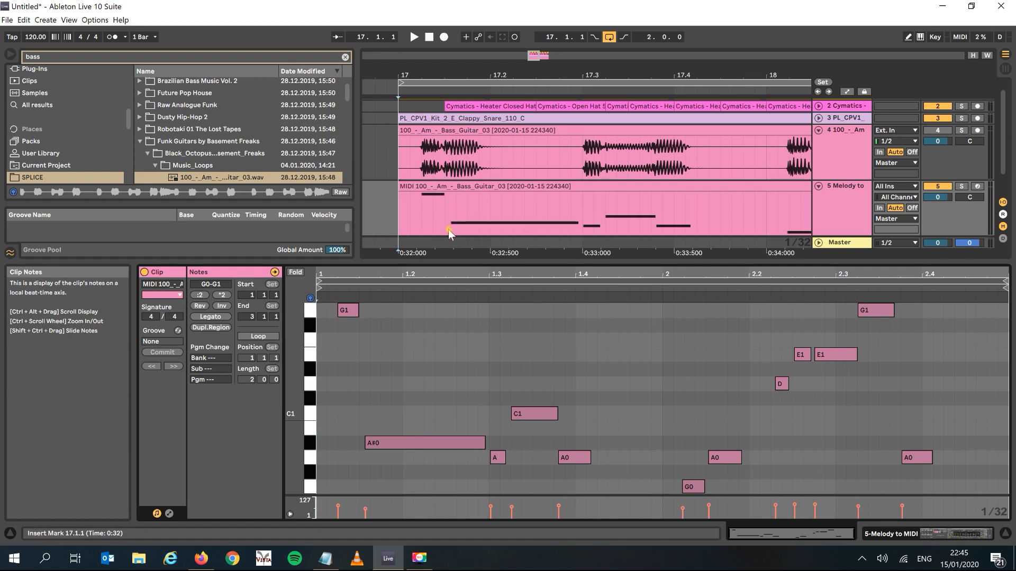
Step: Shift the long A#0 note earlier to about 1.1.3, extend its end to just before beat 1.3, and play the loop
{"action": "left_click_drag", "start_coordinate": [366, 444], "coordinate": [362, 443]}
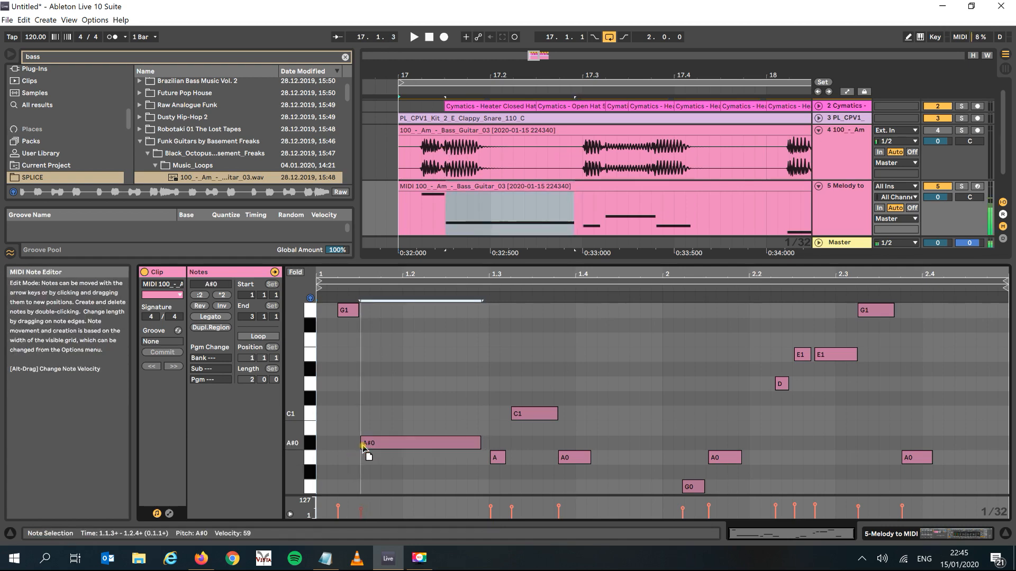
{"action": "left_click_drag", "start_coordinate": [478, 444], "coordinate": [487, 441]}
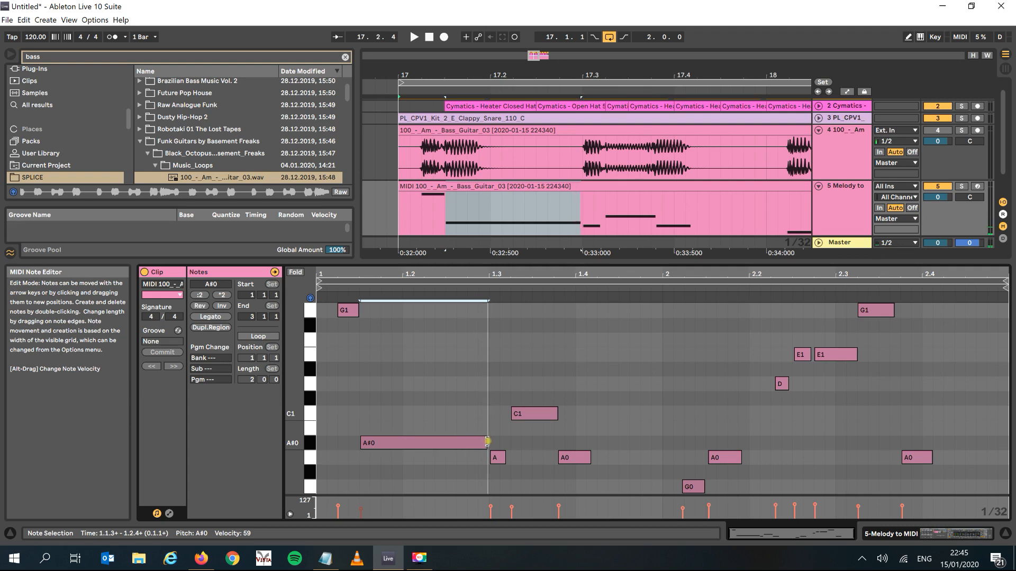
{"action": "key", "text": "space"}
{"action": "key", "text": "space"}
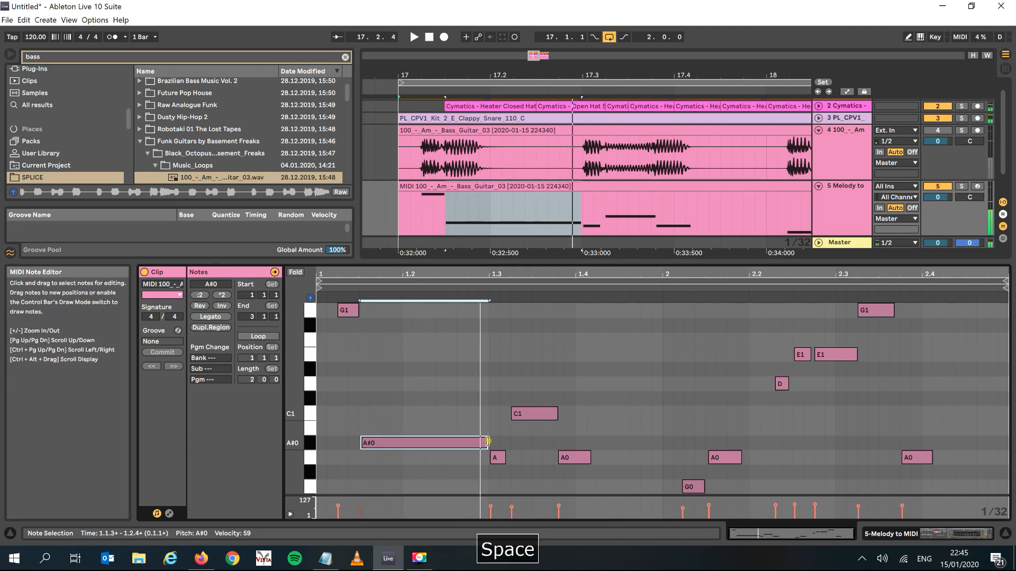
Step: Audition the first G1 note and play the beginning of the edited bass line
{"action": "left_click", "coordinate": [348, 310]}
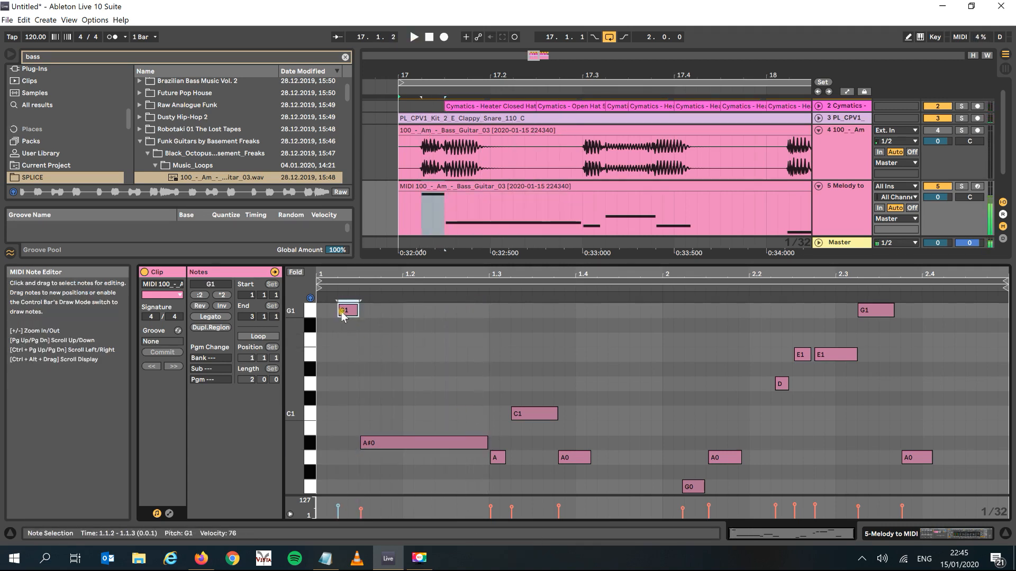
{"action": "key", "text": "space"}
{"action": "key", "text": "space"}
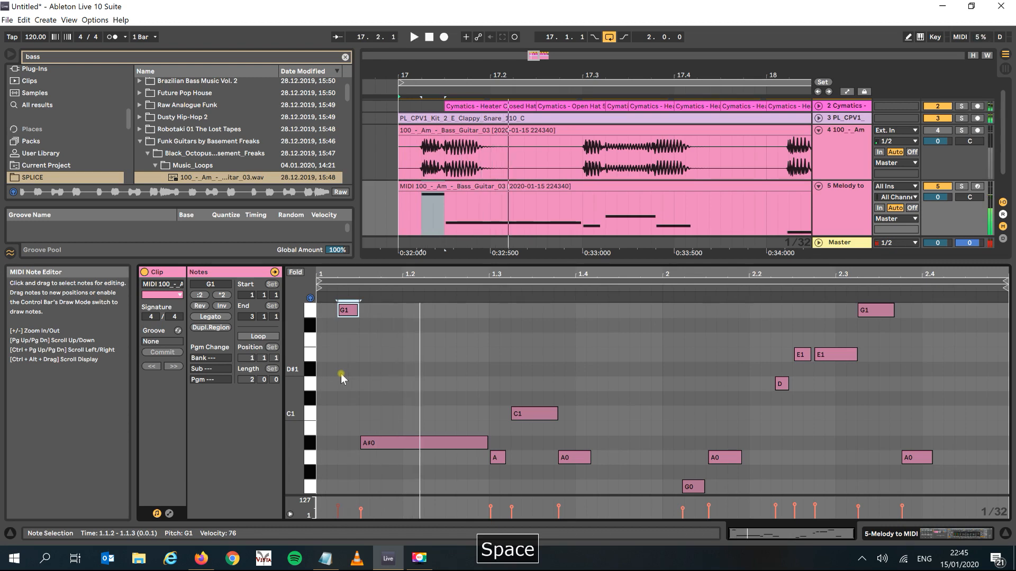
Step: Solo the original bass guitar audio track for comparison, unsolo it, and play the MIDI bass with the drums
{"action": "left_click", "coordinate": [961, 131]}
{"action": "key", "text": "space"}
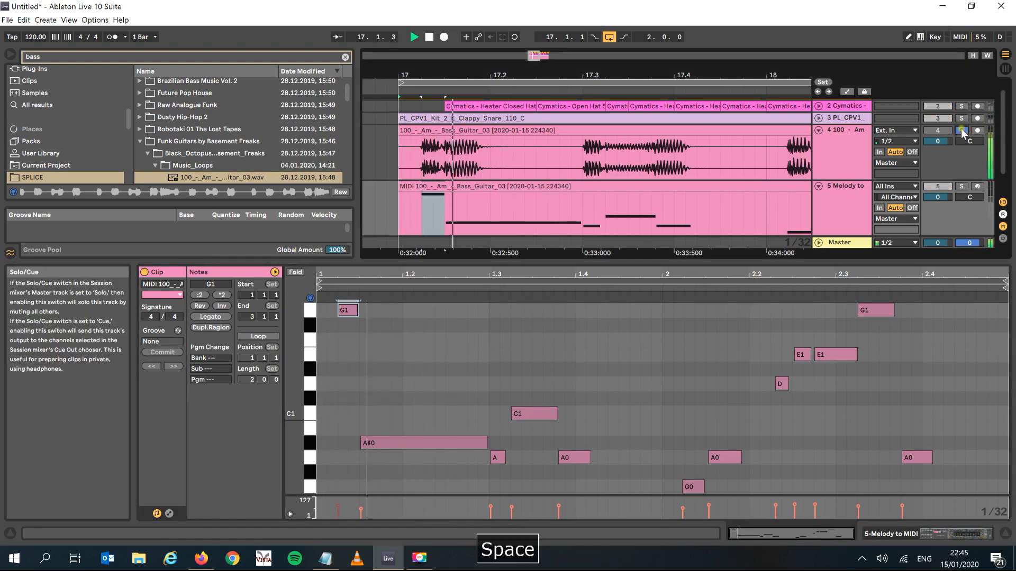
{"action": "key", "text": "space"}
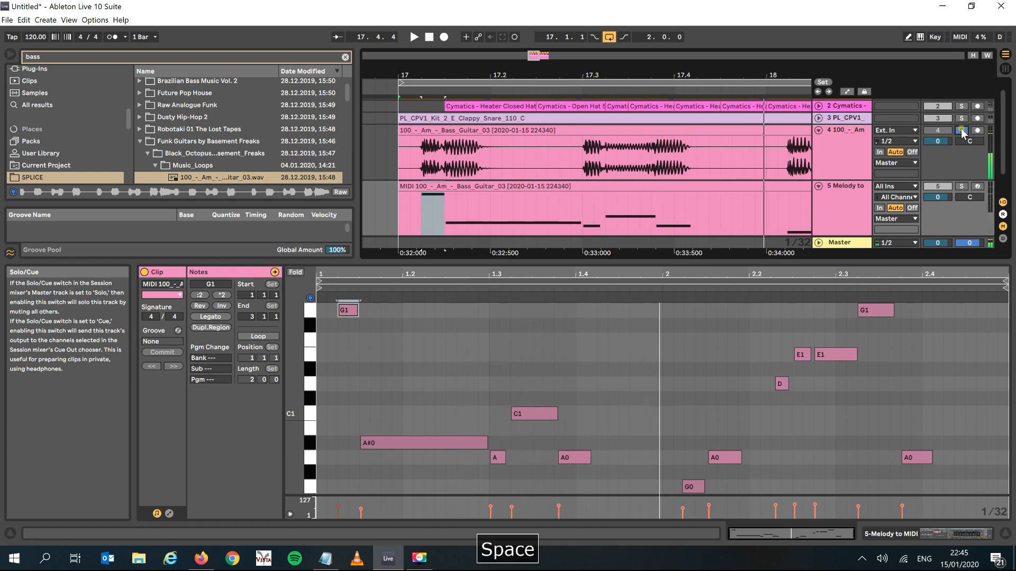
{"action": "left_click", "coordinate": [961, 131]}
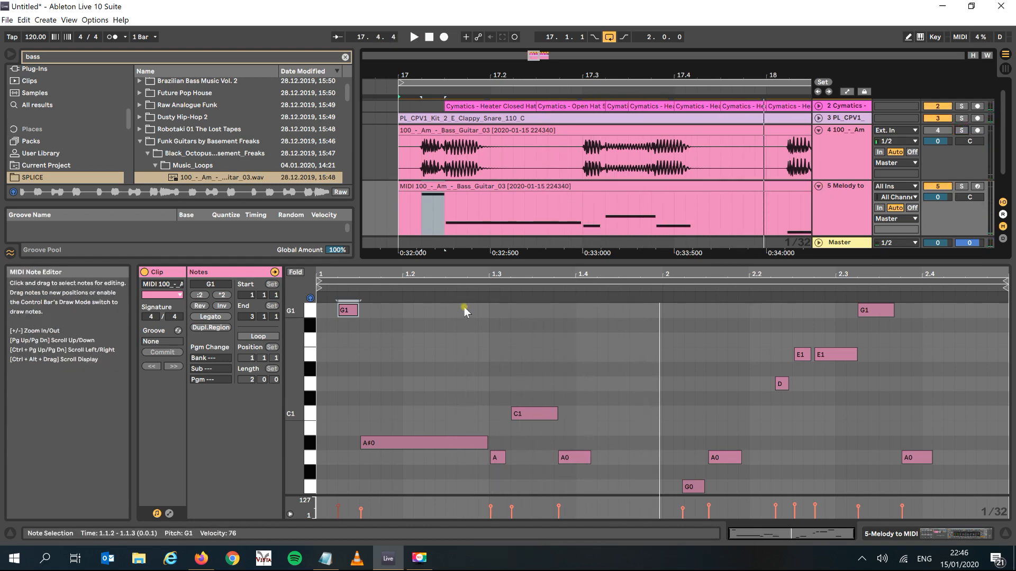
{"action": "key", "text": "space"}
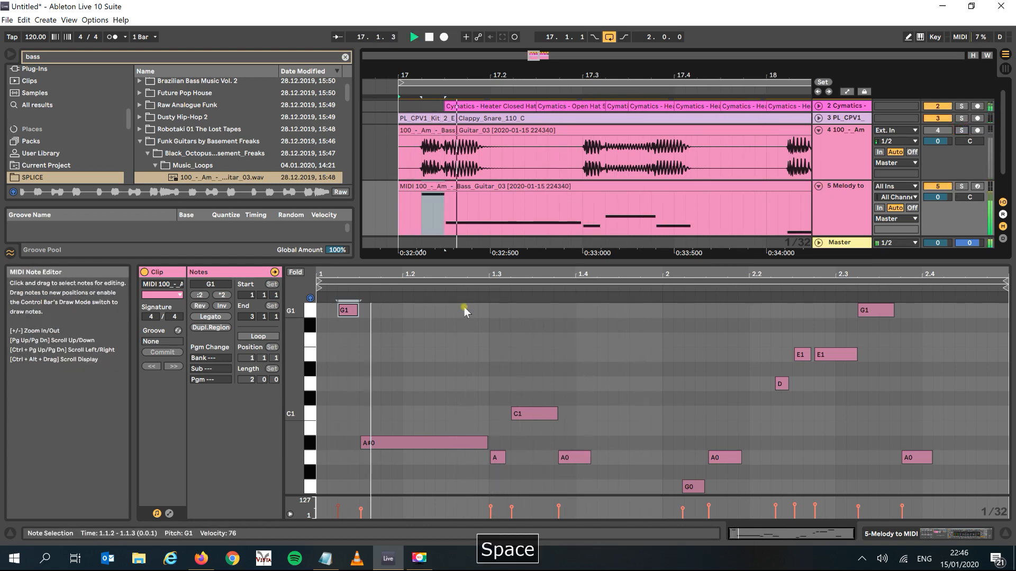
{"action": "key", "text": "space"}
Step: Nudge the remaining C1 note to start at 1.3.2 in the bass clip
{"action": "left_click", "coordinate": [532, 417]}
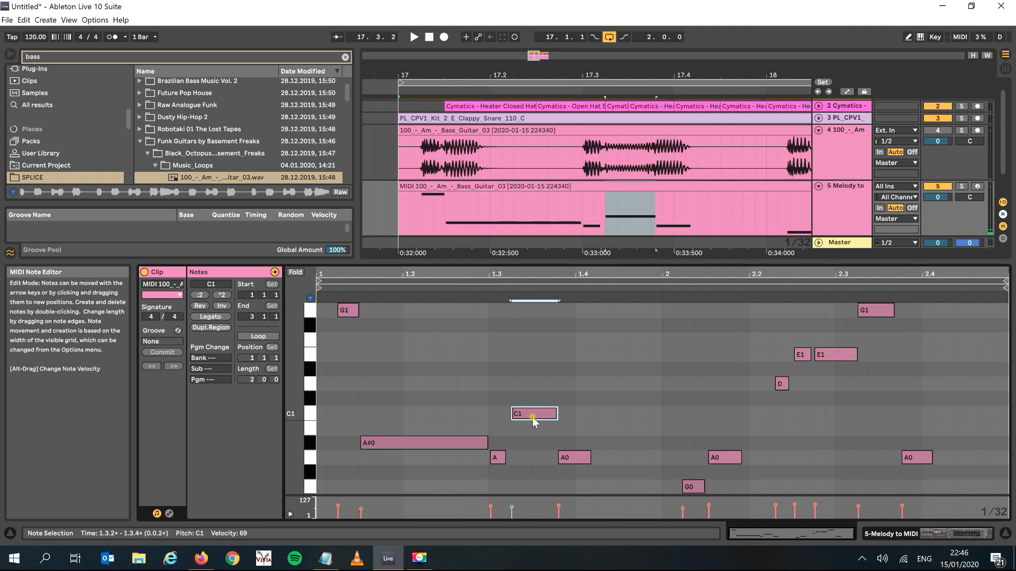
{"action": "key", "text": "Left"}
{"action": "key", "text": "Right"}
{"action": "left_click_drag", "start_coordinate": [511, 276], "coordinate": [508, 276]}
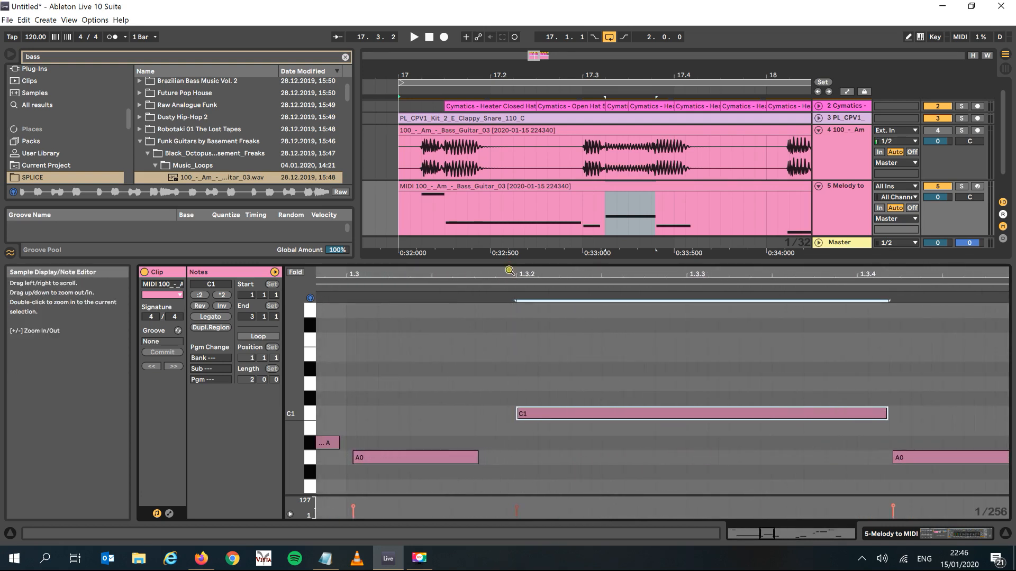
Step: Set the note editor's adaptive grid to Medium and compare the C1 note's start with the audio waveform
{"action": "right_click", "coordinate": [501, 379]}
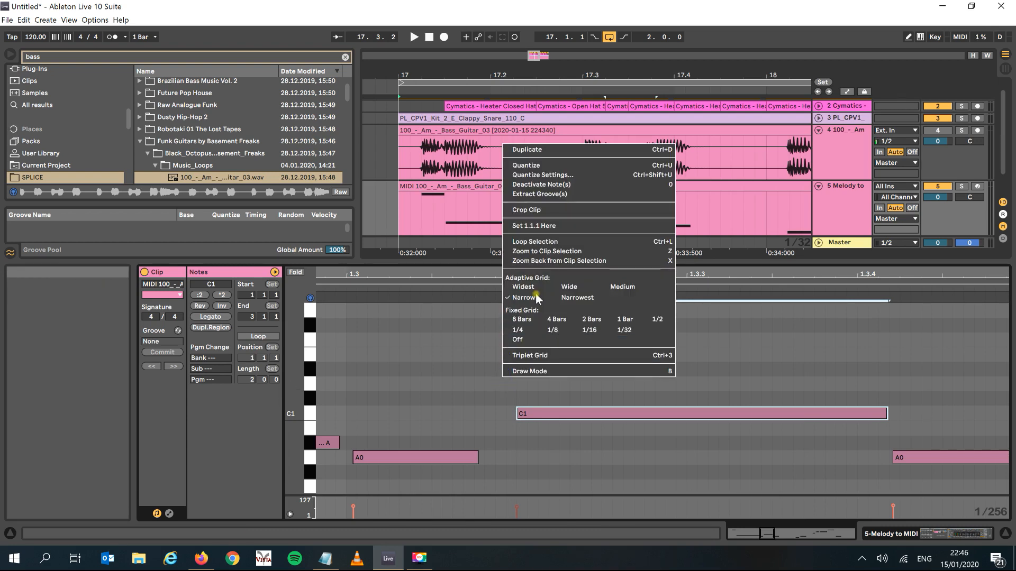
{"action": "left_click", "coordinate": [618, 288]}
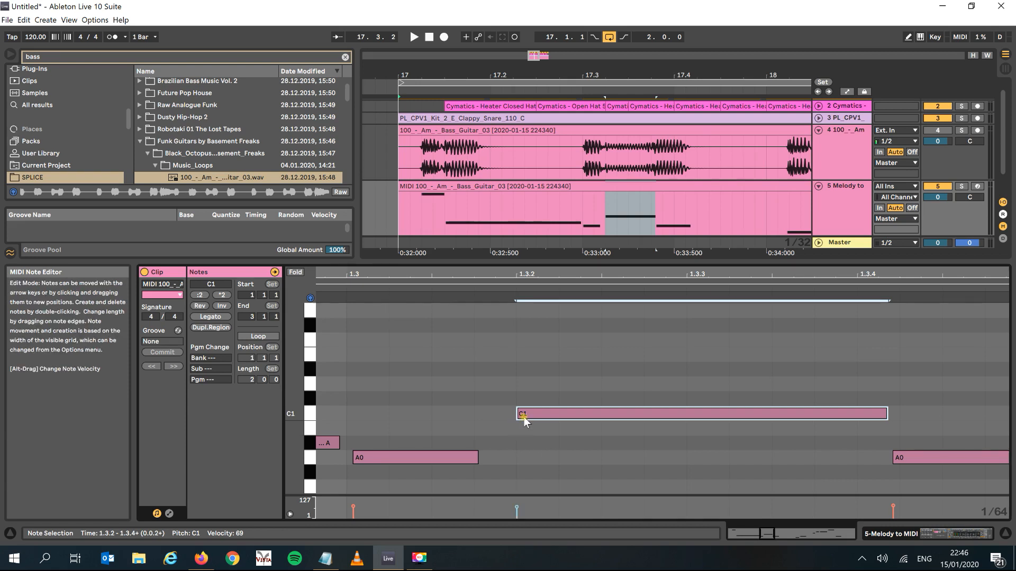
{"action": "left_click_drag", "start_coordinate": [629, 79], "coordinate": [629, 100]}
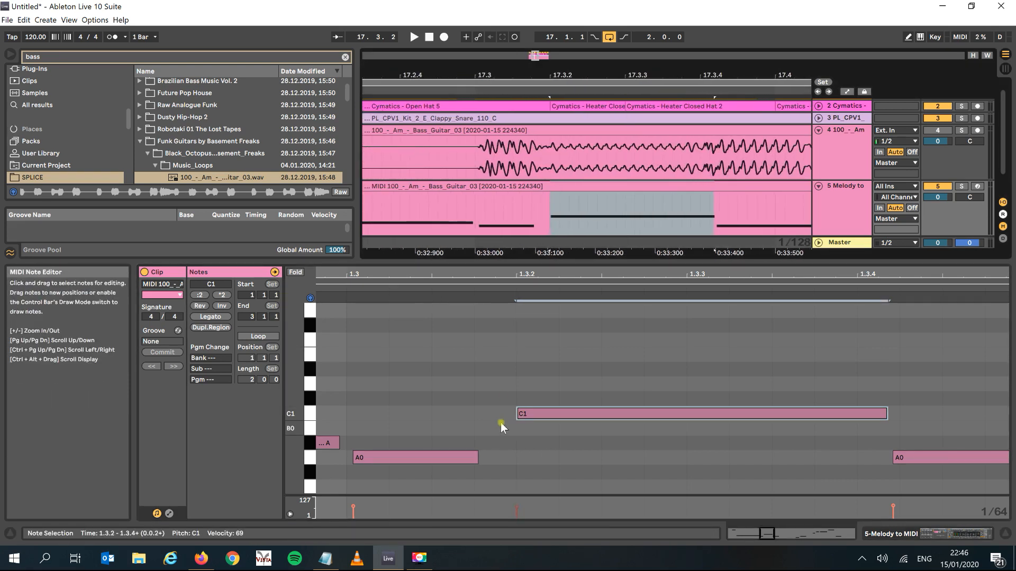
{"action": "mouse_move", "coordinate": [517, 413]}
{"action": "left_mouse_down"}
{"action": "mouse_move", "coordinate": [493, 414]}
{"action": "mouse_move", "coordinate": [517, 414]}
{"action": "left_mouse_up"}
Step: Nudge the short A0 note before the C1 earlier so it starts at 1.3.1
{"action": "left_click", "coordinate": [377, 456]}
{"action": "key", "text": "Down"}
{"action": "key", "text": "Up"}
{"action": "key", "text": "Left"}
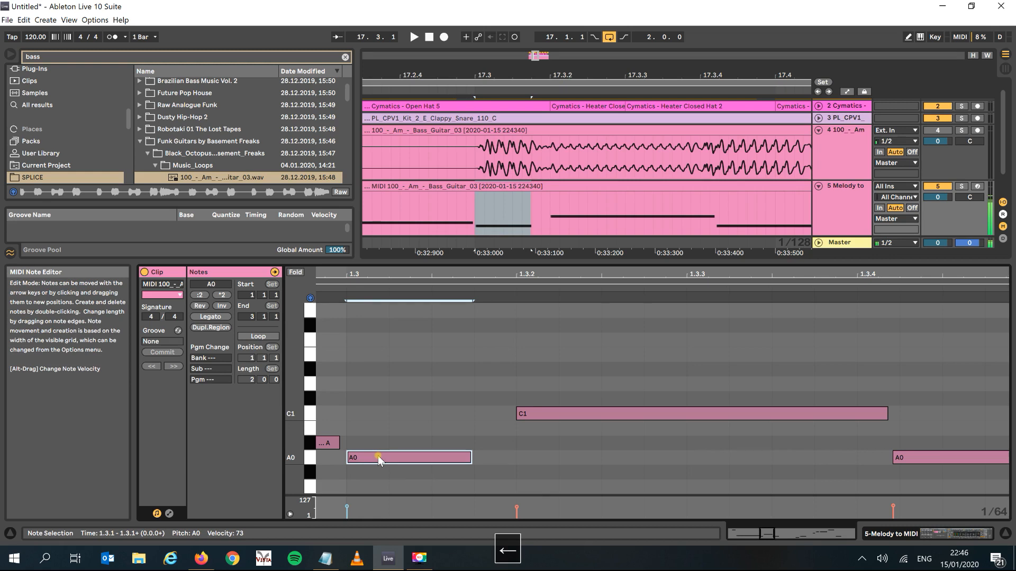
Step: Try nudging the A0 note after the C1 later and back, and play the loop with the whole clip in view
{"action": "left_click", "coordinate": [930, 457]}
{"action": "key", "text": "Right"}
{"action": "key", "text": "Left"}
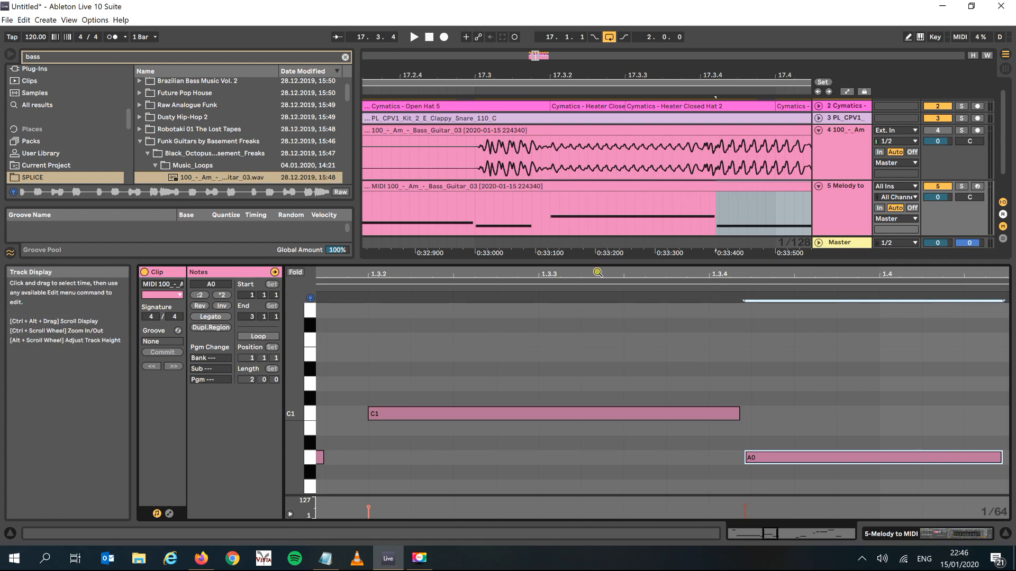
{"action": "left_click_drag", "start_coordinate": [596, 273], "coordinate": [540, 274]}
{"action": "key", "text": "space"}
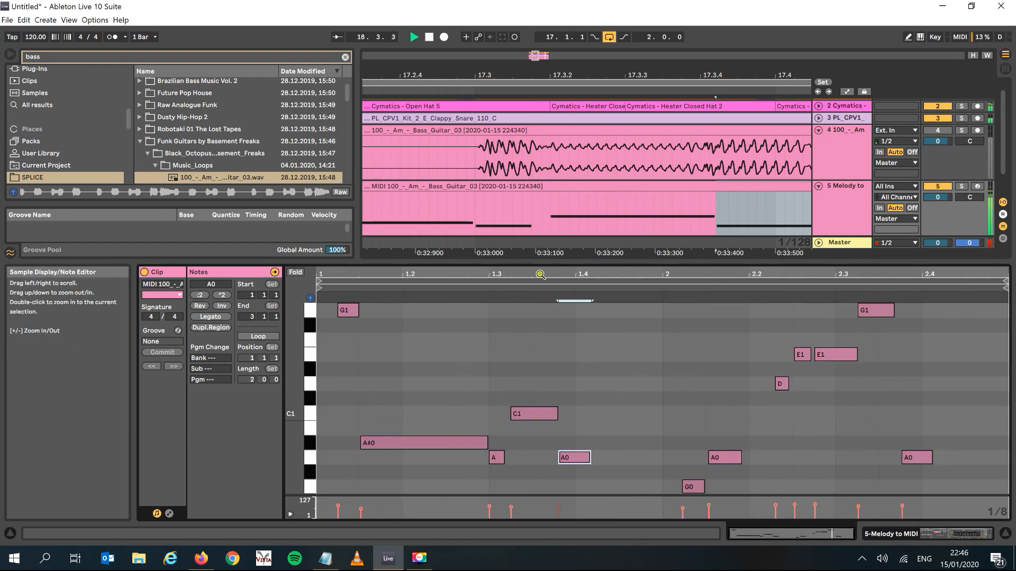
{"action": "key", "text": "space"}
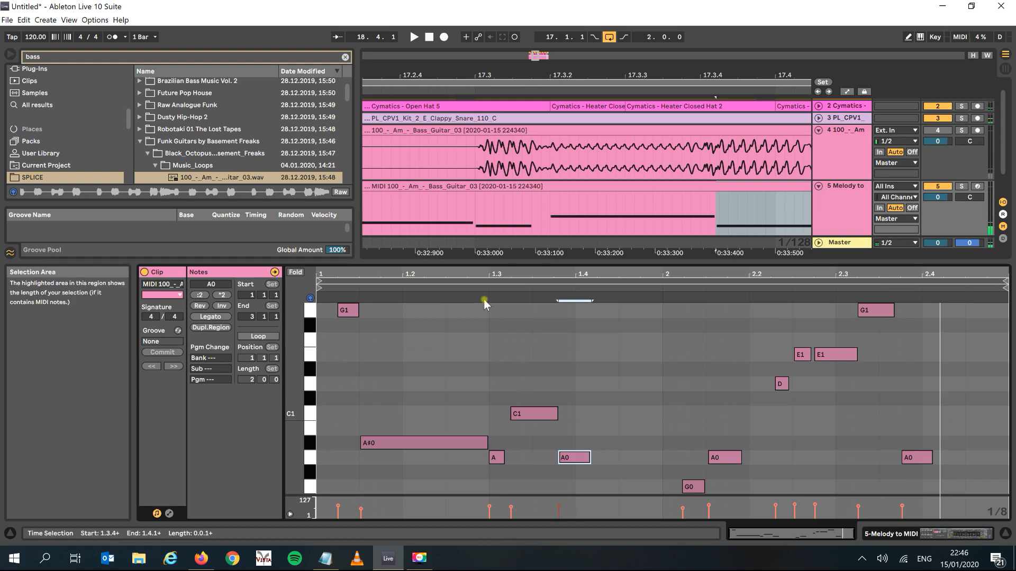
Step: Quantize the start of all bass notes to 1/16 at 100 % and play the loop
{"action": "key", "text": "ctrl+a"}
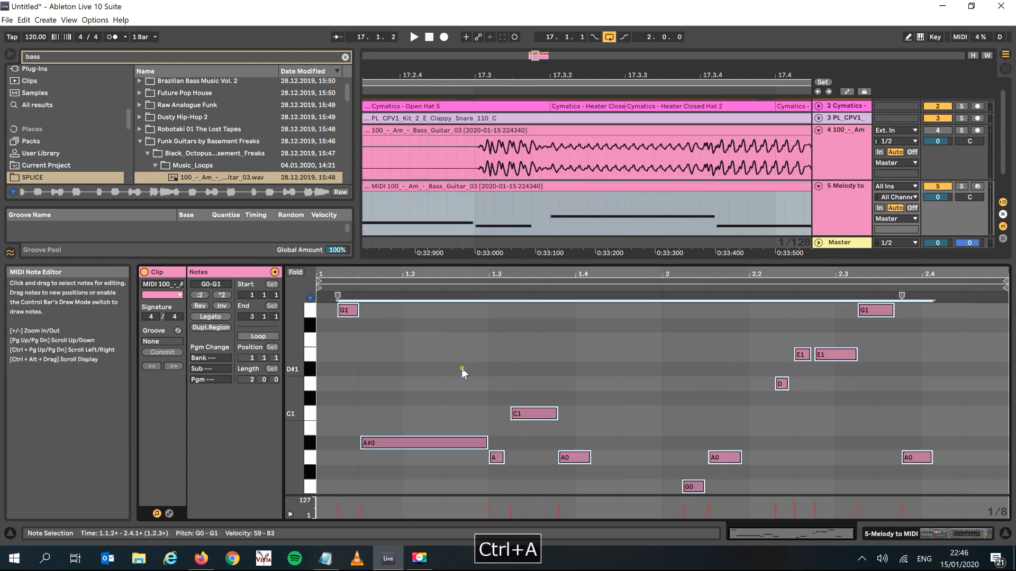
{"action": "right_click", "coordinate": [485, 300]}
{"action": "left_click", "coordinate": [524, 165]}
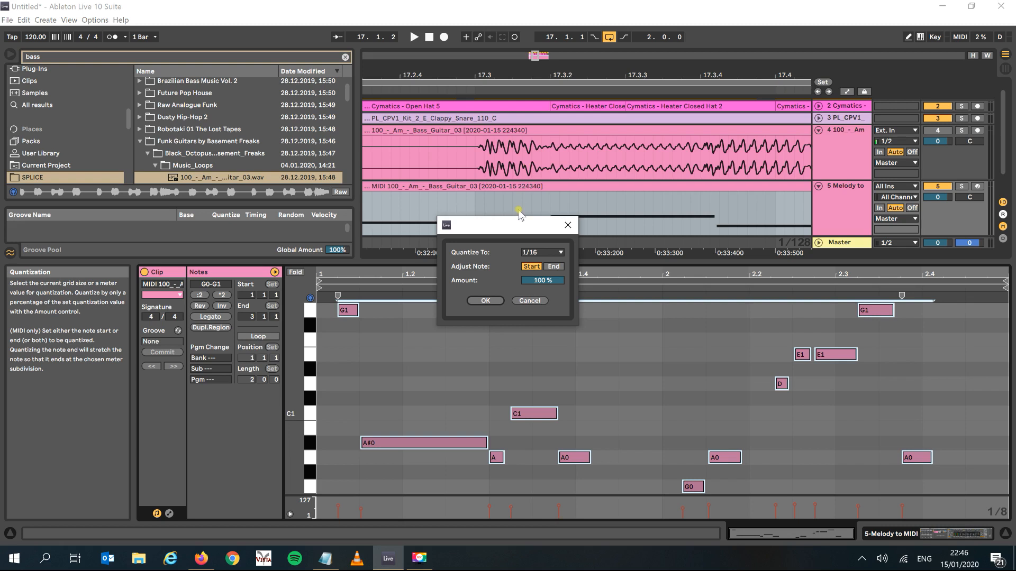
{"action": "left_click", "coordinate": [485, 300]}
{"action": "key", "text": "space"}
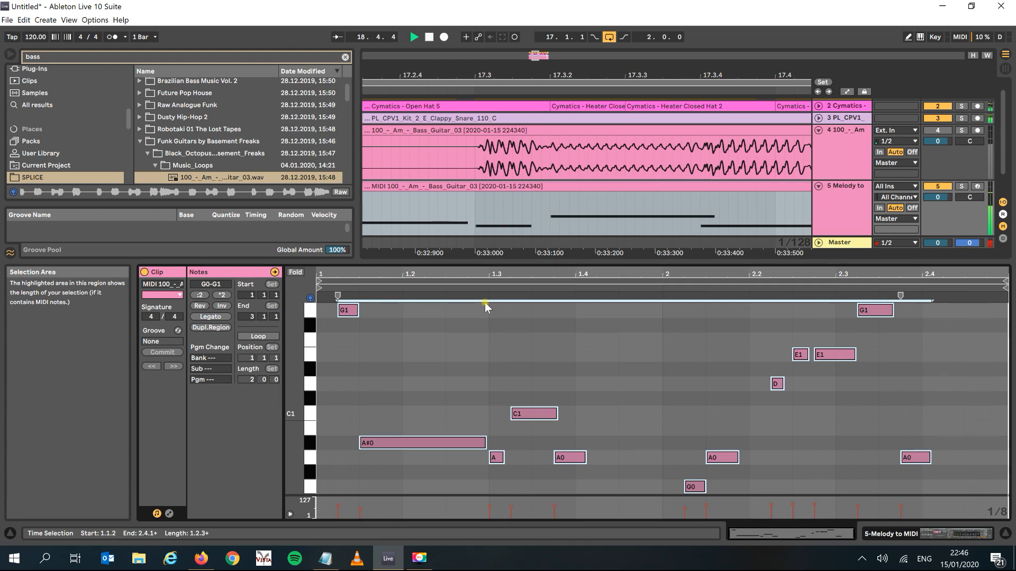
{"action": "key", "text": "space"}
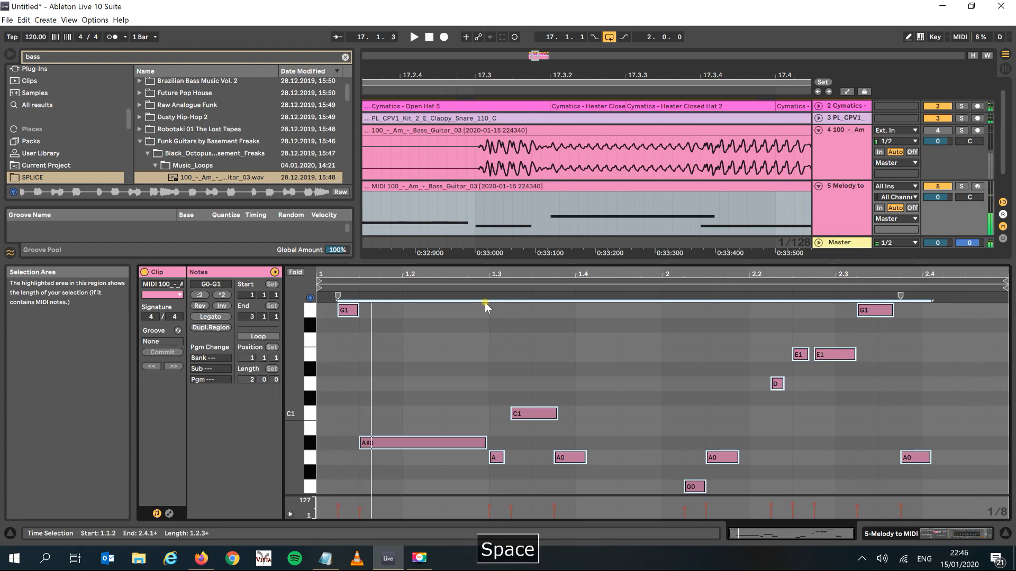
Step: Select the bass MIDI track and find Diva(x64) by searching the plug-ins for "diva"
{"action": "double_click", "coordinate": [611, 75]}
{"action": "double_click", "coordinate": [493, 75]}
{"action": "left_click", "coordinate": [838, 205]}
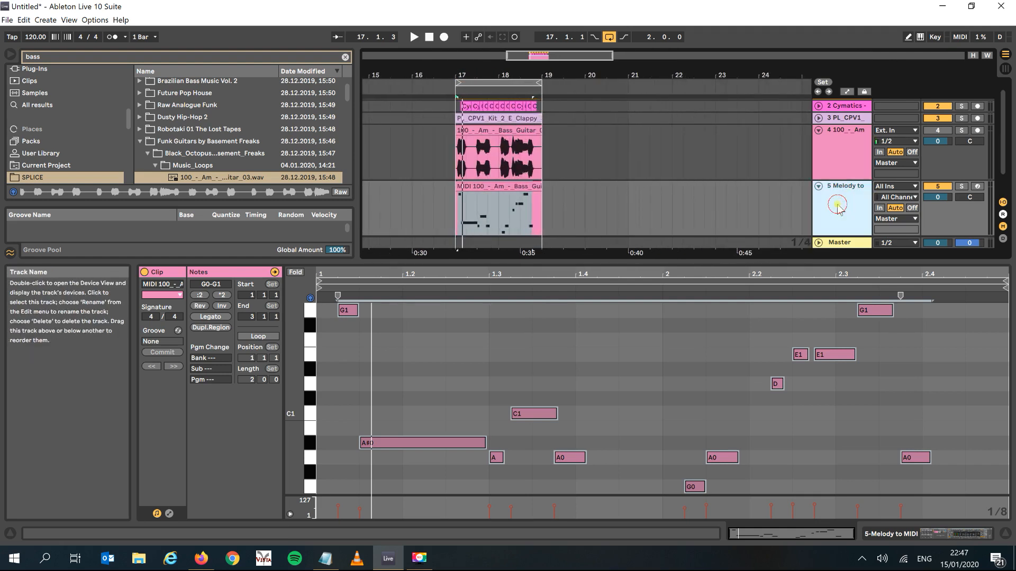
{"action": "left_click", "coordinate": [89, 58]}
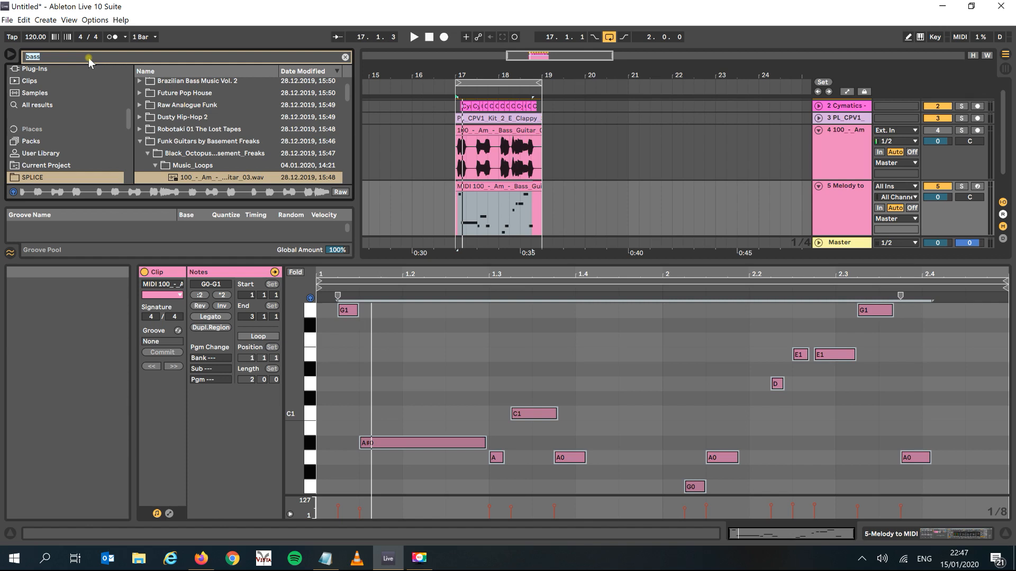
{"action": "type", "text": "diva"}
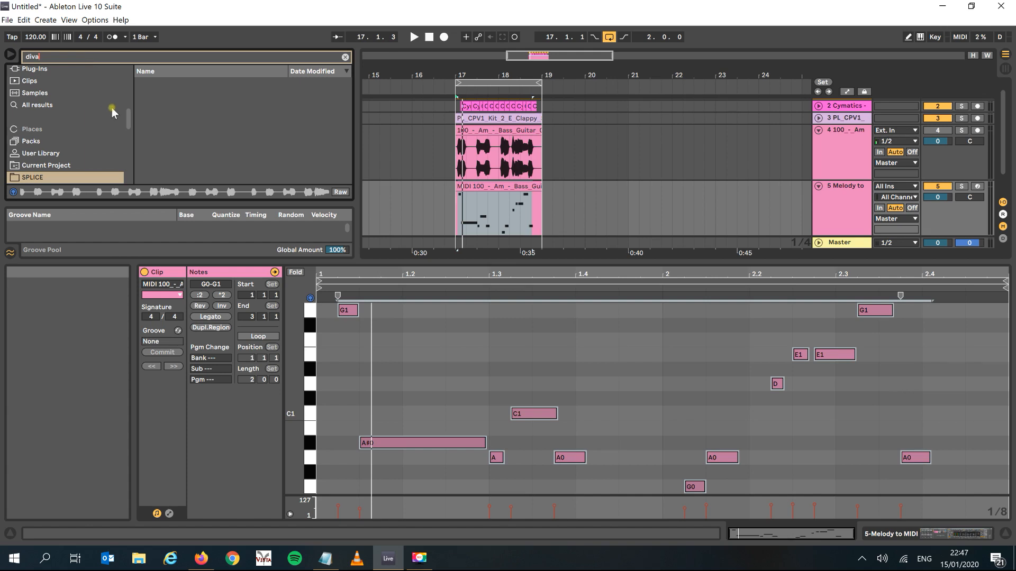
{"action": "mouse_move", "coordinate": [127, 129]}
{"action": "left_mouse_down"}
{"action": "mouse_move", "coordinate": [129, 158]}
{"action": "mouse_move", "coordinate": [129, 113]}
{"action": "left_mouse_up"}
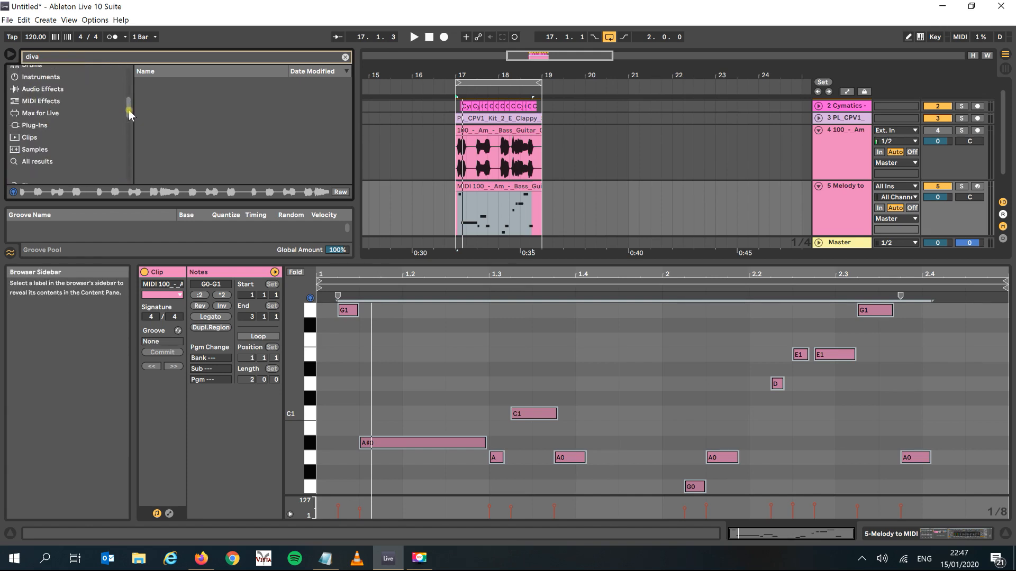
{"action": "left_click", "coordinate": [53, 130]}
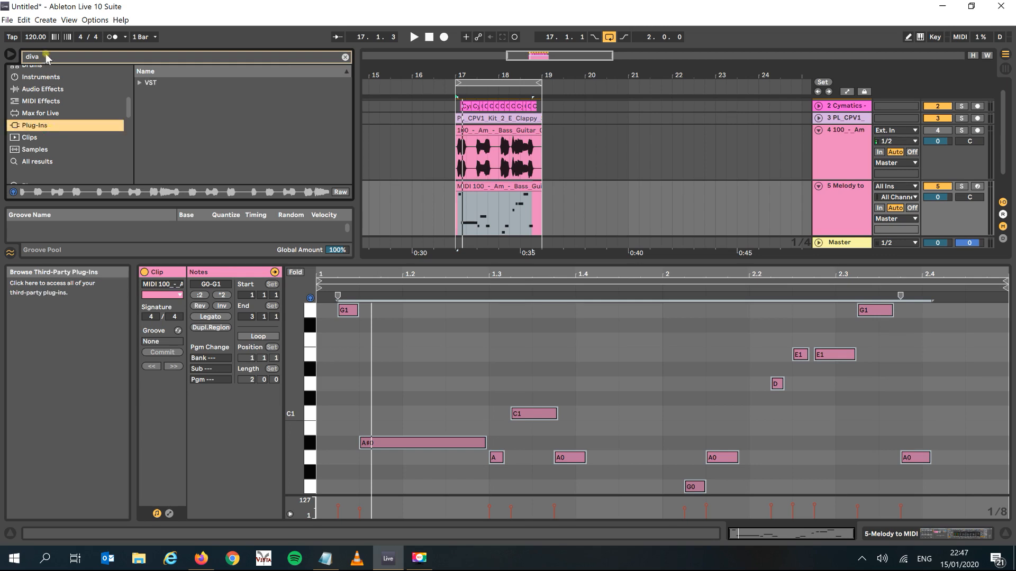
{"action": "left_click", "coordinate": [140, 84]}
{"action": "left_click", "coordinate": [150, 108]}
{"action": "left_click", "coordinate": [158, 119]}
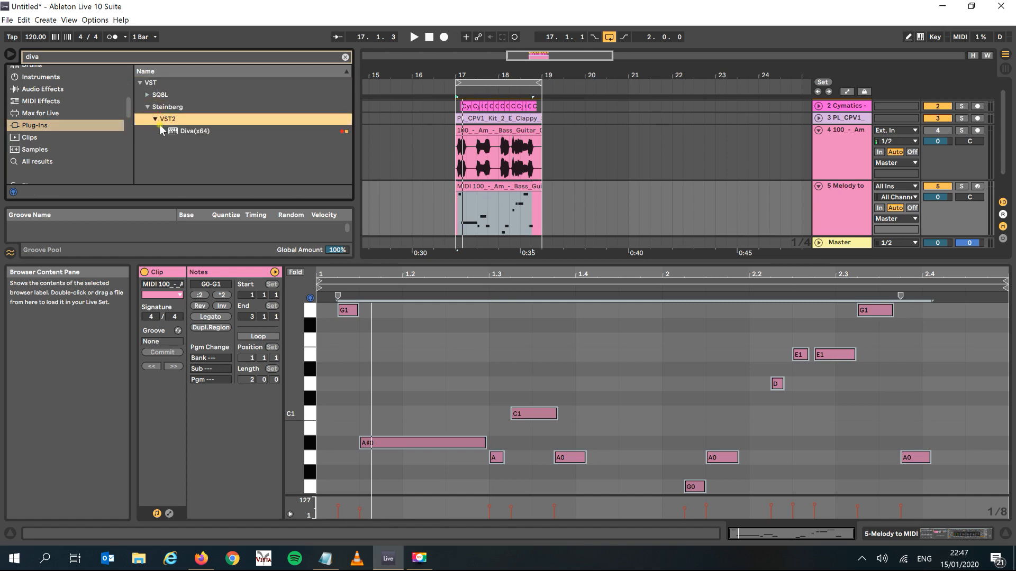
{"action": "left_click", "coordinate": [189, 131]}
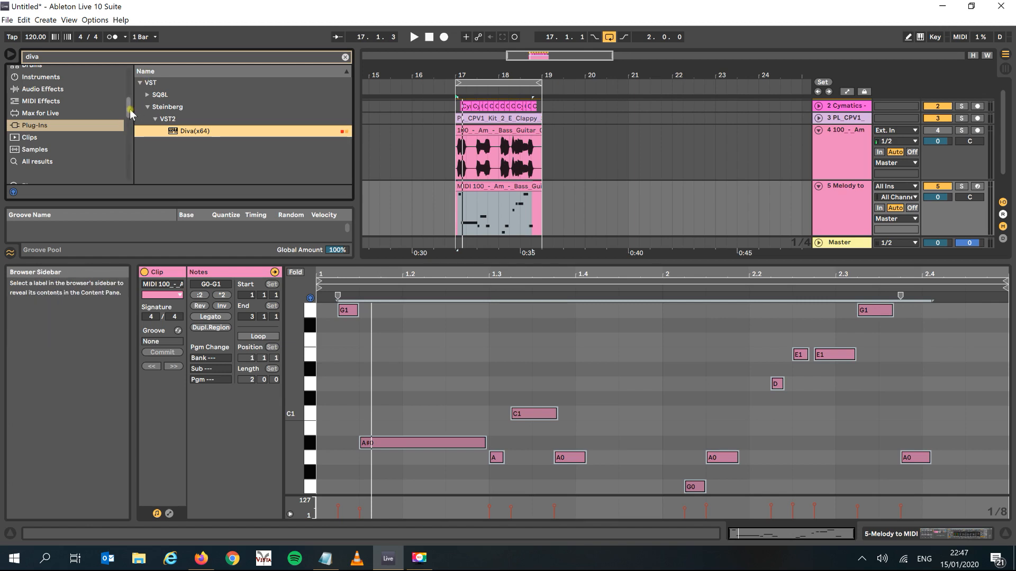
Step: Clear the browser search and load Diva(x64) from the Favorites collection onto the bass MIDI track
{"action": "left_click_drag", "start_coordinate": [128, 111], "coordinate": [124, 76]}
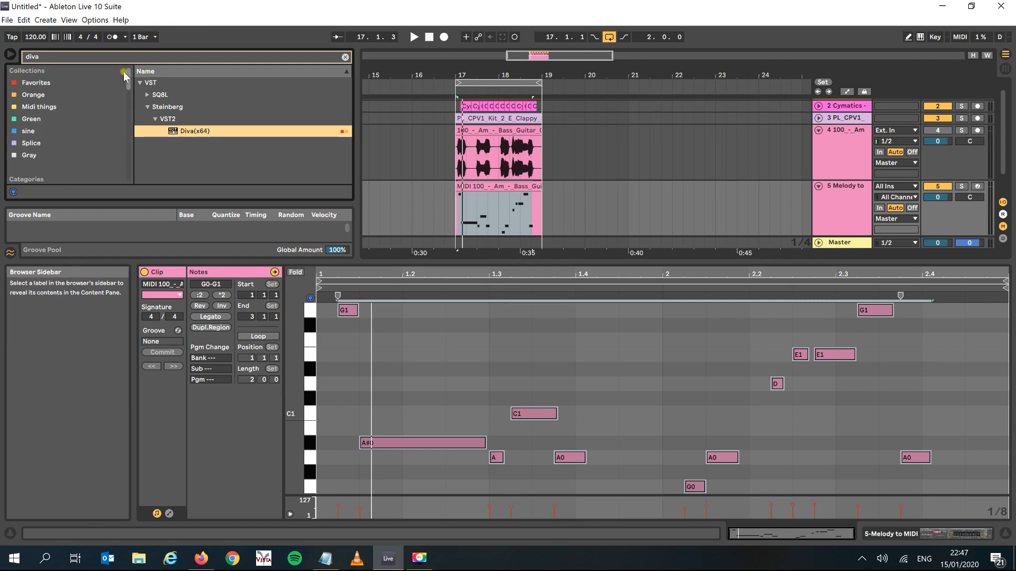
{"action": "left_click", "coordinate": [37, 83]}
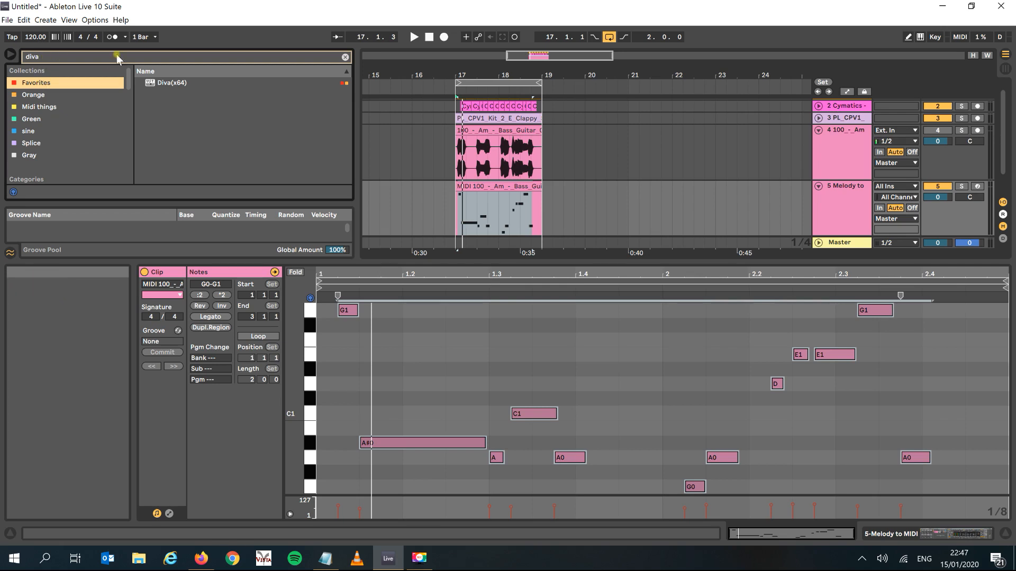
{"action": "left_click", "coordinate": [345, 57]}
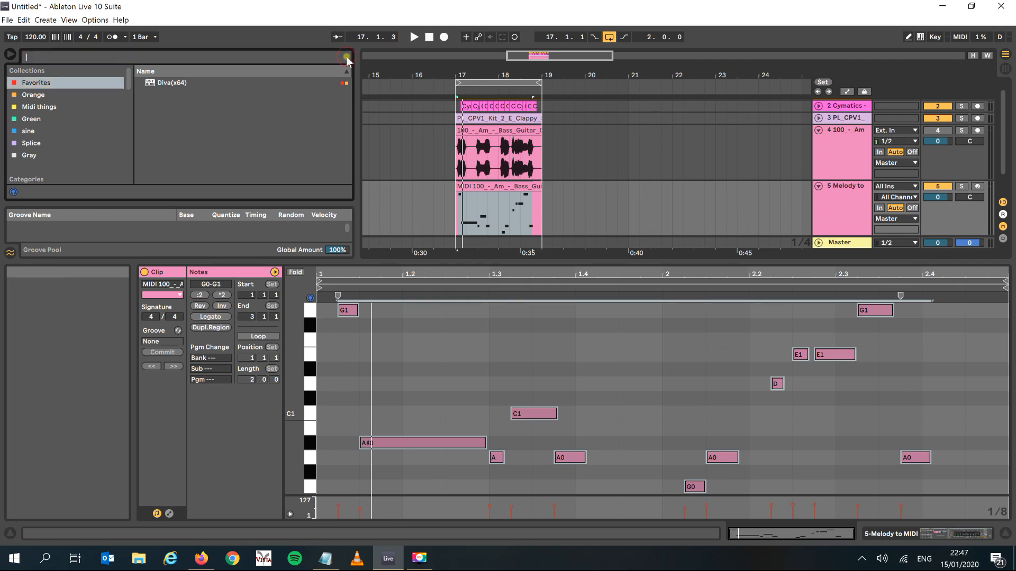
{"action": "left_click_drag", "start_coordinate": [345, 118], "coordinate": [347, 172]}
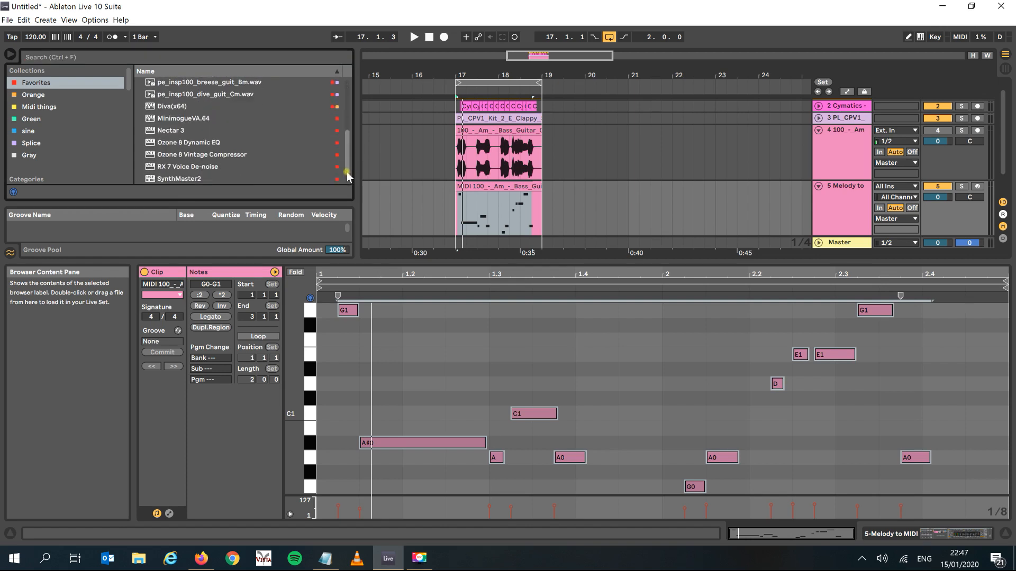
{"action": "left_click", "coordinate": [173, 108]}
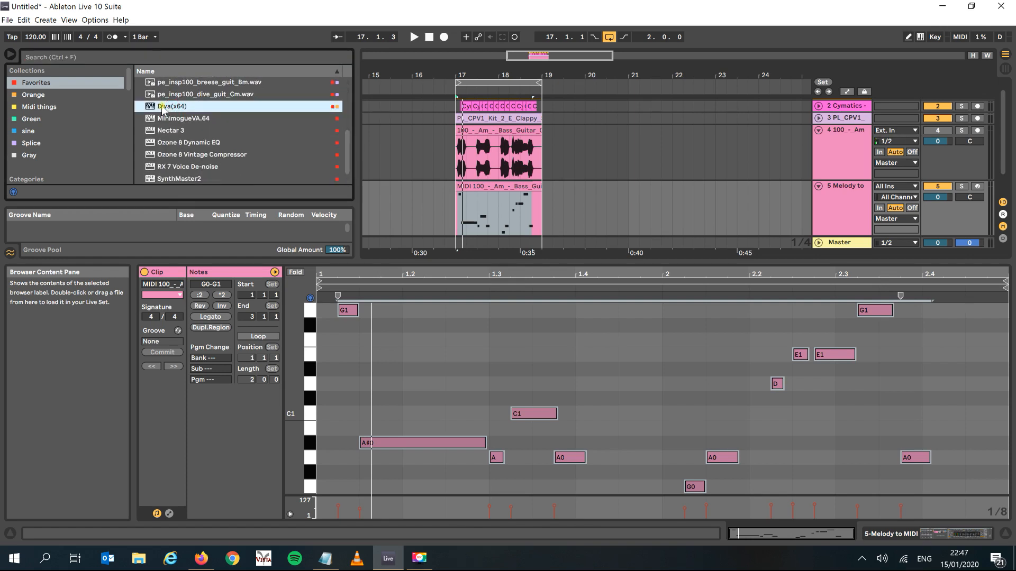
{"action": "left_click_drag", "start_coordinate": [161, 110], "coordinate": [500, 205]}
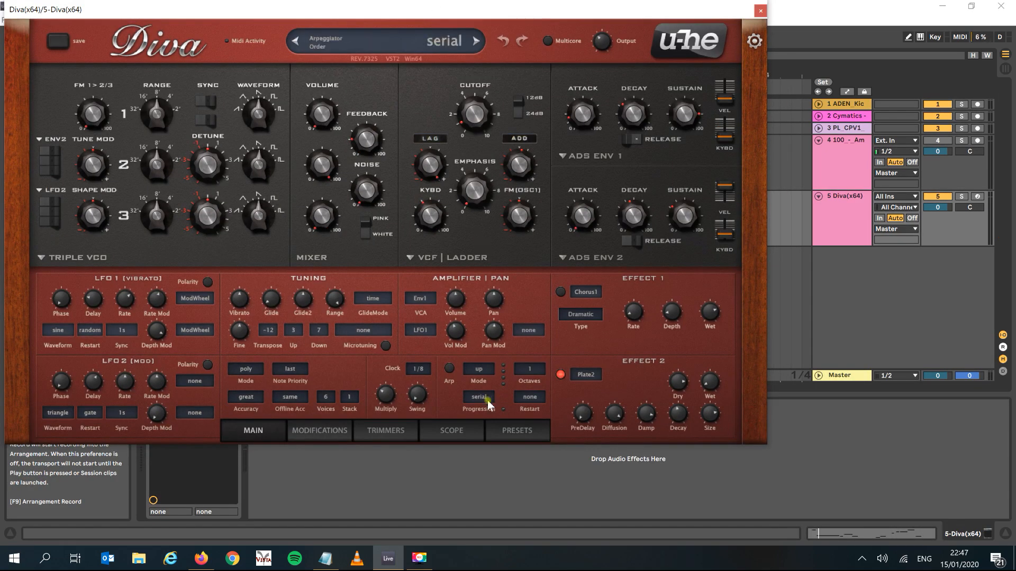
Step: Load the HS Noland SH and HS Pazong presets from Diva's 1 BASS folder, uncover the arrangement and play the loop
{"action": "left_click", "coordinate": [516, 431]}
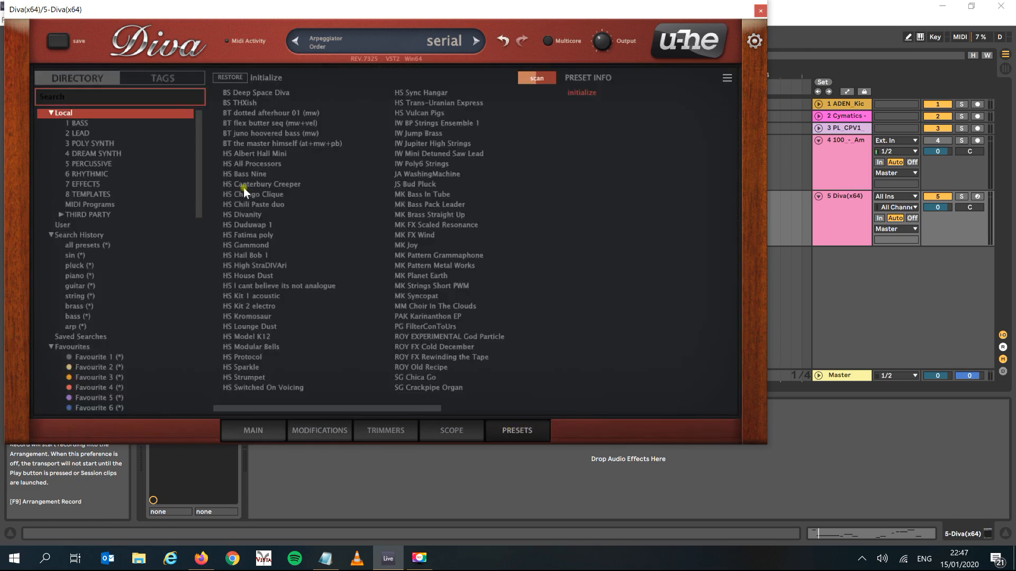
{"action": "left_click", "coordinate": [79, 124]}
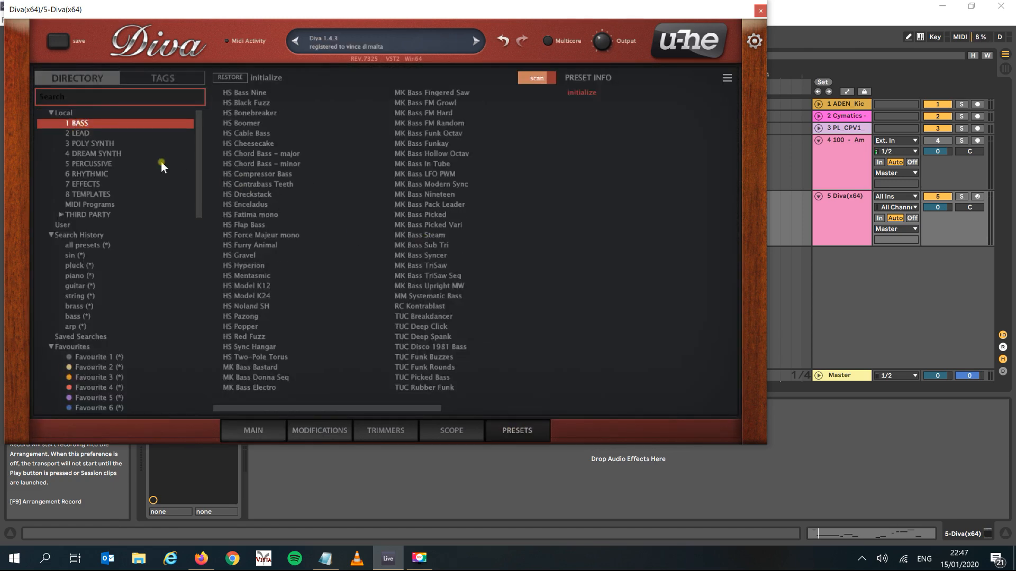
{"action": "left_click", "coordinate": [265, 307]}
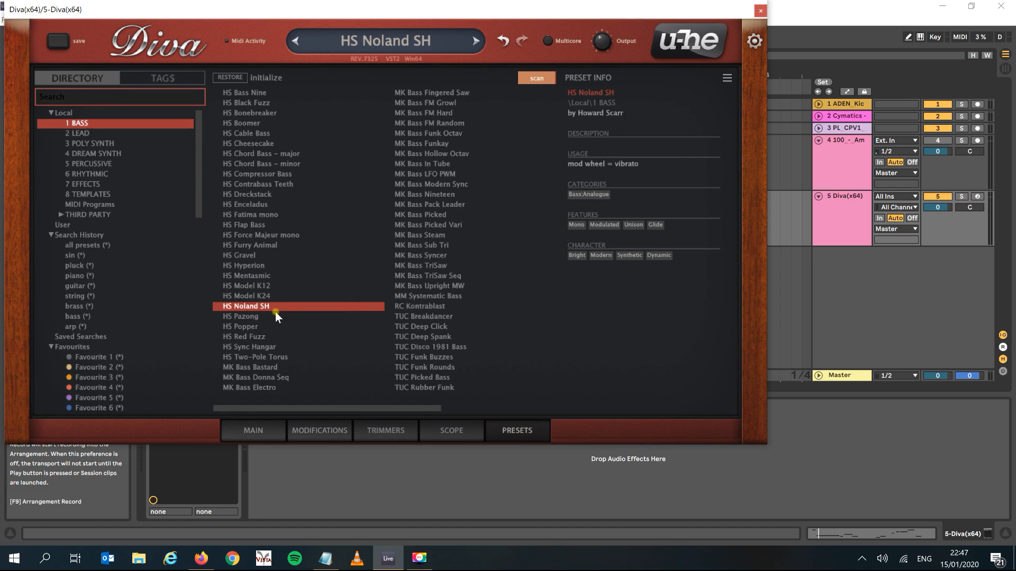
{"action": "left_click", "coordinate": [275, 316]}
{"action": "mouse_move", "coordinate": [608, 37]}
{"action": "left_click_drag", "start_coordinate": [591, 16], "coordinate": [619, 294]}
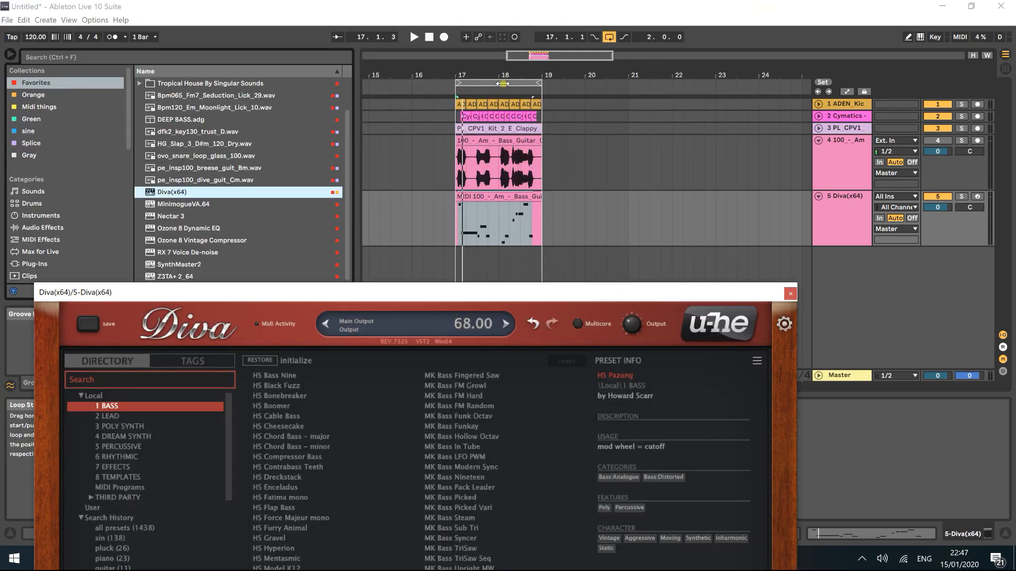
{"action": "key", "text": "space"}
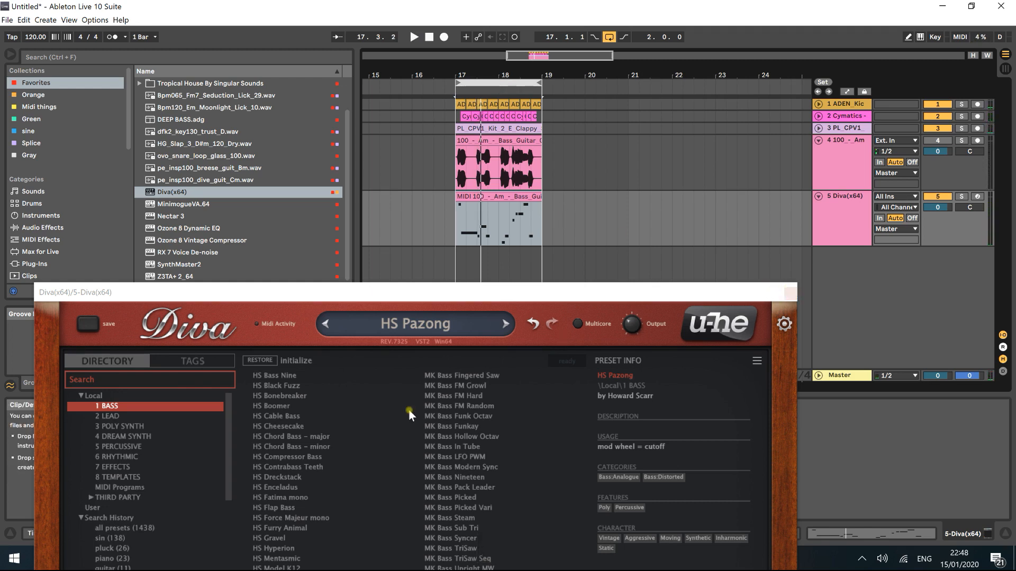
Step: Try the MK Bass LFO PWM preset, then load MK Bass Funkay and play the loop with it
{"action": "left_click", "coordinate": [464, 458]}
{"action": "key", "text": "space"}
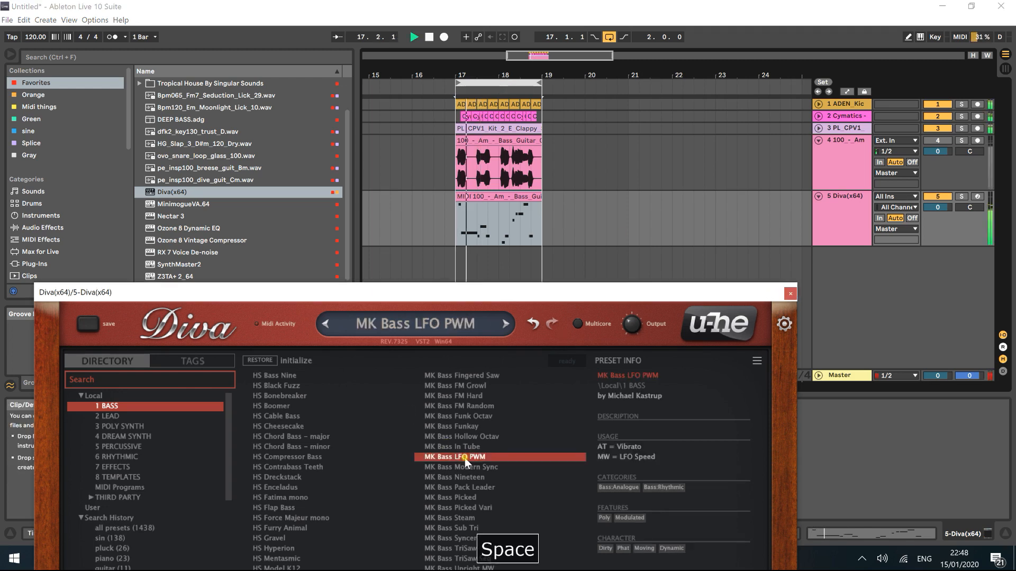
{"action": "left_click", "coordinate": [459, 426]}
{"action": "key", "text": "space"}
{"action": "key", "text": "space"}
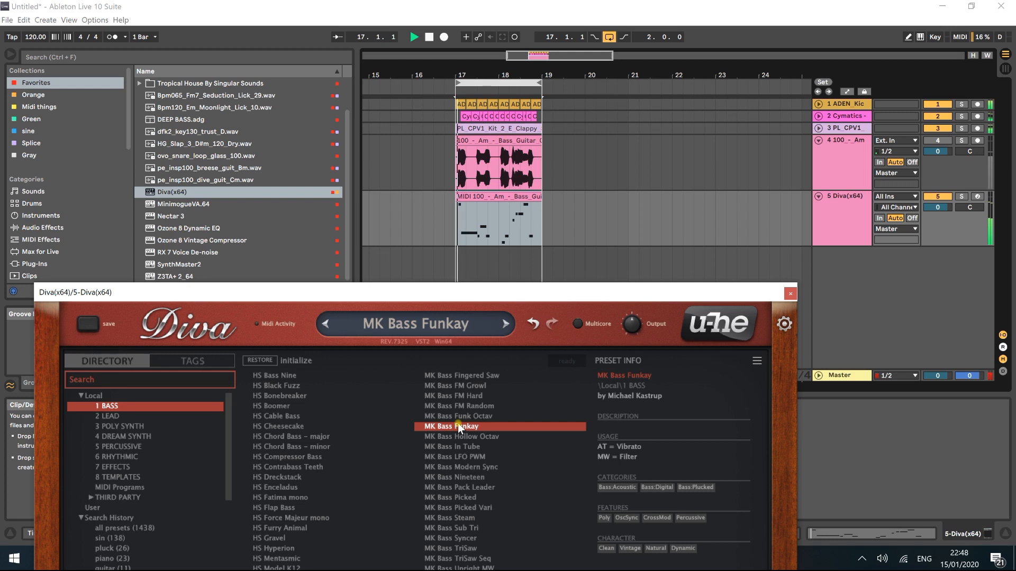
Step: Compare the synth bass with the original bass guitar audio, then reopen Diva and mute audio track 4
{"action": "left_click", "coordinate": [791, 293]}
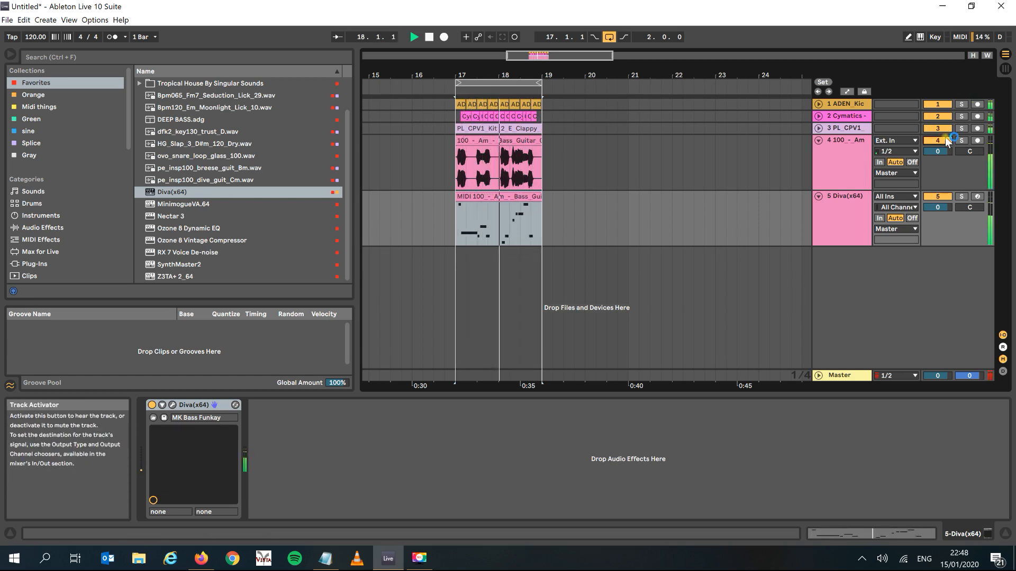
{"action": "key", "text": "space"}
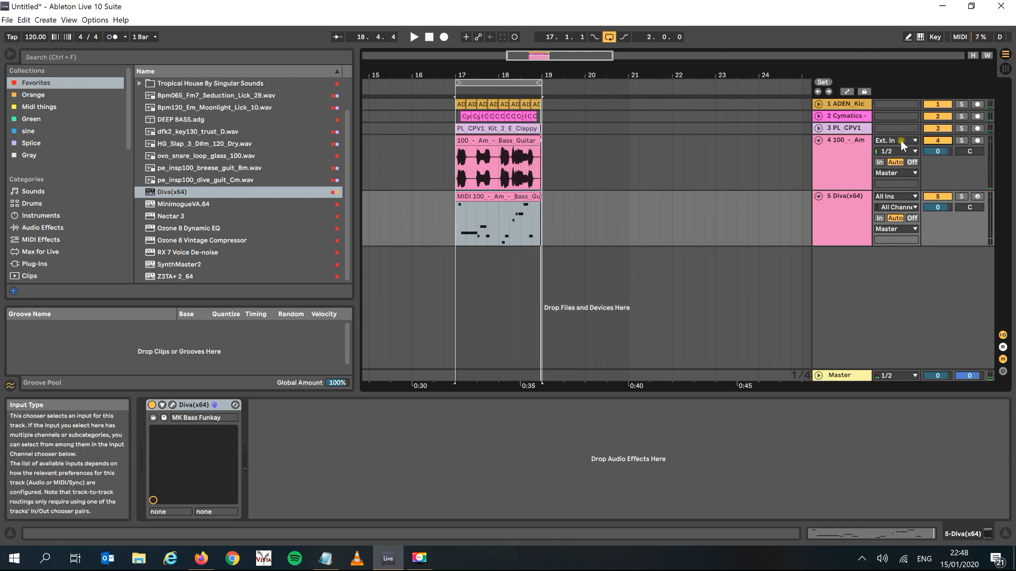
{"action": "left_click", "coordinate": [849, 217]}
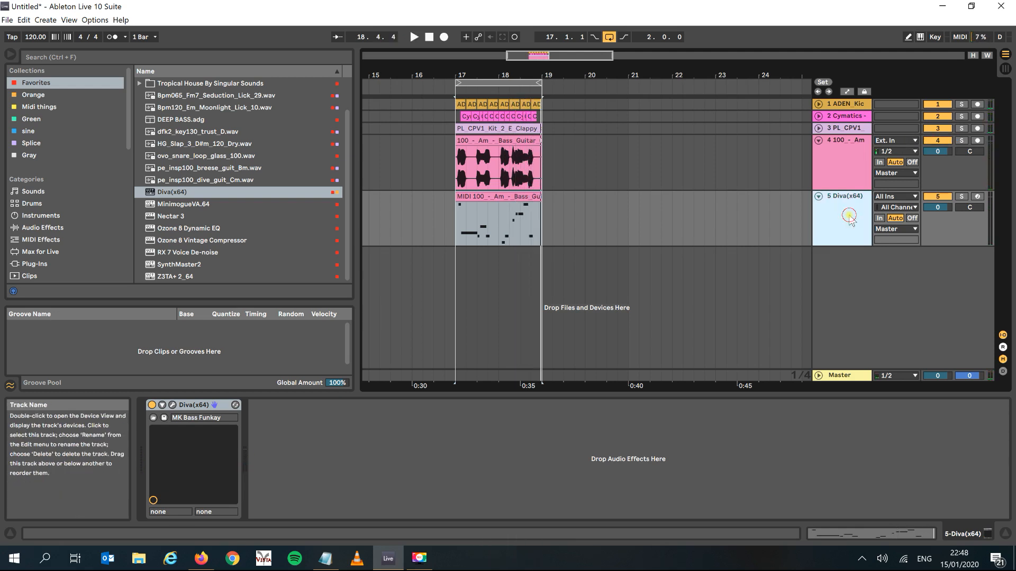
{"action": "left_click", "coordinate": [172, 405]}
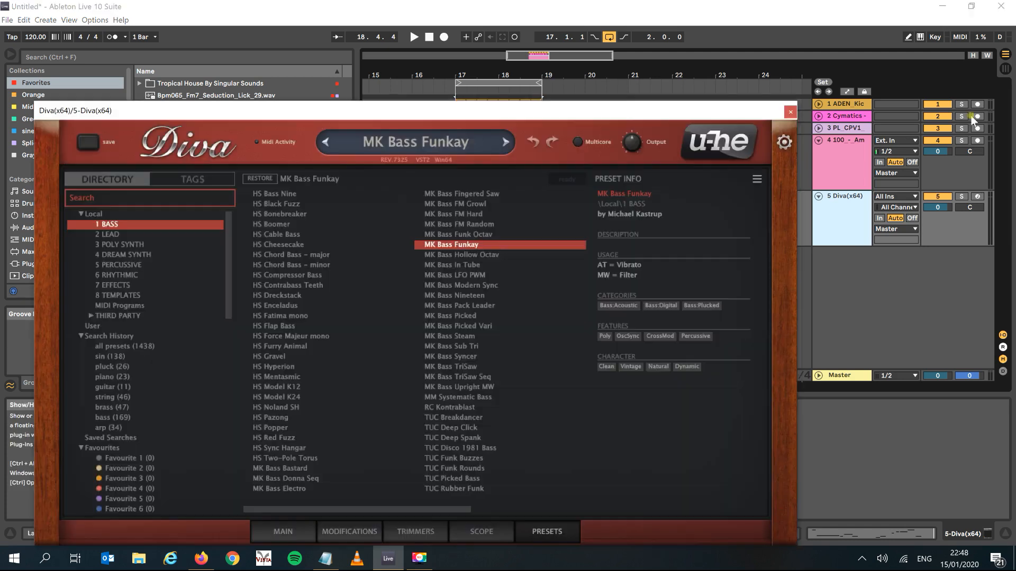
{"action": "left_click", "coordinate": [944, 140]}
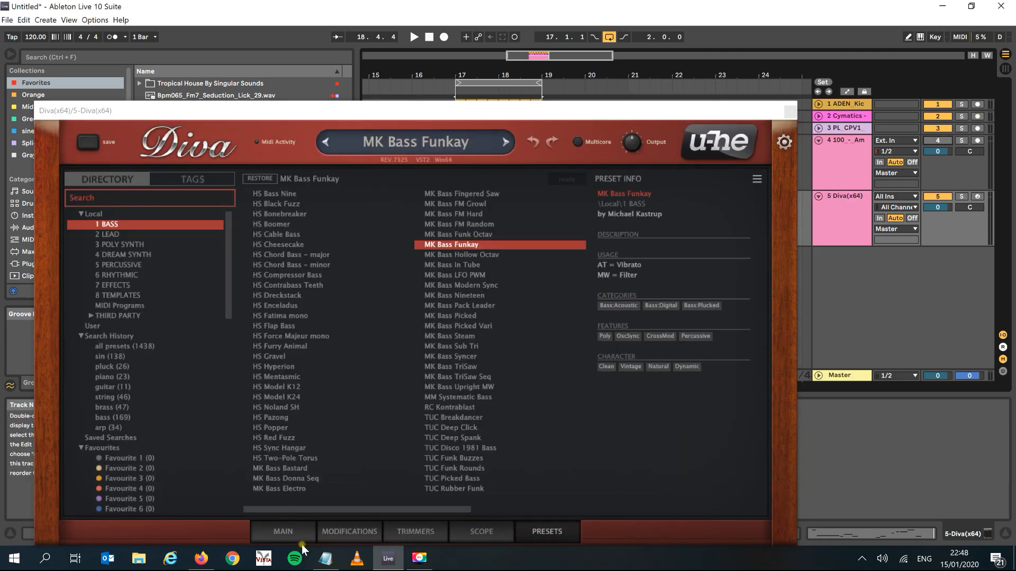
Step: Raise Diva's filter resonance and cutoff and turn up the filter FM (OSC1) while the loop plays
{"action": "left_click", "coordinate": [291, 532]}
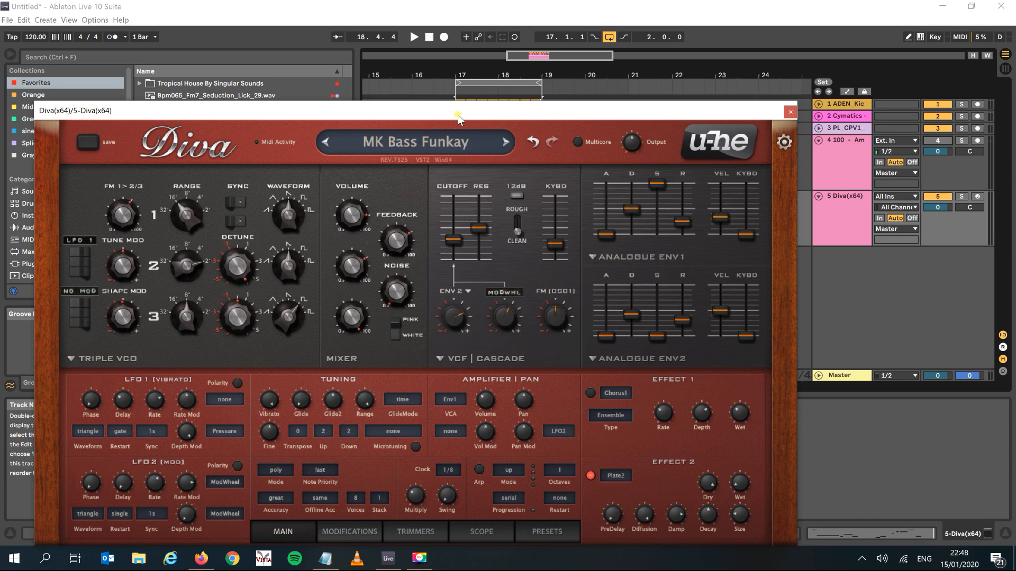
{"action": "key", "text": "space"}
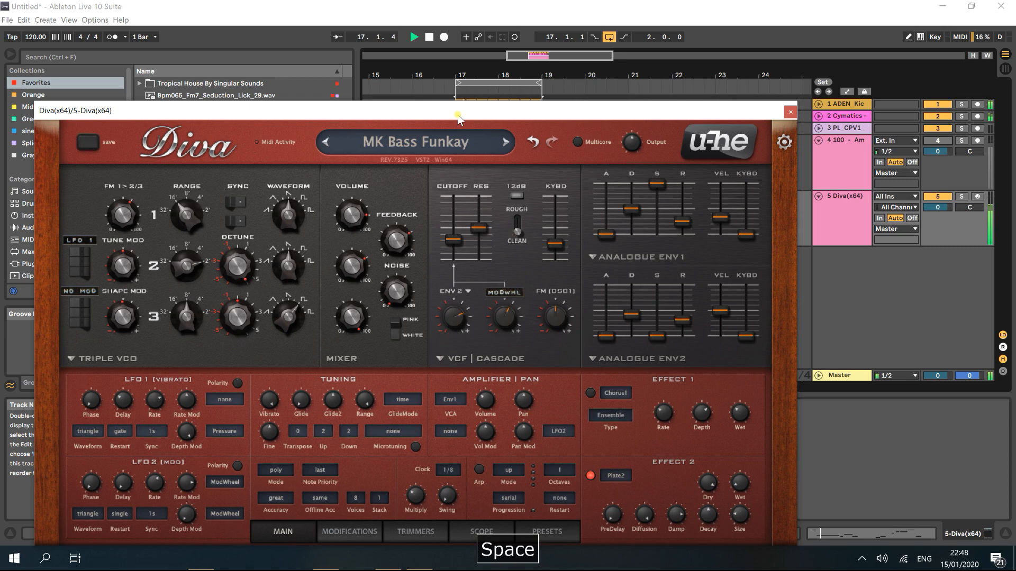
{"action": "mouse_move", "coordinate": [478, 242]}
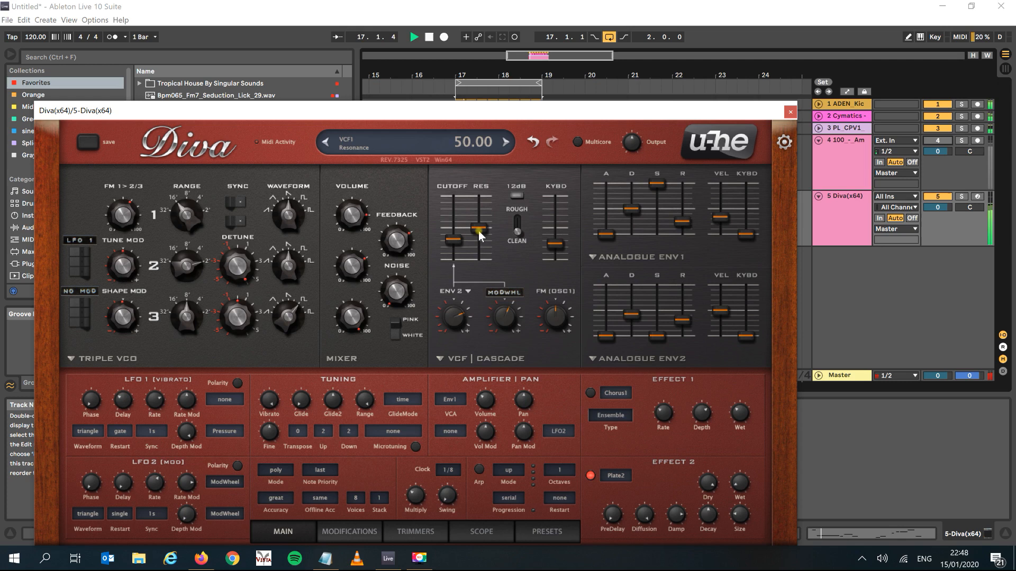
{"action": "left_click_drag", "start_coordinate": [478, 231], "coordinate": [478, 210]}
{"action": "left_click_drag", "start_coordinate": [454, 244], "coordinate": [454, 234]}
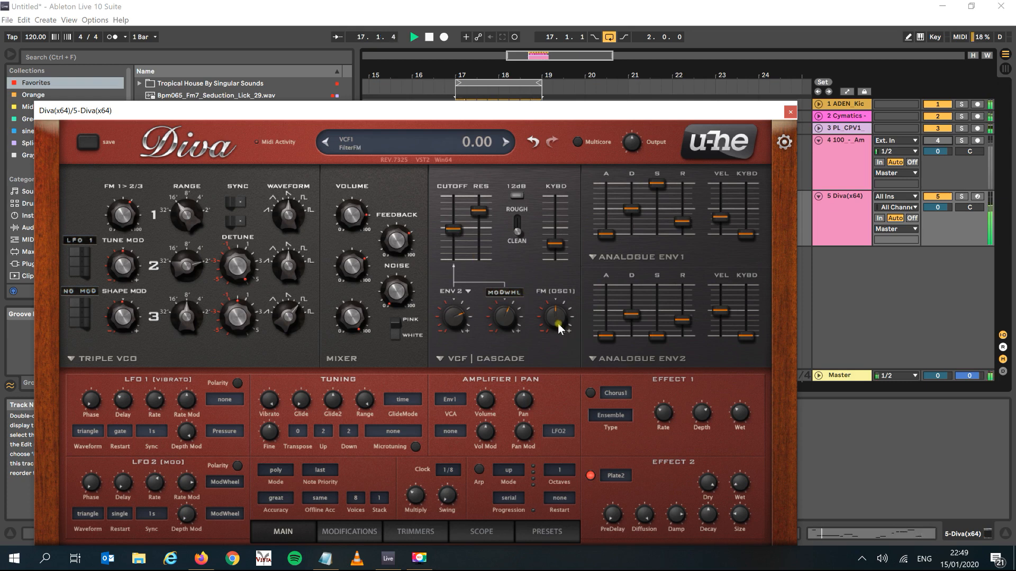
{"action": "left_click_drag", "start_coordinate": [551, 316], "coordinate": [544, 291]}
{"action": "left_click_drag", "start_coordinate": [480, 253], "coordinate": [476, 218]}
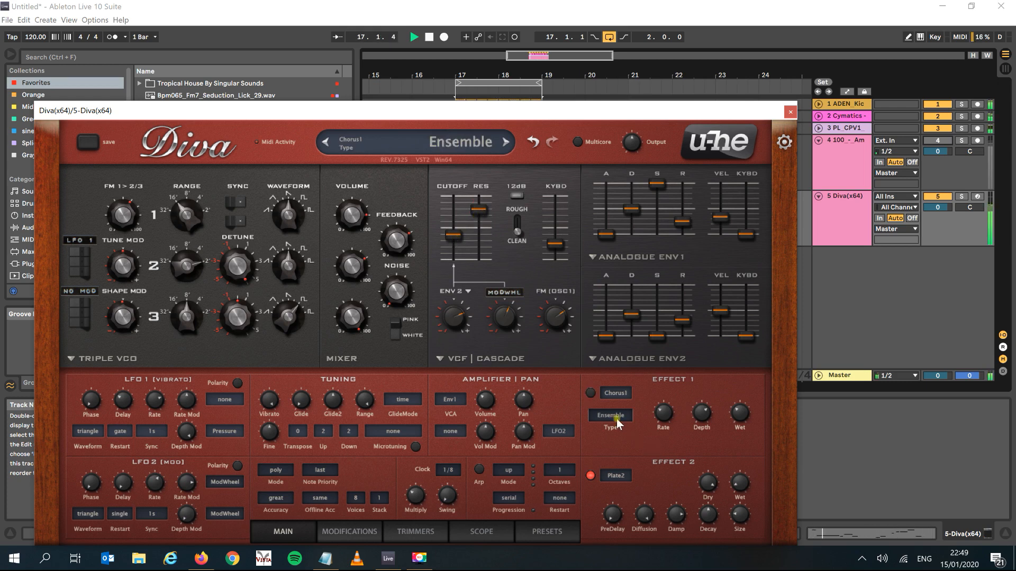
Step: Try Delay1 as Effect 1 with Dry at 100, adjust its side volume and switch Effect 1 off
{"action": "left_click", "coordinate": [590, 393]}
{"action": "left_click", "coordinate": [616, 393]}
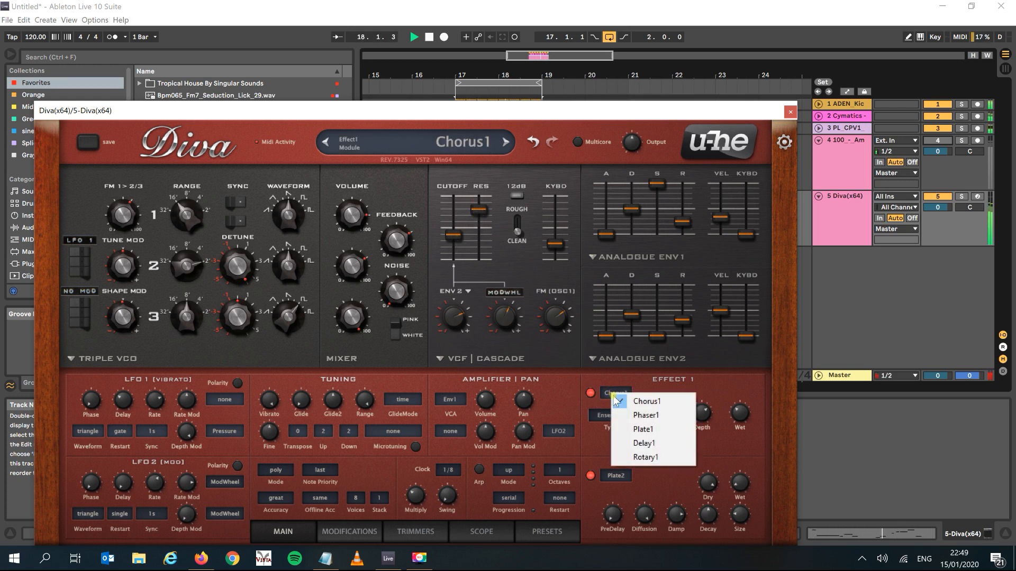
{"action": "left_click", "coordinate": [651, 444]}
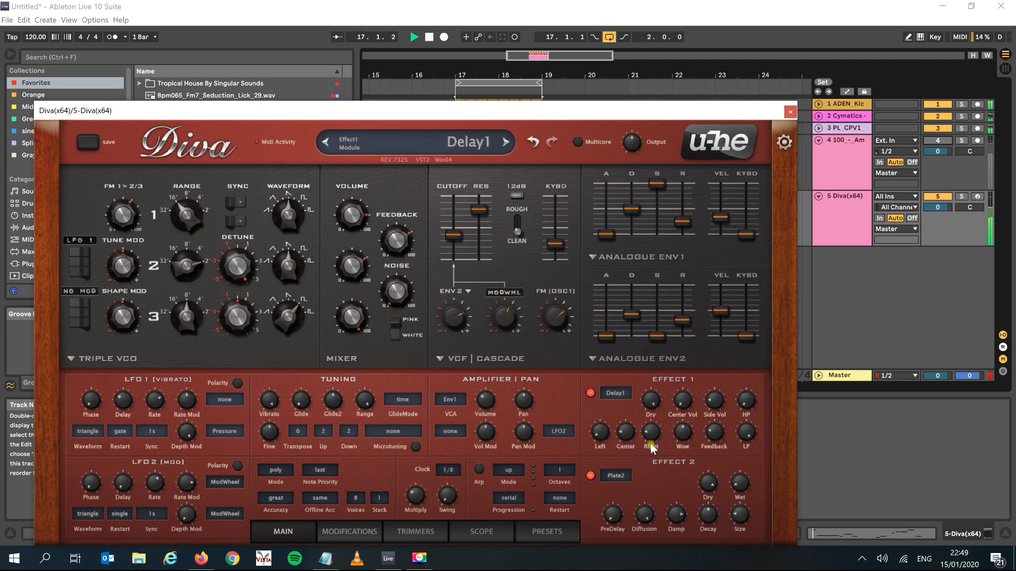
{"action": "left_click_drag", "start_coordinate": [650, 400], "coordinate": [642, 337]}
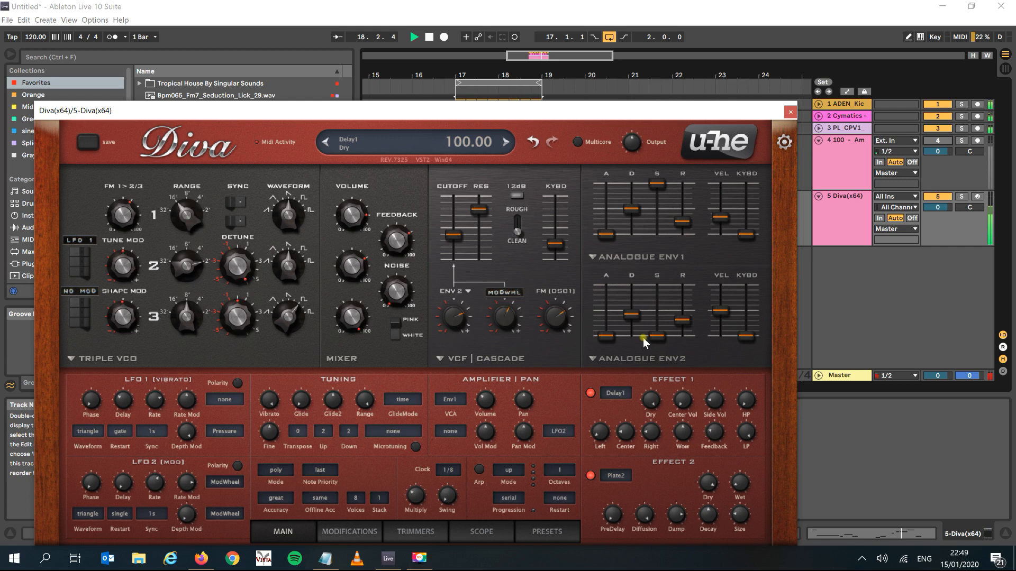
{"action": "left_click_drag", "start_coordinate": [710, 393], "coordinate": [710, 401]}
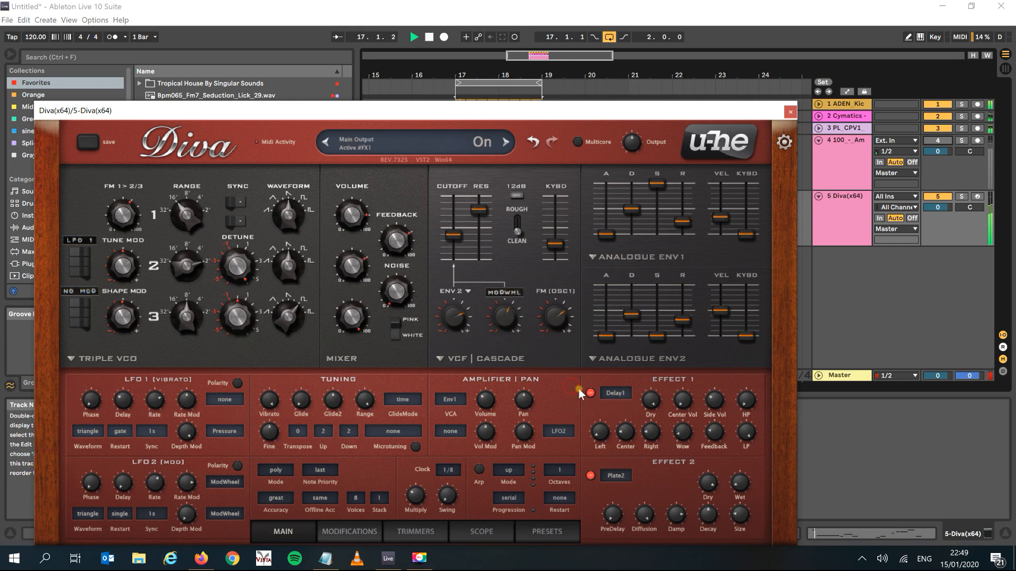
{"action": "left_click", "coordinate": [591, 392]}
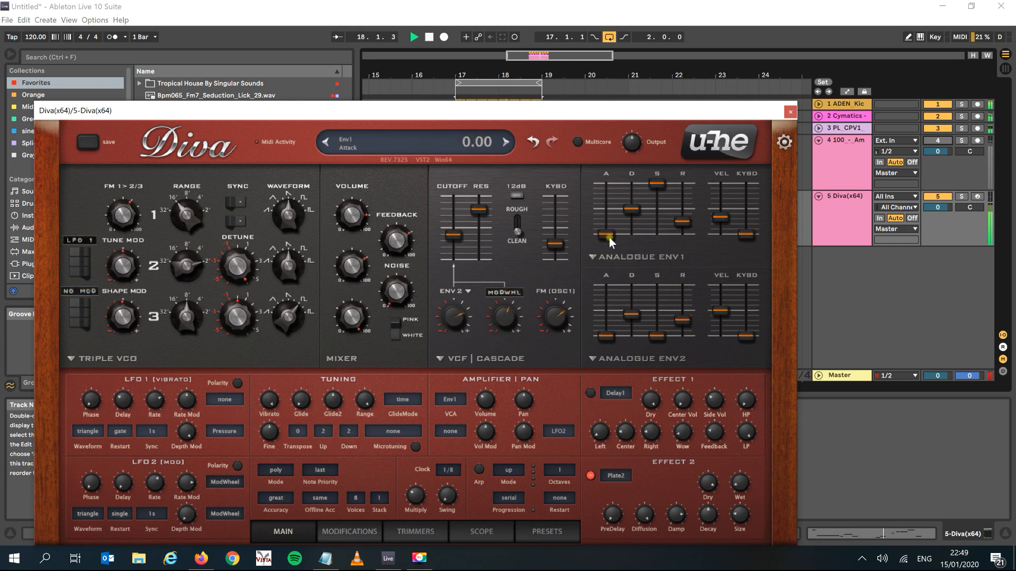
Step: Raise Analogue Env1's attack and lower its sustain and release, and raise Analogue Env2's sustain and attack in Diva
{"action": "mouse_move", "coordinate": [608, 241]}
{"action": "left_mouse_down"}
{"action": "mouse_move", "coordinate": [608, 216]}
{"action": "mouse_move", "coordinate": [607, 228]}
{"action": "left_mouse_up"}
{"action": "left_click_drag", "start_coordinate": [654, 185], "coordinate": [675, 250]}
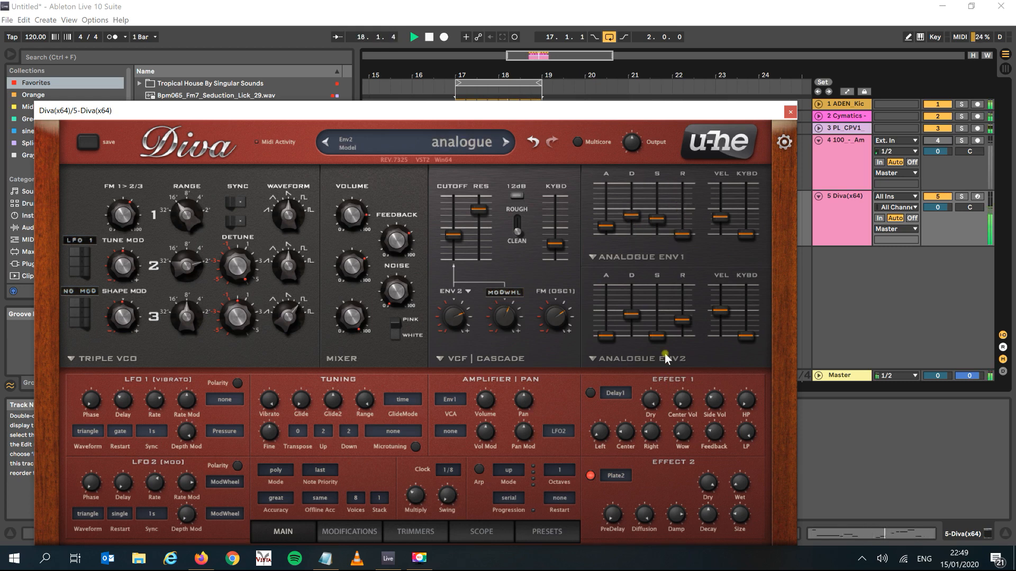
{"action": "left_click_drag", "start_coordinate": [657, 337], "coordinate": [656, 288]}
{"action": "left_click_drag", "start_coordinate": [607, 335], "coordinate": [606, 324]}
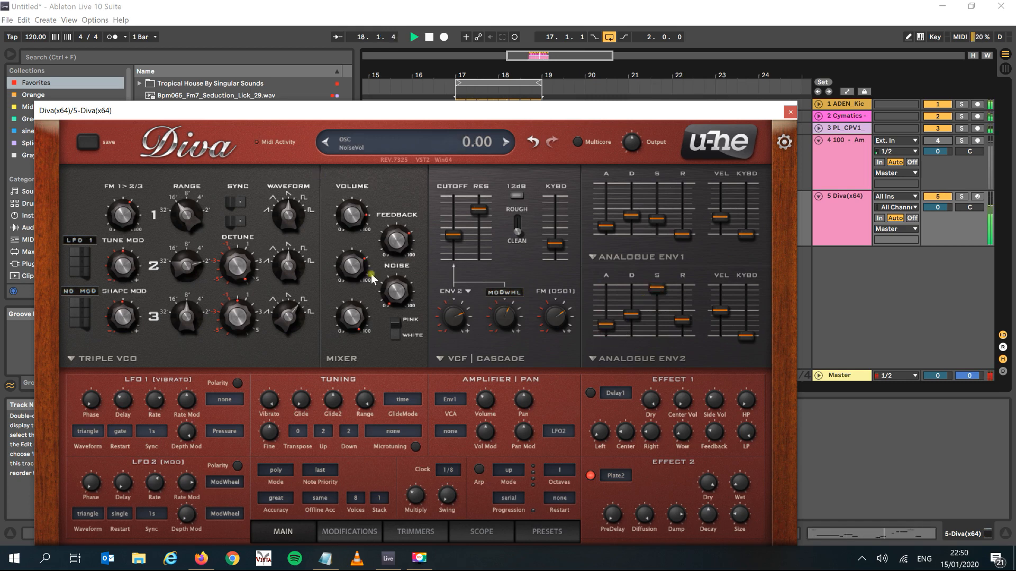
{"action": "left_click_drag", "start_coordinate": [607, 325], "coordinate": [608, 317]}
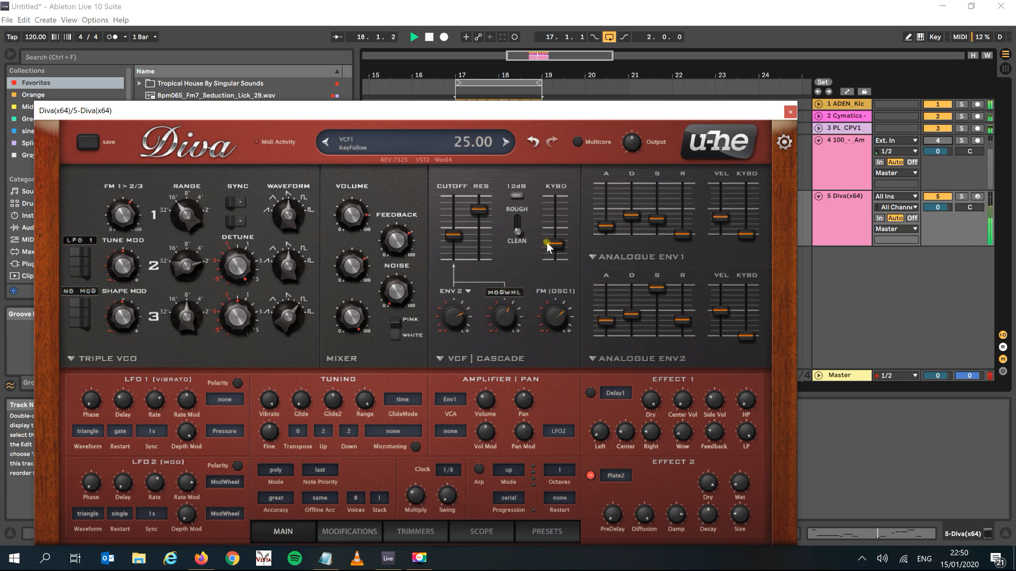
Step: Set Diva's filter cutoff to 88, stop playback and close the synth
{"action": "left_click_drag", "start_coordinate": [453, 231], "coordinate": [455, 223]}
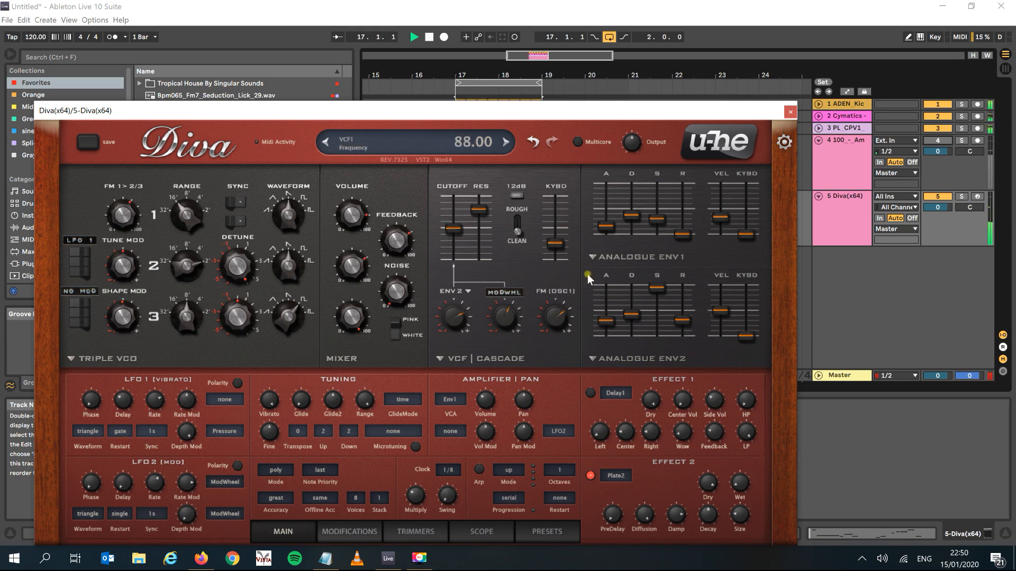
{"action": "key", "text": "space"}
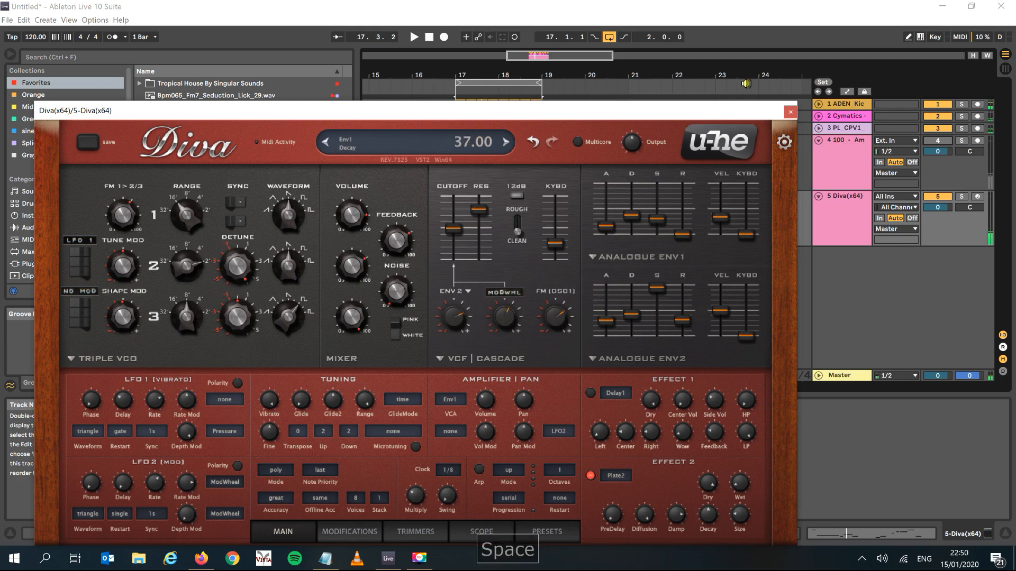
{"action": "left_click", "coordinate": [790, 112]}
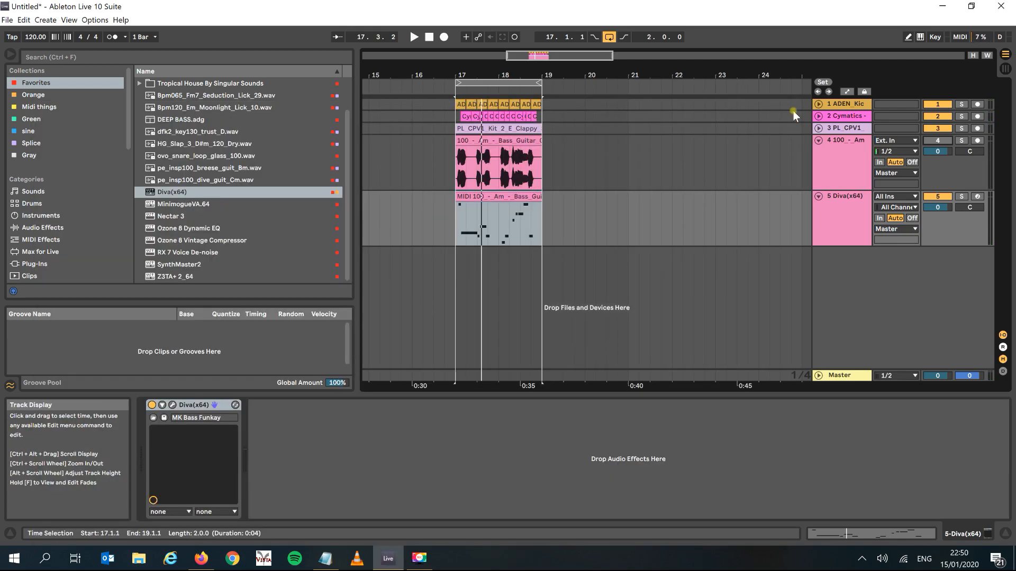
Step: Delete the bass guitar audio track 4 and the Diva MIDI track
{"action": "left_click", "coordinate": [848, 170]}
{"action": "key", "text": "Delete"}
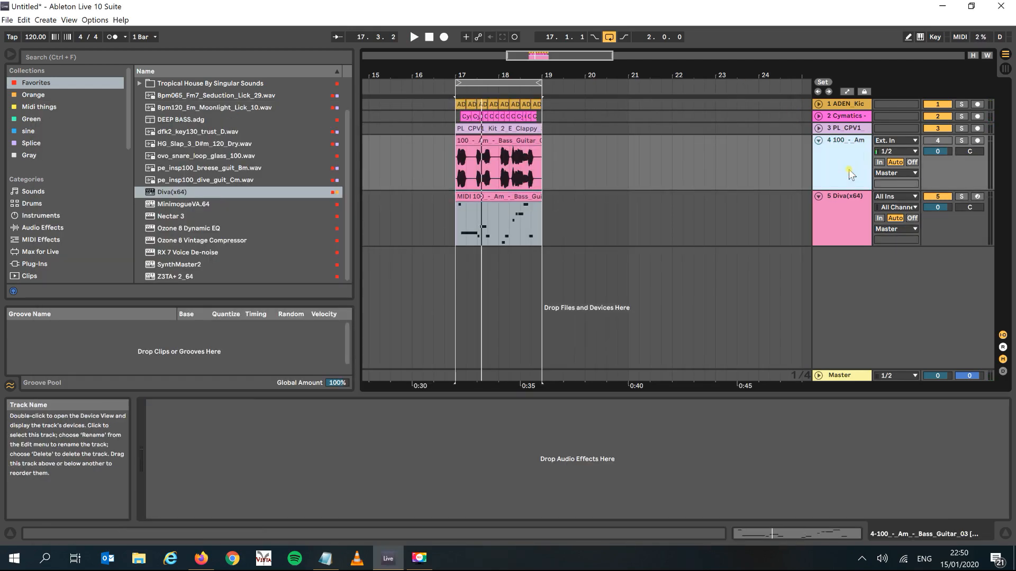
{"action": "key", "text": "Delete"}
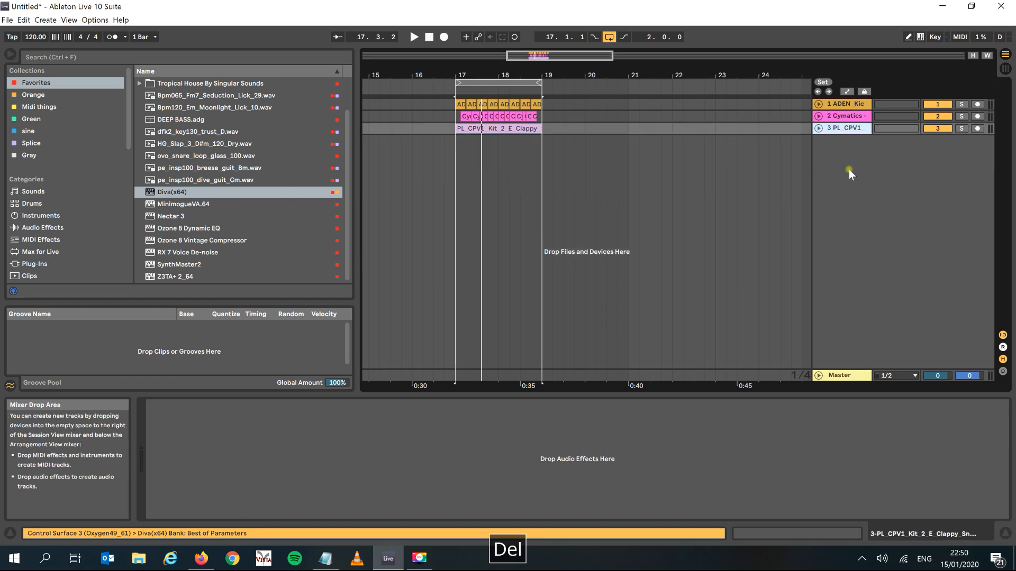
Step: Play the loop from bar 17 with only the three drum tracks, and stop it
{"action": "left_click", "coordinate": [505, 84]}
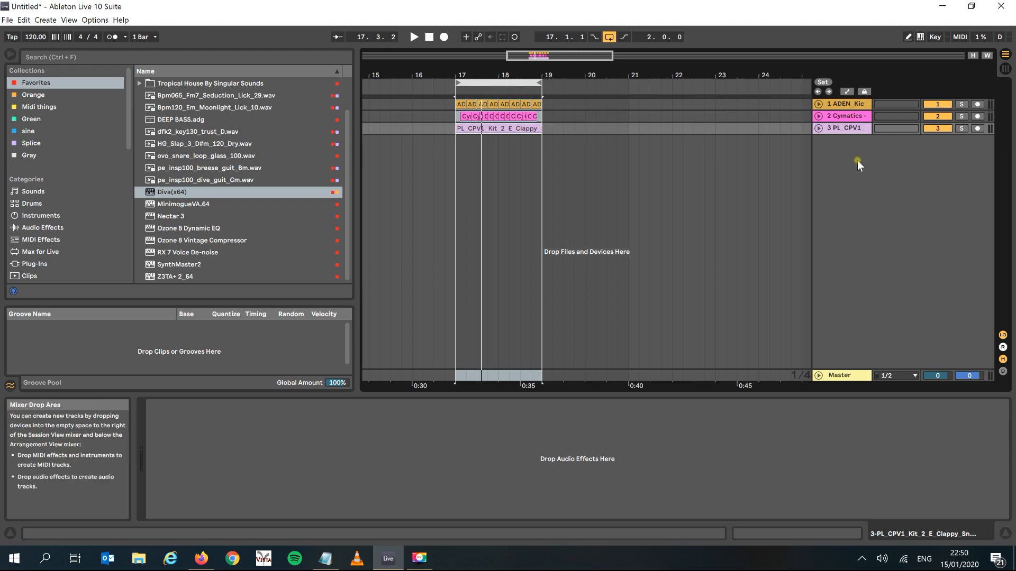
{"action": "key", "text": "space"}
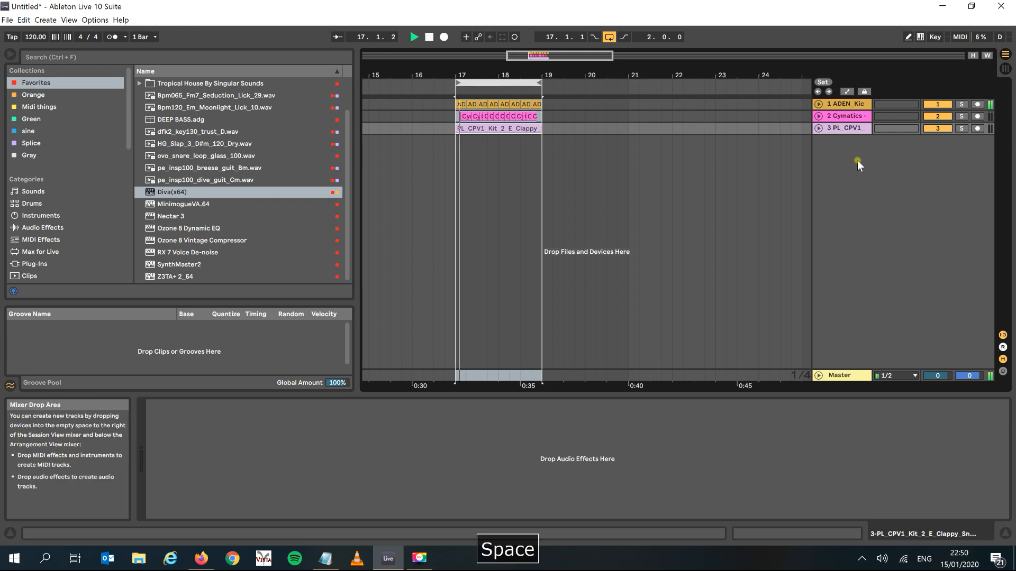
{"action": "key", "text": "space"}
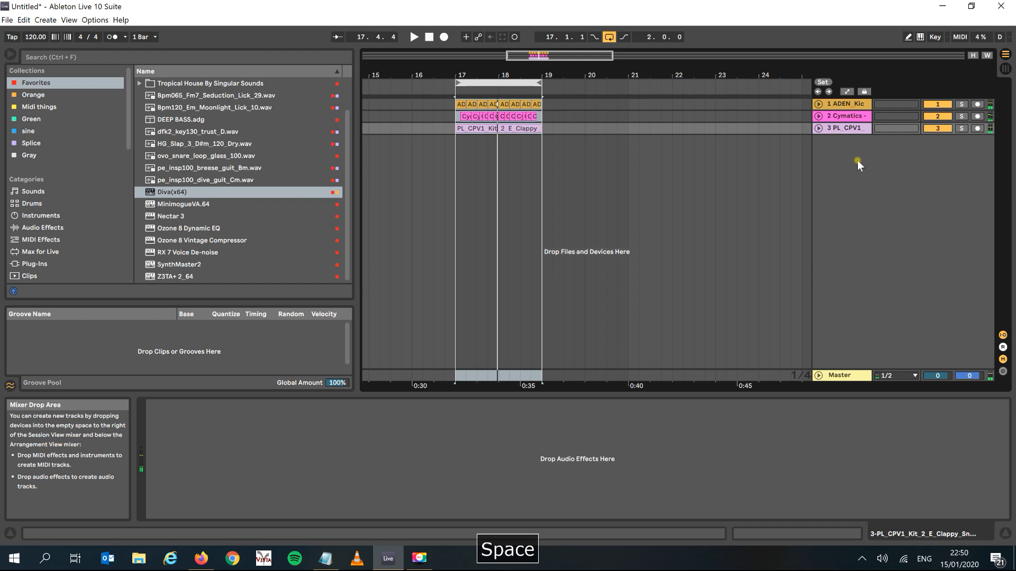
Step: Add a new MIDI track, search the plug-ins for "hive" and load Hive(x64) onto the track
{"action": "right_click", "coordinate": [857, 160]}
{"action": "left_click", "coordinate": [872, 176]}
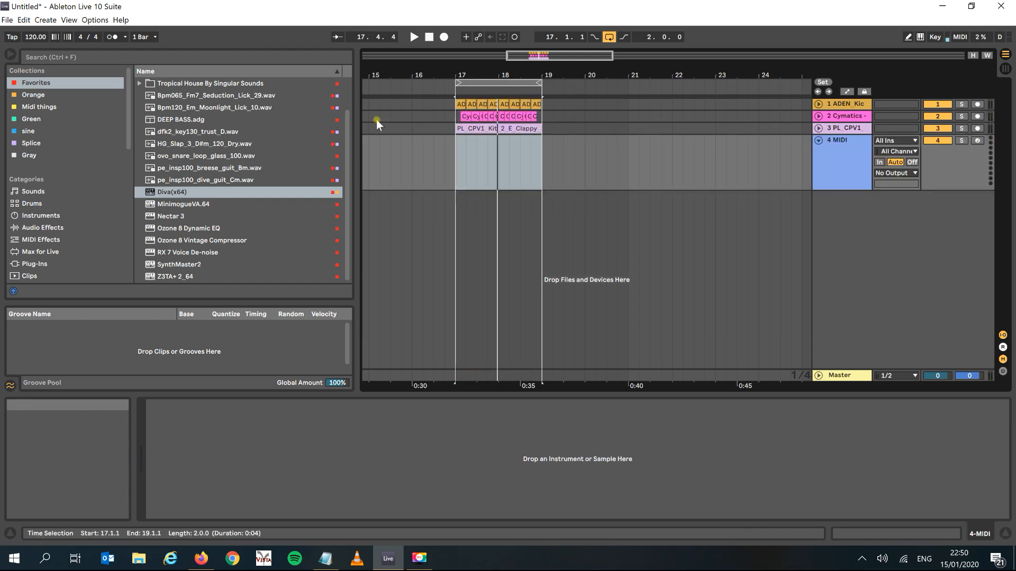
{"action": "left_click", "coordinate": [109, 56]}
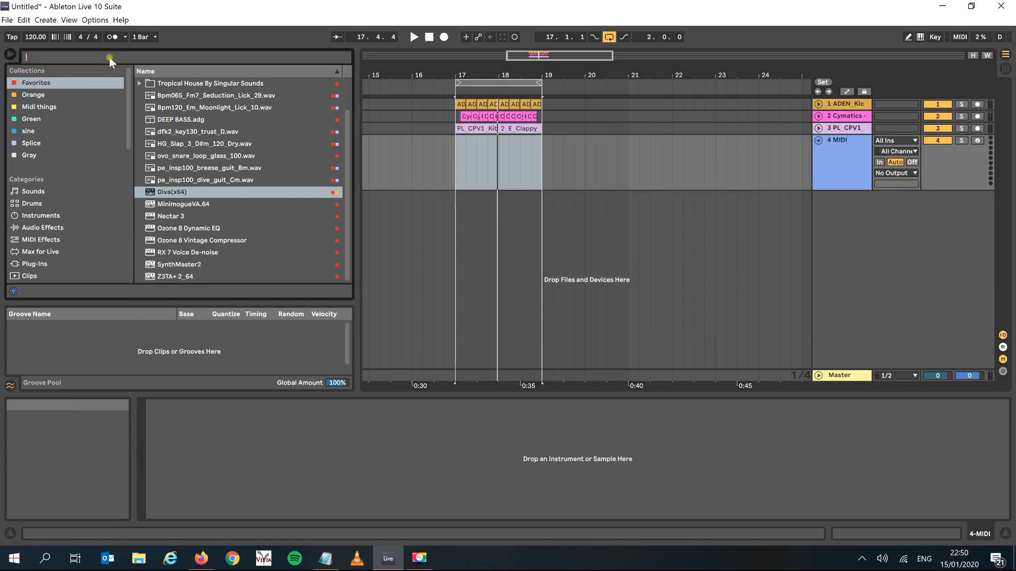
{"action": "type", "text": "hive"}
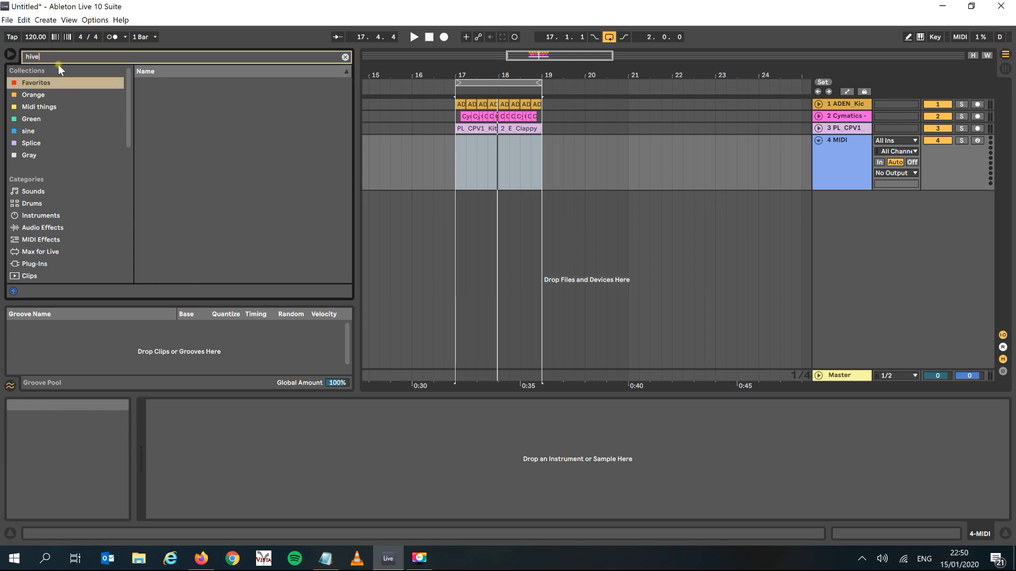
{"action": "left_click_drag", "start_coordinate": [127, 96], "coordinate": [128, 135]}
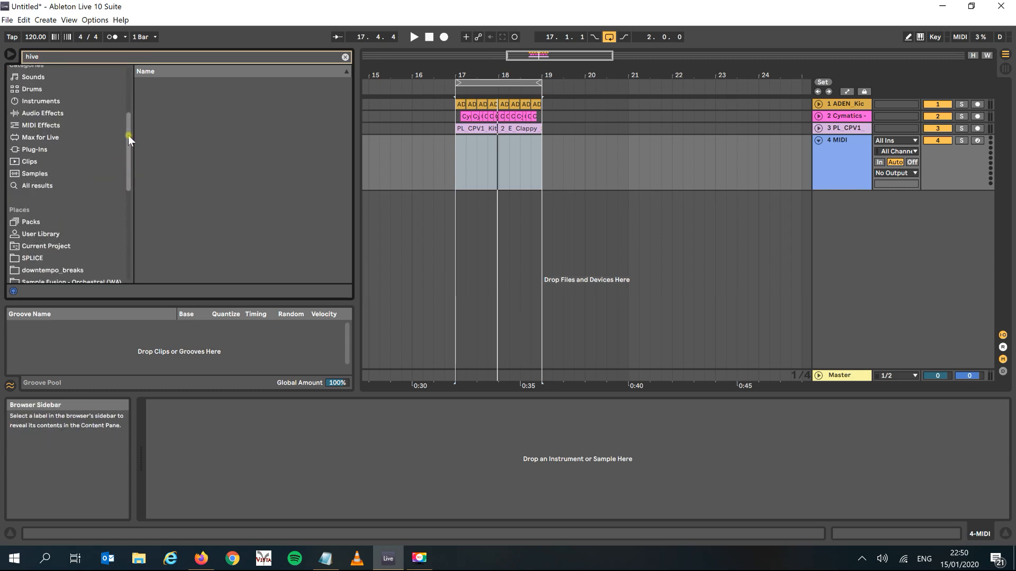
{"action": "left_click", "coordinate": [45, 150]}
{"action": "left_click", "coordinate": [164, 95]}
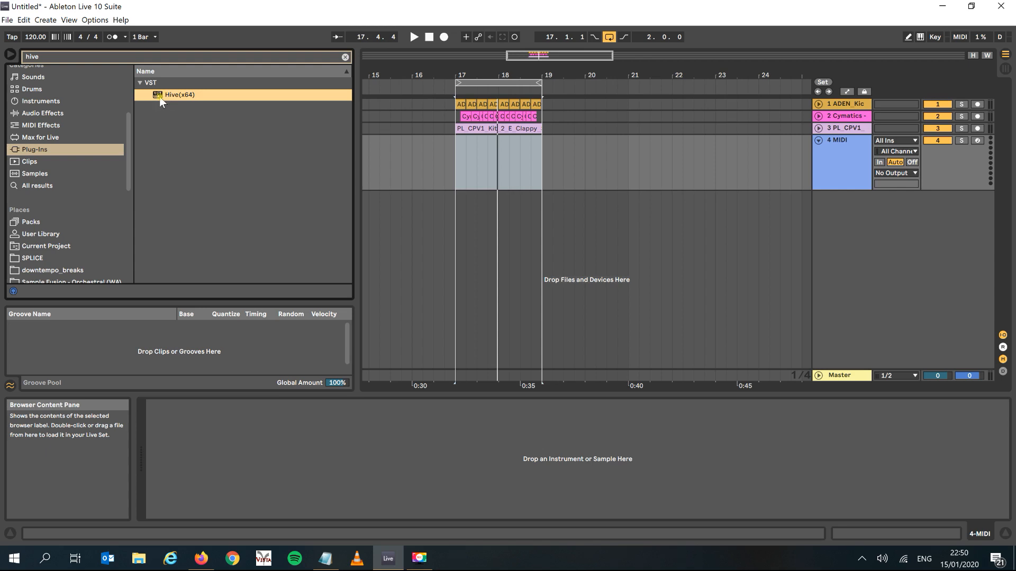
{"action": "left_click_drag", "start_coordinate": [160, 96], "coordinate": [483, 163]}
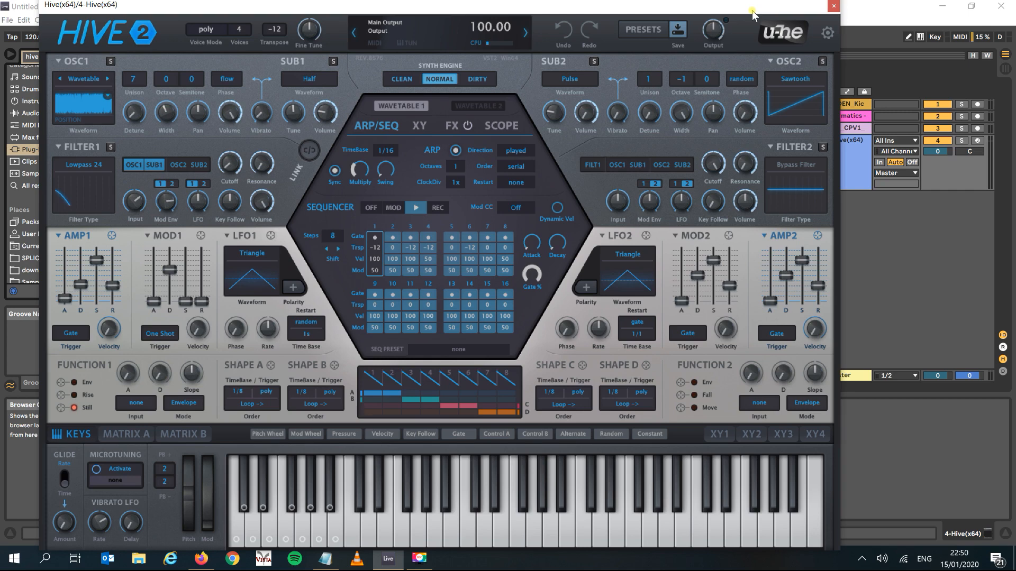
Step: Open Hive's preset library and load EH Kill Da Woofer from the 01 Basses folder
{"action": "left_click_drag", "start_coordinate": [753, 12], "coordinate": [719, 235]}
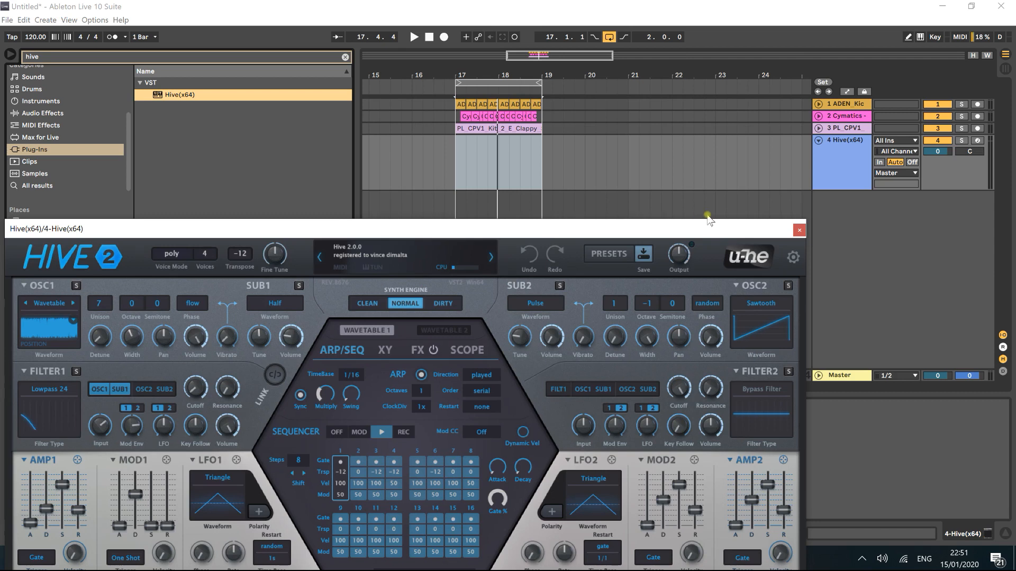
{"action": "left_click", "coordinate": [609, 254]}
{"action": "left_click_drag", "start_coordinate": [579, 233], "coordinate": [693, 56]}
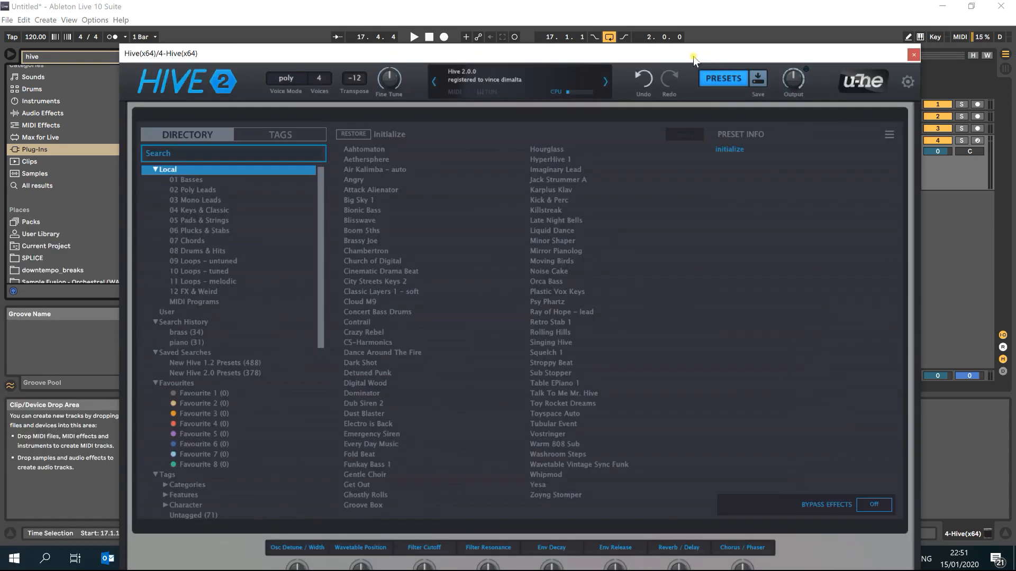
{"action": "left_click", "coordinate": [208, 180]}
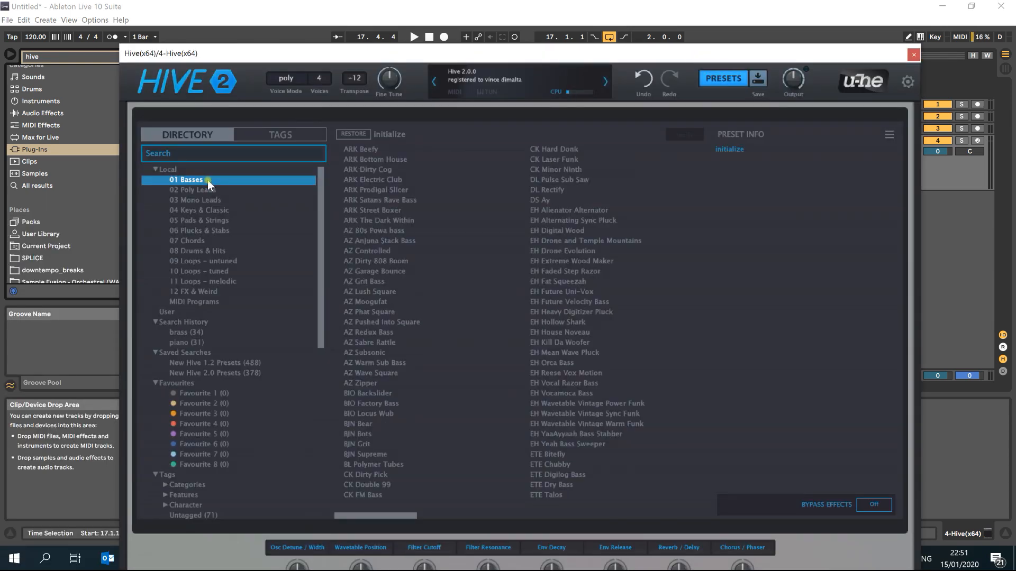
{"action": "left_click", "coordinate": [559, 427]}
{"action": "left_click", "coordinate": [545, 343]}
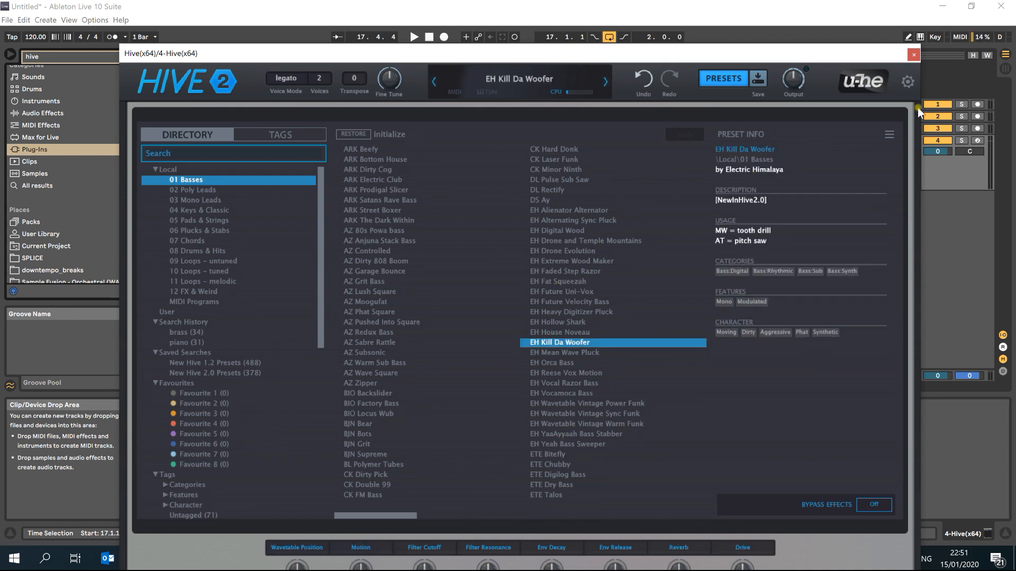
Step: Arm the Hive track for recording, close the Hive window and select the track
{"action": "left_click", "coordinate": [977, 141]}
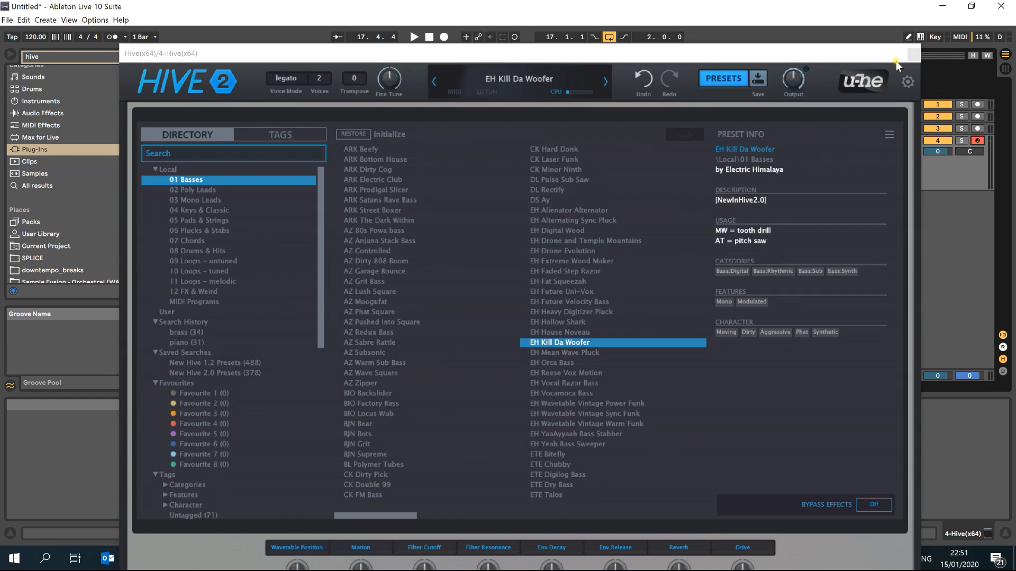
{"action": "left_click", "coordinate": [911, 54]}
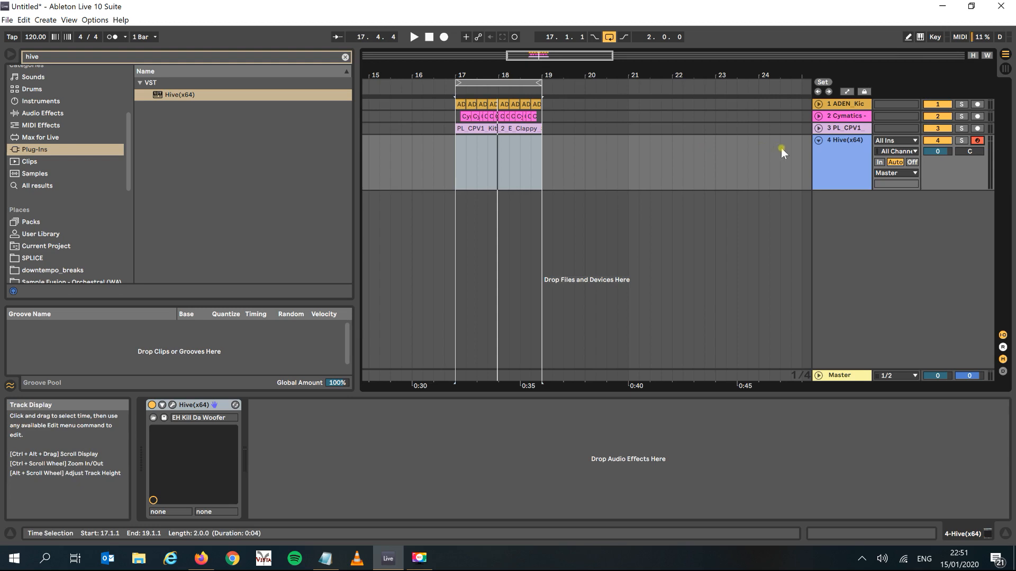
{"action": "left_click", "coordinate": [843, 159]}
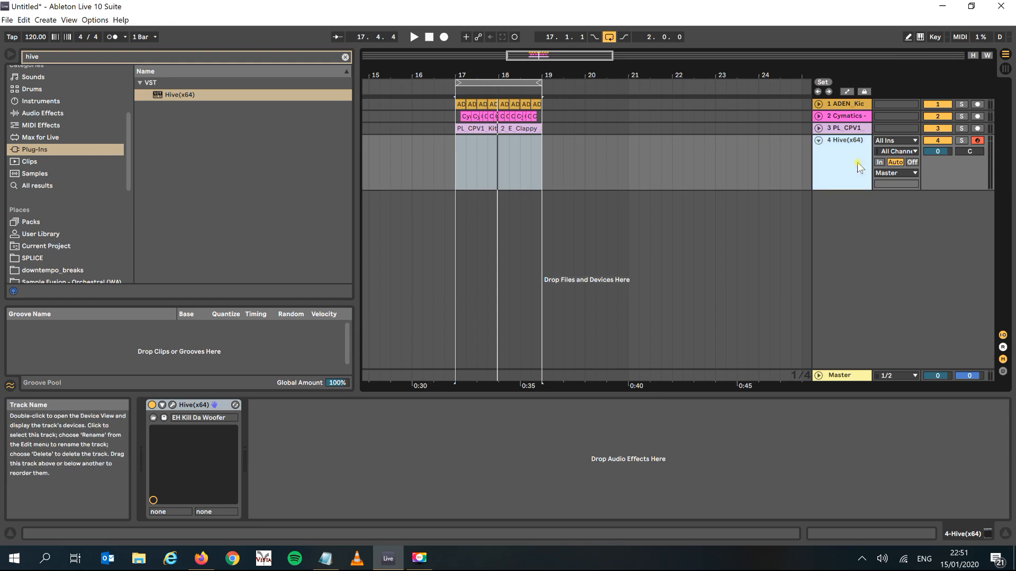
Step: Reopen Hive, try the EH Fat Squeezah preset, return to EH Kill Da Woofer and close the synth
{"action": "left_click", "coordinate": [172, 405]}
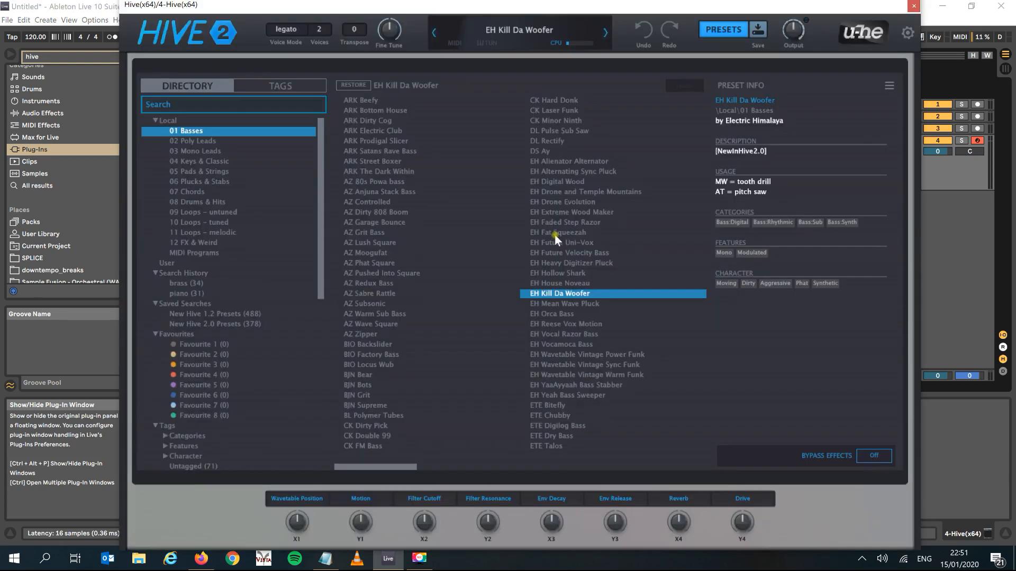
{"action": "left_click", "coordinate": [555, 234]}
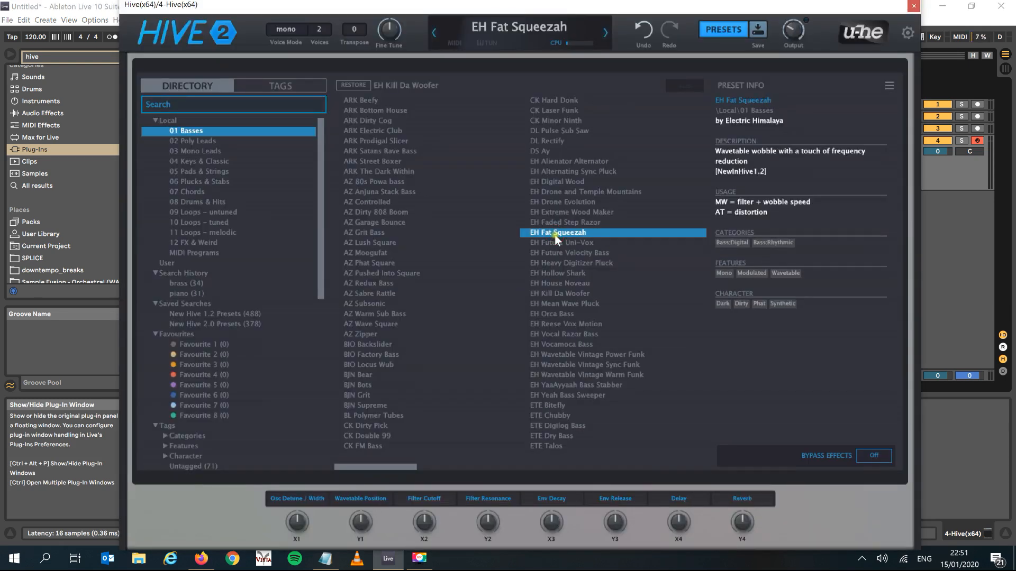
{"action": "left_click", "coordinate": [549, 295]}
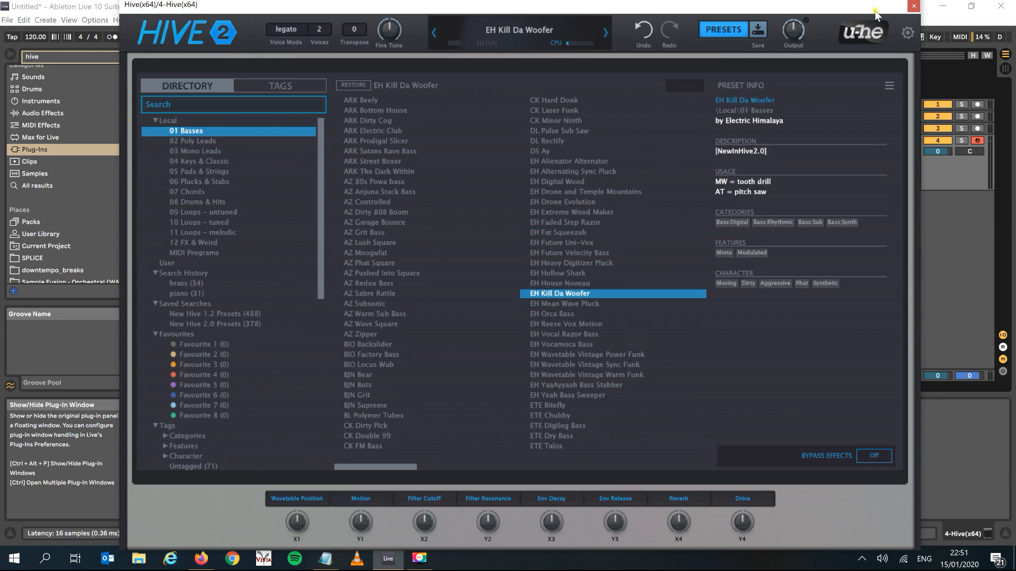
{"action": "left_click", "coordinate": [914, 6]}
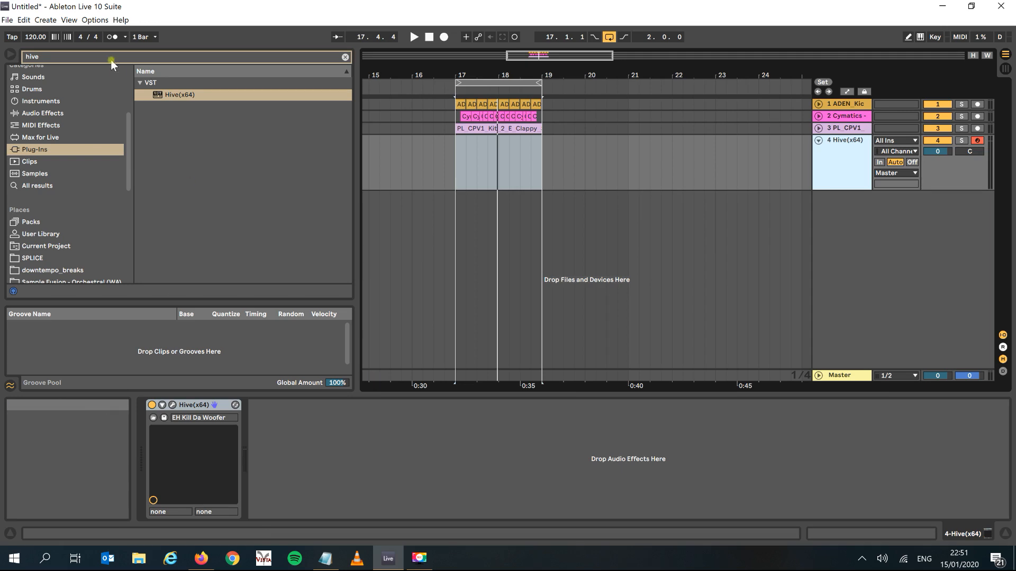
Step: Check the audio and MIDI port preferences during loop playback, and try the Hive track's monitoring on In before returning it to Auto
{"action": "key", "text": "space"}
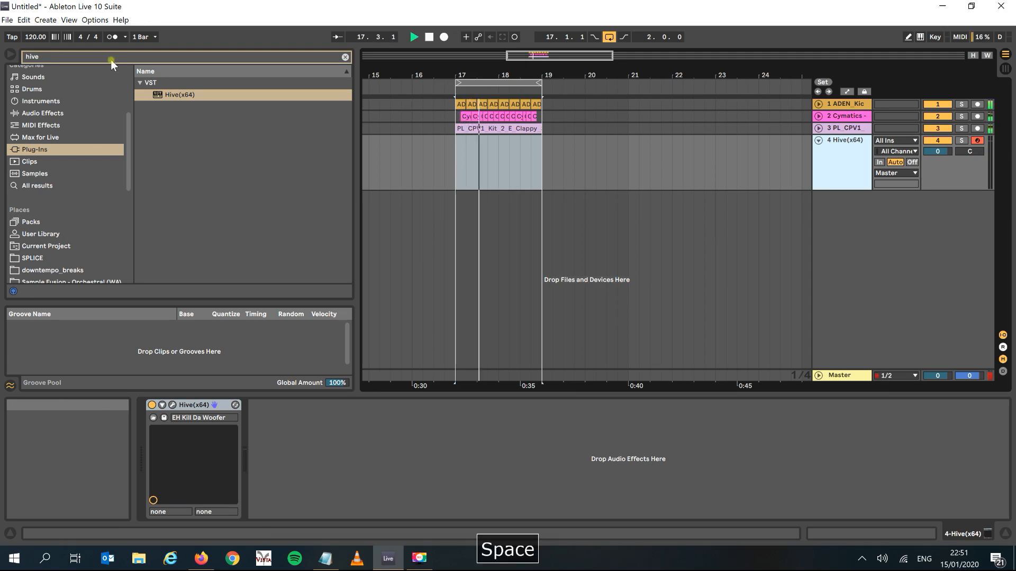
{"action": "left_click", "coordinate": [87, 20]}
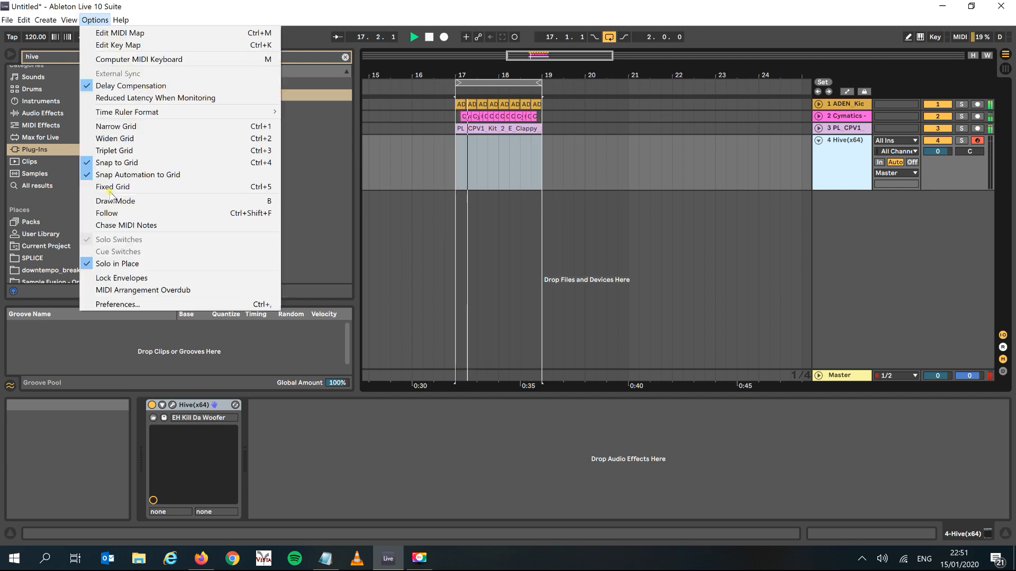
{"action": "left_click", "coordinate": [141, 303]}
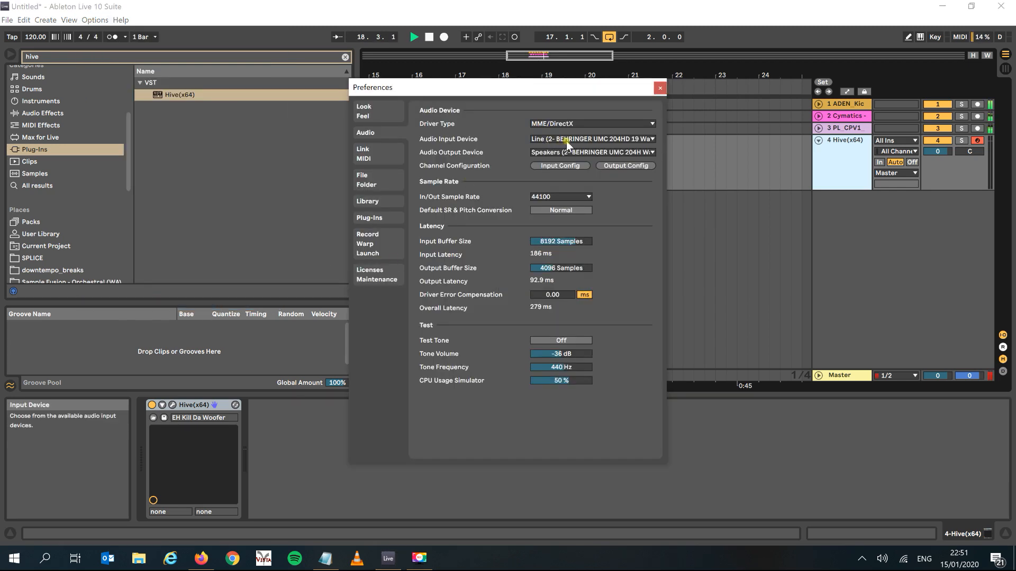
{"action": "left_click", "coordinate": [363, 153]}
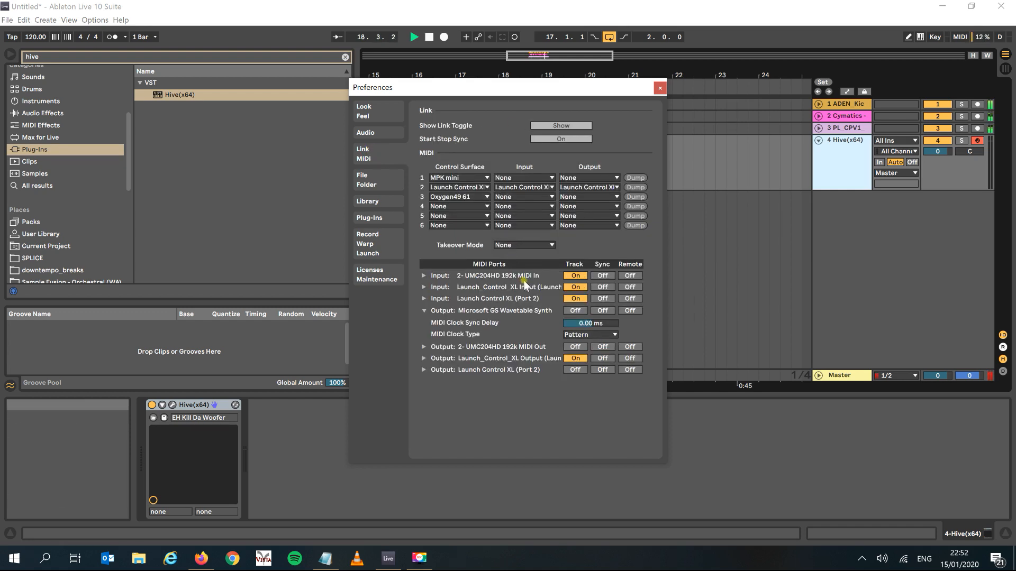
{"action": "left_click", "coordinate": [659, 87]}
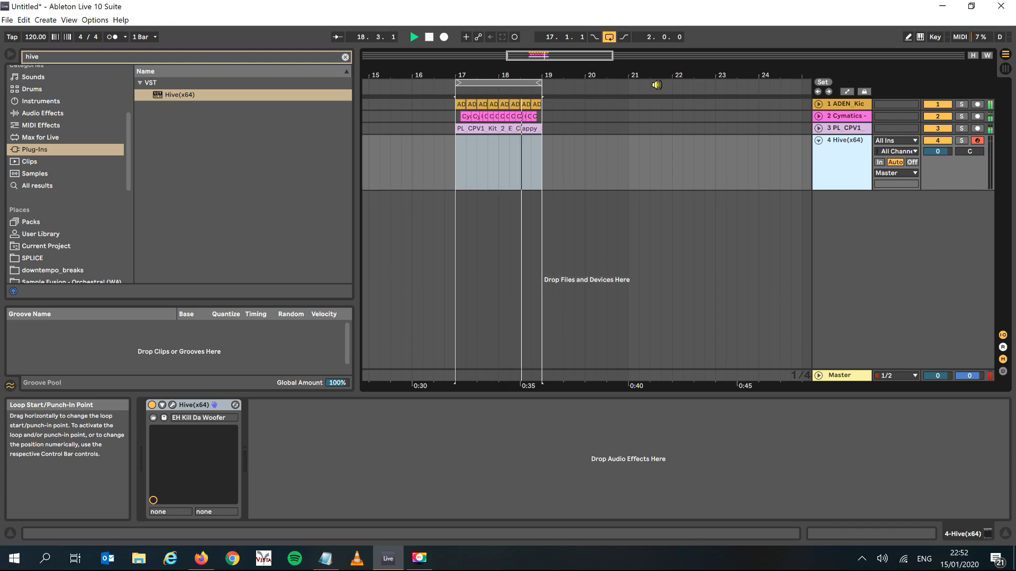
{"action": "left_click", "coordinate": [879, 162]}
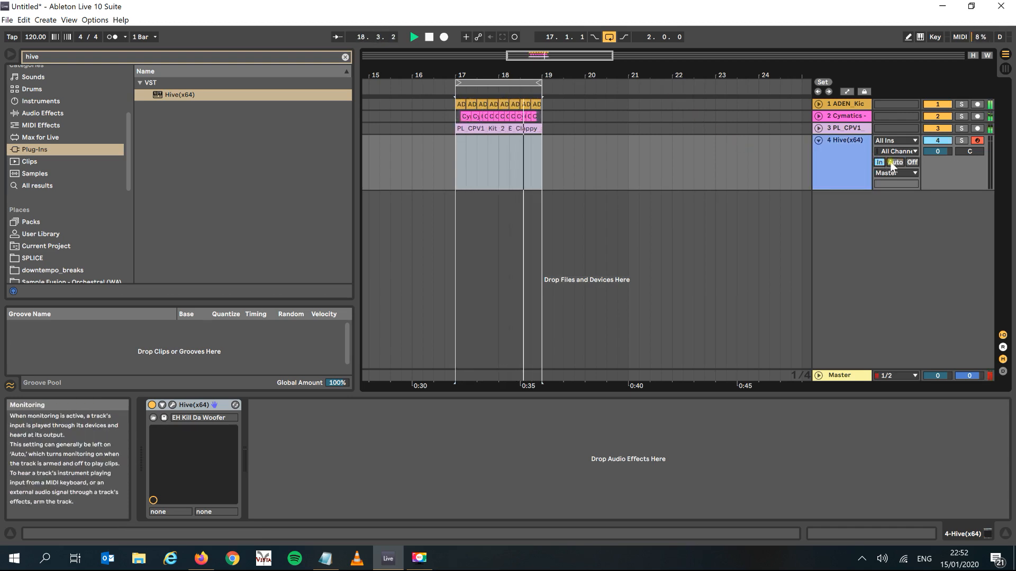
{"action": "key", "text": "space"}
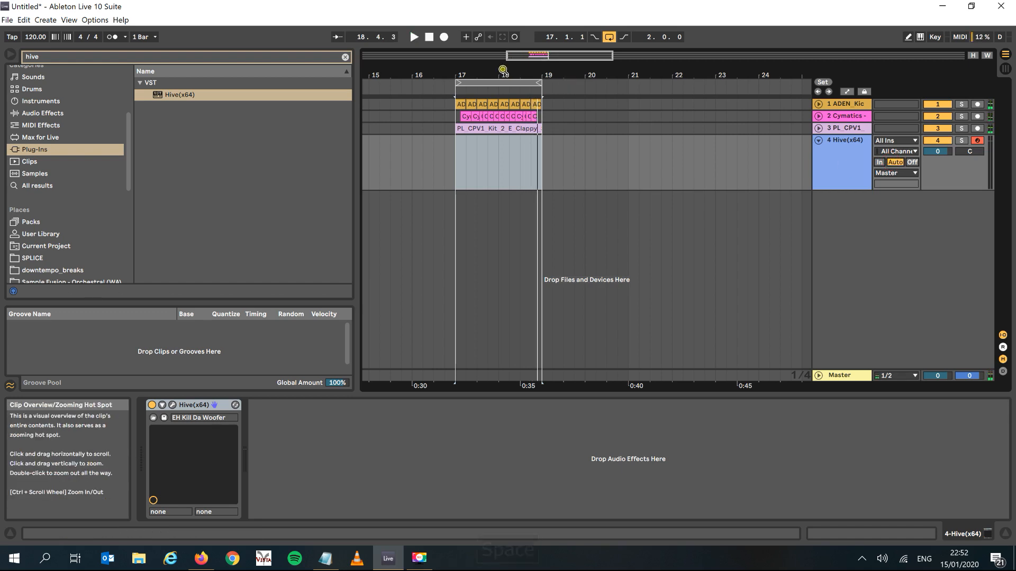
Step: Select the two-bar loop range from 17.1.1 to 19.1.1, enable the computer MIDI keyboard and test a note on Hive
{"action": "left_click", "coordinate": [496, 82]}
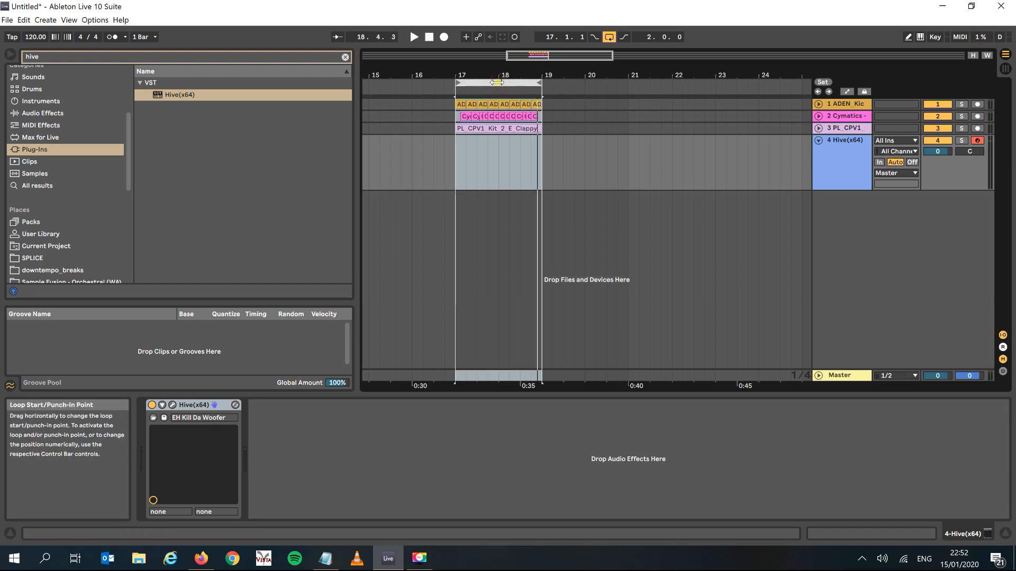
{"action": "left_click", "coordinate": [920, 38]}
{"action": "key", "text": "a"}
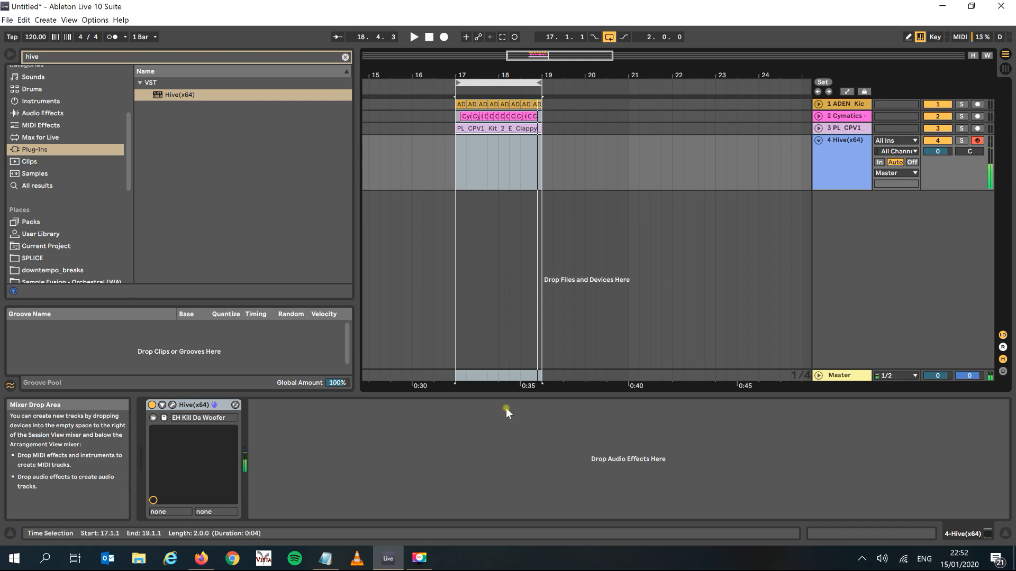
Step: Open Hive, audition EH Drone Evolution and AZ Anjuna Stack Bass, load the AZ Controlled preset and close the synth
{"action": "left_click", "coordinate": [173, 405]}
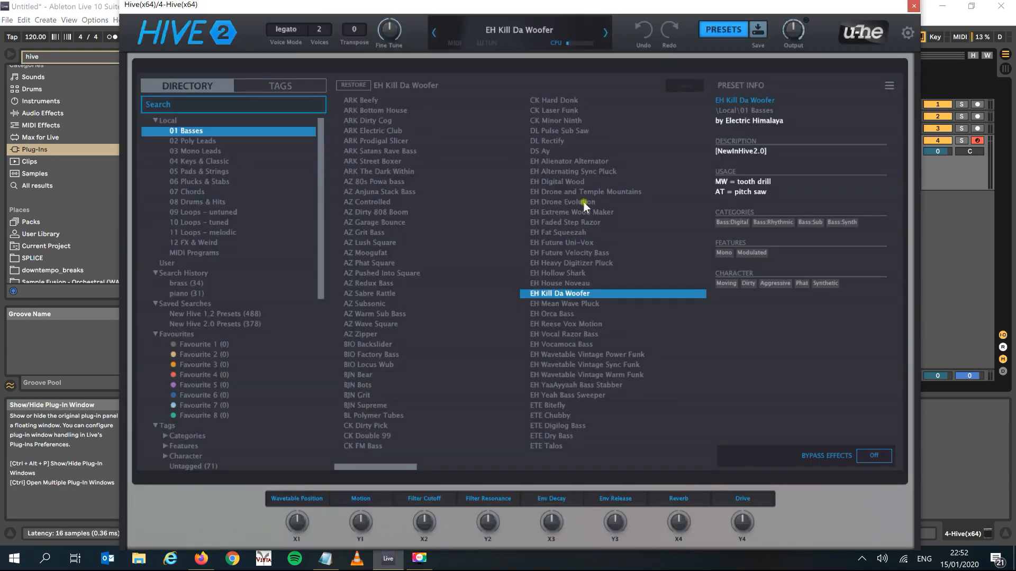
{"action": "left_click", "coordinate": [586, 202]}
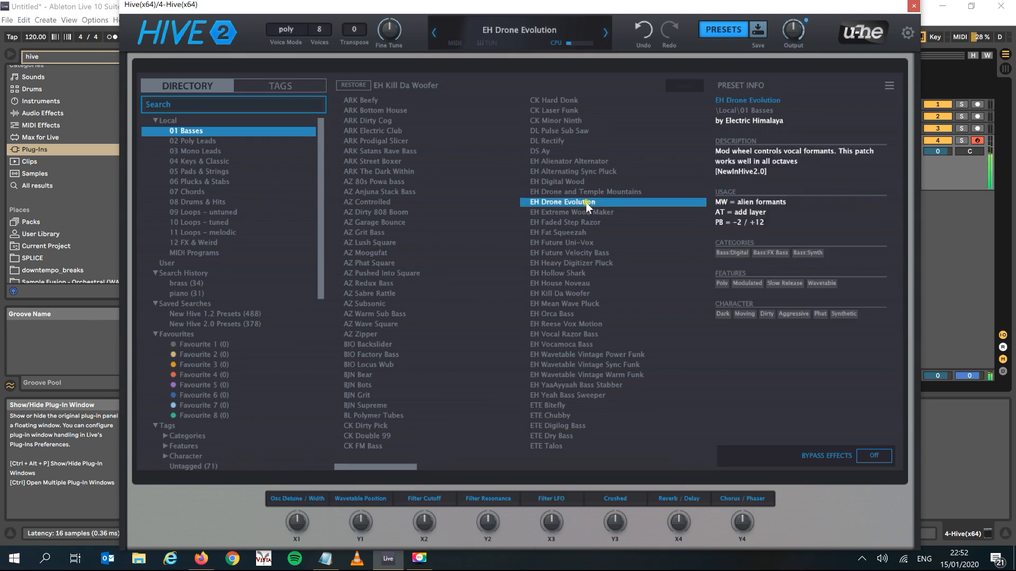
{"action": "key", "text": "Left"}
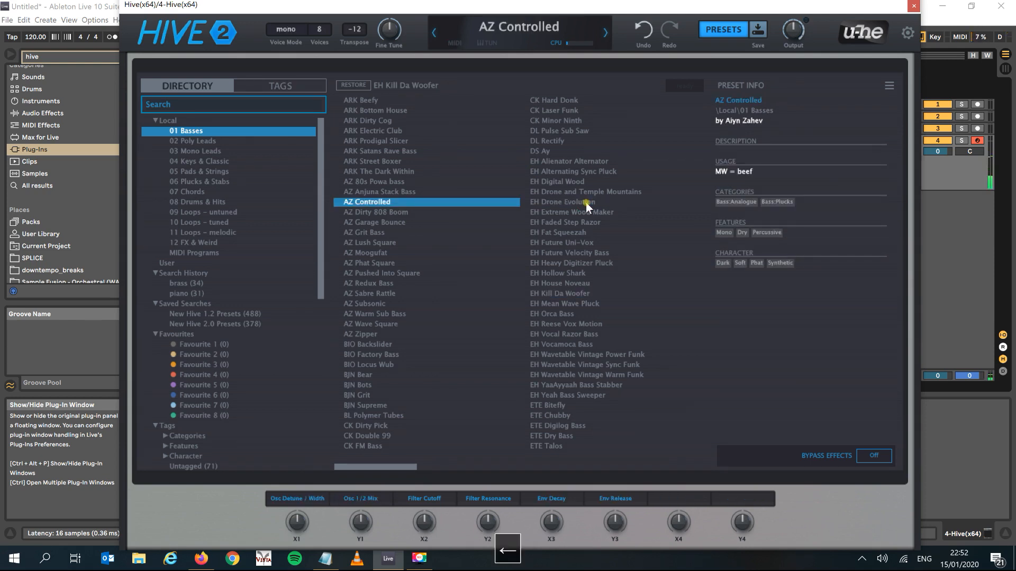
{"action": "key", "text": "Up"}
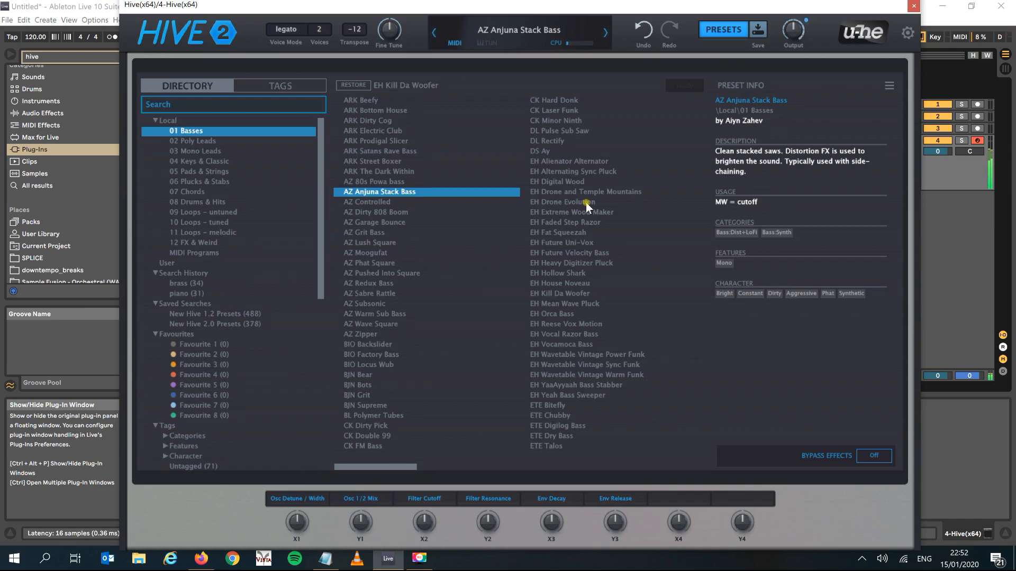
{"action": "key", "text": "Down"}
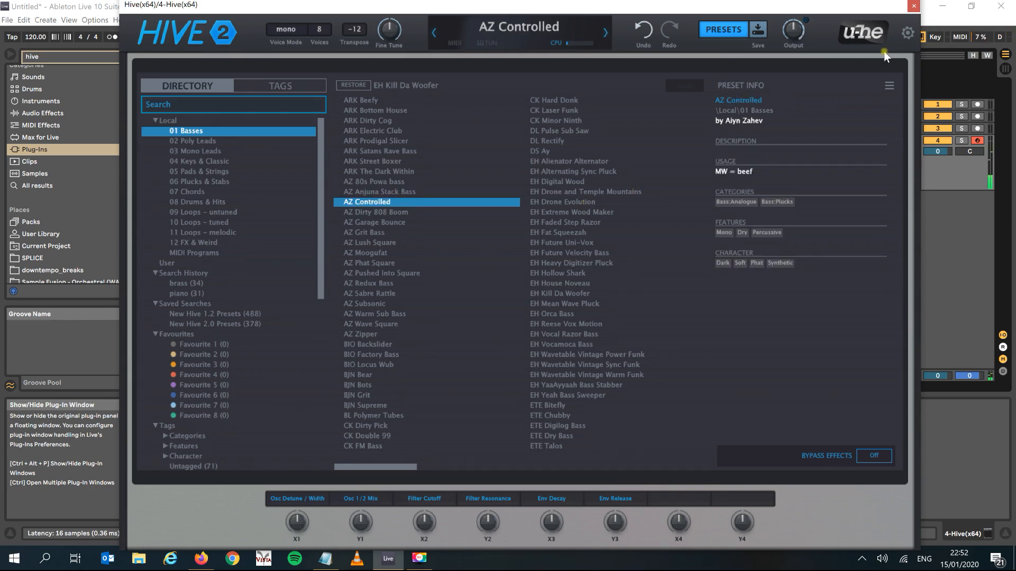
{"action": "left_click", "coordinate": [914, 7]}
Step: Shift the computer keyboard octave down to C2–D3 and rehearse bass notes over the playing loop
{"action": "key", "text": "space"}
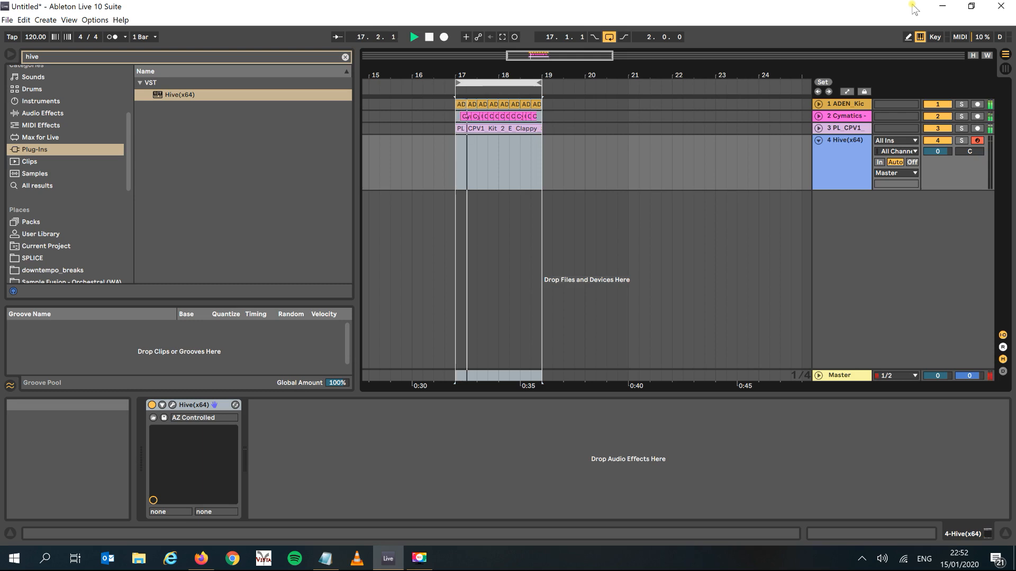
{"action": "key", "text": "z"}
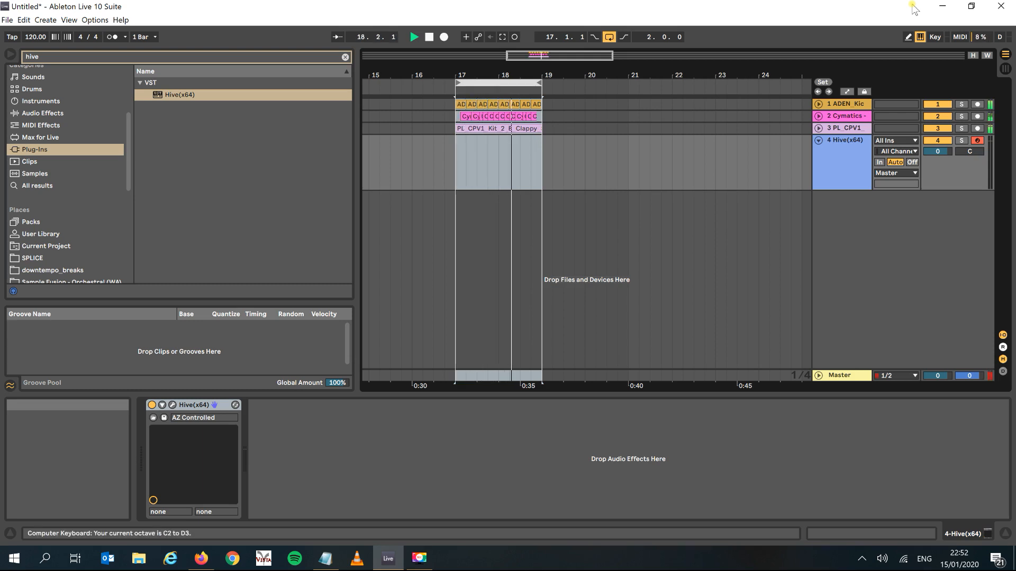
{"action": "key", "text": "a"}
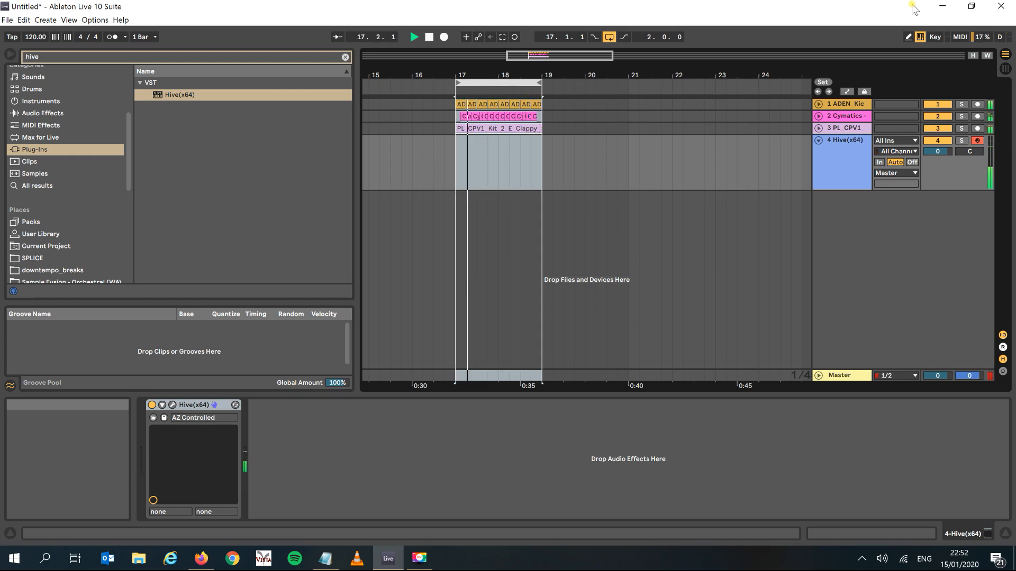
{"action": "key", "text": "space"}
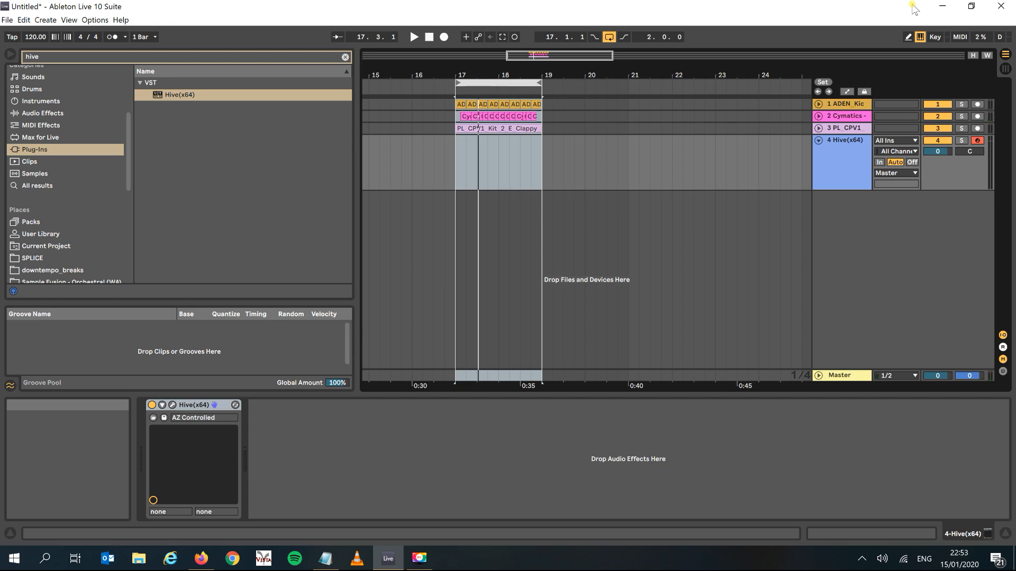
{"action": "key", "text": "a"}
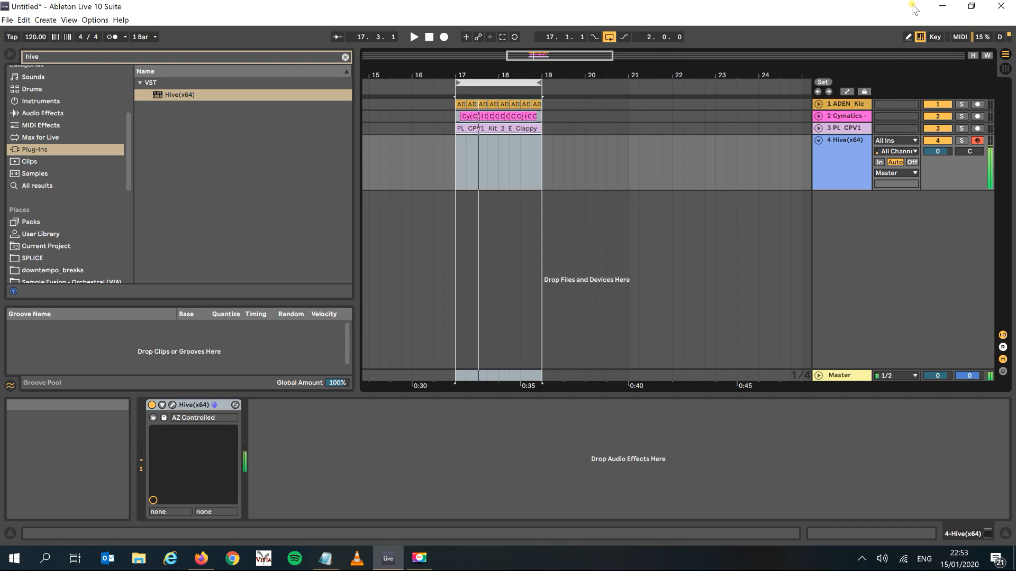
Step: Record a two-bar bassline on the Hive track from bar 17 to 19, and undo the pass that overwrote its first beat
{"action": "left_click", "coordinate": [444, 37]}
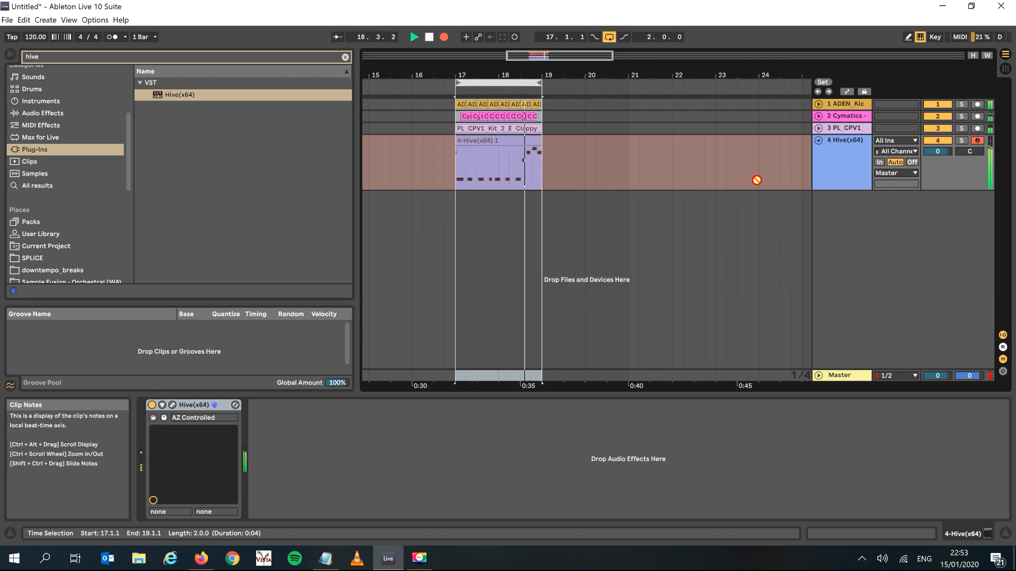
{"action": "key", "text": "space"}
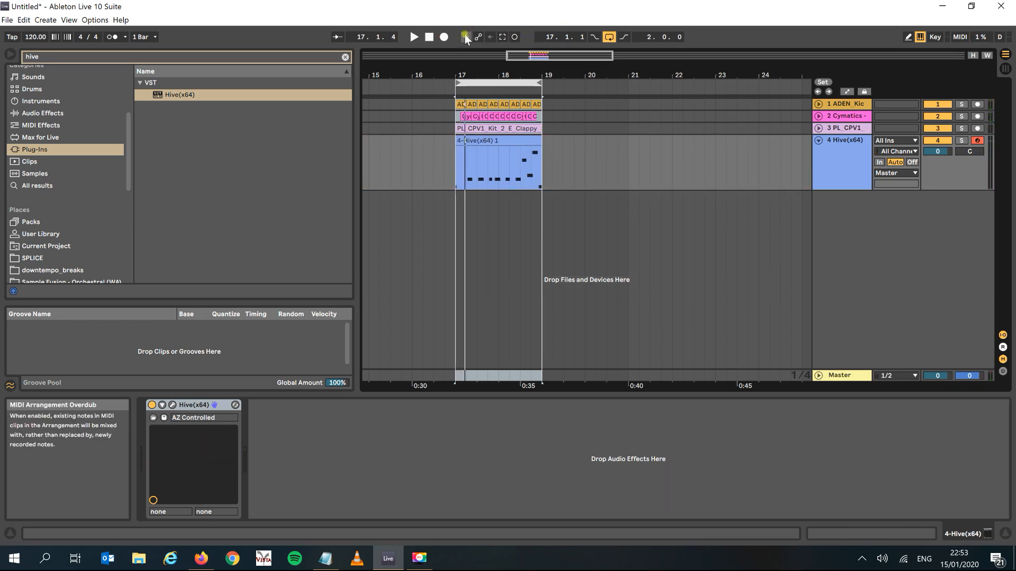
{"action": "left_click", "coordinate": [457, 174]}
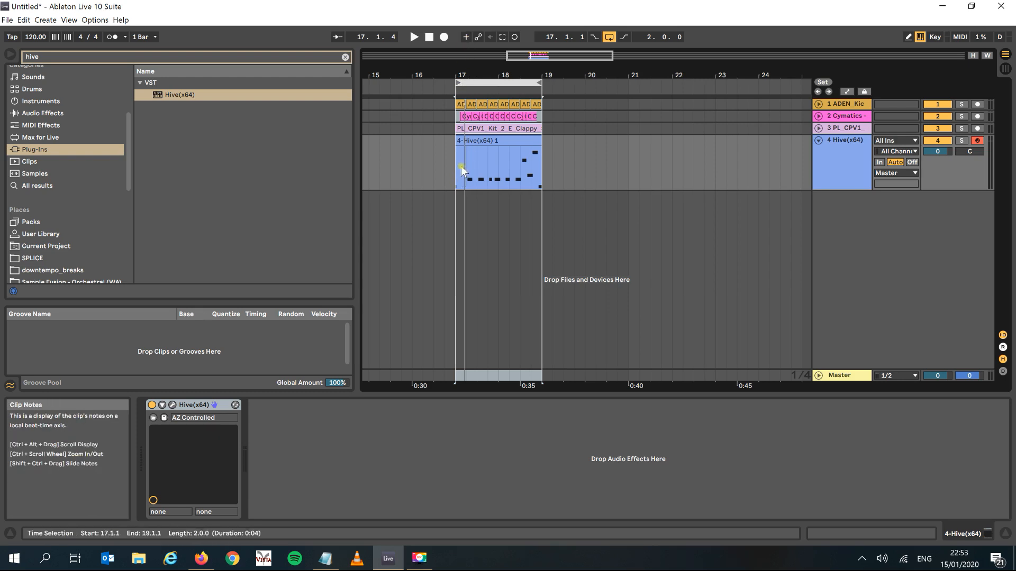
{"action": "left_click", "coordinate": [478, 146]}
{"action": "left_click_drag", "start_coordinate": [466, 160], "coordinate": [457, 160]}
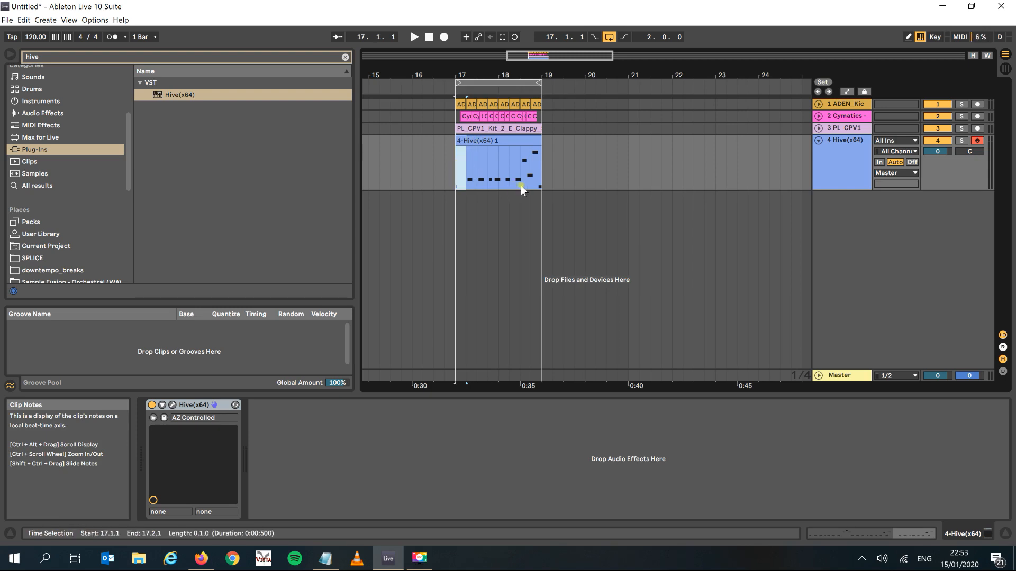
{"action": "key", "text": "ctrl+z"}
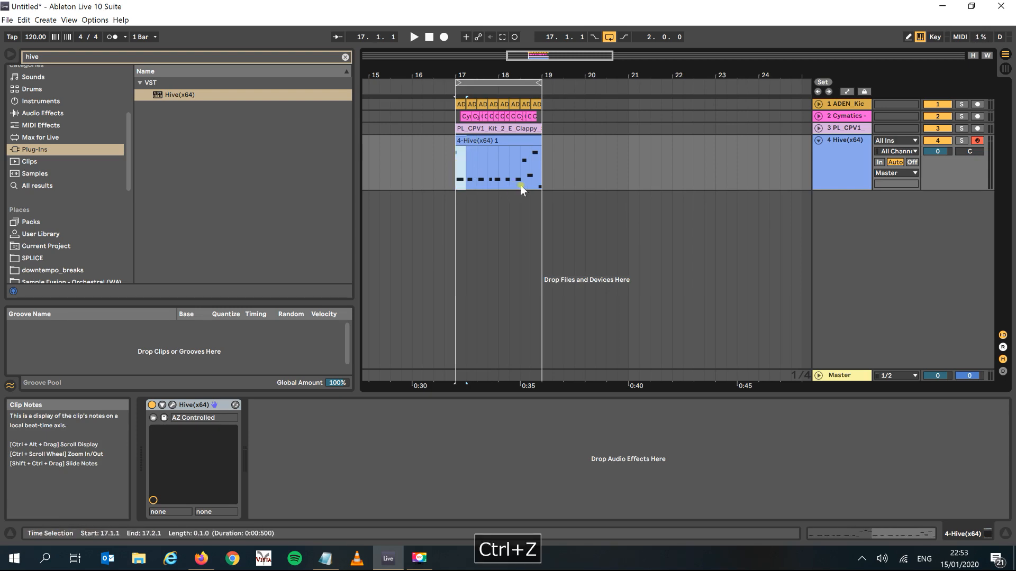
Step: Open the recorded Hive clip in the MIDI note editor and play it back briefly with the loop
{"action": "left_click", "coordinate": [505, 141]}
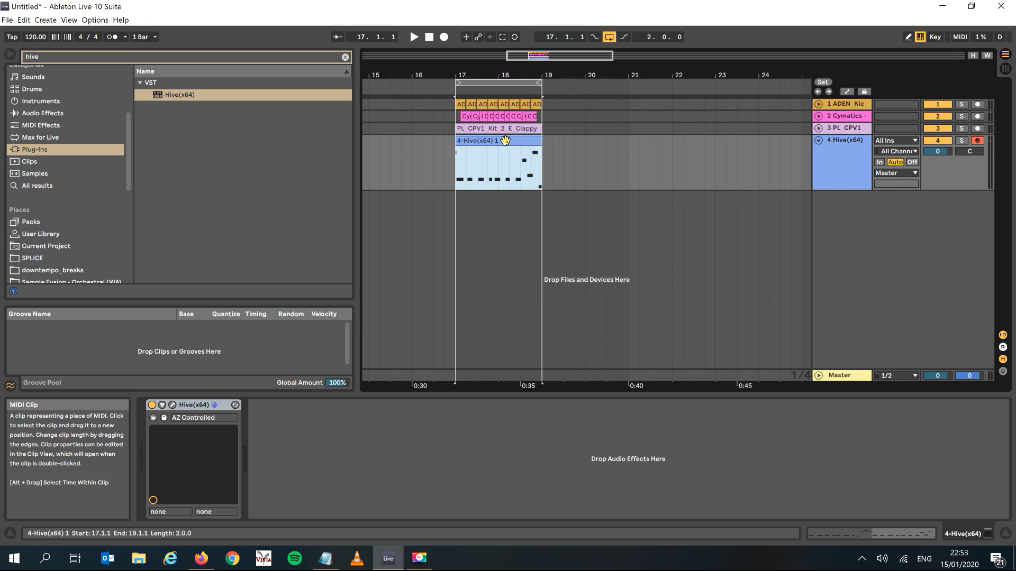
{"action": "double_click", "coordinate": [496, 143]}
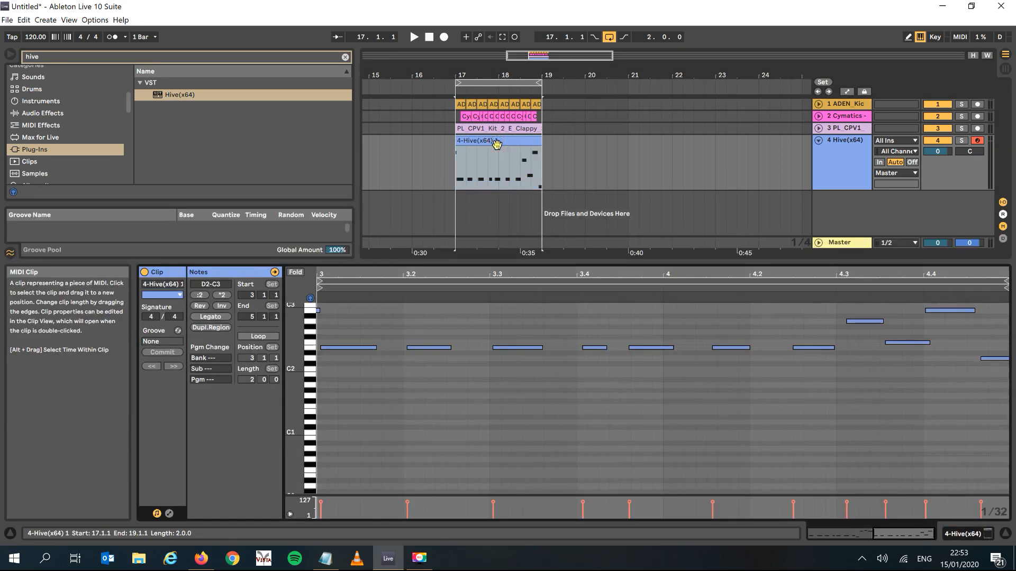
{"action": "key", "text": "space"}
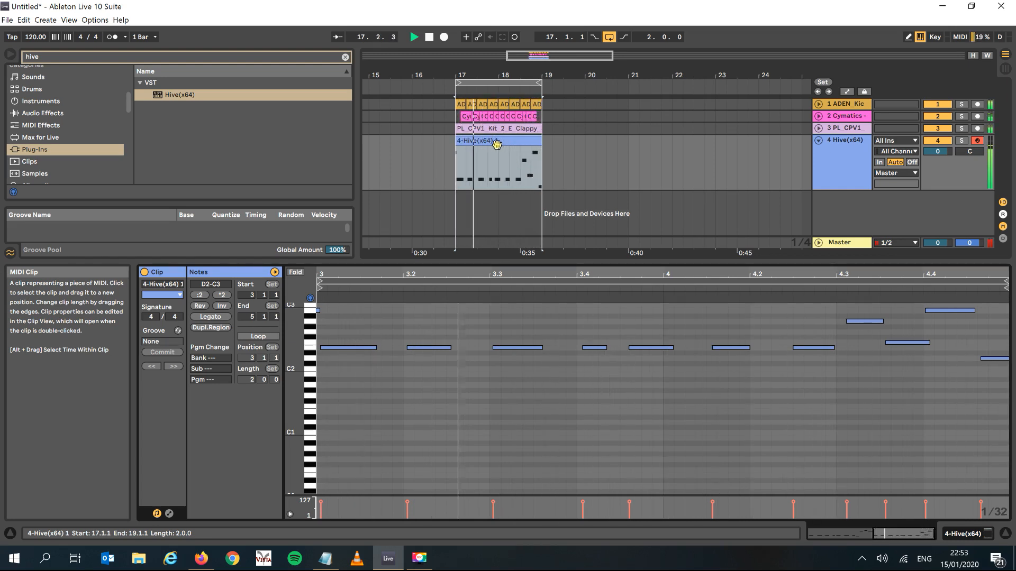
{"action": "key", "text": "space"}
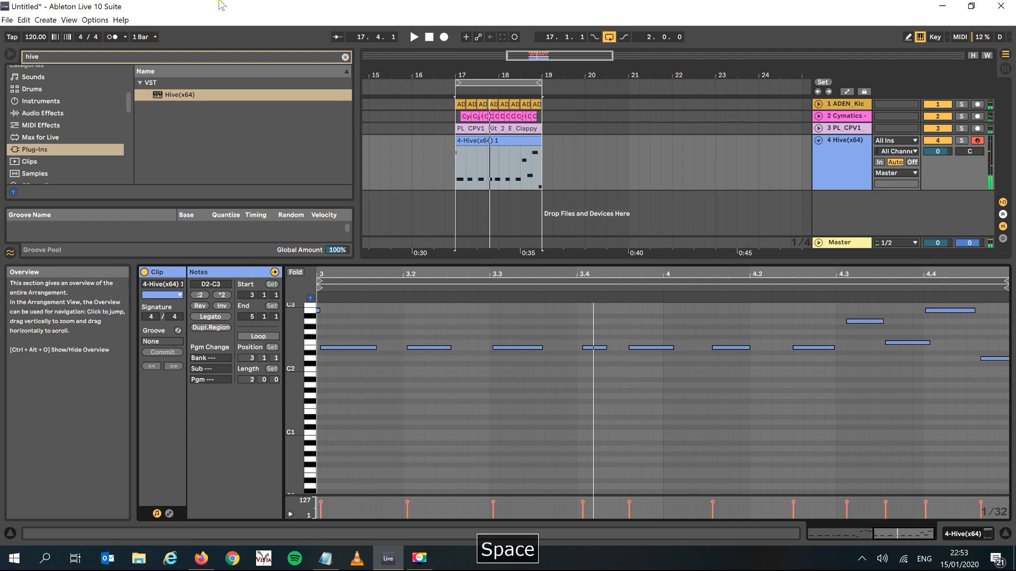
Step: Set record quantization to Sixteenth-Note Quantization
{"action": "left_click", "coordinate": [24, 24]}
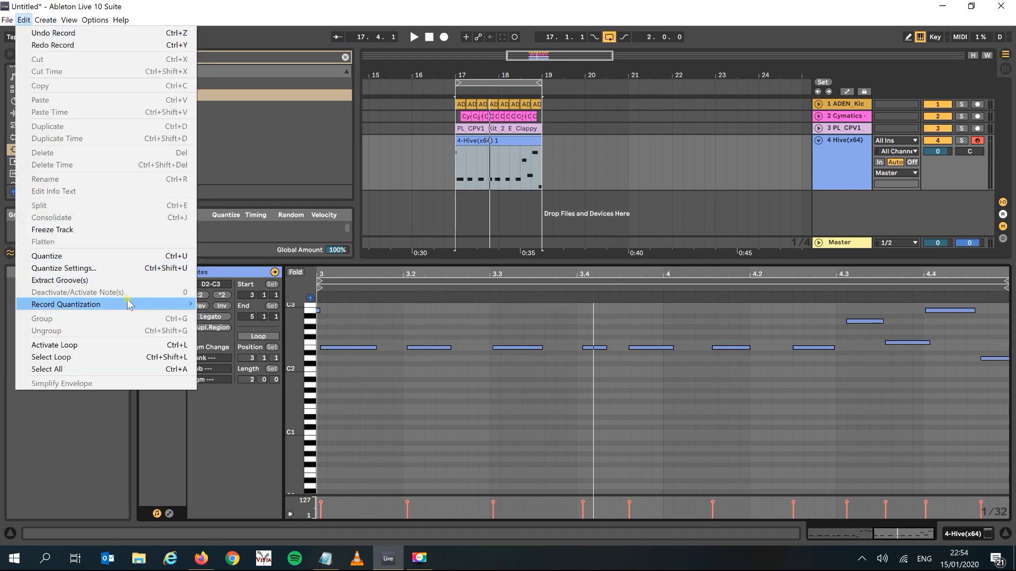
{"action": "mouse_move", "coordinate": [128, 304]}
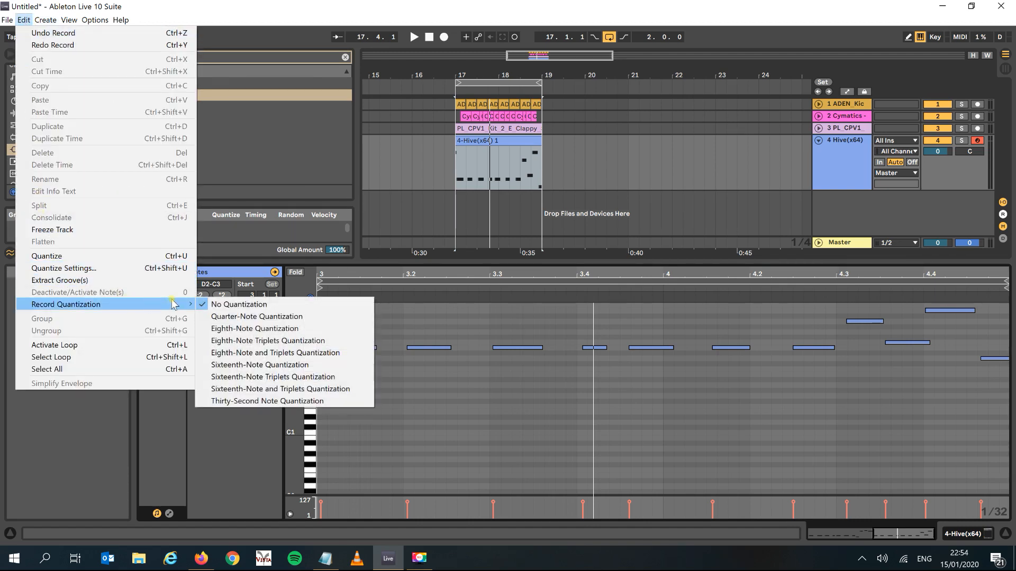
{"action": "left_click", "coordinate": [257, 365]}
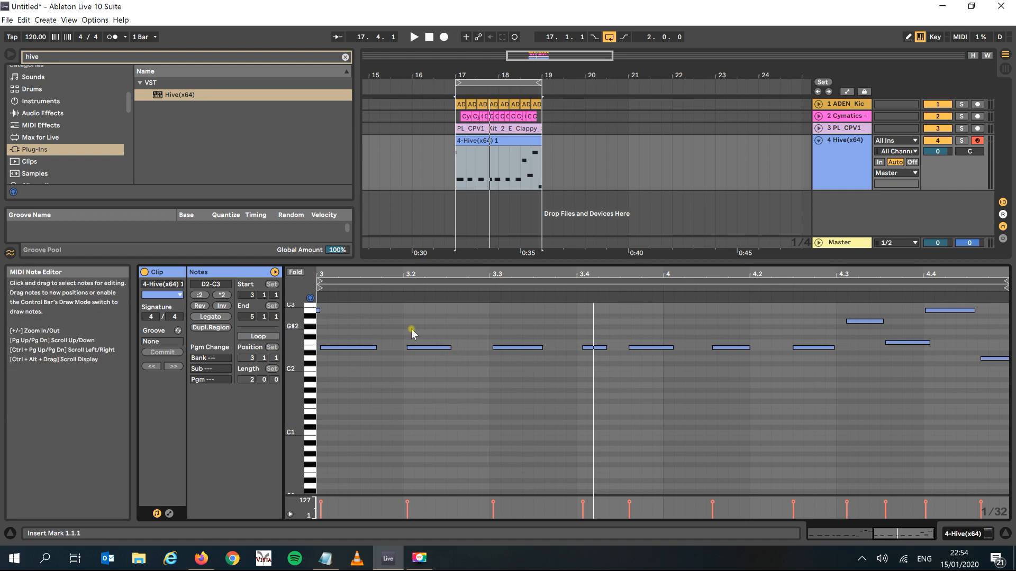
Step: Quantize the start of all the bass clip's notes to 1/16 at 100% and play the result back
{"action": "key", "text": "ctrl+a"}
{"action": "right_click", "coordinate": [439, 371]}
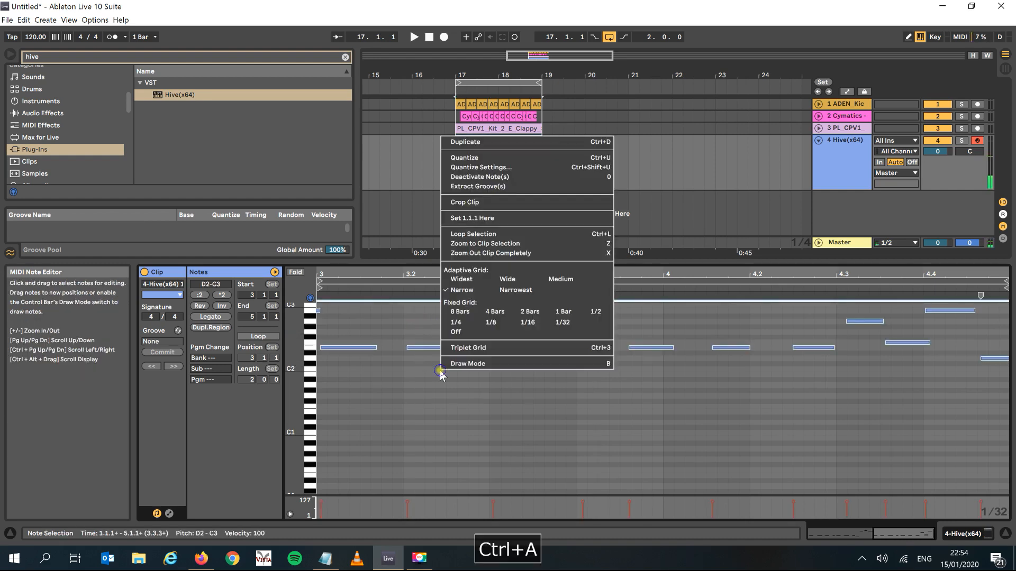
{"action": "left_click", "coordinate": [482, 168]}
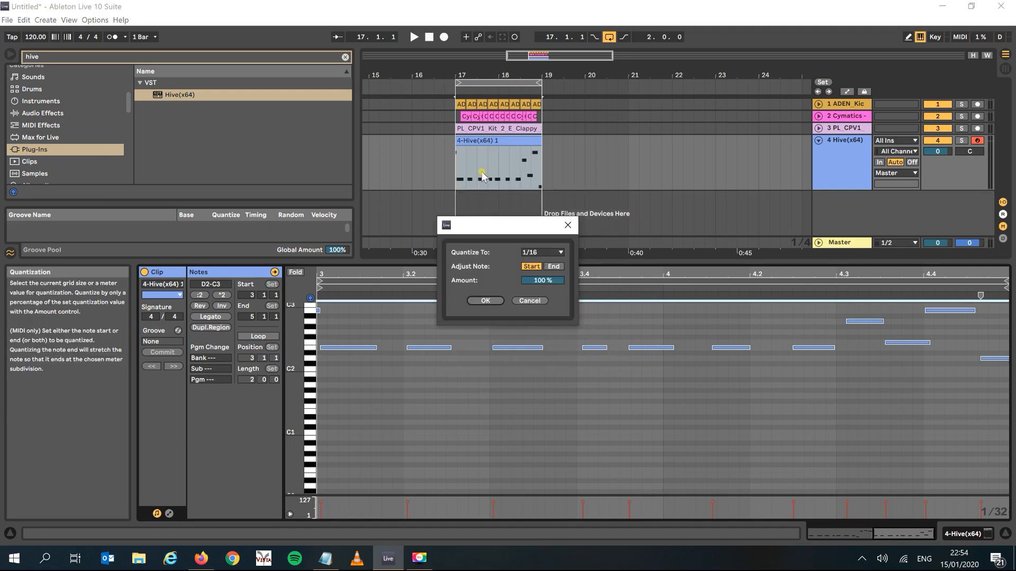
{"action": "left_click", "coordinate": [482, 301]}
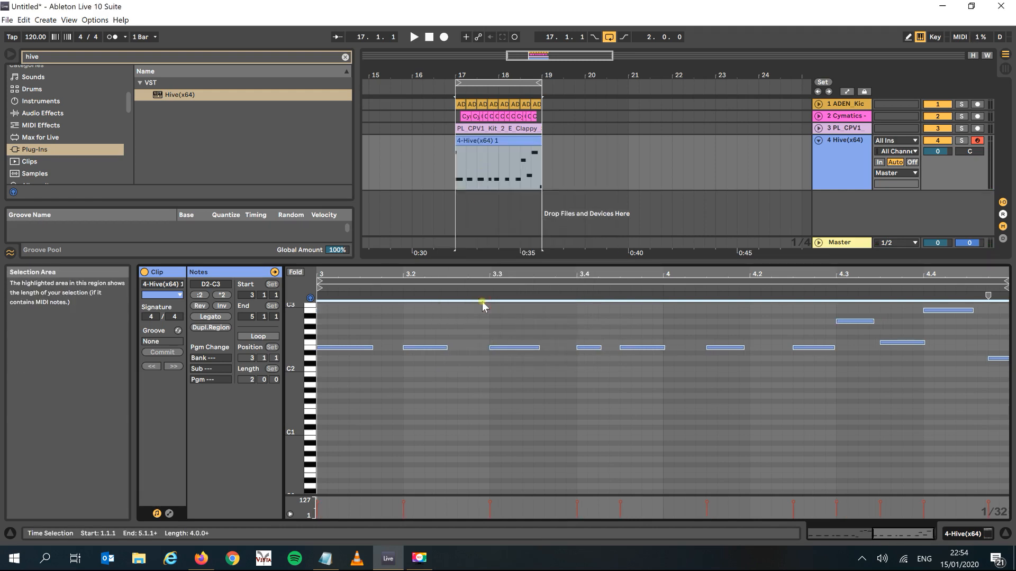
{"action": "key", "text": "space"}
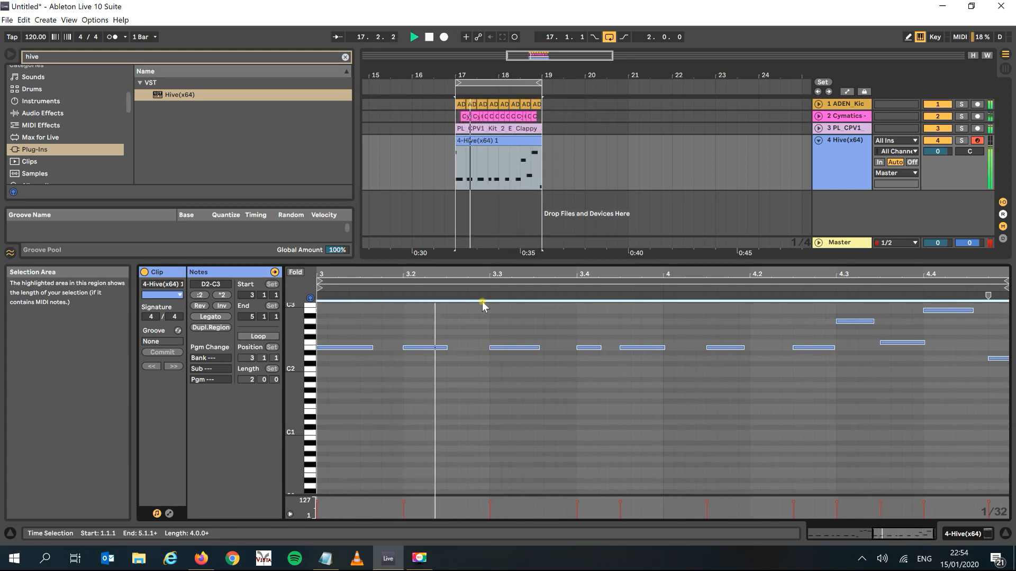
{"action": "key", "text": "space"}
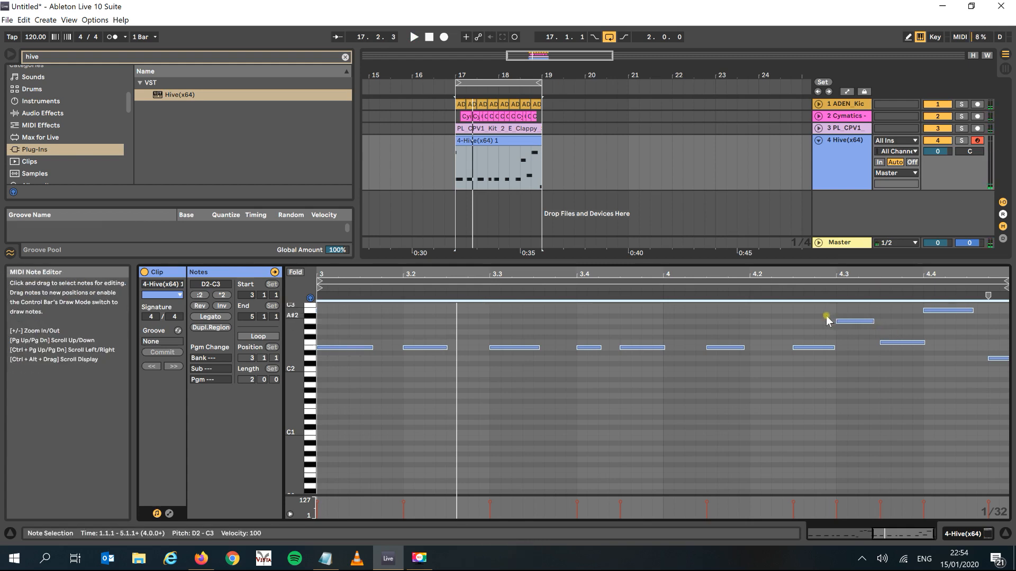
{"action": "left_click", "coordinate": [776, 287]}
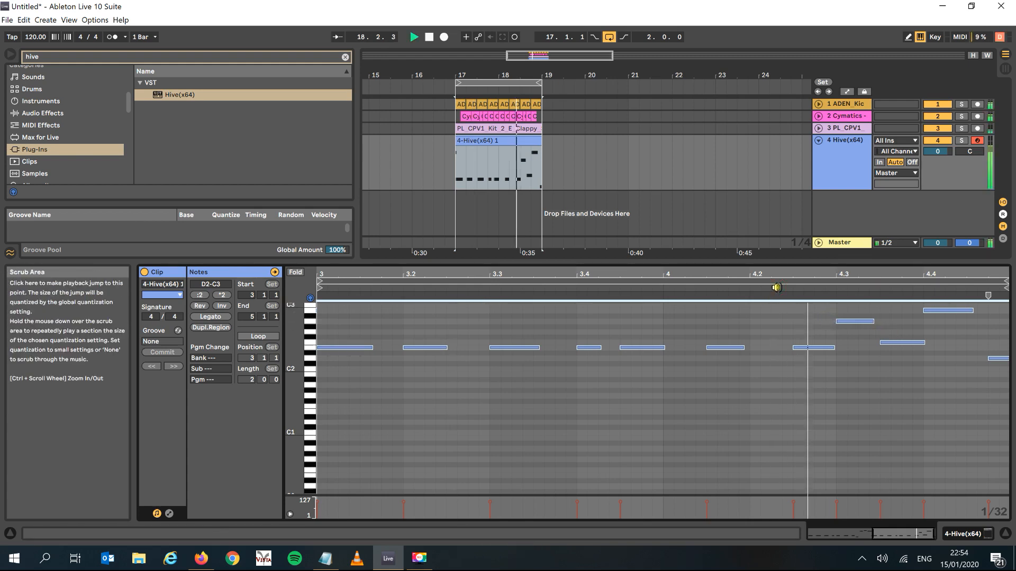
{"action": "key", "text": "space"}
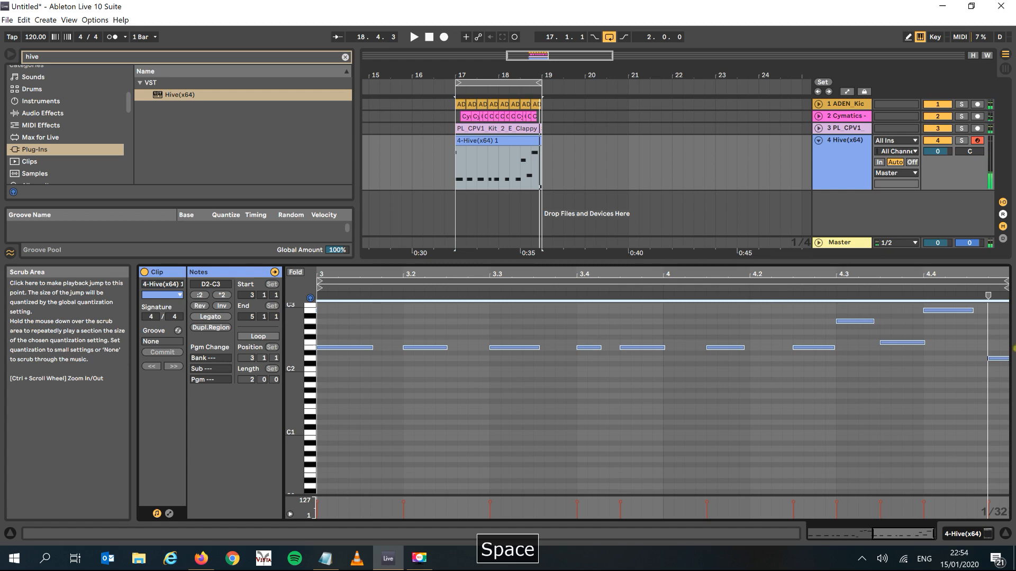
Step: Nudge the clip's final D2 note one grid step earlier into 4.4.3 and play back the loop
{"action": "left_click", "coordinate": [995, 358]}
{"action": "key", "text": "Down"}
{"action": "key", "text": "Up"}
{"action": "key", "text": "Left"}
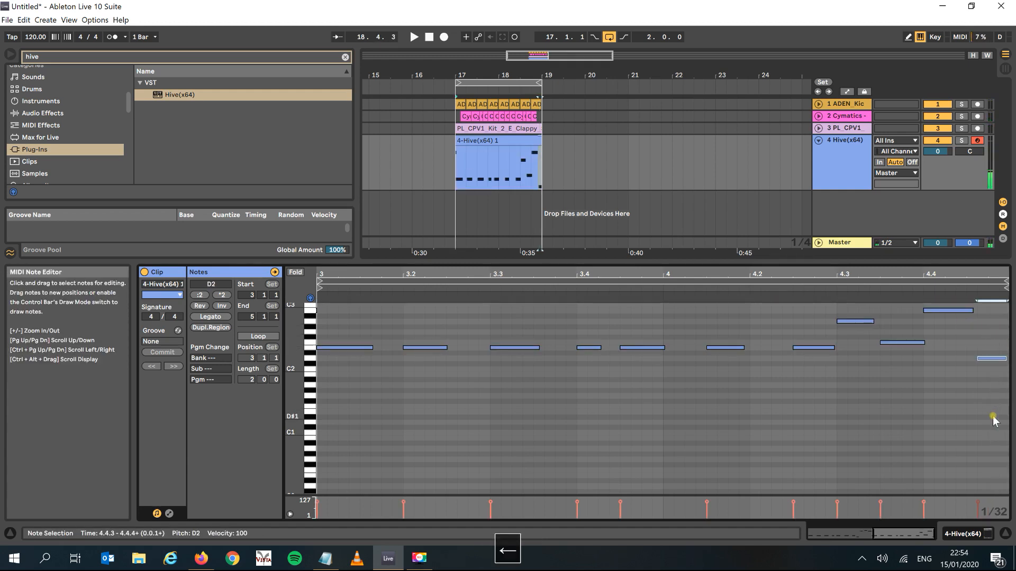
{"action": "left_click", "coordinate": [830, 278]}
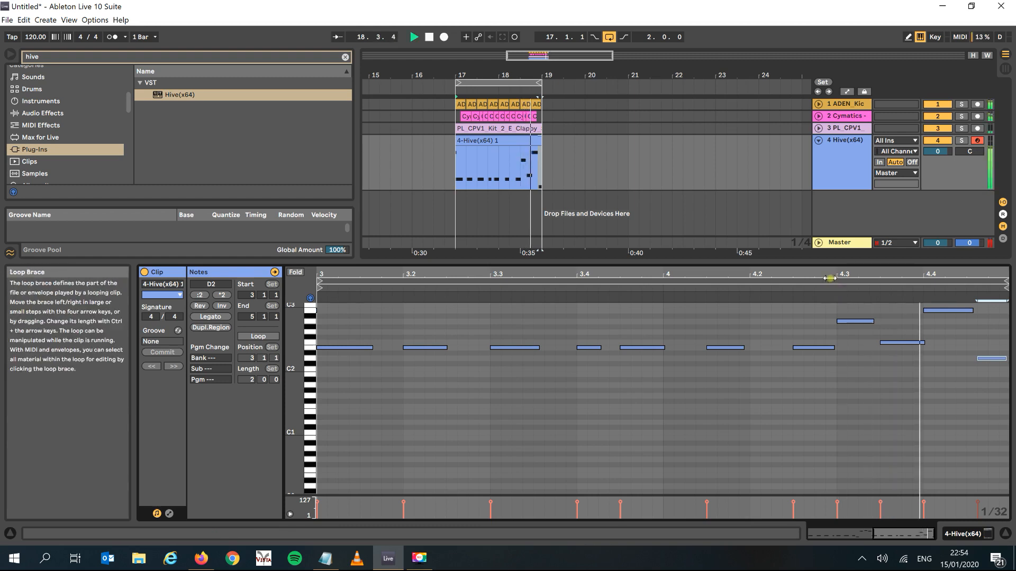
{"action": "left_click_drag", "start_coordinate": [829, 276], "coordinate": [900, 283]}
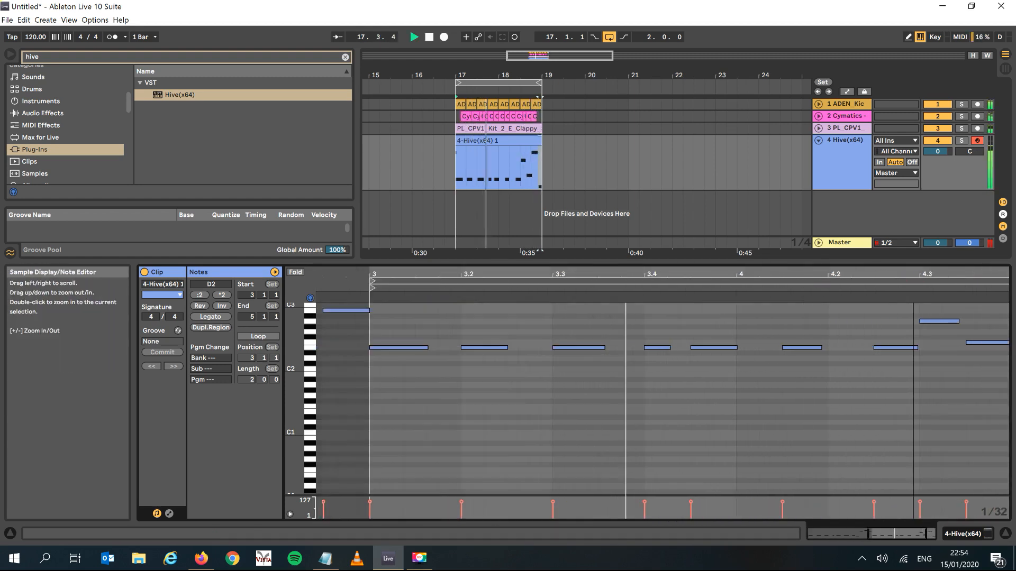
{"action": "key", "text": "space"}
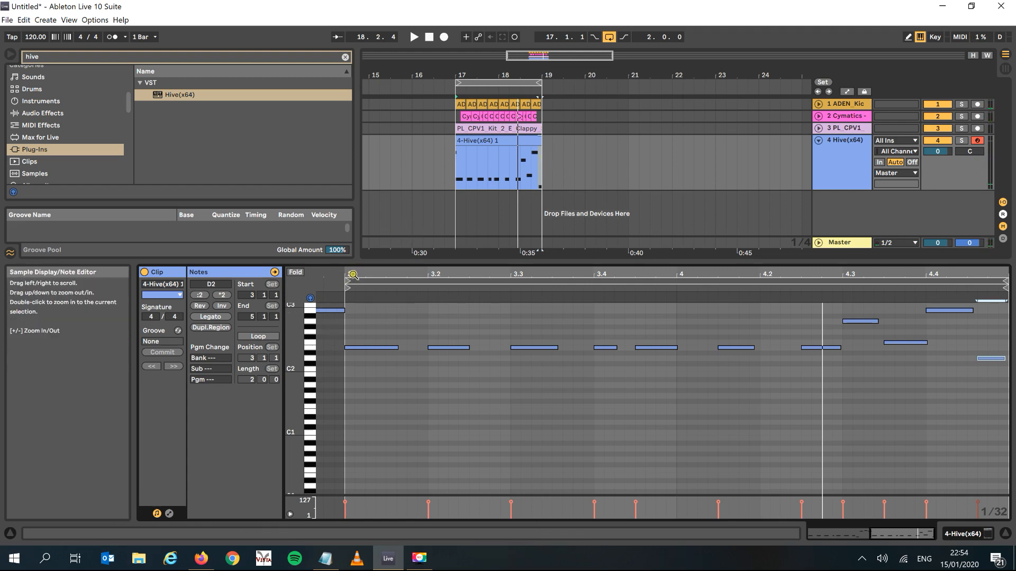
Step: Consolidate the Hive clip at bars 17 to 19 into a new two-bar clip and play back the loop
{"action": "left_click_drag", "start_coordinate": [353, 275], "coordinate": [381, 304]}
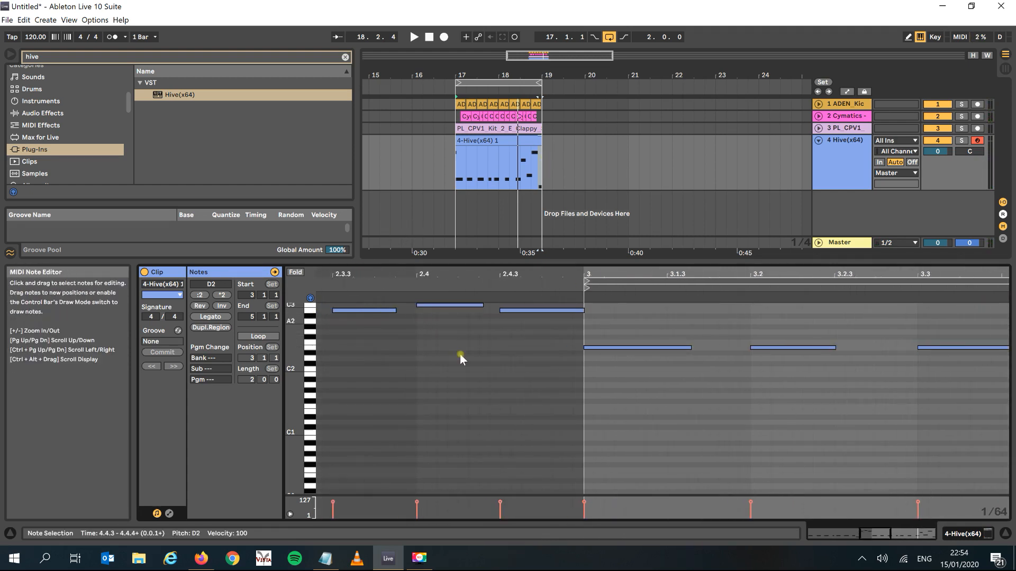
{"action": "left_click", "coordinate": [483, 140]}
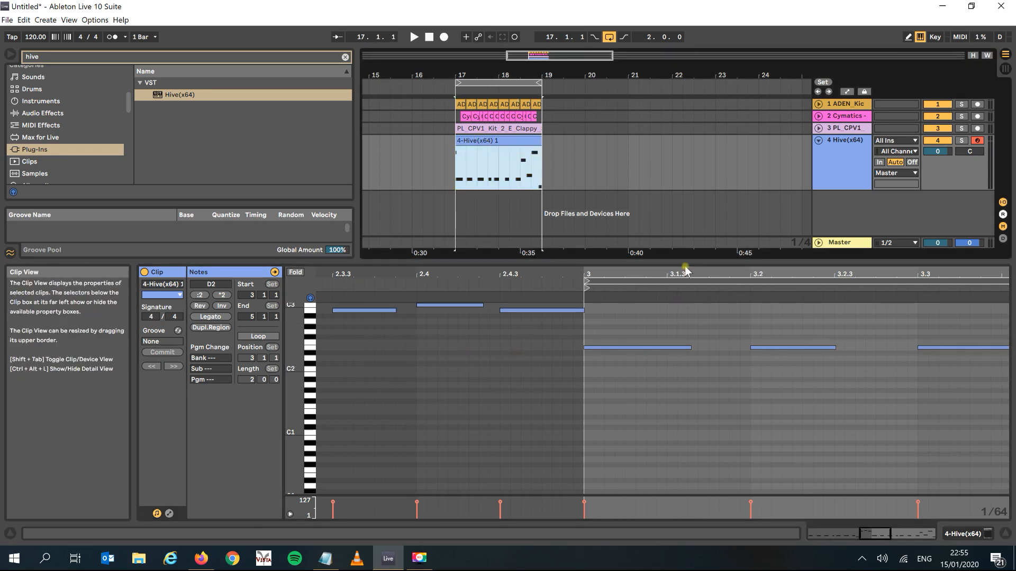
{"action": "left_click", "coordinate": [522, 166]}
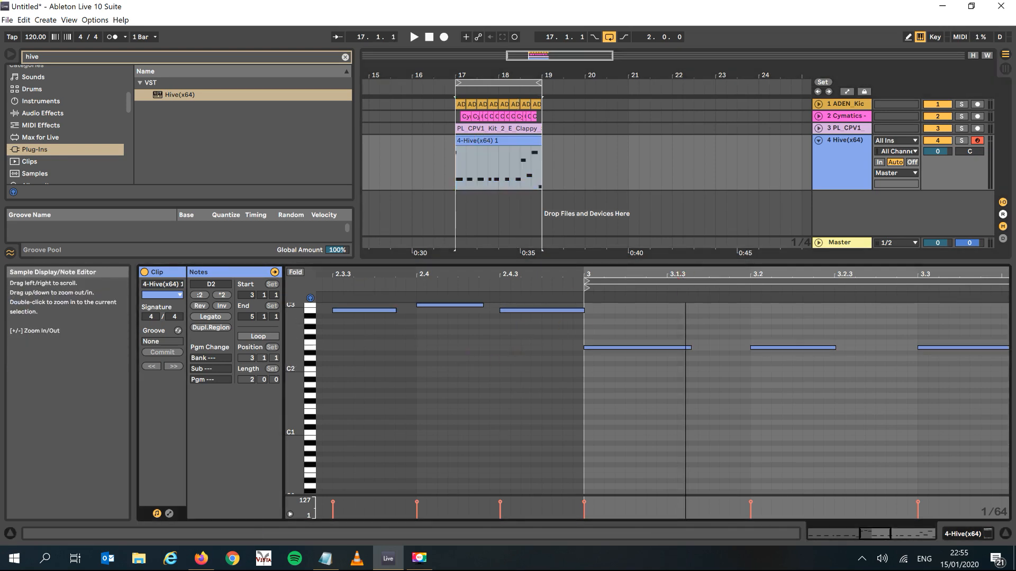
{"action": "left_click", "coordinate": [502, 141]}
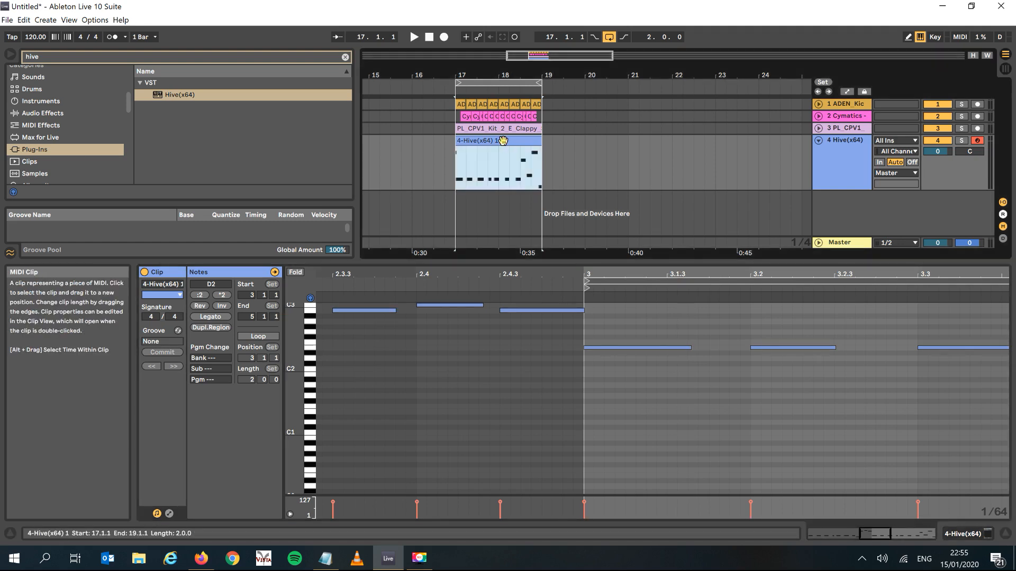
{"action": "key", "text": "ctrl+j"}
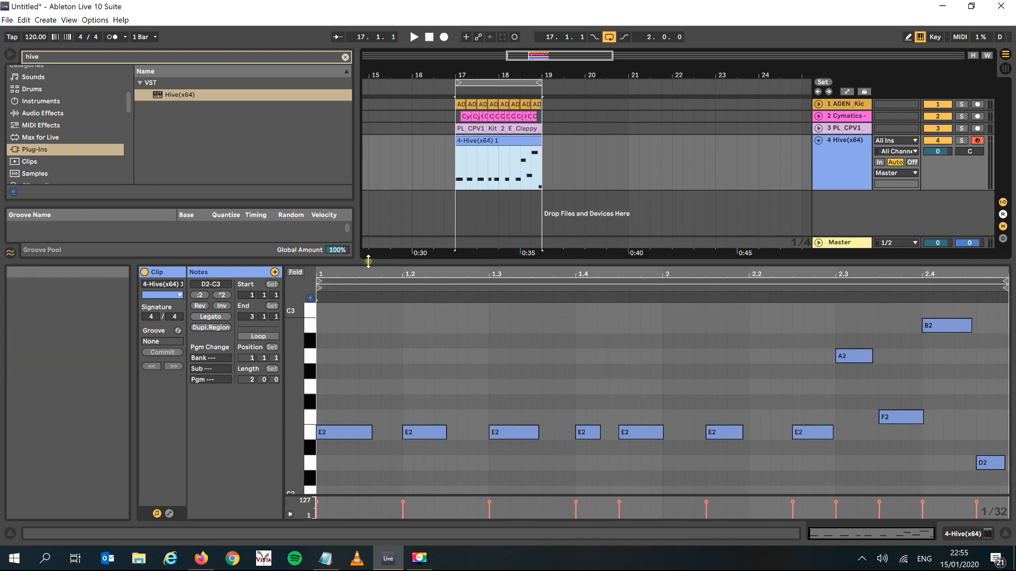
{"action": "left_click", "coordinate": [455, 478]}
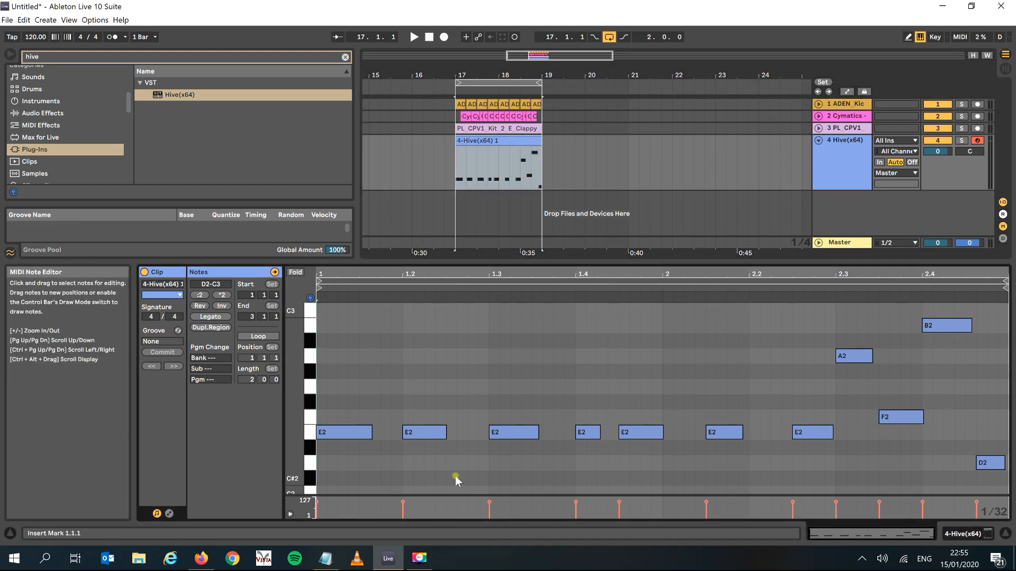
{"action": "key", "text": "space"}
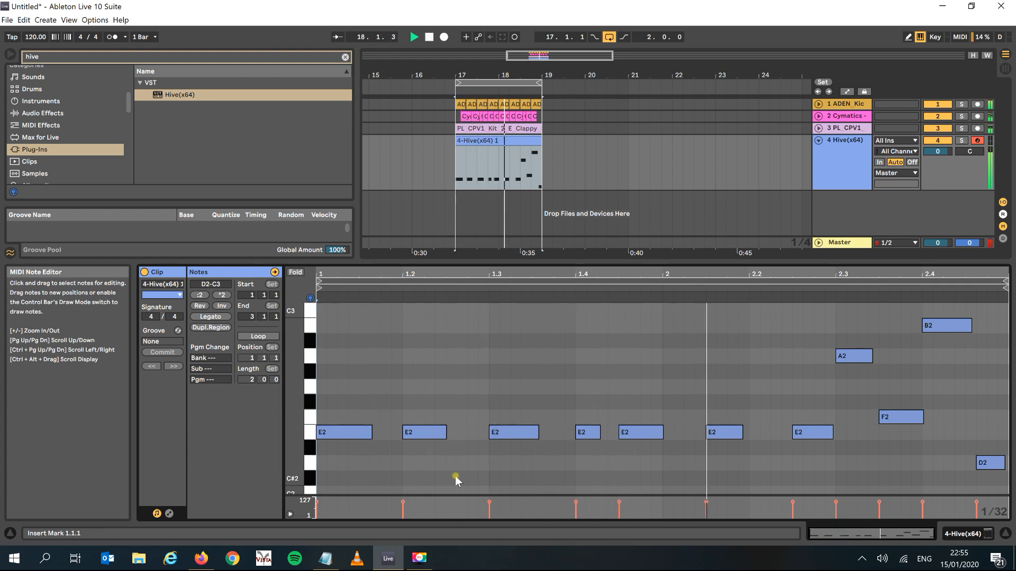
{"action": "key", "text": "space"}
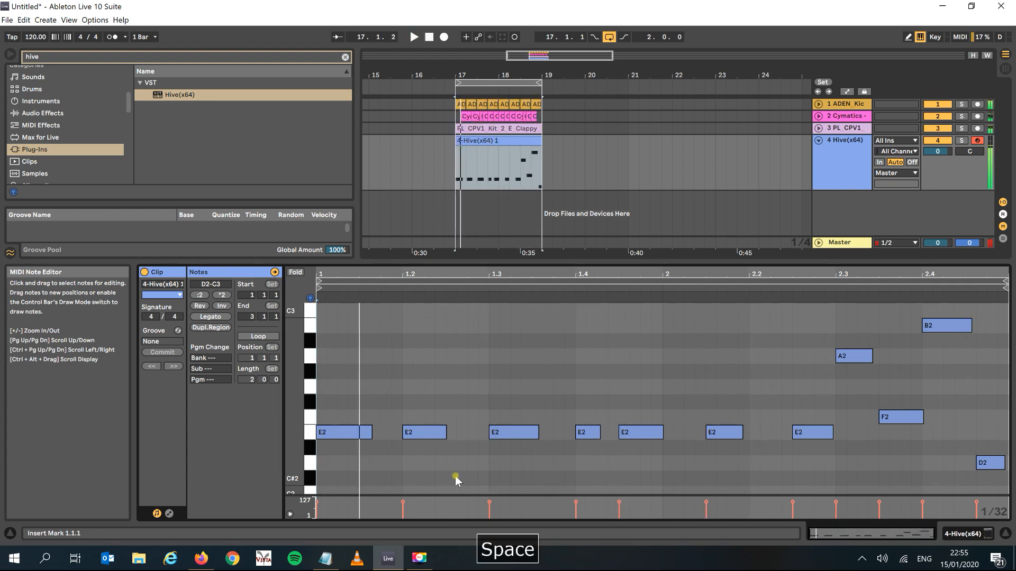
Step: Lengthen the clip's final D2 note by moving its start back to 2.4.3 and play the result
{"action": "left_click", "coordinate": [984, 464]}
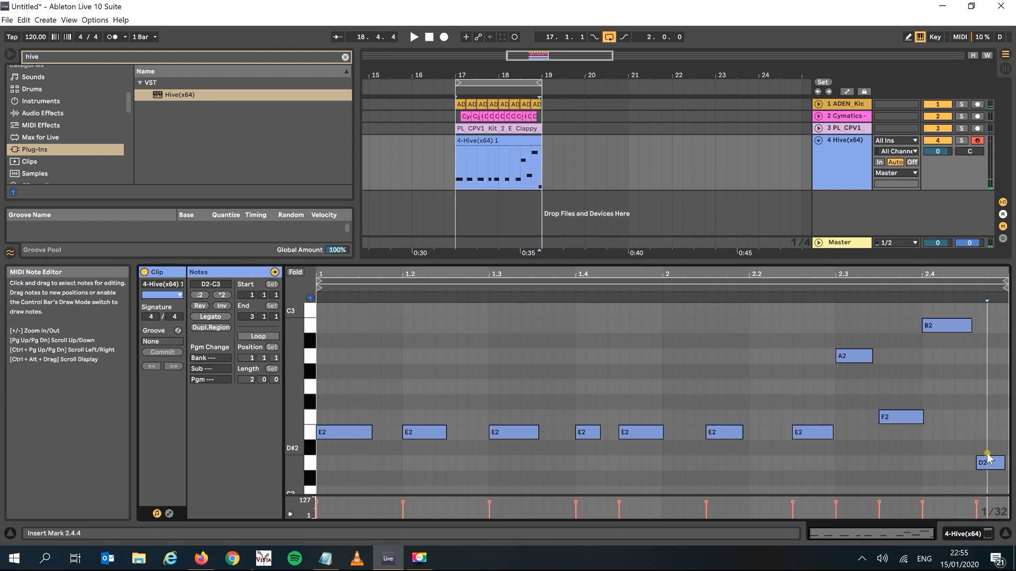
{"action": "left_click_drag", "start_coordinate": [981, 466], "coordinate": [965, 463]}
{"action": "key", "text": "space"}
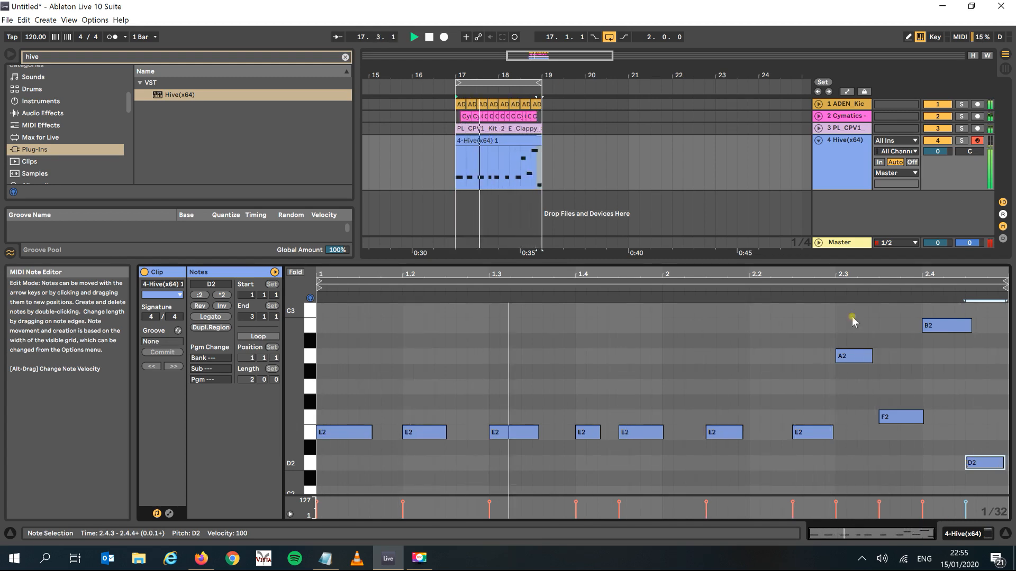
Step: Duplicate all clips within the loop directly after themselves and extend the loop to four bars, from 17 to 21
{"action": "left_click", "coordinate": [505, 81]}
{"action": "key", "text": "space"}
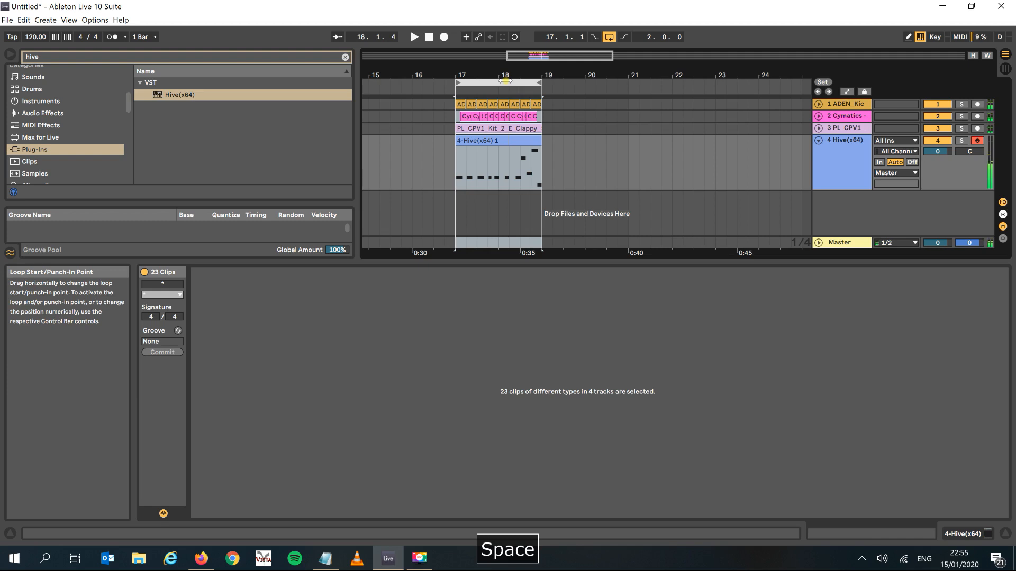
{"action": "left_click_drag", "start_coordinate": [496, 75], "coordinate": [496, 61]}
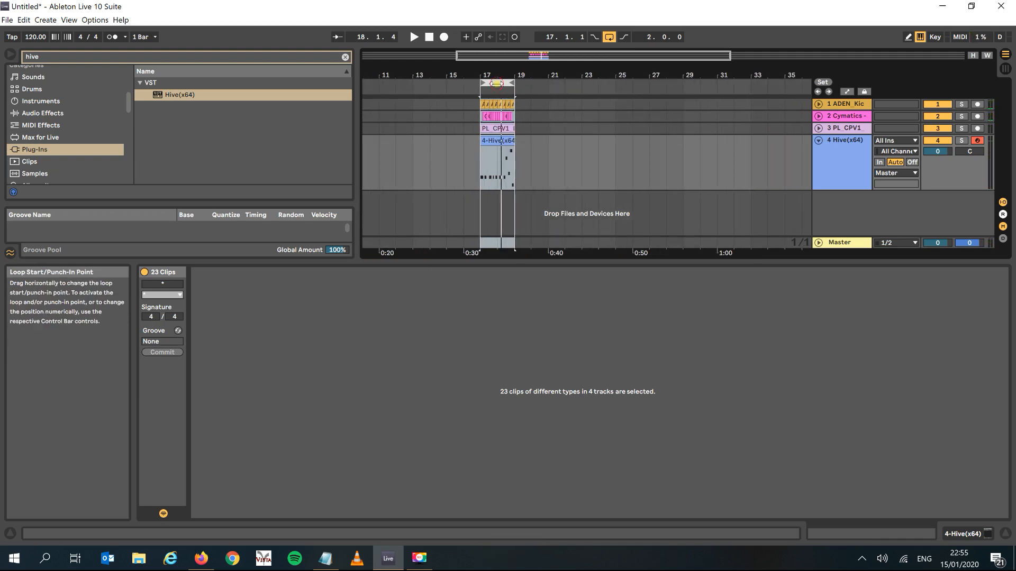
{"action": "key", "text": "ctrl+d"}
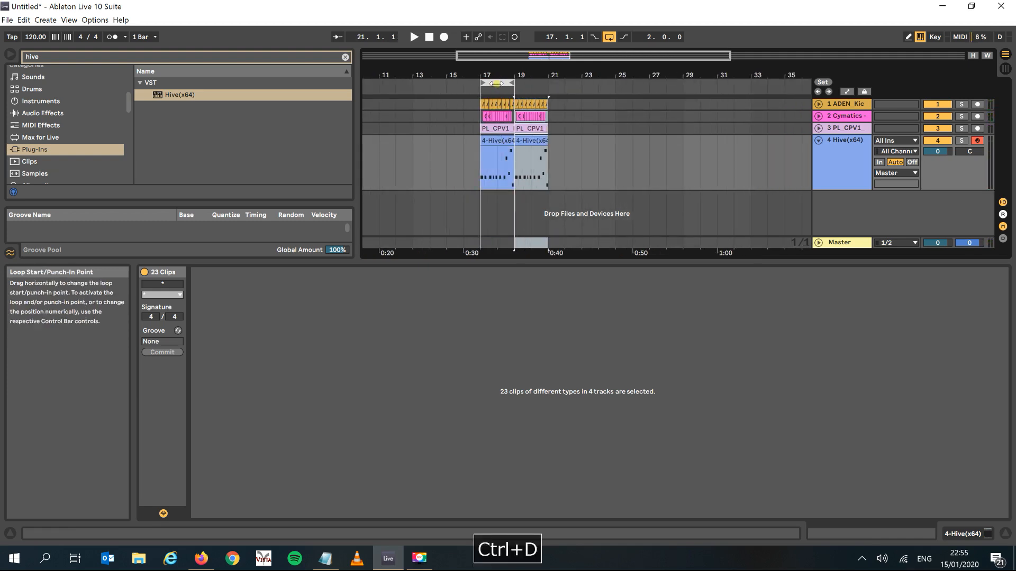
{"action": "left_click_drag", "start_coordinate": [512, 82], "coordinate": [548, 82]}
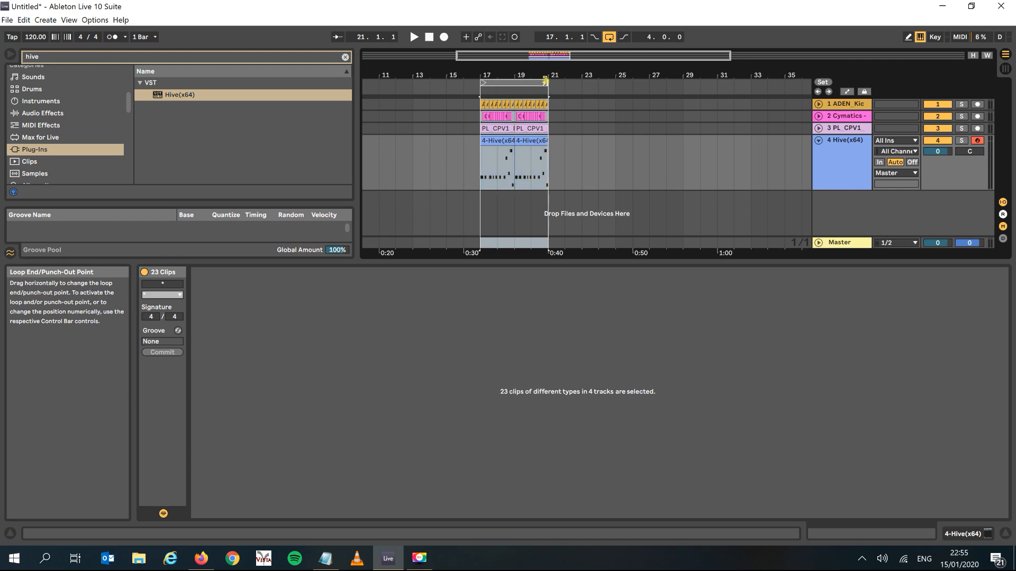
Step: Fold the Hive track and show its device chain
{"action": "left_click", "coordinate": [818, 140]}
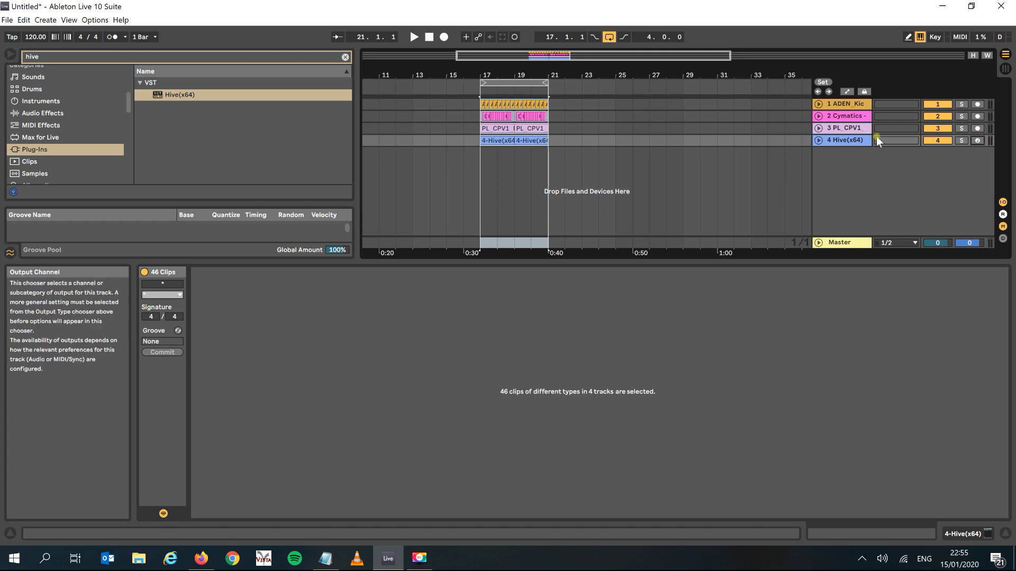
{"action": "left_click", "coordinate": [856, 138]}
{"action": "right_click", "coordinate": [856, 137]}
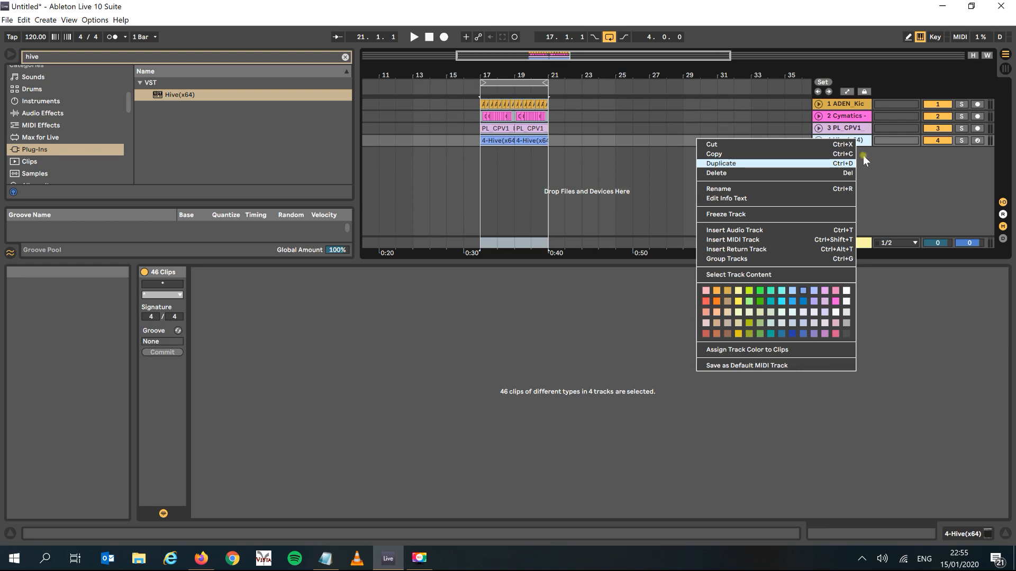
{"action": "left_click", "coordinate": [865, 141]}
{"action": "double_click", "coordinate": [863, 141]}
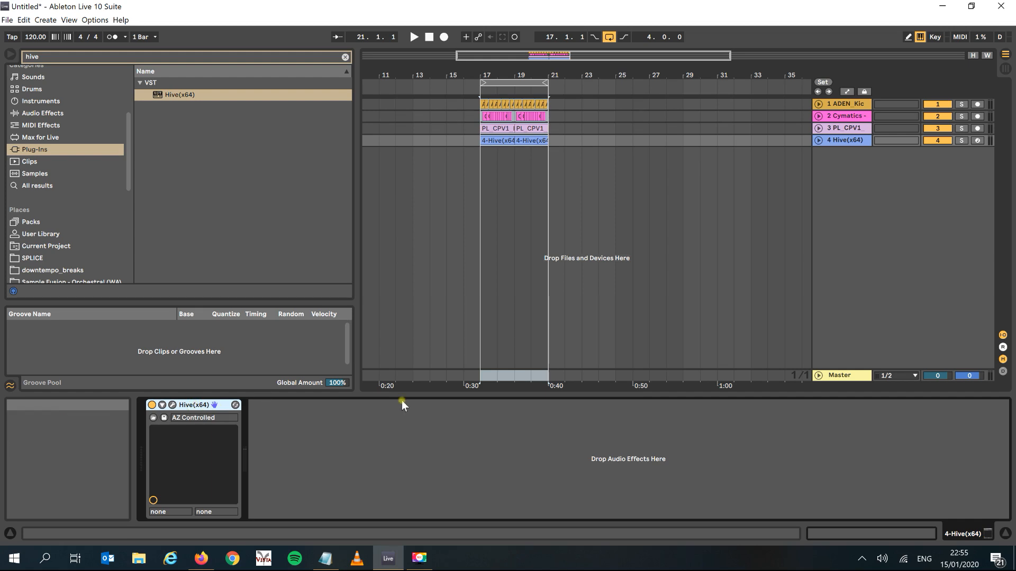
Step: Group the Hive device into an Instrument Rack and duplicate the Hive chain in its chain list
{"action": "key", "text": "ctrl+g"}
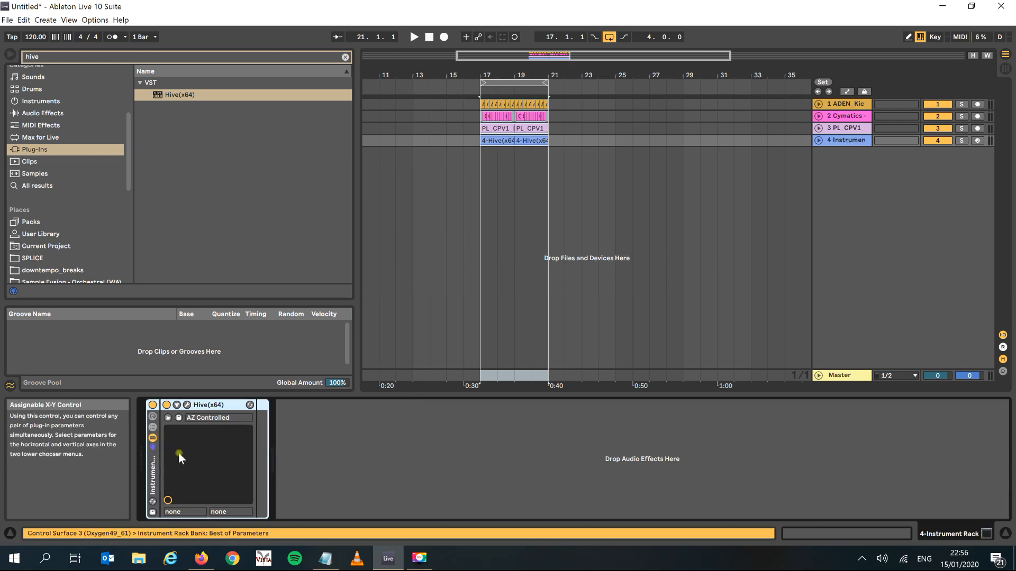
{"action": "left_click", "coordinate": [153, 428]}
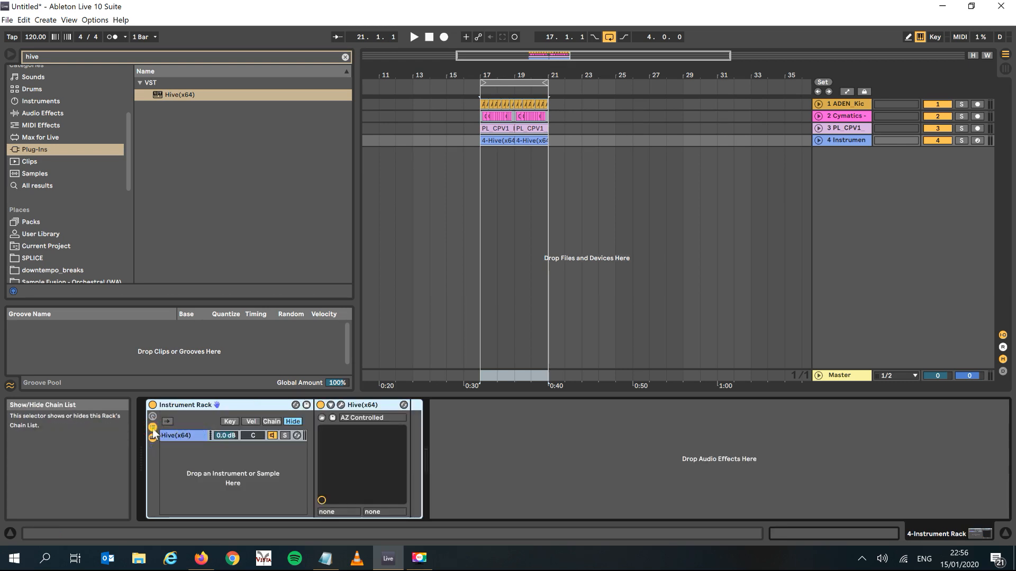
{"action": "left_click", "coordinate": [176, 436]}
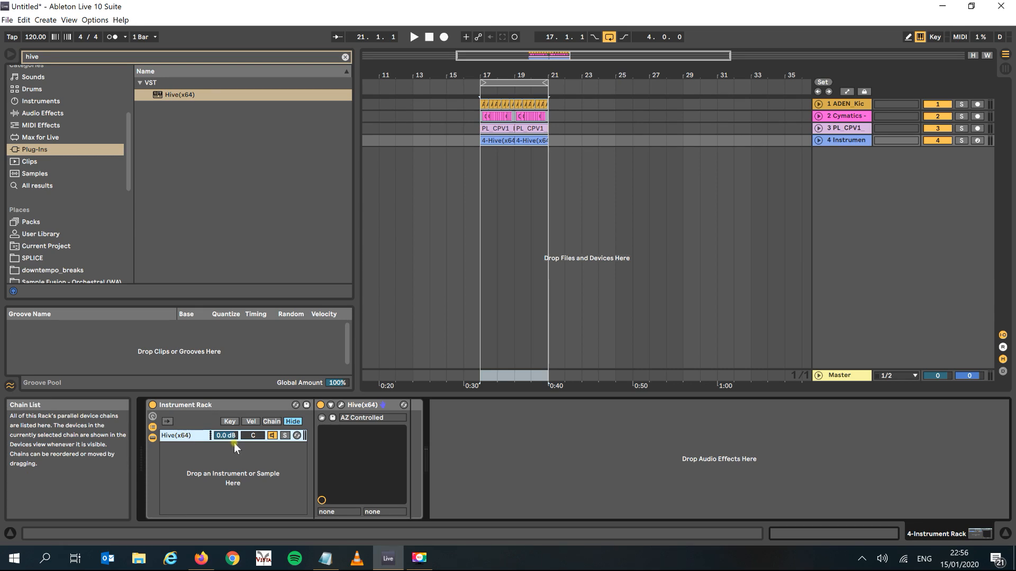
{"action": "key", "text": "ctrl+d"}
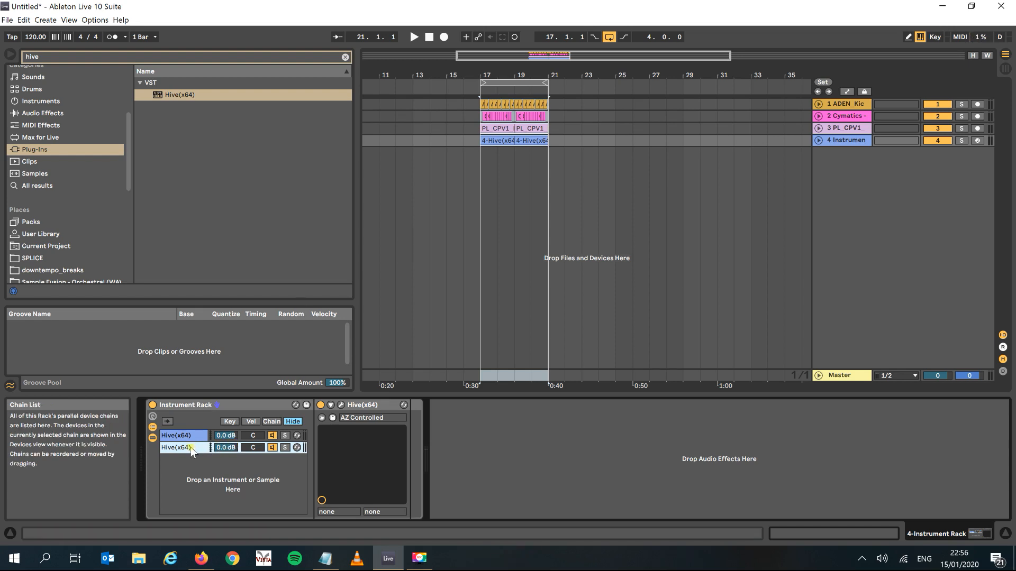
Step: Open the second chain's Hive and audition its bass presets down to AZ Phat Square while the loop plays
{"action": "left_click", "coordinate": [191, 447]}
{"action": "left_click", "coordinate": [342, 406]}
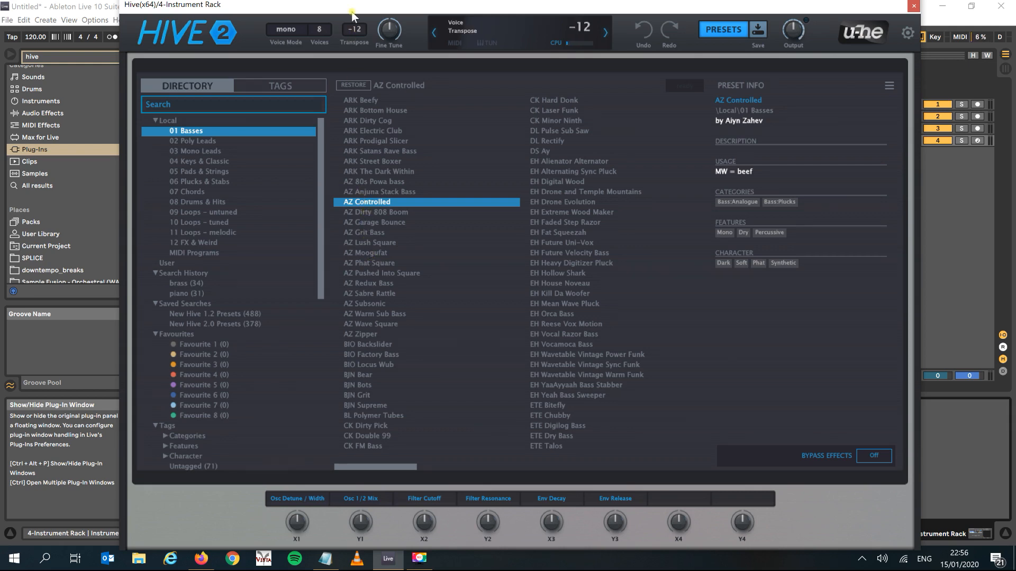
{"action": "left_click", "coordinate": [366, 224]}
{"action": "key", "text": "space"}
{"action": "key", "text": "Down"}
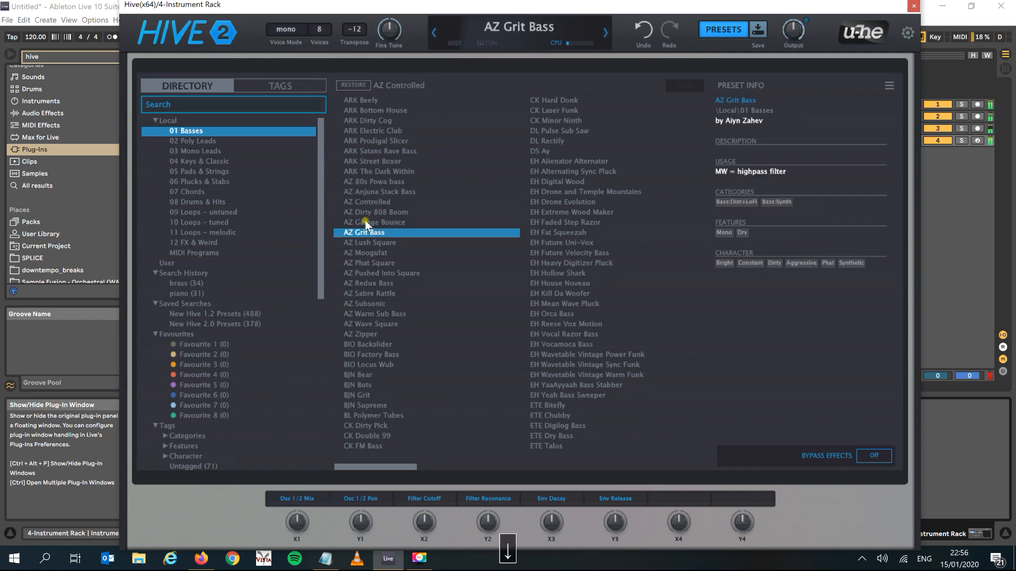
{"action": "key", "text": "Down"}
{"action": "key", "text": "Down"}
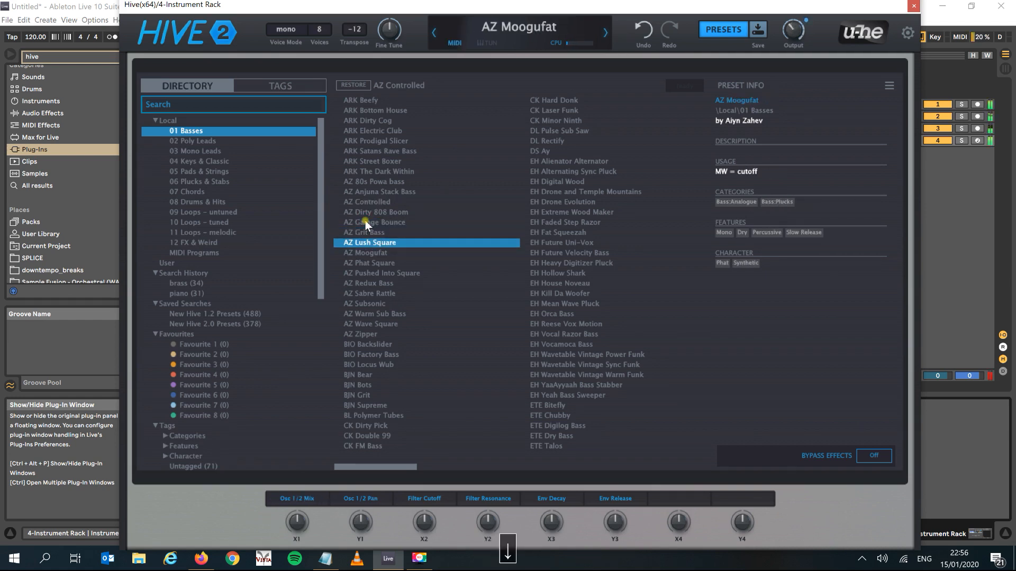
{"action": "key", "text": "Down"}
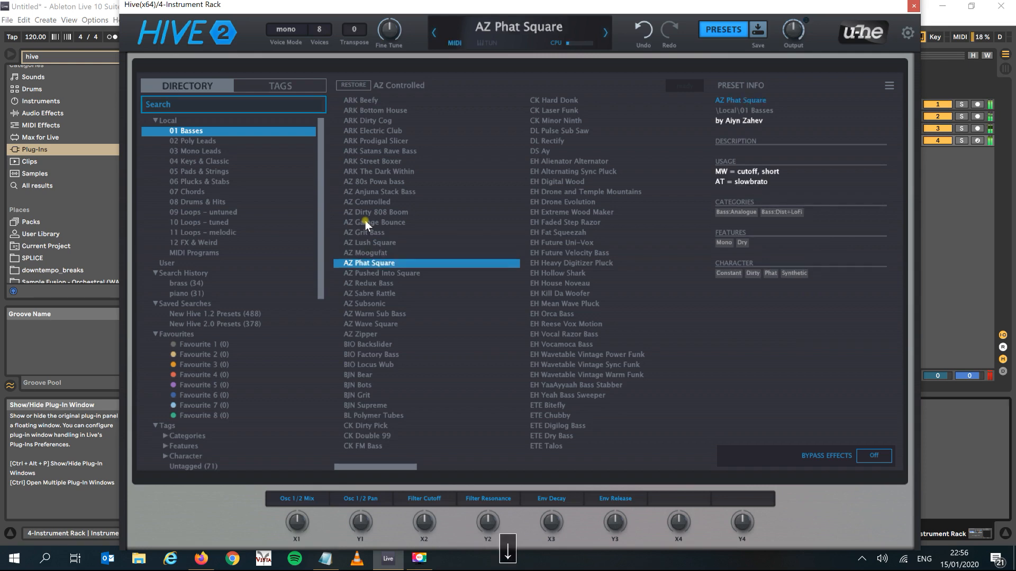
Step: Audition the bass presets in the 01 Basses folder from AZ Pushed Into Square down to AZ Warm Sub Bass
{"action": "key", "text": "Down"}
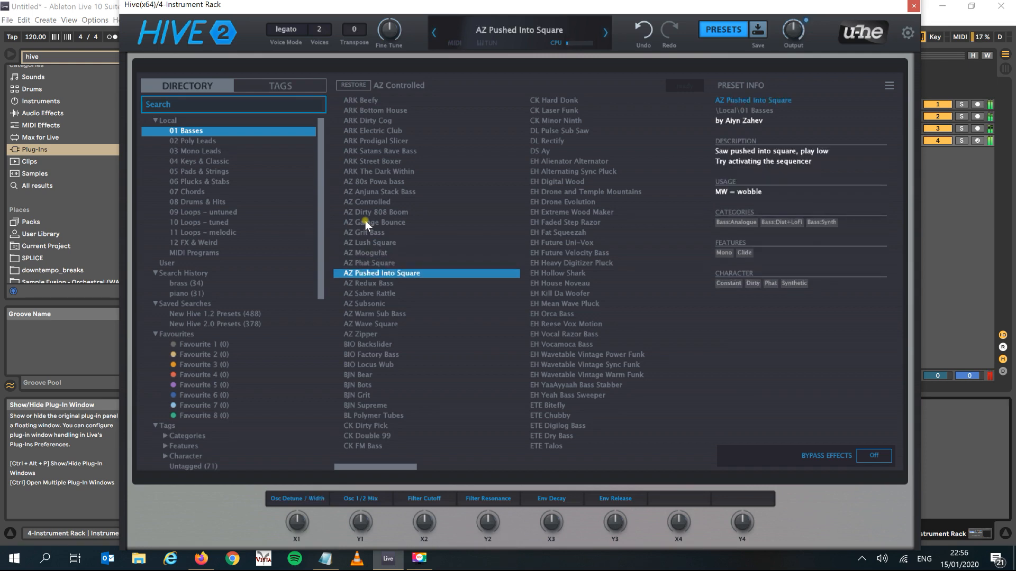
{"action": "key", "text": "Down"}
{"action": "key", "text": "Down"}
{"action": "key", "text": "Down"}
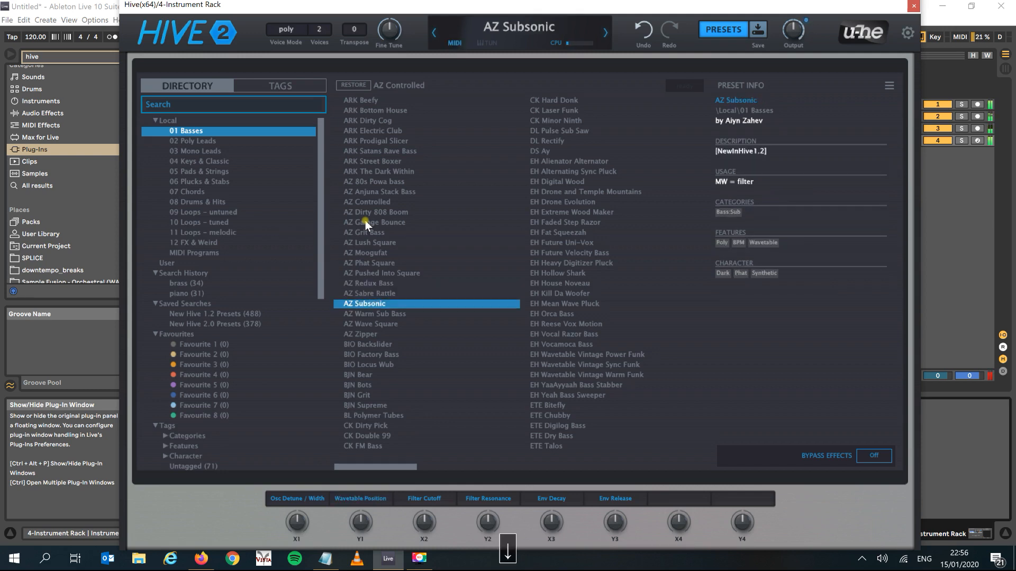
{"action": "key", "text": "Down"}
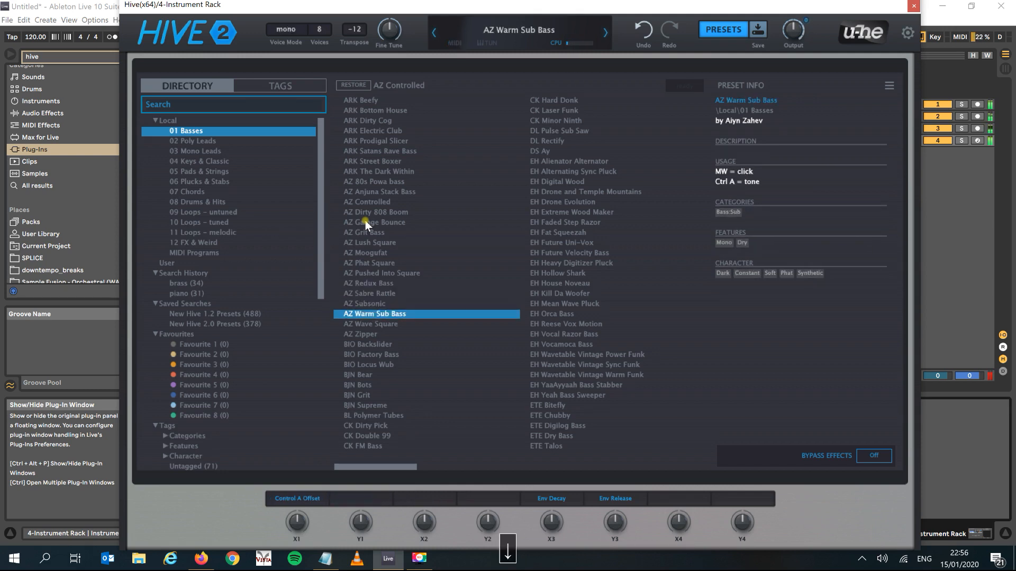
Step: Go back through the bass presets to load AZ Phat Square, stop playback and close the Hive window
{"action": "key", "text": "Up"}
{"action": "key", "text": "Up"}
{"action": "key", "text": "Up"}
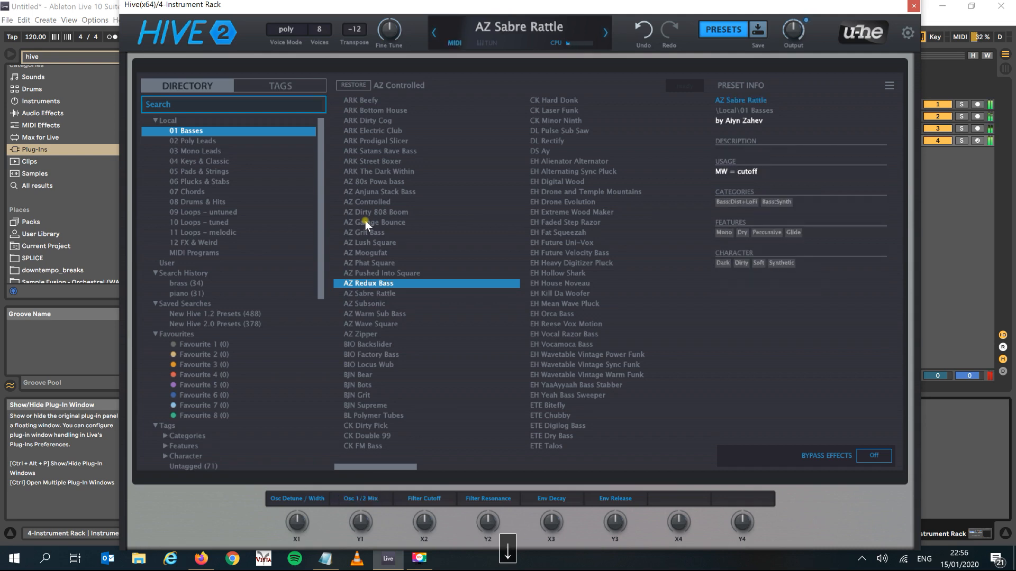
{"action": "key", "text": "Up"}
{"action": "key", "text": "Up"}
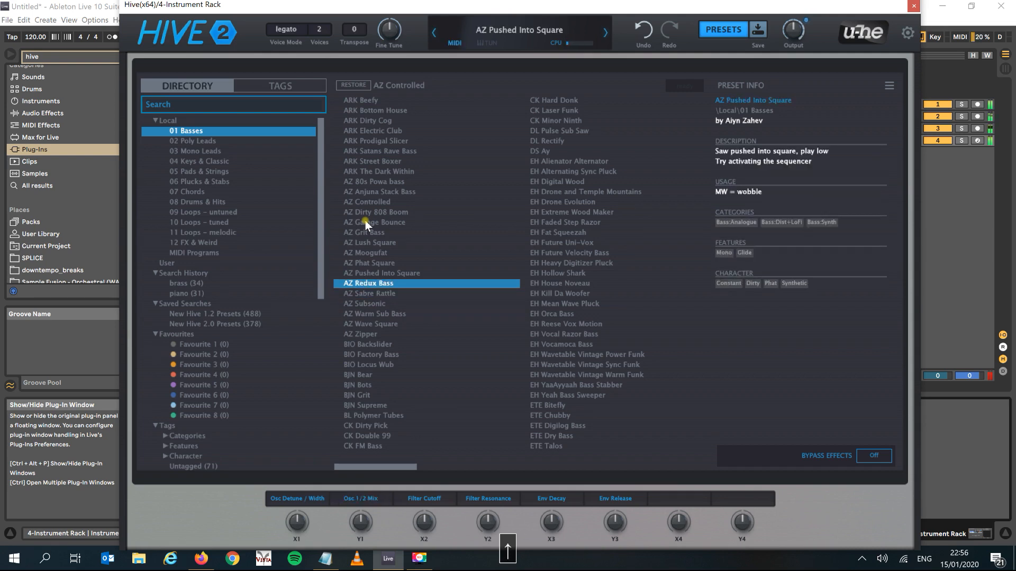
{"action": "key", "text": "Up"}
{"action": "key", "text": "Down"}
{"action": "key", "text": "space"}
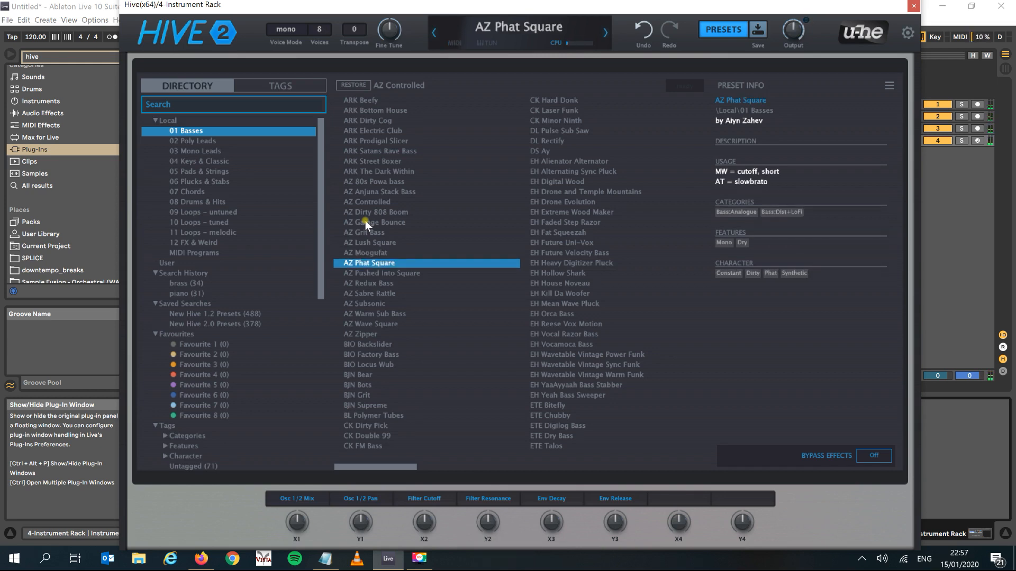
{"action": "left_click", "coordinate": [913, 5]}
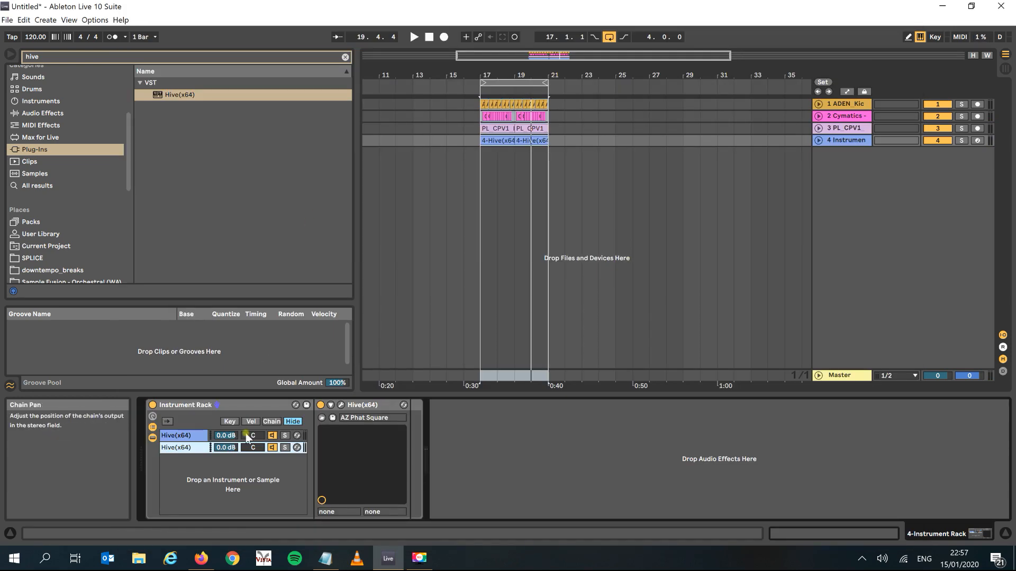
Step: Search the plug-ins for "pro" and add FabFilter Pro-Q 3 after Hive in the second chain
{"action": "left_click", "coordinate": [369, 408]}
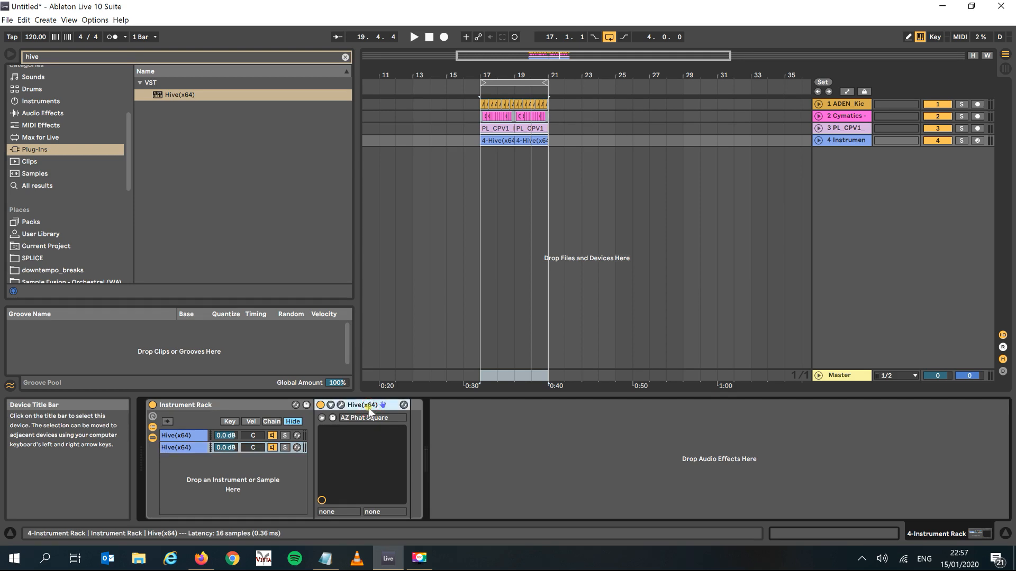
{"action": "left_click", "coordinate": [105, 58]}
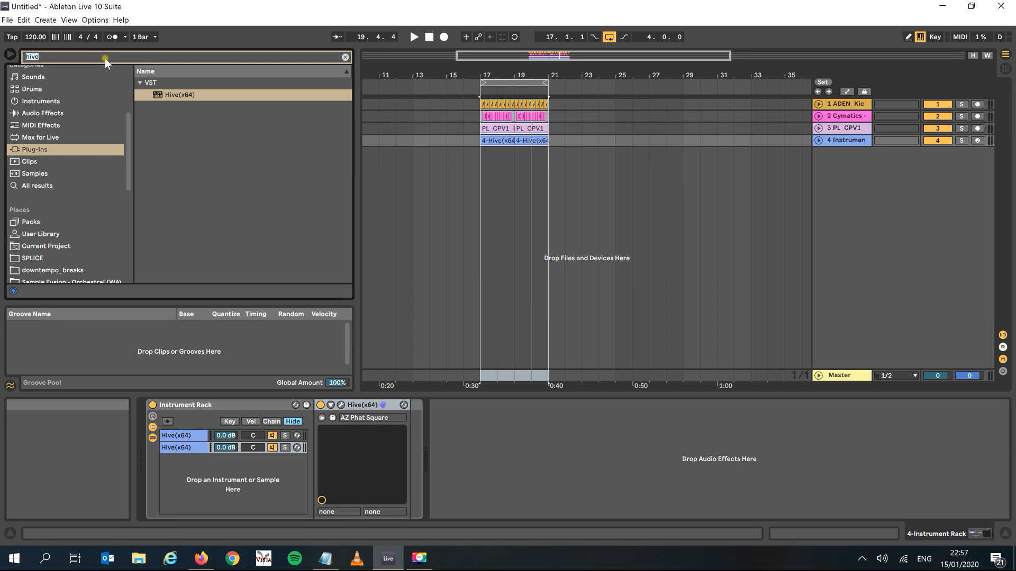
{"action": "type", "text": "eq"}
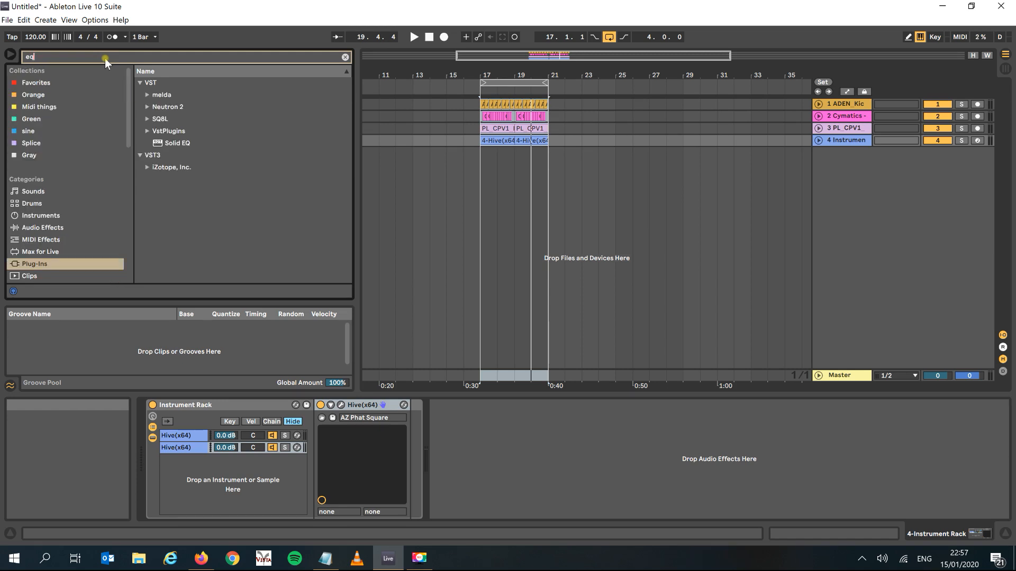
{"action": "key", "text": "BackSpace"}
{"action": "key", "text": "BackSpace"}
{"action": "type", "text": "pro"}
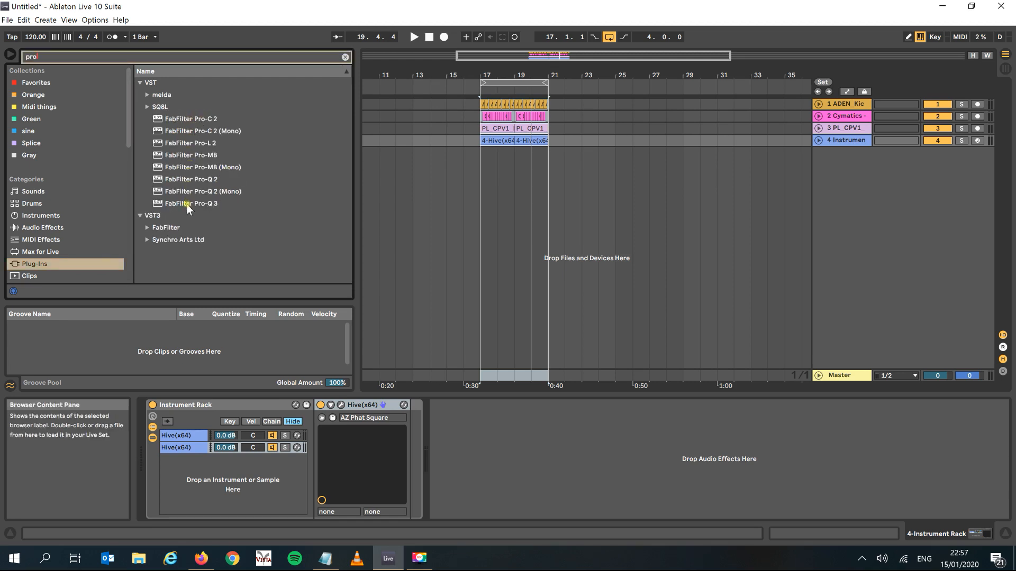
{"action": "left_click_drag", "start_coordinate": [194, 205], "coordinate": [406, 426]}
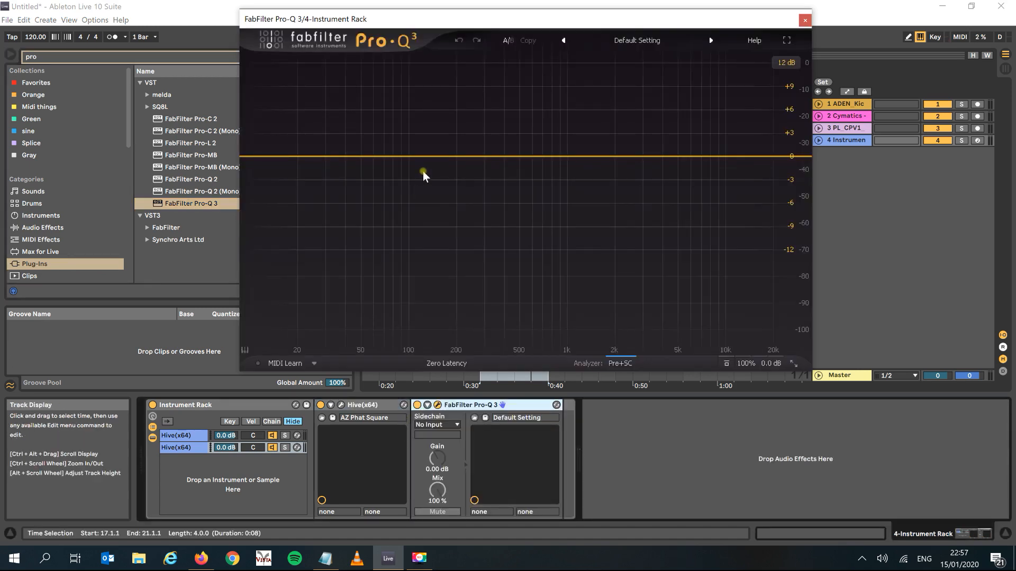
Step: Check the sound's spectrum during playback, add an EQ band at about 164 Hz and set its stereo placement to Side
{"action": "key", "text": "space"}
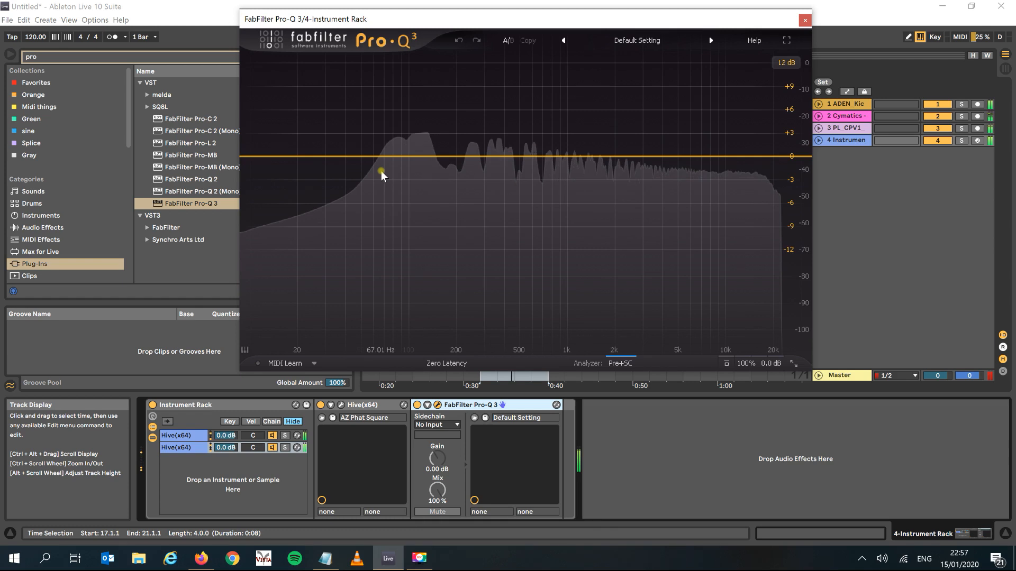
{"action": "key", "text": "space"}
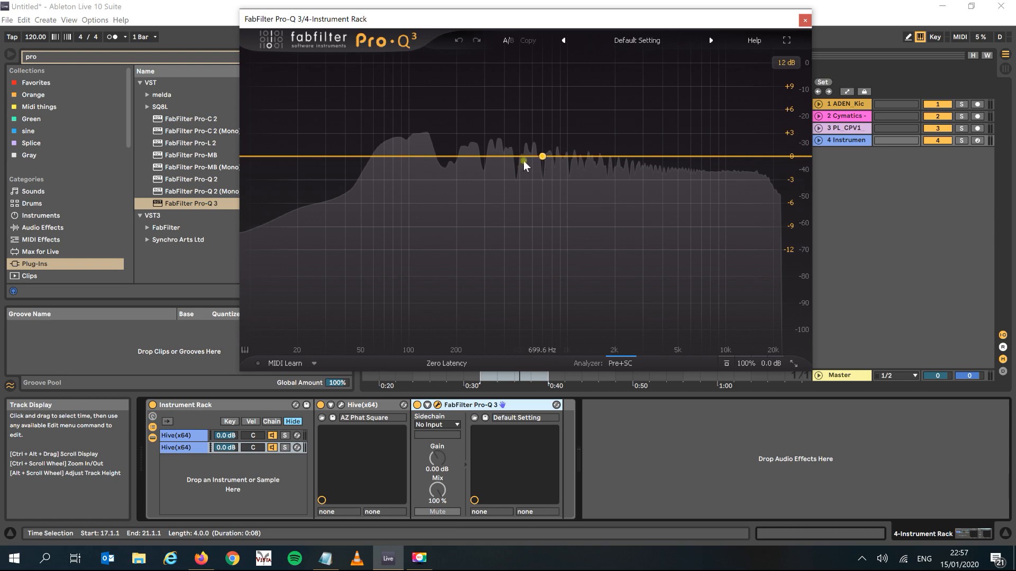
{"action": "left_click_drag", "start_coordinate": [443, 168], "coordinate": [443, 161]}
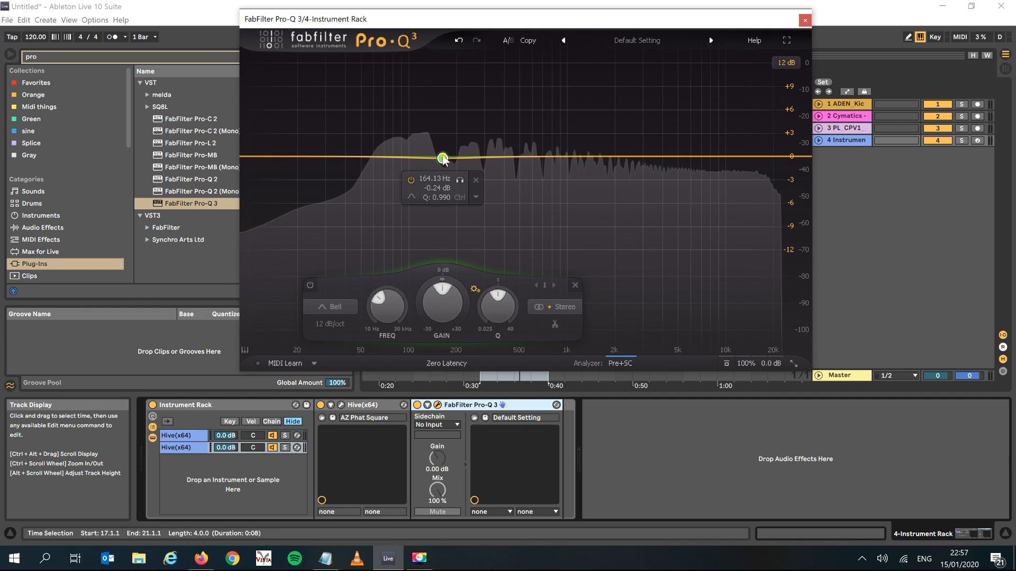
{"action": "right_click", "coordinate": [443, 158]}
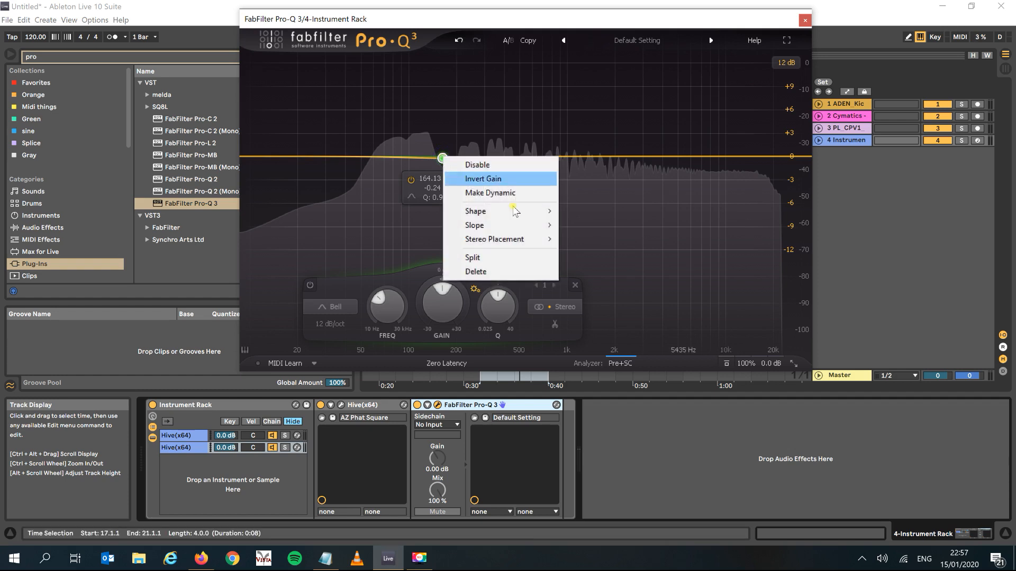
{"action": "mouse_move", "coordinate": [545, 239]}
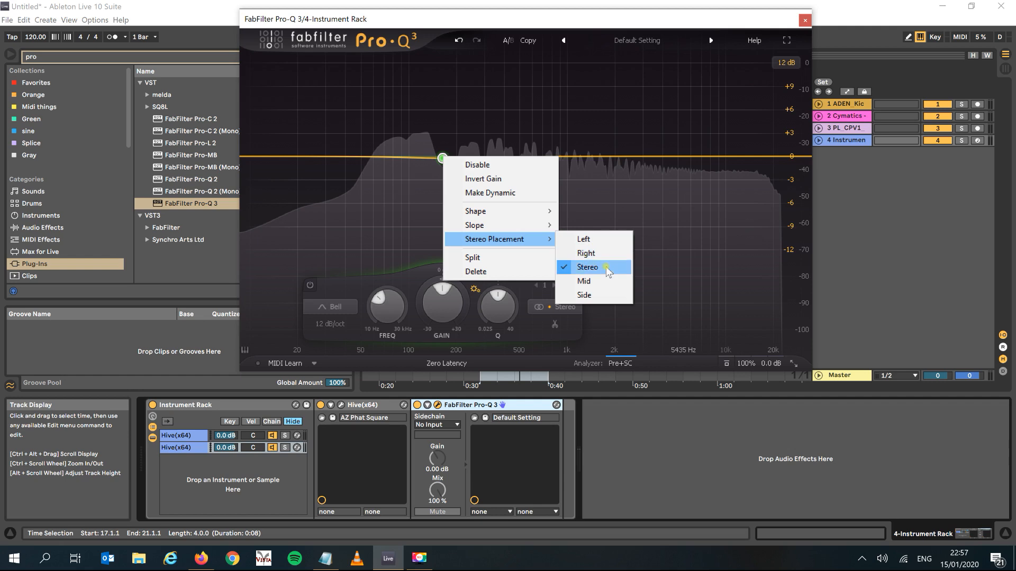
{"action": "left_click", "coordinate": [605, 297]}
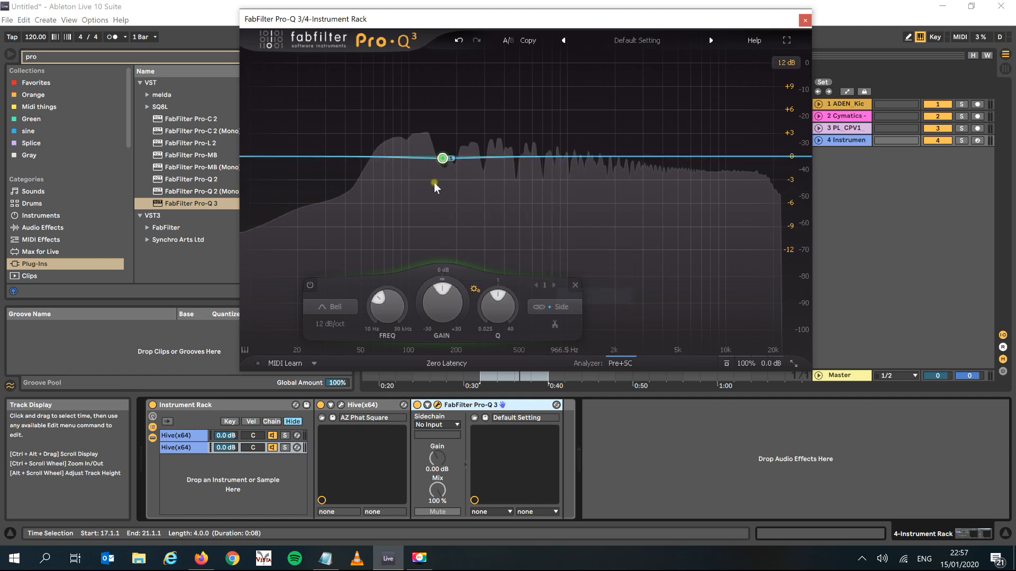
Step: Change the Side band's shape to Low Cut with a slope of 48 dB/oct
{"action": "right_click", "coordinate": [444, 159]}
{"action": "mouse_move", "coordinate": [529, 213]}
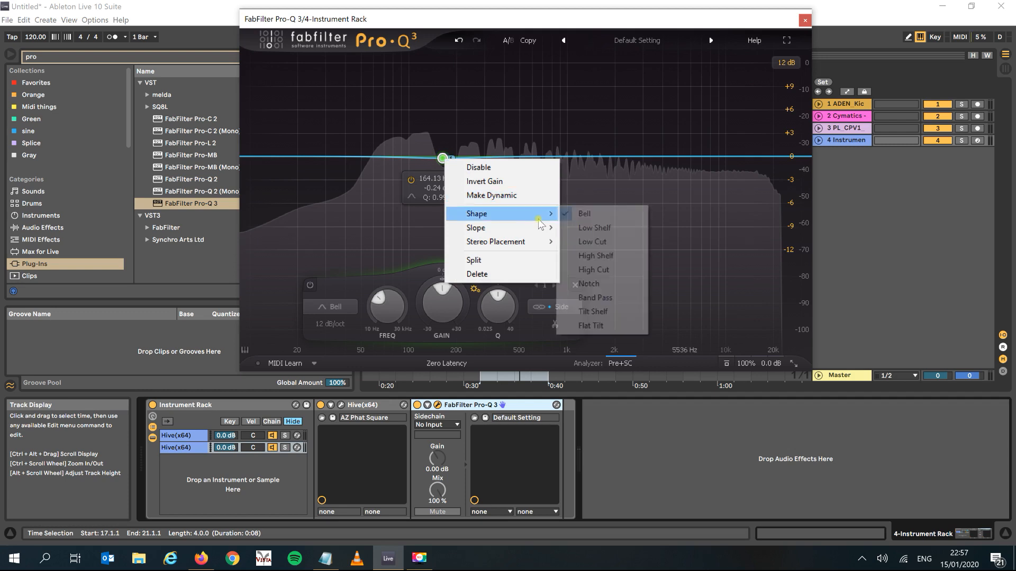
{"action": "left_click", "coordinate": [587, 244]}
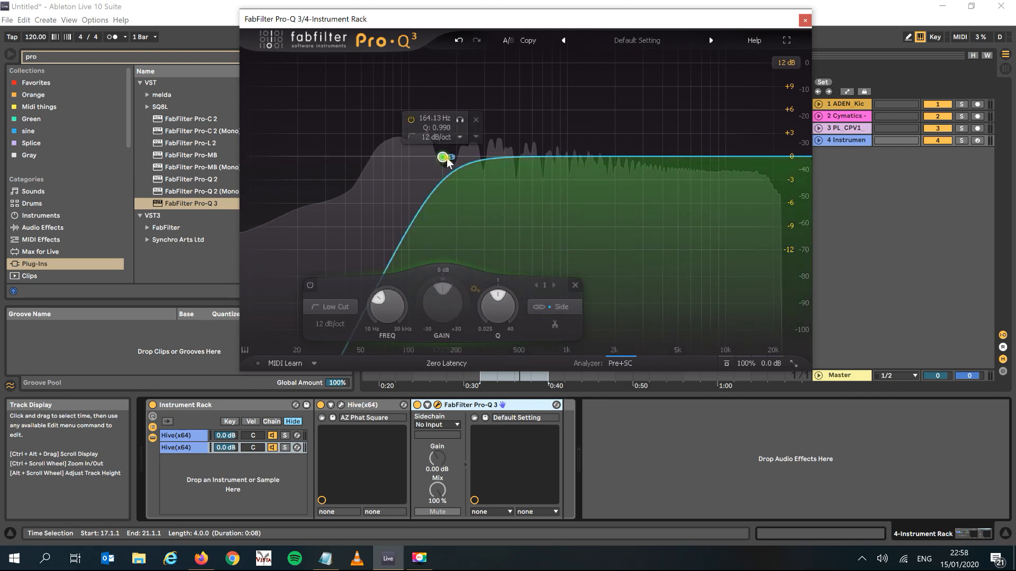
{"action": "right_click", "coordinate": [444, 158]}
{"action": "mouse_move", "coordinate": [547, 201]}
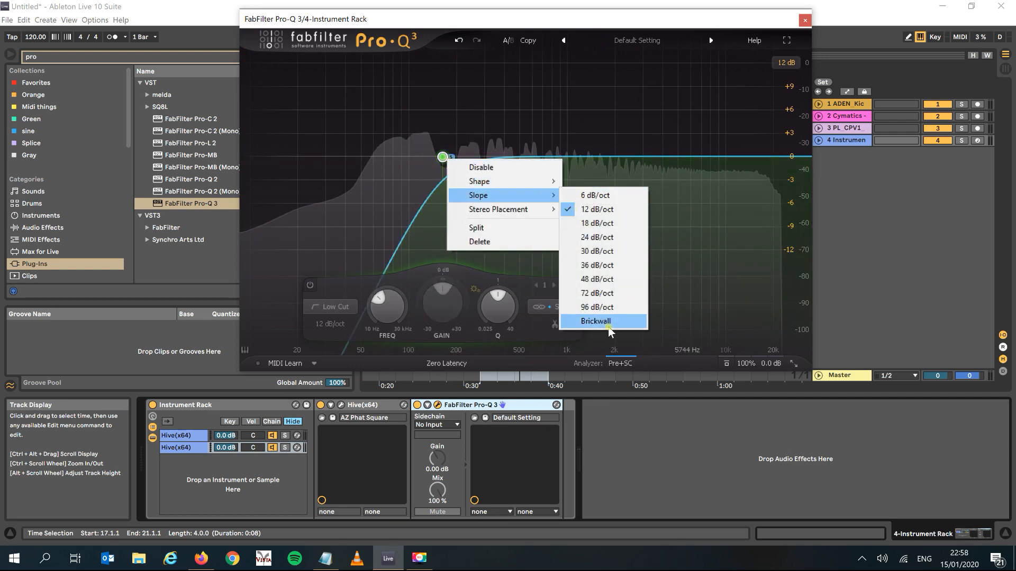
{"action": "left_click", "coordinate": [604, 280]}
Step: Raise the Side low cut to just above 500 Hz while auditioning the second Hive chain soloed, and close the equalizer window
{"action": "mouse_move", "coordinate": [446, 161]}
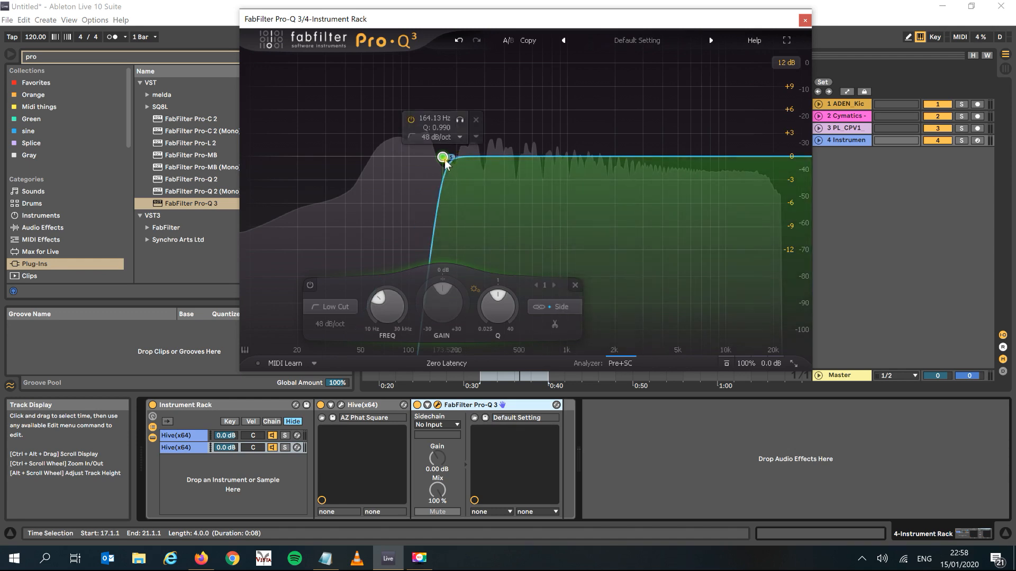
{"action": "left_click_drag", "start_coordinate": [444, 158], "coordinate": [479, 155]}
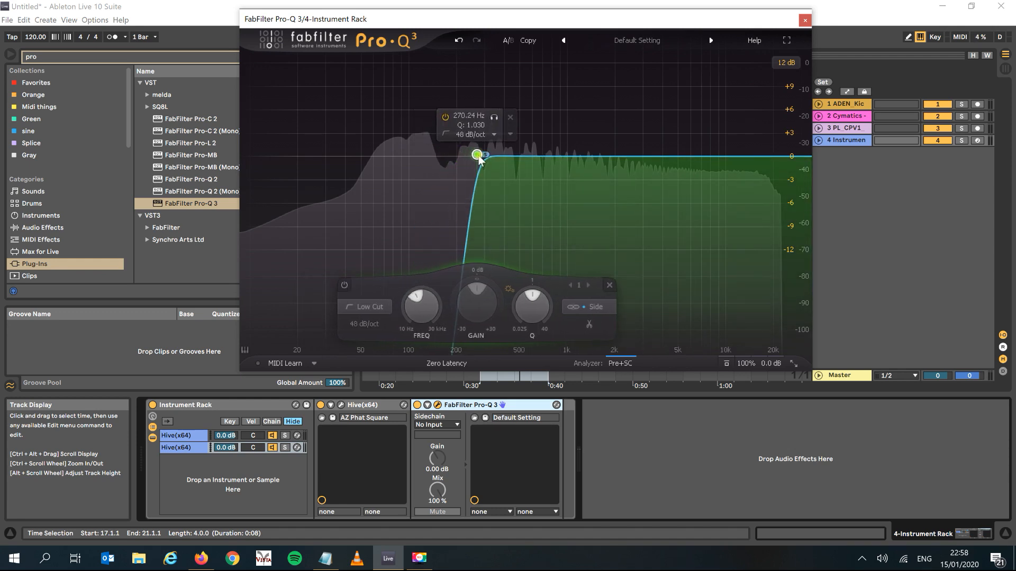
{"action": "key", "text": "space"}
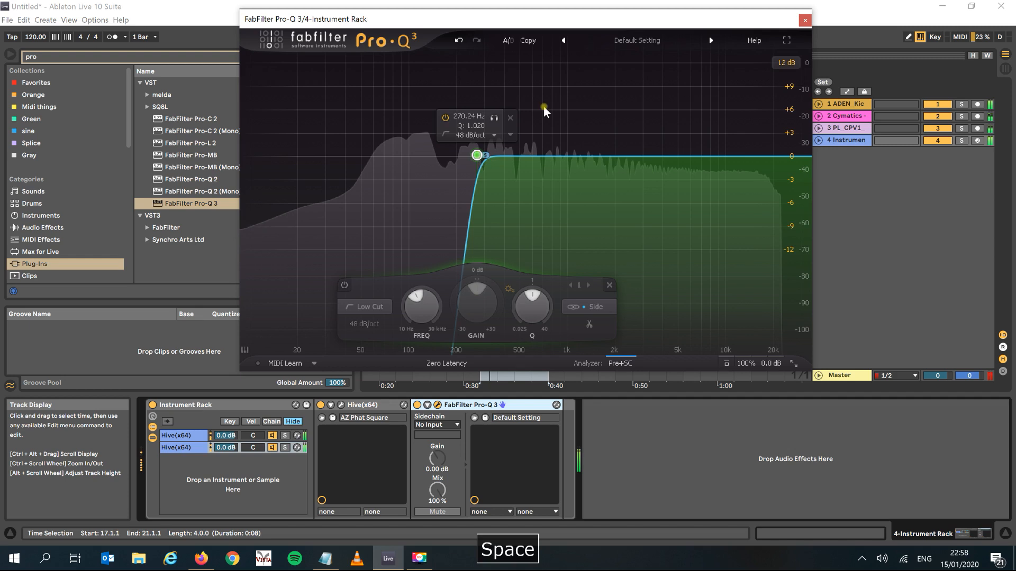
{"action": "left_click", "coordinate": [286, 447]}
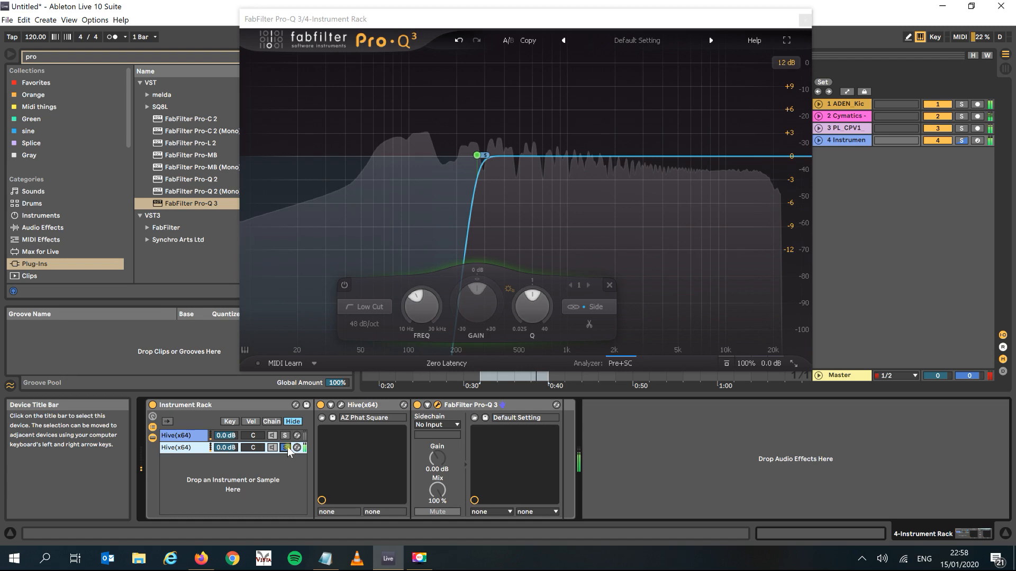
{"action": "mouse_move", "coordinate": [477, 162]}
{"action": "left_click_drag", "start_coordinate": [483, 157], "coordinate": [535, 156]}
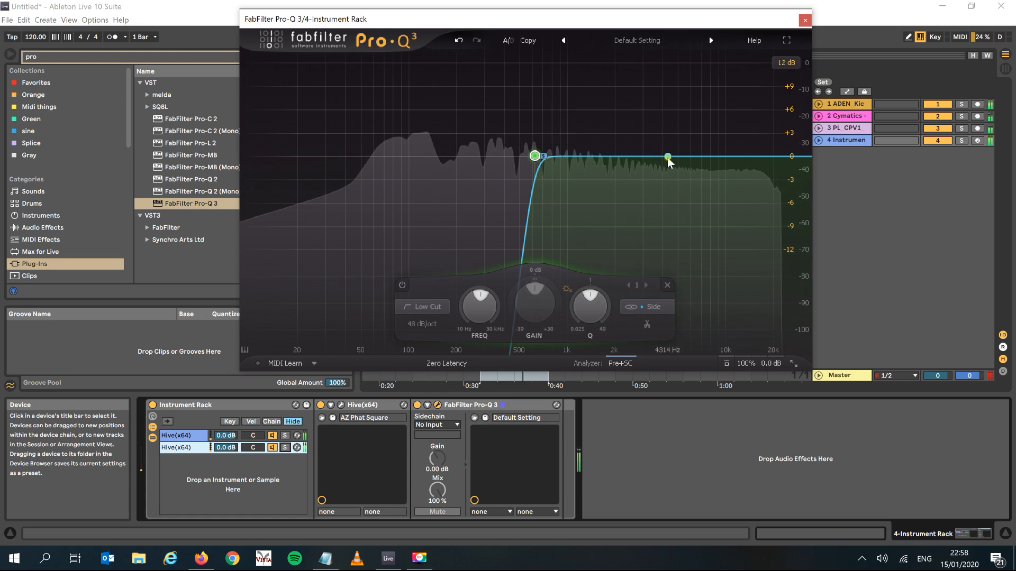
{"action": "key", "text": "space"}
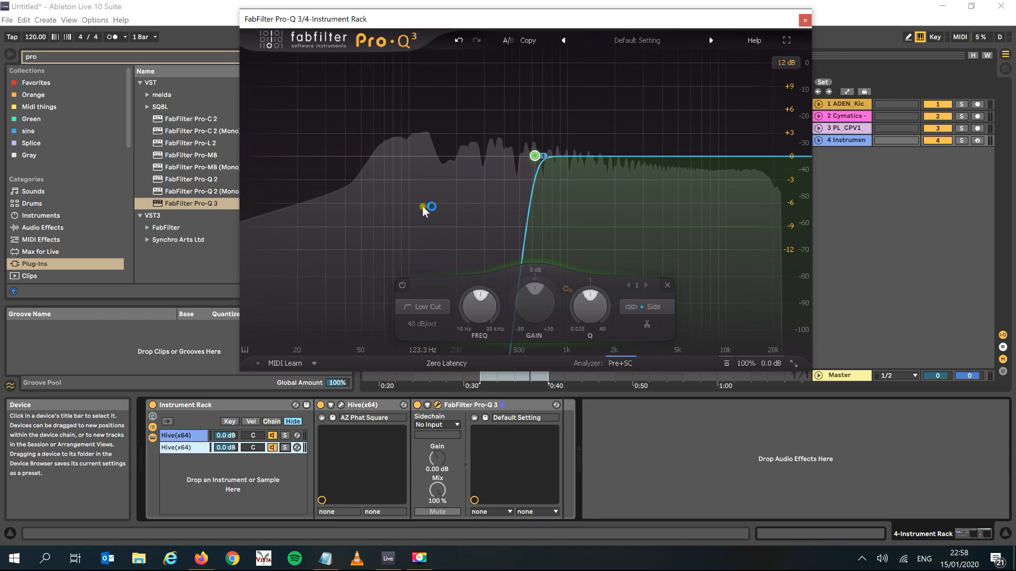
{"action": "left_click", "coordinate": [805, 22]}
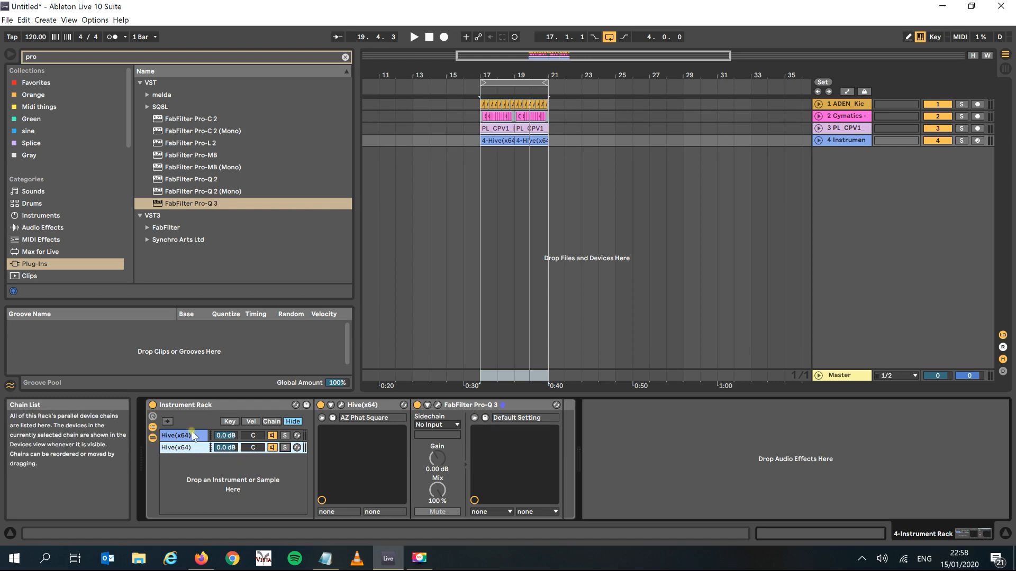
Step: Balance the second Hive chain against the first during playback, muting it for comparison and setting its volume to -4.6 dB
{"action": "key", "text": "space"}
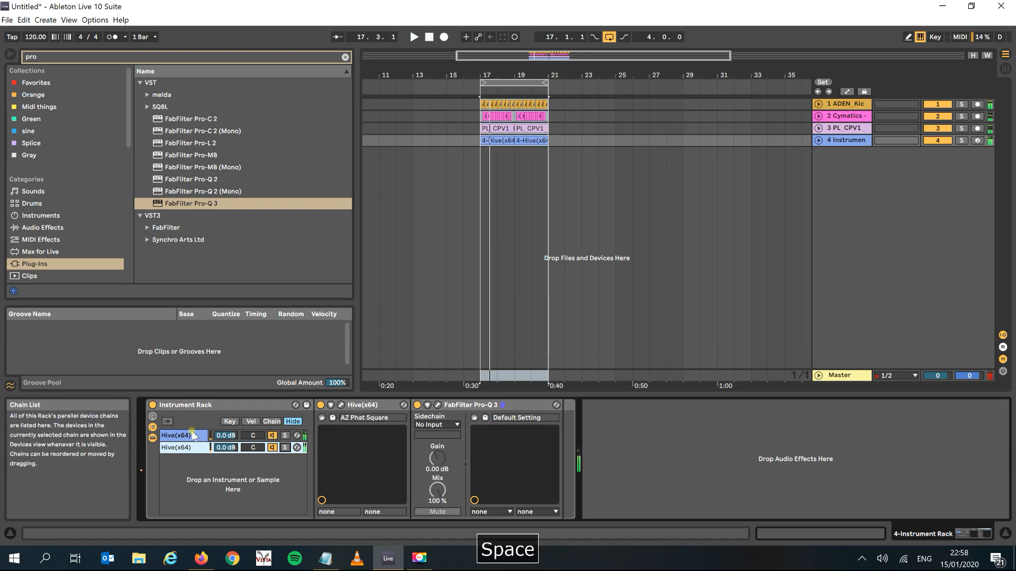
{"action": "key", "text": "space"}
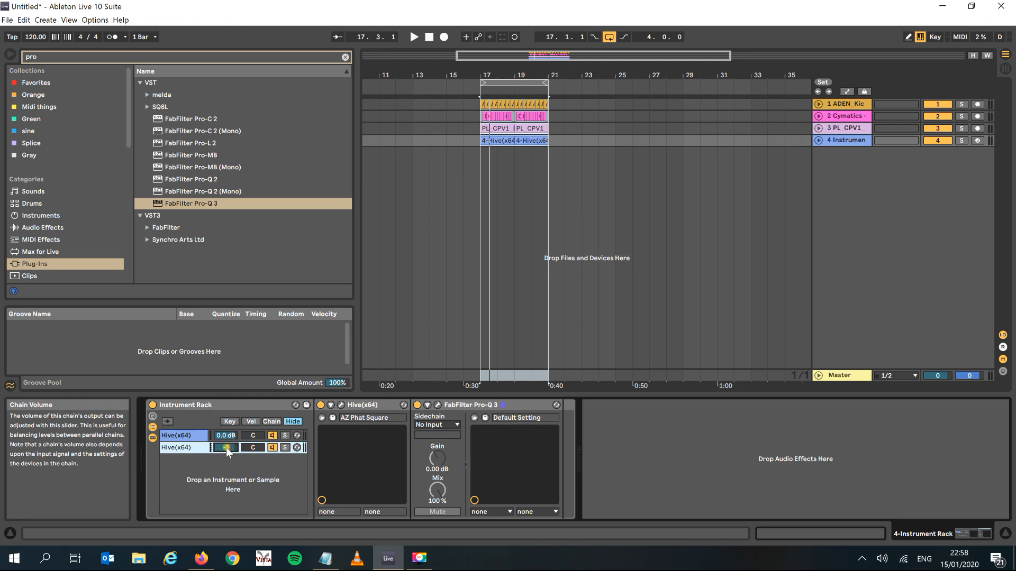
{"action": "key", "text": "space"}
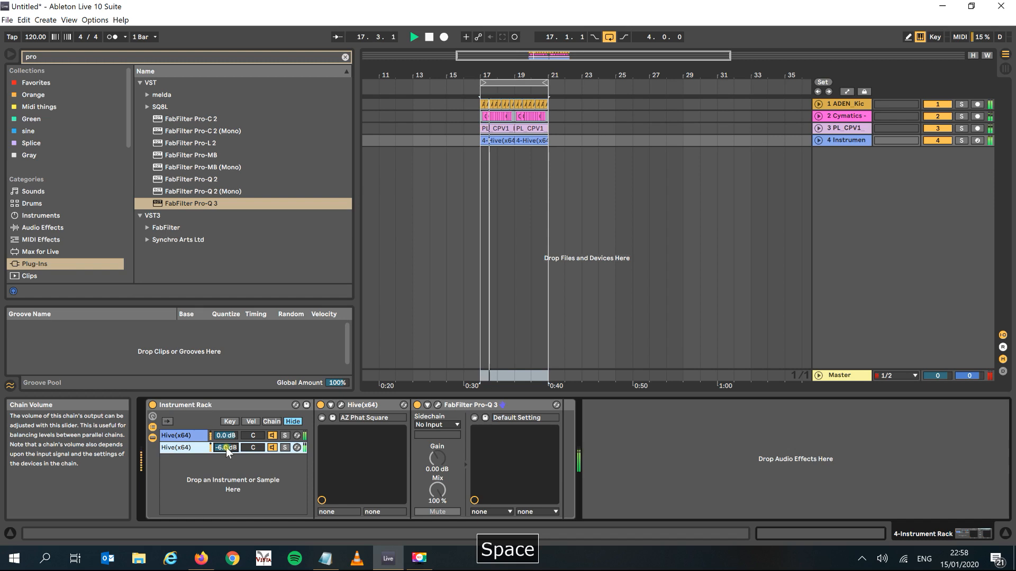
{"action": "key", "text": "space"}
{"action": "key", "text": "space"}
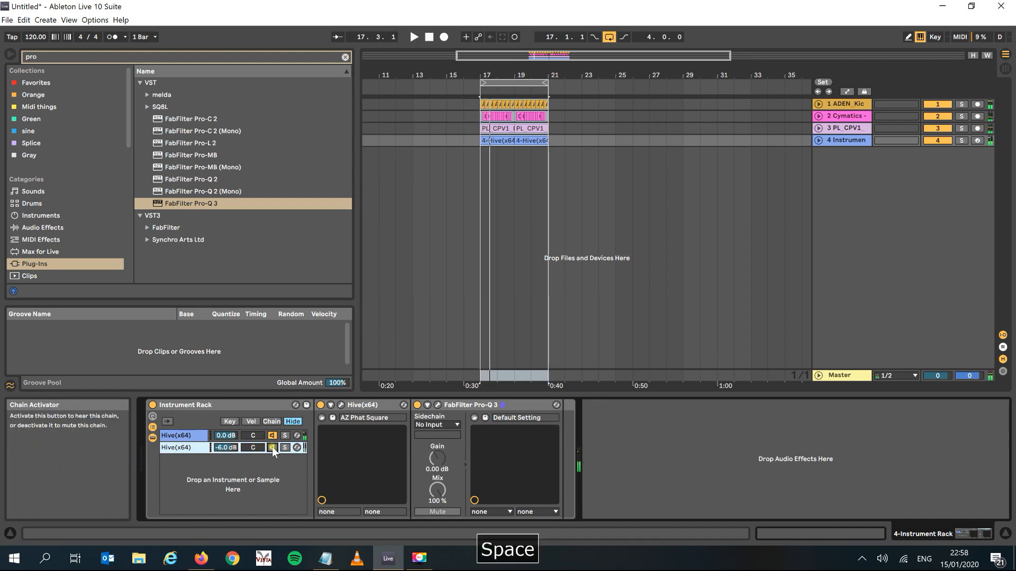
{"action": "left_click", "coordinate": [272, 448]}
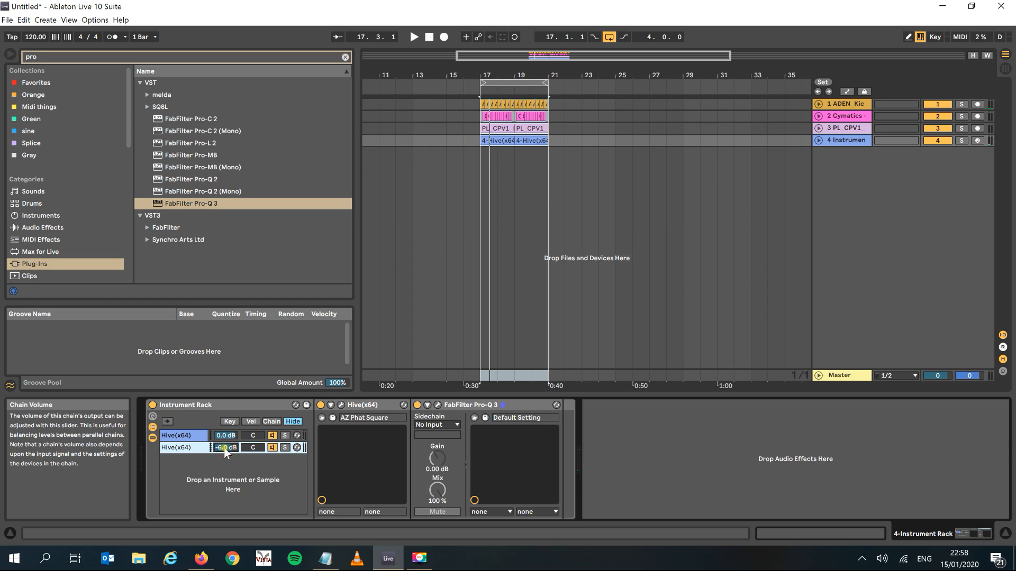
{"action": "mouse_move", "coordinate": [223, 447]}
{"action": "left_mouse_down"}
{"action": "mouse_move", "coordinate": [223, 437]}
{"action": "mouse_move", "coordinate": [225, 461]}
{"action": "left_mouse_up"}
{"action": "key", "text": "space"}
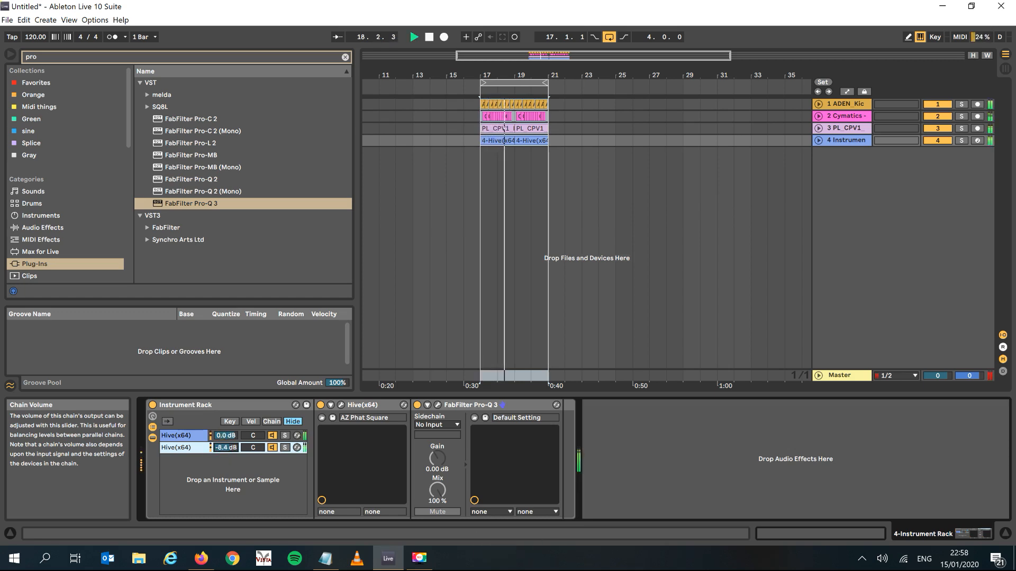
{"action": "left_click_drag", "start_coordinate": [225, 462], "coordinate": [224, 450]}
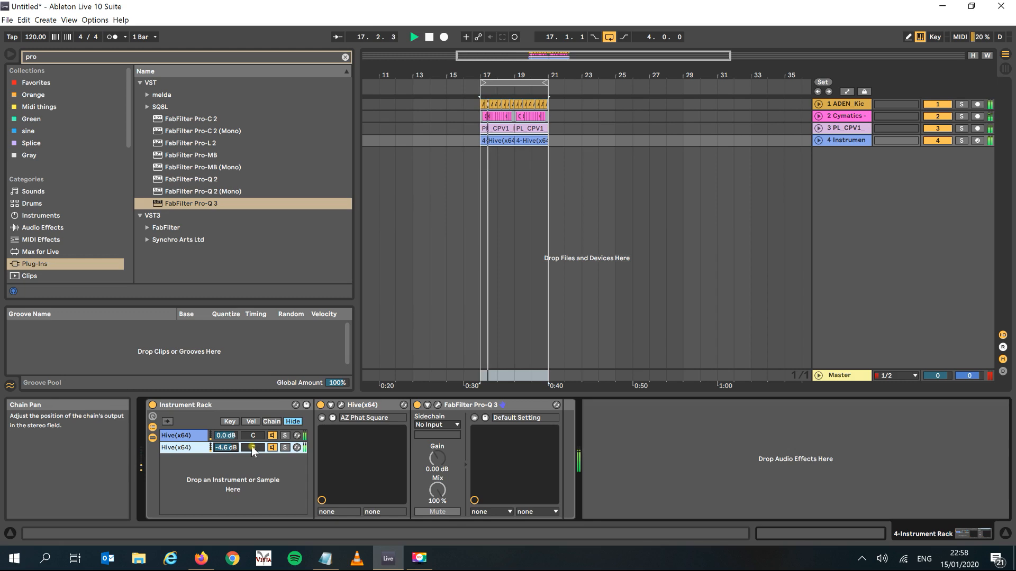
Step: Stop playback, find Glue Compressor among the audio effects and add it after the Instrument Rack
{"action": "key", "text": "space"}
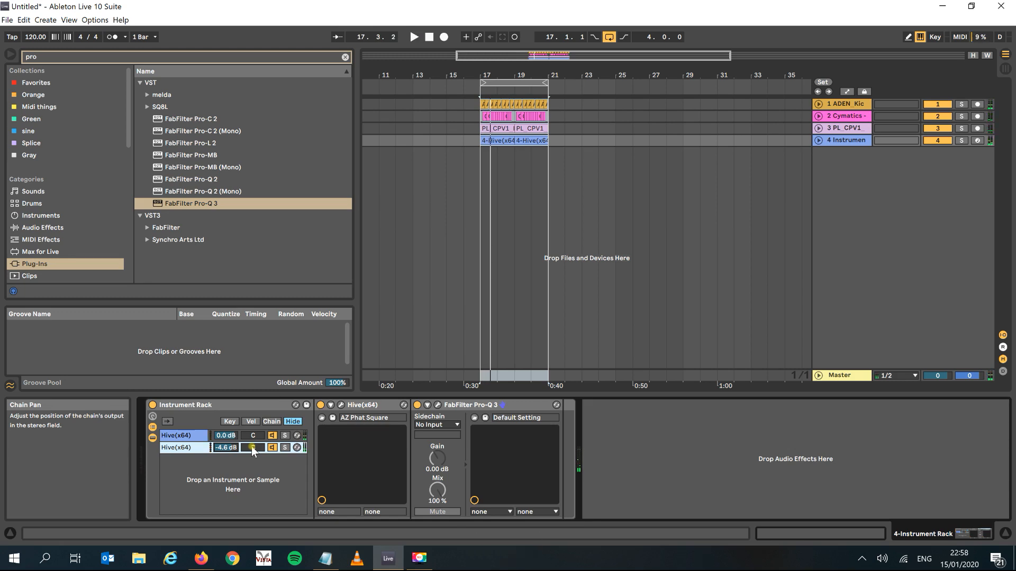
{"action": "left_click", "coordinate": [97, 55]}
{"action": "type", "text": "glue"}
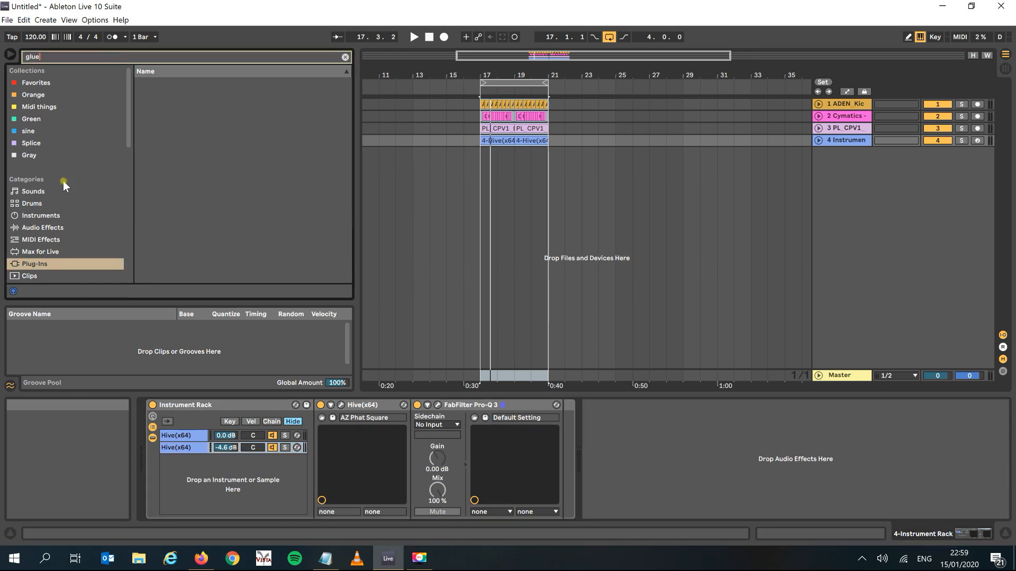
{"action": "left_click", "coordinate": [52, 216]}
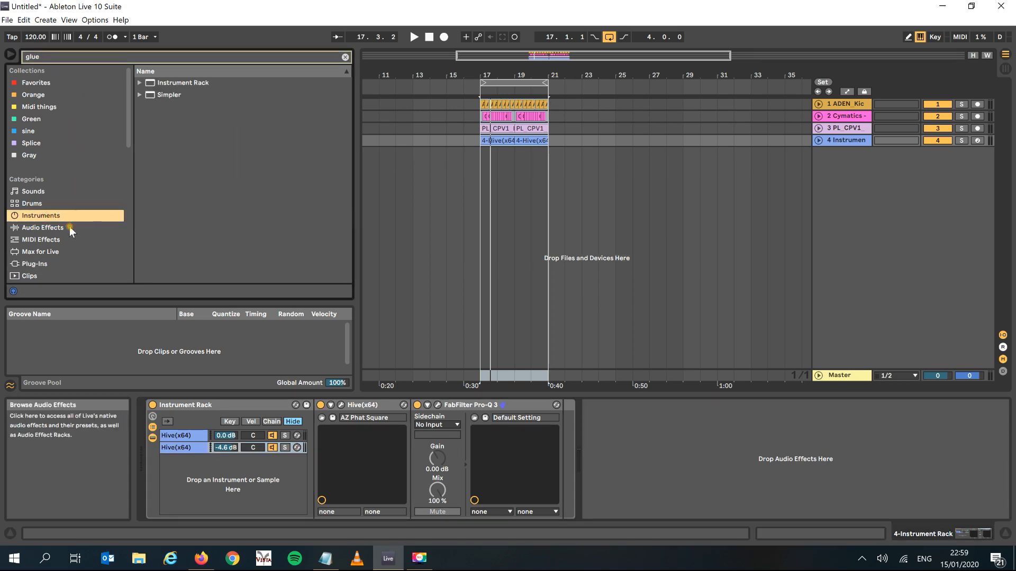
{"action": "left_click", "coordinate": [70, 228]}
{"action": "left_click_drag", "start_coordinate": [151, 94], "coordinate": [610, 420]}
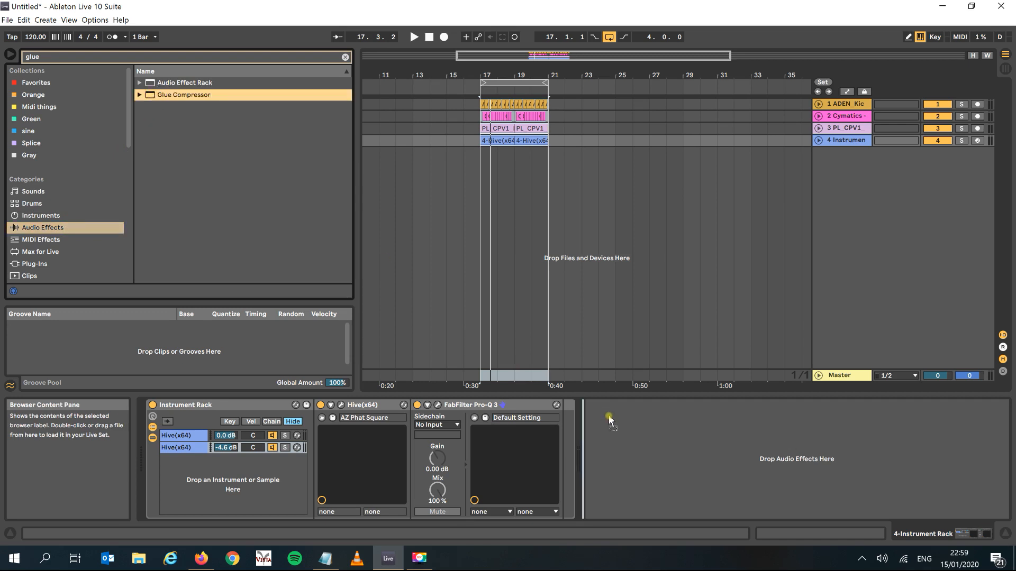
{"action": "left_click_drag", "start_coordinate": [608, 416], "coordinate": [608, 415]}
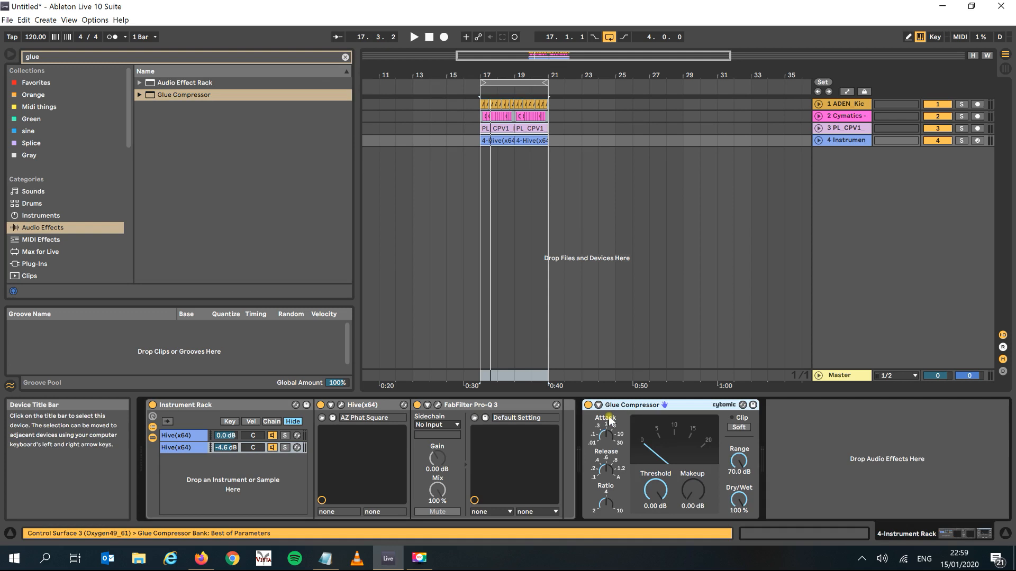
Step: Adjust the Glue Compressor's attack and release during playback
{"action": "key", "text": "space"}
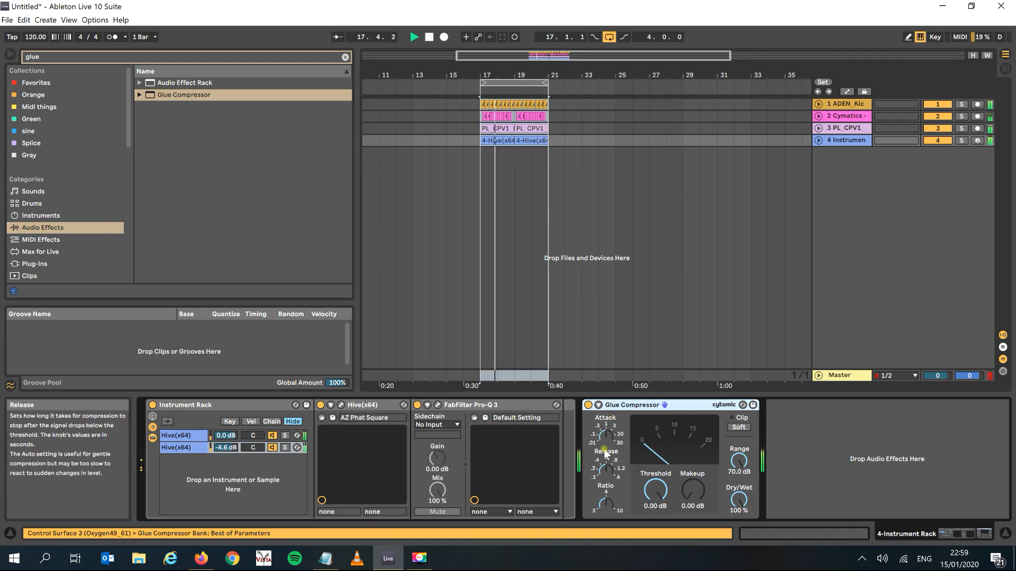
{"action": "left_click", "coordinate": [606, 437]}
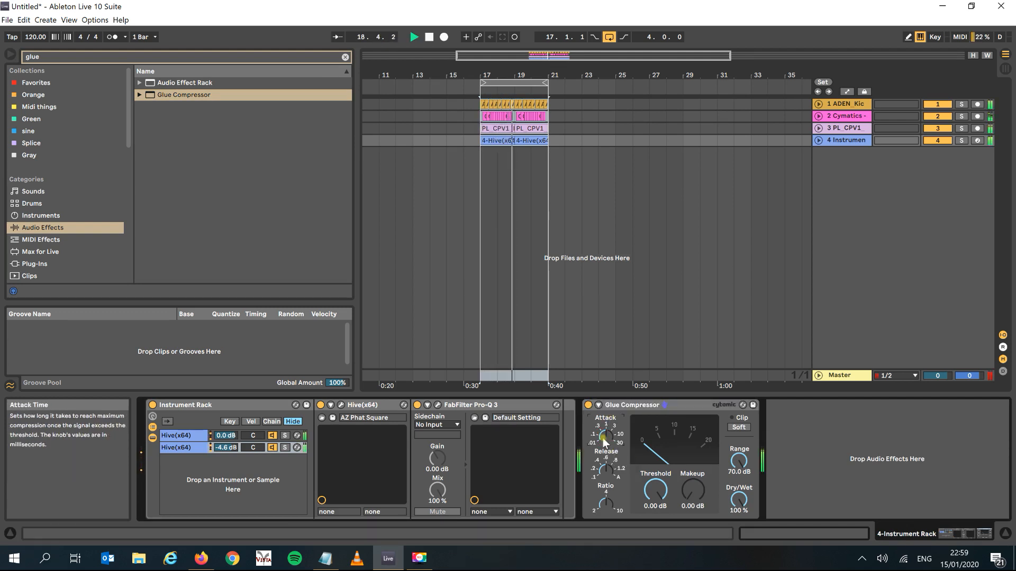
{"action": "left_click", "coordinate": [603, 465]}
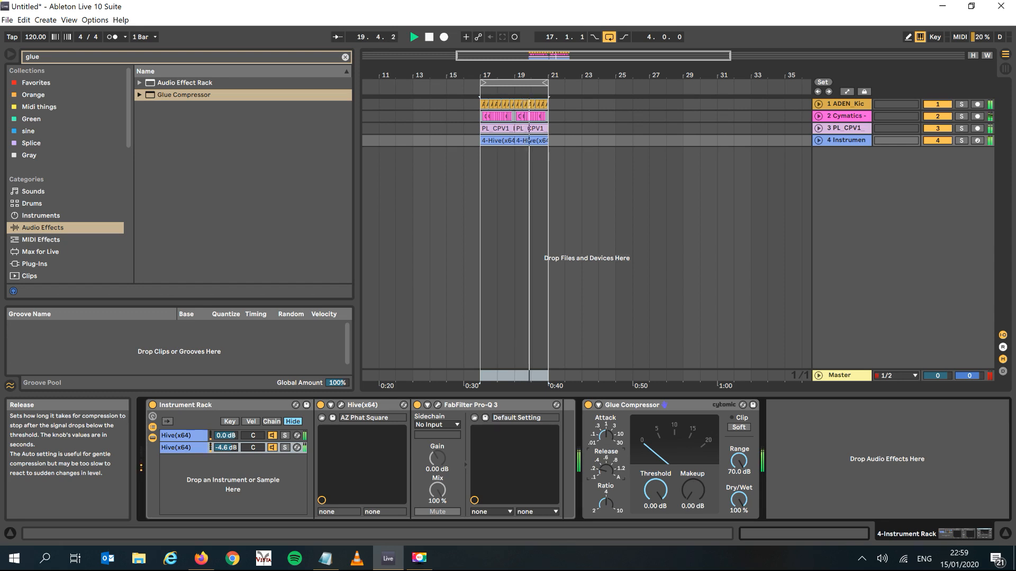
Step: Set the Glue Compressor's threshold to -20.6 dB and its makeup gain to 5.56 dB while listening
{"action": "left_click", "coordinate": [655, 490]}
{"action": "left_click_drag", "start_coordinate": [655, 493], "coordinate": [655, 547]}
{"action": "left_click", "coordinate": [689, 493]}
{"action": "mouse_move", "coordinate": [690, 493]}
{"action": "left_mouse_down"}
{"action": "mouse_move", "coordinate": [689, 466]}
{"action": "mouse_move", "coordinate": [686, 489]}
{"action": "left_mouse_up"}
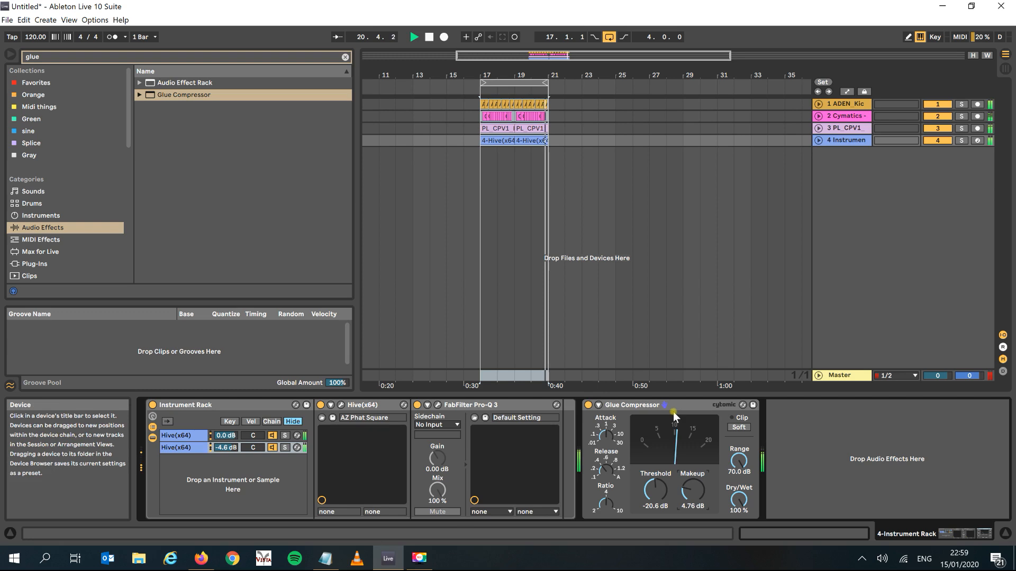
{"action": "left_click", "coordinate": [673, 408]}
{"action": "left_click_drag", "start_coordinate": [690, 490], "coordinate": [690, 485]}
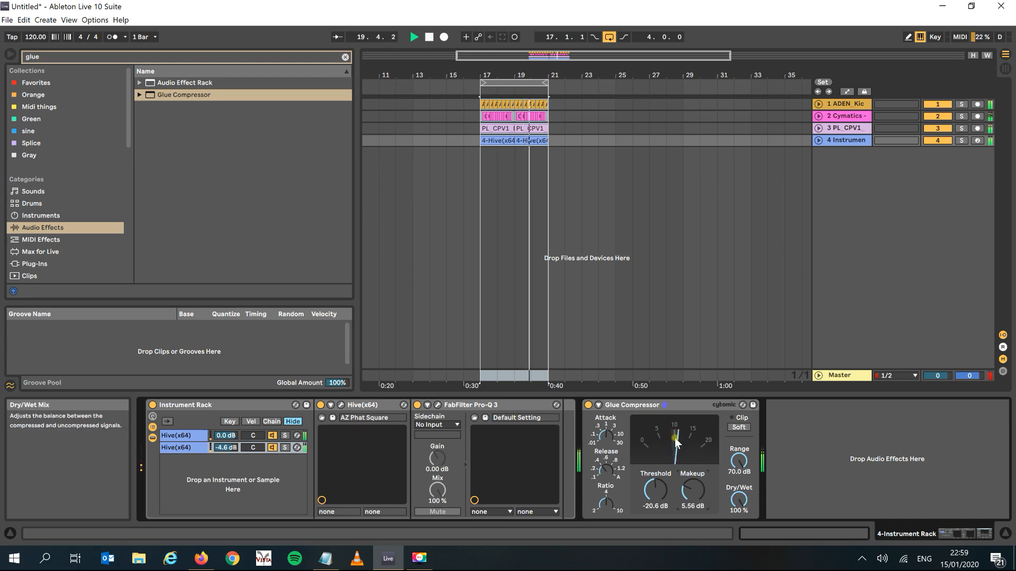
{"action": "key", "text": "space"}
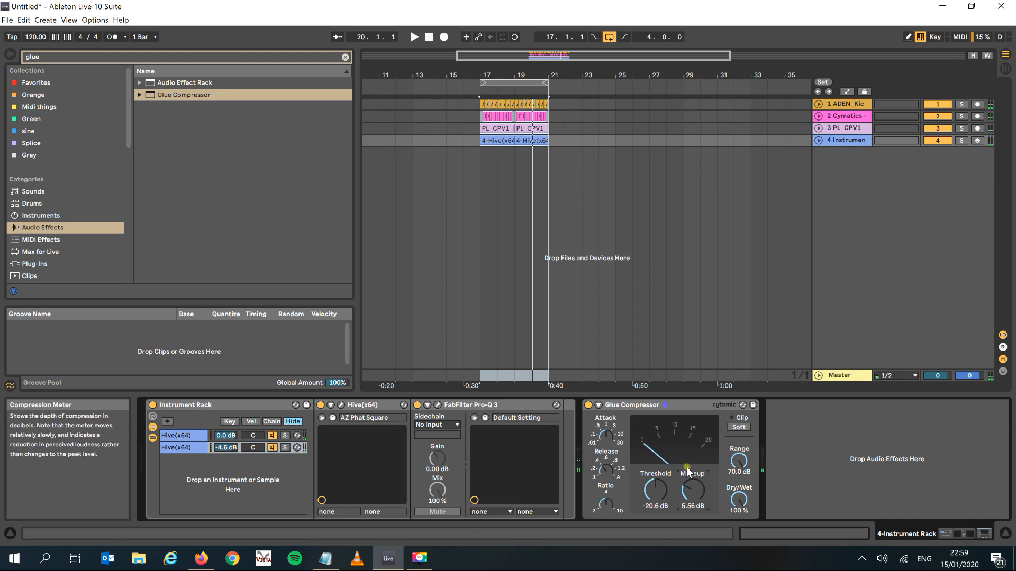
Step: Set the Glue Compressor's dry/wet mix to 58 % while auditioning the loop
{"action": "left_click_drag", "start_coordinate": [739, 499], "coordinate": [738, 504]}
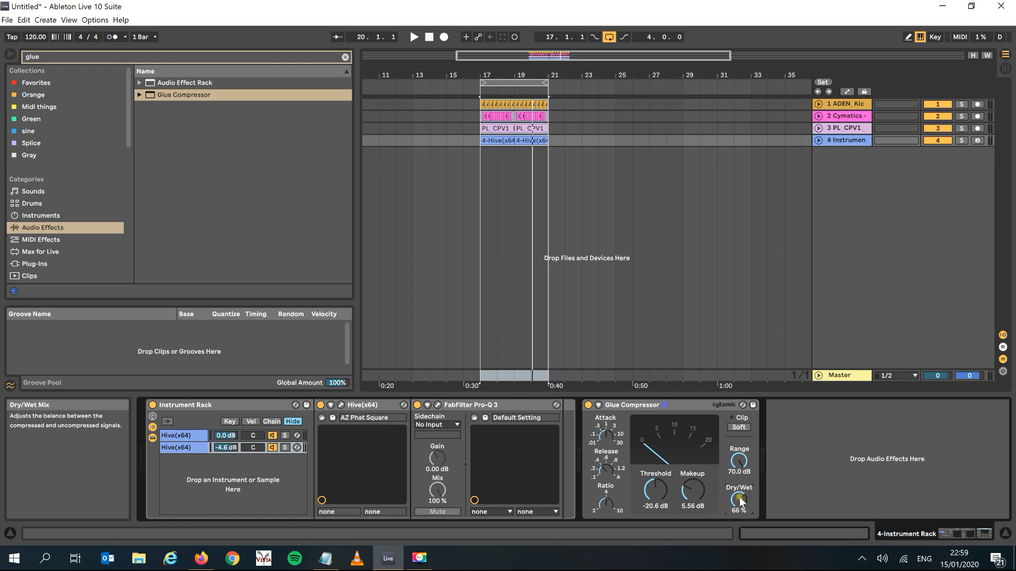
{"action": "key", "text": "space"}
{"action": "mouse_move", "coordinate": [739, 508]}
{"action": "left_mouse_down"}
{"action": "mouse_move", "coordinate": [739, 545]}
{"action": "mouse_move", "coordinate": [739, 503]}
{"action": "left_mouse_up"}
{"action": "key", "text": "space"}
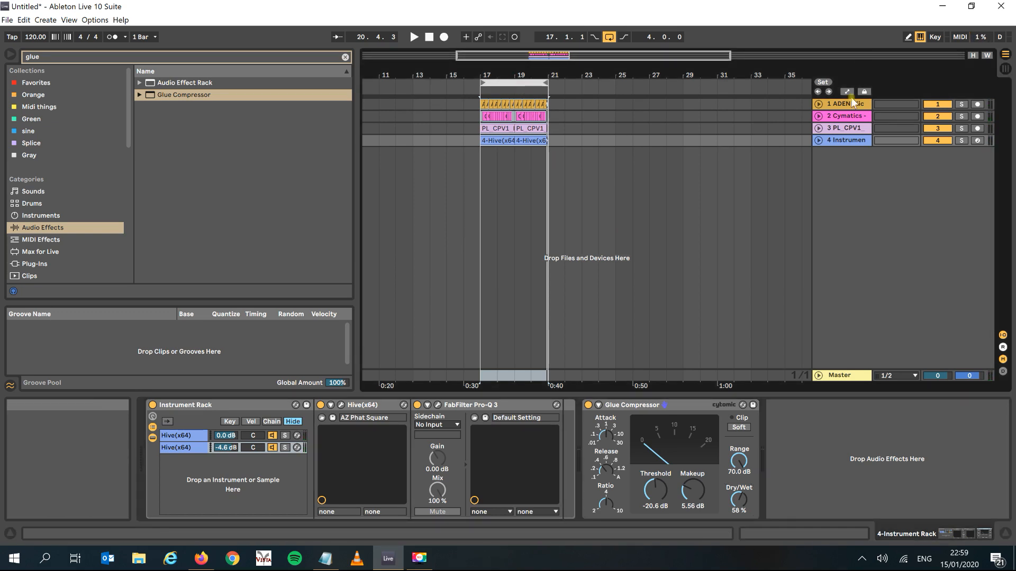
Step: Duplicate the Instrument Rack track
{"action": "right_click", "coordinate": [848, 141]}
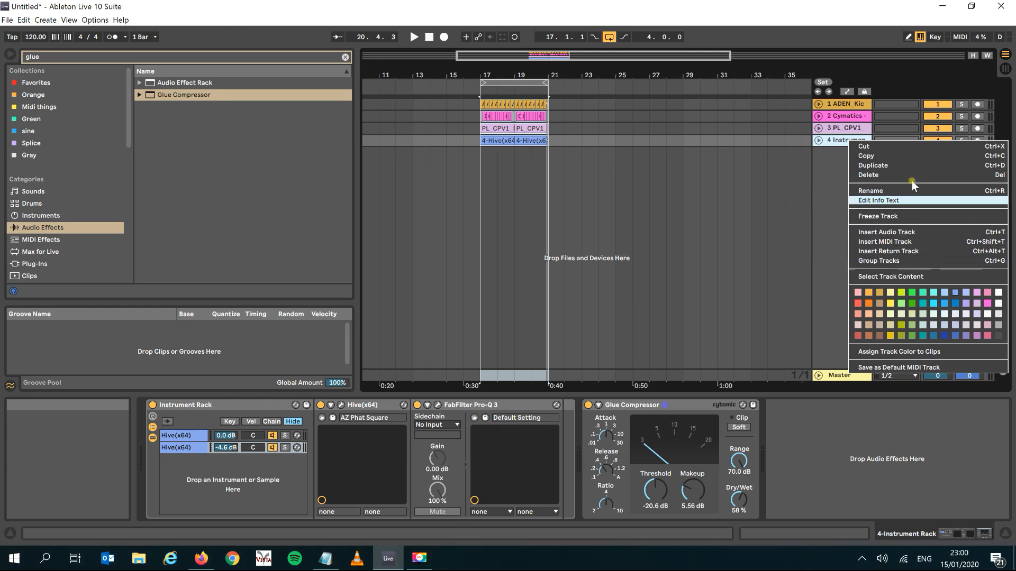
{"action": "left_click", "coordinate": [910, 165]}
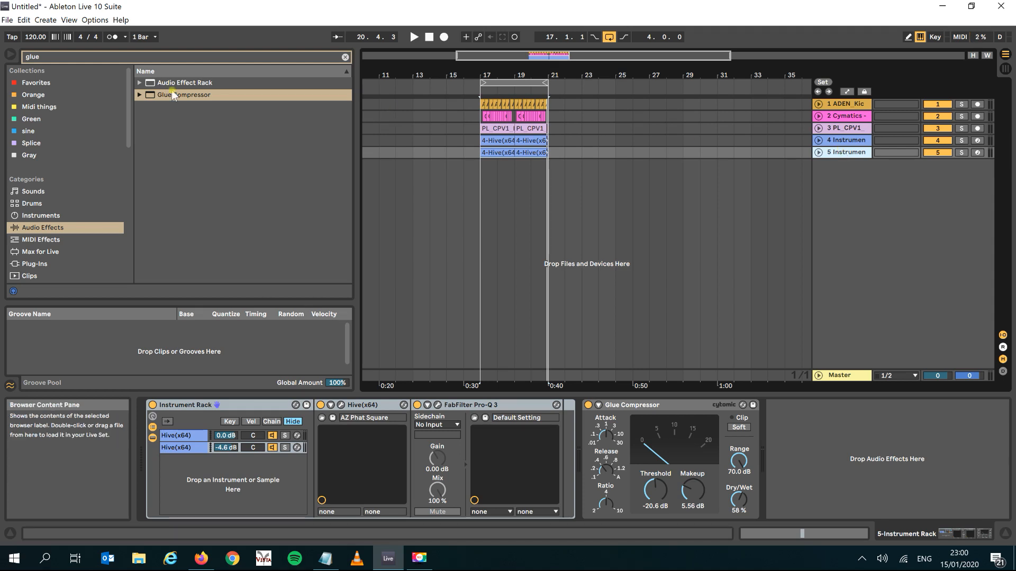
Step: Replace the Instrument Rack on the duplicated track with the KORG M1 plug-in and delete its Glue Compressor
{"action": "left_click", "coordinate": [127, 60]}
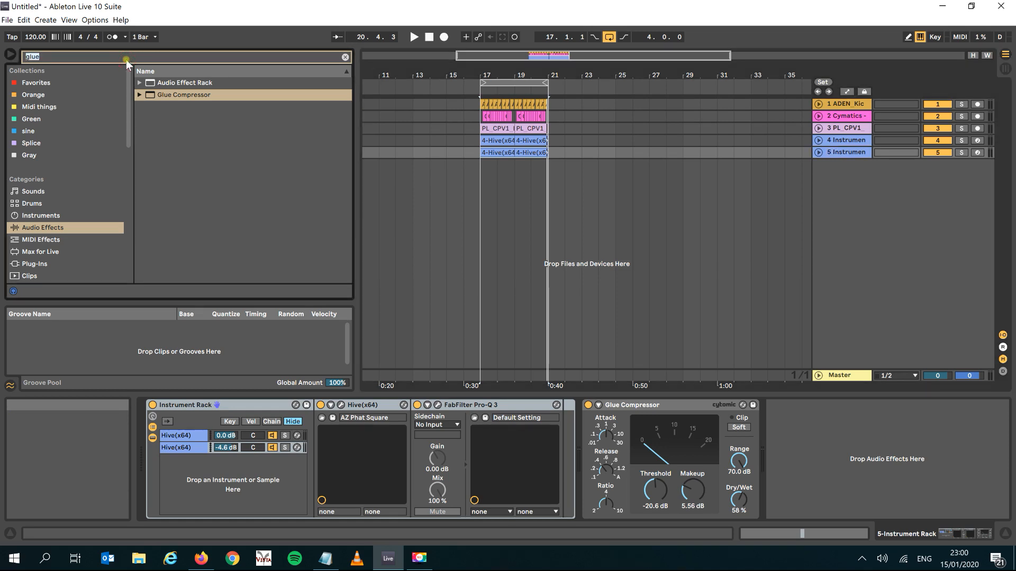
{"action": "type", "text": "m1"}
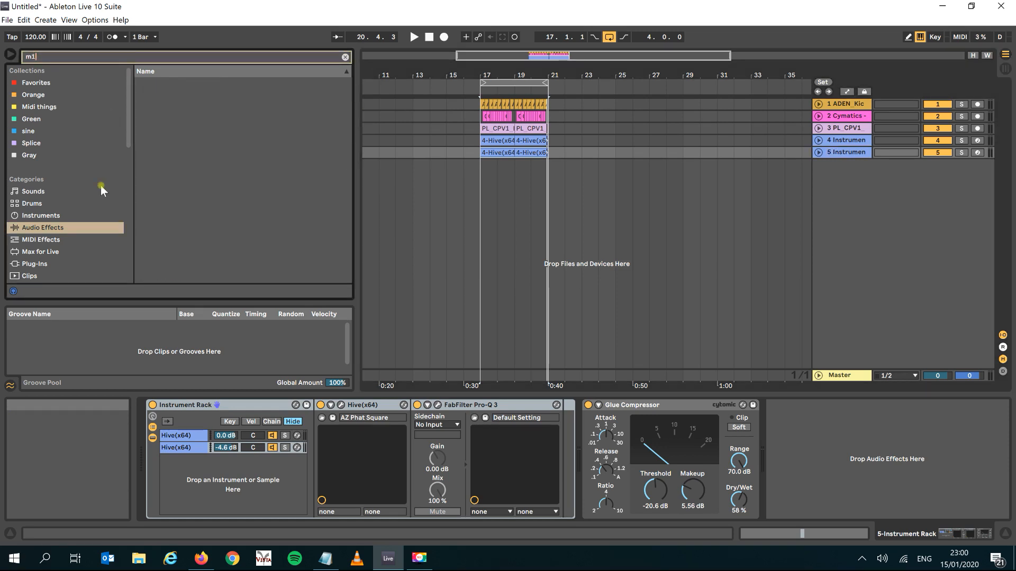
{"action": "left_click", "coordinate": [71, 264]}
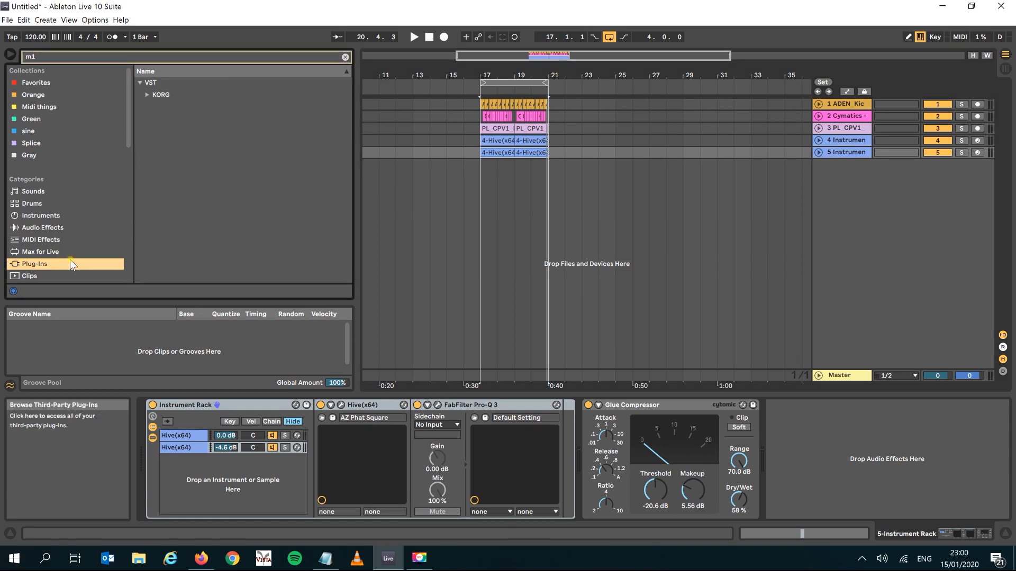
{"action": "left_click", "coordinate": [148, 95]}
{"action": "left_click_drag", "start_coordinate": [170, 108], "coordinate": [841, 153]}
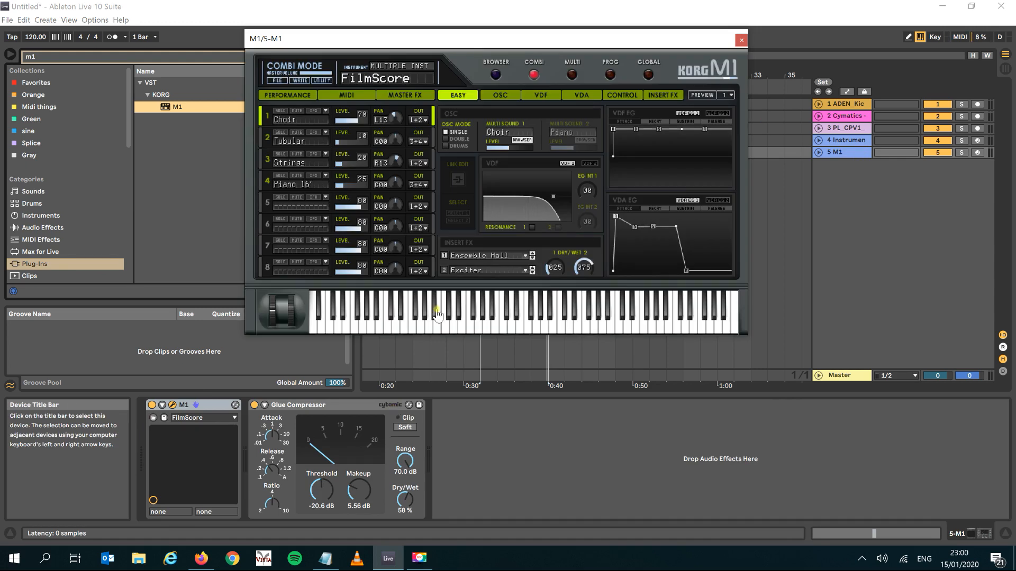
{"action": "left_click", "coordinate": [313, 405]}
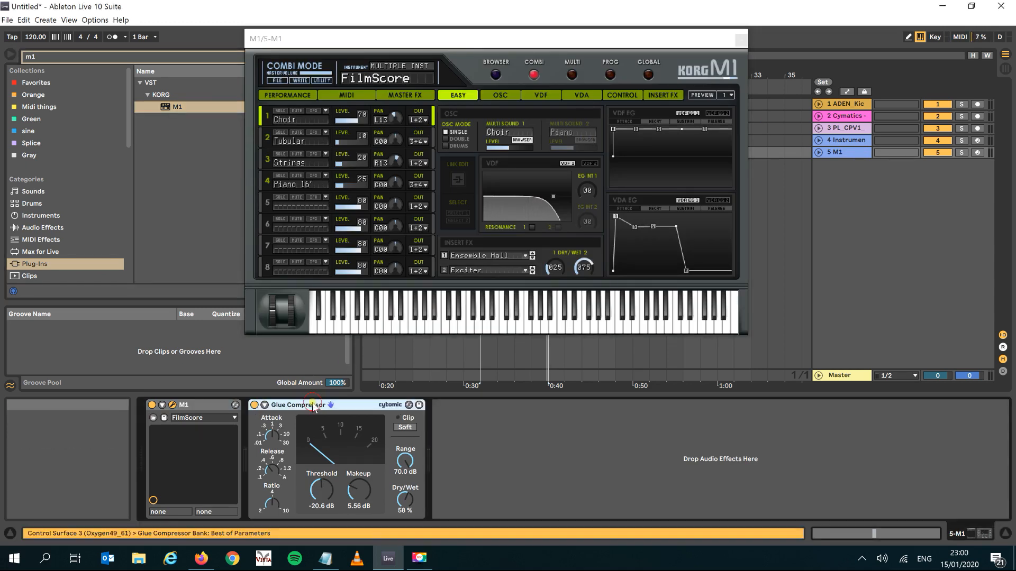
{"action": "key", "text": "Delete"}
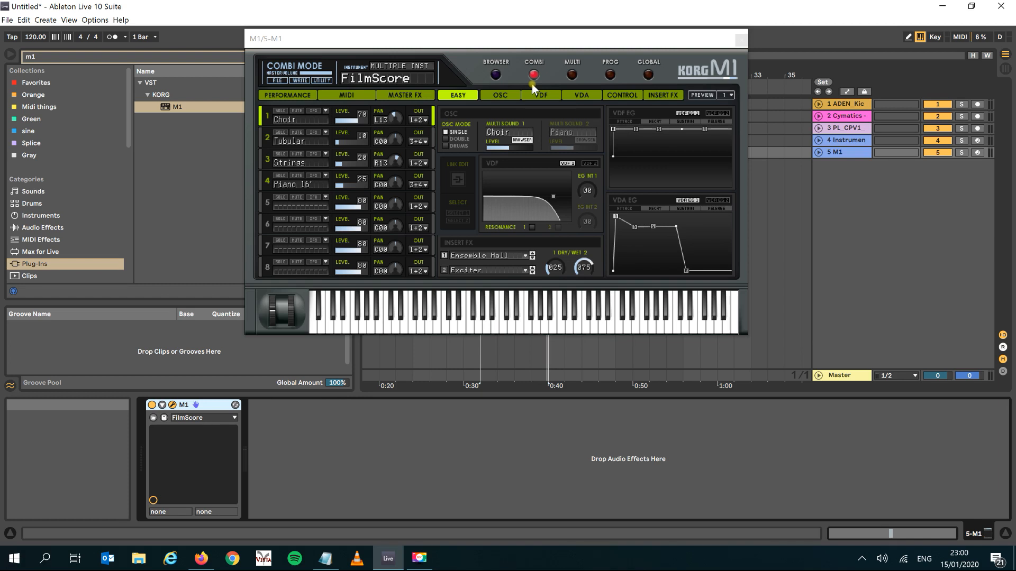
Step: Browse M1's combi sounds filtered to Synth Poly, trying Resonant and Ana Piana
{"action": "left_click", "coordinate": [496, 76]}
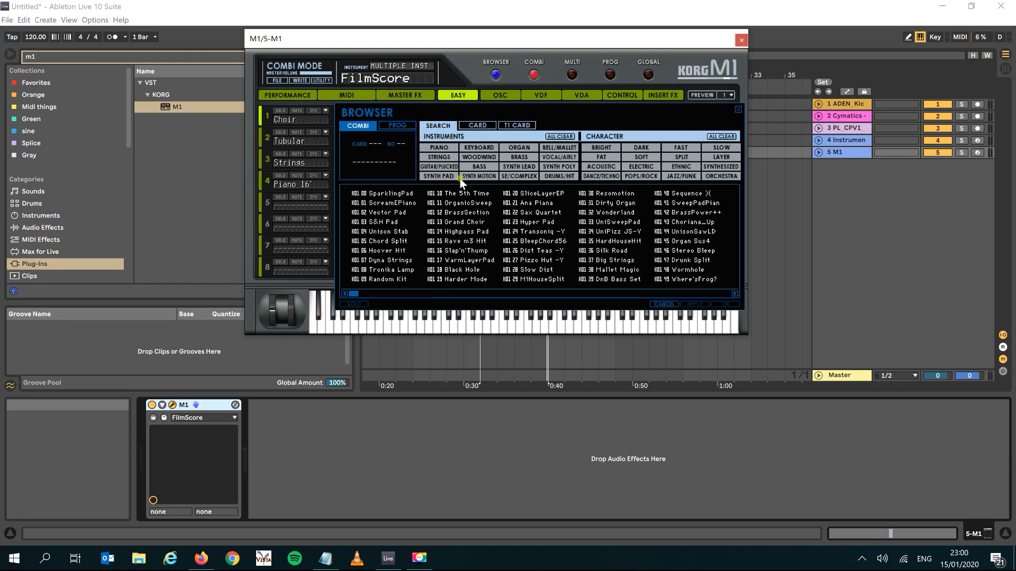
{"action": "left_click", "coordinate": [555, 167]}
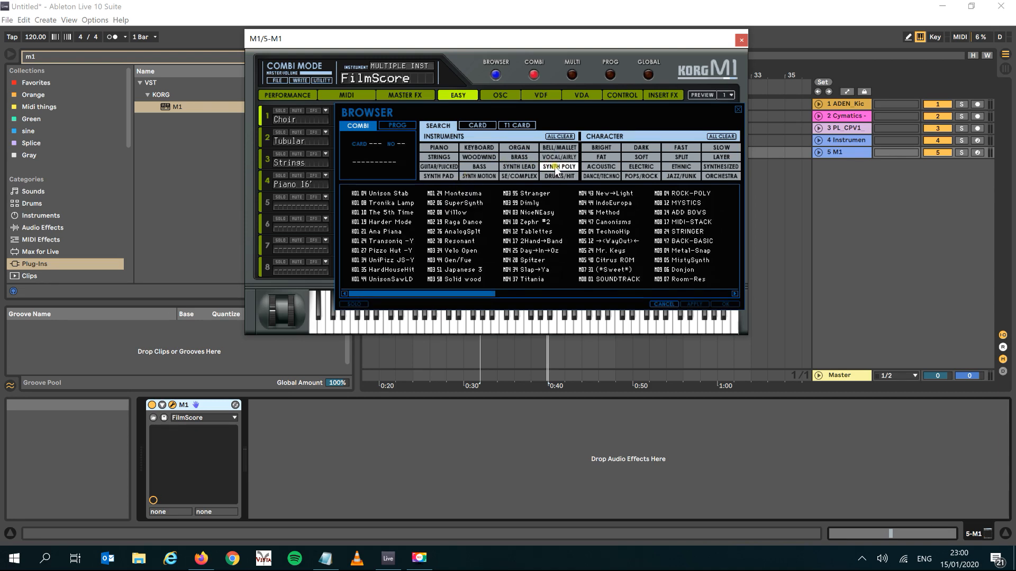
{"action": "left_click", "coordinate": [453, 243]}
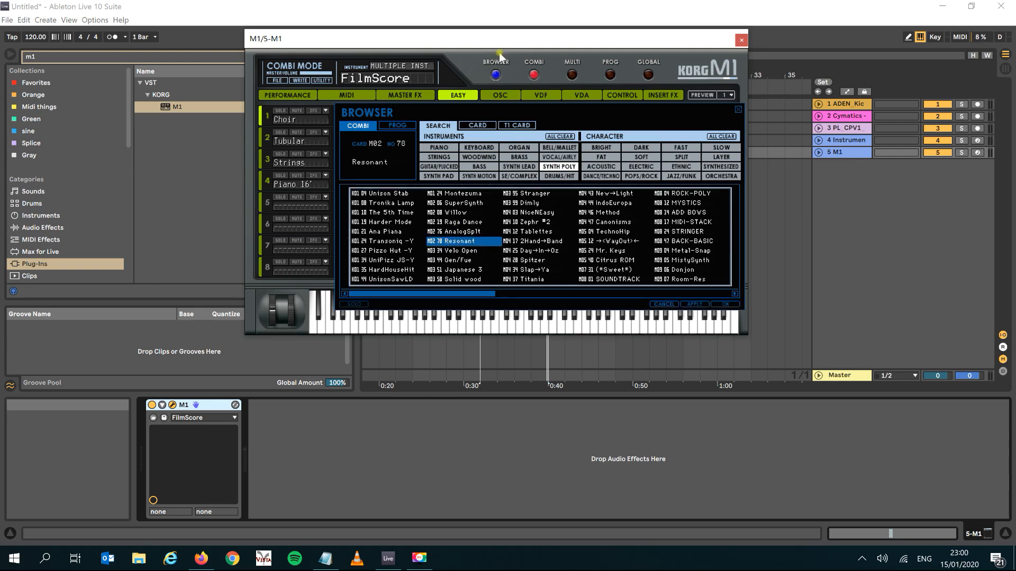
{"action": "left_click_drag", "start_coordinate": [505, 32], "coordinate": [509, 95]}
{"action": "key", "text": "space"}
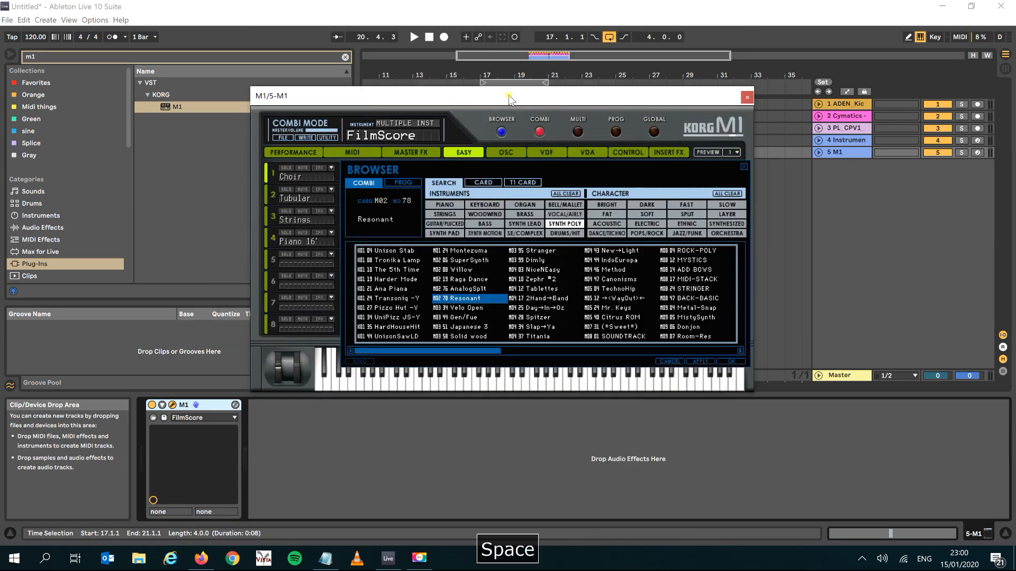
{"action": "left_click", "coordinate": [565, 222]}
{"action": "left_click", "coordinate": [565, 222]}
{"action": "left_click", "coordinate": [565, 223]}
{"action": "left_click", "coordinate": [565, 222]}
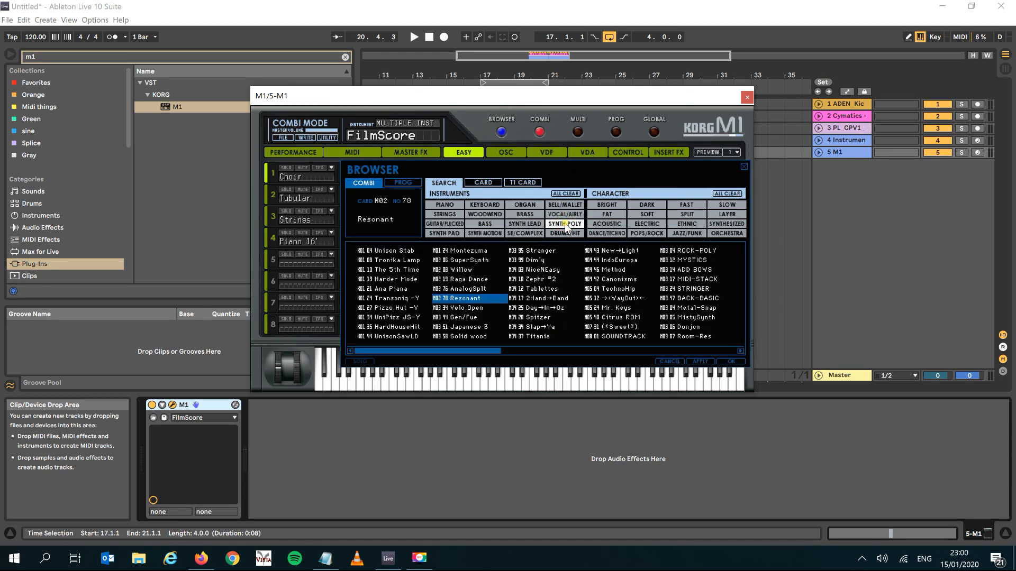
{"action": "left_click", "coordinate": [383, 289]}
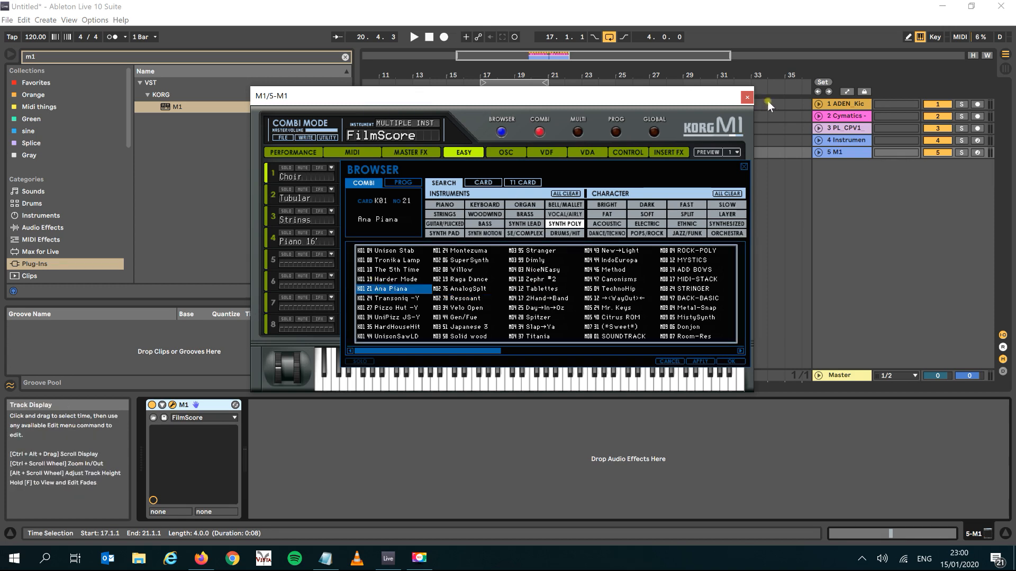
Step: Audition Synth Poly combis over the playing loop, including Resonant, Day→In→Oz, Mr. Keys, UniPizz JS-Y and MYSTICS
{"action": "left_click", "coordinate": [413, 37]}
{"action": "left_click", "coordinate": [474, 300]}
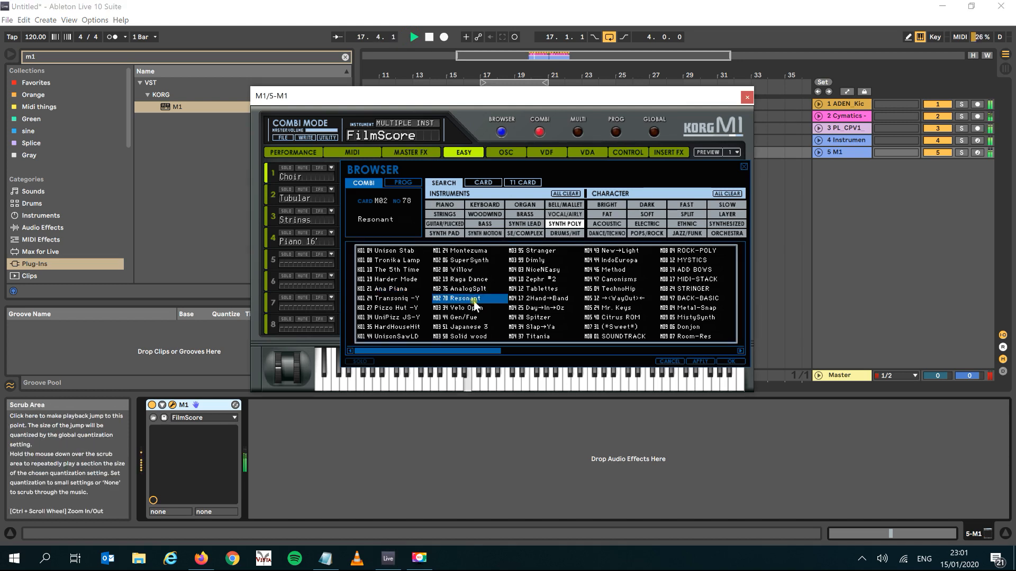
{"action": "left_click", "coordinate": [538, 308]}
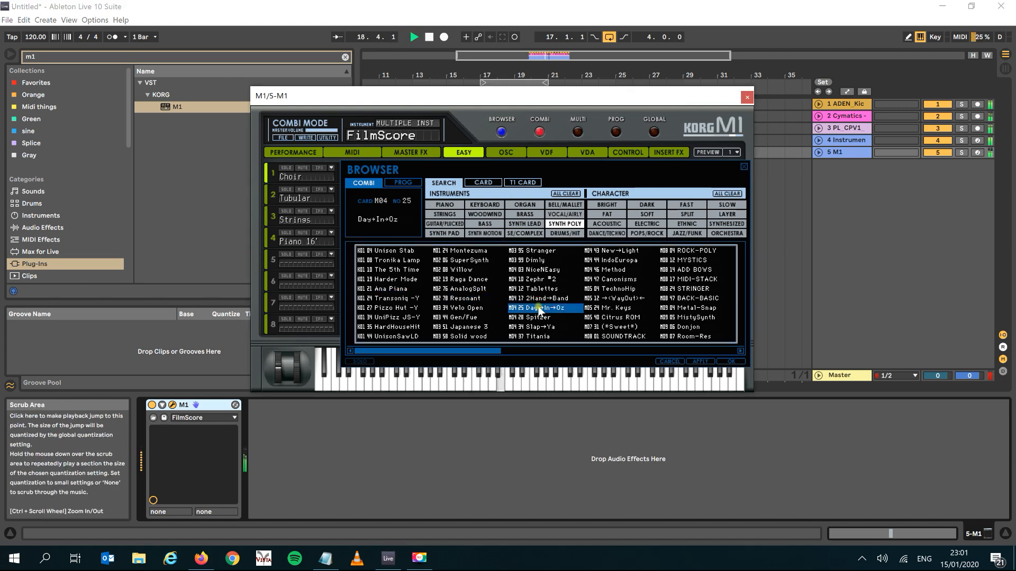
{"action": "left_click", "coordinate": [600, 308]}
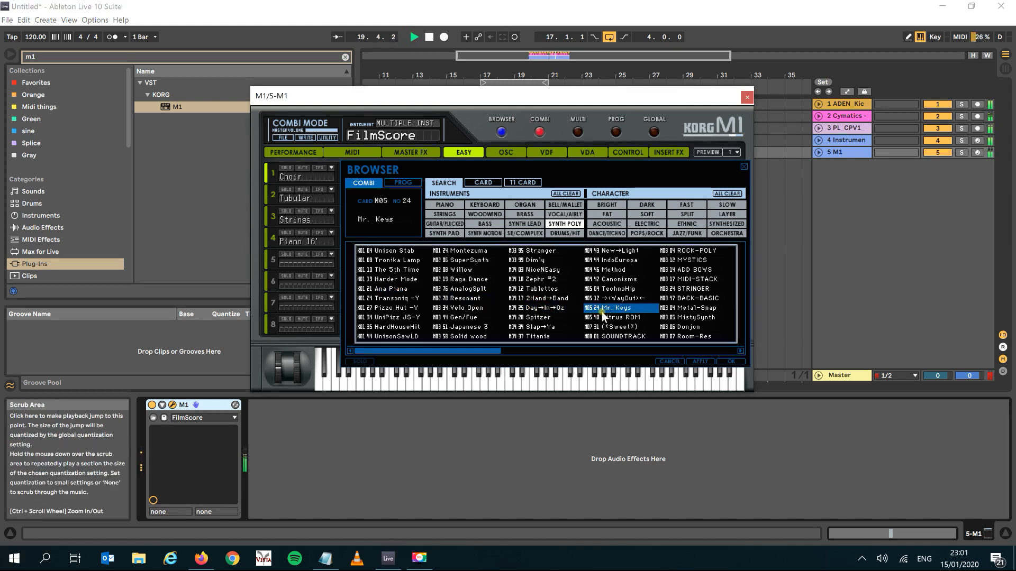
{"action": "left_click", "coordinate": [460, 337]}
{"action": "left_click", "coordinate": [388, 318]}
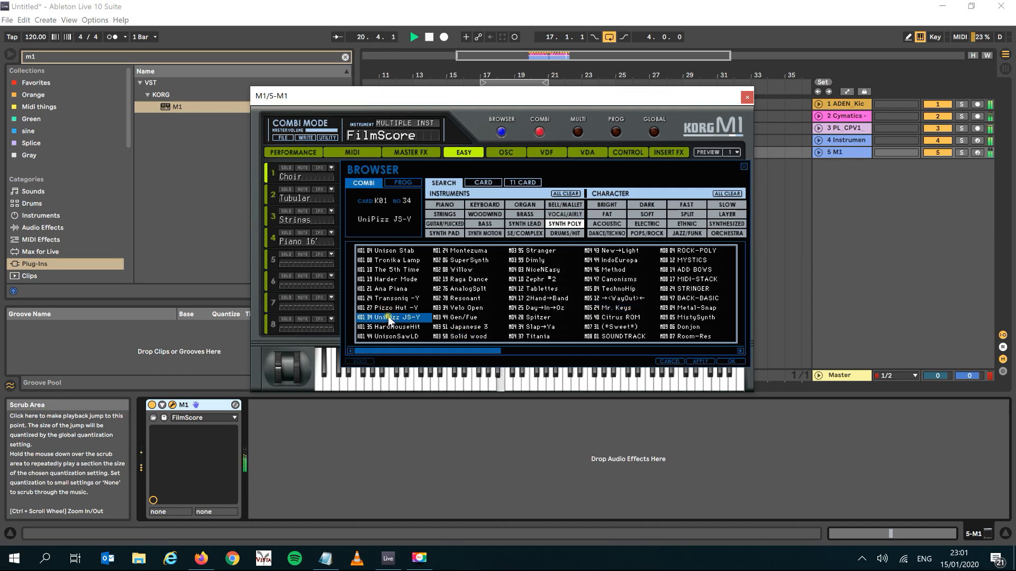
{"action": "left_click", "coordinate": [697, 299]}
{"action": "left_click", "coordinate": [691, 260]}
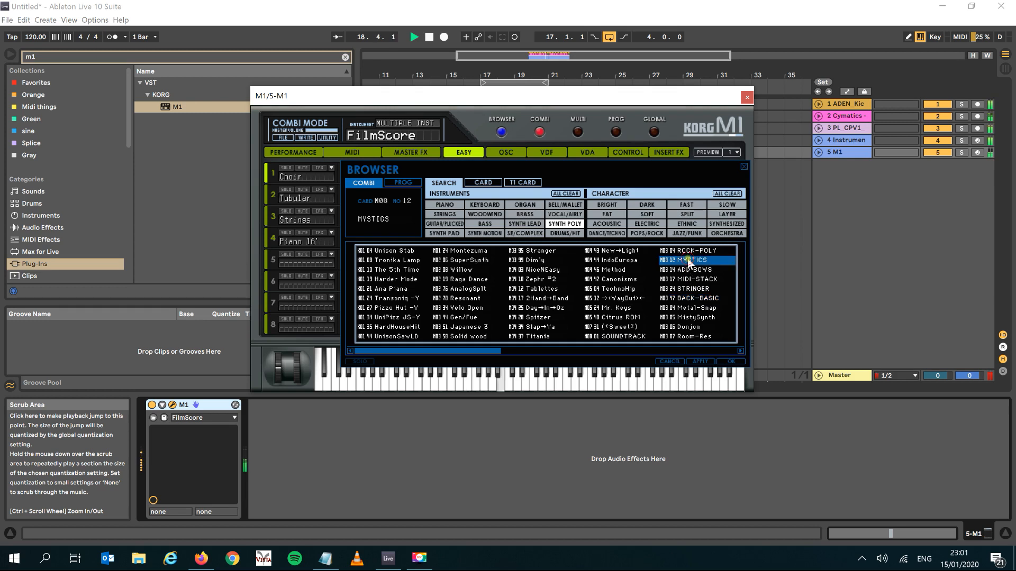
Step: Audition Synth Lead combis such as LightPower, close the M1 window and stop playback
{"action": "left_click", "coordinate": [525, 224]}
{"action": "left_click", "coordinate": [674, 299]}
{"action": "left_click", "coordinate": [549, 280]}
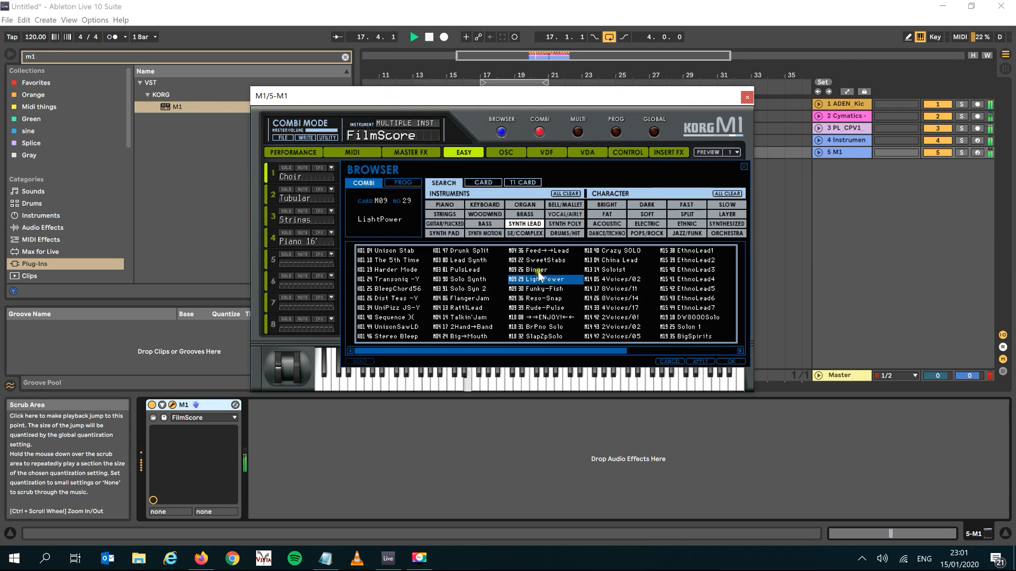
{"action": "left_click", "coordinate": [535, 271]}
{"action": "left_click", "coordinate": [537, 280]}
{"action": "left_click", "coordinate": [747, 97]}
{"action": "key", "text": "space"}
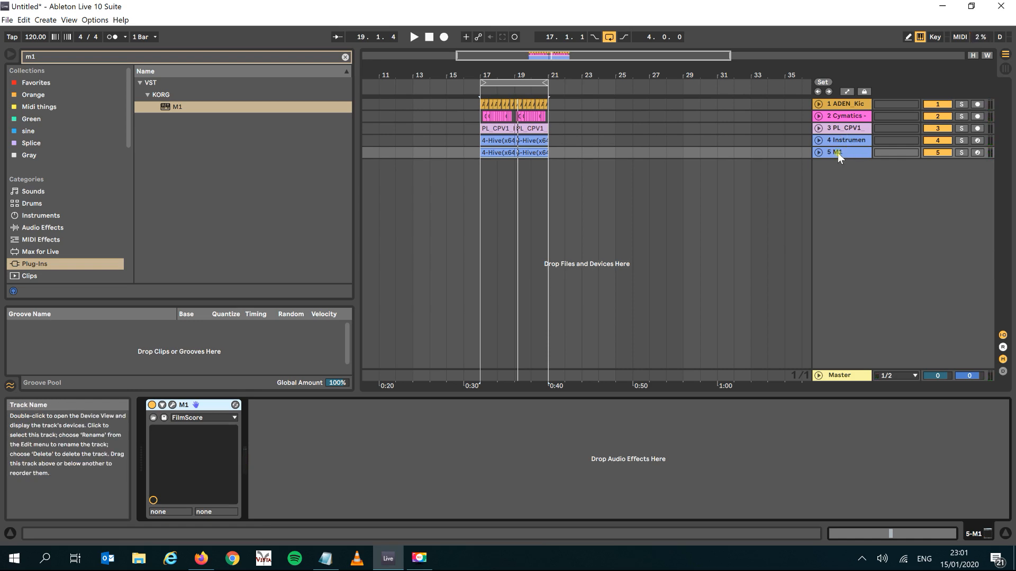
Step: Select the kick and hat clips from bar 17 to bar 19, loop that range and consolidate them into one clip per track
{"action": "left_click", "coordinate": [529, 83]}
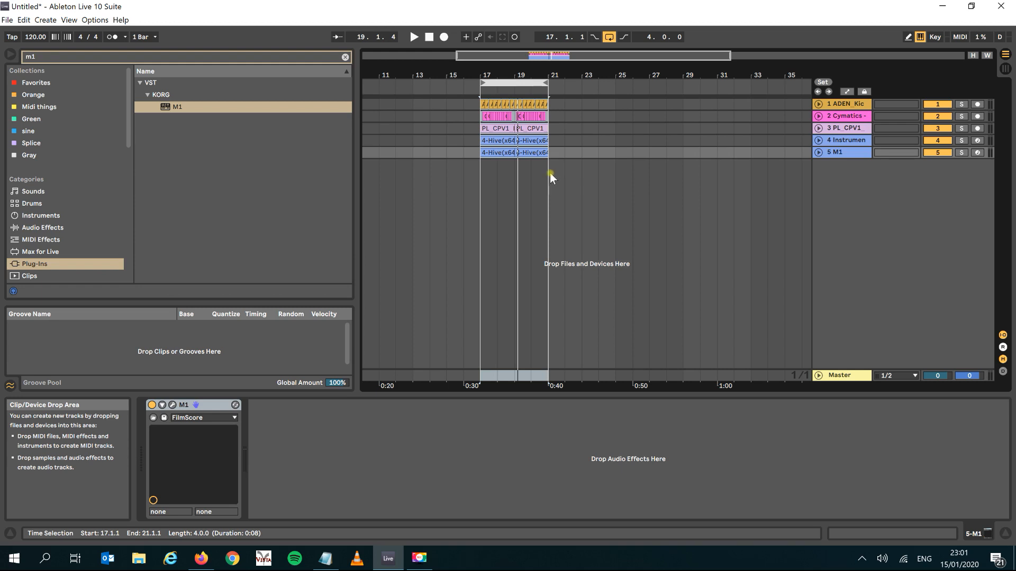
{"action": "left_click_drag", "start_coordinate": [523, 68], "coordinate": [523, 80]}
{"action": "left_click_drag", "start_coordinate": [503, 191], "coordinate": [414, 89]}
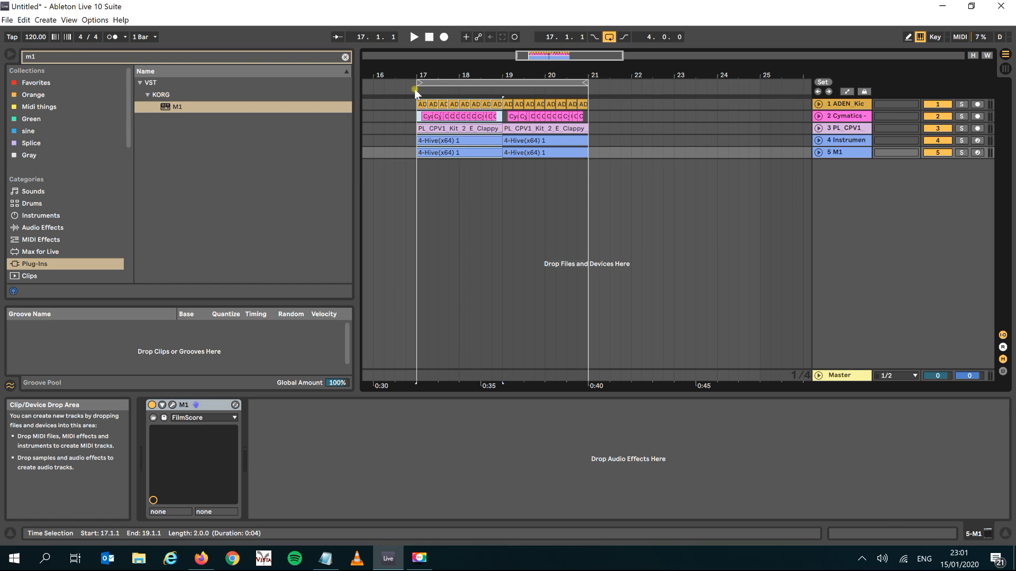
{"action": "left_click_drag", "start_coordinate": [415, 89], "coordinate": [414, 89]}
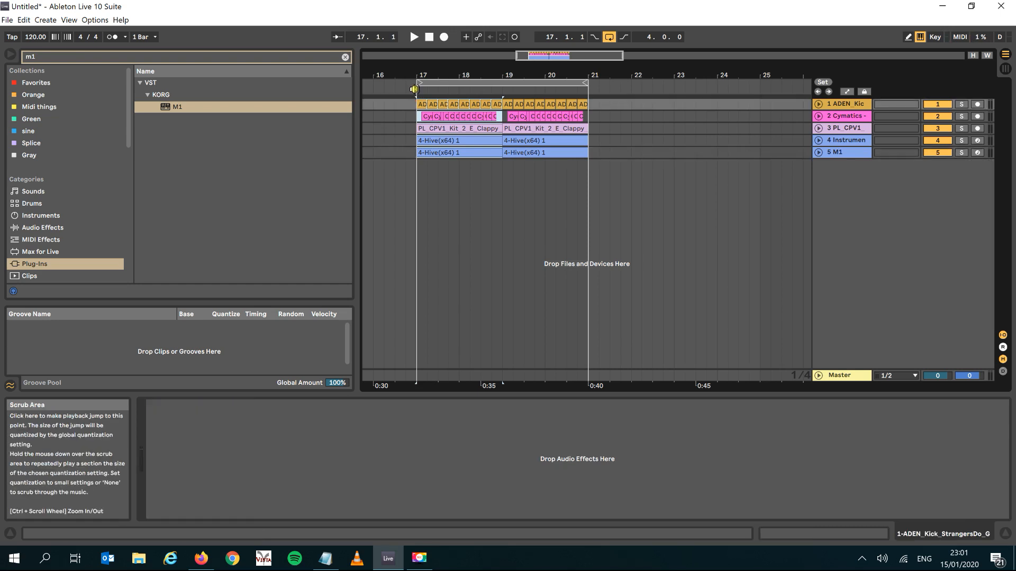
{"action": "key", "text": "ctrl+l"}
{"action": "key", "text": "ctrl+j"}
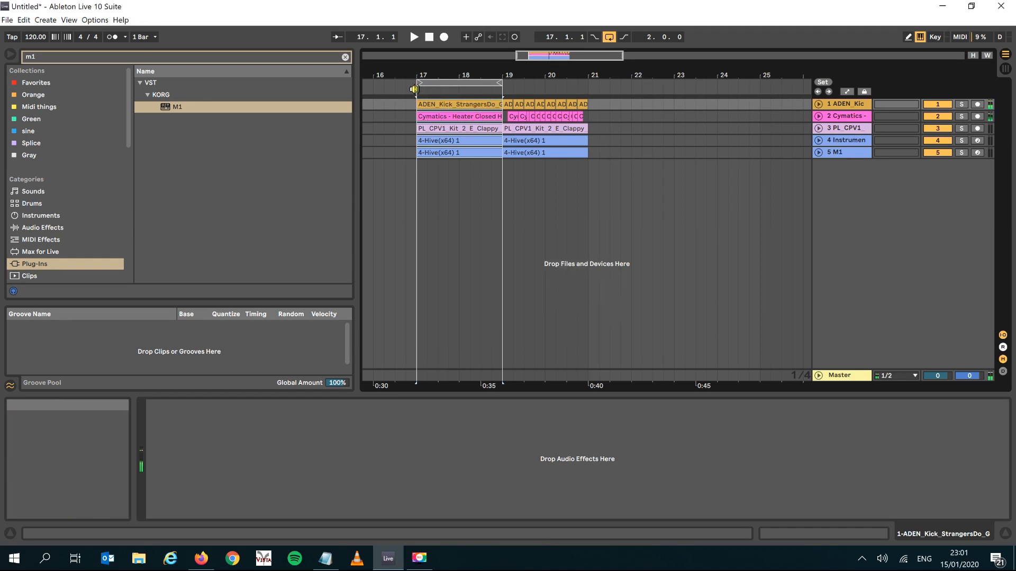
Step: Duplicate the consolidated kick and hat clips to bar 19 and extend the loop's end to bar 21
{"action": "key", "text": "ctrl+d"}
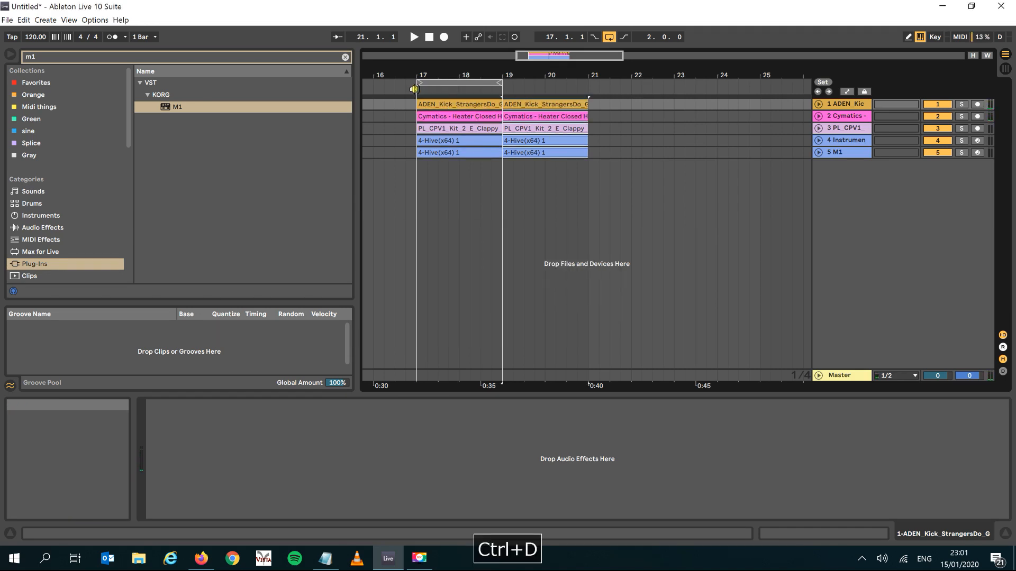
{"action": "left_click", "coordinate": [504, 83]}
{"action": "left_click_drag", "start_coordinate": [503, 82], "coordinate": [586, 76]}
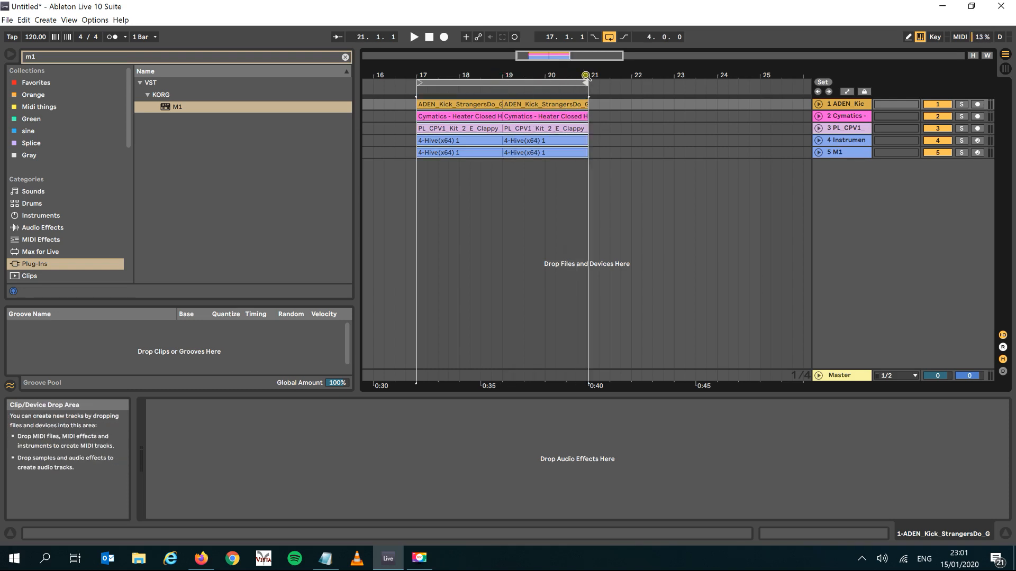
Step: Rename the first three tracks KICK, HATS and CLAPs
{"action": "right_click", "coordinate": [845, 106]}
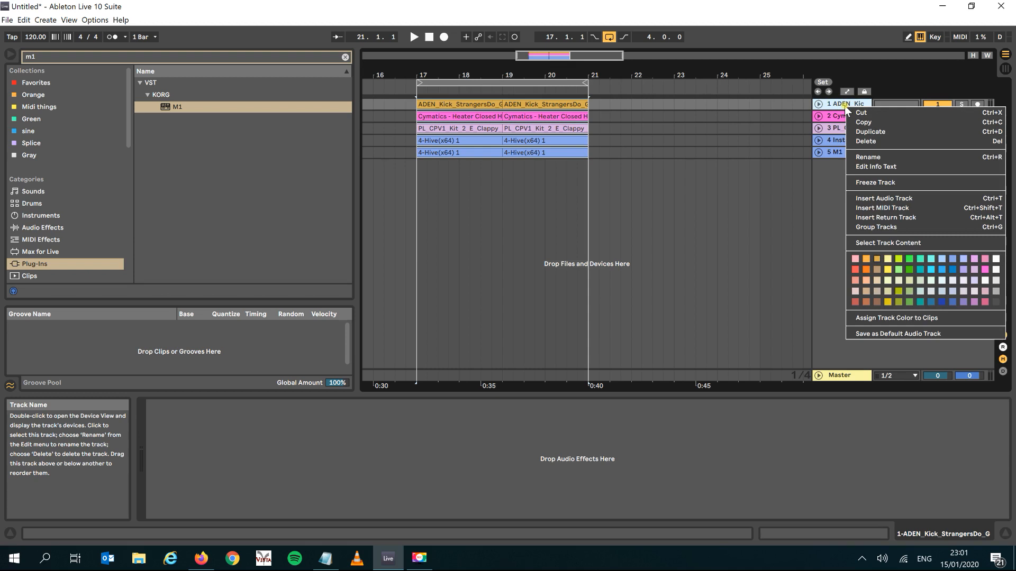
{"action": "left_click", "coordinate": [874, 157]}
{"action": "type", "text": "KICK"}
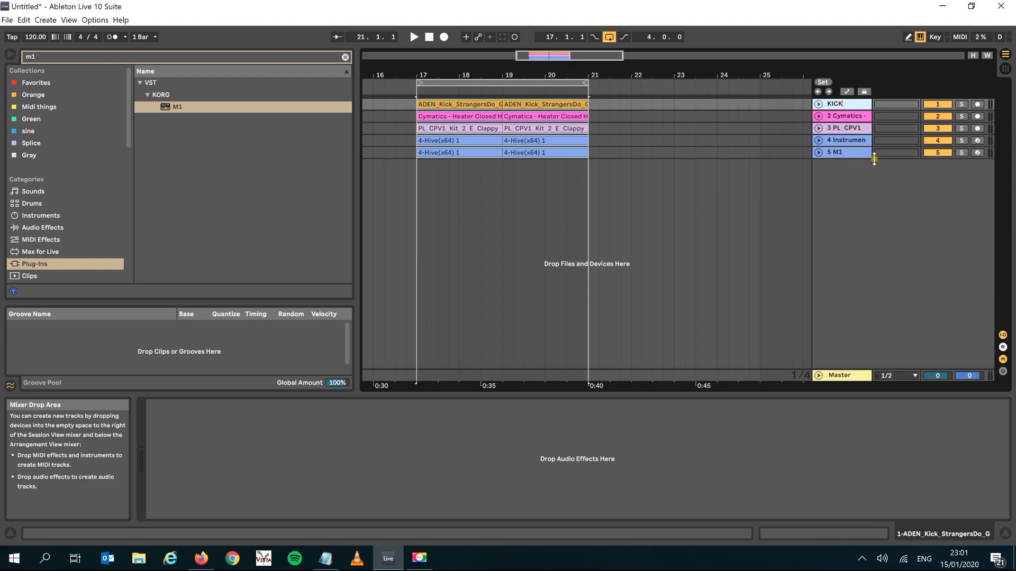
{"action": "left_click", "coordinate": [841, 117]}
{"action": "right_click", "coordinate": [839, 117]}
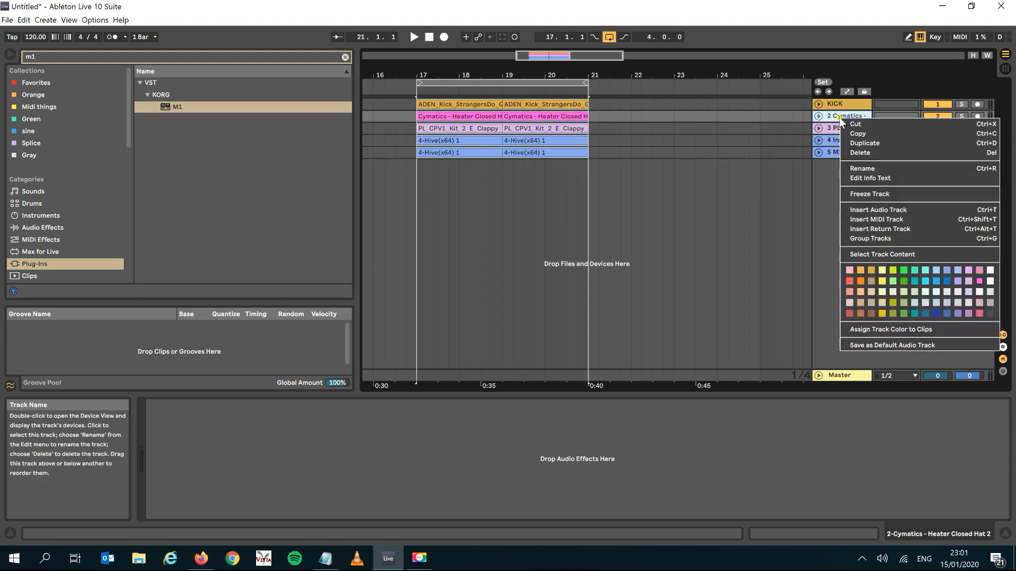
{"action": "left_click", "coordinate": [864, 168]}
{"action": "type", "text": "HATS"}
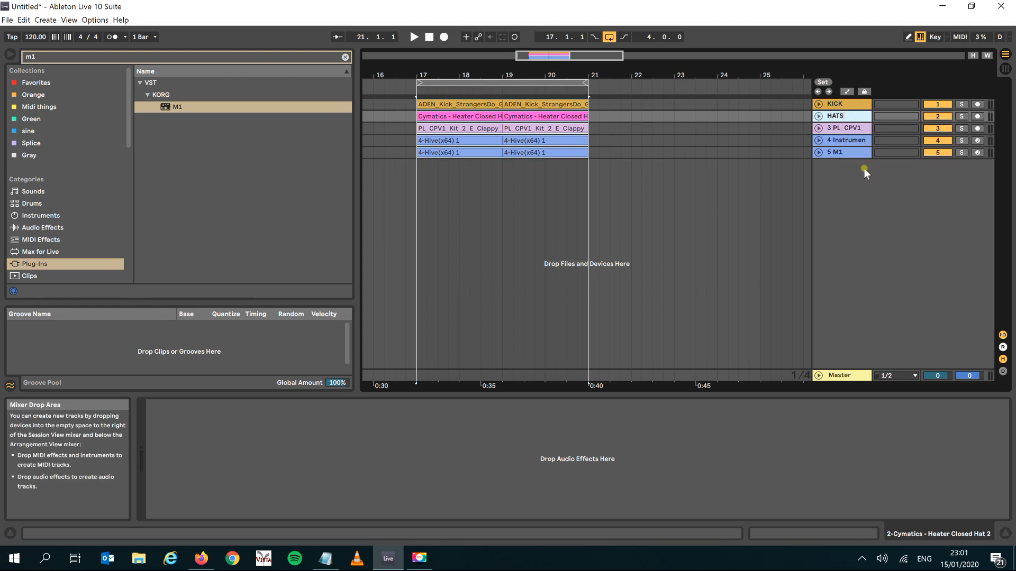
{"action": "right_click", "coordinate": [846, 130]}
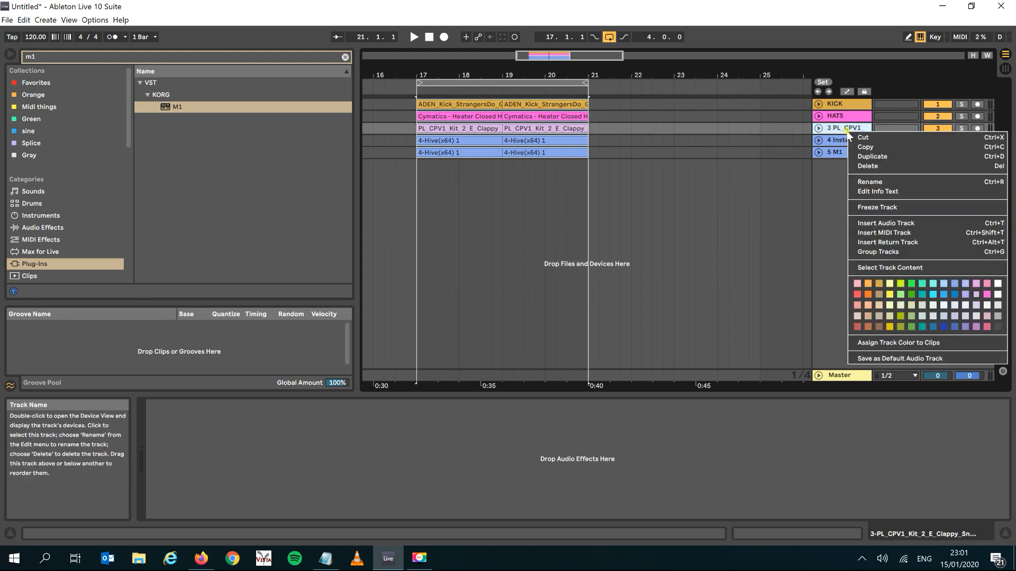
{"action": "left_click", "coordinate": [874, 182]}
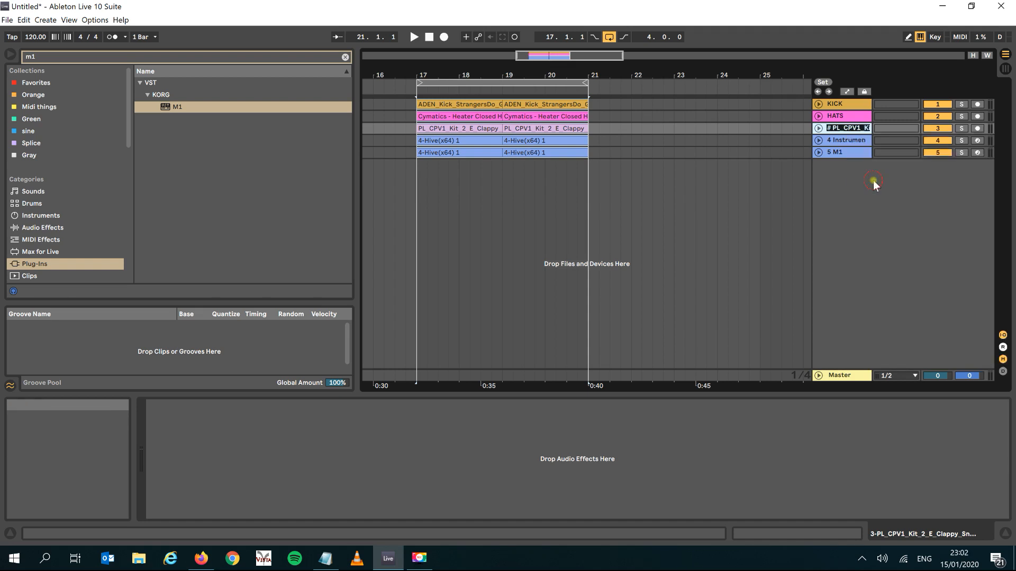
{"action": "type", "text": "CLAPs"}
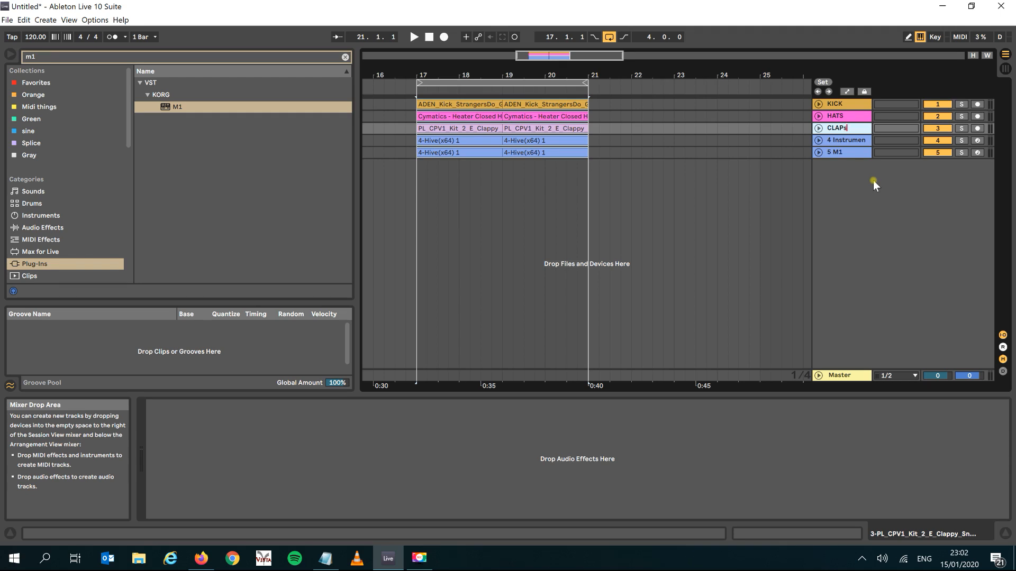
{"action": "right_click", "coordinate": [848, 141]}
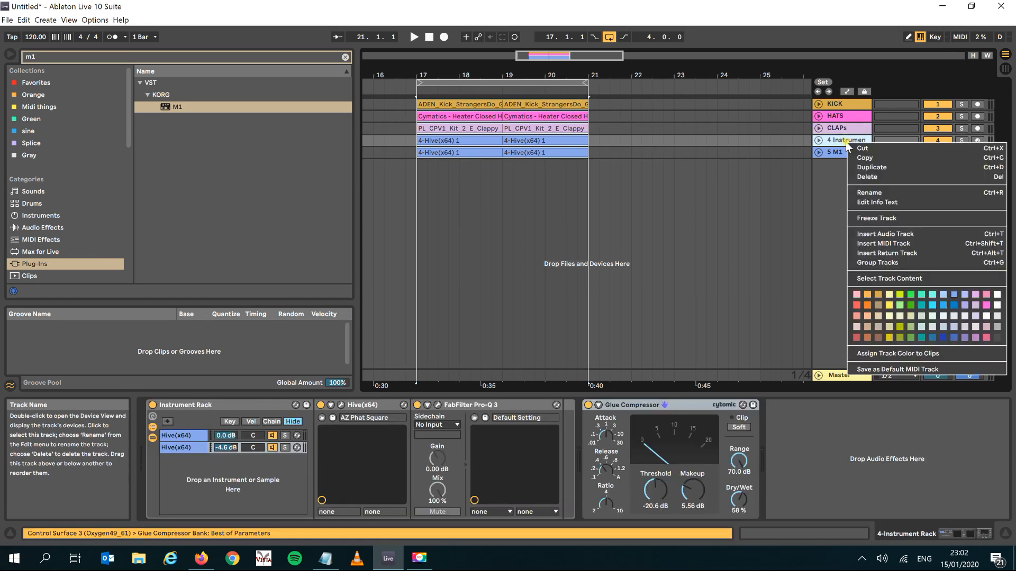
{"action": "left_click", "coordinate": [868, 167]}
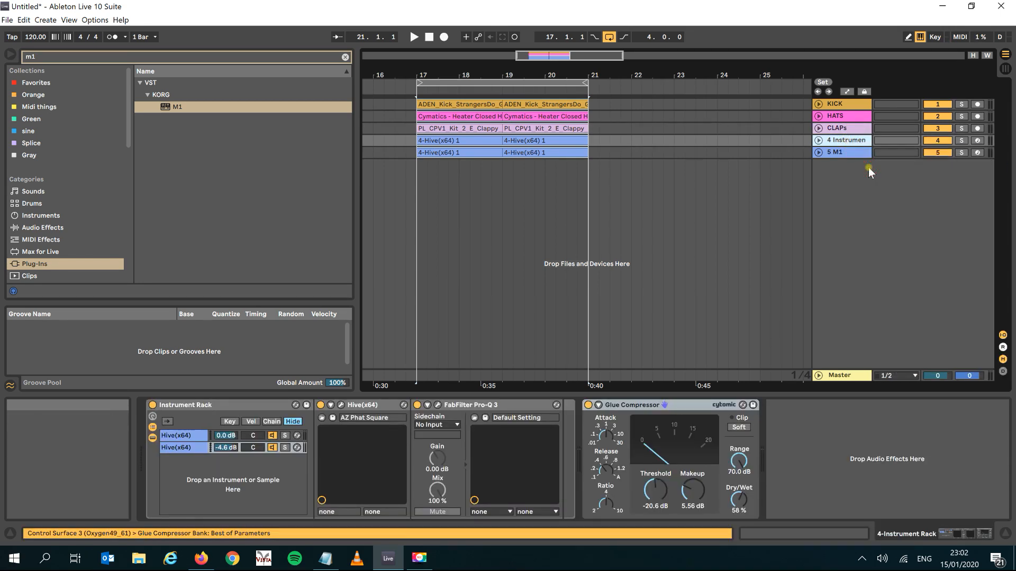
{"action": "key", "text": "ctrl+z"}
Step: Rename the Instrument Rack track BASS
{"action": "right_click", "coordinate": [844, 141]}
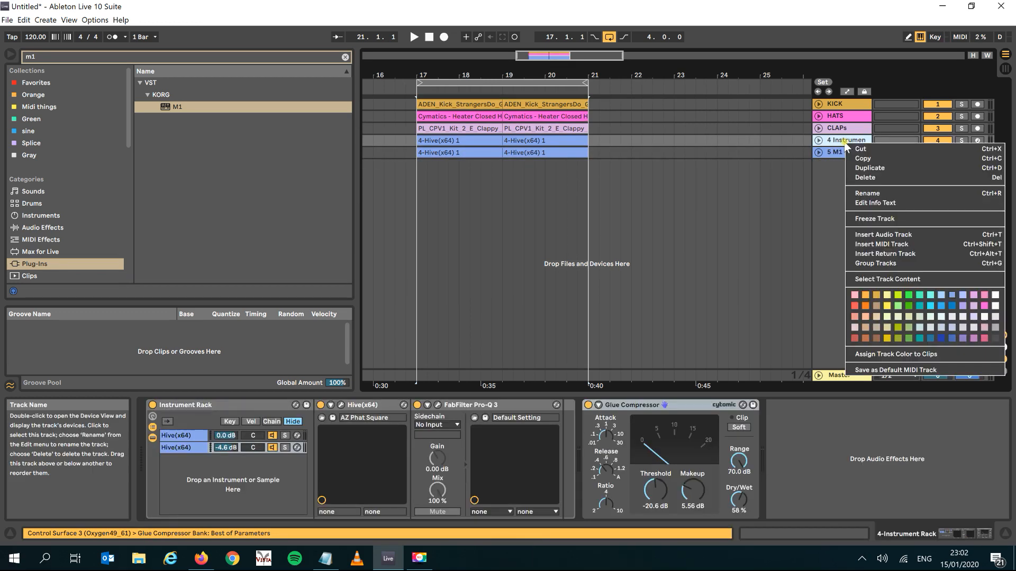
{"action": "left_click", "coordinate": [867, 194]}
{"action": "type", "text": "BASS"}
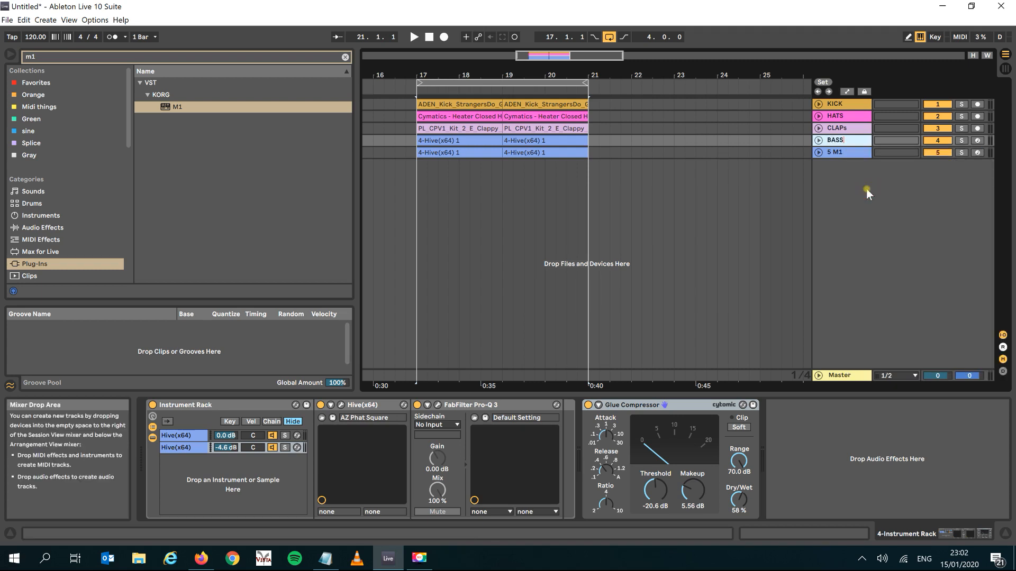
{"action": "left_click", "coordinate": [853, 191]}
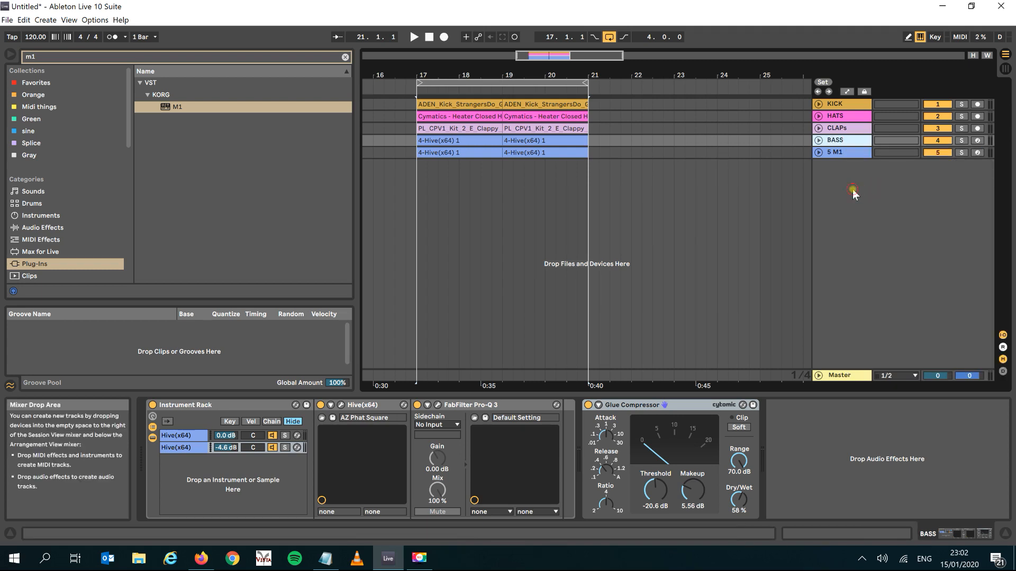
Step: Insert a MIDI track below the M1 track and load the Scaler_x64 plug-in onto it
{"action": "left_click", "coordinate": [840, 154]}
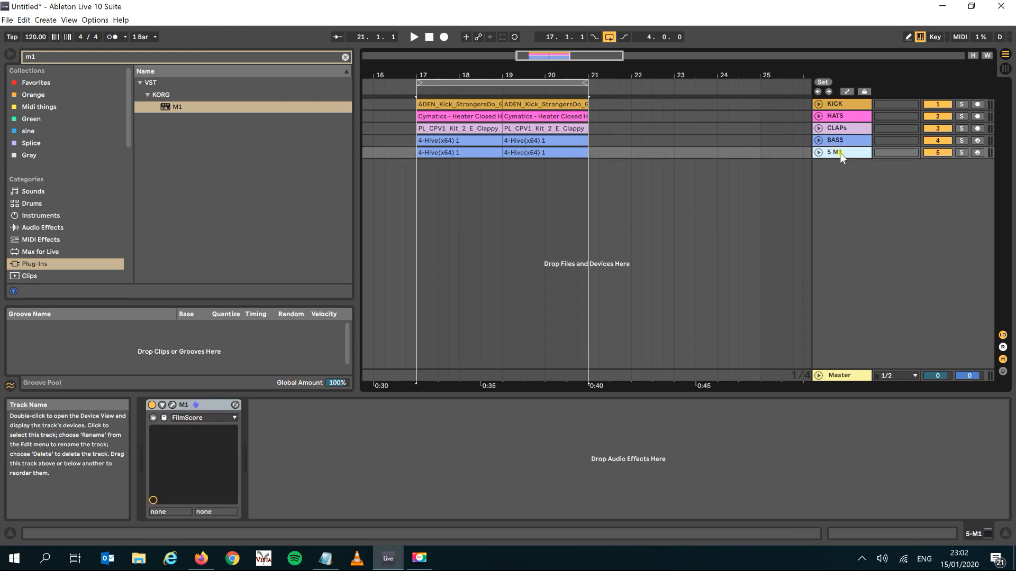
{"action": "right_click", "coordinate": [839, 177]}
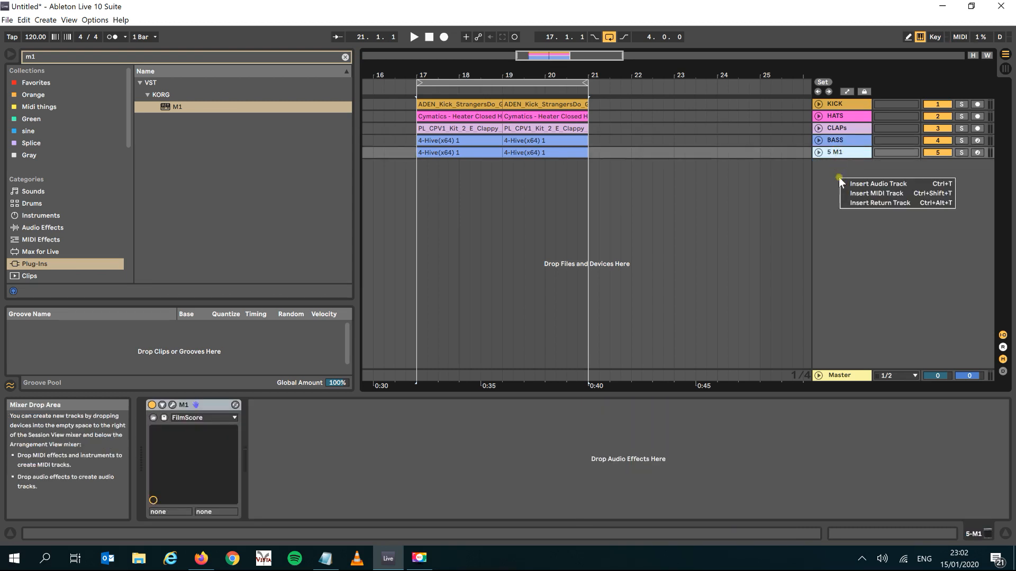
{"action": "left_click", "coordinate": [854, 193]}
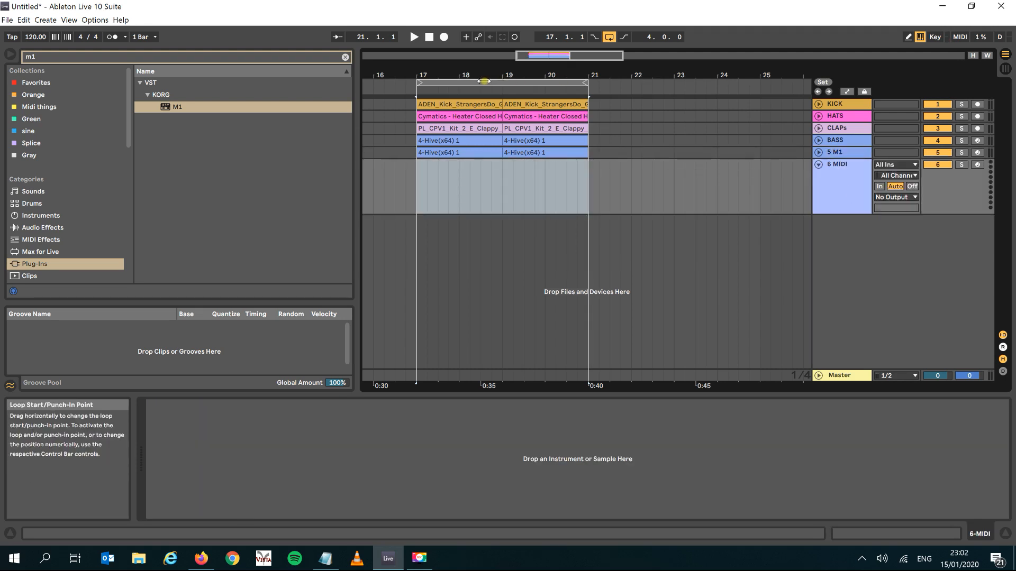
{"action": "left_click", "coordinate": [483, 81]}
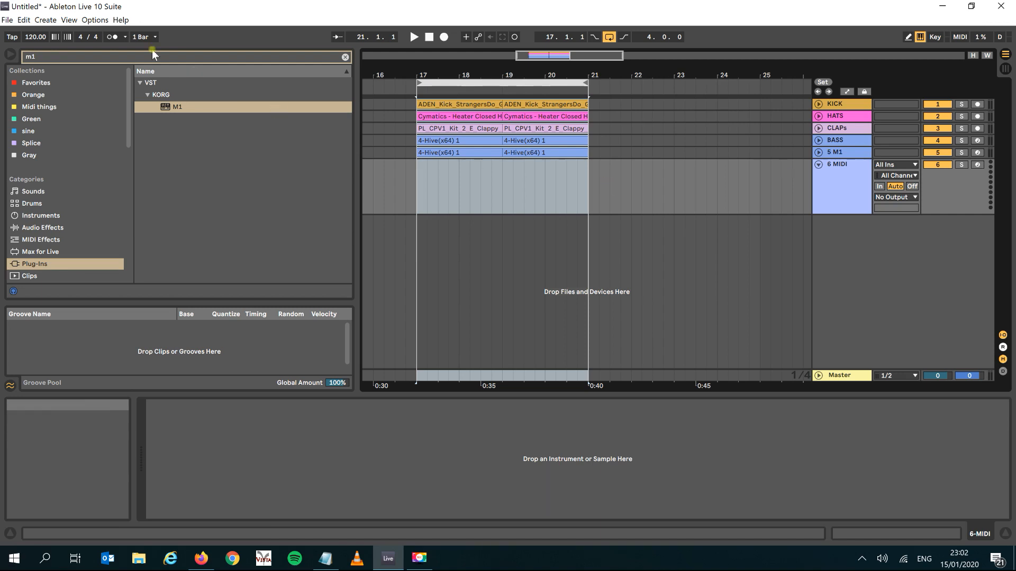
{"action": "left_click", "coordinate": [139, 59]}
{"action": "type", "text": "scaler"}
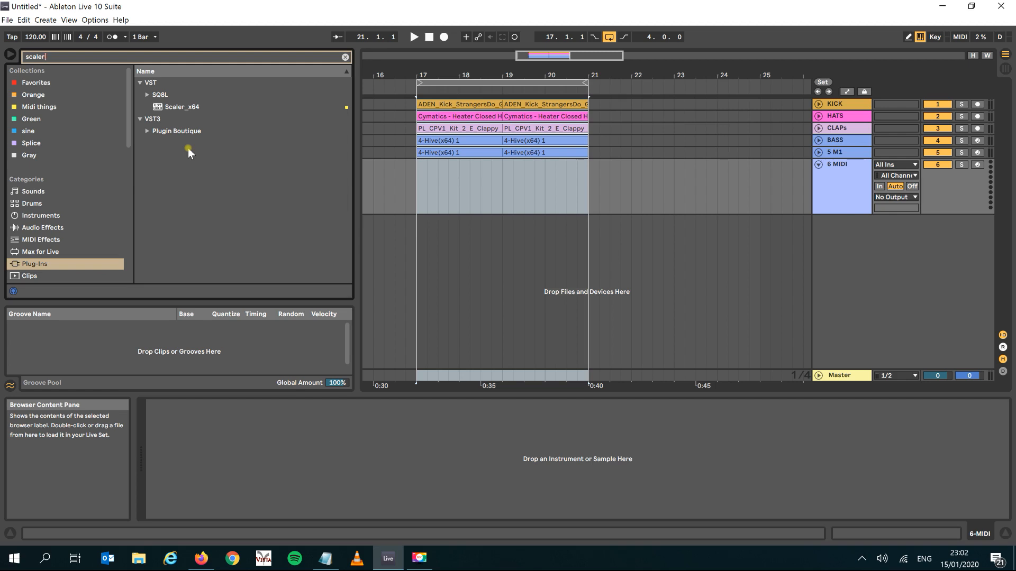
{"action": "left_click_drag", "start_coordinate": [178, 106], "coordinate": [478, 167]}
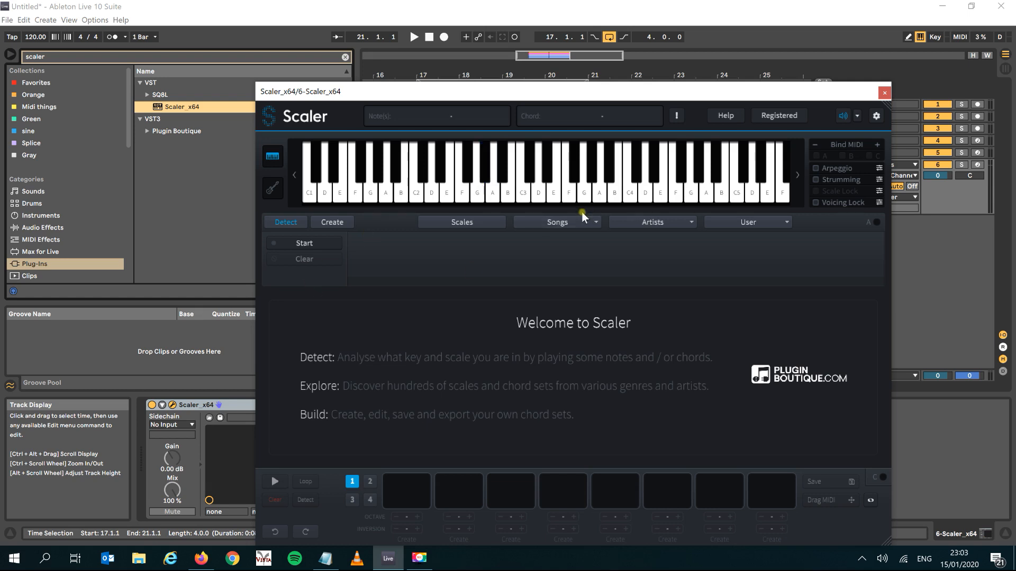
Step: Load the Neo Soul 3 song chord set in Scaler and audition several of its chords, including C 11
{"action": "left_click", "coordinate": [642, 226]}
{"action": "left_click", "coordinate": [562, 221]}
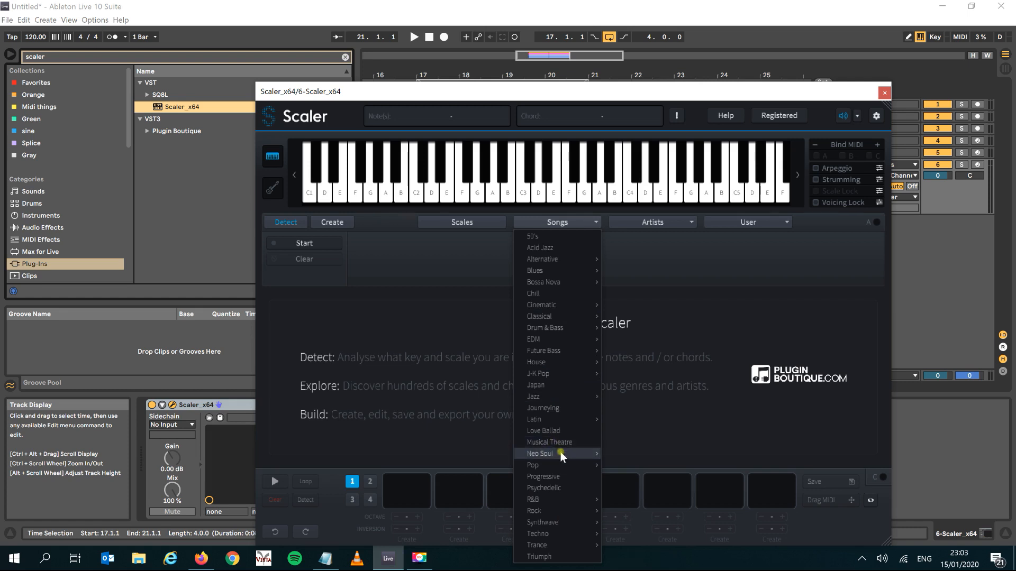
{"action": "mouse_move", "coordinate": [568, 311]}
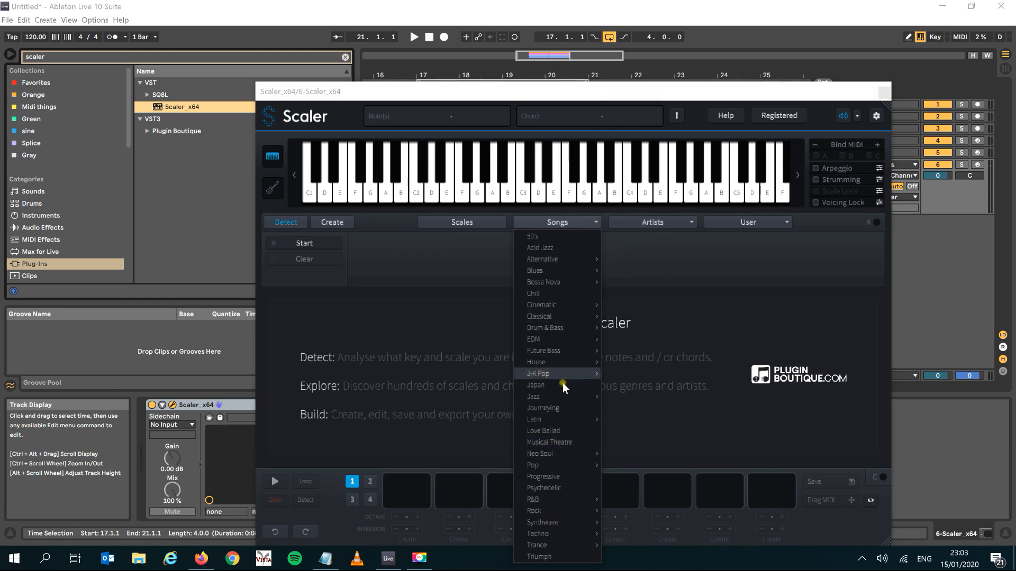
{"action": "mouse_move", "coordinate": [562, 453]}
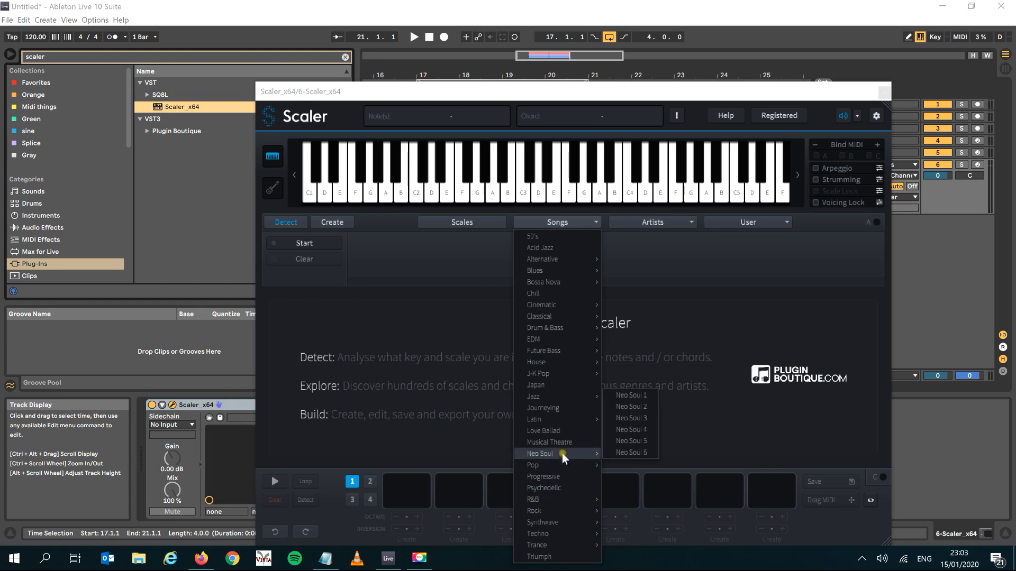
{"action": "left_click", "coordinate": [631, 419]}
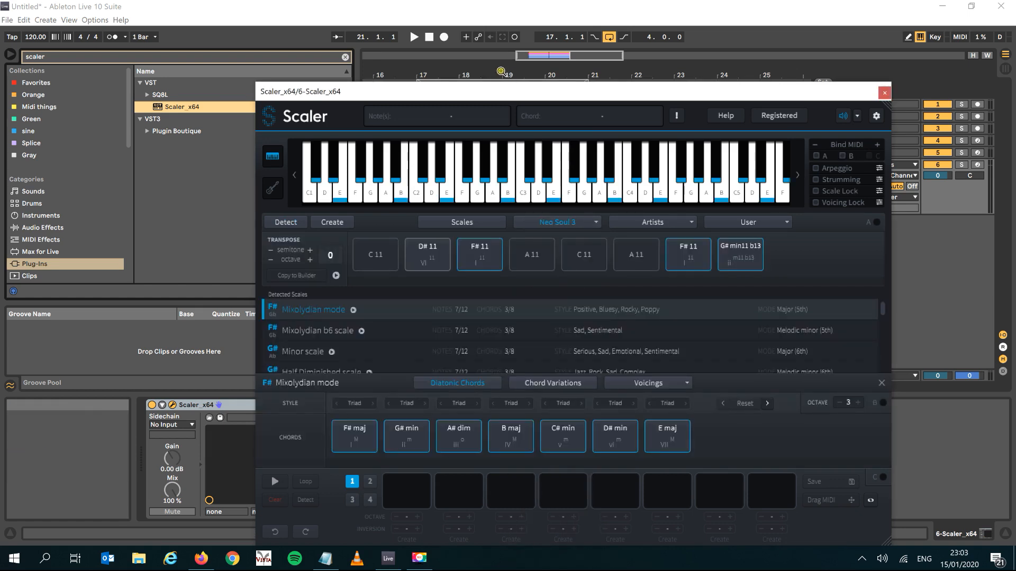
{"action": "left_click_drag", "start_coordinate": [474, 93], "coordinate": [341, 93]}
{"action": "left_click", "coordinate": [237, 248]}
{"action": "left_click", "coordinate": [303, 258]}
{"action": "left_click", "coordinate": [351, 260]}
{"action": "left_click", "coordinate": [448, 266]}
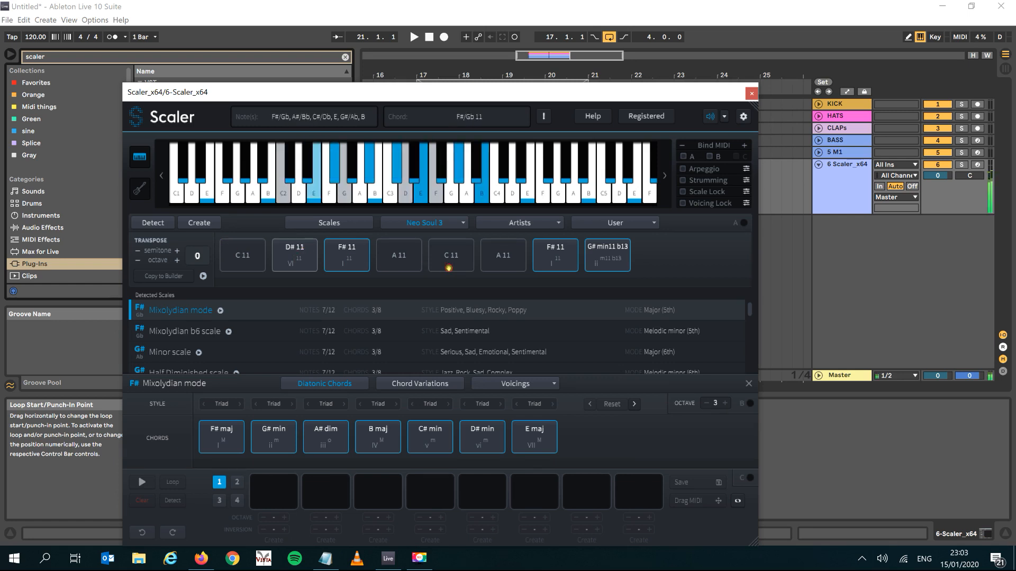
{"action": "left_click", "coordinate": [567, 256]}
Step: Load the Pop 3 song chord set in Scaler and audition its opening chords
{"action": "left_click", "coordinate": [424, 222]}
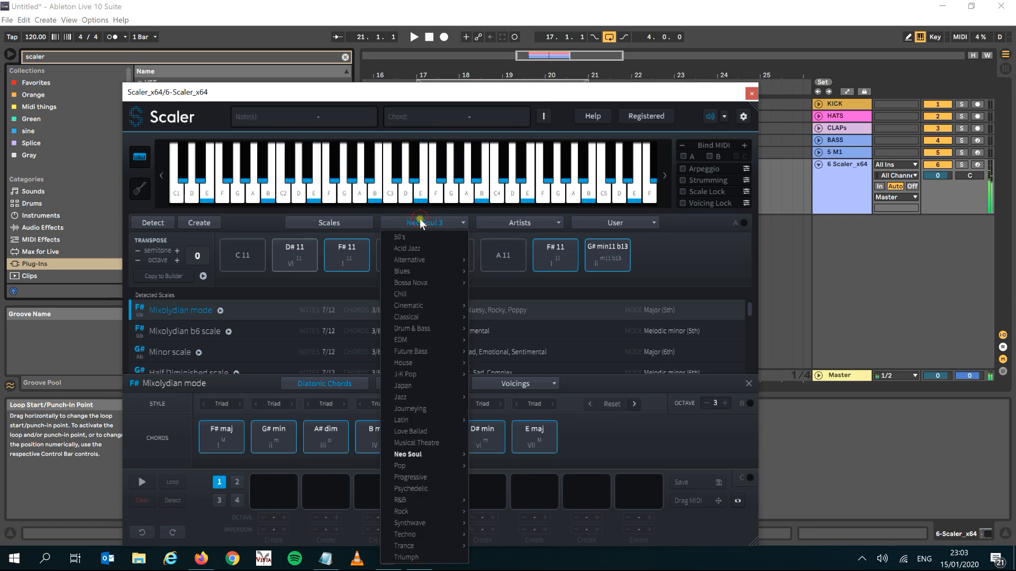
{"action": "mouse_move", "coordinate": [459, 465]}
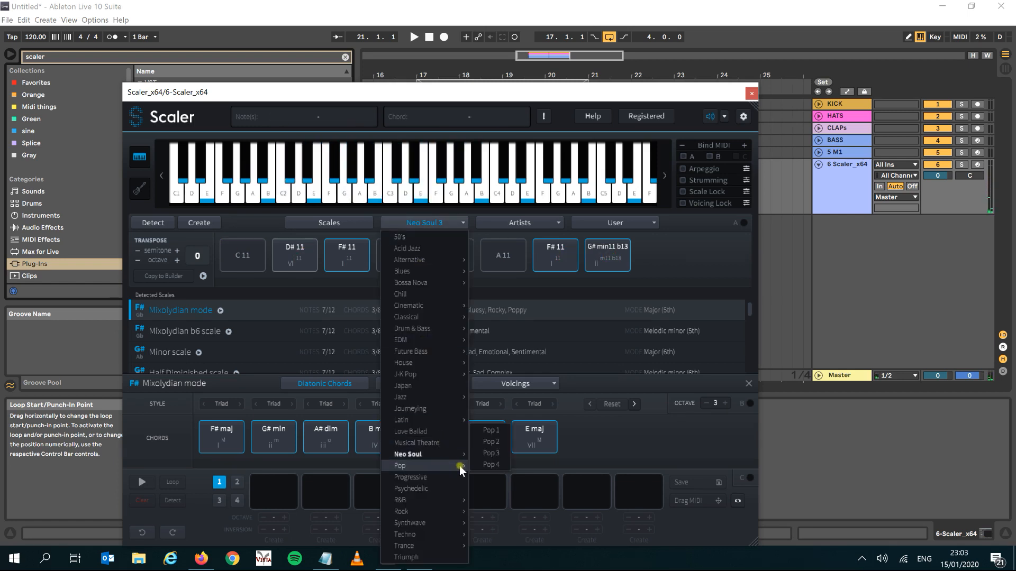
{"action": "left_click", "coordinate": [488, 454]}
{"action": "left_click", "coordinate": [252, 238]}
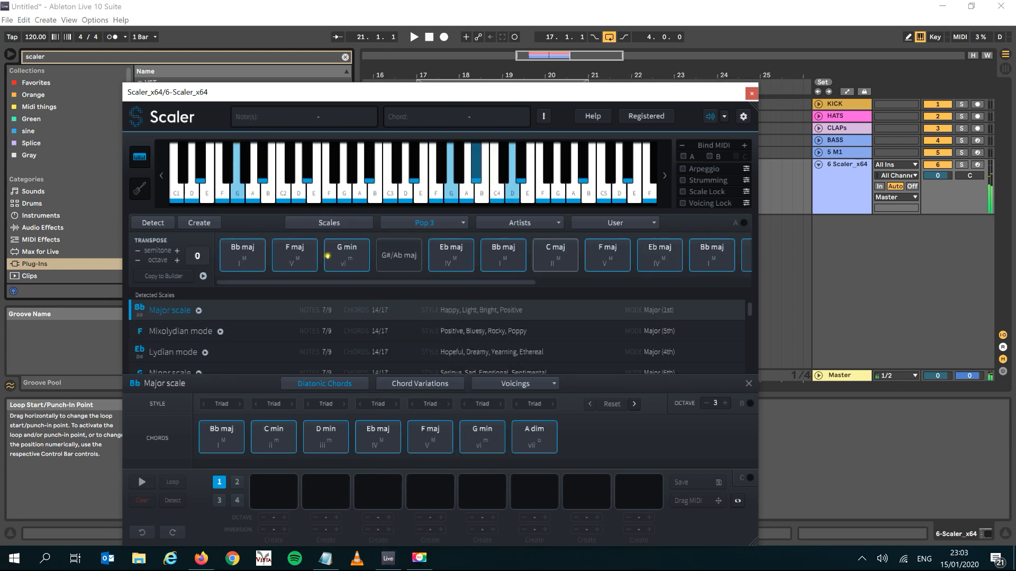
Step: Load the Blues 5 song chord set in Scaler and audition its C maj and G 7 chords
{"action": "left_click", "coordinate": [444, 223]}
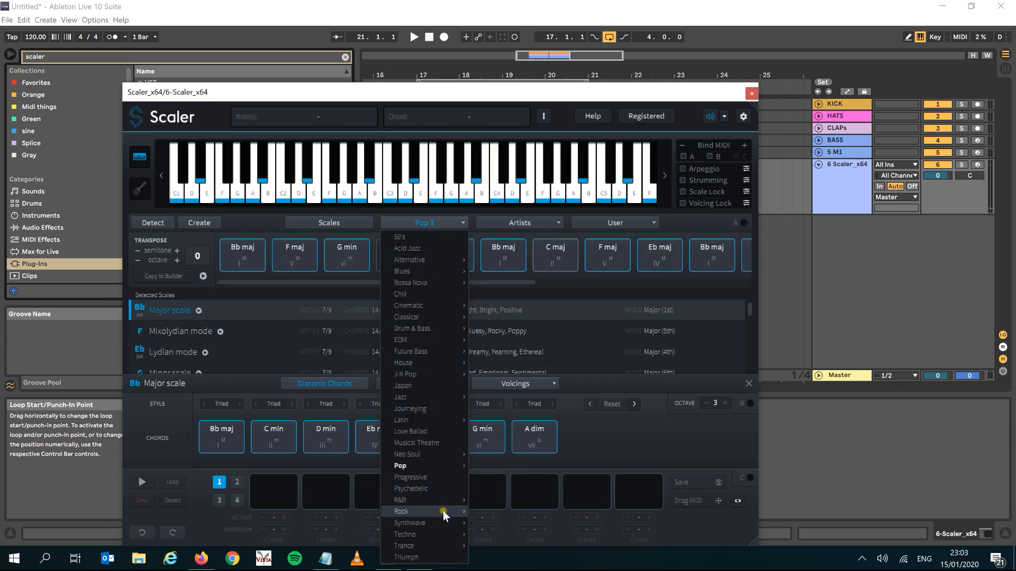
{"action": "mouse_move", "coordinate": [443, 512]}
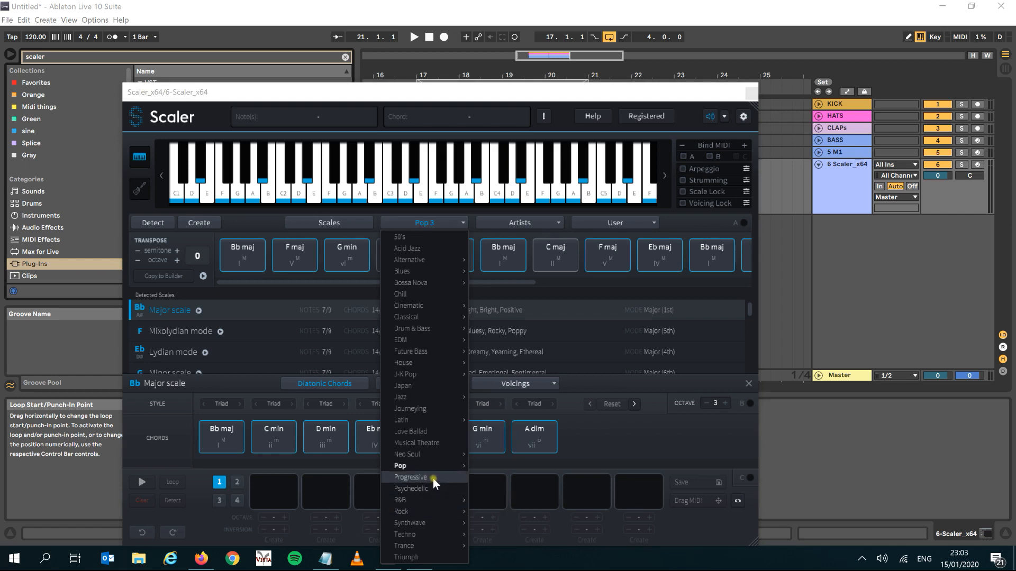
{"action": "mouse_move", "coordinate": [448, 366]}
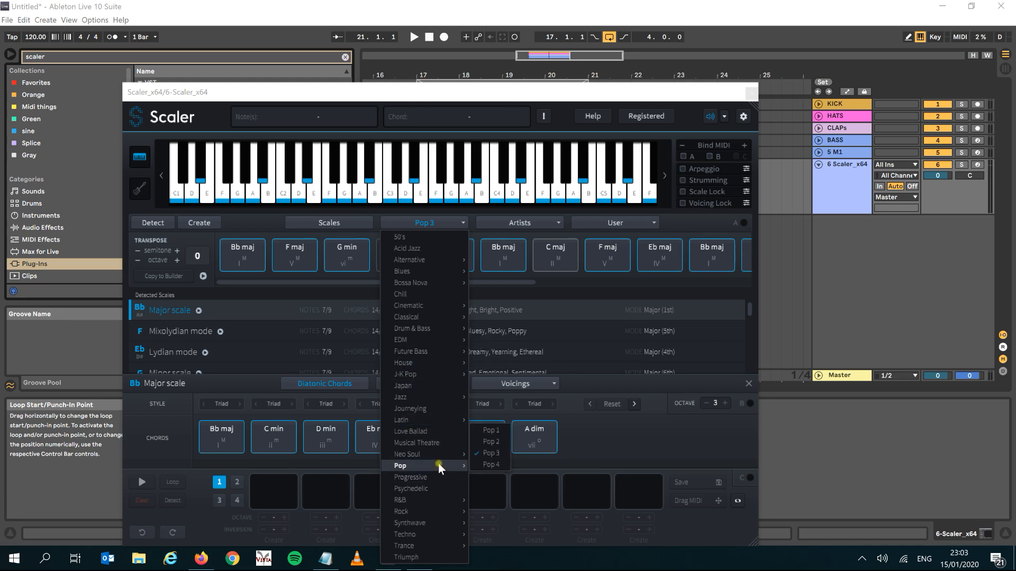
{"action": "mouse_move", "coordinate": [418, 278]}
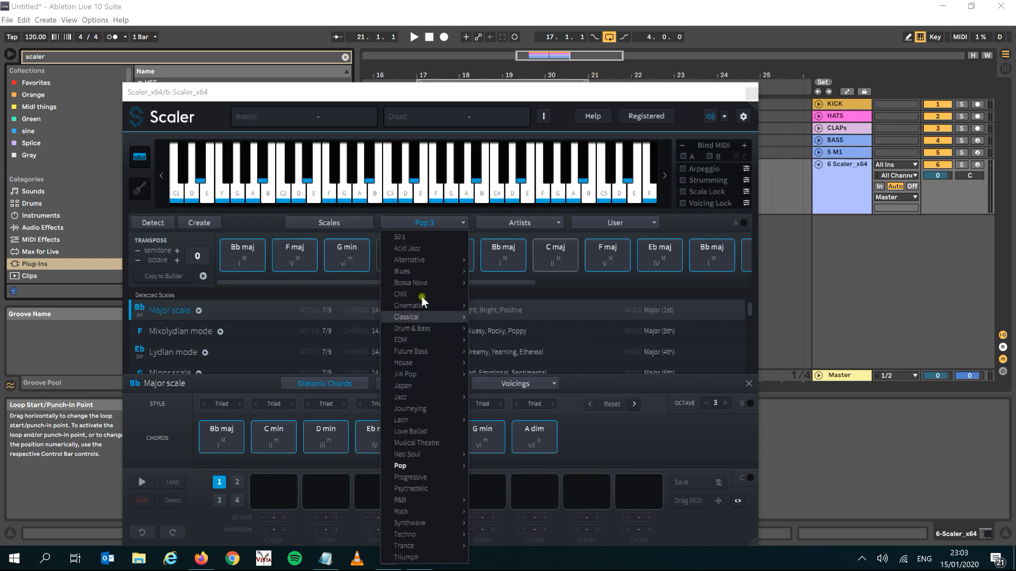
{"action": "mouse_move", "coordinate": [459, 274]}
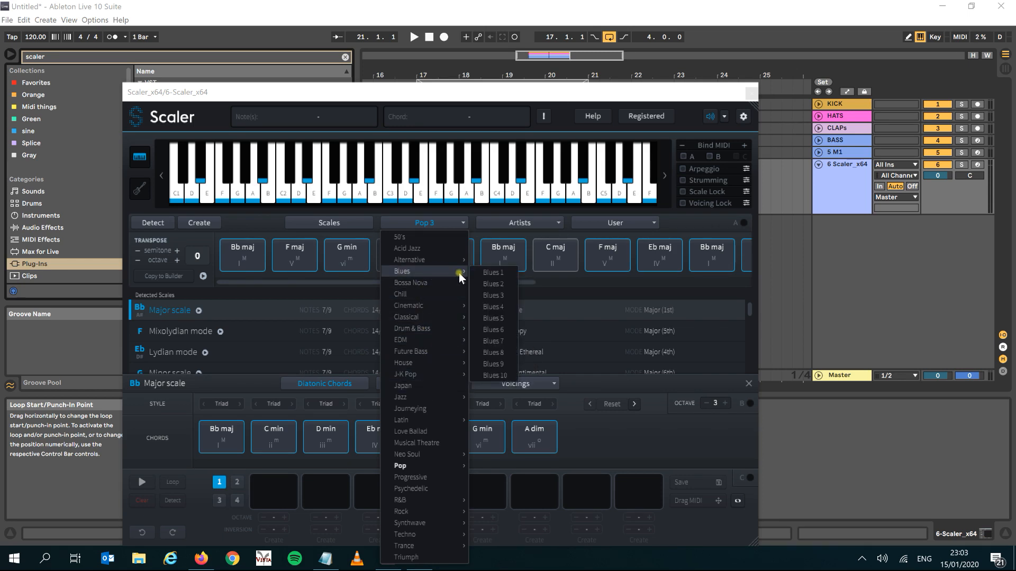
{"action": "left_click", "coordinate": [496, 319]}
{"action": "left_click", "coordinate": [242, 255]}
{"action": "left_click", "coordinate": [296, 262]}
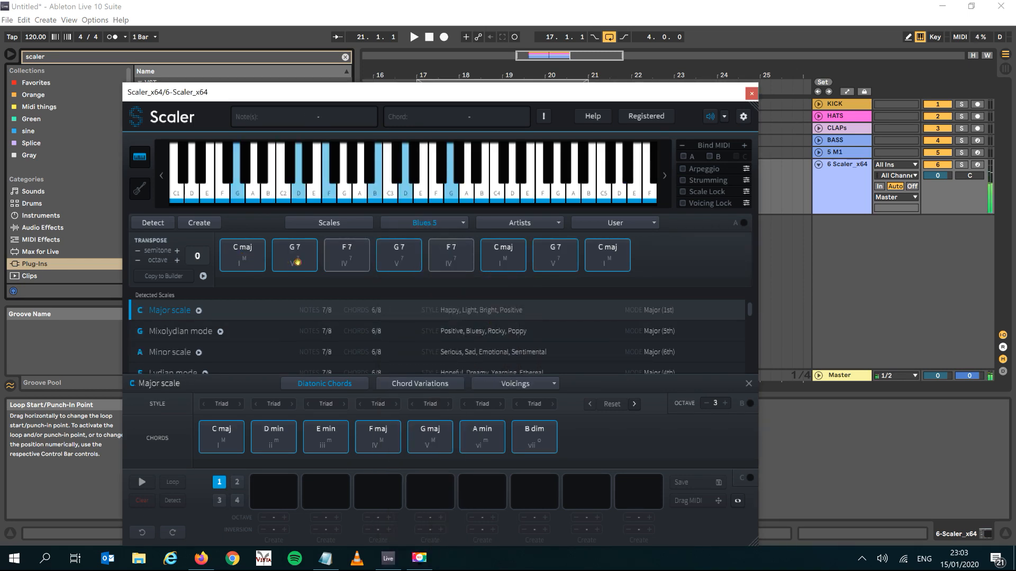
Step: Load the Techno 3 song chord set in Scaler and audition its B min7, E min7 and F# min7 chords
{"action": "left_click", "coordinate": [433, 223]}
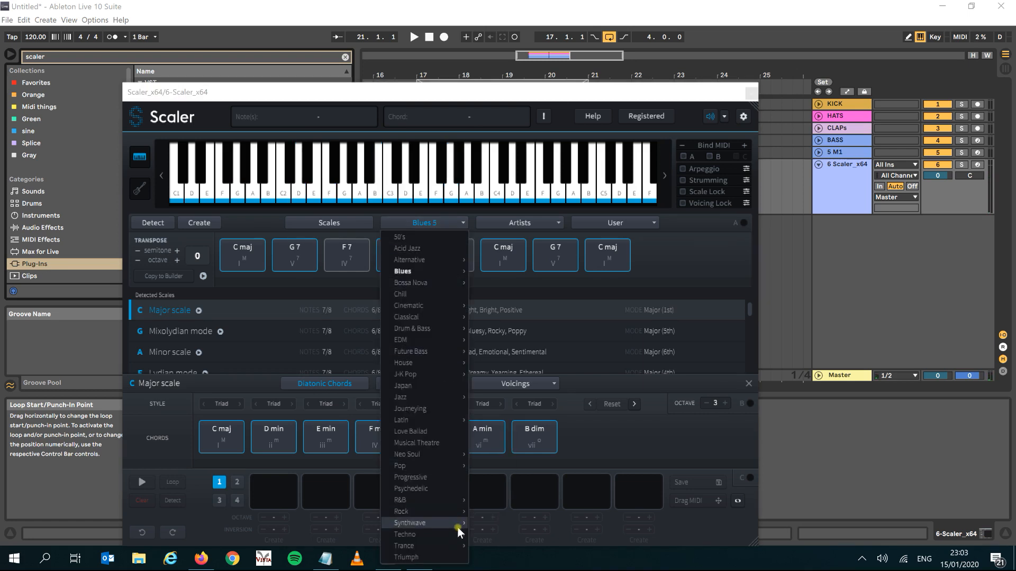
{"action": "mouse_move", "coordinate": [456, 535]}
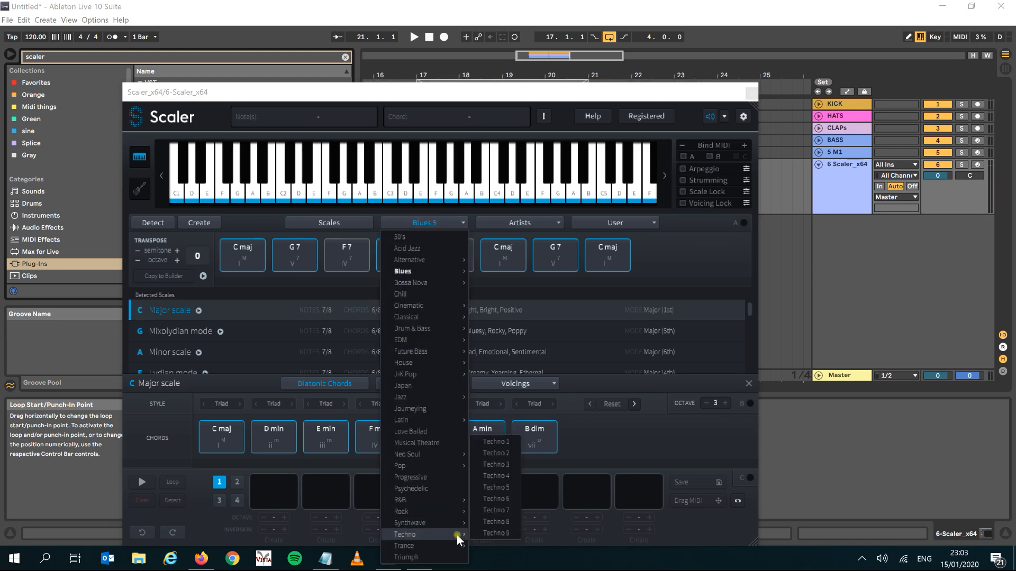
{"action": "left_click", "coordinate": [500, 465]}
{"action": "left_click", "coordinate": [256, 267]}
{"action": "left_click", "coordinate": [286, 270]}
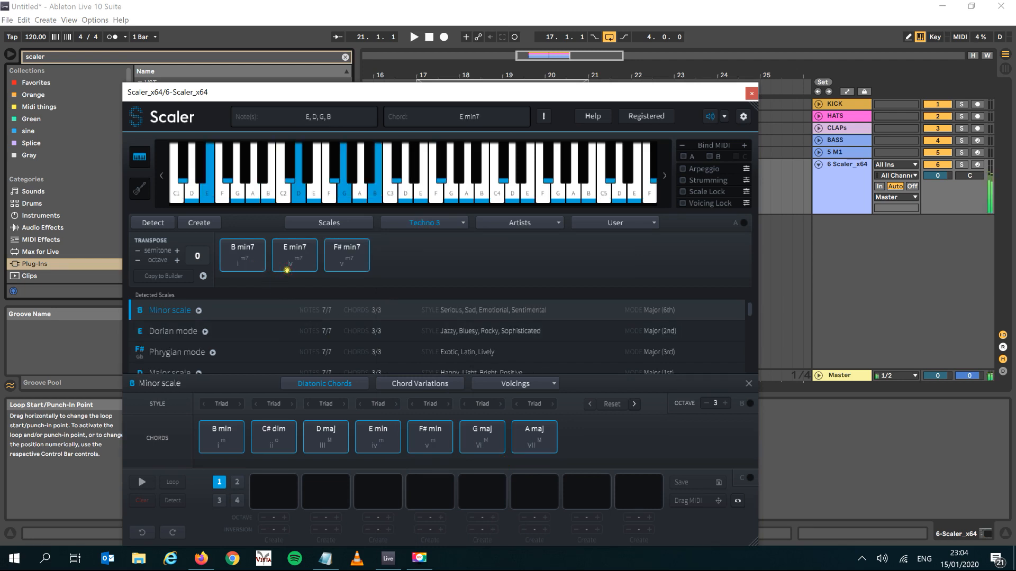
{"action": "left_click", "coordinate": [350, 264]}
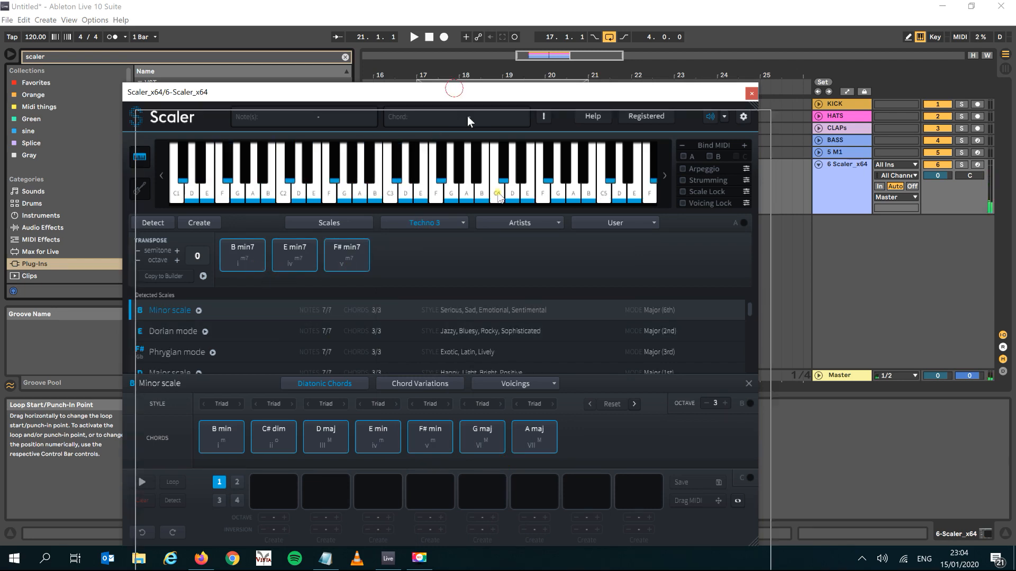
Step: Move the Scaler window clear of the arrangement tracks and audition B min7 and E min7 in alternation
{"action": "left_click_drag", "start_coordinate": [456, 93], "coordinate": [534, 248]}
{"action": "left_click", "coordinate": [326, 405]}
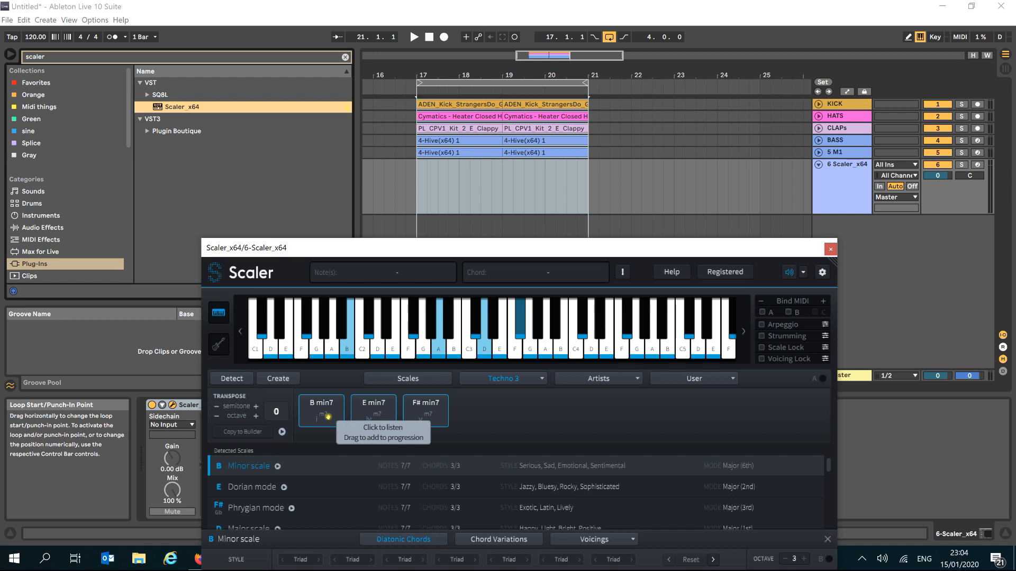
{"action": "left_click", "coordinate": [359, 410]}
{"action": "left_click", "coordinate": [330, 422]}
{"action": "left_click", "coordinate": [370, 415]}
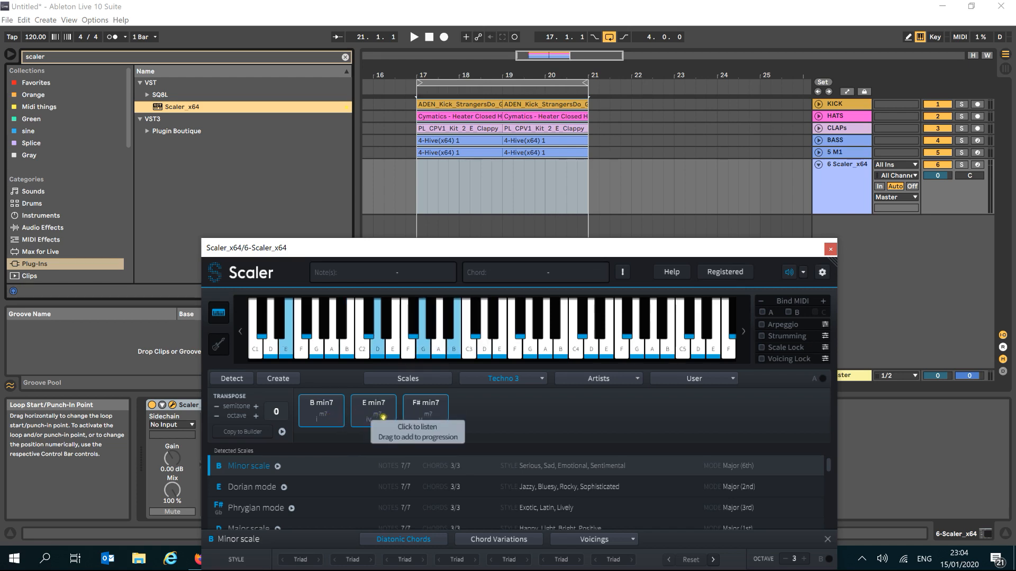
{"action": "left_click", "coordinate": [326, 415]}
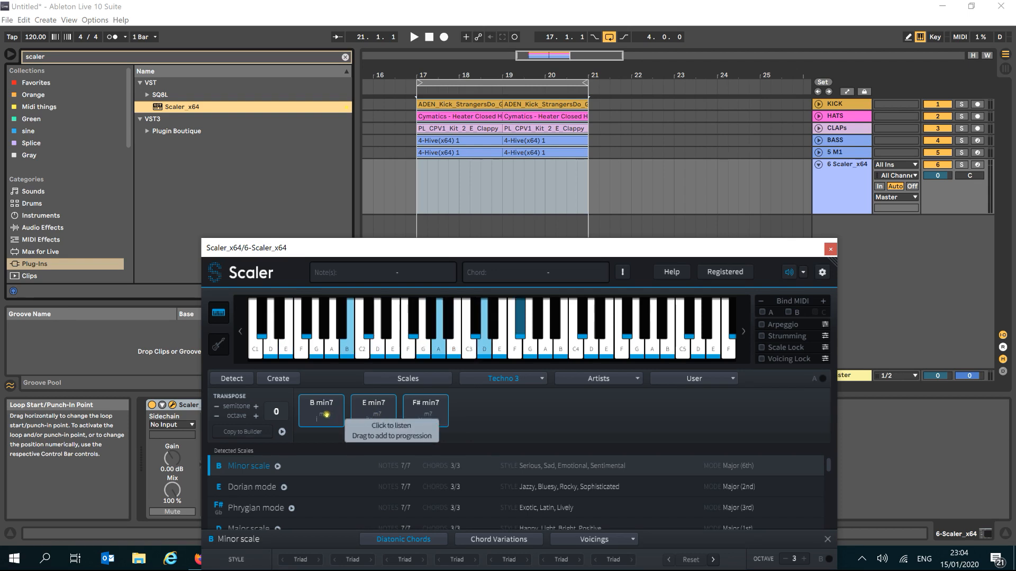
{"action": "left_click", "coordinate": [326, 415]}
Step: Place one-bar chord clips on the Scaler track: B min7 at bar 17, E min7 at 18, F# min7 at 19 and 20
{"action": "left_click_drag", "start_coordinate": [326, 415], "coordinate": [420, 187]}
{"action": "left_click_drag", "start_coordinate": [381, 418], "coordinate": [461, 192]}
{"action": "left_click_drag", "start_coordinate": [426, 412], "coordinate": [506, 204]}
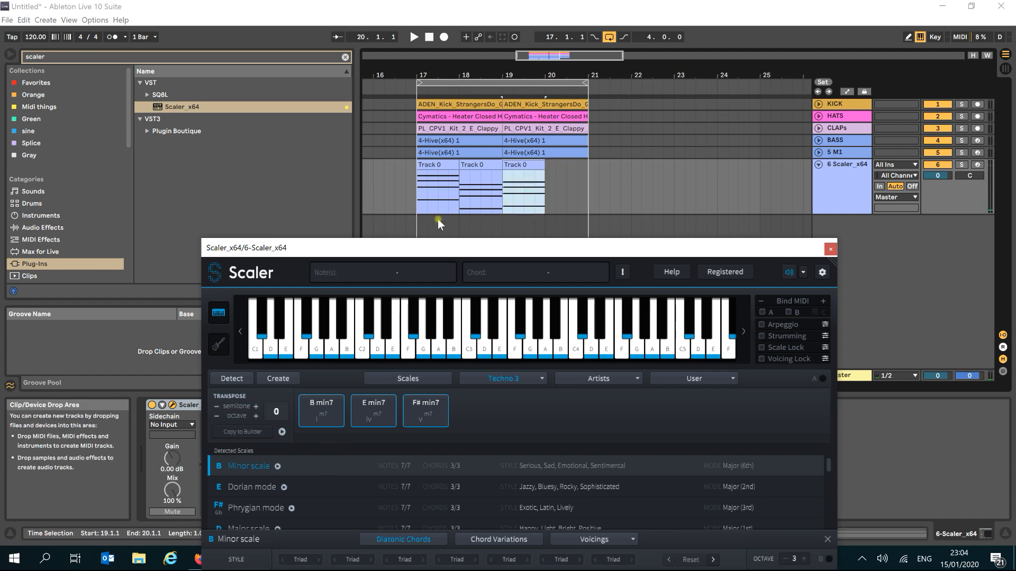
{"action": "left_click_drag", "start_coordinate": [321, 412], "coordinate": [503, 349]}
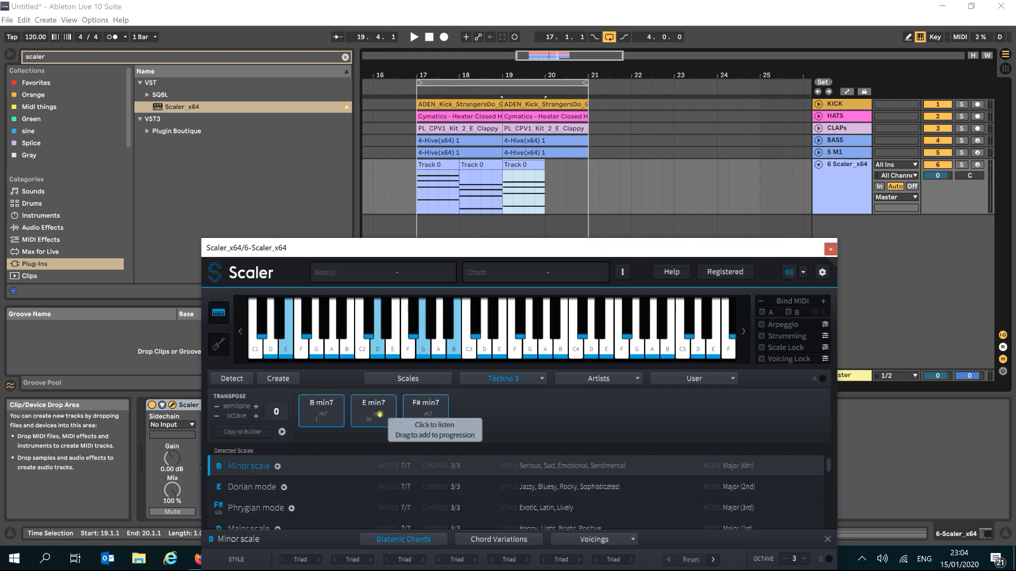
{"action": "left_click_drag", "start_coordinate": [427, 414], "coordinate": [550, 189]}
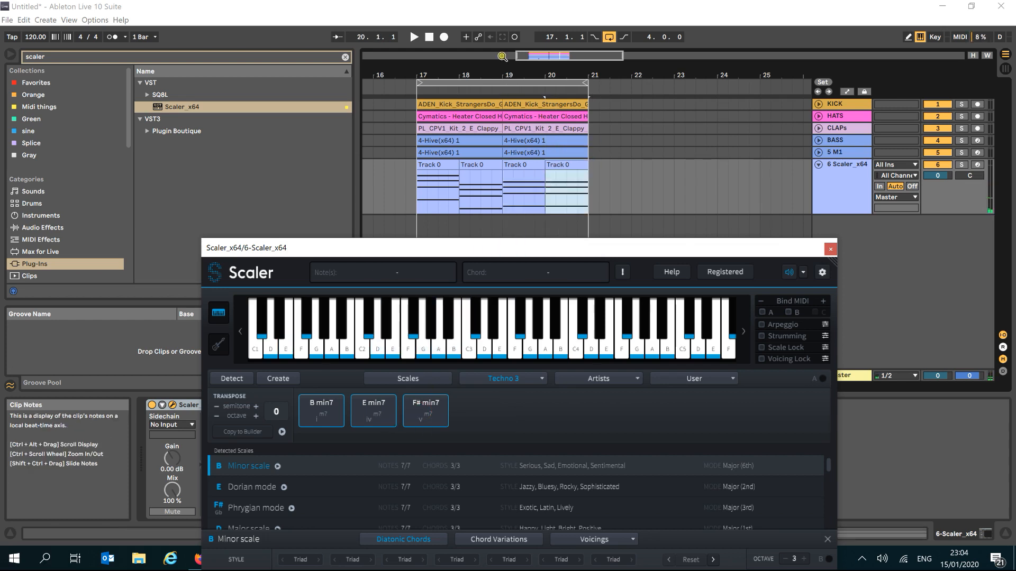
Step: Close the Scaler window and play the bar 17 to 21 loop with the new chords
{"action": "left_click", "coordinate": [830, 249]}
{"action": "left_click", "coordinate": [513, 80]}
{"action": "key", "text": "space"}
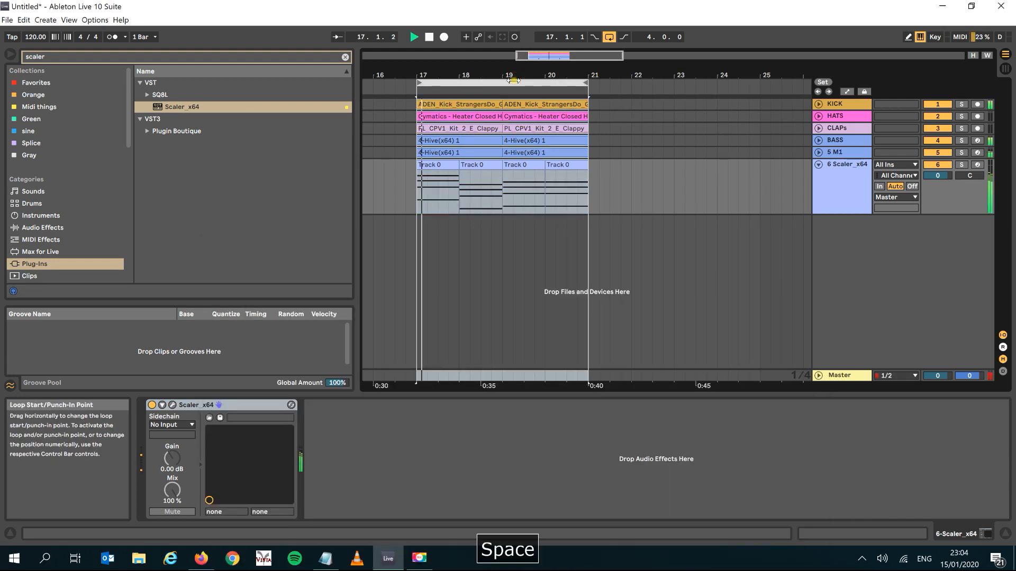
Step: Stop playback and consolidate the four chord clips on the Scaler track into one clip
{"action": "left_click", "coordinate": [439, 166]}
{"action": "key", "text": "space"}
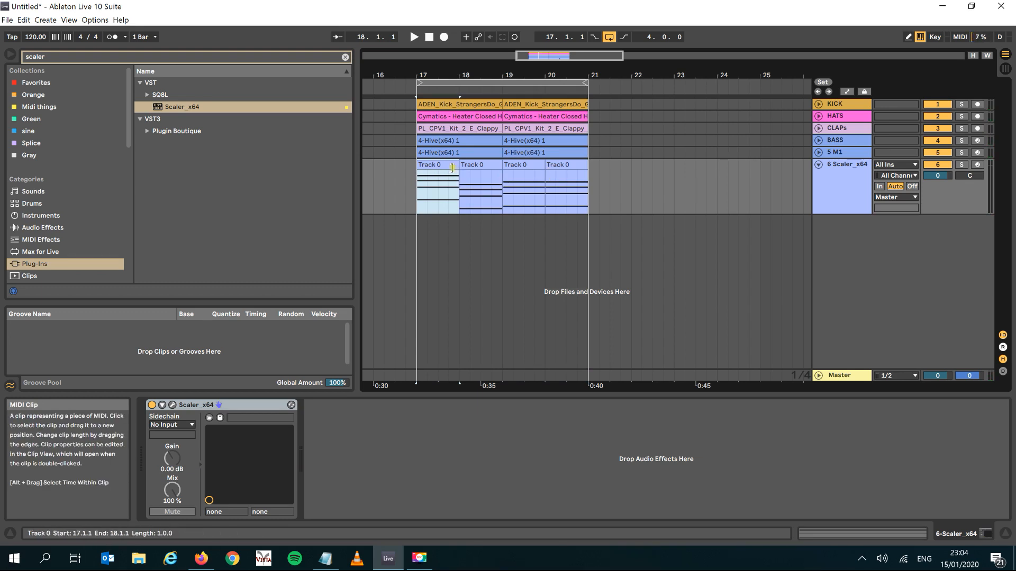
{"action": "left_click", "coordinate": [562, 168]}
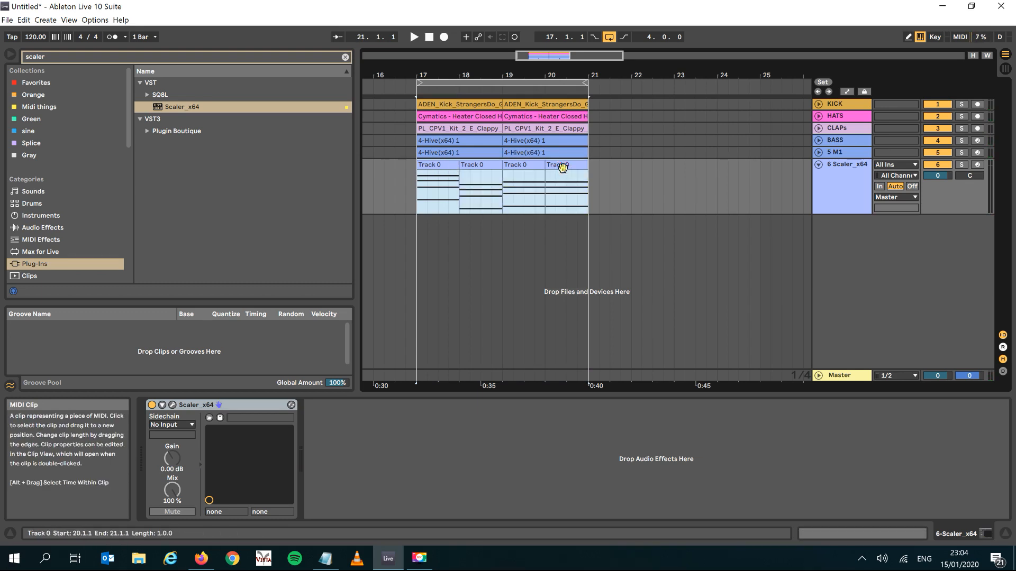
{"action": "key", "text": "ctrl+j"}
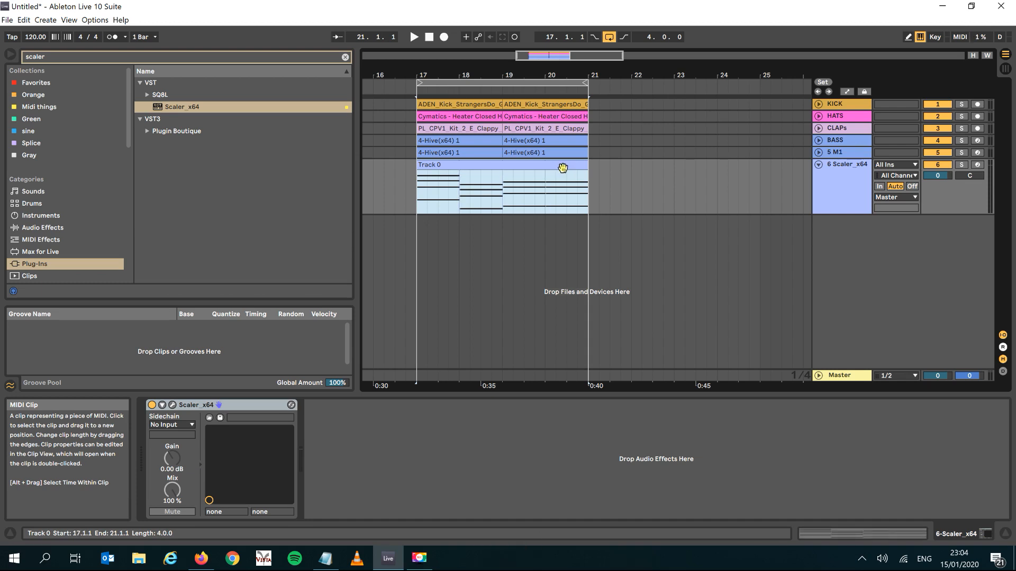
Step: Try the consolidated chord clip at double tempo against the loop and restore its four-bar length
{"action": "double_click", "coordinate": [563, 168]}
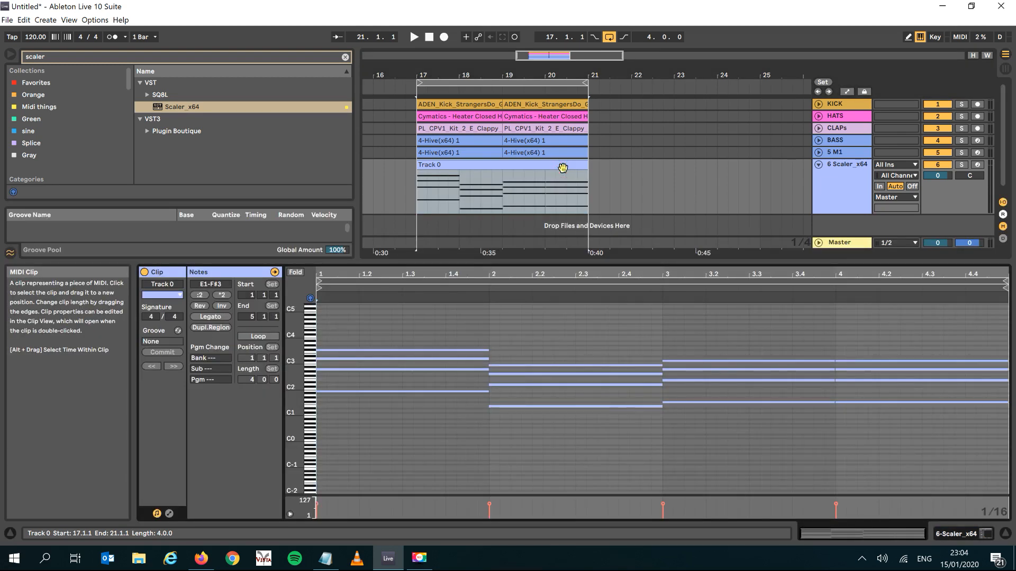
{"action": "left_click", "coordinate": [482, 176]}
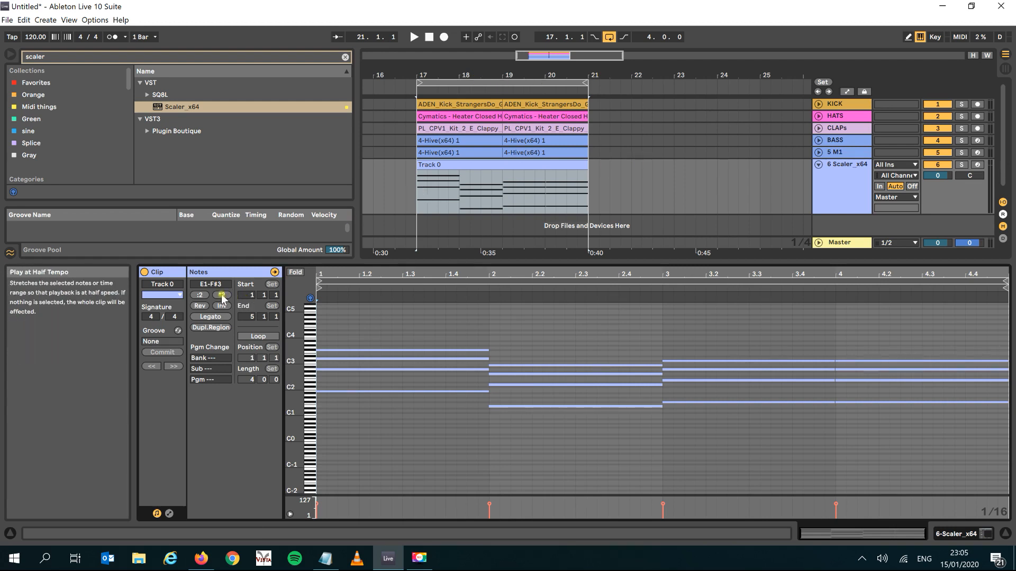
{"action": "left_click", "coordinate": [201, 296]}
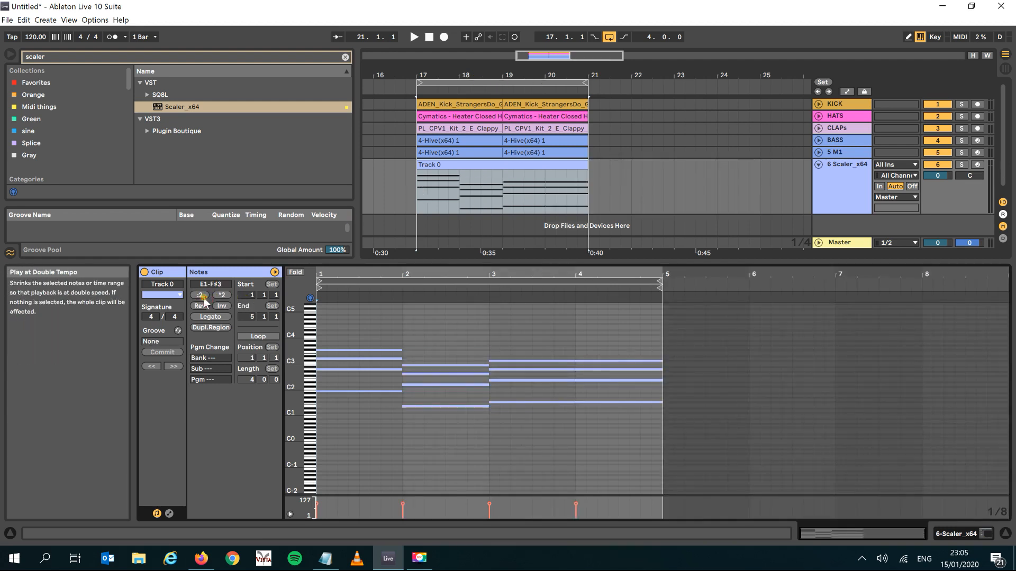
{"action": "left_click", "coordinate": [489, 168]}
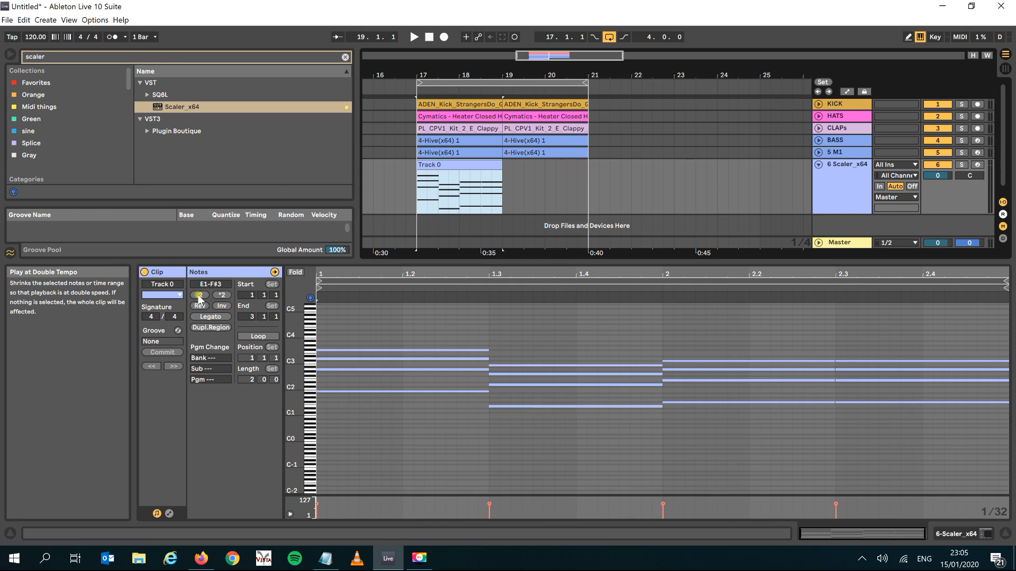
{"action": "key", "text": "space"}
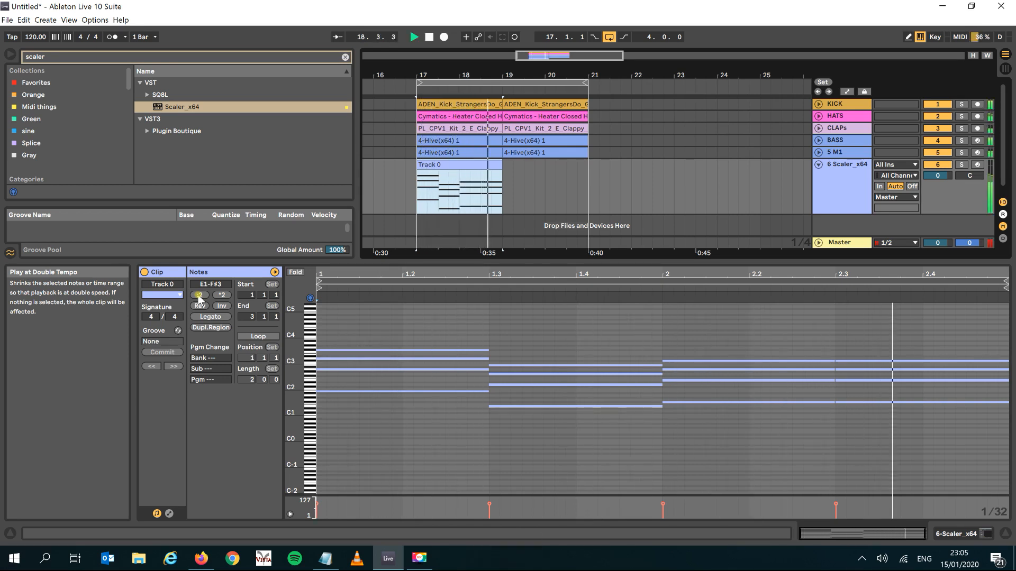
{"action": "key", "text": "space"}
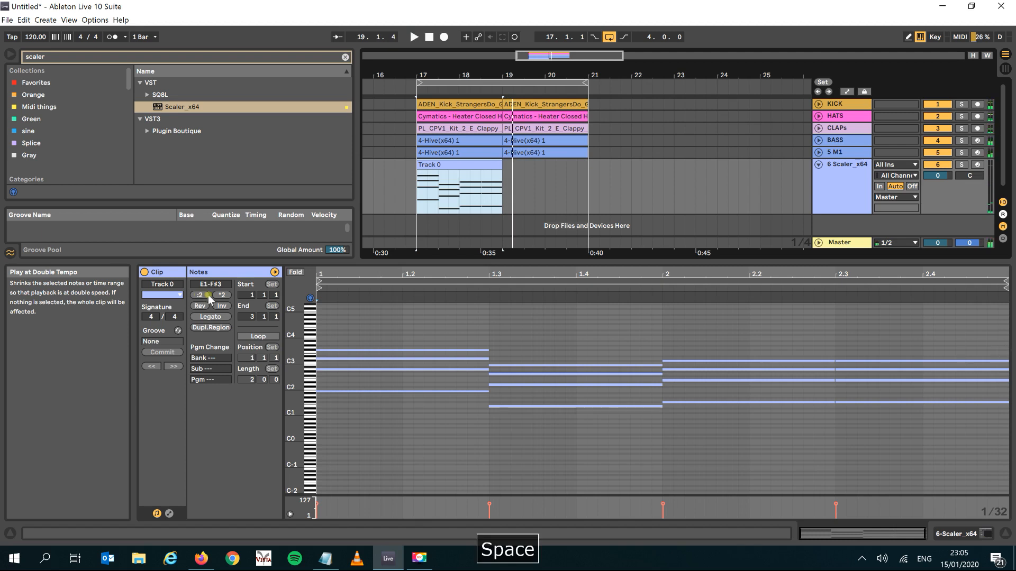
{"action": "left_click", "coordinate": [222, 295]}
{"action": "key", "text": "space"}
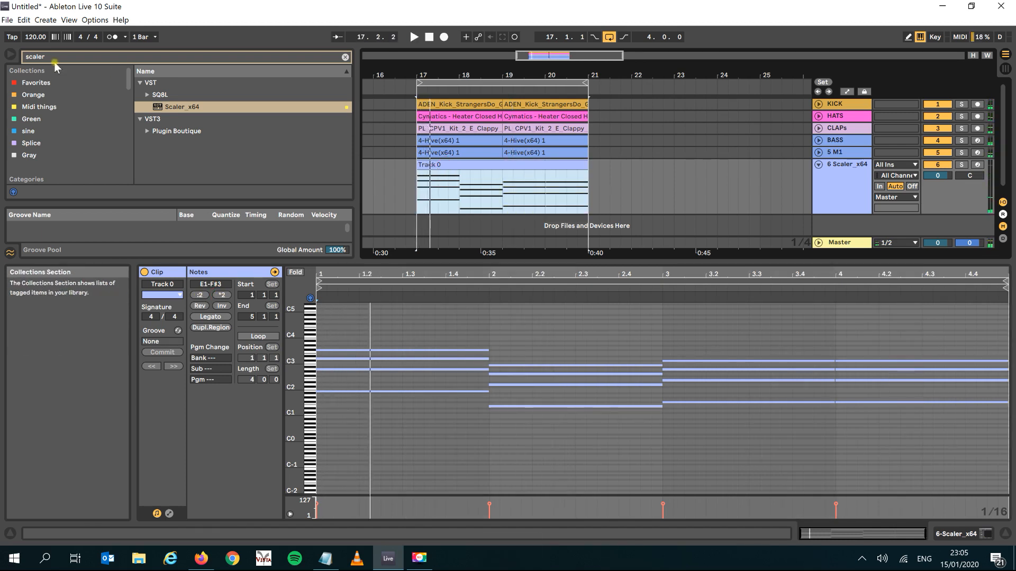
Step: Find the native MIDI effects in the browser and insert Pitch before Scaler on the chord track
{"action": "left_click", "coordinate": [54, 57]}
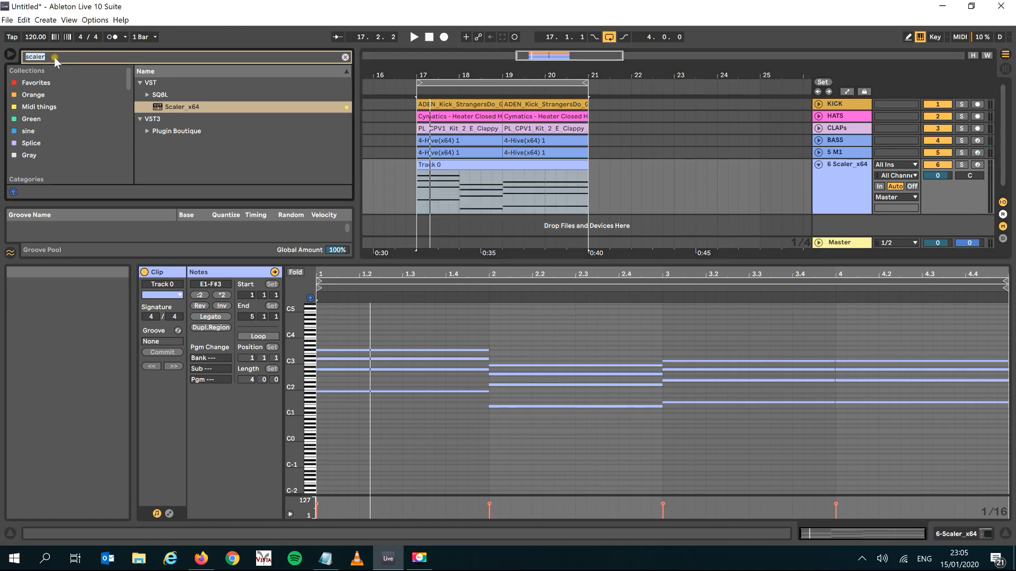
{"action": "type", "text": "midi"}
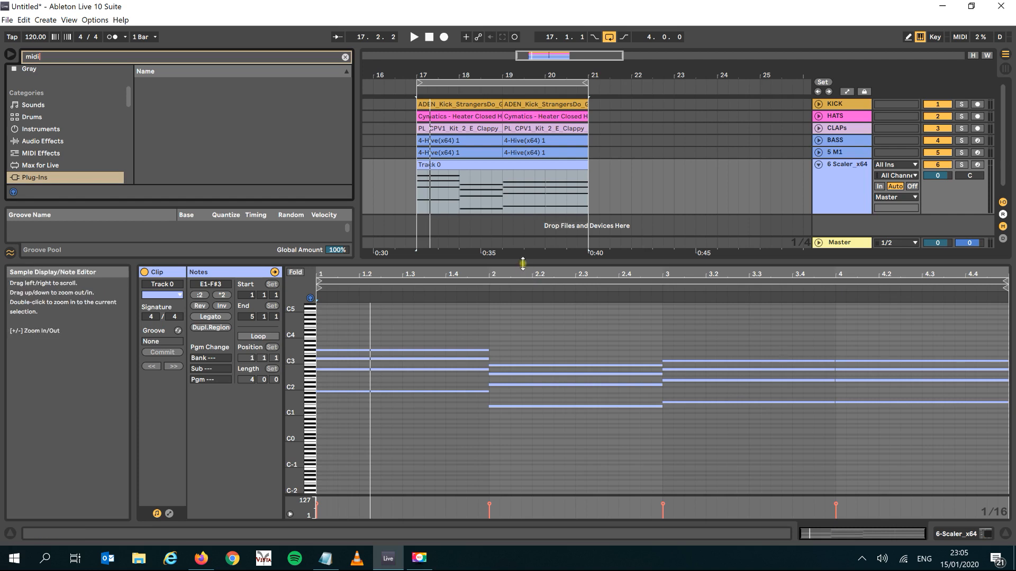
{"action": "left_click_drag", "start_coordinate": [522, 262], "coordinate": [522, 395]}
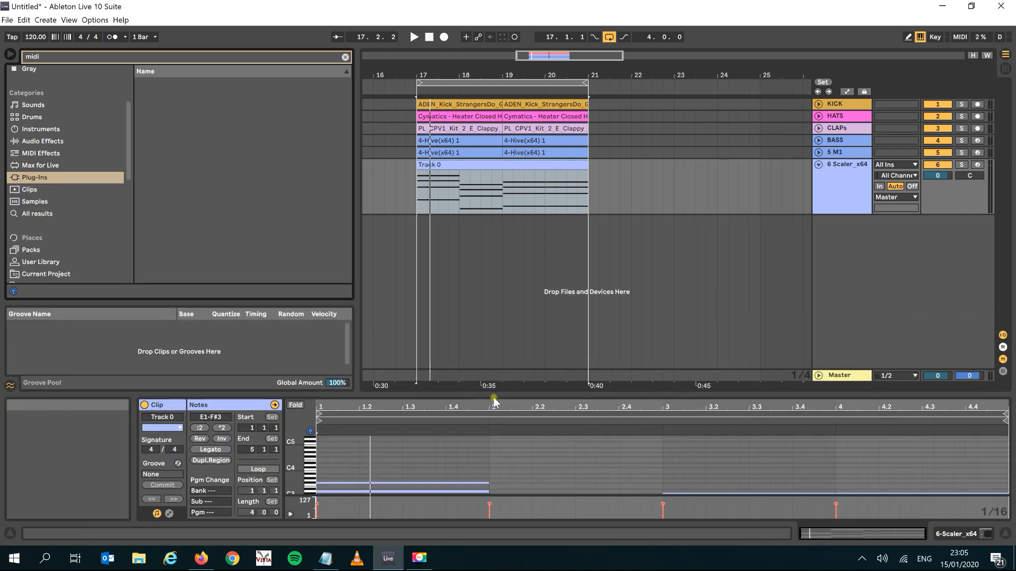
{"action": "left_click", "coordinate": [35, 154]}
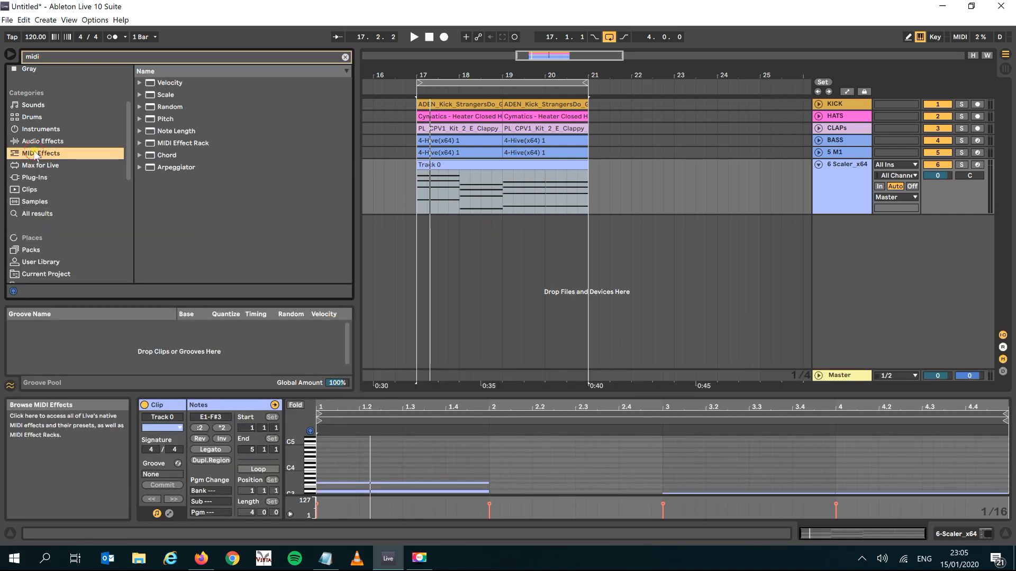
{"action": "double_click", "coordinate": [97, 57]}
{"action": "key", "text": "BackSpace"}
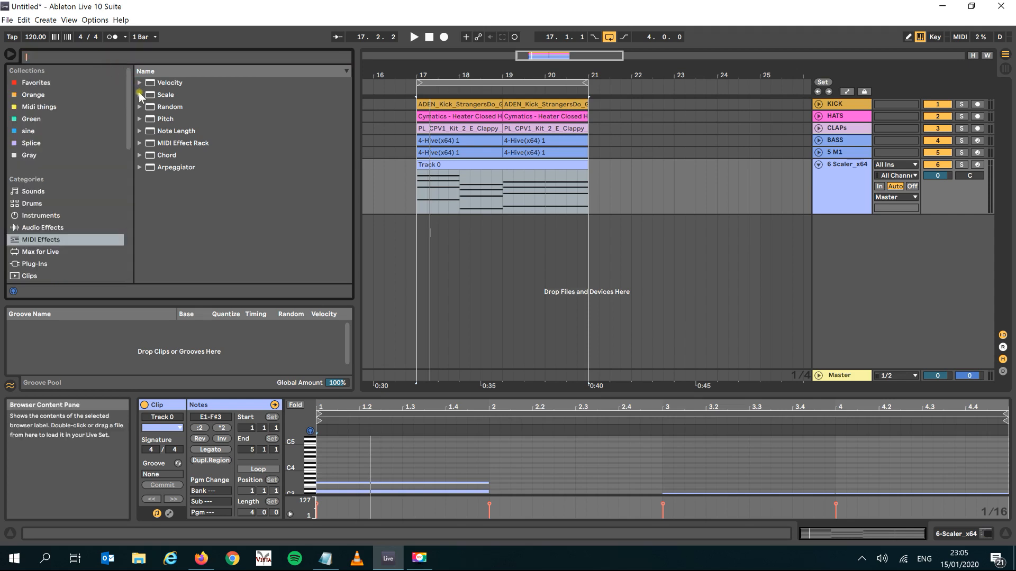
{"action": "left_click", "coordinate": [159, 122]}
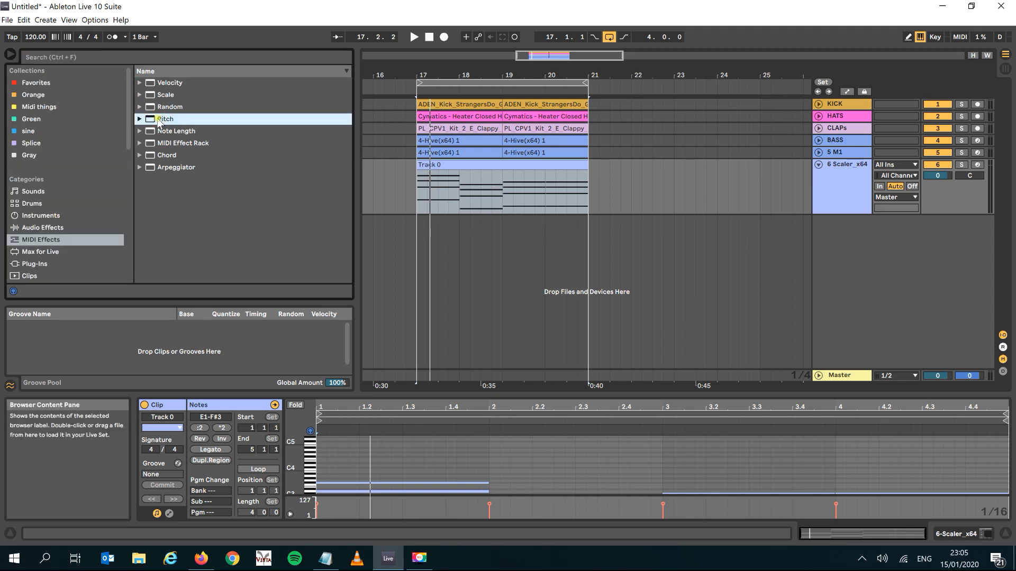
{"action": "left_click_drag", "start_coordinate": [441, 168], "coordinate": [440, 166]}
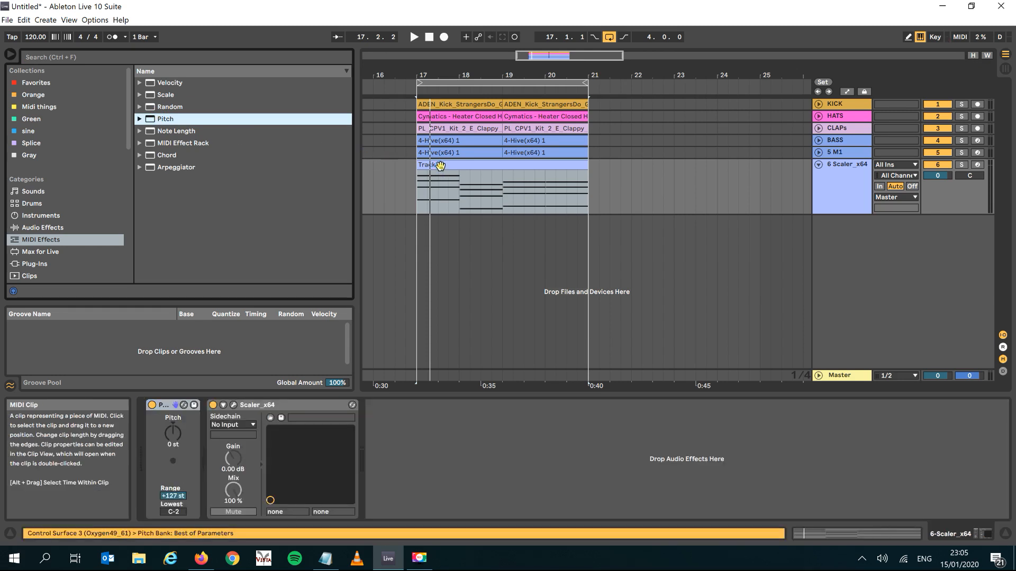
Step: Set the Pitch effect's transposition to -2 st and play the loop
{"action": "left_click_drag", "start_coordinate": [172, 433], "coordinate": [172, 437]}
{"action": "key", "text": "space"}
{"action": "key", "text": "space"}
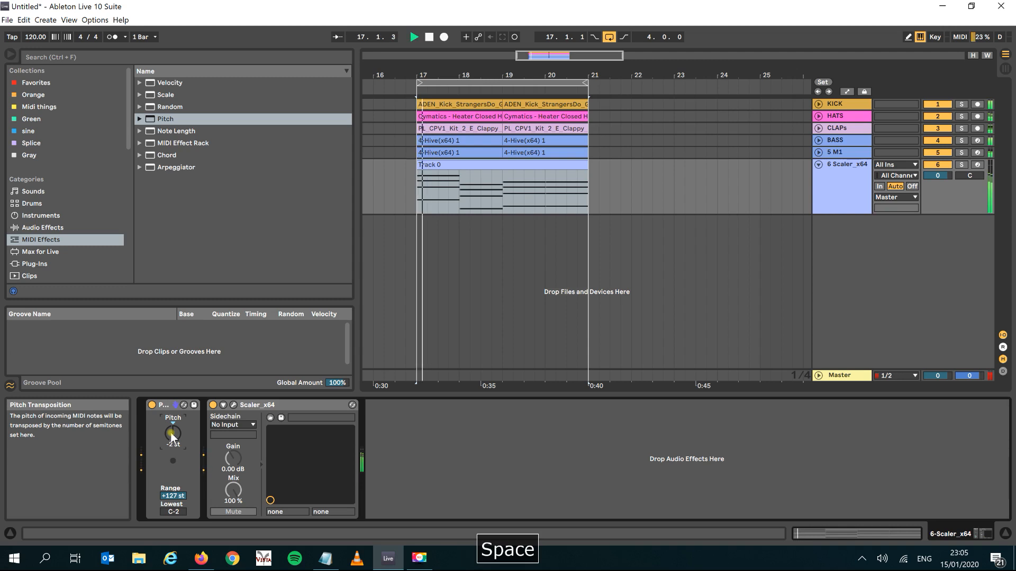
Step: Try the Pitch effect's transposition at -4 st while playing the start of the loop
{"action": "key", "text": "space"}
{"action": "key", "text": "space"}
{"action": "key", "text": "Down"}
{"action": "key", "text": "space"}
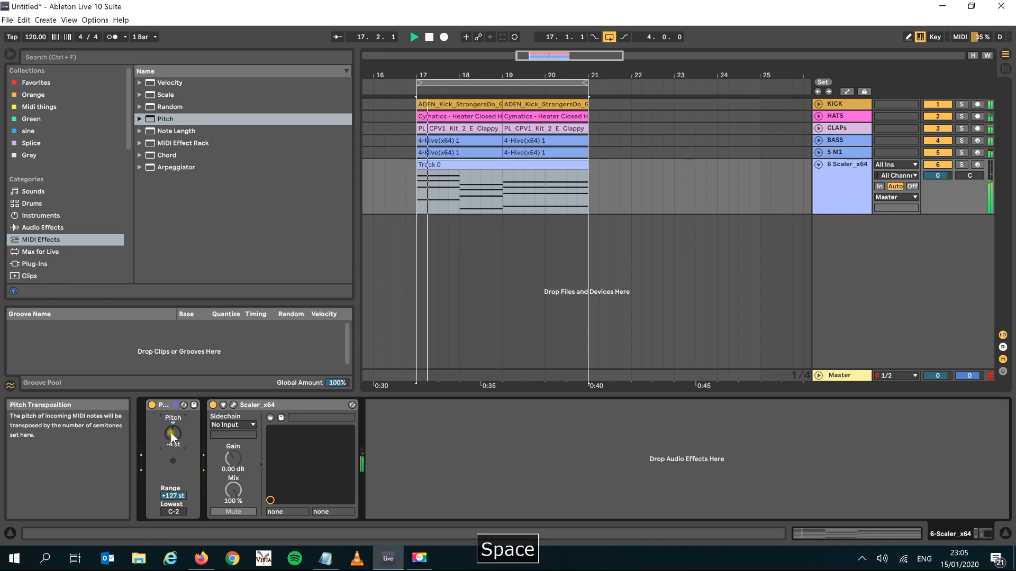
{"action": "key", "text": "space"}
Step: Try raising the Pitch effect's transposition to +2 st and listen to the full loop
{"action": "key", "text": "Up"}
{"action": "key", "text": "space"}
{"action": "key", "text": "space"}
{"action": "key", "text": "Up"}
{"action": "key", "text": "Up"}
{"action": "key", "text": "Up"}
{"action": "key", "text": "space"}
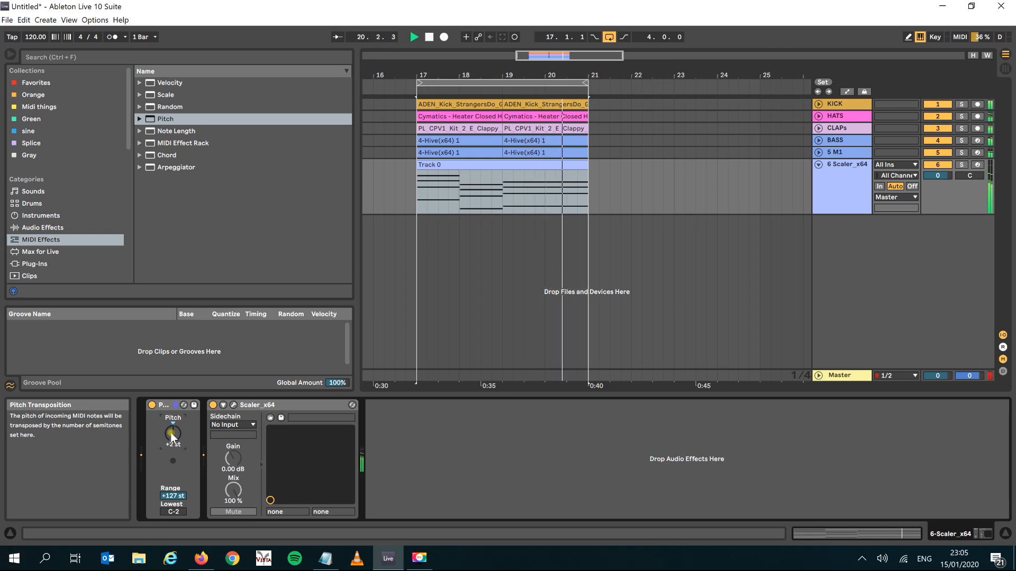
{"action": "key", "text": "space"}
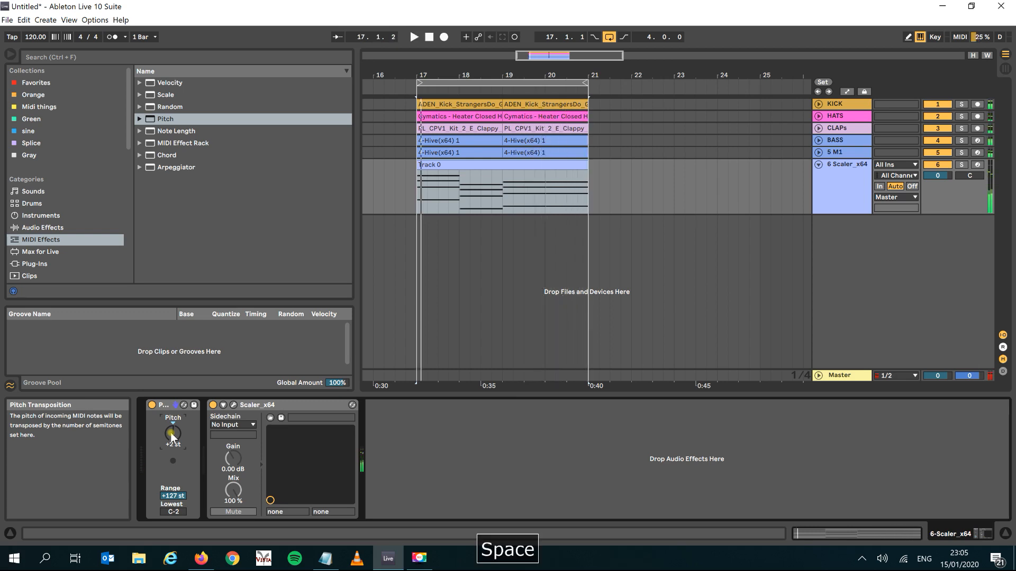
Step: Mute the Scaler track, play the loop without the chords, and reactivate the track
{"action": "left_click", "coordinate": [945, 164]}
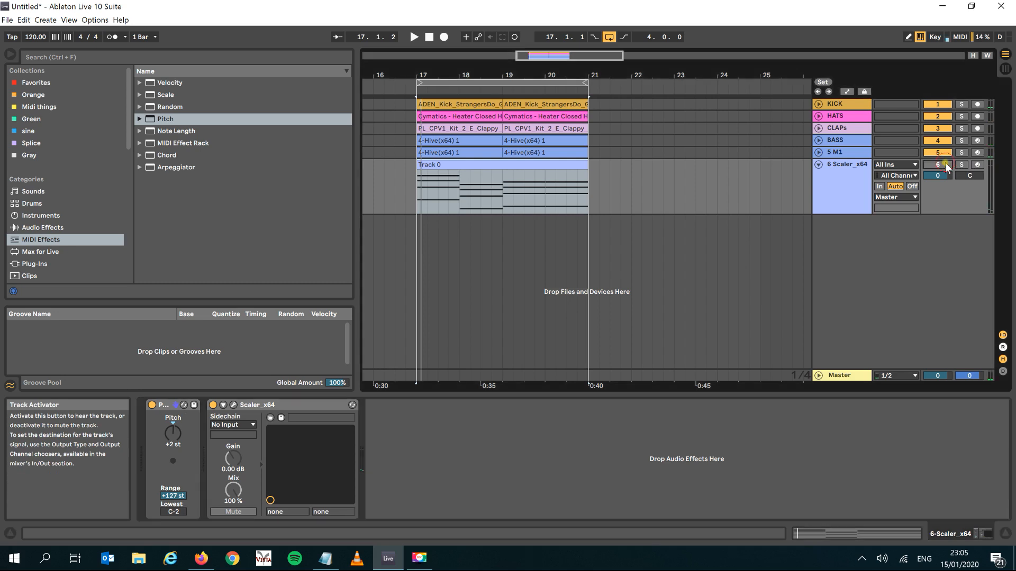
{"action": "key", "text": "space"}
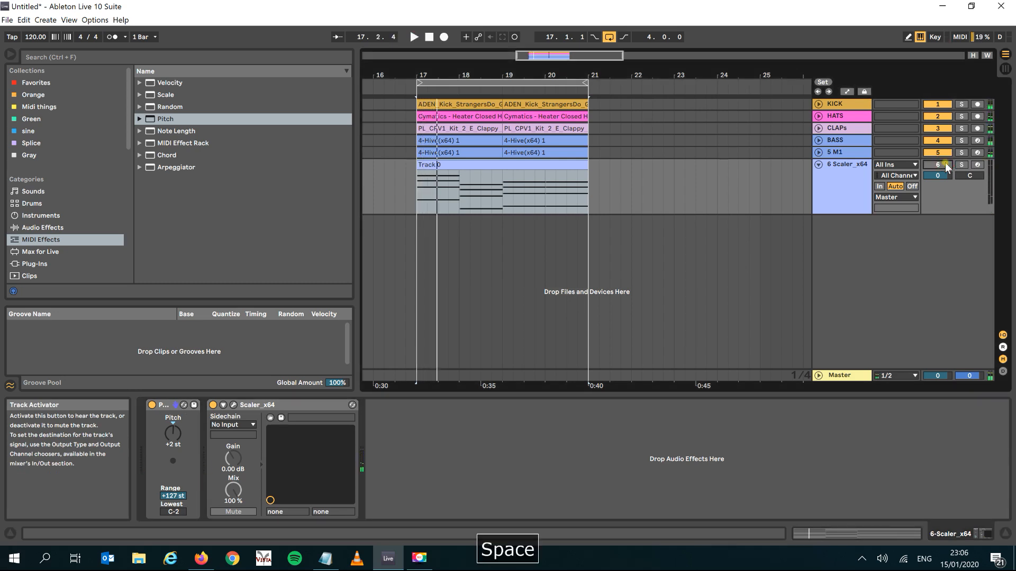
{"action": "left_click", "coordinate": [946, 167]}
Step: Audition the loop with the Pitch transposition reset and lowered one semitone at a time from +1 st to -3 st
{"action": "left_click", "coordinate": [176, 435]}
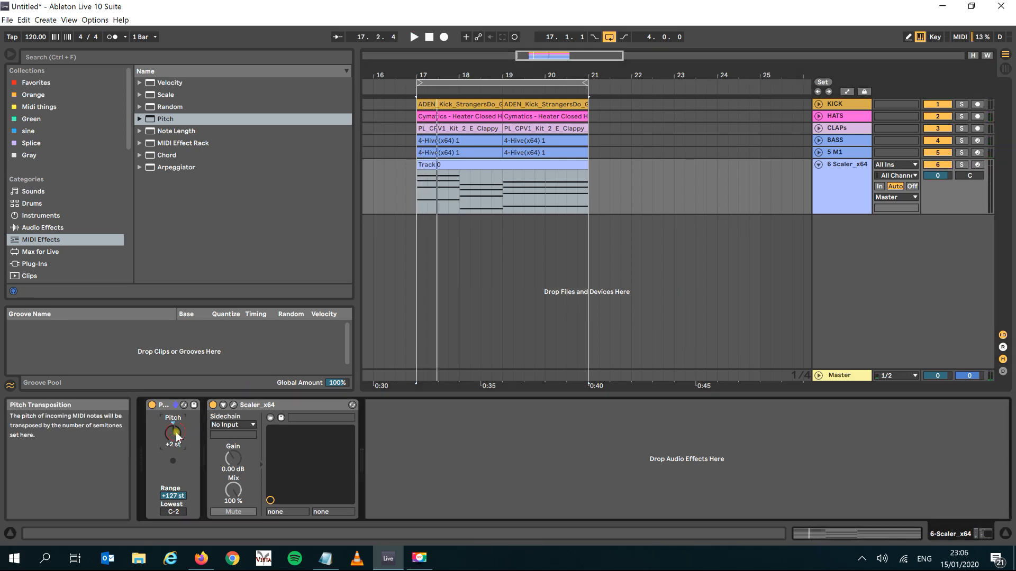
{"action": "key", "text": "Delete"}
{"action": "key", "text": "space"}
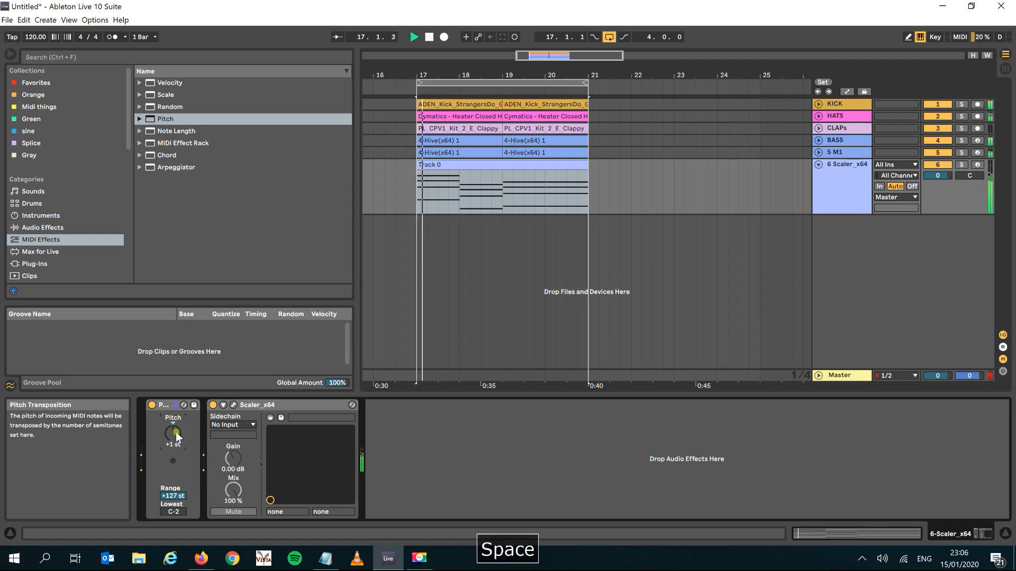
{"action": "key", "text": "space"}
{"action": "key", "text": "Down"}
{"action": "key", "text": "space"}
{"action": "key", "text": "space"}
{"action": "key", "text": "Down"}
{"action": "key", "text": "space"}
{"action": "key", "text": "space"}
{"action": "key", "text": "Down"}
{"action": "key", "text": "space"}
{"action": "key", "text": "space"}
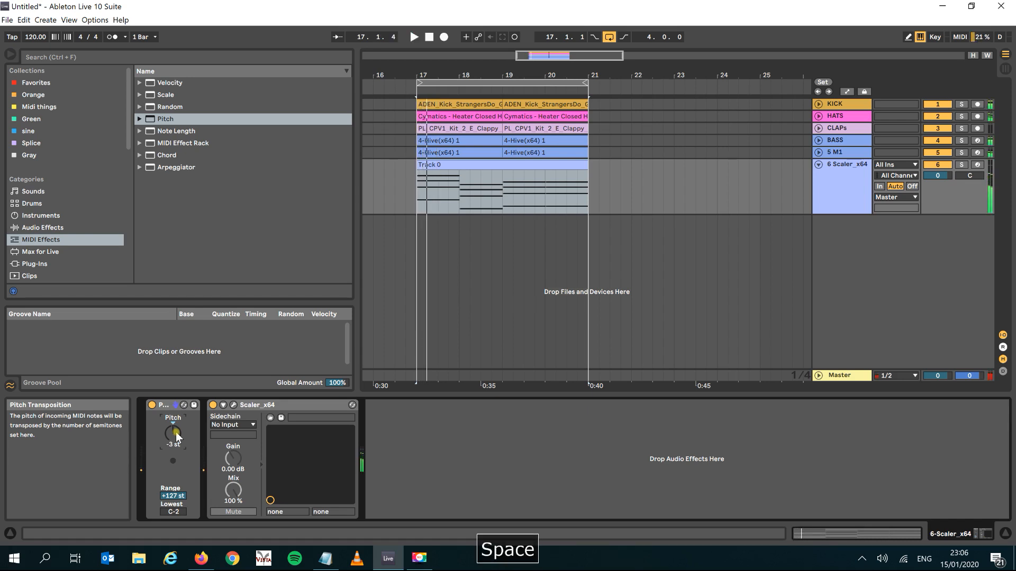
Step: Lower the Pitch transposition in semitone steps to -7 st, playing the loop to check the chords
{"action": "key", "text": "Down"}
{"action": "key", "text": "space"}
{"action": "key", "text": "space"}
{"action": "key", "text": "Down"}
{"action": "key", "text": "space"}
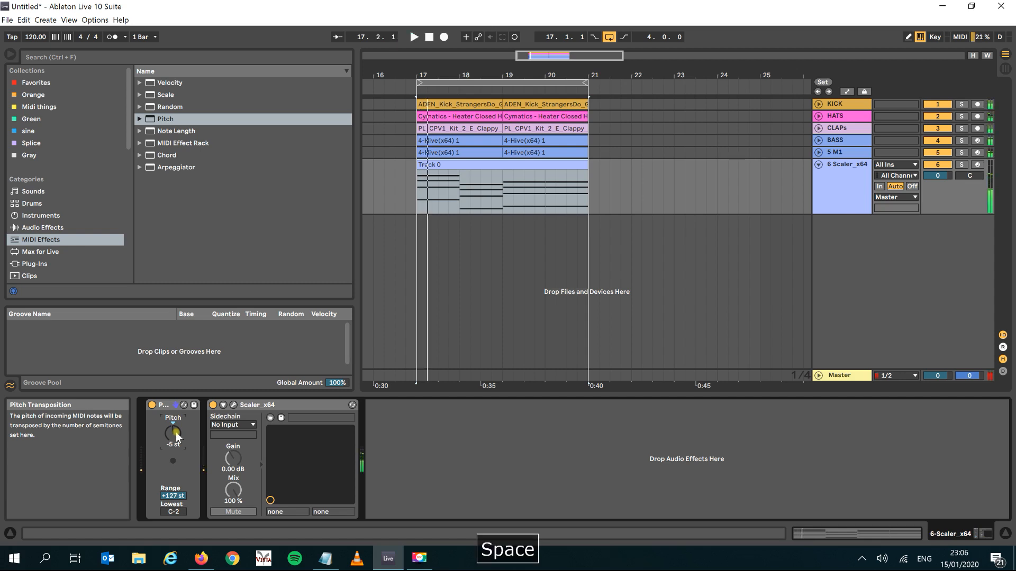
{"action": "key", "text": "space"}
{"action": "key", "text": "Down"}
{"action": "key", "text": "space"}
{"action": "key", "text": "space"}
{"action": "key", "text": "Down"}
{"action": "key", "text": "space"}
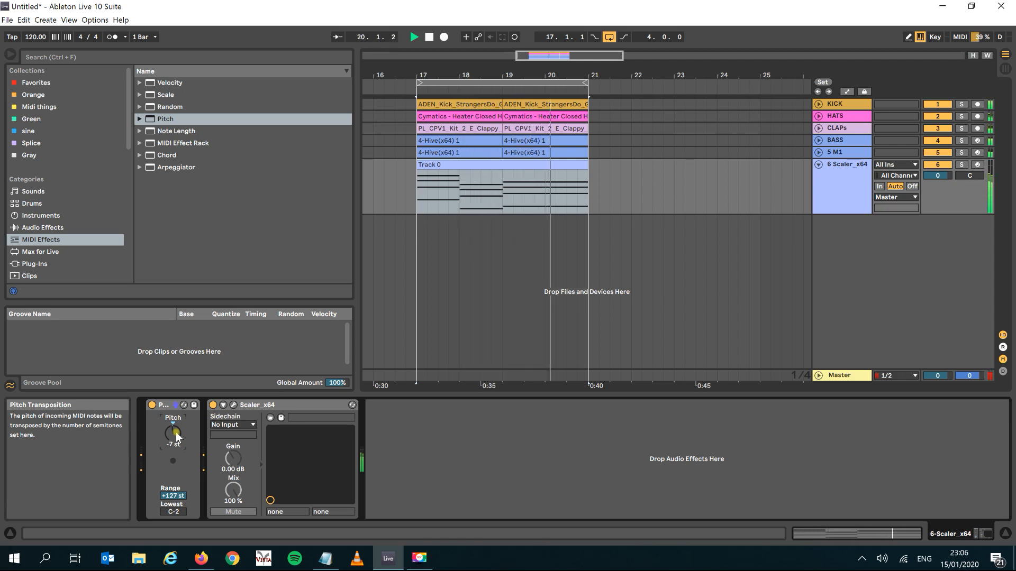
{"action": "scroll", "coordinate": [175, 432], "scroll_direction": "down", "scroll_amount": 1}
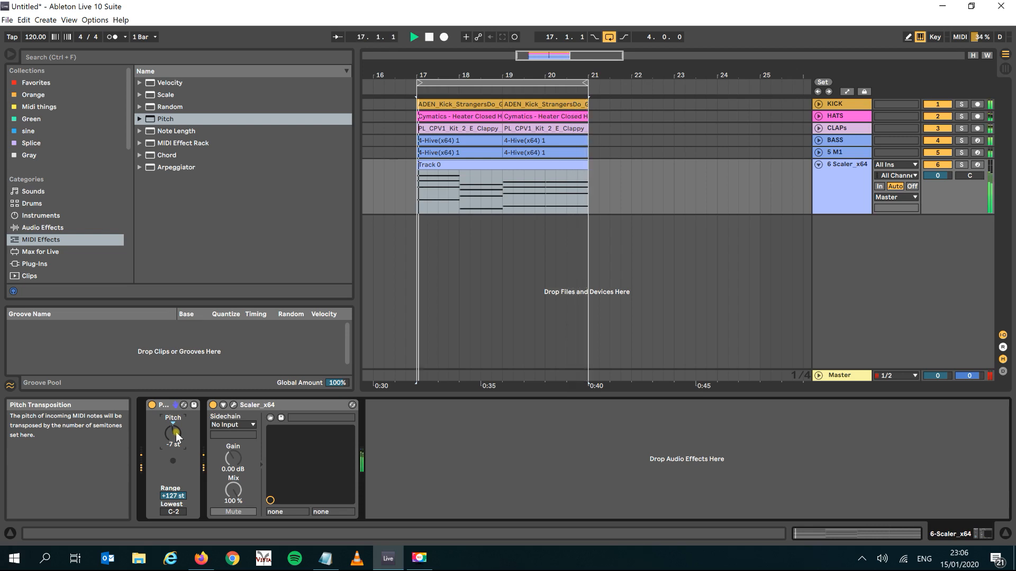
{"action": "key", "text": "space"}
{"action": "key", "text": "space"}
{"action": "scroll", "coordinate": [175, 431], "scroll_direction": "up", "scroll_amount": 1}
{"action": "key", "text": "space"}
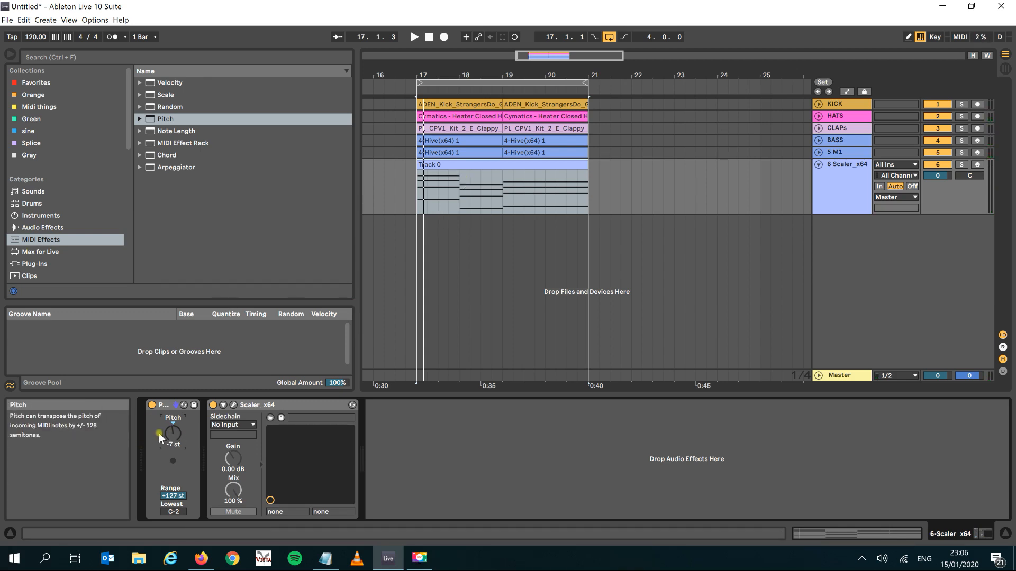
Step: Open the Scaler track's chord clip in the MIDI note editor, enlarge the editor and play the first chord
{"action": "left_click", "coordinate": [446, 168]}
{"action": "double_click", "coordinate": [446, 168]}
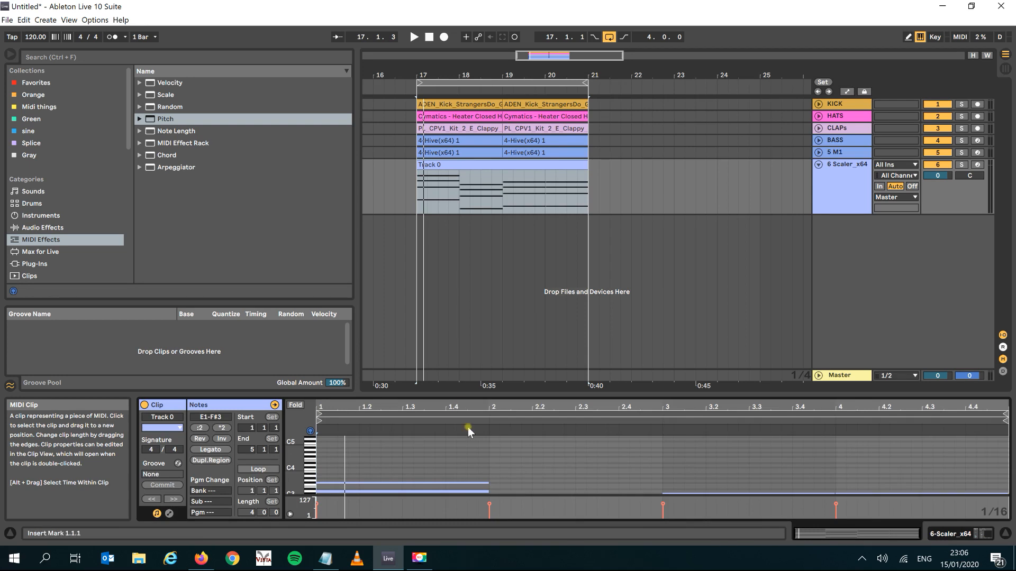
{"action": "left_click_drag", "start_coordinate": [468, 395], "coordinate": [434, 162]}
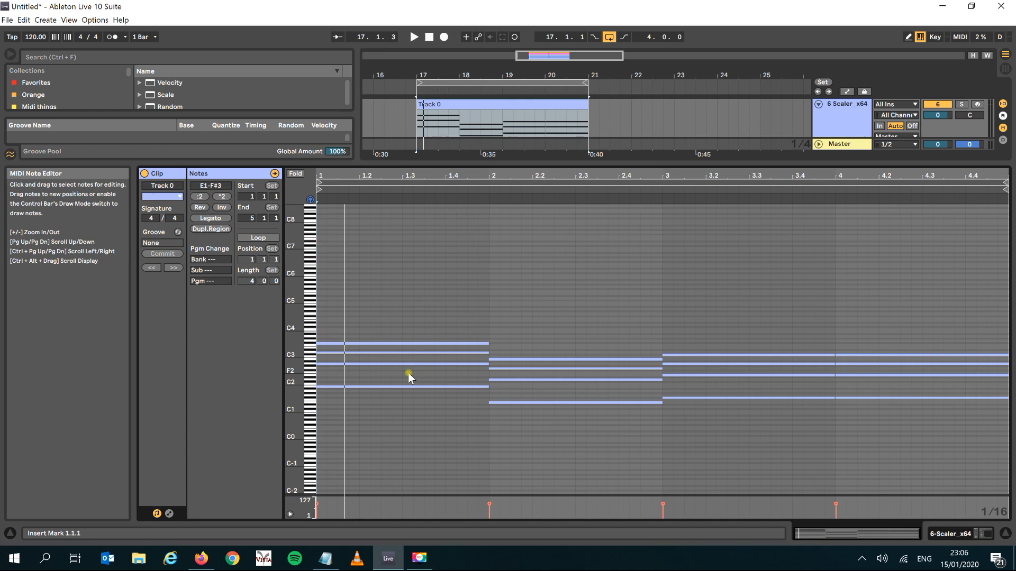
{"action": "key", "text": "space"}
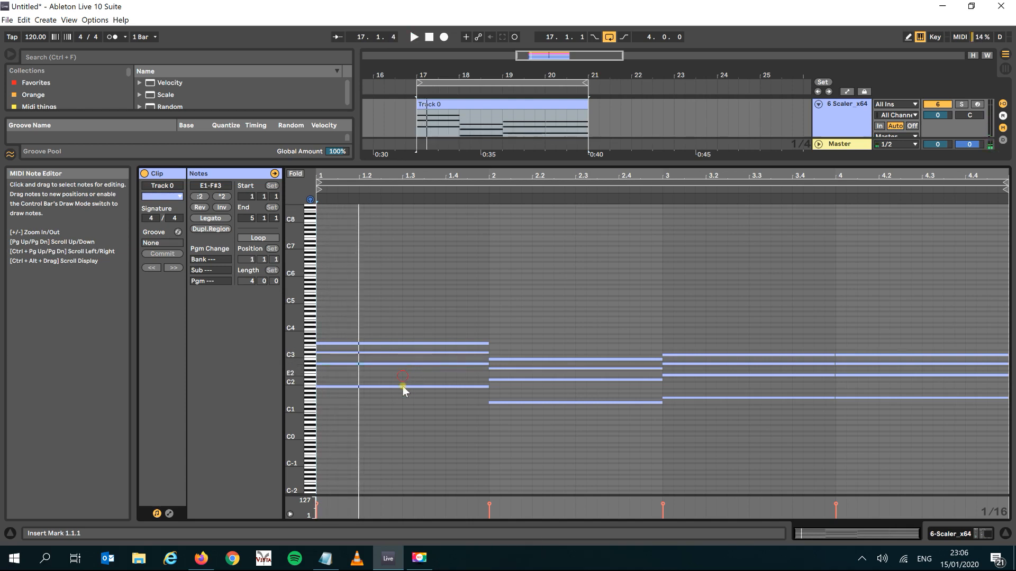
Step: Move the first chord's lowest note up two octaves, adjust it to C#4 and check it in playback
{"action": "left_click", "coordinate": [402, 386]}
{"action": "key", "text": "shift+Up"}
{"action": "key", "text": "shift+Up"}
{"action": "key", "text": "space"}
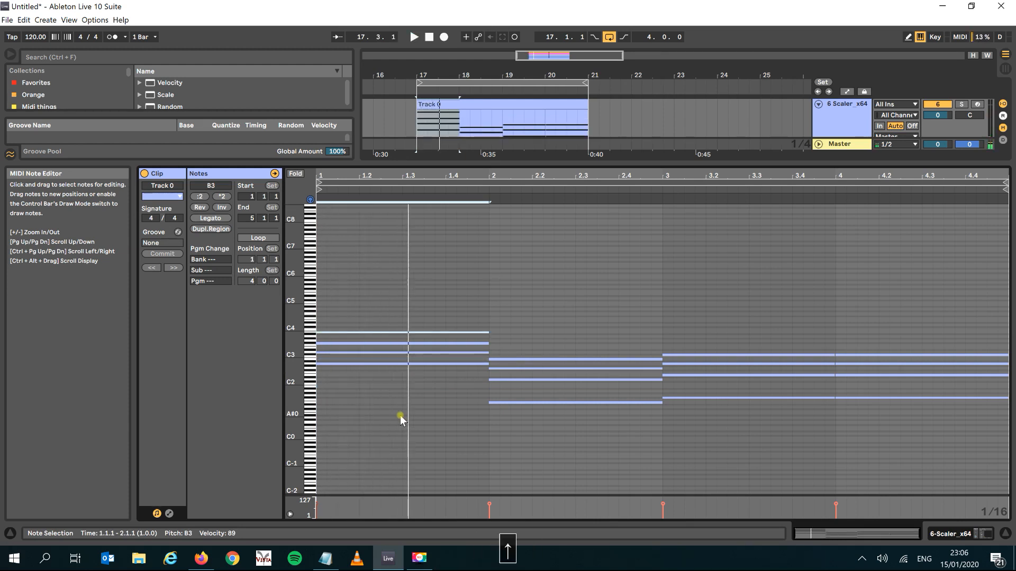
{"action": "key", "text": "Up"}
{"action": "key", "text": "Up"}
{"action": "key", "text": "space"}
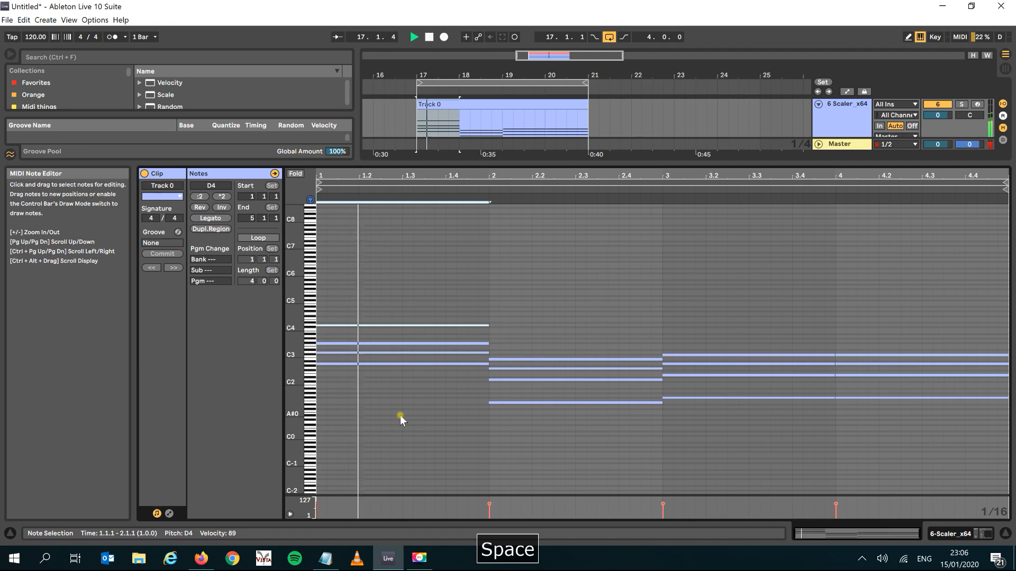
{"action": "key", "text": "space"}
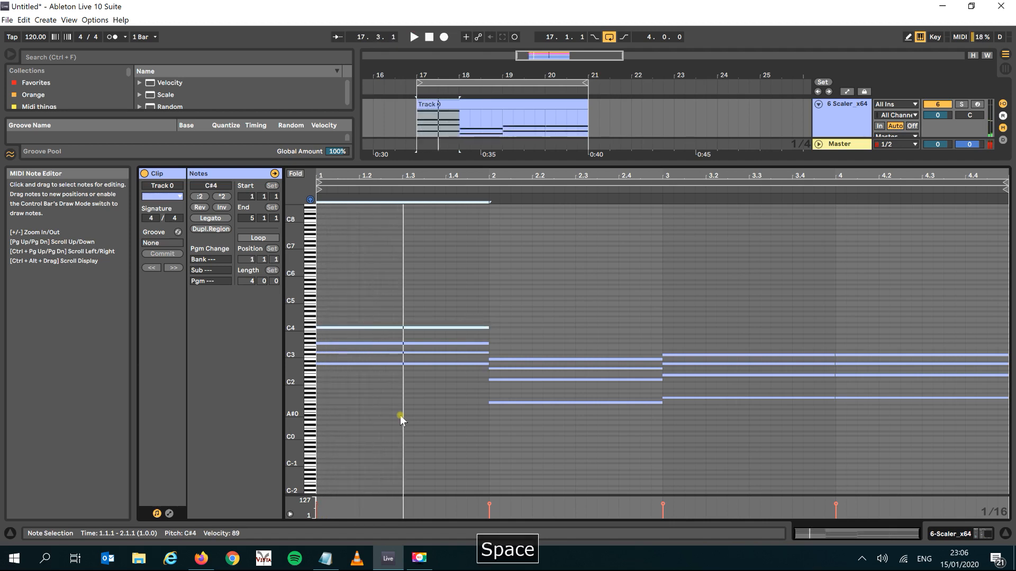
Step: Raise the lowest notes of the second, third and fourth chords two octaves to E3, F#3 and F#3
{"action": "left_click_drag", "start_coordinate": [642, 390], "coordinate": [682, 412]}
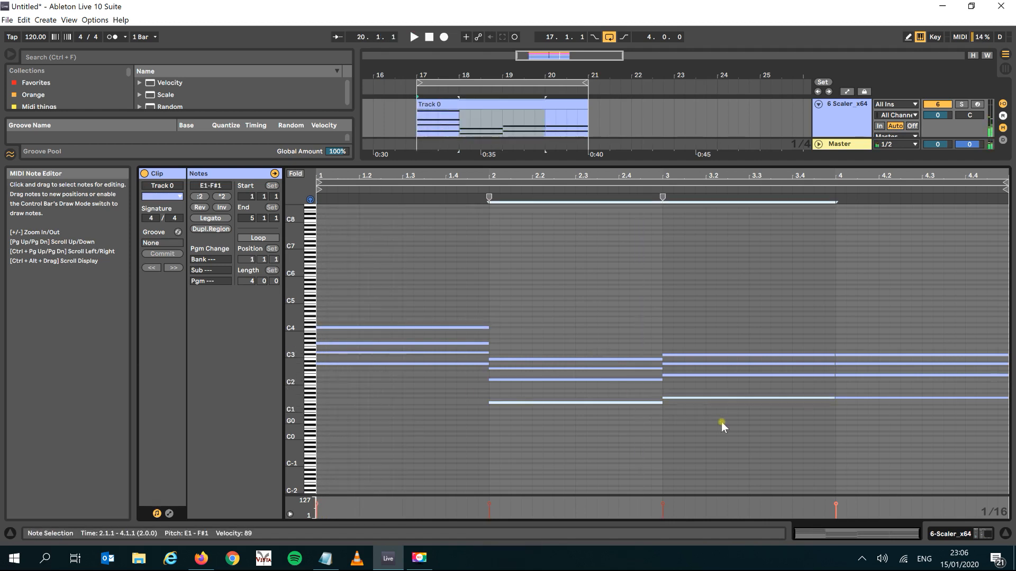
{"action": "key", "text": "shift+Up"}
{"action": "key", "text": "shift+Up"}
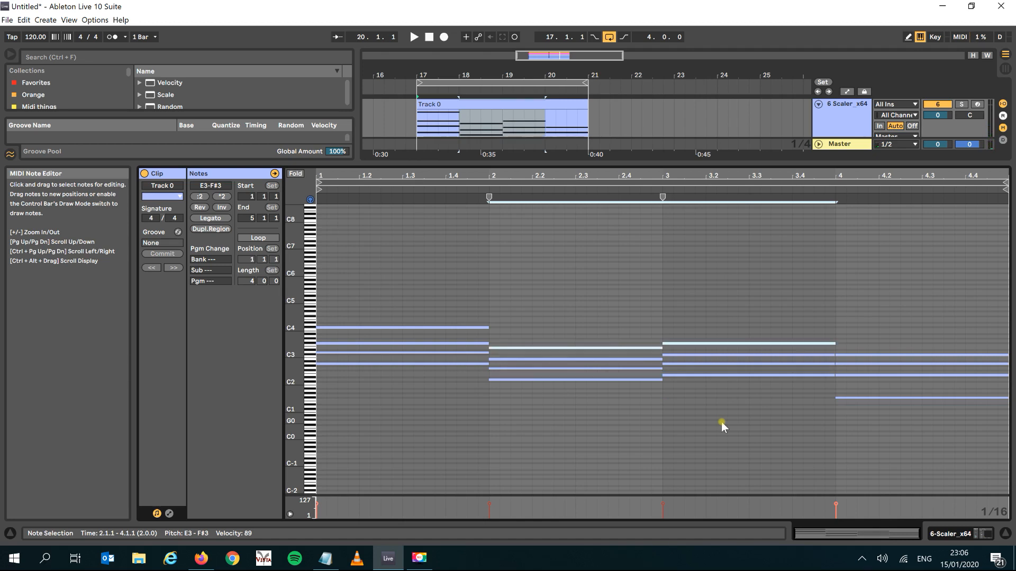
{"action": "left_click", "coordinate": [864, 397]}
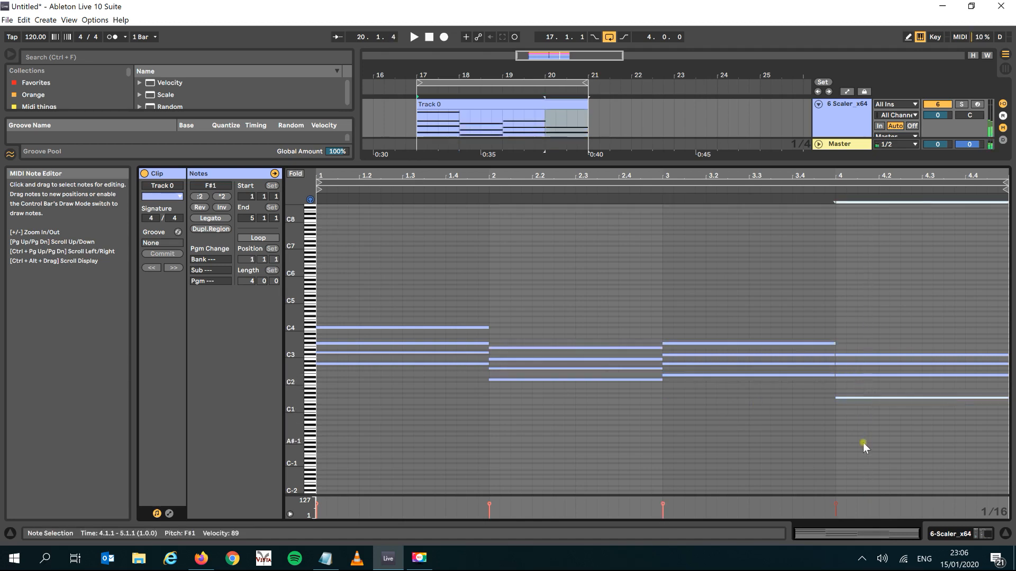
{"action": "key", "text": "shift+Up"}
{"action": "key", "text": "shift+Up"}
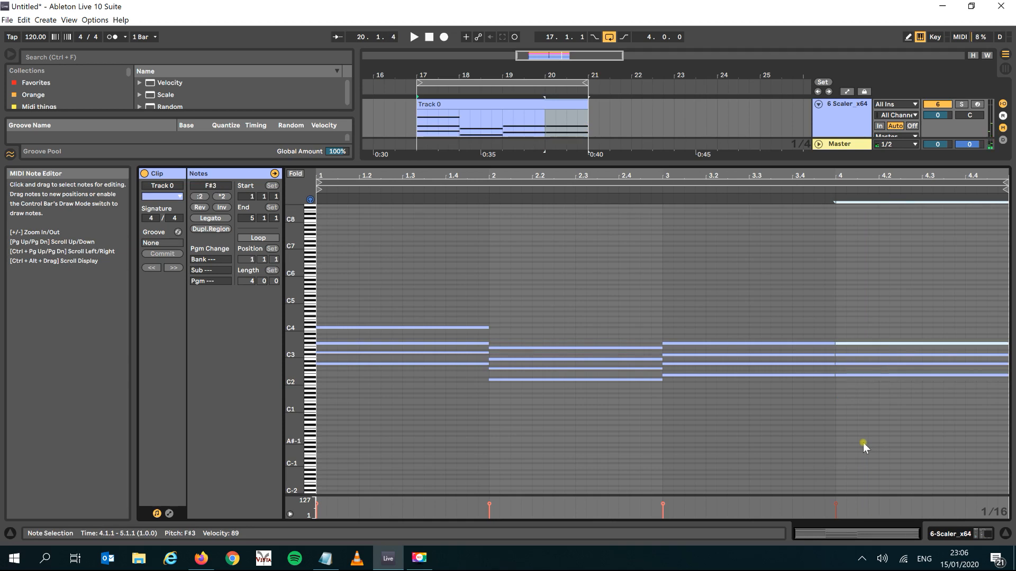
Step: Play the revoiced chords, lower the first chord's top note to B3 and listen again
{"action": "key", "text": "space"}
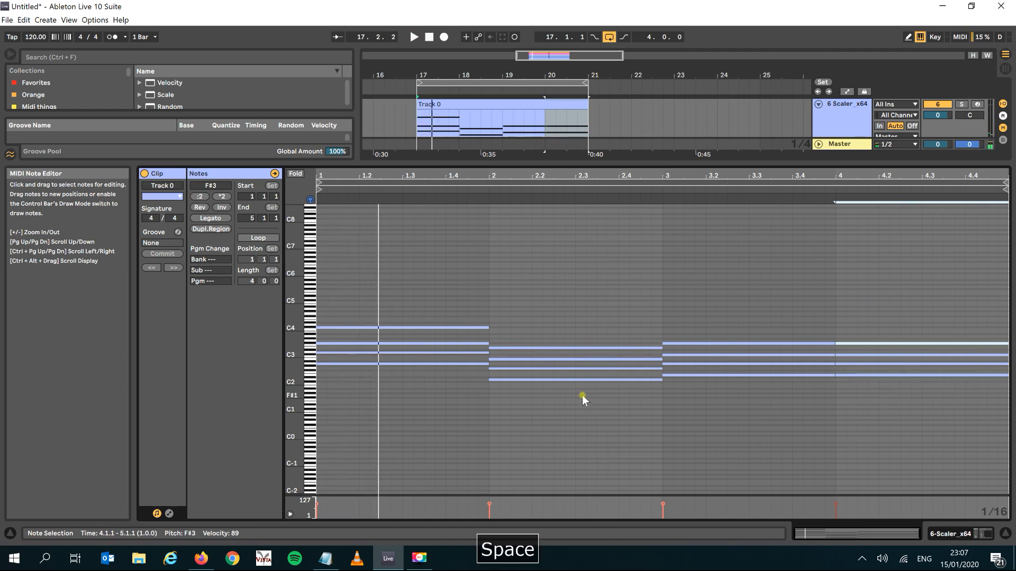
{"action": "key", "text": "space"}
{"action": "left_click", "coordinate": [438, 328]}
{"action": "key", "text": "Up"}
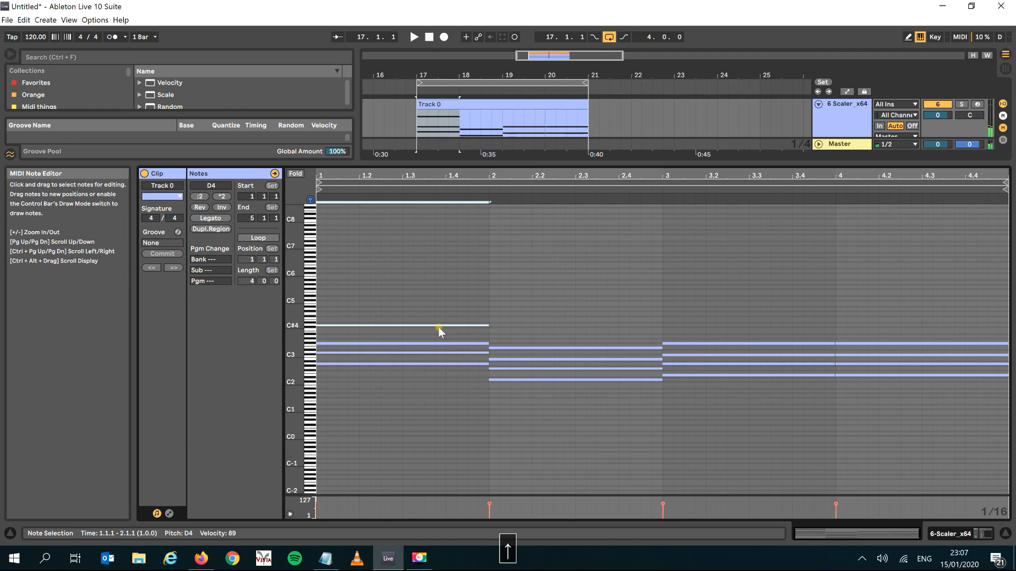
{"action": "key", "text": "Down"}
{"action": "key", "text": "Down"}
{"action": "key", "text": "Down"}
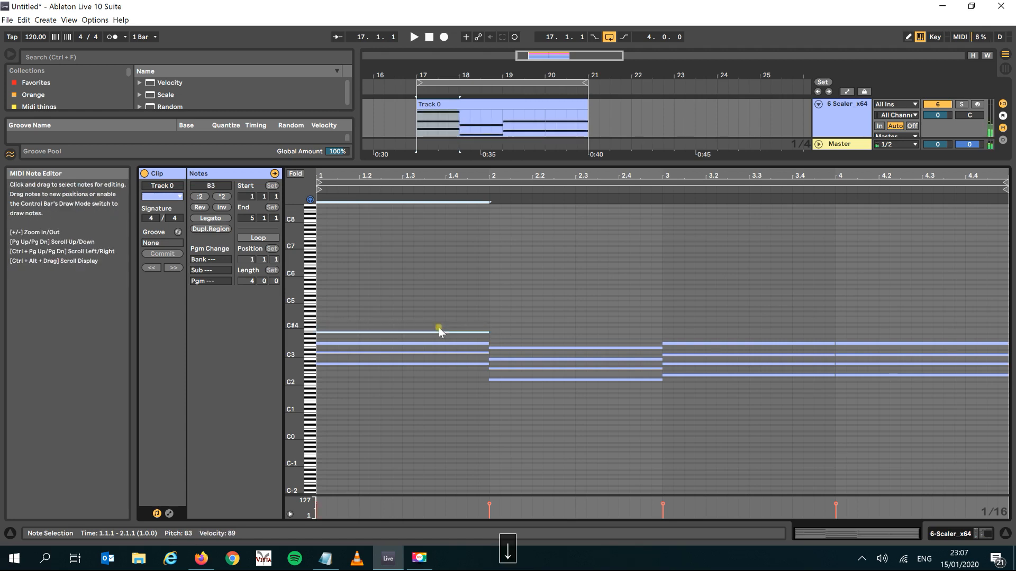
{"action": "key", "text": "space"}
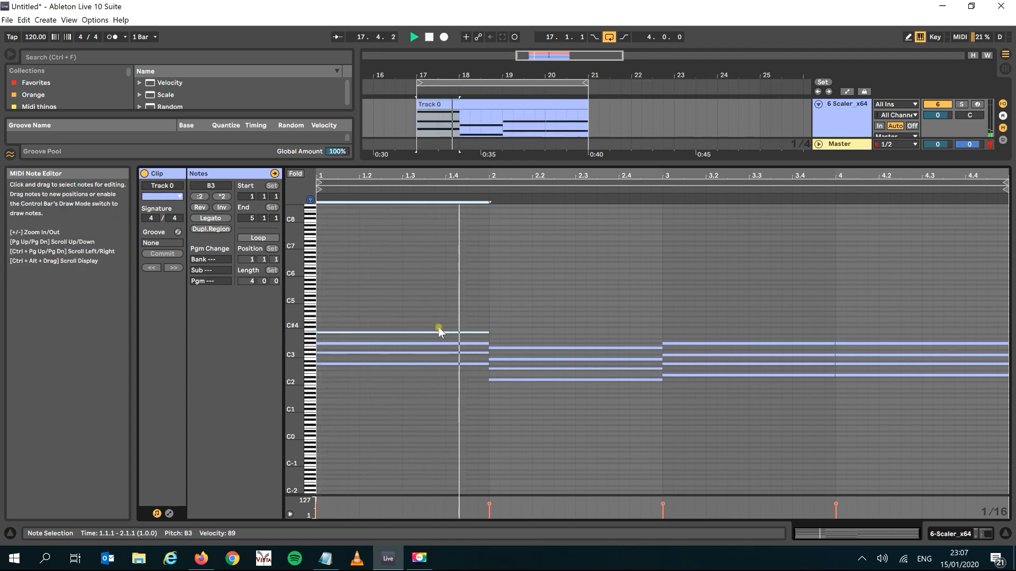
{"action": "key", "text": "space"}
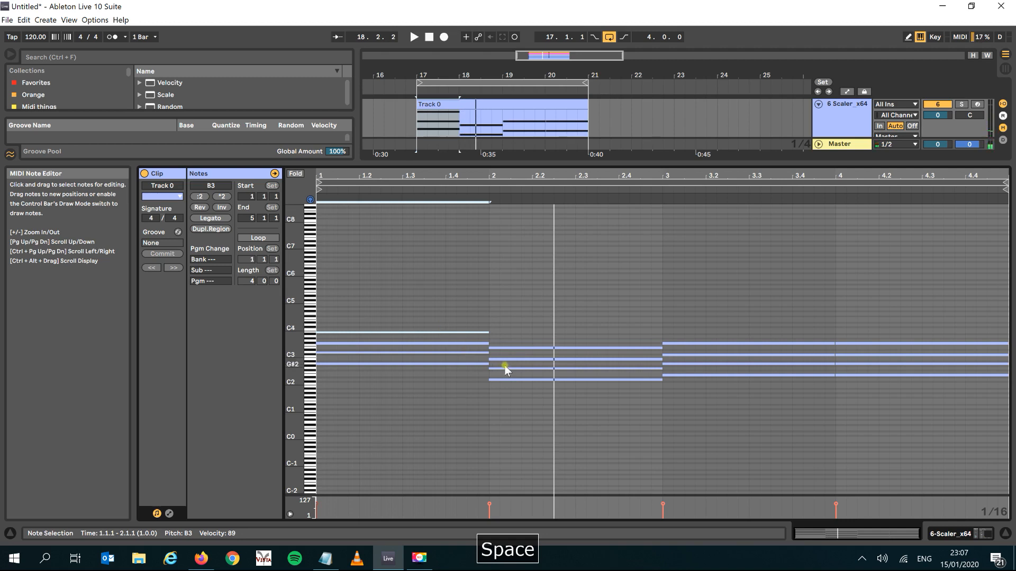
Step: Move the second chord's lowest note up to B3 and play the clip to check it
{"action": "left_click", "coordinate": [507, 380]}
{"action": "key", "text": "shift+Up"}
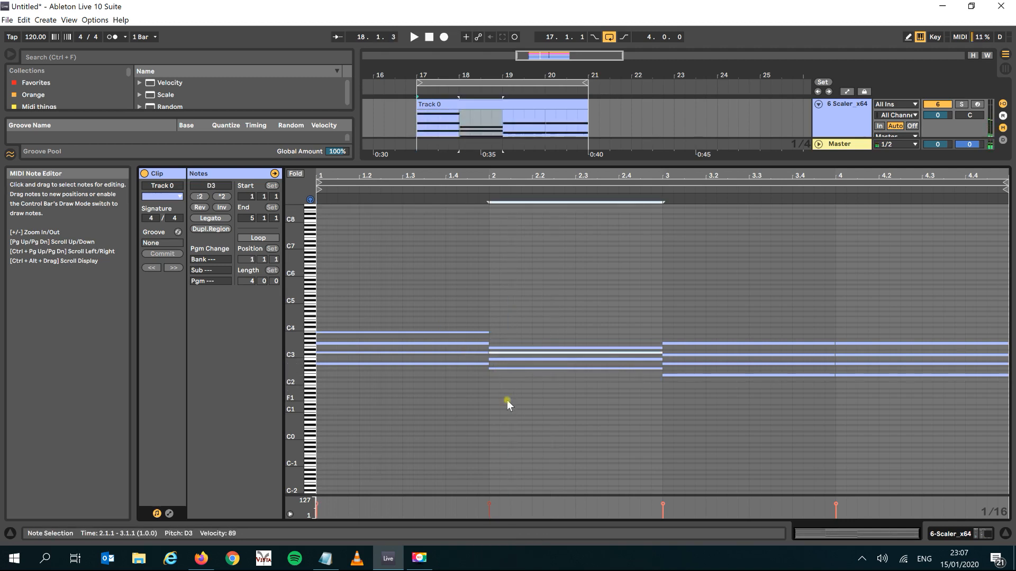
{"action": "key", "text": "Up"}
{"action": "key", "text": "Up"}
{"action": "key", "text": "Up"}
{"action": "key", "text": "Up"}
{"action": "key", "text": "Up"}
{"action": "key", "text": "Up"}
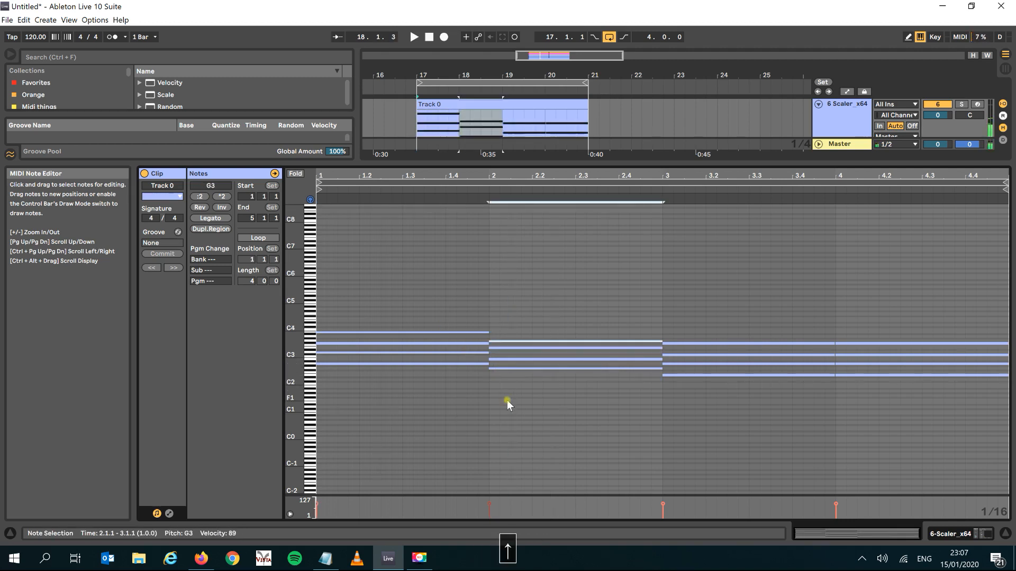
{"action": "key", "text": "Up"}
{"action": "key", "text": "Up"}
{"action": "key", "text": "Up"}
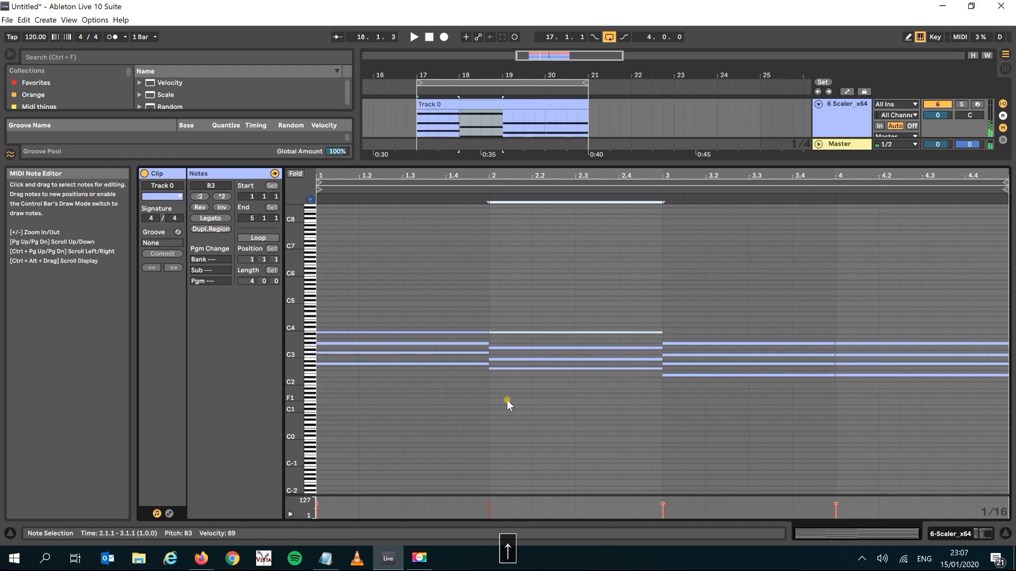
{"action": "key", "text": "space"}
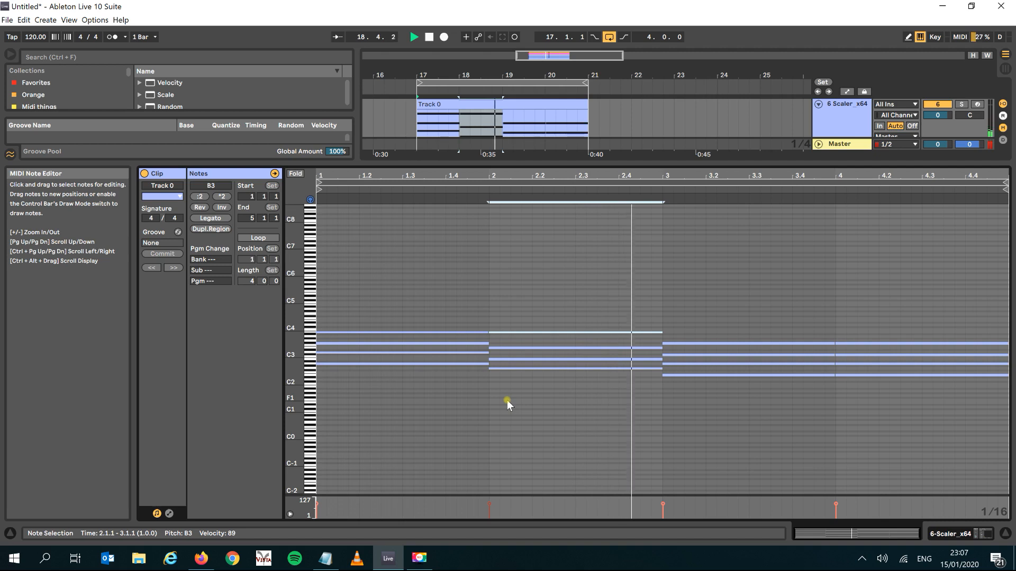
{"action": "key", "text": "space"}
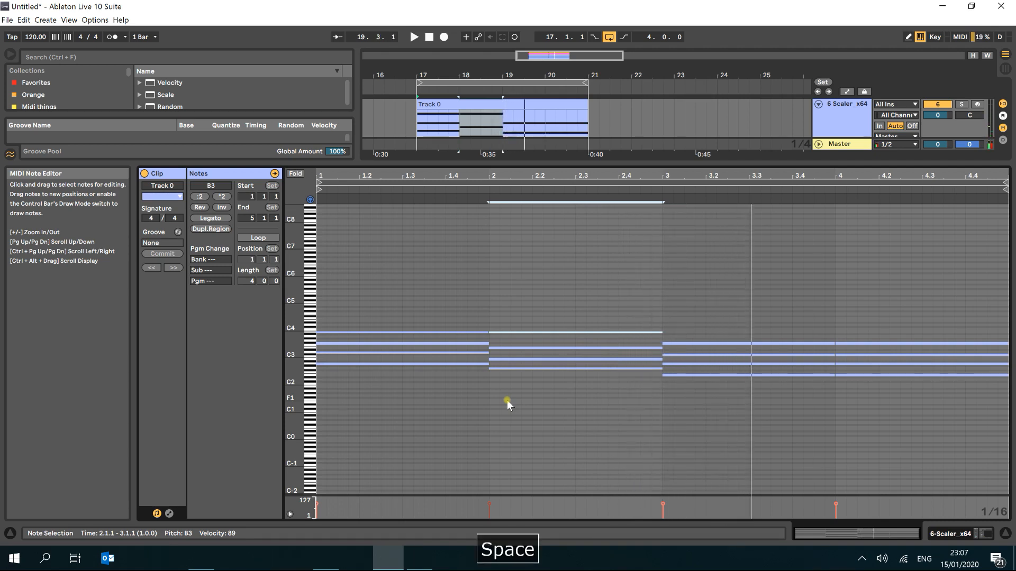
Step: Move the third chord's lowest note up to A3 and play the progression through the fourth chord
{"action": "left_click", "coordinate": [718, 376]}
{"action": "key", "text": "shift+Up"}
{"action": "key", "text": "Up"}
{"action": "key", "text": "Up"}
{"action": "key", "text": "Up"}
{"action": "key", "text": "Down"}
{"action": "key", "text": "Up"}
{"action": "key", "text": "Up"}
{"action": "key", "text": "Up"}
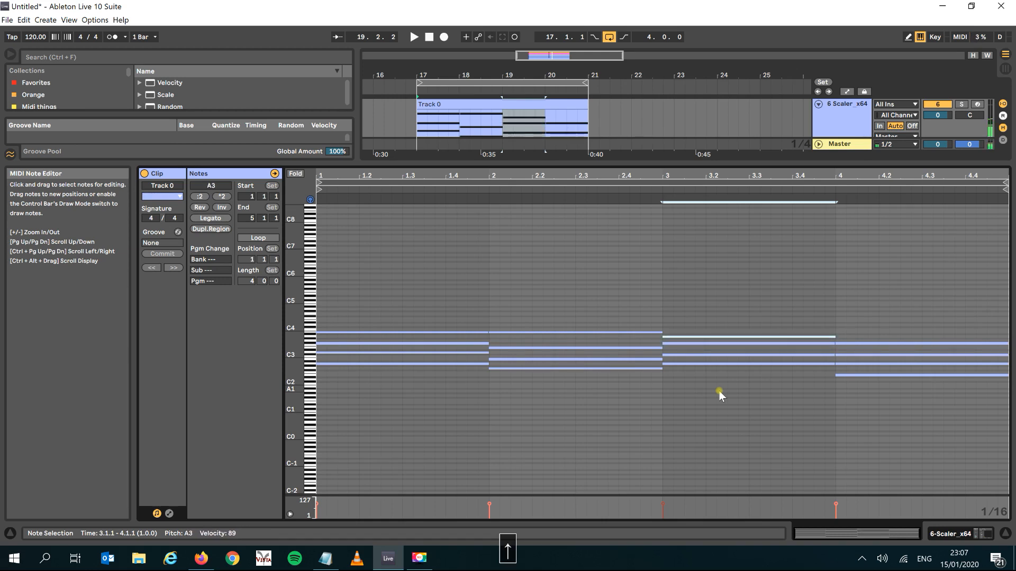
{"action": "key", "text": "space"}
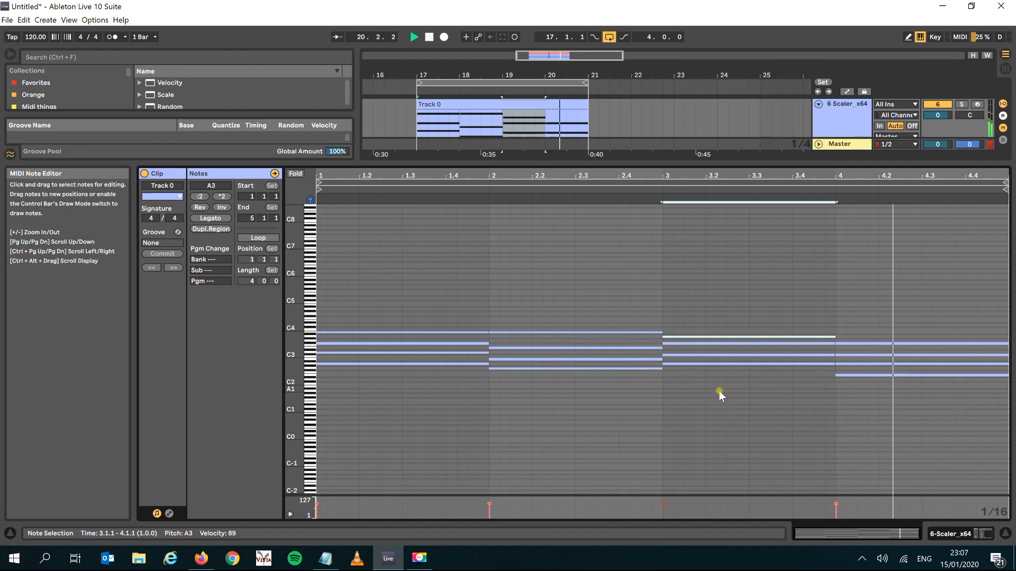
{"action": "key", "text": "space"}
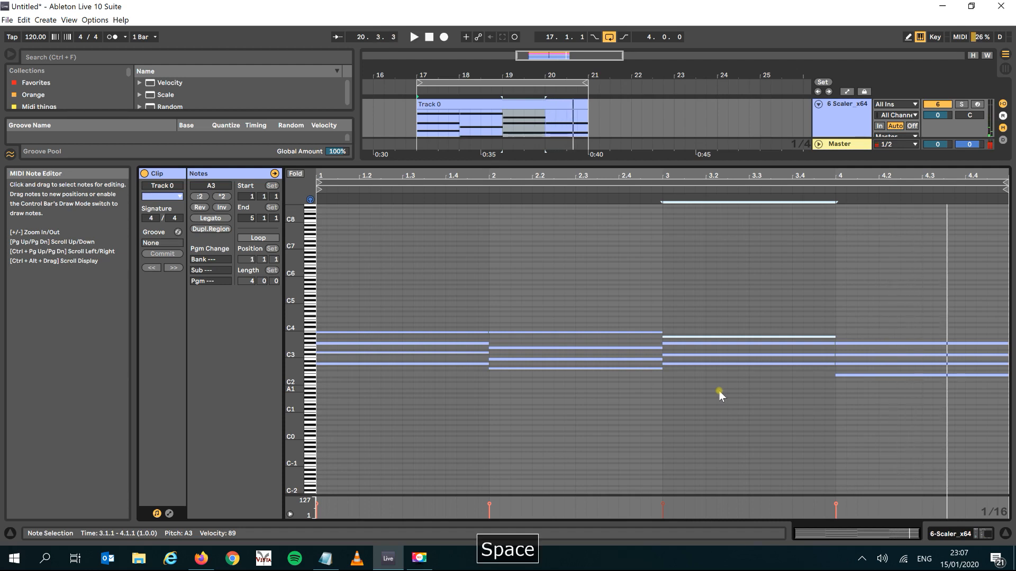
Step: Move the fourth chord's lowest note to F#2 and play the clip to check it
{"action": "left_click", "coordinate": [850, 376]}
{"action": "key", "text": "shift+Up"}
{"action": "key", "text": "Up"}
{"action": "key", "text": "Up"}
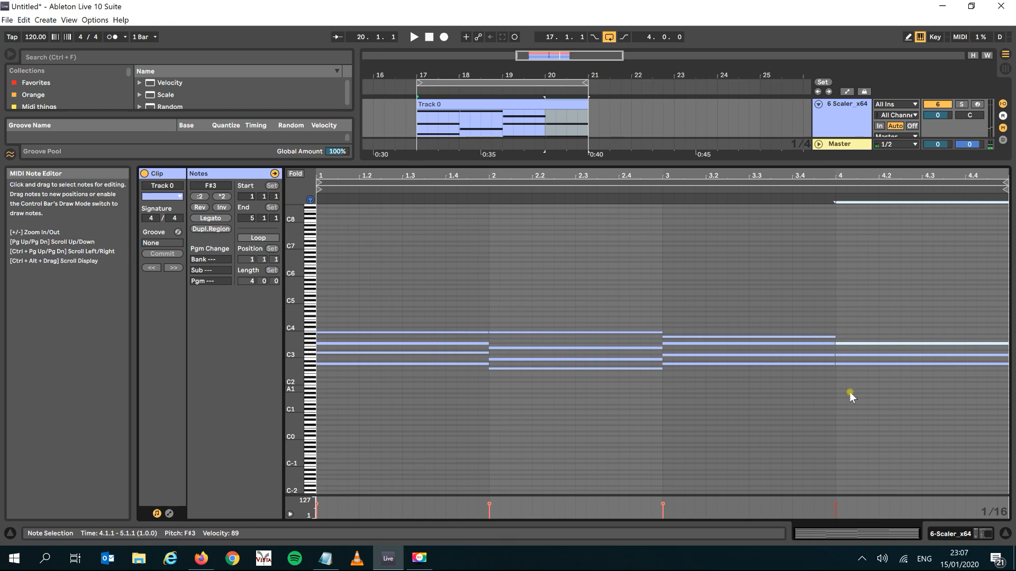
{"action": "key", "text": "shift+Down"}
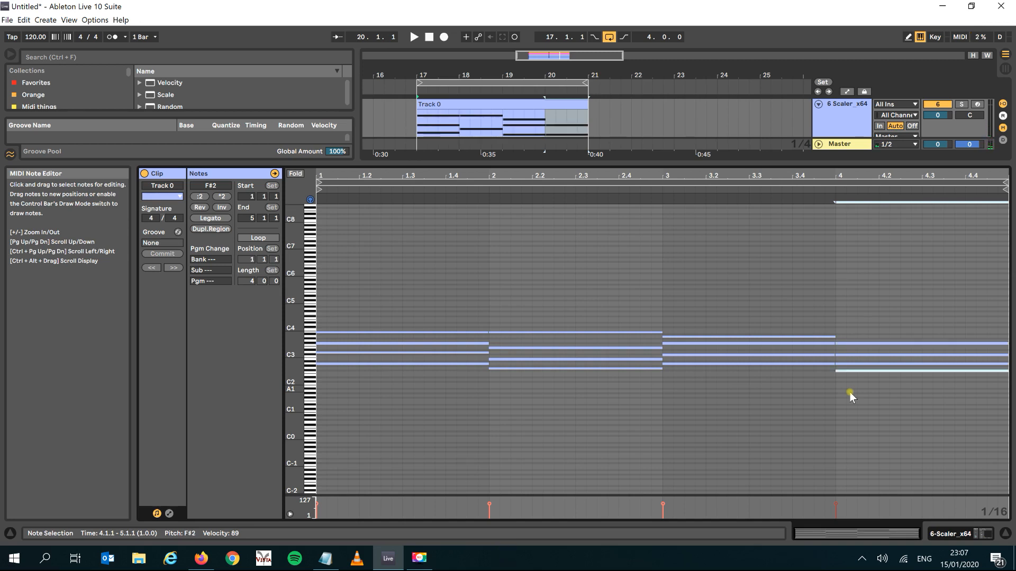
{"action": "key", "text": "space"}
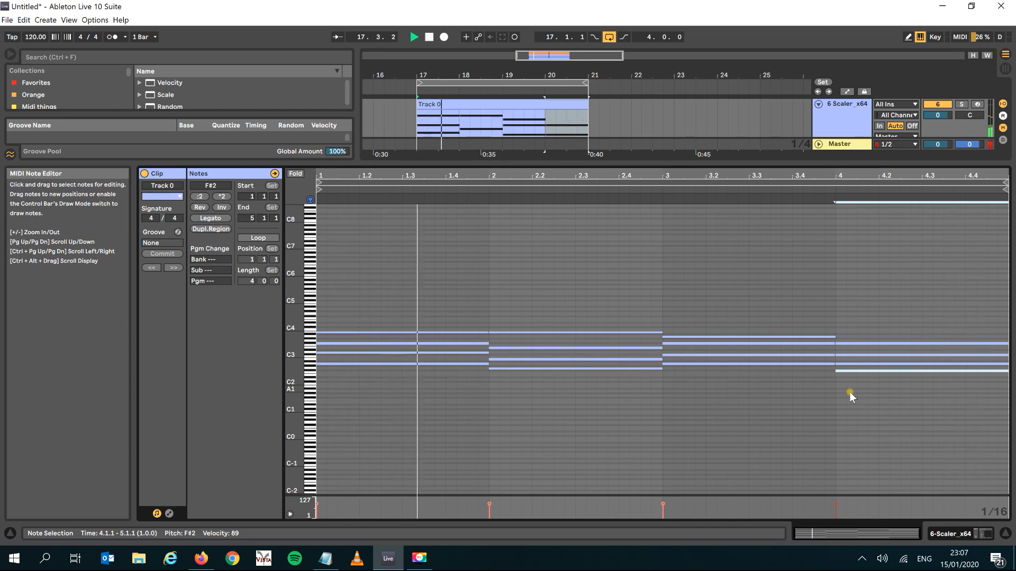
{"action": "key", "text": "space"}
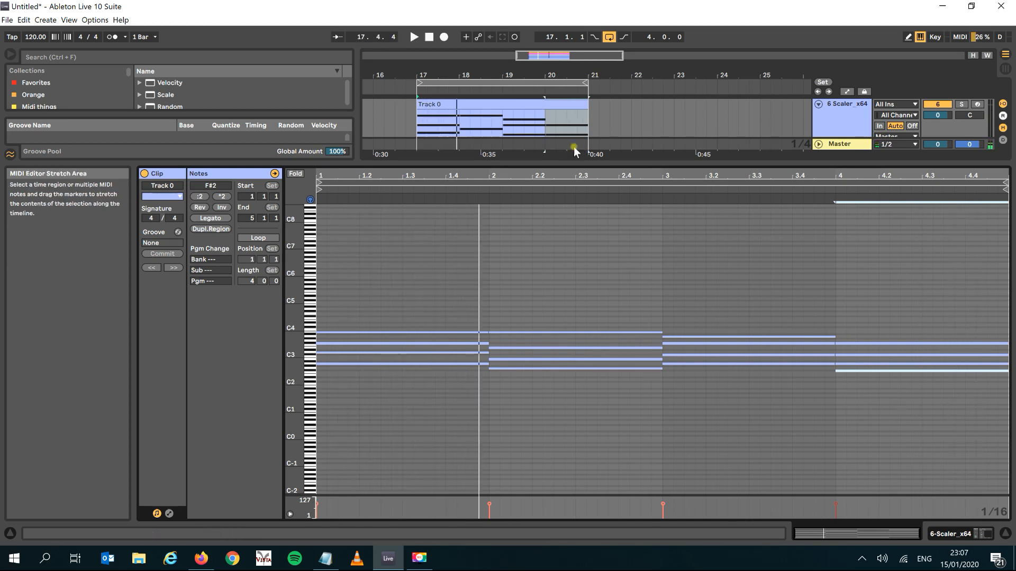
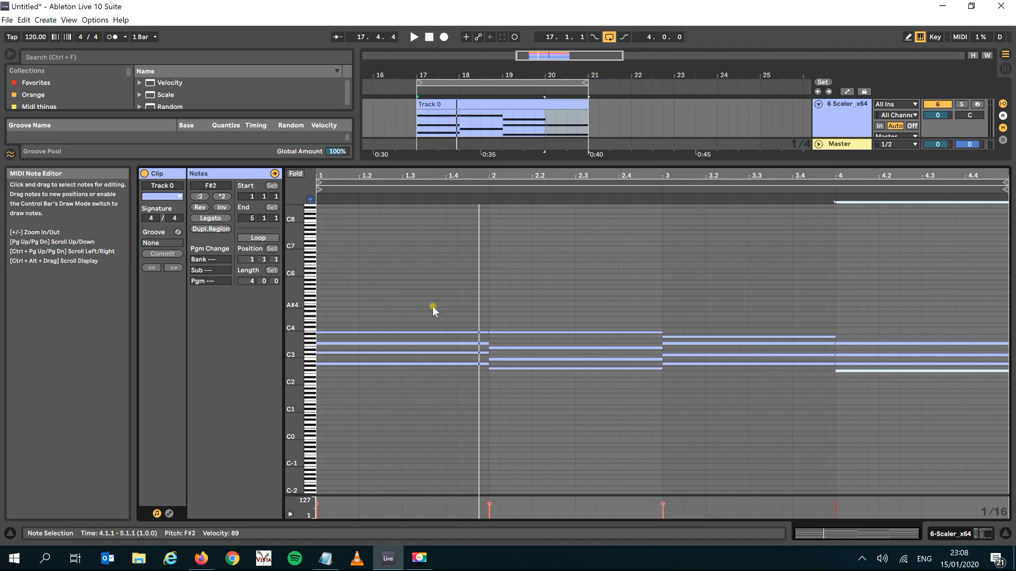
Step: Select the first chord's notes and set the MIDI editor's adaptive grid to Medium
{"action": "left_click_drag", "start_coordinate": [433, 307], "coordinate": [678, 359]}
{"action": "left_click", "coordinate": [429, 407]}
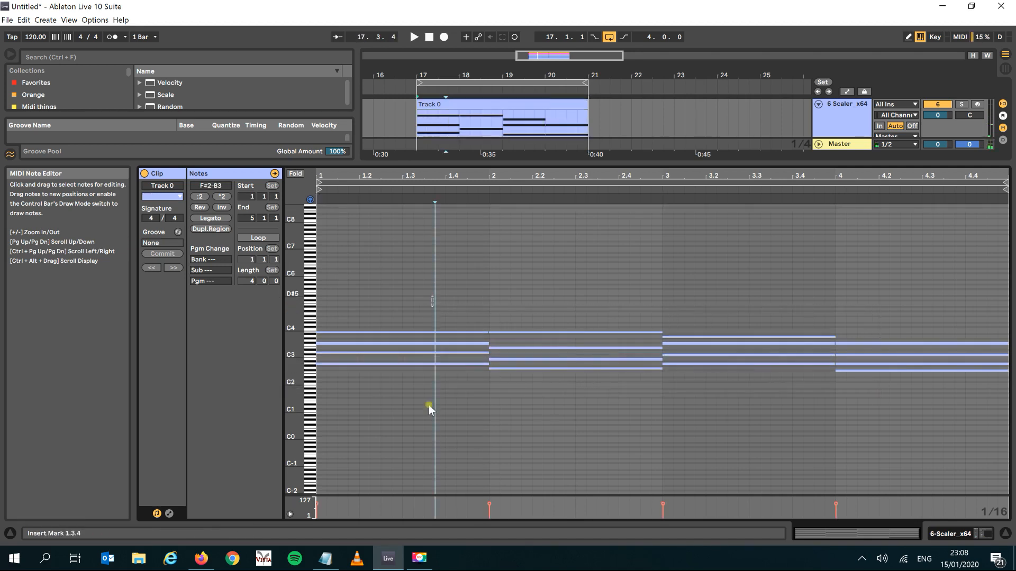
{"action": "left_click", "coordinate": [444, 271]}
{"action": "key", "text": "ctrl+z"}
{"action": "left_click", "coordinate": [430, 340]}
{"action": "right_click", "coordinate": [430, 337]}
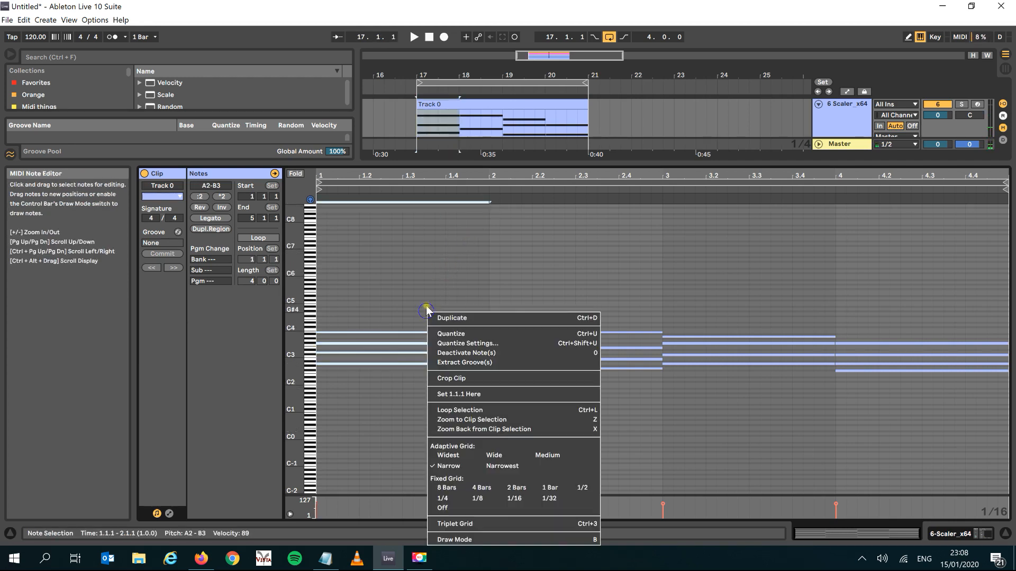
{"action": "left_click", "coordinate": [546, 454]}
Step: Shorten the first chord's notes by one beat so they end at 1.4.1
{"action": "left_click_drag", "start_coordinate": [476, 298], "coordinate": [463, 421]}
{"action": "key", "text": "Delete"}
{"action": "key", "text": "ctrl+z"}
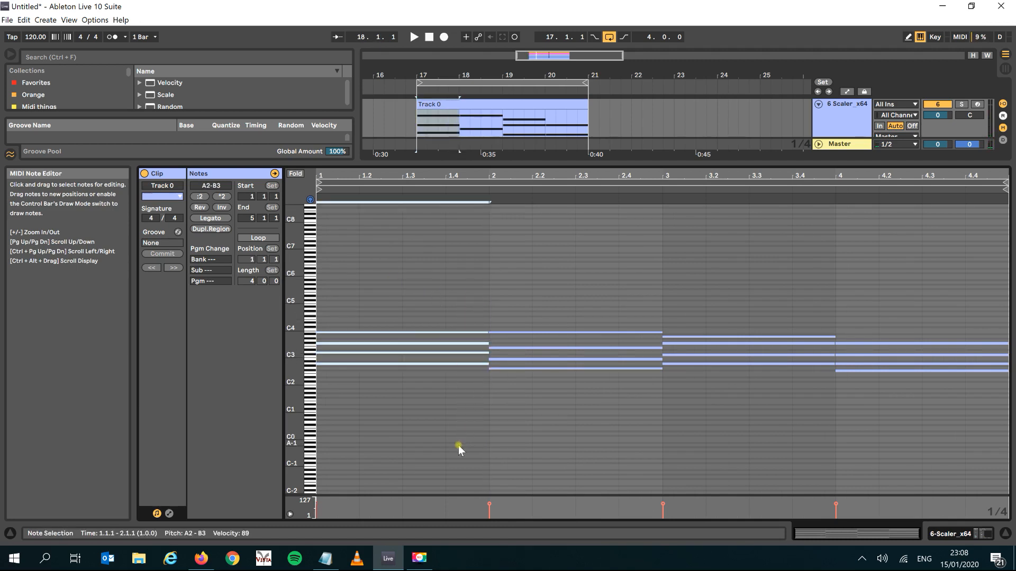
{"action": "key", "text": "ctrl+y"}
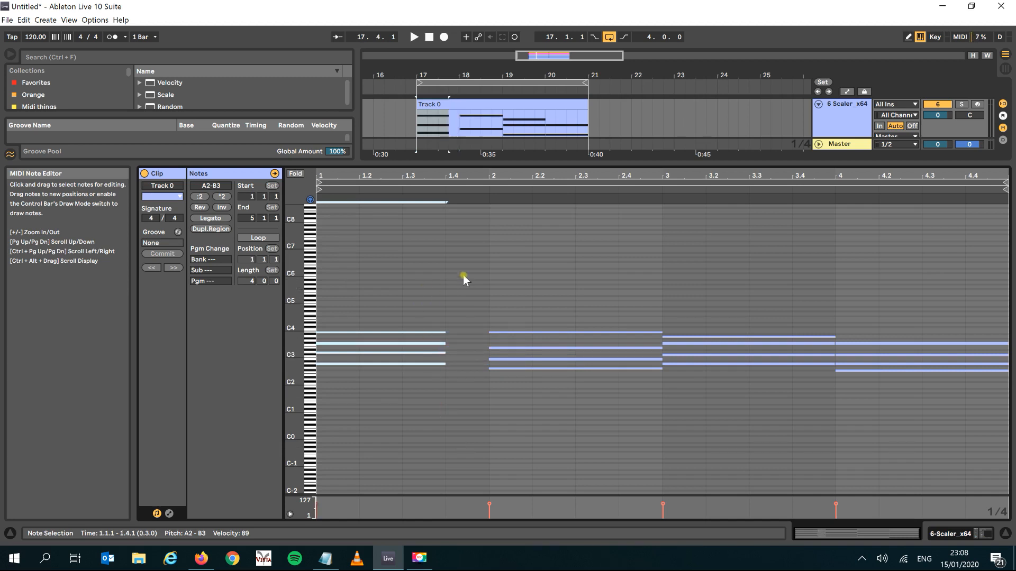
Step: Shift the last three chords one beat earlier to start at 1.4.1, and play the progression
{"action": "left_click_drag", "start_coordinate": [479, 302], "coordinate": [967, 393]}
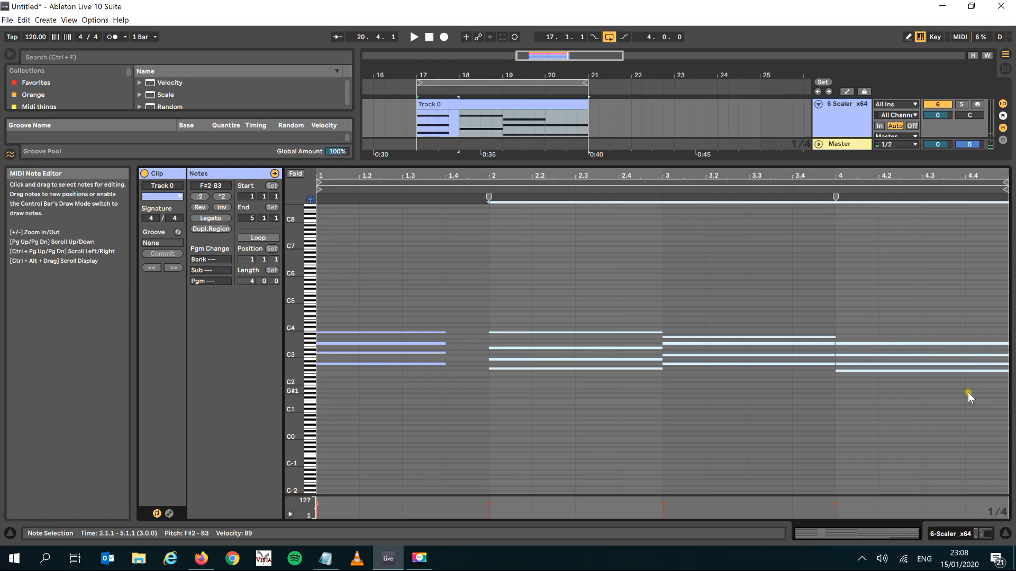
{"action": "key", "text": "Left"}
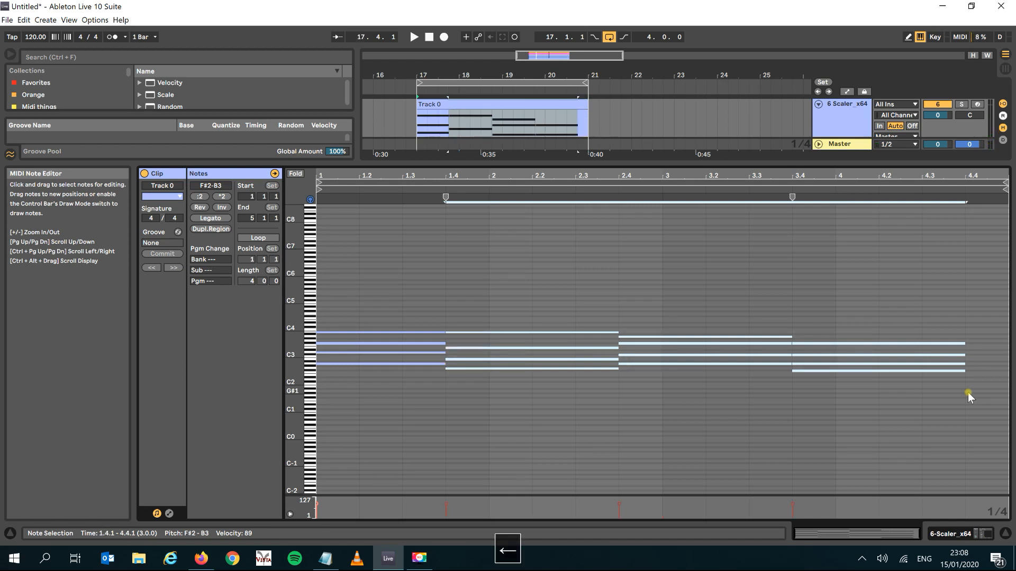
{"action": "key", "text": "space"}
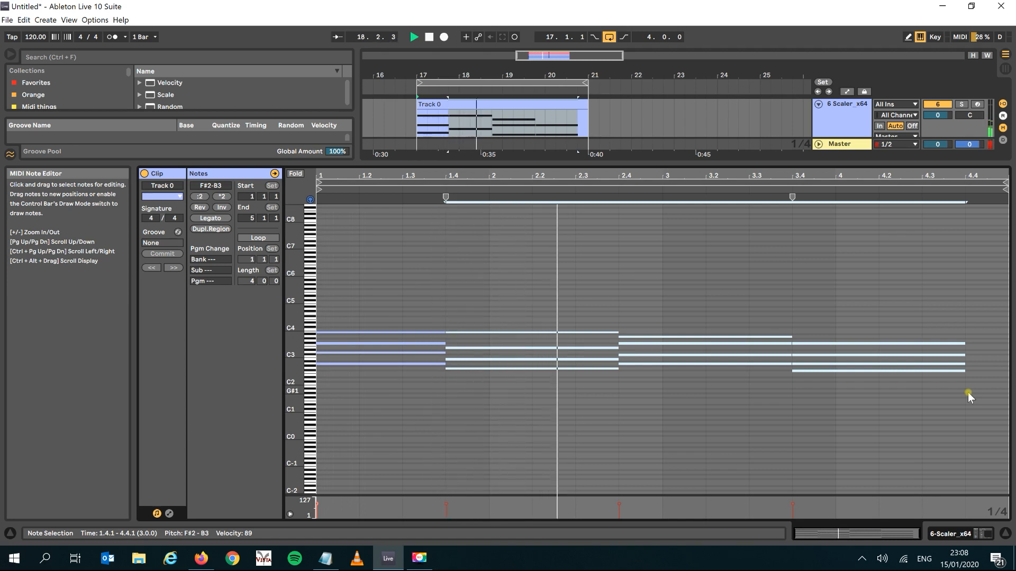
{"action": "key", "text": "space"}
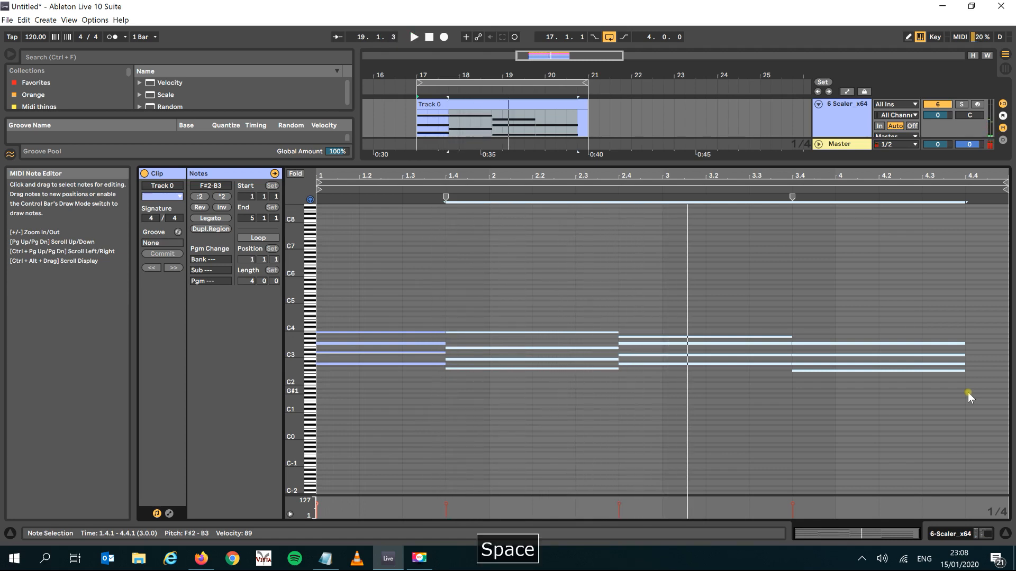
Step: Set the adaptive grid to Narrow and move the last three chords two sixteenths later, starting at 1.4.3
{"action": "left_click", "coordinate": [688, 329]}
{"action": "right_click", "coordinate": [689, 328]}
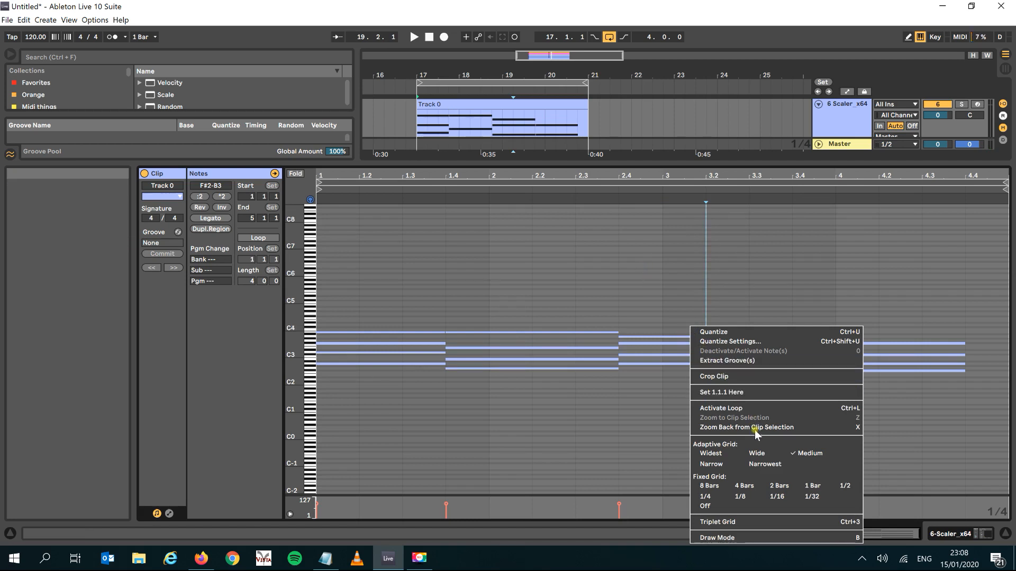
{"action": "left_click", "coordinate": [739, 465]}
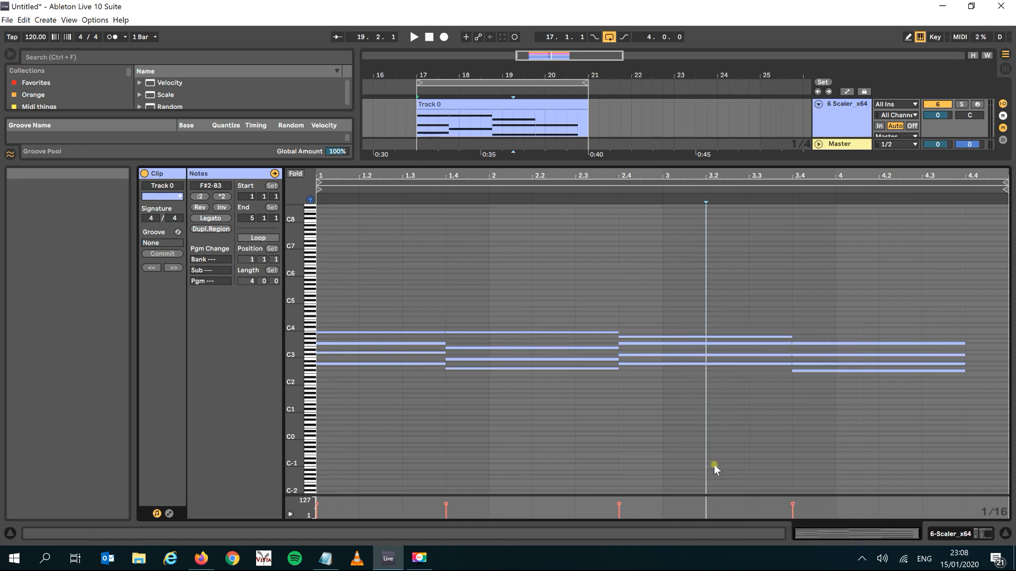
{"action": "left_click_drag", "start_coordinate": [463, 290], "coordinate": [833, 389]}
{"action": "key", "text": "Right"}
{"action": "key", "text": "Right"}
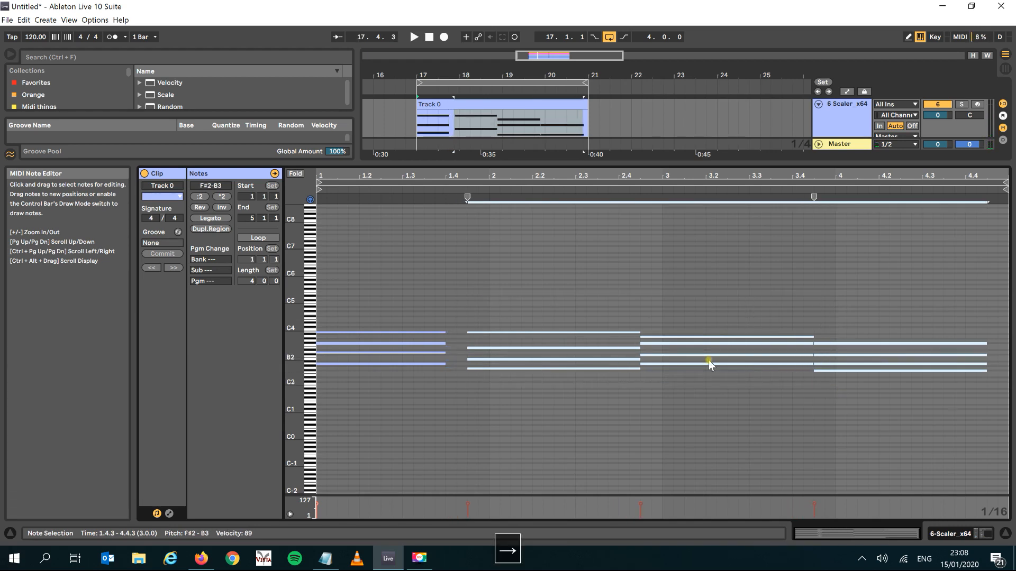
Step: Extend the first chord's notes by two sixteenths to end at 1.4.3, and play the clip
{"action": "left_click_drag", "start_coordinate": [411, 287], "coordinate": [395, 461]}
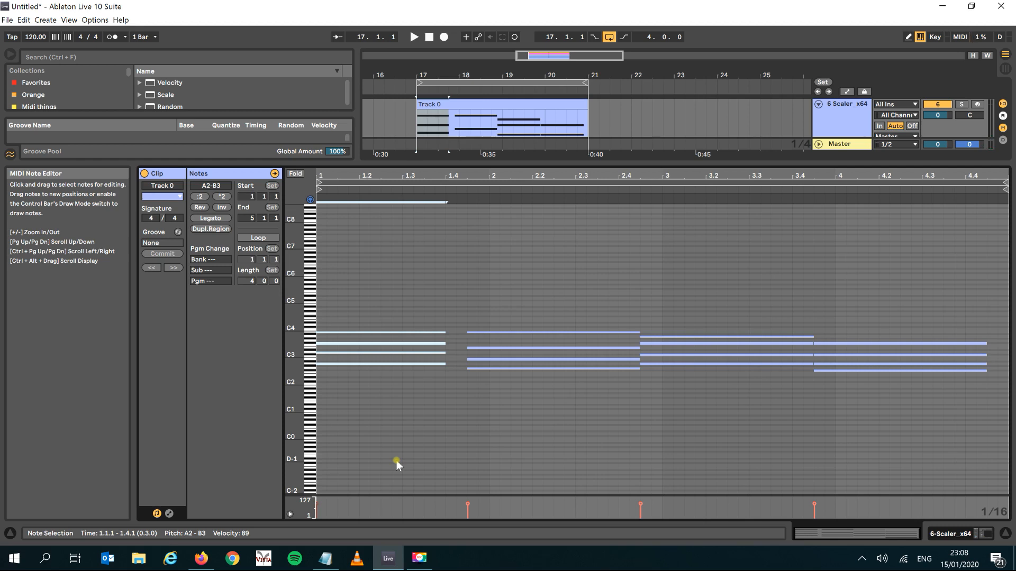
{"action": "key", "text": "shift+Right"}
{"action": "key", "text": "shift+Right"}
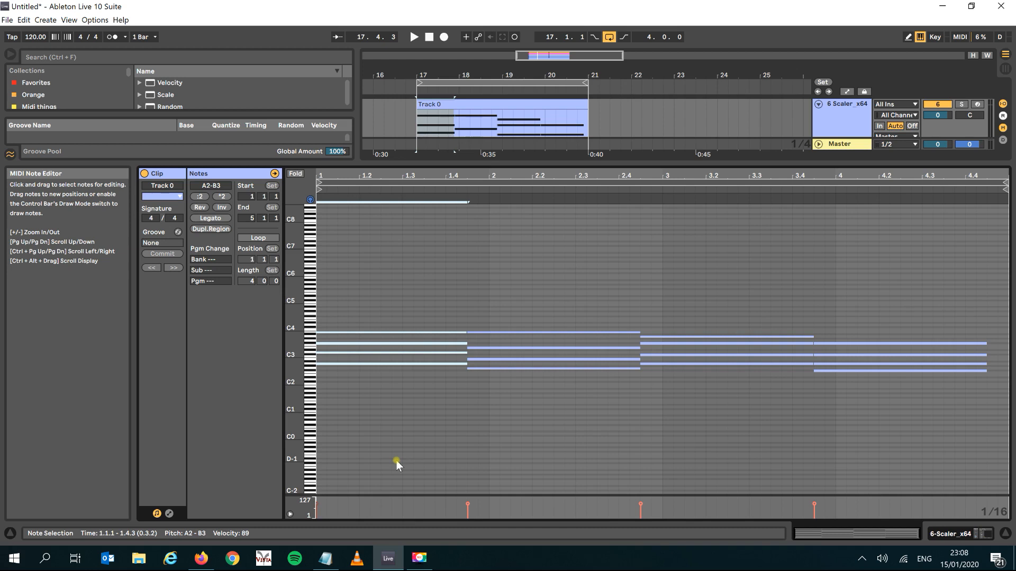
{"action": "key", "text": "space"}
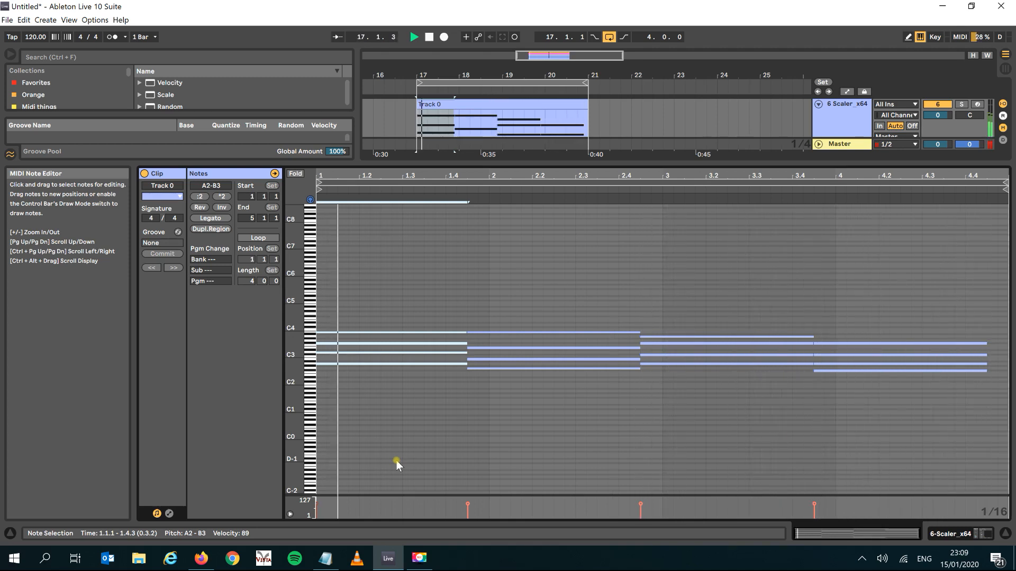
{"action": "key", "text": "space"}
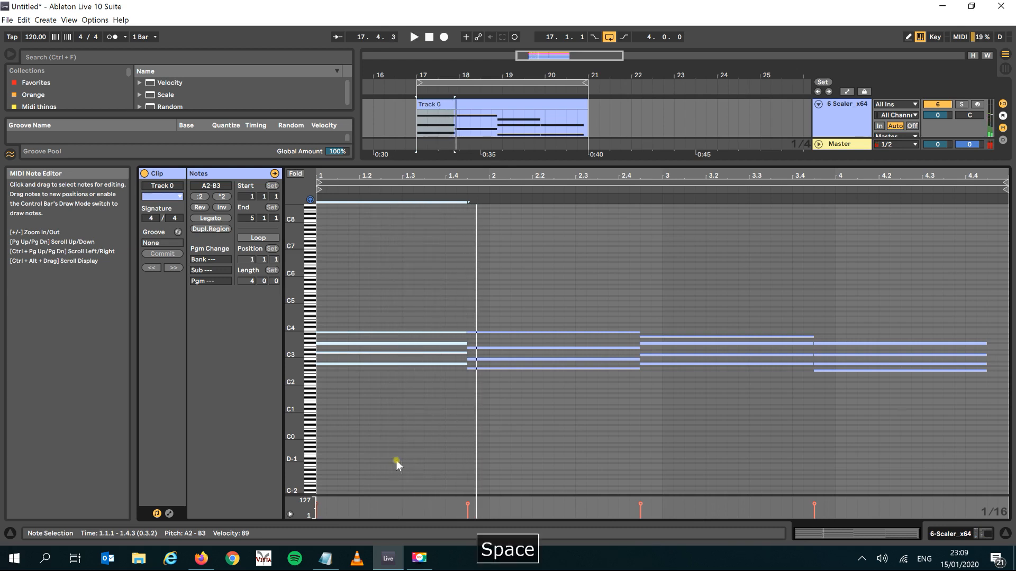
Step: Search the plug-ins for "m1" and load the KORG M1 onto the chord track in place of Scaler
{"action": "left_click_drag", "start_coordinate": [520, 161], "coordinate": [514, 344]}
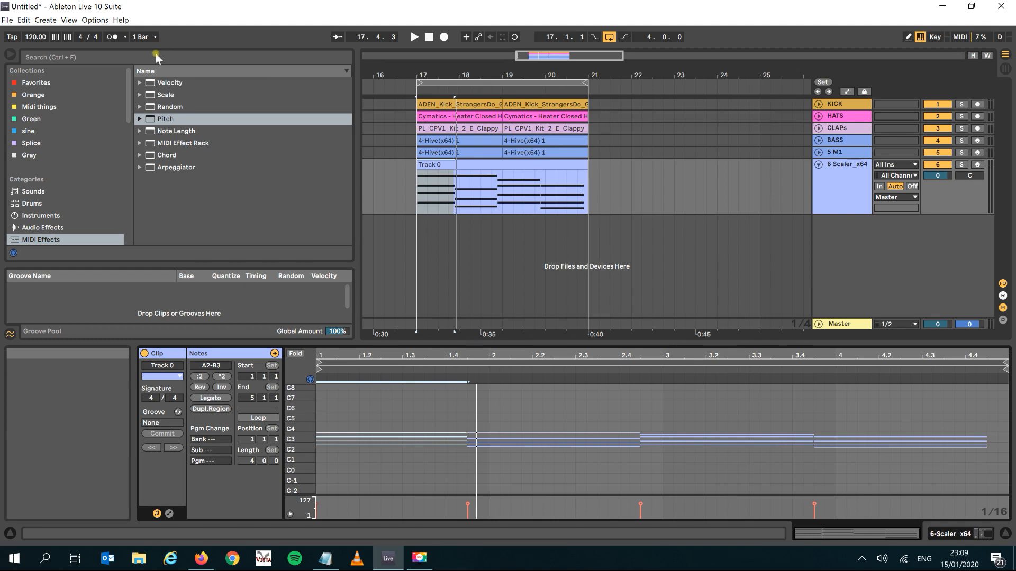
{"action": "left_click_drag", "start_coordinate": [129, 112], "coordinate": [135, 160]}
{"action": "left_click", "coordinate": [63, 102]}
{"action": "left_click", "coordinate": [62, 114]}
{"action": "left_click", "coordinate": [80, 59]}
{"action": "type", "text": "m1"}
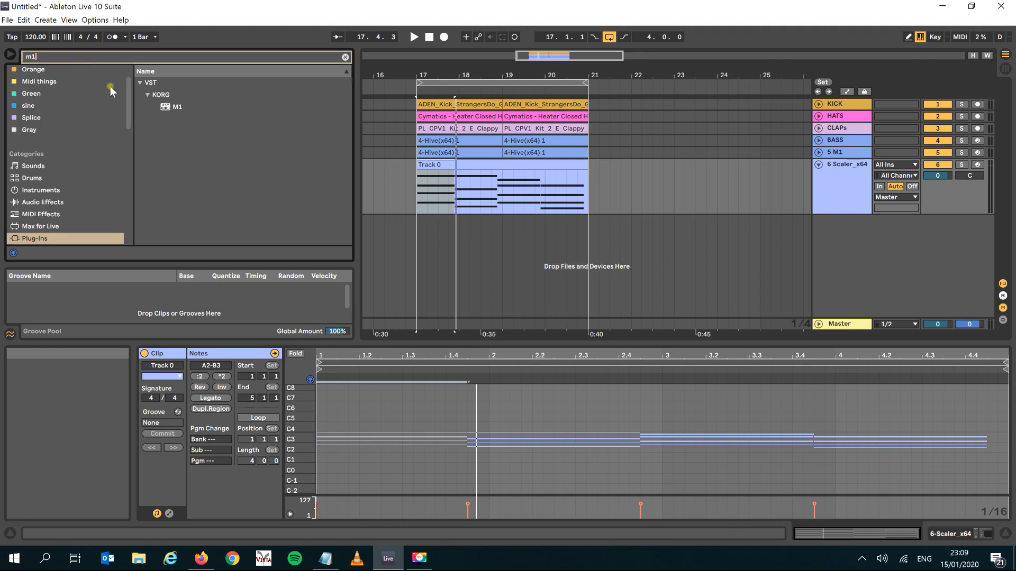
{"action": "left_click", "coordinate": [177, 106]}
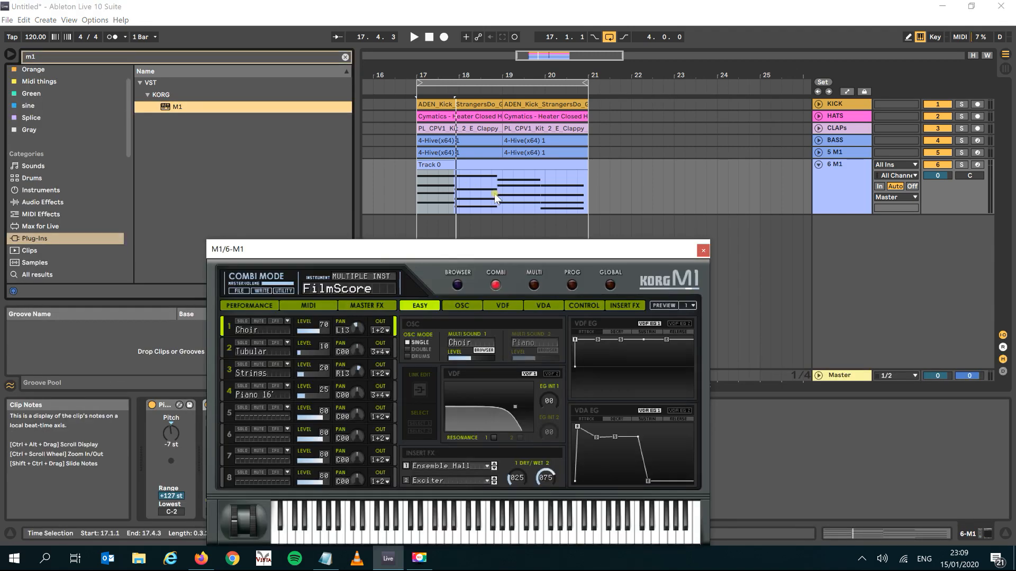
Step: Filter the M1 combi sounds by Synth Poly and try Raga Dance and Transoniq -Y with the loop playing
{"action": "left_click", "coordinate": [458, 275]}
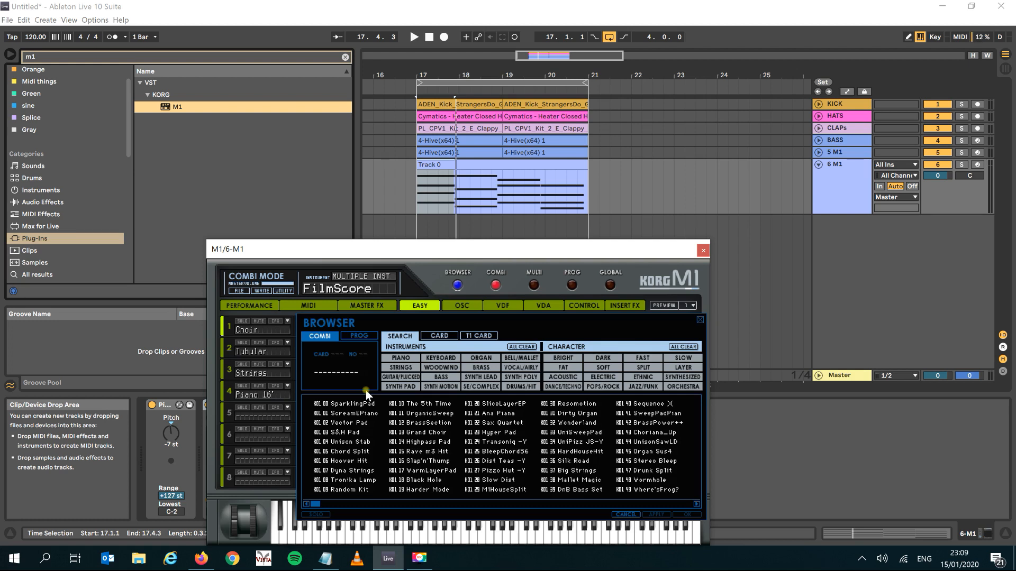
{"action": "left_click", "coordinate": [522, 377]}
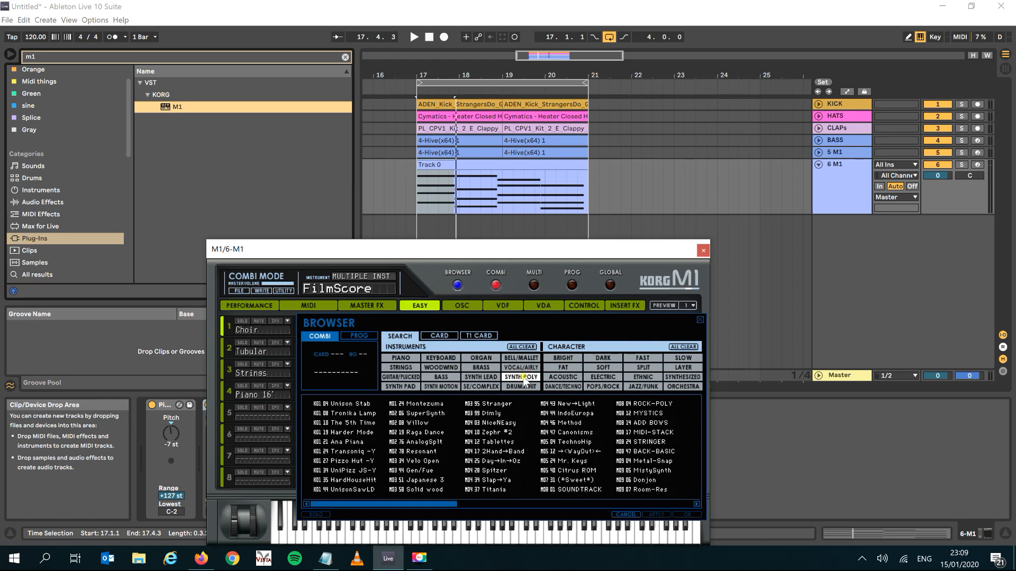
{"action": "left_click", "coordinate": [408, 433]}
{"action": "key", "text": "space"}
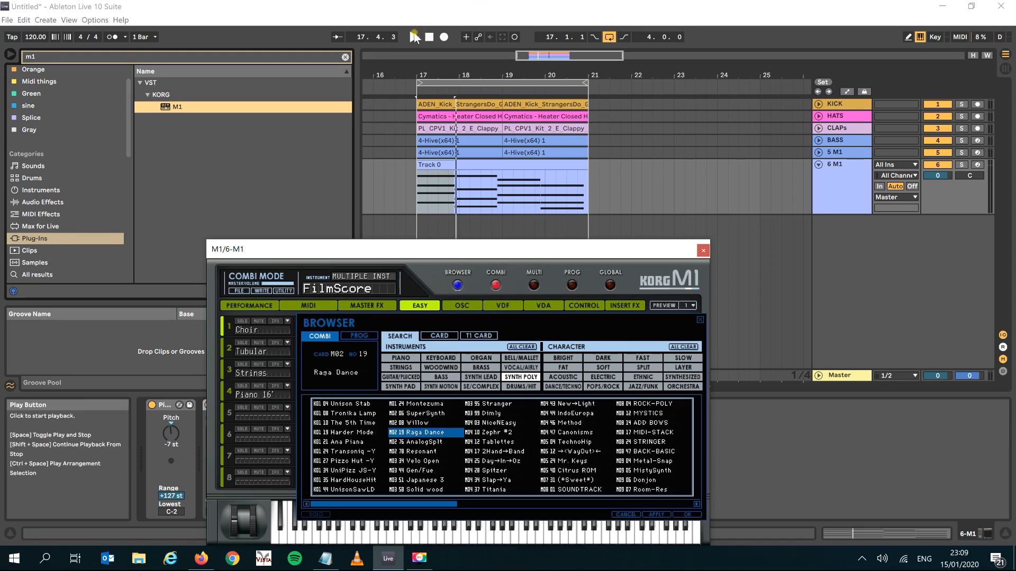
{"action": "left_click", "coordinate": [351, 452]}
{"action": "key", "text": "space"}
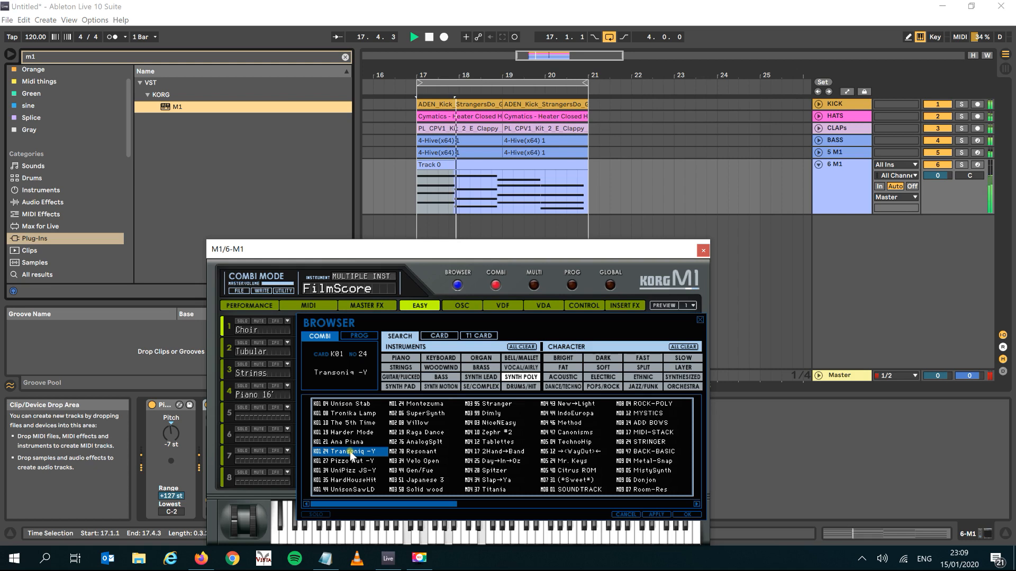
Step: Audition the Pizzo Hut -Y, STRINGER, Canonisms, Spitzer, Velo Open, HardHouseHit, Method and MYSTICS combis over the loop
{"action": "key", "text": "Down"}
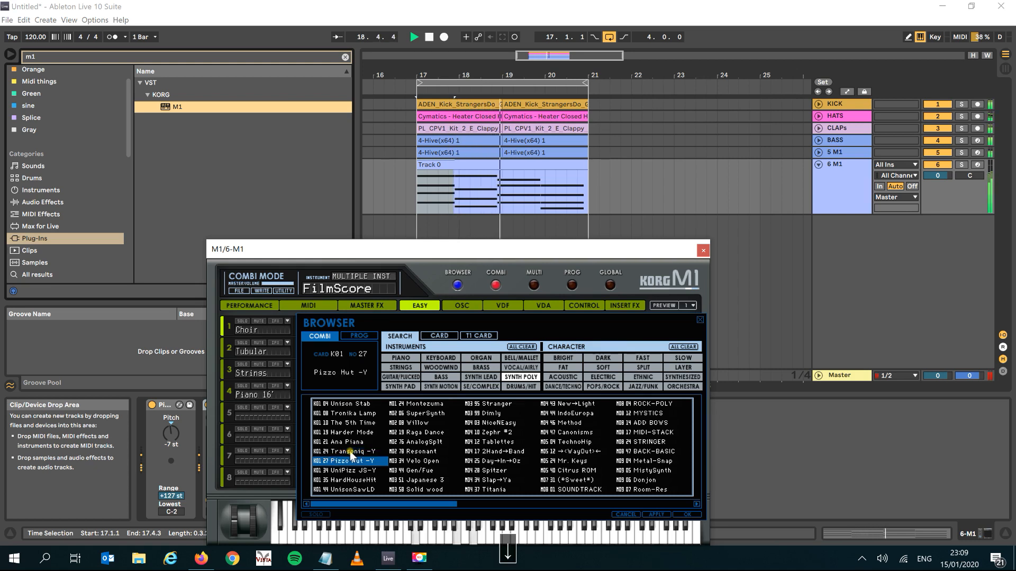
{"action": "left_click", "coordinate": [654, 444]}
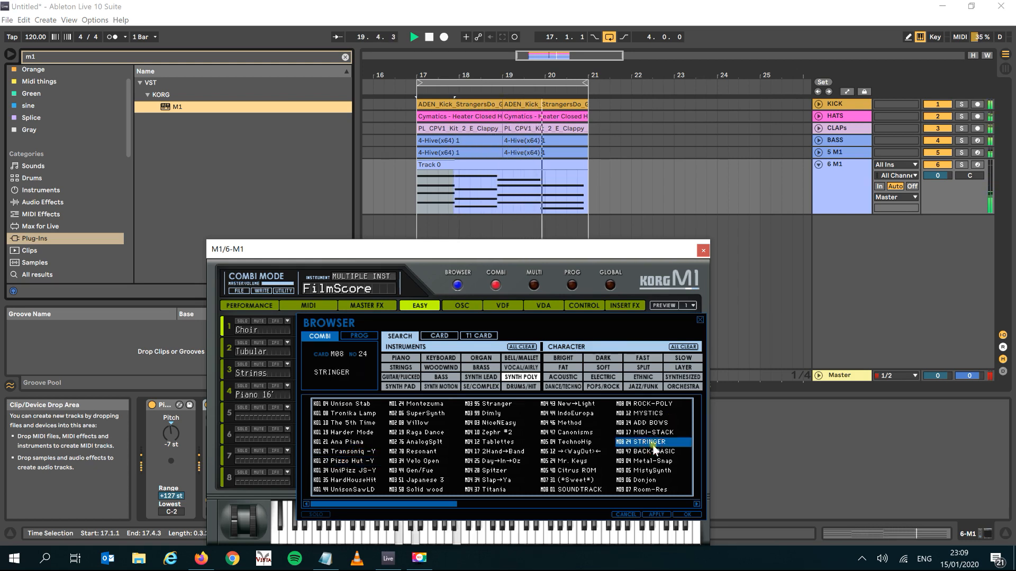
{"action": "left_click", "coordinate": [572, 432]}
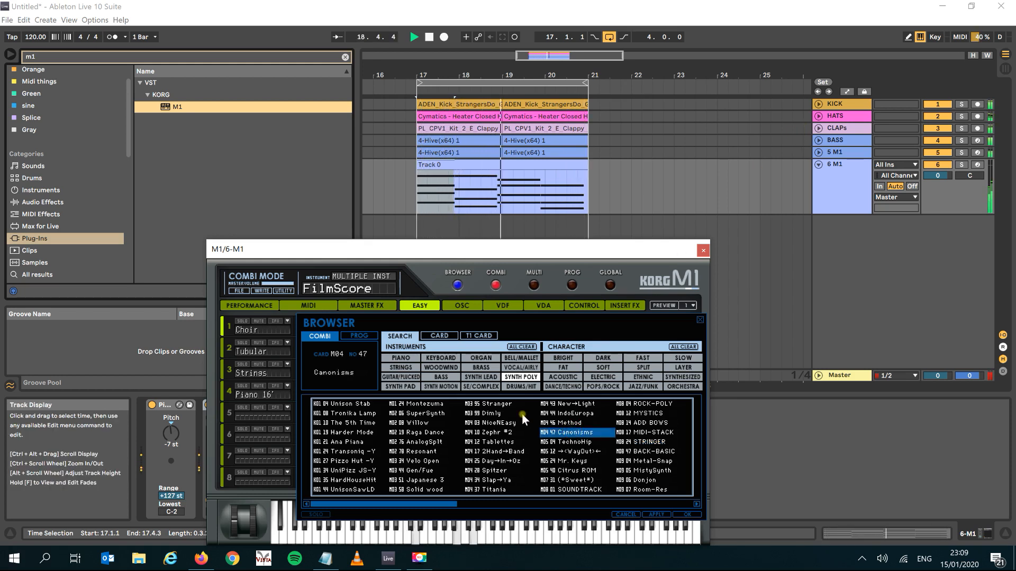
{"action": "left_click", "coordinate": [493, 470]}
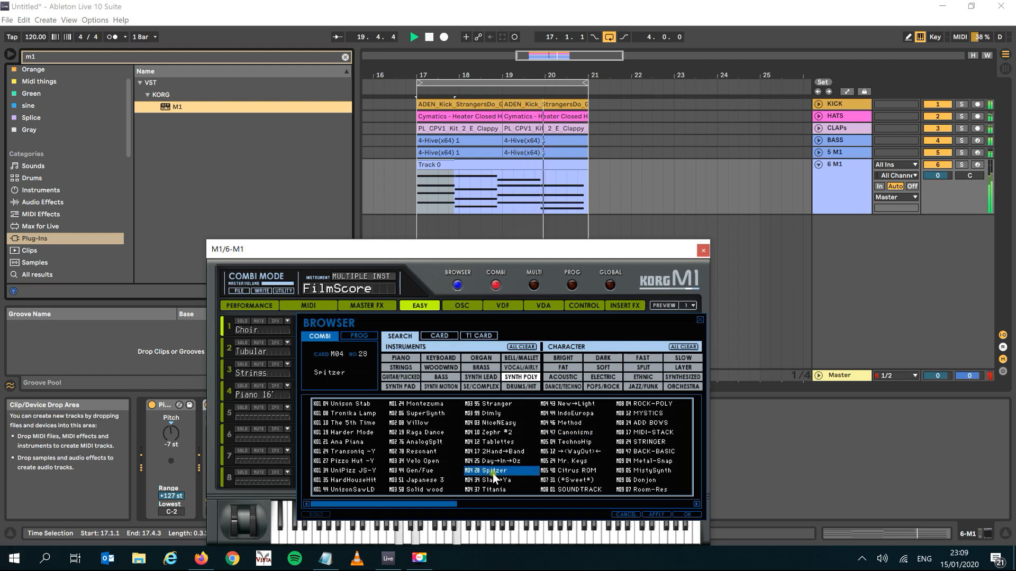
{"action": "left_click", "coordinate": [426, 461]}
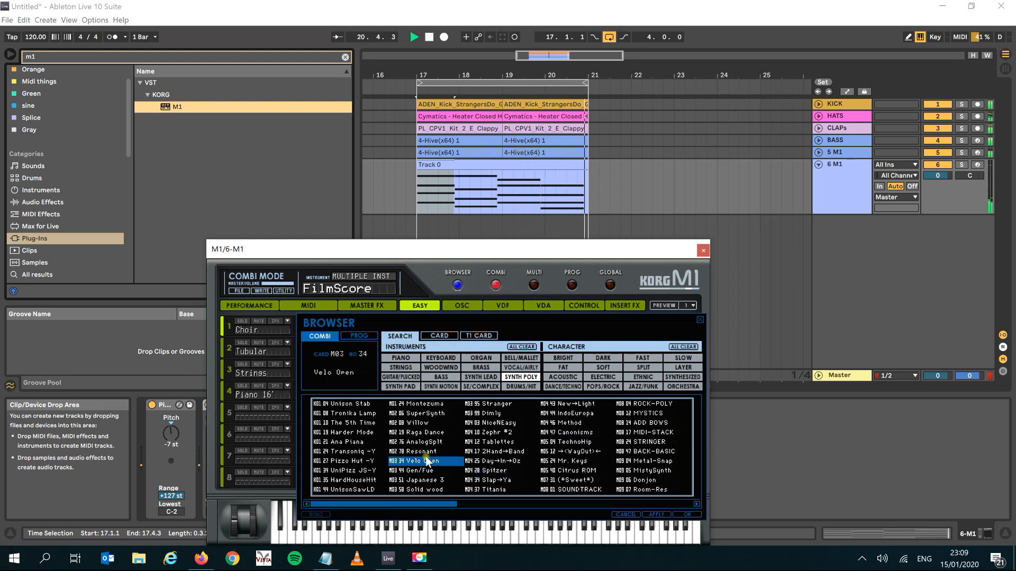
{"action": "left_click", "coordinate": [342, 480]}
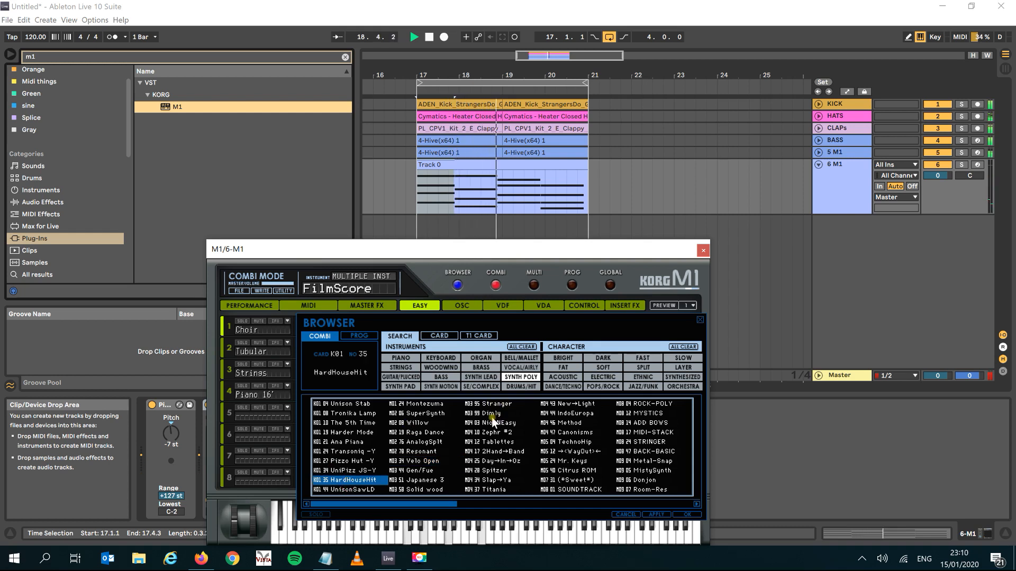
{"action": "left_click", "coordinate": [562, 423]}
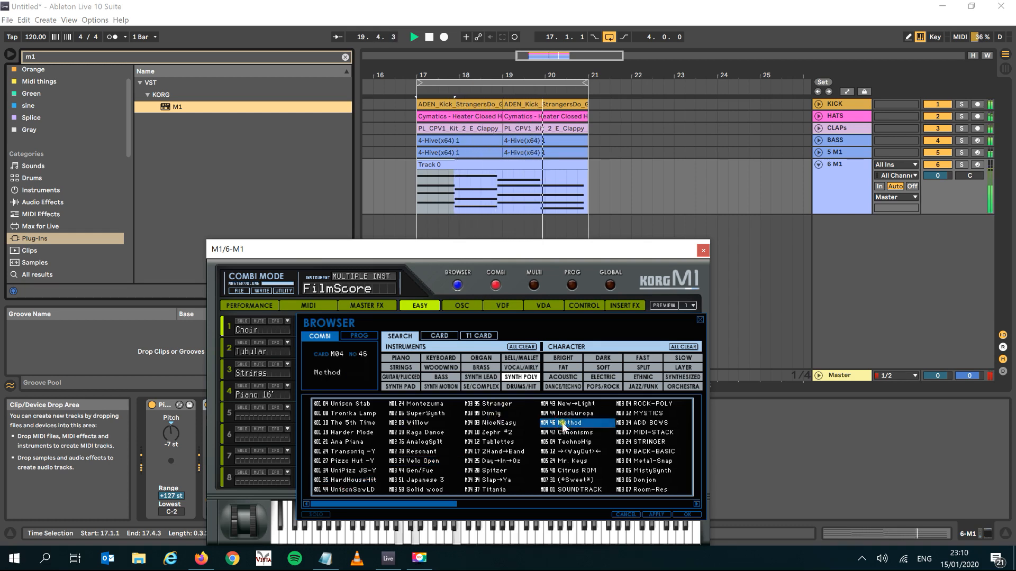
{"action": "left_click", "coordinate": [647, 414]}
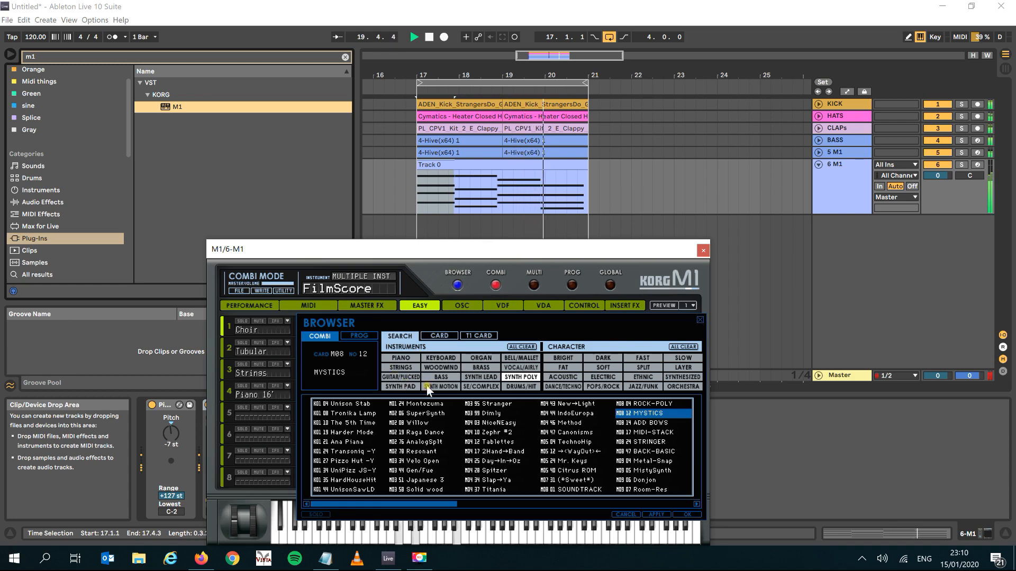
Step: Filter the M1 combis by Synth Pad, audition The Deep, Orbits, Piano Pad and PadStrings over the loop, and close the M1 window
{"action": "left_click", "coordinate": [411, 387]}
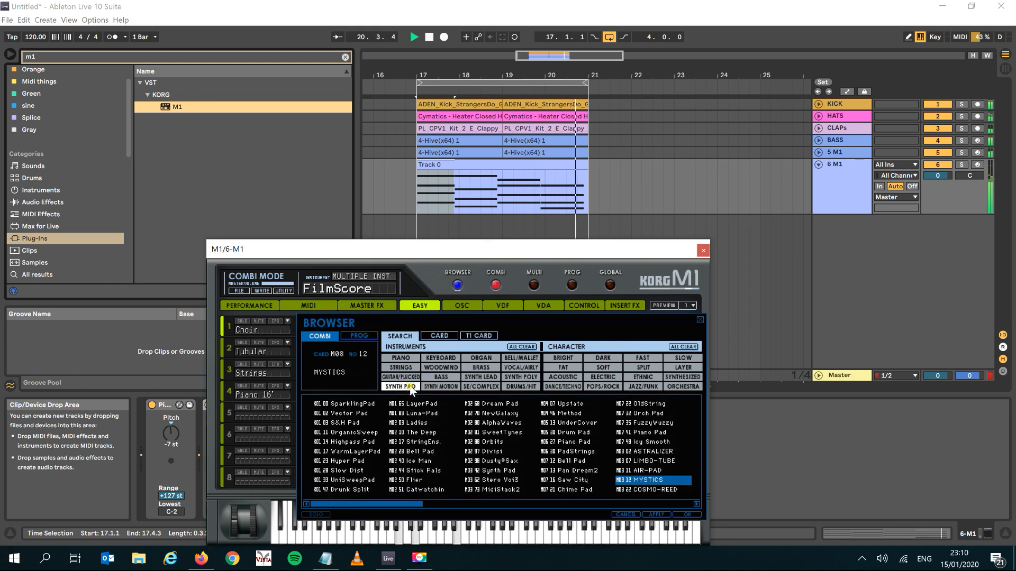
{"action": "left_click", "coordinate": [415, 433]}
{"action": "left_click", "coordinate": [496, 442]}
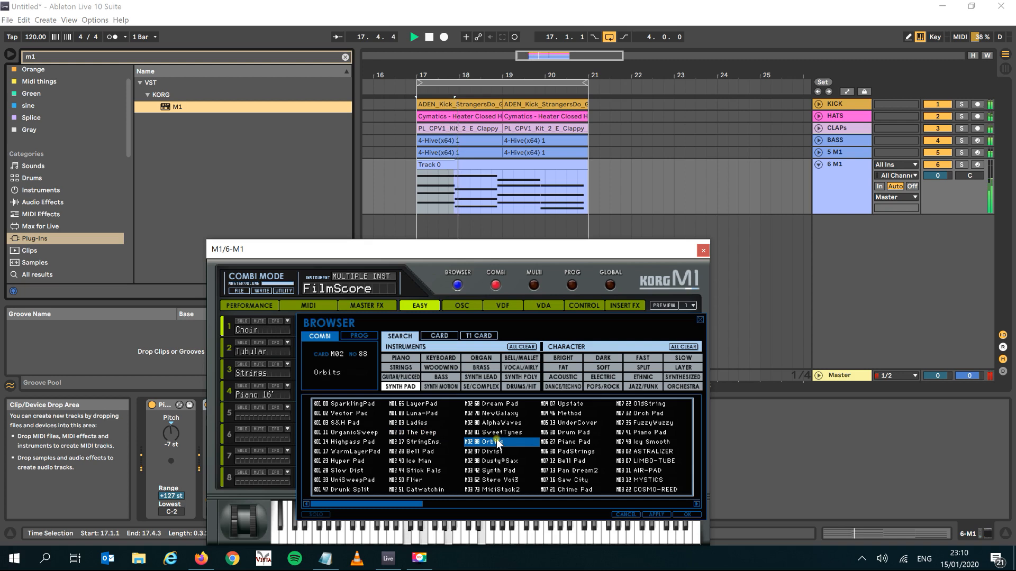
{"action": "left_click", "coordinate": [564, 442]}
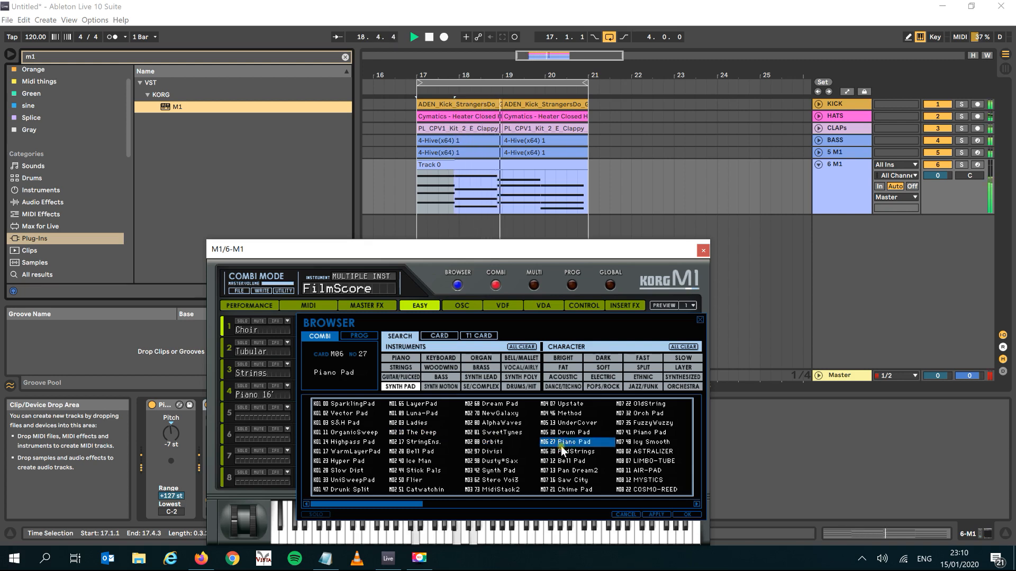
{"action": "left_click", "coordinate": [577, 452]}
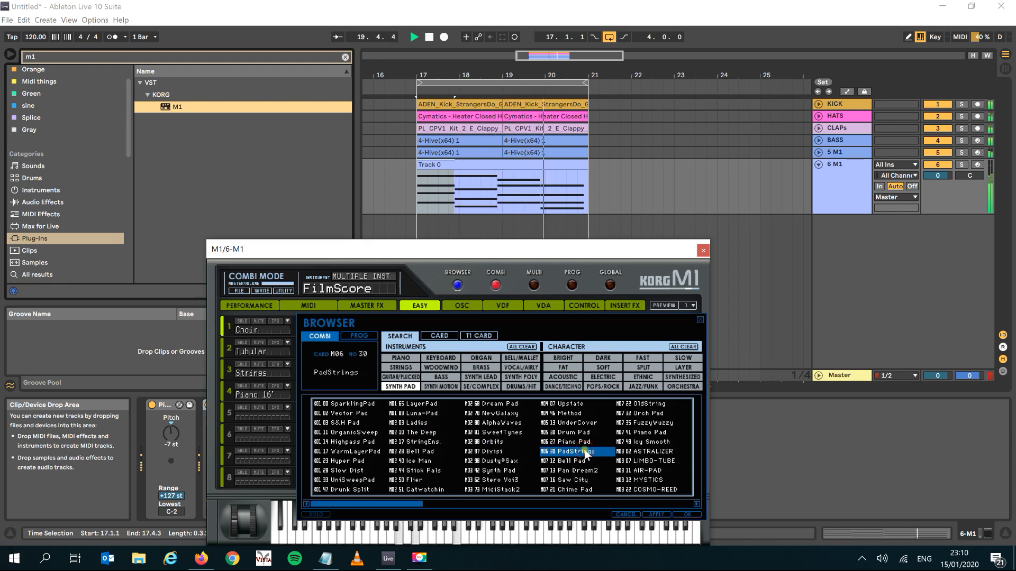
{"action": "key", "text": "space"}
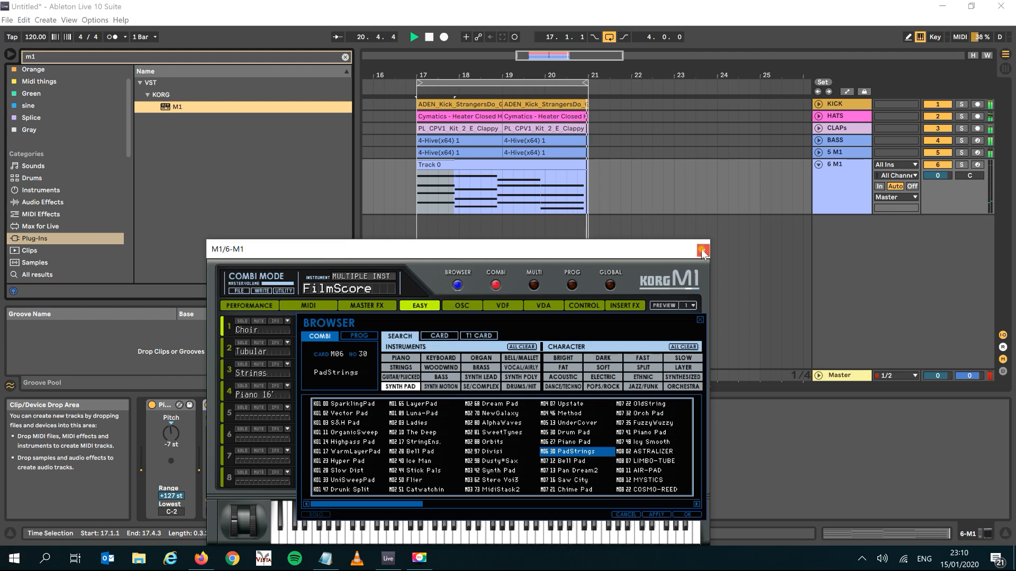
{"action": "left_click", "coordinate": [700, 248]}
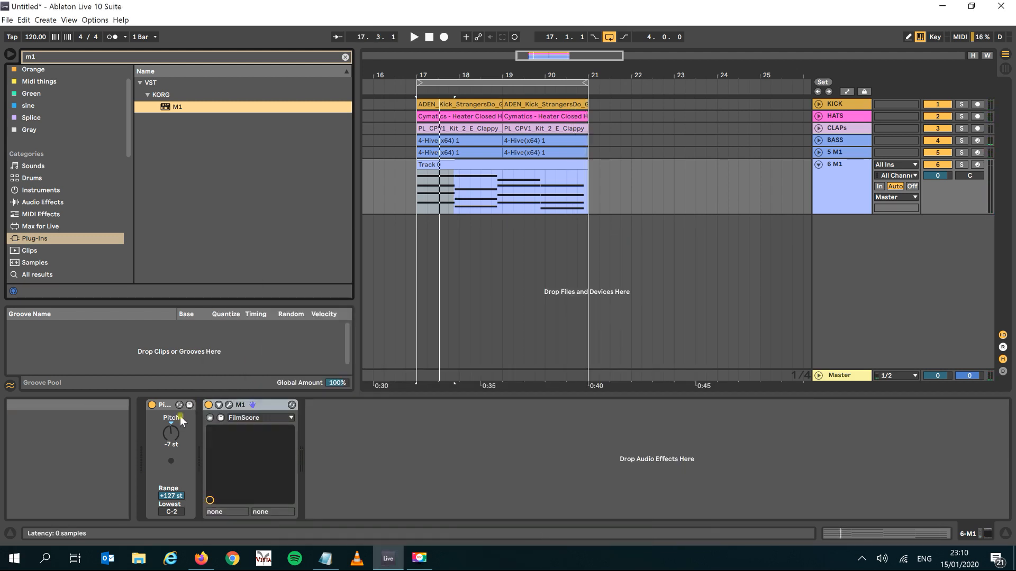
Step: Set the Pitch device on the chord track to +5 st and play the loop
{"action": "left_click", "coordinate": [430, 163]}
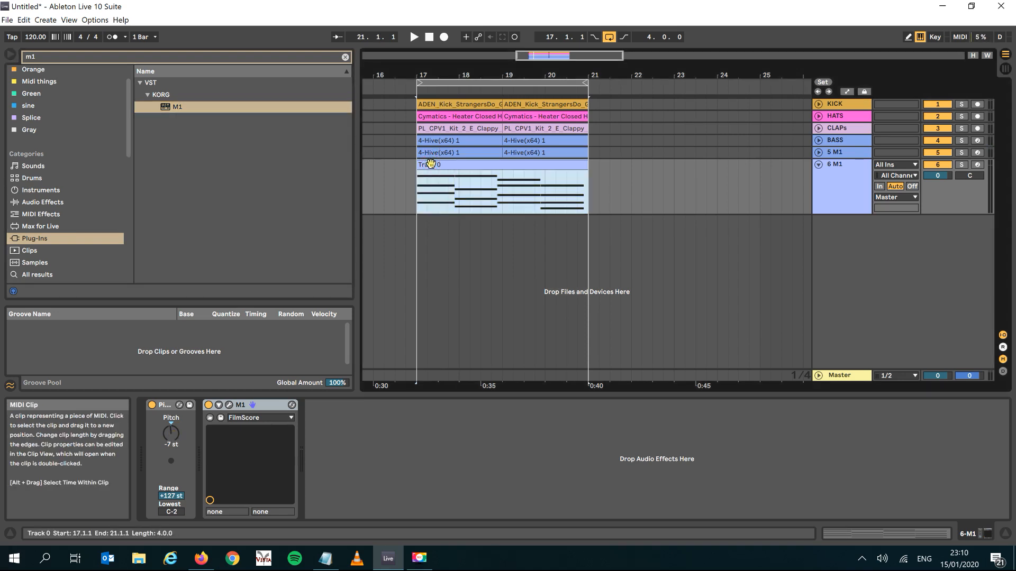
{"action": "left_click", "coordinate": [172, 430]}
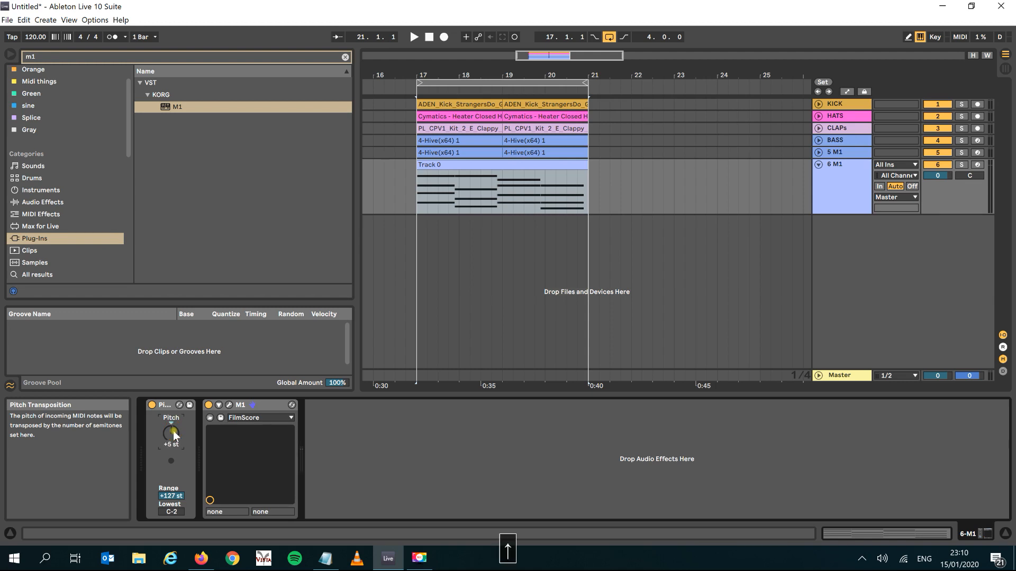
{"action": "key", "text": "space"}
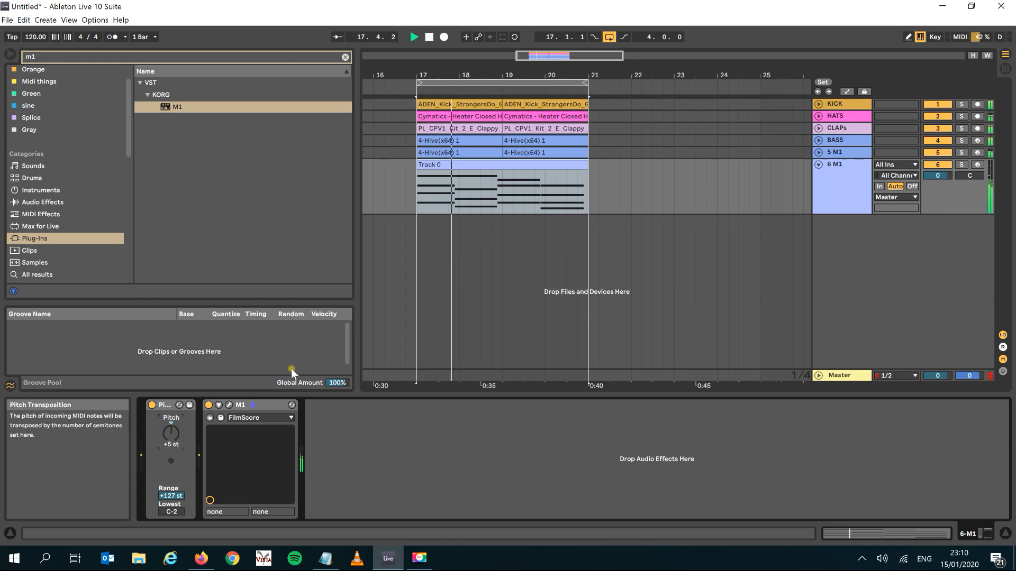
Step: Audition PadStrings, then the Strings combis String Piz, Velo Pizz, OrchHit FX and NewStrings over the loop, and close the M1 window
{"action": "left_click", "coordinate": [228, 405]}
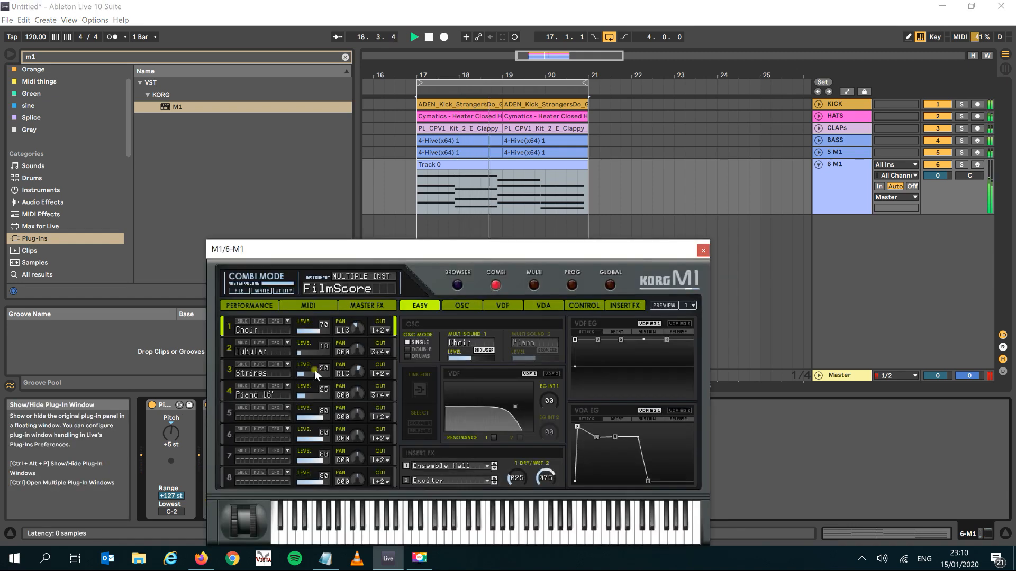
{"action": "left_click", "coordinate": [457, 285]}
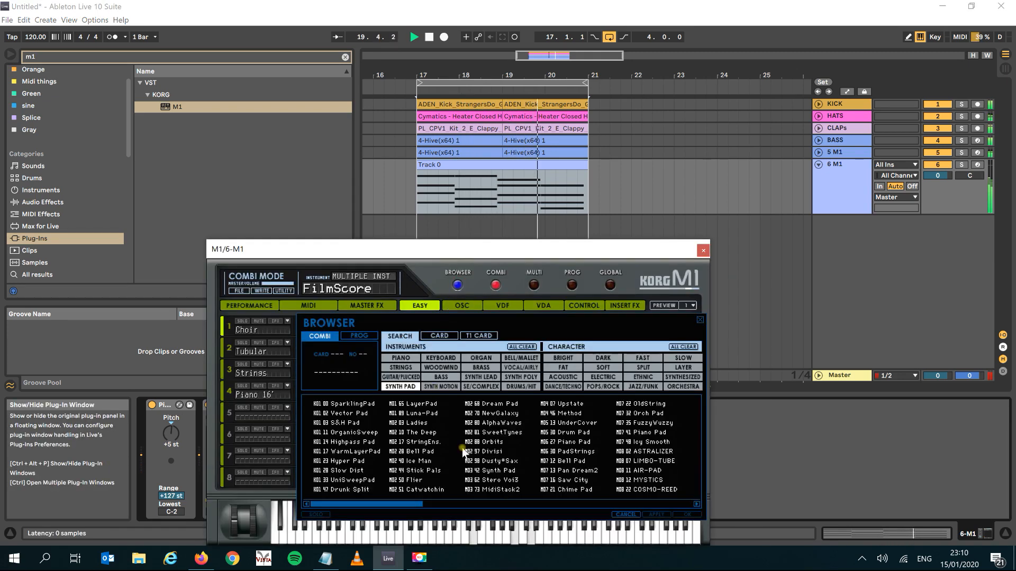
{"action": "left_click", "coordinate": [574, 451]}
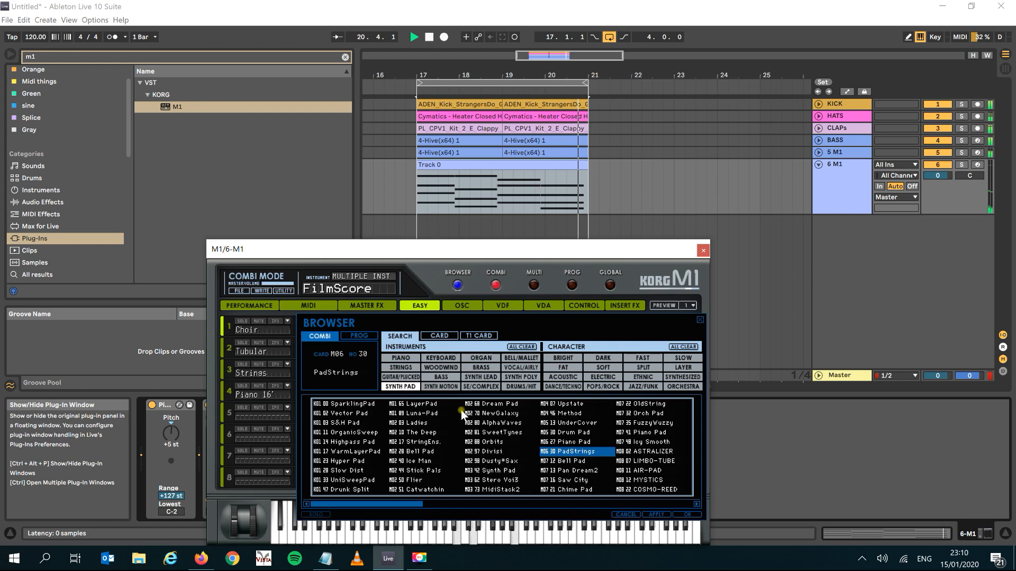
{"action": "left_click", "coordinate": [401, 367]}
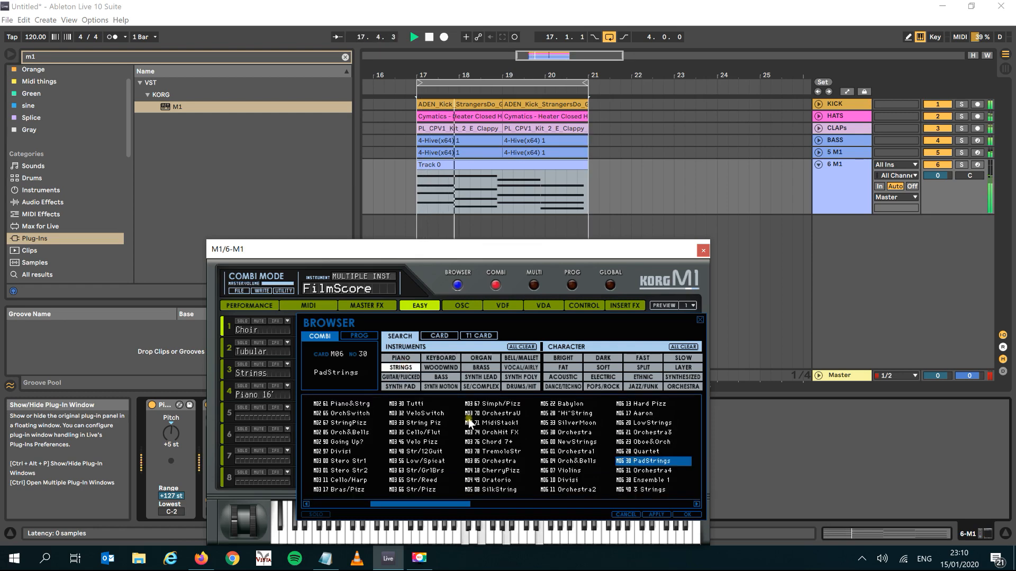
{"action": "left_click", "coordinate": [412, 423]}
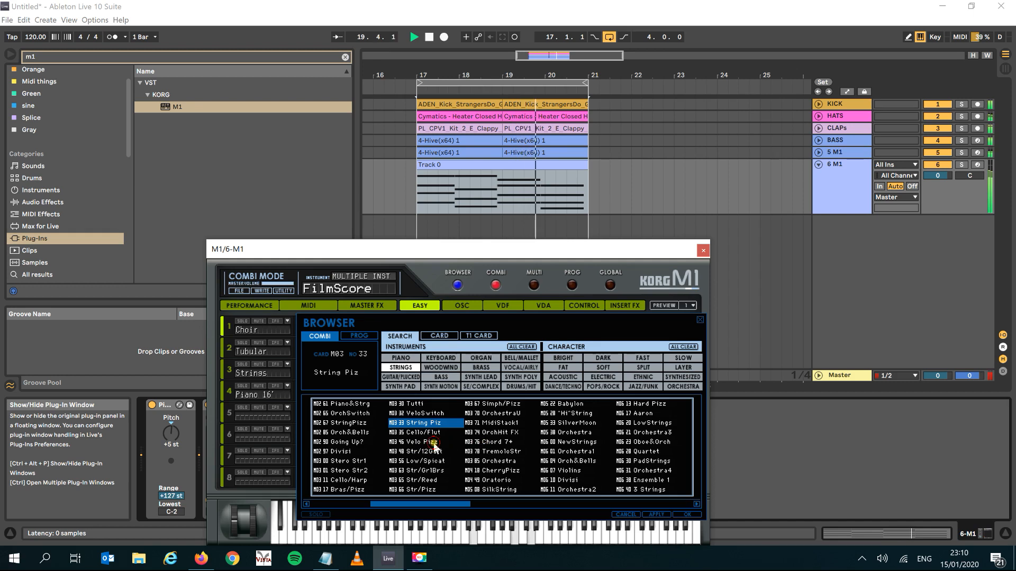
{"action": "left_click", "coordinate": [435, 445]}
{"action": "left_click", "coordinate": [492, 433]}
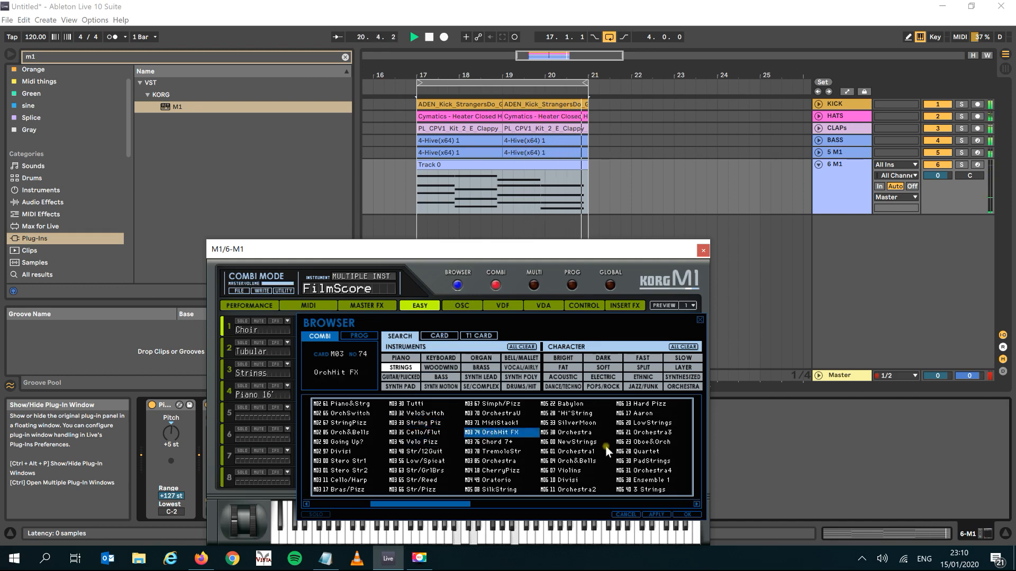
{"action": "left_click", "coordinate": [579, 441]}
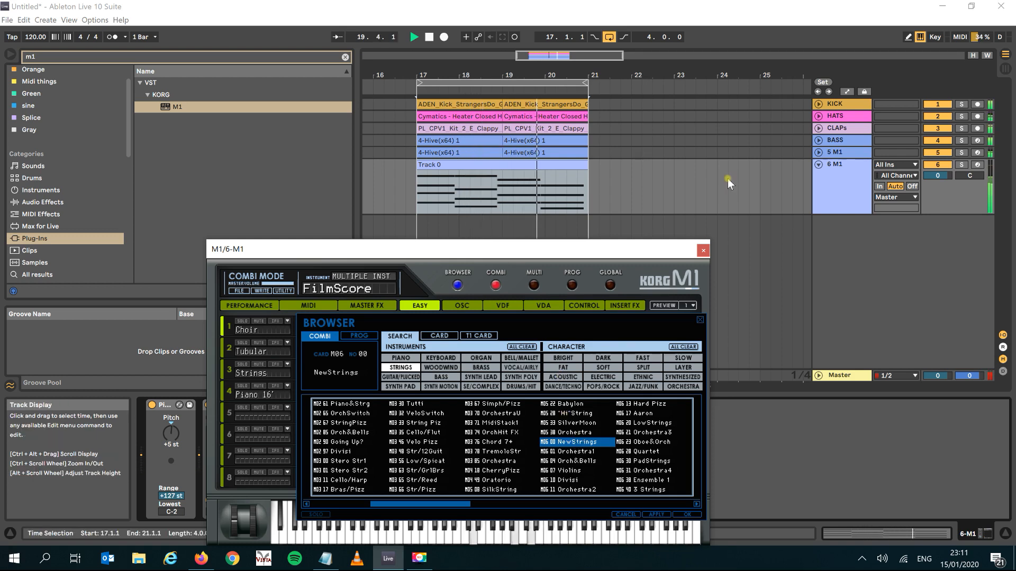
{"action": "left_click", "coordinate": [703, 250]}
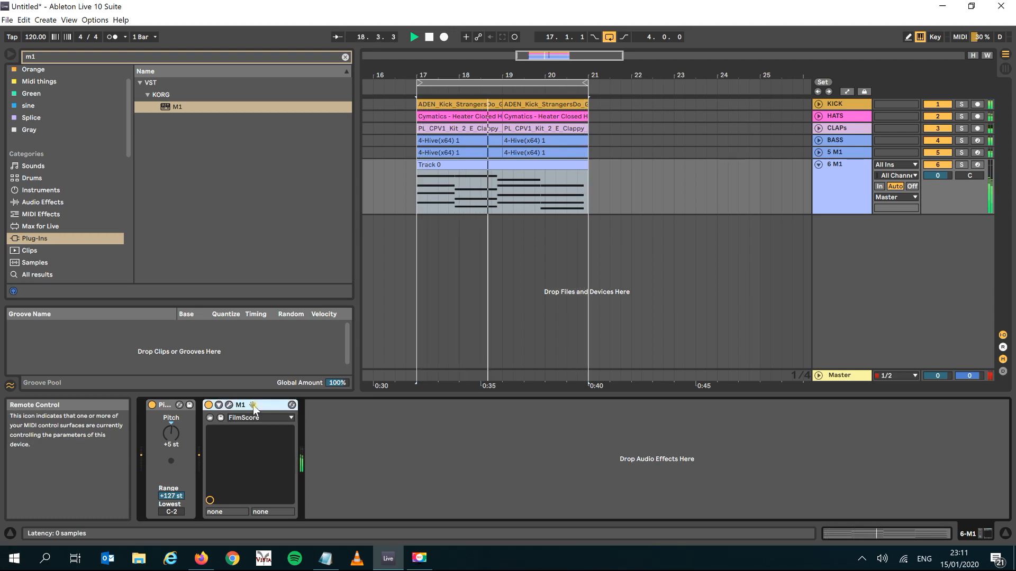
Step: Group the chord track's M1 into an Instrument Rack and duplicate its M1 chain
{"action": "key", "text": "ctrl+g"}
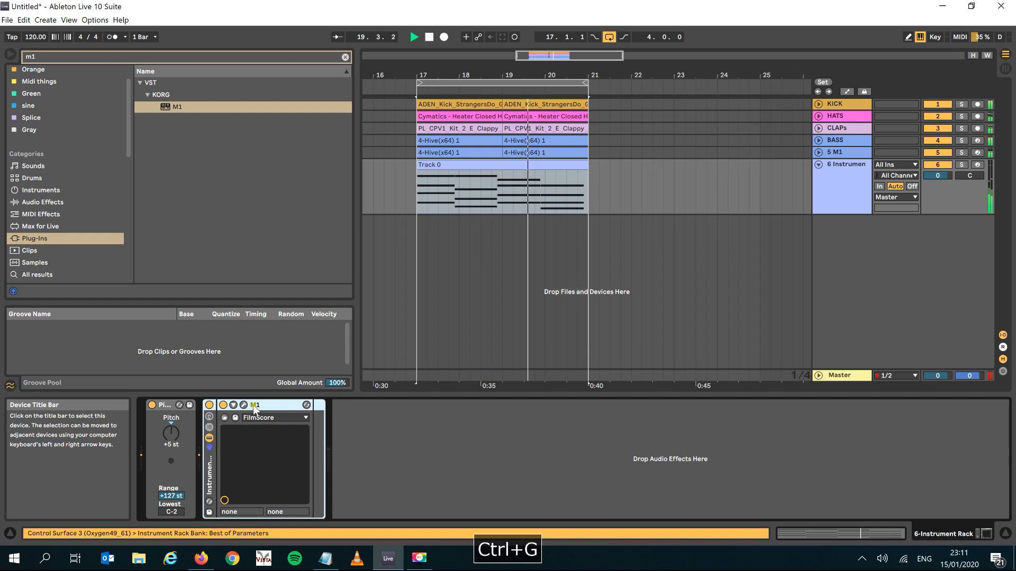
{"action": "left_click", "coordinate": [209, 427]}
{"action": "right_click", "coordinate": [240, 437]}
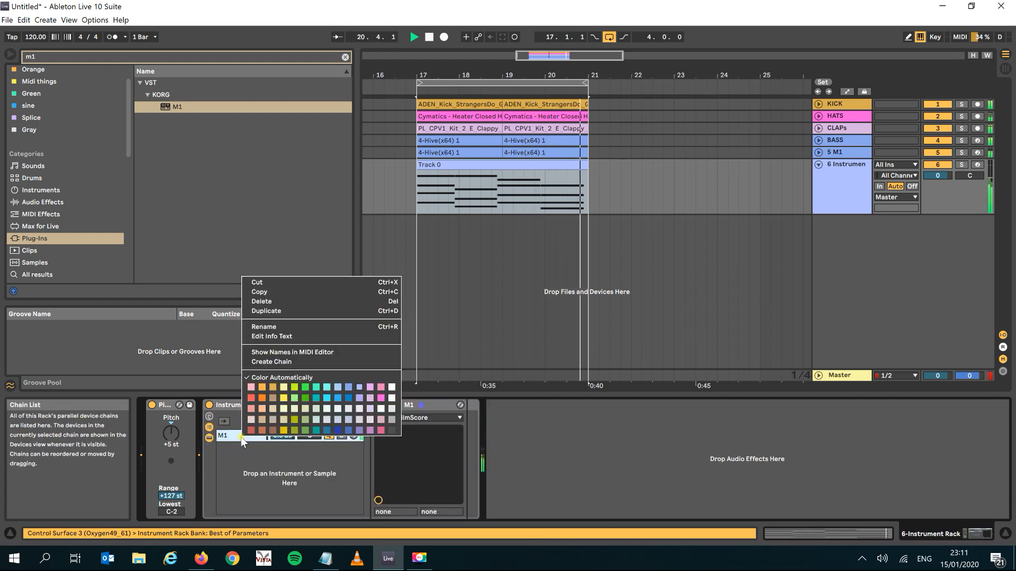
{"action": "left_click", "coordinate": [290, 312]}
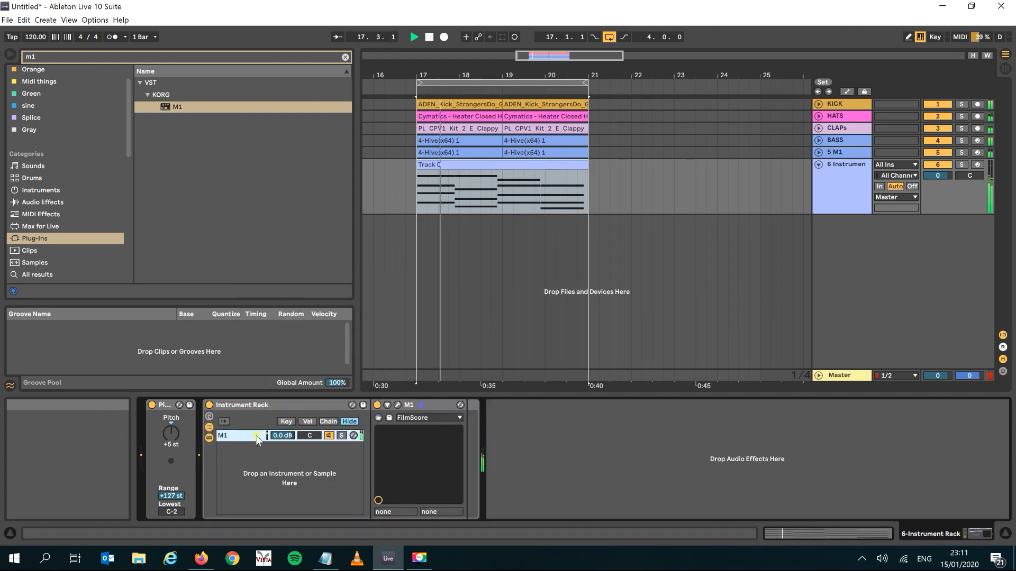
Step: Filter the duplicated M1's combis by Synth Pad, try Orbits, and load Stick Pals
{"action": "left_click", "coordinate": [397, 406]}
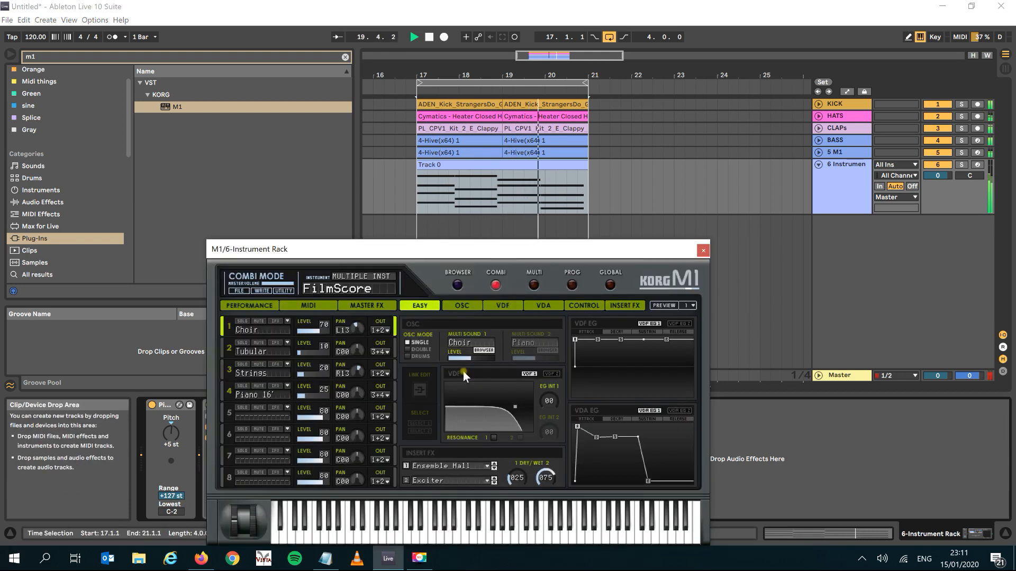
{"action": "left_click", "coordinate": [459, 285]}
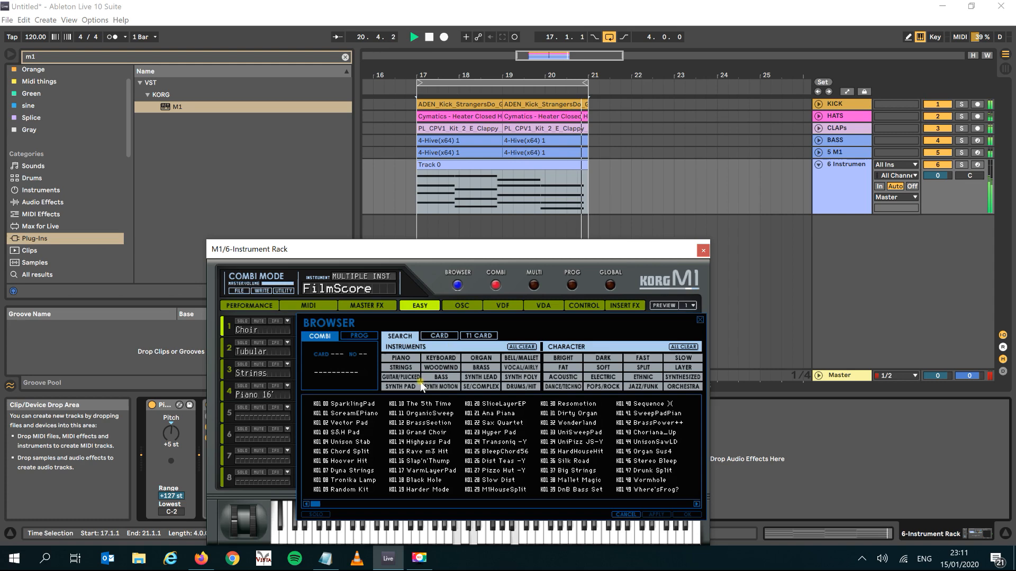
{"action": "left_click", "coordinate": [401, 387]}
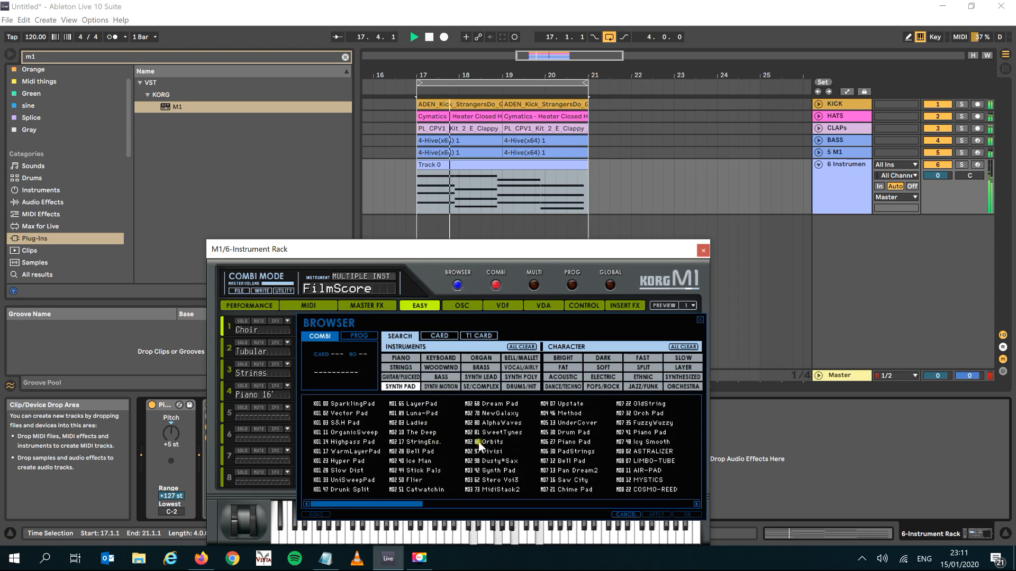
{"action": "left_click", "coordinate": [479, 442]}
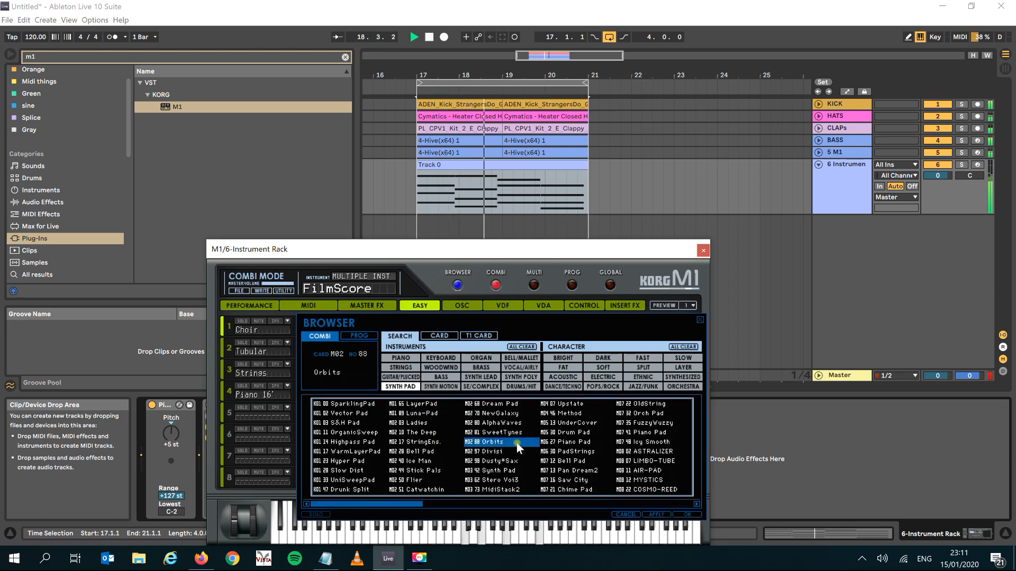
{"action": "double_click", "coordinate": [420, 469]}
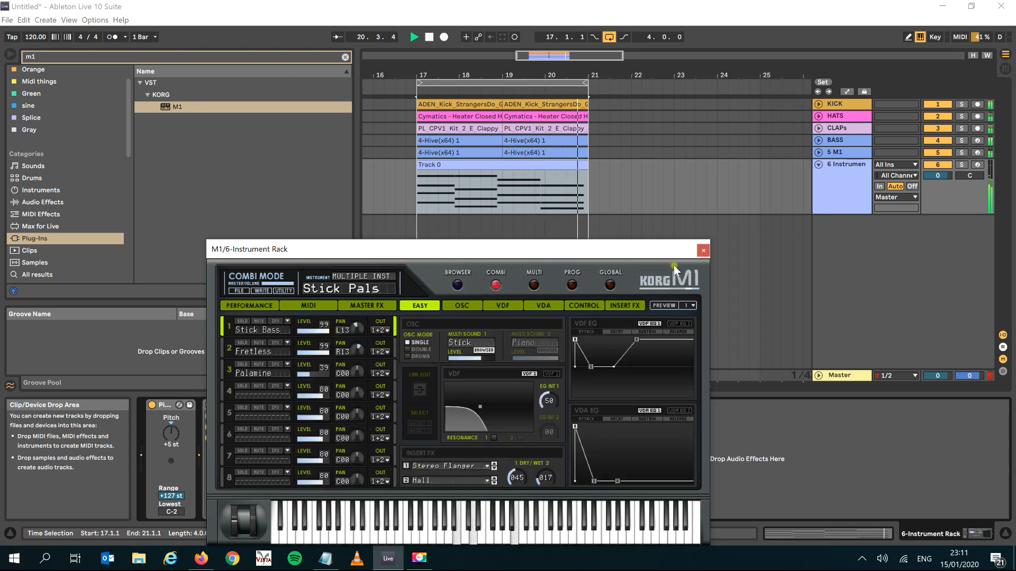
Step: Audition the Slow Dist, Dusty*Sax, Pan Dream2, Ladies, 6Voices/01 and 4Voices/08 combis in the duplicated M1, and close its window
{"action": "left_click", "coordinate": [456, 285]}
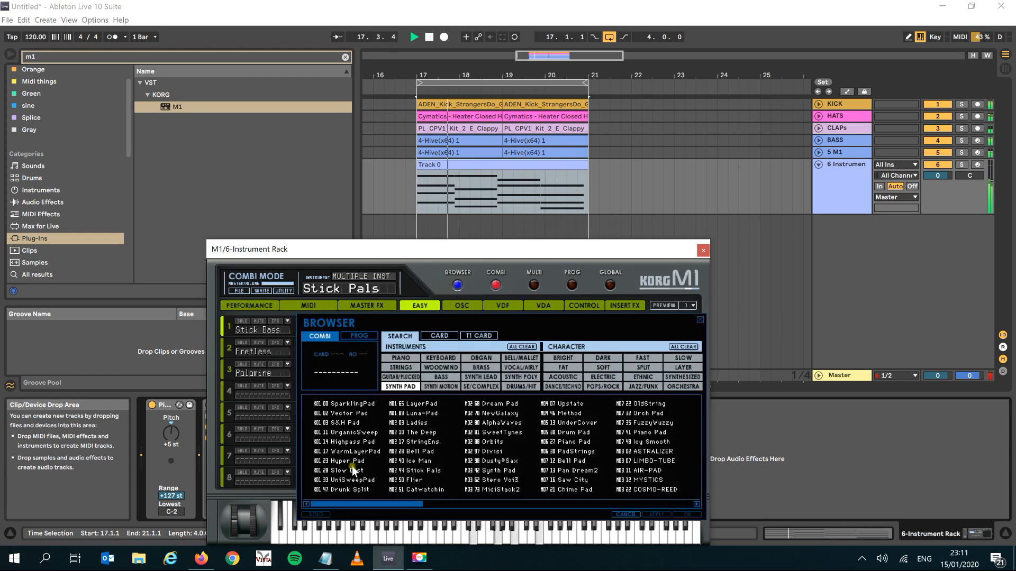
{"action": "left_click", "coordinate": [351, 470]}
{"action": "left_click", "coordinate": [503, 461]}
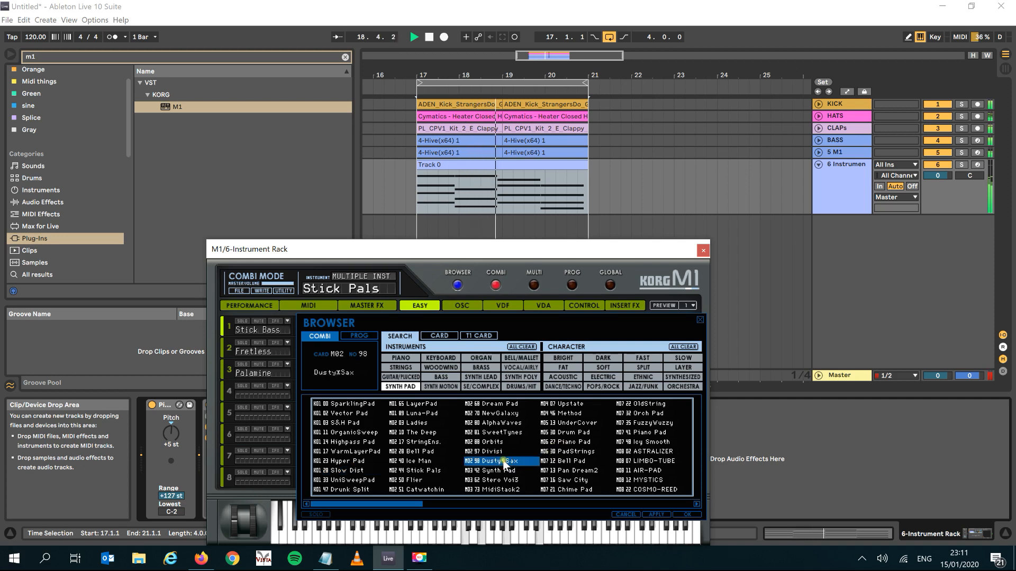
{"action": "left_click", "coordinate": [570, 471]}
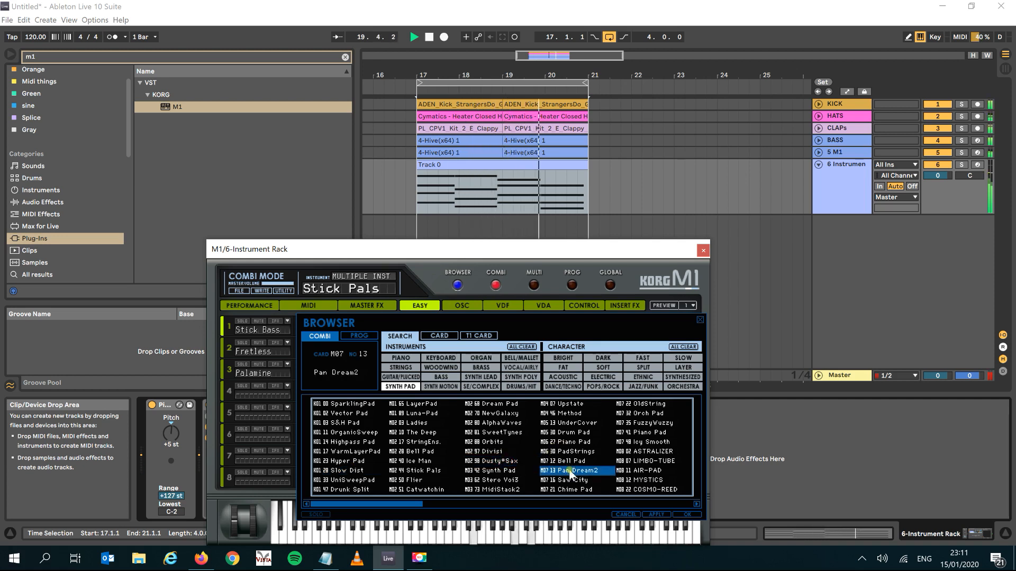
{"action": "left_click", "coordinate": [430, 425]}
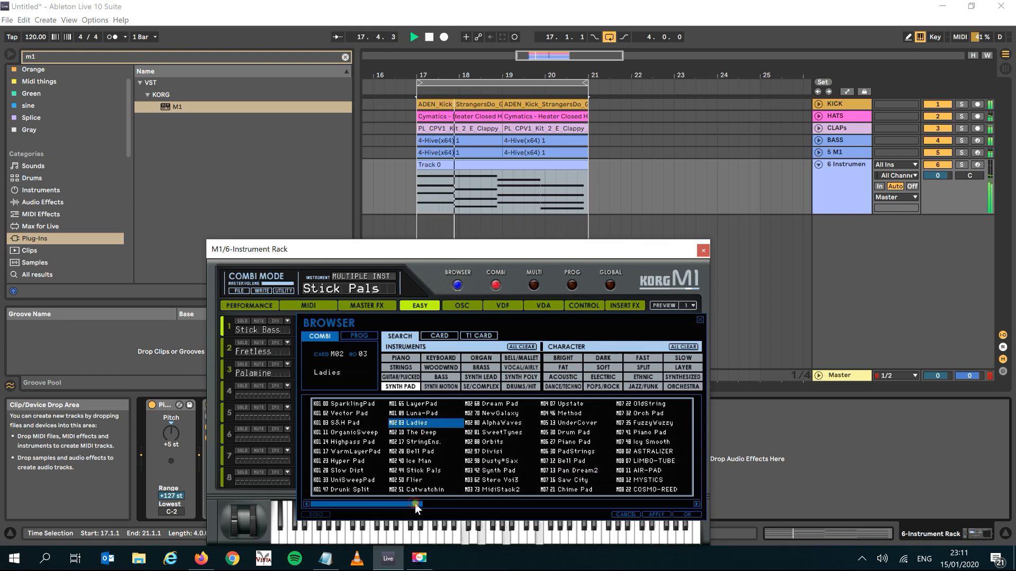
{"action": "left_click", "coordinate": [445, 506]}
{"action": "left_click", "coordinate": [476, 504]}
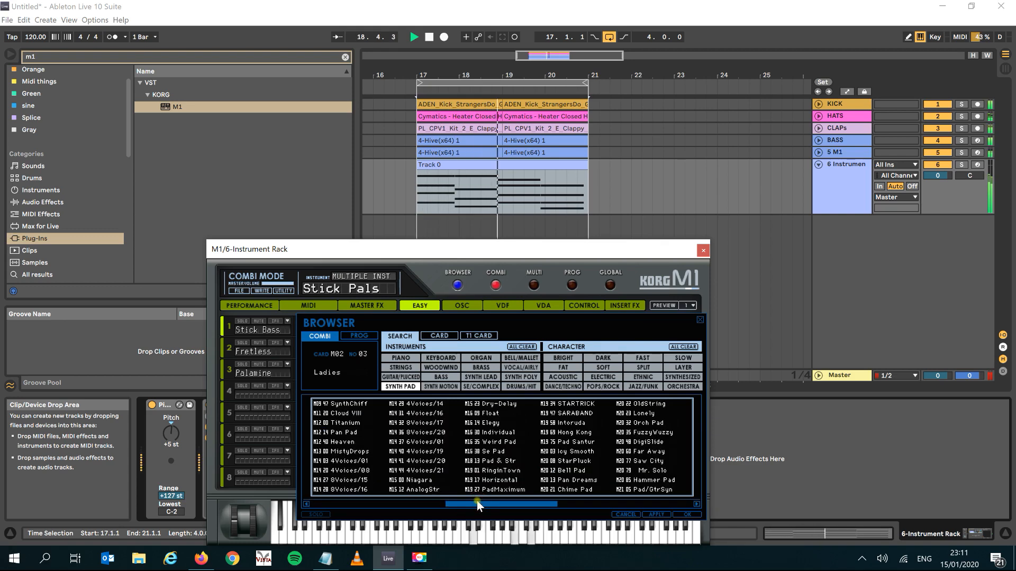
{"action": "left_click", "coordinate": [412, 443]}
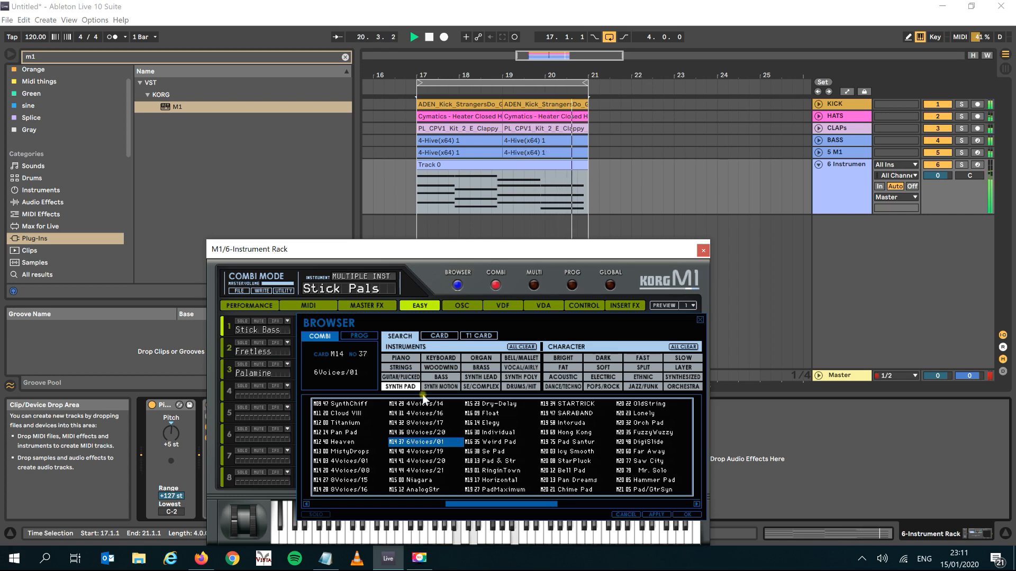
{"action": "left_click", "coordinate": [357, 471]}
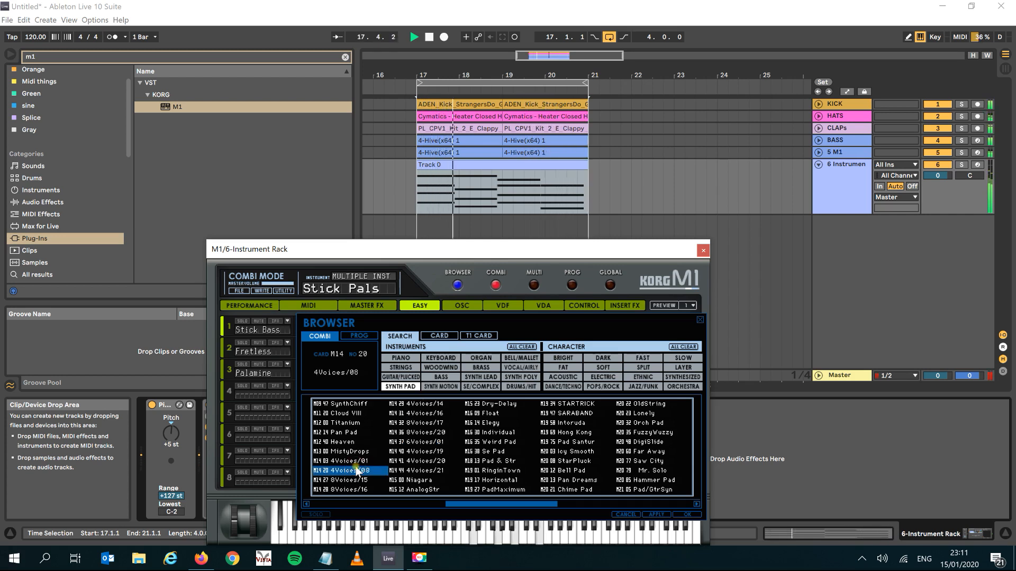
{"action": "left_click", "coordinate": [704, 252]}
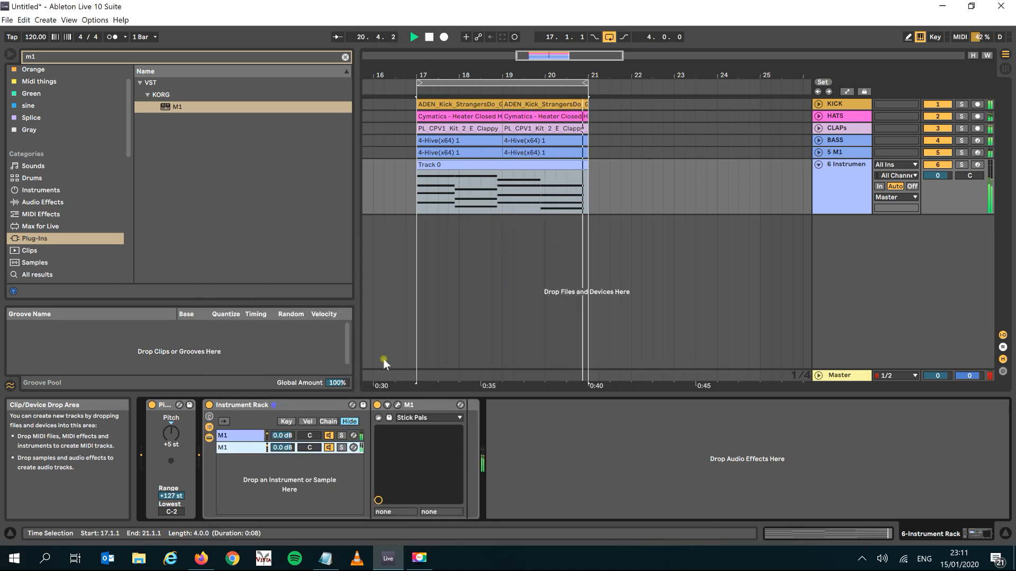
Step: Stop playback, solo the Instrument Rack chord track, and play the loop again
{"action": "key", "text": "space"}
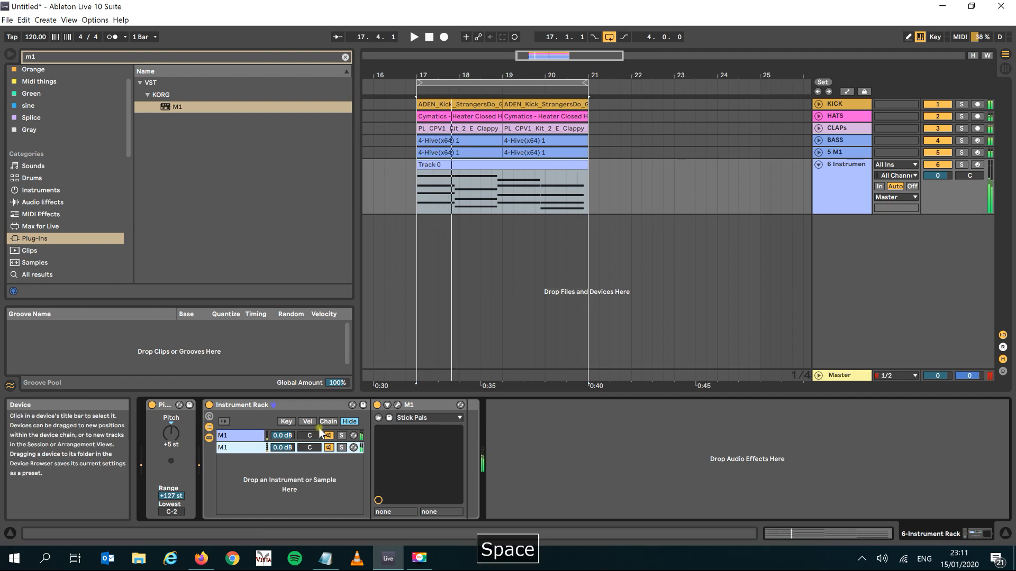
{"action": "left_click", "coordinate": [961, 165]}
{"action": "key", "text": "space"}
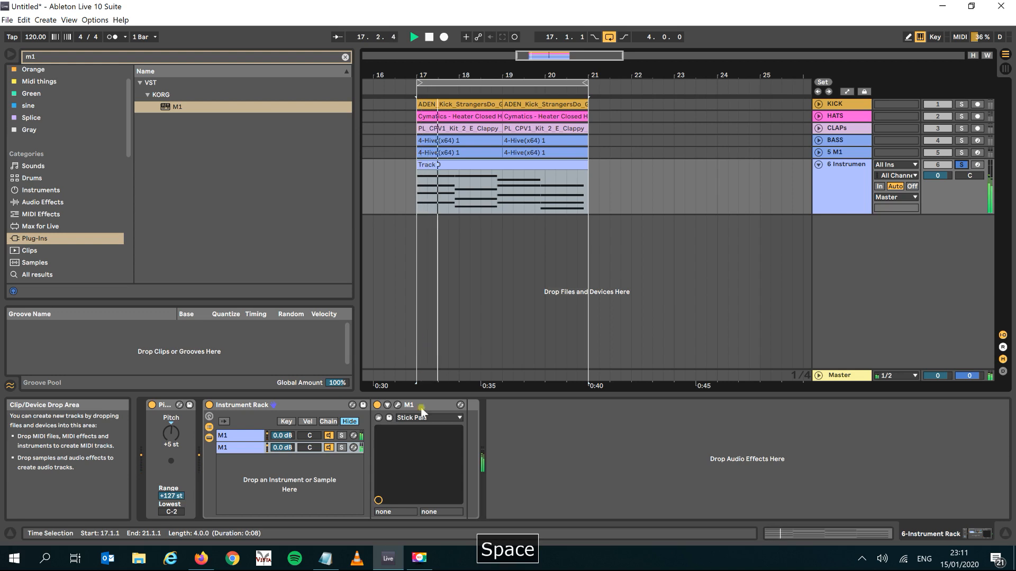
Step: Listen to the FilmScore M1 chain alone, then set its chain volume to -3 dB after trying -6 dB
{"action": "left_click", "coordinate": [331, 436]}
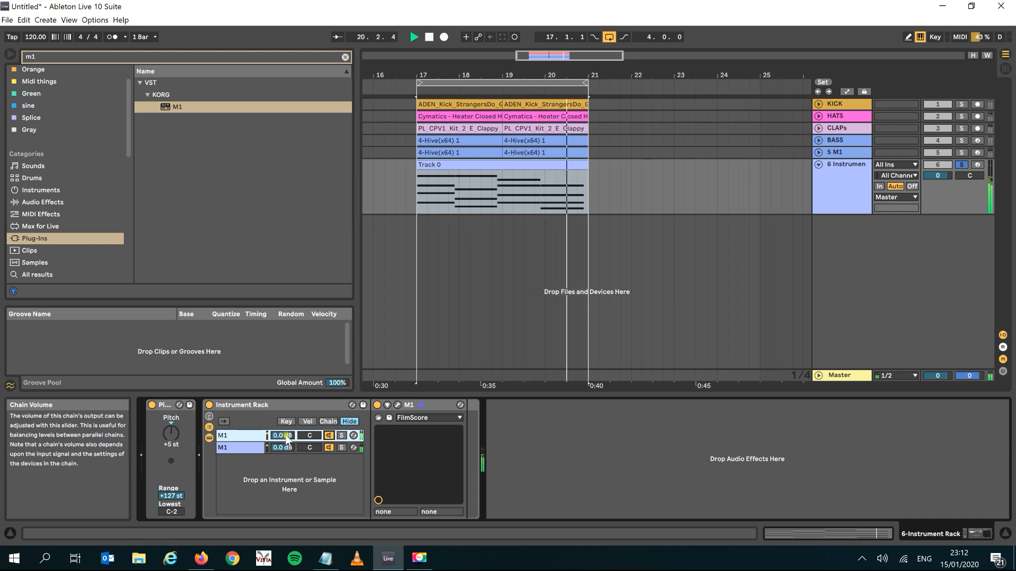
{"action": "left_click", "coordinate": [342, 436]}
{"action": "left_click", "coordinate": [342, 435]}
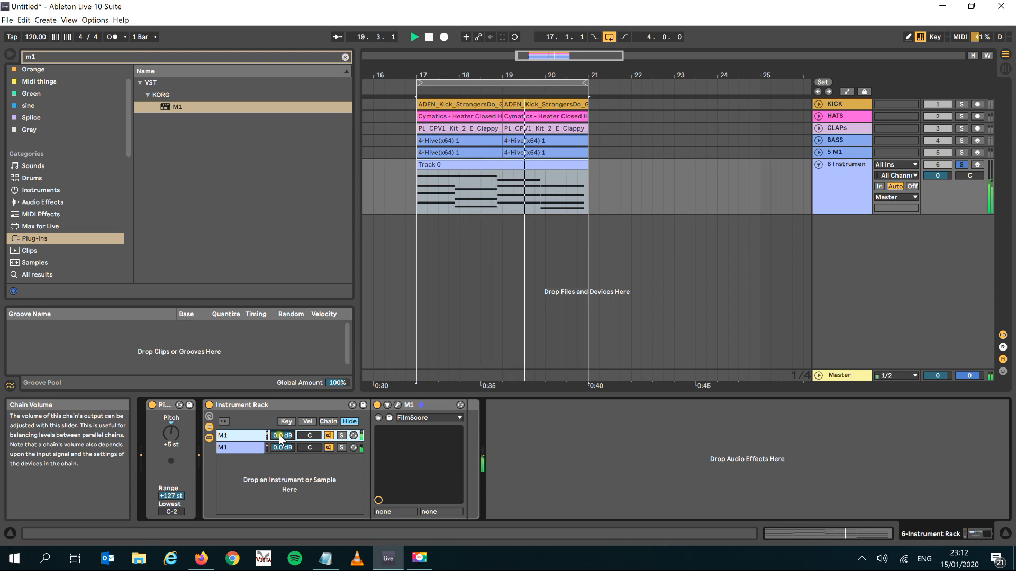
{"action": "left_click", "coordinate": [281, 435]}
{"action": "type", "text": "-6"}
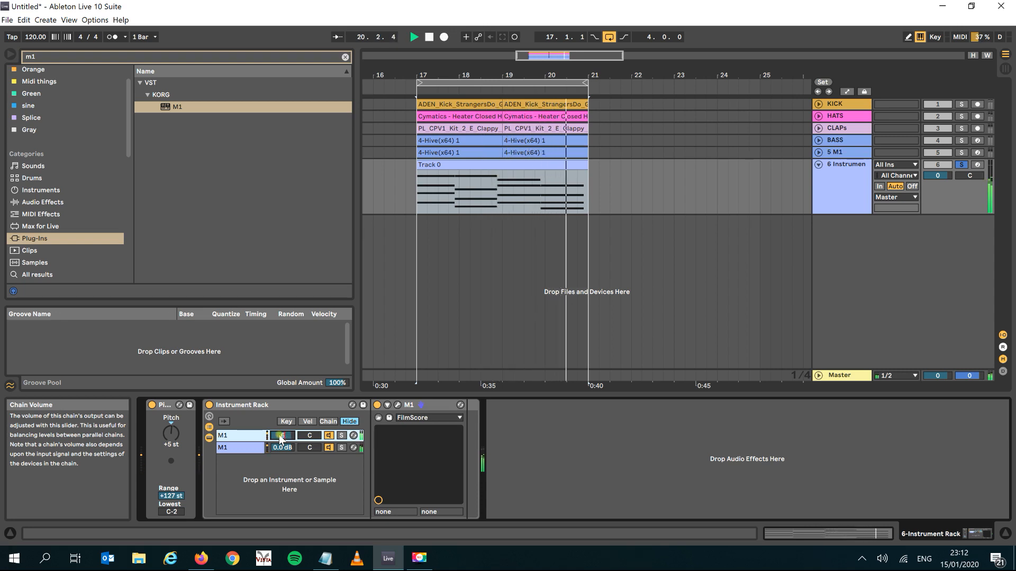
{"action": "key", "text": "Return"}
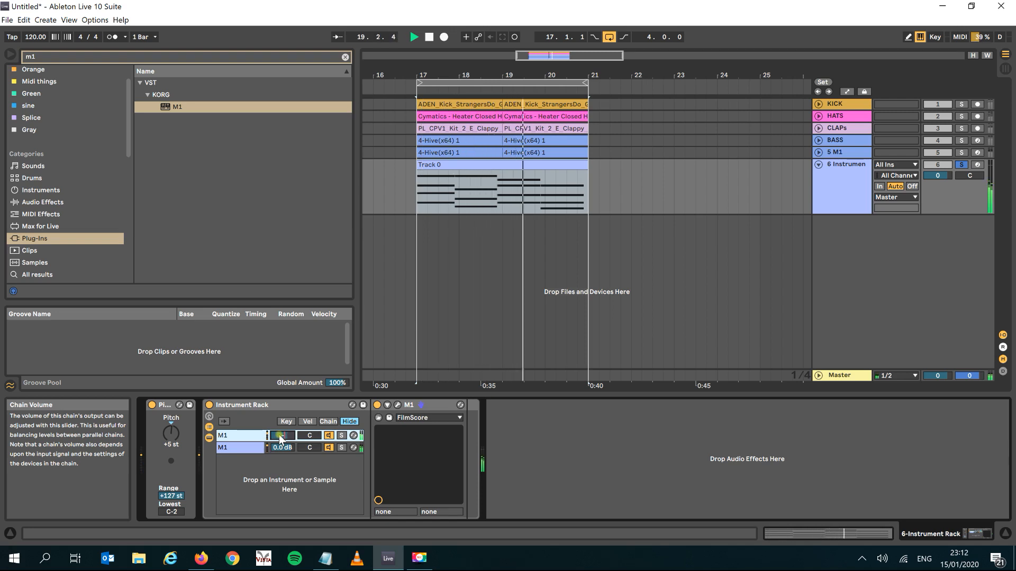
{"action": "type", "text": "-3"}
{"action": "key", "text": "Return"}
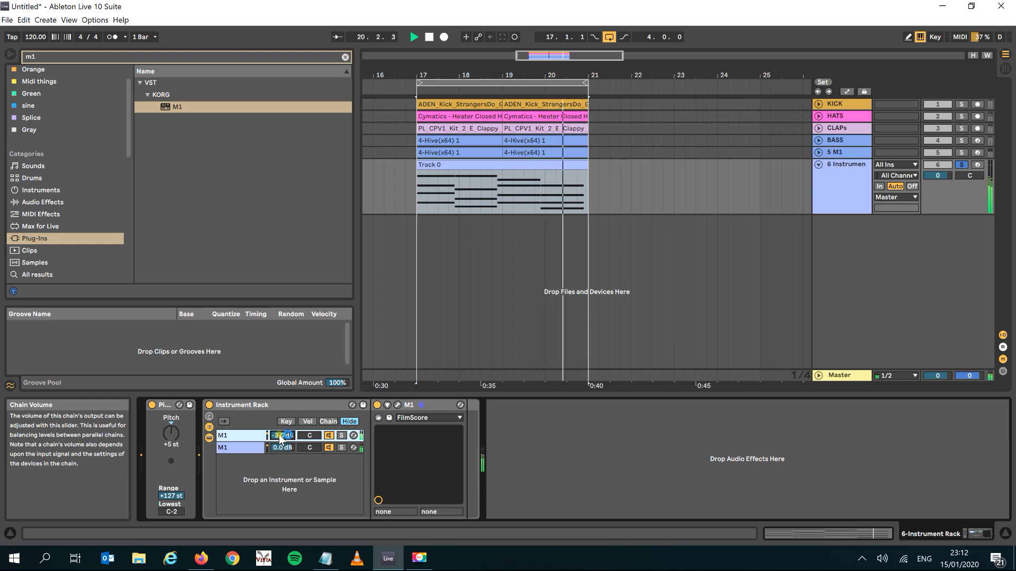
Step: Find ValhallaVintageVerb_x64 among the plug-ins and add it after the Instrument Rack on the chord track
{"action": "left_click", "coordinate": [123, 58]}
{"action": "type", "text": "val"}
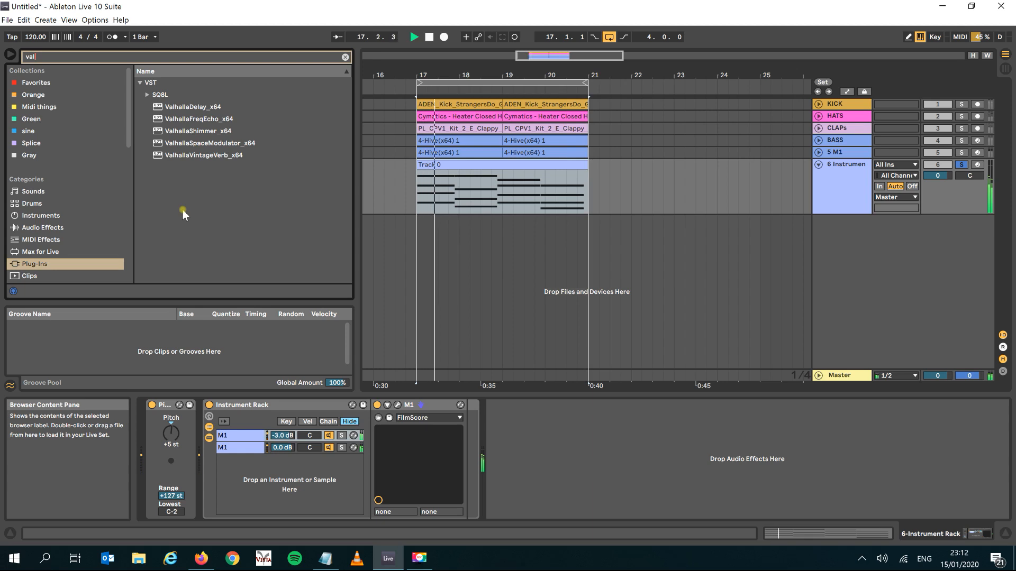
{"action": "left_click", "coordinate": [208, 156]}
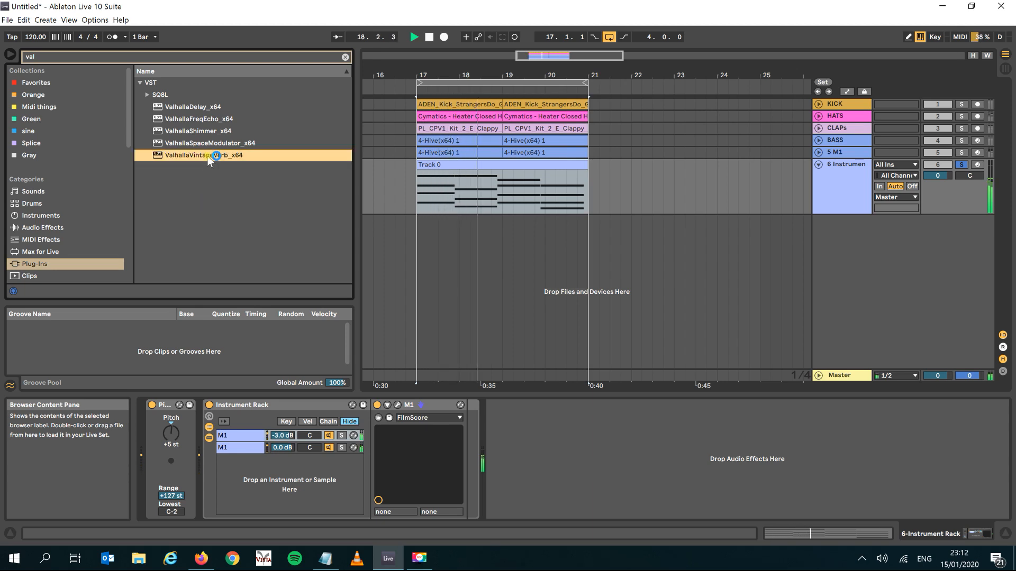
{"action": "mouse_move", "coordinate": [208, 156]}
{"action": "left_mouse_down"}
{"action": "mouse_move", "coordinate": [529, 434]}
{"action": "mouse_move", "coordinate": [545, 431]}
{"action": "left_mouse_up"}
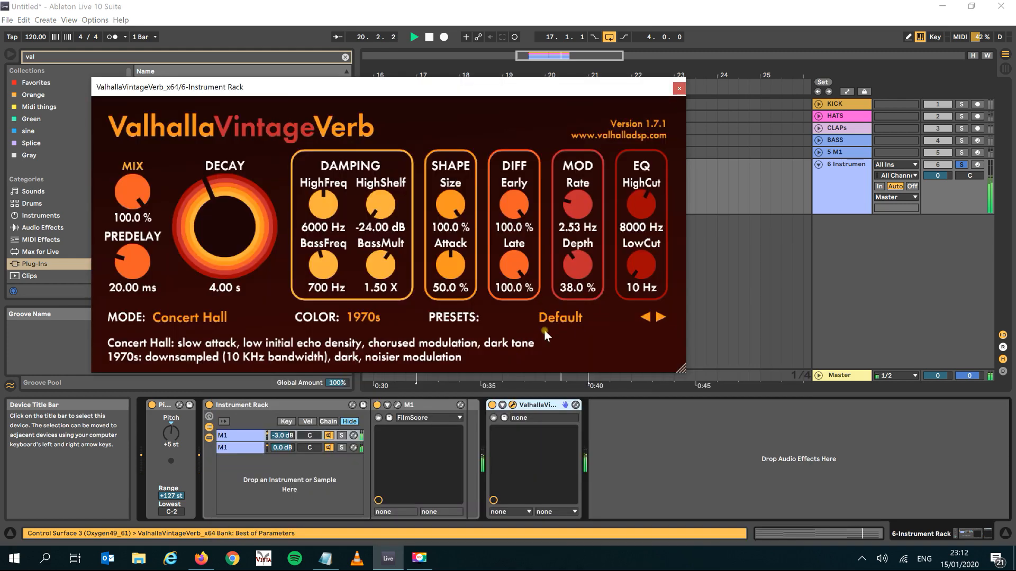
Step: Try the Concert Wave preset from Huge Spaces in the reverb, and switch to the following preset, EchoVerb
{"action": "left_click", "coordinate": [565, 316]}
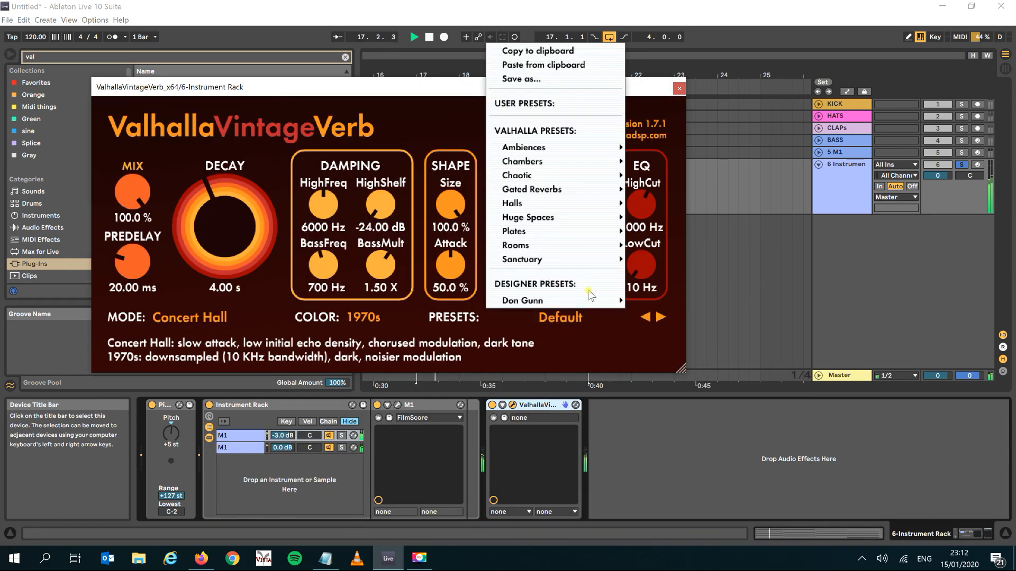
{"action": "mouse_move", "coordinate": [583, 240]}
{"action": "mouse_move", "coordinate": [591, 261]}
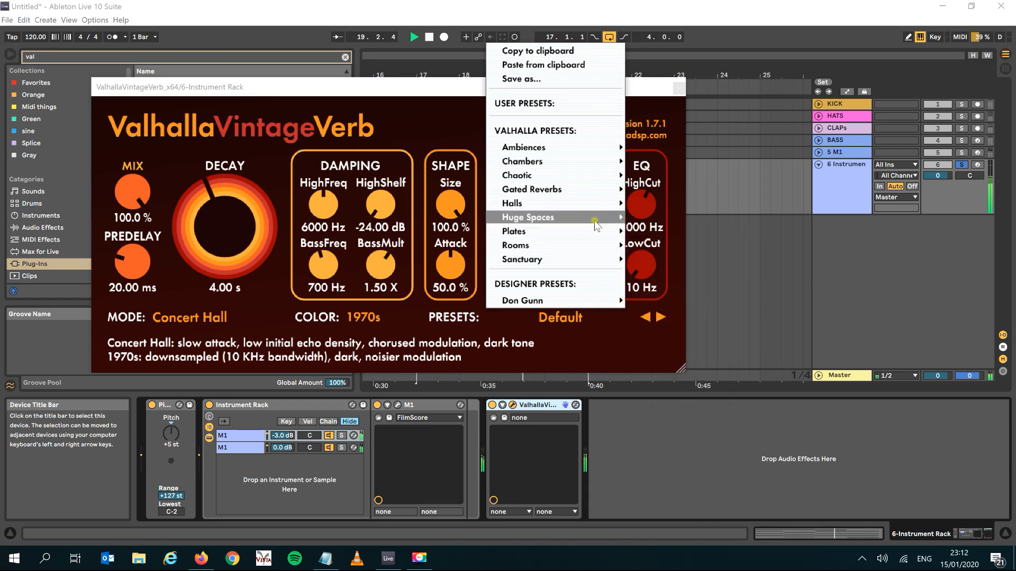
{"action": "mouse_move", "coordinate": [605, 226]}
{"action": "left_click", "coordinate": [662, 219]}
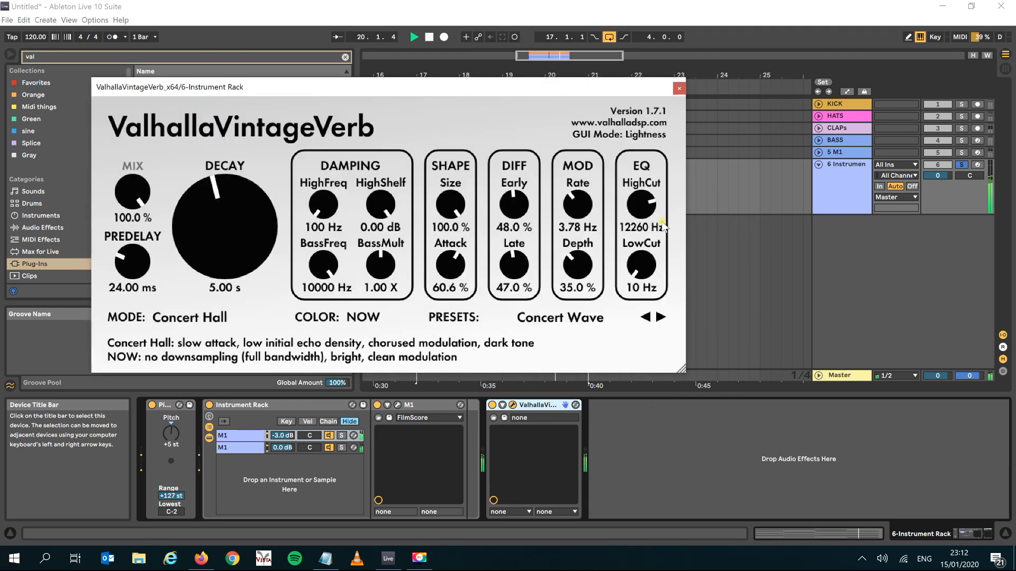
{"action": "left_click", "coordinate": [662, 318]}
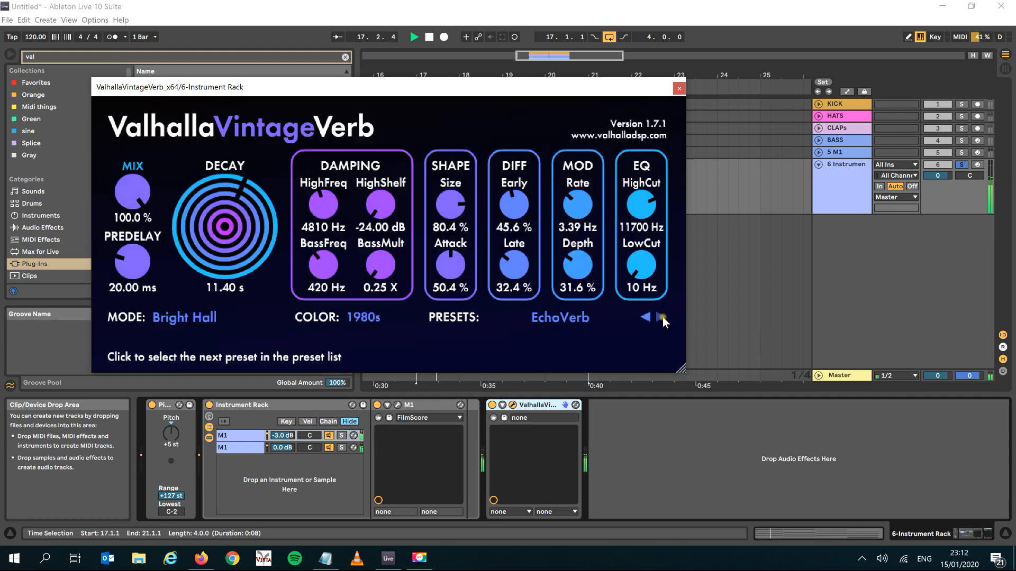
Step: Set the reverb's mix to about 40% and its decay to about 14.2 s, and close its window
{"action": "left_click_drag", "start_coordinate": [132, 192], "coordinate": [128, 236]}
{"action": "left_click_drag", "start_coordinate": [120, 319], "coordinate": [118, 288]}
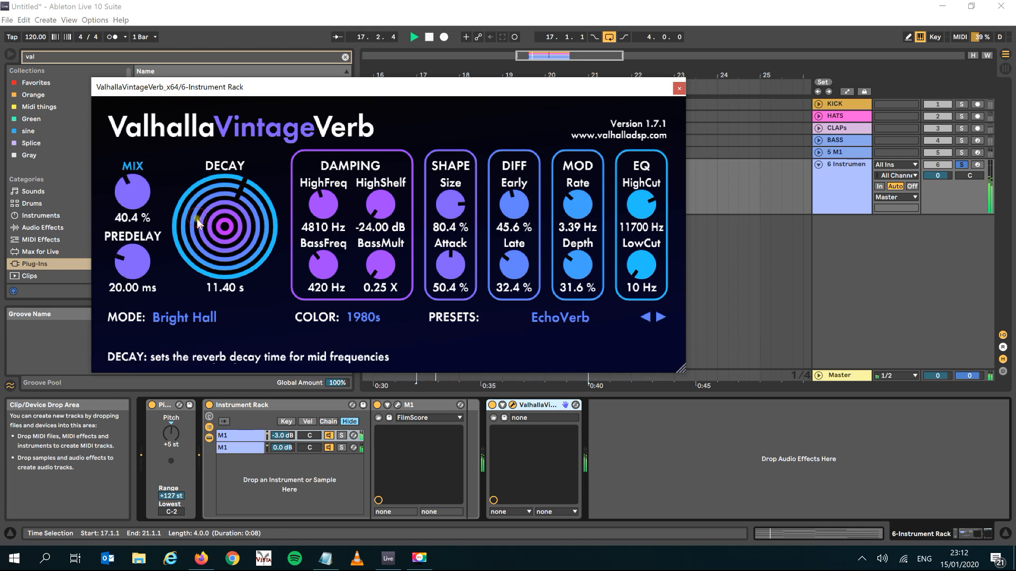
{"action": "left_click_drag", "start_coordinate": [204, 264], "coordinate": [201, 249]}
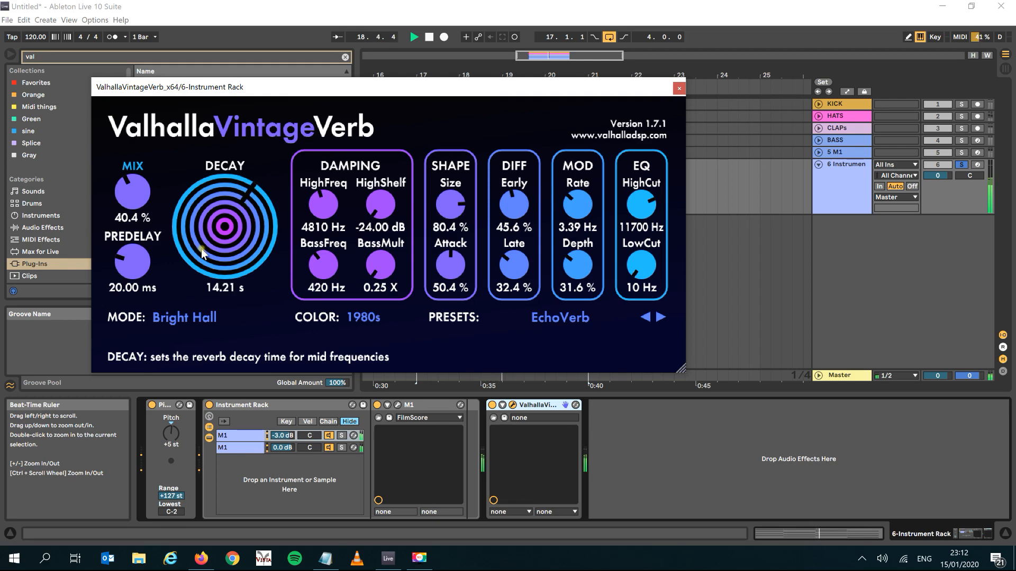
{"action": "left_click", "coordinate": [680, 89]}
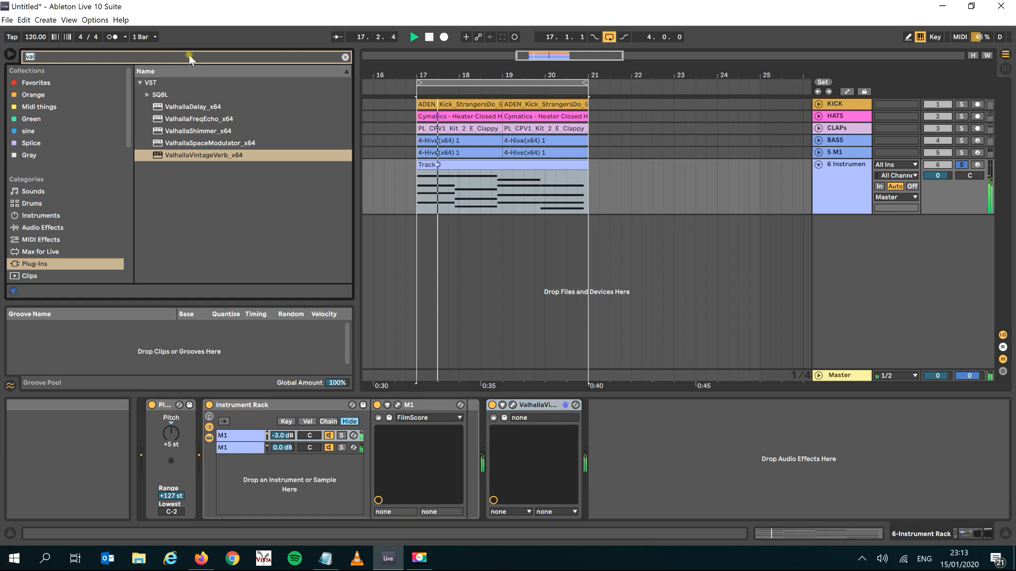
Step: Find Kickstart-64bit among the plug-ins and add it after the reverb on the chord track
{"action": "type", "text": "kick"}
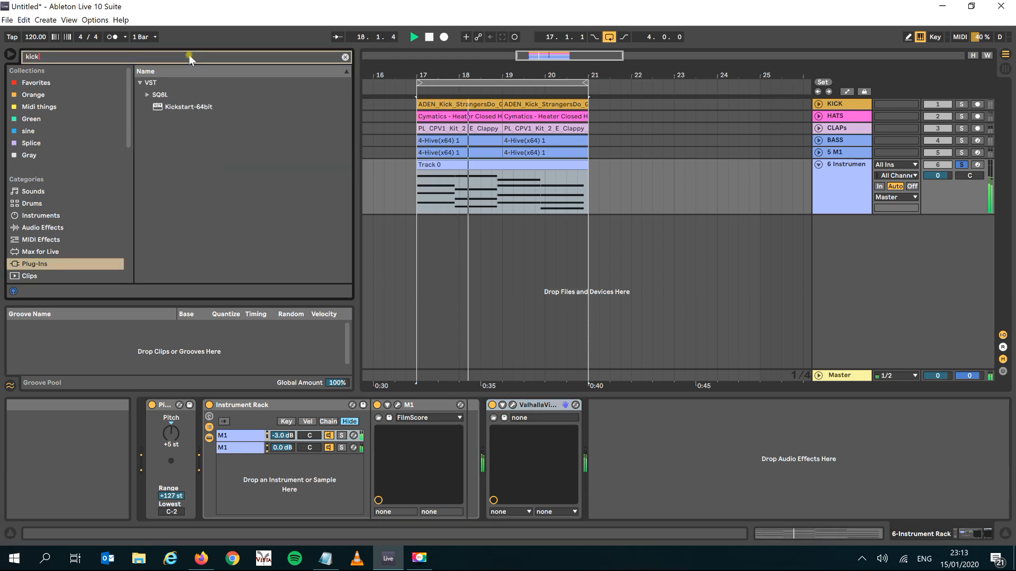
{"action": "left_click", "coordinate": [182, 105]}
{"action": "left_click_drag", "start_coordinate": [178, 106], "coordinate": [602, 410]}
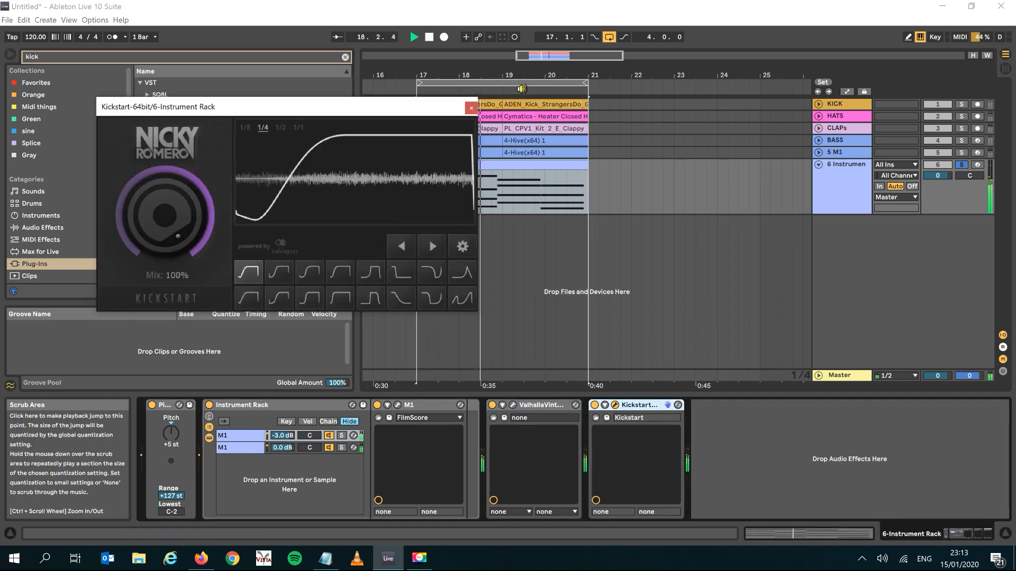
Step: Unsolo the chord track, reduce Kickstart's mix to 81%, and close its window
{"action": "left_click", "coordinate": [962, 166]}
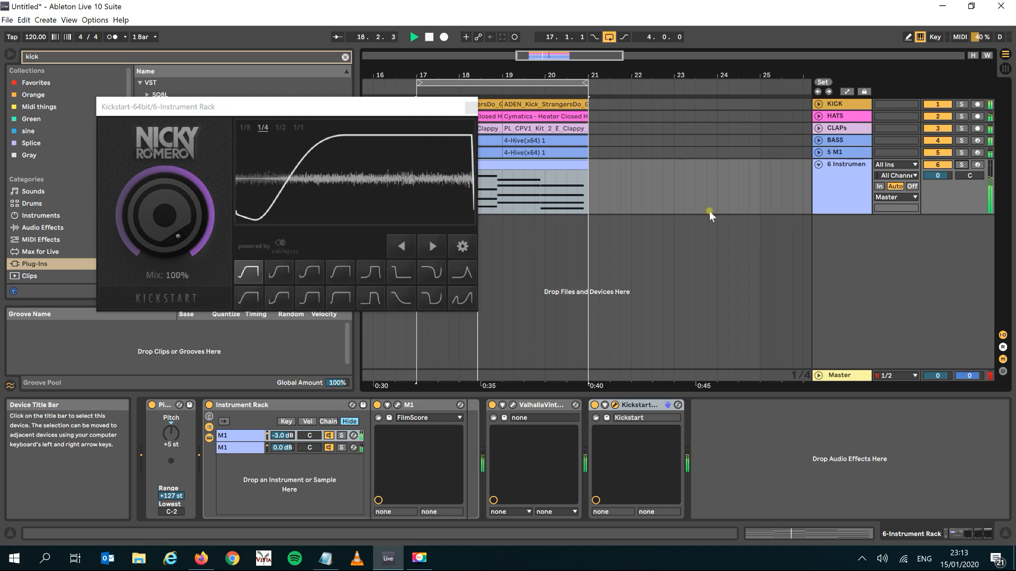
{"action": "mouse_move", "coordinate": [167, 203]}
{"action": "left_mouse_down"}
{"action": "mouse_move", "coordinate": [167, 237]}
{"action": "mouse_move", "coordinate": [167, 223]}
{"action": "left_mouse_up"}
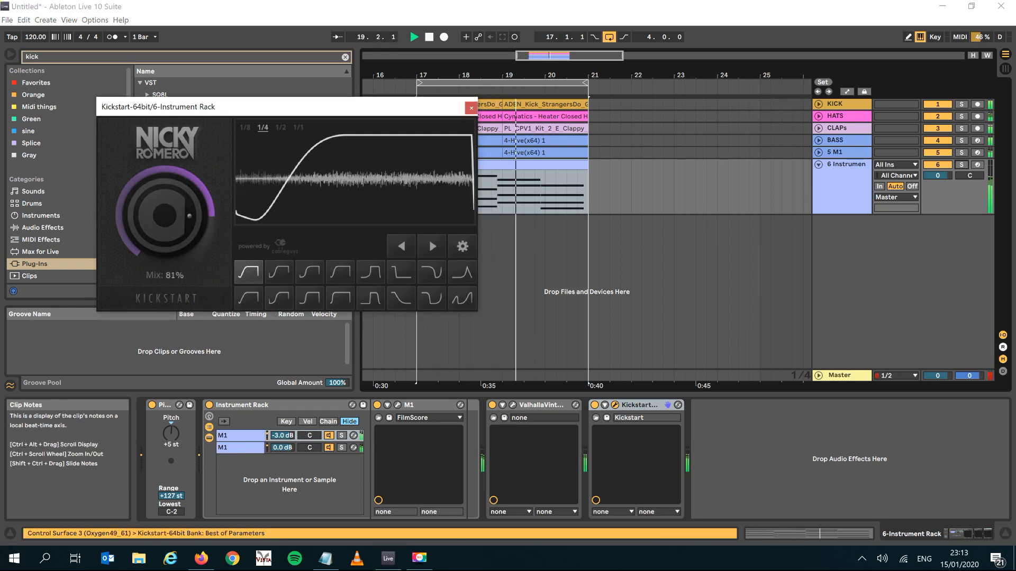
{"action": "left_click", "coordinate": [470, 108]}
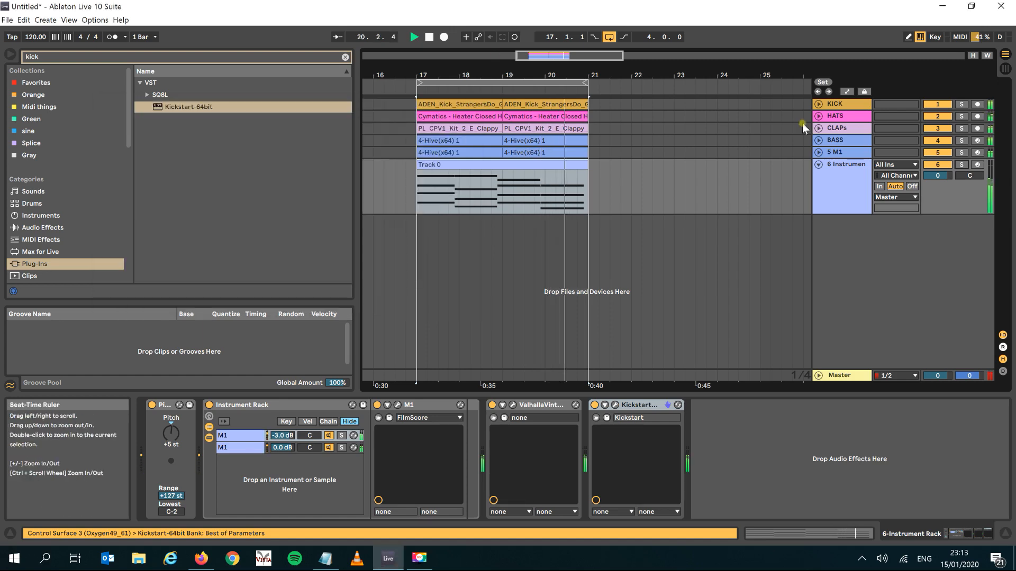
Step: Unfold the BASS track, compare its two Hive chains by muting each in turn, and stop playback
{"action": "left_click", "coordinate": [819, 140]}
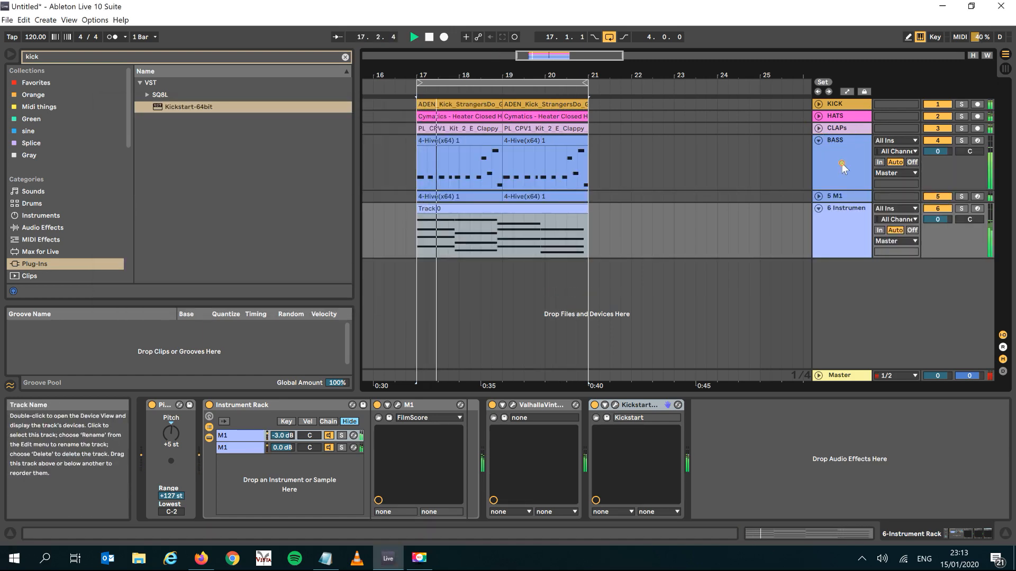
{"action": "left_click", "coordinate": [843, 168]}
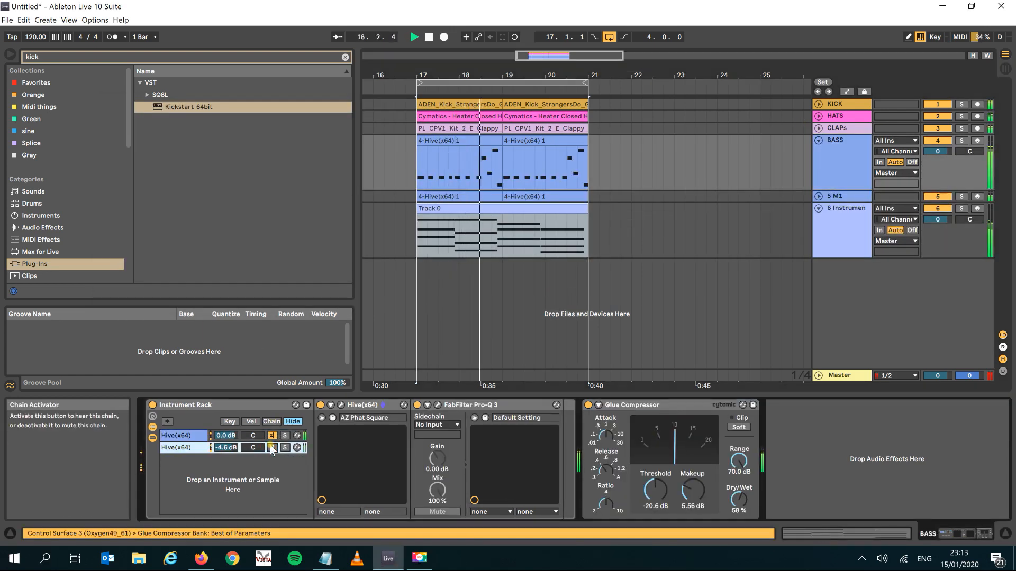
{"action": "left_click", "coordinate": [271, 447]}
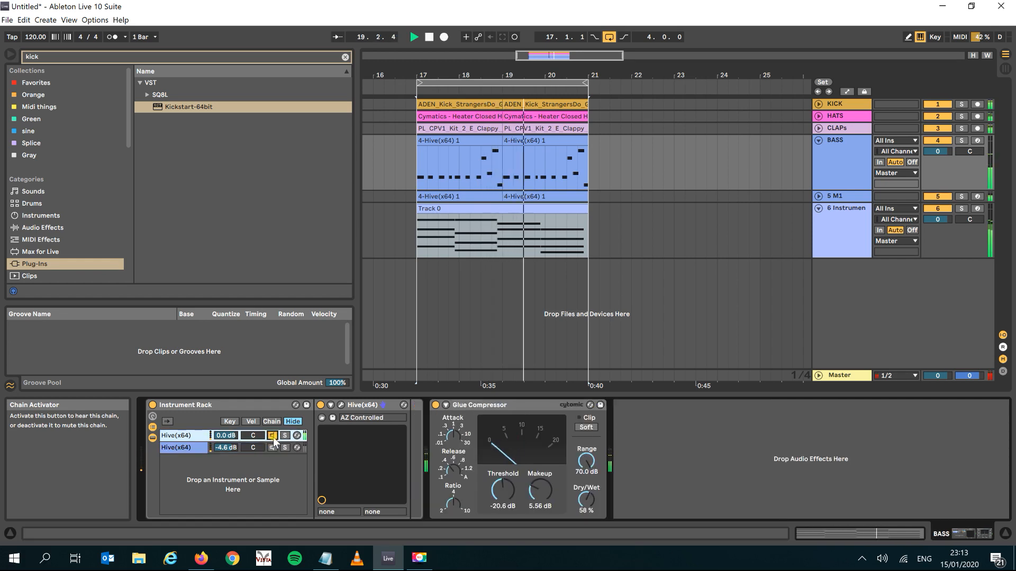
{"action": "left_click", "coordinate": [273, 435]}
{"action": "left_click", "coordinate": [272, 447]}
{"action": "left_click", "coordinate": [272, 435]}
{"action": "key", "text": "space"}
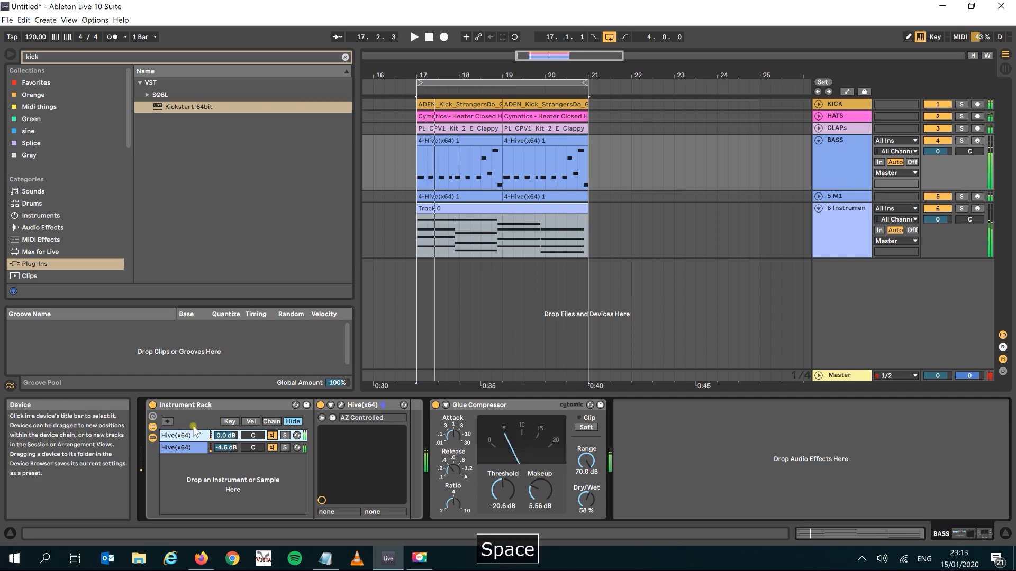
Step: Audition AZ Moogufat, BIO Locus Wub and BJN Bots in the bass rack's first Hive, load CK Dirty Pick, and close its window
{"action": "left_click", "coordinate": [341, 405]}
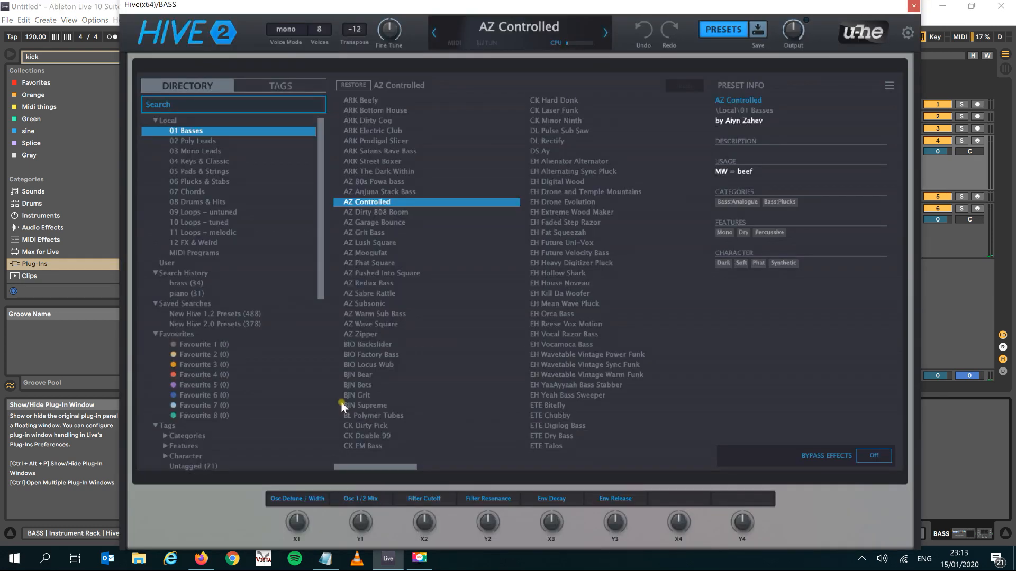
{"action": "left_click", "coordinate": [379, 254]}
{"action": "key", "text": "space"}
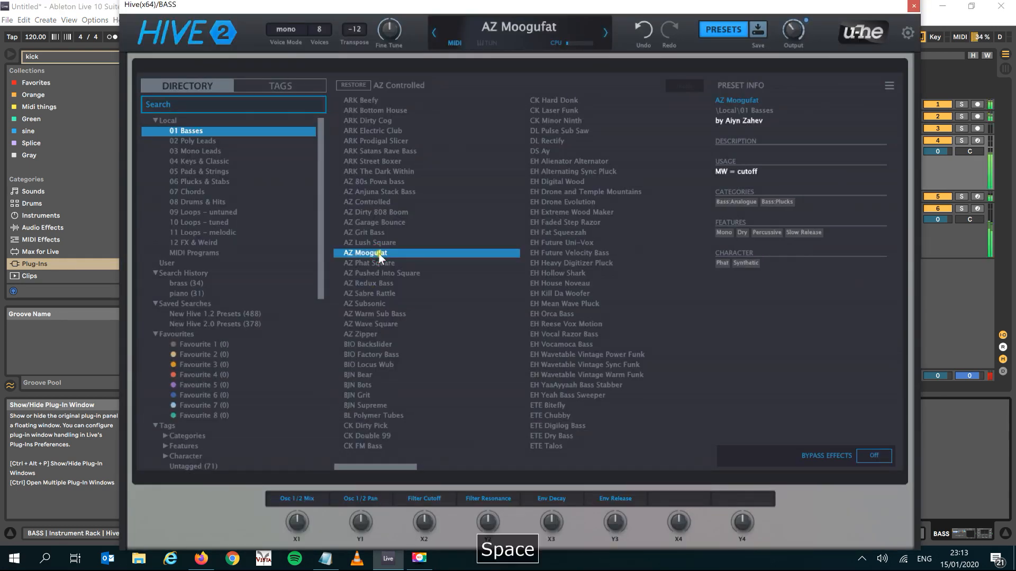
{"action": "left_click", "coordinate": [372, 365]}
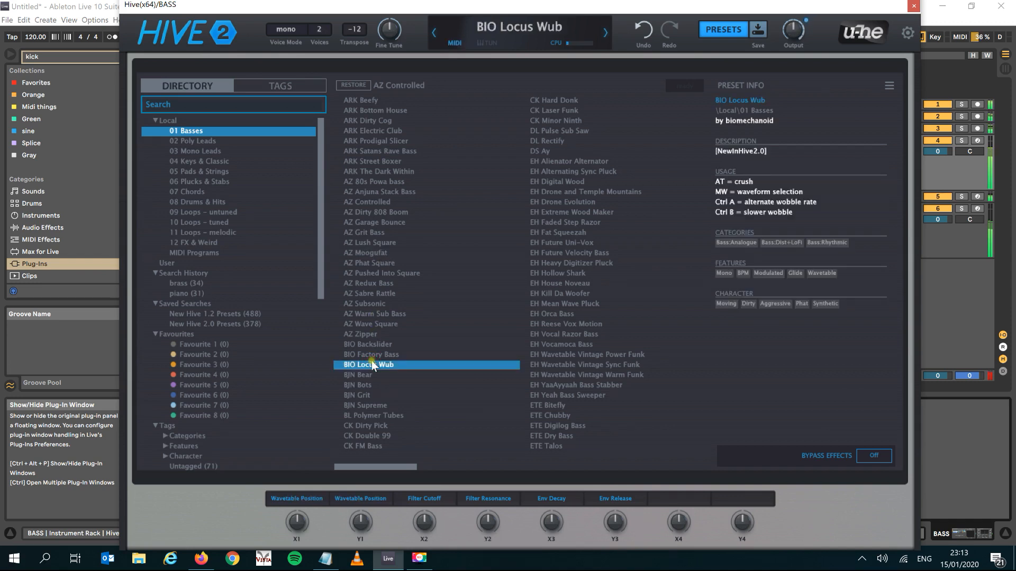
{"action": "left_click", "coordinate": [366, 386]}
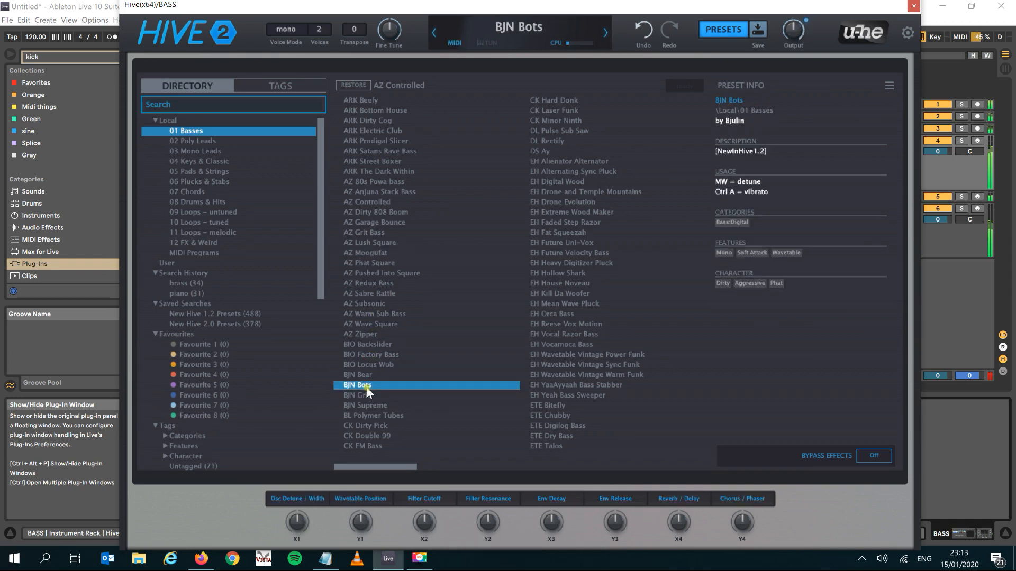
{"action": "left_click", "coordinate": [366, 427]}
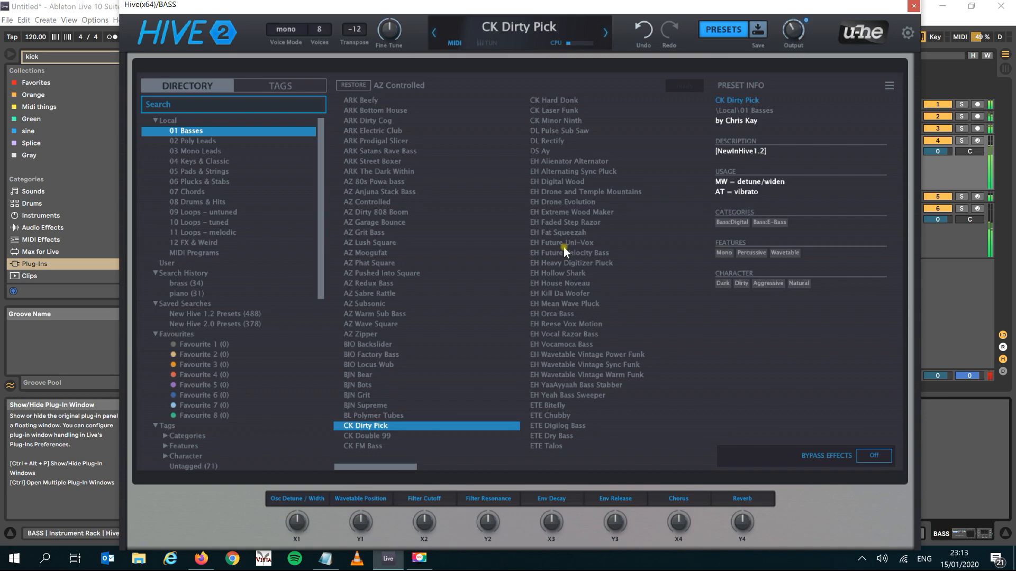
{"action": "left_click", "coordinate": [913, 7]}
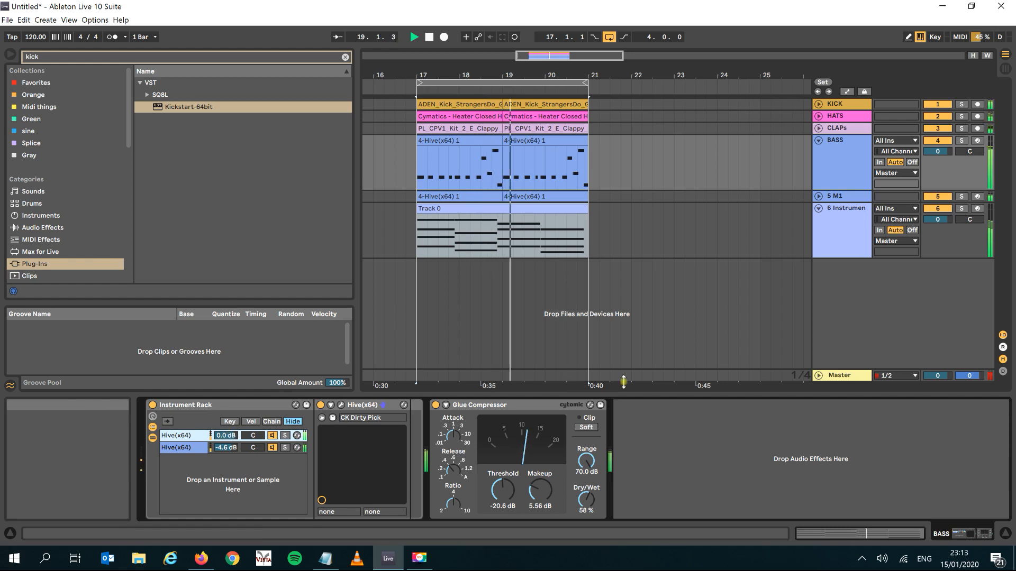
Step: Stop playback and fold the Instrument Rack and BASS tracks in the arrangement
{"action": "left_click", "coordinate": [841, 249]}
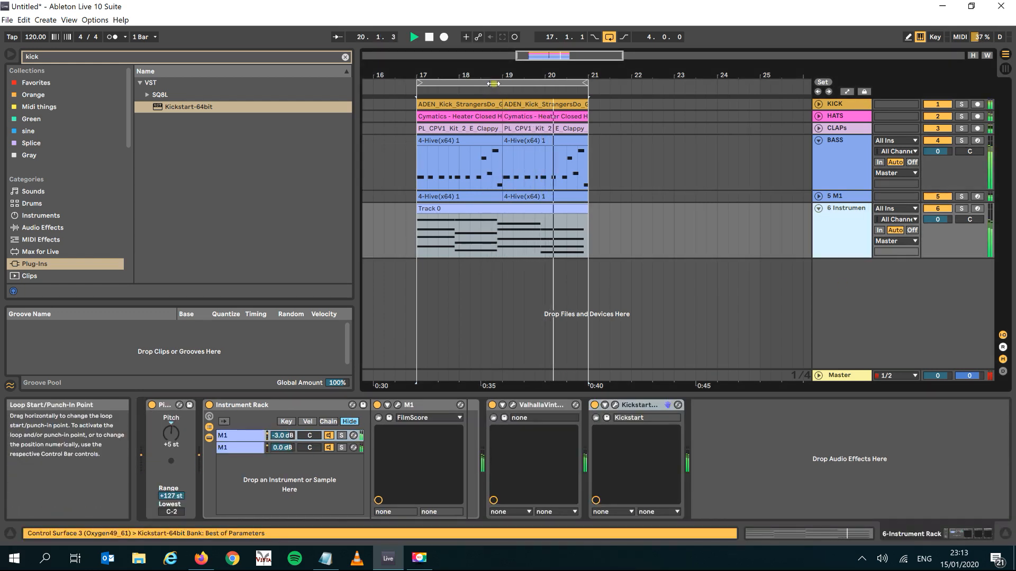
{"action": "left_click", "coordinate": [491, 83]}
{"action": "left_click", "coordinate": [483, 70]}
{"action": "left_click_drag", "start_coordinate": [483, 70], "coordinate": [483, 32]}
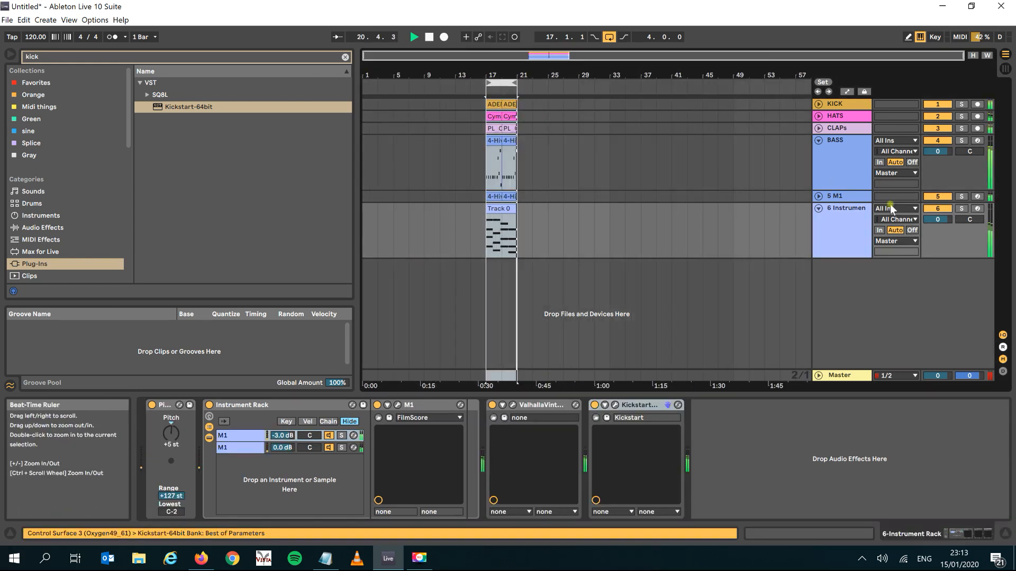
{"action": "left_click", "coordinate": [819, 209]}
{"action": "key", "text": "space"}
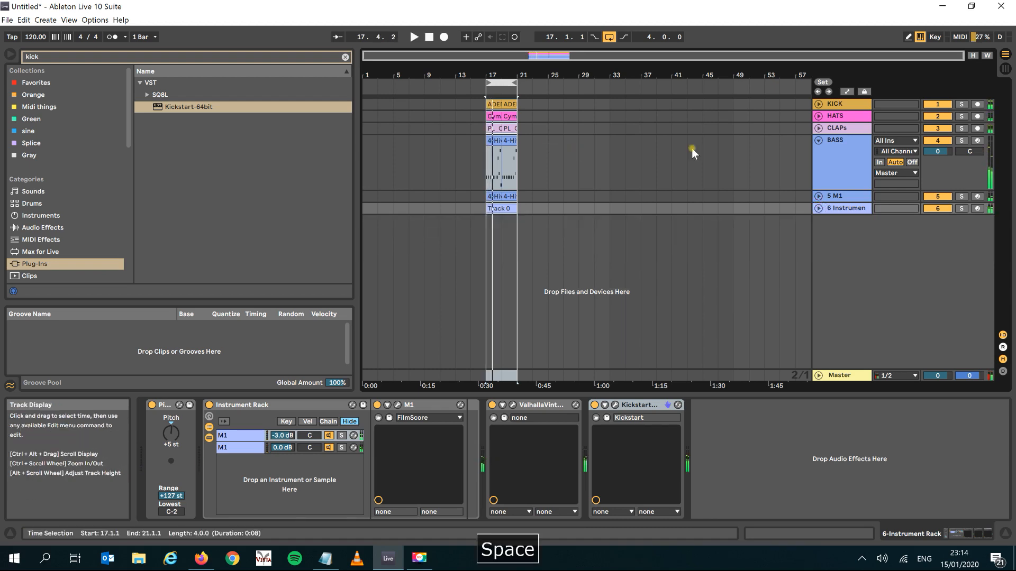
{"action": "left_click", "coordinate": [818, 140]}
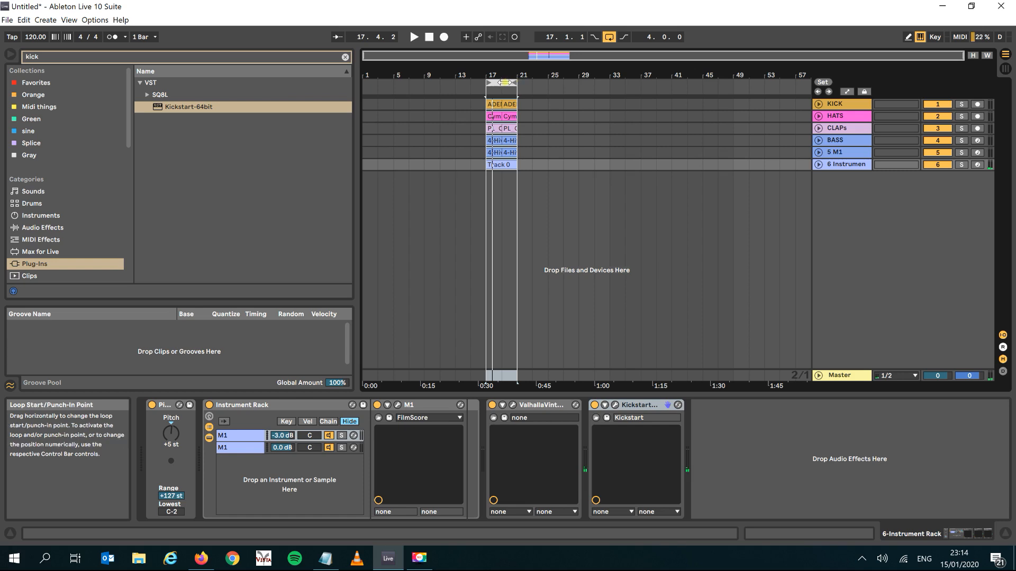
{"action": "left_click_drag", "start_coordinate": [502, 75], "coordinate": [497, 142]}
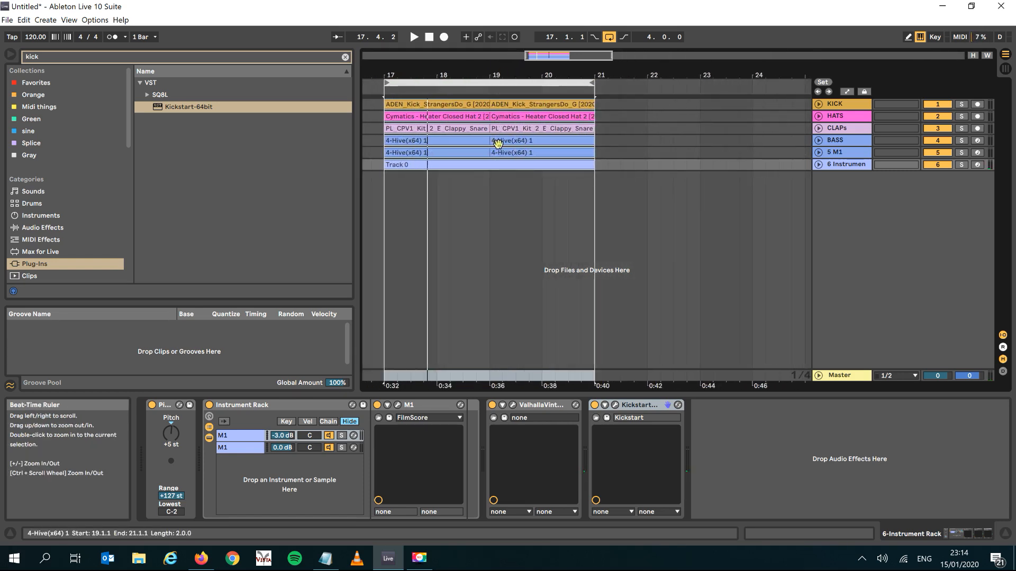
Step: Duplicate the four-bar section starting at bar 17 across all tracks, making the loop eight bars long
{"action": "left_click", "coordinate": [491, 188]}
{"action": "left_click", "coordinate": [819, 165]}
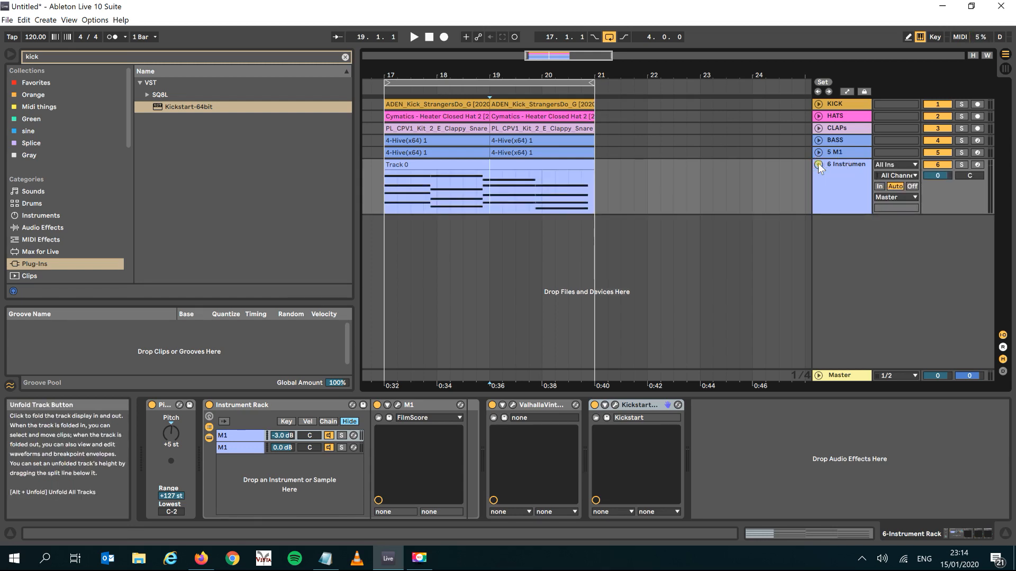
{"action": "left_click", "coordinate": [818, 163]}
{"action": "left_click", "coordinate": [447, 83]}
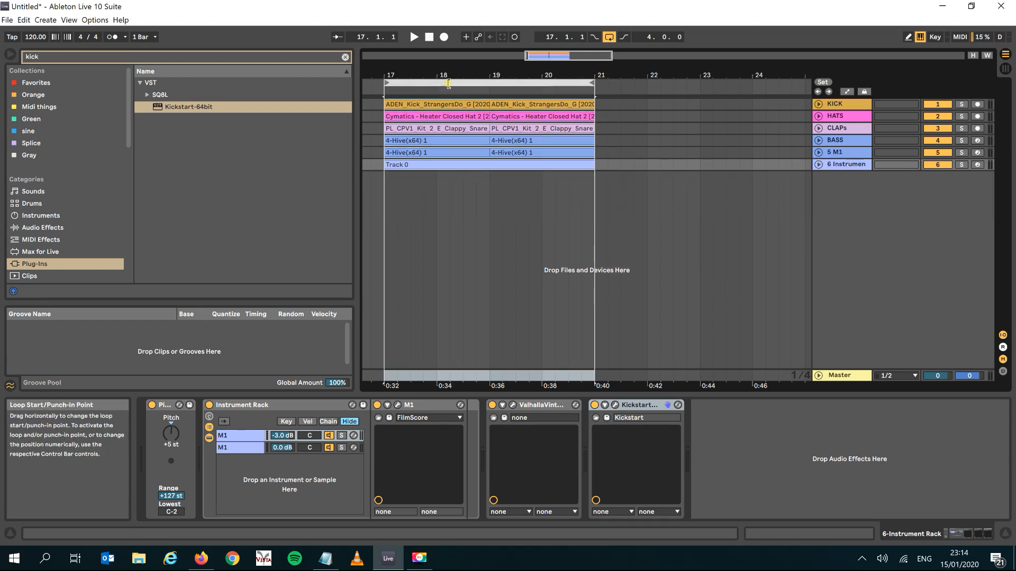
{"action": "key", "text": "ctrl+d"}
{"action": "left_click_drag", "start_coordinate": [506, 74], "coordinate": [613, 85]}
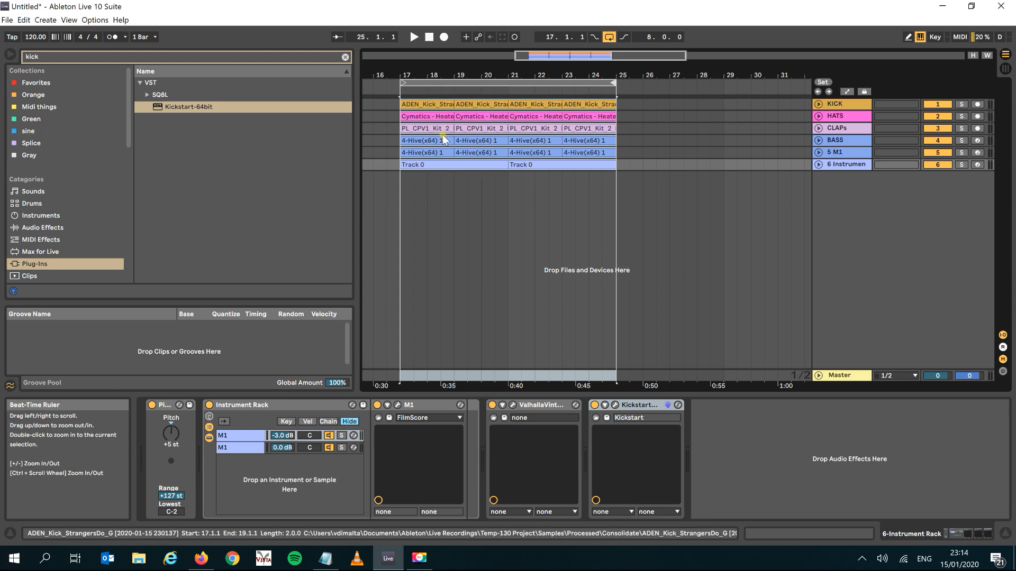
Step: Copy the first chord clip to bar 13, extend the loop start to bar 13, and audition the chord intro
{"action": "left_click_drag", "start_coordinate": [434, 73], "coordinate": [495, 97]}
{"action": "left_click", "coordinate": [498, 165]}
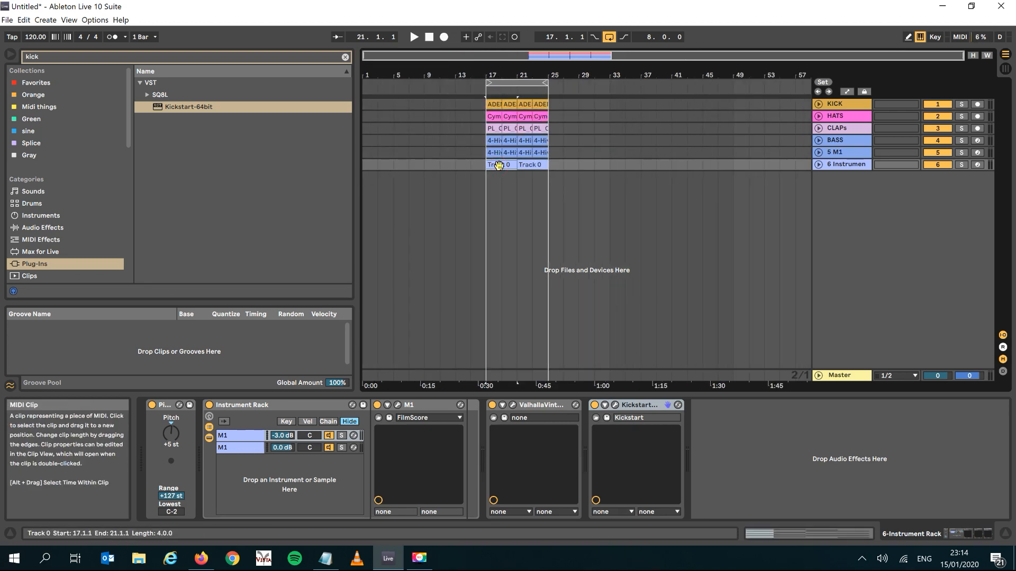
{"action": "key", "text": "ctrl+c"}
{"action": "left_click", "coordinate": [452, 166]}
{"action": "key", "text": "ctrl+v"}
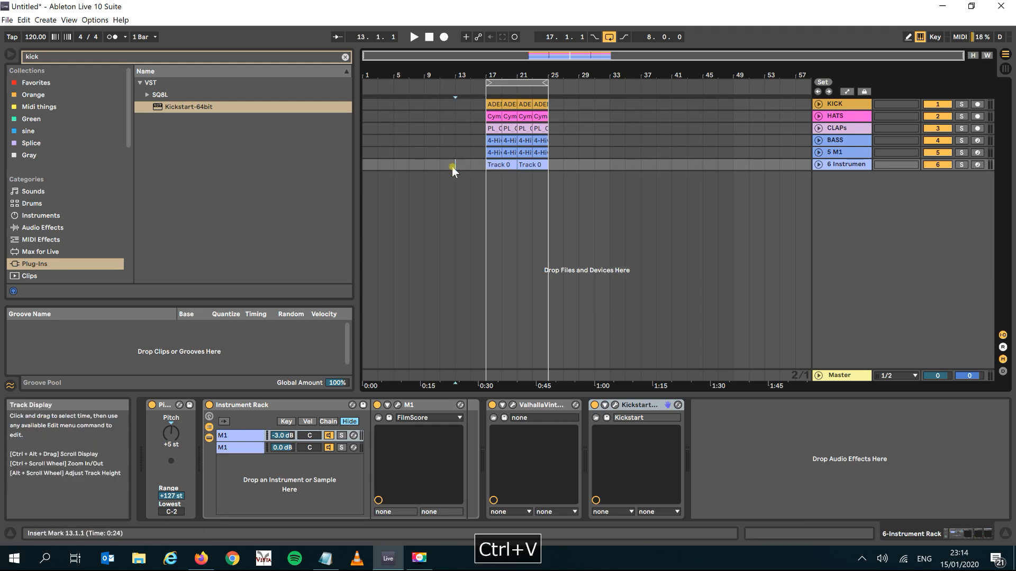
{"action": "key", "text": "space"}
{"action": "left_click_drag", "start_coordinate": [488, 83], "coordinate": [455, 87]}
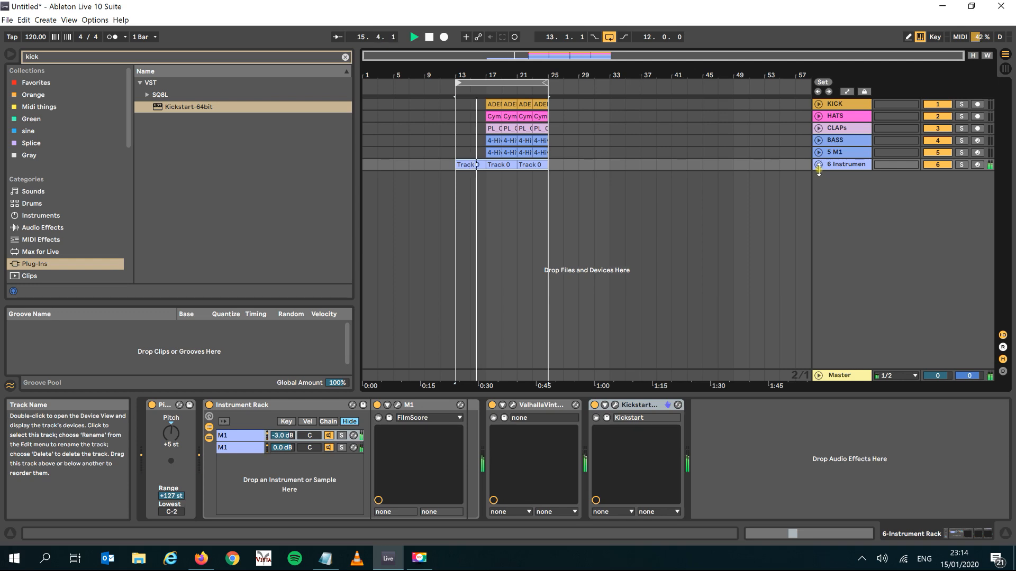
{"action": "key", "text": "space"}
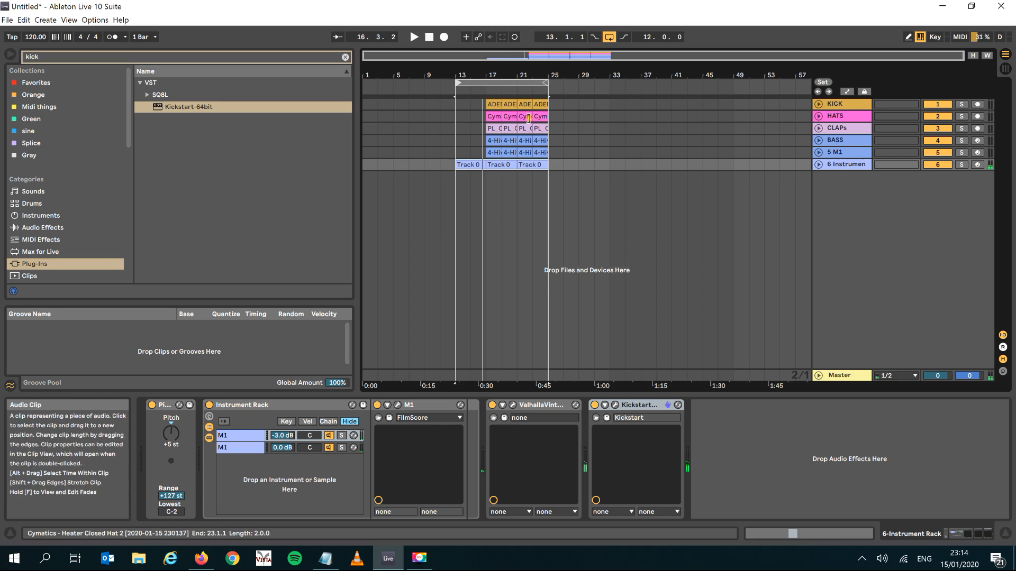
Step: Delete the first CLAPs clip at bar 17
{"action": "left_click", "coordinate": [495, 117]}
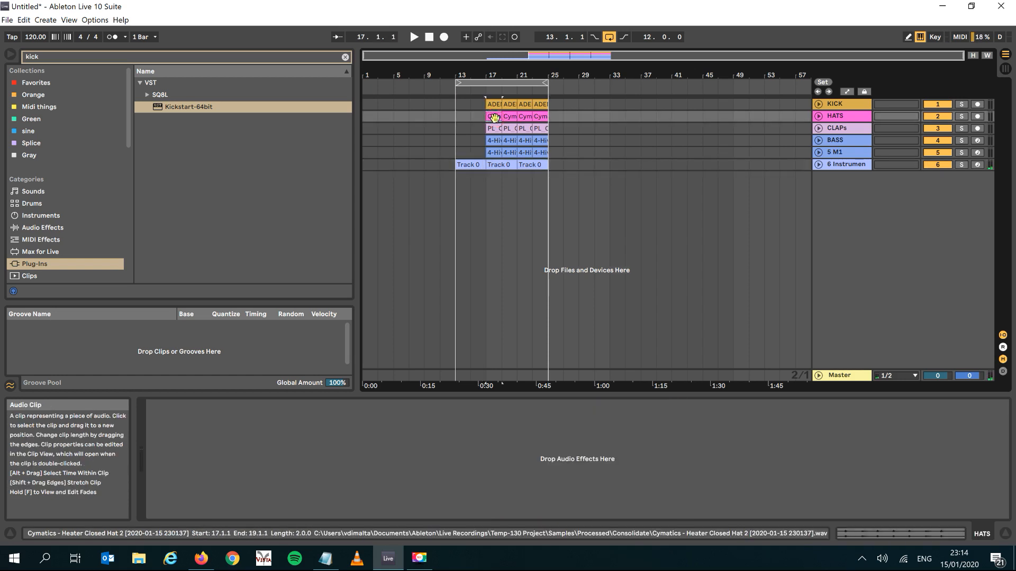
{"action": "left_click", "coordinate": [494, 128]}
{"action": "key", "text": "Delete"}
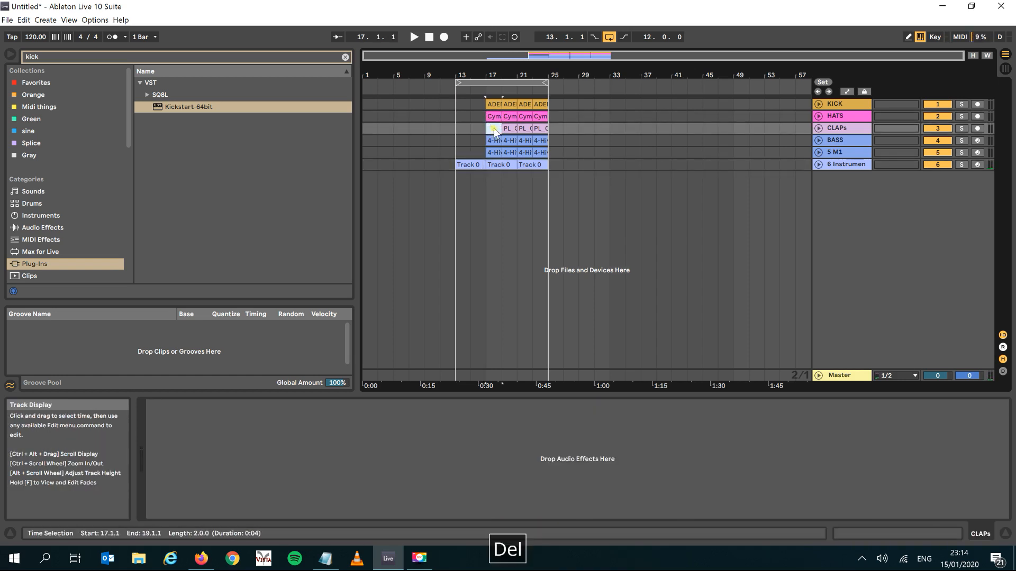
Step: Copy the HATS clip from bar 17 to bar 13, start playback, and duplicate the pasted clip to bar 15
{"action": "left_click", "coordinate": [494, 117]}
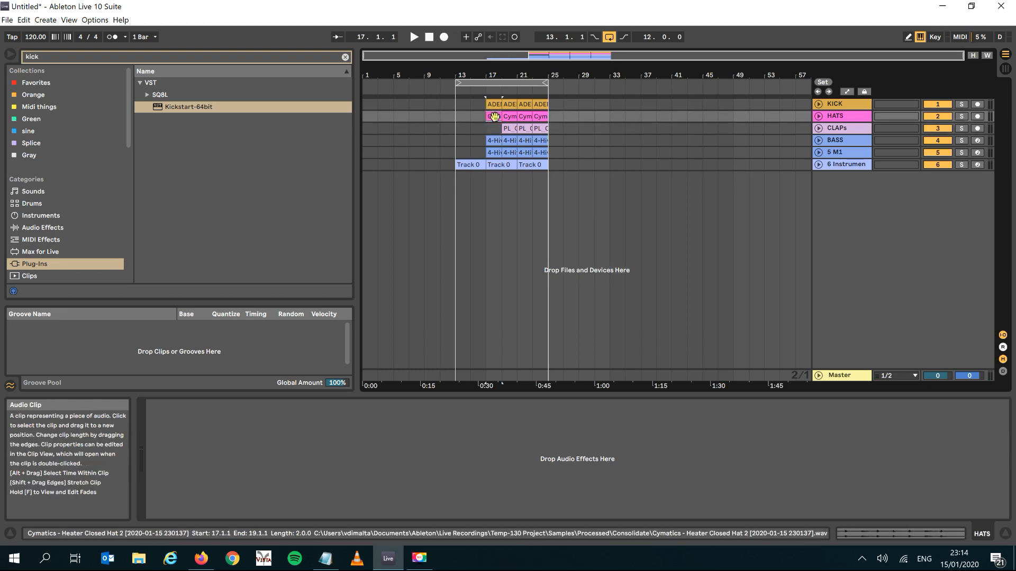
{"action": "key", "text": "ctrl+c"}
{"action": "left_click", "coordinate": [459, 117]}
{"action": "key", "text": "ctrl+v"}
{"action": "key", "text": "space"}
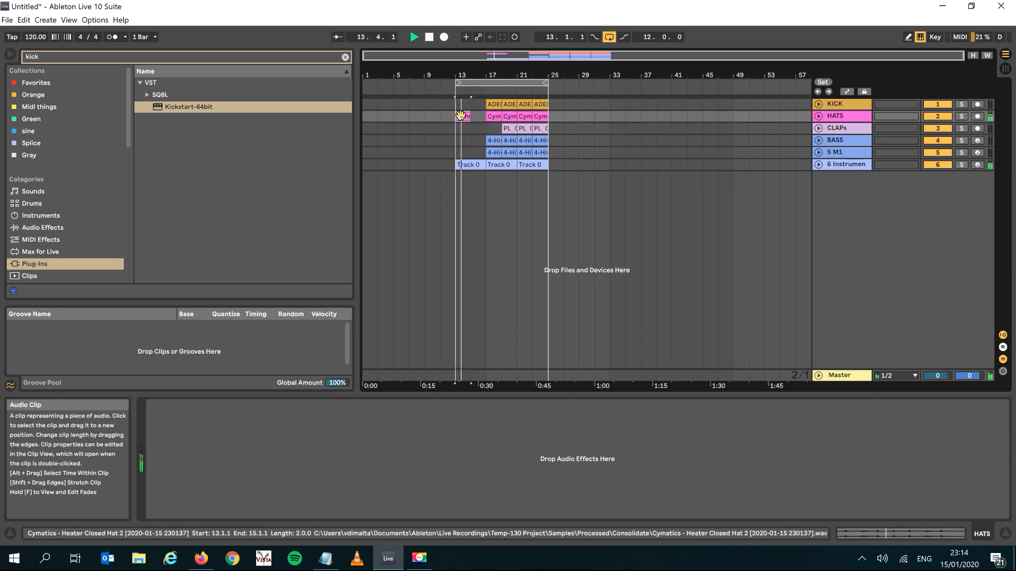
{"action": "key", "text": "ctrl+d"}
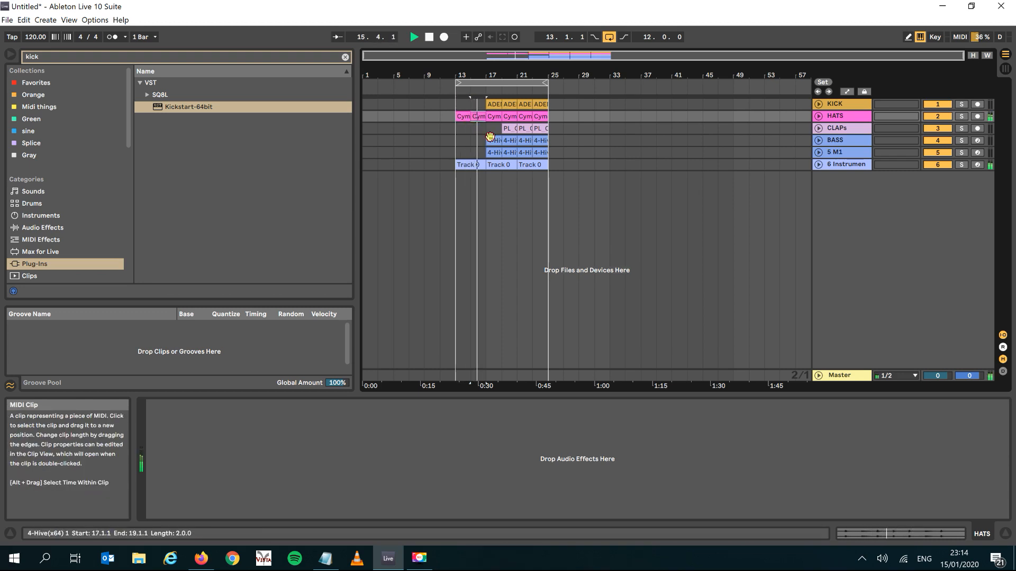
Step: Delete the BASS and M1 clips at bar 17 and stop playback
{"action": "left_click", "coordinate": [493, 140]}
{"action": "key", "text": "Delete"}
{"action": "left_click", "coordinate": [496, 152]}
{"action": "key", "text": "Delete"}
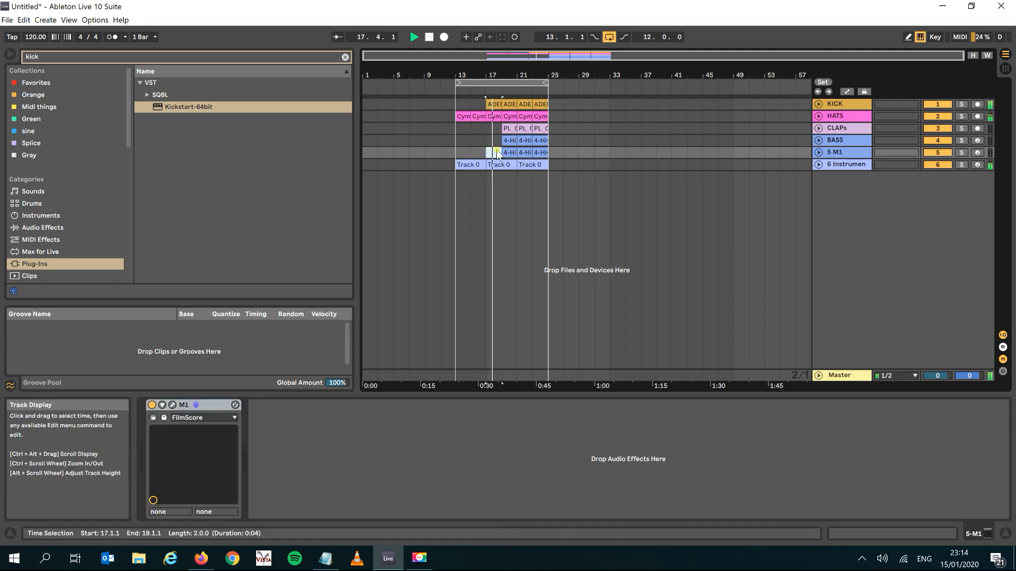
{"action": "key", "text": "space"}
Step: Copy the M1 track's clip from bar 19 to bar 17 and play back the looped arrangement
{"action": "left_click", "coordinate": [509, 140]}
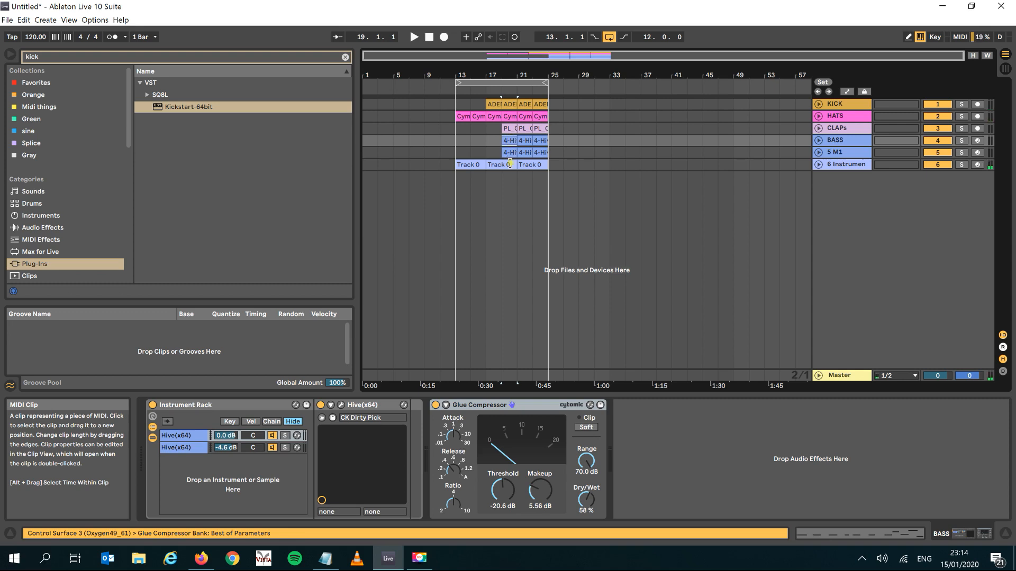
{"action": "left_click", "coordinate": [511, 153]}
{"action": "key", "text": "ctrl+c"}
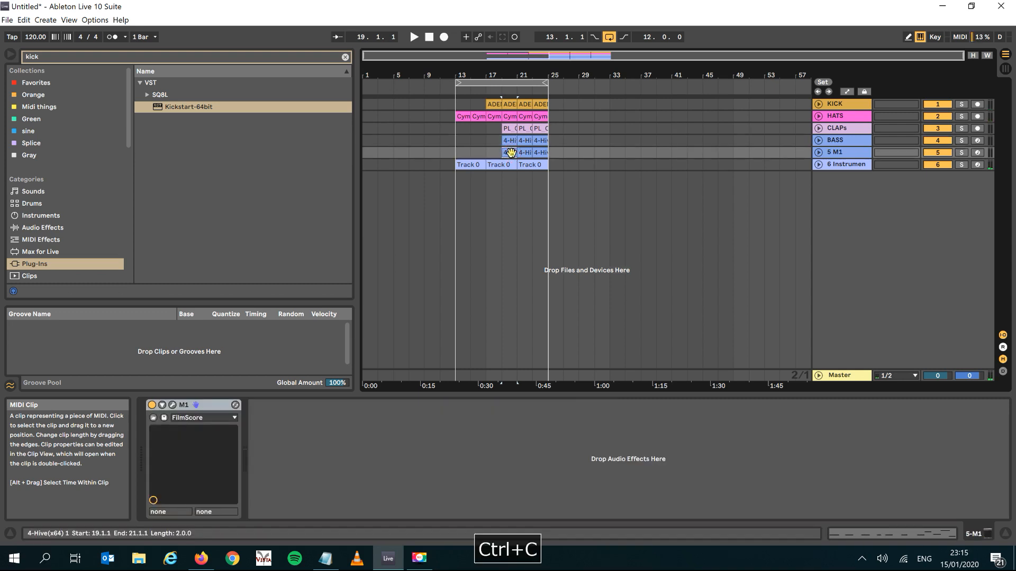
{"action": "left_click", "coordinate": [487, 155]}
{"action": "key", "text": "ctrl+v"}
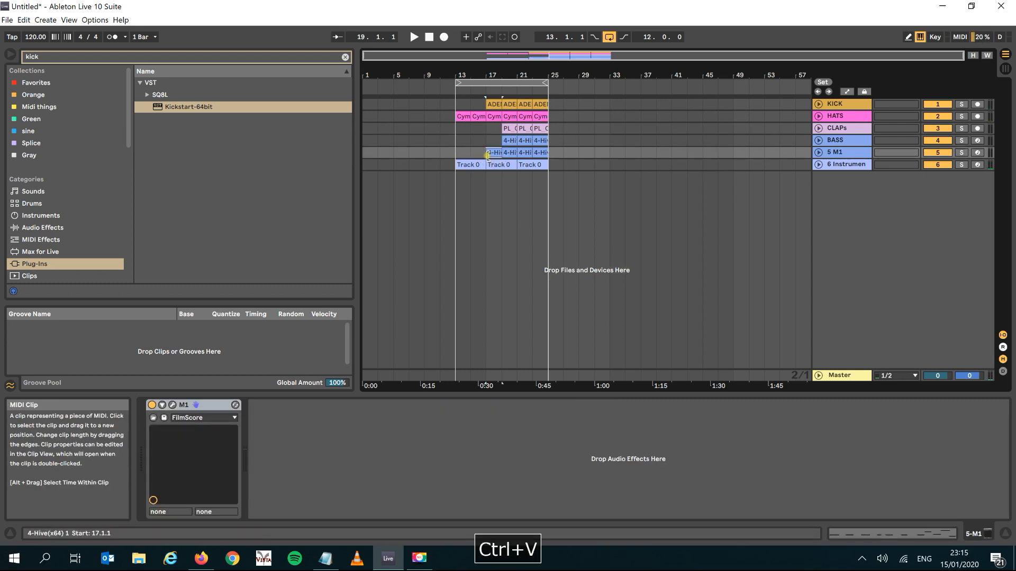
{"action": "key", "text": "space"}
{"action": "left_click", "coordinate": [505, 155]}
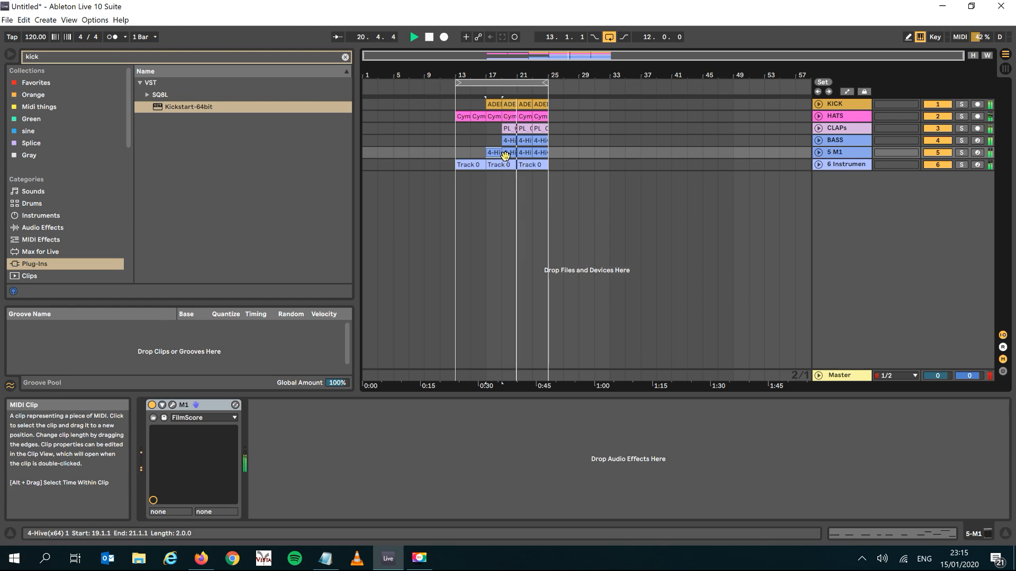
{"action": "left_click", "coordinate": [517, 84]}
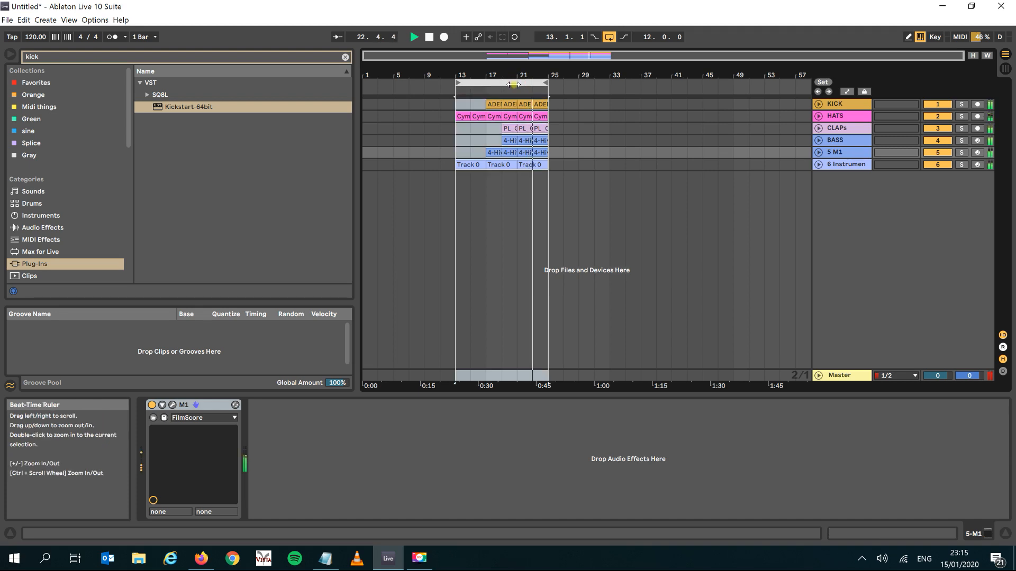
{"action": "key", "text": "space"}
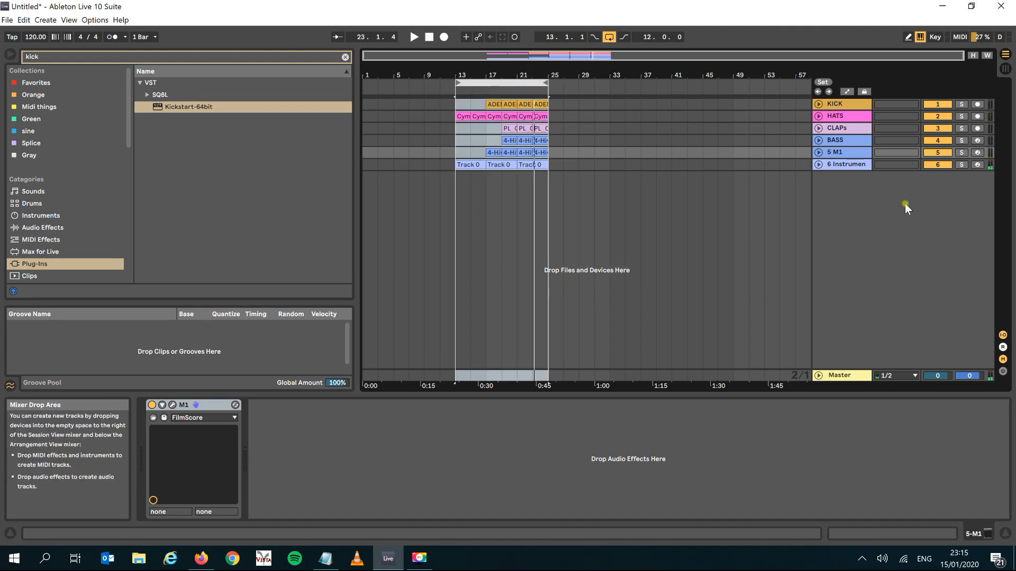
Step: Extend the loop end to bar 33, mute the chord Instrument Rack track, and start playback
{"action": "left_click_drag", "start_coordinate": [550, 83], "coordinate": [608, 83]}
{"action": "left_click", "coordinate": [937, 164]}
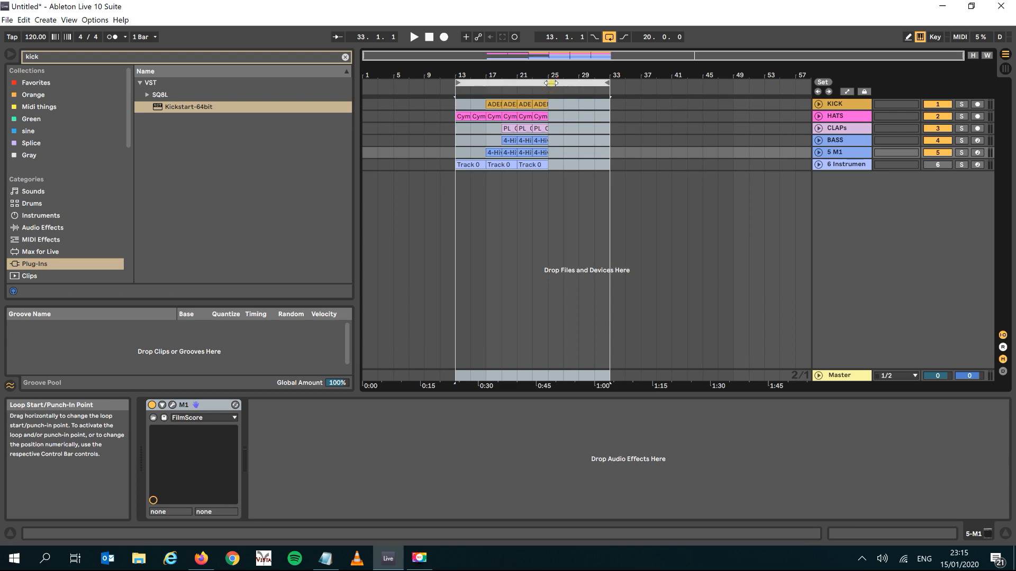
{"action": "key", "text": "space"}
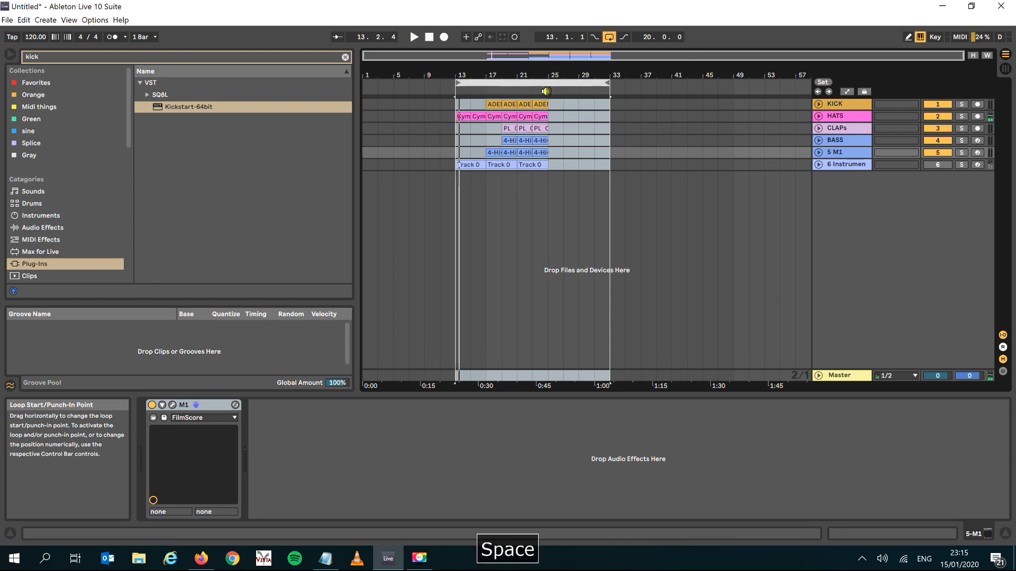
Step: Stop playback and set the loop to bars 17 to 21
{"action": "left_click", "coordinate": [511, 163]}
{"action": "key", "text": "space"}
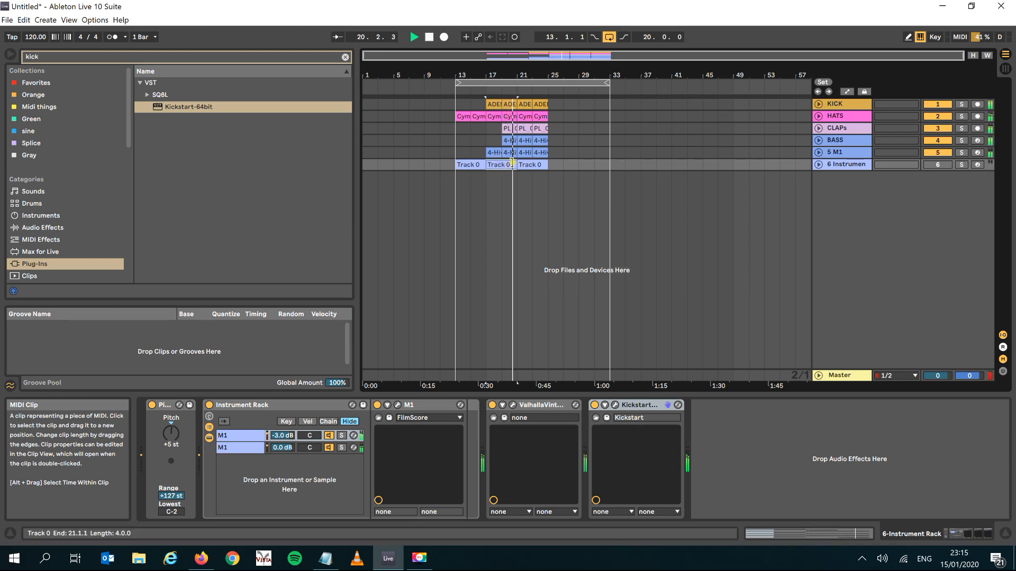
{"action": "key", "text": "space"}
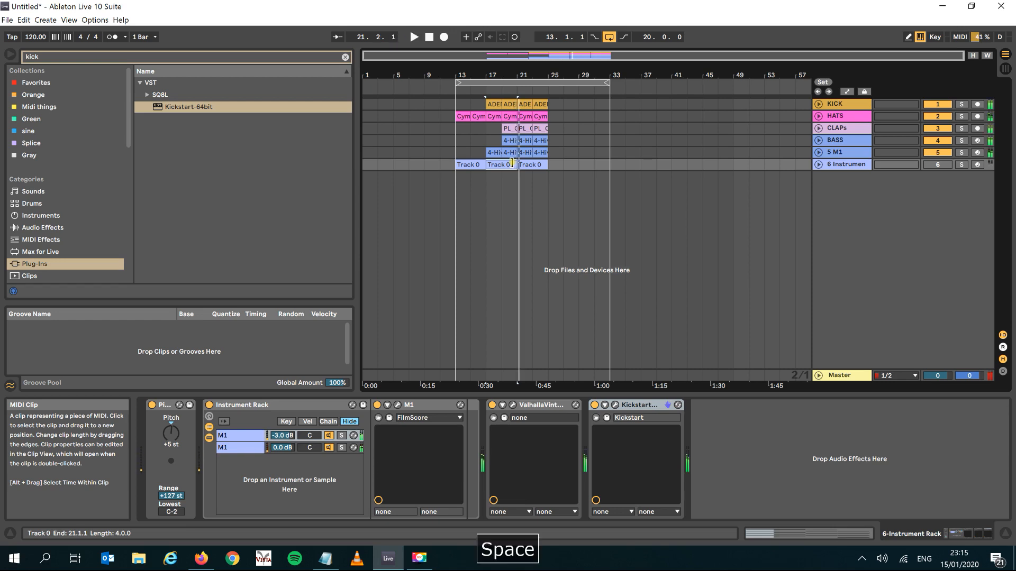
{"action": "left_click", "coordinate": [500, 152]}
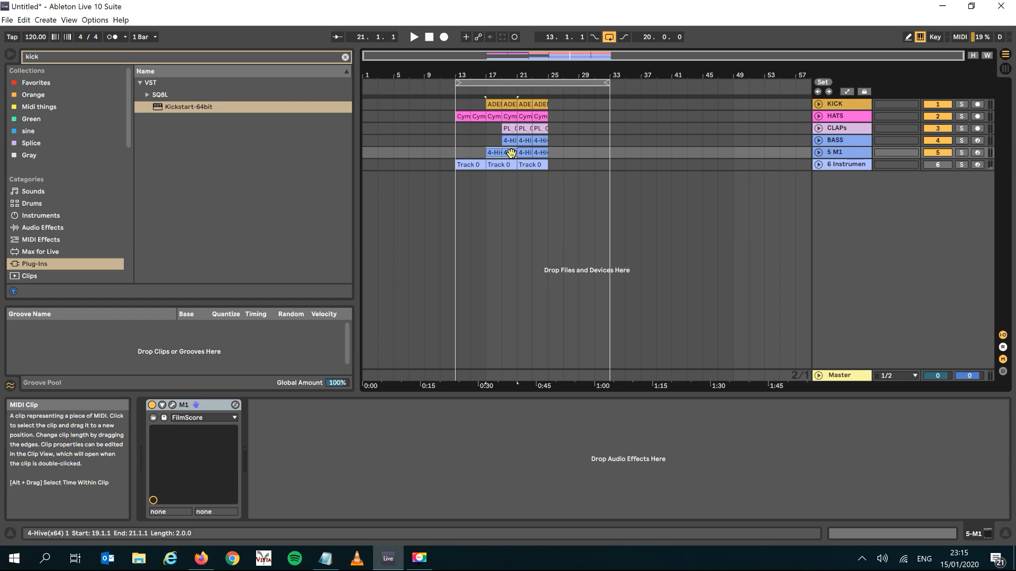
{"action": "key", "text": "ctrl+l"}
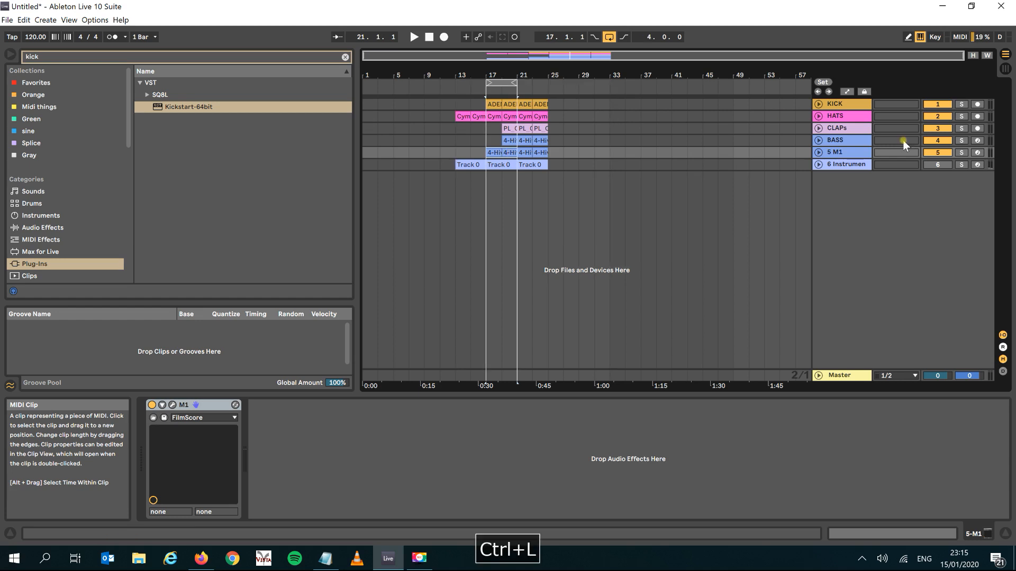
{"action": "left_click", "coordinate": [848, 165]}
{"action": "right_click", "coordinate": [846, 166]}
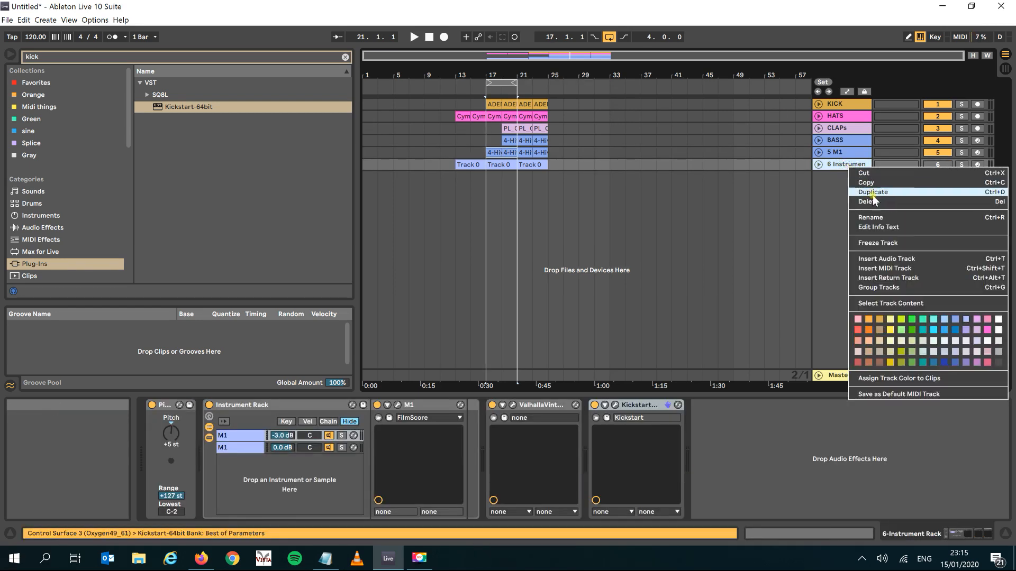
{"action": "left_click", "coordinate": [874, 215]}
{"action": "type", "text": "P"}
{"action": "key", "text": "Escape"}
{"action": "key", "text": "c"}
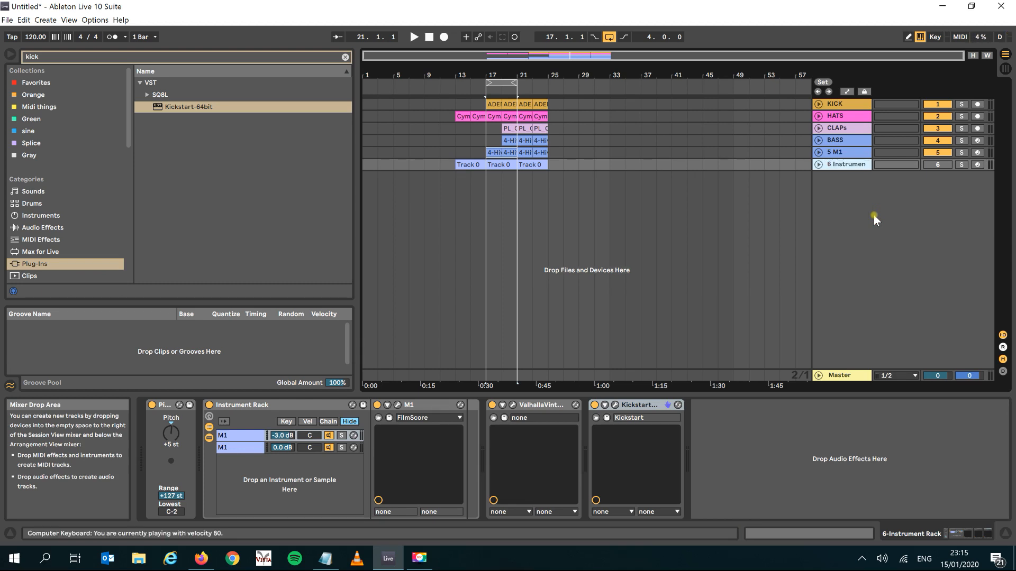
Step: Rename the chord Instrument Rack track as CHOIR
{"action": "right_click", "coordinate": [839, 165]}
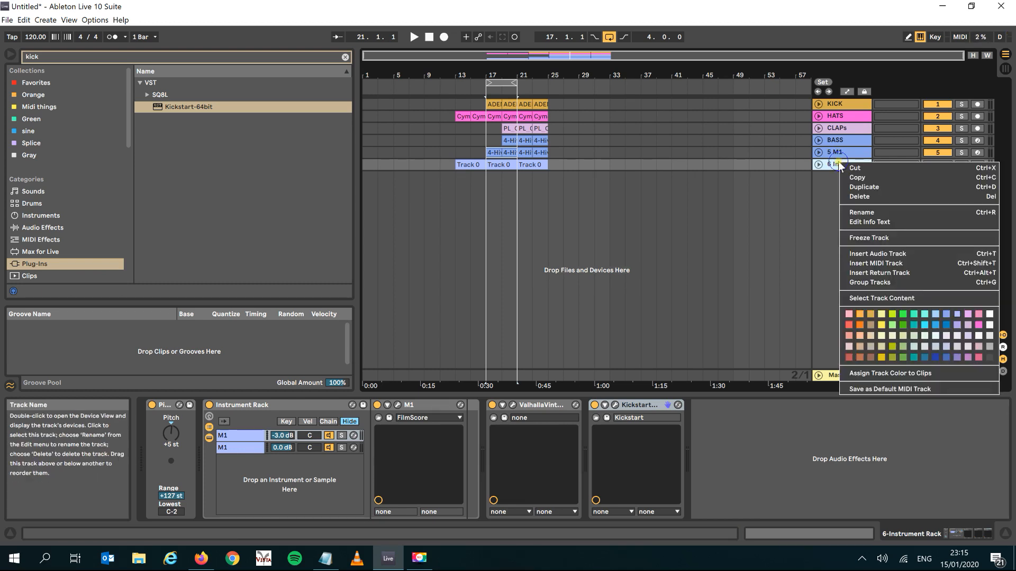
{"action": "left_click", "coordinate": [869, 214]}
{"action": "type", "text": "C"}
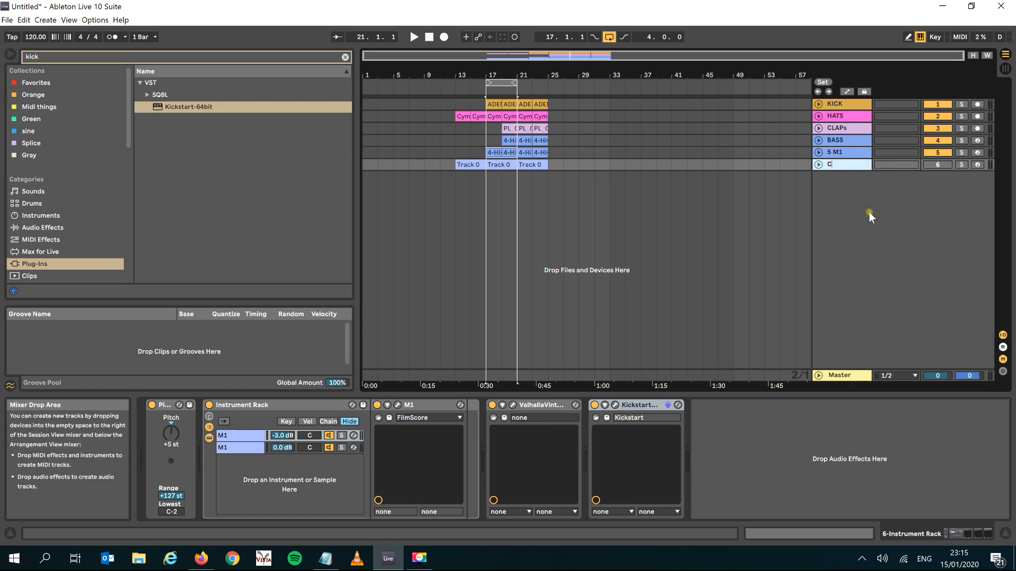
{"action": "type", "text": "HOIR"}
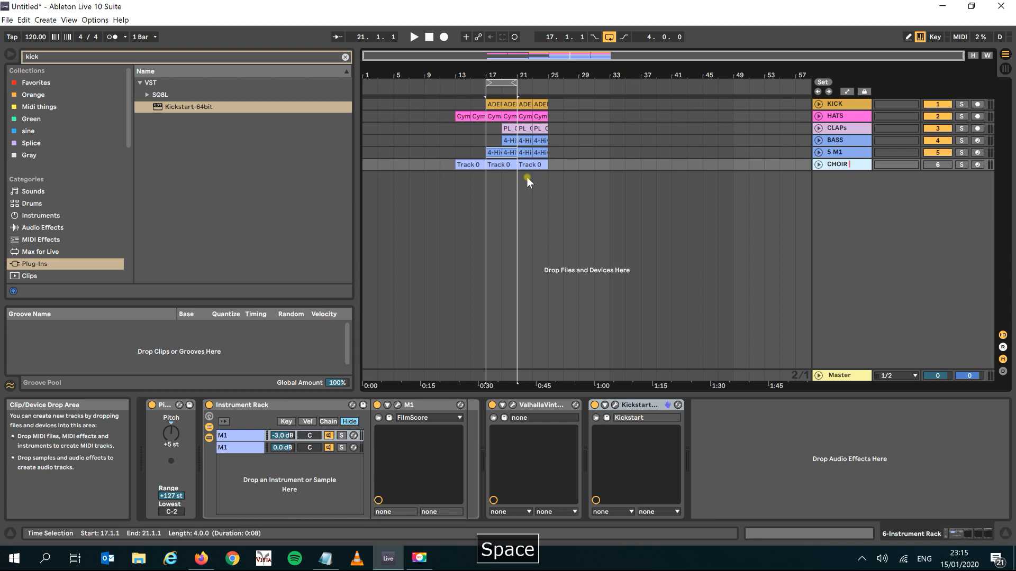
Step: Start loop playback, then clear the browser search and open the SPLICE sample folder
{"action": "left_click", "coordinate": [413, 37]}
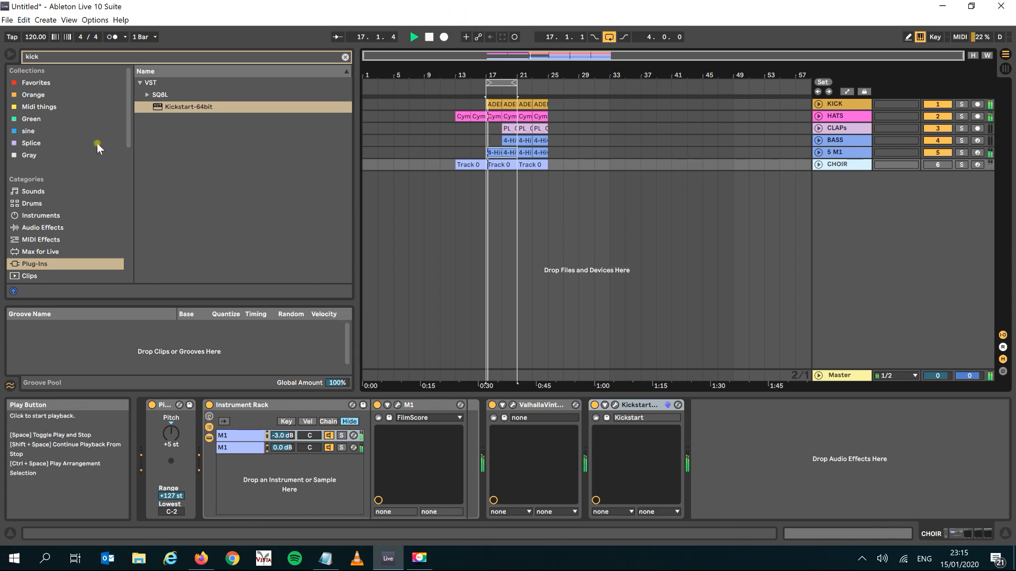
{"action": "left_click", "coordinate": [346, 56]}
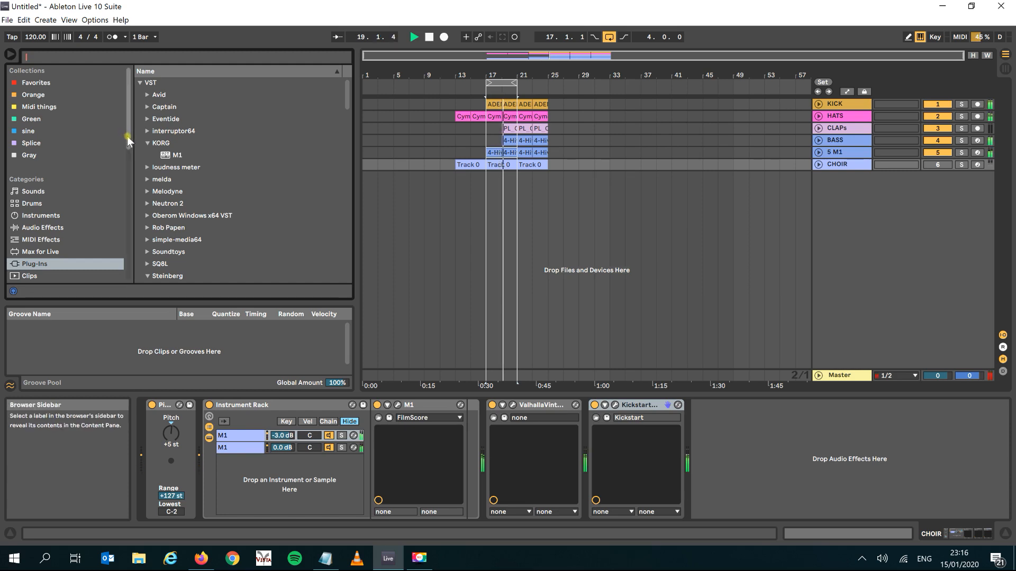
{"action": "scroll", "coordinate": [131, 211], "scroll_direction": "down", "scroll_amount": 5}
{"action": "scroll", "coordinate": [121, 211], "scroll_direction": "down", "scroll_amount": 5}
{"action": "scroll", "coordinate": [105, 206], "scroll_direction": "up", "scroll_amount": 5}
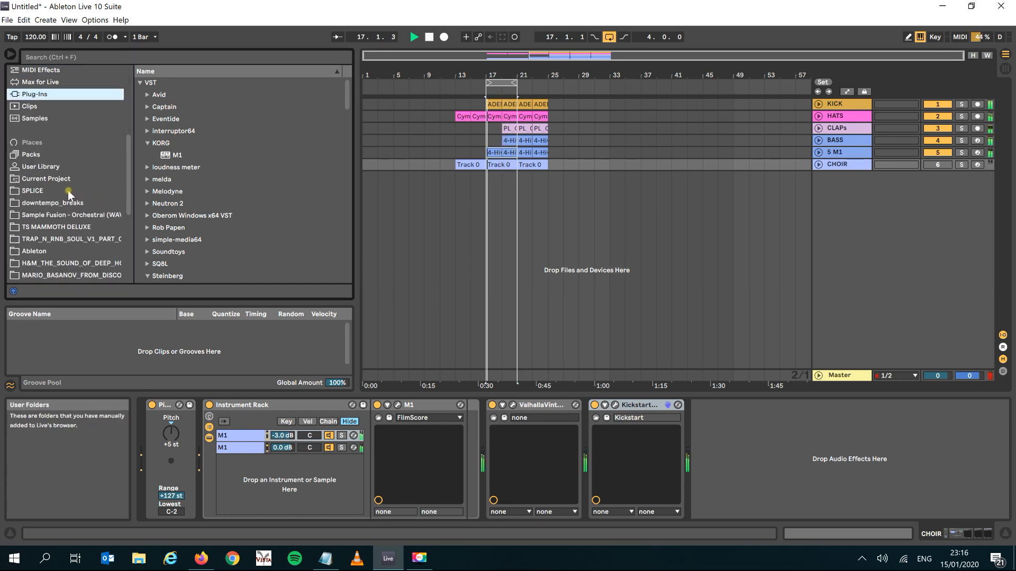
{"action": "left_click", "coordinate": [68, 189]}
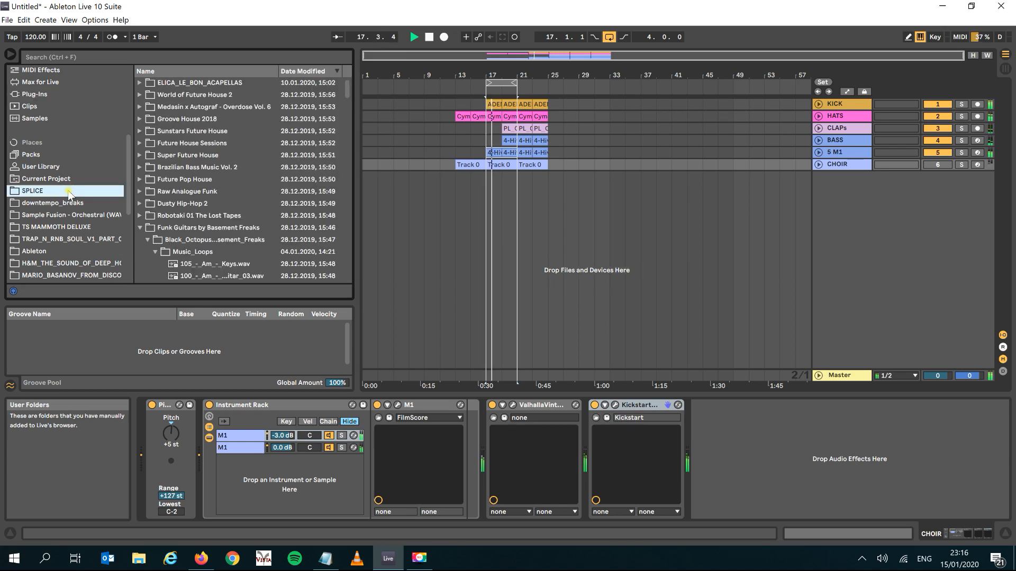
{"action": "left_click", "coordinate": [147, 239]}
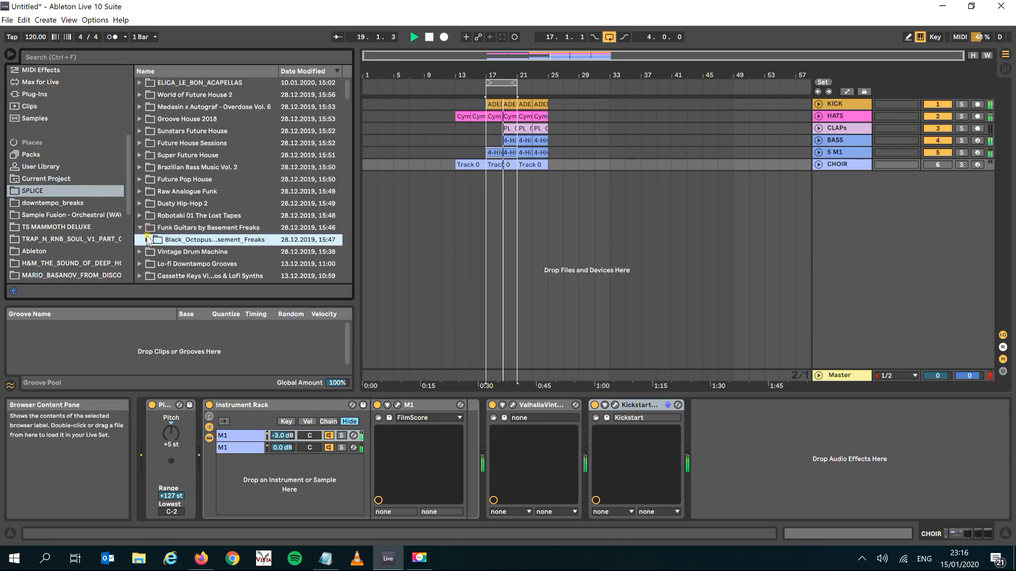
Step: Stop playback and look through the Bass_Loops folder of the Future Pop House pack
{"action": "left_click", "coordinate": [140, 179]}
{"action": "key", "text": "space"}
{"action": "key", "text": "Down"}
{"action": "key", "text": "Right"}
{"action": "key", "text": "Down"}
{"action": "key", "text": "Right"}
{"action": "key", "text": "Down"}
{"action": "key", "text": "Up"}
{"action": "key", "text": "Up"}
{"action": "key", "text": "Up"}
{"action": "key", "text": "Up"}
{"action": "key", "text": "Up"}
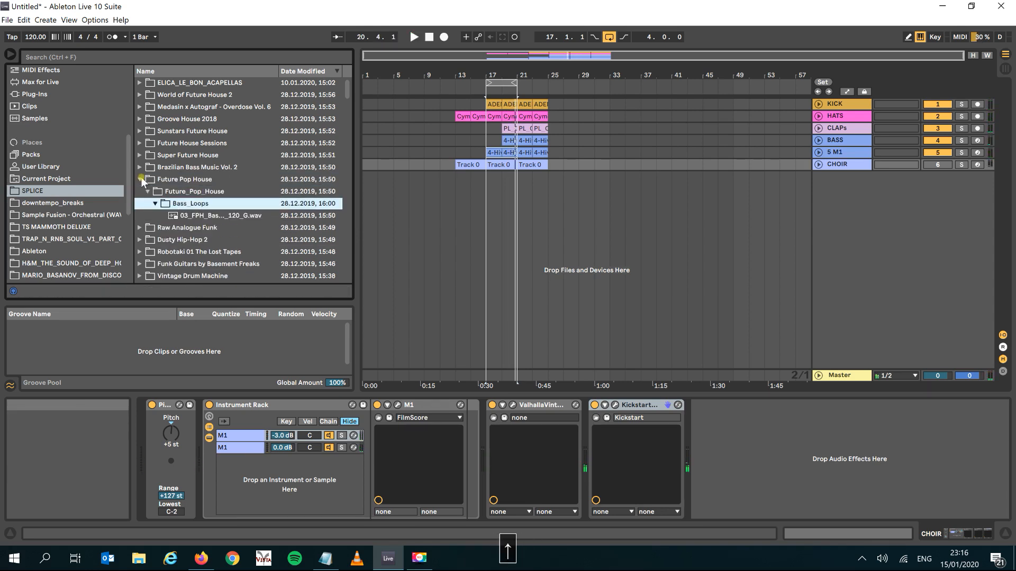
Step: Audition the WFH3_Kit3_126_F_minor samples in the Super Future House pack and collapse the pack
{"action": "key", "text": "Right"}
{"action": "key", "text": "Down"}
{"action": "key", "text": "Down"}
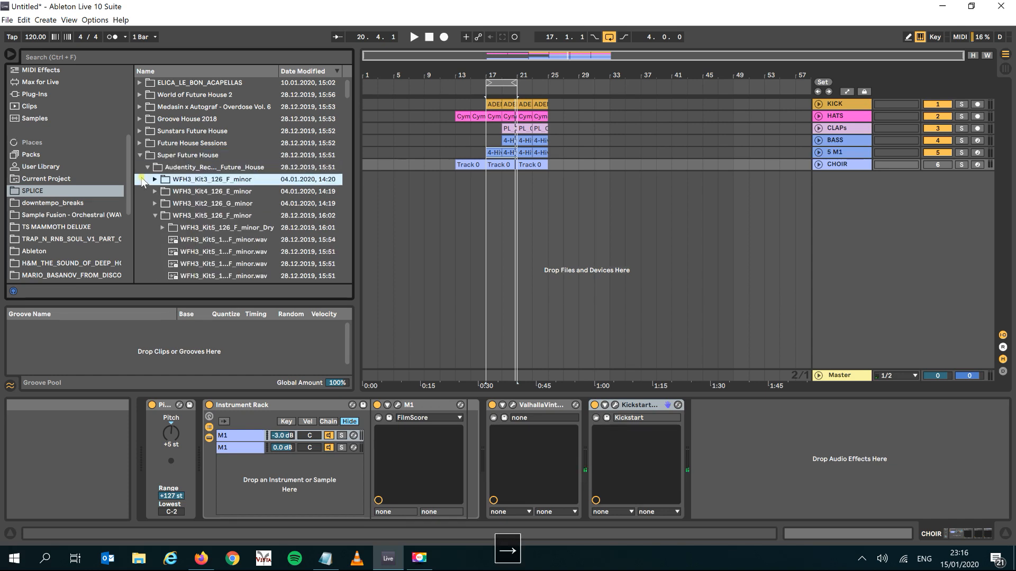
{"action": "key", "text": "Right"}
{"action": "key", "text": "Down"}
{"action": "key", "text": "Down"}
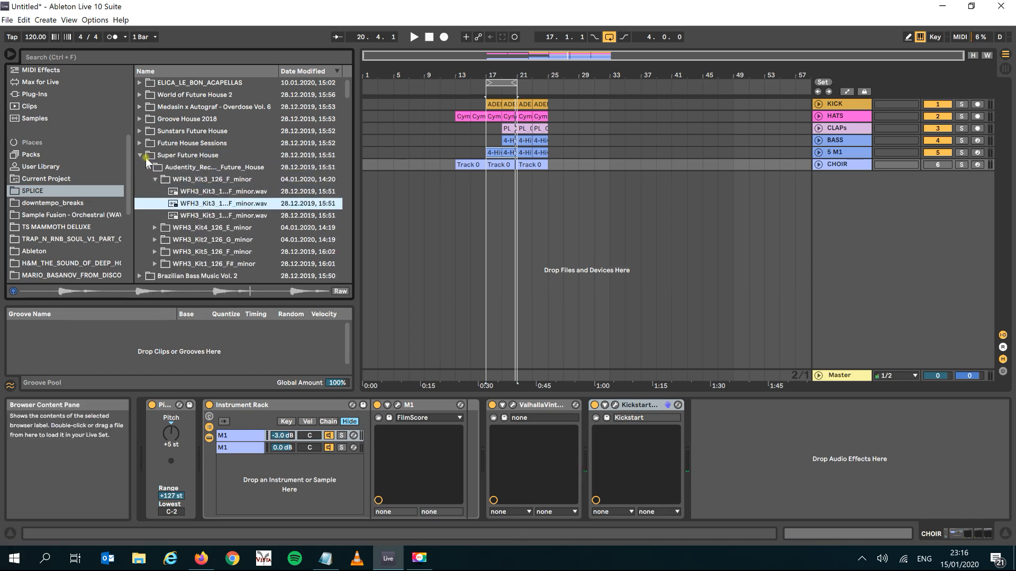
{"action": "left_click", "coordinate": [139, 155]}
{"action": "key", "text": "space"}
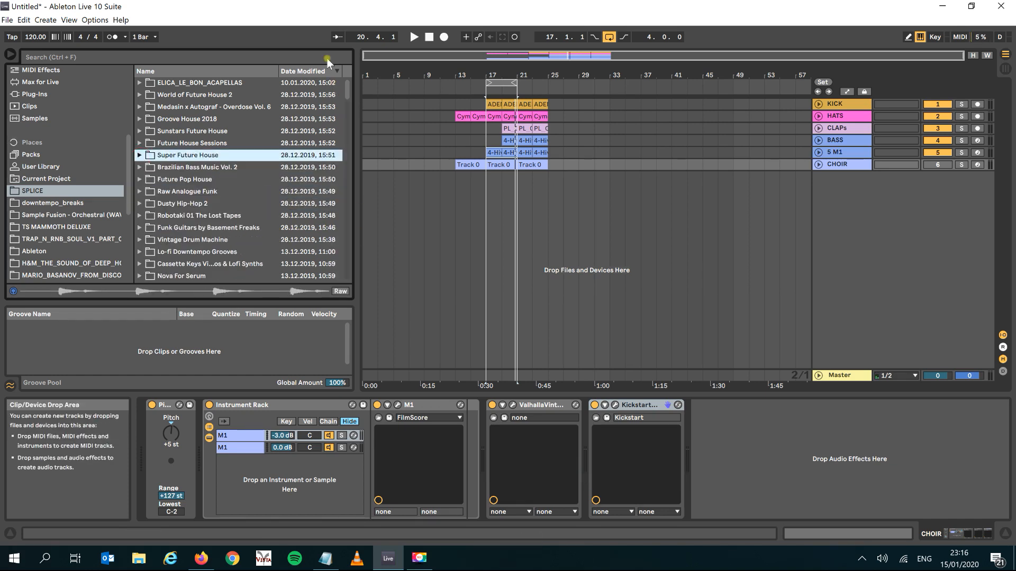
Step: Audition the RA_KIT_4_120_Dm samples in the Rooftop Afterhours pack
{"action": "left_click_drag", "start_coordinate": [347, 91], "coordinate": [349, 118]}
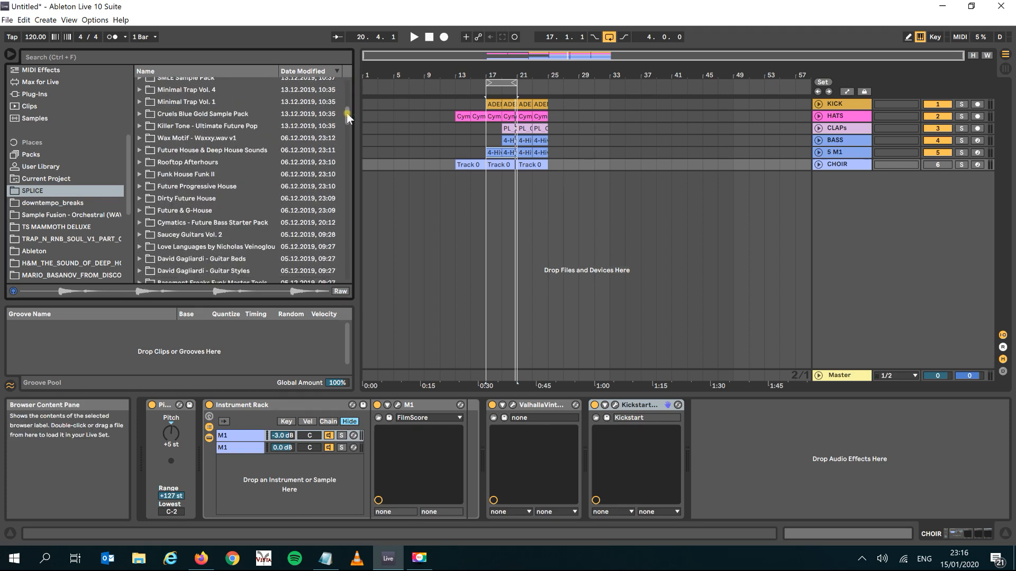
{"action": "left_click", "coordinate": [139, 163]}
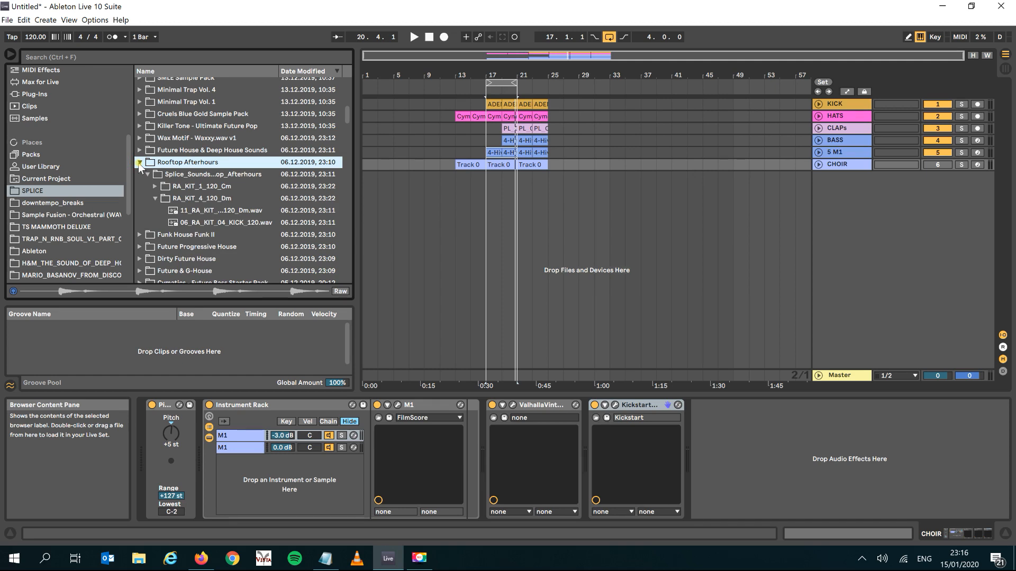
{"action": "key", "text": "Down"}
{"action": "key", "text": "Down"}
{"action": "key", "text": "Down"}
{"action": "key", "text": "Down"}
{"action": "key", "text": "Down"}
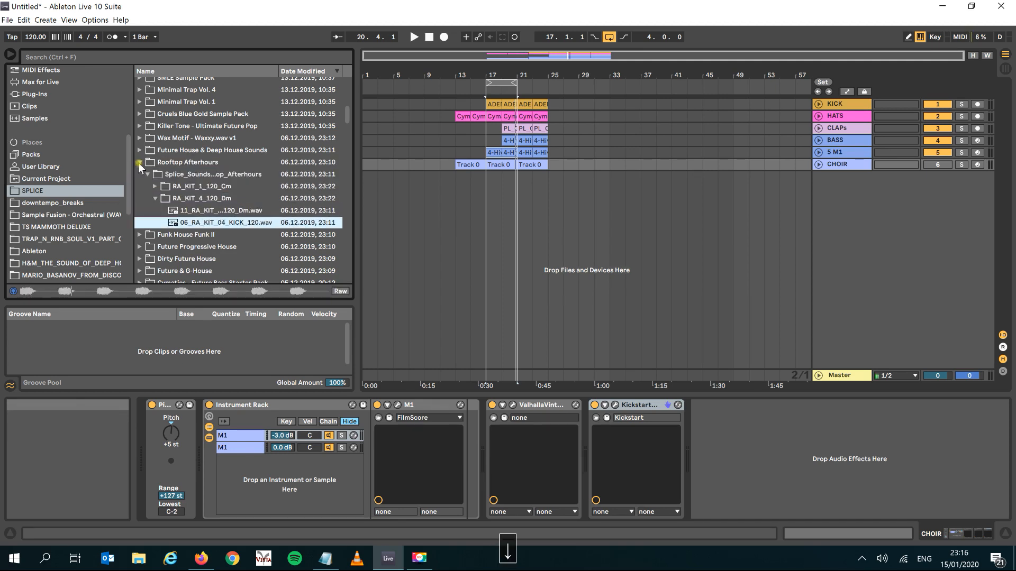
Step: Audition the kick and snare roll in the Future Progressive House pack's Tonight__Gm_128_ songstarter folder
{"action": "key", "text": "Down"}
{"action": "key", "text": "Down"}
{"action": "key", "text": "Down"}
{"action": "key", "text": "Right"}
{"action": "key", "text": "Down"}
{"action": "key", "text": "Down"}
{"action": "key", "text": "Right"}
{"action": "key", "text": "Down"}
{"action": "key", "text": "Down"}
{"action": "key", "text": "Down"}
{"action": "key", "text": "Down"}
{"action": "key", "text": "Down"}
{"action": "key", "text": "Down"}
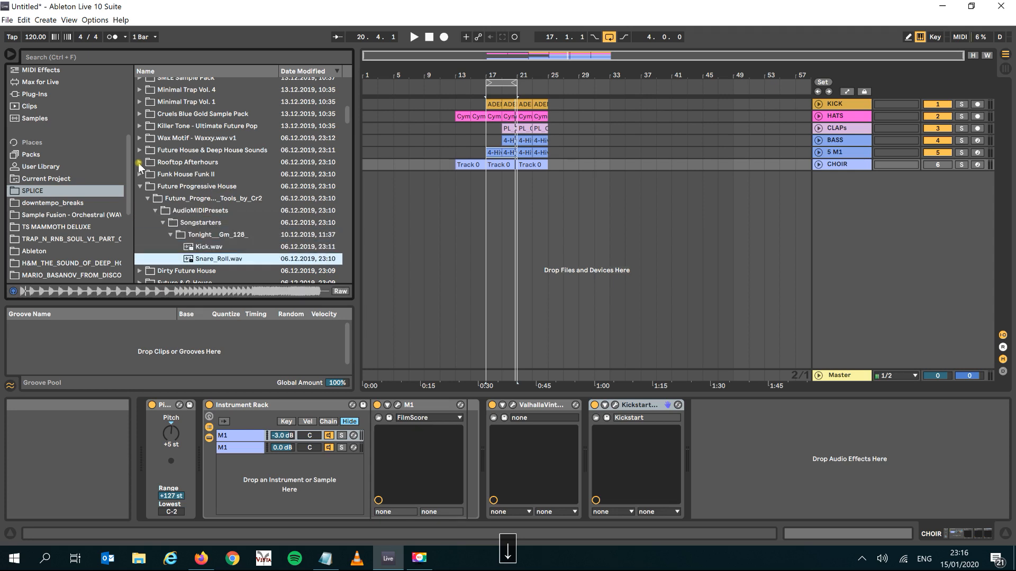
Step: Audition 13_Build_Up_Snare.wav in the Future & G-House pack's Kit_2_126_BPM_Fmin folder
{"action": "key", "text": "Down"}
{"action": "key", "text": "Down"}
{"action": "key", "text": "Down"}
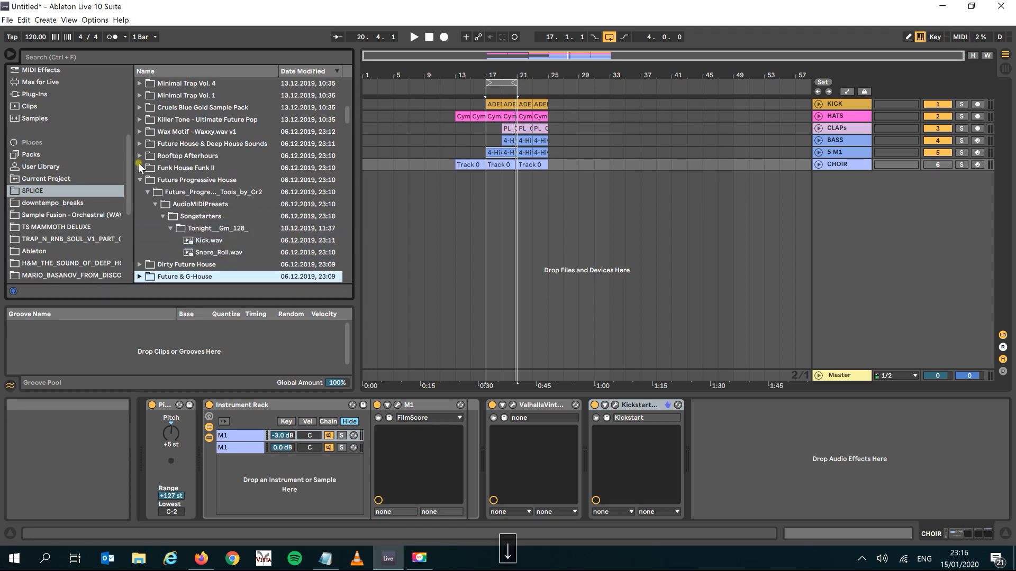
{"action": "key", "text": "Up"}
{"action": "key", "text": "Right"}
{"action": "key", "text": "Down"}
{"action": "key", "text": "Right"}
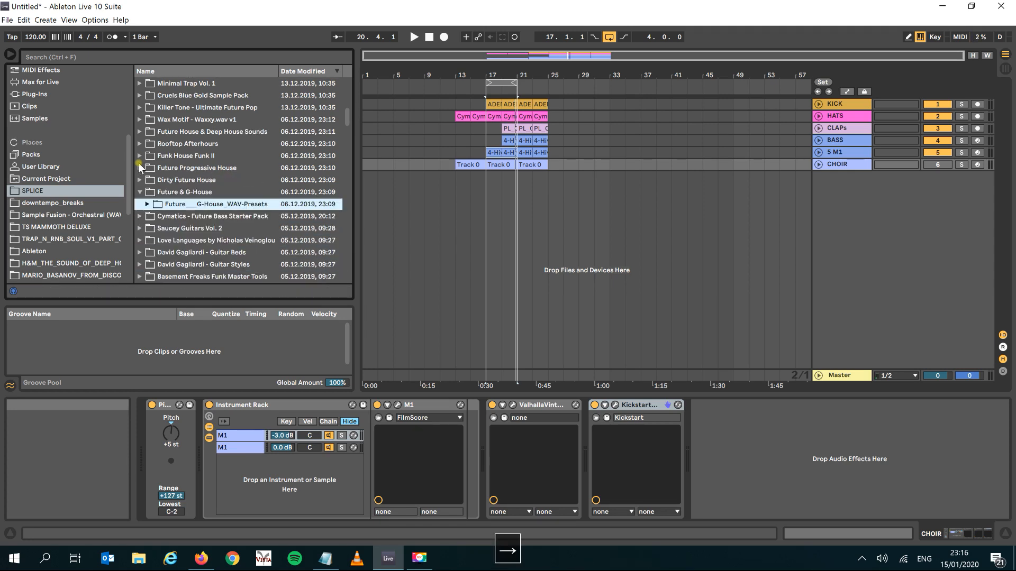
{"action": "key", "text": "Down"}
{"action": "key", "text": "Right"}
{"action": "key", "text": "Down"}
{"action": "key", "text": "Right"}
{"action": "key", "text": "Left"}
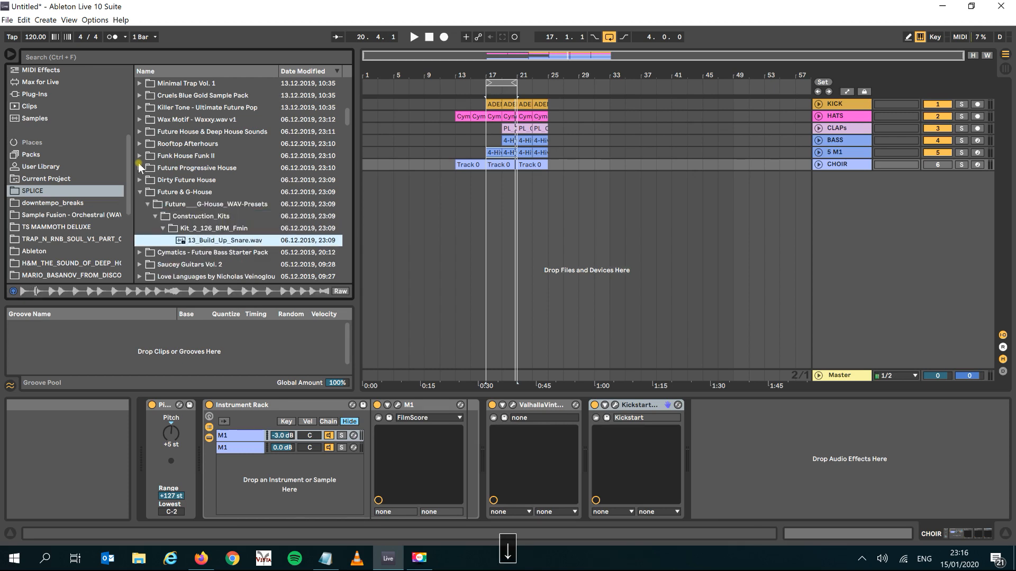
Step: Audition the samples in the Vocal Loops folder of the Cymatics - Future Bass Starter Pack
{"action": "key", "text": "Down"}
{"action": "key", "text": "Right"}
{"action": "key", "text": "Down"}
{"action": "key", "text": "Right"}
{"action": "key", "text": "Down"}
{"action": "key", "text": "Right"}
{"action": "key", "text": "Down"}
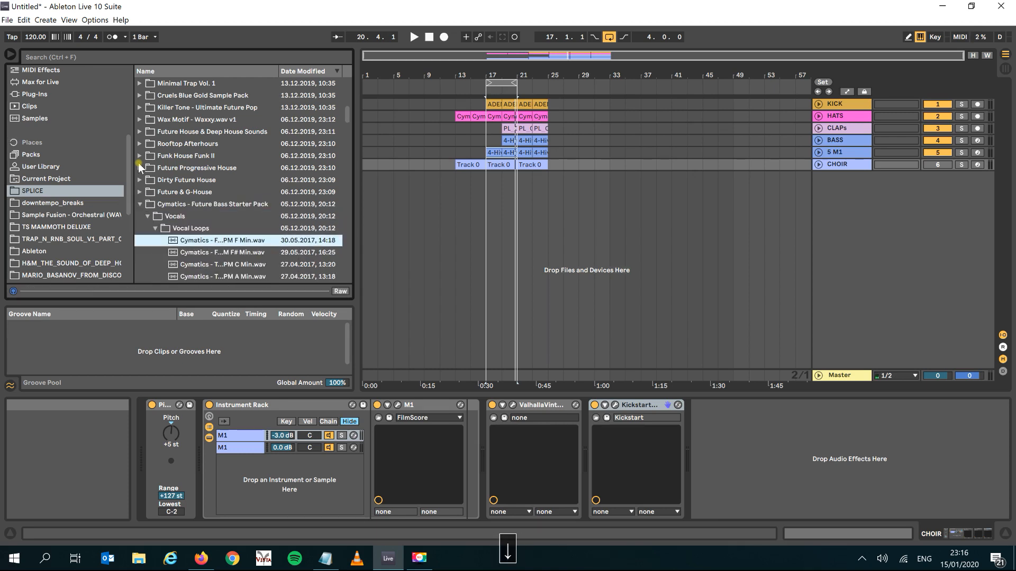
{"action": "key", "text": "Down"}
{"action": "key", "text": "Down"}
{"action": "key", "text": "Down"}
{"action": "key", "text": "Down"}
{"action": "key", "text": "Down"}
{"action": "key", "text": "Down"}
{"action": "key", "text": "Down"}
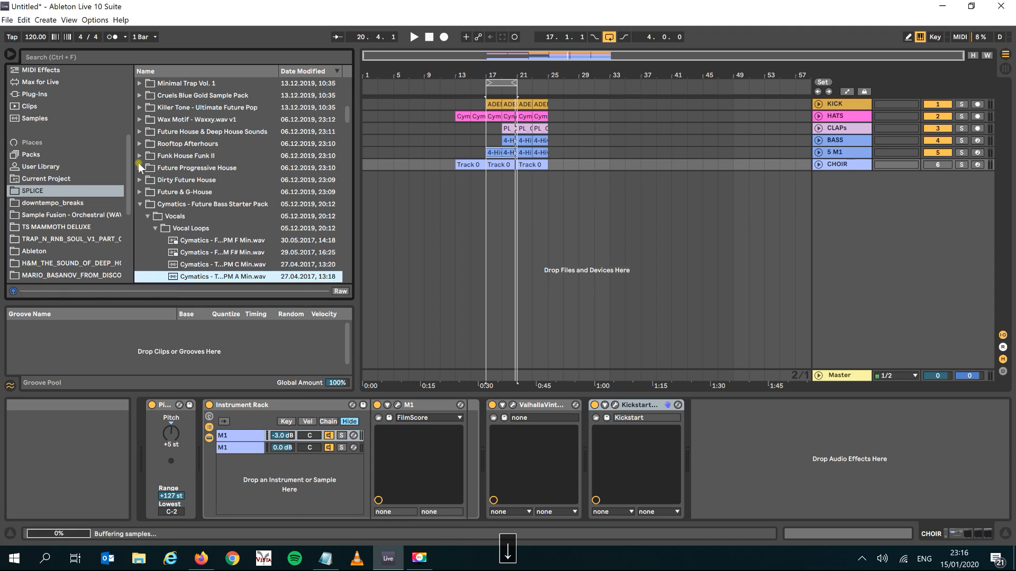
Step: Audition the samples in the Cymatics pack's Vocoder Loops folder
{"action": "key", "text": "Up"}
{"action": "key", "text": "Up"}
{"action": "key", "text": "Right"}
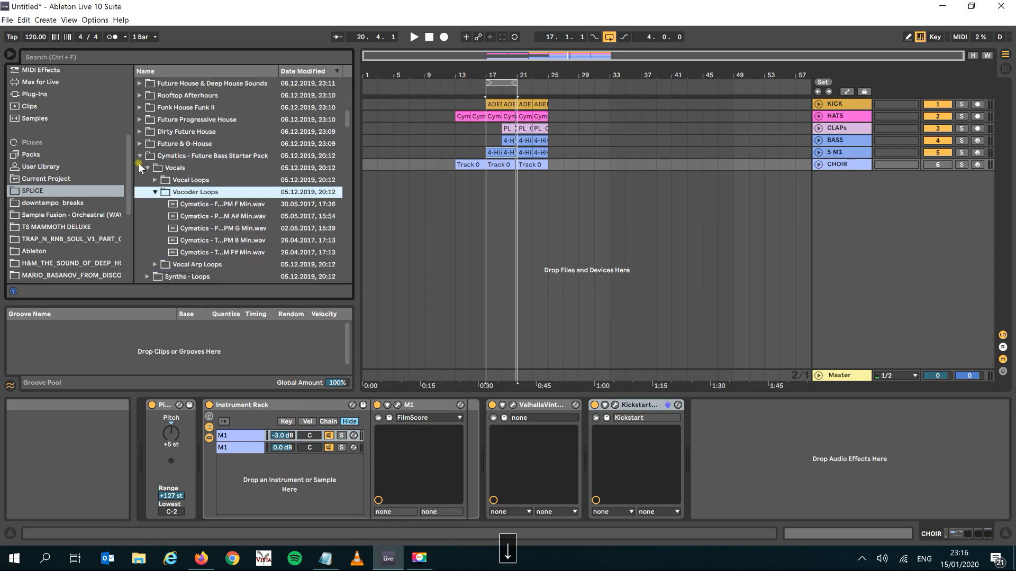
{"action": "key", "text": "Down"}
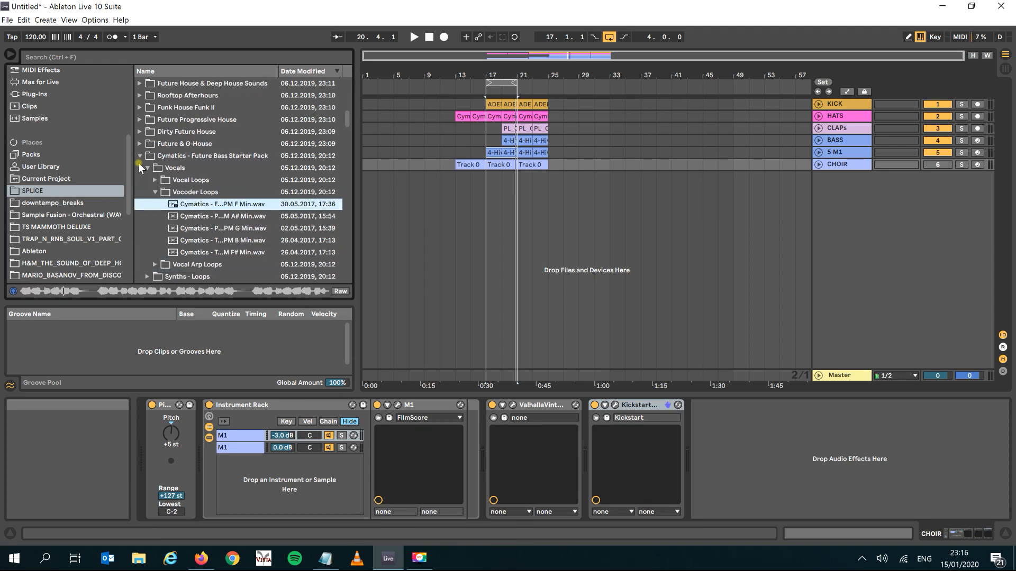
{"action": "key", "text": "Down"}
{"action": "key", "text": "Down"}
{"action": "key", "text": "Down"}
{"action": "key", "text": "Down"}
Step: Audition the samples in the Cymatics pack's Vocal Arp Loops folder
{"action": "key", "text": "Down"}
{"action": "key", "text": "Right"}
{"action": "key", "text": "Down"}
{"action": "key", "text": "Down"}
{"action": "key", "text": "Down"}
{"action": "key", "text": "Down"}
{"action": "key", "text": "Down"}
{"action": "key", "text": "Down"}
{"action": "key", "text": "Down"}
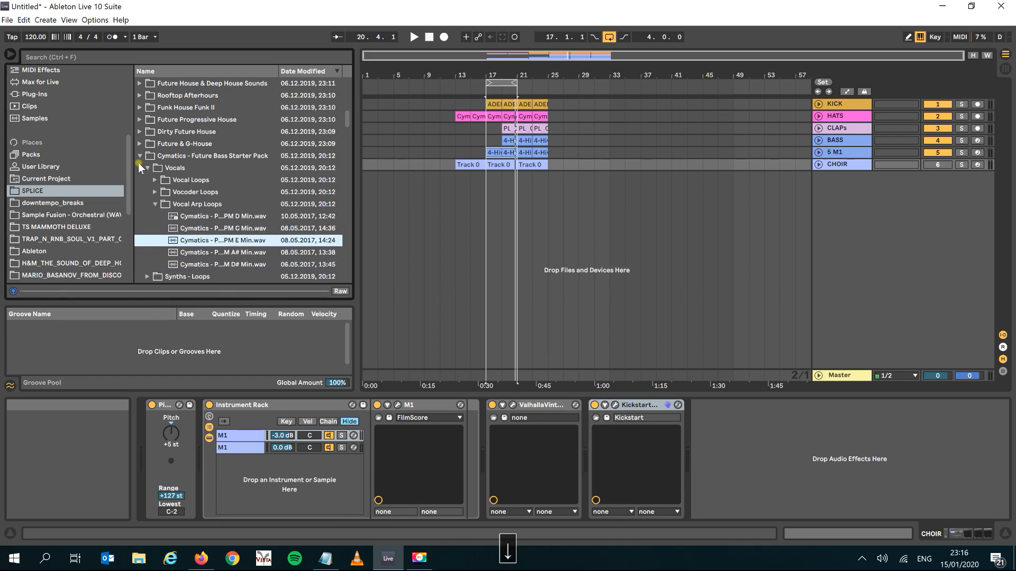
Step: Open the Arp Loops folder in the Cymatics pack's Synths - Loops and compare its F Min and A Min loops
{"action": "key", "text": "Up"}
{"action": "key", "text": "Right"}
{"action": "key", "text": "Down"}
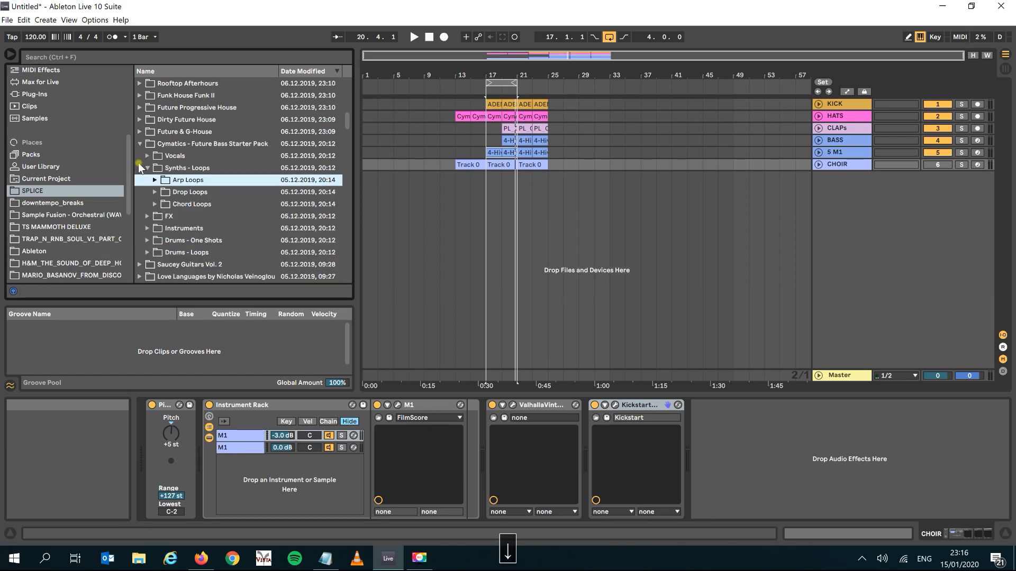
{"action": "key", "text": "Right"}
{"action": "key", "text": "Down"}
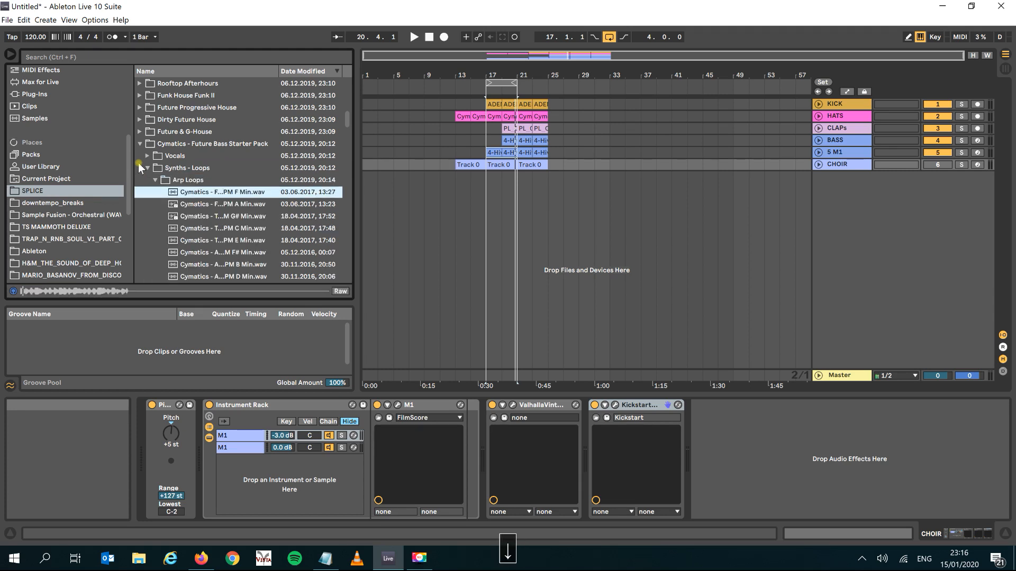
{"action": "key", "text": "Down"}
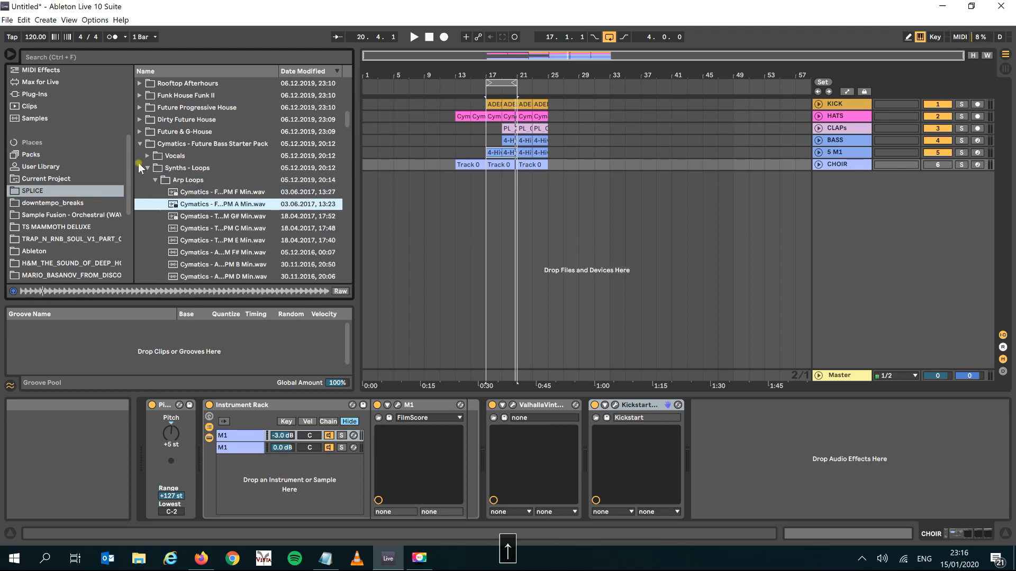
{"action": "key", "text": "Up"}
{"action": "key", "text": "space"}
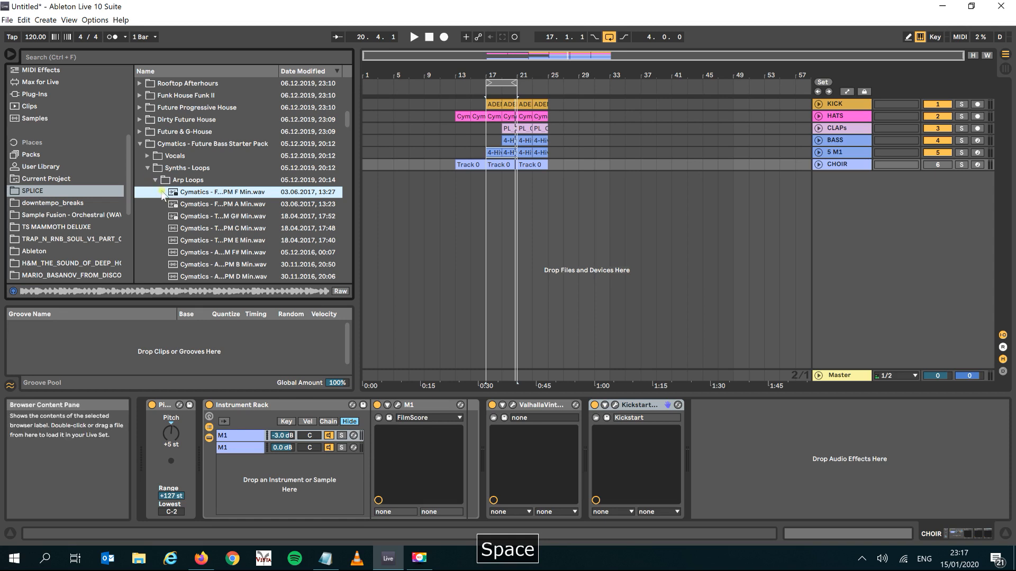
Step: Audition the remaining samples in the Arp Loops folder, starting from the G# Min loop
{"action": "left_click", "coordinate": [188, 217]}
{"action": "key", "text": "Down"}
{"action": "key", "text": "Down"}
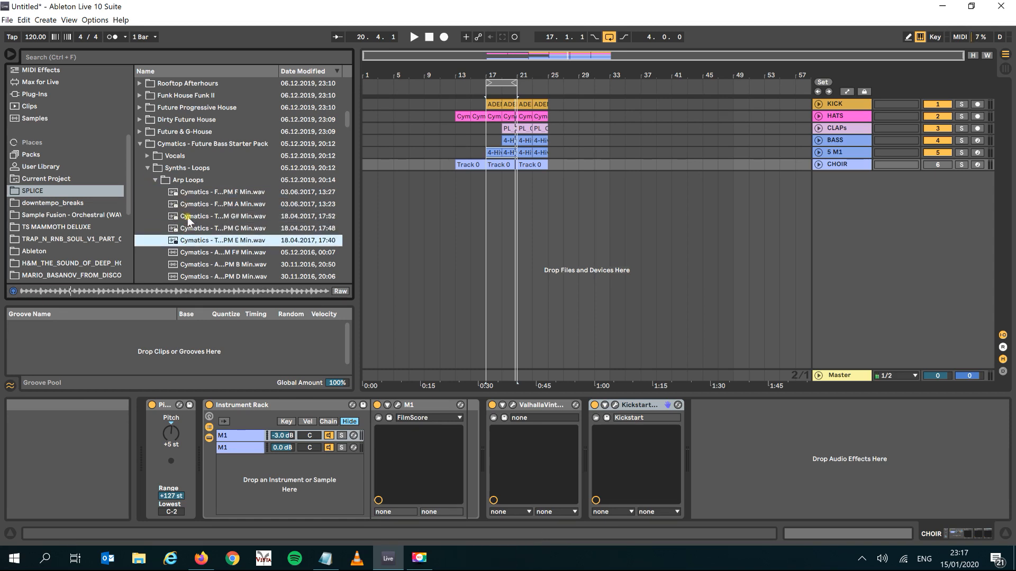
{"action": "key", "text": "Down"}
{"action": "key", "text": "Down"}
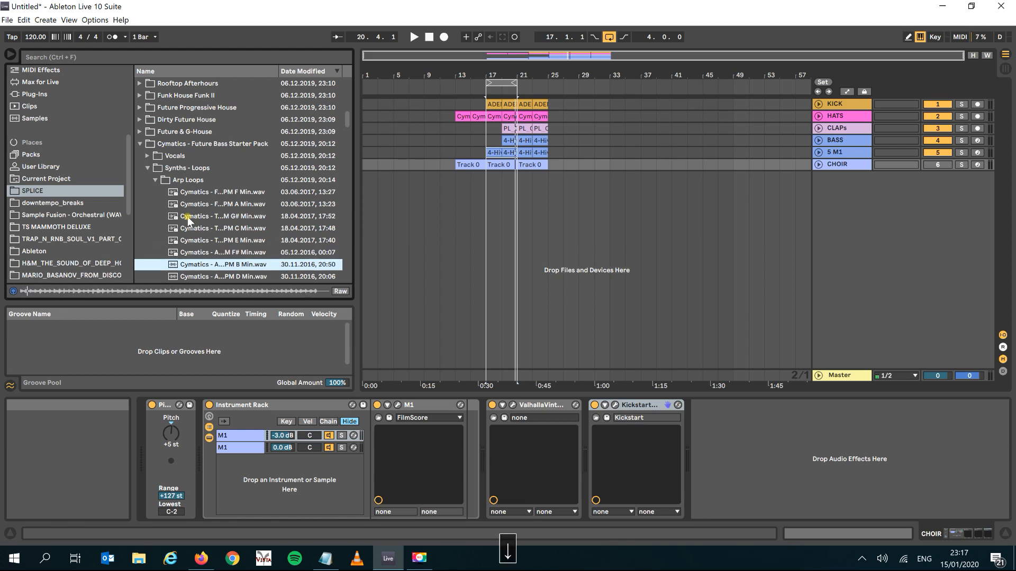
{"action": "key", "text": "Down"}
{"action": "key", "text": "Down"}
{"action": "key", "text": "Down"}
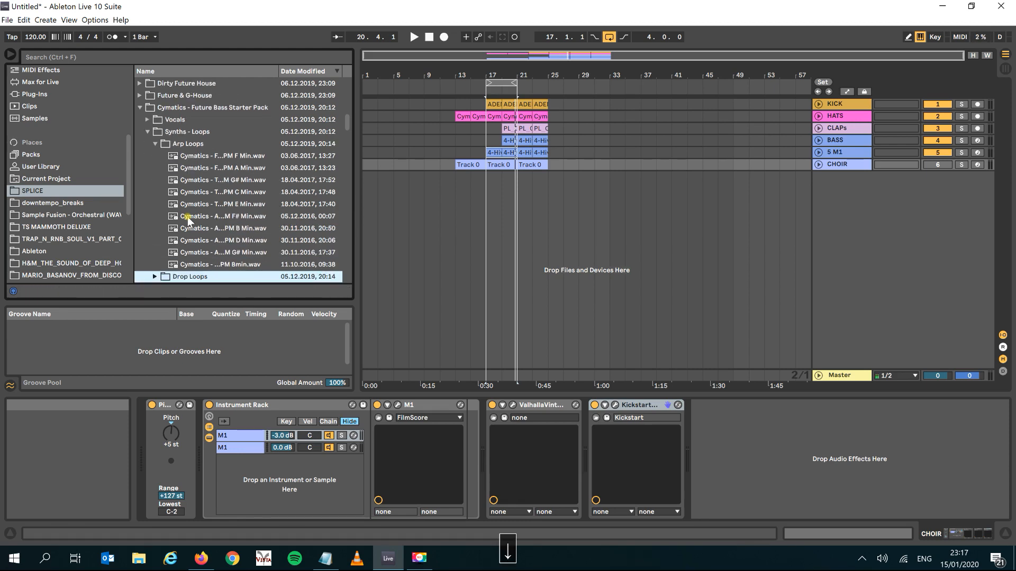
Step: Recheck the last arp loops and place Cymatics - Arp Loop 3 - 150 BPM D Min on a new audio track at bar 17
{"action": "scroll", "coordinate": [188, 219], "scroll_direction": "down", "scroll_amount": 1}
{"action": "key", "text": "Up"}
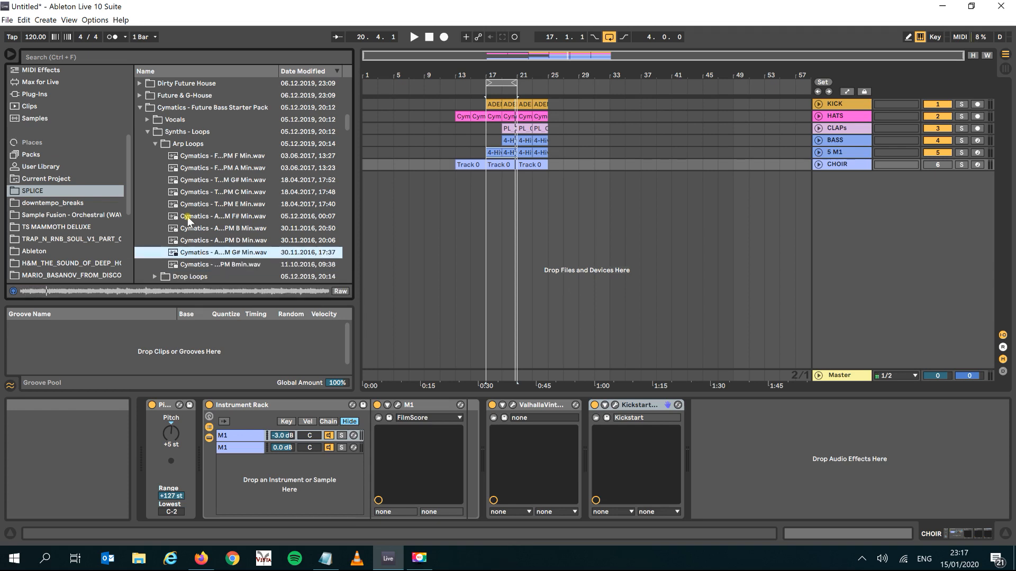
{"action": "key", "text": "Up"}
{"action": "key", "text": "space"}
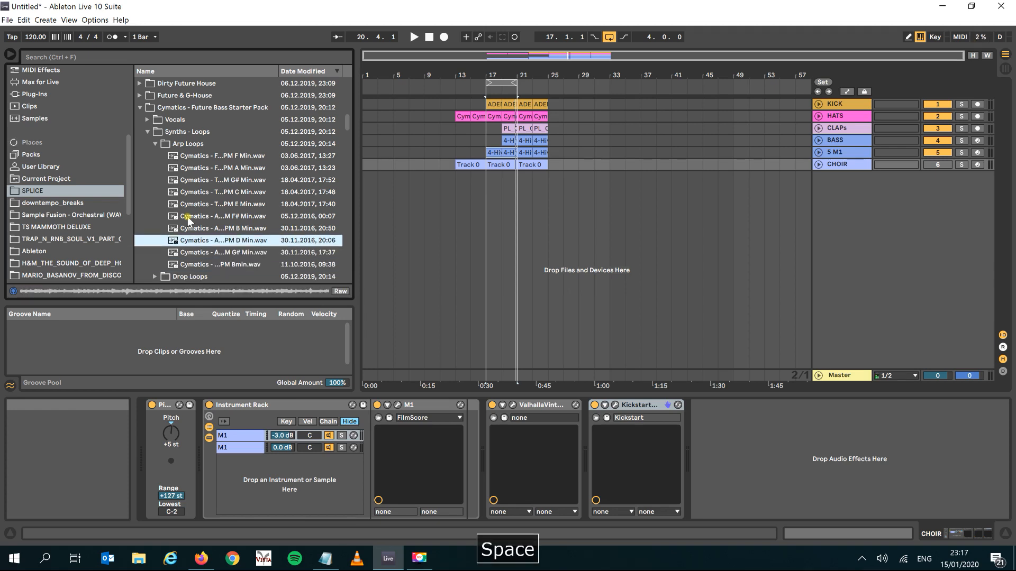
{"action": "left_click_drag", "start_coordinate": [188, 241], "coordinate": [489, 178]}
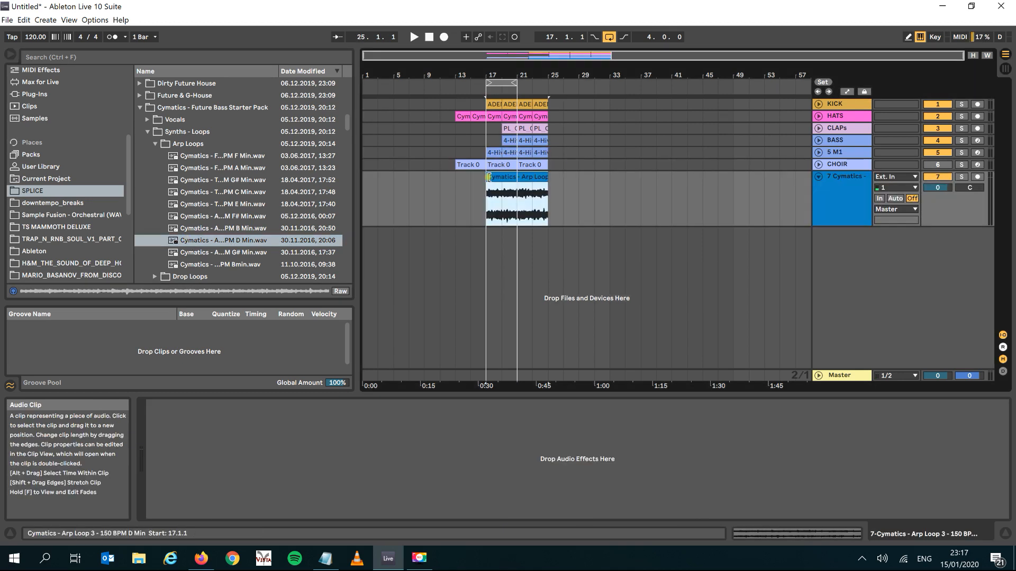
Step: Transpose the arp loop clip on track 7 to -5 semitones, auditioning the pitch changes against the other tracks
{"action": "key", "text": "space"}
{"action": "key", "text": "space"}
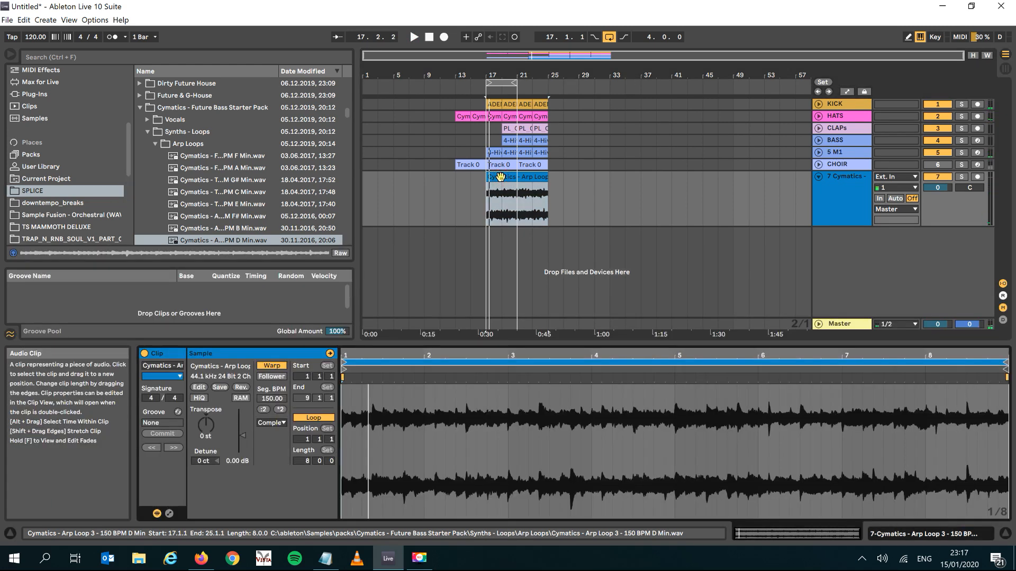
{"action": "double_click", "coordinate": [500, 176]}
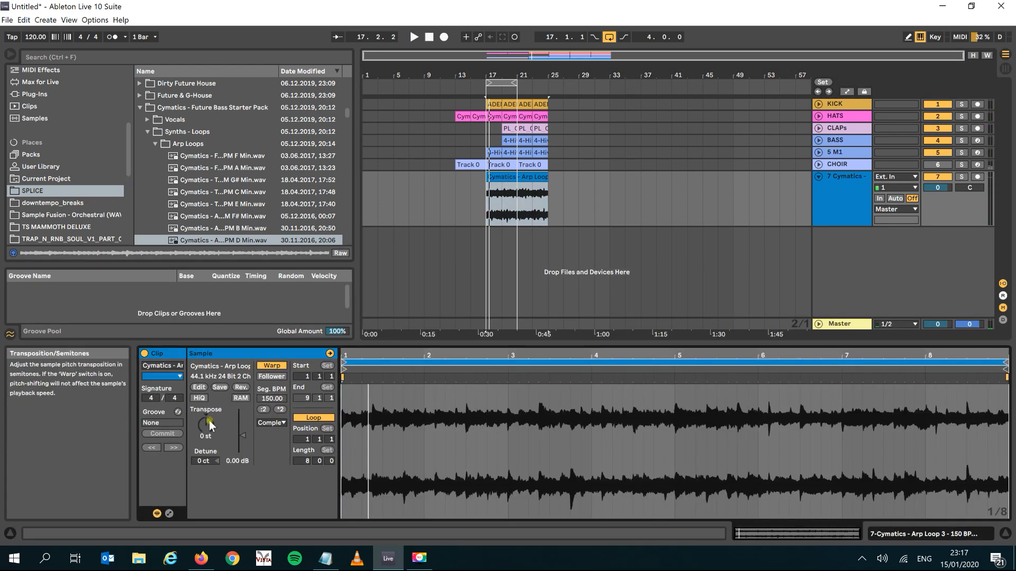
{"action": "key", "text": "Down"}
{"action": "key", "text": "Down"}
{"action": "key", "text": "Down"}
{"action": "key", "text": "space"}
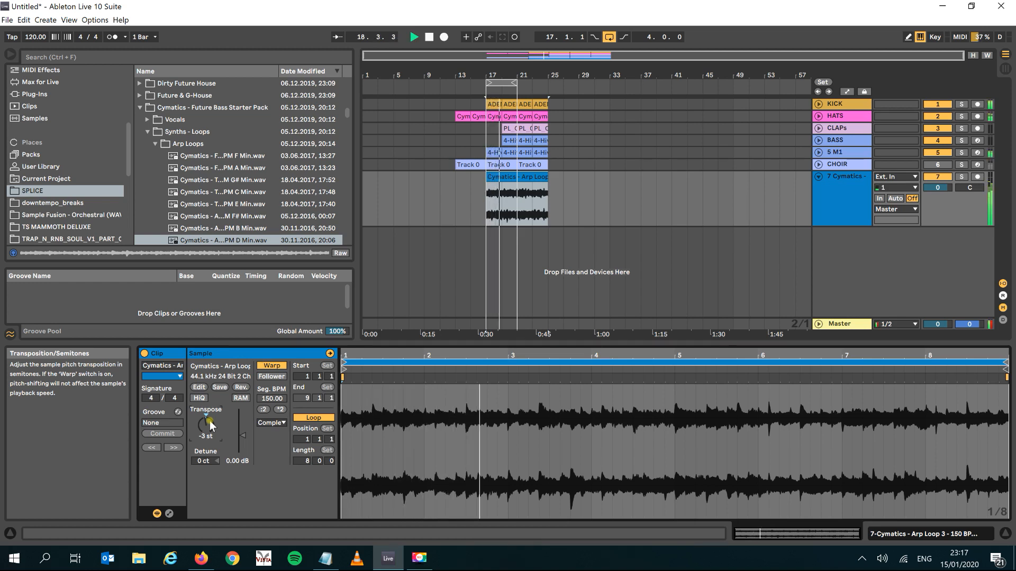
{"action": "key", "text": "Down"}
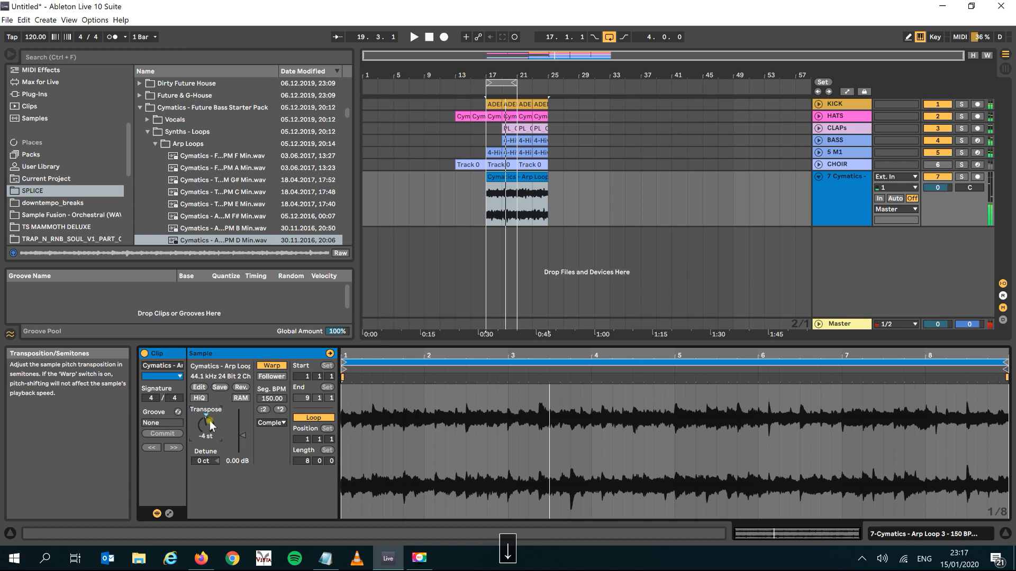
{"action": "key", "text": "space"}
{"action": "key", "text": "space"}
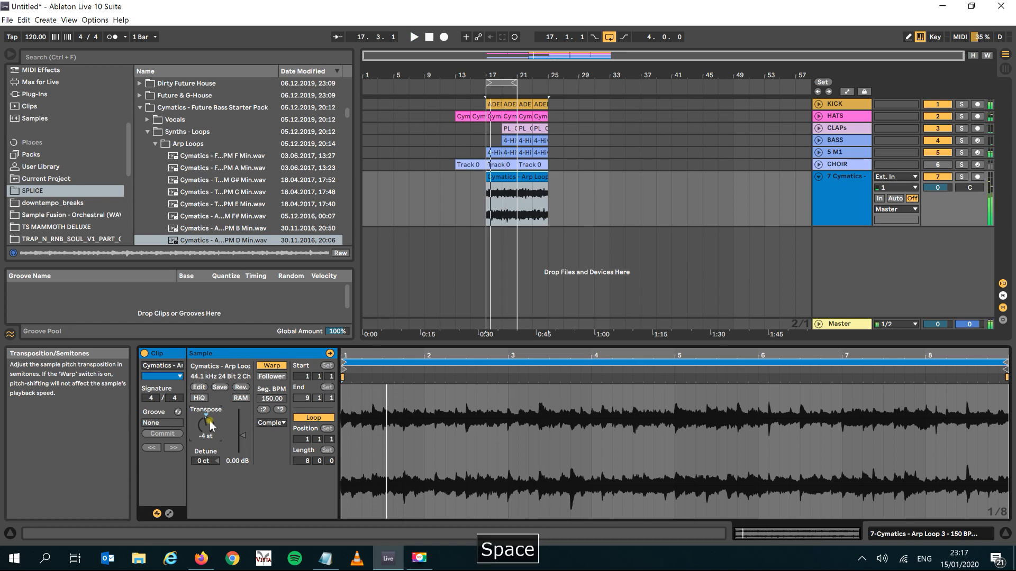
{"action": "key", "text": "Up"}
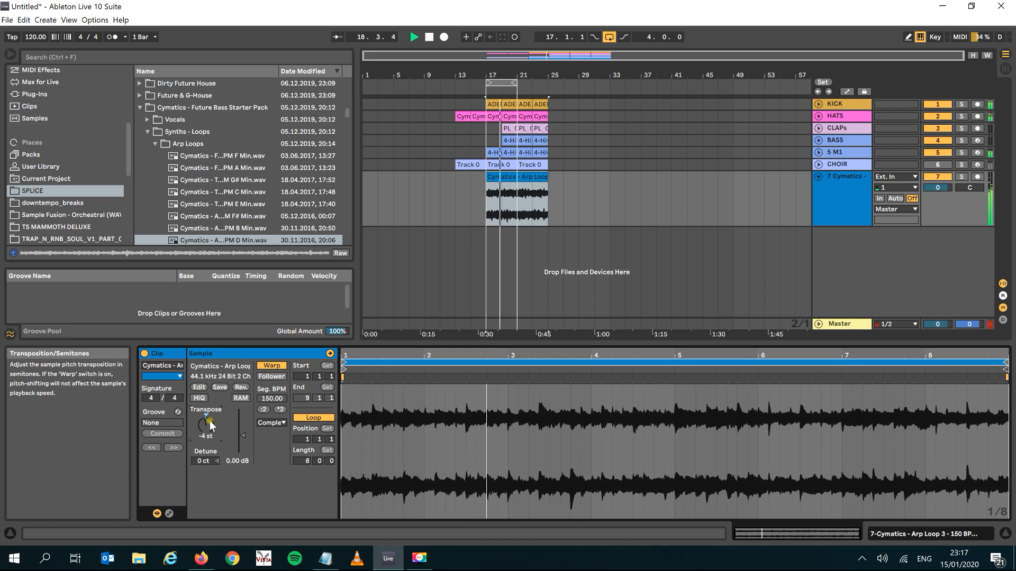
{"action": "key", "text": "space"}
{"action": "key", "text": "Down"}
{"action": "key", "text": "space"}
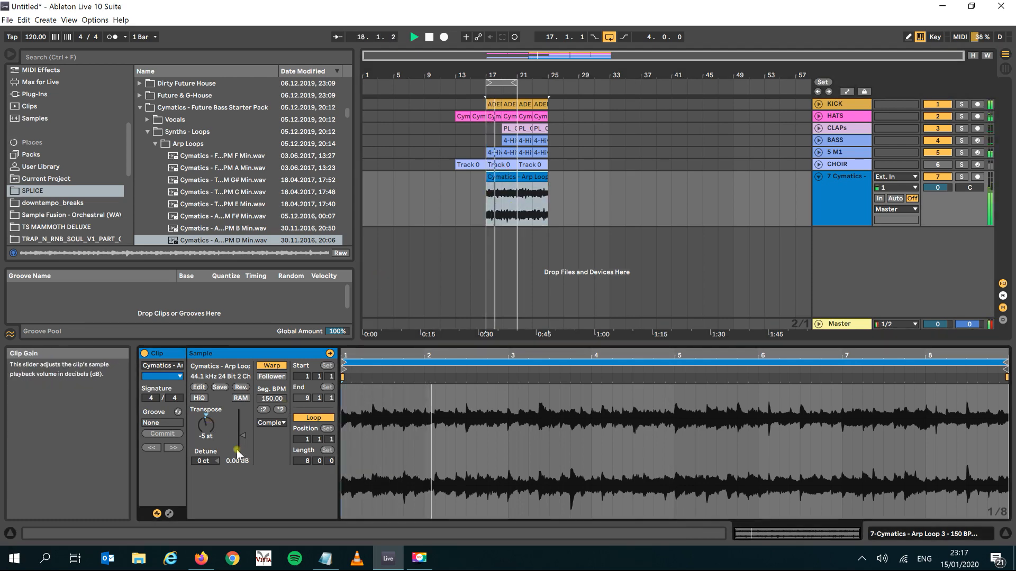
Step: Lower the arp loop clip's gain to about -8.81 dB
{"action": "left_click_drag", "start_coordinate": [239, 441], "coordinate": [239, 450]}
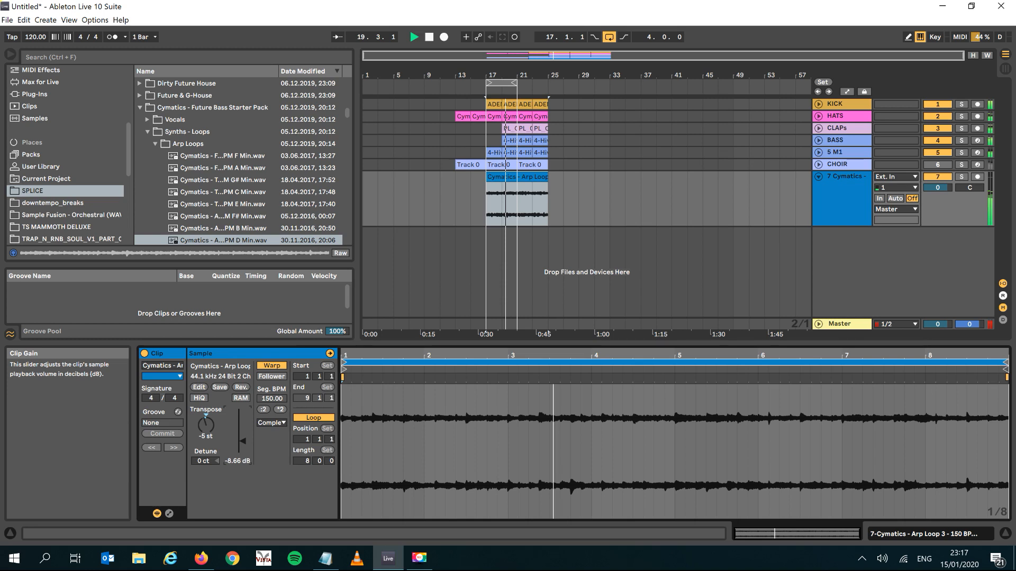
{"action": "left_click_drag", "start_coordinate": [240, 451], "coordinate": [242, 441]}
{"action": "right_click", "coordinate": [244, 446]}
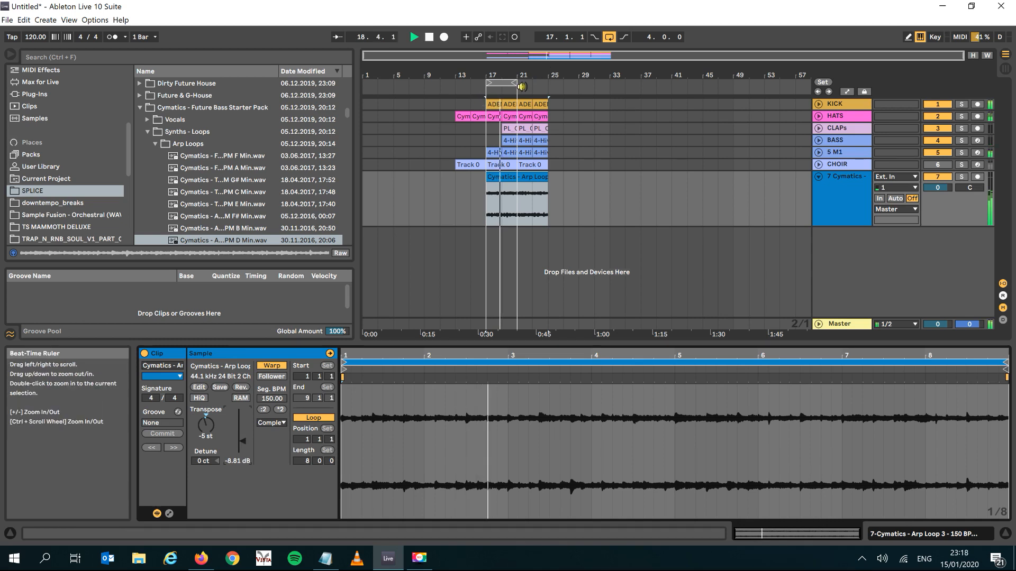
Step: Extend the arrangement loop to eight bars, from bar 17 to bar 25, and audition the arp clip within it
{"action": "left_click_drag", "start_coordinate": [521, 85], "coordinate": [549, 75]}
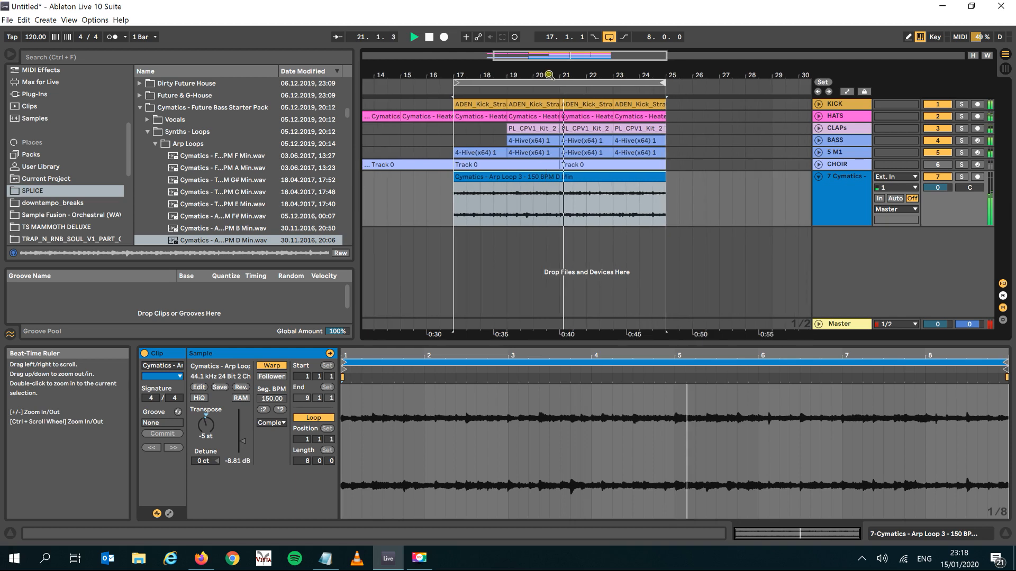
{"action": "key", "text": "space"}
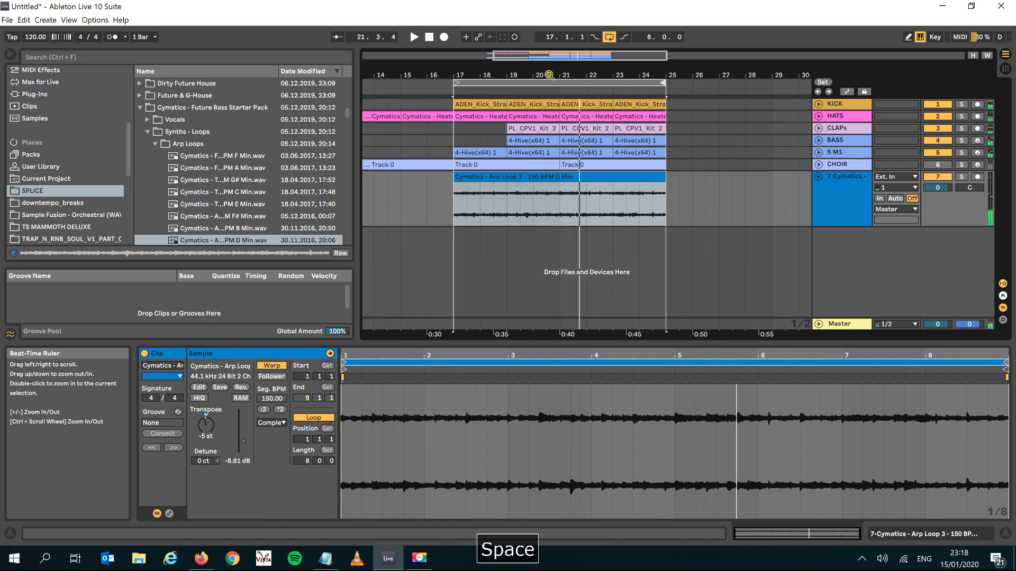
{"action": "left_click", "coordinate": [472, 178]}
{"action": "key", "text": "space"}
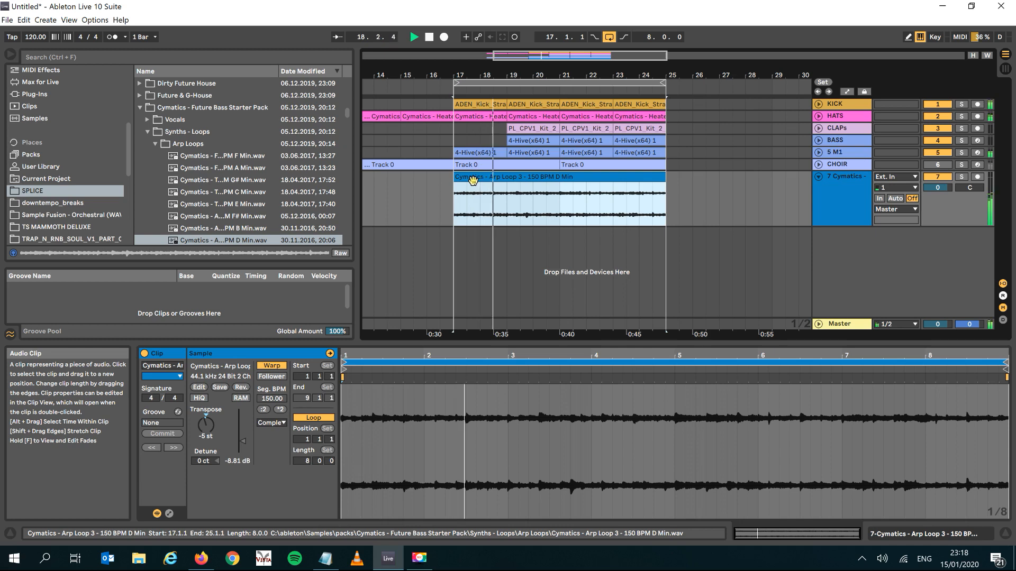
{"action": "key", "text": "space"}
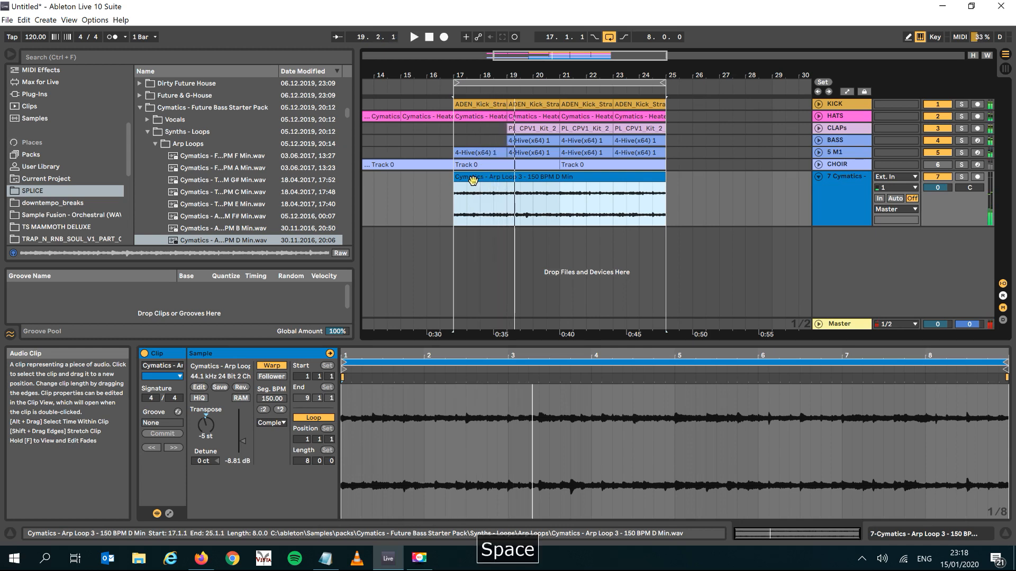
Step: Split the arp clip at bar 19 and delete the portion after the split
{"action": "left_click", "coordinate": [507, 202]}
{"action": "key", "text": "ctrl+e"}
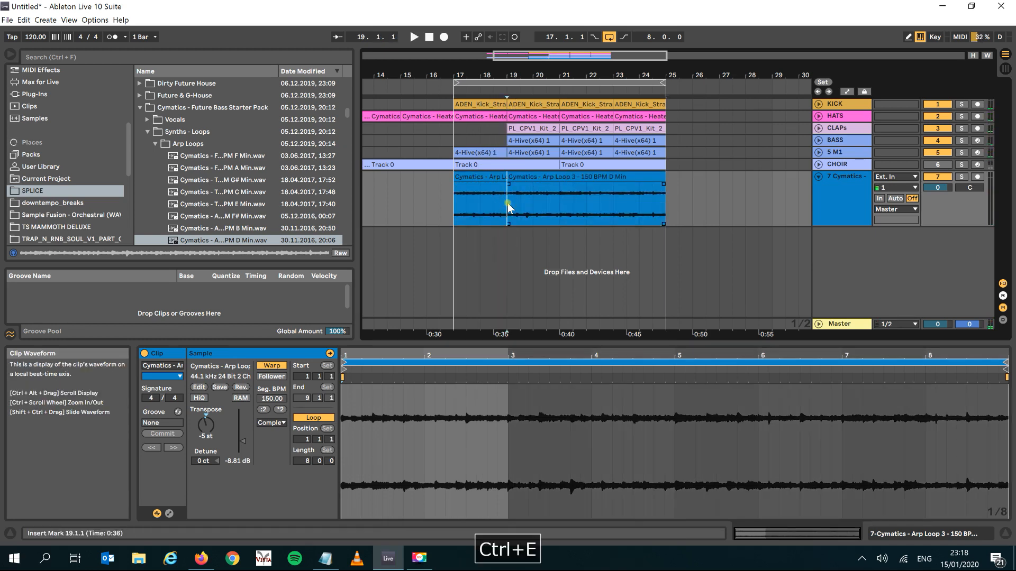
{"action": "left_click", "coordinate": [531, 177]}
{"action": "key", "text": "Delete"}
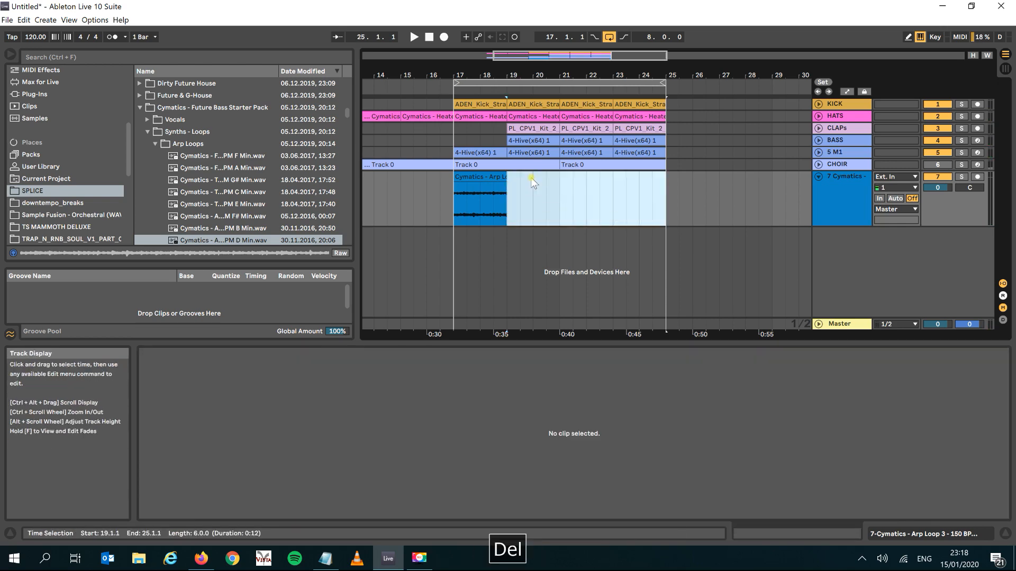
Step: Try doubling and halving the original tempo of the two-bar arp clip, and undo the tempo changes
{"action": "left_click", "coordinate": [497, 175]}
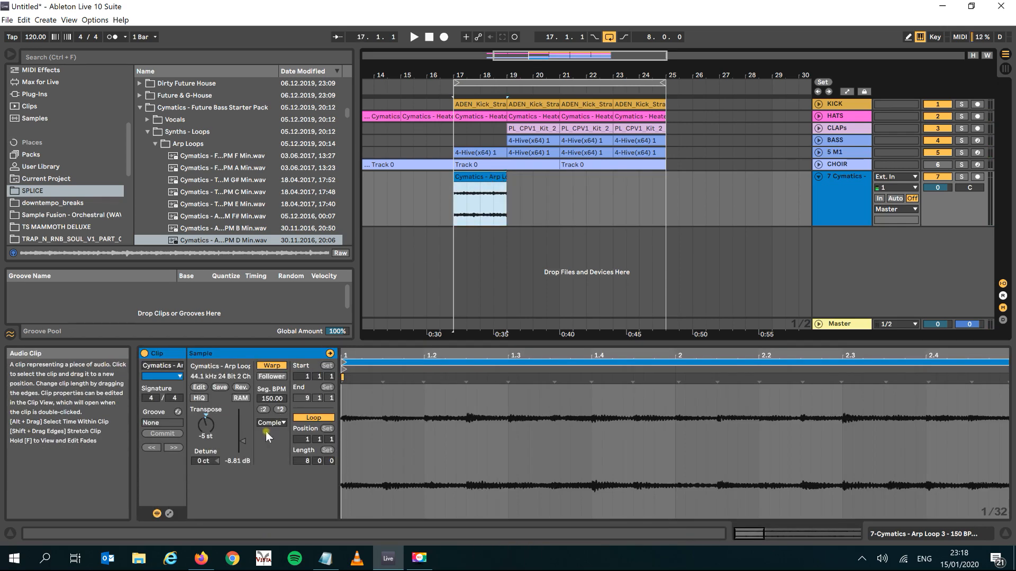
{"action": "left_click", "coordinate": [281, 409]}
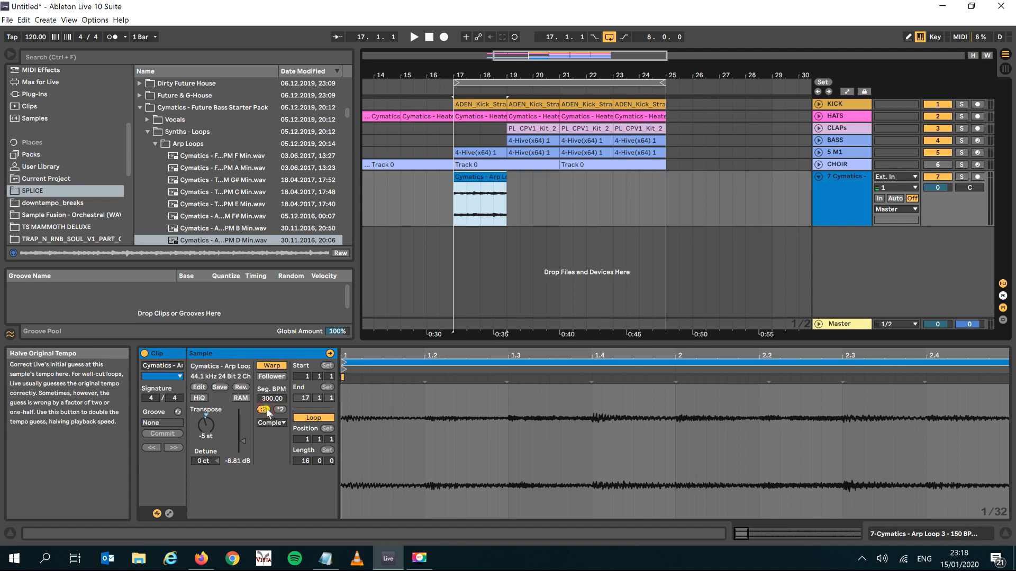
{"action": "left_click", "coordinate": [264, 409]}
{"action": "left_click", "coordinate": [263, 410]}
{"action": "left_click_drag", "start_coordinate": [507, 180], "coordinate": [505, 208]}
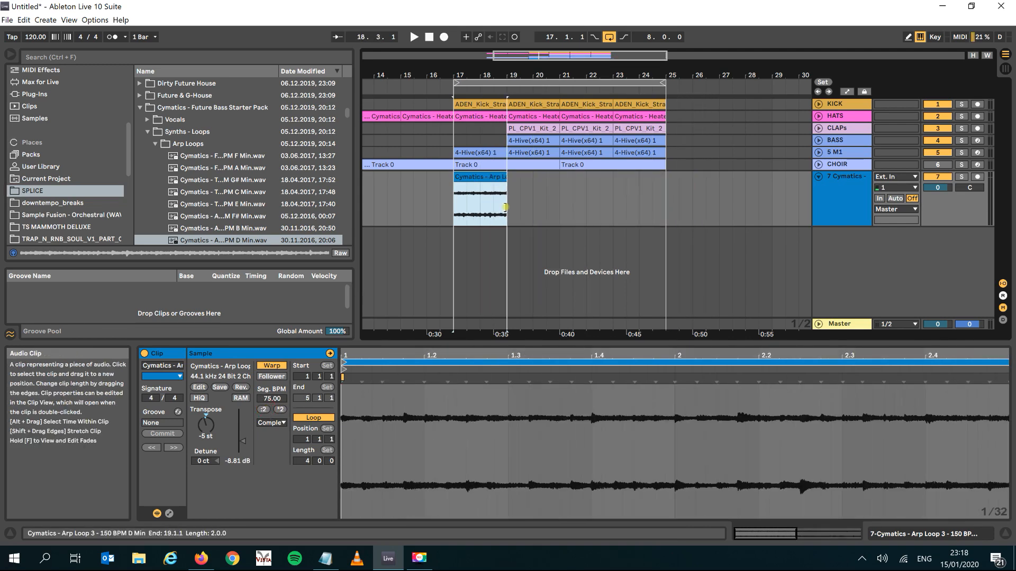
{"action": "key", "text": "ctrl+z"}
{"action": "key", "text": "ctrl+z"}
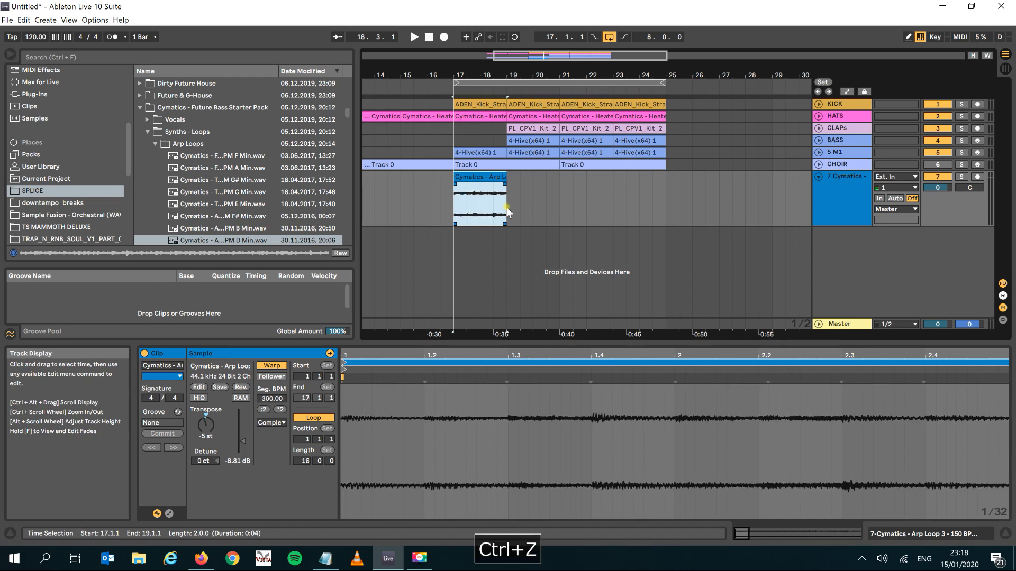
{"action": "key", "text": "space"}
{"action": "key", "text": "ctrl+z"}
{"action": "key", "text": "ctrl+z"}
Step: Audition the two-bar arp clip and consolidate it into a new sample
{"action": "key", "text": "space"}
{"action": "key", "text": "space"}
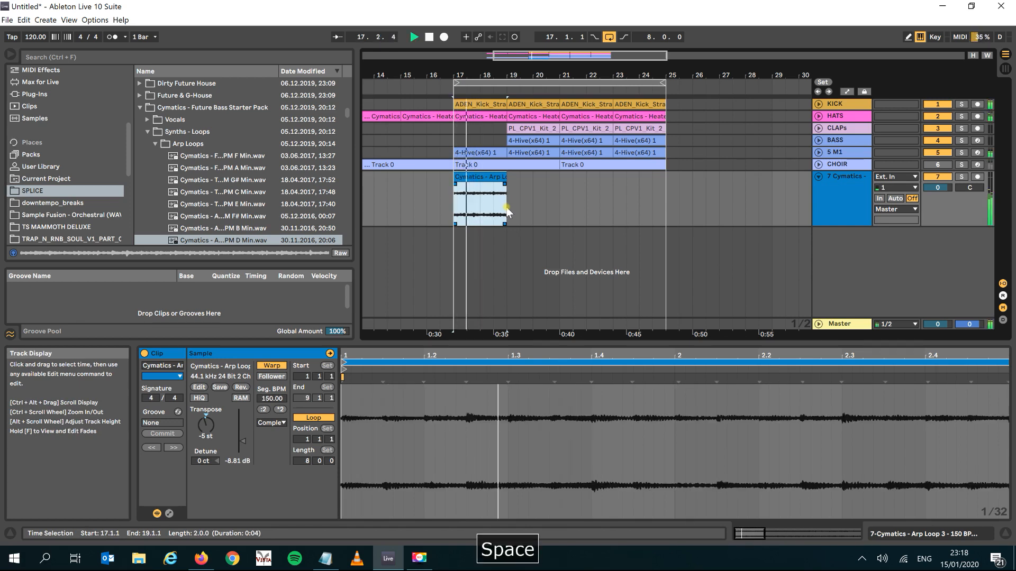
{"action": "key", "text": "space"}
{"action": "key", "text": "ctrl+j"}
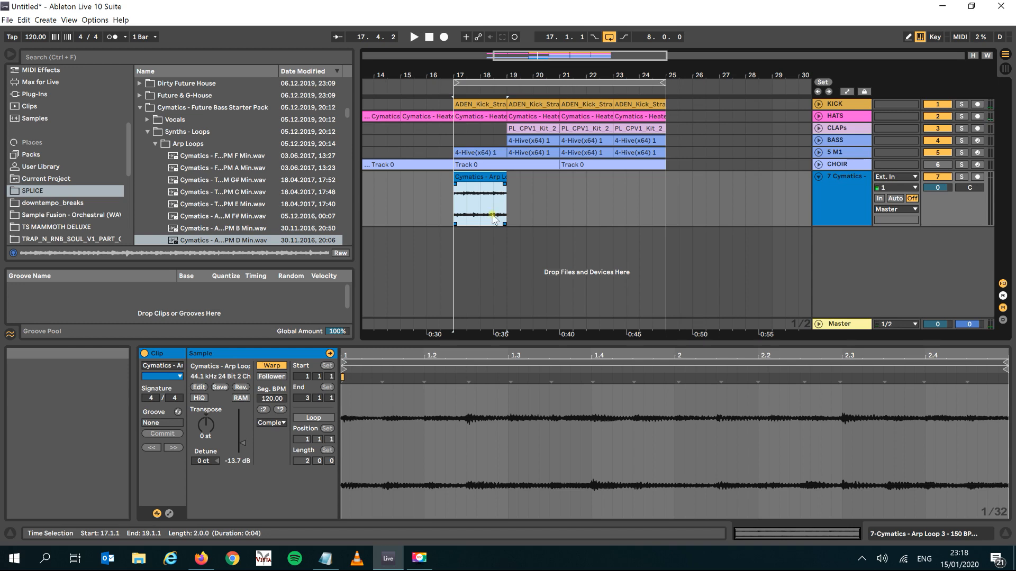
Step: Double the consolidated arp clip's segment tempo twice to 480 BPM, extend the arp to bar 25 and play it
{"action": "left_click", "coordinate": [280, 409]}
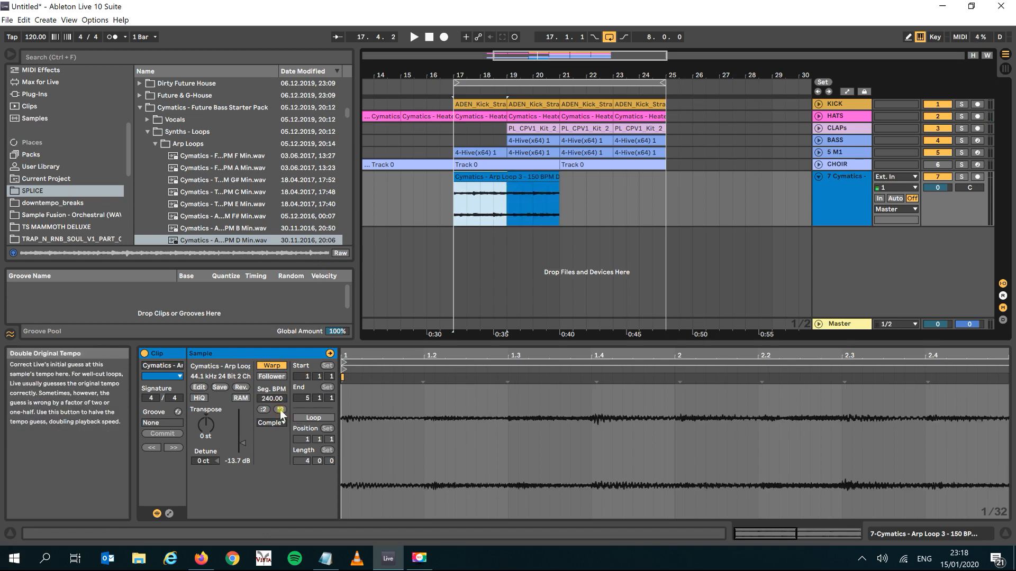
{"action": "left_click", "coordinate": [279, 410]}
{"action": "key", "text": "space"}
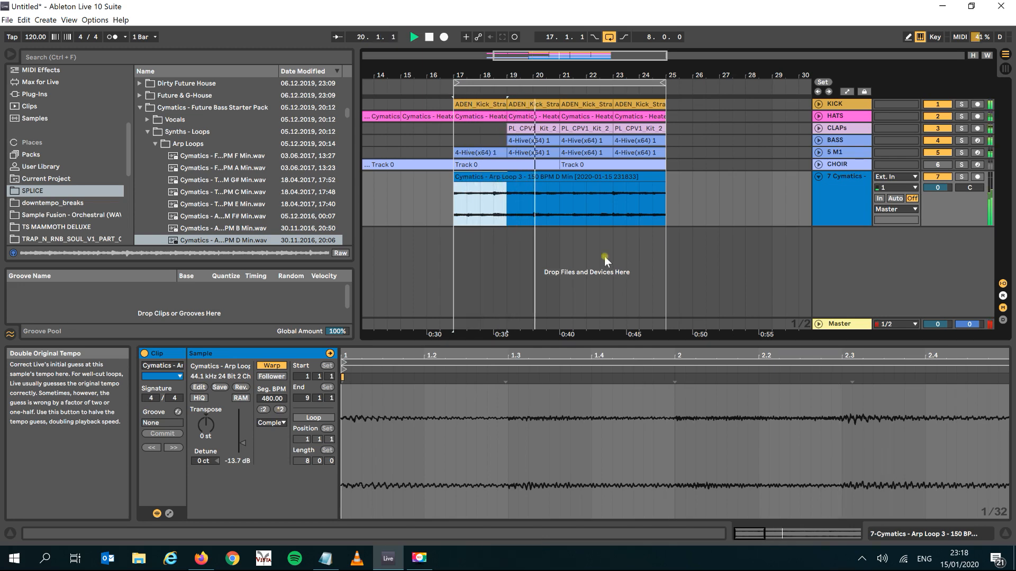
Step: Solo the arp track, search the plug-ins for "val" and load ValhallaSpaceModulator onto the track
{"action": "left_click", "coordinate": [962, 176]}
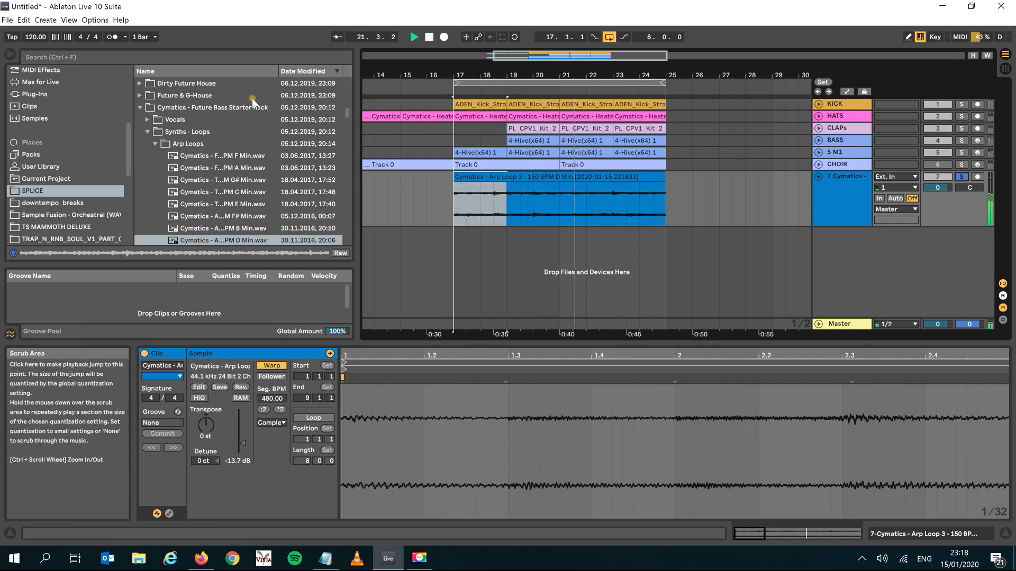
{"action": "left_click", "coordinate": [161, 59]}
{"action": "type", "text": "val"}
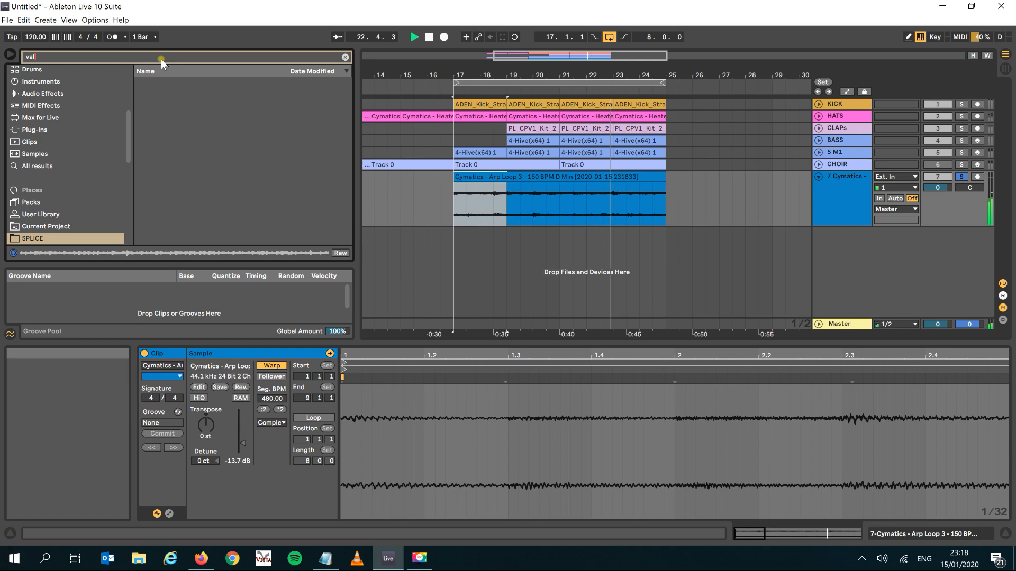
{"action": "left_click", "coordinate": [66, 130]}
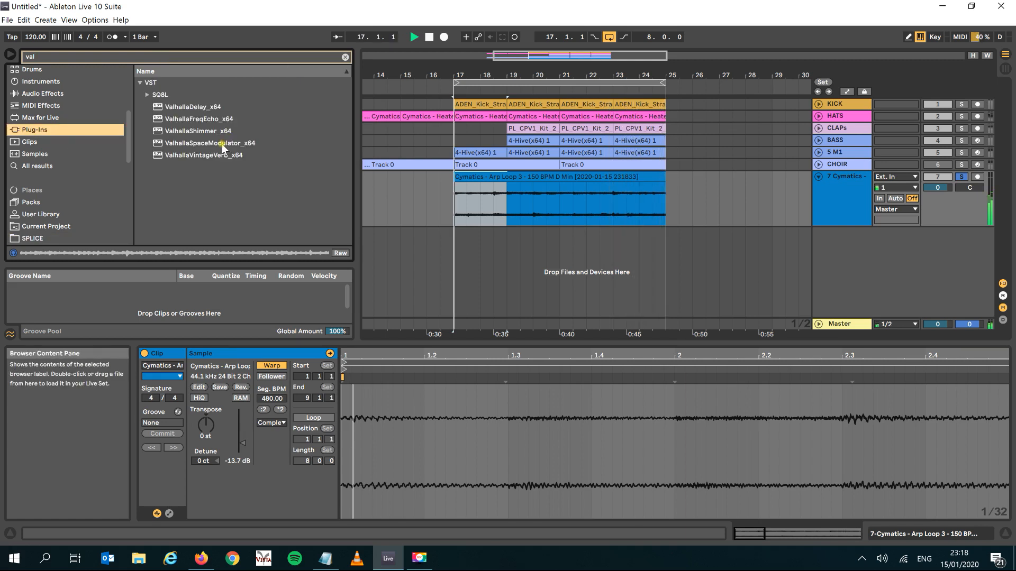
{"action": "double_click", "coordinate": [222, 146]}
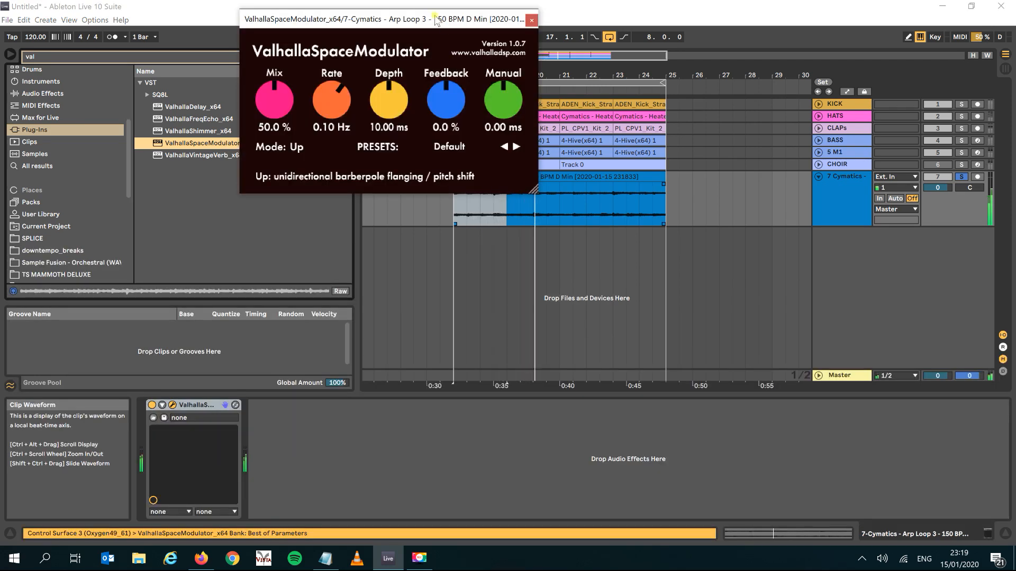
{"action": "left_click_drag", "start_coordinate": [434, 21], "coordinate": [352, 181]}
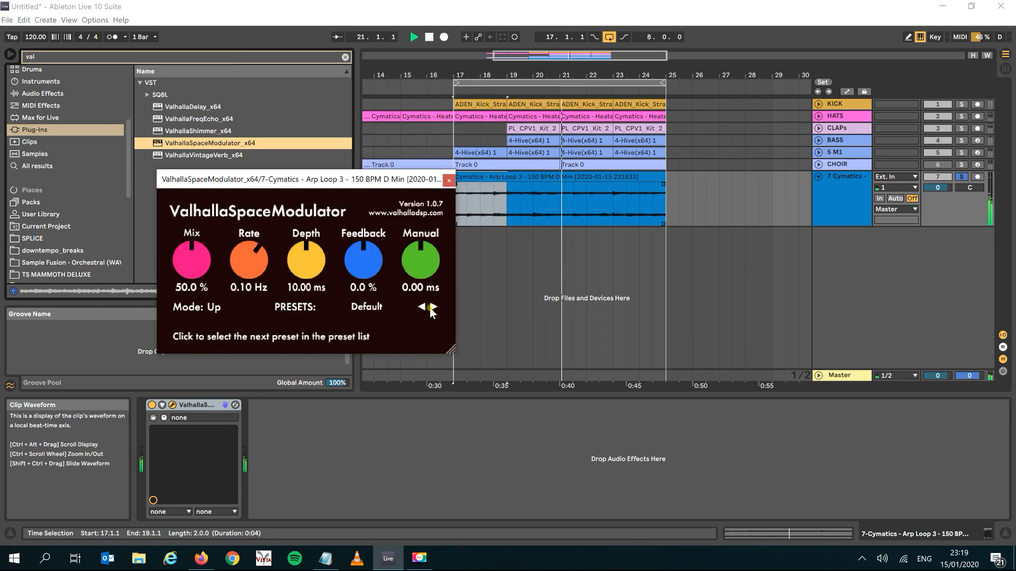
Step: Choose the FlangeDown preset in ValhallaSpaceModulator, reduce its mix to about 27.2 % and close the plug-in window
{"action": "left_click", "coordinate": [430, 307]}
{"action": "left_click_drag", "start_coordinate": [180, 270], "coordinate": [178, 306]}
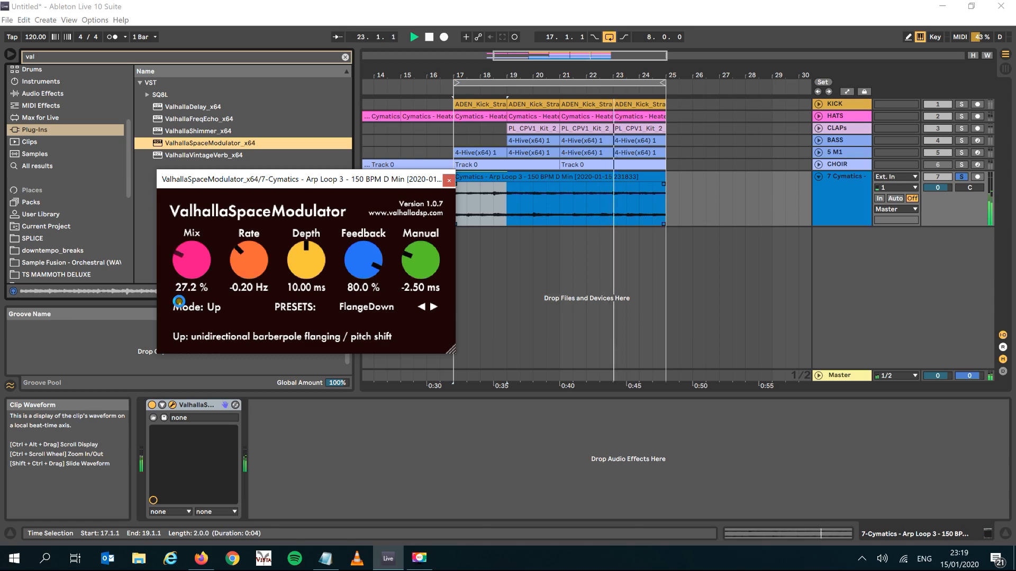
{"action": "left_click", "coordinate": [448, 180]}
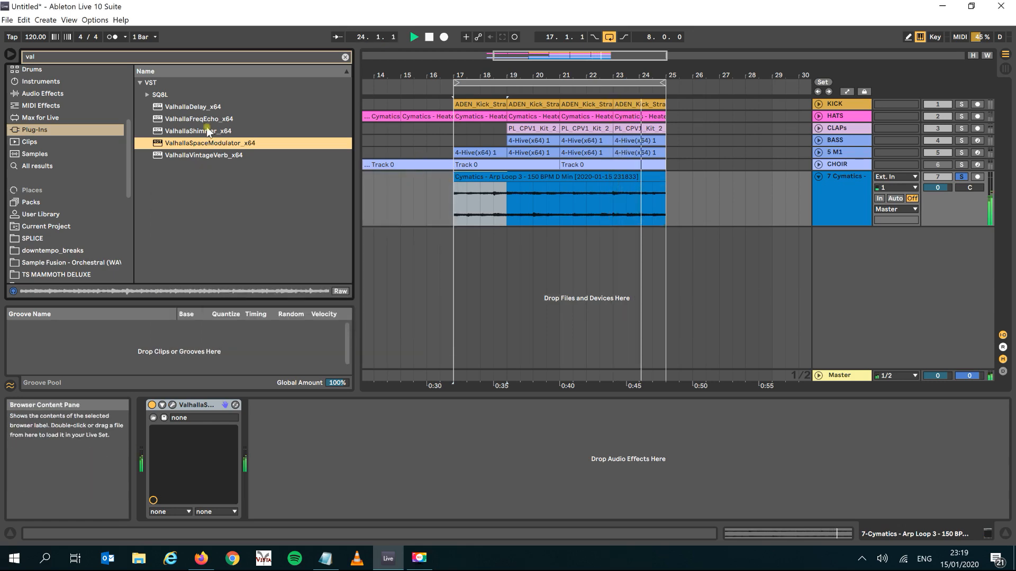
Step: Add ValhallaVintageVerb after the modulator, set its mix to about 55.6 % and decay to about 1.48 s, and close its window
{"action": "left_click_drag", "start_coordinate": [208, 155], "coordinate": [319, 434]}
{"action": "left_click_drag", "start_coordinate": [200, 322], "coordinate": [207, 387]}
{"action": "left_click_drag", "start_coordinate": [275, 338], "coordinate": [275, 356]}
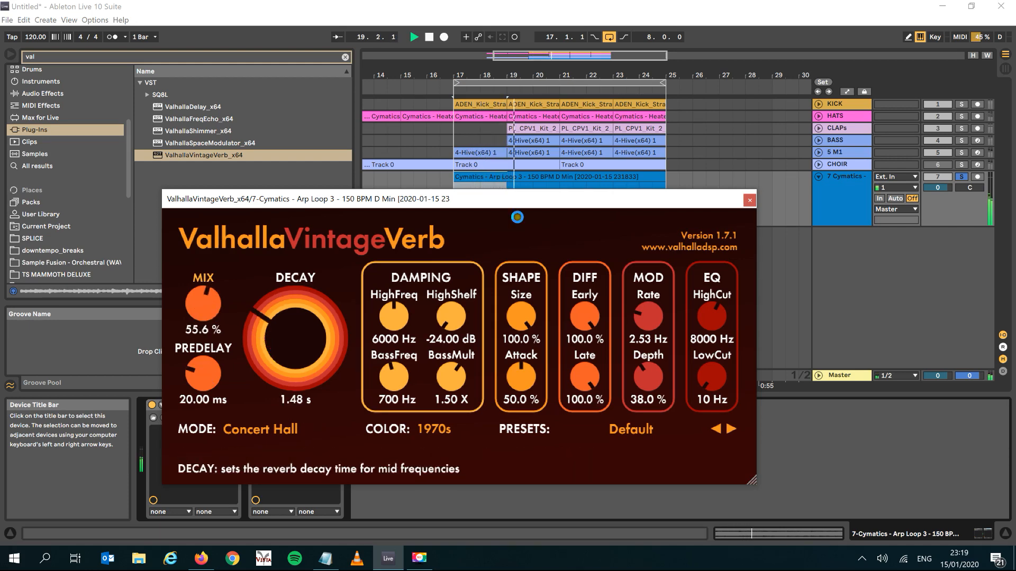
{"action": "left_click", "coordinate": [749, 200]}
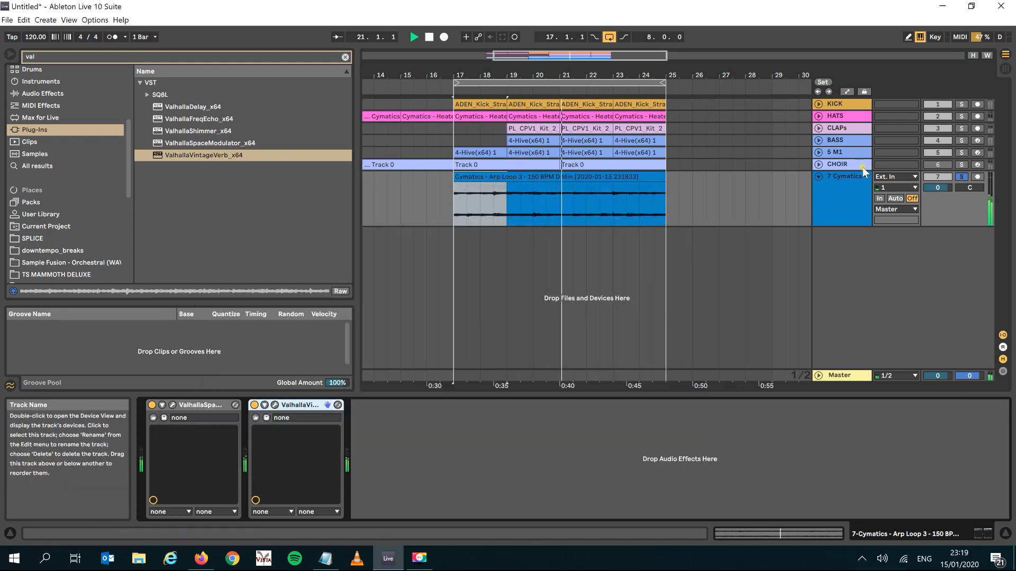
Step: Move the arp clips to start at bar 13, aligned with the hats and choir, and play from there
{"action": "left_click", "coordinate": [962, 178]}
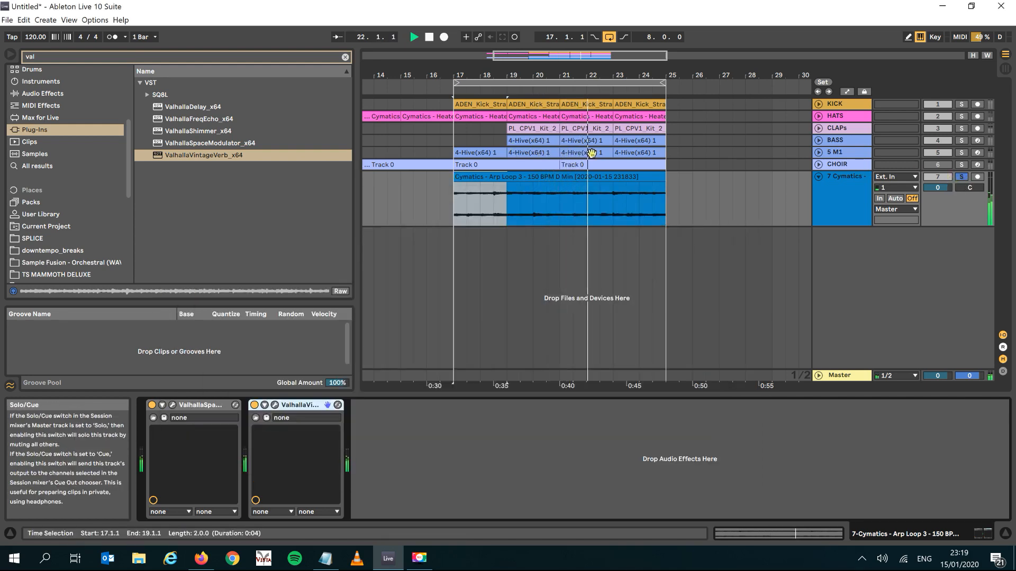
{"action": "left_click_drag", "start_coordinate": [498, 72], "coordinate": [500, 53]}
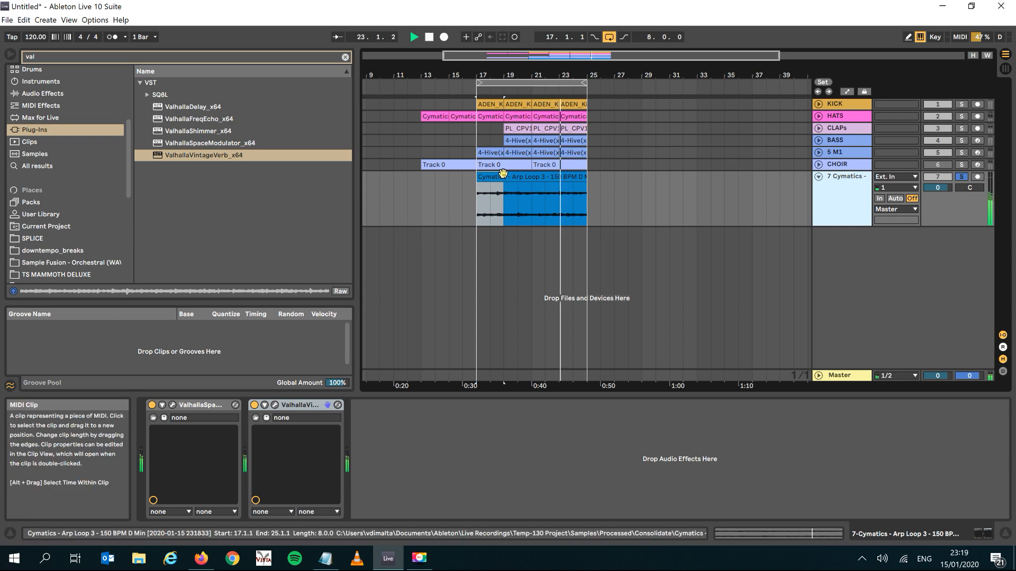
{"action": "left_click", "coordinate": [503, 178]}
{"action": "key", "text": "space"}
{"action": "left_click_drag", "start_coordinate": [505, 178], "coordinate": [458, 186]}
{"action": "key", "text": "space"}
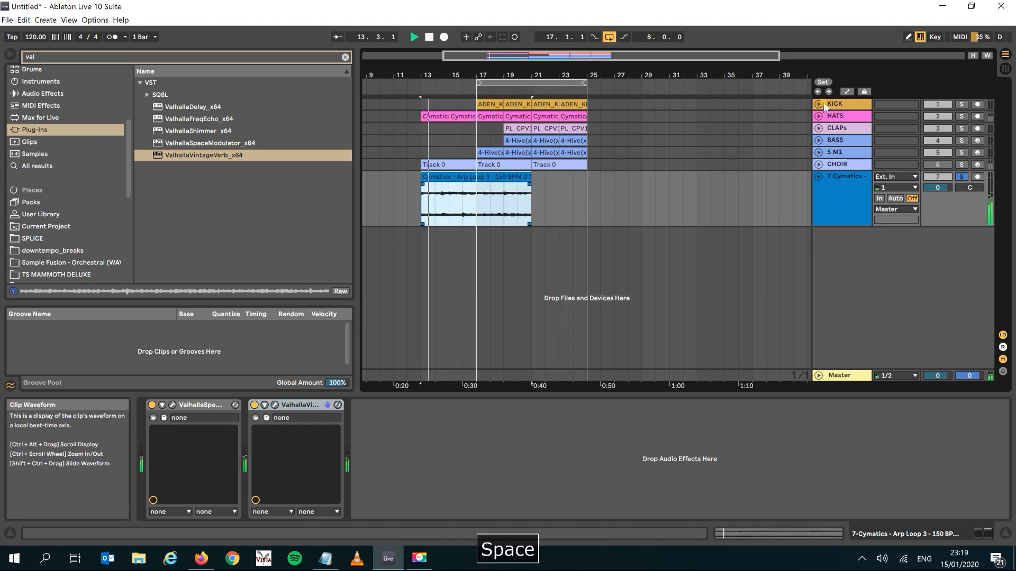
Step: Unsolo the arp track, mute the BASS and 5 M1 tracks, and play the arrangement from bar 13
{"action": "left_click", "coordinate": [960, 178]}
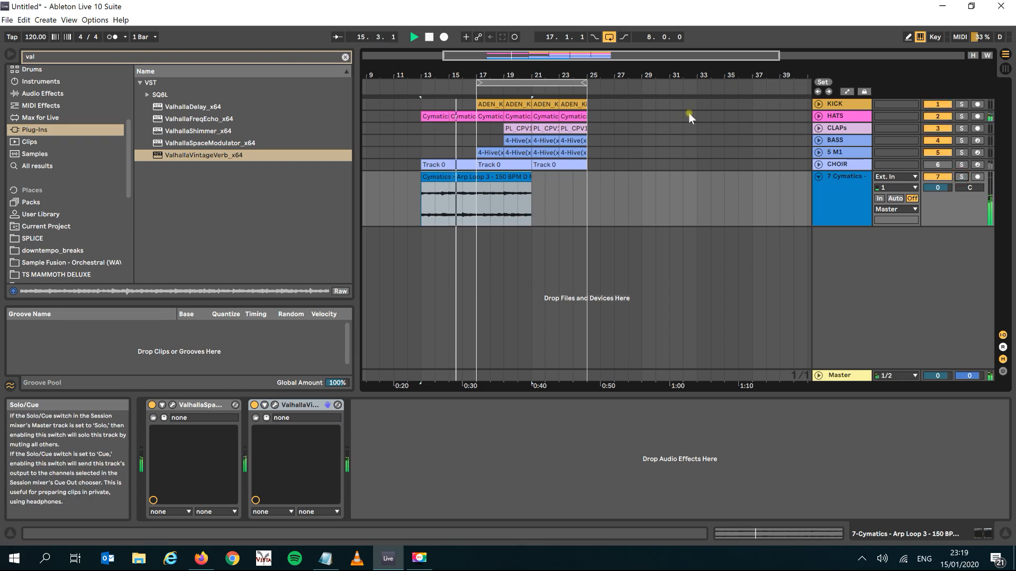
{"action": "left_click_drag", "start_coordinate": [528, 179], "coordinate": [590, 178]}
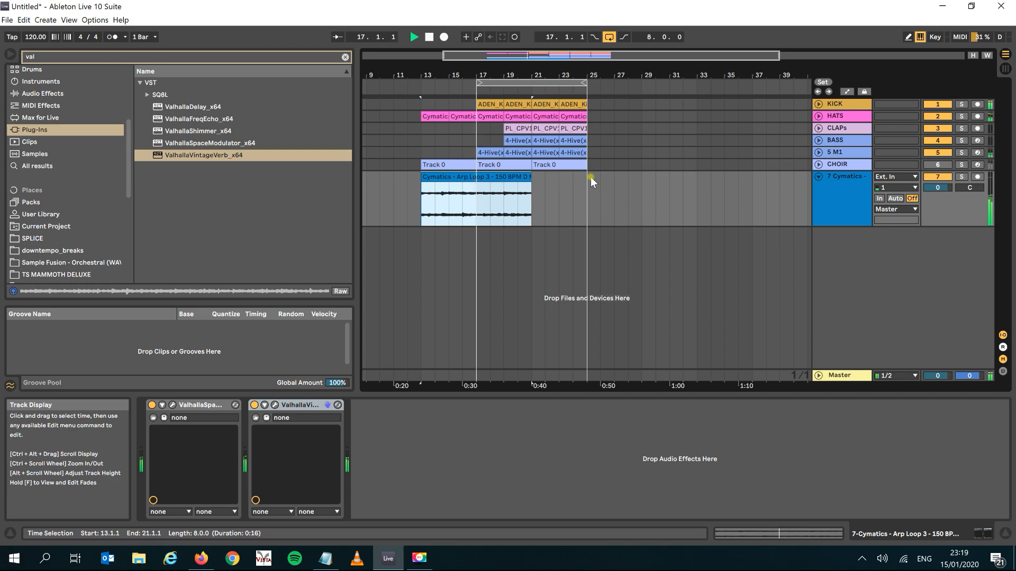
{"action": "left_click", "coordinate": [591, 177]}
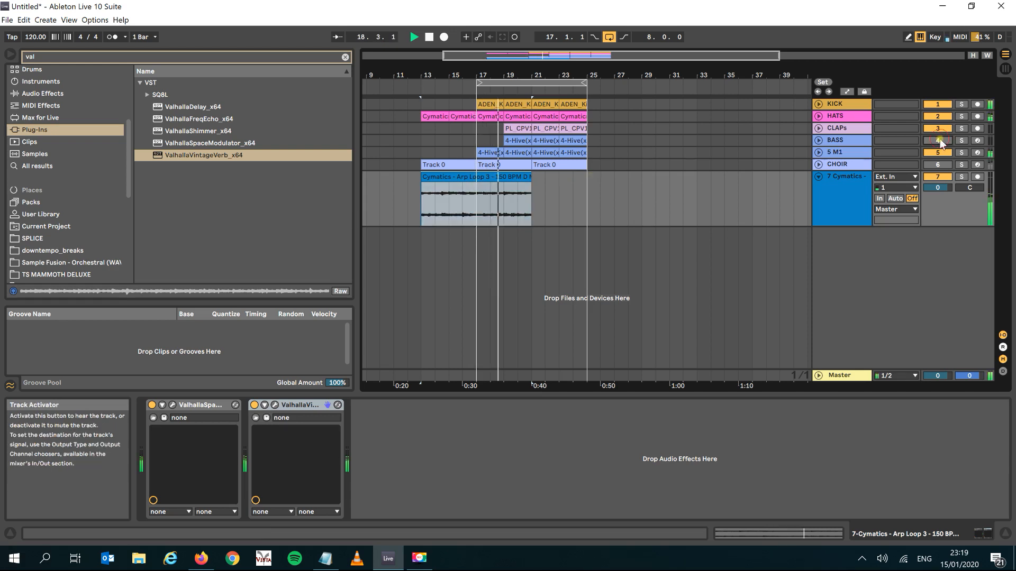
{"action": "left_click", "coordinate": [939, 139]}
{"action": "left_click", "coordinate": [939, 154]}
{"action": "key", "text": "space"}
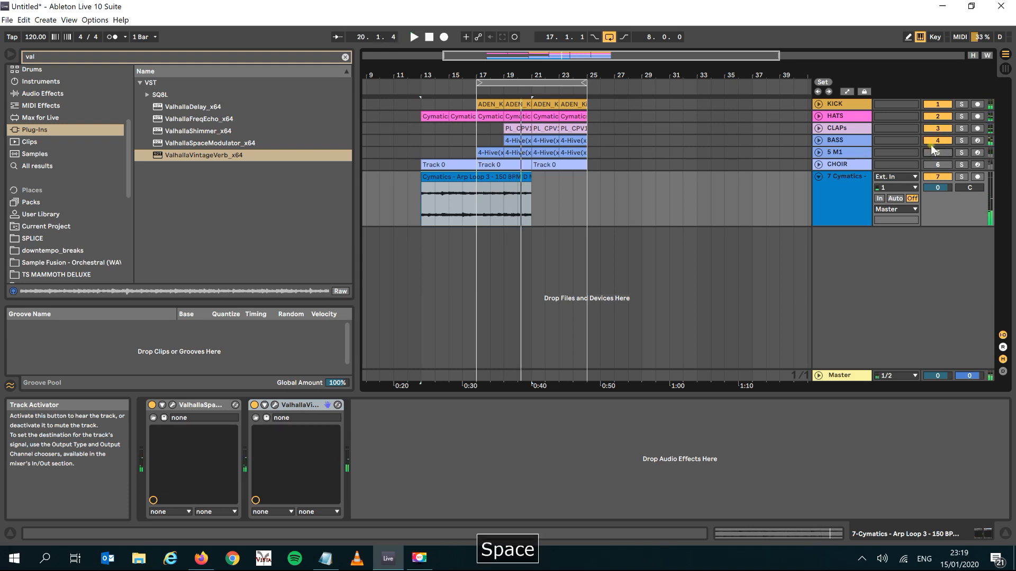
{"action": "left_click", "coordinate": [470, 217]}
{"action": "key", "text": "space"}
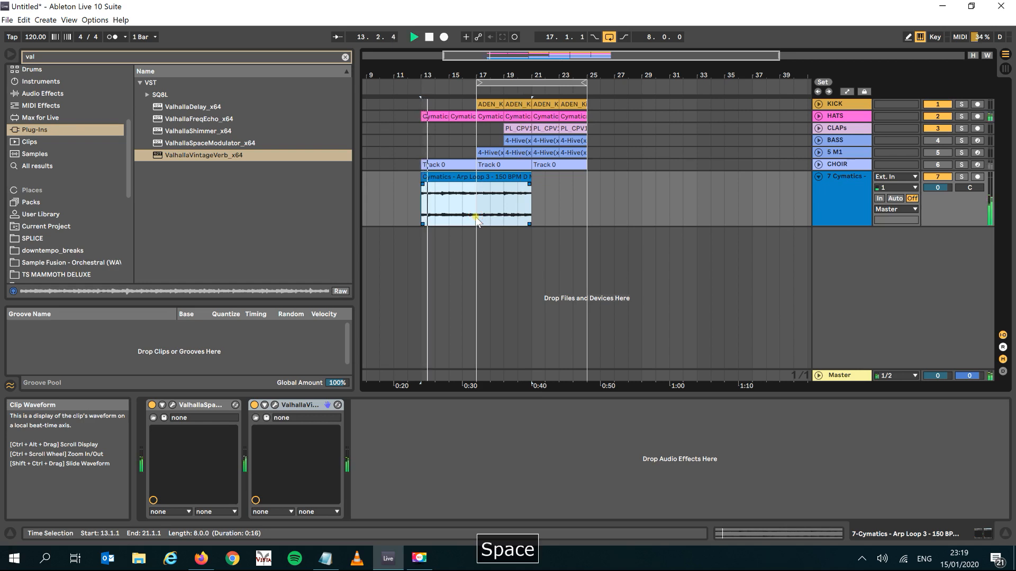
Step: Move the arp clip to start at bar 19, play from there and reactivate the BASS track
{"action": "left_click", "coordinate": [479, 176]}
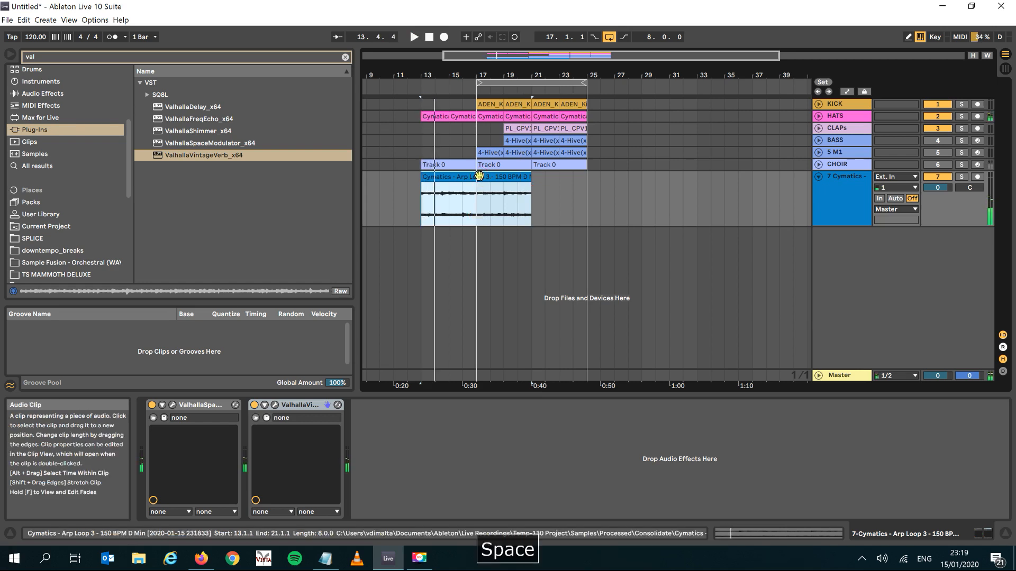
{"action": "left_click_drag", "start_coordinate": [480, 176], "coordinate": [543, 176]}
{"action": "key", "text": "space"}
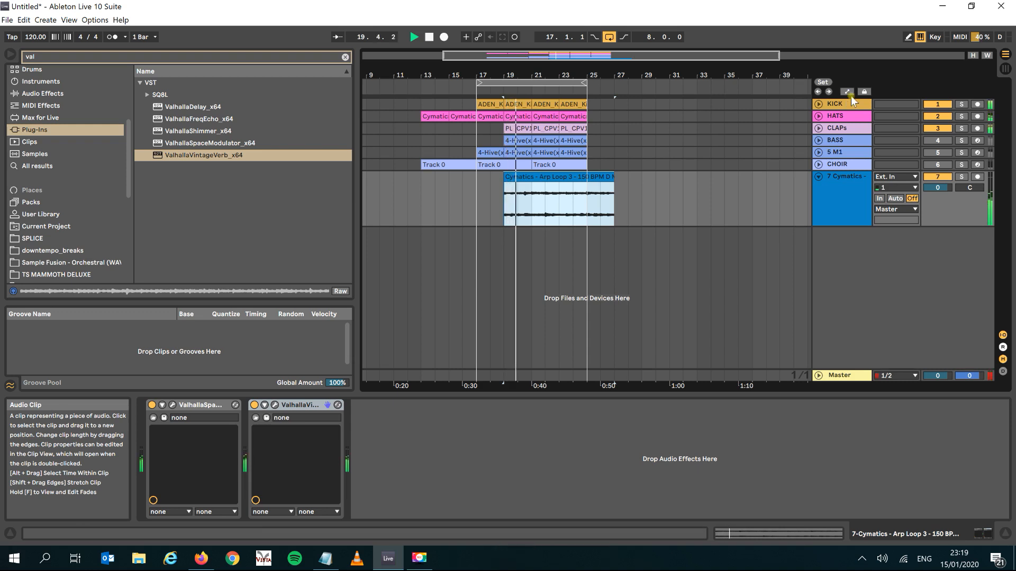
{"action": "left_click", "coordinate": [934, 141]}
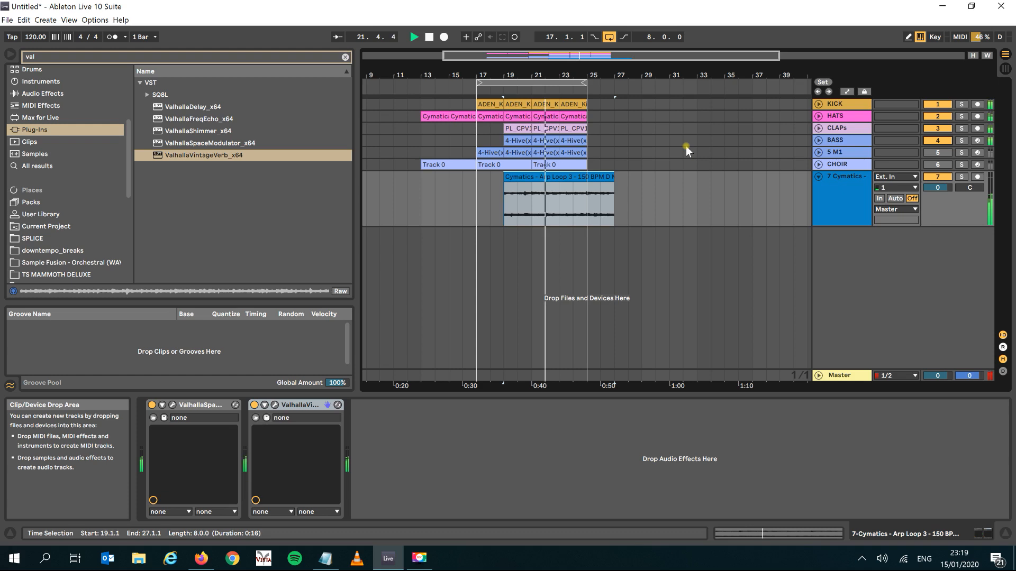
Step: Trim the end of the arp clip to bar 25, fold its track and reactivate the 5 M1 track
{"action": "left_click_drag", "start_coordinate": [614, 183], "coordinate": [587, 182]}
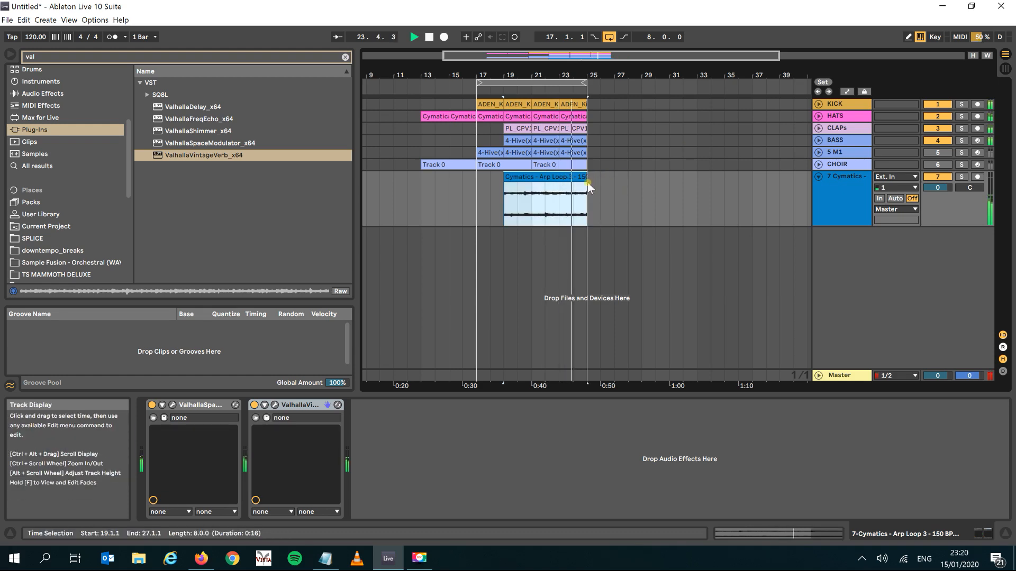
{"action": "left_click", "coordinate": [820, 175]}
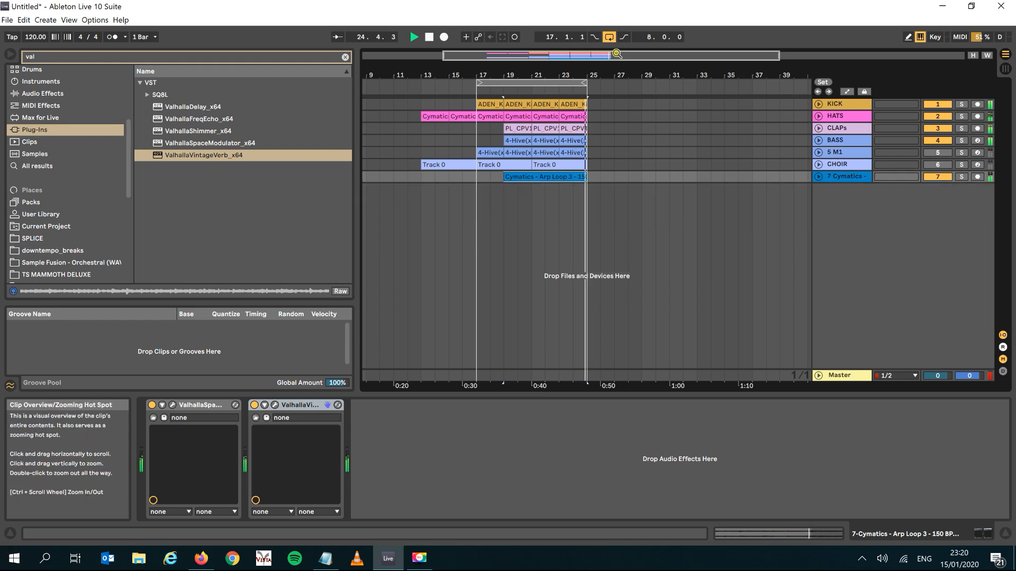
{"action": "left_click", "coordinate": [947, 154]}
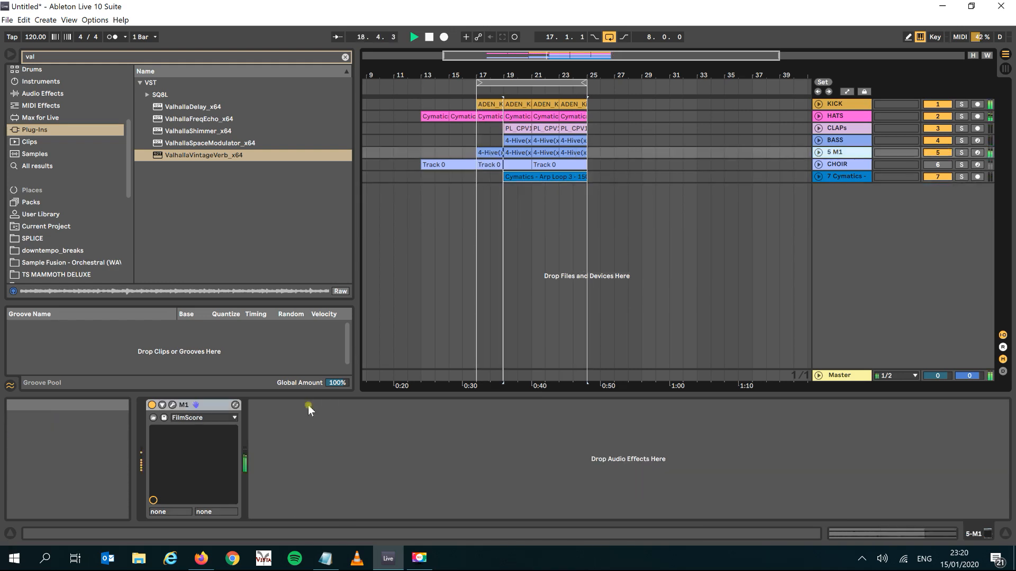
Step: Open the M1 instrument's sound browser, filter the combis by Synth Poly and audition Tablettes
{"action": "left_click", "coordinate": [172, 405]}
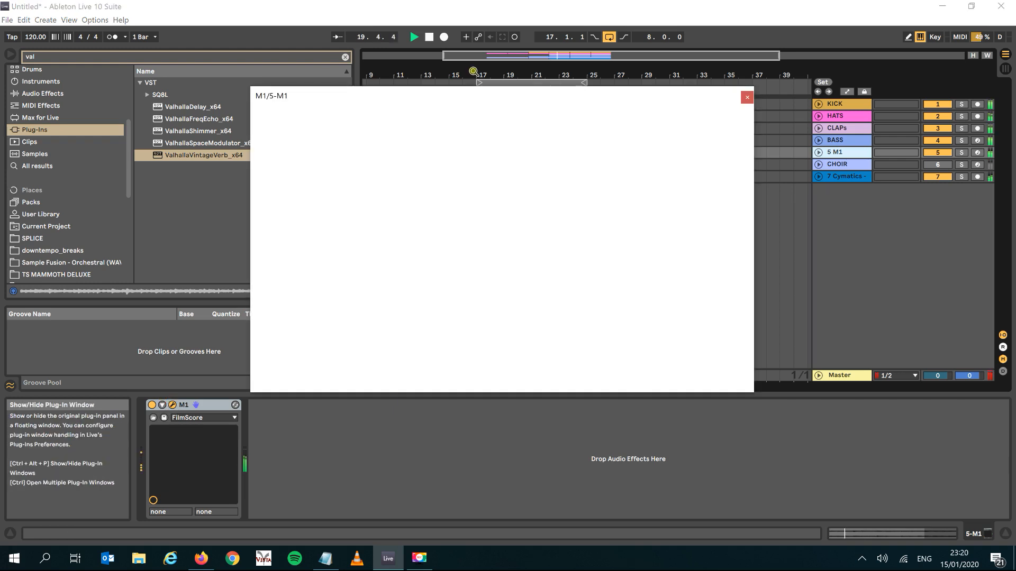
{"action": "left_click", "coordinate": [501, 132]}
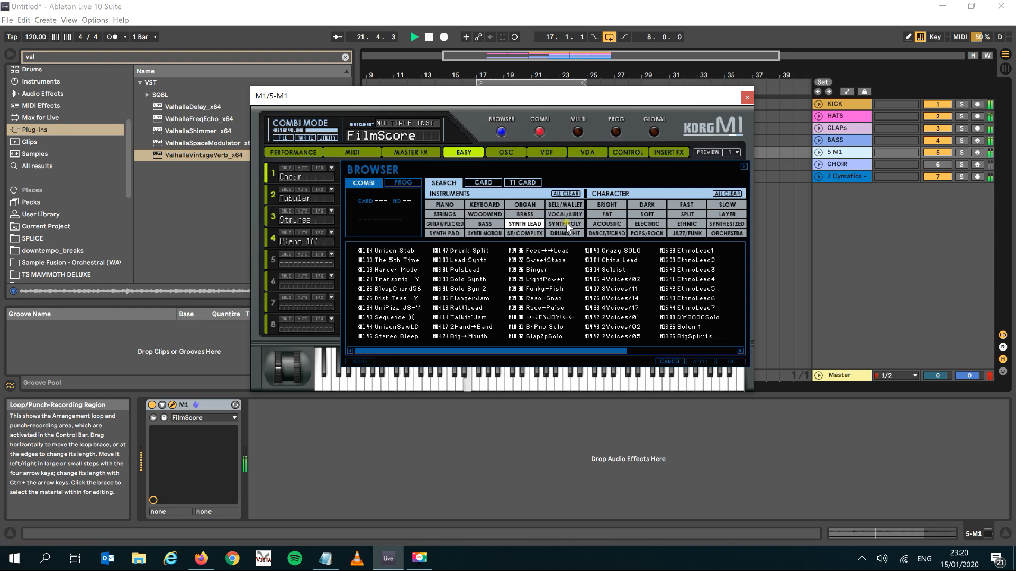
{"action": "left_click", "coordinate": [567, 224]}
{"action": "left_click", "coordinate": [561, 289]}
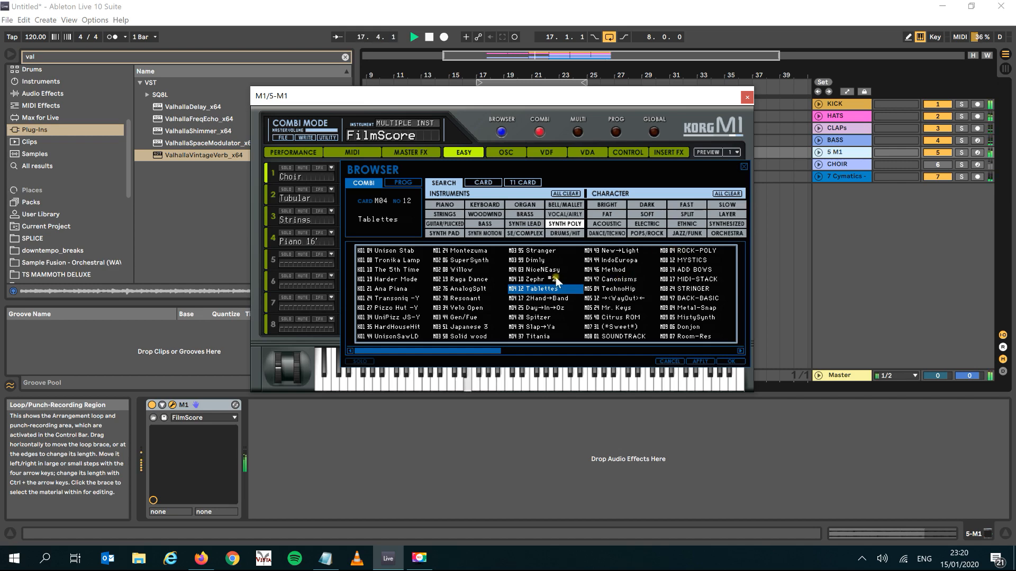
Step: Filter the M1 combis by Bell/Mallet and audition Jamaica, TechnoFunk, Power Play and Bambu Bell against the track
{"action": "left_click", "coordinate": [564, 204]}
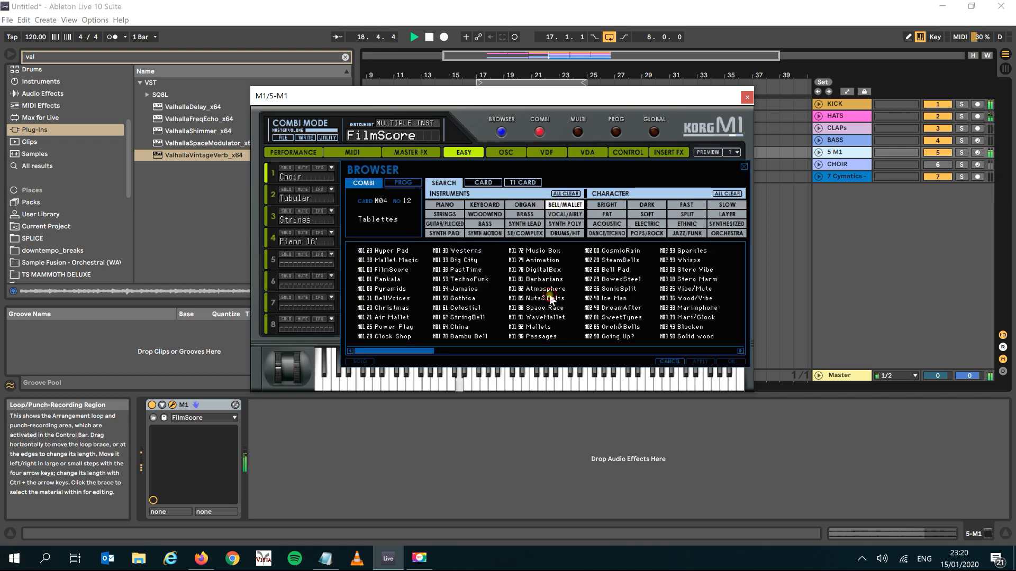
{"action": "left_click", "coordinate": [550, 298]}
{"action": "left_click", "coordinate": [467, 290]}
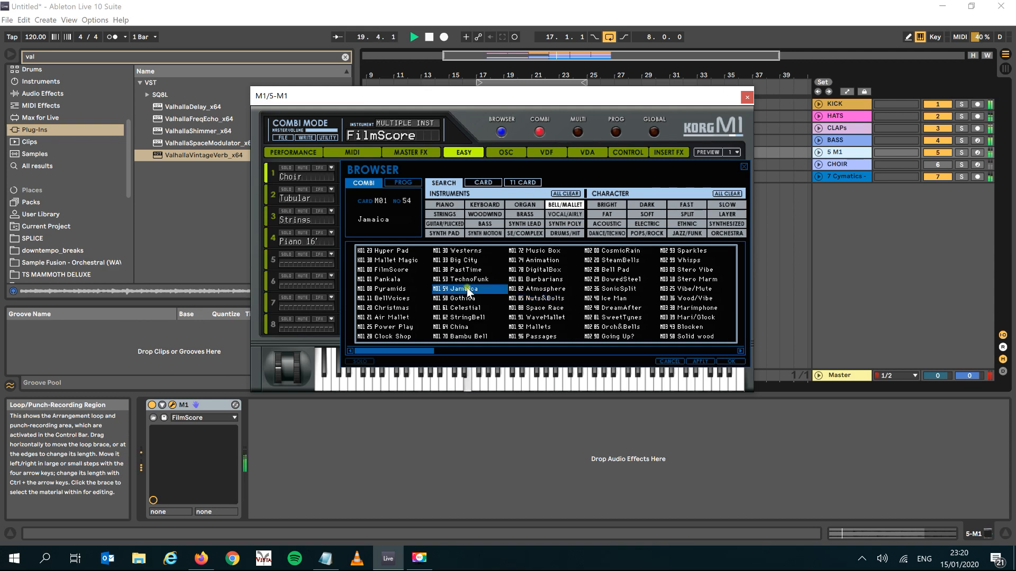
{"action": "left_click", "coordinate": [467, 281]}
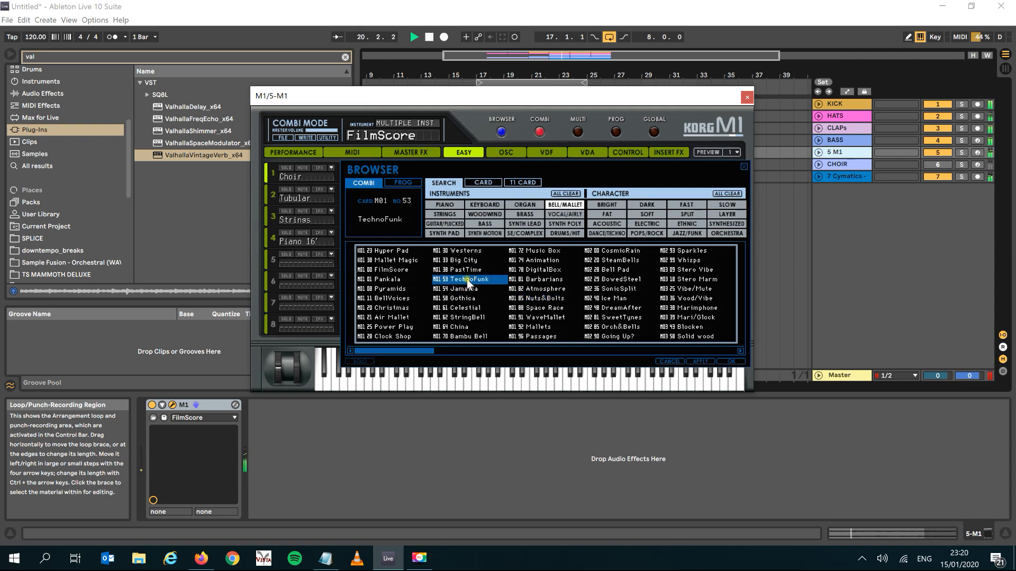
{"action": "left_click", "coordinate": [384, 327]}
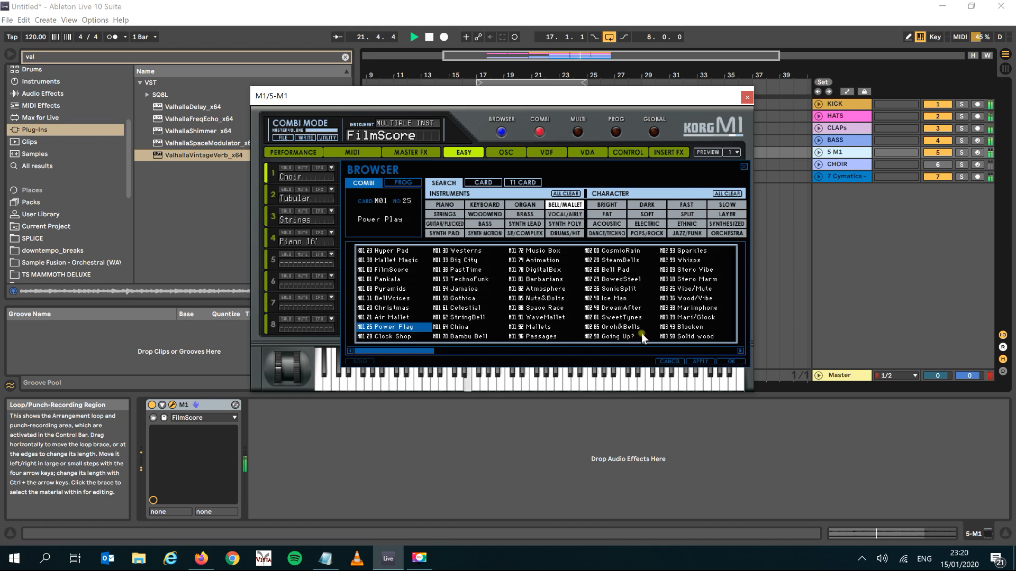
{"action": "left_click", "coordinate": [478, 337]}
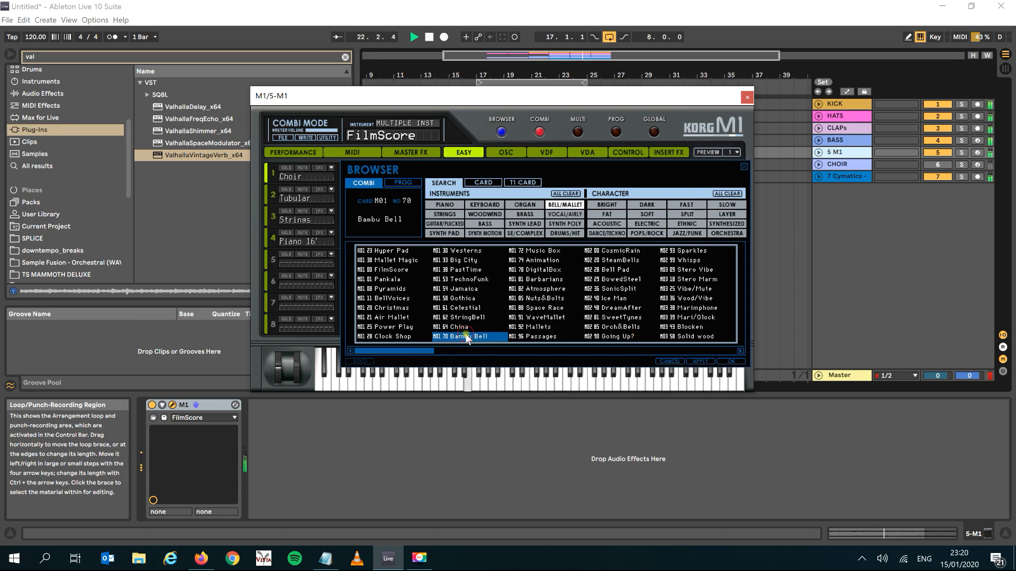
Step: Audition further Bell/Mallet combis, including Vibe/Mute, Stero Marm, Stero Vibe, Sparkles and Mari/Glock
{"action": "left_click", "coordinate": [693, 290]}
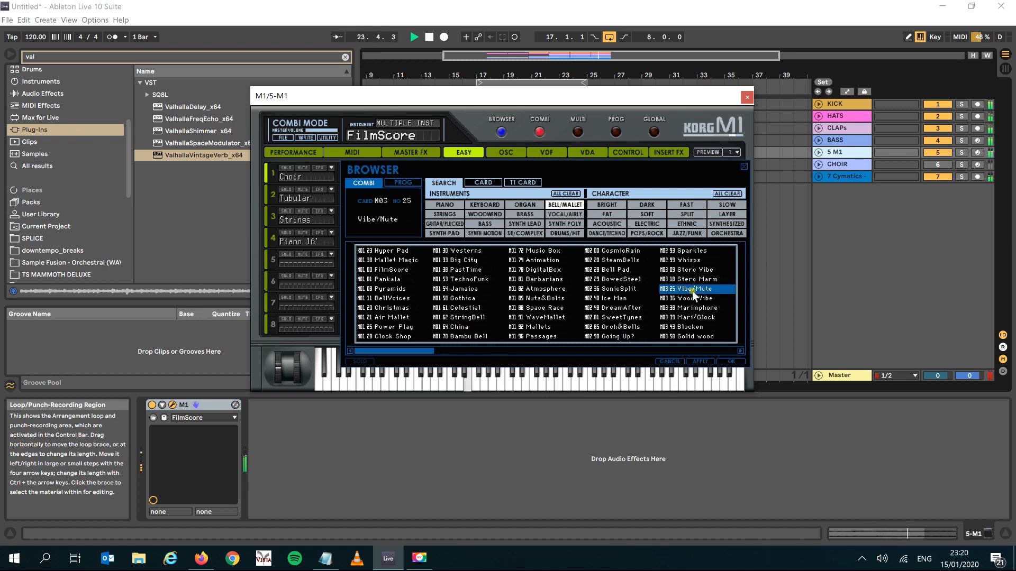
{"action": "left_click", "coordinate": [692, 278]}
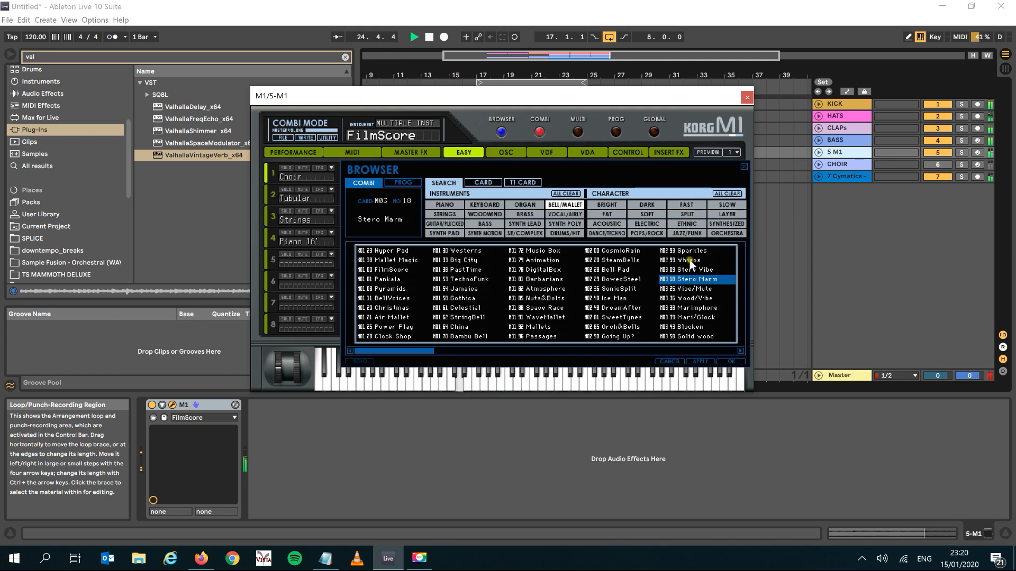
{"action": "left_click", "coordinate": [691, 260]}
{"action": "left_click", "coordinate": [690, 270]}
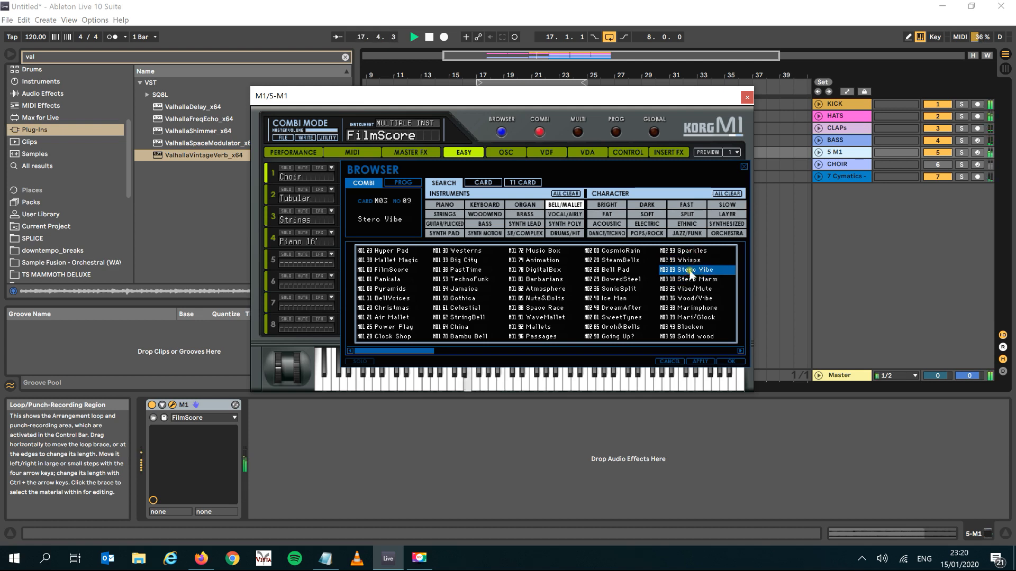
{"action": "left_click", "coordinate": [690, 251]}
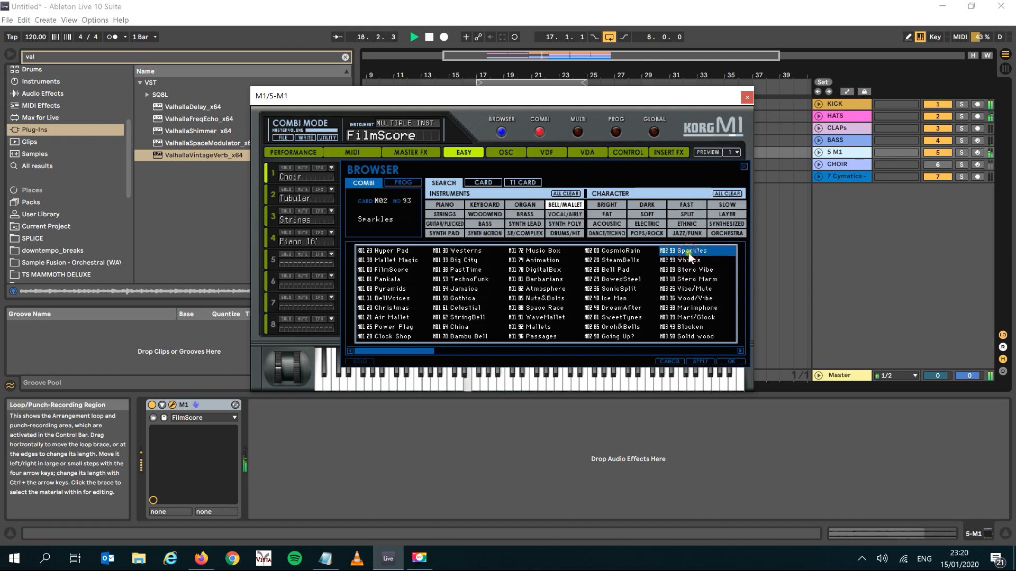
{"action": "left_click", "coordinate": [690, 317]}
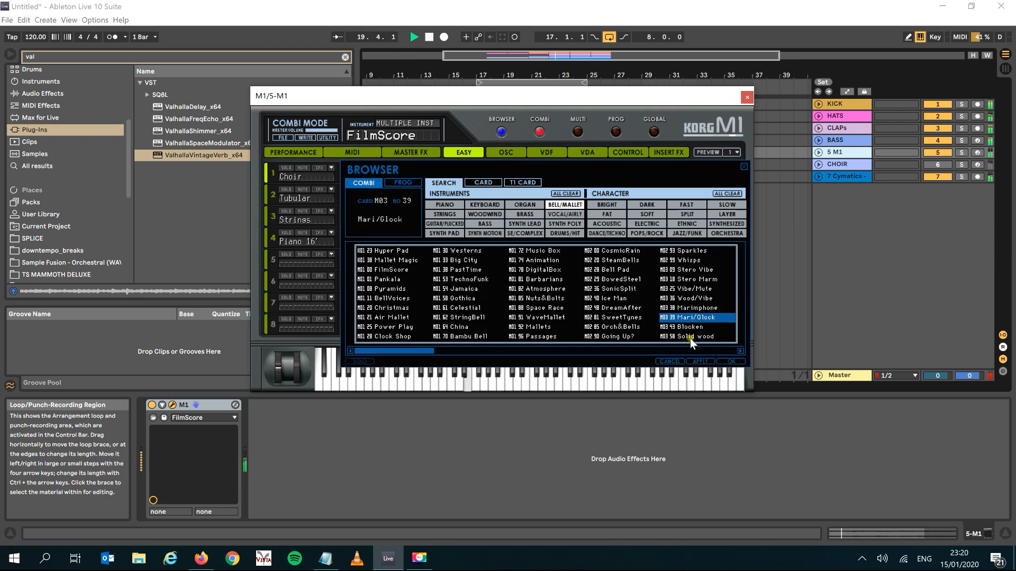
{"action": "left_click", "coordinate": [690, 338]}
Step: Go further along the Bell/Mallet list and audition combis including ShellMagic, Breathbell and Score2
{"action": "left_click", "coordinate": [690, 351]}
{"action": "left_click", "coordinate": [682, 328]}
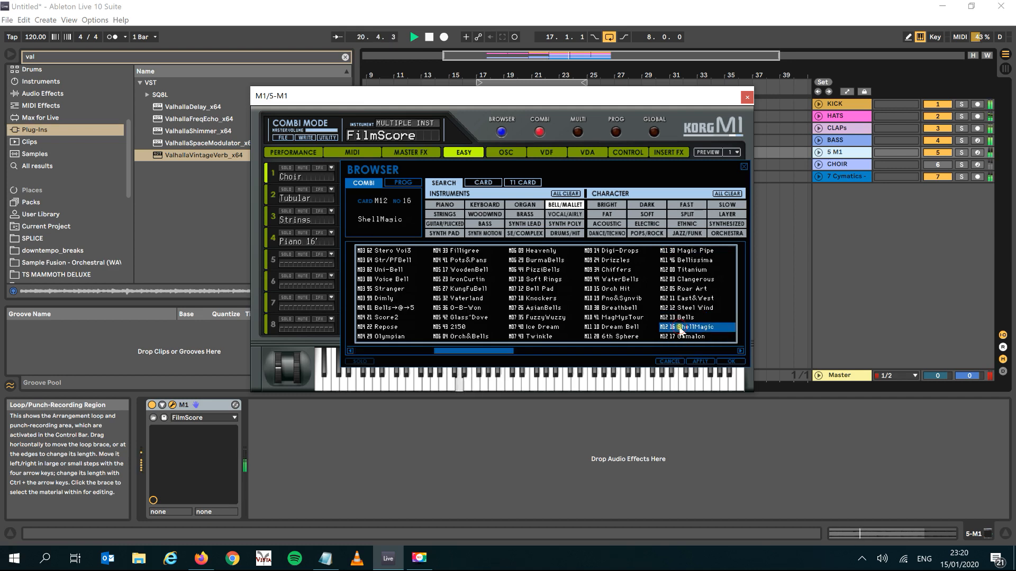
{"action": "left_click", "coordinate": [605, 308]}
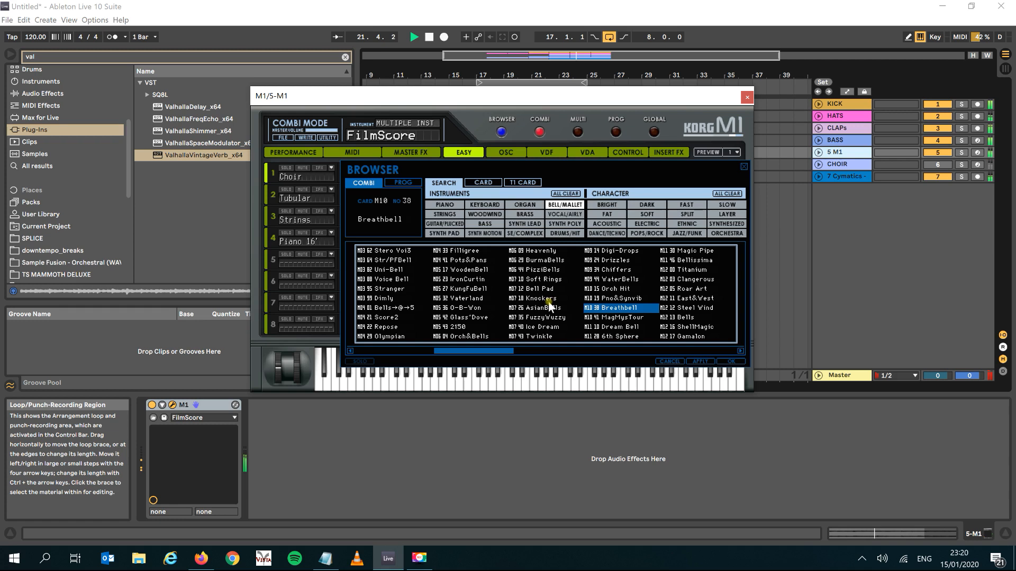
{"action": "left_click", "coordinate": [467, 301]}
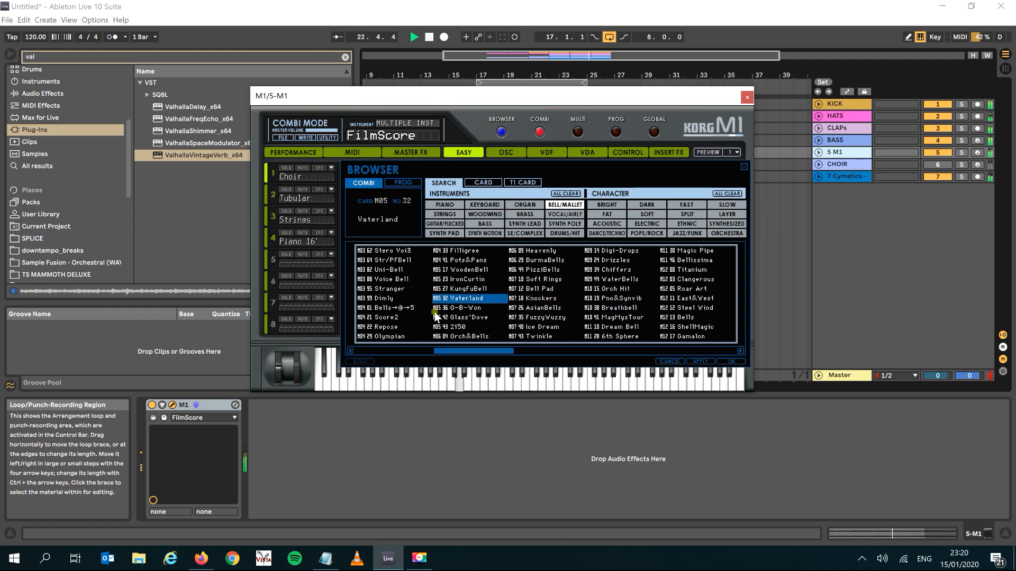
{"action": "left_click", "coordinate": [382, 318]}
Step: Select KungFuBell, stop playback, choose WaterBells and restart playback to hear it in the arrangement
{"action": "key", "text": "space"}
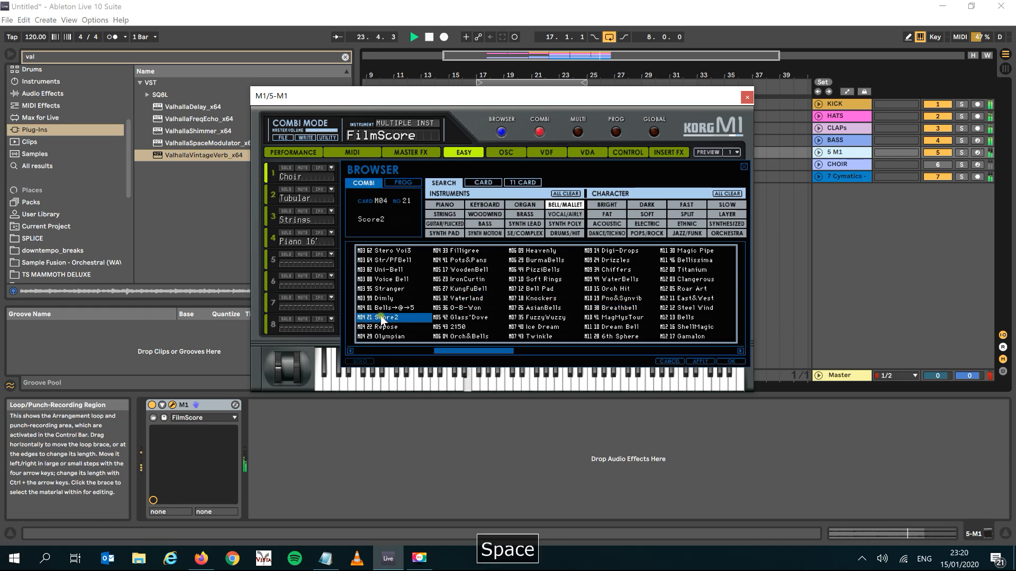
{"action": "left_click", "coordinate": [464, 290]}
{"action": "left_click", "coordinate": [429, 37]}
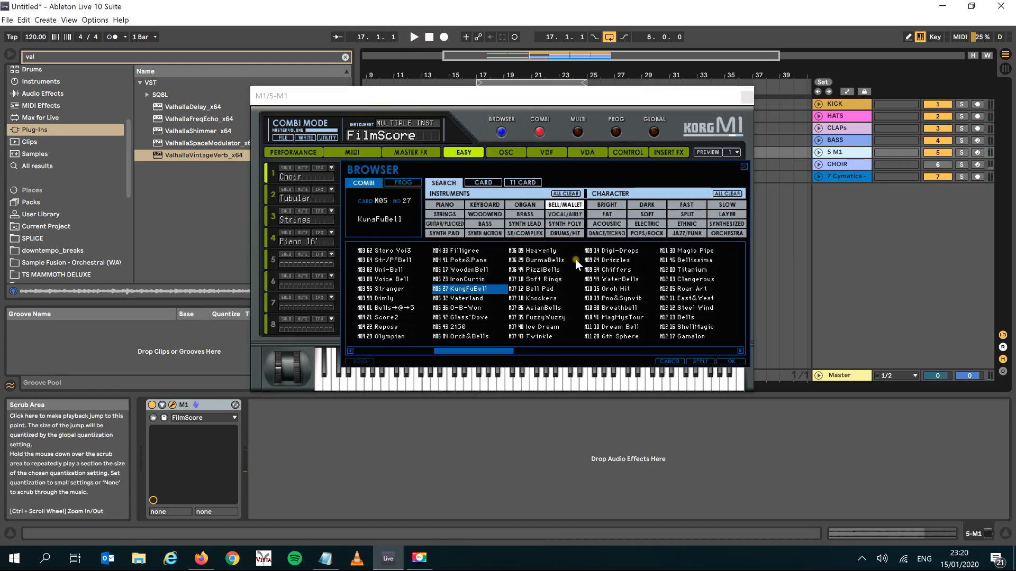
{"action": "left_click", "coordinate": [620, 280]}
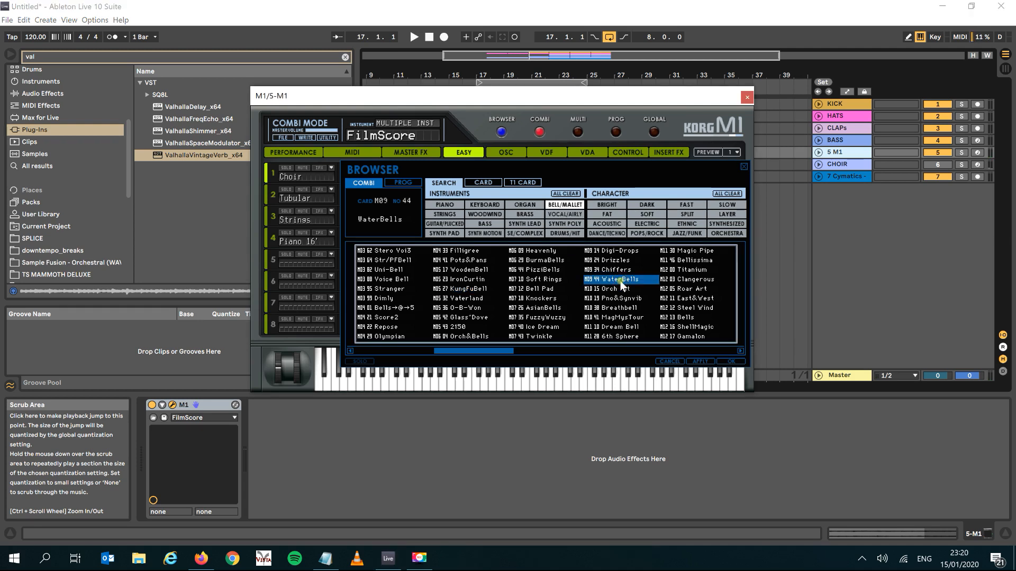
{"action": "key", "text": "space"}
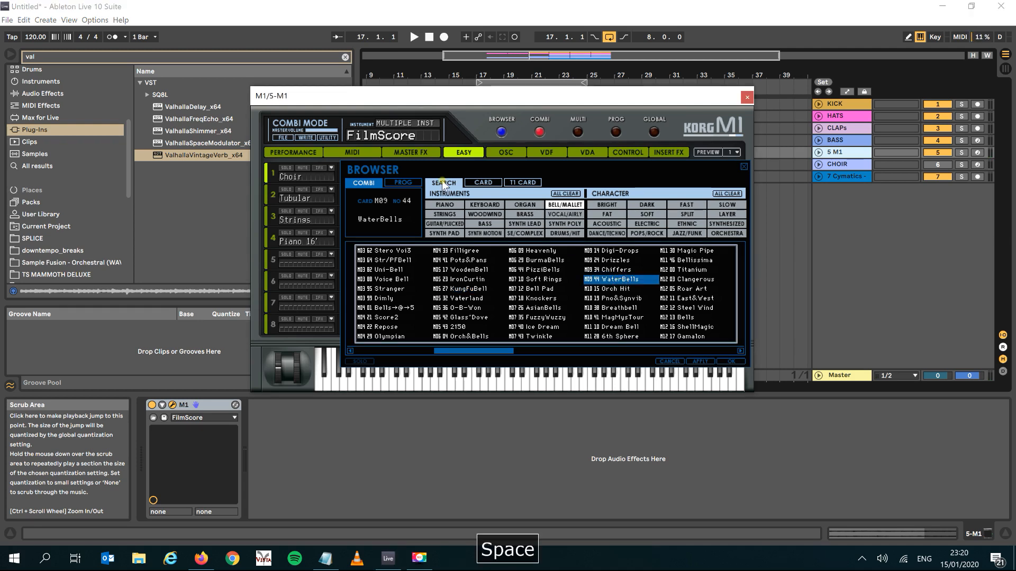
{"action": "left_click", "coordinate": [413, 37]}
Step: Audition Str/PFBell, Dimly and WoodenBell, and close the M1 window
{"action": "left_click", "coordinate": [391, 261]}
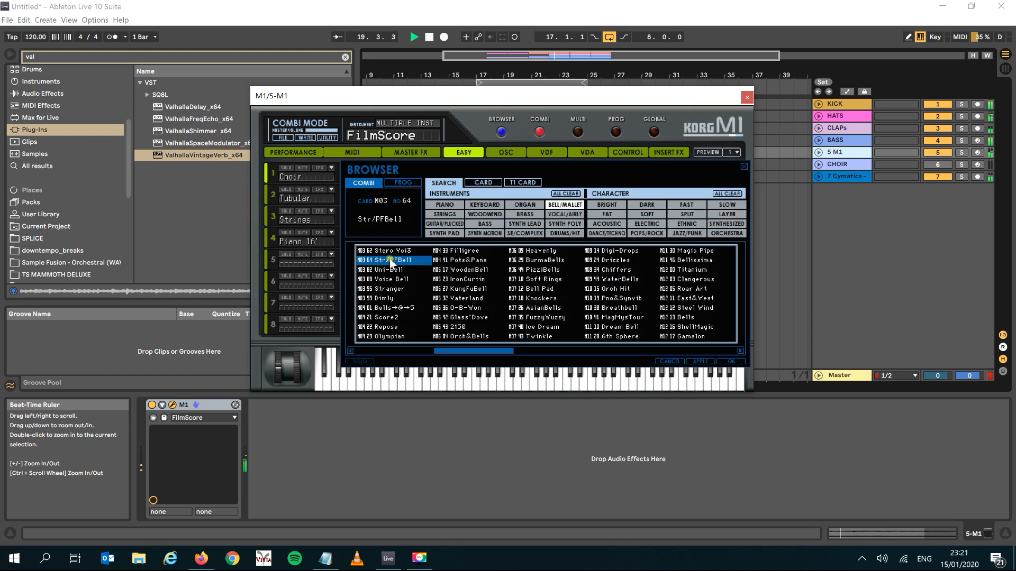
{"action": "left_click", "coordinate": [390, 299]}
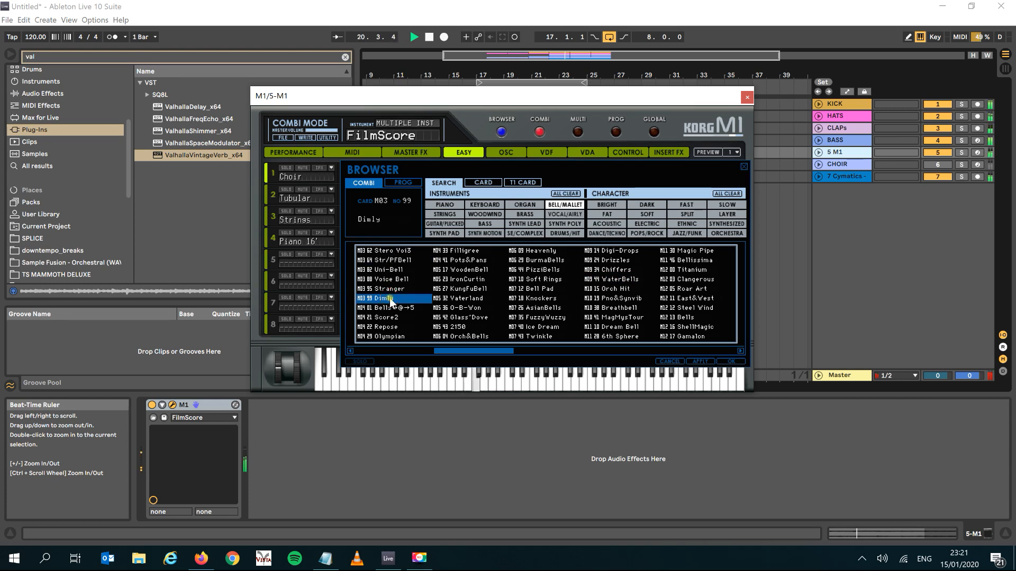
{"action": "left_click", "coordinate": [451, 271]}
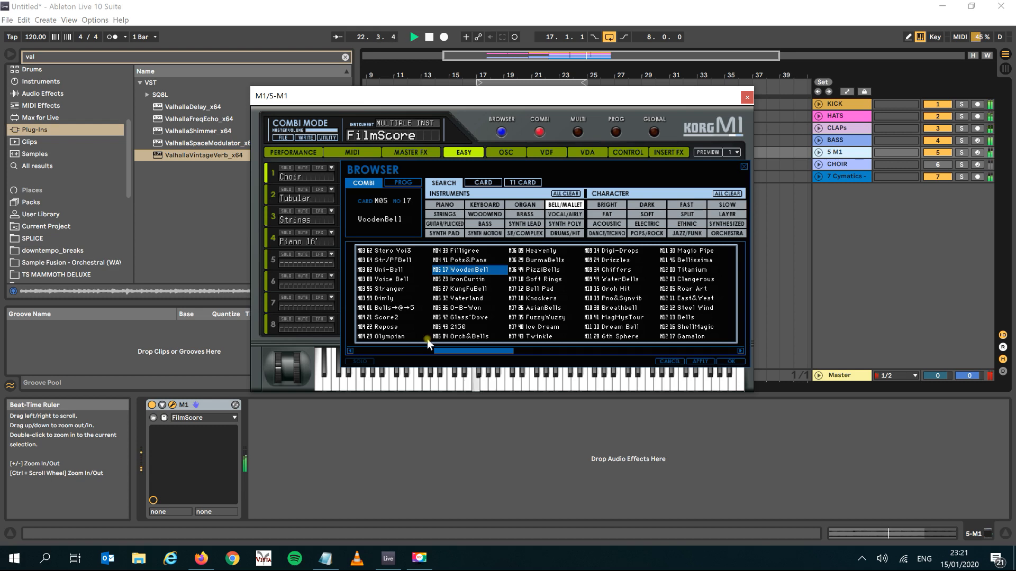
{"action": "left_click", "coordinate": [747, 97]}
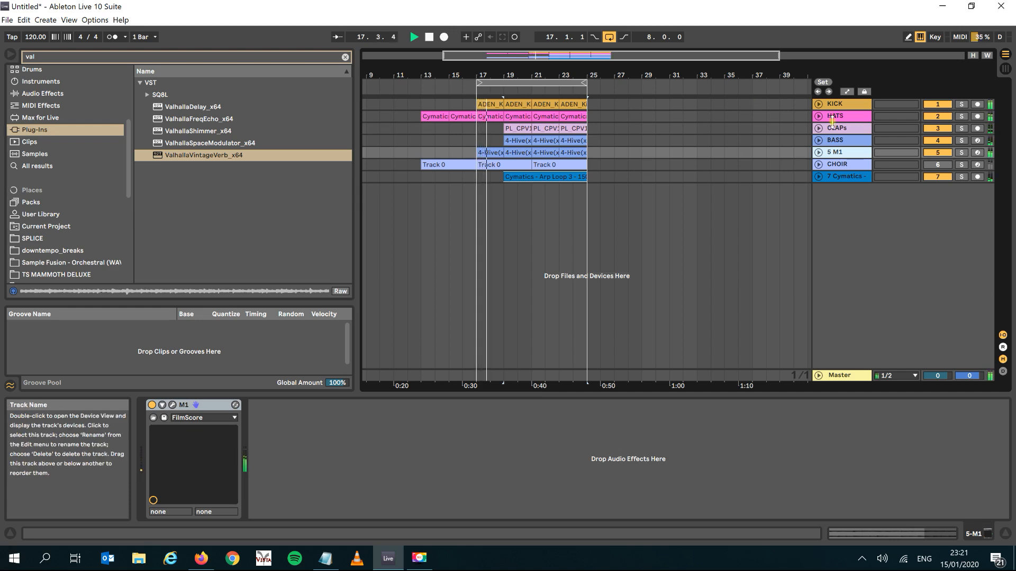
Step: Reopen the M1 combi browser, audition Nuts&Bolts, load the WaveMallet combi and close the M1 window
{"action": "left_click", "coordinate": [172, 405]}
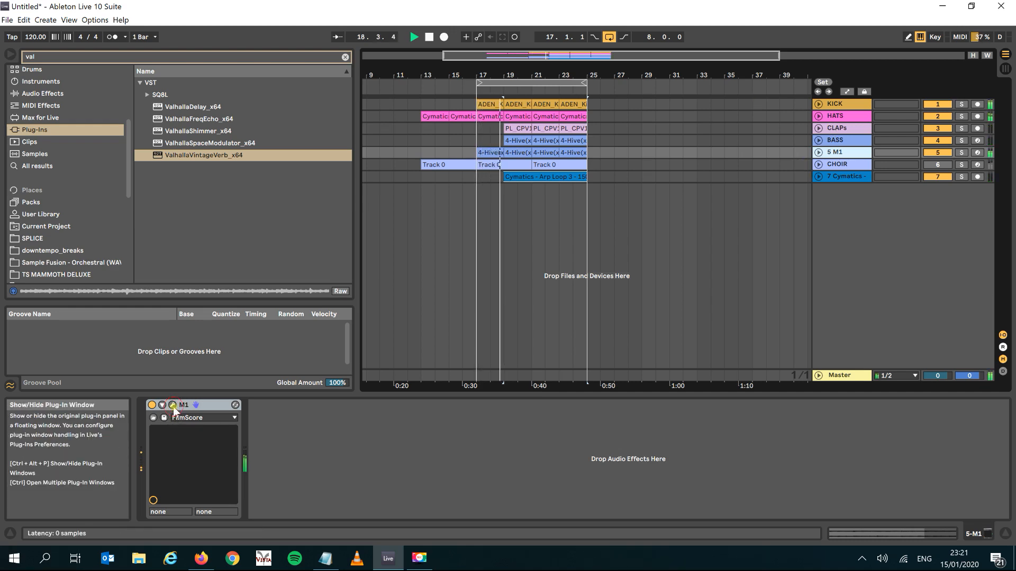
{"action": "left_click", "coordinate": [501, 136]}
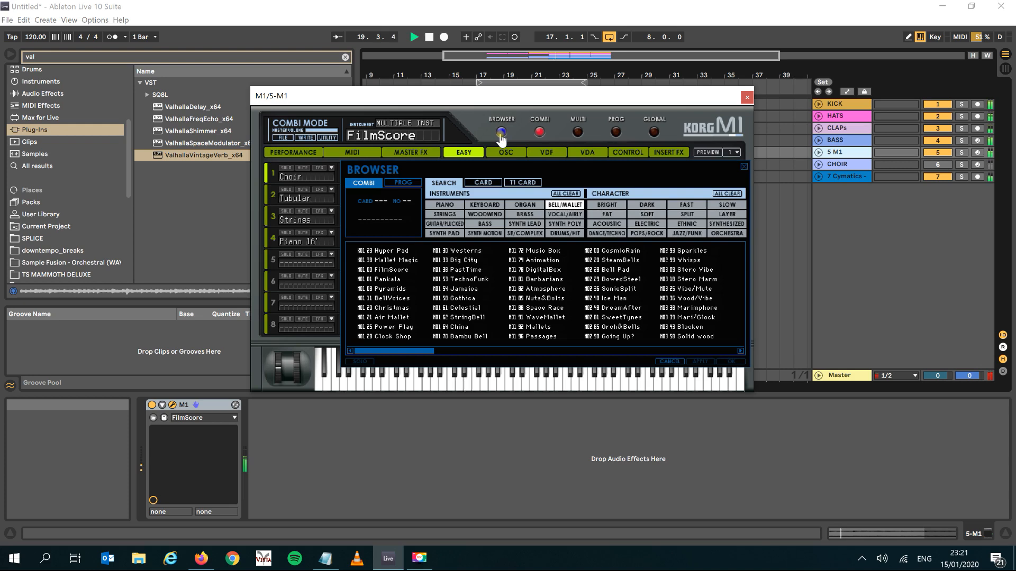
{"action": "left_click", "coordinate": [529, 299]}
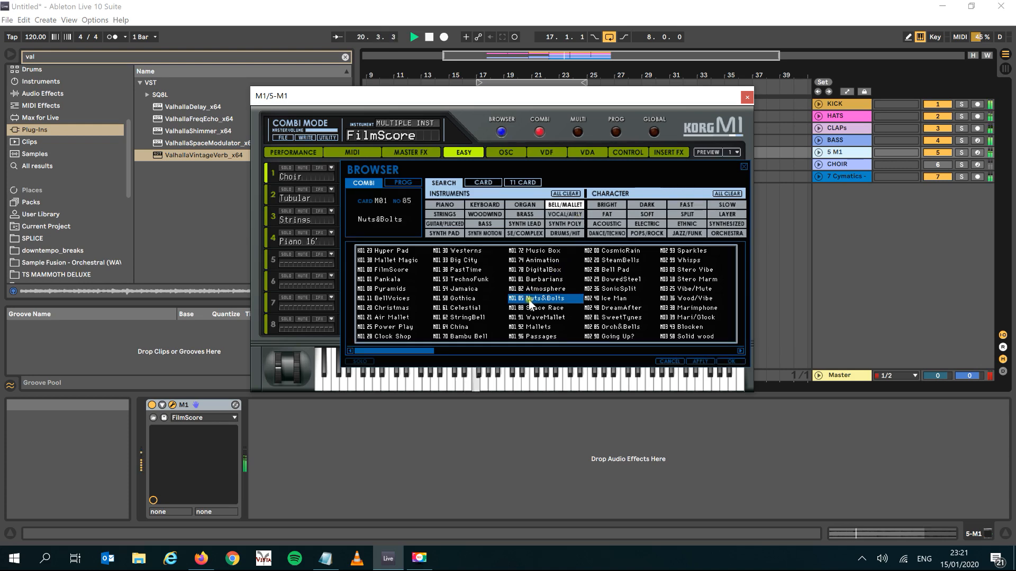
{"action": "double_click", "coordinate": [531, 318]}
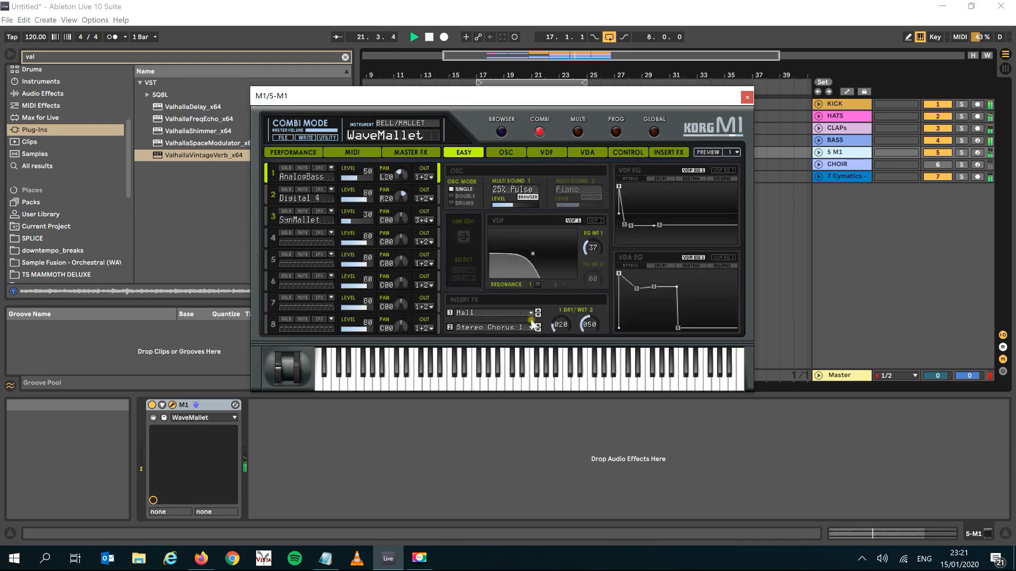
{"action": "left_click", "coordinate": [746, 97]}
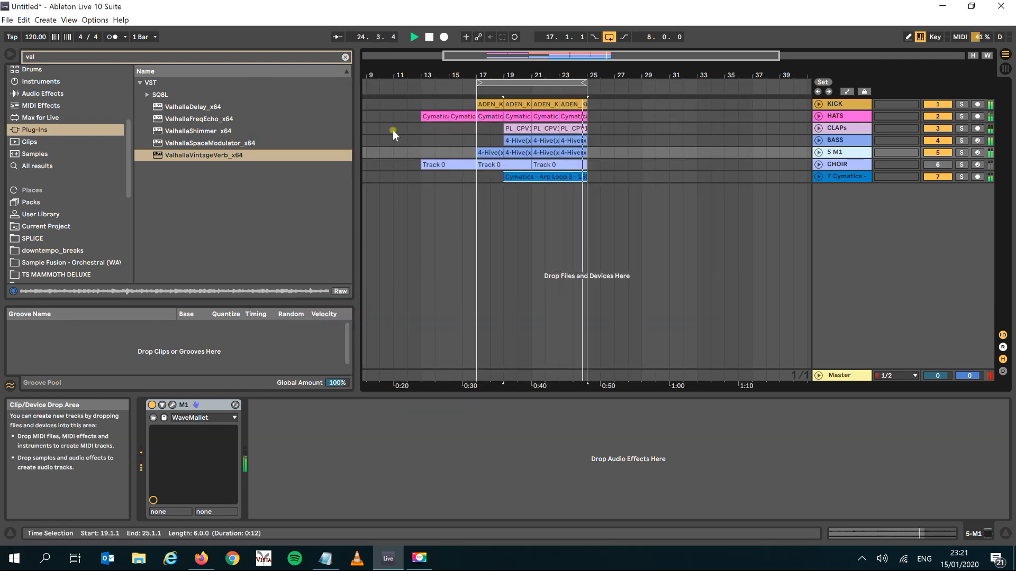
Step: Select the looped section starting at bar 17 across all tracks, stop playback and duplicate the section directly after itself
{"action": "left_click", "coordinate": [513, 82]}
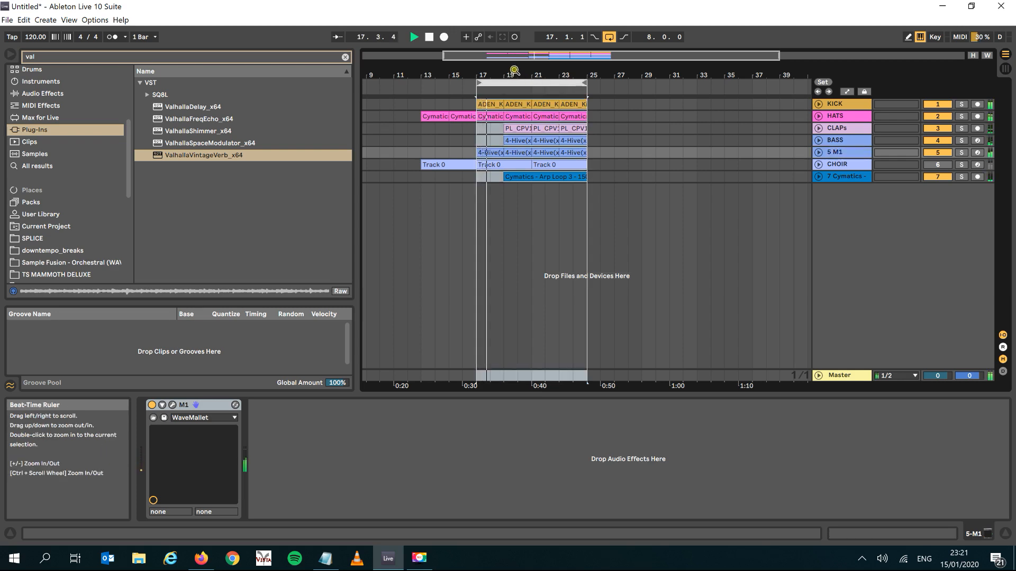
{"action": "left_click_drag", "start_coordinate": [515, 71], "coordinate": [512, 62]}
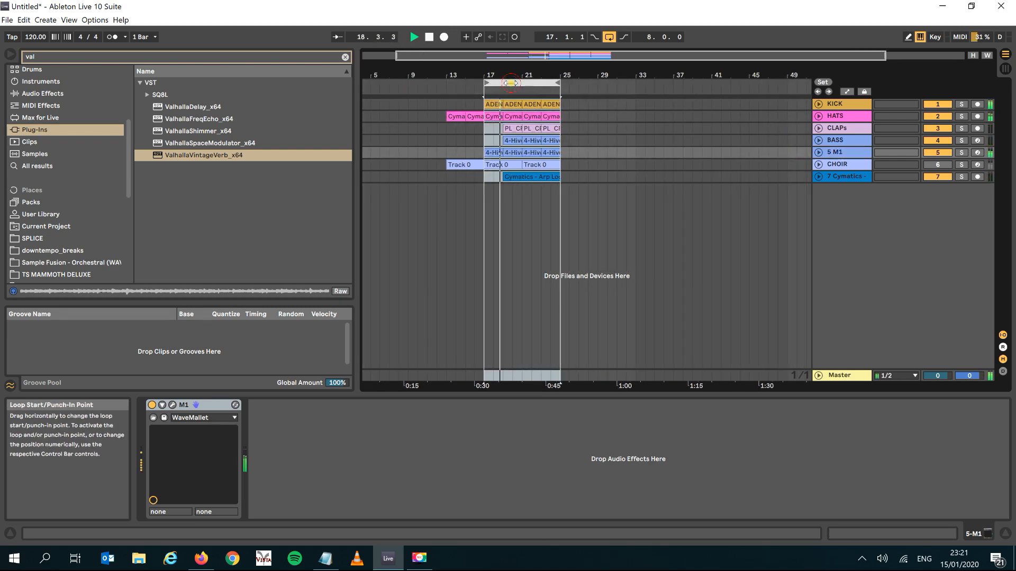
{"action": "key", "text": "space"}
{"action": "key", "text": "ctrl+d"}
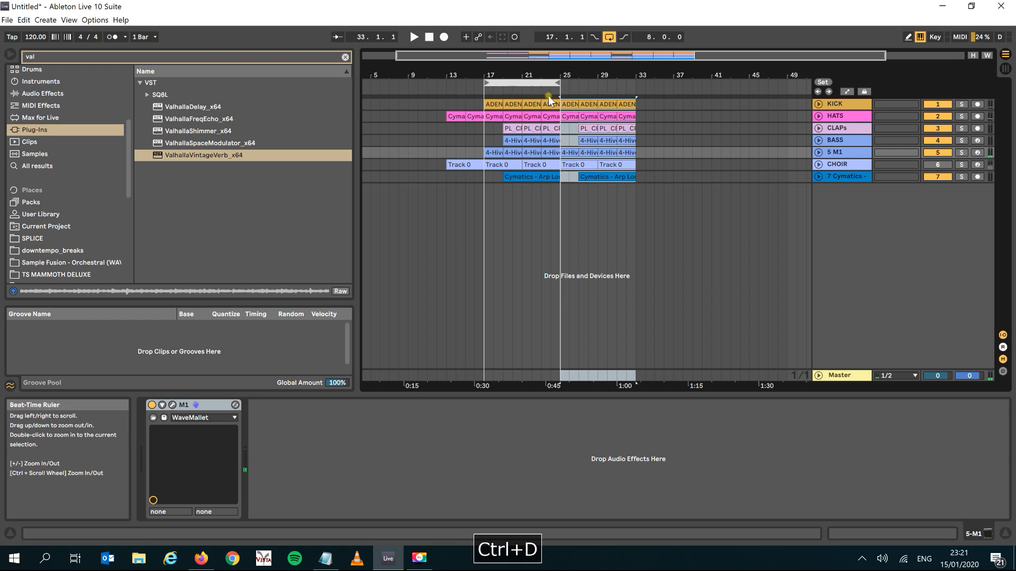
Step: Move the loop brace to the duplicated section at bar 25 and delete the copied Cymatics arp loop clip there
{"action": "left_click_drag", "start_coordinate": [532, 82], "coordinate": [600, 81]}
{"action": "left_click", "coordinate": [607, 178]}
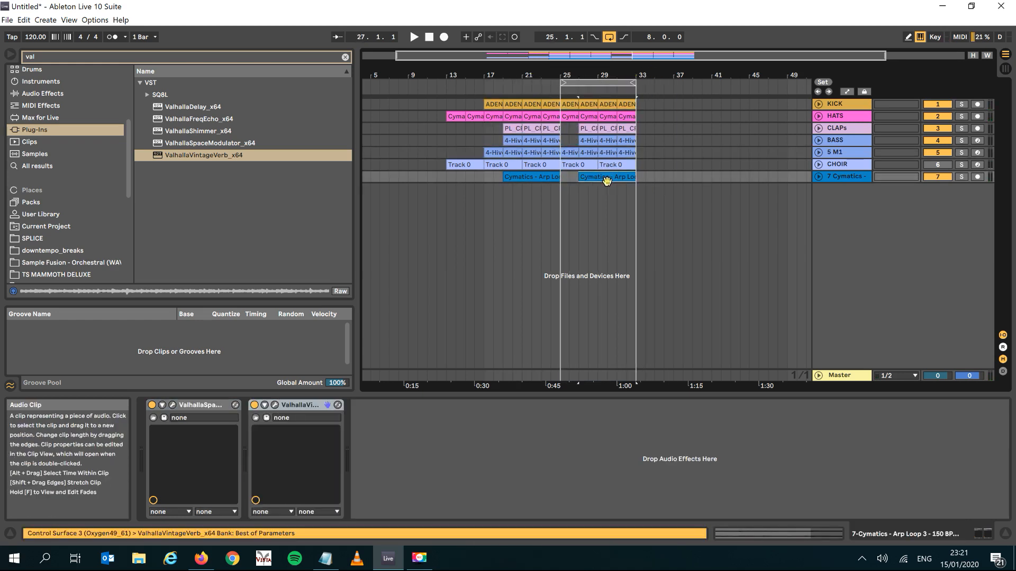
{"action": "key", "text": "Delete"}
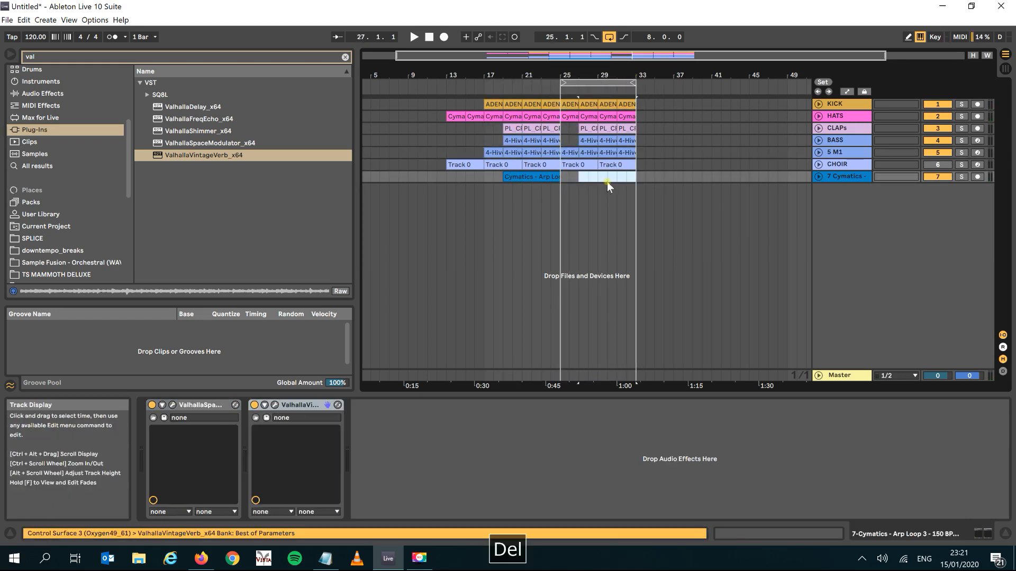
Step: Copy the clap clip at bar 27 and use it to fill the gap in the CLAPs track from bar 25
{"action": "left_click", "coordinate": [589, 129]}
{"action": "key", "text": "ctrl+c"}
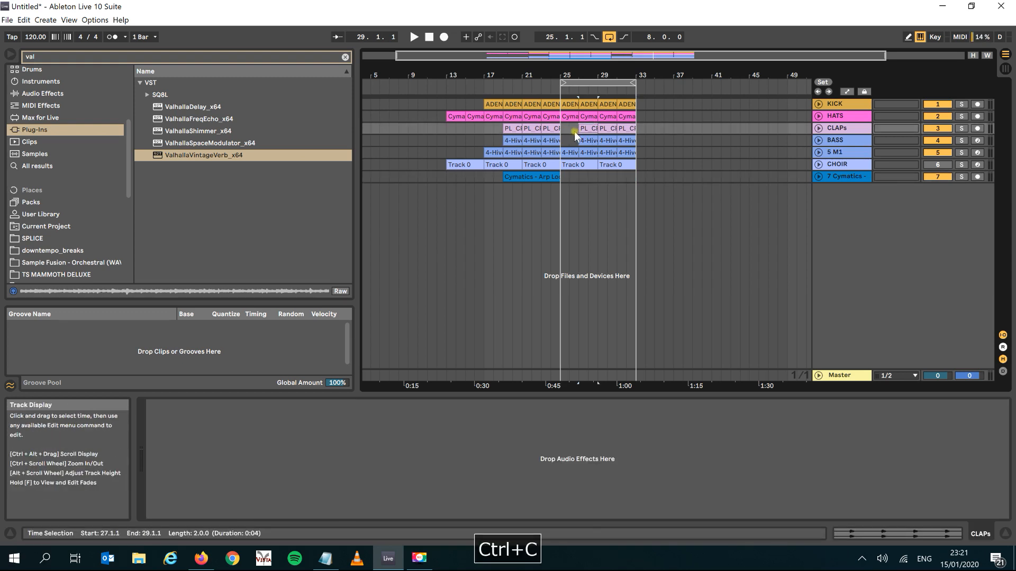
{"action": "left_click", "coordinate": [567, 131]}
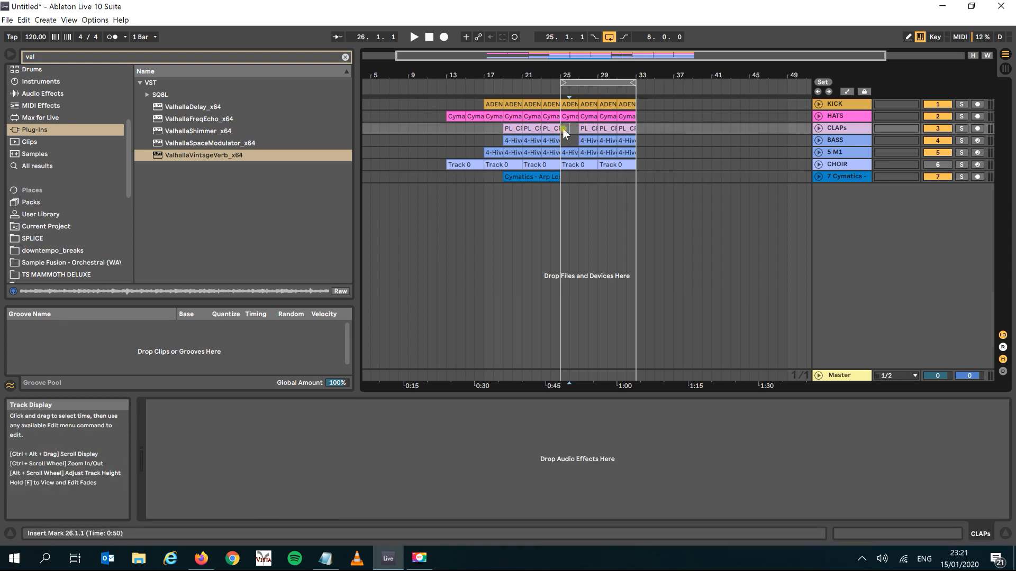
{"action": "key", "text": "ctrl+v"}
{"action": "key", "text": "ctrl+d"}
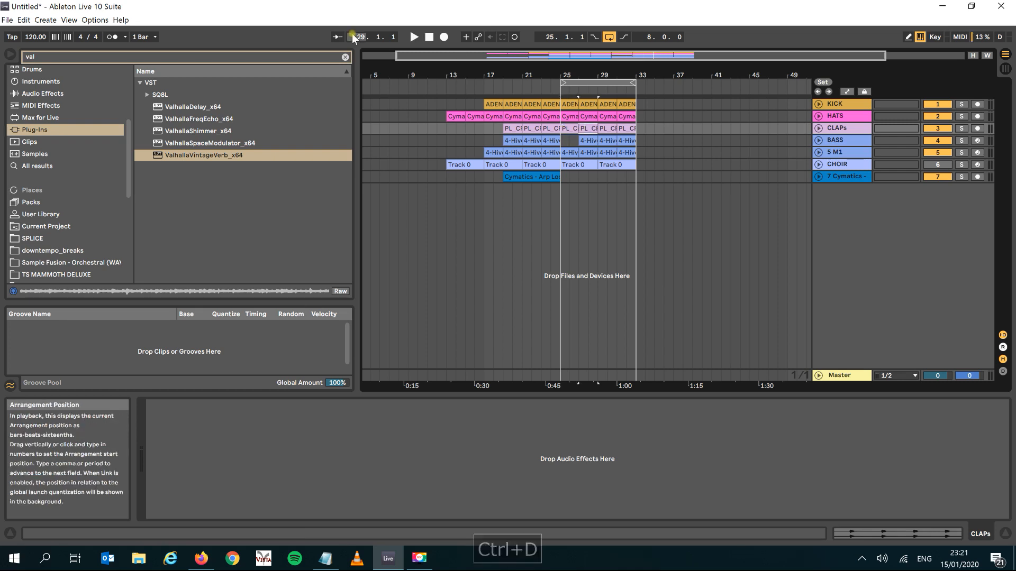
Step: Show the SPLICE folder without the search filter and expand ELICA_LE_BON_ACAPELLAS and its ELB_FEMALE_VOCAL_HITS subfolder
{"action": "left_click", "coordinate": [67, 241]}
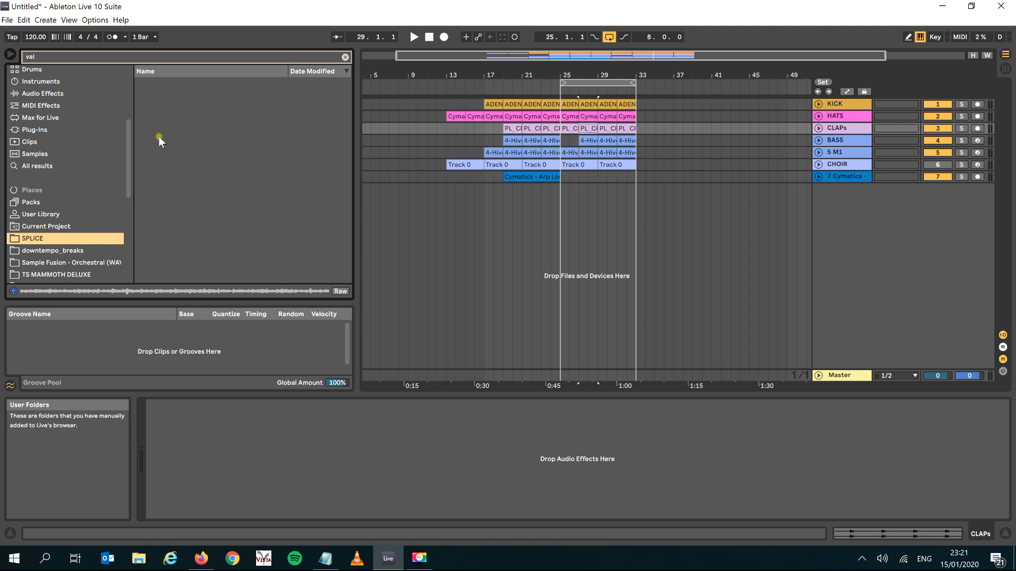
{"action": "left_click", "coordinate": [345, 56]}
{"action": "left_click", "coordinate": [140, 108]}
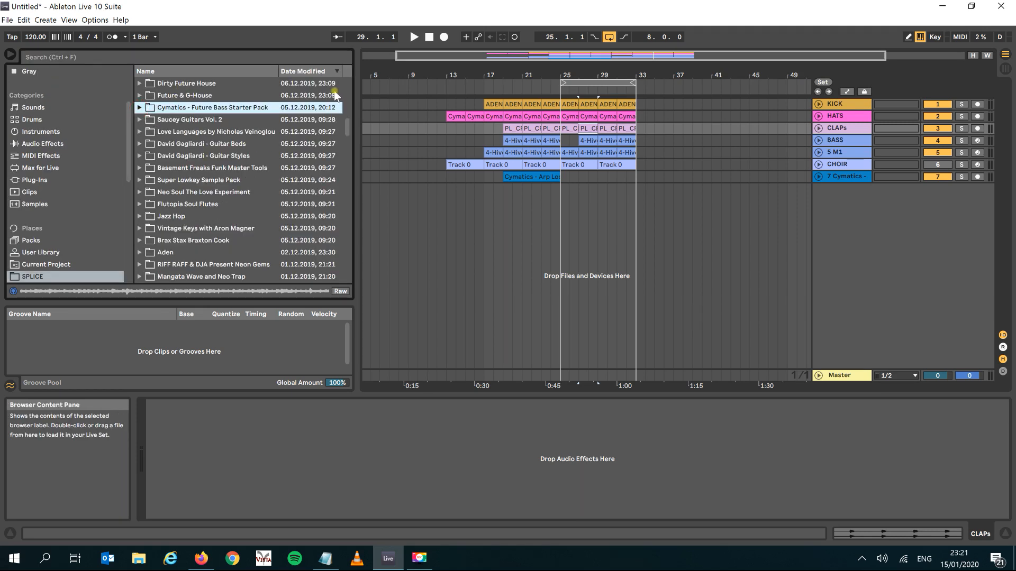
{"action": "left_click_drag", "start_coordinate": [349, 124], "coordinate": [351, 61]}
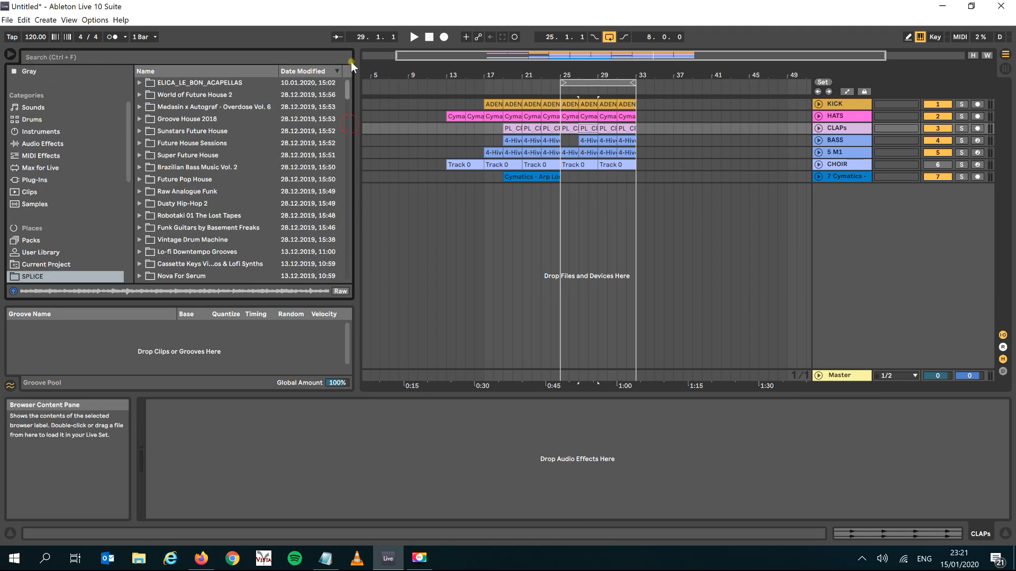
{"action": "left_click", "coordinate": [140, 83]}
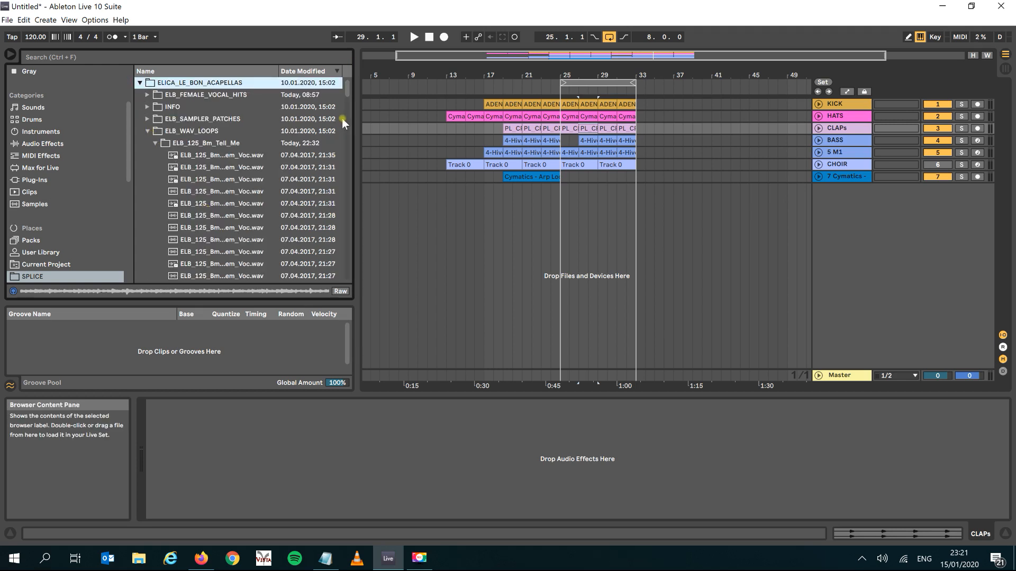
{"action": "left_click", "coordinate": [148, 95]}
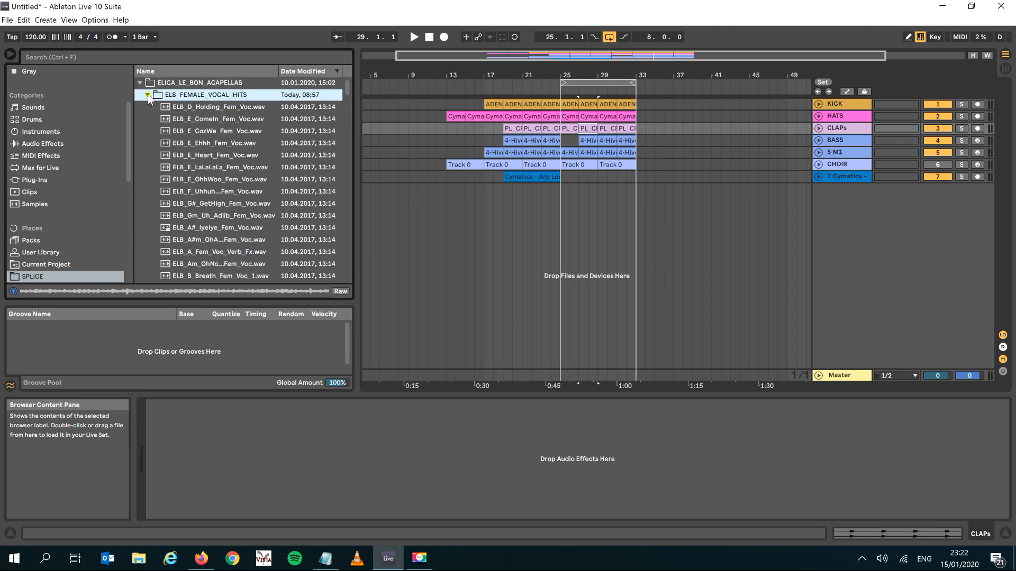
Step: Audition the female vocal hits, including ComeIn, OhhWoo, GetHigh and ELB_A_Fem_Voc_Verb_Fx.wav
{"action": "left_click", "coordinate": [196, 122]}
{"action": "left_click", "coordinate": [202, 181]}
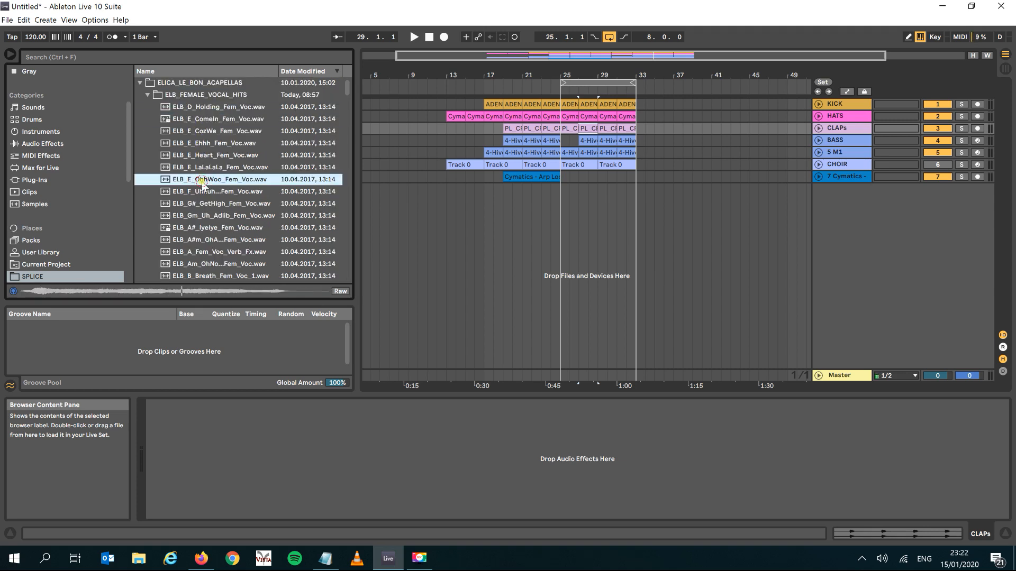
{"action": "key", "text": "Down"}
{"action": "key", "text": "Down"}
{"action": "key", "text": "Down"}
{"action": "key", "text": "Down"}
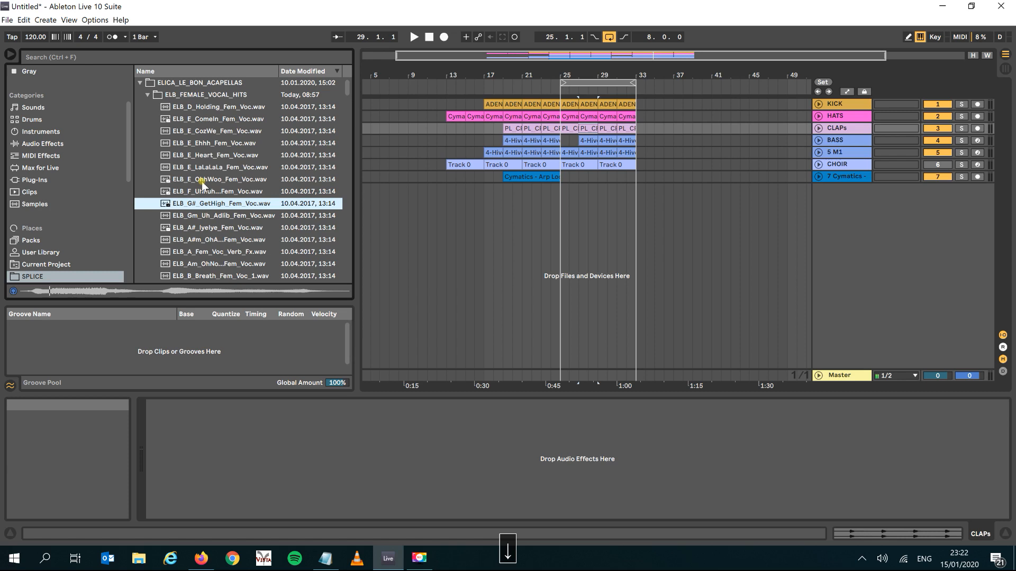
{"action": "key", "text": "Down"}
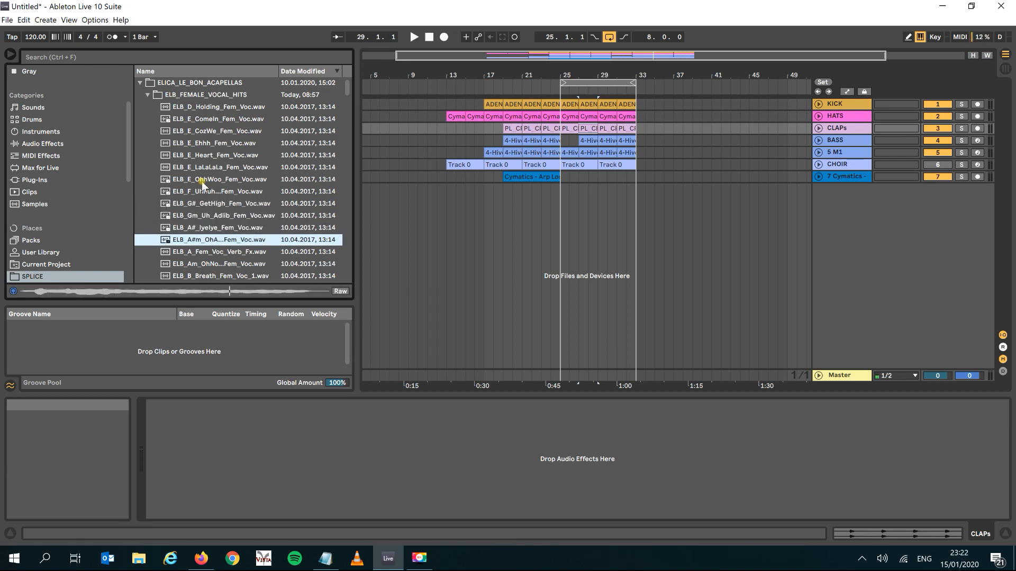
{"action": "key", "text": "Down"}
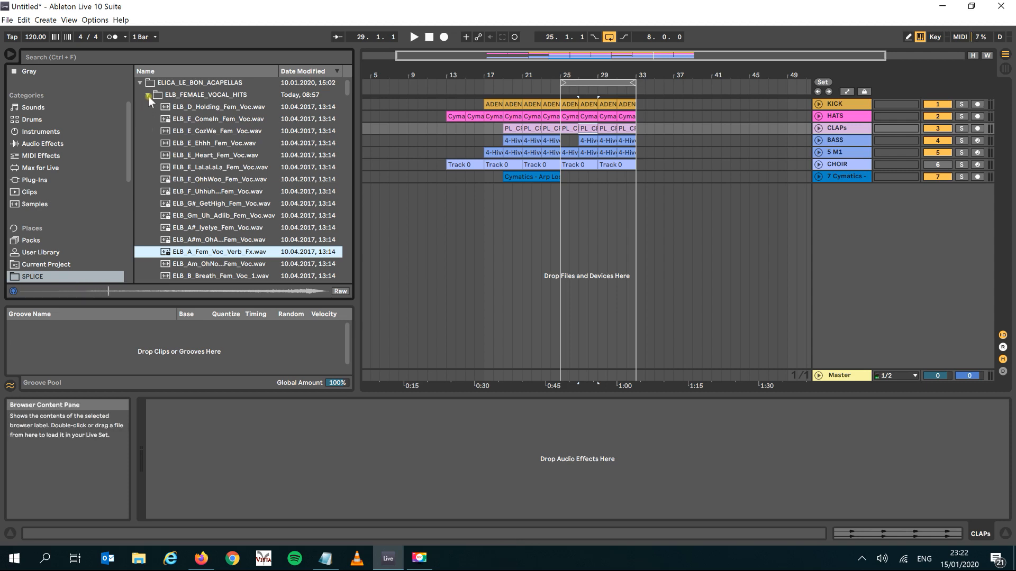
Step: Collapse the vocal hits, expand ELB_WAV_LOOPS and preview the ELB_125_Bm vocal loops and the full dry mix
{"action": "left_click", "coordinate": [148, 96]}
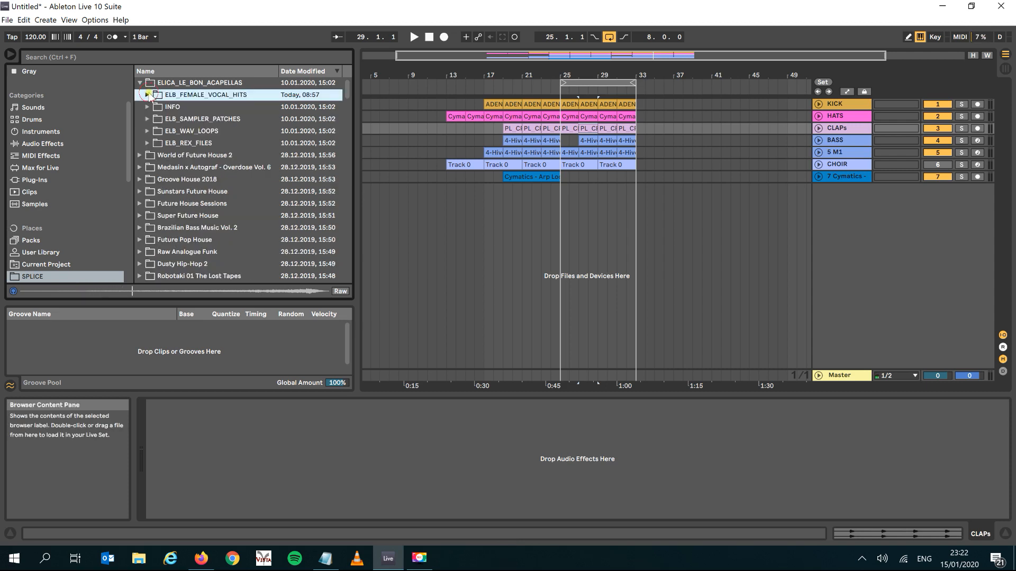
{"action": "left_click", "coordinate": [147, 131]}
{"action": "left_click", "coordinate": [231, 264]}
{"action": "mouse_move", "coordinate": [341, 86]}
{"action": "left_mouse_down"}
{"action": "mouse_move", "coordinate": [345, 113]}
{"action": "mouse_move", "coordinate": [345, 98]}
{"action": "left_mouse_up"}
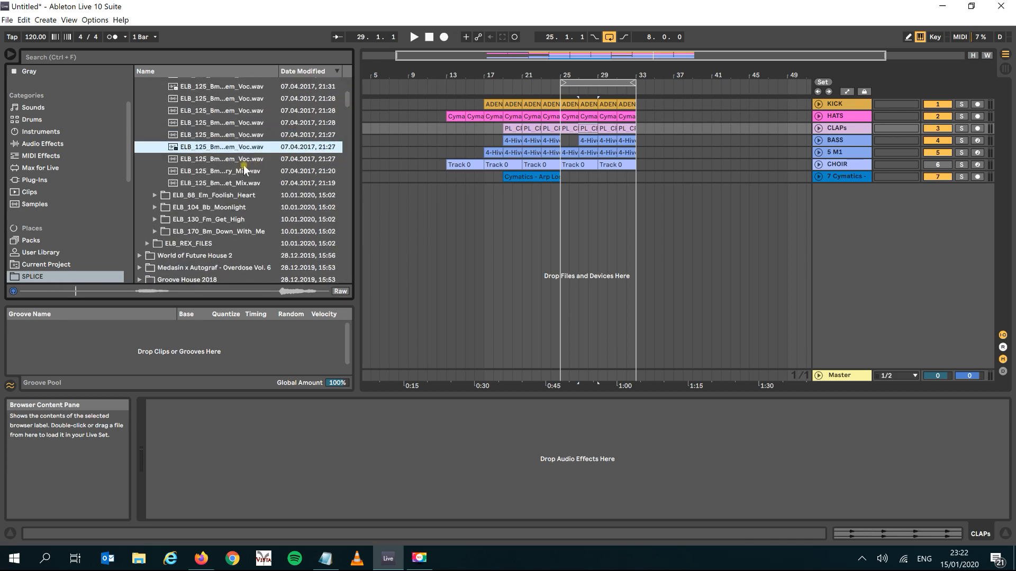
{"action": "left_click", "coordinate": [222, 171]}
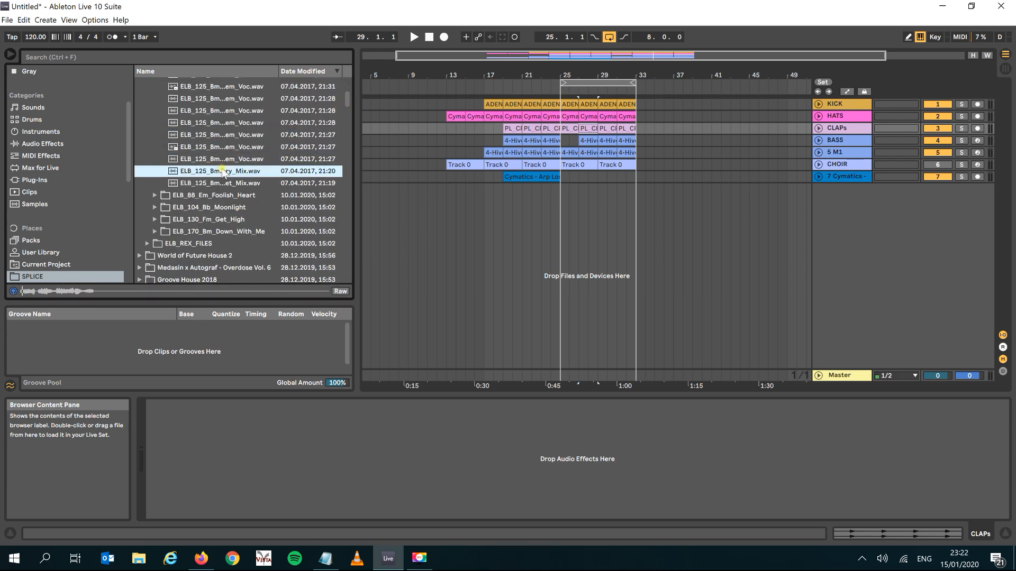
Step: Place ELB_125_Bm_Fem_Voc_Full_Wet_Mix.wav on a new audio track at bar 25 and open the clip's sample settings
{"action": "left_click", "coordinate": [222, 183]}
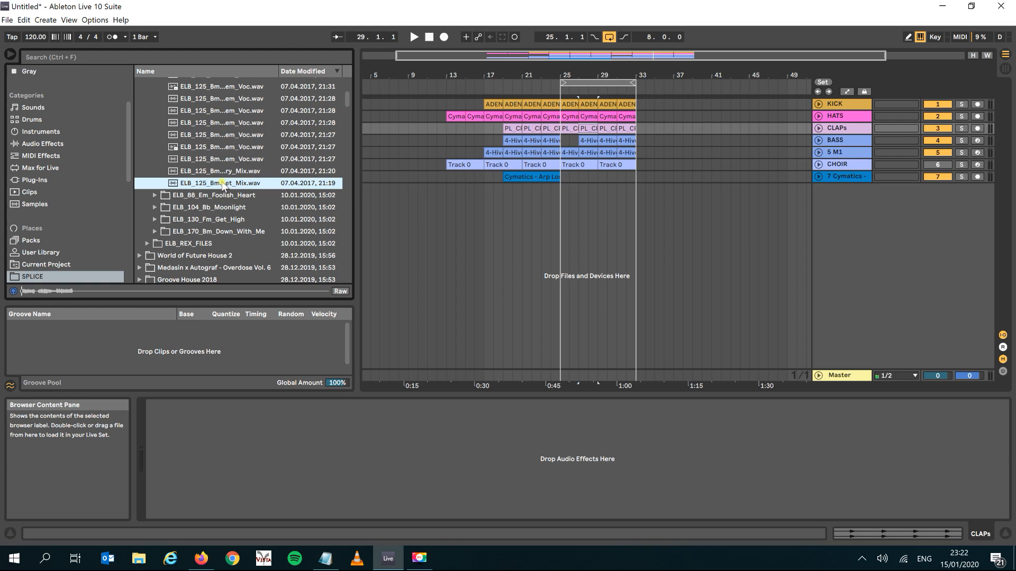
{"action": "left_click_drag", "start_coordinate": [396, 207], "coordinate": [561, 205]}
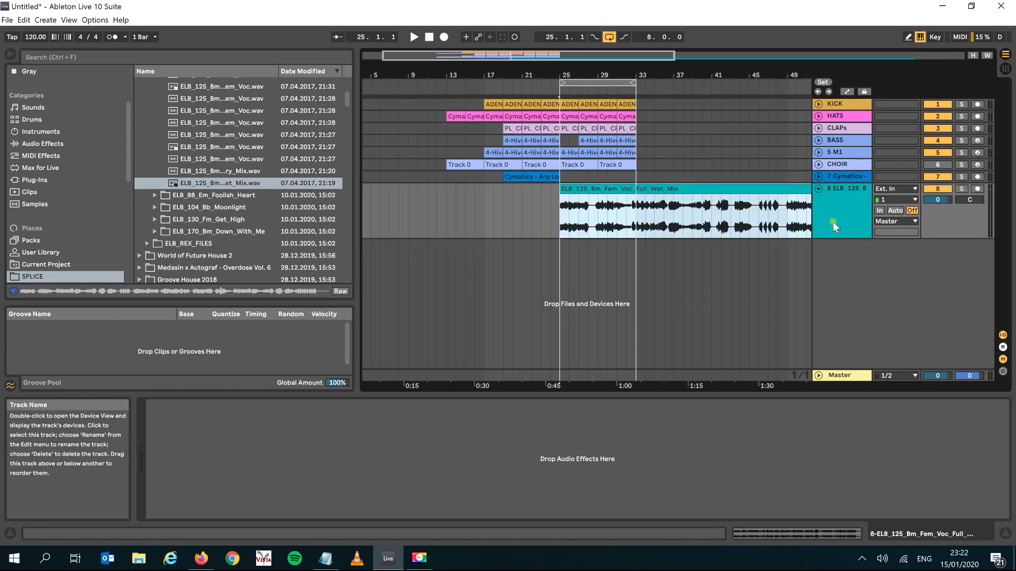
{"action": "double_click", "coordinate": [596, 192]}
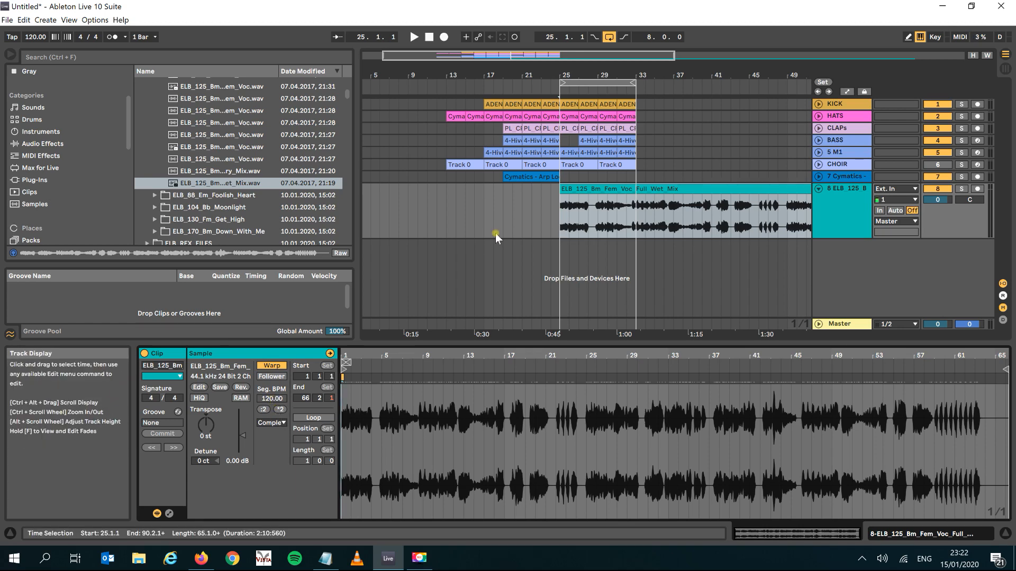
Step: Play the vocal against the track, transpose the clip to -2 st and listen to the section again
{"action": "key", "text": "space"}
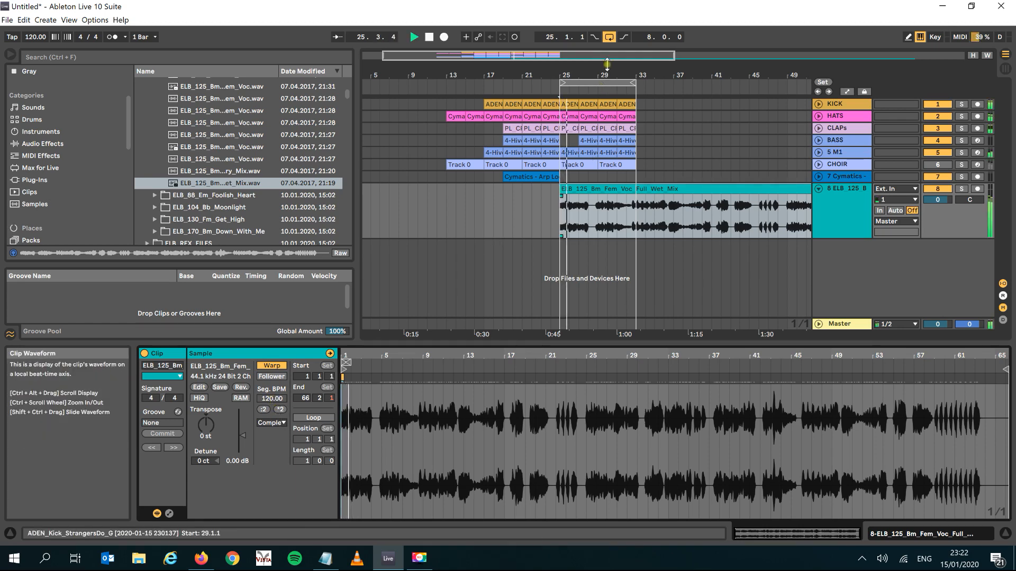
{"action": "left_click_drag", "start_coordinate": [590, 74], "coordinate": [645, 73]}
{"action": "key", "text": "space"}
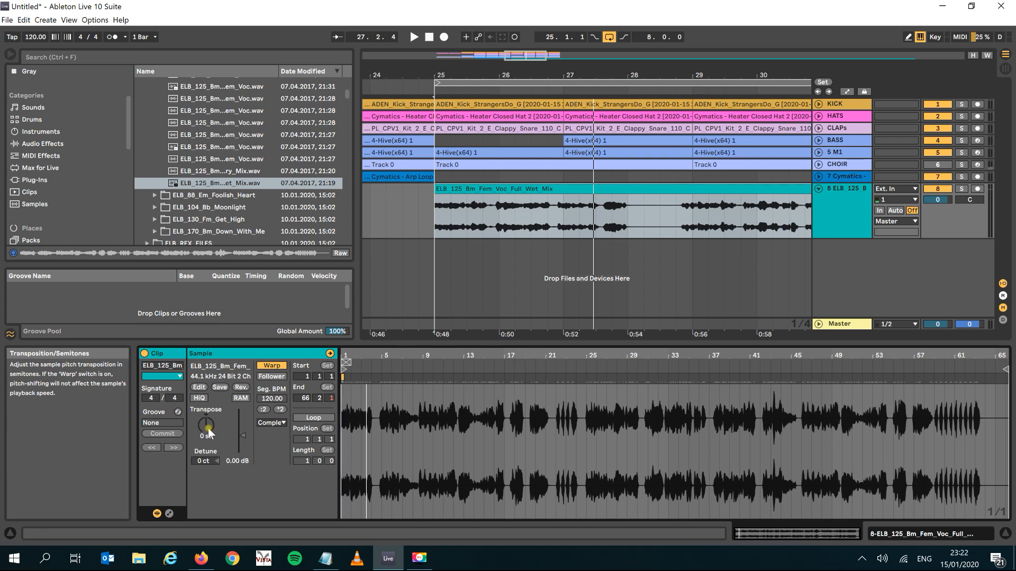
{"action": "scroll", "coordinate": [206, 425], "scroll_direction": "down", "scroll_amount": 2}
{"action": "key", "text": "space"}
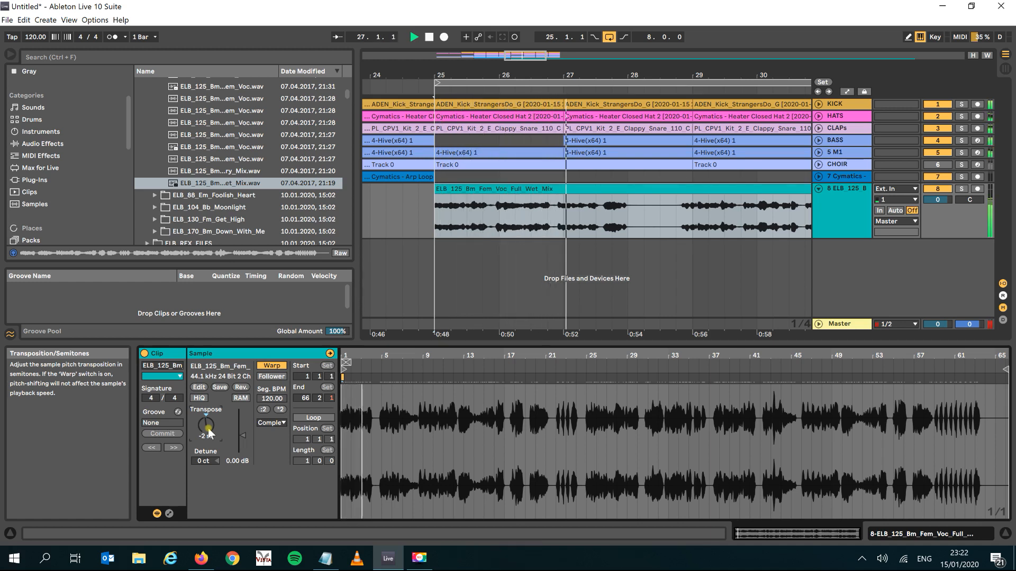
{"action": "key", "text": "space"}
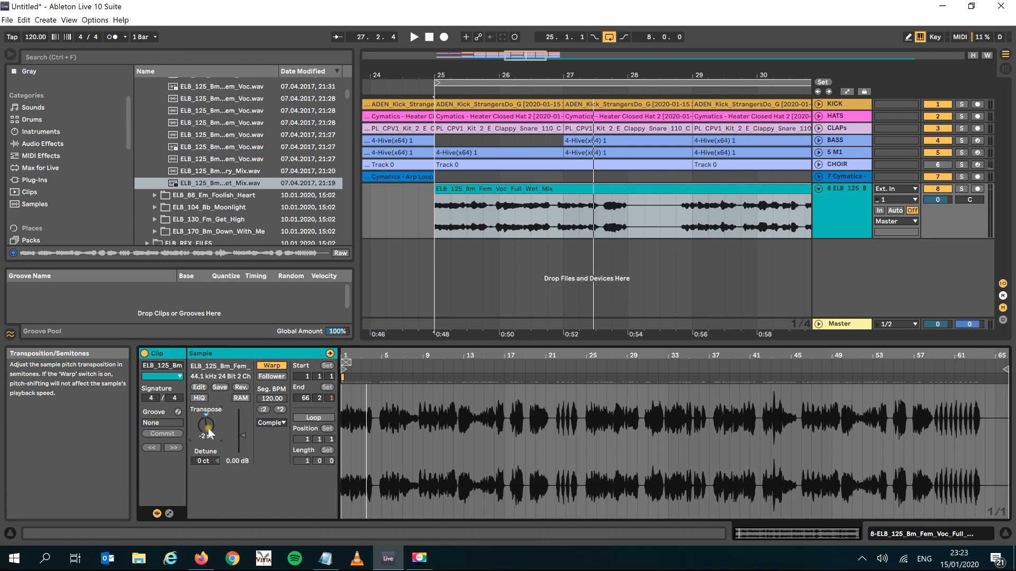
Step: Turn the vocal clip's Warp off and on again, and widen the browser to read the full sample names
{"action": "left_click", "coordinate": [272, 365]}
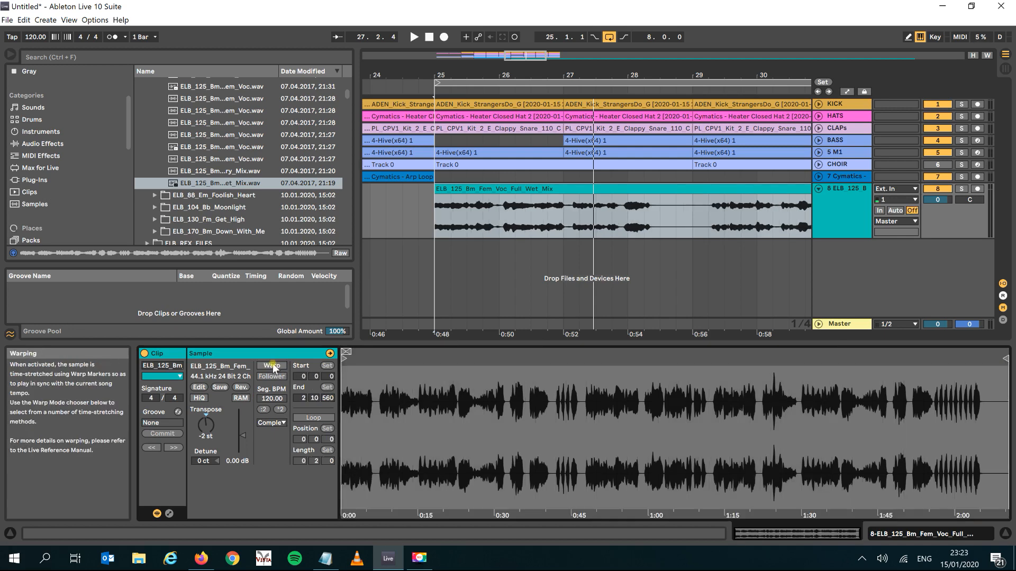
{"action": "left_click", "coordinate": [272, 366]}
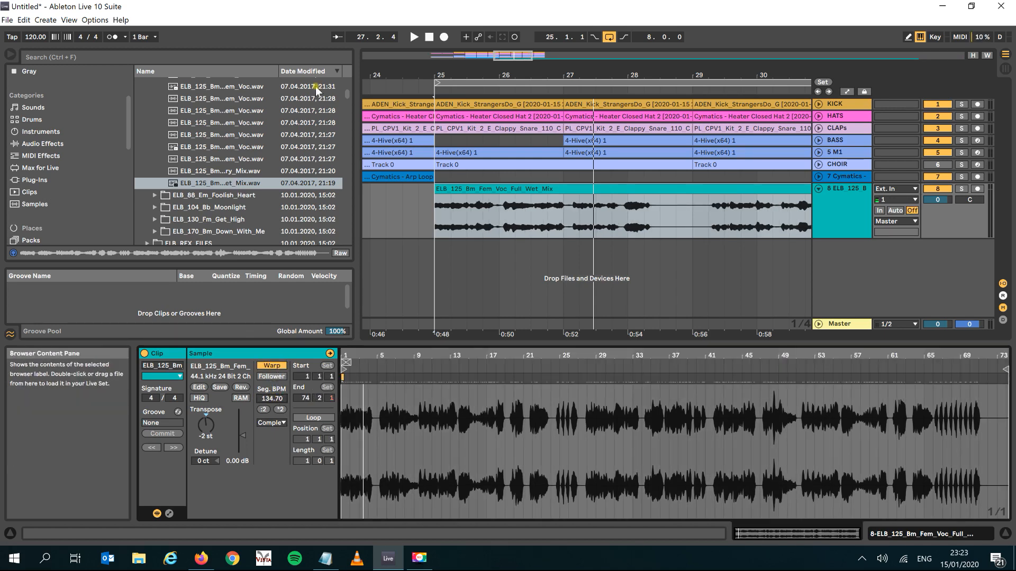
{"action": "left_click_drag", "start_coordinate": [355, 131], "coordinate": [466, 130]}
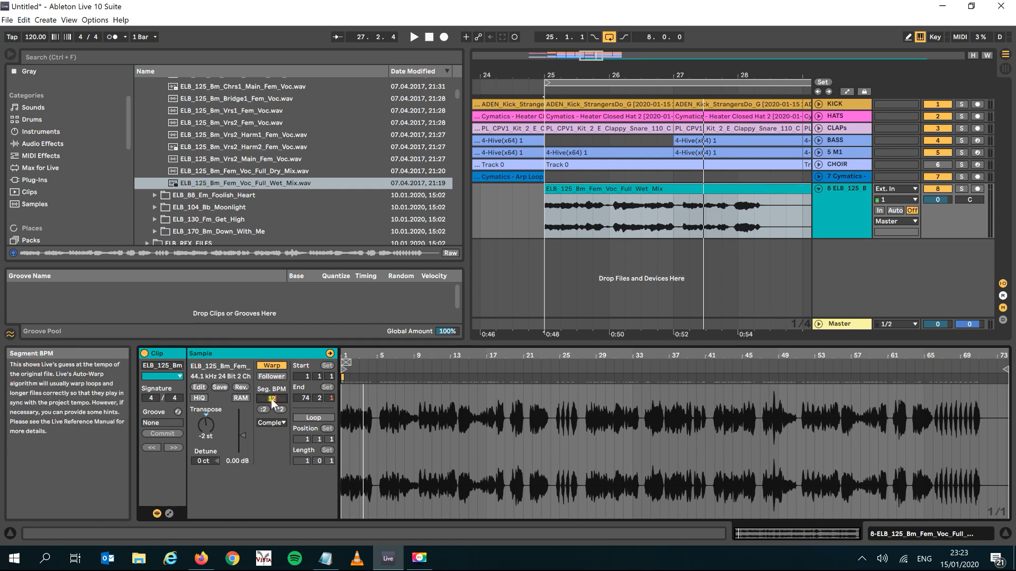
Step: Set the vocal clip's segment BPM to 125.00 and play it against the track
{"action": "key", "text": "Return"}
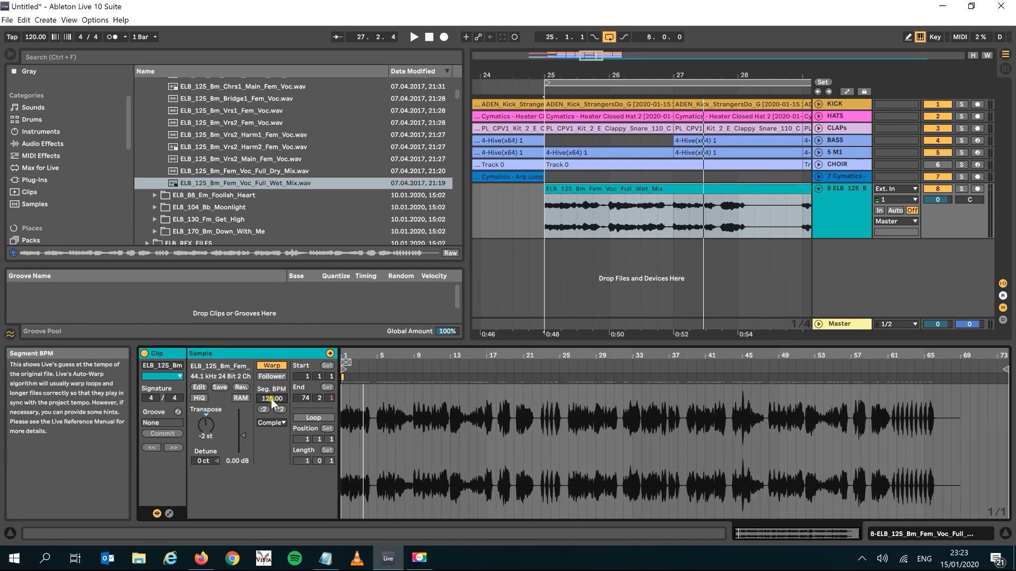
{"action": "key", "text": "space"}
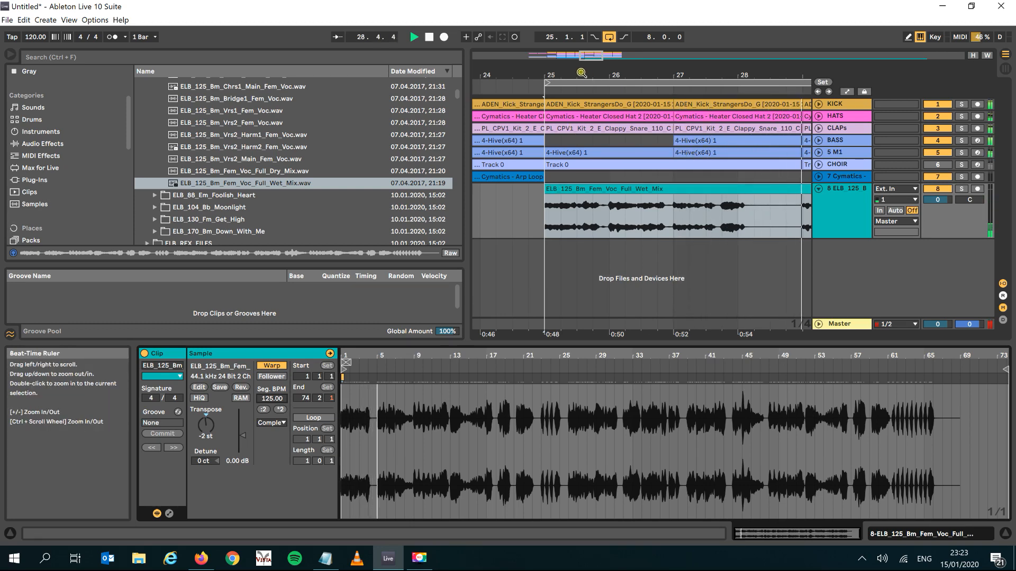
{"action": "left_click_drag", "start_coordinate": [582, 73], "coordinate": [582, 58]}
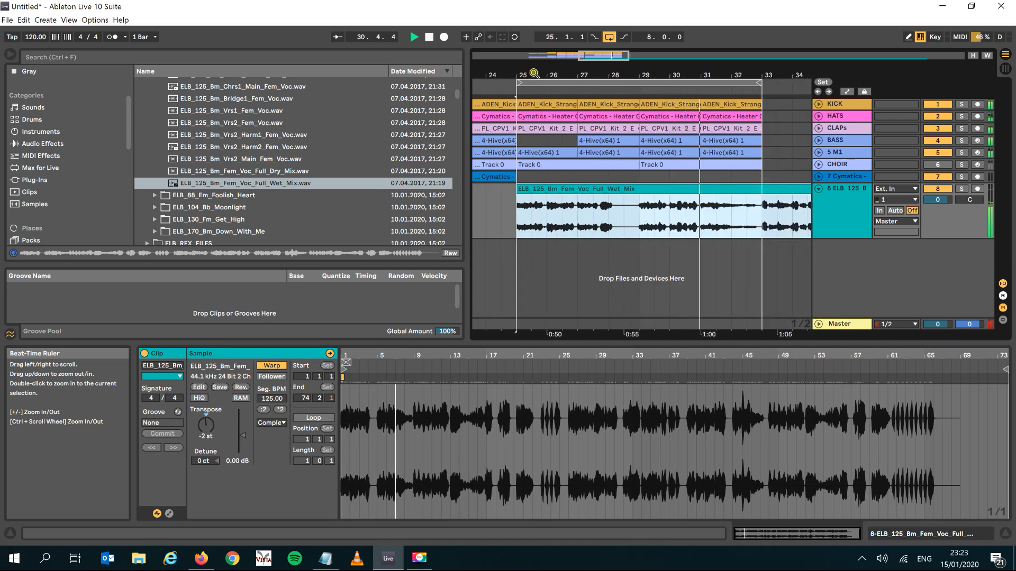
Step: Try the Re-Pitch warp mode on the vocal clip, return it to Complex and play the section again
{"action": "left_click", "coordinate": [271, 422]}
{"action": "left_click", "coordinate": [278, 458]}
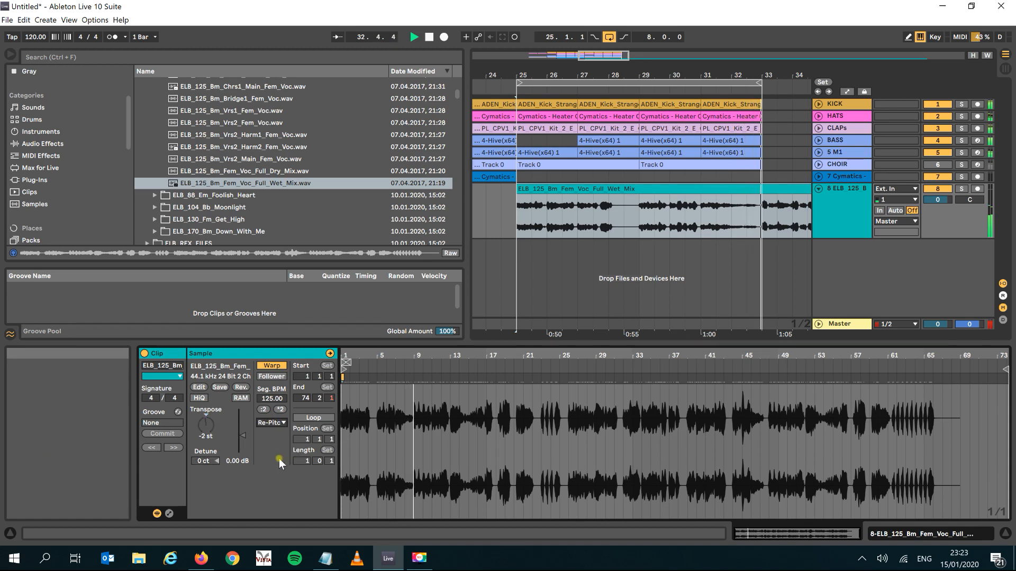
{"action": "key", "text": "space"}
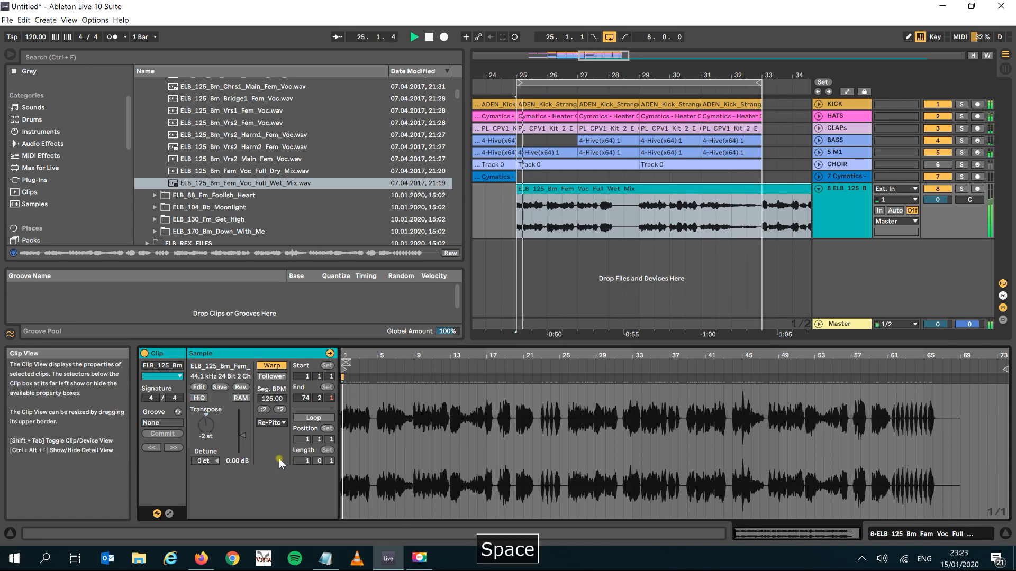
{"action": "left_click", "coordinate": [270, 423]}
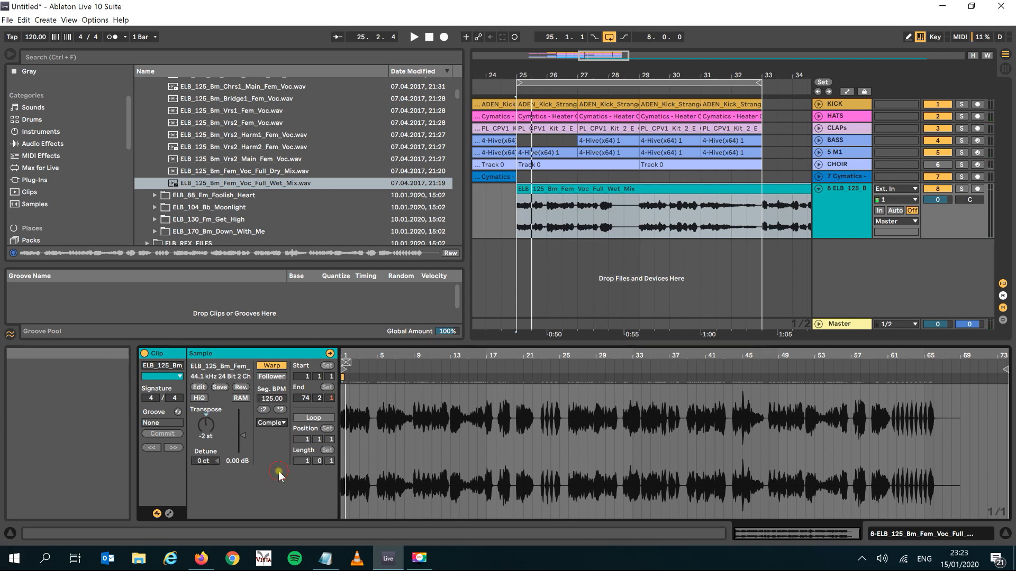
{"action": "key", "text": "space"}
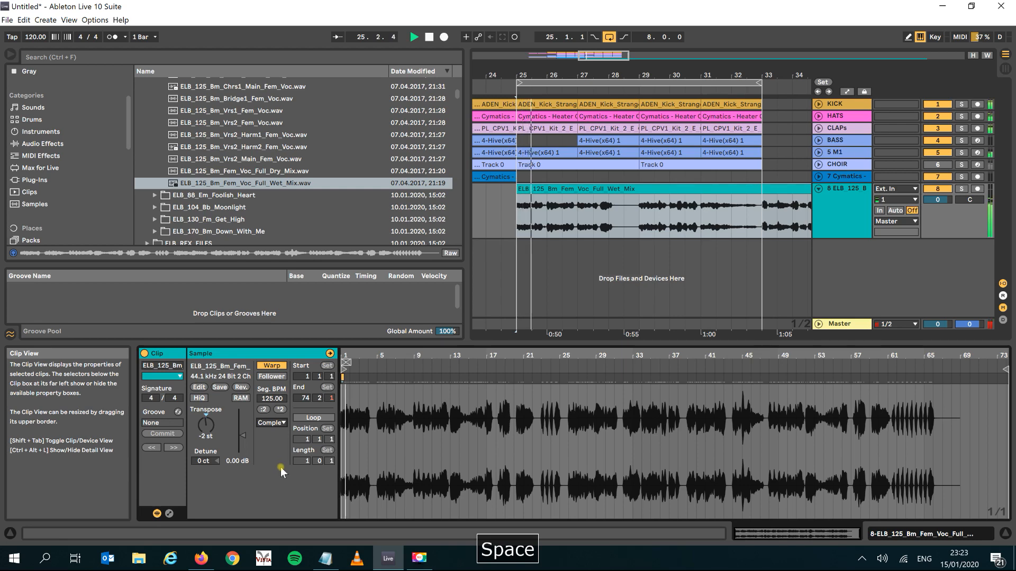
Step: Move the full wet mix vocal clip back to start at bar 17 and play from there
{"action": "left_click_drag", "start_coordinate": [554, 74], "coordinate": [554, 8]}
{"action": "key", "text": "space"}
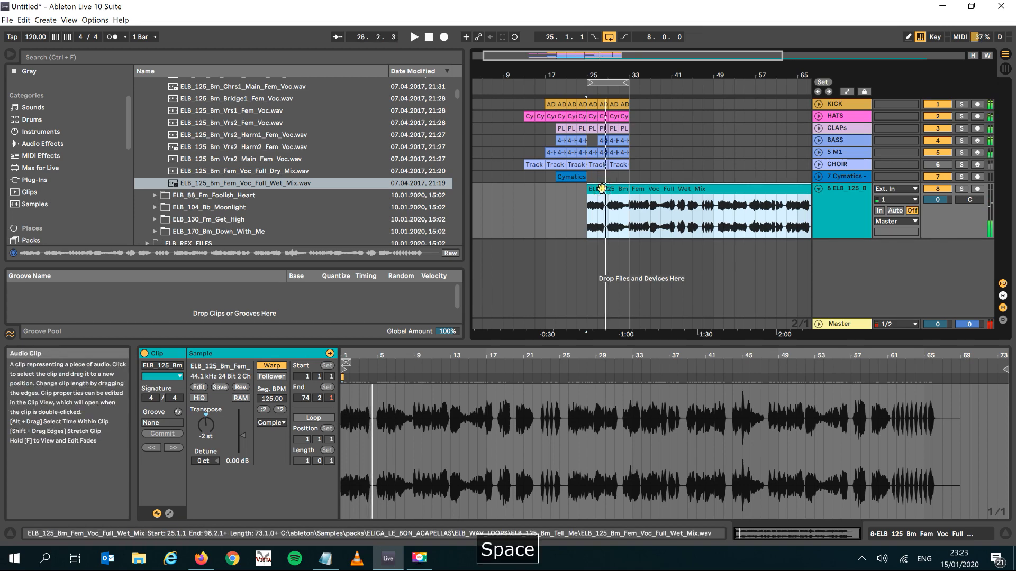
{"action": "left_click_drag", "start_coordinate": [602, 189], "coordinate": [563, 192]}
{"action": "key", "text": "space"}
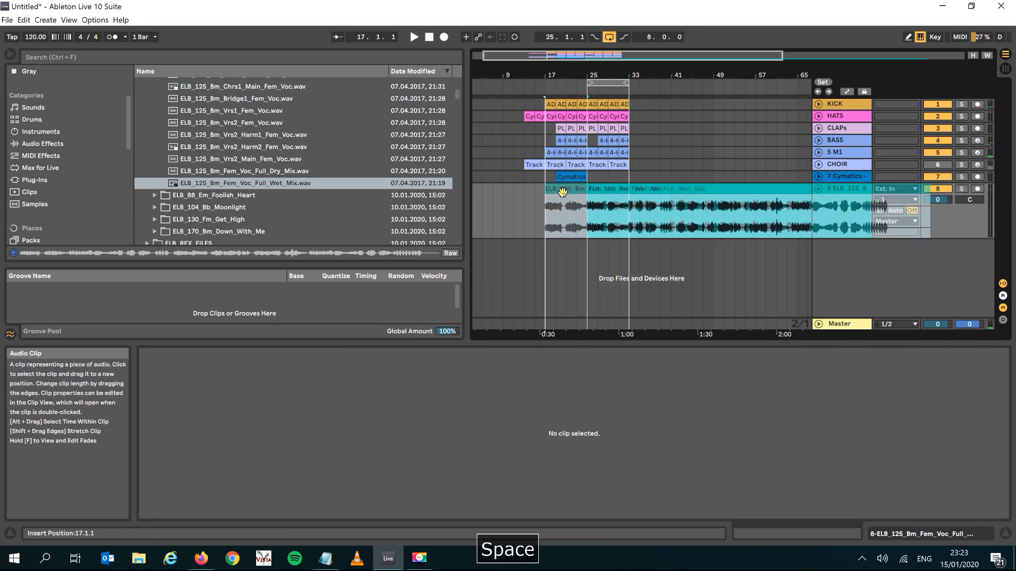
{"action": "key", "text": "space"}
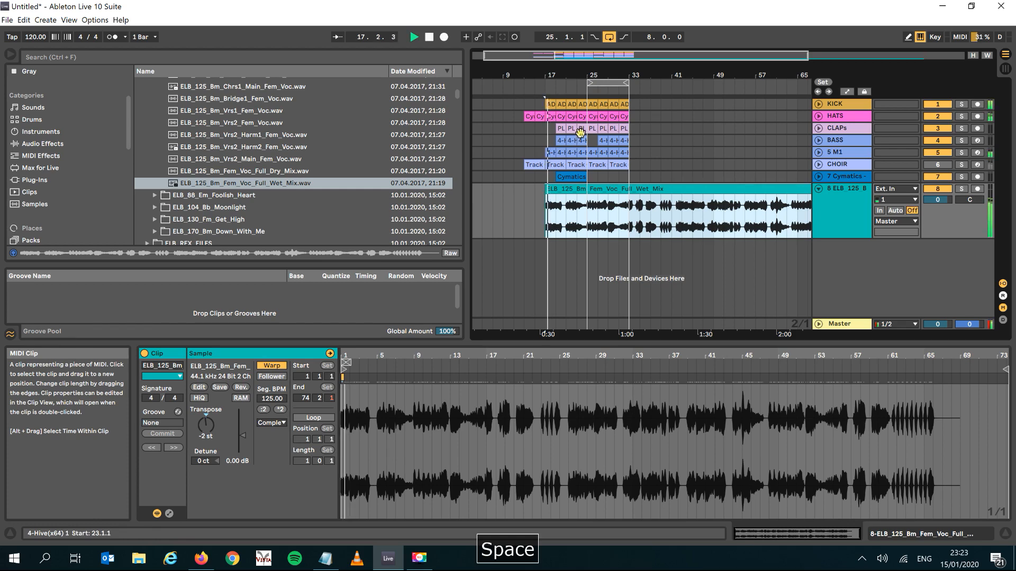
Step: Extend the arrangement loop to start at bar 13 with a length of 22 bars while listening to the vocal
{"action": "key", "text": "space"}
{"action": "left_click_drag", "start_coordinate": [590, 81], "coordinate": [525, 97]}
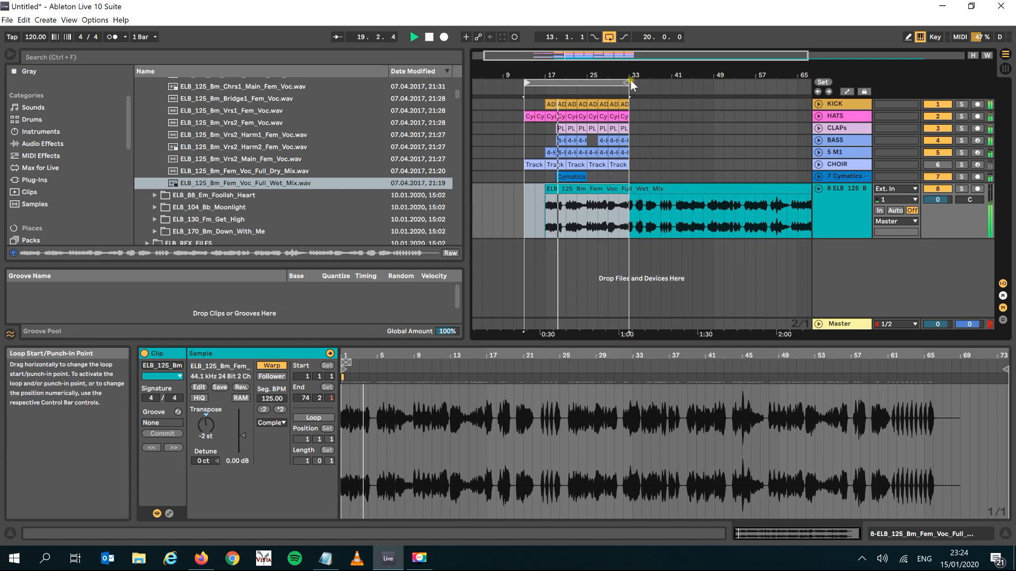
{"action": "mouse_move", "coordinate": [629, 81]}
{"action": "left_mouse_down"}
{"action": "mouse_move", "coordinate": [669, 81]}
{"action": "mouse_move", "coordinate": [637, 77]}
{"action": "left_mouse_up"}
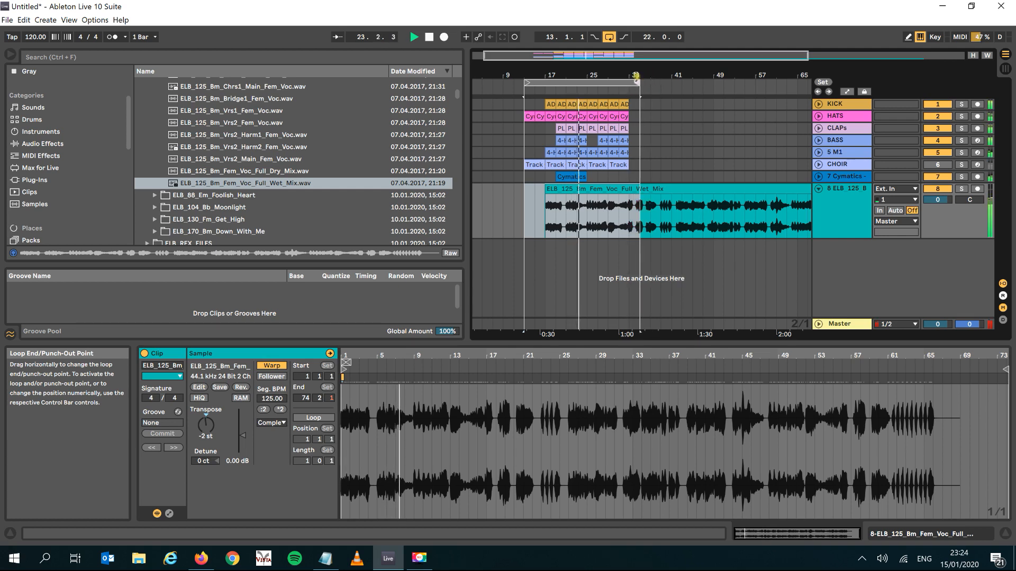
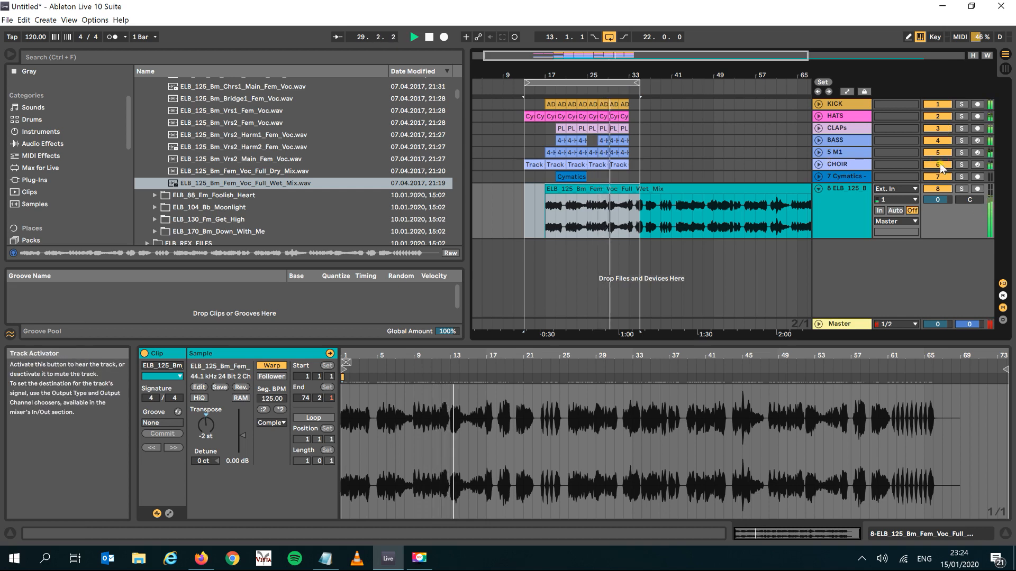
Step: Unfold the CHOIR track and lower its volume to -6.0 dB
{"action": "left_click", "coordinate": [819, 165]}
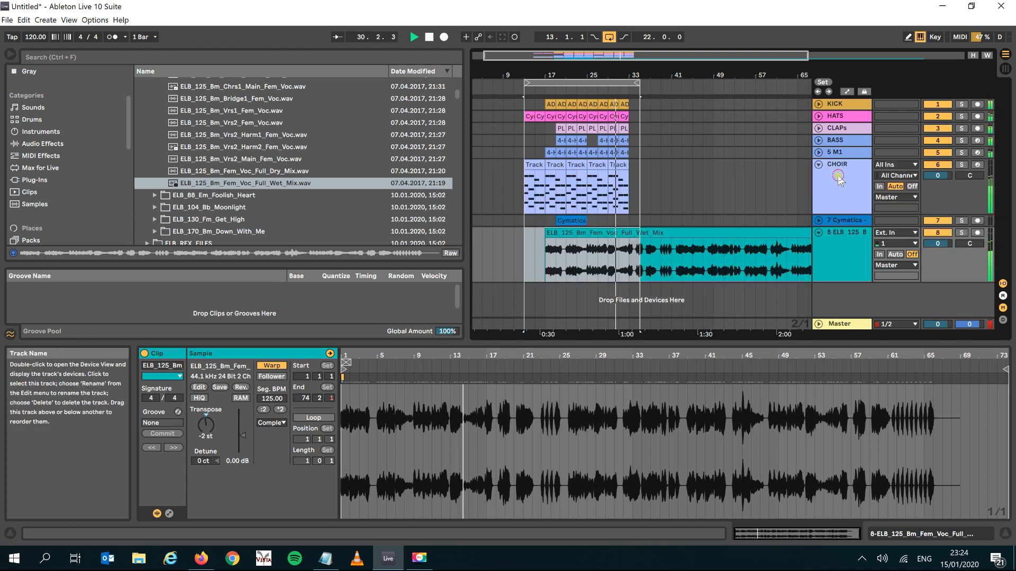
{"action": "left_click", "coordinate": [833, 174]}
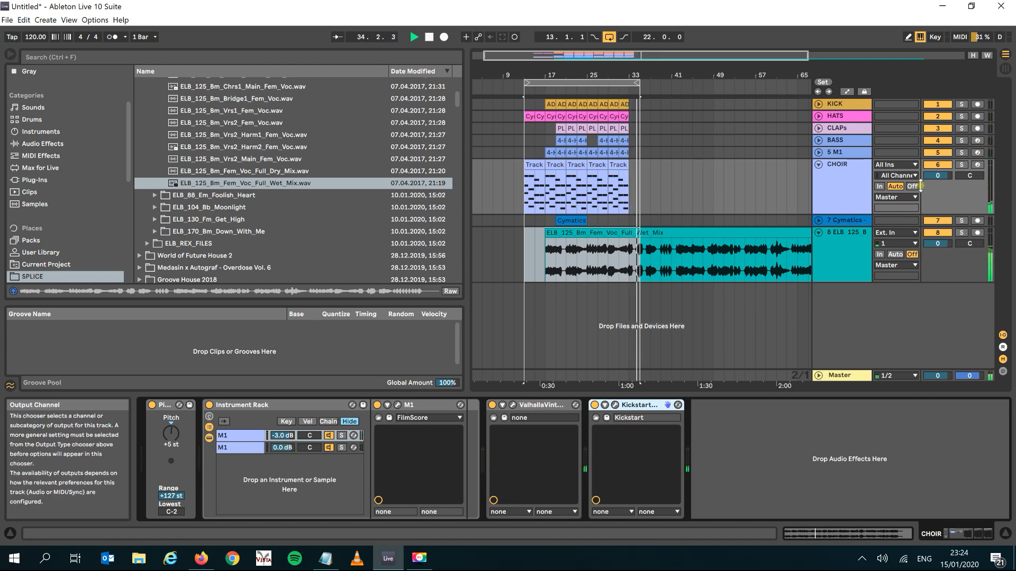
{"action": "left_click_drag", "start_coordinate": [939, 176], "coordinate": [938, 182]}
{"action": "key", "text": "space"}
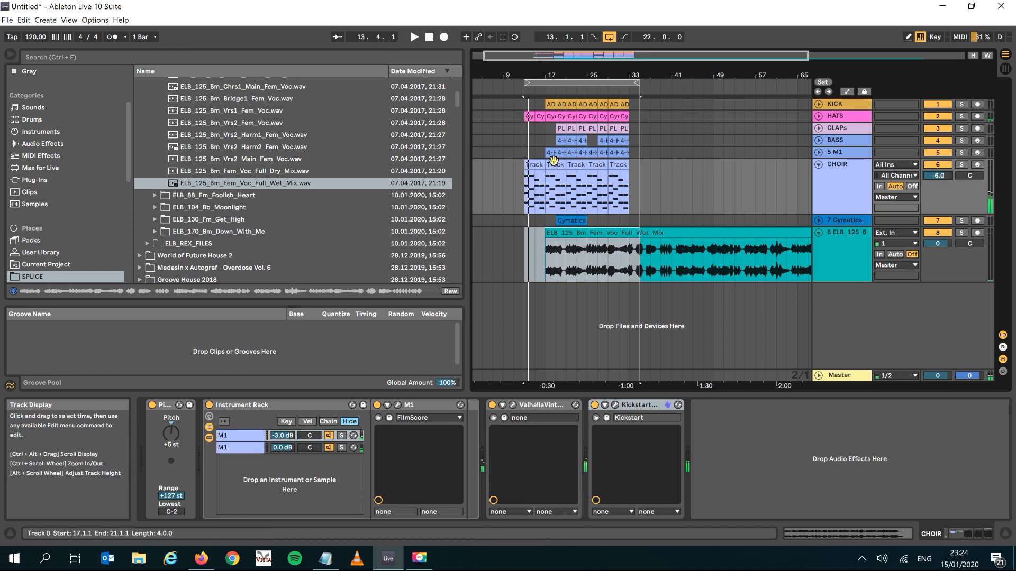
Step: Delete the CHOIR clips between bars 13 and 25, play from bar 25 and fold the track
{"action": "left_click", "coordinate": [534, 167]}
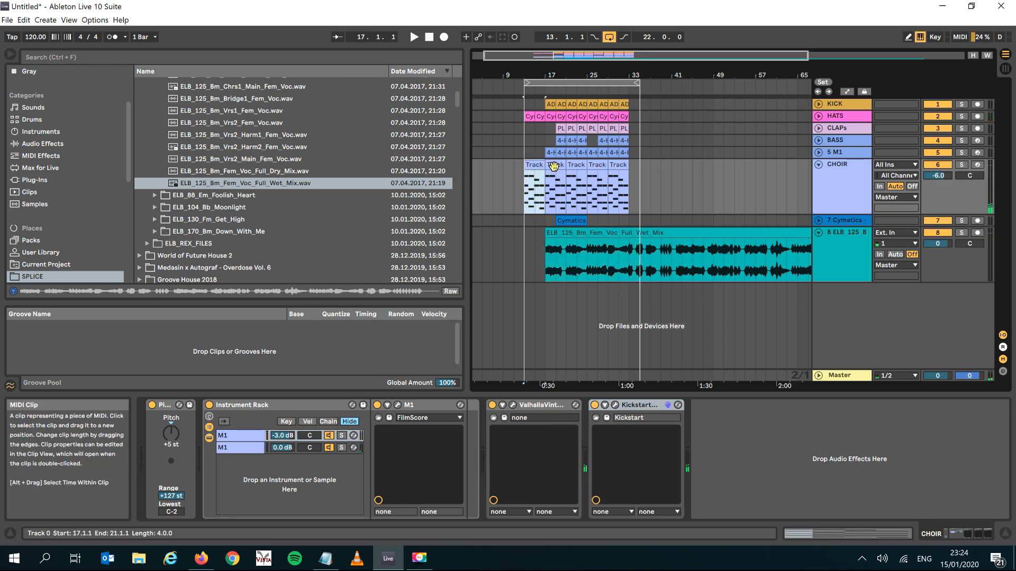
{"action": "left_click", "coordinate": [553, 166], "text": "shift"}
{"action": "key", "text": "Delete"}
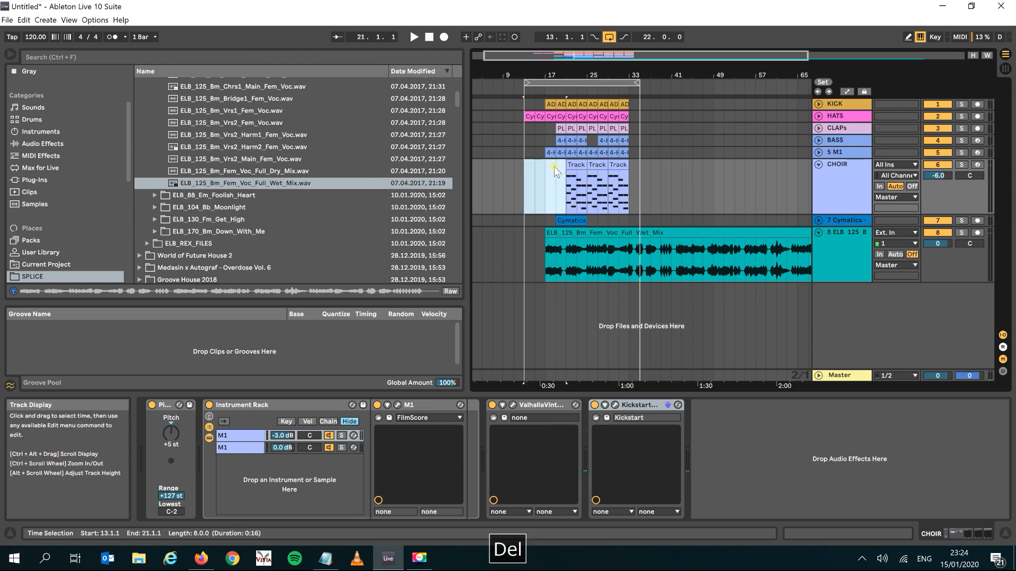
{"action": "left_click", "coordinate": [582, 167]}
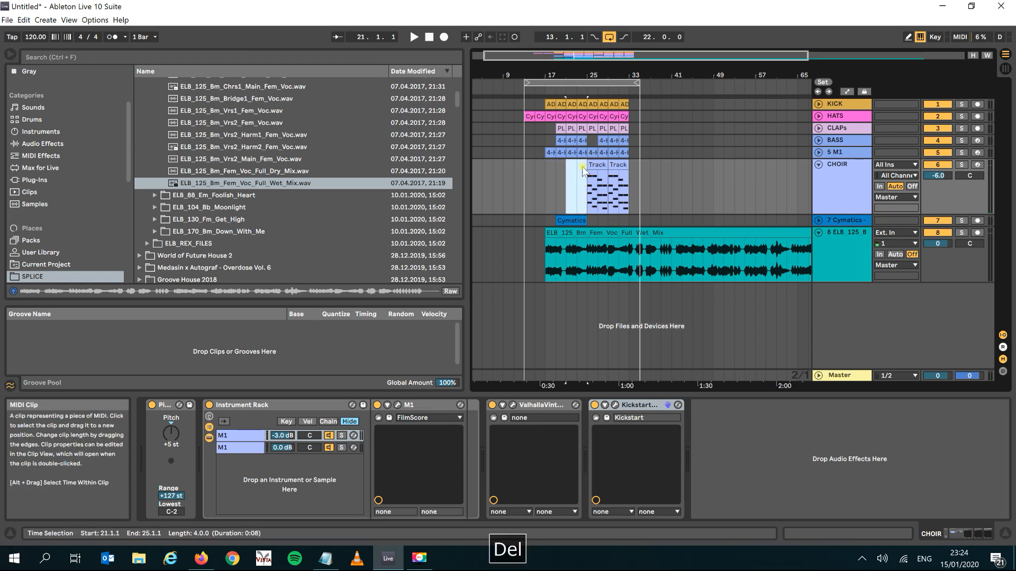
{"action": "key", "text": "Delete"}
{"action": "left_click", "coordinate": [596, 164]}
{"action": "key", "text": "space"}
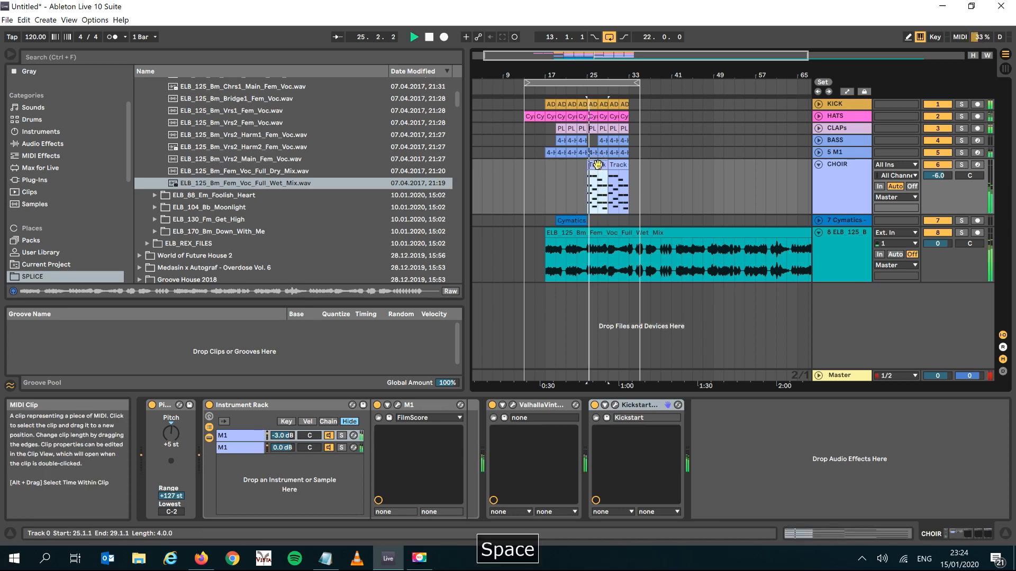
{"action": "left_click", "coordinate": [819, 165]}
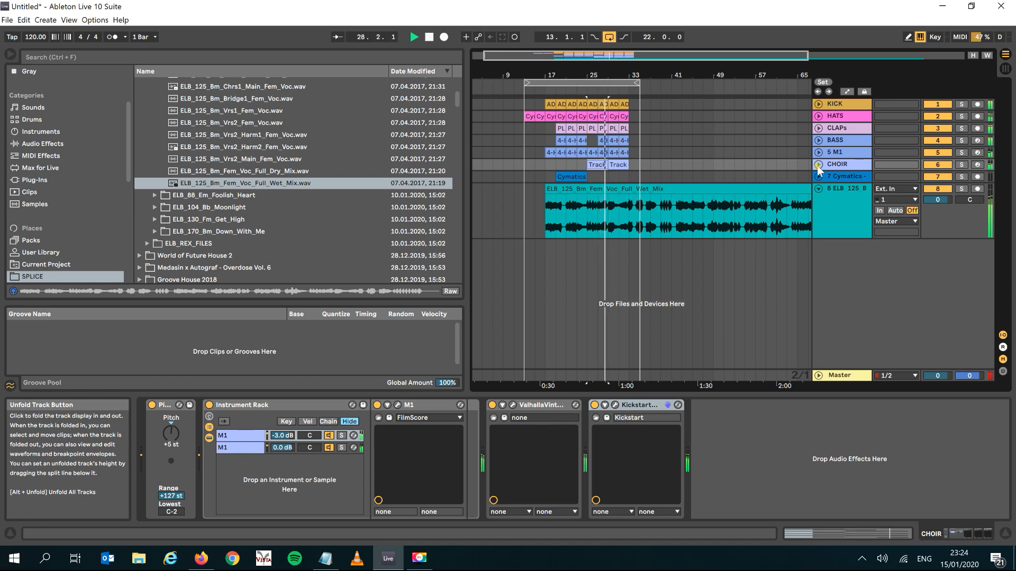
Step: Lengthen the loop to 32 bars and duplicate the last kick, hats and clap clips up to bar 39
{"action": "left_click_drag", "start_coordinate": [639, 83], "coordinate": [692, 82]}
{"action": "left_click", "coordinate": [624, 104]}
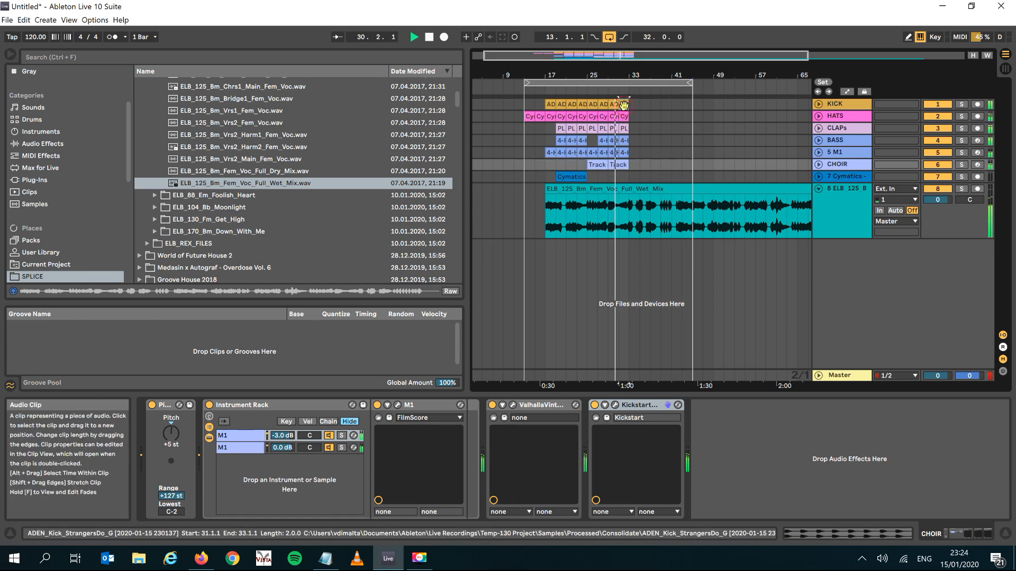
{"action": "left_click", "coordinate": [623, 117], "text": "shift"}
{"action": "key", "text": "ctrl+d"}
{"action": "key", "text": "ctrl+d"}
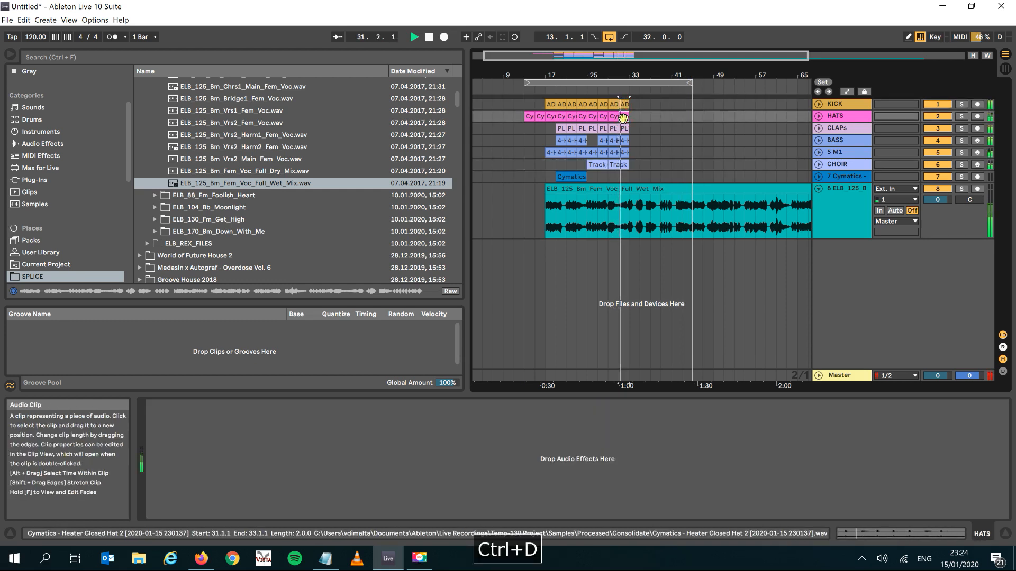
{"action": "key", "text": "ctrl+d"}
{"action": "left_click", "coordinate": [623, 129]}
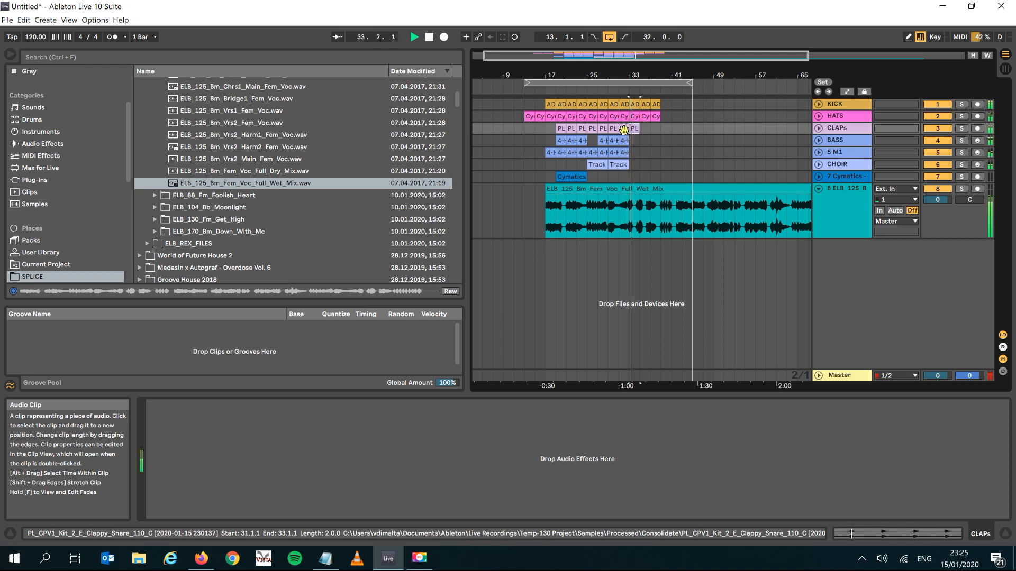
{"action": "key", "text": "ctrl+d"}
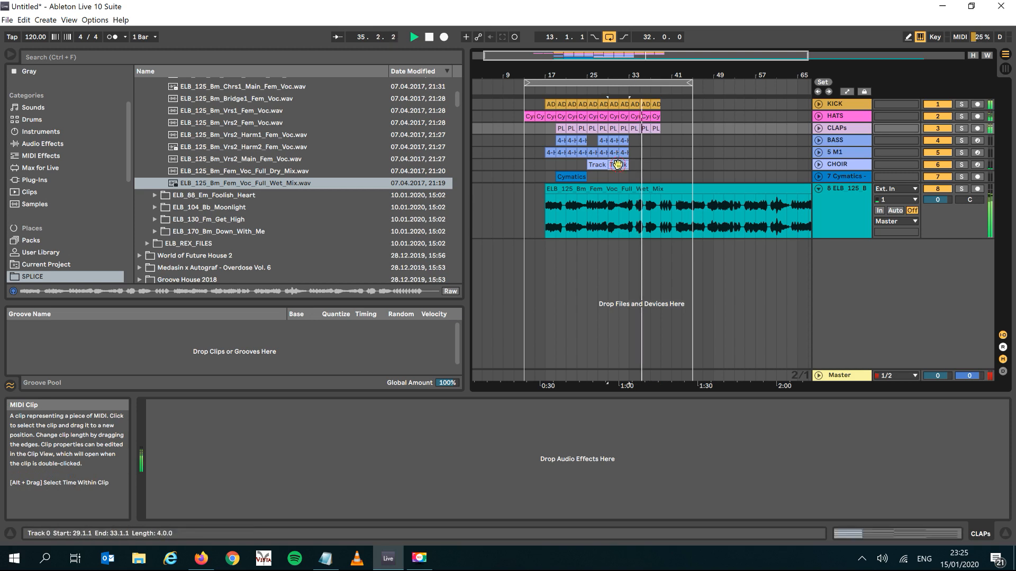
Step: Copy the last CHOIR clip to bar 37, leaving a gap after bar 33
{"action": "left_click", "coordinate": [617, 165]}
{"action": "key", "text": "ctrl+c"}
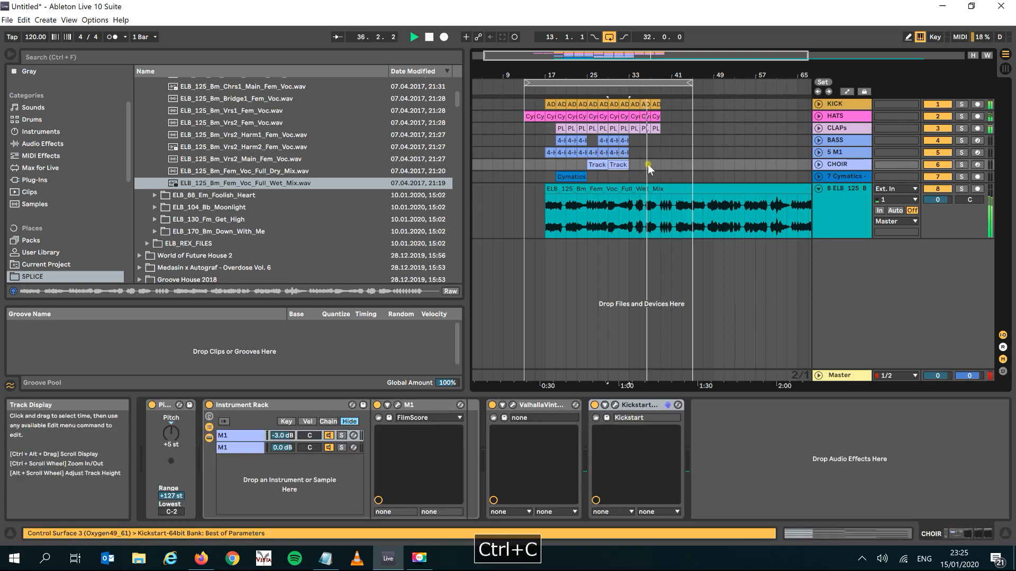
{"action": "left_click", "coordinate": [649, 164]}
{"action": "key", "text": "ctrl+v"}
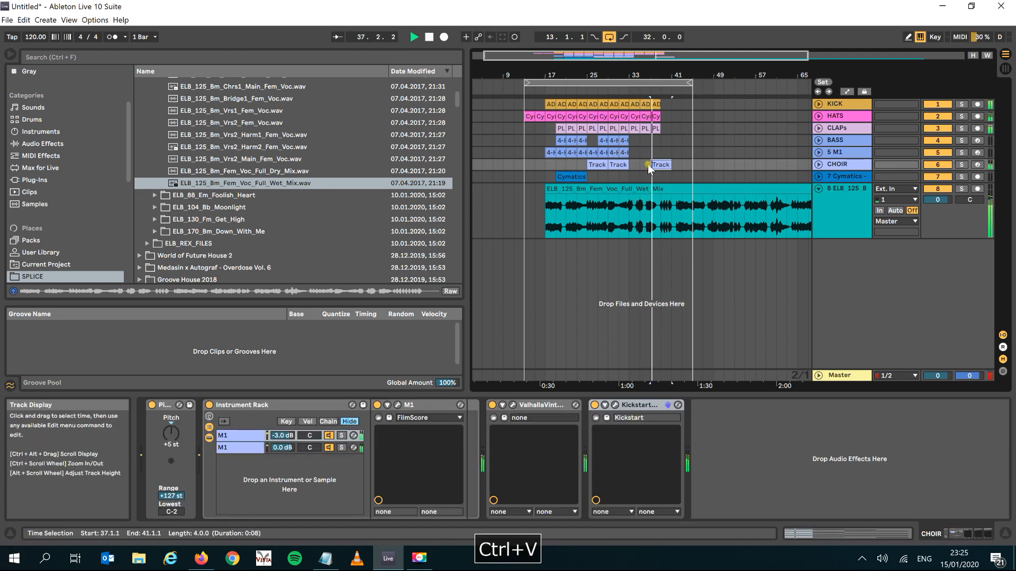
Step: Duplicate the clap clips up to bar 49 and add a hats clip at bar 43
{"action": "key", "text": "ctrl+d"}
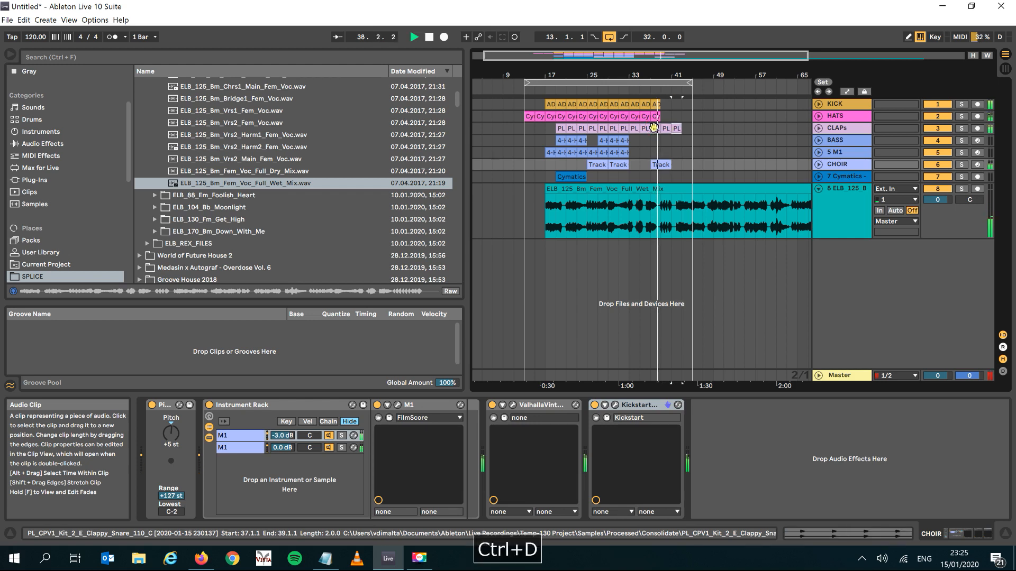
{"action": "left_click", "coordinate": [655, 116]}
{"action": "key", "text": "ctrl+d"}
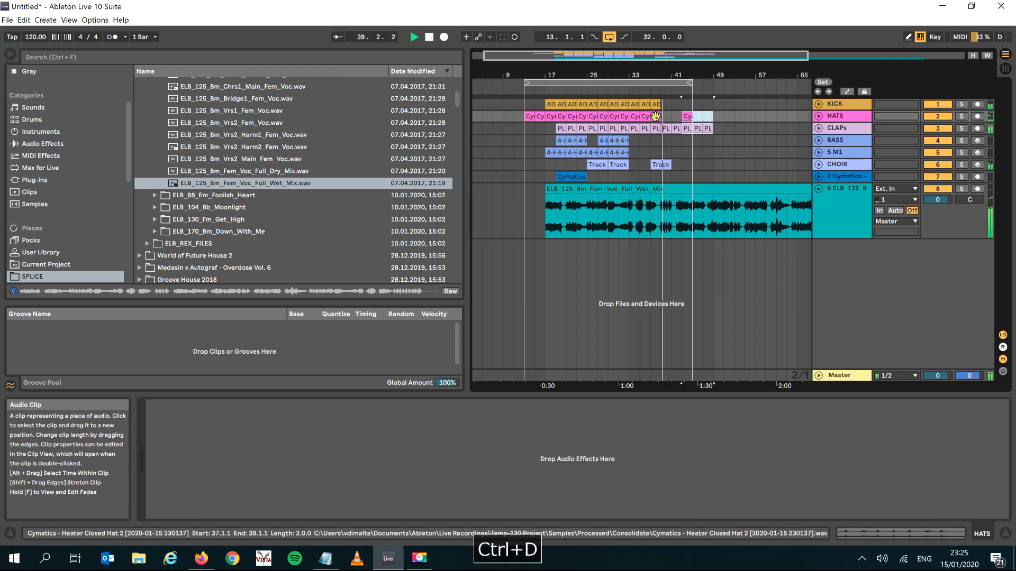
Step: Copy the last kick clip and the hats clip before bar 39 to bar 41, and stop playback
{"action": "left_click", "coordinate": [656, 104]}
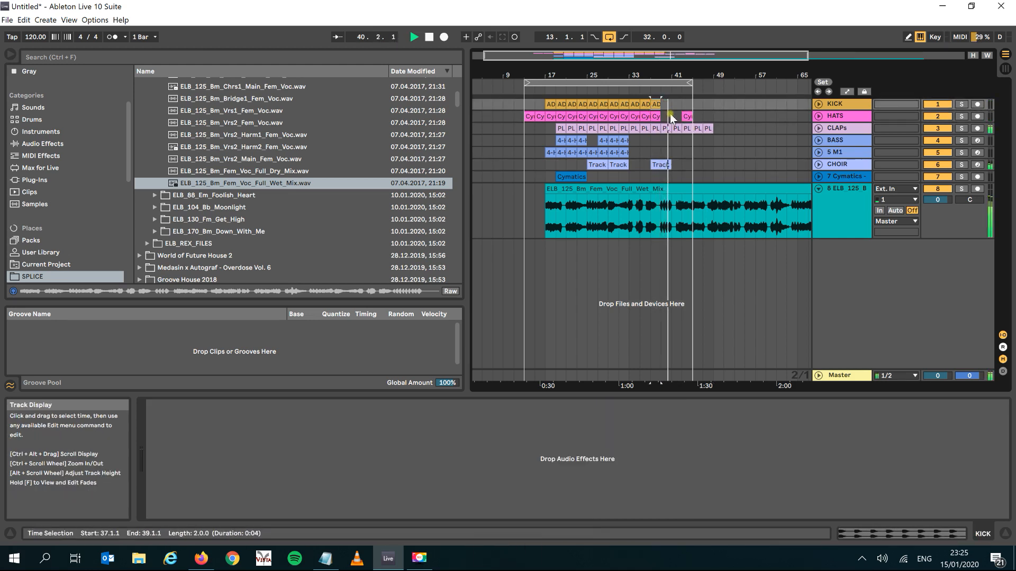
{"action": "key", "text": "ctrl+c"}
{"action": "left_click", "coordinate": [670, 106]}
{"action": "key", "text": "ctrl+v"}
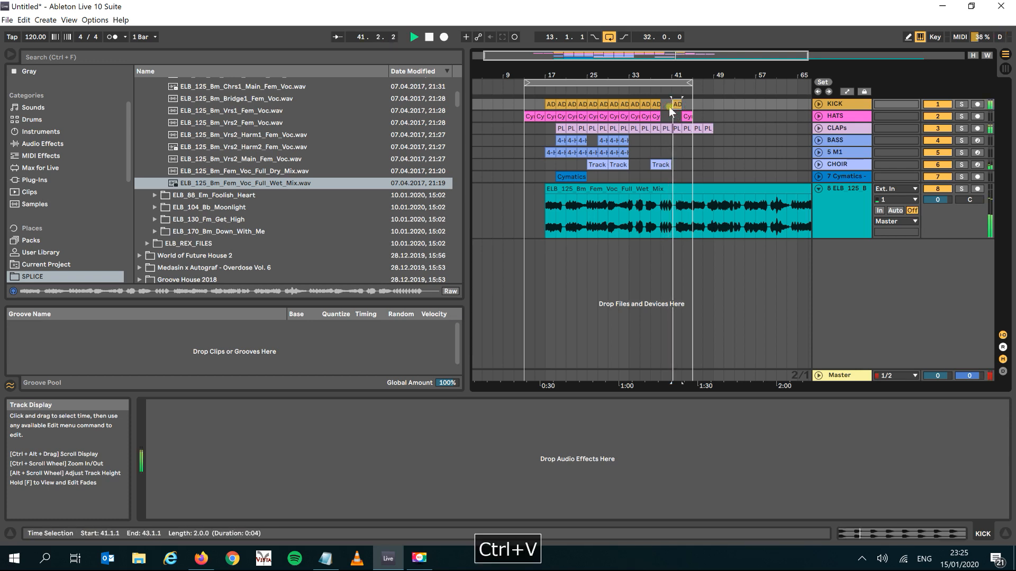
{"action": "left_click", "coordinate": [656, 117]}
{"action": "key", "text": "ctrl+c"}
{"action": "left_click", "coordinate": [671, 117]}
{"action": "key", "text": "ctrl+v"}
{"action": "key", "text": "space"}
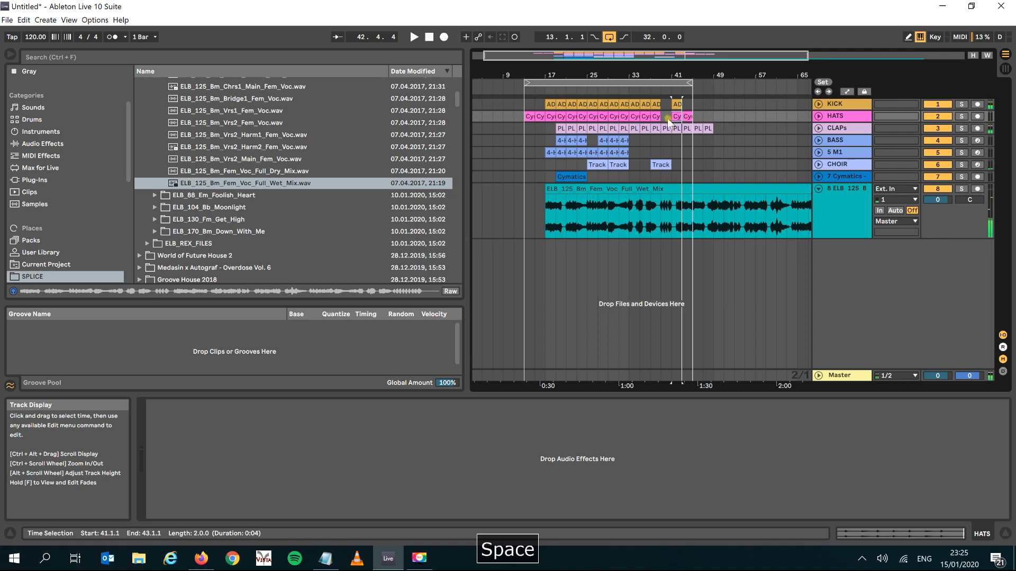
Step: Copy the last BASS clip to bar 41, play the section and duplicate the kick and bass clips to bar 43
{"action": "left_click", "coordinate": [625, 140]}
{"action": "key", "text": "ctrl+c"}
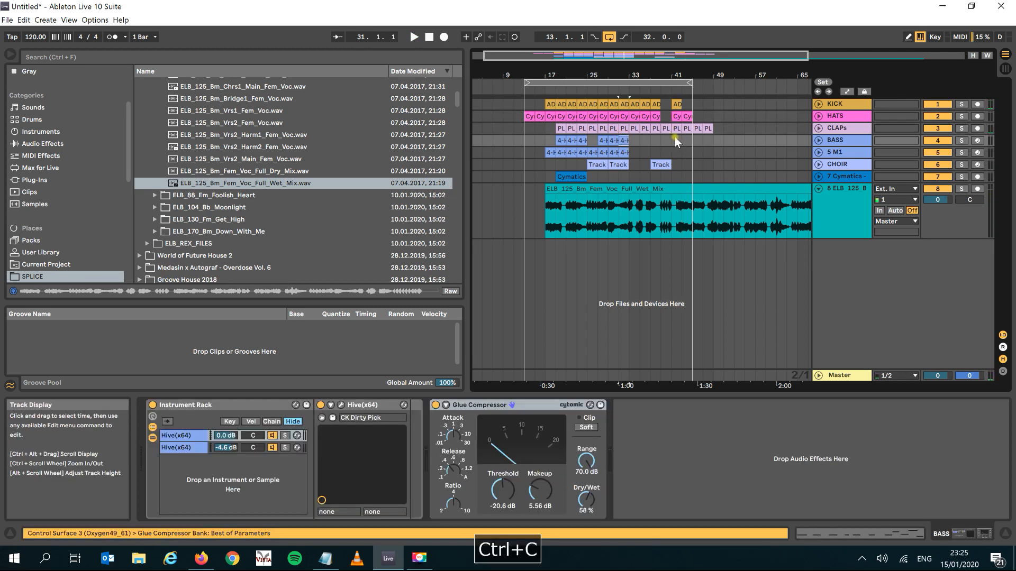
{"action": "left_click", "coordinate": [675, 137]}
{"action": "key", "text": "ctrl+v"}
{"action": "key", "text": "space"}
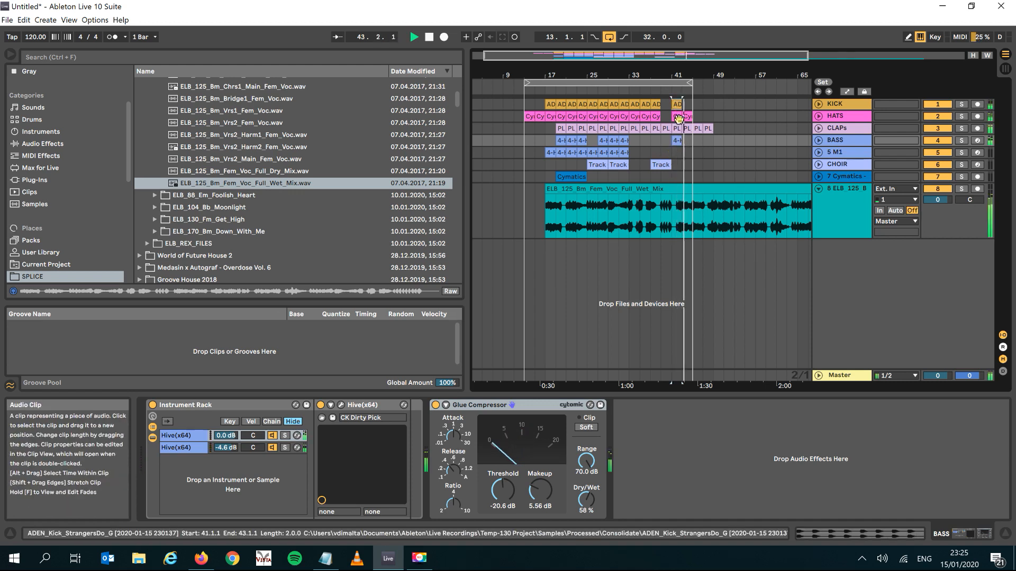
{"action": "key", "text": "ctrl+d"}
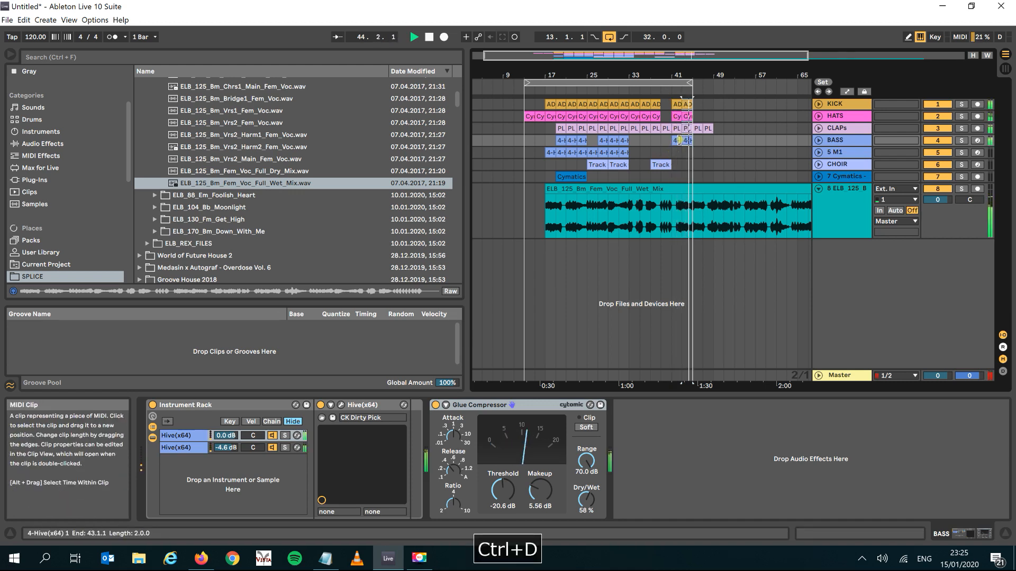
Step: Turn off arrangement looping and extend the loop range's end to bar 51
{"action": "left_click", "coordinate": [609, 38]}
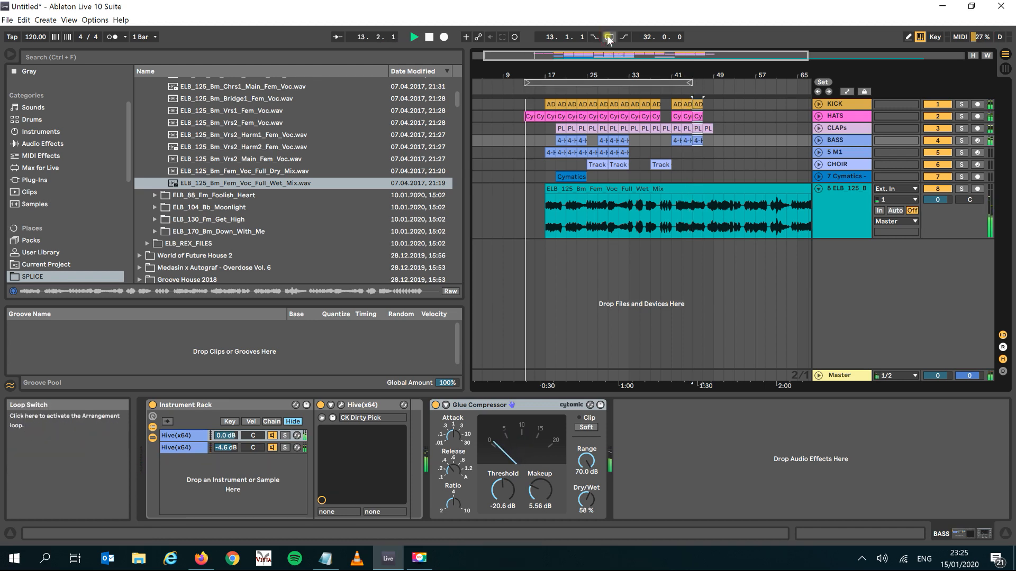
{"action": "left_click_drag", "start_coordinate": [690, 83], "coordinate": [720, 84]}
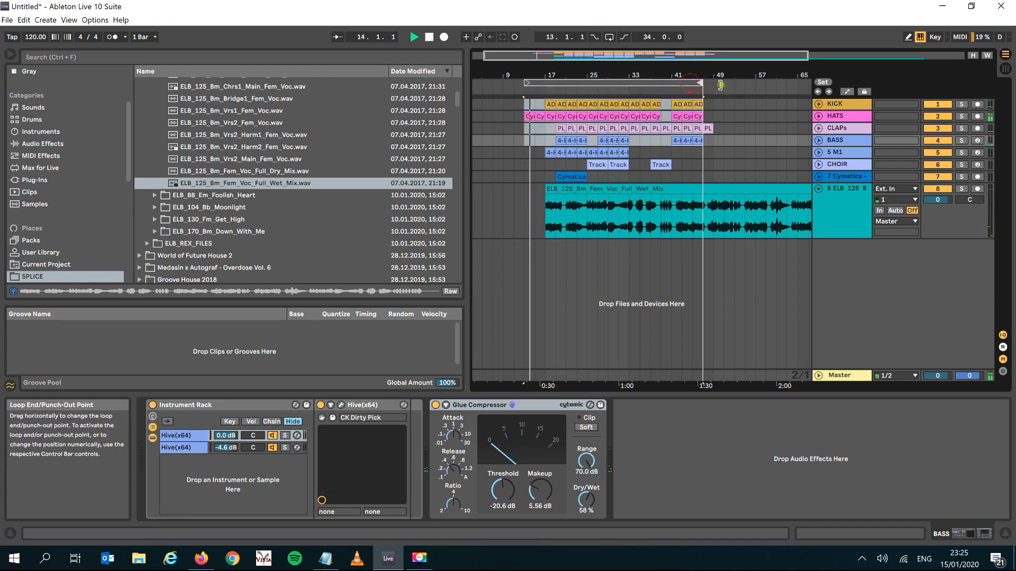
{"action": "left_click", "coordinate": [686, 88]}
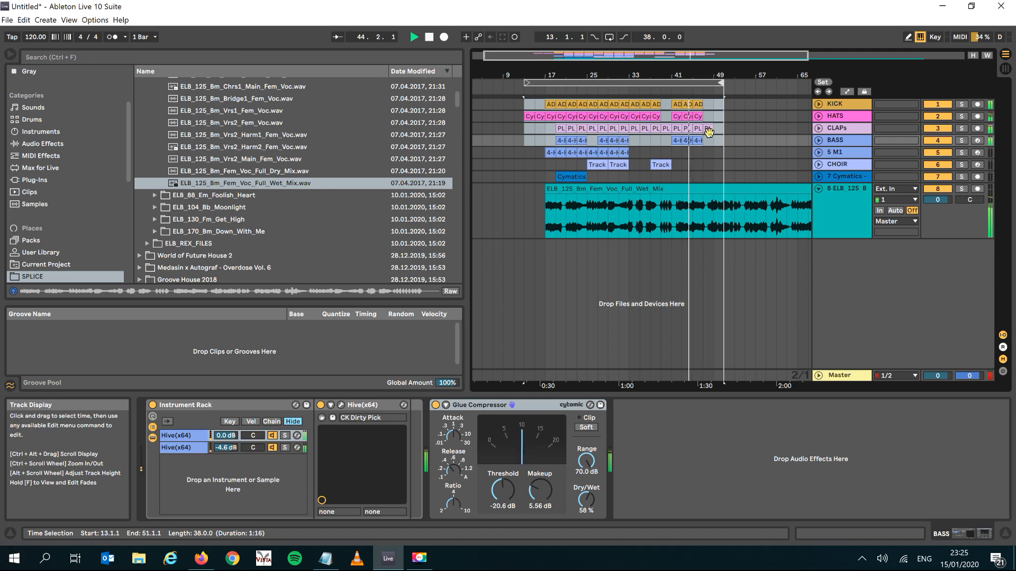
Step: Duplicate the last KICK, HATS and BASS clips so that they continue from bar 47 to bar 49
{"action": "left_click", "coordinate": [695, 104]}
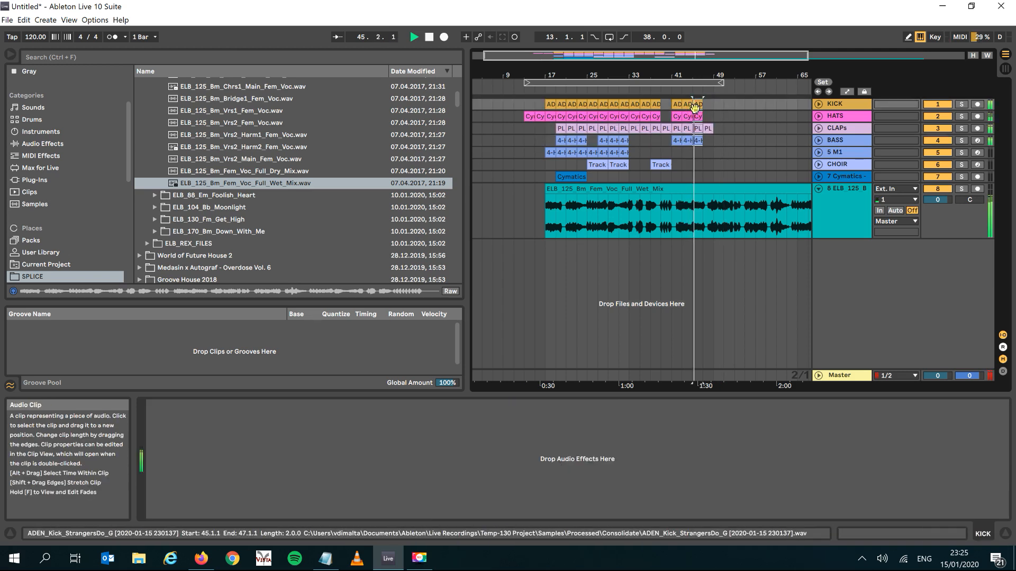
{"action": "key", "text": "ctrl+d"}
{"action": "key", "text": "ctrl+d"}
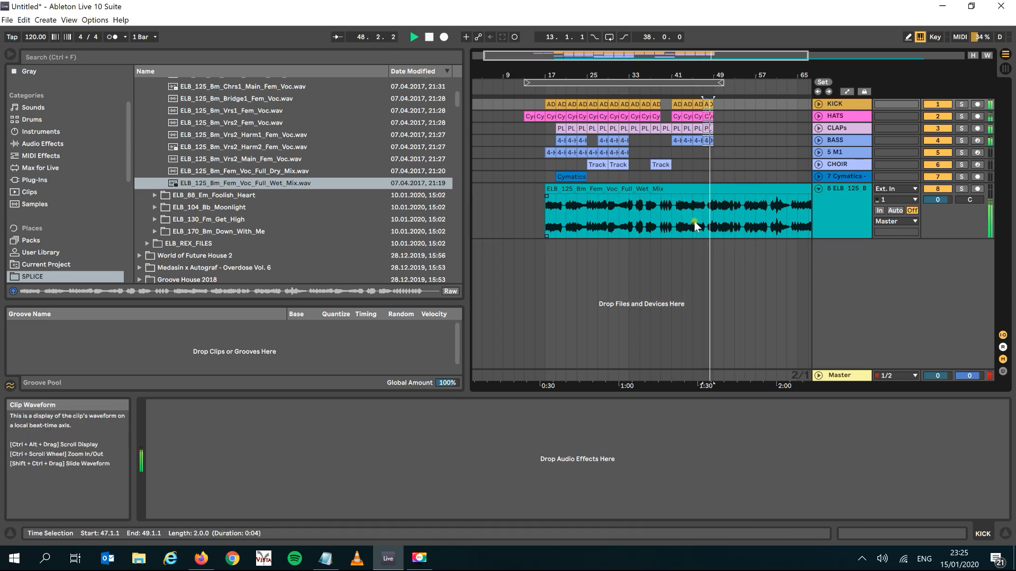
Step: Split the vocal acapella clip at bar 50 and delete everything after the split
{"action": "left_click_drag", "start_coordinate": [717, 75], "coordinate": [717, 105]}
{"action": "left_click", "coordinate": [723, 202]}
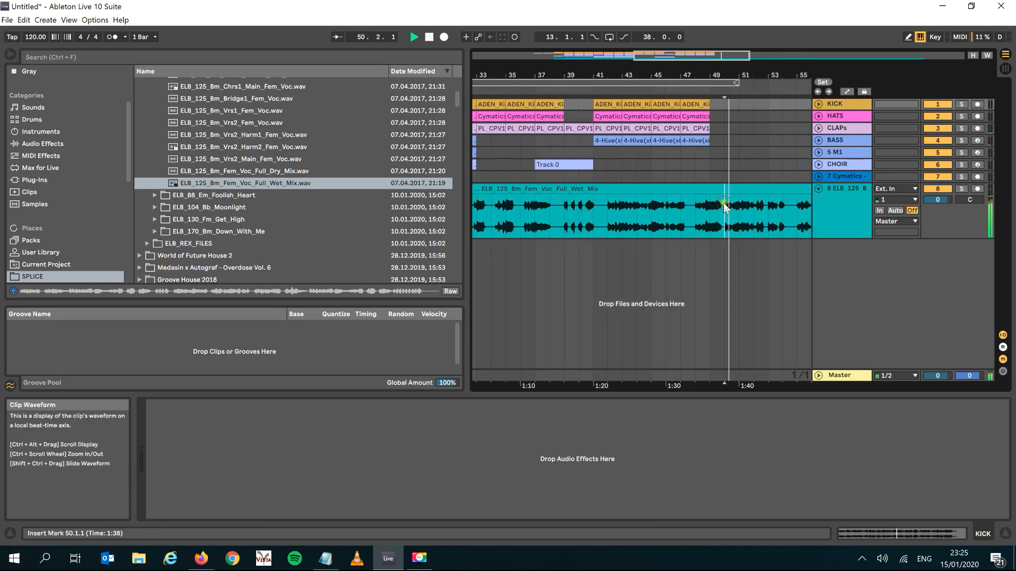
{"action": "key", "text": "ctrl+e"}
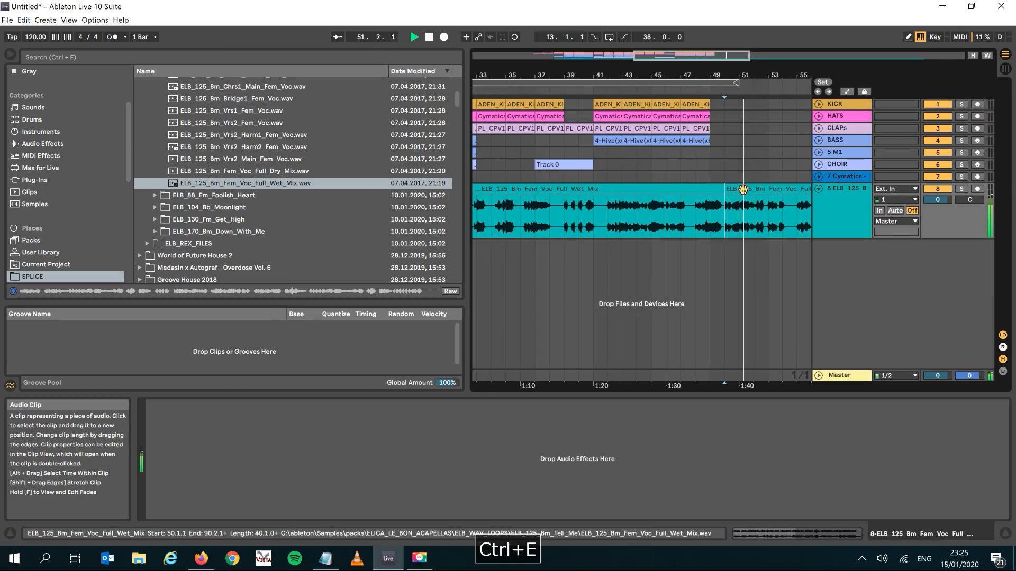
{"action": "key", "text": "Delete"}
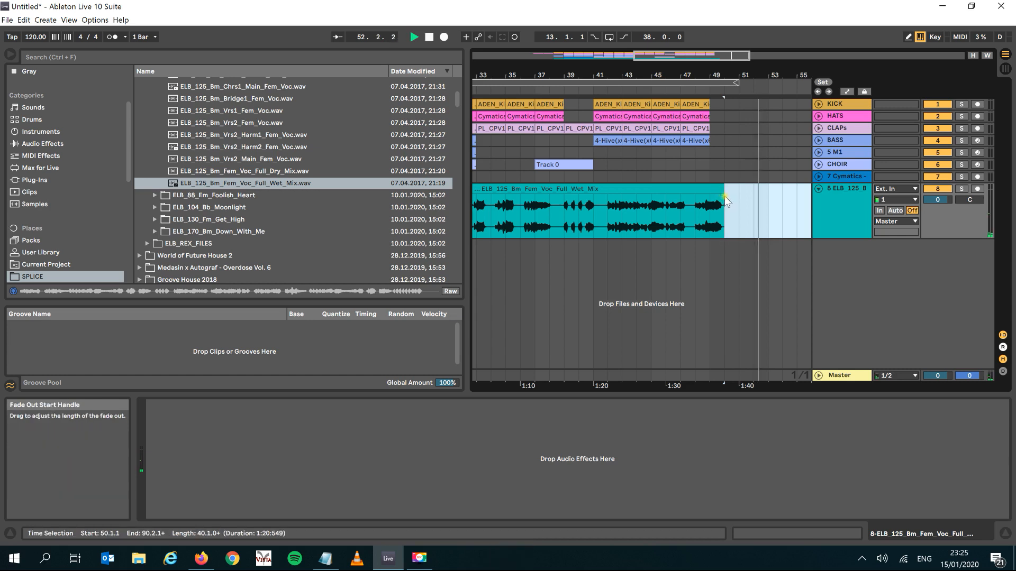
Step: Add a short fade-out at the end of the vocal clip, just before bar 50, and check the clip's start at bar 17
{"action": "left_click_drag", "start_coordinate": [731, 75], "coordinate": [731, 114]}
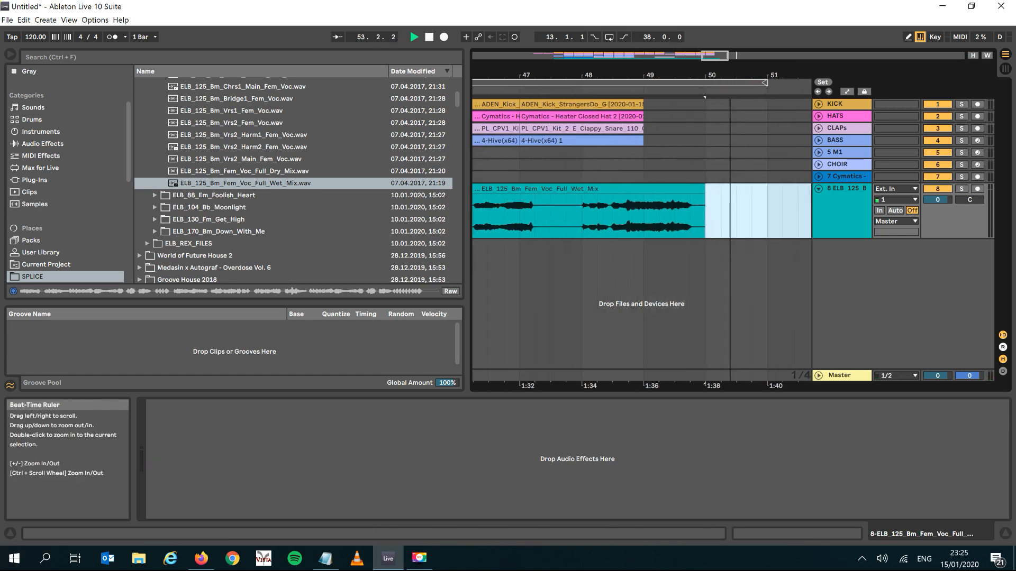
{"action": "left_click_drag", "start_coordinate": [702, 198], "coordinate": [677, 195]}
{"action": "left_click_drag", "start_coordinate": [569, 74], "coordinate": [717, 10]}
{"action": "left_click_drag", "start_coordinate": [563, 74], "coordinate": [564, 133]}
{"action": "left_click", "coordinate": [531, 191]}
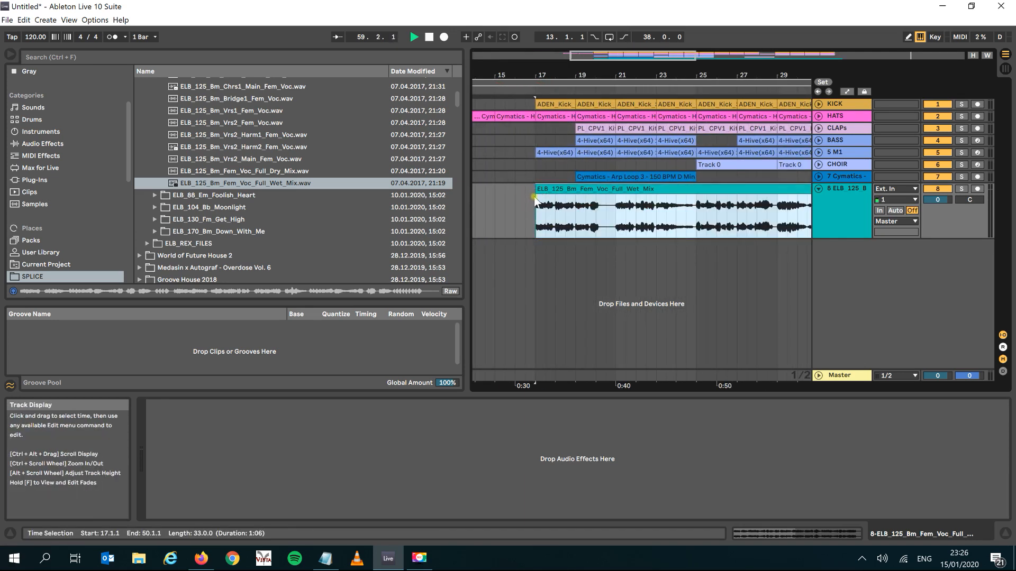
{"action": "left_click_drag", "start_coordinate": [548, 71], "coordinate": [549, 39]}
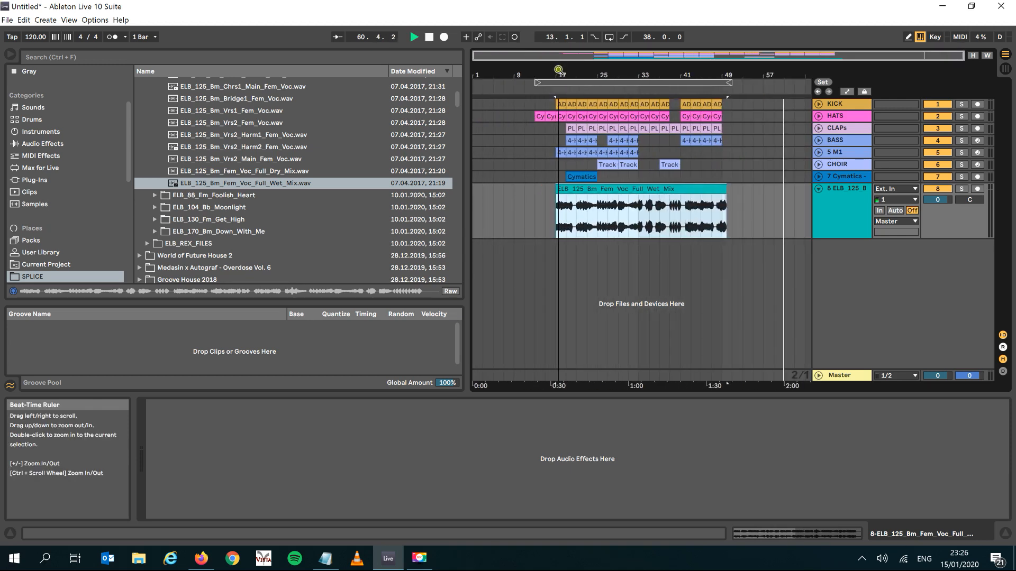
Step: Copy the ValhallaVintageVerb and Kickstart effects from the CHOIR track to the vocal track
{"action": "left_click", "coordinate": [843, 191]}
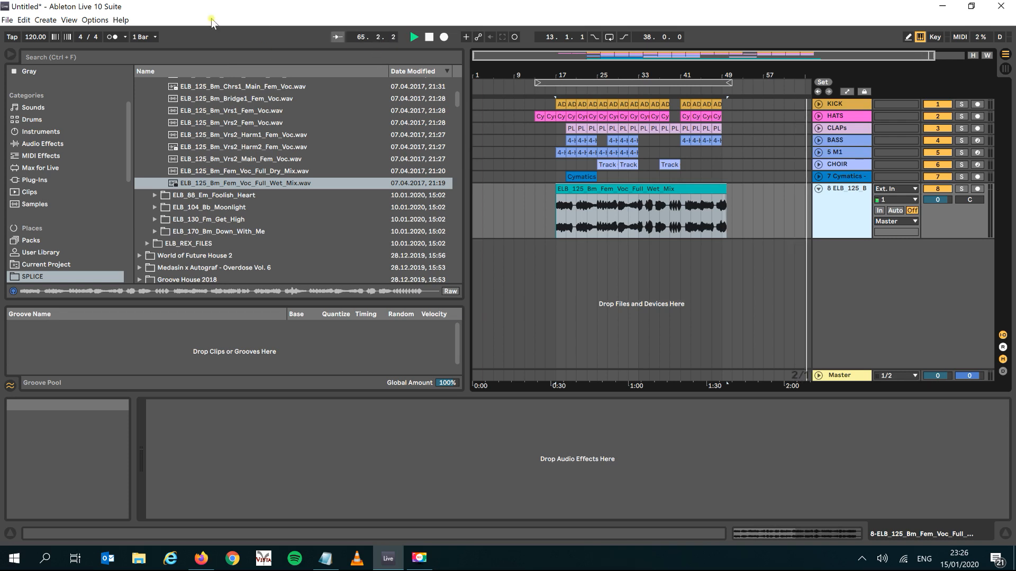
{"action": "left_click", "coordinate": [847, 165]}
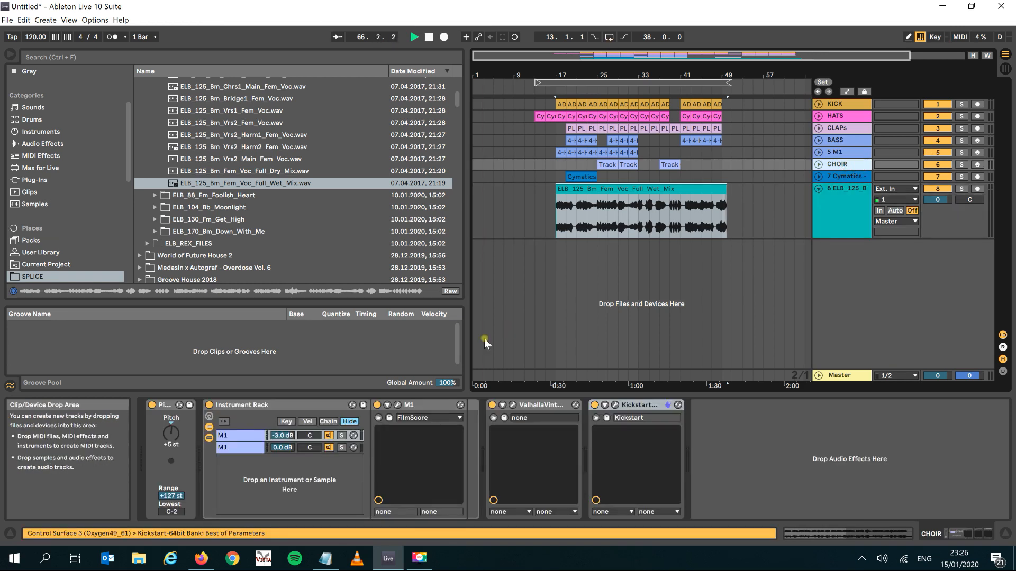
{"action": "left_click", "coordinate": [531, 405]}
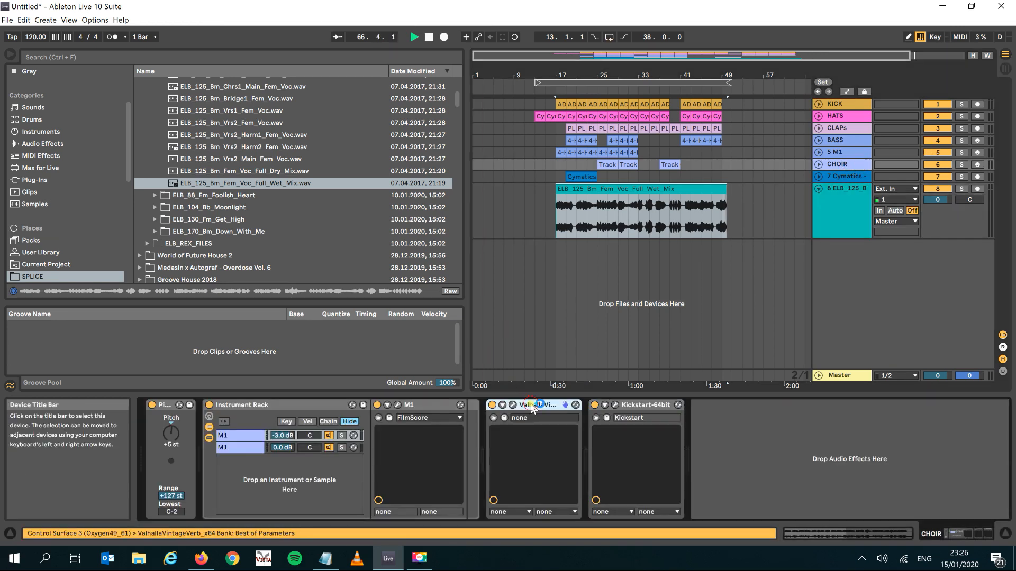
{"action": "left_click", "coordinate": [634, 405], "text": "shift"}
{"action": "key", "text": "ctrl+c"}
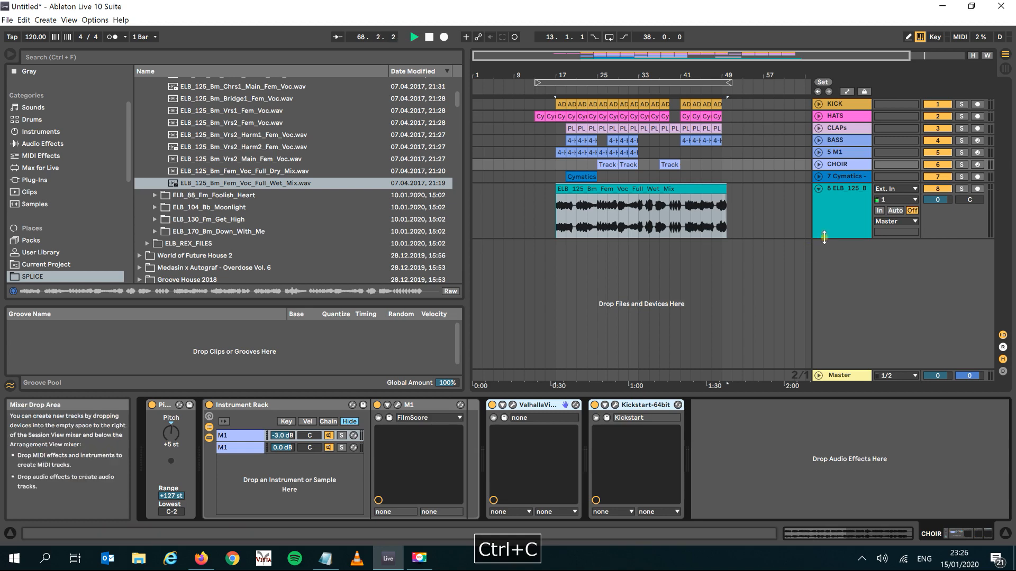
{"action": "left_click", "coordinate": [838, 218]}
{"action": "key", "text": "ctrl+v"}
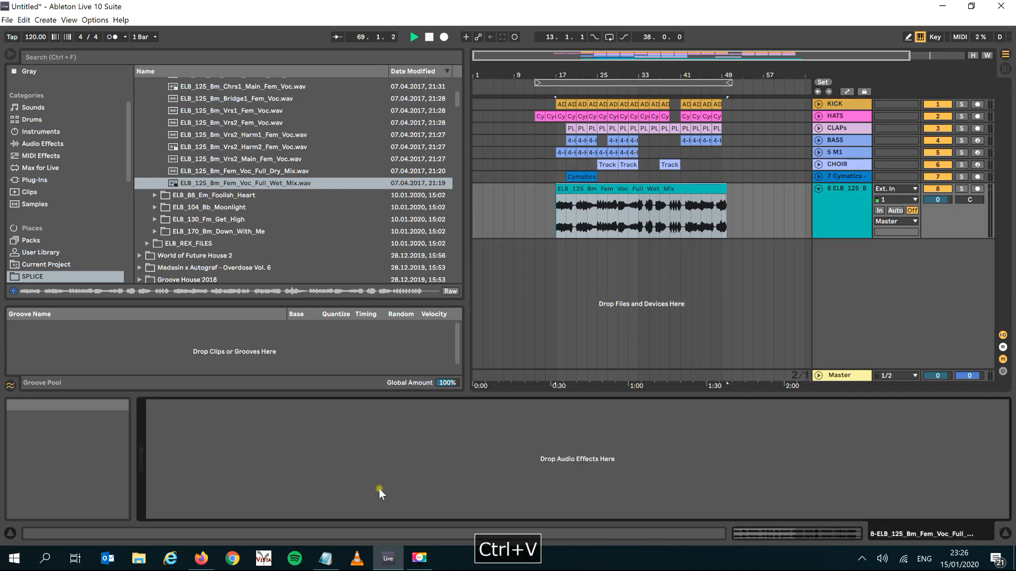
Step: While playing the vocal from bar 17, load the Sanctuary preset Spacious Vocal in its ValhallaVintageVerb and set the mix to 33.2 %
{"action": "left_click", "coordinate": [579, 189]}
{"action": "key", "text": "space"}
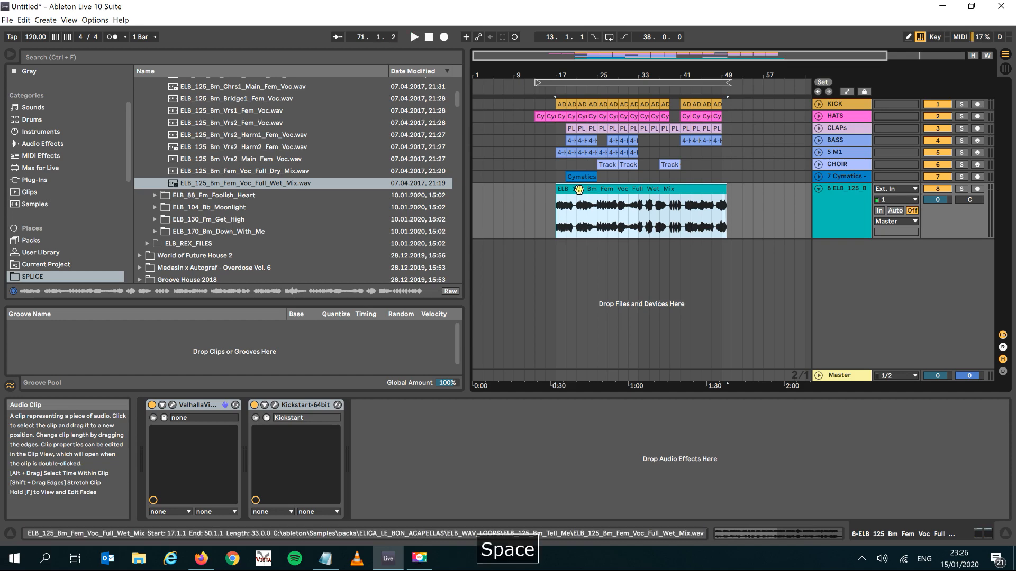
{"action": "left_click", "coordinate": [172, 405]}
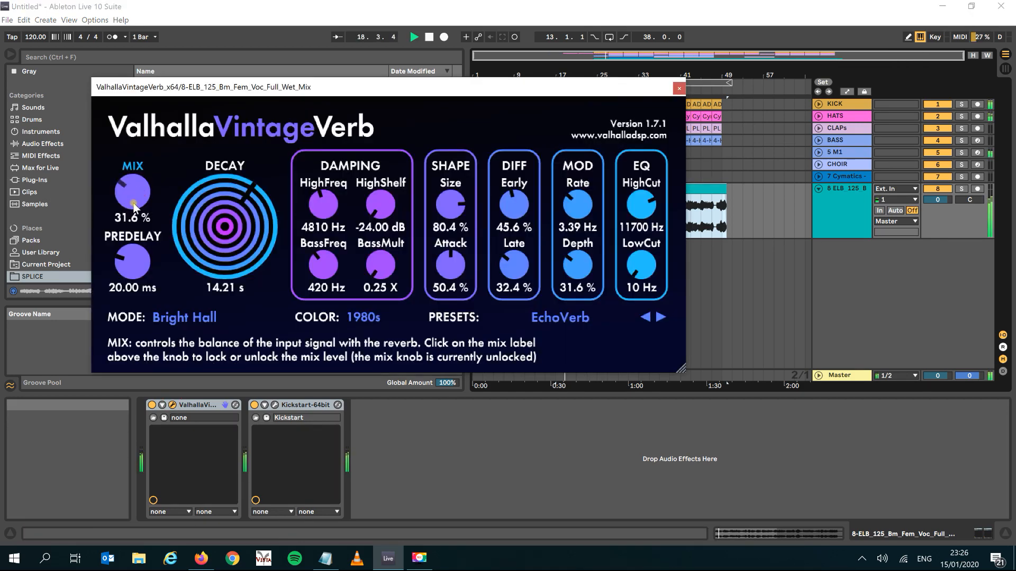
{"action": "left_click_drag", "start_coordinate": [134, 206], "coordinate": [135, 212]}
{"action": "left_click", "coordinate": [591, 315]}
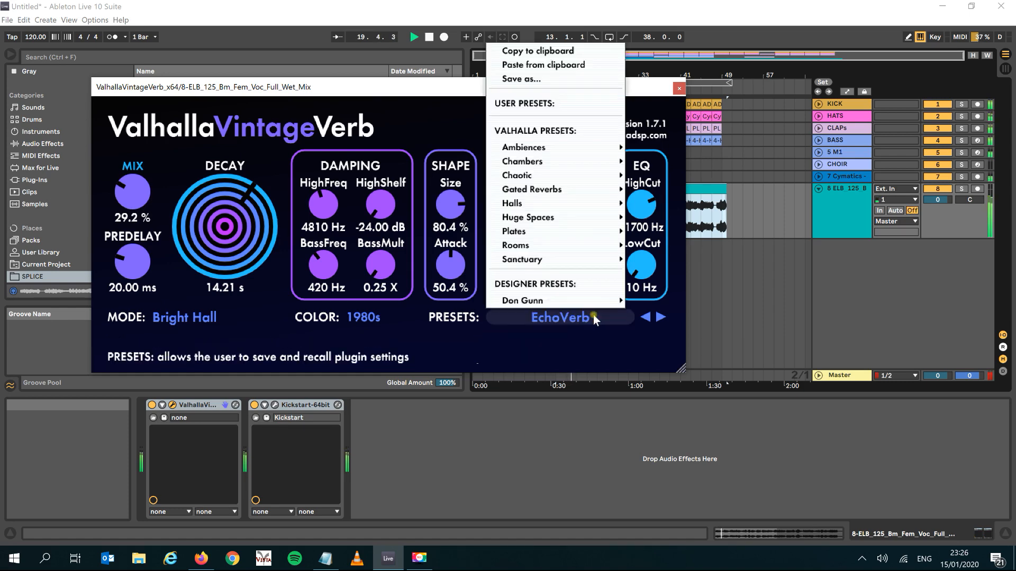
{"action": "mouse_move", "coordinate": [616, 300]}
{"action": "mouse_move", "coordinate": [601, 259]}
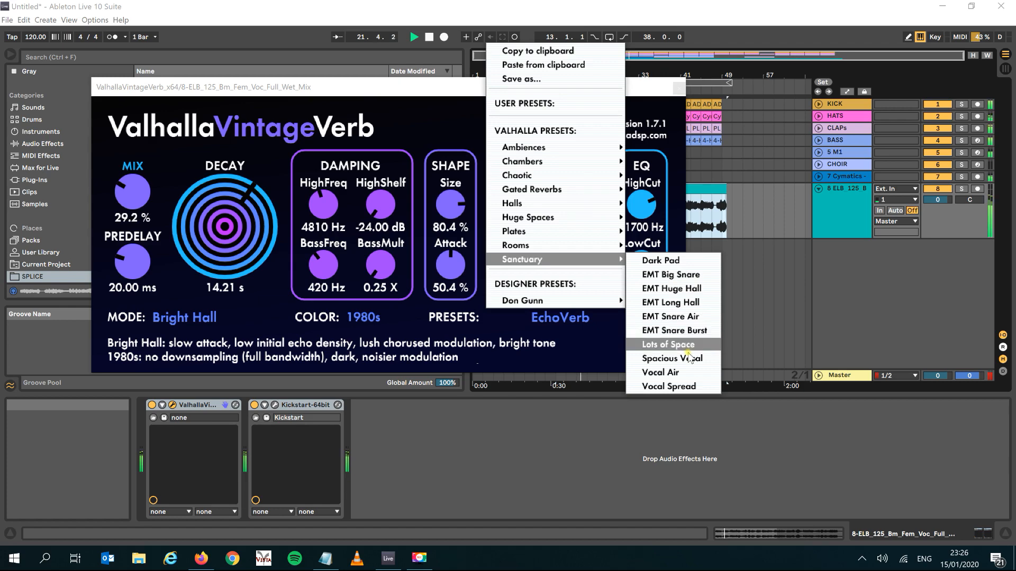
{"action": "left_click", "coordinate": [671, 358]}
{"action": "left_click_drag", "start_coordinate": [133, 191], "coordinate": [127, 295]}
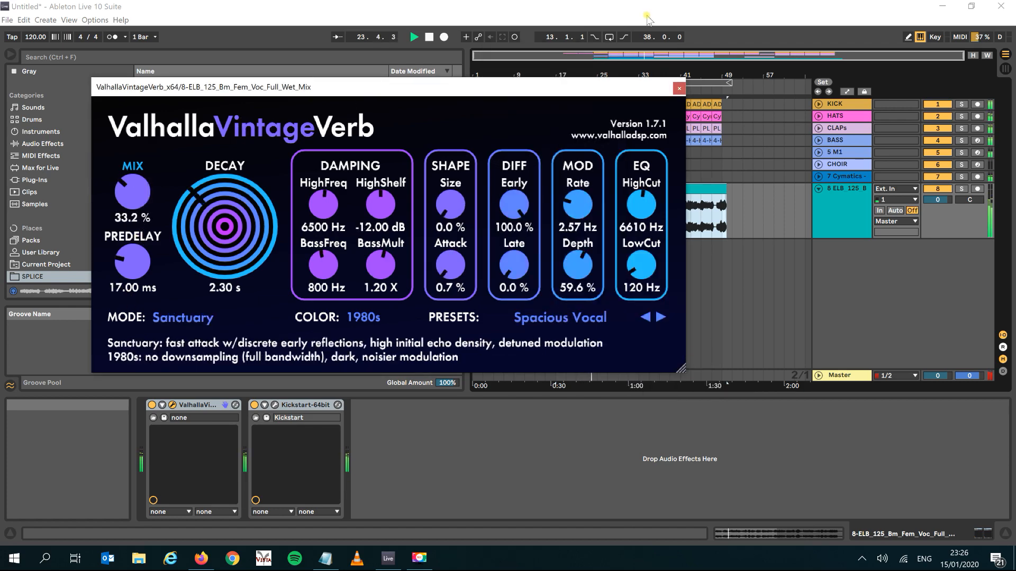
{"action": "left_click", "coordinate": [679, 88]}
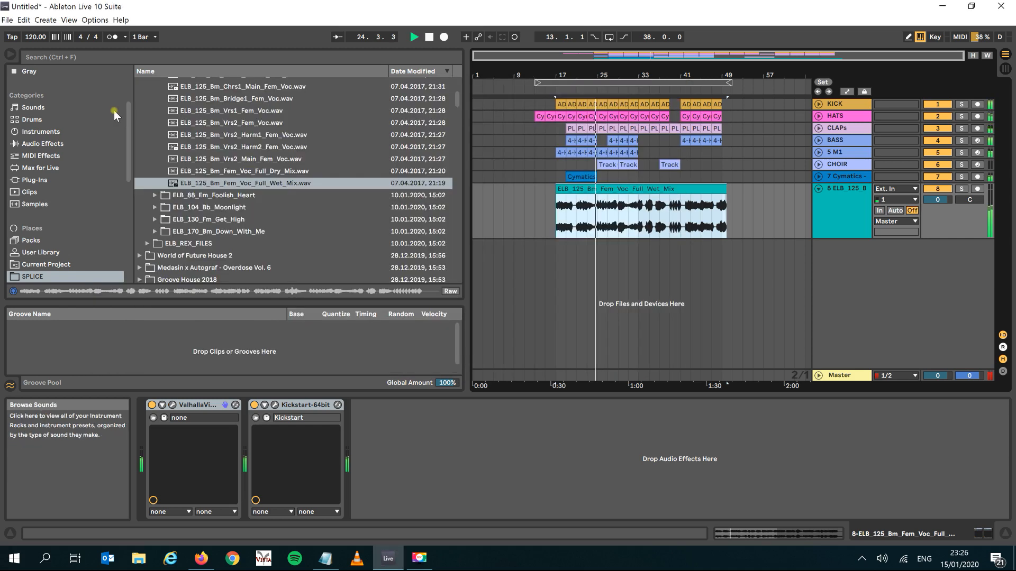
Step: Search the audio effects for "glue" and add a Glue Compressor to the vocal track after Kickstart
{"action": "left_click", "coordinate": [42, 135]}
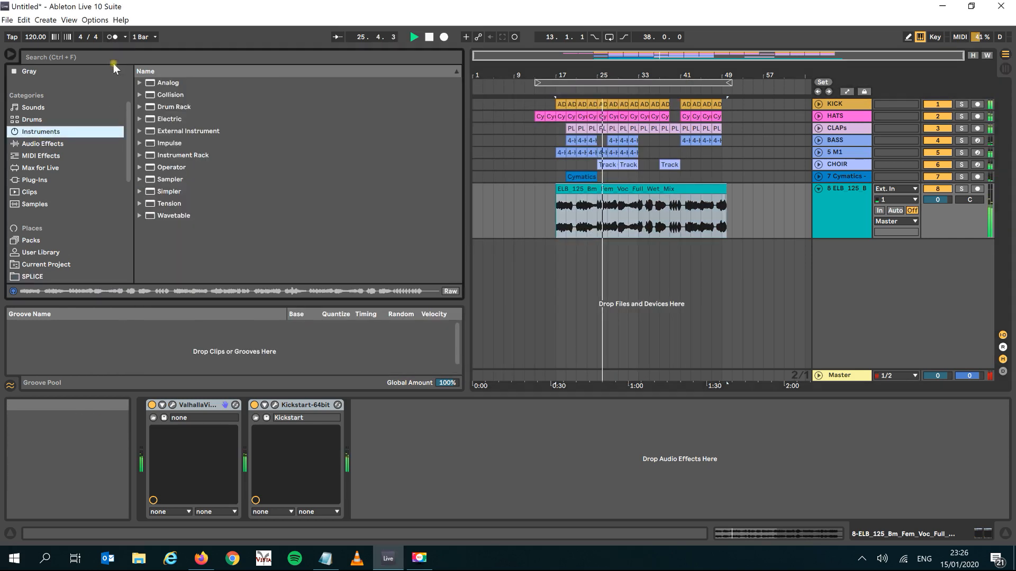
{"action": "left_click", "coordinate": [113, 61]}
{"action": "type", "text": "glu"}
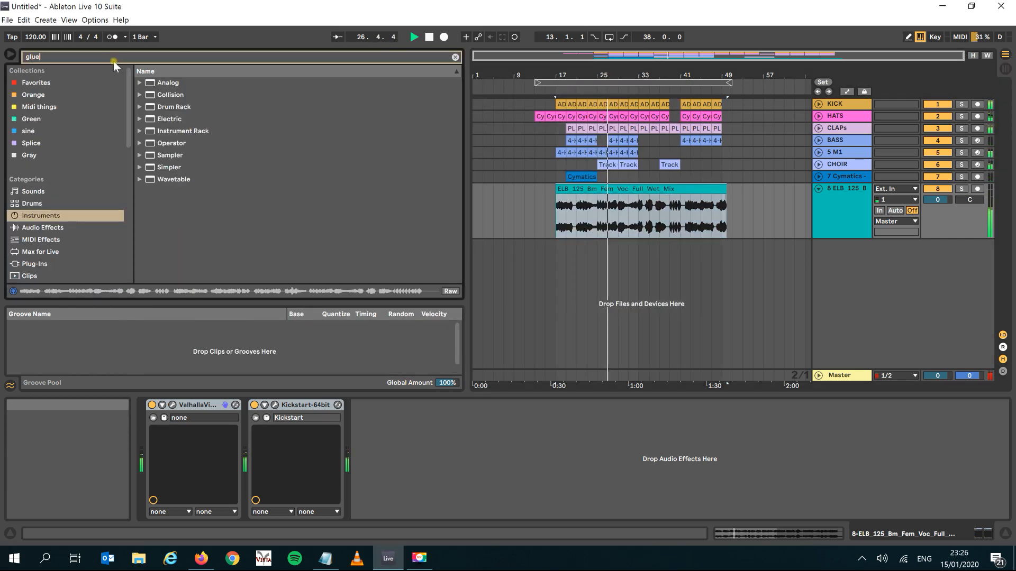
{"action": "type", "text": "e"}
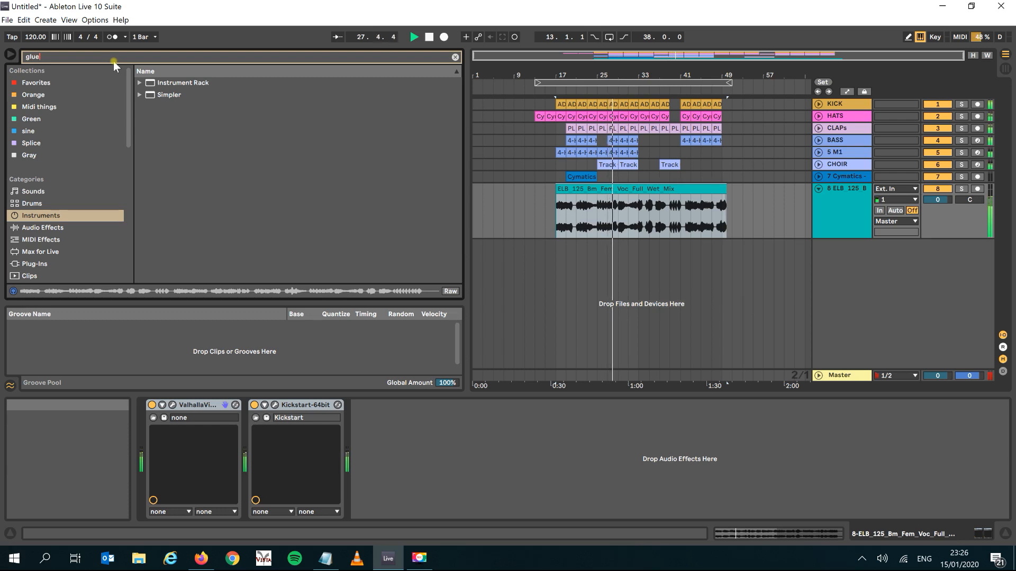
{"action": "left_click", "coordinate": [50, 227]}
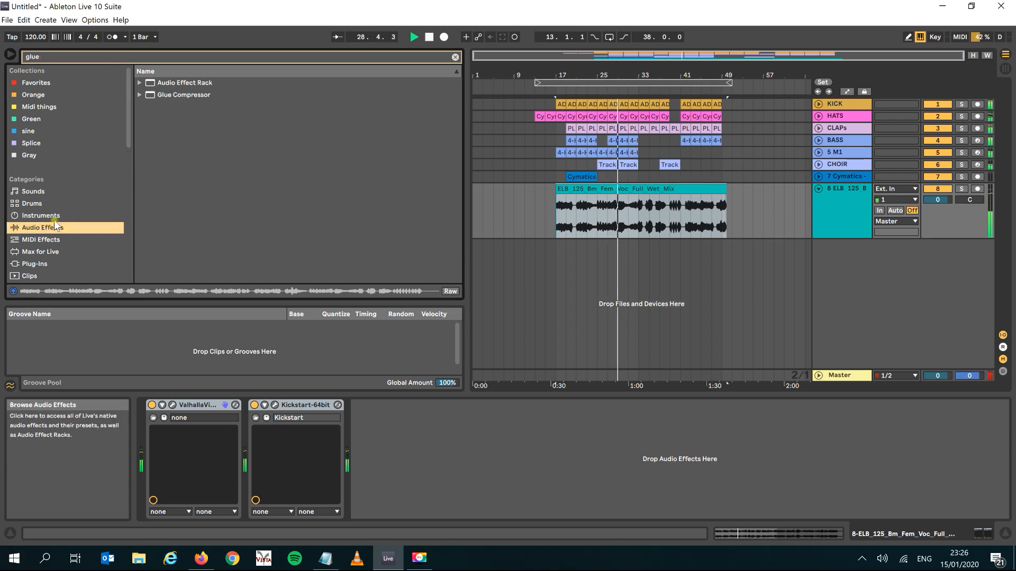
{"action": "double_click", "coordinate": [169, 96]}
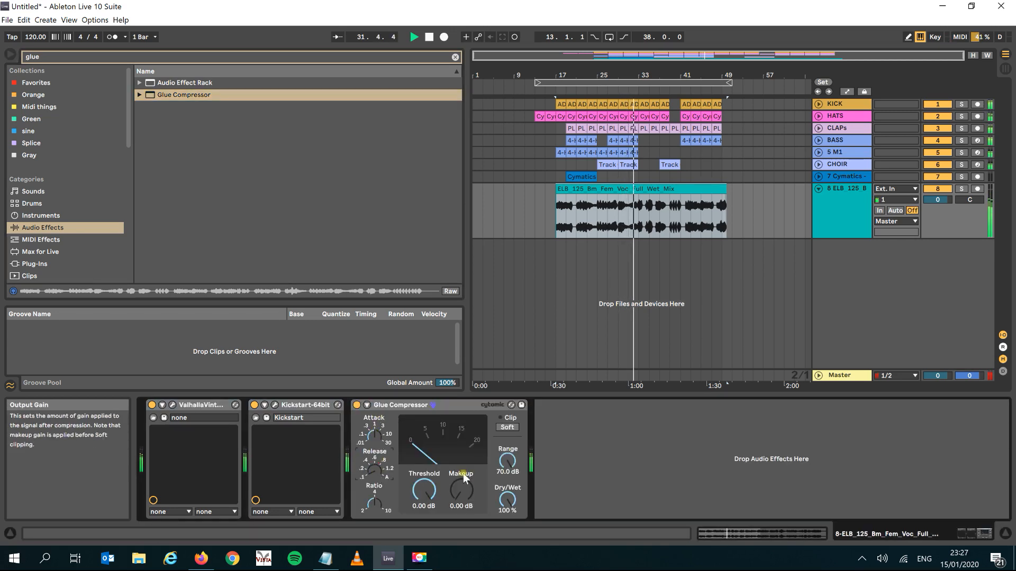
Step: Set the vocal's Glue Compressor to a -21.9 dB threshold and 7.62 dB makeup gain, and stop playback
{"action": "left_click_drag", "start_coordinate": [431, 492], "coordinate": [459, 487]}
{"action": "left_click", "coordinate": [424, 494]}
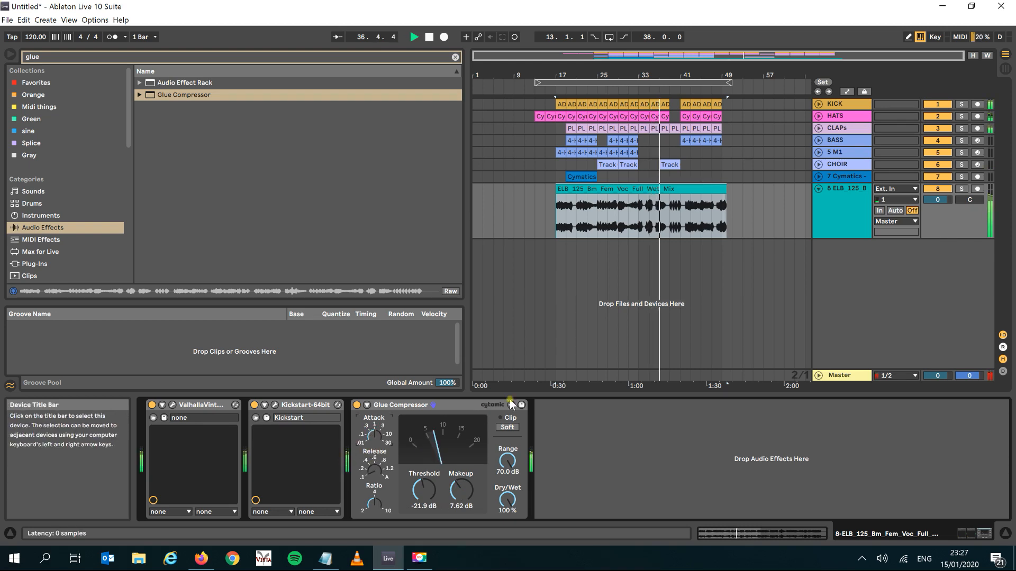
{"action": "key", "text": "space"}
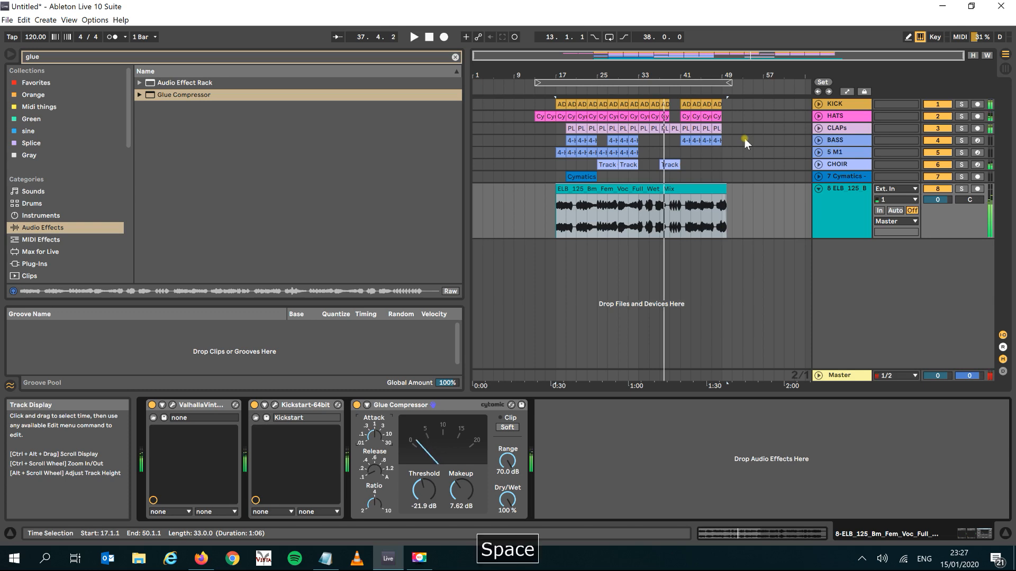
Step: Play the arrangement briefly from bar 33 to hear the section without bass, and stop playback
{"action": "left_click_drag", "start_coordinate": [661, 69], "coordinate": [661, 73]}
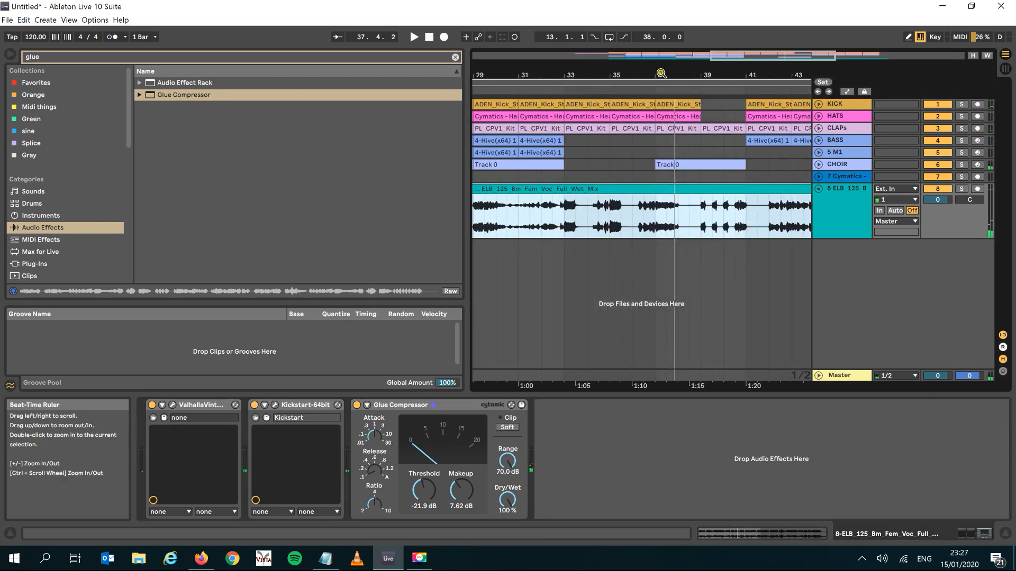
{"action": "left_click", "coordinate": [562, 222]}
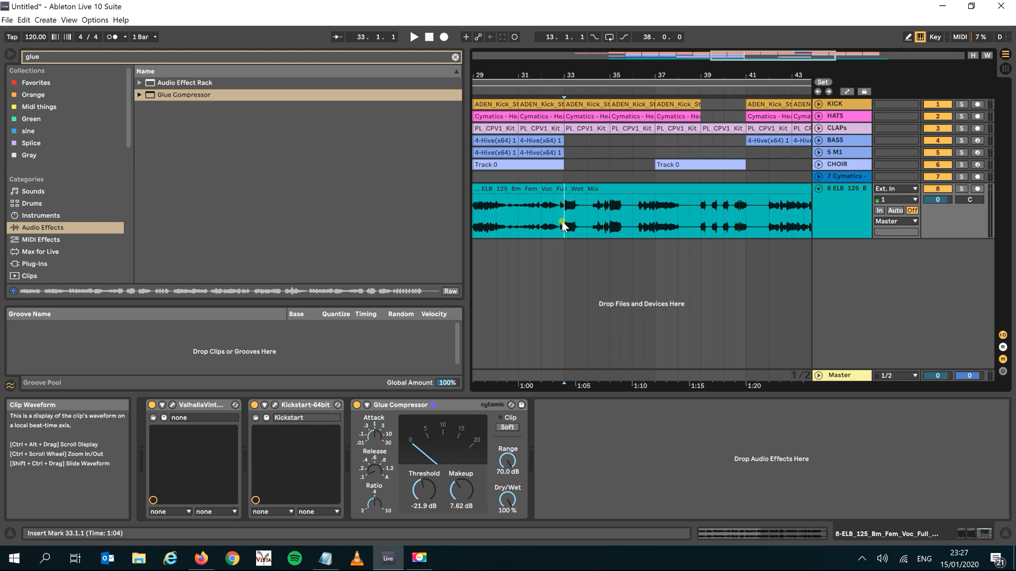
{"action": "key", "text": "space"}
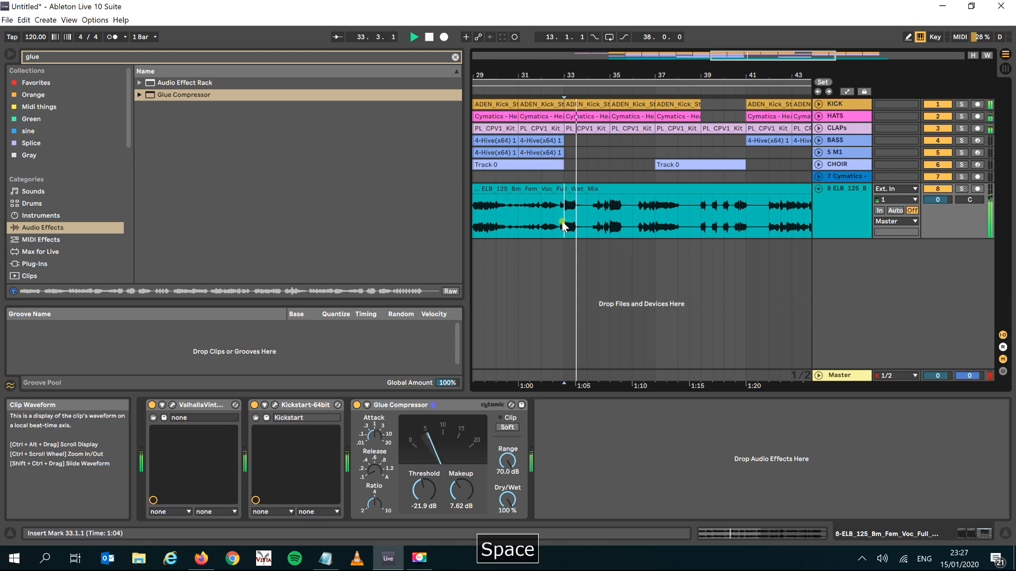
{"action": "key", "text": "space"}
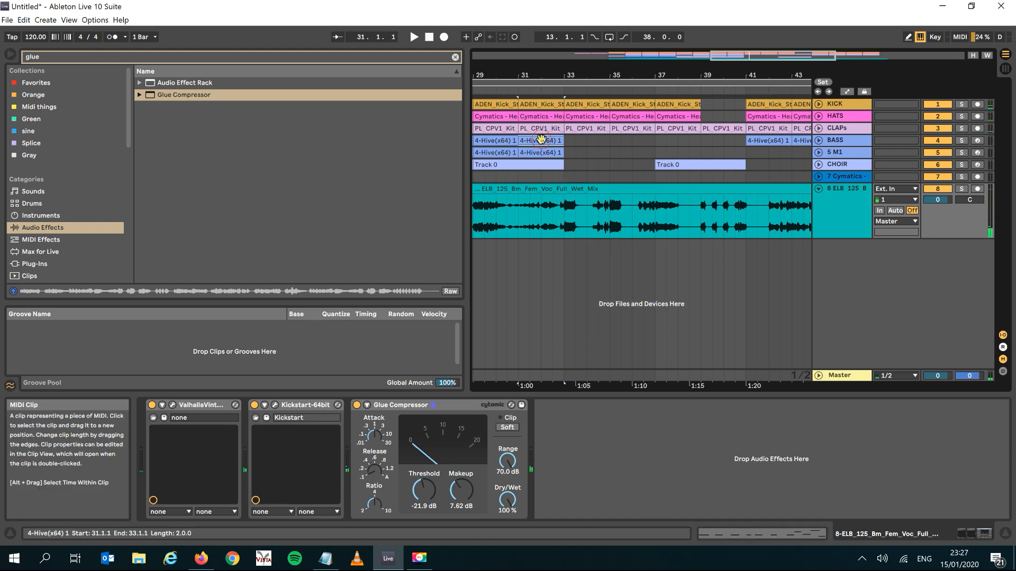
Step: Duplicate the BASS clip at bar 31 to bar 33, play it briefly and open the copy's notes
{"action": "left_click", "coordinate": [541, 141]}
{"action": "key", "text": "ctrl+d"}
{"action": "key", "text": "space"}
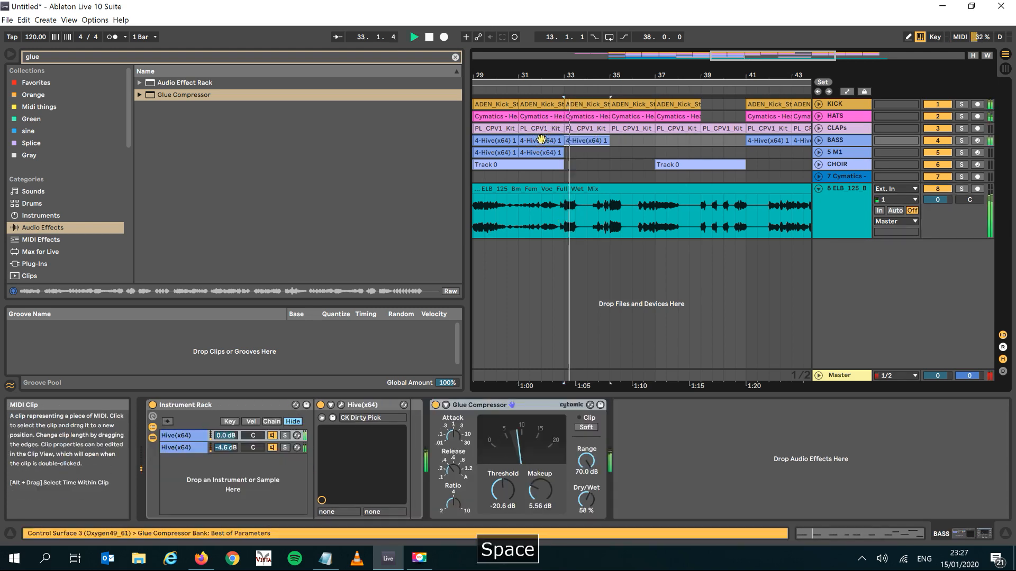
{"action": "double_click", "coordinate": [586, 140]}
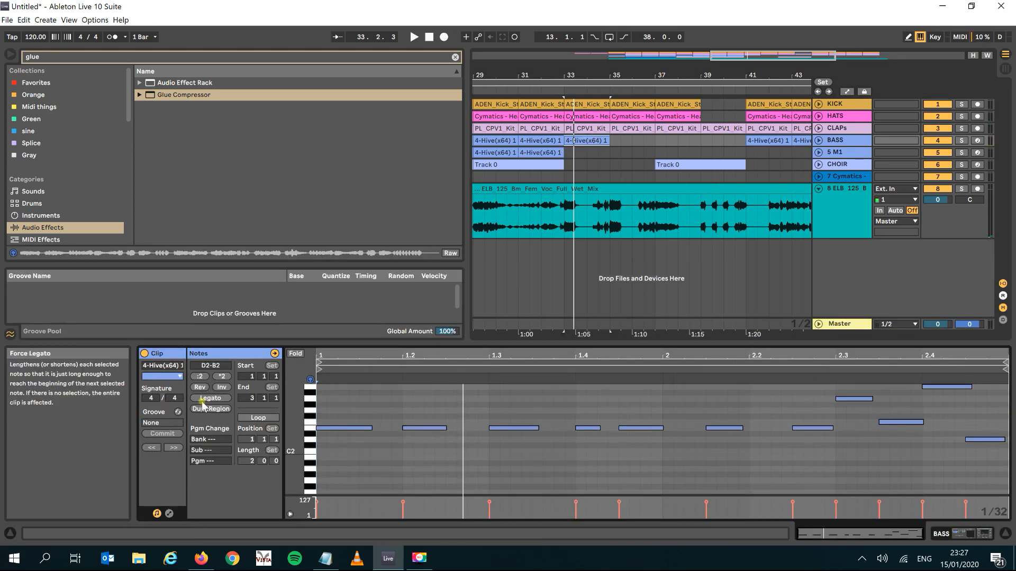
Step: Unfold the BASS track, shrink the clip at bar 33 to one bar by doubling its tempo, and play it briefly
{"action": "left_click", "coordinate": [221, 377]}
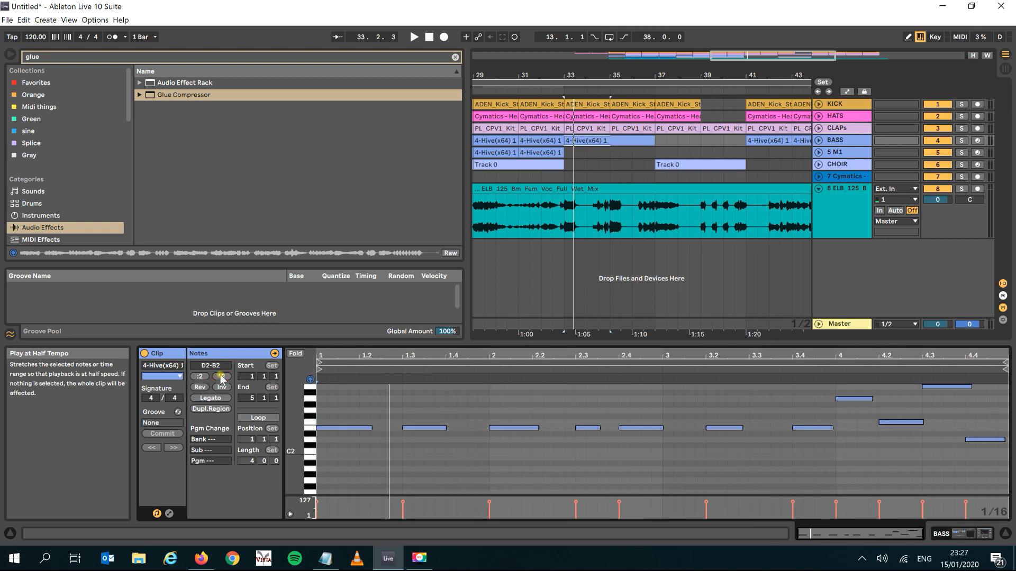
{"action": "left_click", "coordinate": [819, 141]}
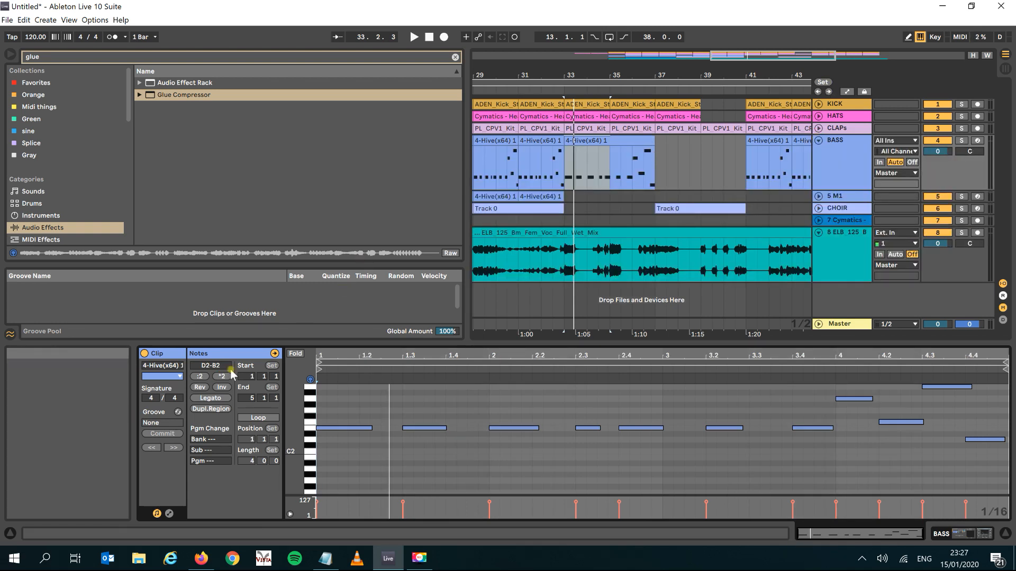
{"action": "left_click", "coordinate": [201, 376]}
{"action": "left_click", "coordinate": [200, 377]}
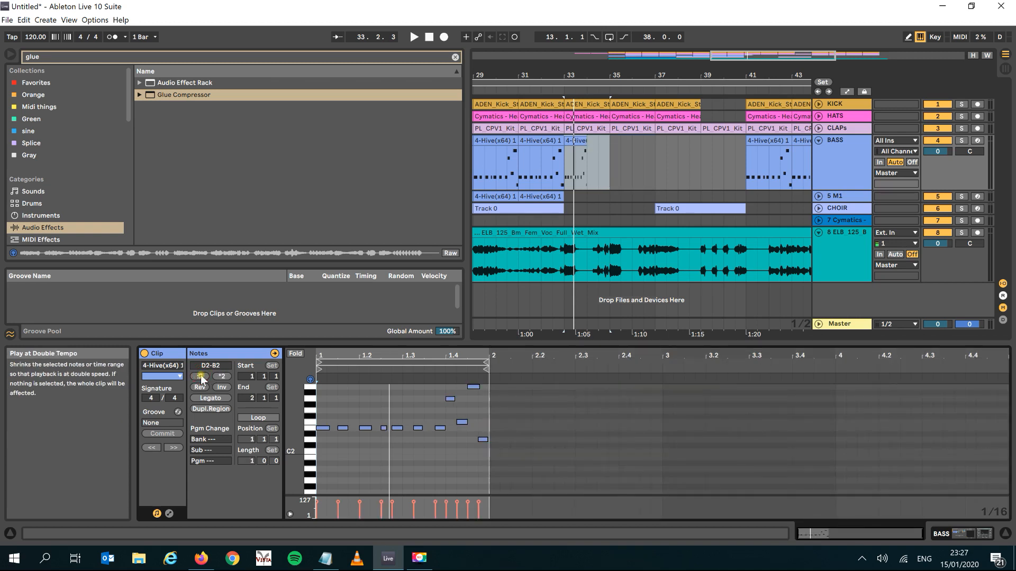
{"action": "key", "text": "space"}
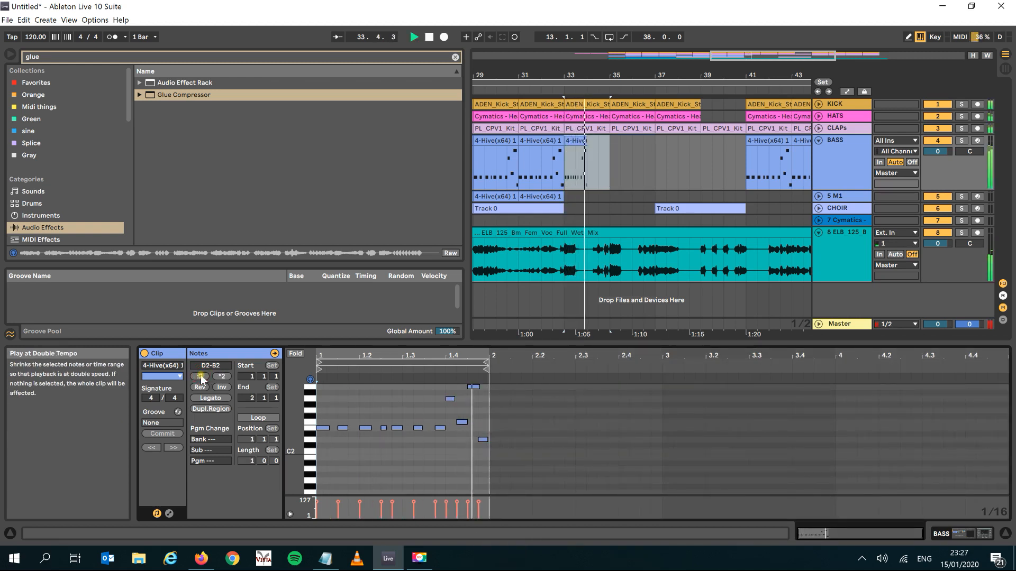
{"action": "key", "text": "space"}
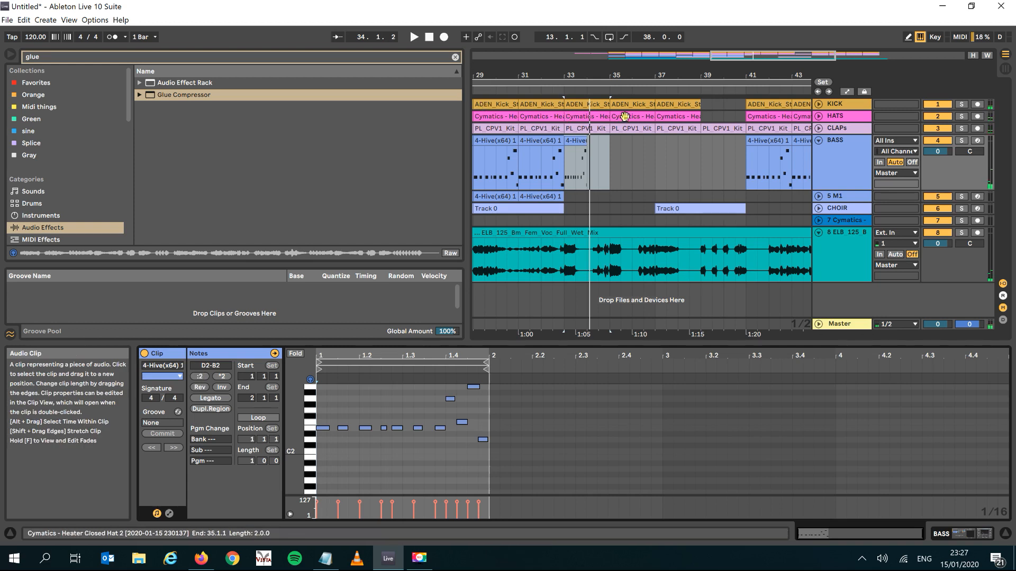
Step: Duplicate the one-bar BASS clip at bar 33 until four copies fill bars 33 to 37, listening during playback
{"action": "left_click", "coordinate": [577, 141]}
{"action": "key", "text": "ctrl+d"}
{"action": "key", "text": "space"}
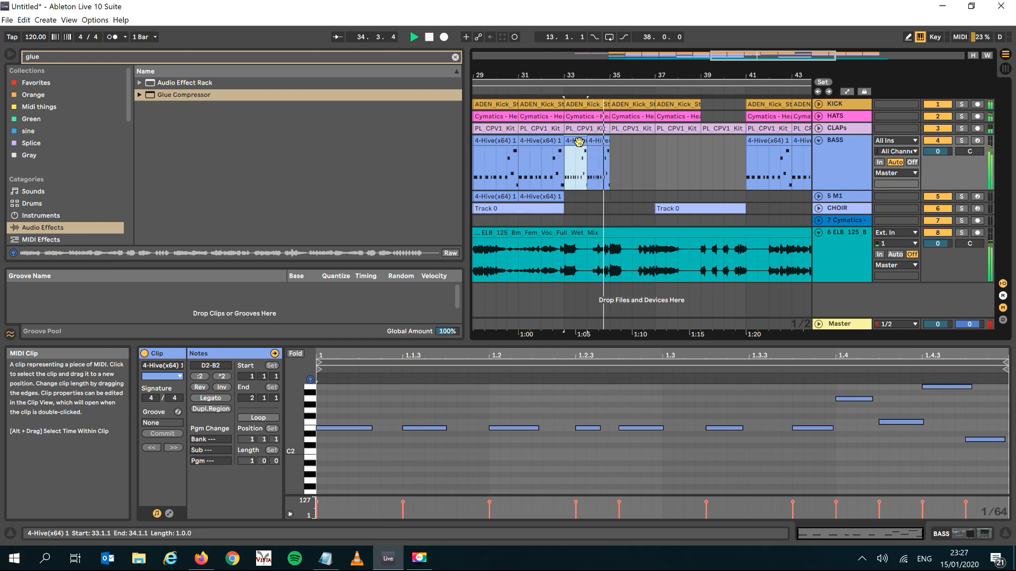
{"action": "key", "text": "ctrl+d"}
{"action": "key", "text": "ctrl+d"}
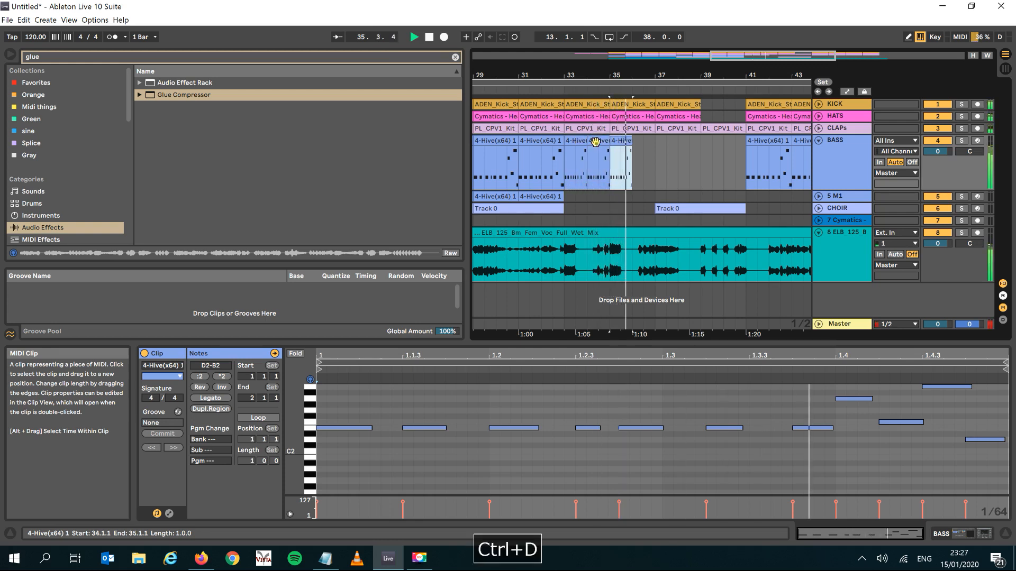
{"action": "key", "text": "ctrl+d"}
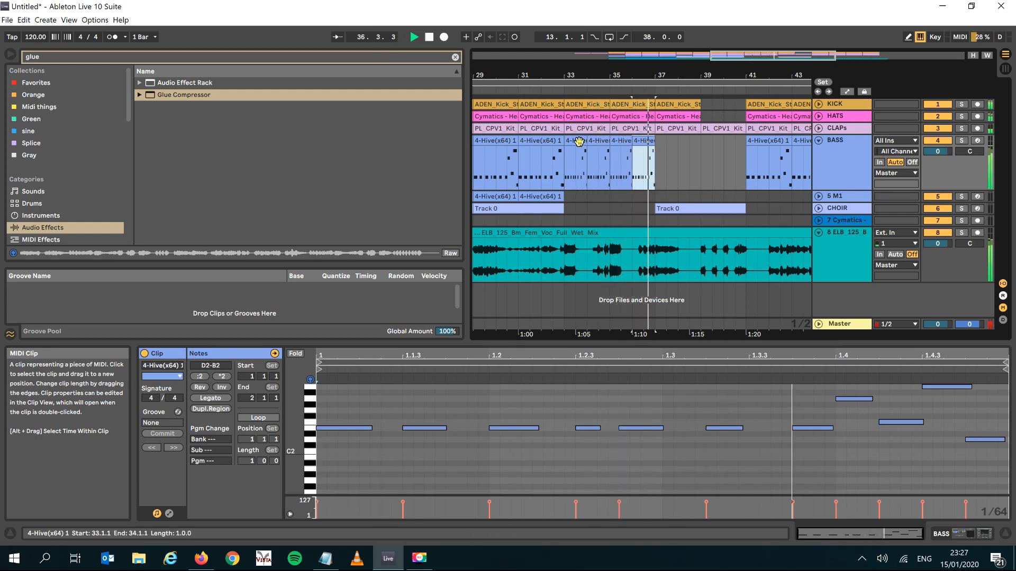
Step: Consolidate the four one-bar BASS clips from bar 33 to 37 into a single clip and stop playback
{"action": "left_click", "coordinate": [578, 141]}
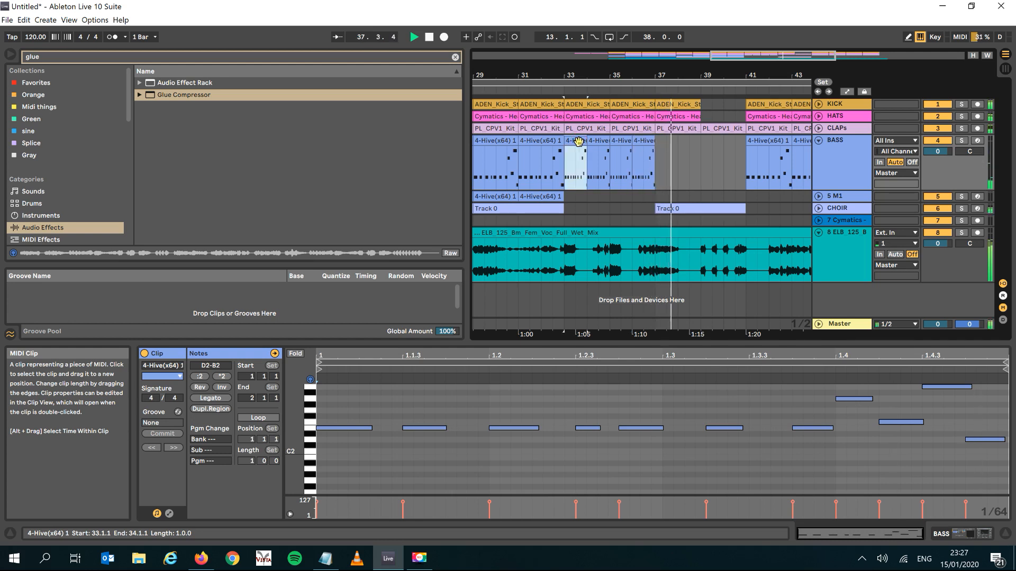
{"action": "left_click", "coordinate": [642, 139], "text": "shift"}
{"action": "key", "text": "ctrl+j"}
{"action": "key", "text": "space"}
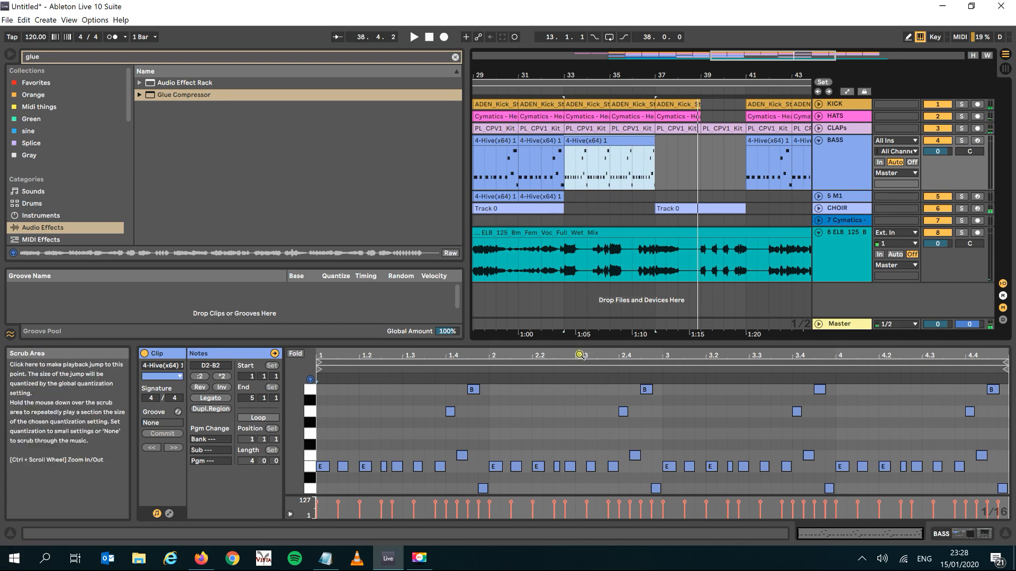
Step: Enlarge the note editor, delete the high A2 and B2 notes from the clip's first three bars, and play it briefly
{"action": "left_click_drag", "start_coordinate": [580, 344], "coordinate": [570, 148]}
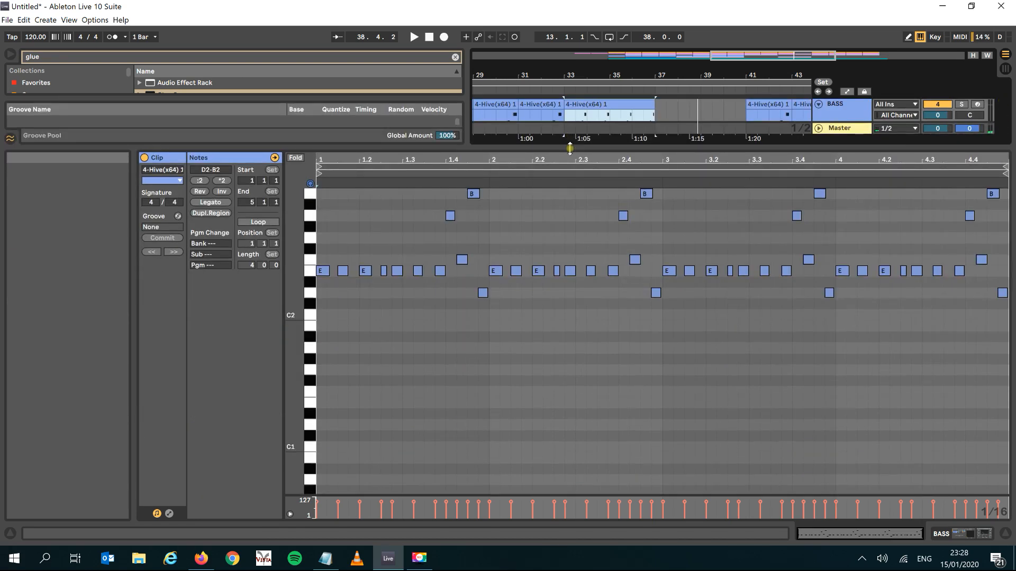
{"action": "key", "text": "space"}
{"action": "key", "text": "space"}
{"action": "left_click_drag", "start_coordinate": [438, 200], "coordinate": [529, 228]}
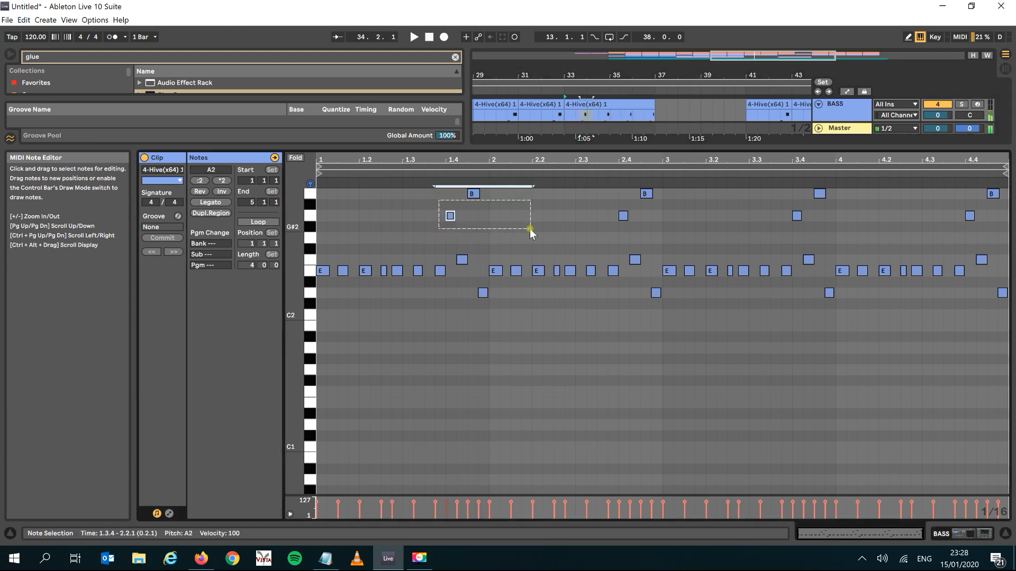
{"action": "left_click_drag", "start_coordinate": [891, 230], "coordinate": [269, 155]}
{"action": "key", "text": "Delete"}
{"action": "key", "text": "space"}
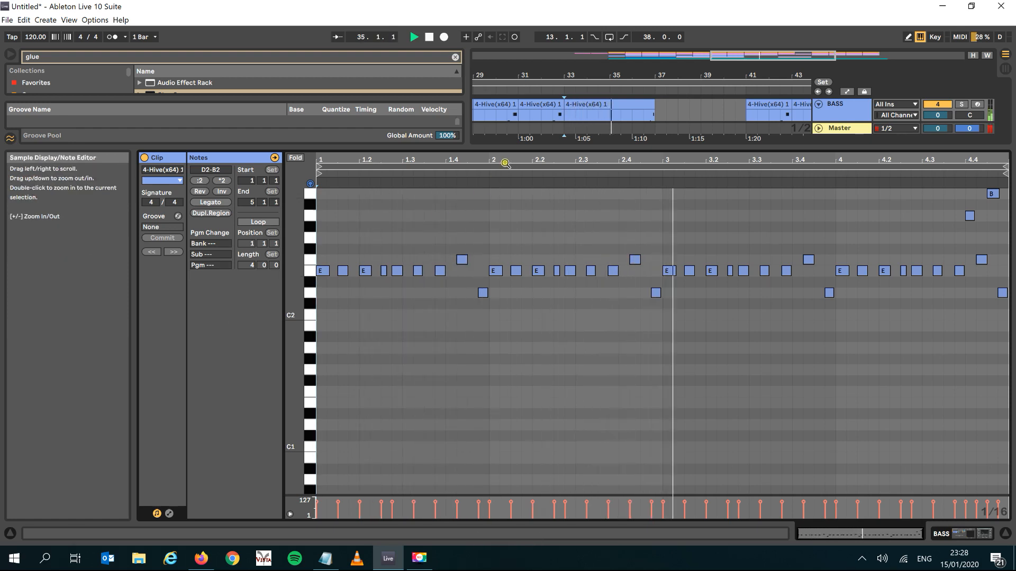
{"action": "key", "text": "space"}
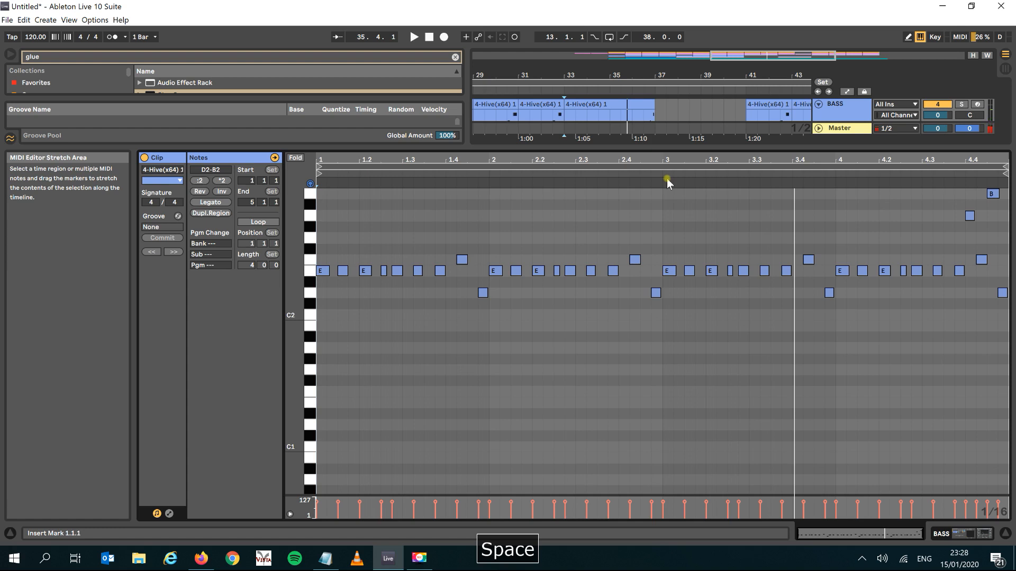
Step: Raise the E2 bass note at 3.1.3 by an octave to E3 and play the clip briefly
{"action": "left_click", "coordinate": [689, 271]}
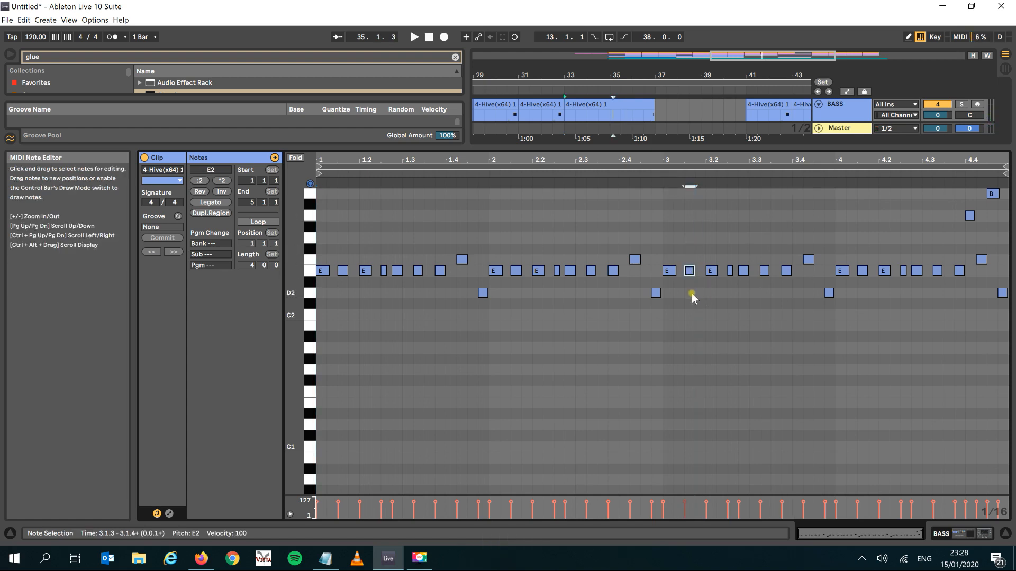
{"action": "key", "text": "shift+Up"}
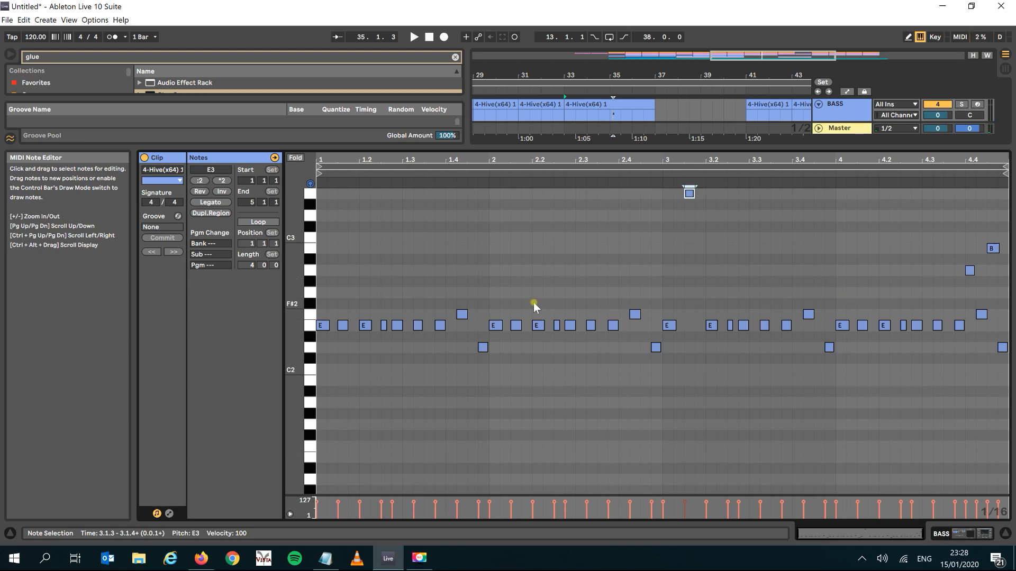
{"action": "key", "text": "space"}
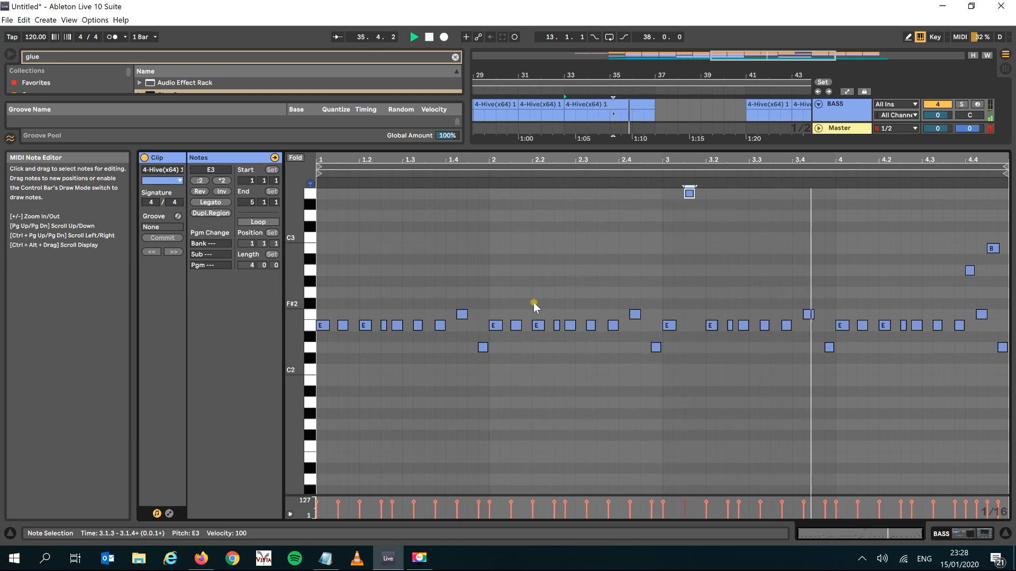
{"action": "key", "text": "space"}
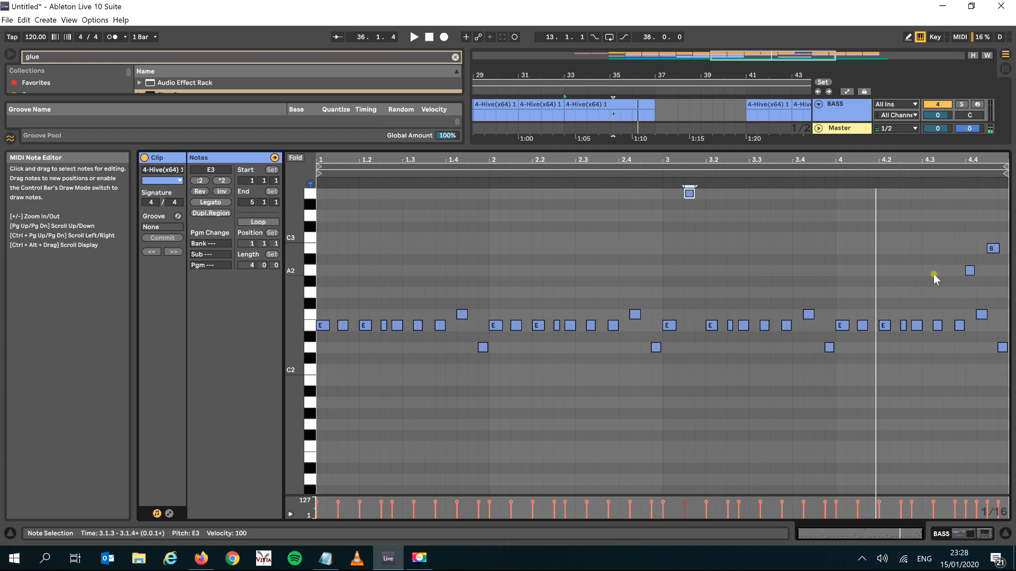
Step: Raise the bass note at 4.2.4 to E3, lower the note at 3.3.2 to D2, and play the clip briefly
{"action": "left_click", "coordinate": [917, 325]}
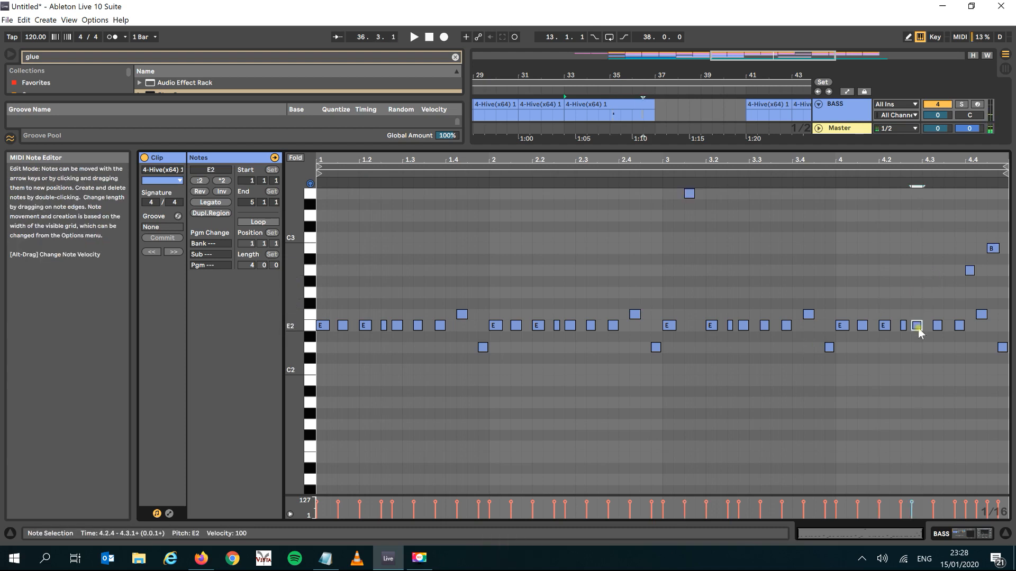
{"action": "key", "text": "shift+Up"}
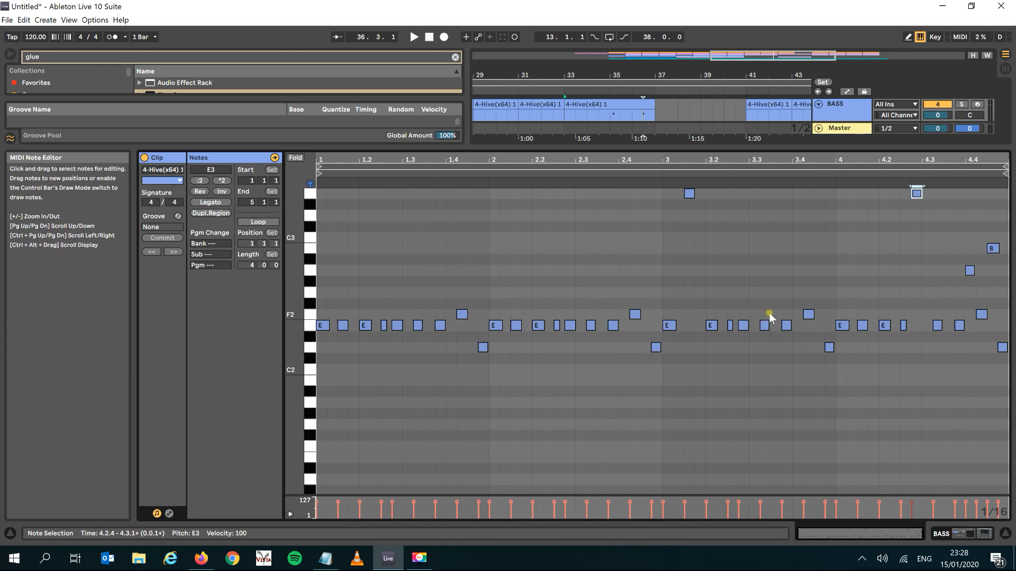
{"action": "left_click_drag", "start_coordinate": [765, 324], "coordinate": [767, 336]}
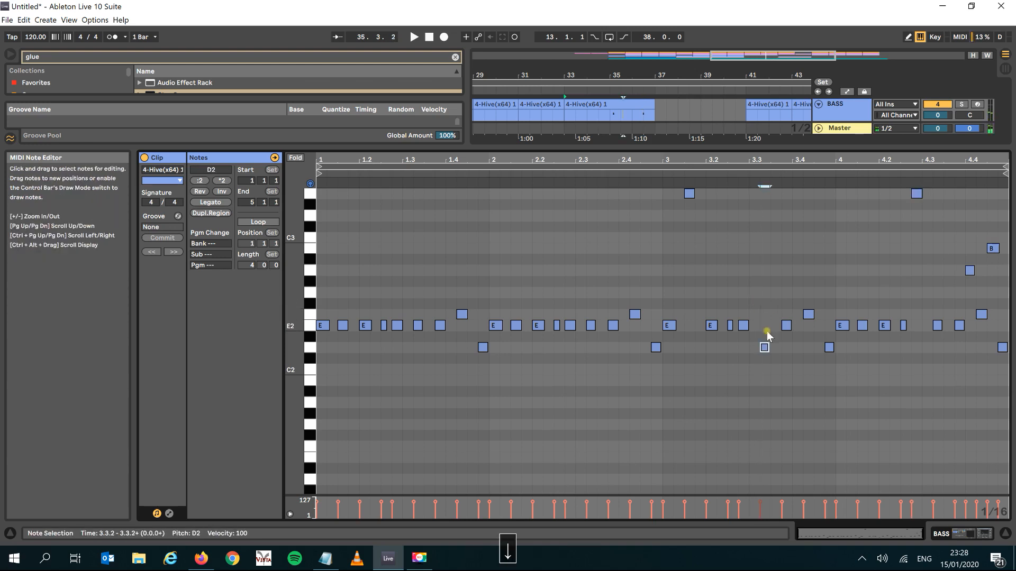
{"action": "key", "text": "space"}
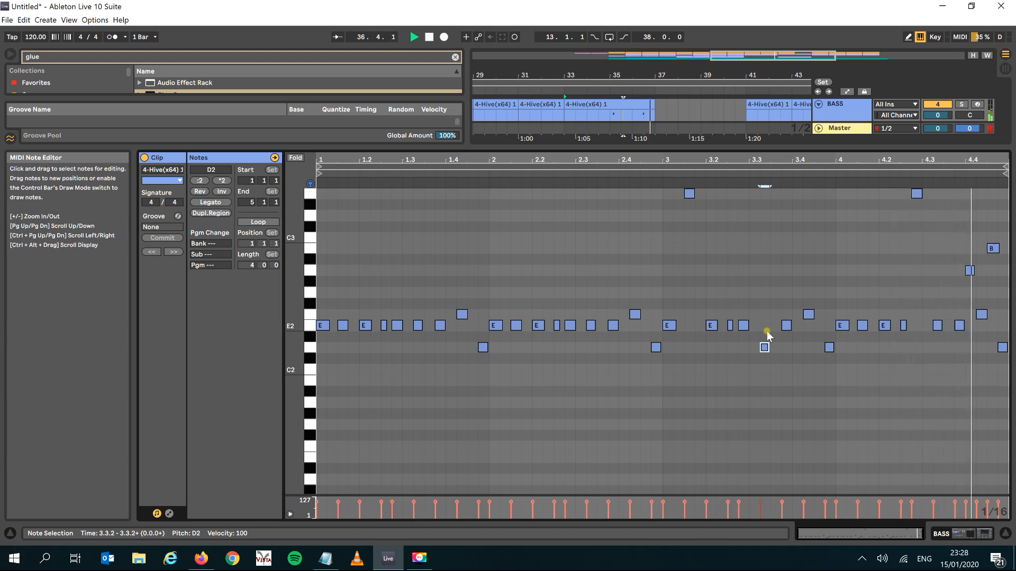
{"action": "key", "text": "space"}
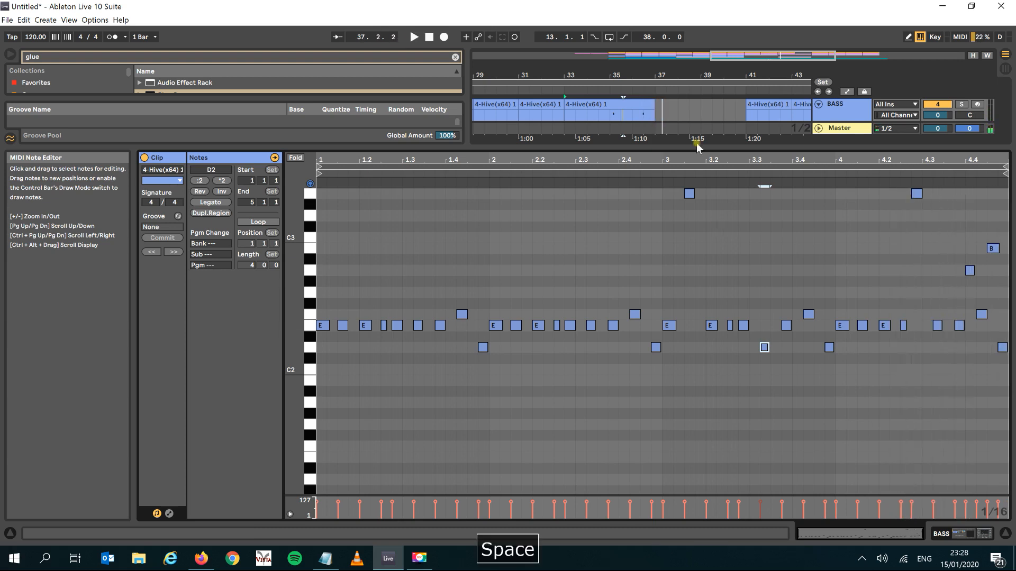
Step: Shrink the note editor to show all tracks again and duplicate the BASS track
{"action": "left_click_drag", "start_coordinate": [682, 177], "coordinate": [654, 350]}
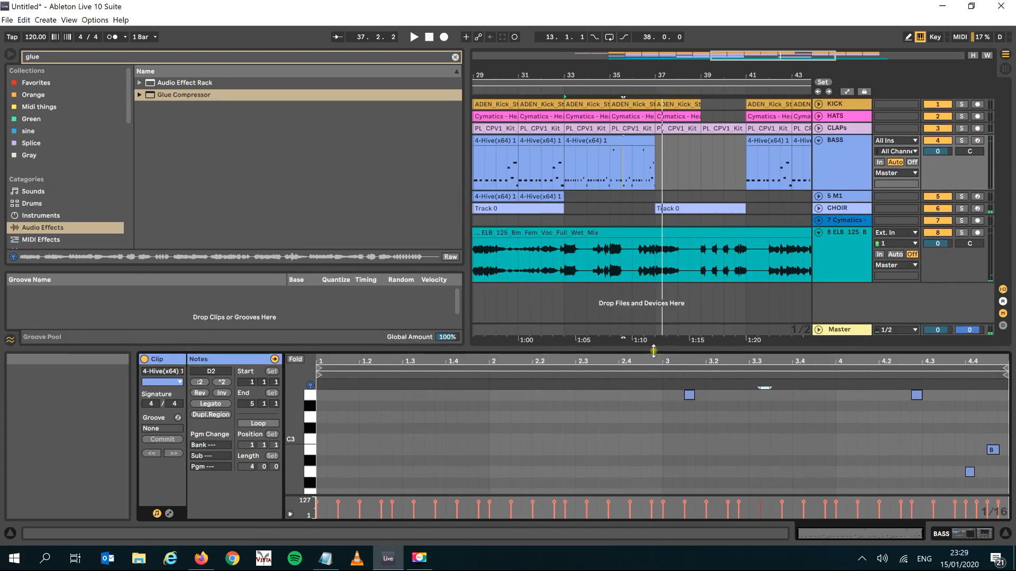
{"action": "right_click", "coordinate": [842, 165]}
{"action": "left_click", "coordinate": [852, 191]}
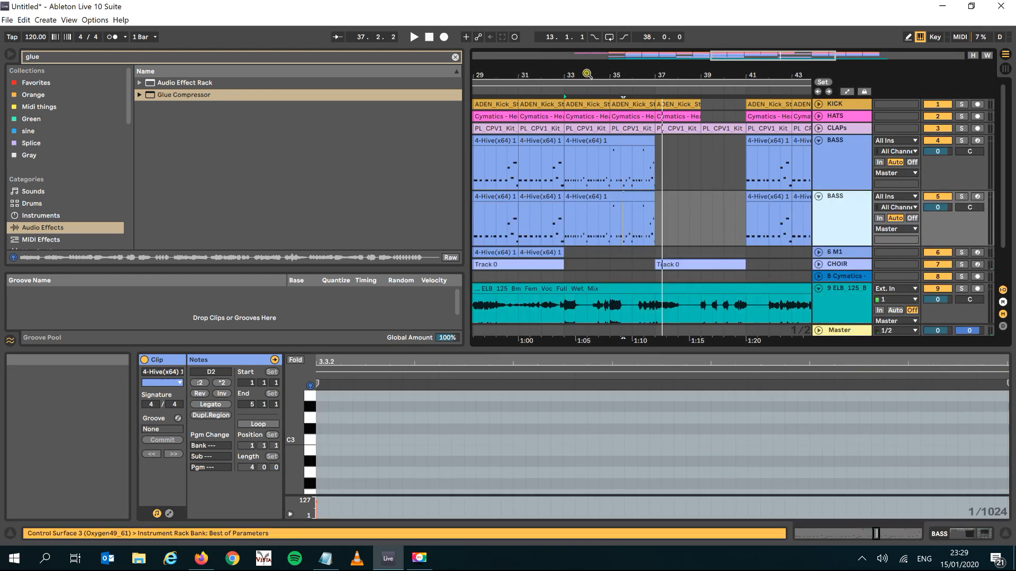
Step: Delete every clip on the duplicated BASS track except the four-bar clip starting at bar 33
{"action": "left_click_drag", "start_coordinate": [586, 73], "coordinate": [587, 31]}
{"action": "left_click_drag", "start_coordinate": [561, 214], "coordinate": [656, 199]}
{"action": "key", "text": "Delete"}
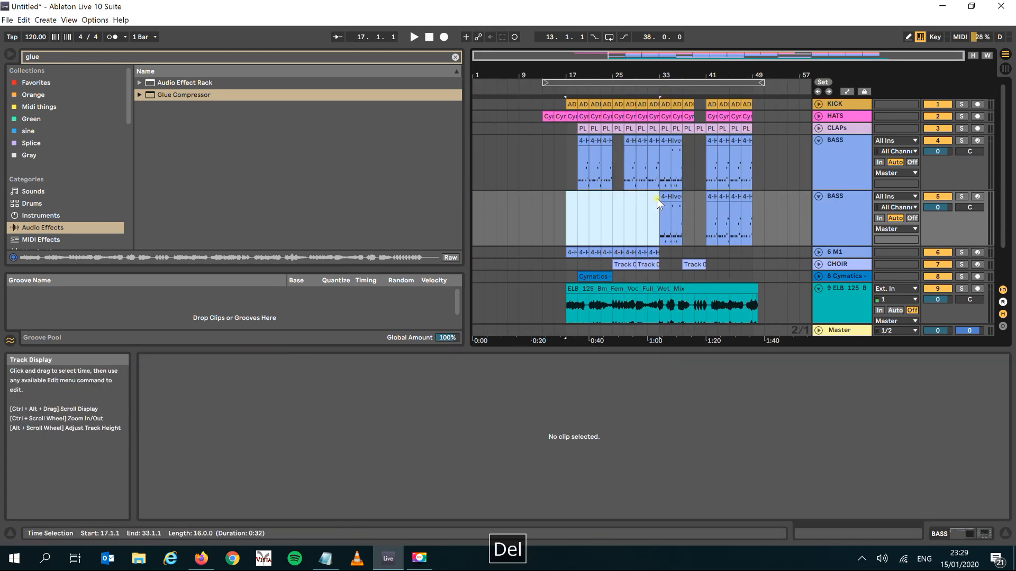
{"action": "left_click", "coordinate": [698, 192]}
{"action": "left_click", "coordinate": [795, 218], "text": "shift"}
{"action": "key", "text": "Delete"}
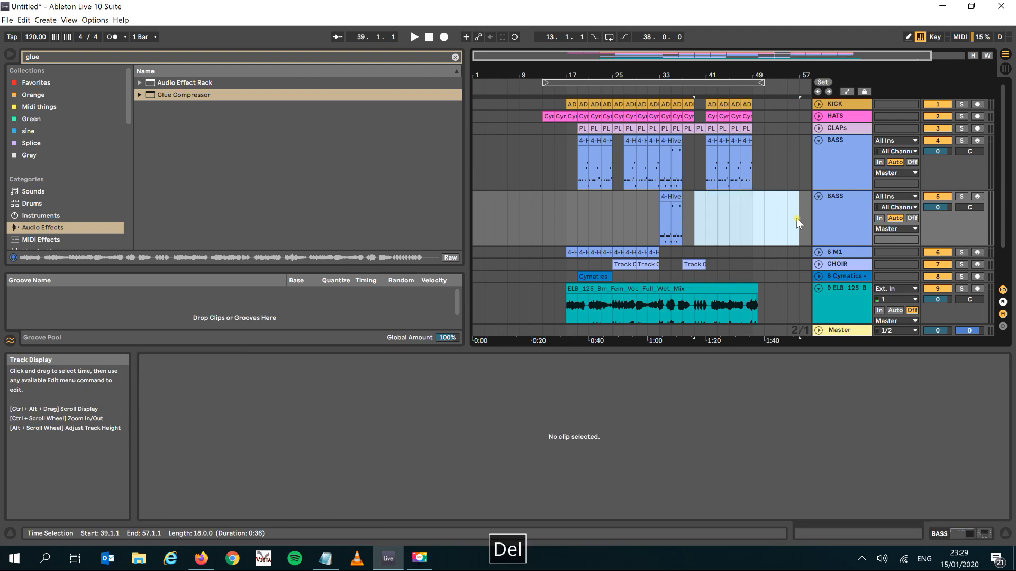
Step: Search the plug-ins for "hive" and load a new Hive(x64) instrument onto the duplicated BASS track
{"action": "left_click", "coordinate": [837, 216]}
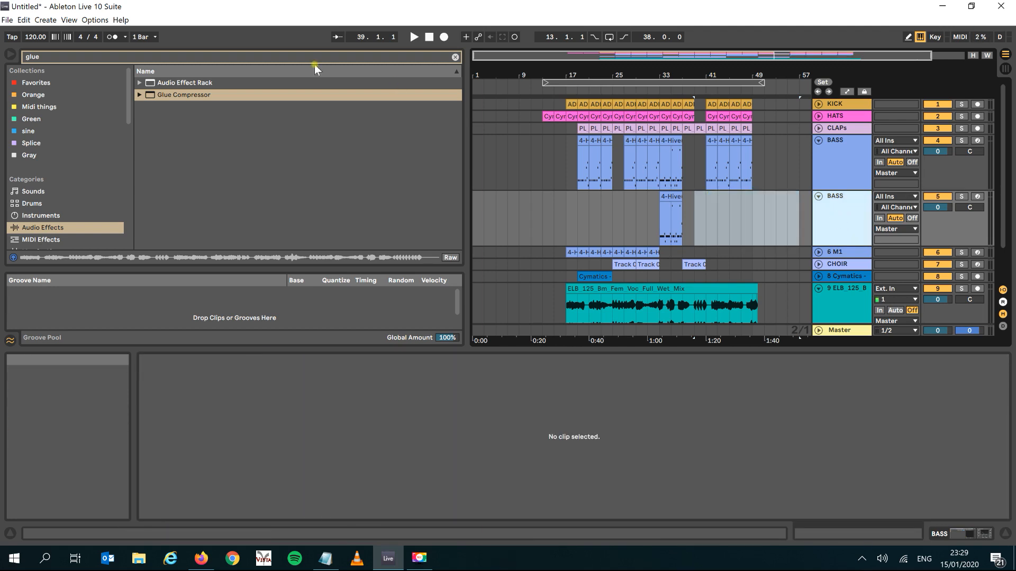
{"action": "left_click", "coordinate": [233, 56]}
{"action": "type", "text": "hive"}
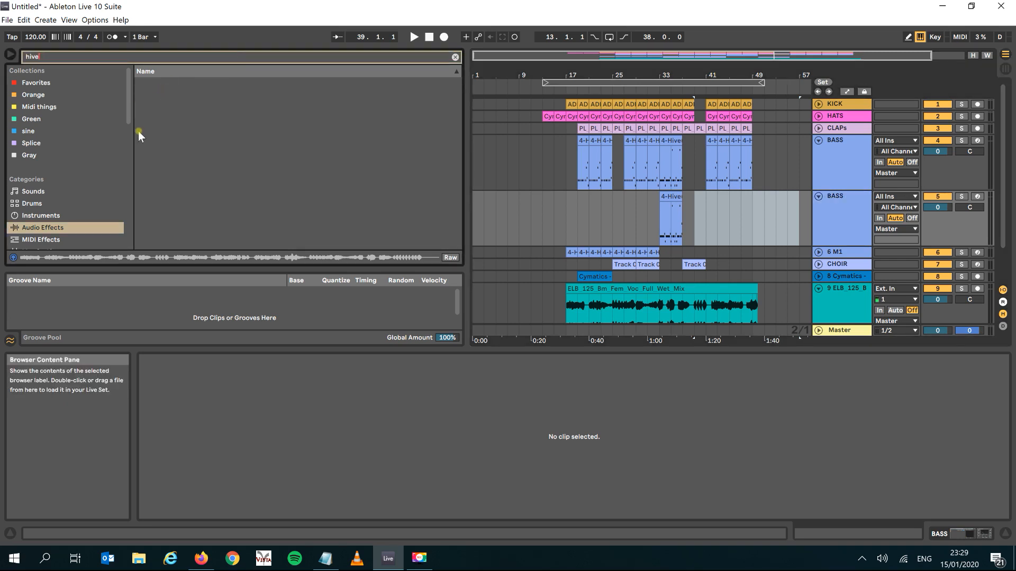
{"action": "scroll", "coordinate": [67, 159], "scroll_direction": "down", "scroll_amount": 3}
{"action": "left_click", "coordinate": [64, 140]}
{"action": "left_click_drag", "start_coordinate": [176, 94], "coordinate": [399, 106]}
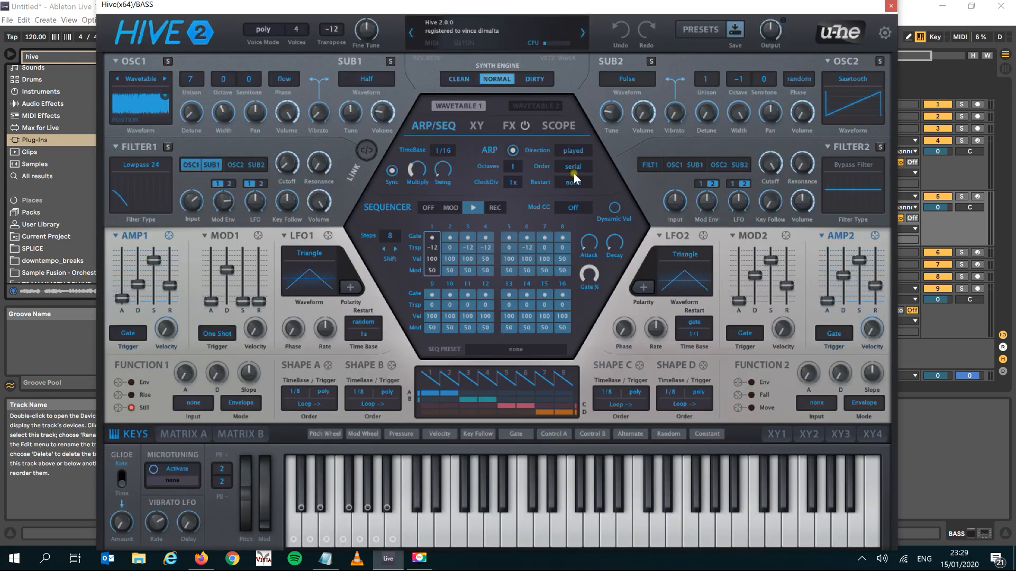
Step: Load the GZ Scooby preset from Hive's 03 Mono Leads folder, play briefly, and move the plug-in window off the arrangement
{"action": "left_click", "coordinate": [697, 31]}
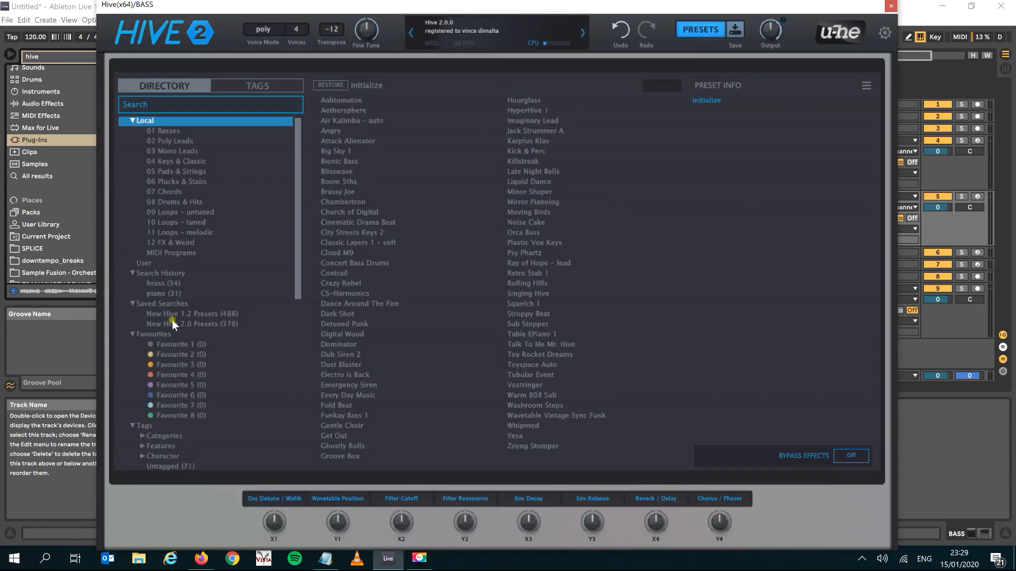
{"action": "left_click", "coordinate": [176, 151]}
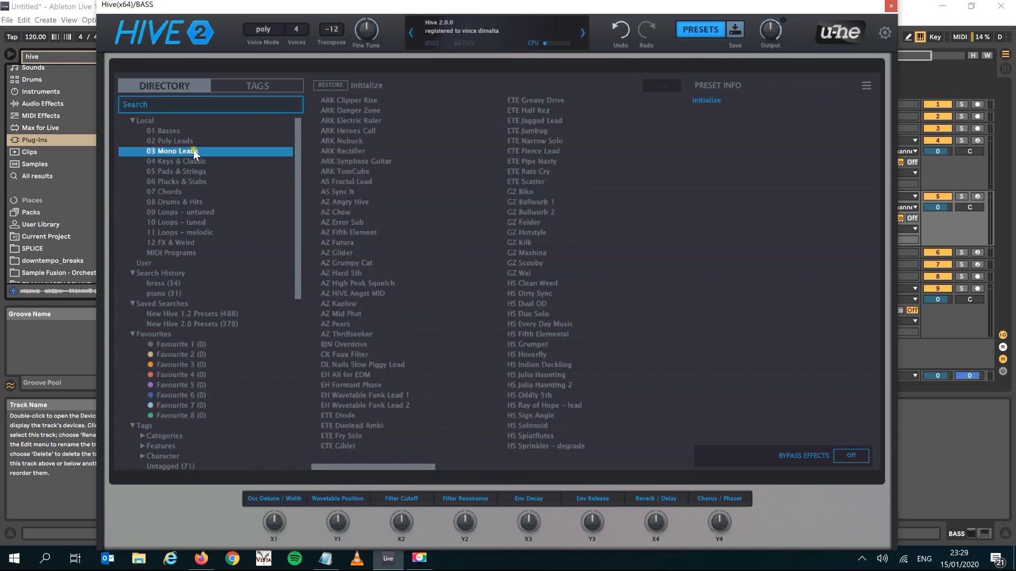
{"action": "left_click", "coordinate": [531, 263]}
{"action": "key", "text": "space"}
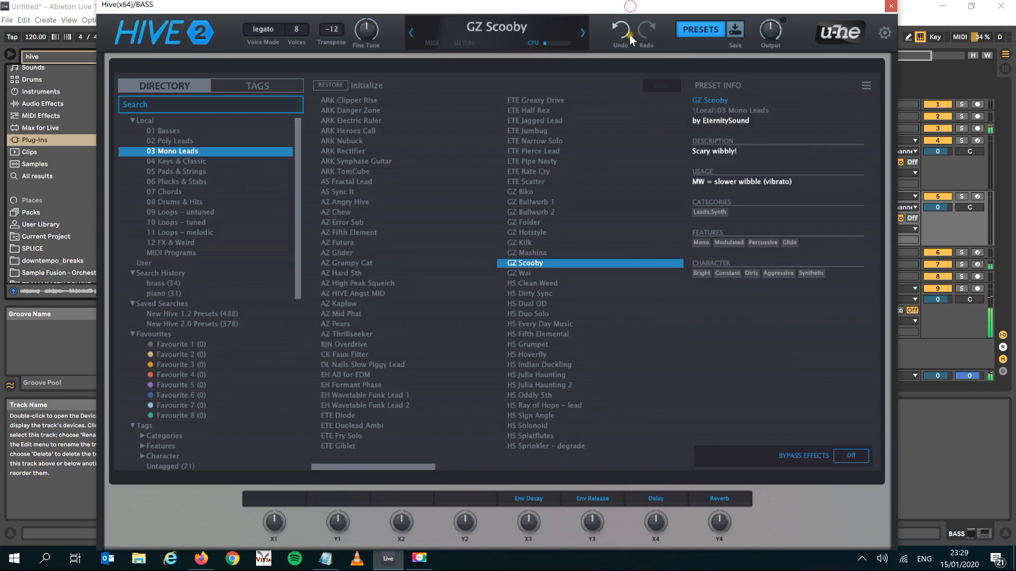
{"action": "left_click_drag", "start_coordinate": [631, 9], "coordinate": [611, 245]}
{"action": "key", "text": "space"}
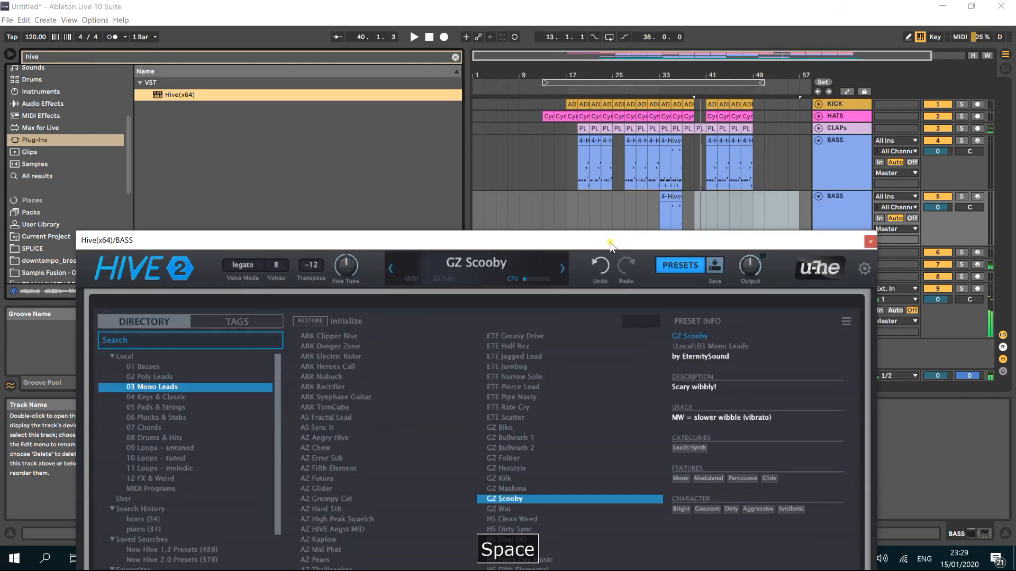
Step: Loop the four-bar BASS clip at bar 33 and start playback to hear the GZ Scooby preset
{"action": "left_click", "coordinate": [672, 140]}
{"action": "key", "text": "ctrl+l"}
{"action": "key", "text": "space"}
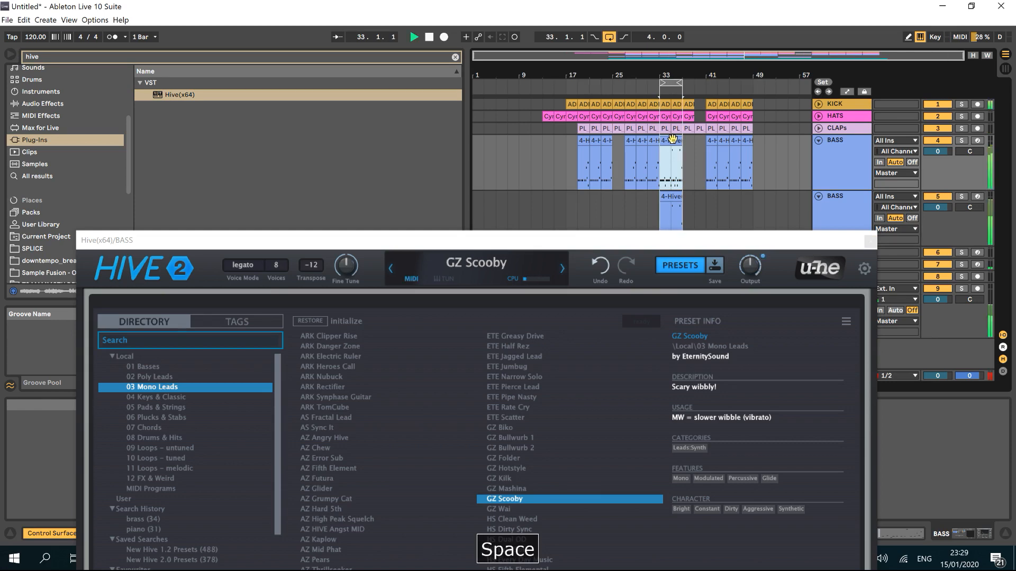
Step: Audition other mono lead presets in Hive, including HS Hoverfly and MC Rez Spit, load XS Acid XS, and close the plug-in window
{"action": "left_click_drag", "start_coordinate": [644, 240], "coordinate": [547, 62]}
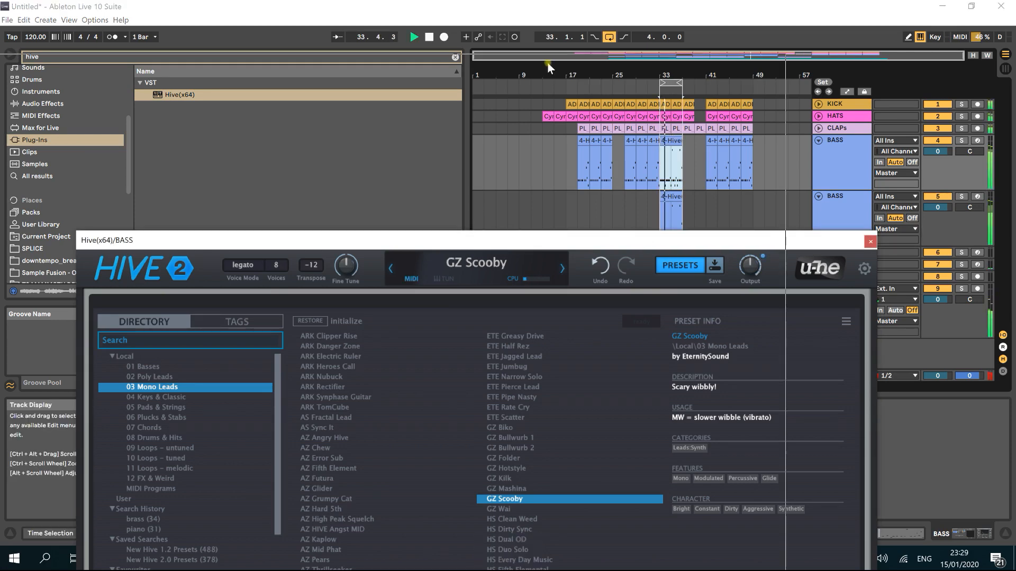
{"action": "left_click", "coordinate": [442, 384]}
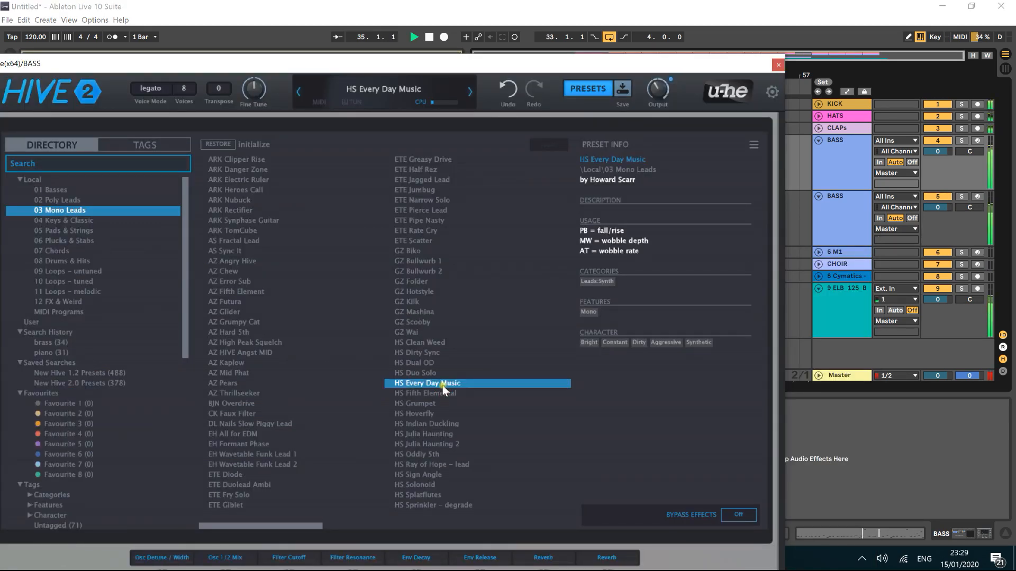
{"action": "left_click", "coordinate": [430, 416]}
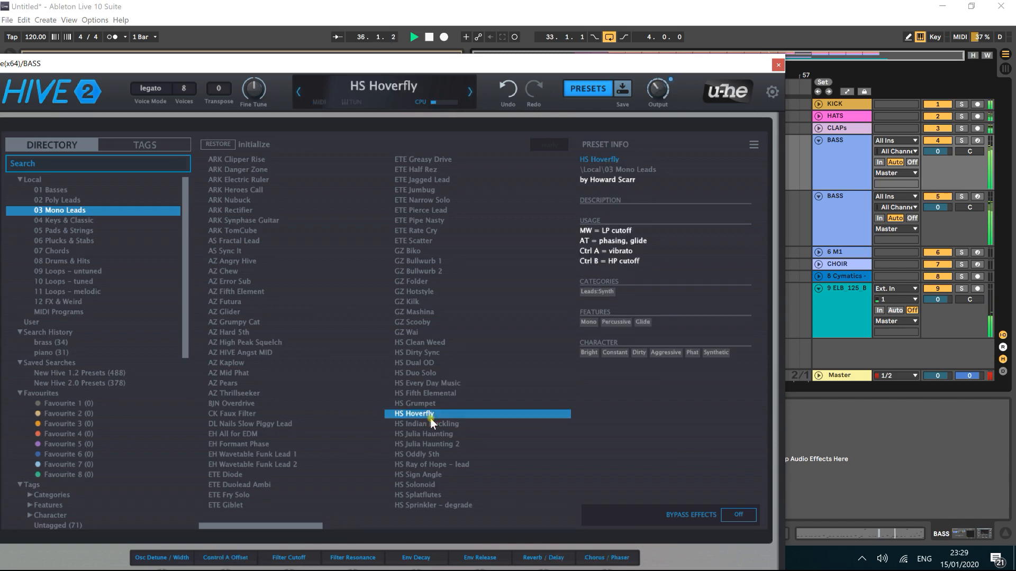
{"action": "key", "text": "Right"}
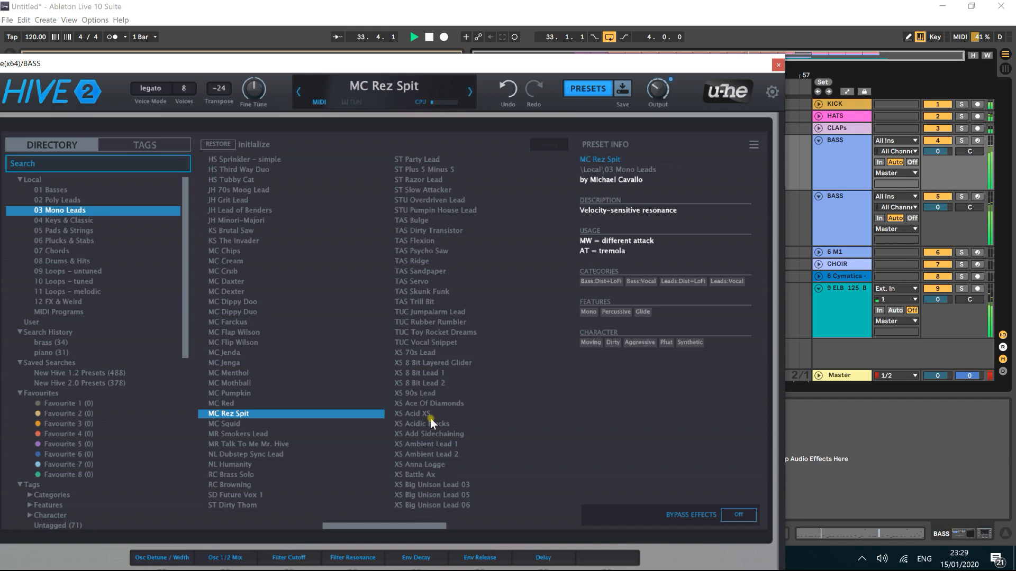
{"action": "key", "text": "Right"}
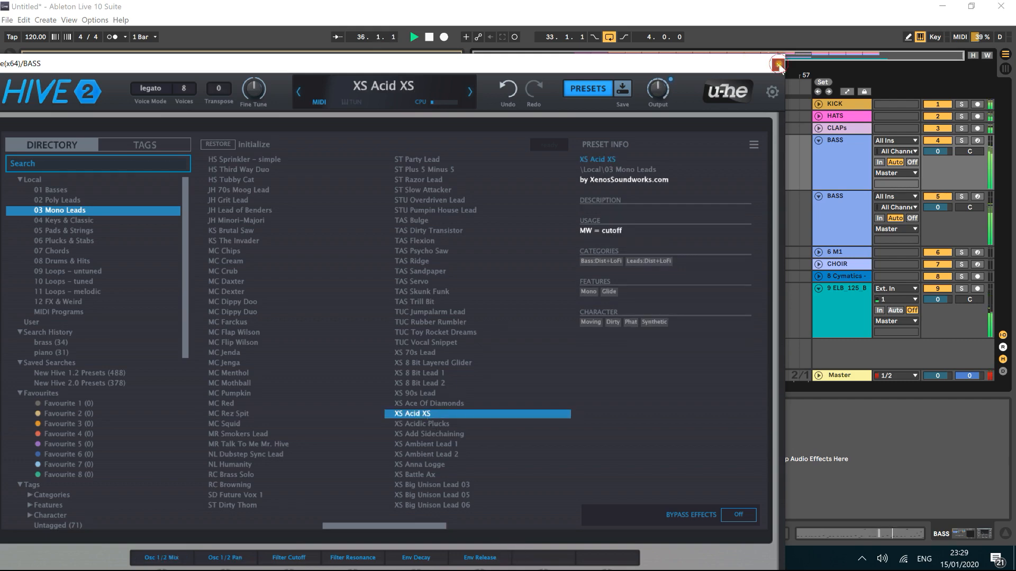
{"action": "left_click", "coordinate": [778, 64]}
Step: Stop playback, open the duplicated BASS track's clip at bar 33 in the note editor, and fold it to the used pitches
{"action": "left_click_drag", "start_coordinate": [665, 74], "coordinate": [602, 69]}
{"action": "key", "text": "space"}
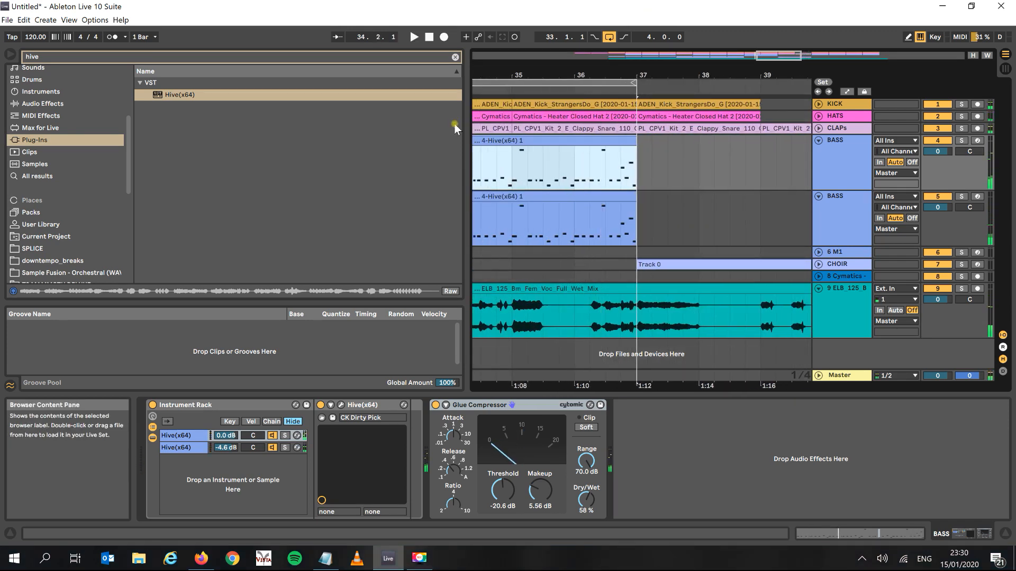
{"action": "left_click_drag", "start_coordinate": [467, 130], "coordinate": [317, 132]}
{"action": "left_click_drag", "start_coordinate": [386, 71], "coordinate": [505, 70]}
{"action": "double_click", "coordinate": [450, 198]}
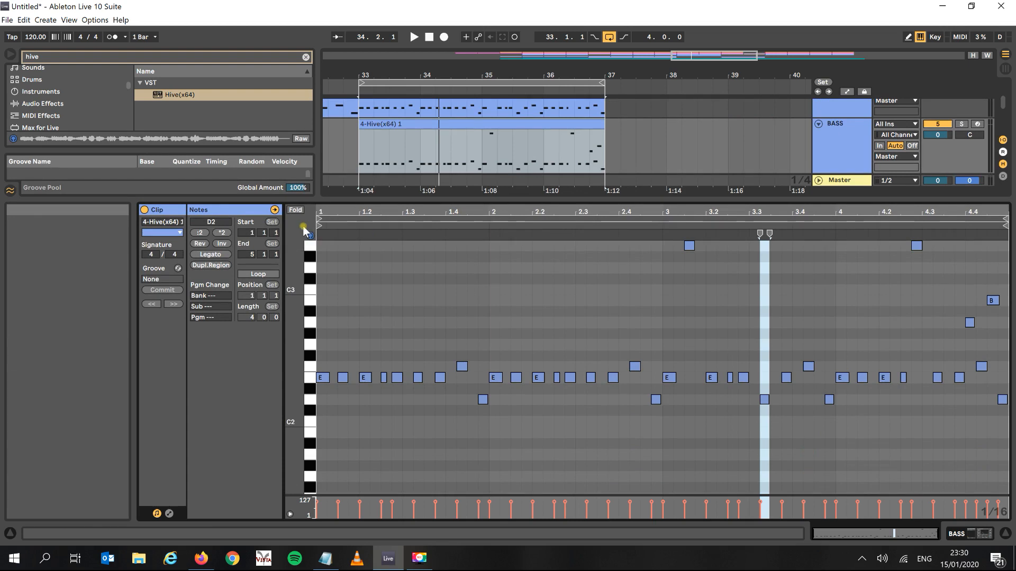
{"action": "left_click", "coordinate": [295, 209]}
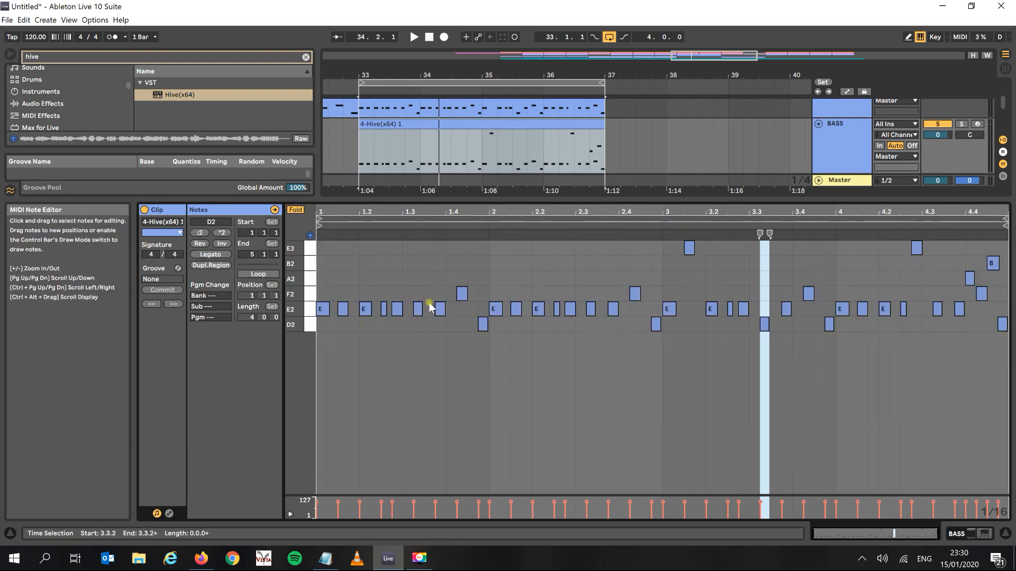
Step: Lengthen the E2 and D2 notes near the ends of bars 1 and 2 and the E3 notes in bars 3 and 4
{"action": "left_click_drag", "start_coordinate": [445, 309], "coordinate": [498, 324]}
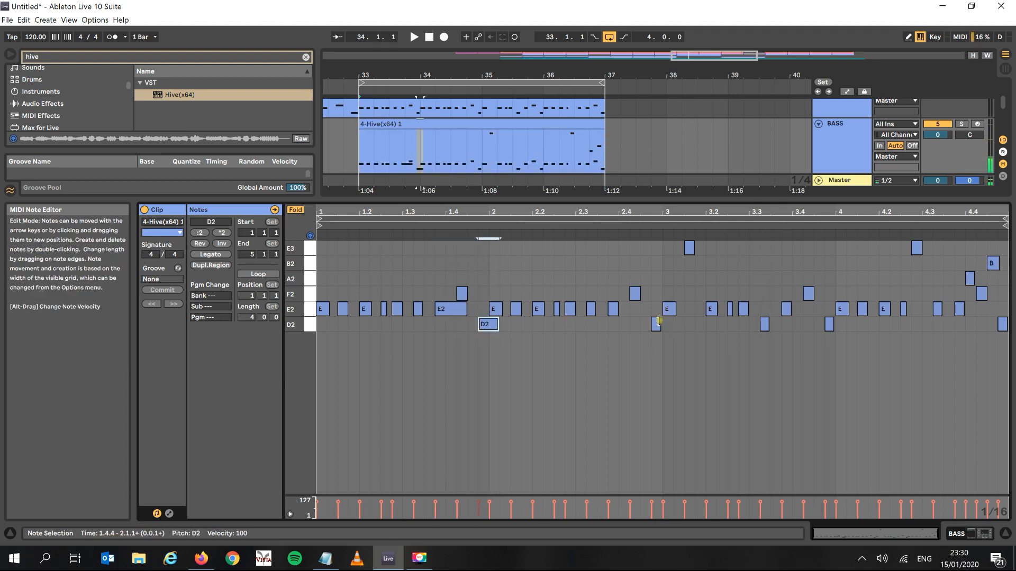
{"action": "left_click_drag", "start_coordinate": [618, 309], "coordinate": [672, 324]}
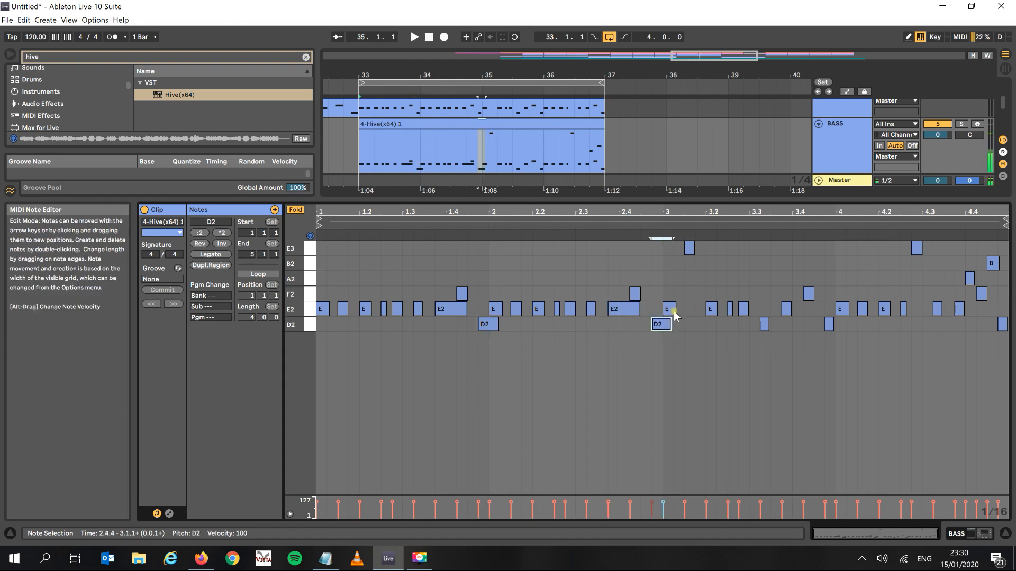
{"action": "left_click_drag", "start_coordinate": [694, 248], "coordinate": [716, 248]}
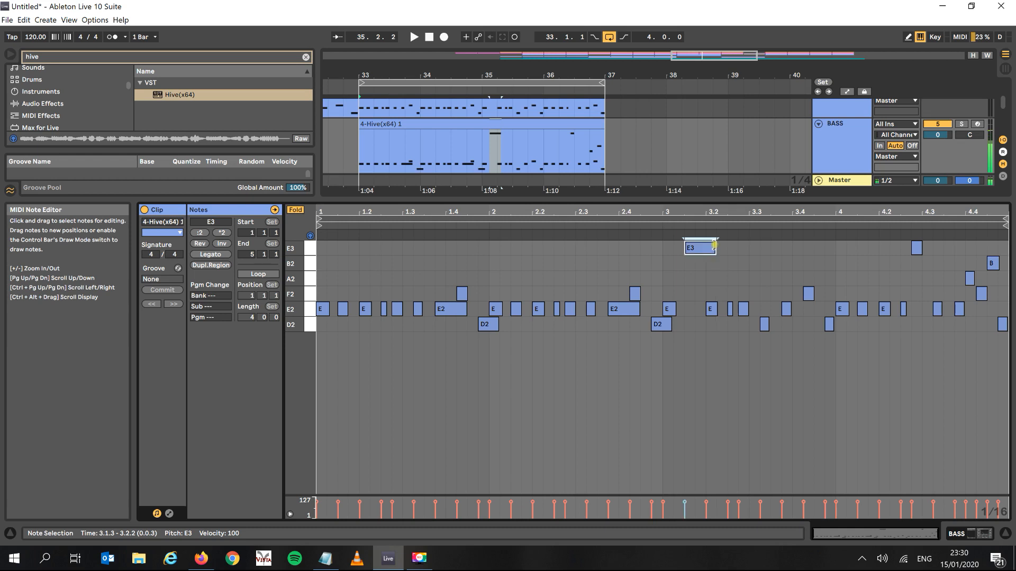
{"action": "left_click_drag", "start_coordinate": [921, 247], "coordinate": [943, 248]}
Step: Lengthen the F2 note at 4.4.2 to end at 4.4.4 and the E2 note at 4.3.4 to end just past 4.4.1
{"action": "left_click_drag", "start_coordinate": [986, 294], "coordinate": [1007, 294]}
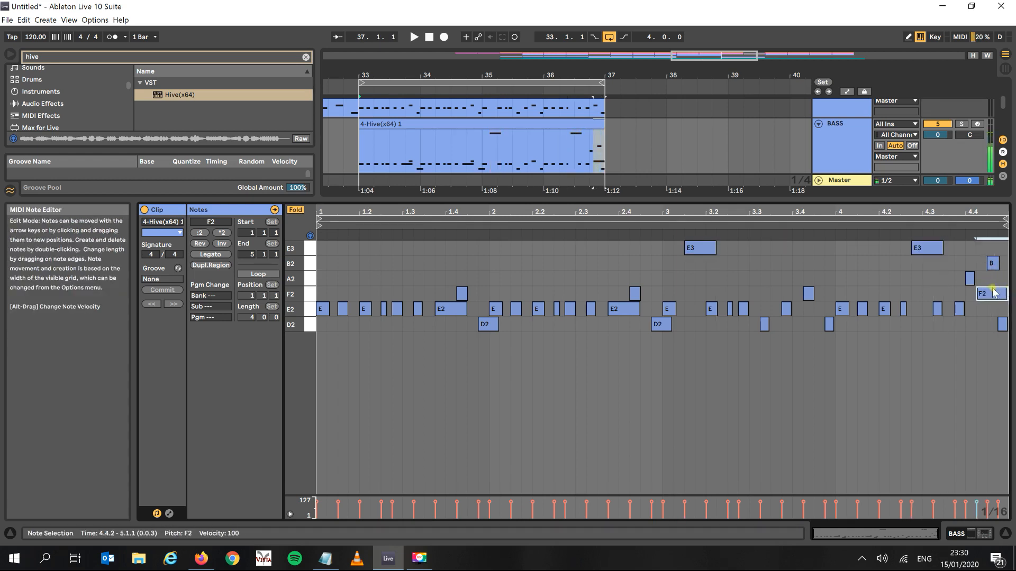
{"action": "left_click", "coordinate": [959, 309]}
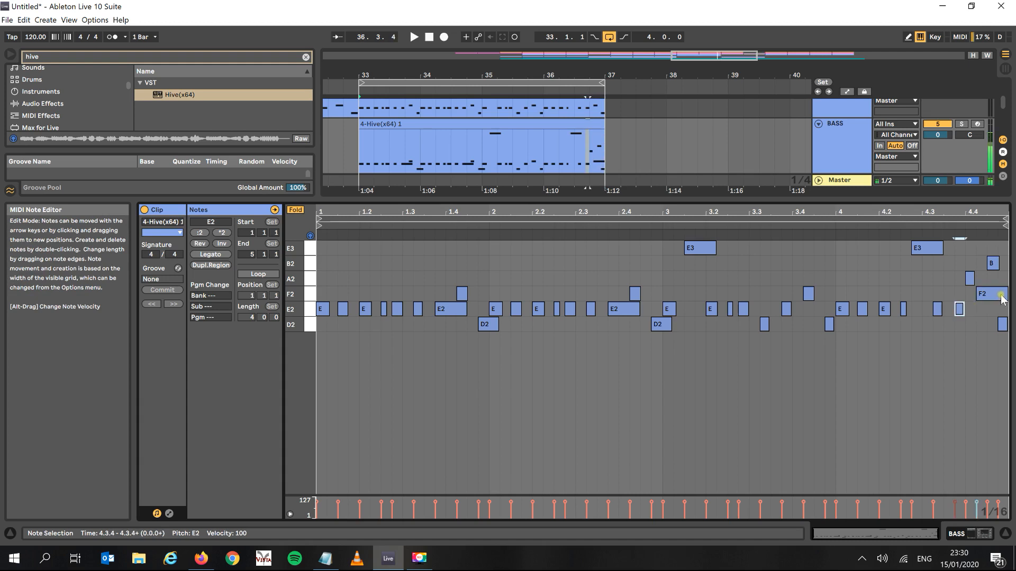
{"action": "left_click_drag", "start_coordinate": [1007, 291], "coordinate": [996, 291]}
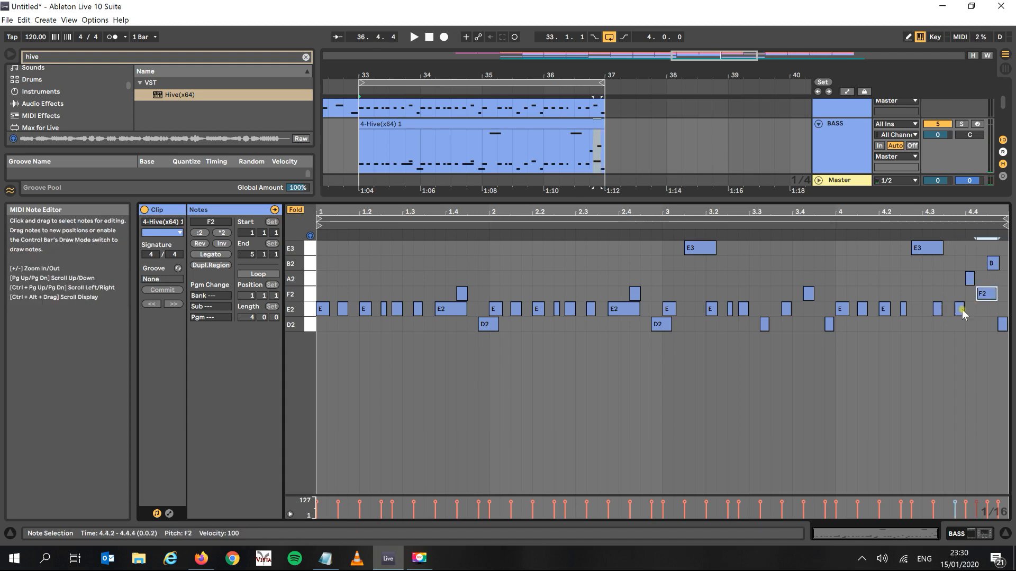
{"action": "left_click_drag", "start_coordinate": [963, 309], "coordinate": [971, 309]}
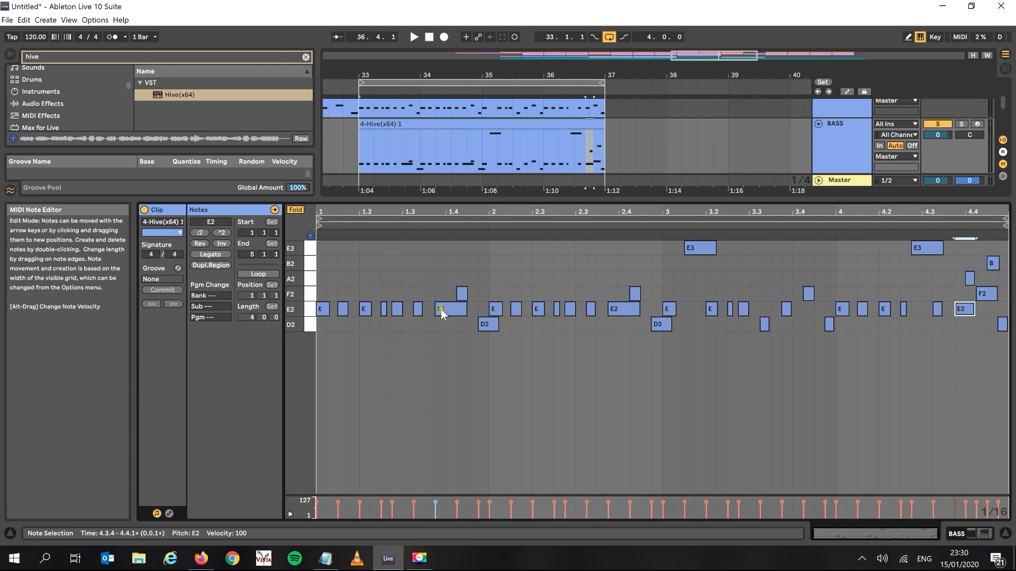
Step: Play the loop, load the AZ High Peak Squelch preset in the duplicated BASS track's Hive, and close the plug-in window
{"action": "key", "text": "space"}
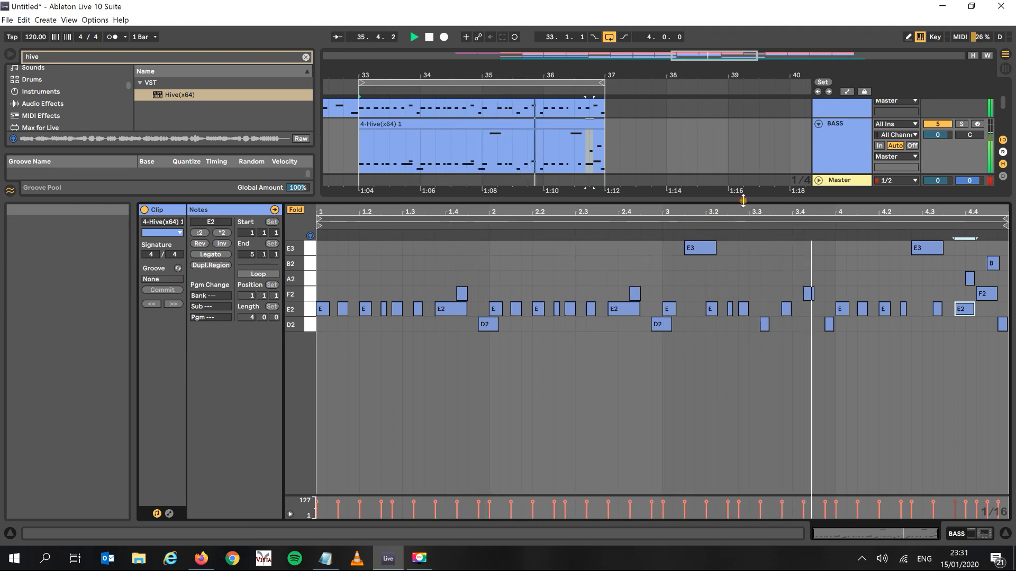
{"action": "left_click_drag", "start_coordinate": [743, 201], "coordinate": [743, 295]}
{"action": "left_click", "coordinate": [839, 140]}
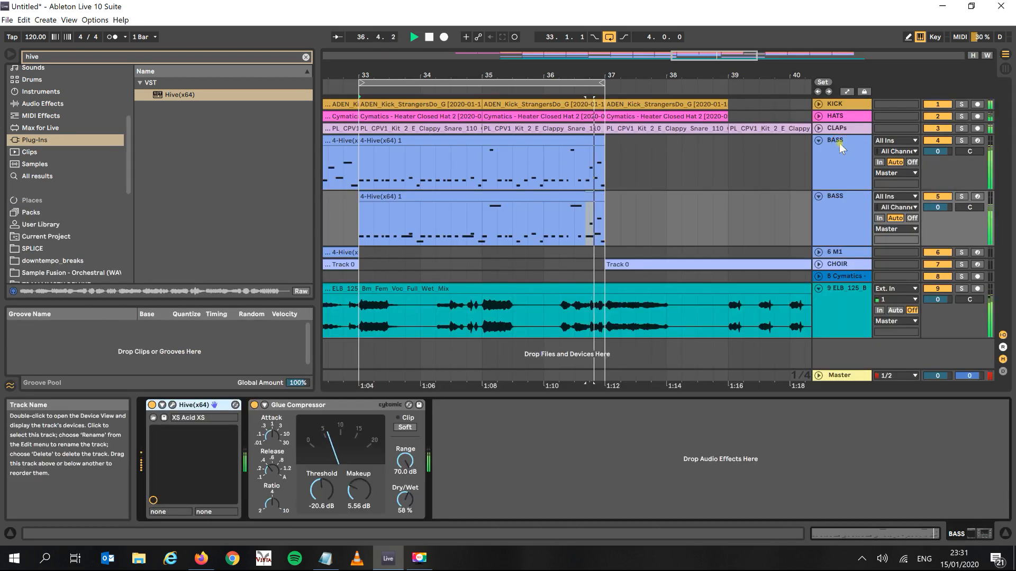
{"action": "left_click", "coordinate": [173, 406]}
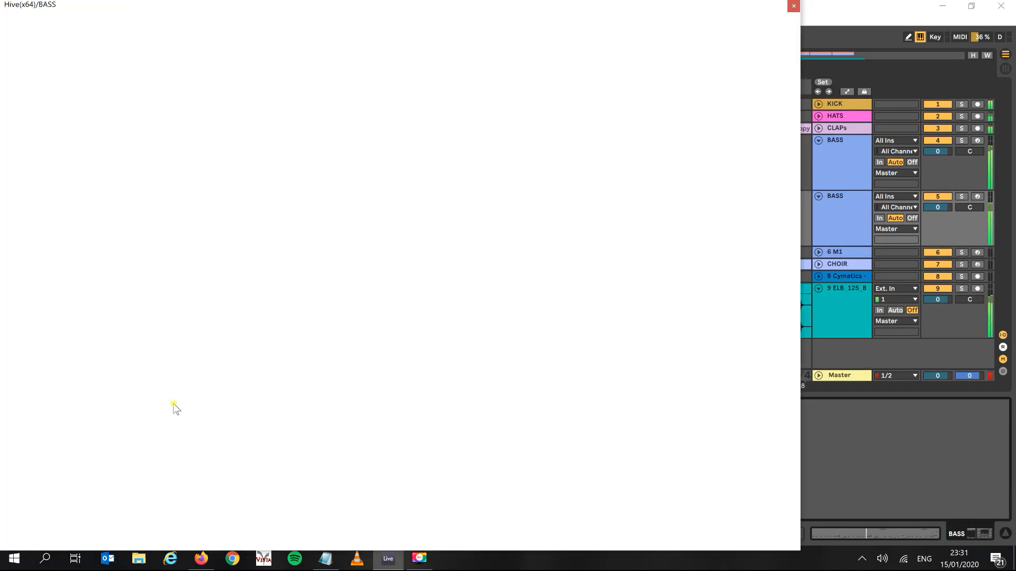
{"action": "left_click", "coordinate": [243, 285]}
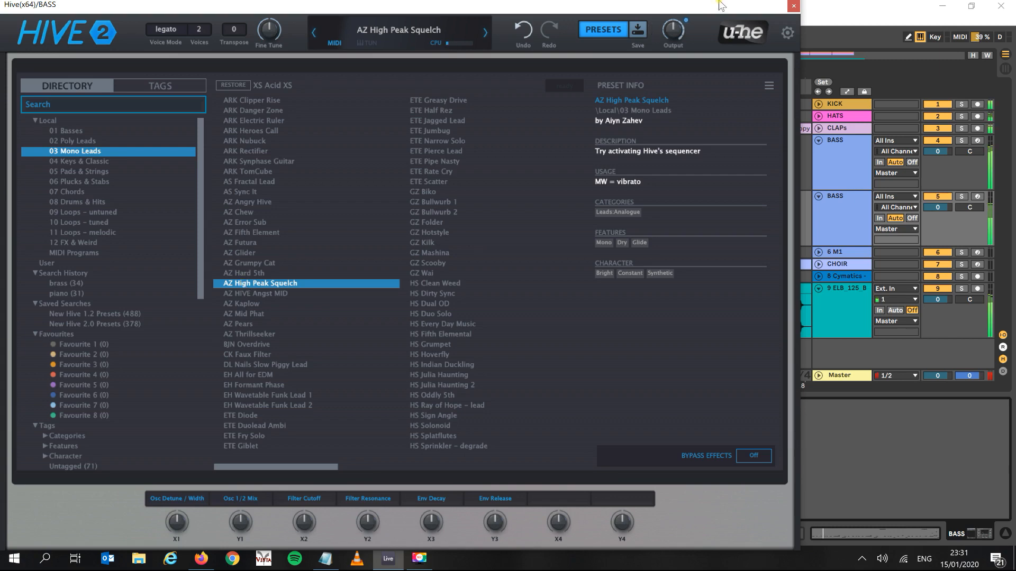
{"action": "left_click", "coordinate": [793, 5]}
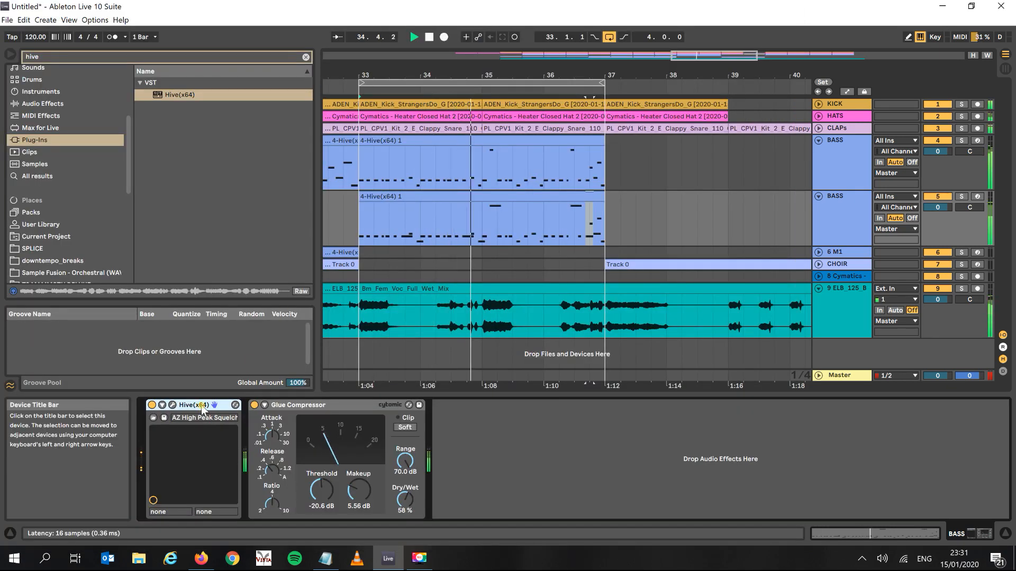
Step: Group the duplicated BASS track's Hive into an Instrument Rack, show its chain list, and duplicate the Hive chain
{"action": "key", "text": "ctrl+g"}
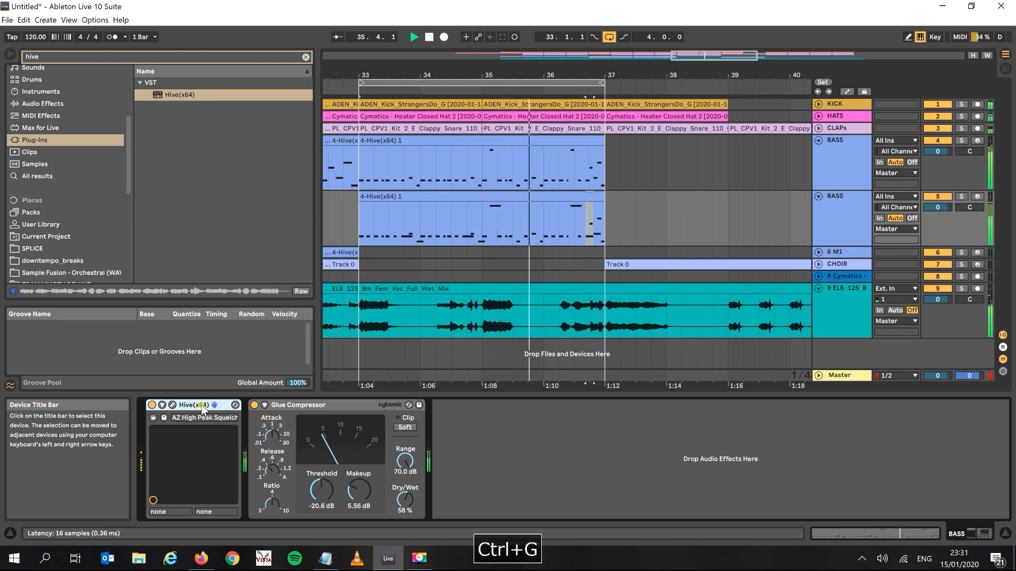
{"action": "left_click", "coordinate": [153, 436]}
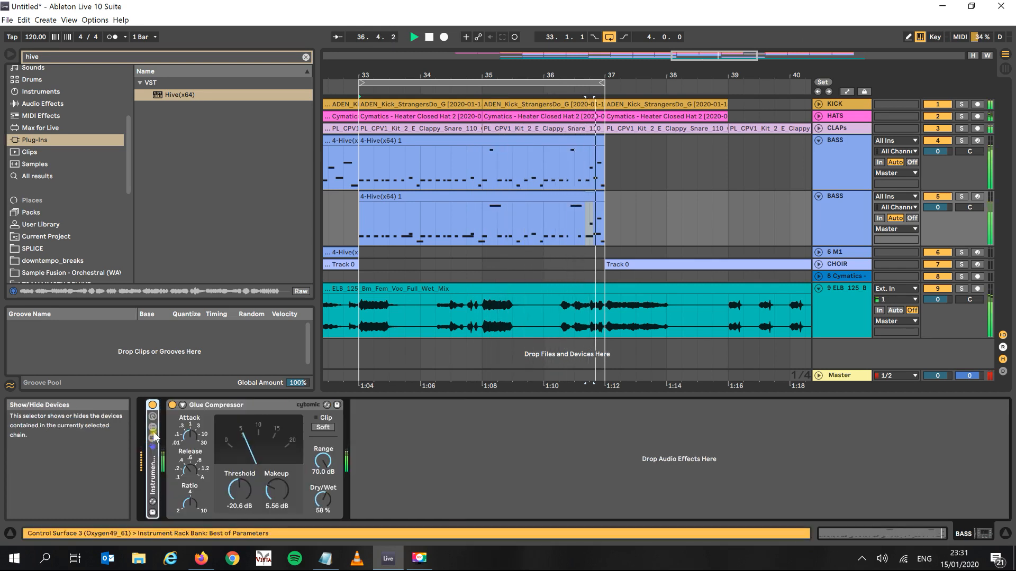
{"action": "left_click", "coordinate": [152, 427]}
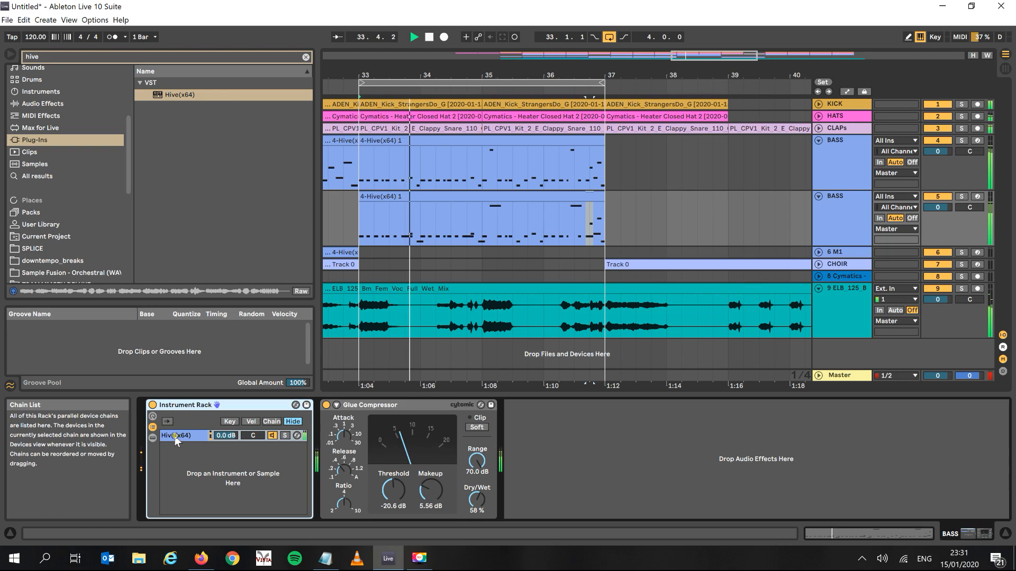
{"action": "right_click", "coordinate": [176, 435]}
{"action": "left_click", "coordinate": [201, 384]}
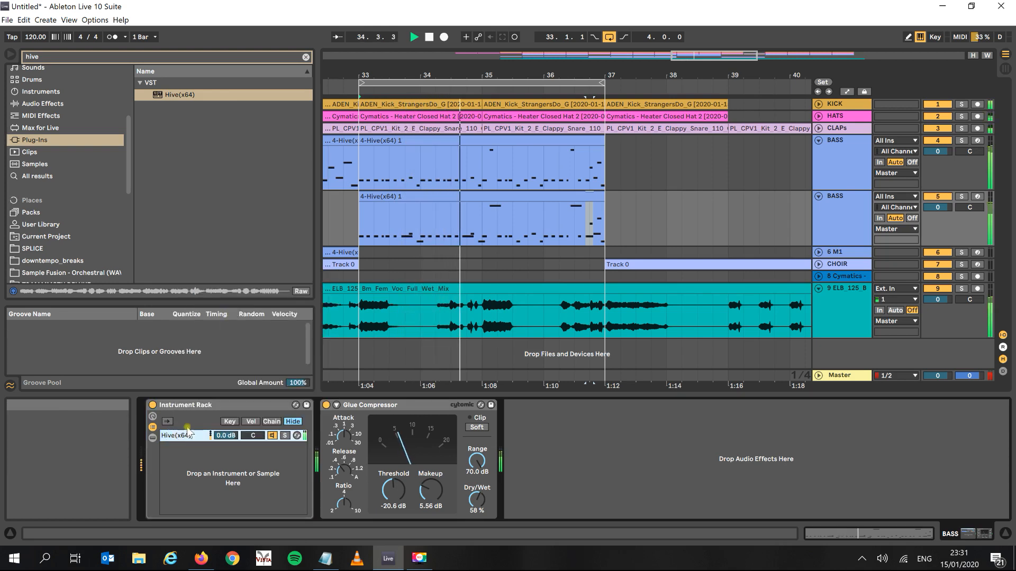
{"action": "key", "text": "ctrl+d"}
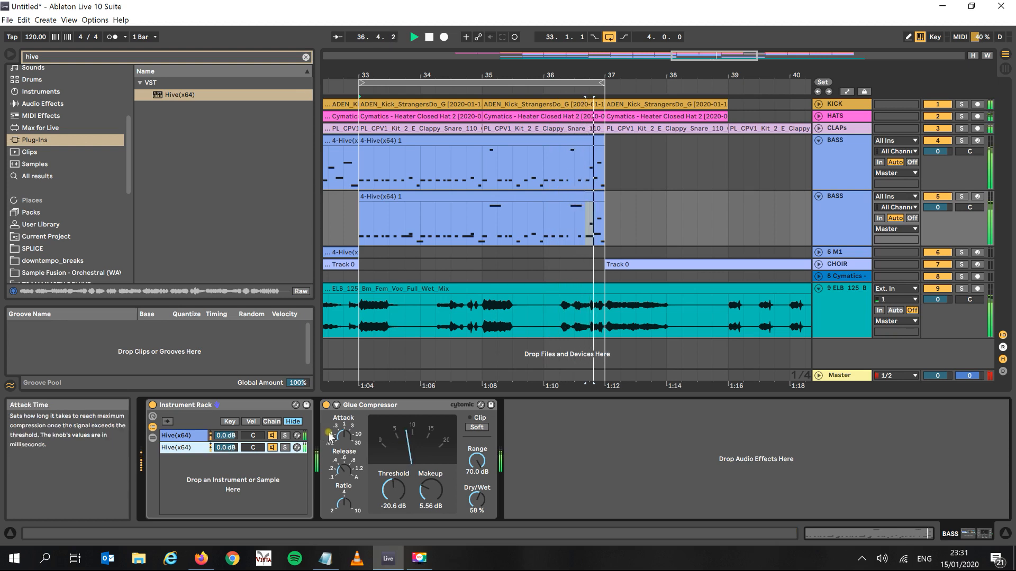
Step: Audition mono lead presets from BJN Overdrive onward in the second chain's Hive, load ETE Fry Solo, and close the plug-in
{"action": "left_click", "coordinate": [239, 448]}
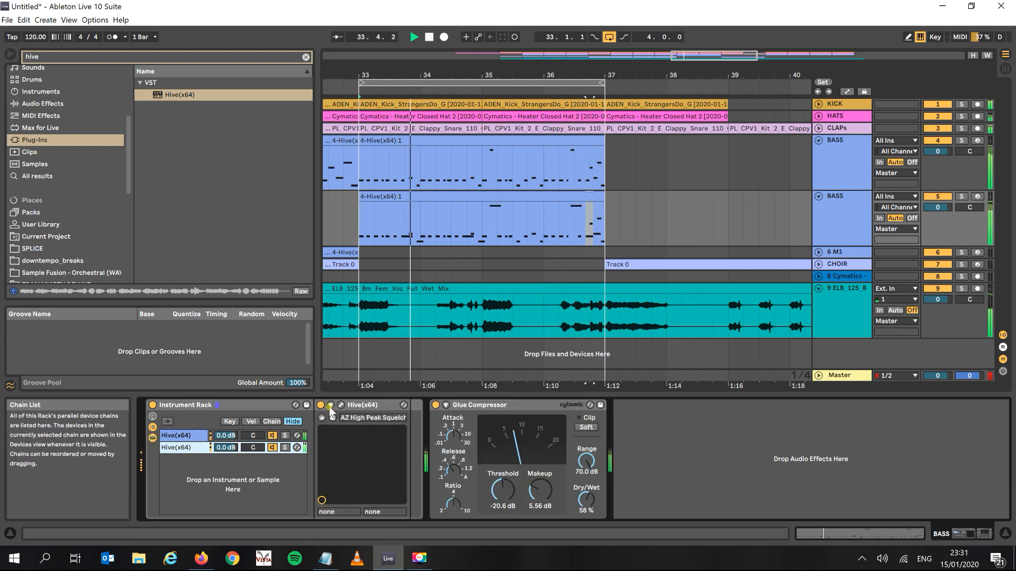
{"action": "left_click", "coordinate": [342, 406]}
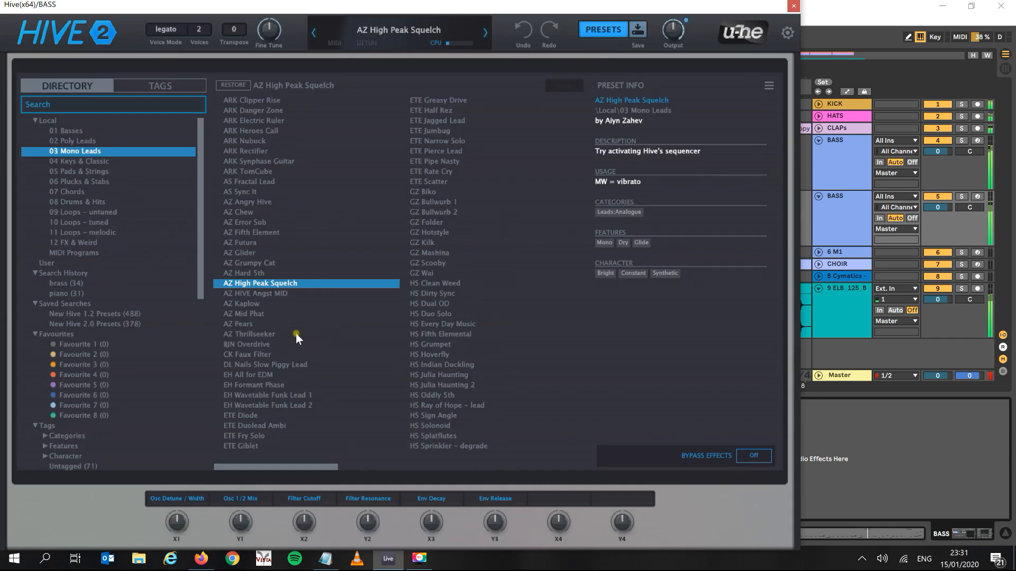
{"action": "left_click", "coordinate": [269, 344]}
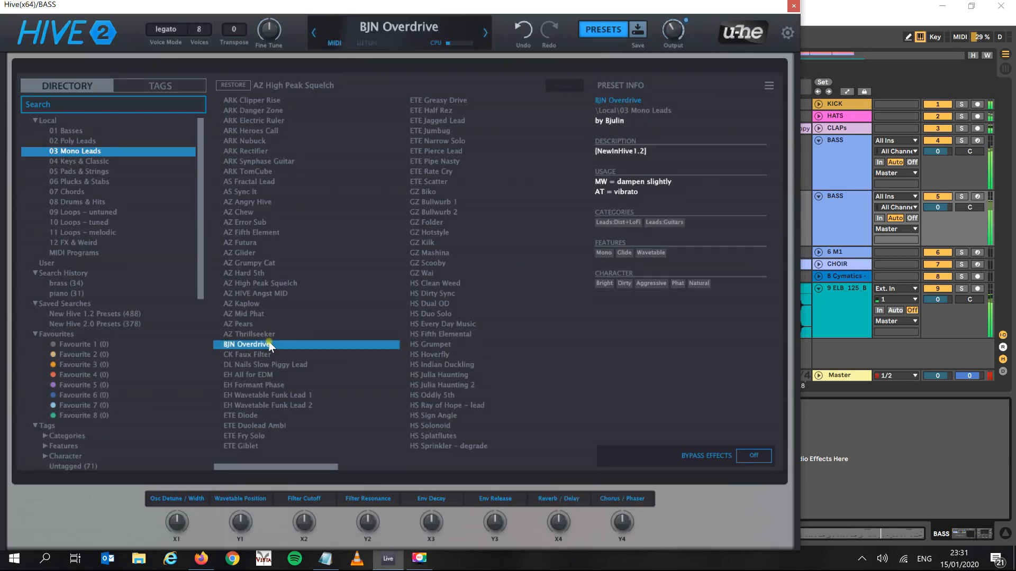
{"action": "key", "text": "Down"}
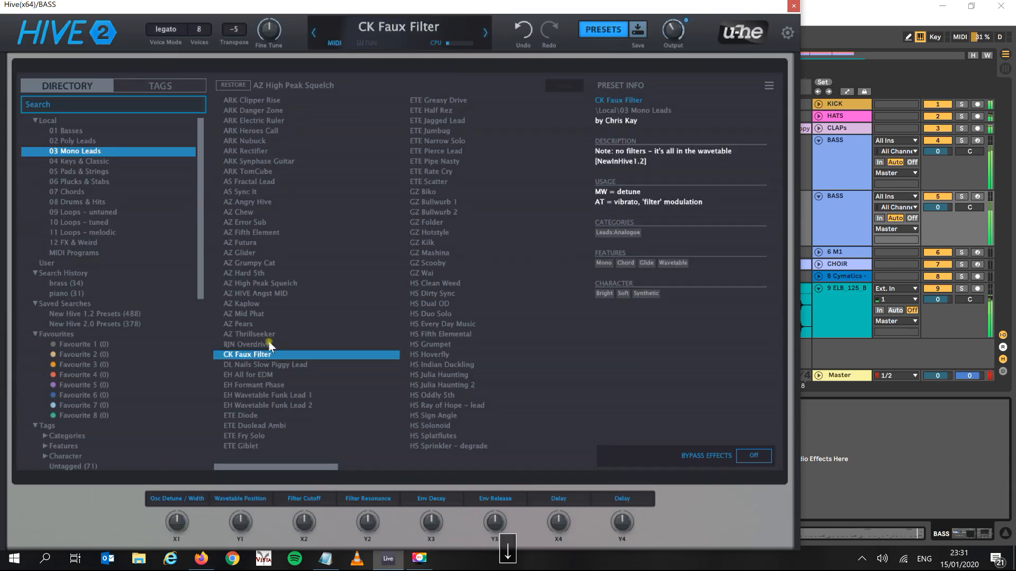
{"action": "key", "text": "Down"}
{"action": "key", "text": "Down"}
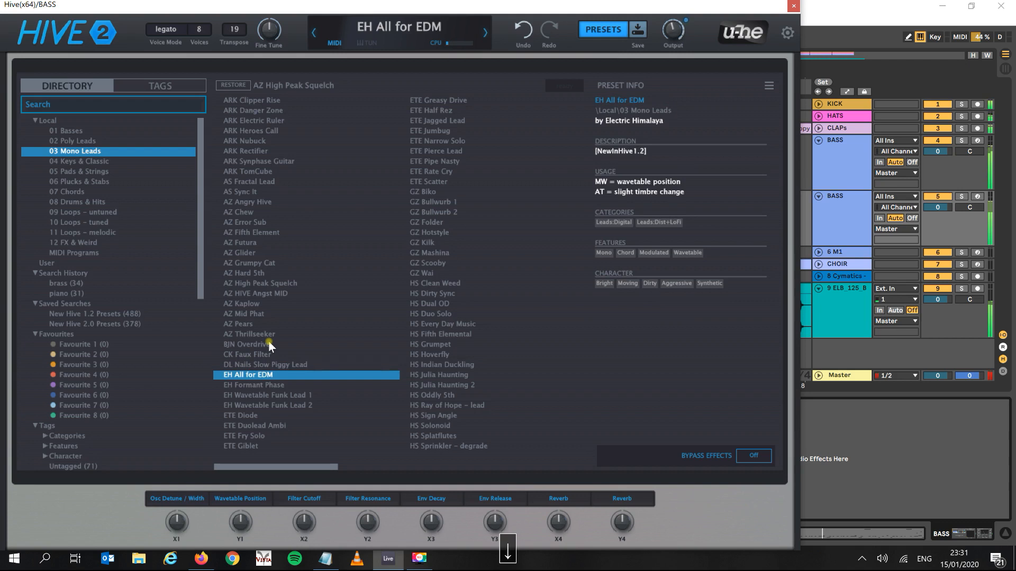
{"action": "key", "text": "Down"}
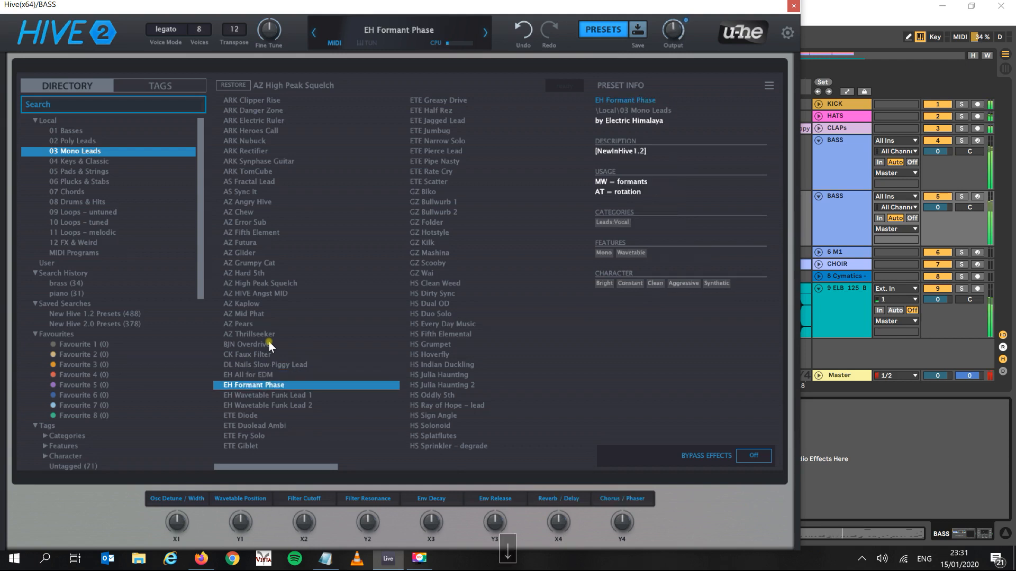
{"action": "key", "text": "Down"}
{"action": "key", "text": "Right"}
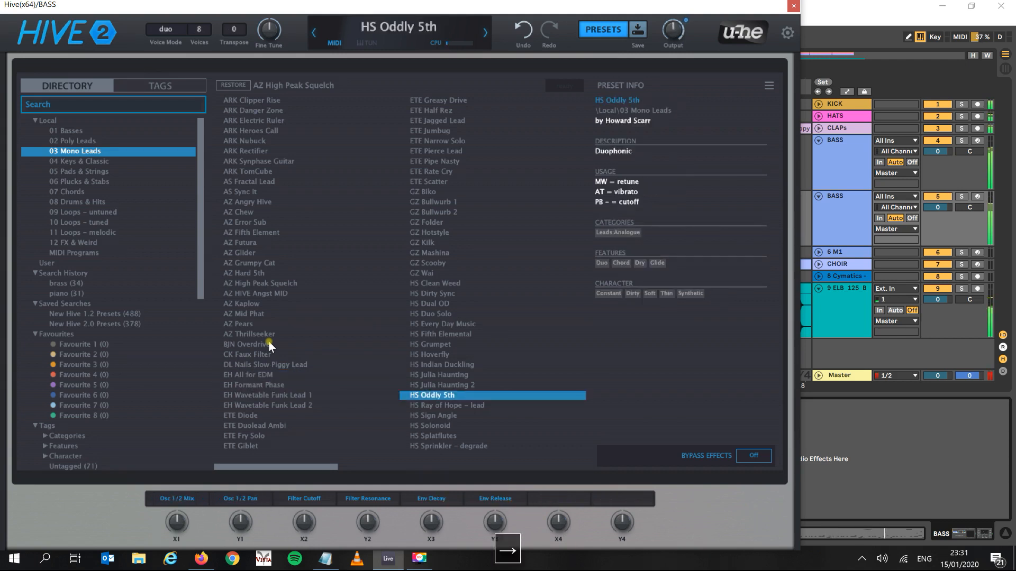
{"action": "key", "text": "Left"}
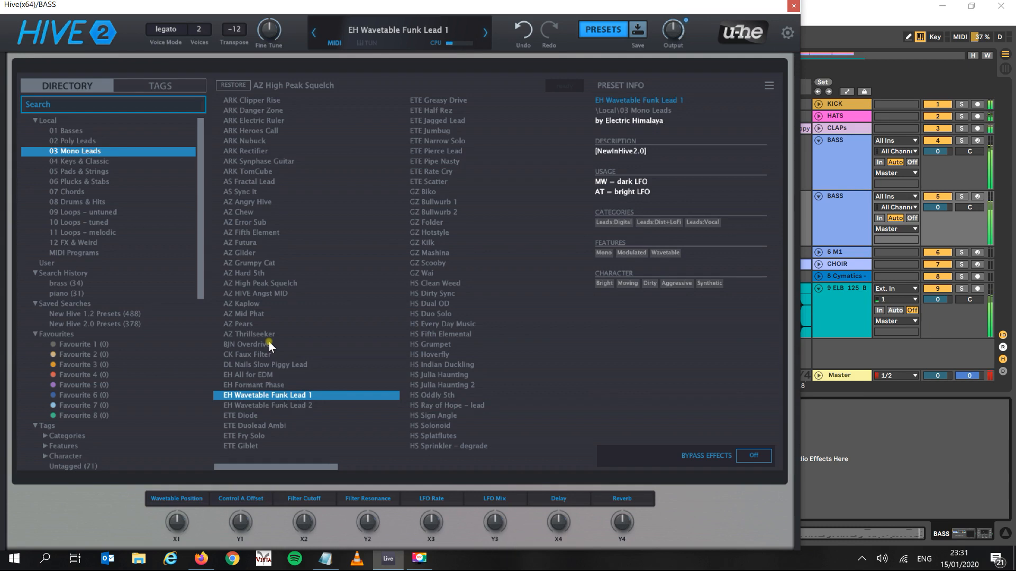
{"action": "key", "text": "Right"}
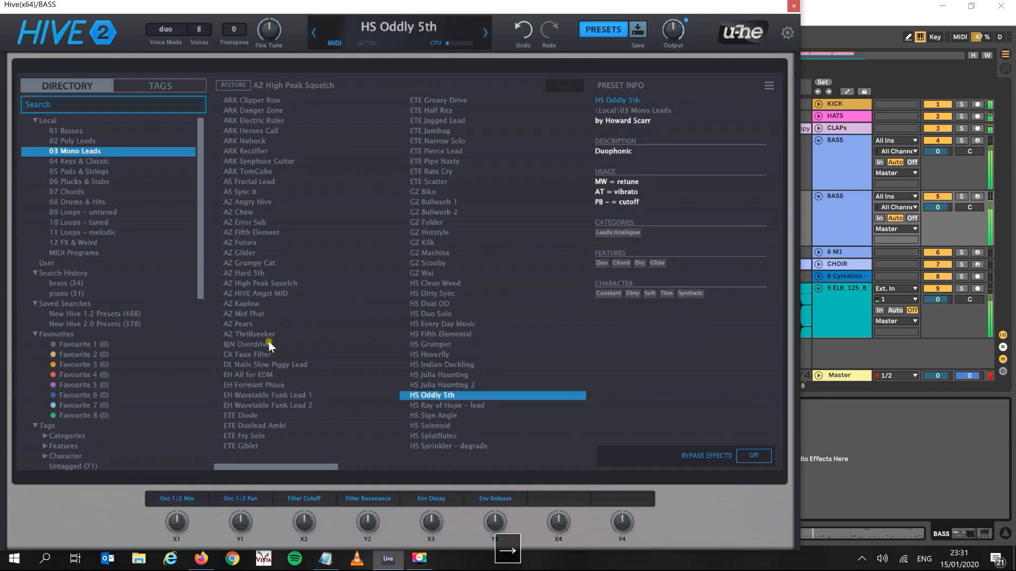
{"action": "key", "text": "Down"}
{"action": "key", "text": "Left"}
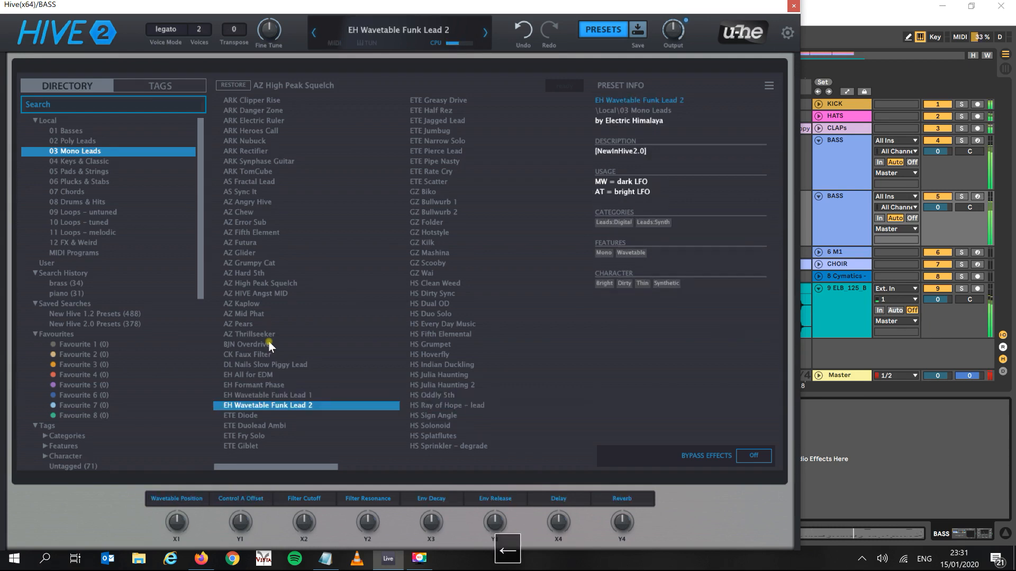
{"action": "key", "text": "Down"}
{"action": "key", "text": "Down"}
{"action": "key", "text": "Down"}
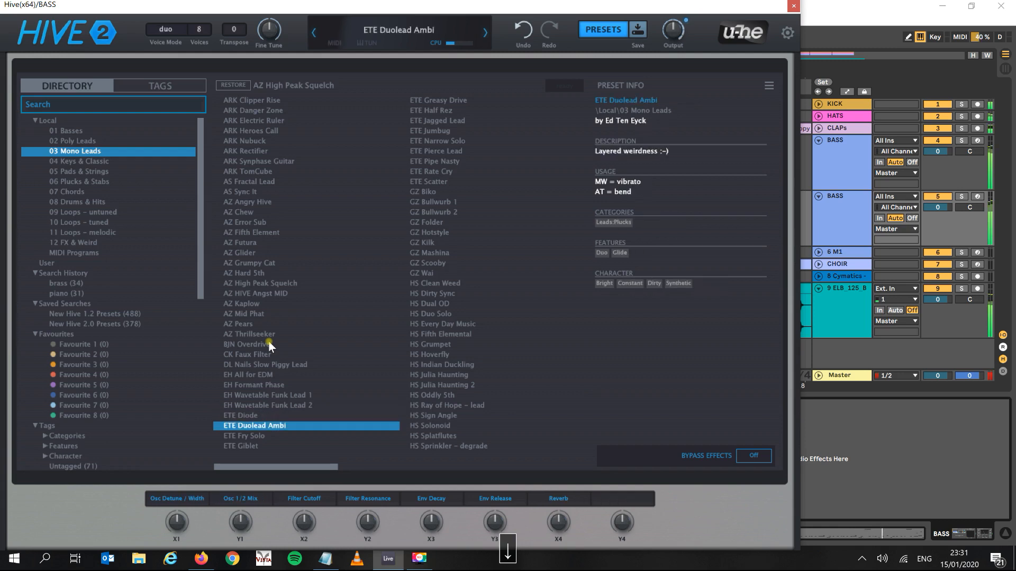
{"action": "key", "text": "Down"}
{"action": "key", "text": "Up"}
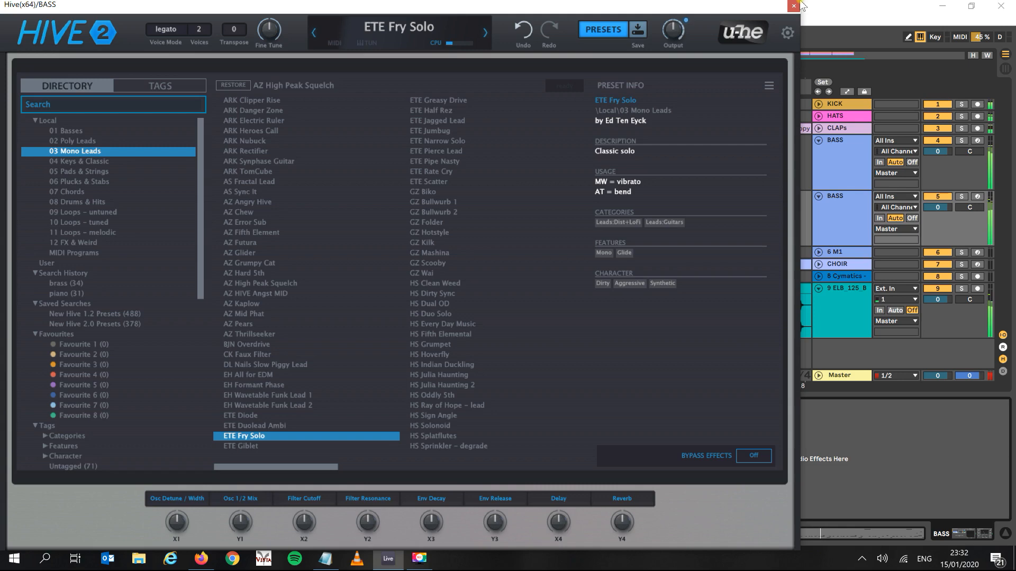
{"action": "left_click", "coordinate": [794, 6]}
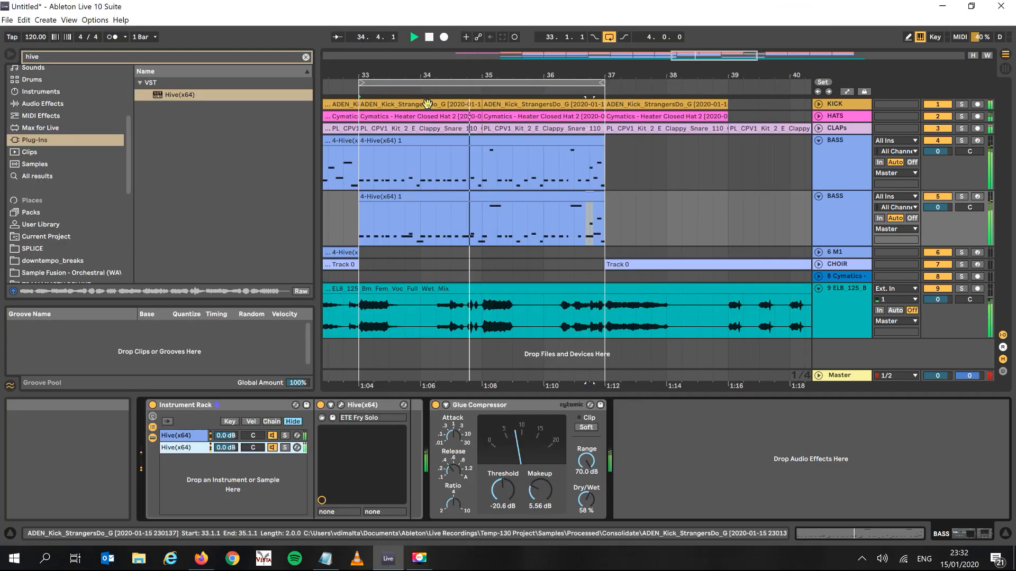
Step: Reopen the second chain's Hive, audition further mono leads including AZ Mid Phat and HS Dirty Sync, and load HS Duo Solo
{"action": "left_click", "coordinate": [433, 81]}
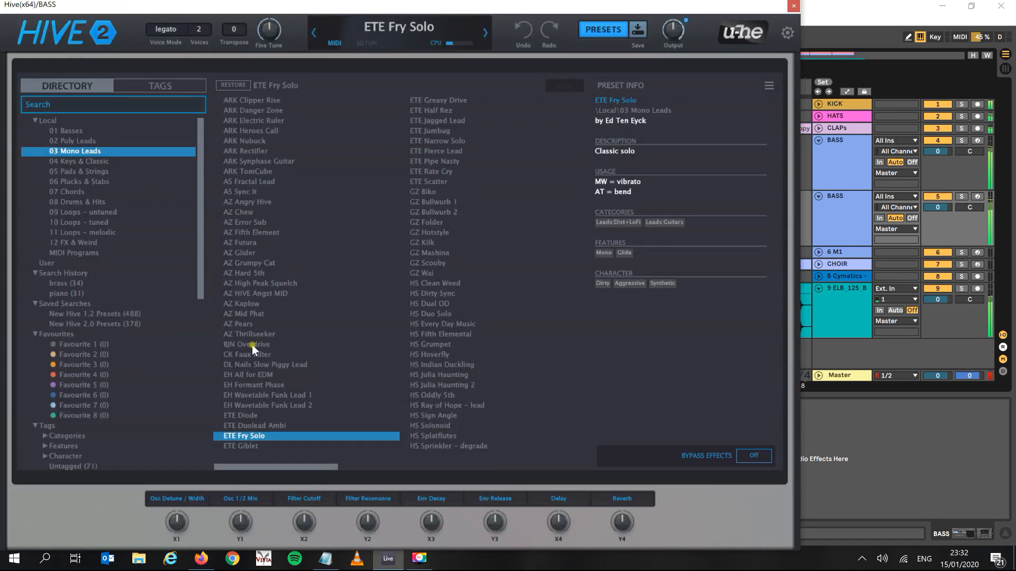
{"action": "left_click", "coordinate": [252, 344]}
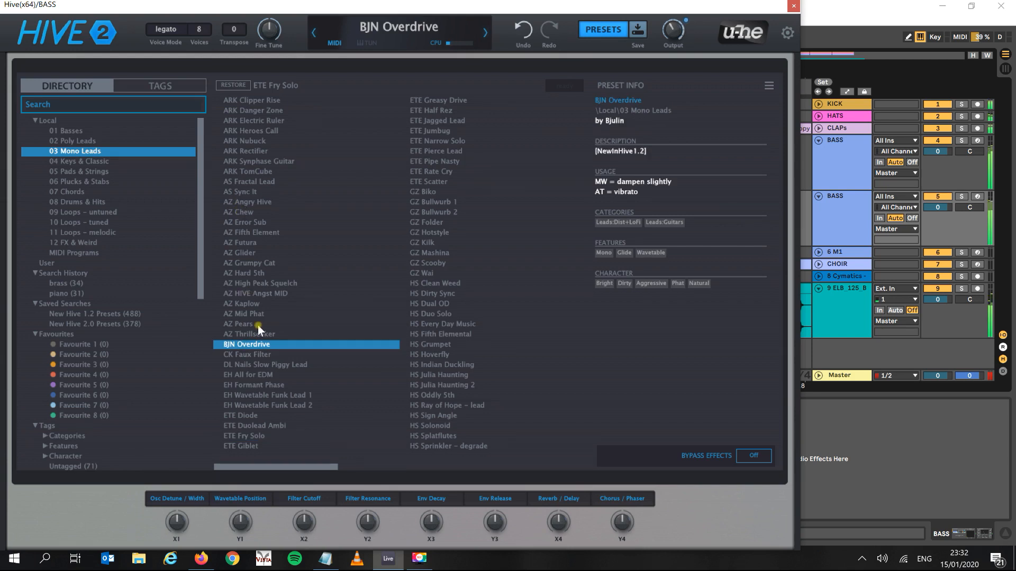
{"action": "left_click", "coordinate": [258, 324]}
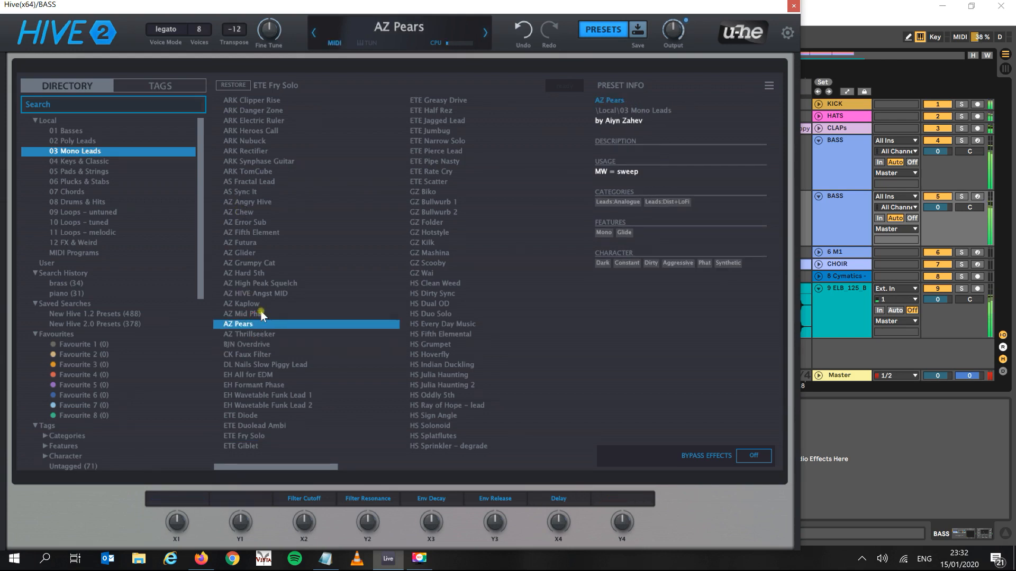
{"action": "left_click", "coordinate": [261, 314]}
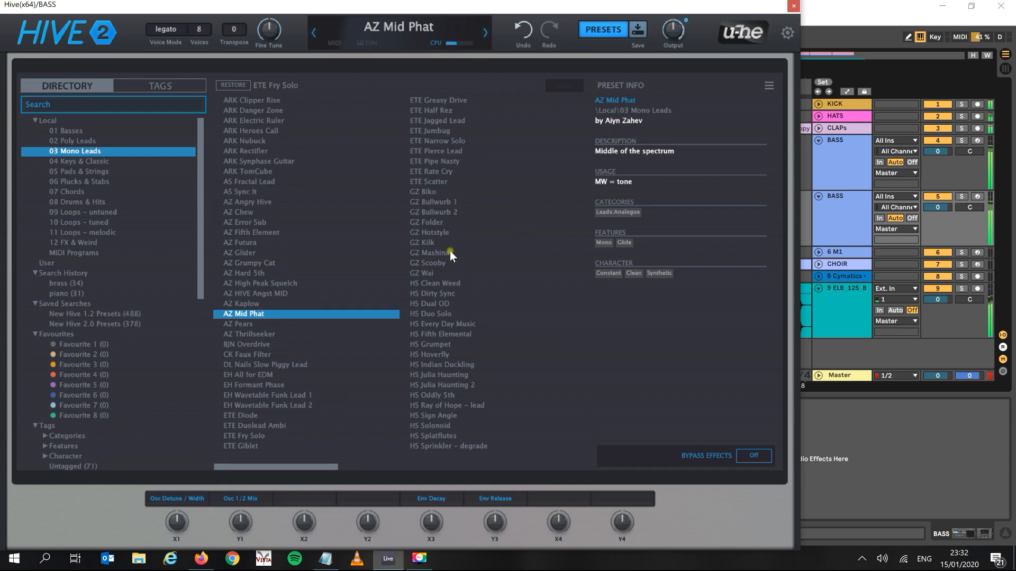
{"action": "left_click", "coordinate": [420, 253]}
{"action": "left_click", "coordinate": [428, 294]}
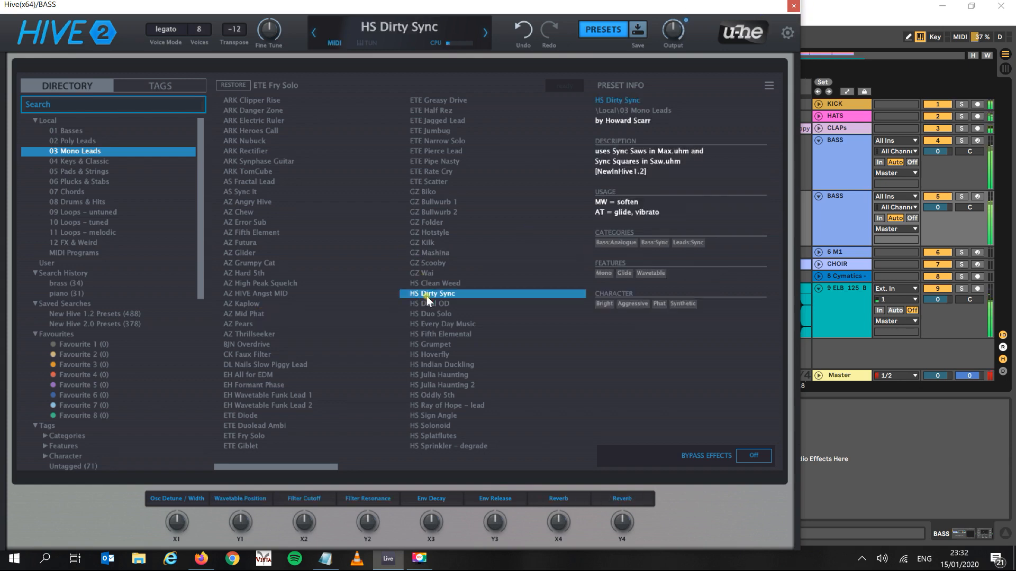
{"action": "left_click", "coordinate": [430, 316]}
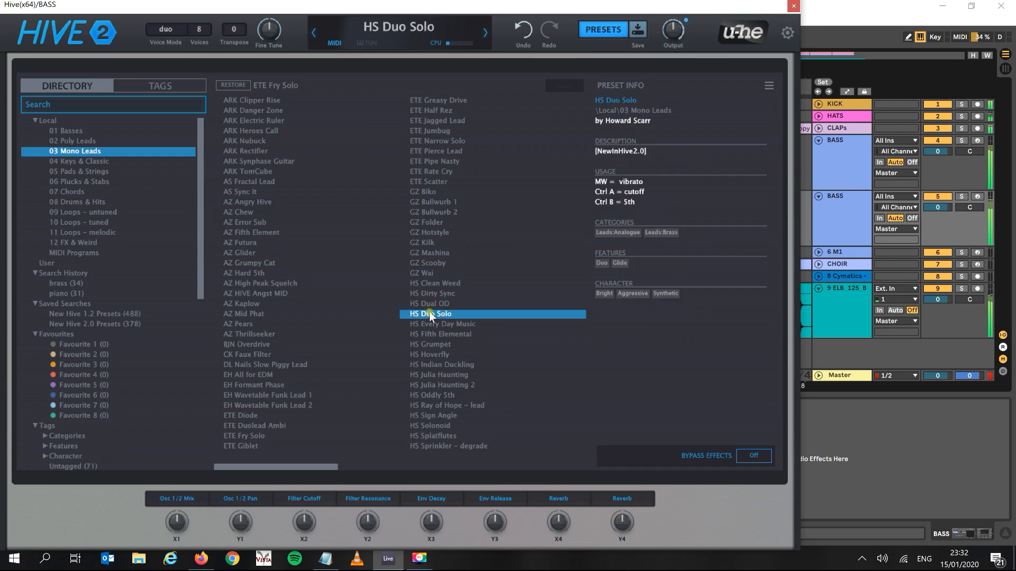
Step: Raise the Mod 1 decay and Amp 1 attack in the HS Duo Solo patch, stop playback, and close the plug-in
{"action": "left_click", "coordinate": [606, 30]}
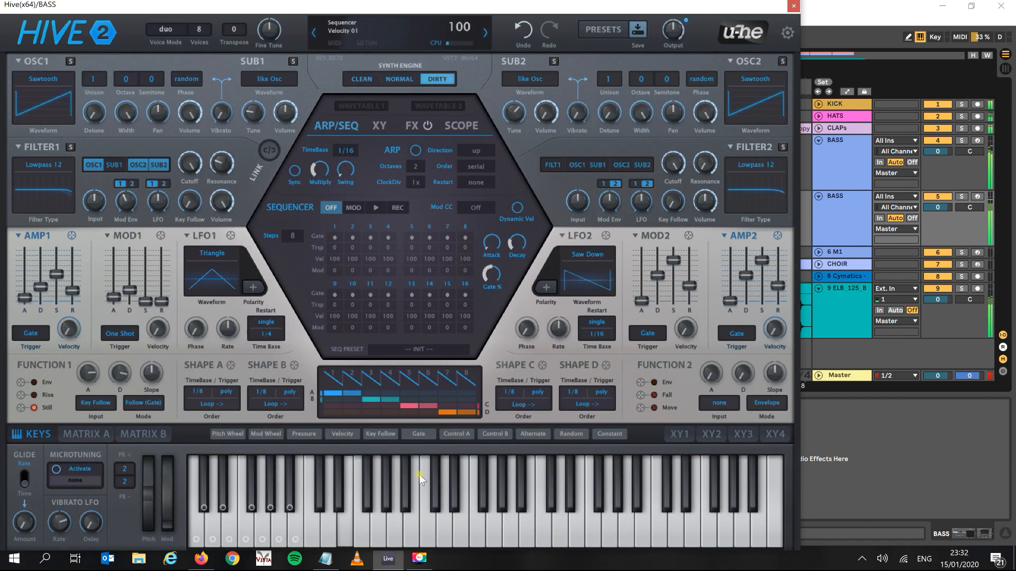
{"action": "mouse_move", "coordinate": [130, 290]}
{"action": "left_mouse_down"}
{"action": "mouse_move", "coordinate": [129, 268]}
{"action": "mouse_move", "coordinate": [129, 279]}
{"action": "left_mouse_up"}
{"action": "left_click_drag", "start_coordinate": [29, 286], "coordinate": [25, 263]}
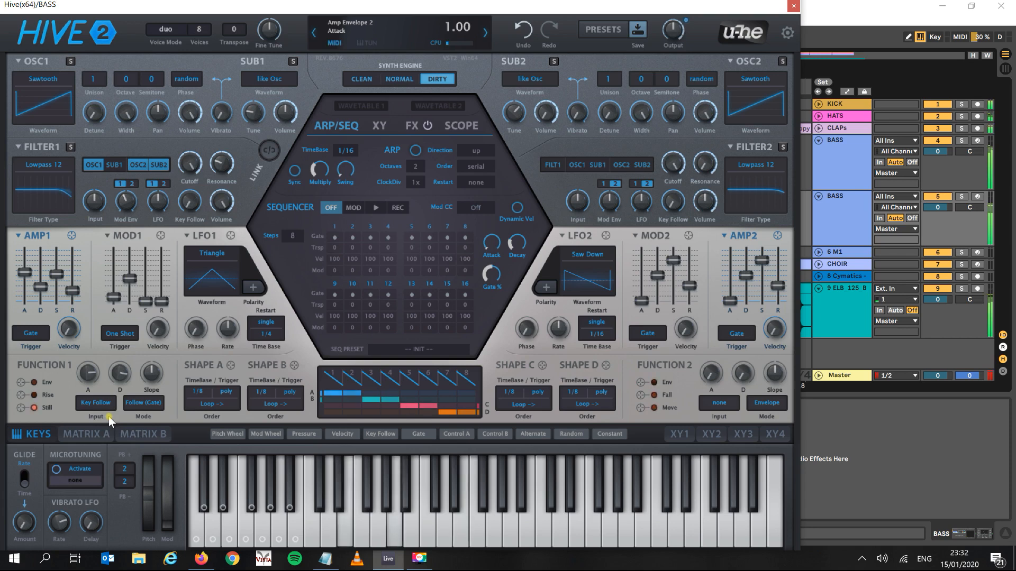
{"action": "left_click", "coordinate": [602, 30]}
{"action": "key", "text": "space"}
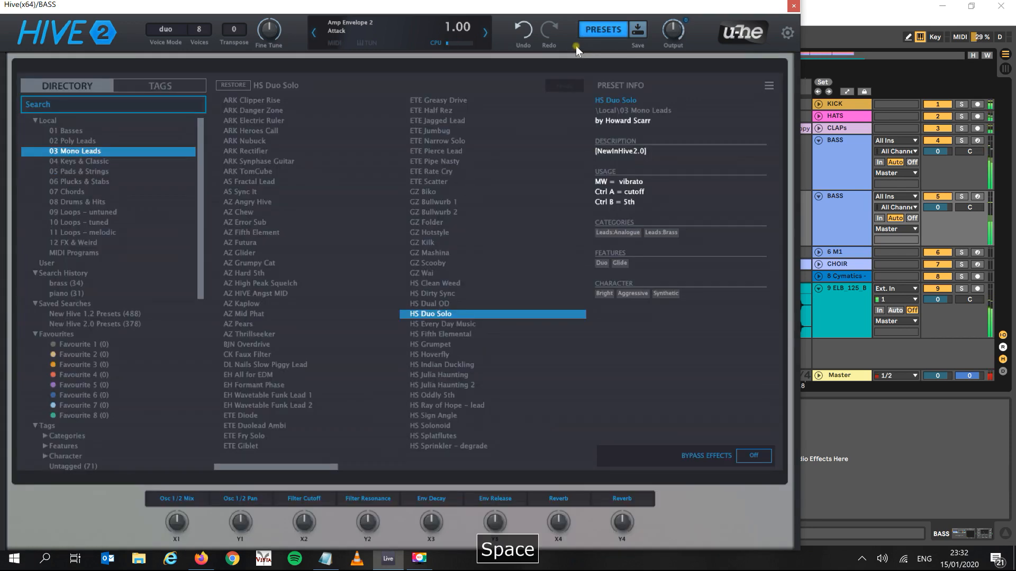
{"action": "left_click", "coordinate": [792, 5]}
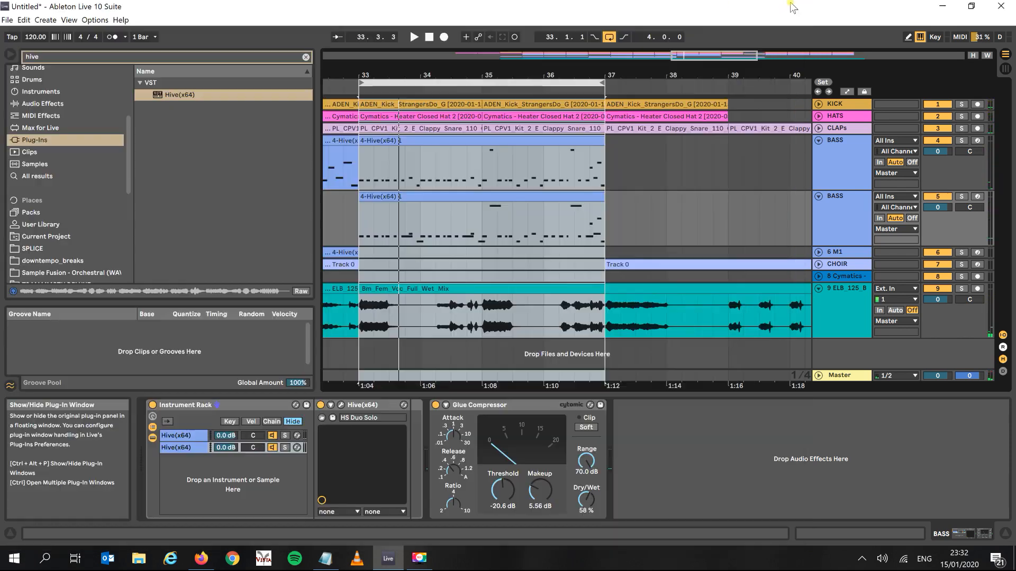
Step: Open the duplicated BASS track's MIDI clip and show its MIDI Ctrl Pitch Bend envelope
{"action": "key", "text": "space"}
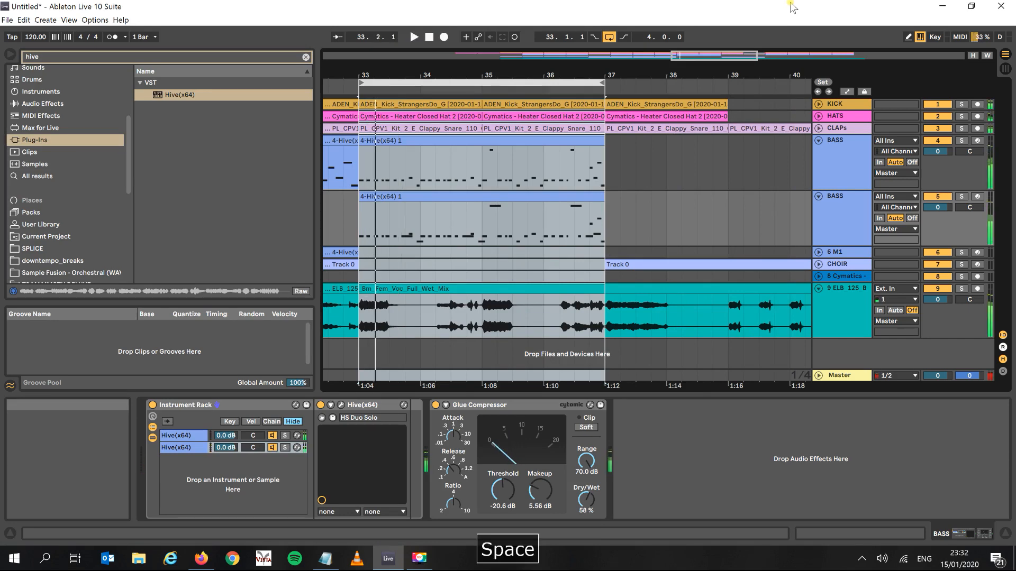
{"action": "double_click", "coordinate": [499, 196]}
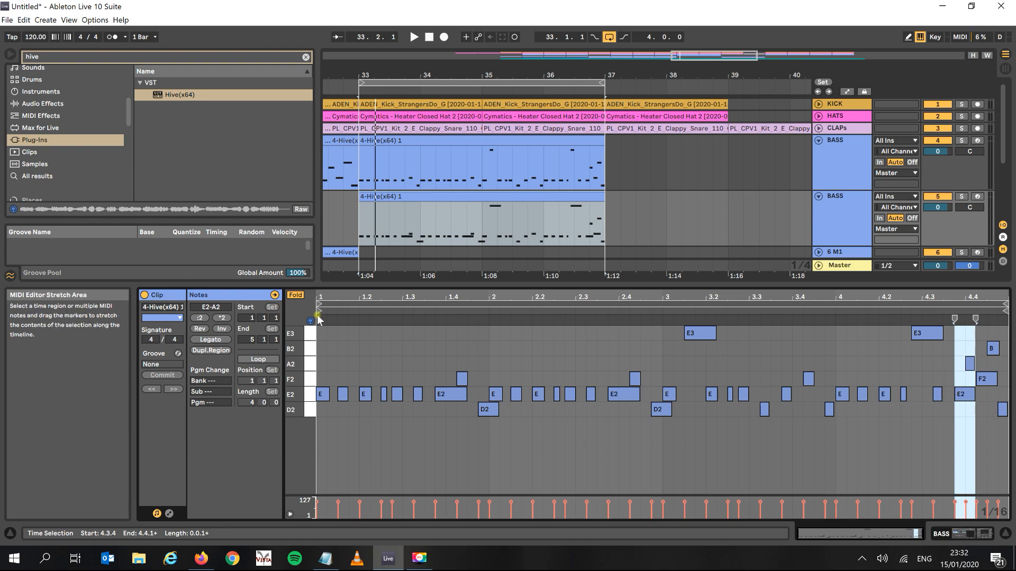
{"action": "left_click", "coordinate": [168, 514]}
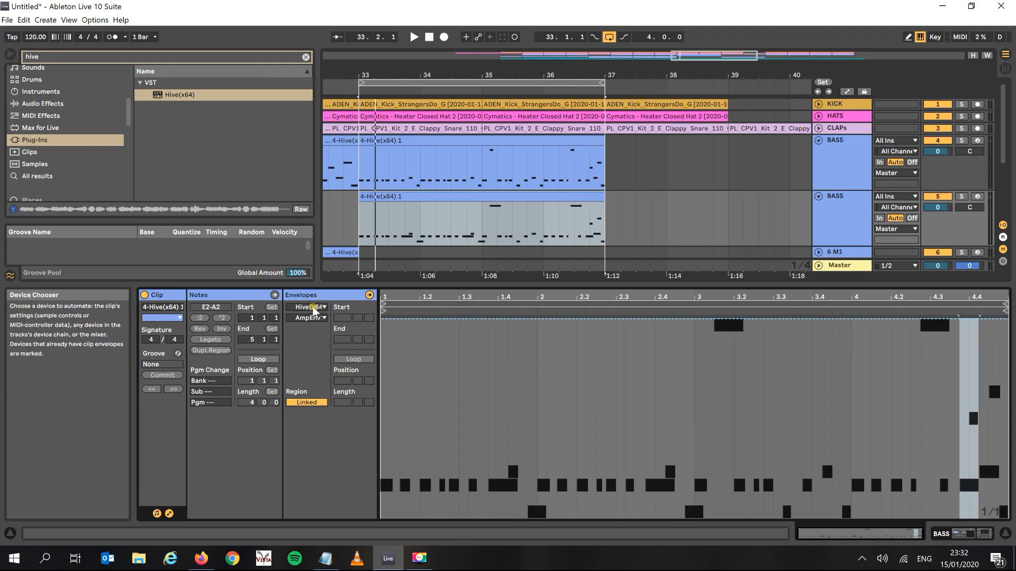
{"action": "left_click", "coordinate": [312, 308]}
{"action": "left_click", "coordinate": [314, 317]}
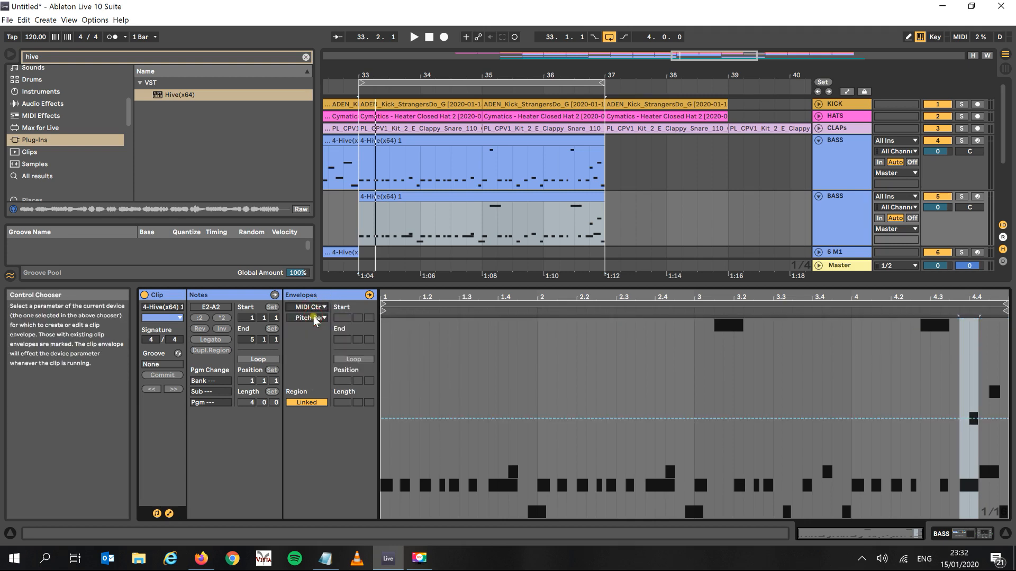
{"action": "left_click", "coordinate": [310, 318]}
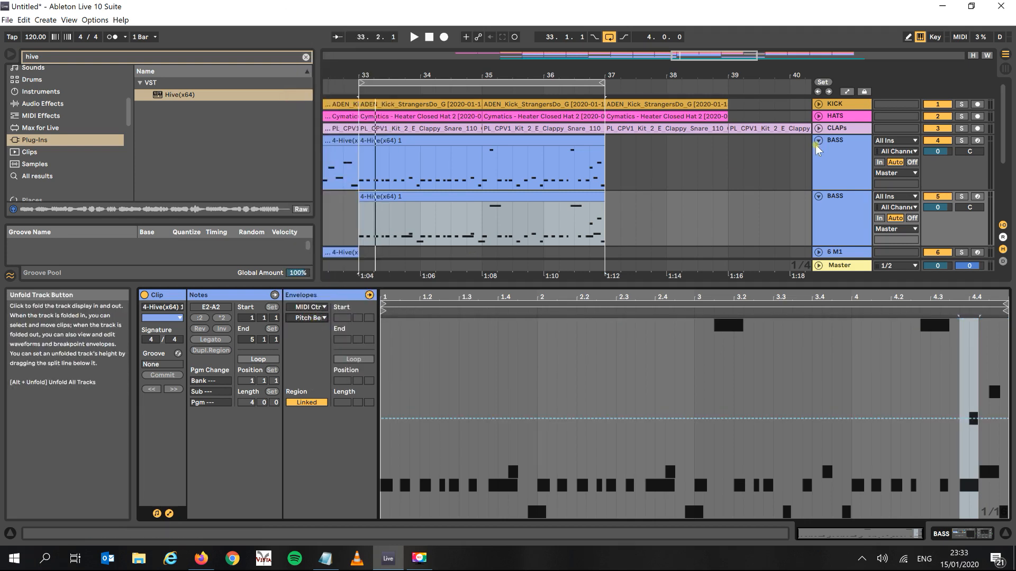
Step: In Draw Mode, draw stepped downward pitch bends near 1.4, 2.4, 3.2, 3.4 and 4.3, and play the loop
{"action": "left_click", "coordinate": [908, 37]}
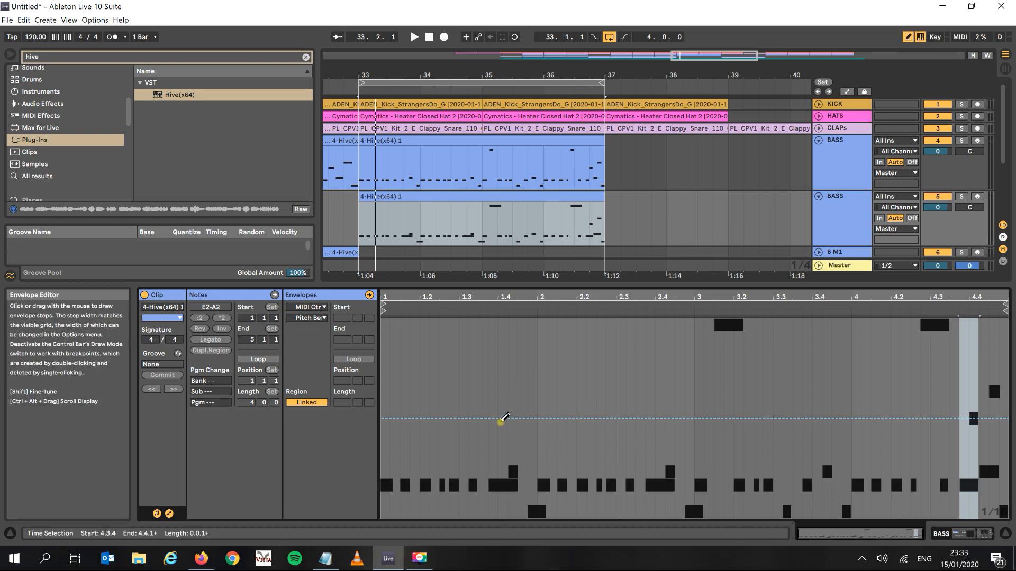
{"action": "left_click_drag", "start_coordinate": [500, 421], "coordinate": [500, 432]}
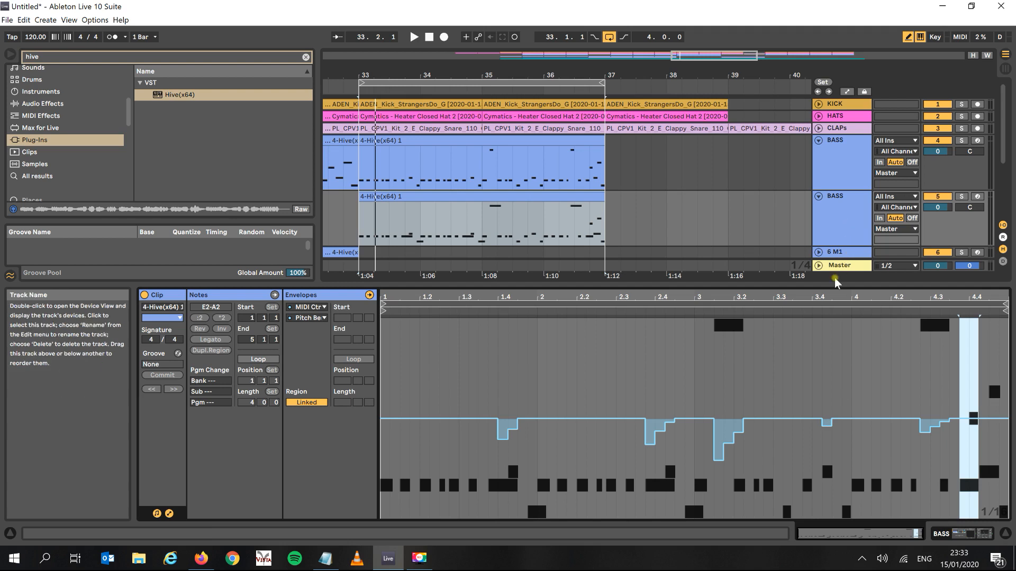
{"action": "left_click_drag", "start_coordinate": [827, 295], "coordinate": [829, 406]}
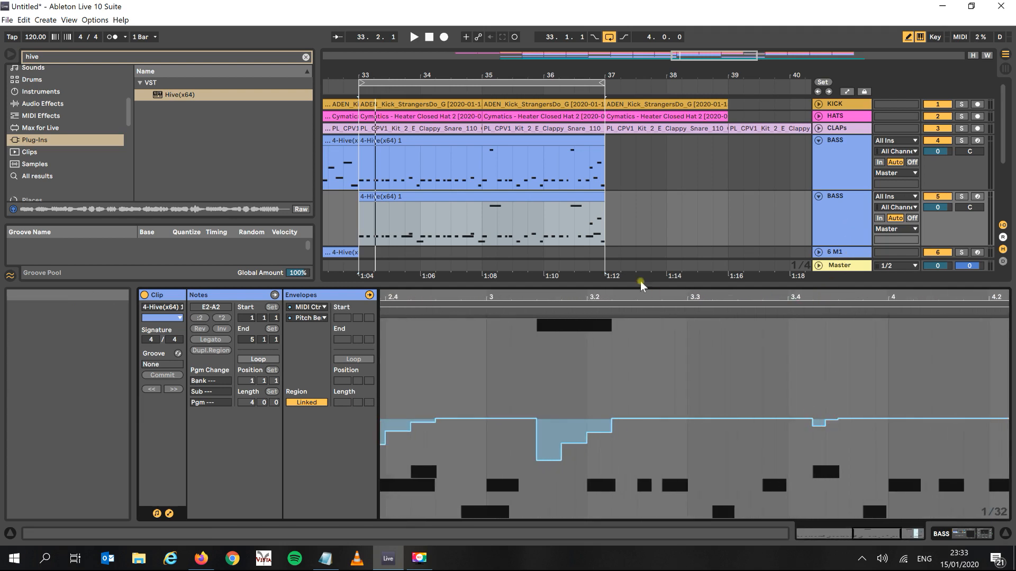
{"action": "left_click", "coordinate": [437, 196]}
{"action": "key", "text": "space"}
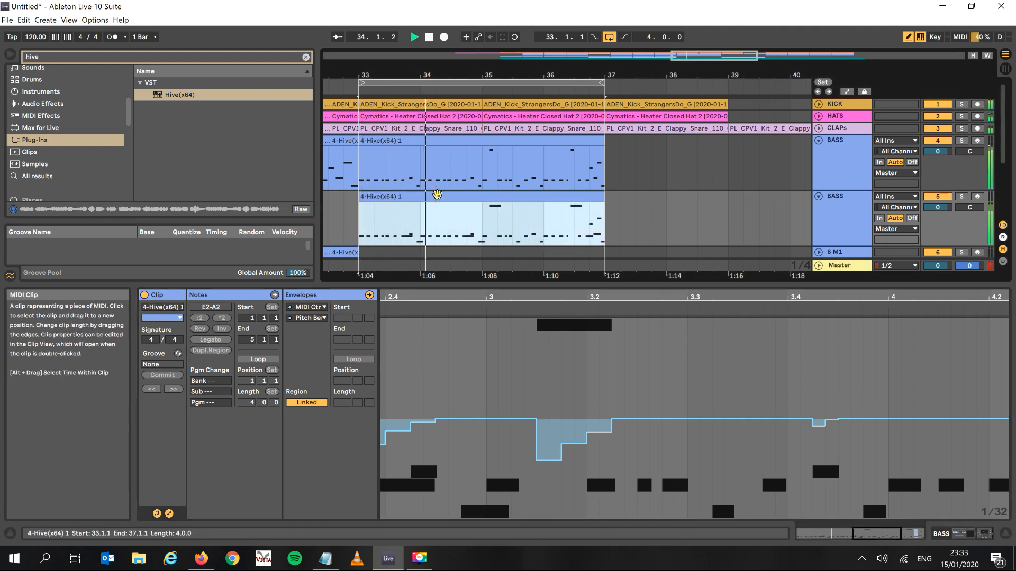
Step: Make the pitch-bend dip under bar 3's E3 note slightly shallower while the loop plays
{"action": "left_click_drag", "start_coordinate": [451, 296], "coordinate": [565, 296]}
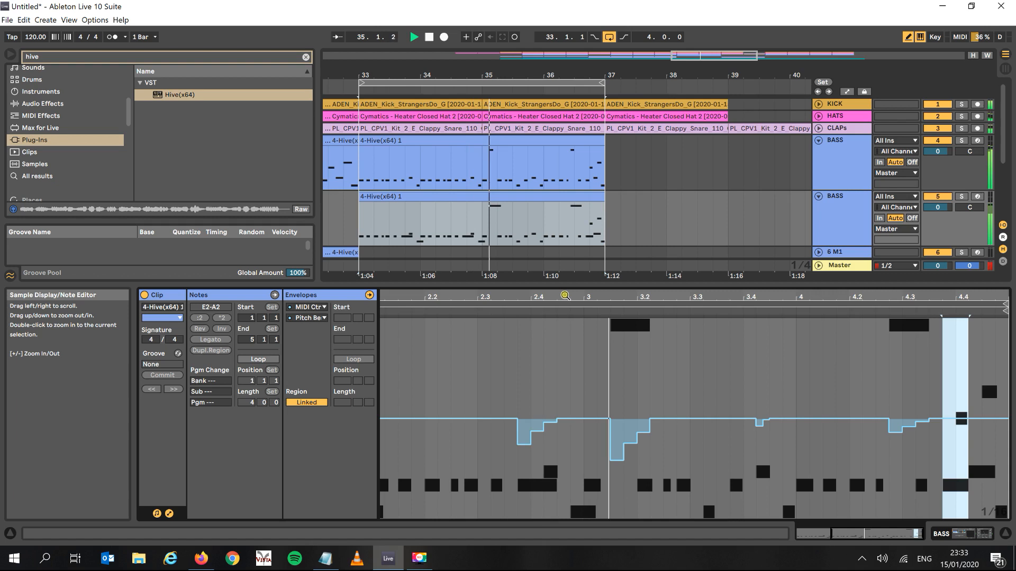
{"action": "left_click", "coordinate": [617, 453]}
{"action": "left_click", "coordinate": [632, 440]}
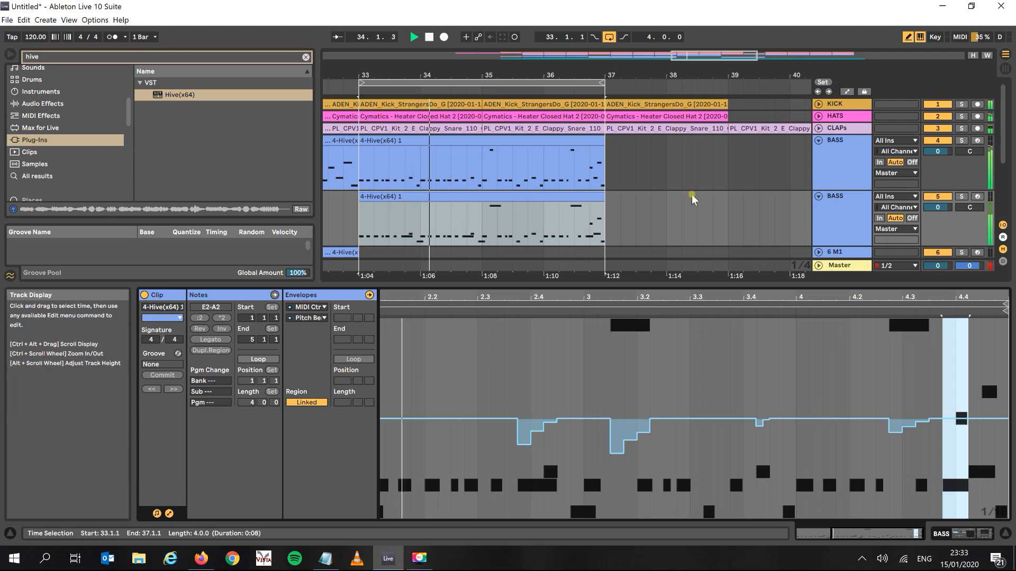
{"action": "left_click", "coordinate": [546, 74]}
{"action": "left_click_drag", "start_coordinate": [546, 74], "coordinate": [546, 53]}
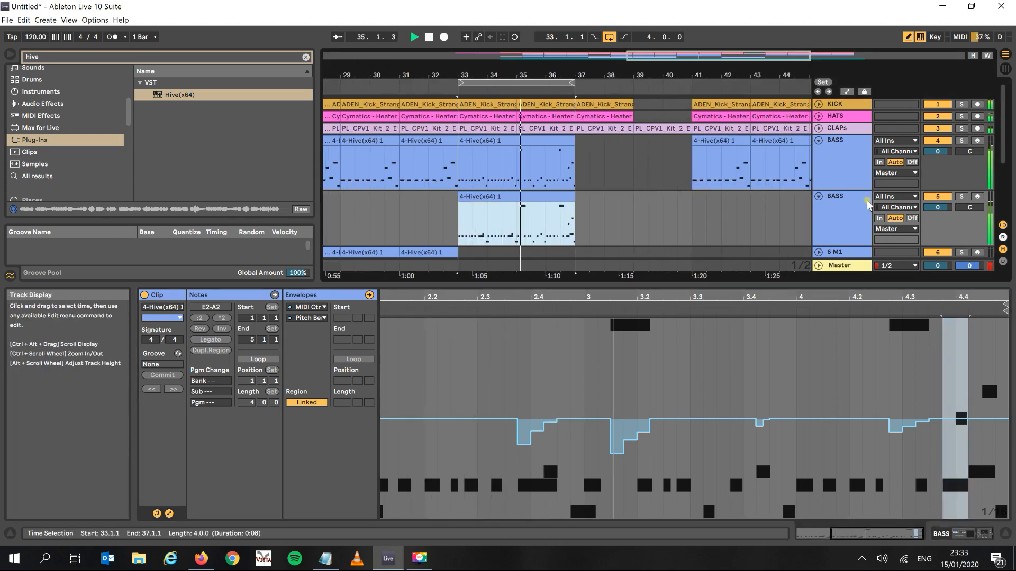
Step: Duplicate the second BASS track with its four-bar clip and devices, and stop playback
{"action": "left_click", "coordinate": [842, 206]}
{"action": "left_click", "coordinate": [841, 205]}
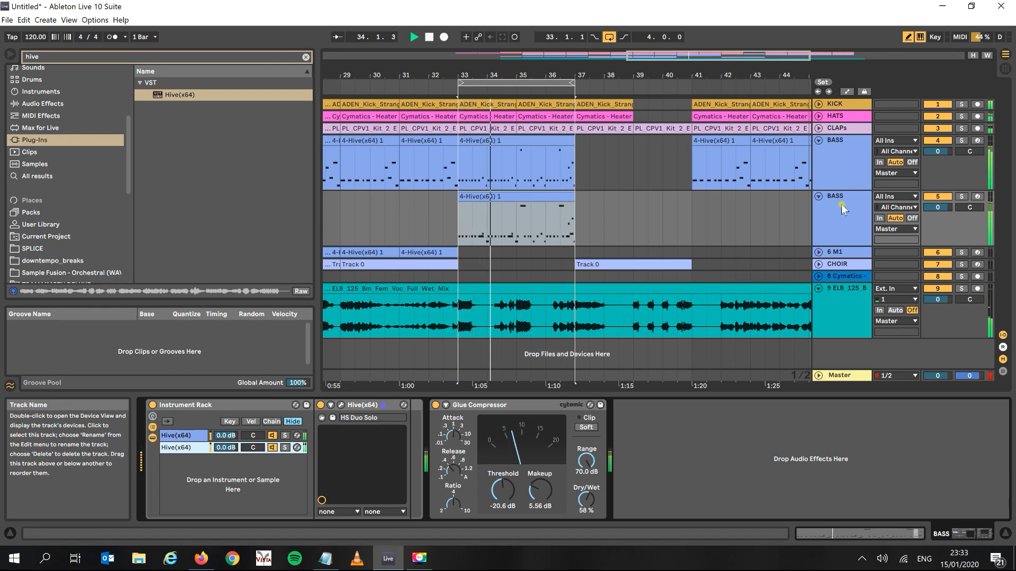
{"action": "right_click", "coordinate": [841, 205]}
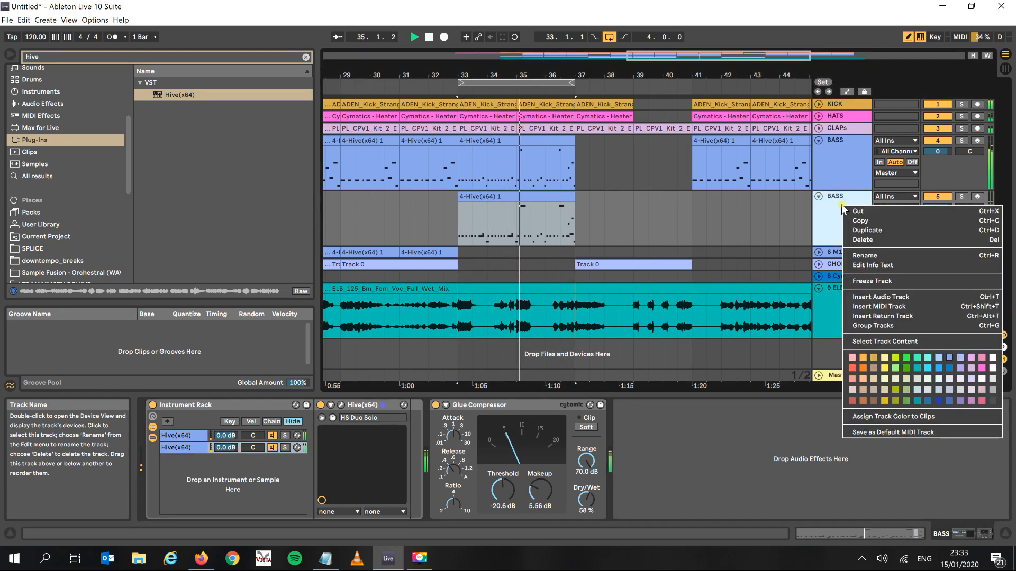
{"action": "left_click", "coordinate": [855, 230]}
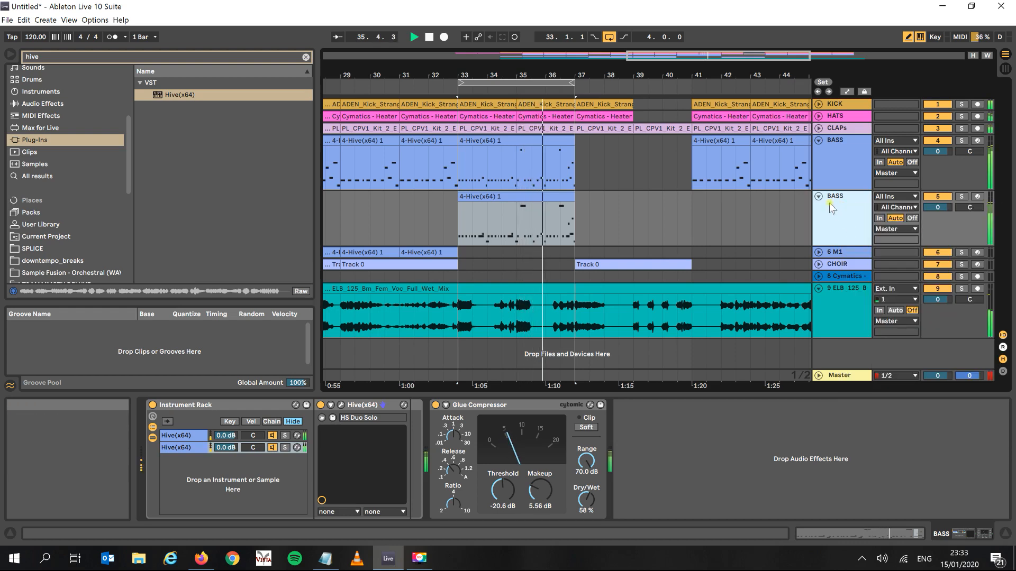
{"action": "key", "text": "space"}
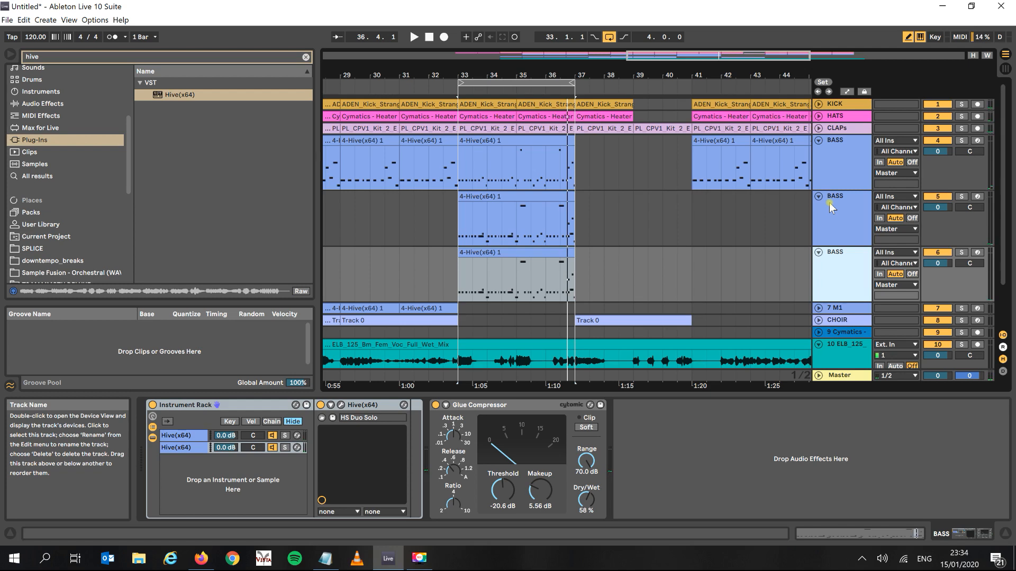
Step: Delete the HS Duo Solo chain from the newest BASS track's rack and the other Hive chain from the original's rack, and play the loop
{"action": "left_click", "coordinate": [180, 448]}
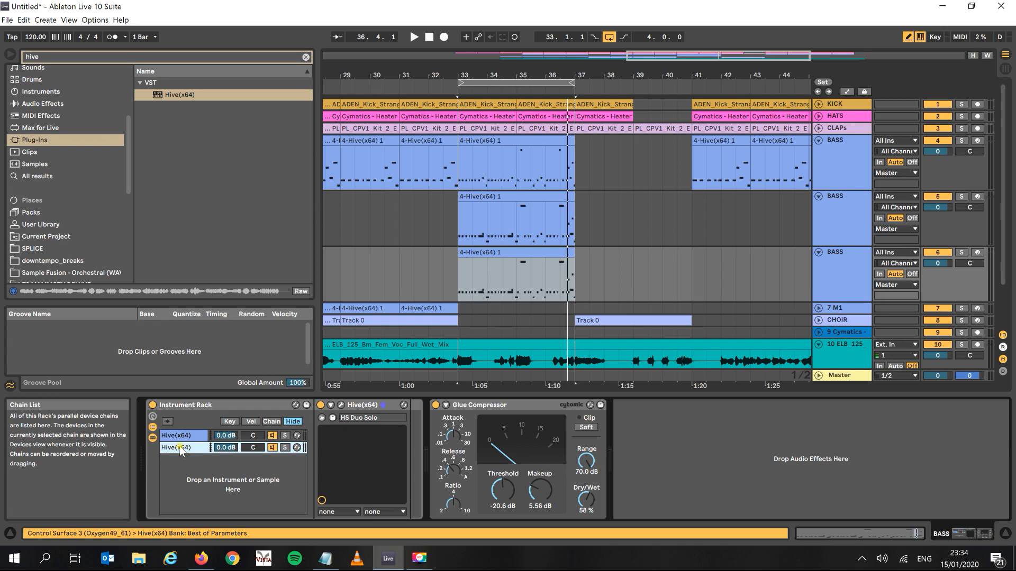
{"action": "key", "text": "Delete"}
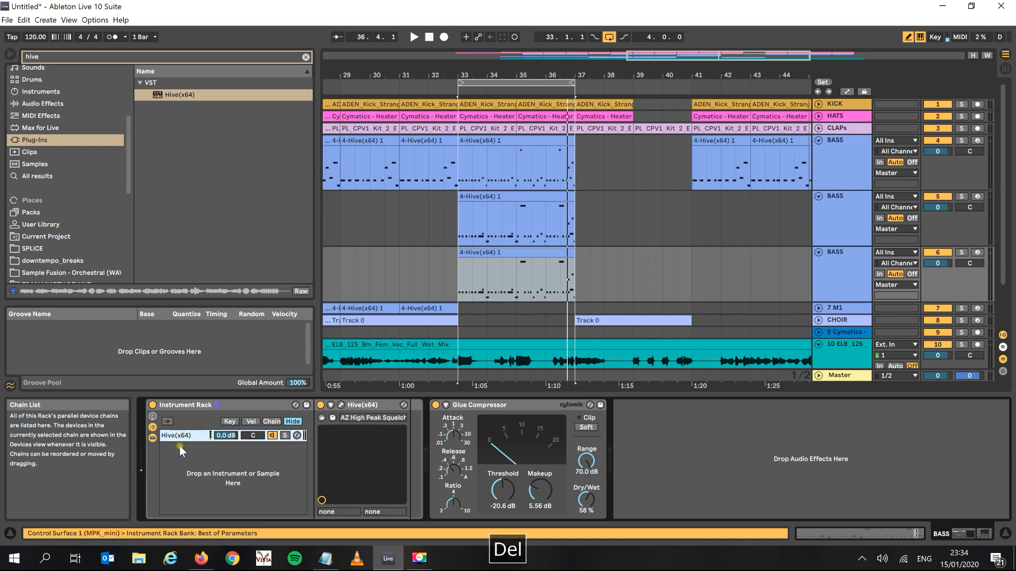
{"action": "left_click", "coordinate": [852, 222]}
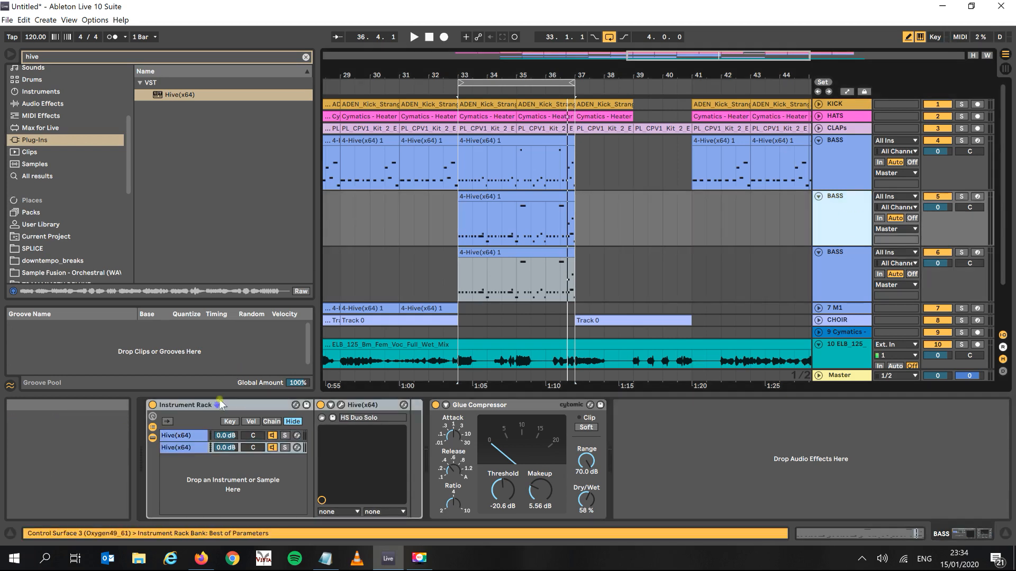
{"action": "left_click", "coordinate": [188, 436]}
{"action": "key", "text": "Delete"}
{"action": "key", "text": "space"}
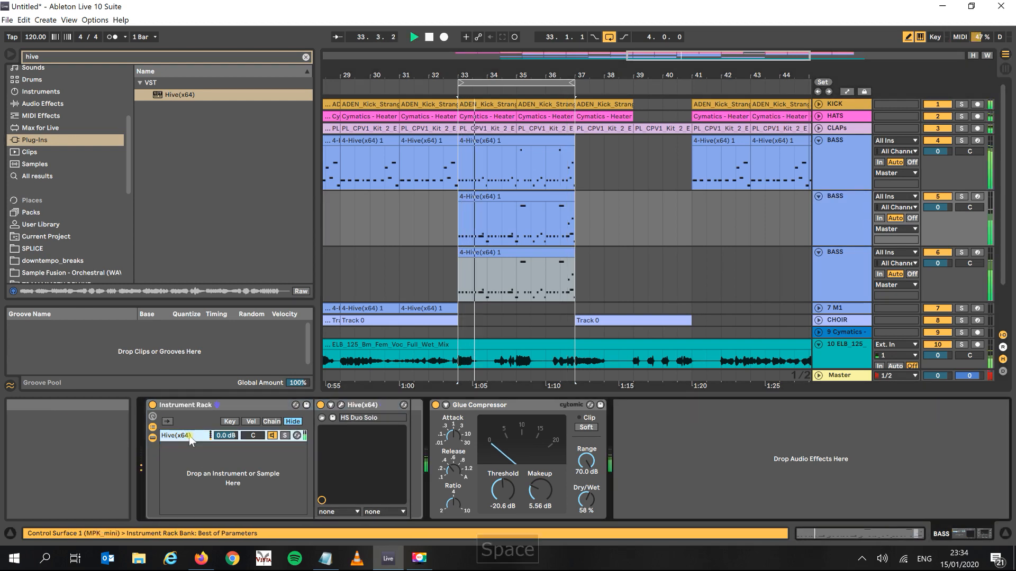
{"action": "left_click", "coordinate": [829, 264]}
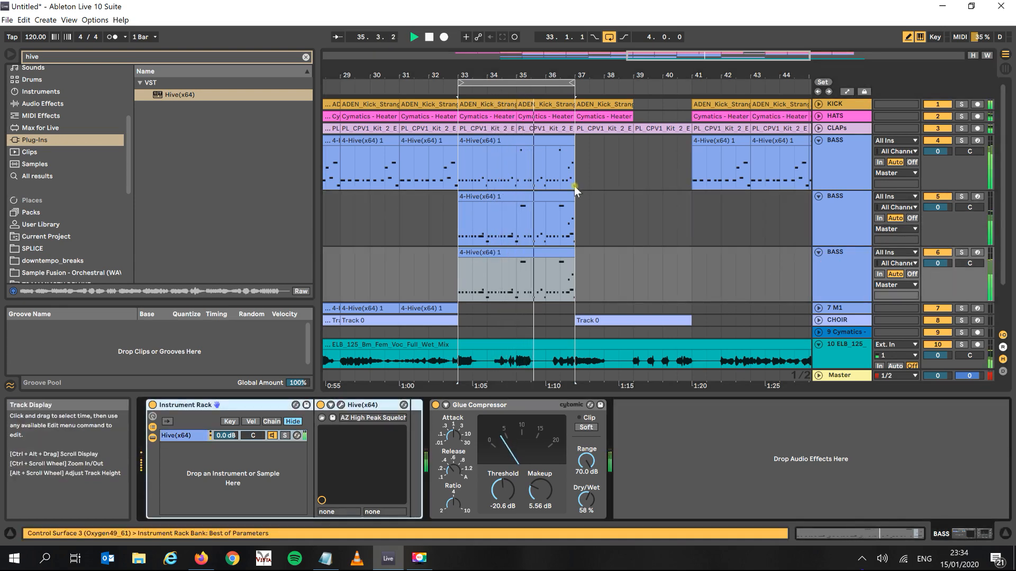
Step: Solo the second BASS track, clear all envelopes from its clip, unsolo it, and shrink the clip view
{"action": "left_click", "coordinate": [846, 198]}
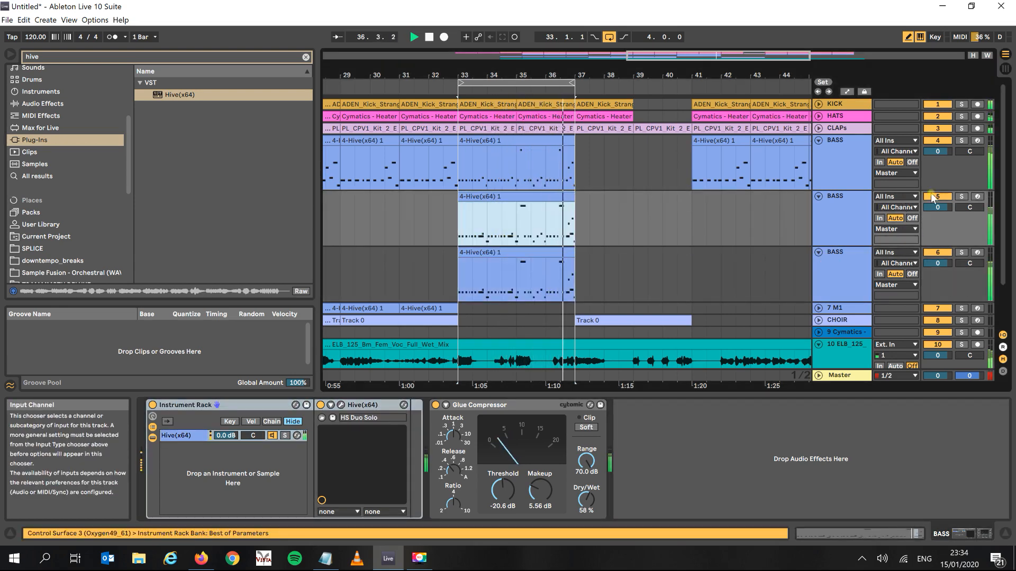
{"action": "left_click", "coordinate": [957, 194]}
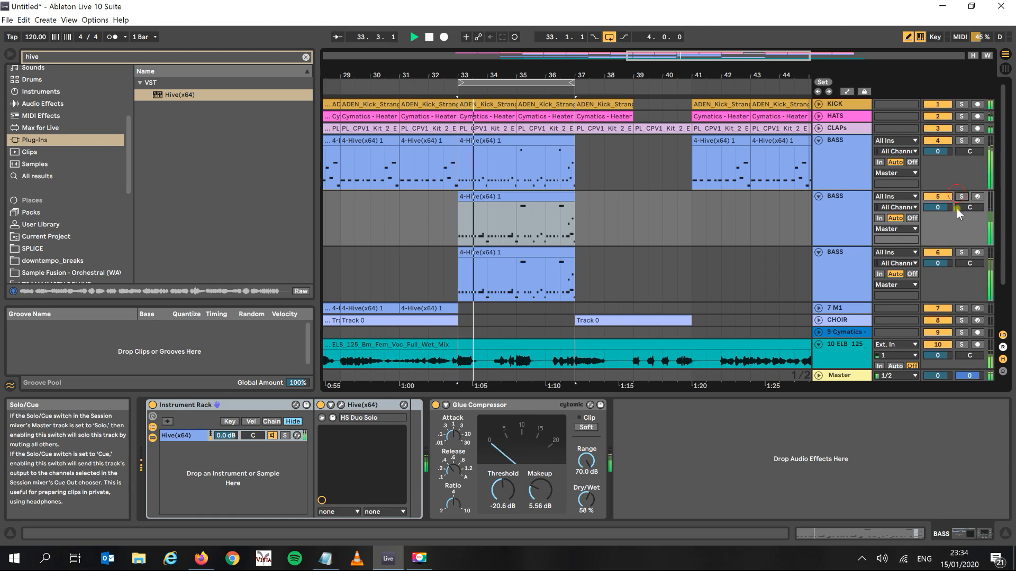
{"action": "left_click", "coordinate": [962, 201]}
{"action": "left_click", "coordinate": [525, 201]}
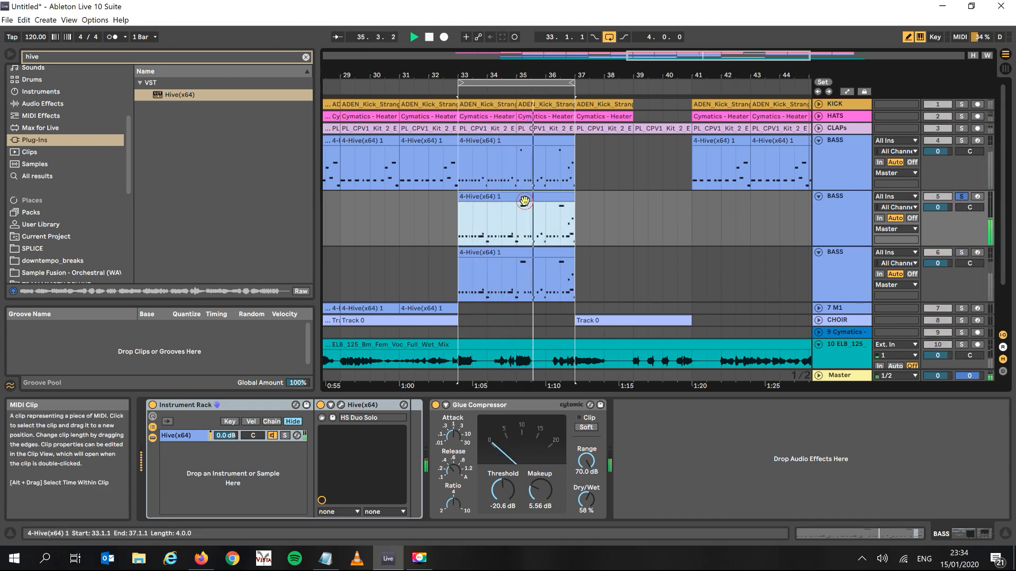
{"action": "double_click", "coordinate": [525, 201]}
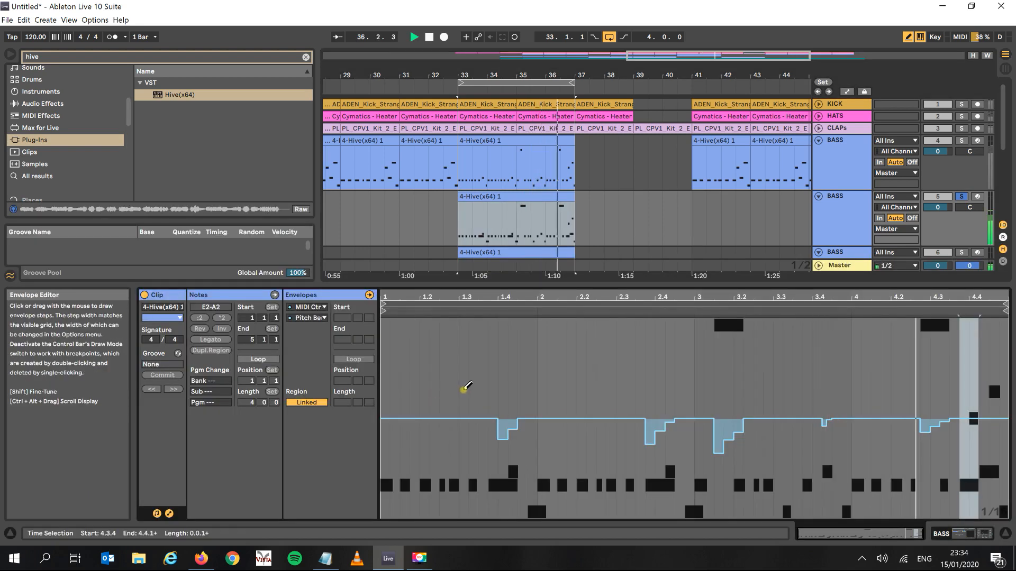
{"action": "right_click", "coordinate": [464, 388]}
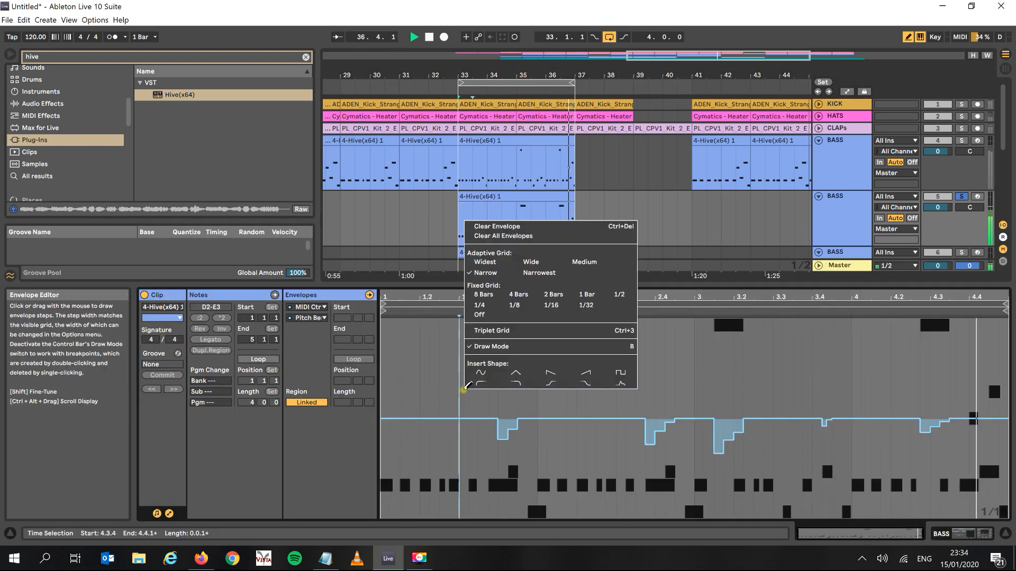
{"action": "left_click", "coordinate": [529, 235]}
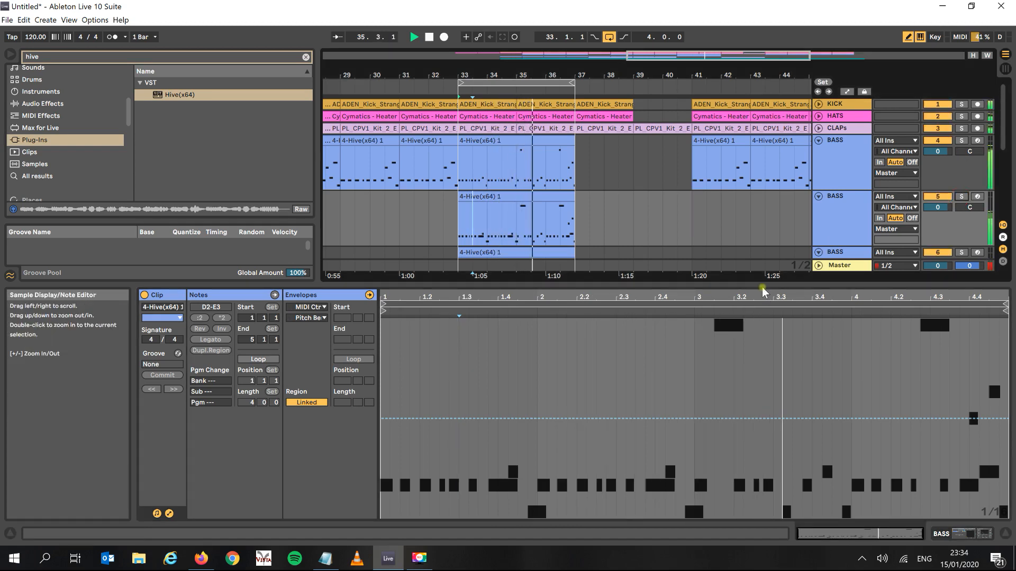
{"action": "left_click_drag", "start_coordinate": [762, 291], "coordinate": [756, 379]}
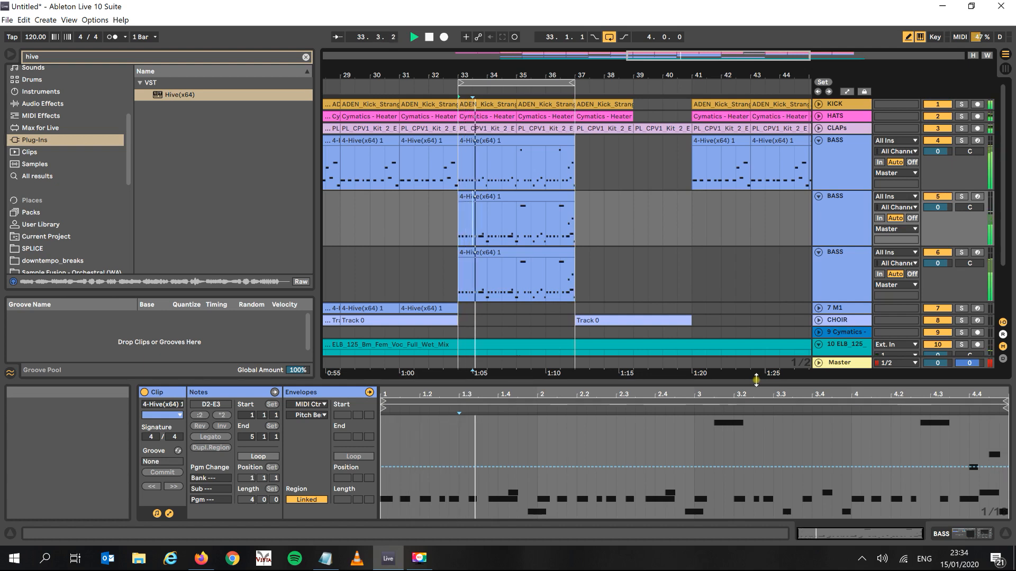
Step: Pan the second BASS track to 10L and the third BASS track to 10R
{"action": "left_click", "coordinate": [966, 208]}
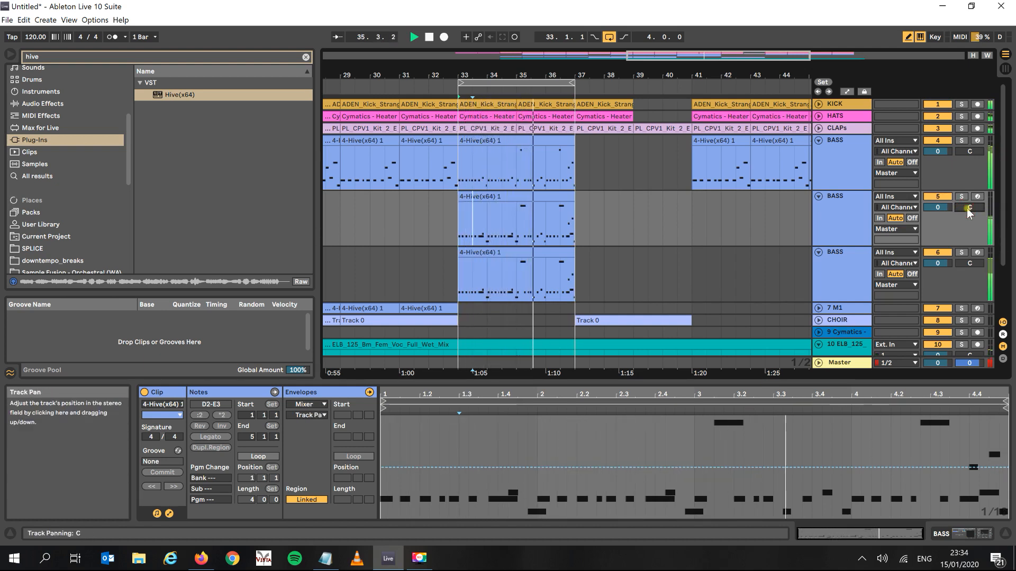
{"action": "left_click_drag", "start_coordinate": [967, 208], "coordinate": [966, 207]}
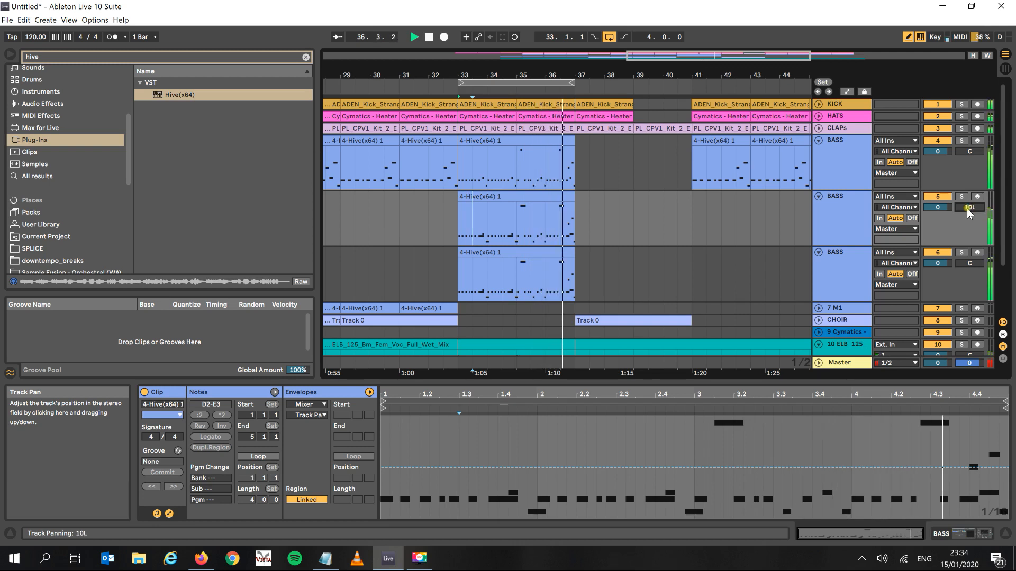
{"action": "left_click", "coordinate": [970, 259]}
{"action": "left_click_drag", "start_coordinate": [969, 259], "coordinate": [969, 259]}
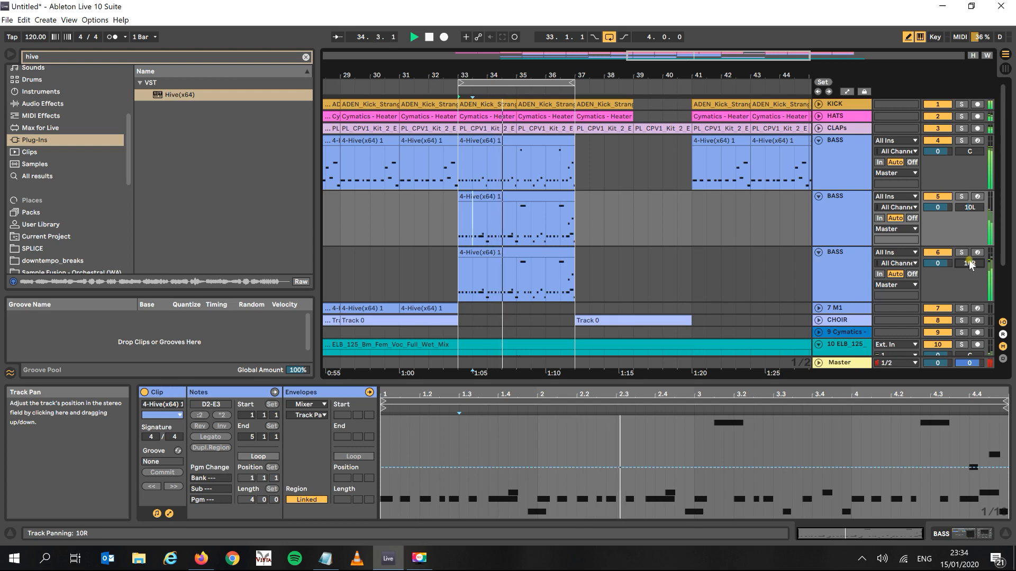
Step: Group the two panned BASS tracks and fold the group
{"action": "left_click", "coordinate": [868, 229]}
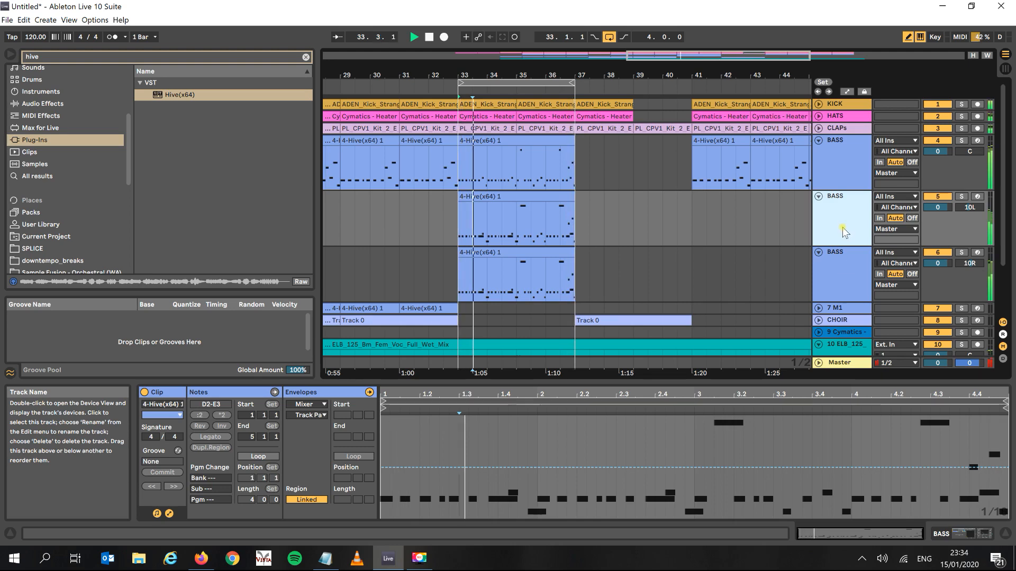
{"action": "double_click", "coordinate": [839, 259]}
{"action": "key", "text": "ctrl+g"}
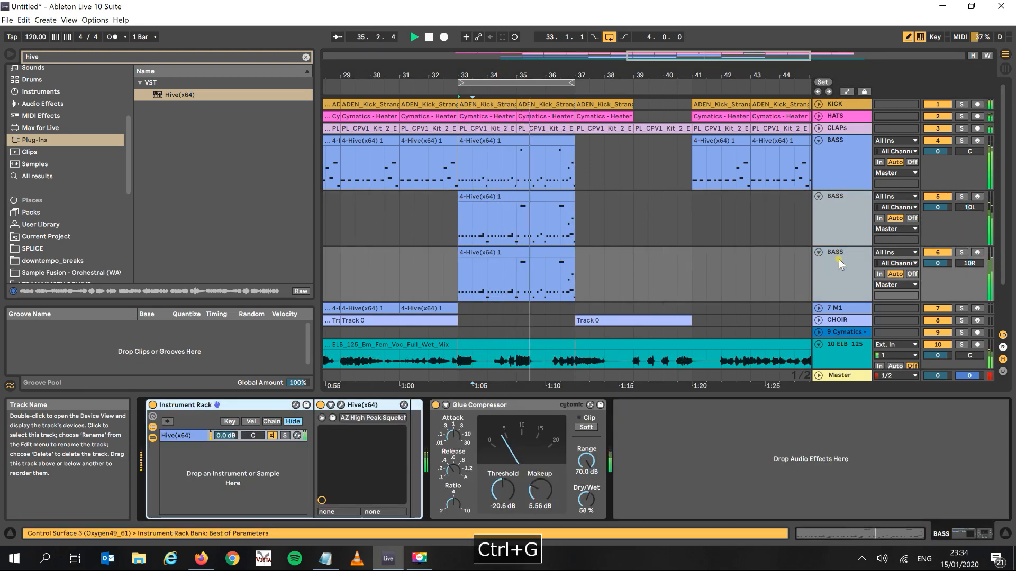
{"action": "left_click", "coordinate": [827, 230]}
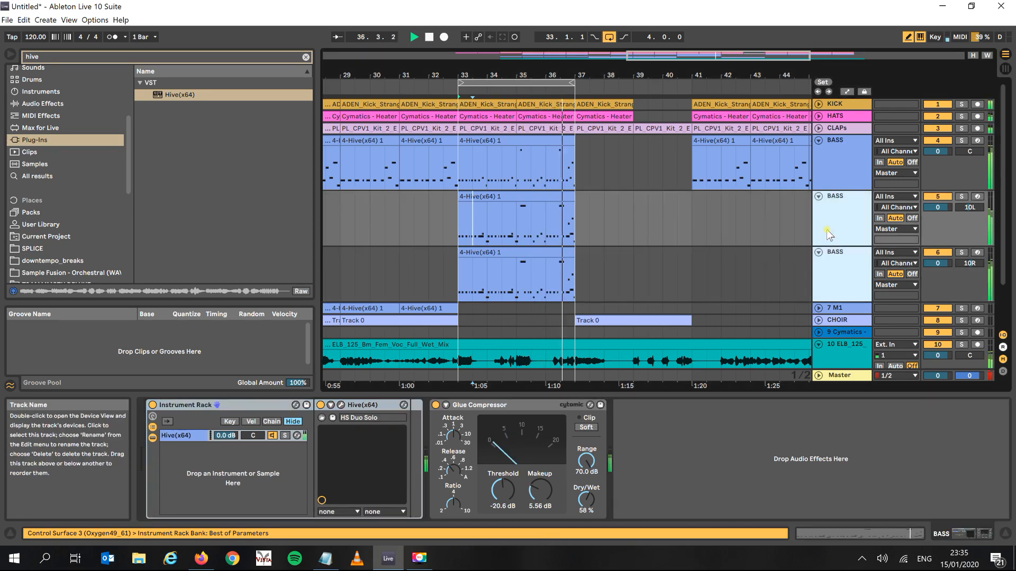
{"action": "key", "text": "ctrl+g"}
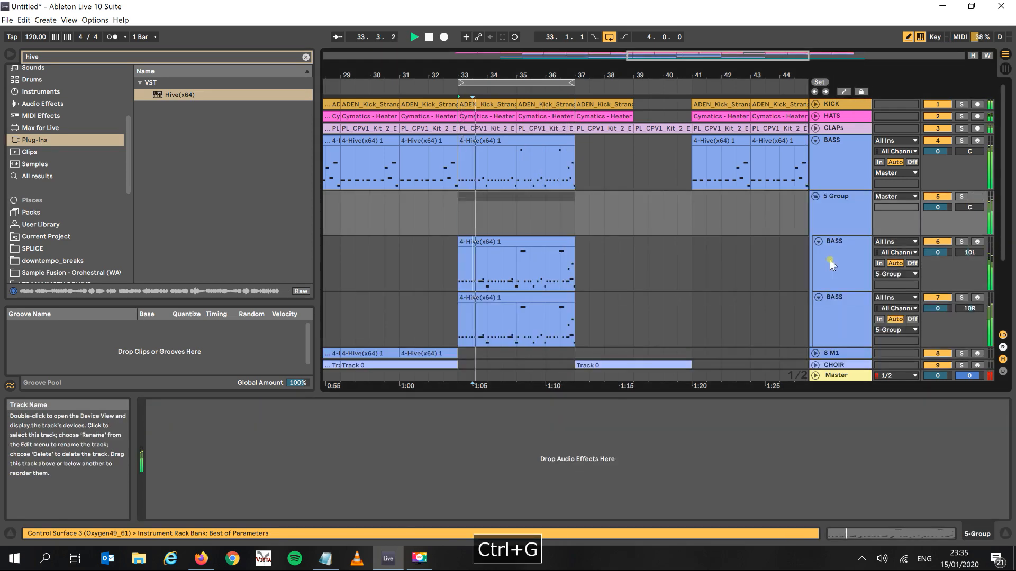
{"action": "left_click", "coordinate": [816, 197]}
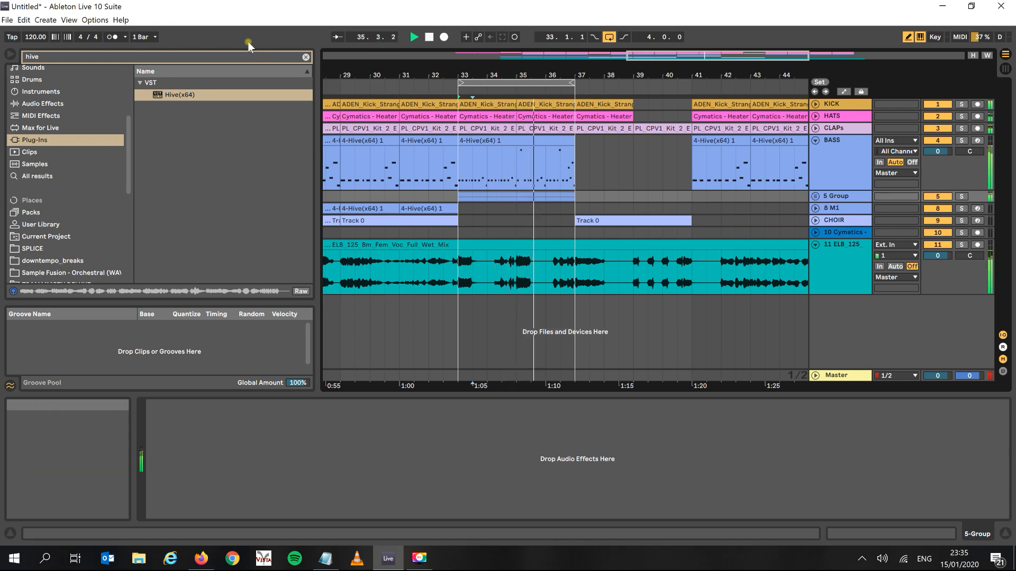
Step: Add ValhallaSpaceModulator to the bass group, set its Mix to 21.2 %, and close the plug-in
{"action": "left_click", "coordinate": [206, 61]}
{"action": "type", "text": "val"}
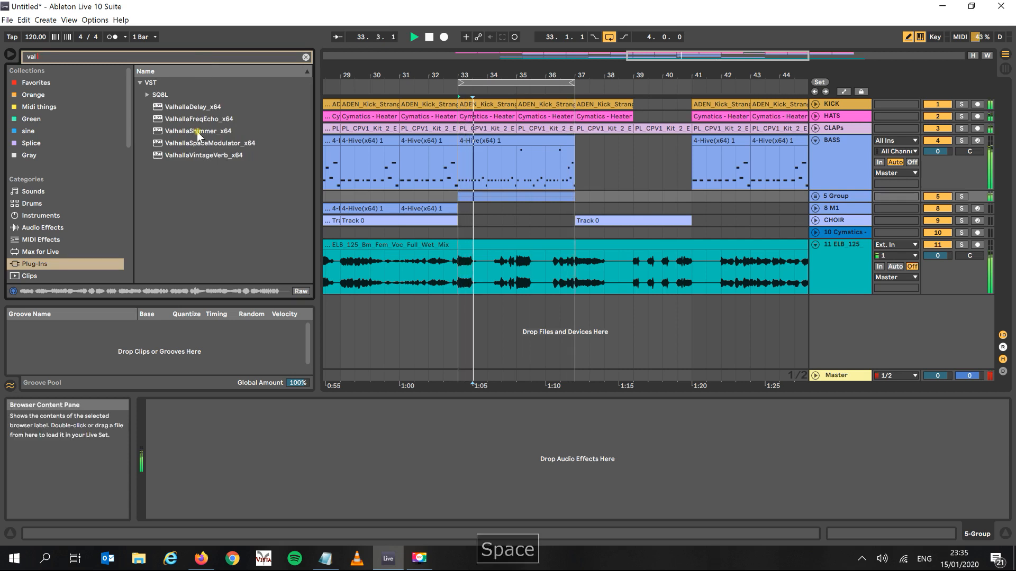
{"action": "left_click", "coordinate": [201, 144]}
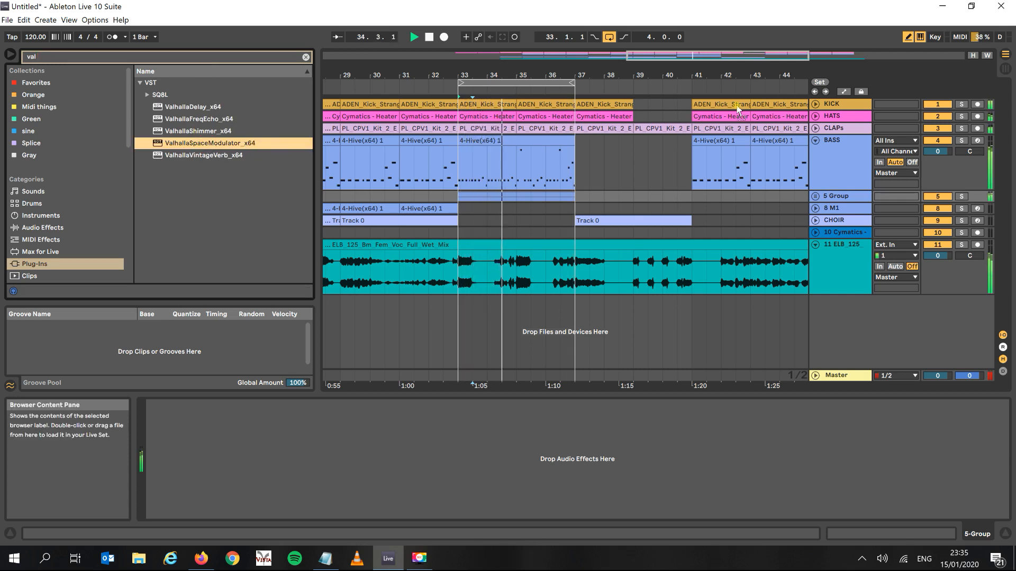
{"action": "left_click_drag", "start_coordinate": [845, 196], "coordinate": [845, 196]}
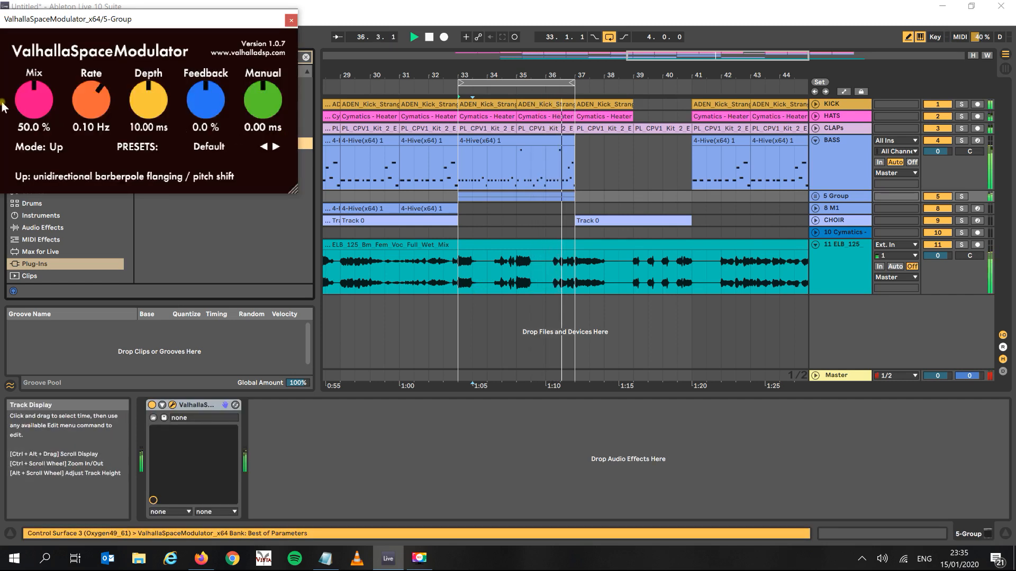
{"action": "left_click_drag", "start_coordinate": [33, 104], "coordinate": [30, 158]}
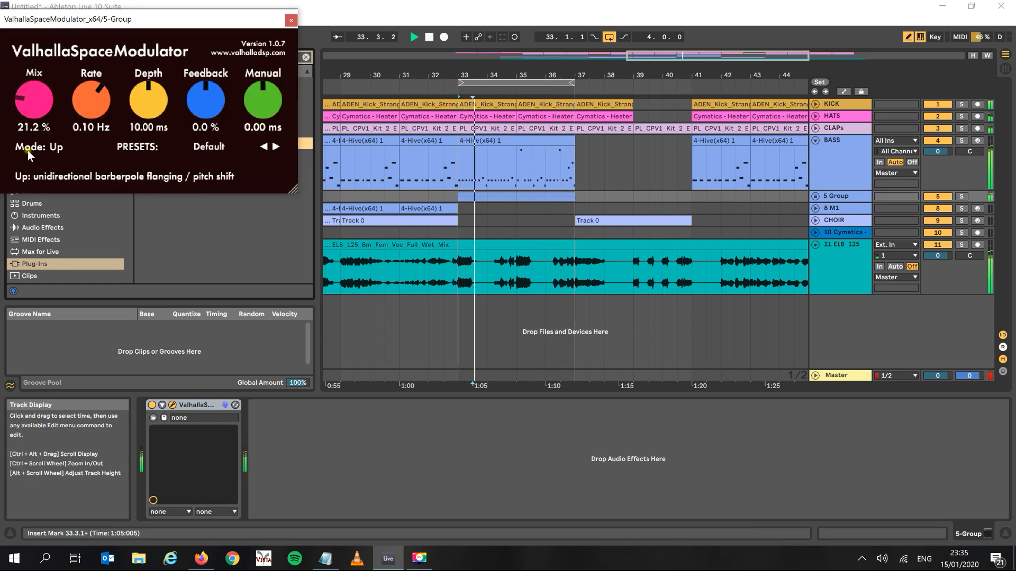
{"action": "left_click", "coordinate": [293, 21]}
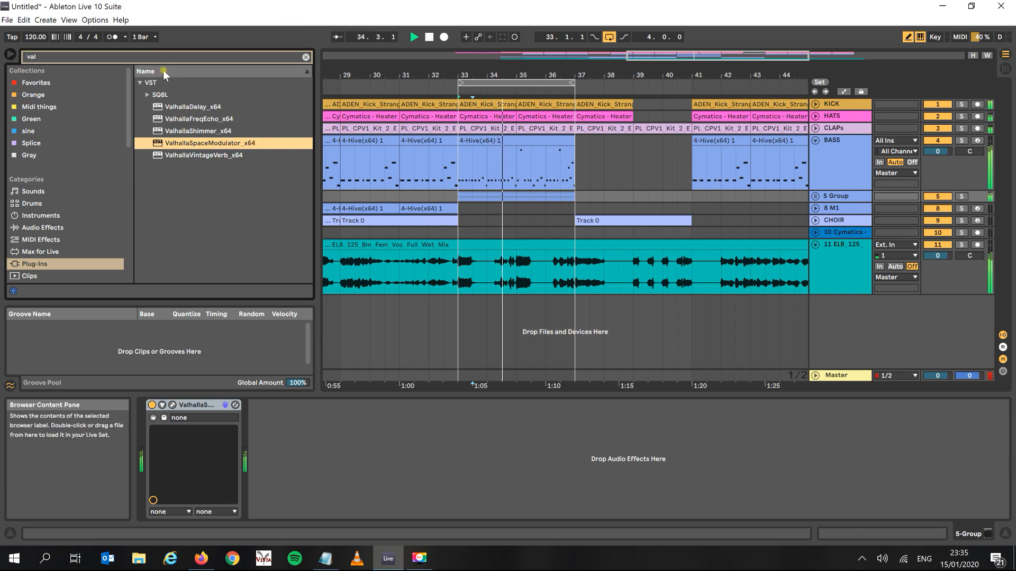
Step: Add a Glue Compressor to the bass group with threshold -21.6 dB, makeup 12.4 dB and dry/wet 57 %
{"action": "left_click", "coordinate": [155, 57]}
{"action": "type", "text": "glue"}
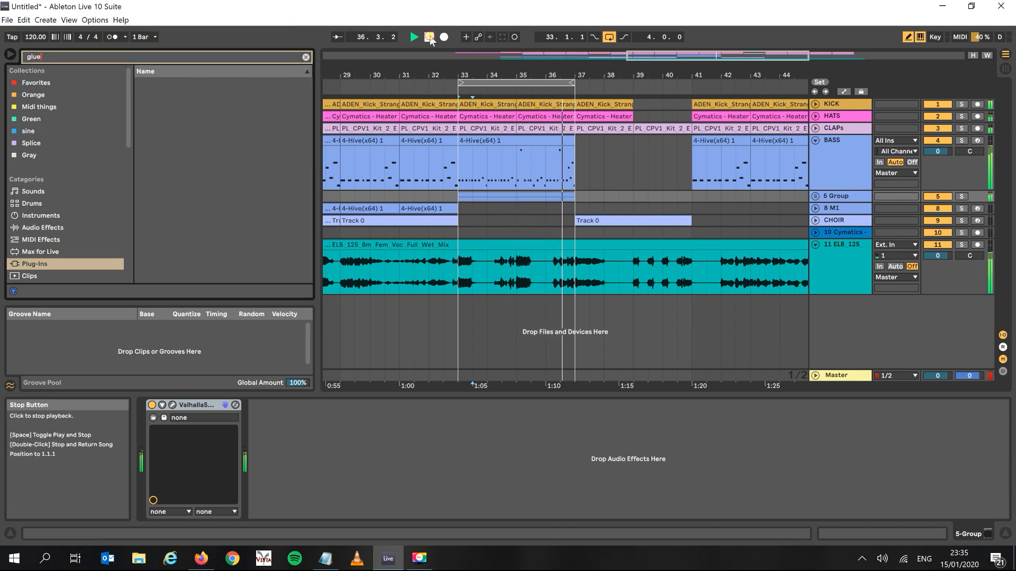
{"action": "left_click", "coordinate": [42, 228]}
{"action": "left_click_drag", "start_coordinate": [182, 94], "coordinate": [310, 452]}
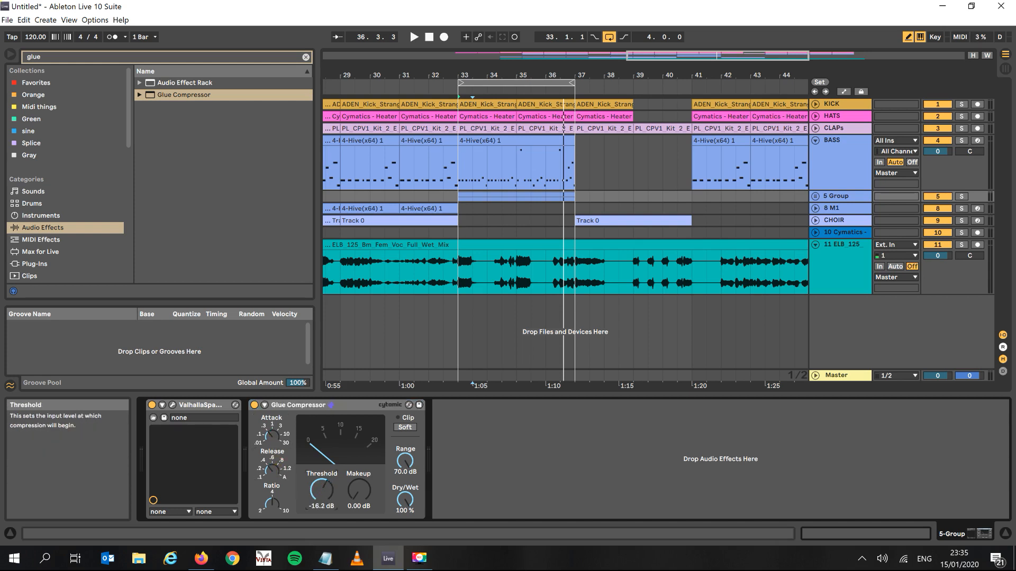
{"action": "left_click_drag", "start_coordinate": [358, 490], "coordinate": [359, 481]}
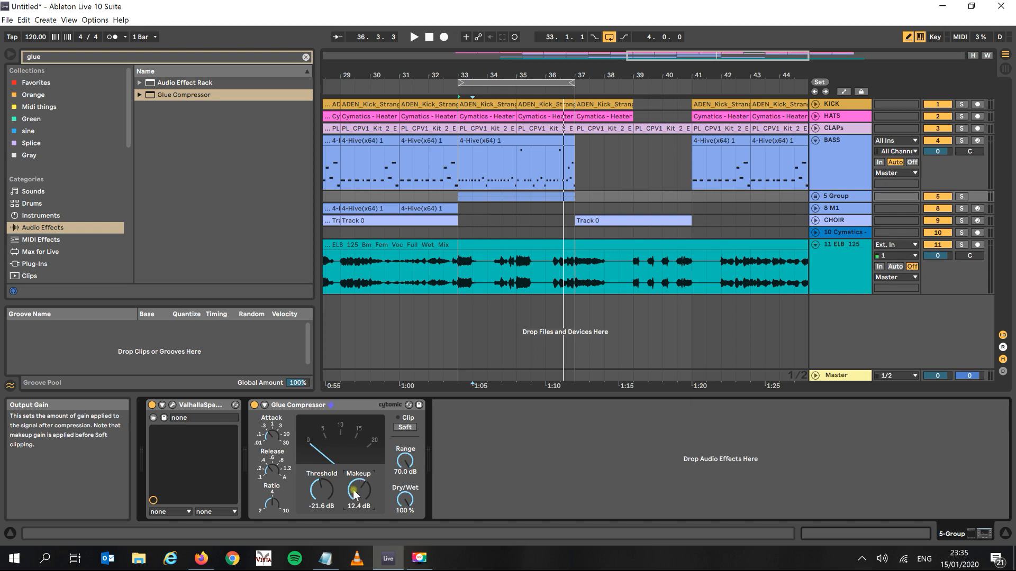
{"action": "key", "text": "space"}
{"action": "left_click_drag", "start_coordinate": [404, 499], "coordinate": [405, 517]}
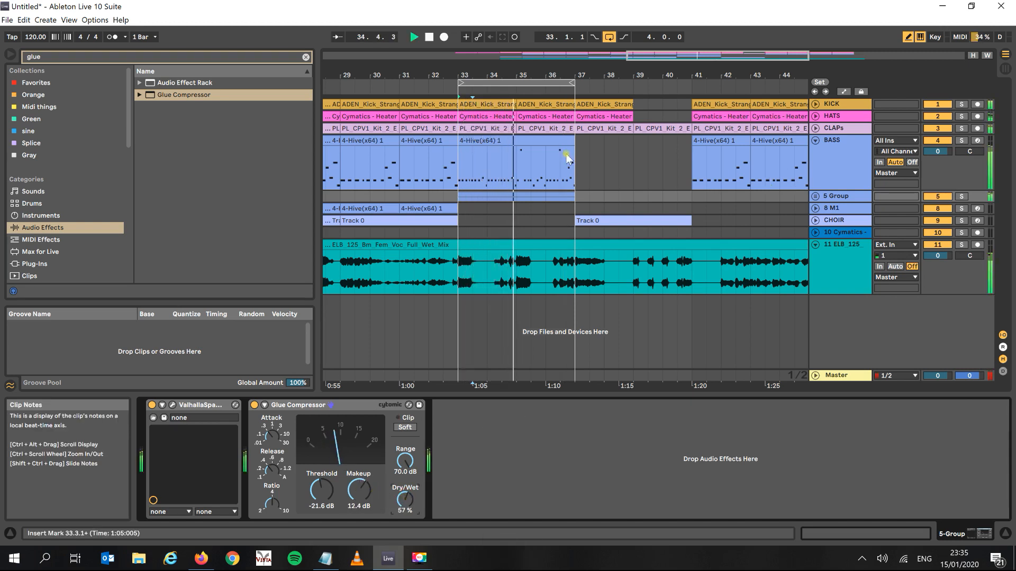
Step: Turn off the arrangement loop, play past bar 37, and stop playback
{"action": "left_click", "coordinate": [611, 39]}
{"action": "left_click_drag", "start_coordinate": [542, 73], "coordinate": [542, 43]}
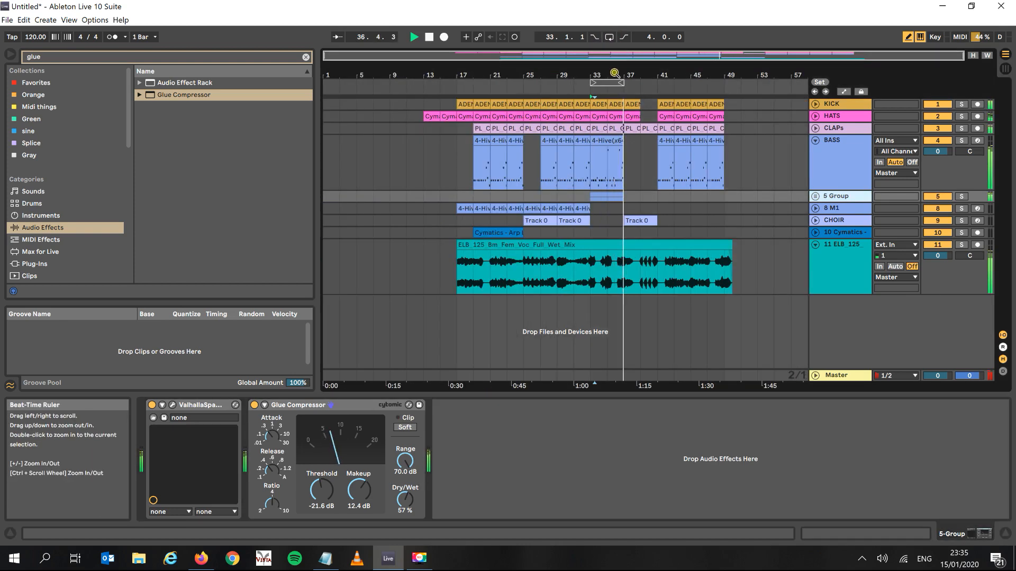
{"action": "key", "text": "space"}
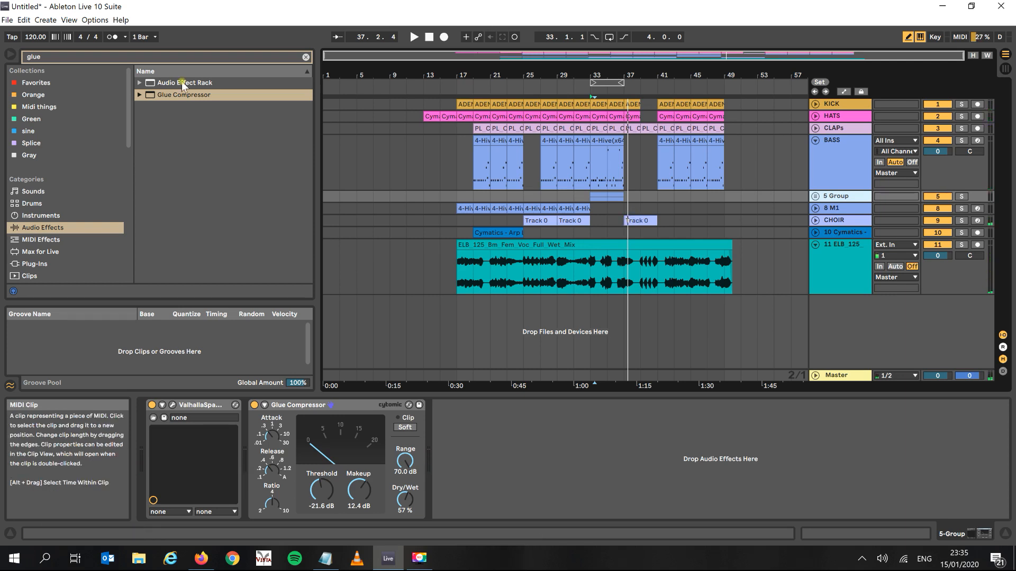
Step: Search the SPLICE folder for "perc"
{"action": "left_click", "coordinate": [152, 57]}
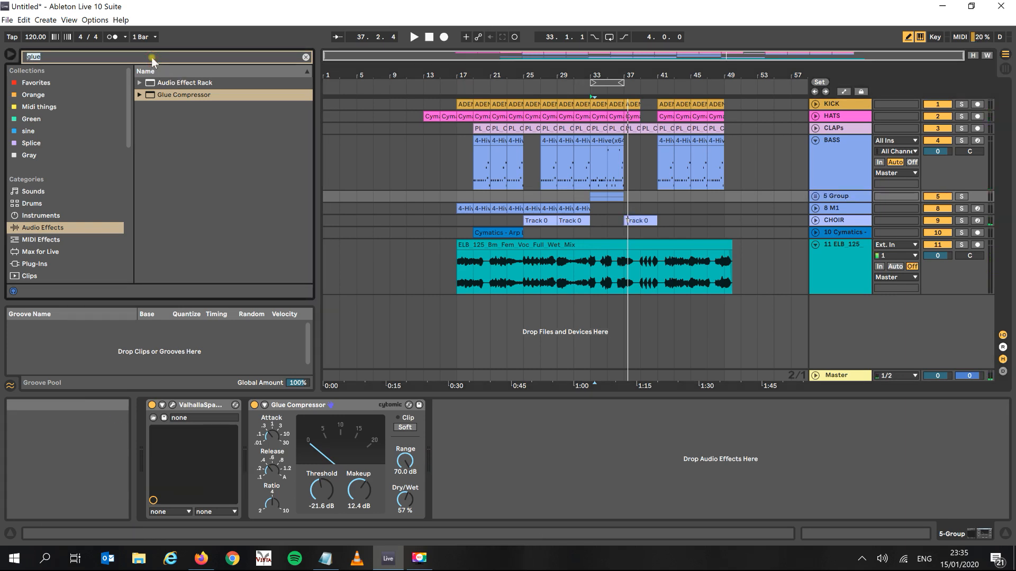
{"action": "type", "text": "perc"}
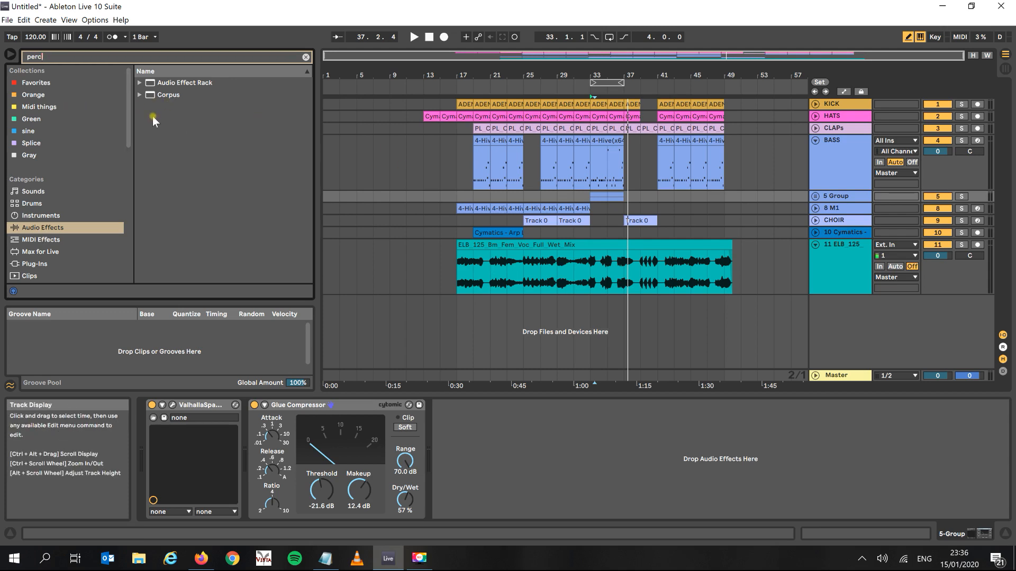
{"action": "left_click_drag", "start_coordinate": [128, 114], "coordinate": [131, 192]}
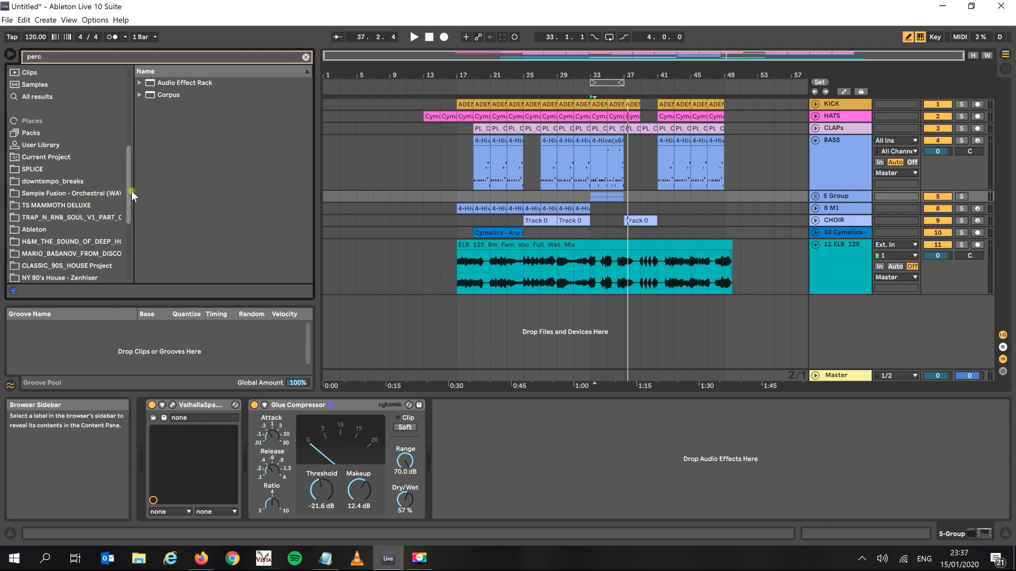
{"action": "left_click", "coordinate": [33, 169]}
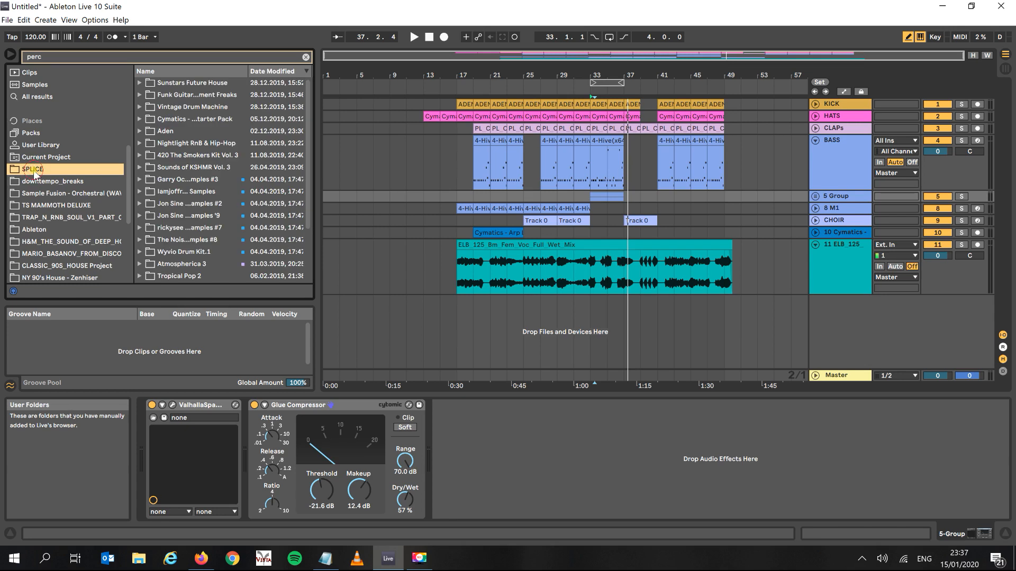
Step: Browse the Sunstars Future House and Funk Guitar folders and audition the percussion beats inside
{"action": "left_click", "coordinate": [141, 83]}
{"action": "key", "text": "Down"}
{"action": "key", "text": "Down"}
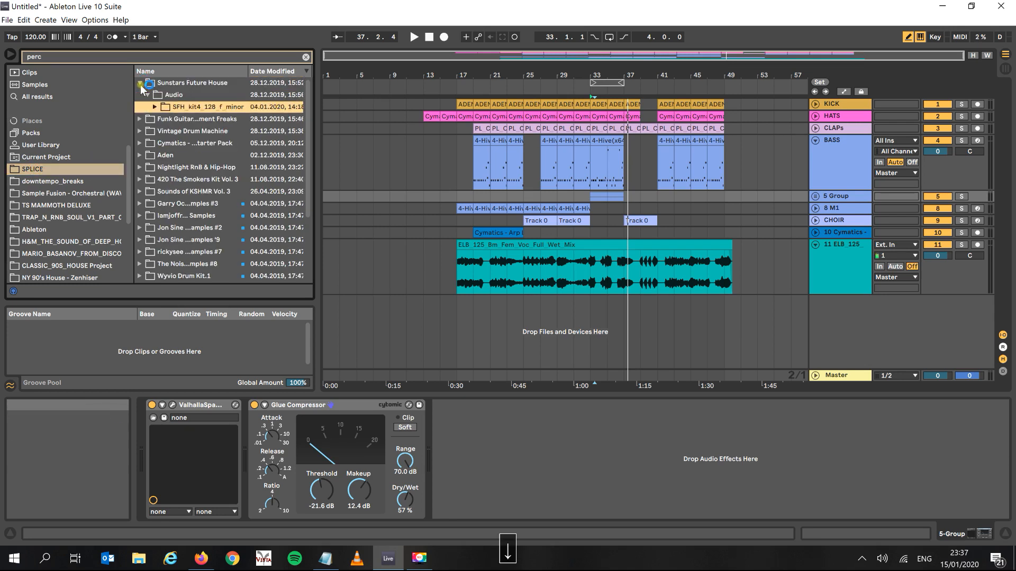
{"action": "key", "text": "Right"}
{"action": "key", "text": "Down"}
{"action": "key", "text": "Down"}
{"action": "key", "text": "Right"}
{"action": "key", "text": "Down"}
{"action": "key", "text": "Right"}
{"action": "key", "text": "Down"}
{"action": "key", "text": "Right"}
{"action": "key", "text": "Down"}
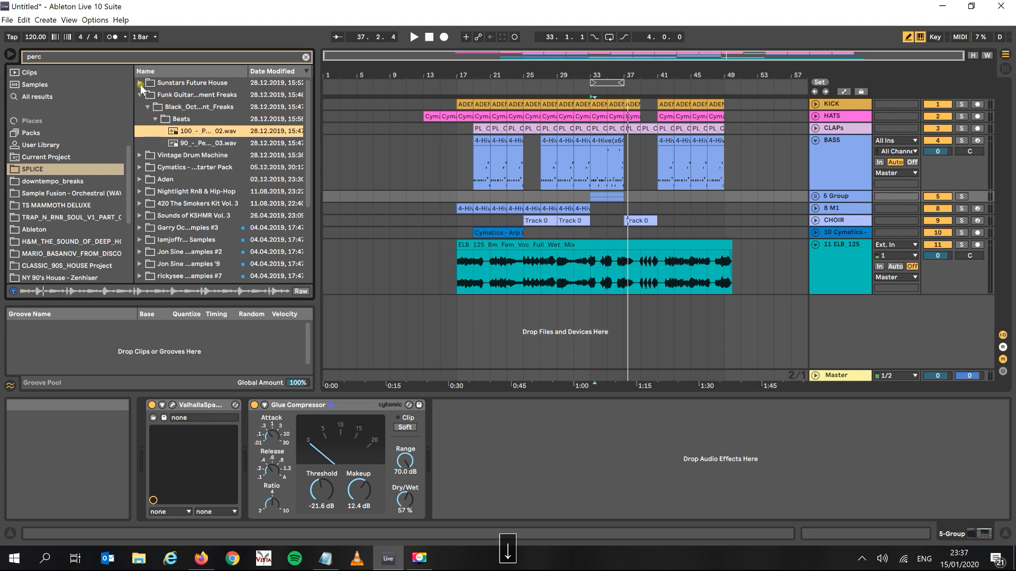
{"action": "key", "text": "Down"}
{"action": "key", "text": "Down"}
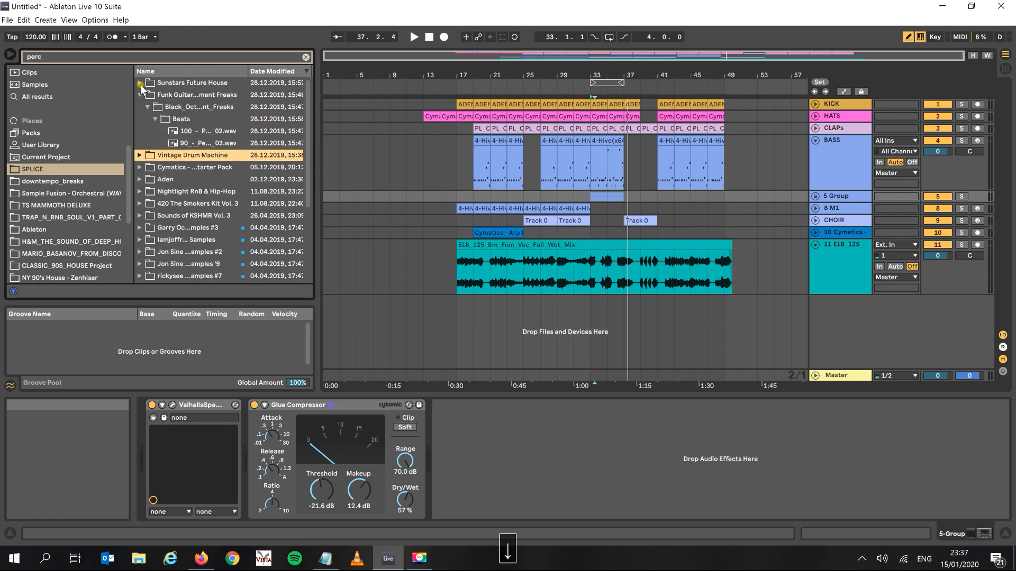
Step: Expand the Vintage Drum Machine pack down to its PERCUSSION samples and audition them
{"action": "key", "text": "Right"}
{"action": "key", "text": "Down"}
{"action": "key", "text": "Right"}
{"action": "key", "text": "Down"}
{"action": "key", "text": "Right"}
{"action": "key", "text": "Down"}
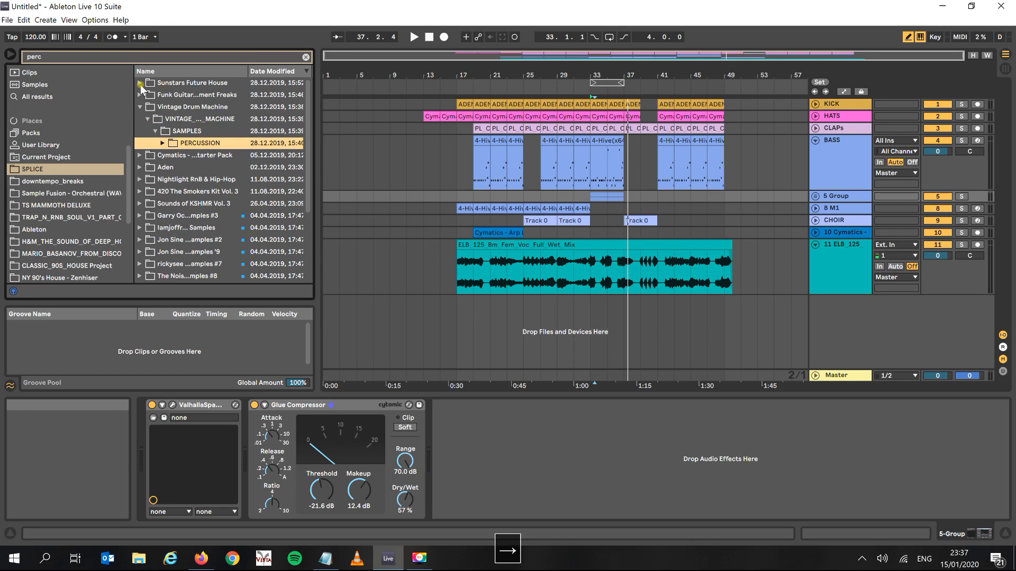
{"action": "key", "text": "Right"}
{"action": "key", "text": "Down"}
{"action": "key", "text": "Down"}
{"action": "key", "text": "Down"}
Step: Open Loops - Top within the Cymatics starter pack's Drums - Loops folder and audition its percussion loops
{"action": "key", "text": "Right"}
{"action": "key", "text": "Down"}
{"action": "key", "text": "Right"}
{"action": "key", "text": "Down"}
{"action": "key", "text": "Down"}
{"action": "key", "text": "Right"}
{"action": "key", "text": "Down"}
{"action": "key", "text": "Right"}
{"action": "key", "text": "Down"}
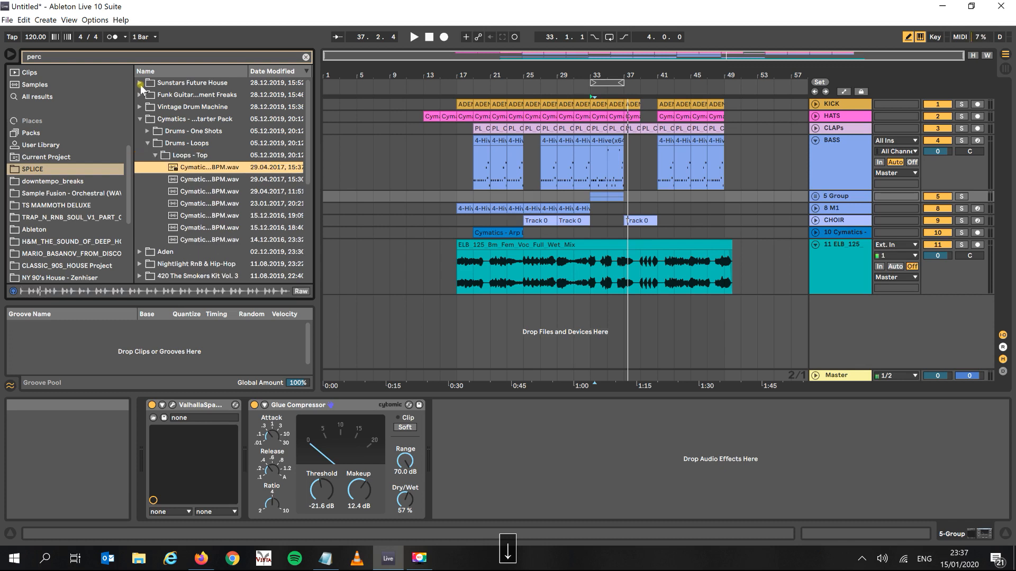
{"action": "key", "text": "Down"}
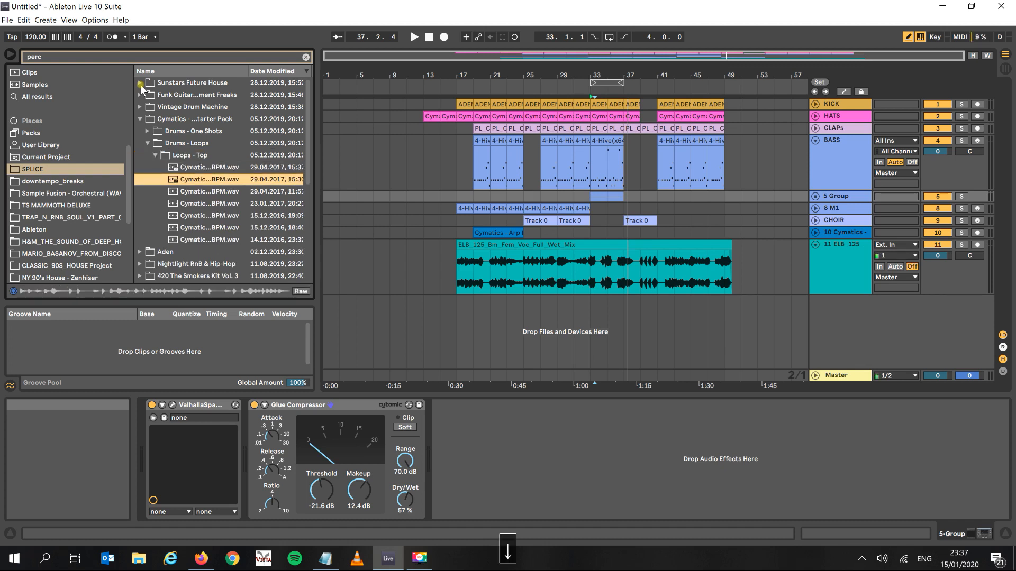
{"action": "key", "text": "Down"}
{"action": "key", "text": "Down"}
{"action": "key", "text": "Up"}
{"action": "key", "text": "Down"}
{"action": "key", "text": "Down"}
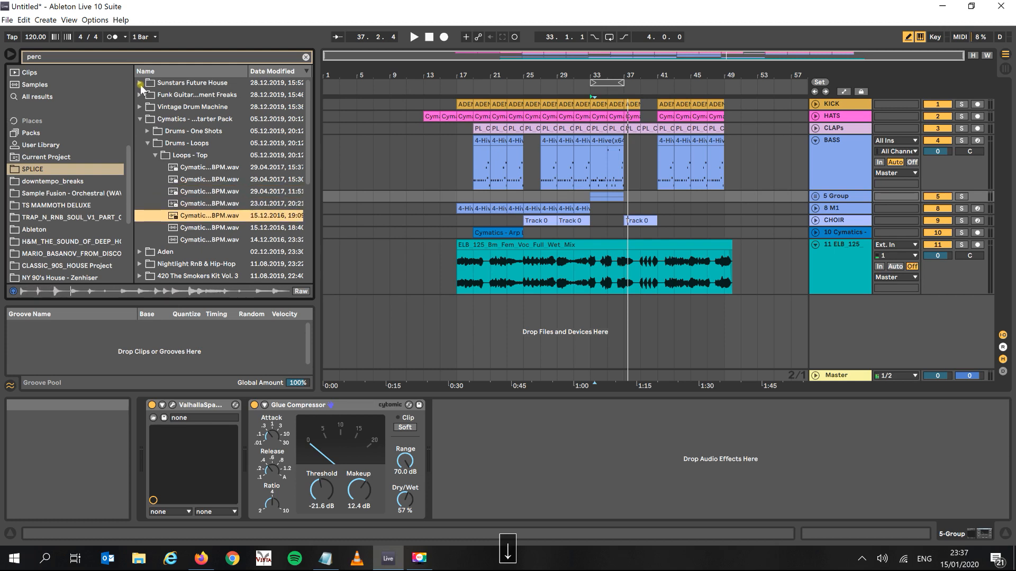
{"action": "key", "text": "space"}
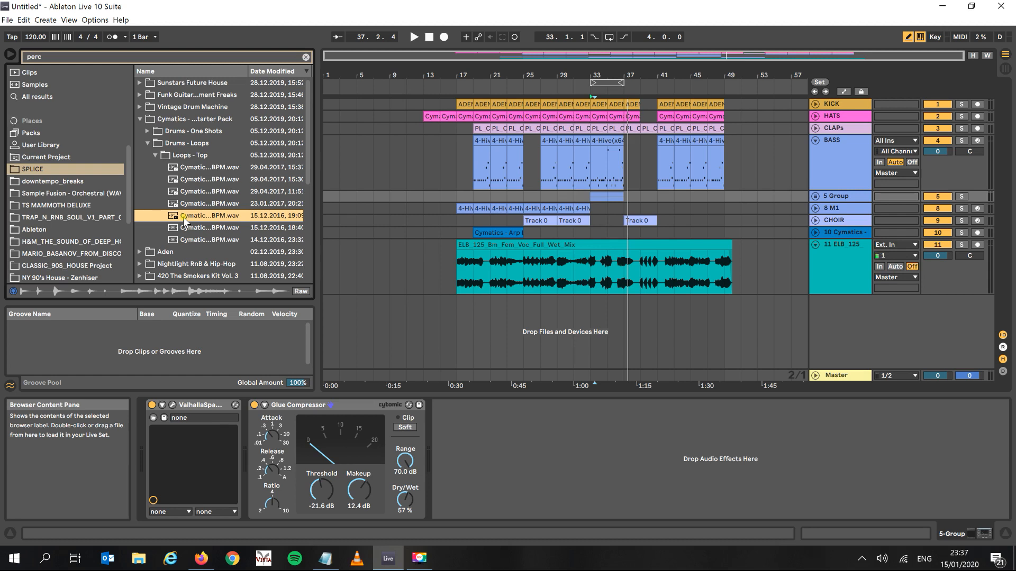
Step: Place the auditioned Cymatics percussion loop on a new audio track at bar 37 and play it with the arrangement
{"action": "left_click_drag", "start_coordinate": [183, 217], "coordinate": [624, 319]}
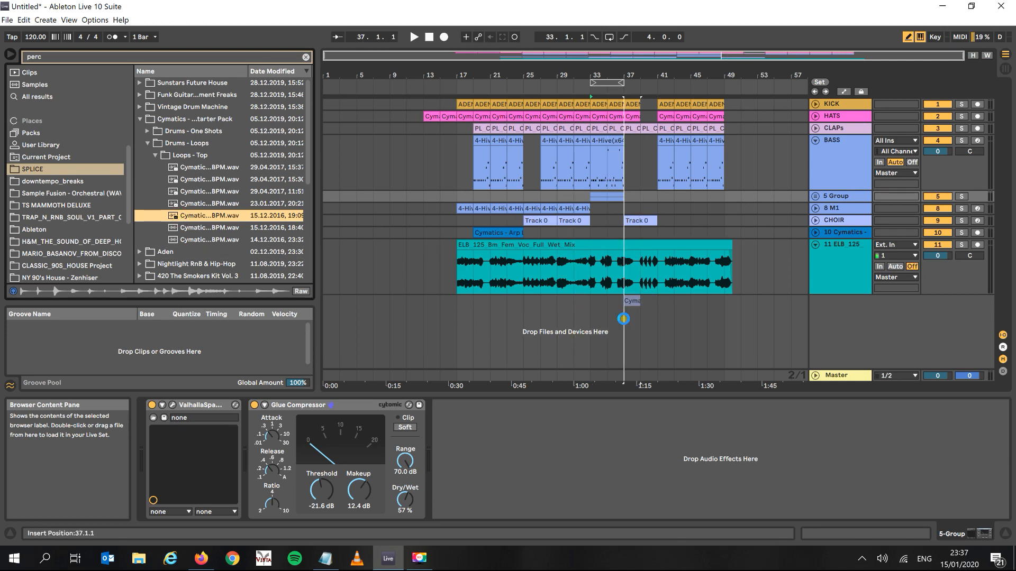
{"action": "key", "text": "space"}
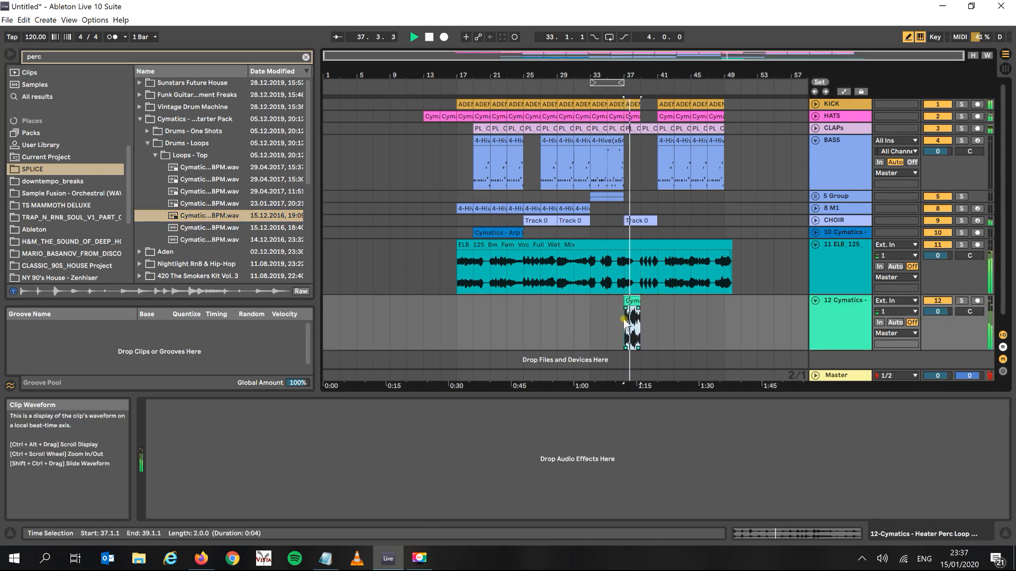
{"action": "key", "text": "space"}
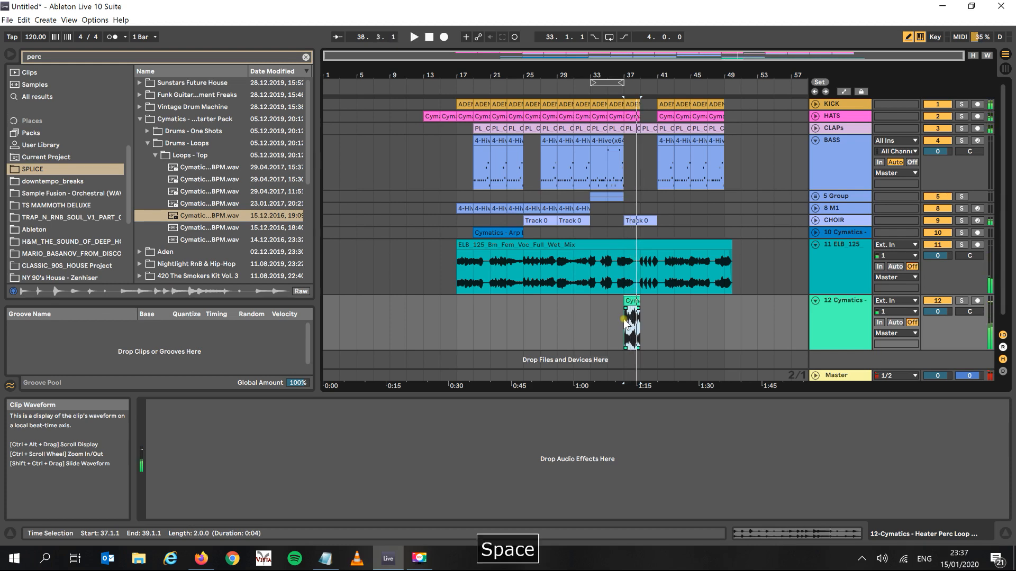
Step: Audition the last two Cymatics top loops, replace the bar 37 clip with the 18:40 one, and play it in context
{"action": "left_click", "coordinate": [209, 215]}
{"action": "left_click", "coordinate": [208, 230]}
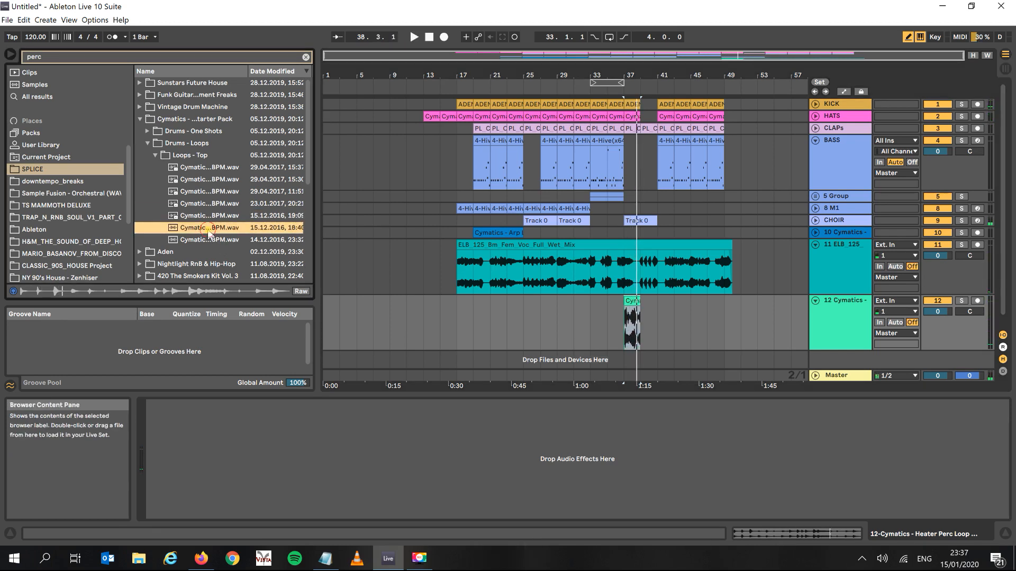
{"action": "left_click", "coordinate": [208, 237]}
{"action": "left_click", "coordinate": [207, 230]}
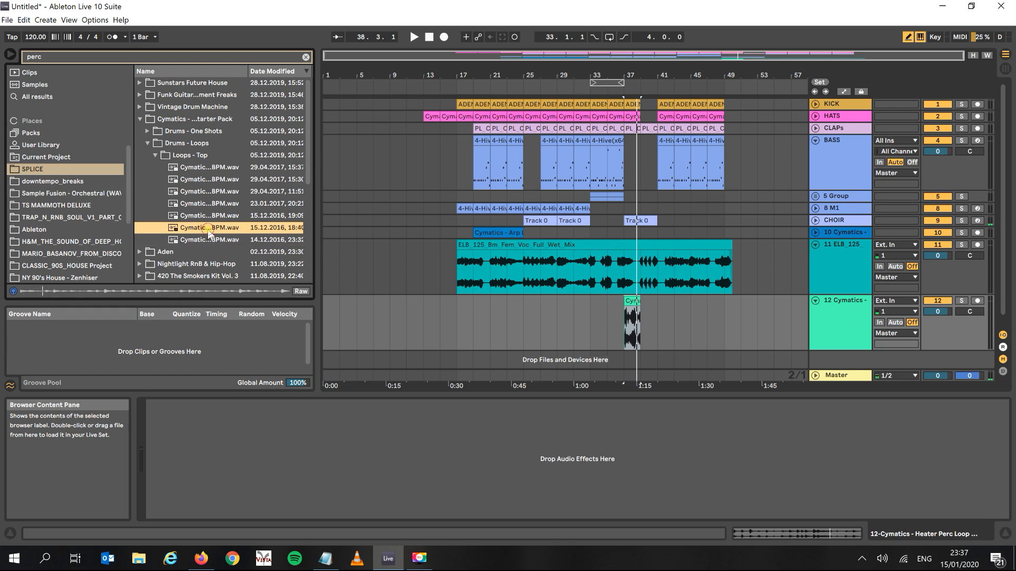
{"action": "left_click_drag", "start_coordinate": [202, 228], "coordinate": [629, 311]}
{"action": "key", "text": "space"}
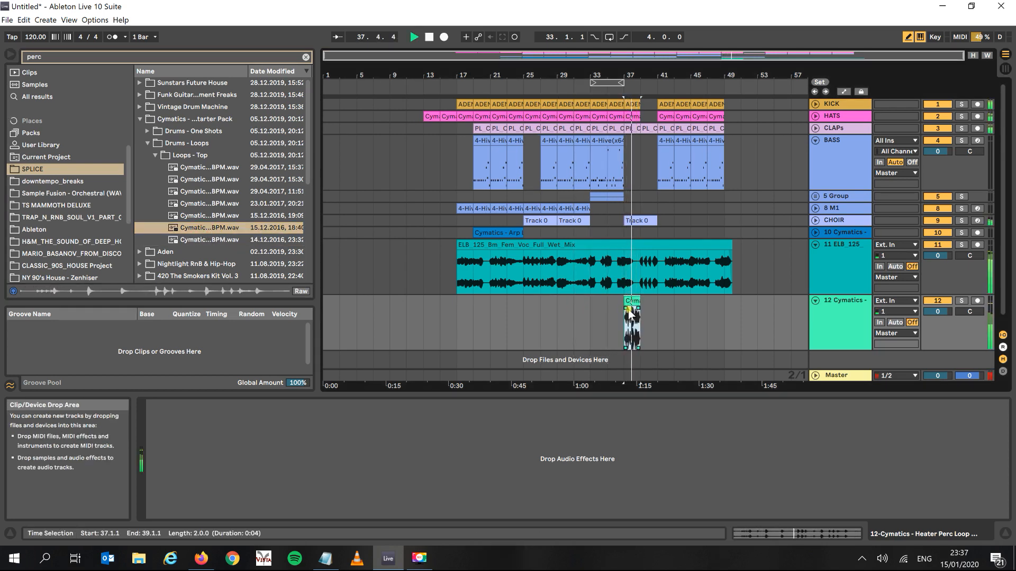
{"action": "key", "text": "space"}
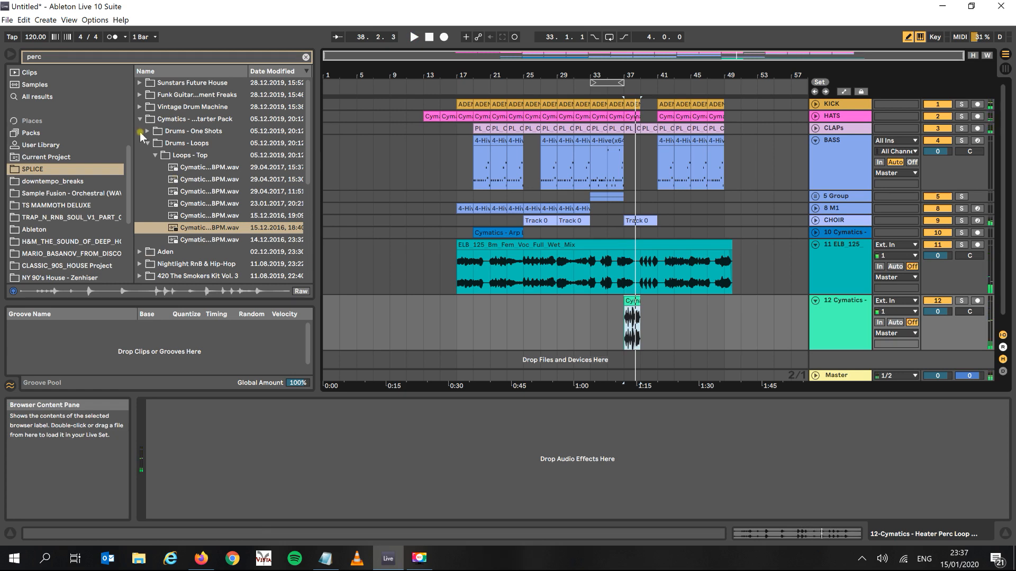
Step: Browse the Aden and Nightlight RnB & Hip-Hop packs and audition their percussion and drum loops
{"action": "left_click", "coordinate": [147, 143]}
{"action": "left_click", "coordinate": [140, 156]}
{"action": "key", "text": "Down"}
{"action": "key", "text": "Down"}
{"action": "key", "text": "Down"}
{"action": "key", "text": "Down"}
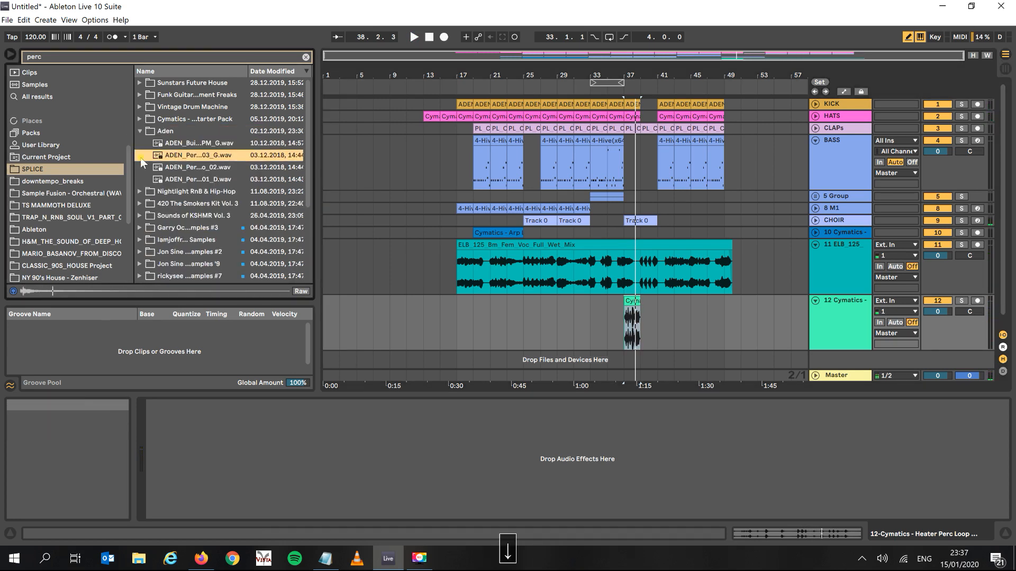
{"action": "key", "text": "Down"}
{"action": "key", "text": "Down"}
{"action": "key", "text": "Down"}
{"action": "key", "text": "Down"}
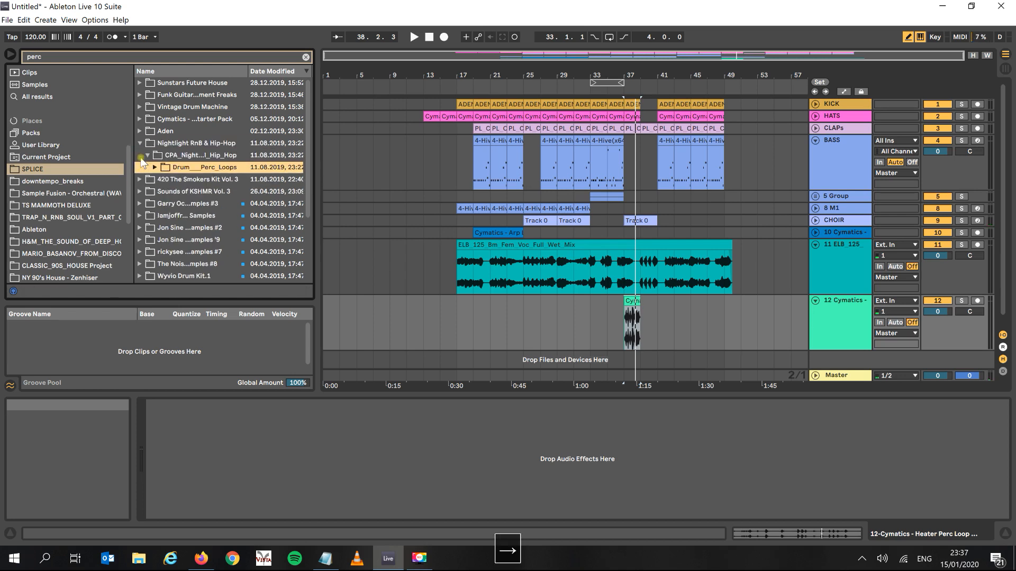
{"action": "key", "text": "Down"}
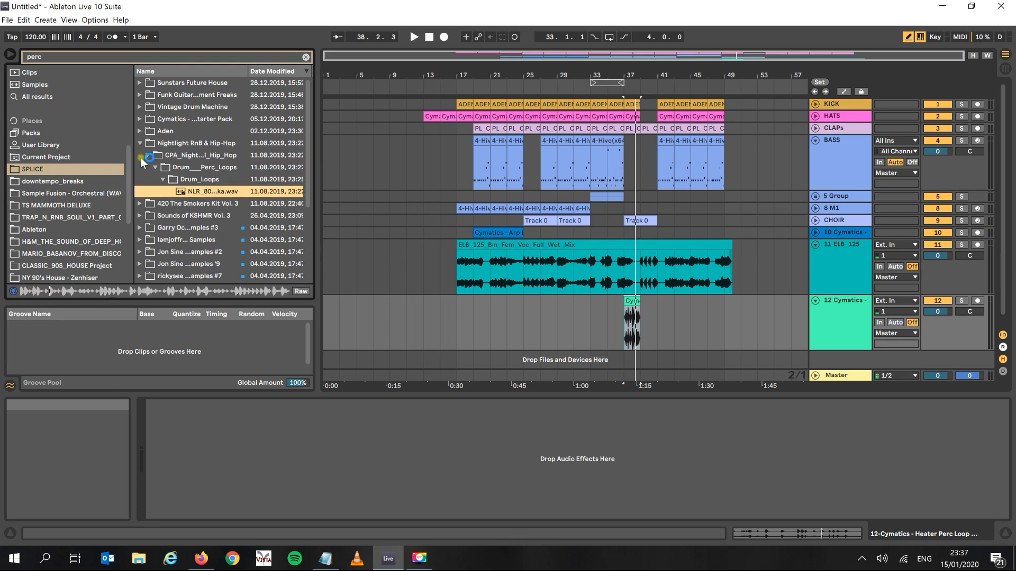
Step: Browse 420 The Smokers Kit Vol. 3 to its Drum_Loops folder and audition the first loops
{"action": "key", "text": "Down"}
{"action": "key", "text": "Down"}
{"action": "key", "text": "Down"}
{"action": "key", "text": "Down"}
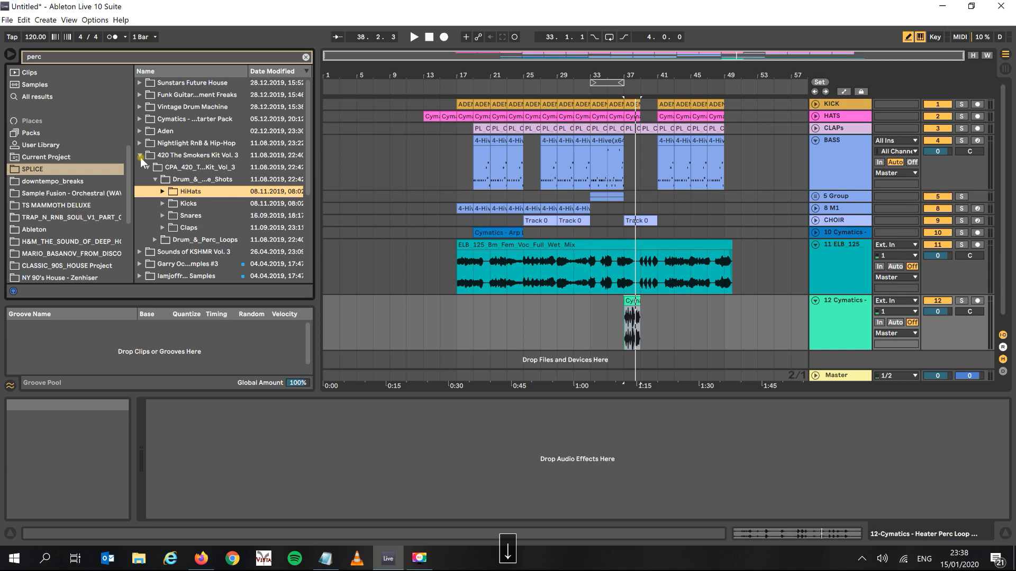
{"action": "key", "text": "Down"}
{"action": "key", "text": "Down"}
{"action": "key", "text": "Down"}
{"action": "key", "text": "Down"}
{"action": "key", "text": "Down"}
{"action": "key", "text": "Down"}
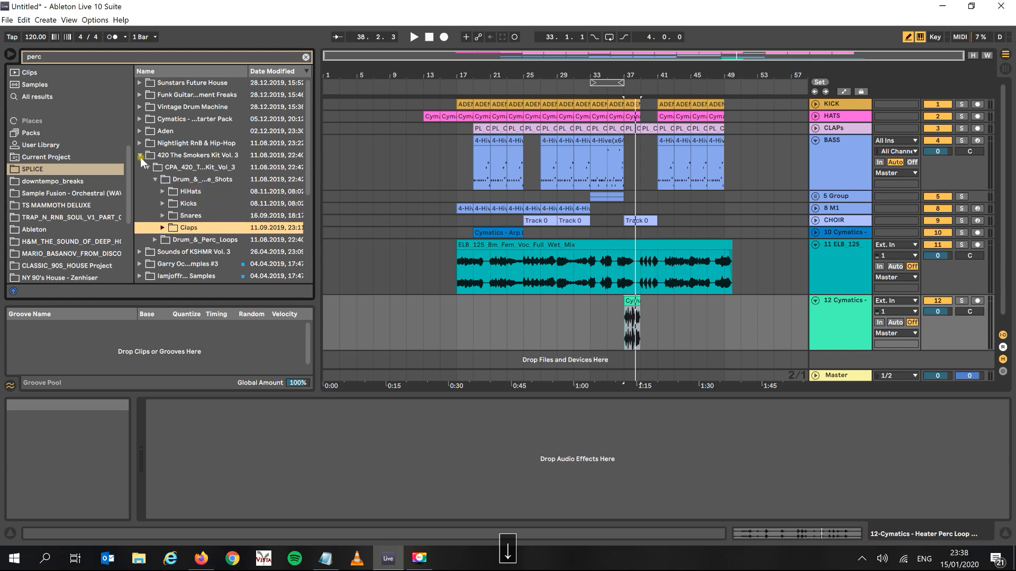
{"action": "key", "text": "Down"}
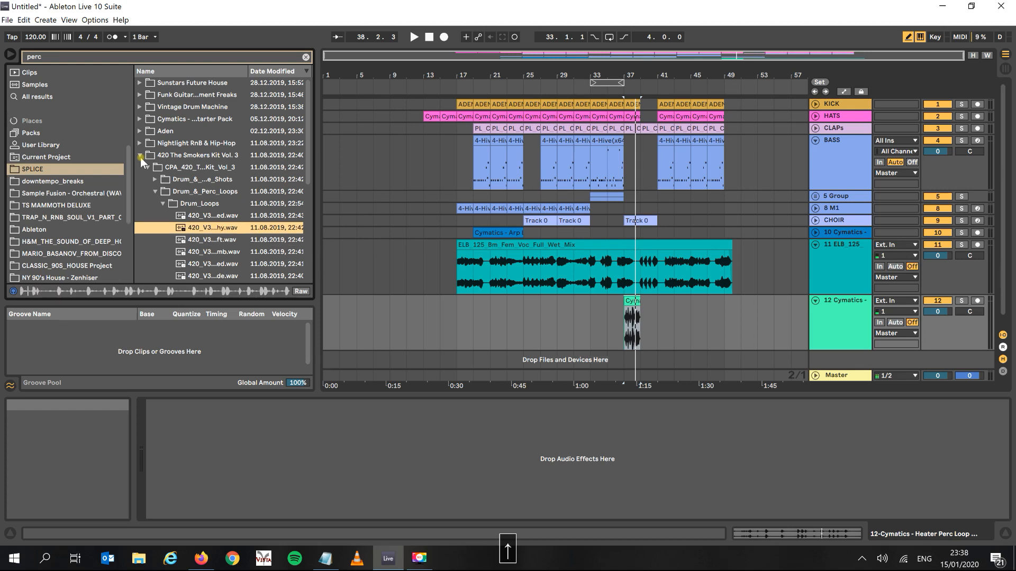
Step: Replace the percussion clip at bar 37 with the selected 420_V3_142 drum loop and play it with the arrangement
{"action": "key", "text": "space"}
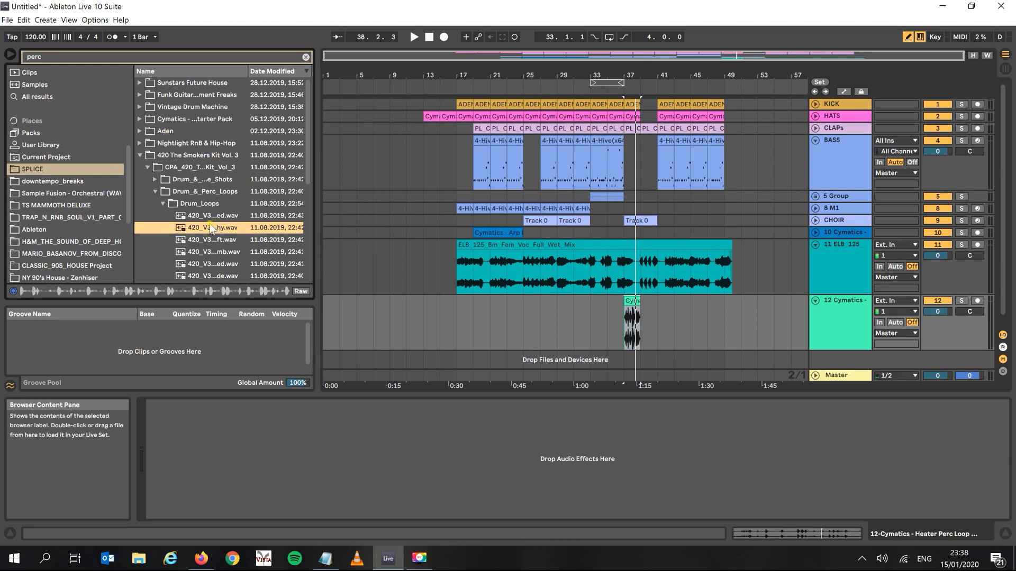
{"action": "left_click_drag", "start_coordinate": [206, 228], "coordinate": [621, 316]}
{"action": "key", "text": "space"}
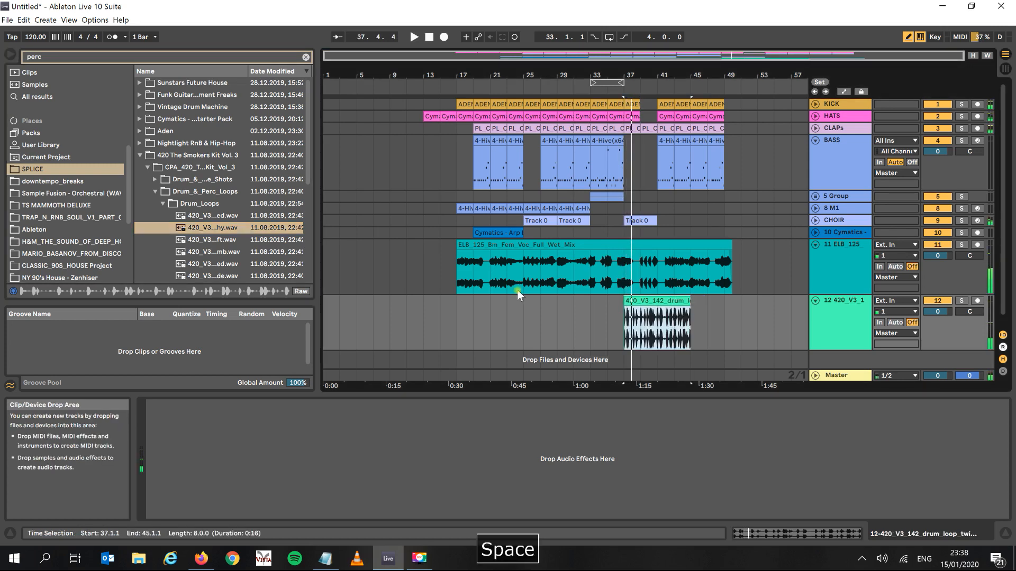
Step: Audition the remaining drum loops in 420 The Smokers Kit Vol. 3
{"action": "left_click", "coordinate": [222, 239]}
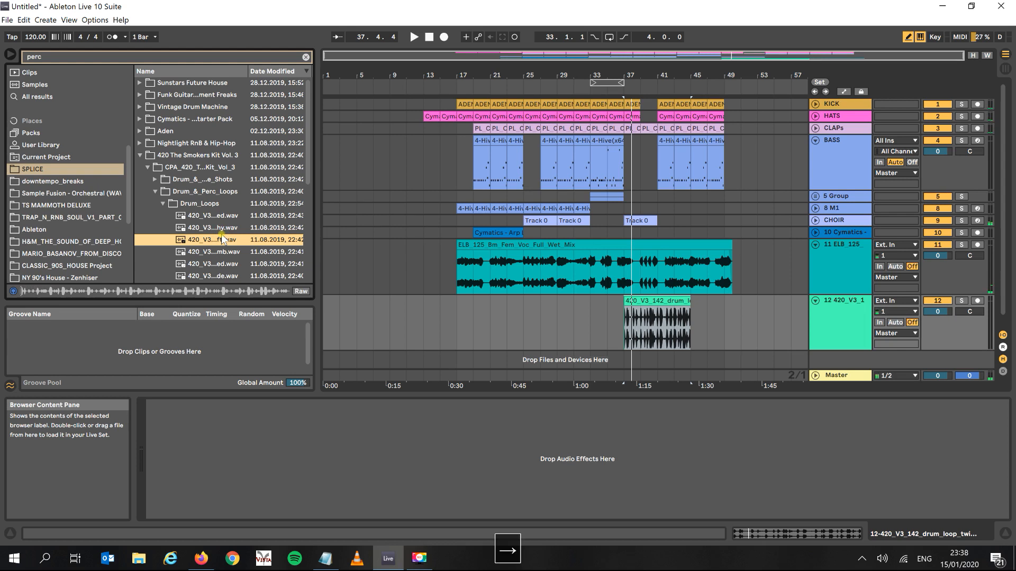
{"action": "key", "text": "Down"}
{"action": "key", "text": "Down"}
{"action": "key", "text": "Down"}
{"action": "key", "text": "Down"}
{"action": "key", "text": "Down"}
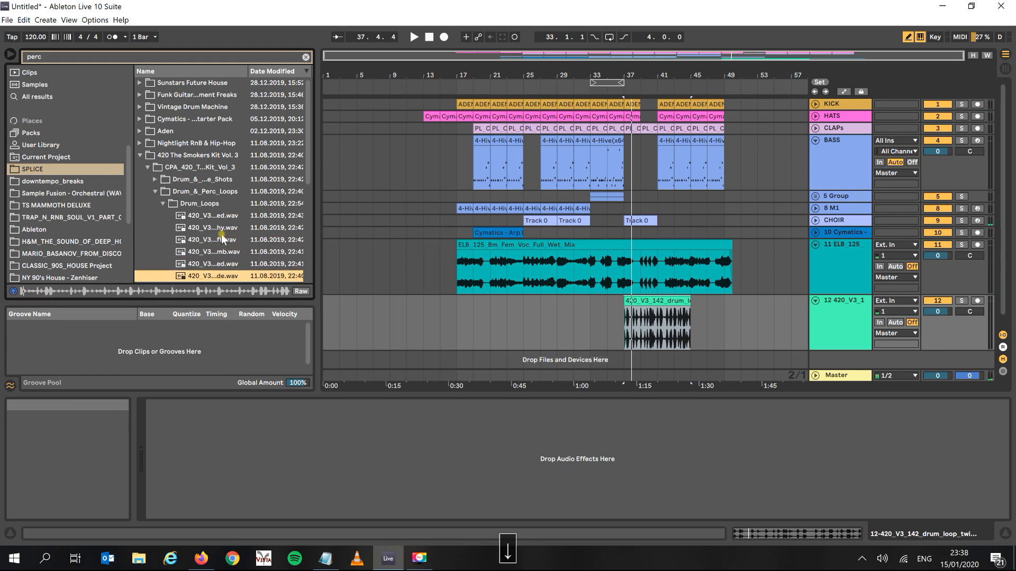
{"action": "key", "text": "Up"}
Step: Expand the Sounds of KSHMR Vol. 3 pack through KSHMR_Drums and KSHMR_Drum_Loops to find its full drum loops
{"action": "key", "text": "Right"}
{"action": "key", "text": "Down"}
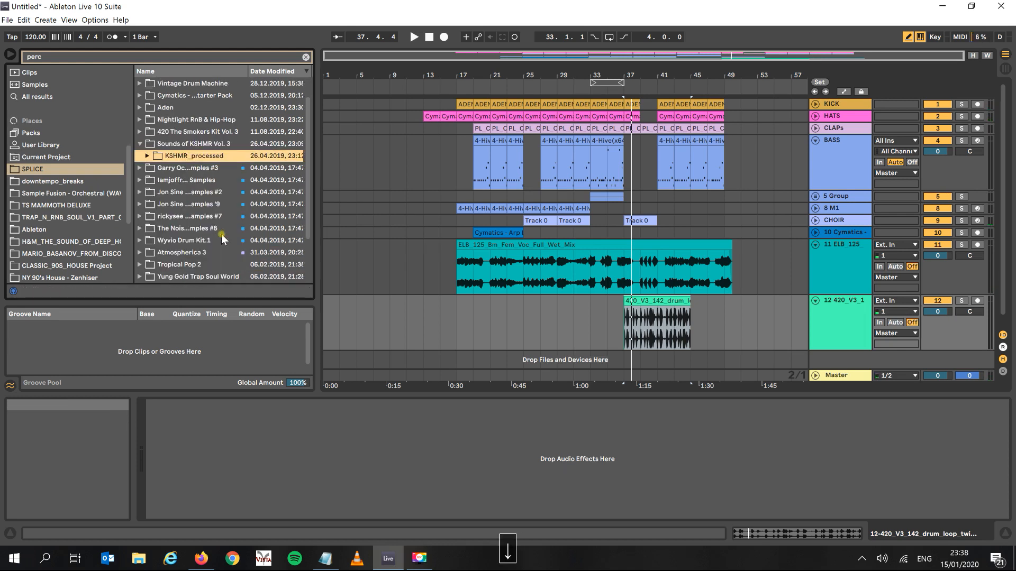
{"action": "key", "text": "Right"}
{"action": "key", "text": "Down"}
{"action": "key", "text": "Right"}
{"action": "key", "text": "Down"}
{"action": "key", "text": "Right"}
{"action": "key", "text": "Down"}
{"action": "key", "text": "Right"}
{"action": "key", "text": "Down"}
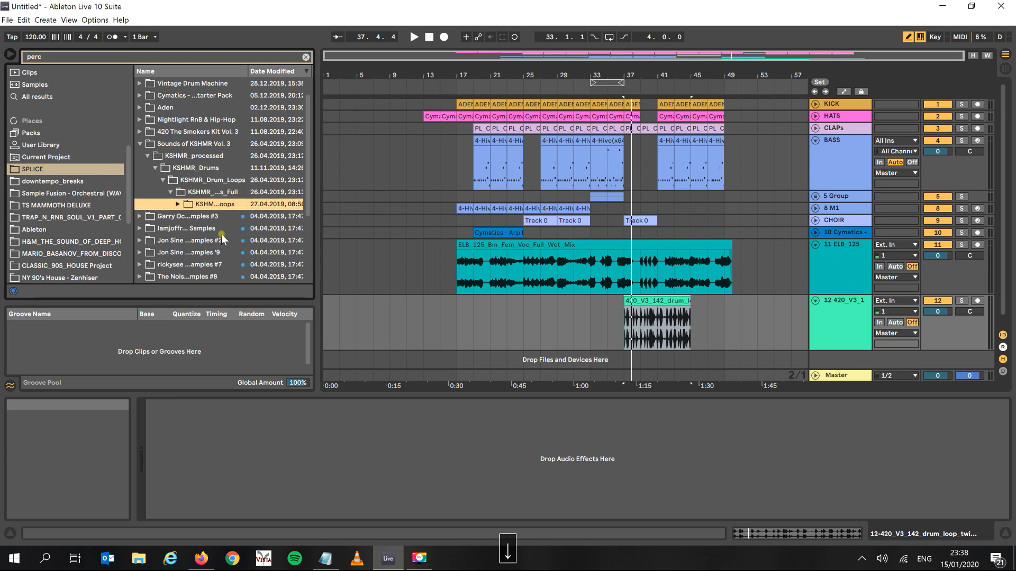
Step: Audition the KSHMR percussion loops, place KSHMR_Percussion_Loop_11_100 at bar 37 on track 12 and play it back
{"action": "key", "text": "Right"}
{"action": "key", "text": "Down"}
{"action": "key", "text": "Down"}
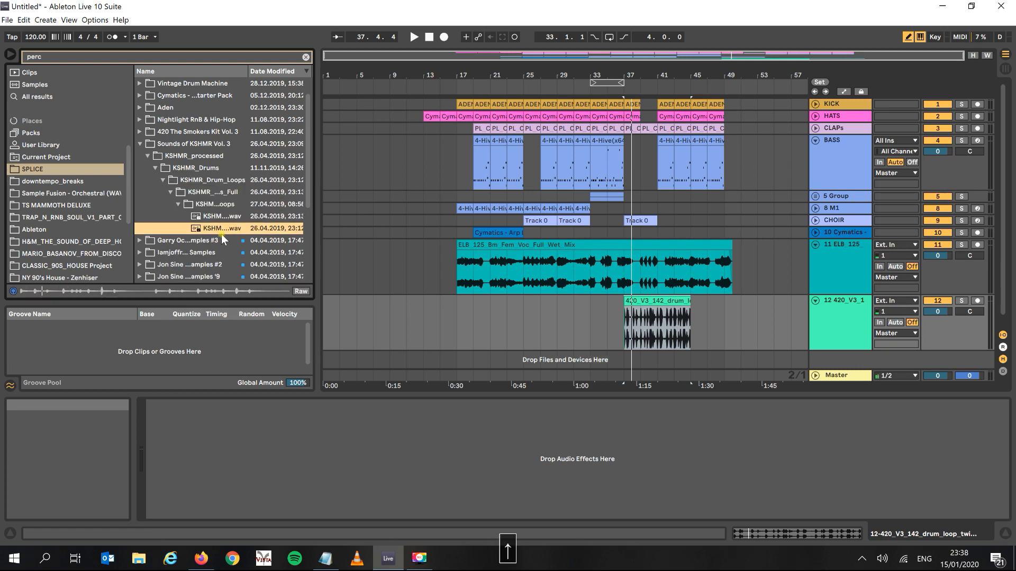
{"action": "left_click", "coordinate": [211, 228]}
{"action": "left_click_drag", "start_coordinate": [211, 228], "coordinate": [627, 319]}
{"action": "key", "text": "space"}
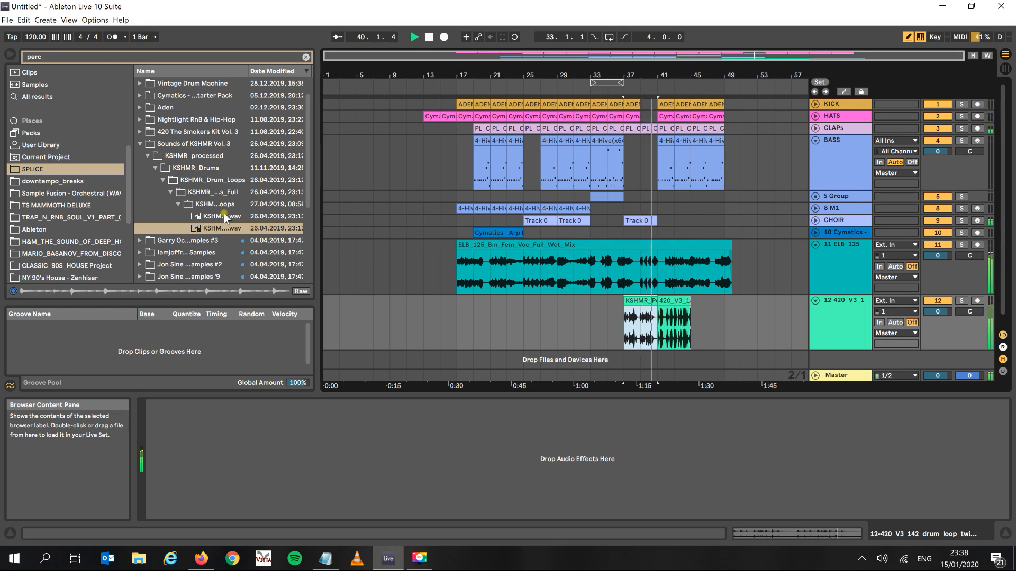
{"action": "key", "text": "space"}
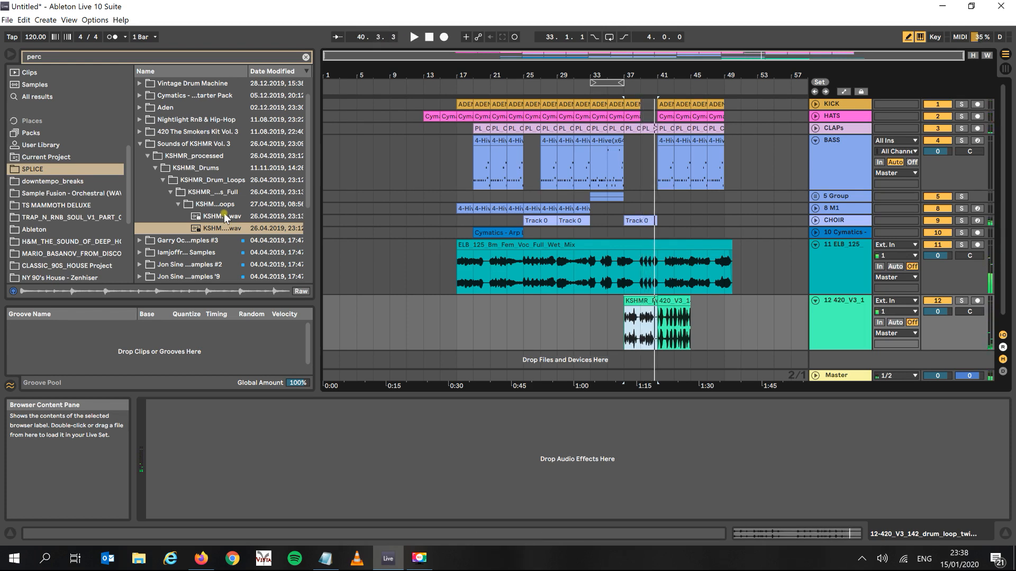
Step: Place KSHMR_Percussion_Loop_37_128_Momentum over bars 37 to 39 on track 12 and check it in playback
{"action": "left_click", "coordinate": [222, 216]}
{"action": "left_click_drag", "start_coordinate": [538, 293], "coordinate": [625, 312]}
{"action": "key", "text": "space"}
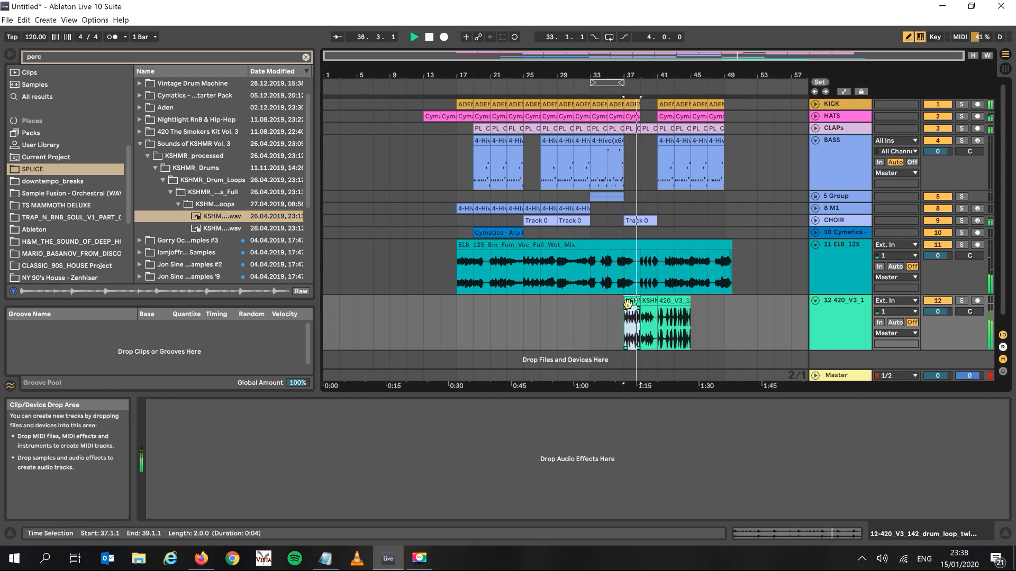
{"action": "double_click", "coordinate": [630, 317]}
{"action": "key", "text": "space"}
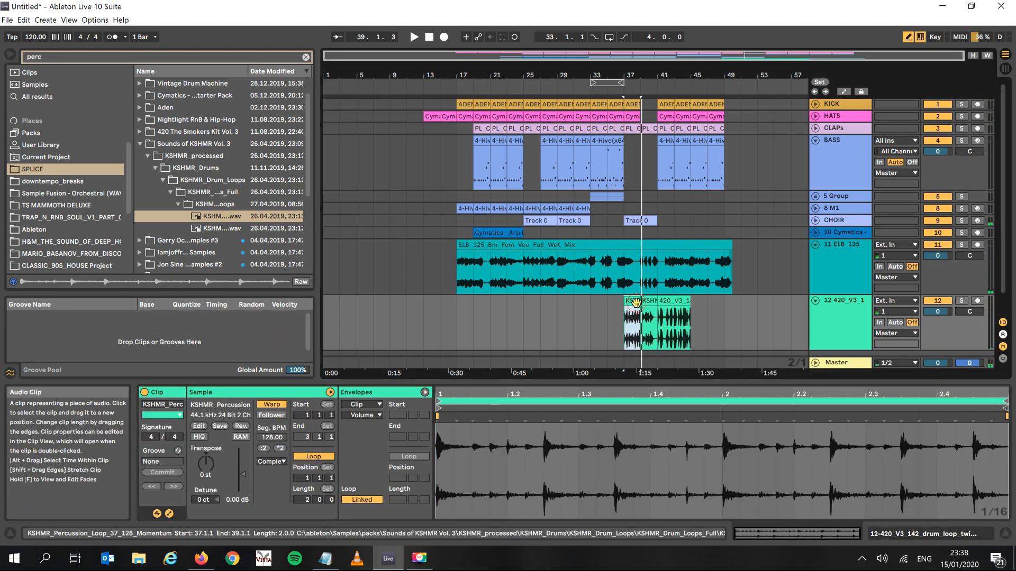
{"action": "key", "text": "space"}
Step: Delete the 420_V3 drum loop remainder from bar 41 on and trim the second percussion loop to end at 40.4.1
{"action": "left_click", "coordinate": [672, 310]}
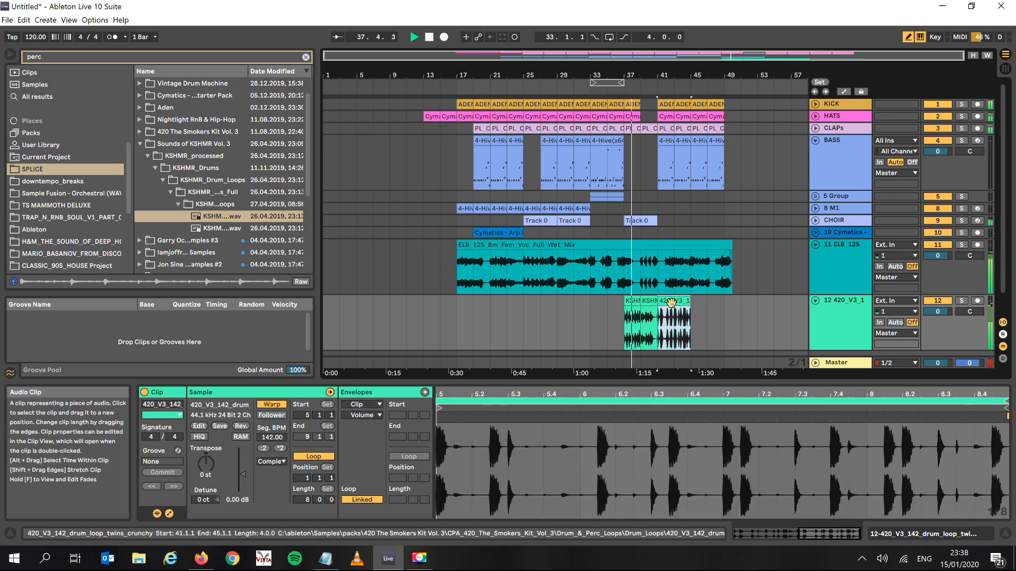
{"action": "key", "text": "Delete"}
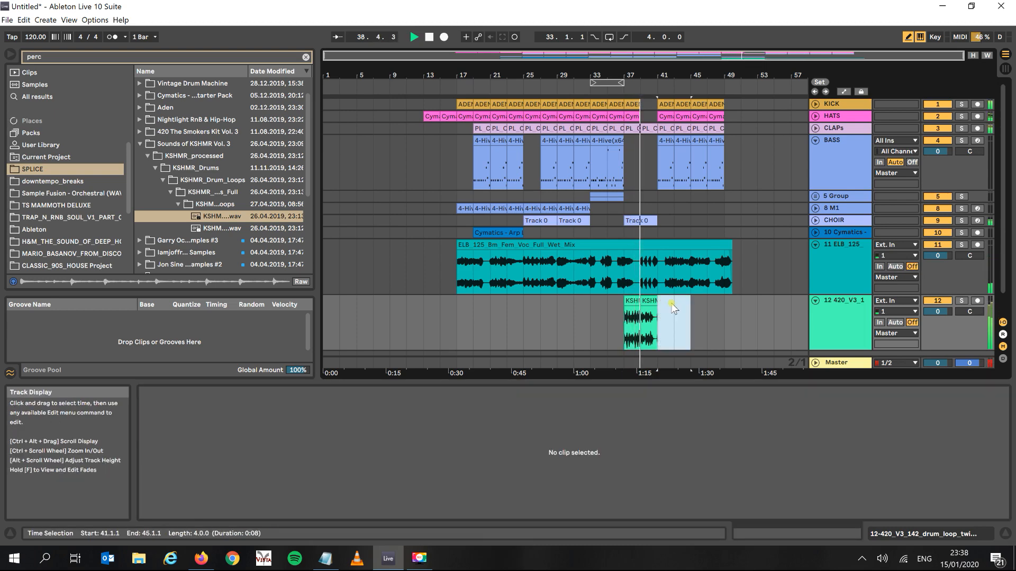
{"action": "left_click_drag", "start_coordinate": [659, 79], "coordinate": [658, 137]}
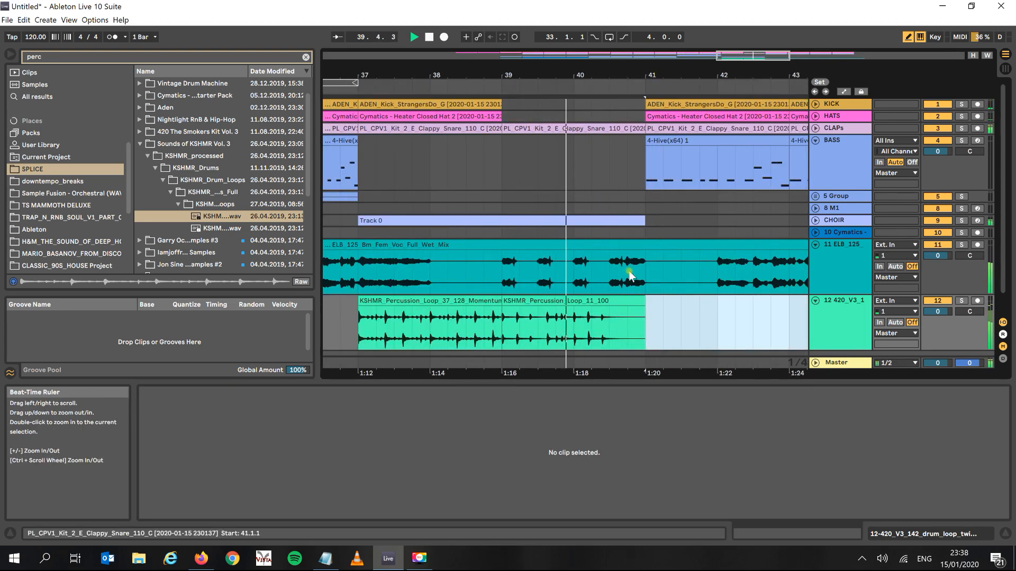
{"action": "left_click", "coordinate": [637, 301]}
{"action": "left_click_drag", "start_coordinate": [637, 301], "coordinate": [630, 302]}
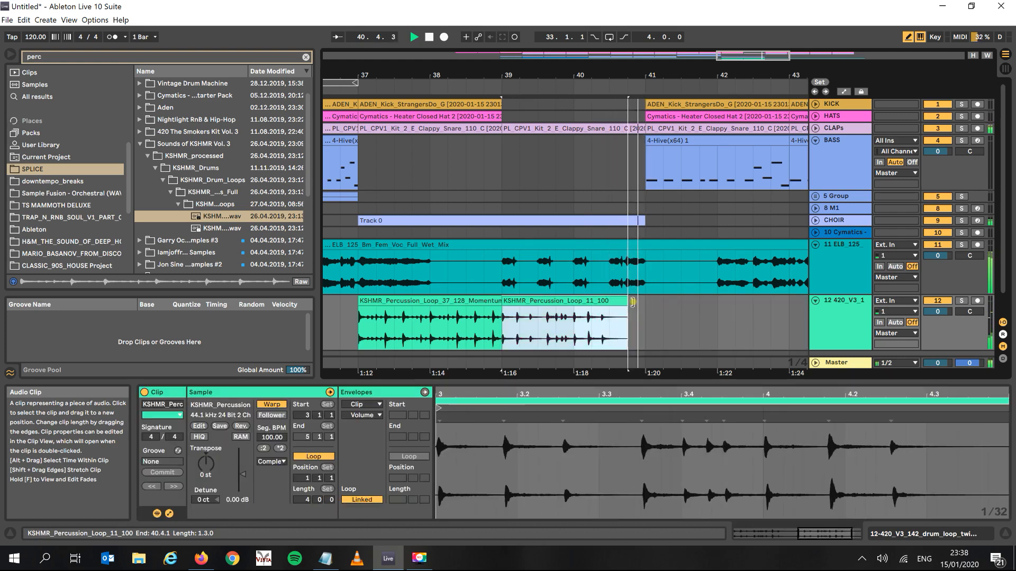
{"action": "key", "text": "space"}
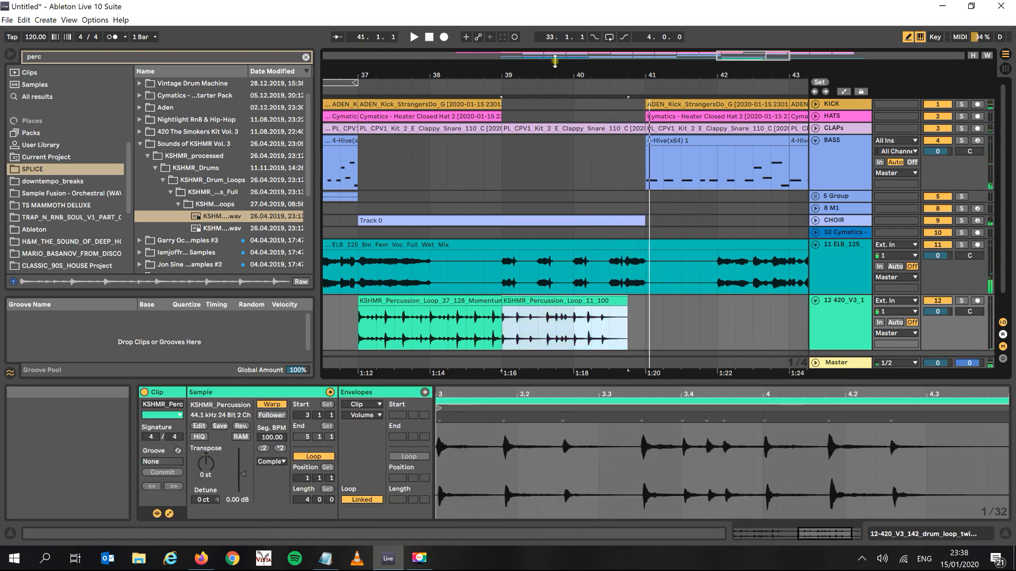
Step: Fold the percussion track 12 and the vocal track 11 in the arrangement
{"action": "left_click_drag", "start_coordinate": [556, 74], "coordinate": [659, 83]}
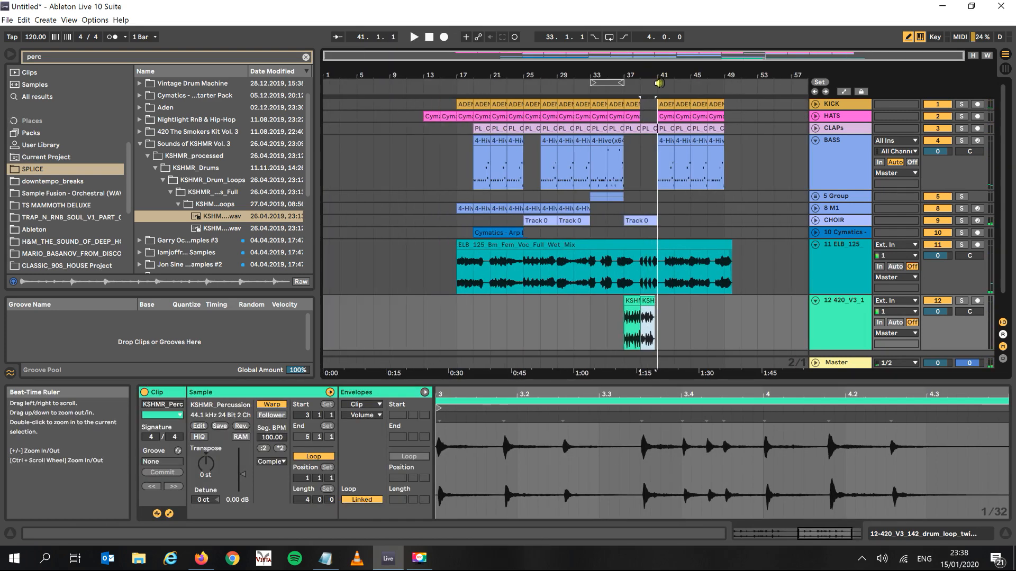
{"action": "left_click", "coordinate": [816, 301]}
{"action": "left_click", "coordinate": [815, 245]}
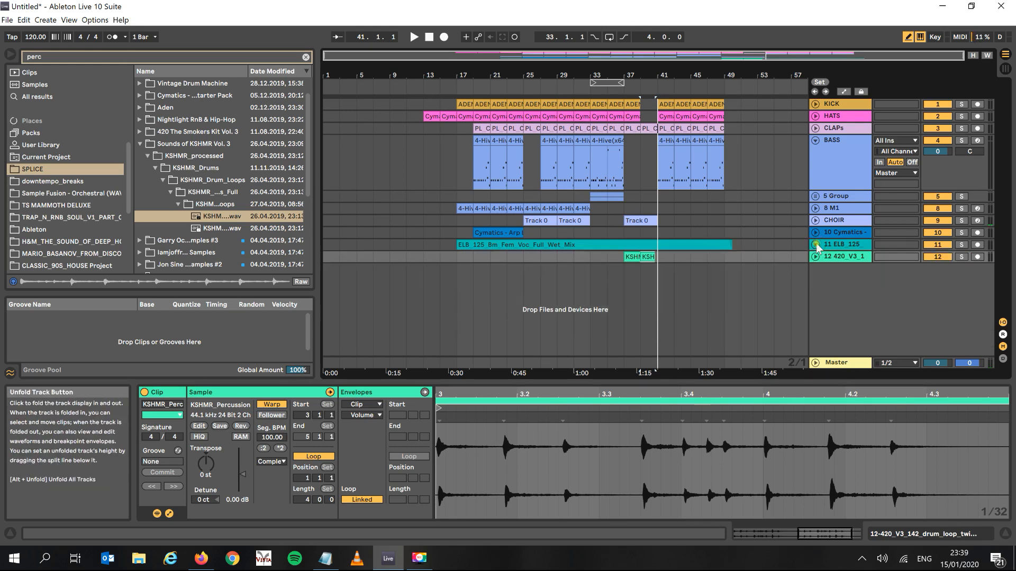
Step: Search the SPLICE library for "transi" and audition SpookyTransition.wav in the Bonus folder
{"action": "left_click", "coordinate": [136, 57]}
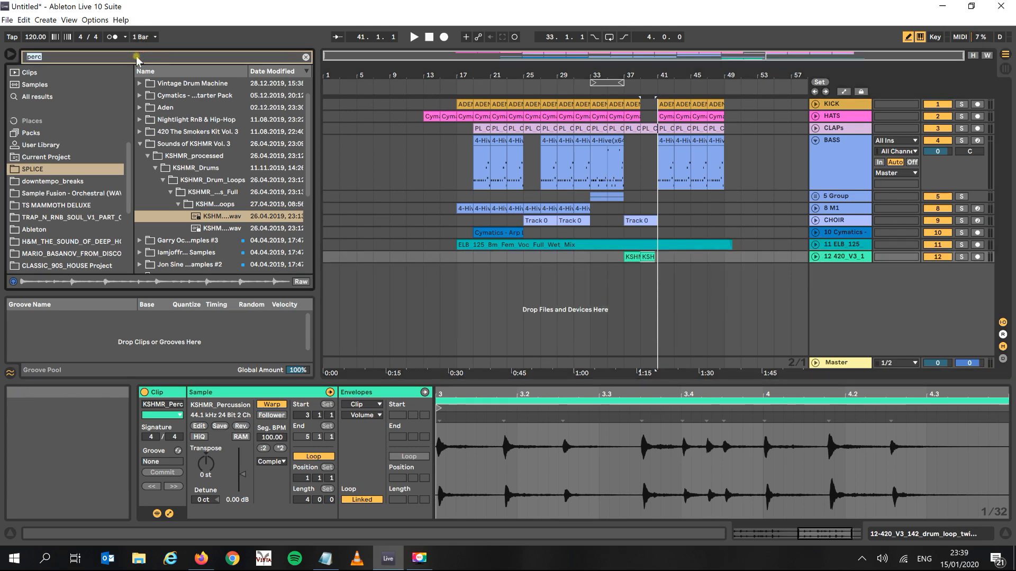
{"action": "type", "text": "tra"}
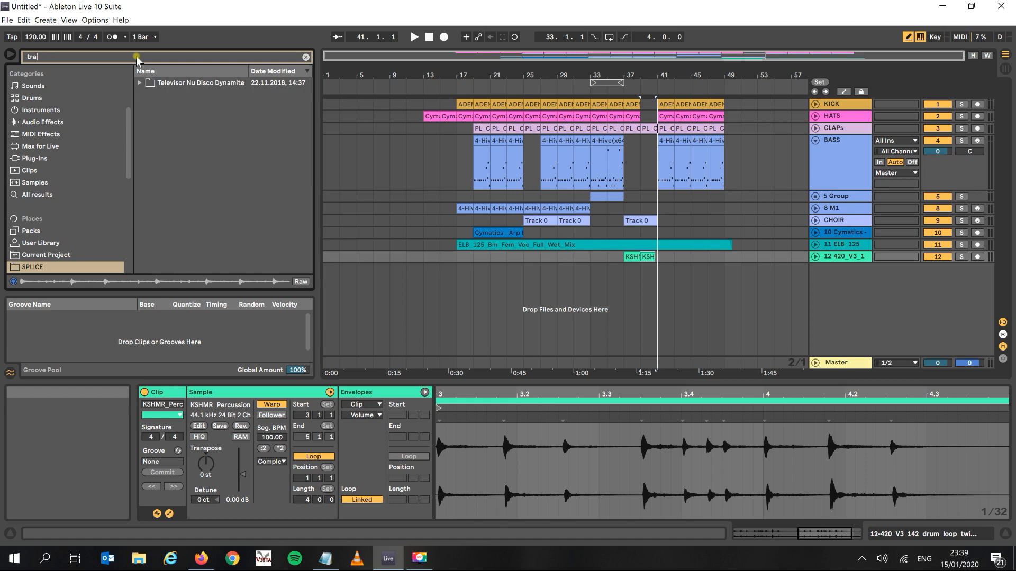
{"action": "type", "text": "nsi"}
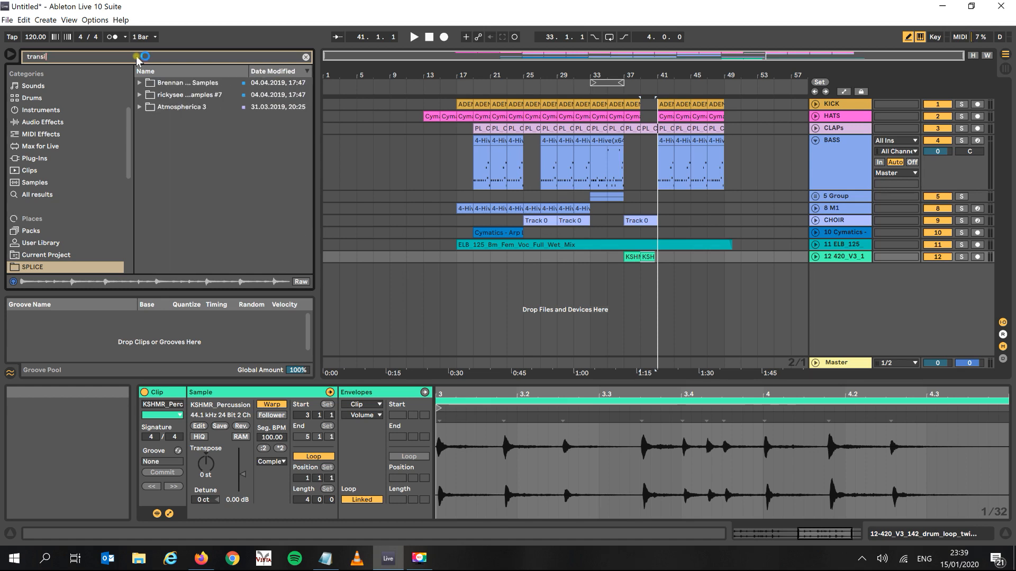
{"action": "left_click", "coordinate": [142, 84]}
{"action": "key", "text": "Right"}
{"action": "key", "text": "Right"}
{"action": "key", "text": "Right"}
{"action": "key", "text": "Down"}
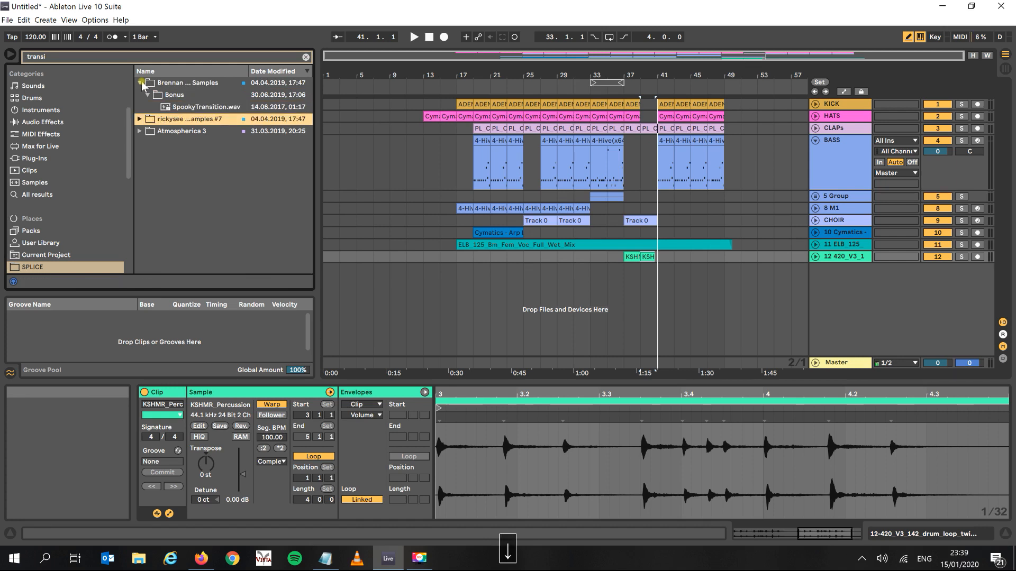
Step: Audition the sweep, exhaust and reverse crash samples in the TRANSITIONS folder
{"action": "key", "text": "Right"}
{"action": "key", "text": "Down"}
{"action": "key", "text": "Right"}
{"action": "key", "text": "Right"}
{"action": "key", "text": "Down"}
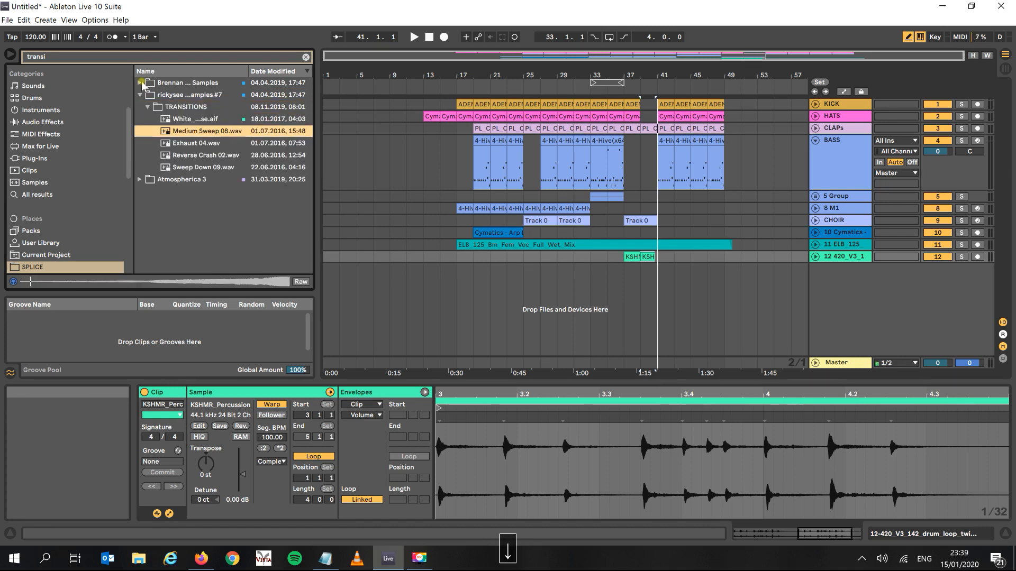
{"action": "key", "text": "Down"}
{"action": "key", "text": "Down"}
{"action": "key", "text": "Down"}
{"action": "key", "text": "Up"}
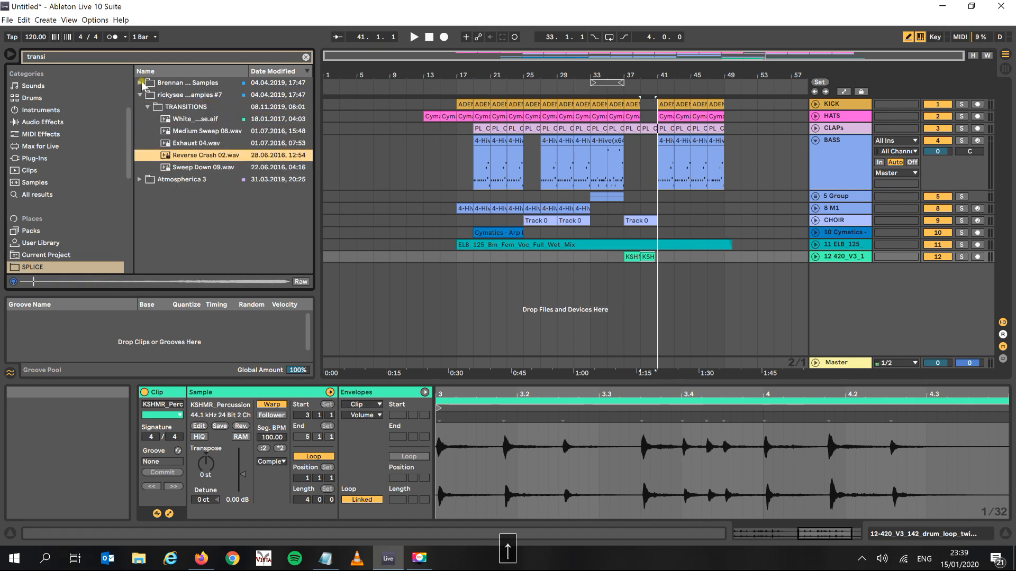
Step: Open the SFX folder of the Atmospherica 3 pack and audition its two LSA3 samples
{"action": "key", "text": "Down"}
{"action": "key", "text": "Down"}
{"action": "key", "text": "Right"}
{"action": "key", "text": "Down"}
{"action": "key", "text": "Right"}
{"action": "key", "text": "Down"}
{"action": "key", "text": "Right"}
{"action": "key", "text": "Right"}
{"action": "key", "text": "Right"}
{"action": "key", "text": "Right"}
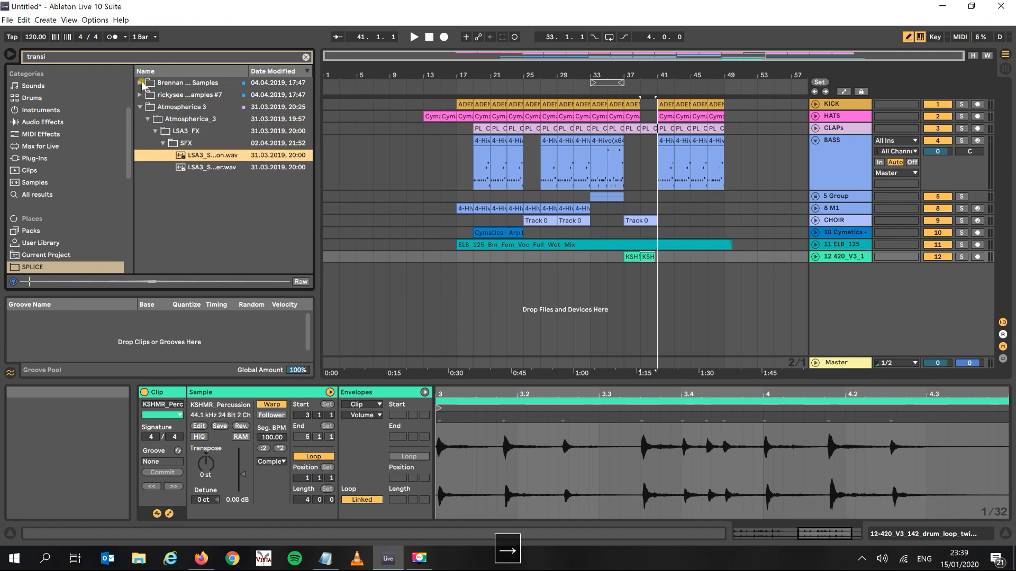
{"action": "key", "text": "Down"}
{"action": "key", "text": "Up"}
{"action": "key", "text": "Up"}
{"action": "key", "text": "Up"}
{"action": "key", "text": "Up"}
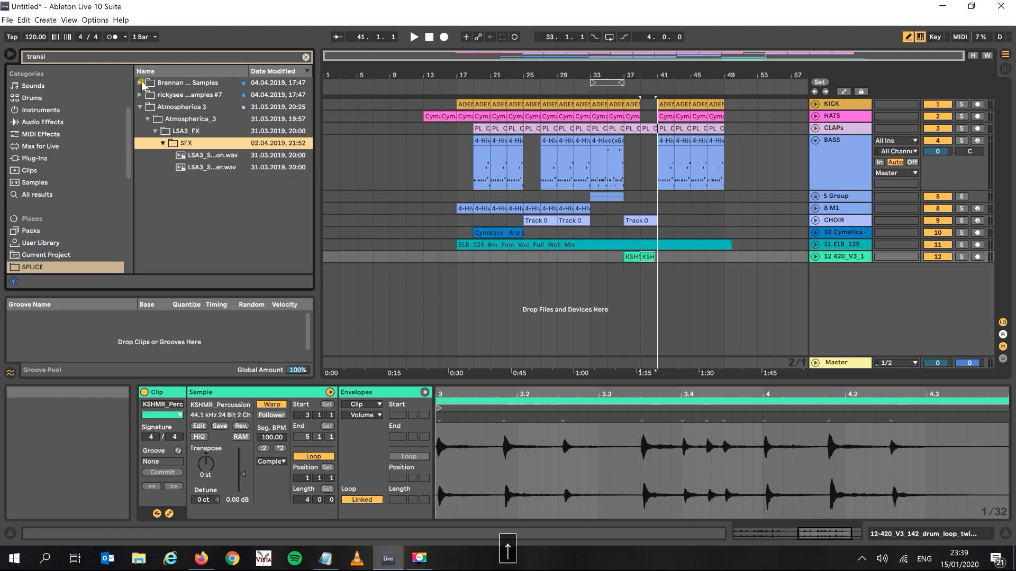
Step: Audition the TRANSITIONS folder samples again and select Reverse Crash 02.wav
{"action": "key", "text": "Up"}
{"action": "key", "text": "Up"}
{"action": "key", "text": "Down"}
{"action": "key", "text": "Up"}
{"action": "key", "text": "Right"}
{"action": "key", "text": "Down"}
{"action": "key", "text": "Down"}
{"action": "key", "text": "Down"}
{"action": "key", "text": "Down"}
{"action": "key", "text": "Down"}
{"action": "key", "text": "Down"}
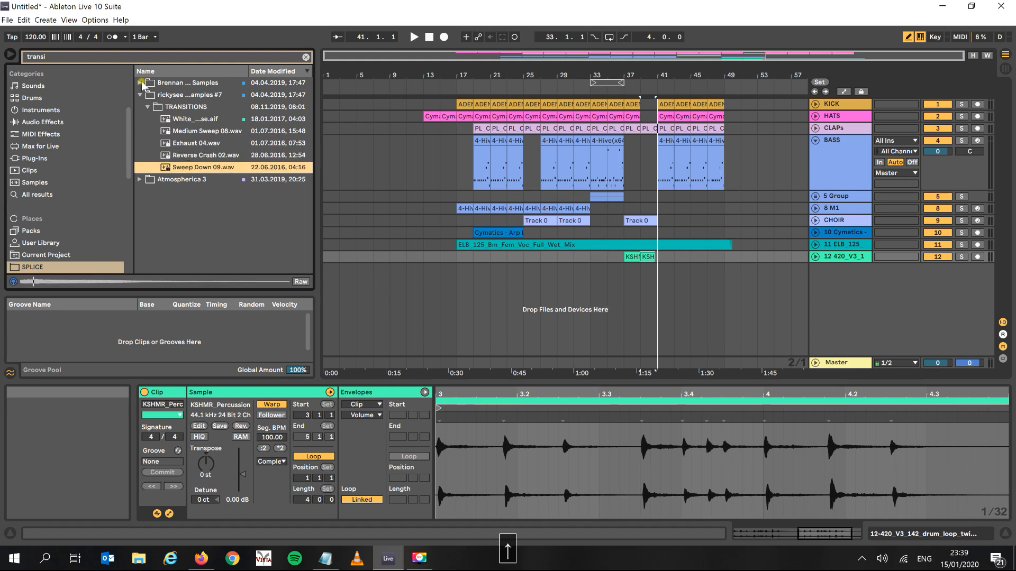
{"action": "key", "text": "Up"}
{"action": "key", "text": "space"}
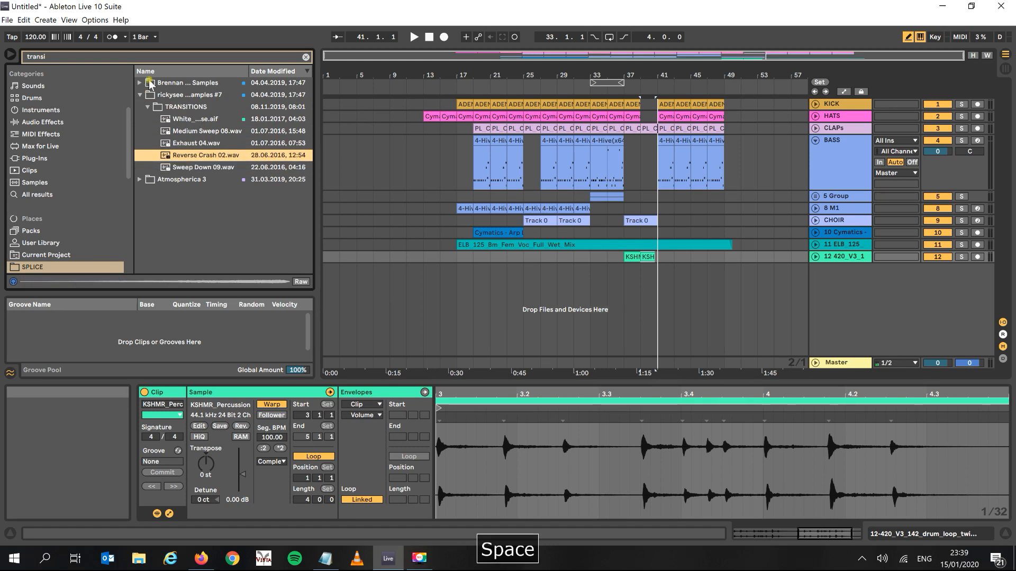
Step: Place Reverse Crash 02.wav on a new track at bar 39 and double its original tempo to 240.94 BPM
{"action": "left_click_drag", "start_coordinate": [175, 156], "coordinate": [654, 135]}
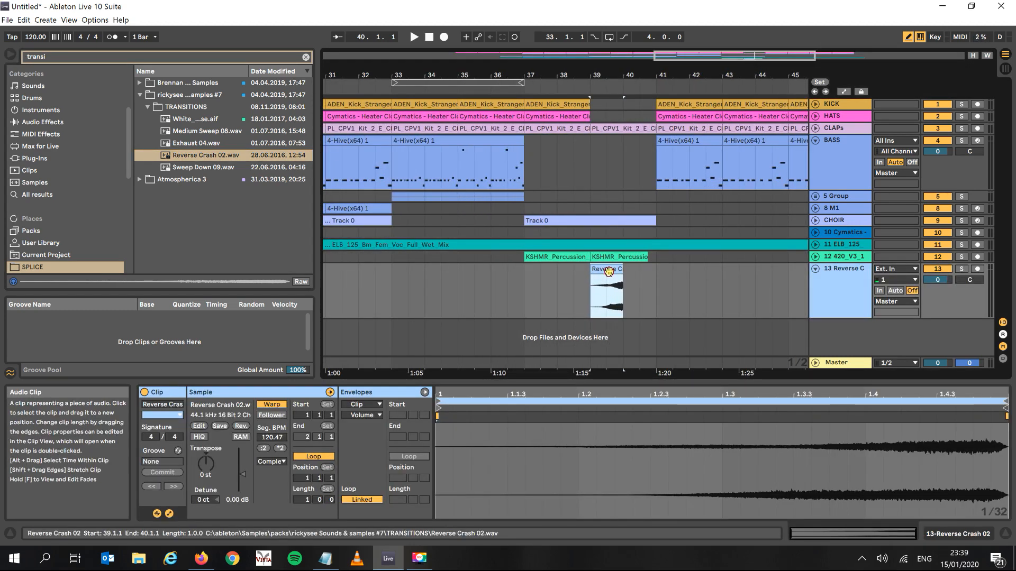
{"action": "left_click", "coordinate": [265, 448]}
{"action": "left_click", "coordinate": [280, 448]}
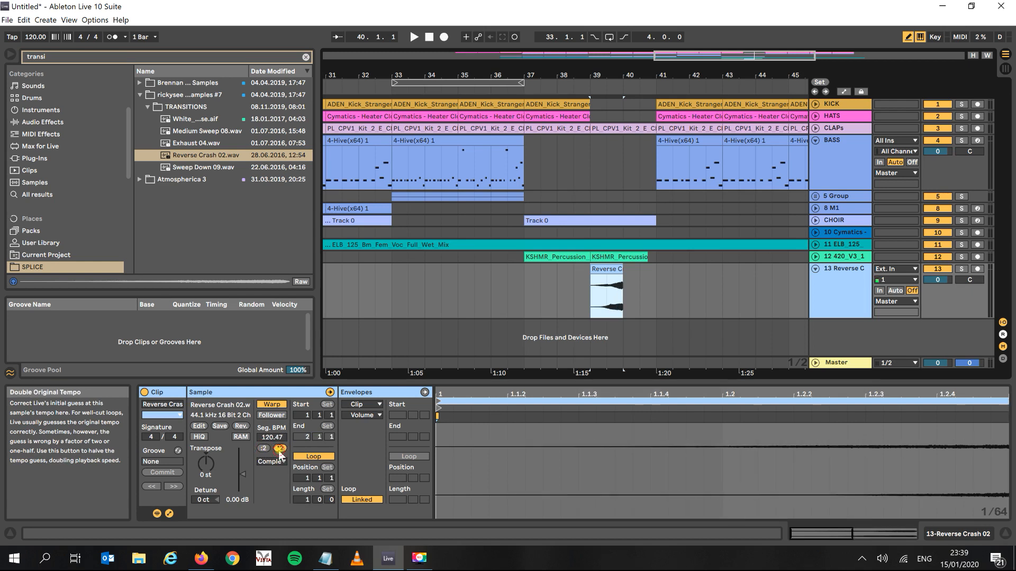
{"action": "left_click", "coordinate": [280, 448]}
Step: Extend the Reverse Crash 02 clip to end at 41.3.1 and play the transition
{"action": "left_click_drag", "start_coordinate": [622, 268], "coordinate": [656, 267]}
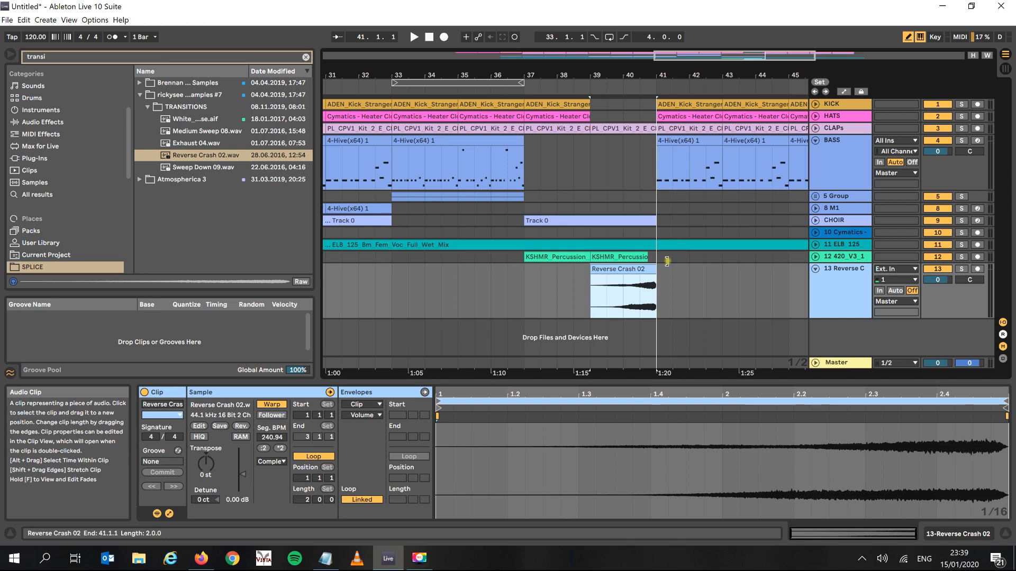
{"action": "left_click_drag", "start_coordinate": [666, 261], "coordinate": [672, 268]}
{"action": "key", "text": "space"}
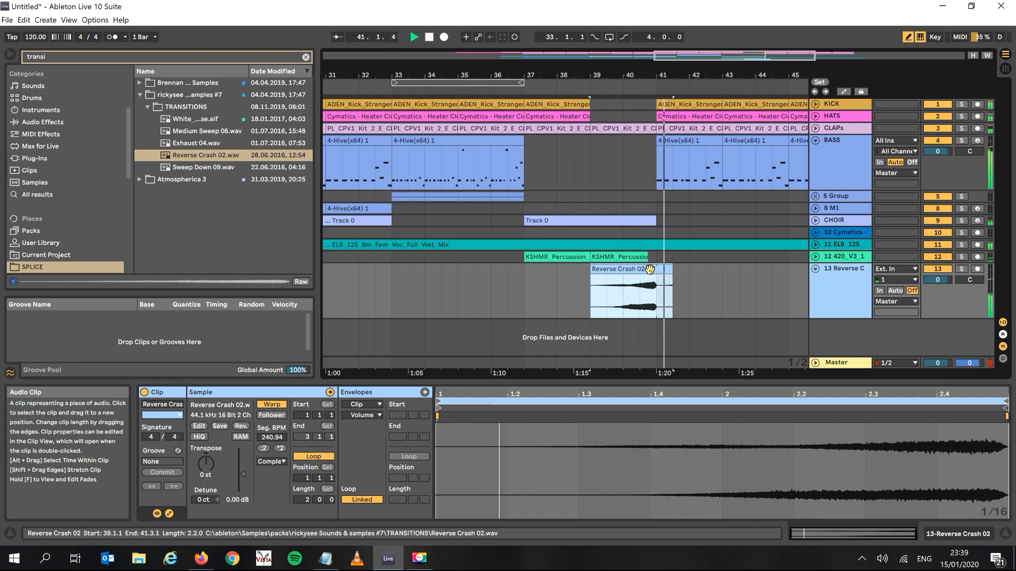
{"action": "key", "text": "space"}
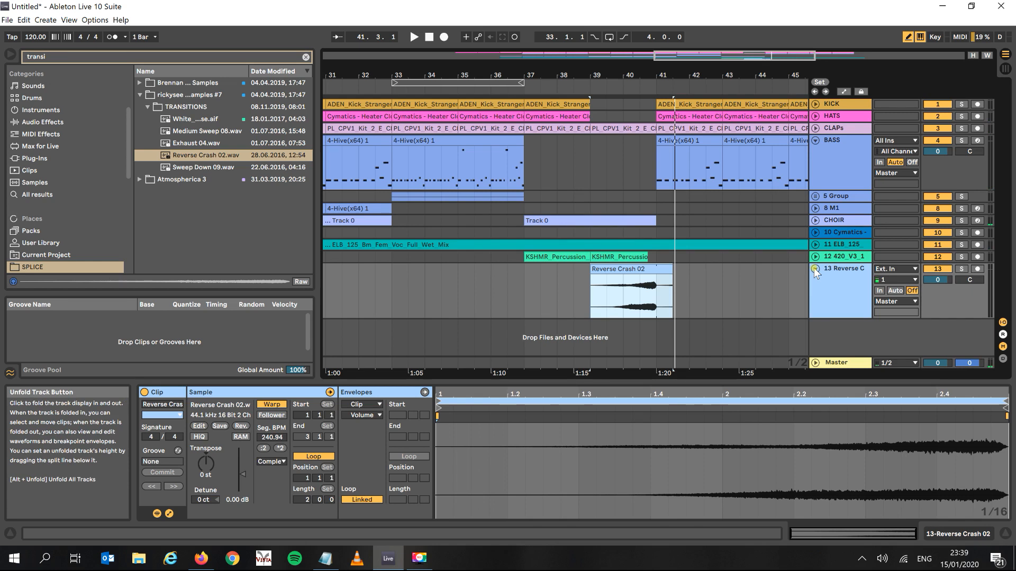
Step: Lower the Reverse Crash 02 clip gain to -5.45 dB, fold its track and play the transition
{"action": "left_click_drag", "start_coordinate": [243, 475], "coordinate": [245, 480]}
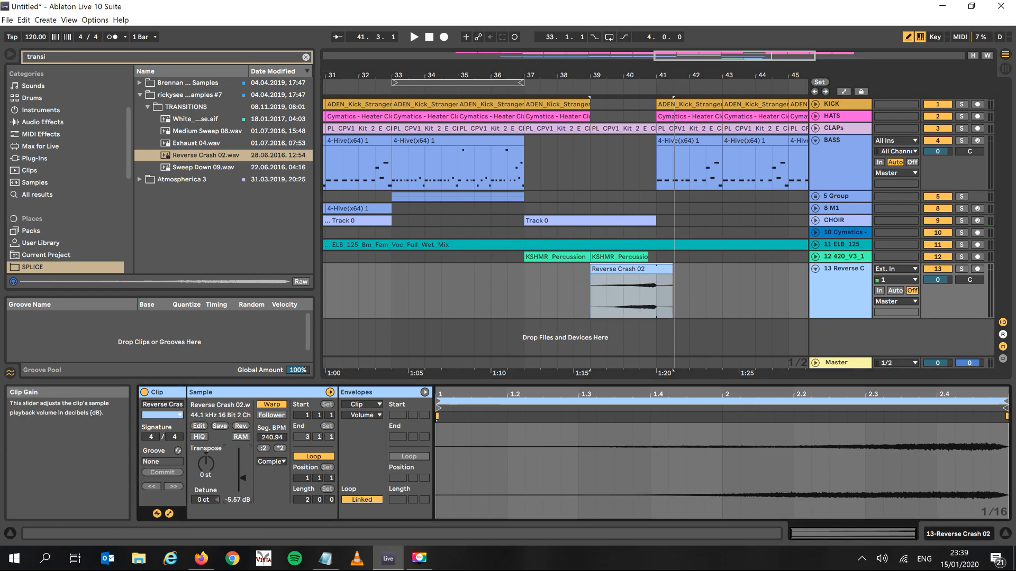
{"action": "left_click", "coordinate": [816, 268]}
{"action": "key", "text": "space"}
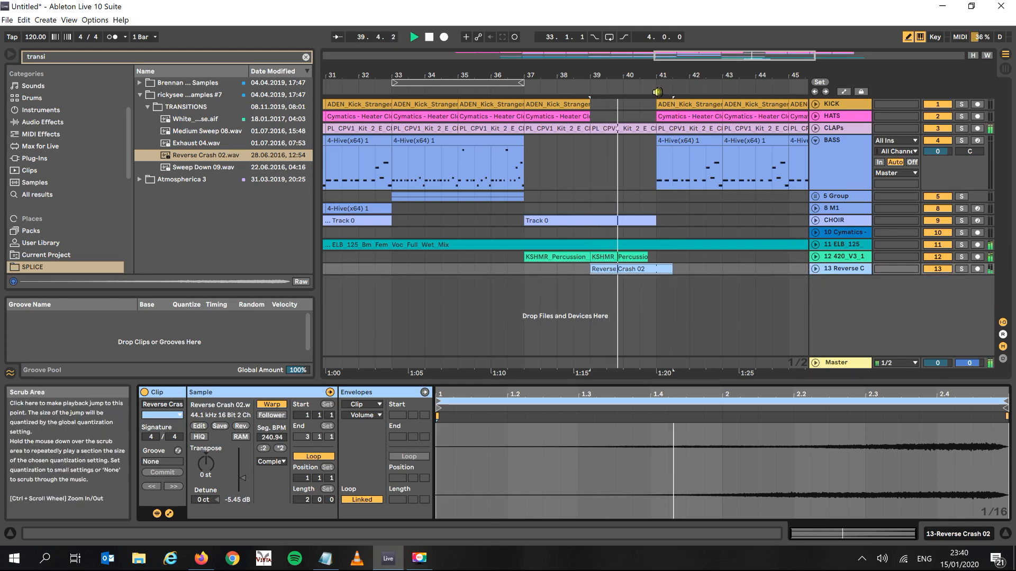
{"action": "left_click_drag", "start_coordinate": [652, 73], "coordinate": [580, 73]}
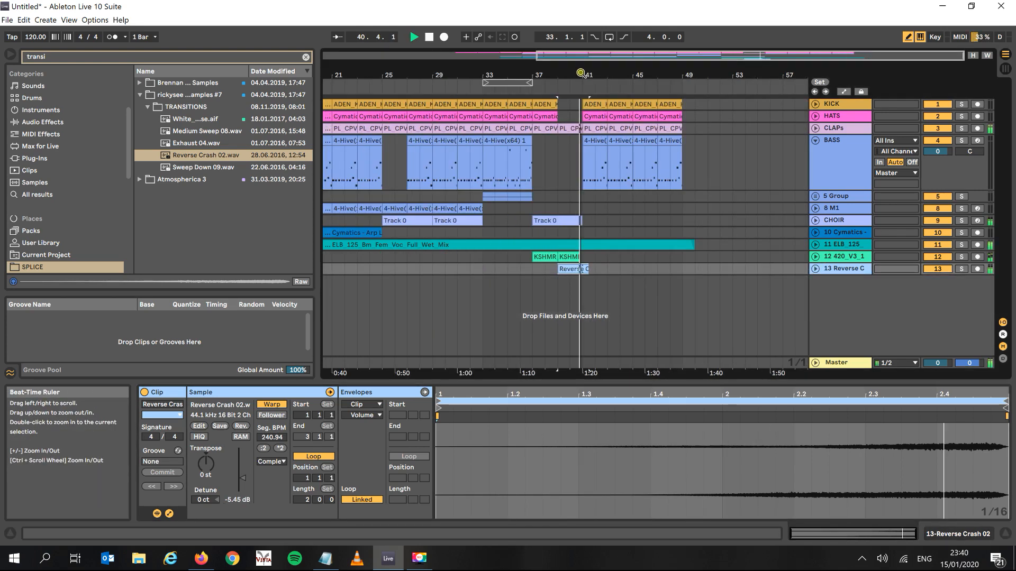
{"action": "key", "text": "space"}
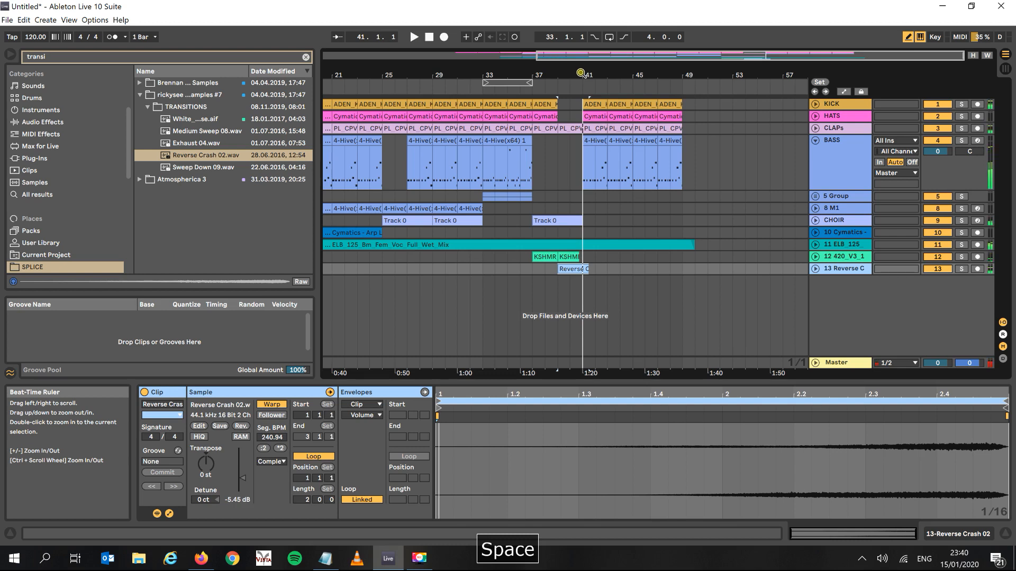
Step: Search the SPLICE library for "snare" and audition the two loops in the Future House Sessions pack
{"action": "left_click", "coordinate": [122, 56]}
{"action": "type", "text": "snare"}
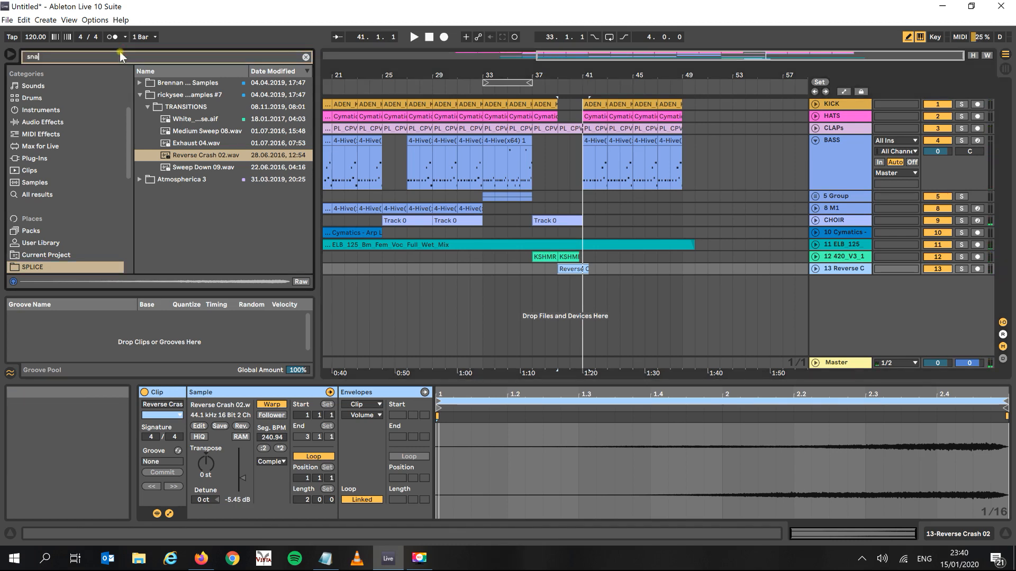
{"action": "left_click", "coordinate": [142, 84]}
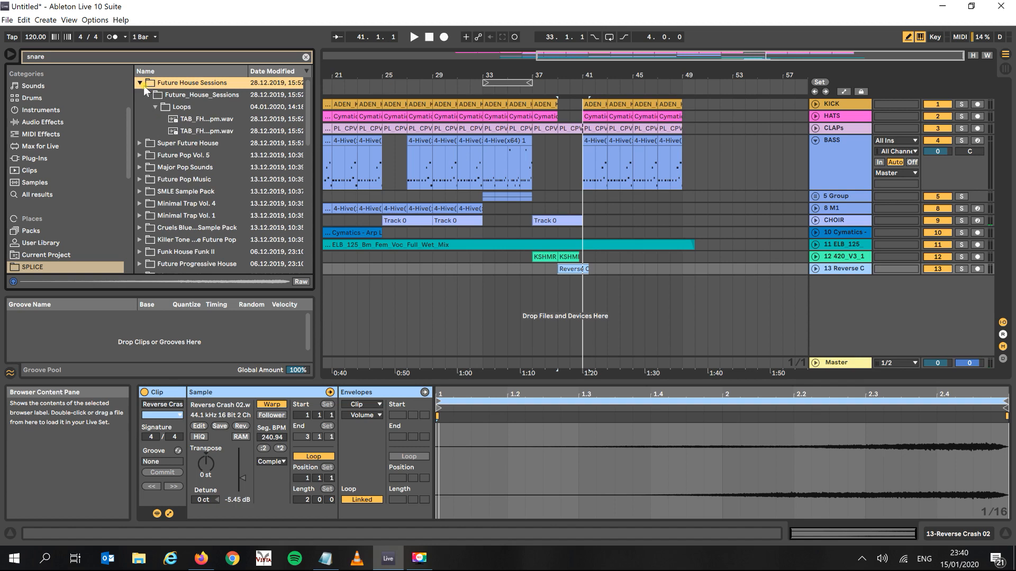
{"action": "key", "text": "Down"}
{"action": "key", "text": "Down"}
{"action": "key", "text": "Down"}
{"action": "key", "text": "Down"}
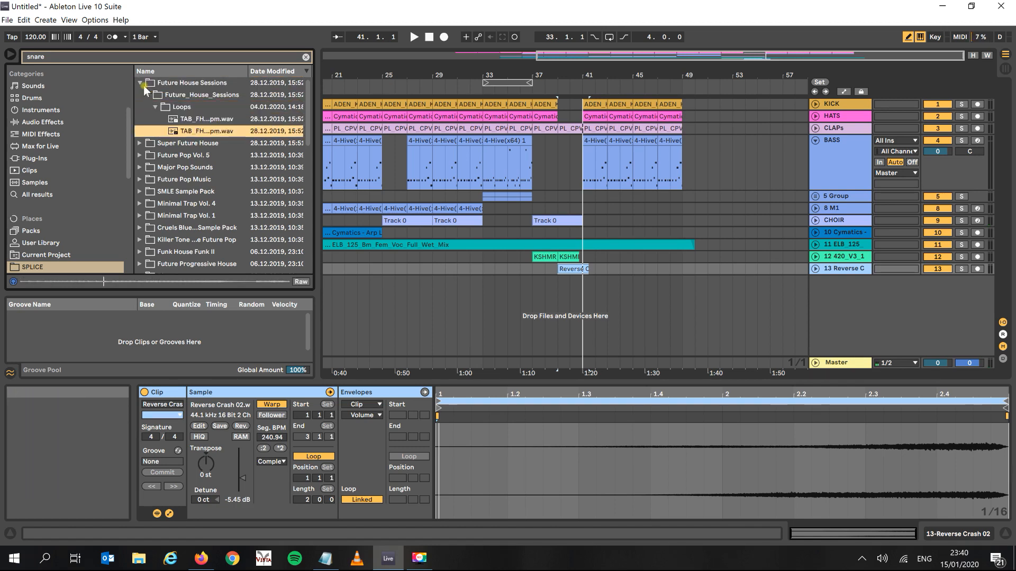
Step: Browse the snare samples in the Super Future House pack's E minor and G minor kit folders
{"action": "key", "text": "Down"}
{"action": "key", "text": "Right"}
{"action": "key", "text": "Down"}
{"action": "key", "text": "Down"}
{"action": "key", "text": "Down"}
{"action": "key", "text": "Right"}
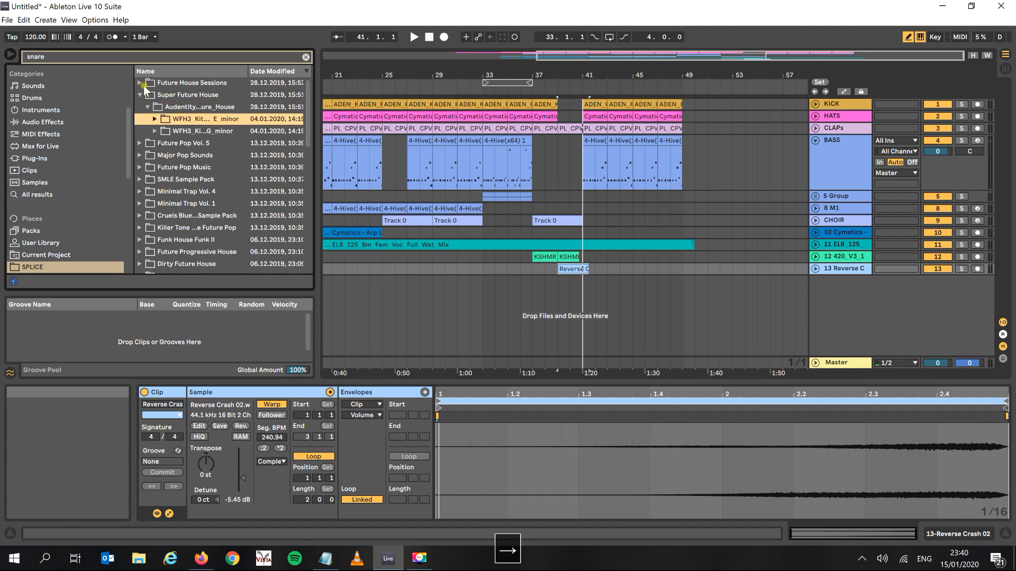
{"action": "key", "text": "Down"}
{"action": "key", "text": "Up"}
{"action": "key", "text": "Up"}
{"action": "key", "text": "Right"}
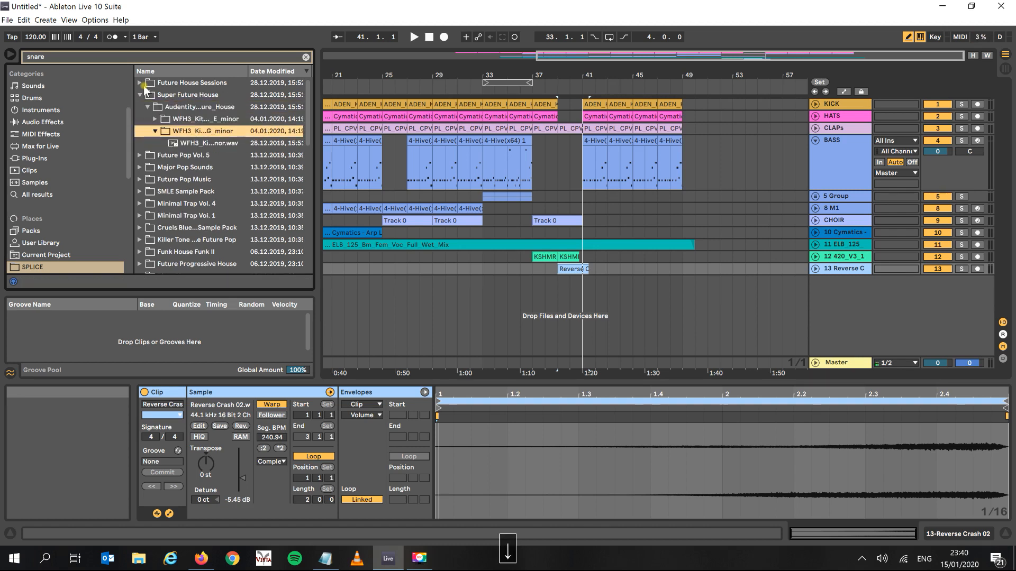
{"action": "key", "text": "Down"}
{"action": "key", "text": "Up"}
{"action": "key", "text": "Up"}
{"action": "key", "text": "Up"}
{"action": "key", "text": "Up"}
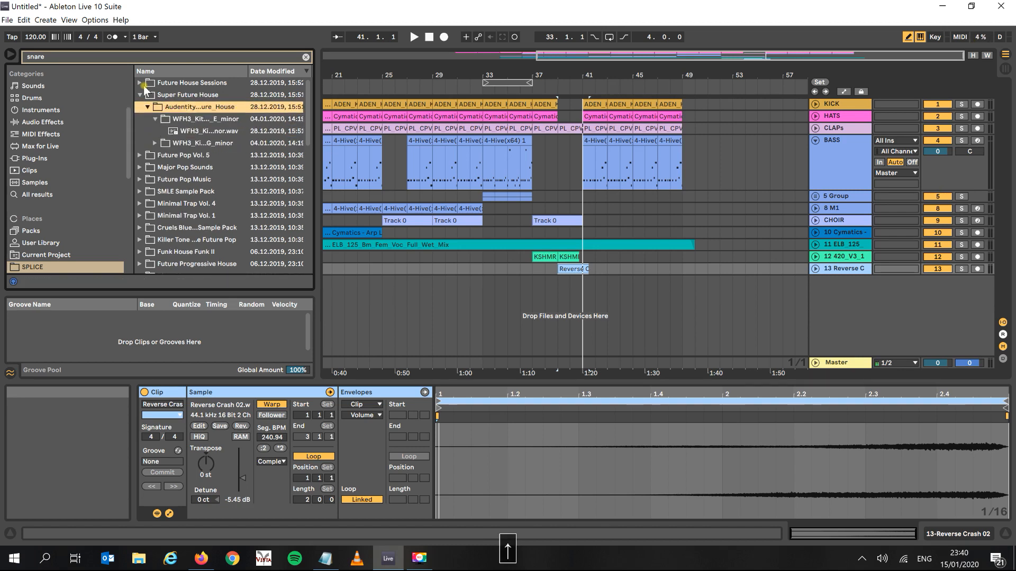
Step: Place the TAB_FHS_Kit03_Long_Snare_Fill loop from Future House Sessions on a new track at bar 33 and play the section
{"action": "key", "text": "Right"}
{"action": "key", "text": "Down"}
{"action": "key", "text": "Down"}
{"action": "key", "text": "Down"}
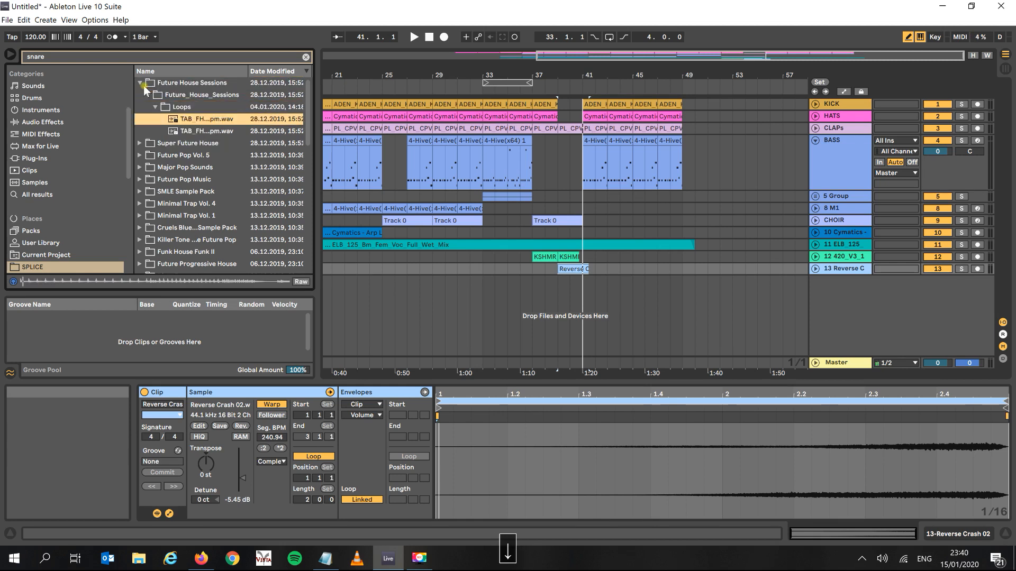
{"action": "key", "text": "space"}
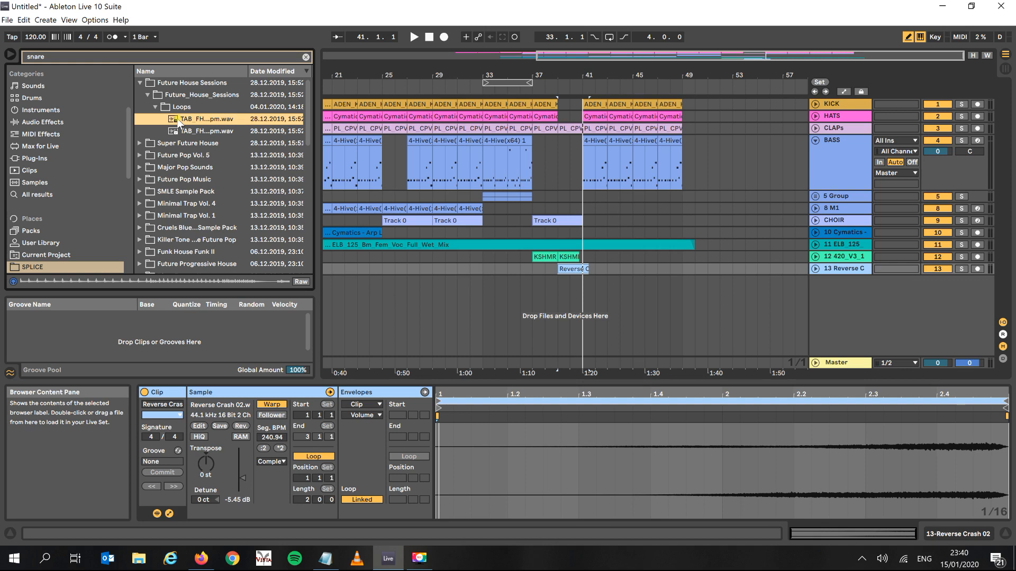
{"action": "left_click_drag", "start_coordinate": [178, 123], "coordinate": [479, 295]}
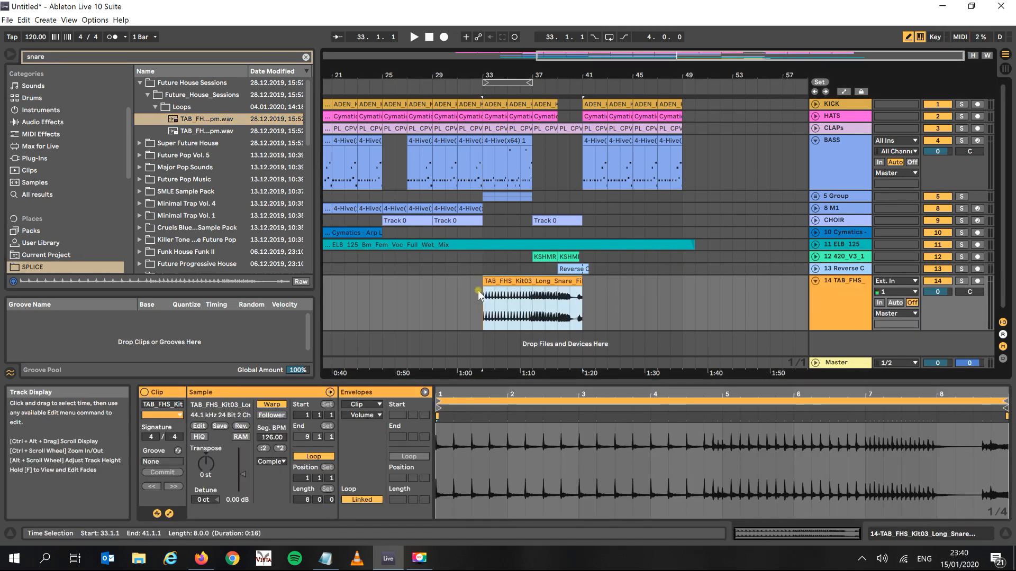
{"action": "key", "text": "space"}
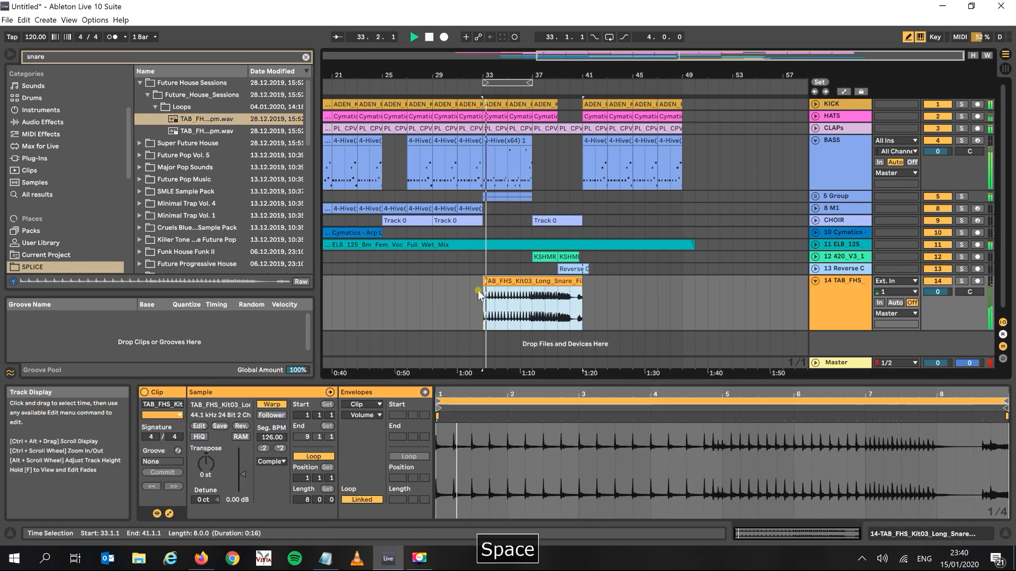
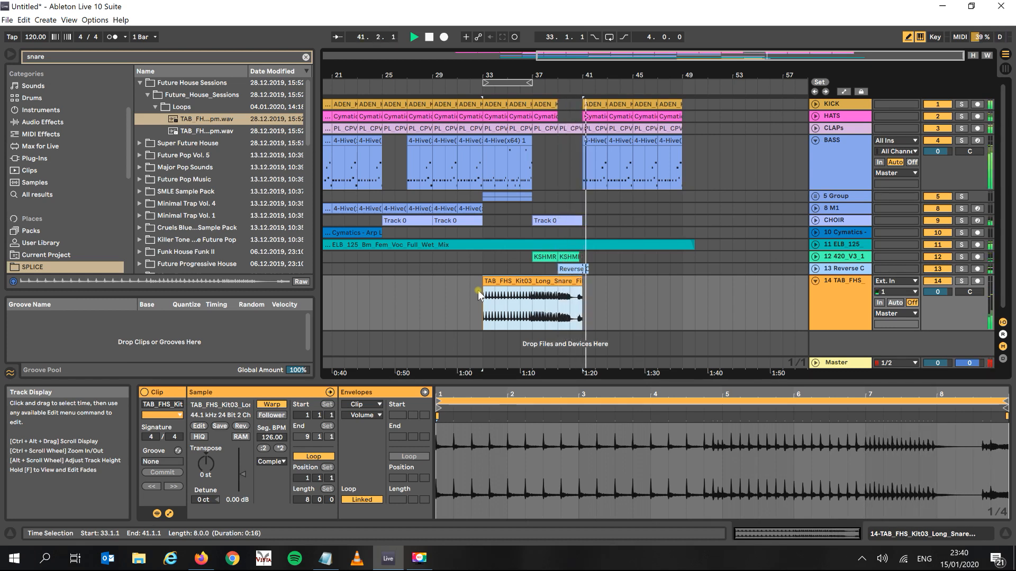
{"action": "key", "text": "space"}
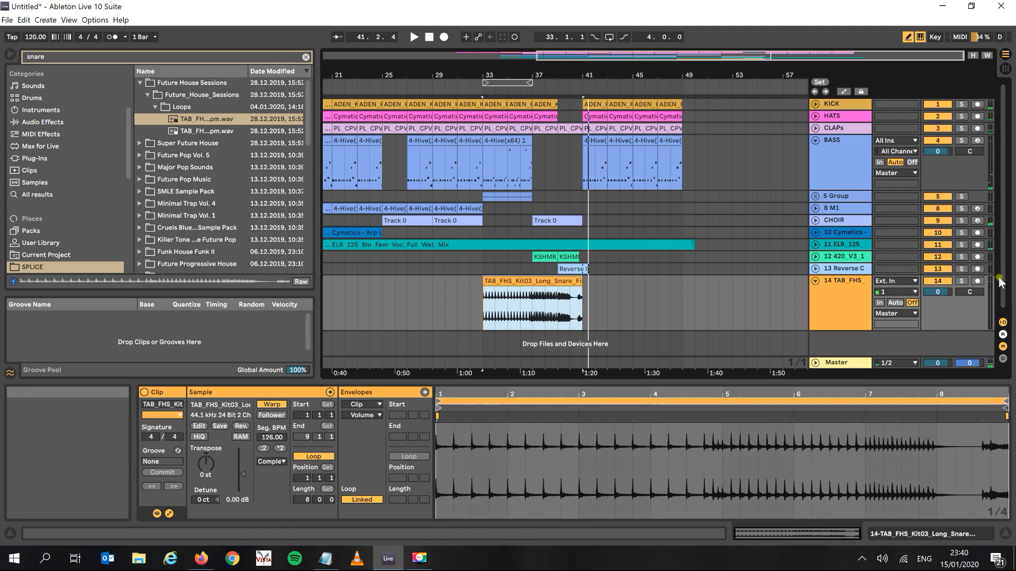
Step: Play the snare fill from bar 39 with its track soloed, and replay it with all tracks active
{"action": "left_click", "coordinate": [961, 281]}
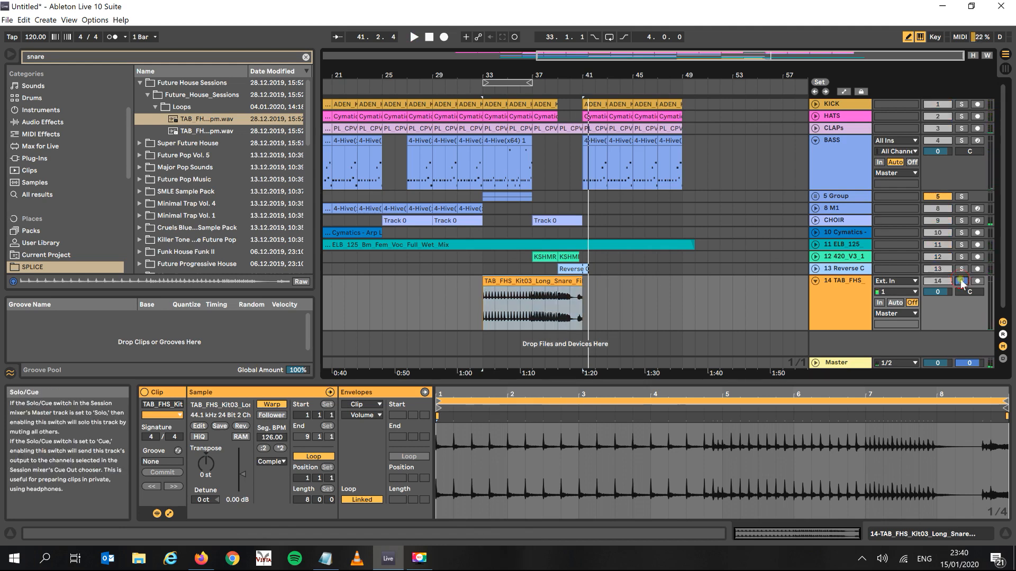
{"action": "left_click", "coordinate": [561, 300]}
{"action": "left_click", "coordinate": [557, 304]}
{"action": "key", "text": "space"}
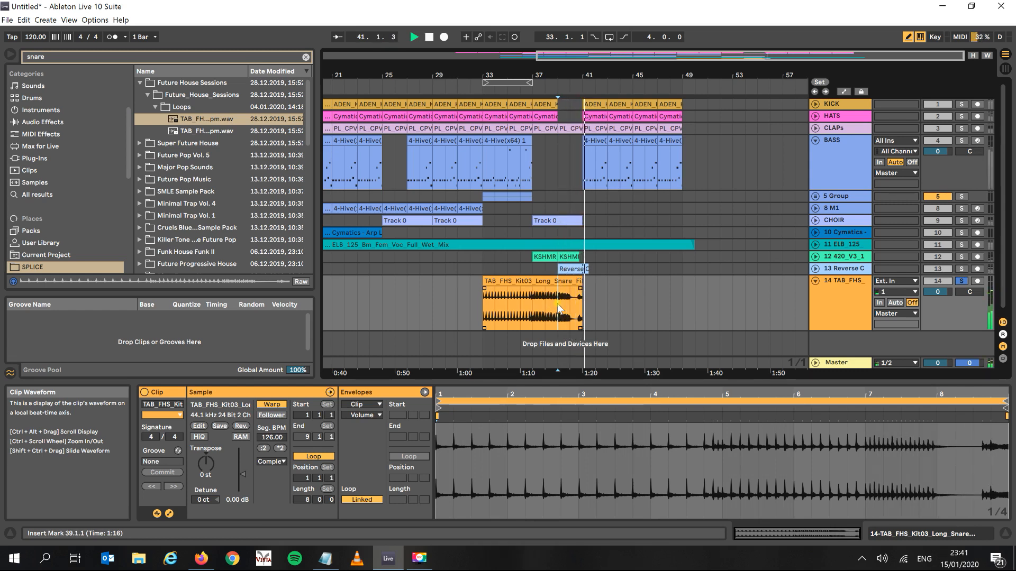
{"action": "key", "text": "space"}
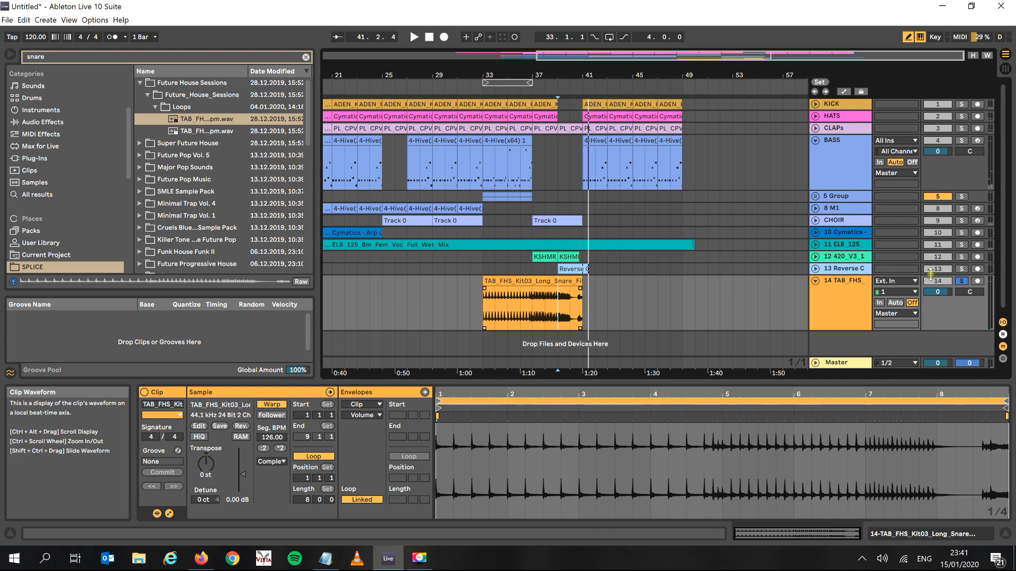
{"action": "left_click", "coordinate": [962, 281]}
{"action": "key", "text": "space"}
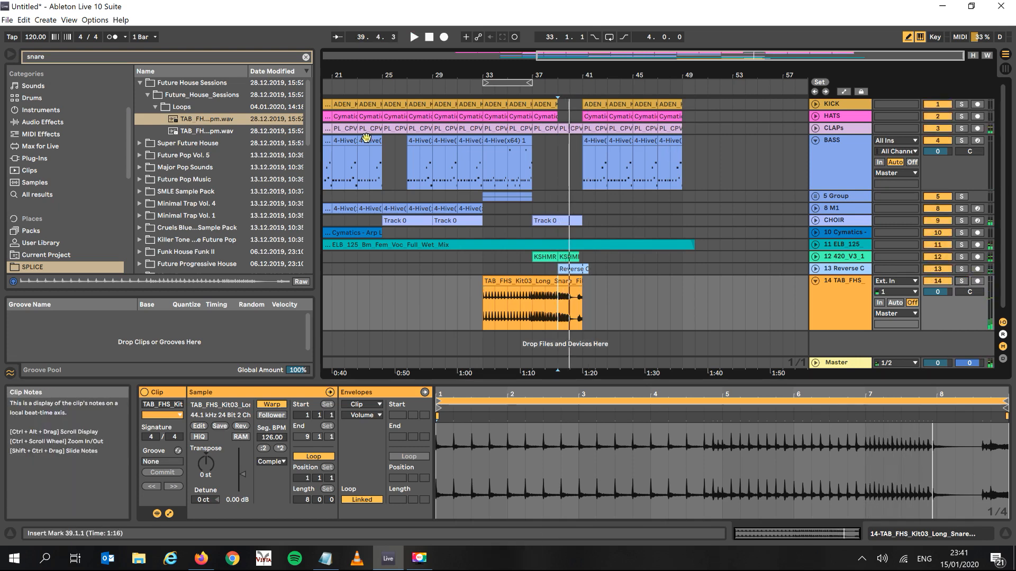
Step: Find the Compressor audio effect with the search term "comp" and add it to the snare fill track
{"action": "left_click", "coordinate": [122, 56]}
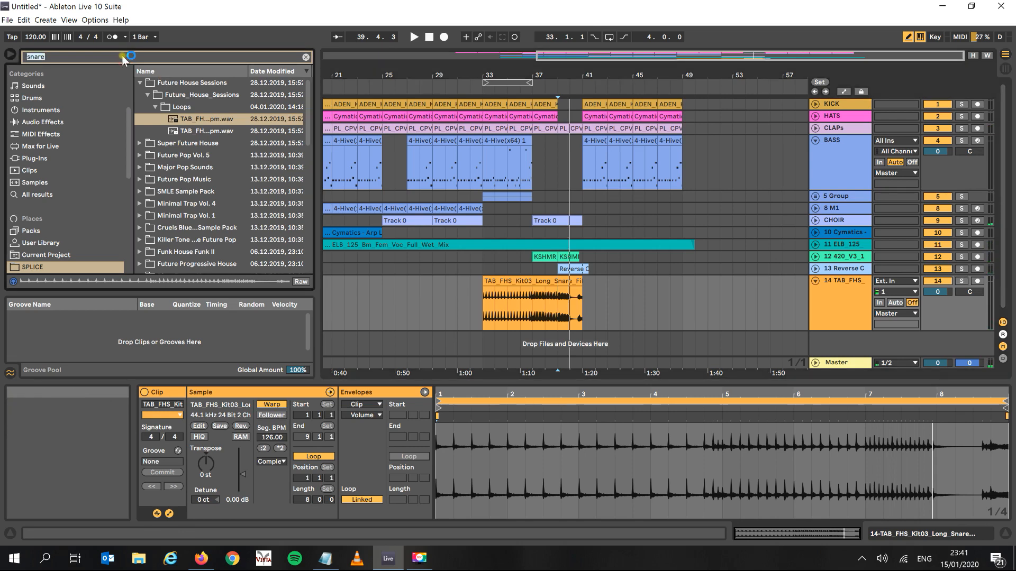
{"action": "type", "text": "comp"}
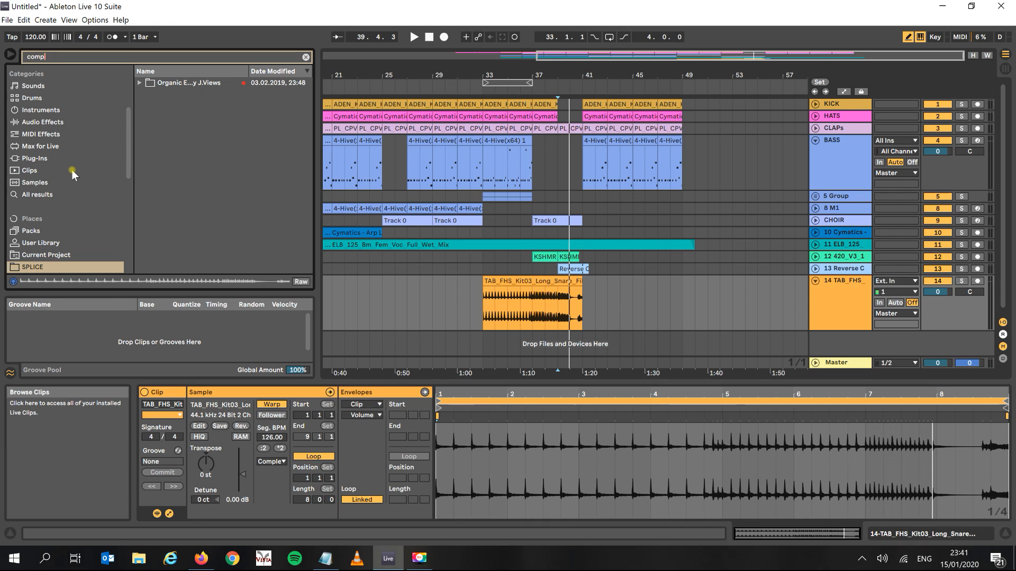
{"action": "left_click", "coordinate": [45, 160]}
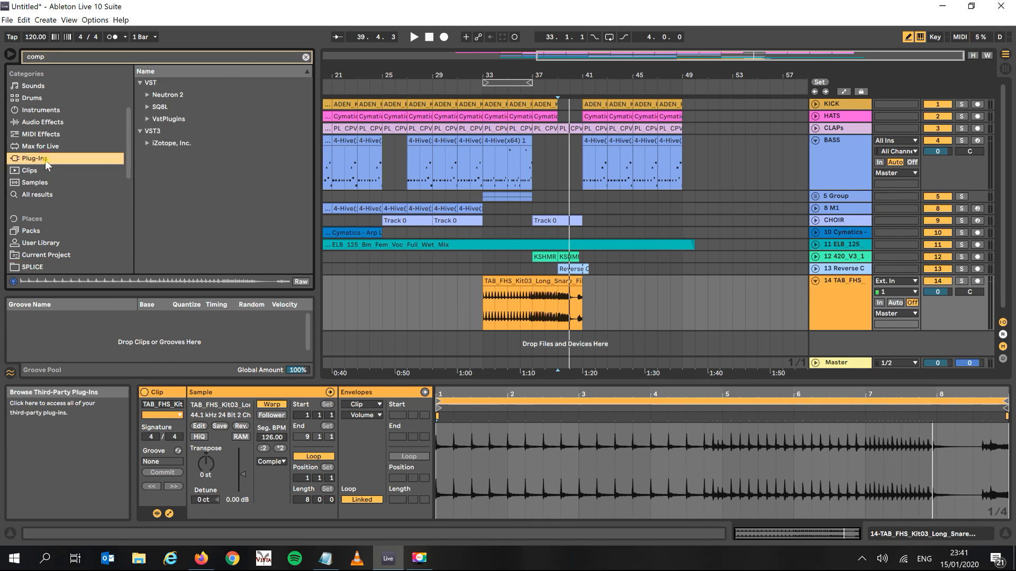
{"action": "left_click", "coordinate": [65, 129]}
{"action": "left_click_drag", "start_coordinate": [164, 96], "coordinate": [536, 297]}
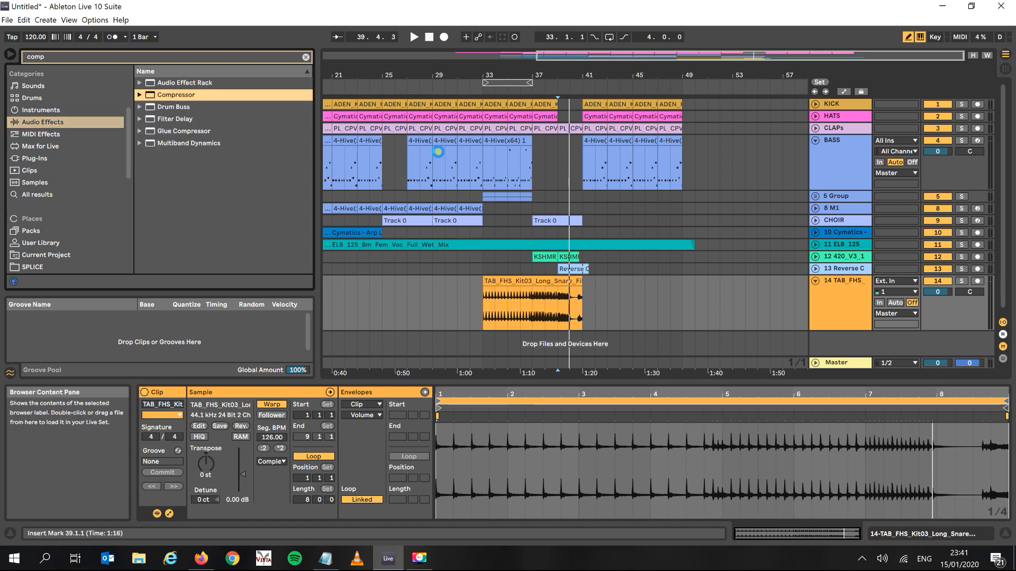
Step: Set the Compressor to a 2.03:1 ratio, 1.39 ms attack, -28.1 dB threshold and -2.31 dB output gain while playing the fill
{"action": "key", "text": "space"}
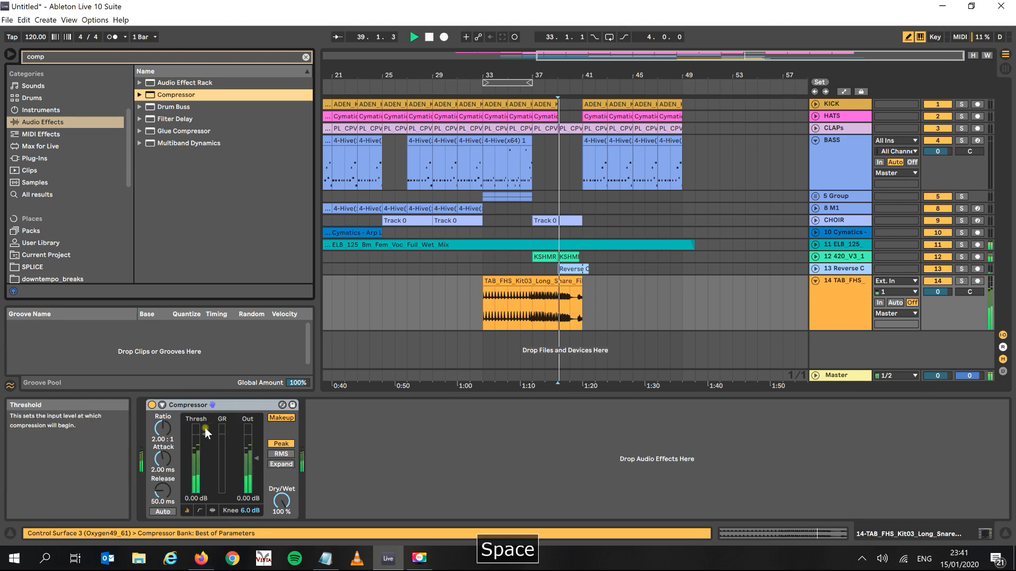
{"action": "left_click_drag", "start_coordinate": [166, 457], "coordinate": [199, 489]}
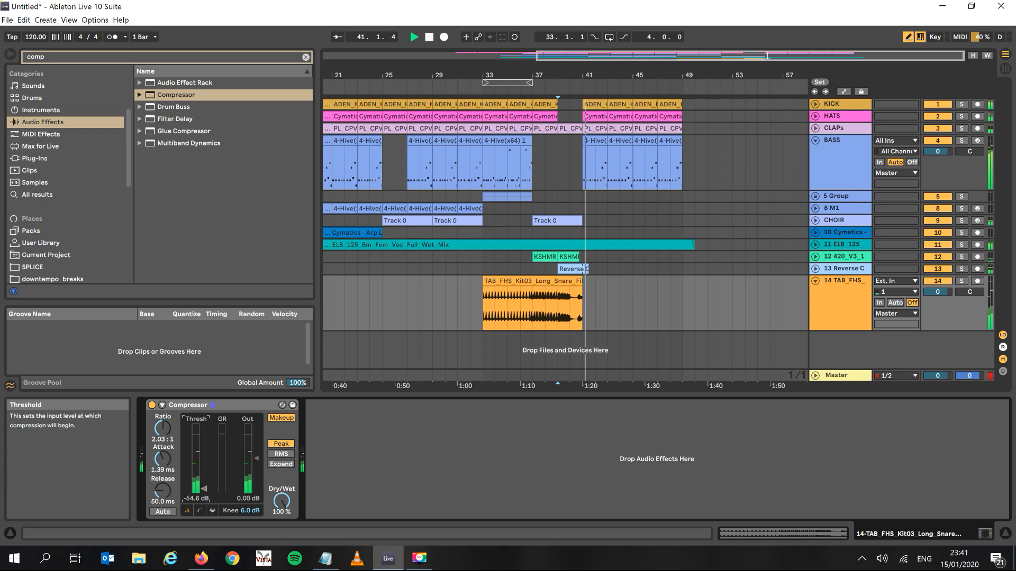
{"action": "key", "text": "space"}
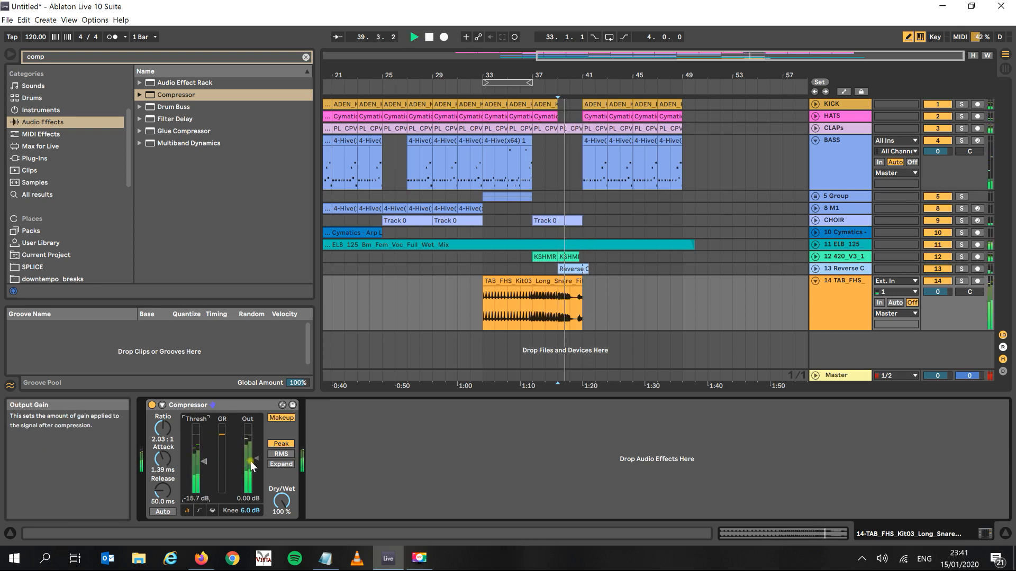
{"action": "left_click", "coordinate": [196, 458]}
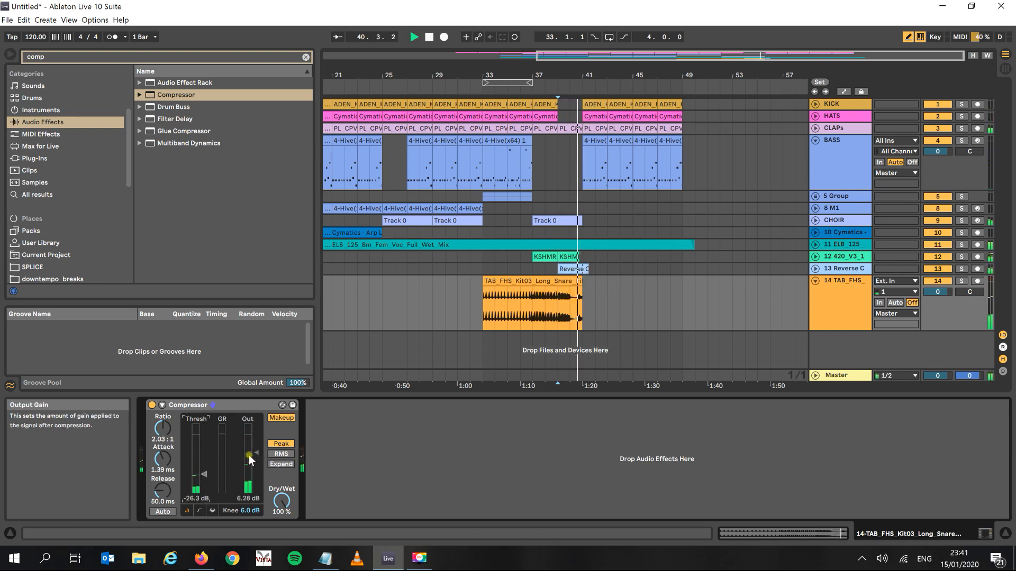
{"action": "key", "text": "space"}
{"action": "key", "text": "space"}
{"action": "left_click_drag", "start_coordinate": [254, 460], "coordinate": [211, 479]}
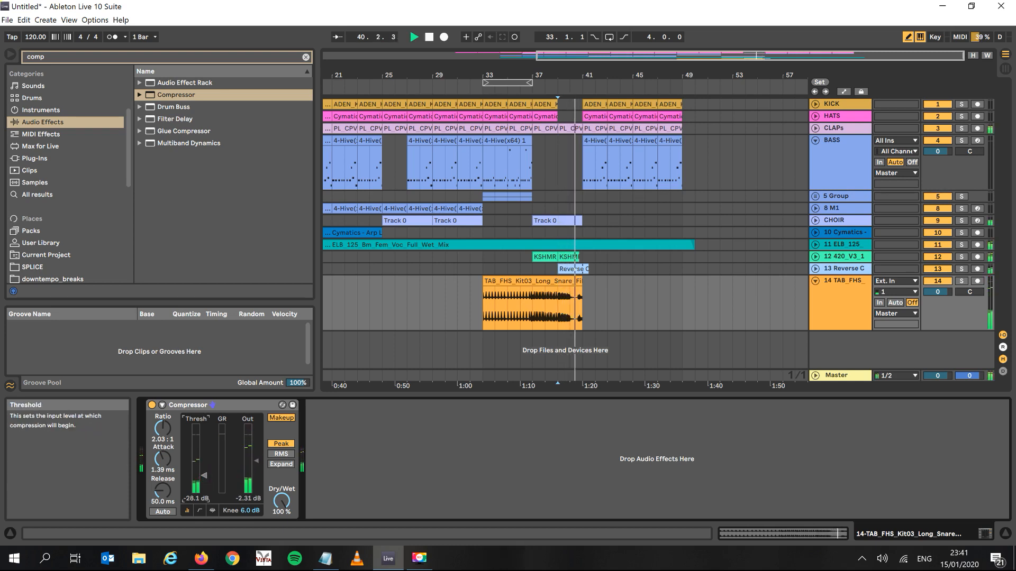
Step: Turn off the Compressor's Makeup, lower its threshold to -40.1 dB and raise its output gain to 17.5 dB during playback
{"action": "left_click", "coordinate": [281, 418]}
{"action": "key", "text": "space"}
{"action": "key", "text": "space"}
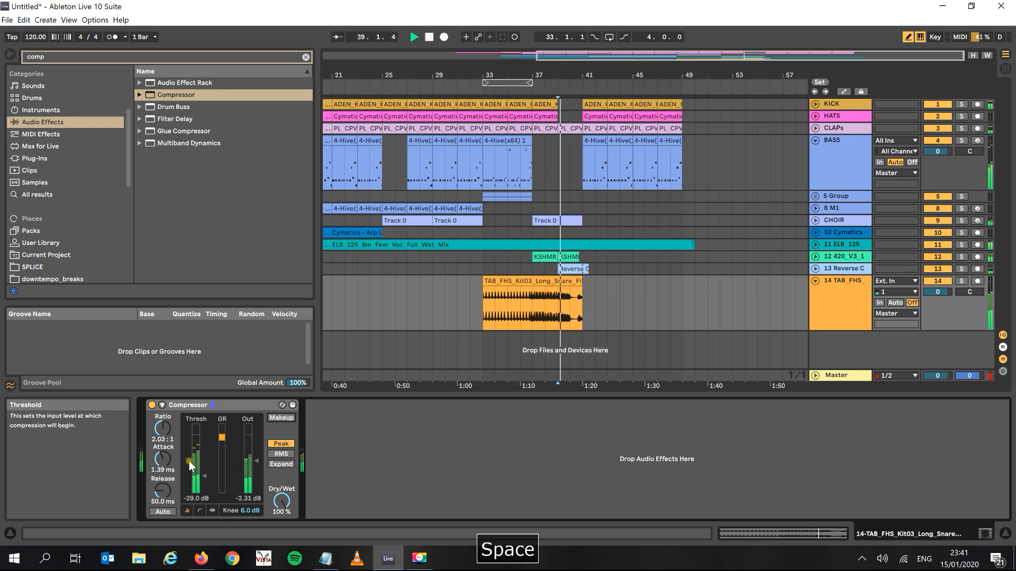
{"action": "left_click", "coordinate": [256, 461]}
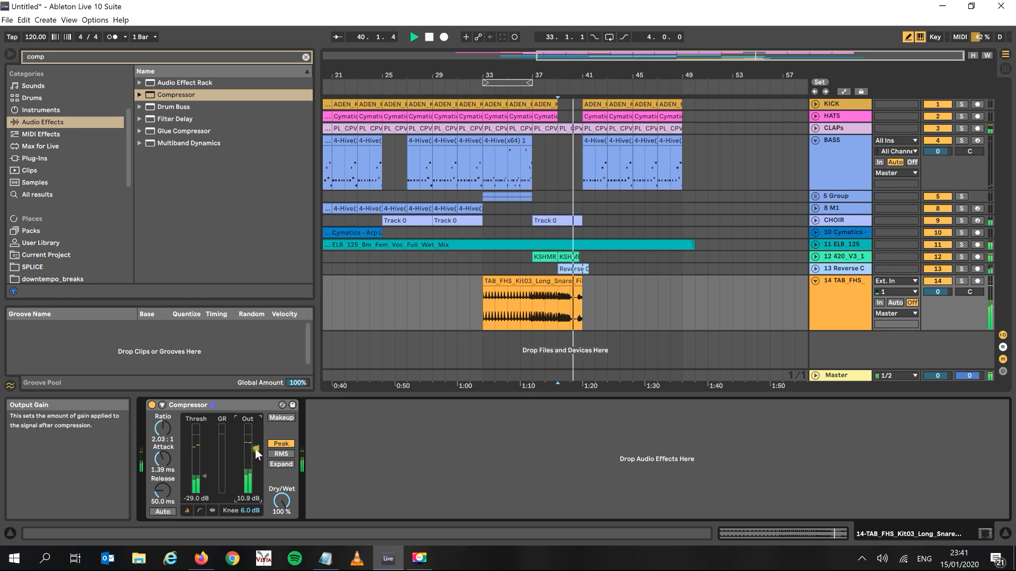
{"action": "left_click", "coordinate": [204, 477]}
{"action": "left_click_drag", "start_coordinate": [204, 476], "coordinate": [205, 483]}
{"action": "left_click_drag", "start_coordinate": [256, 448], "coordinate": [256, 445]}
{"action": "key", "text": "space"}
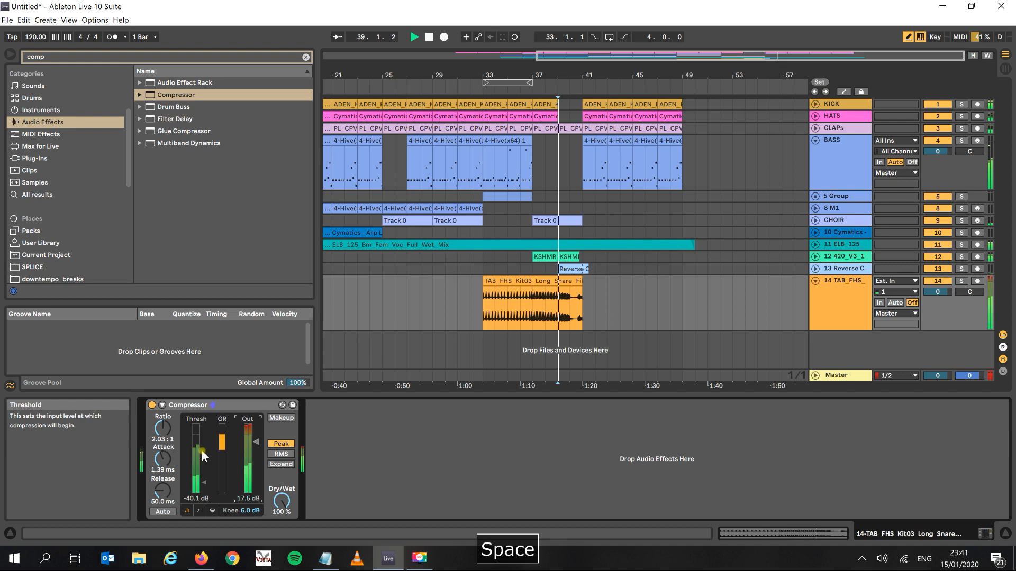
Step: Set the Compressor's threshold to -41.4 dB, Dry/Wet to 67 % and output gain to 14.2 dB while playing the fill
{"action": "left_click_drag", "start_coordinate": [209, 471], "coordinate": [209, 474]}
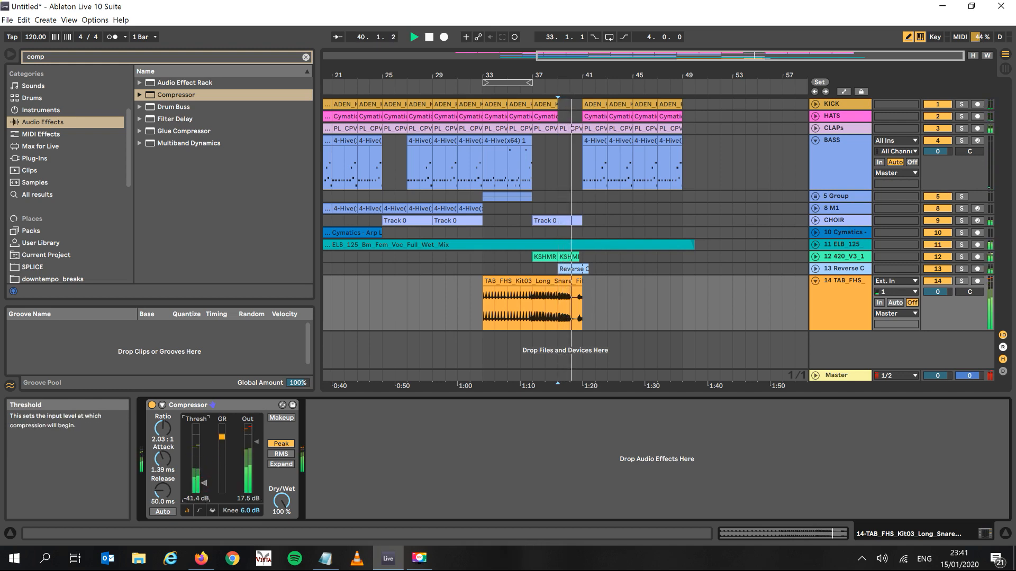
{"action": "left_click", "coordinate": [256, 440]}
{"action": "left_click_drag", "start_coordinate": [256, 441], "coordinate": [256, 437]}
{"action": "key", "text": "space"}
{"action": "left_click_drag", "start_coordinate": [281, 501], "coordinate": [282, 508]}
{"action": "left_click_drag", "start_coordinate": [256, 438], "coordinate": [258, 445]}
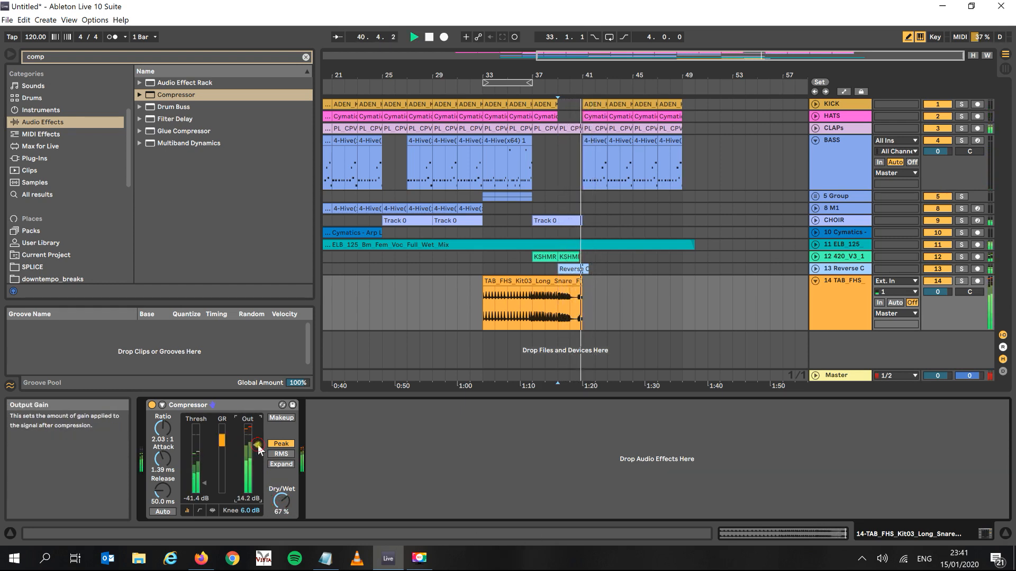
{"action": "key", "text": "space"}
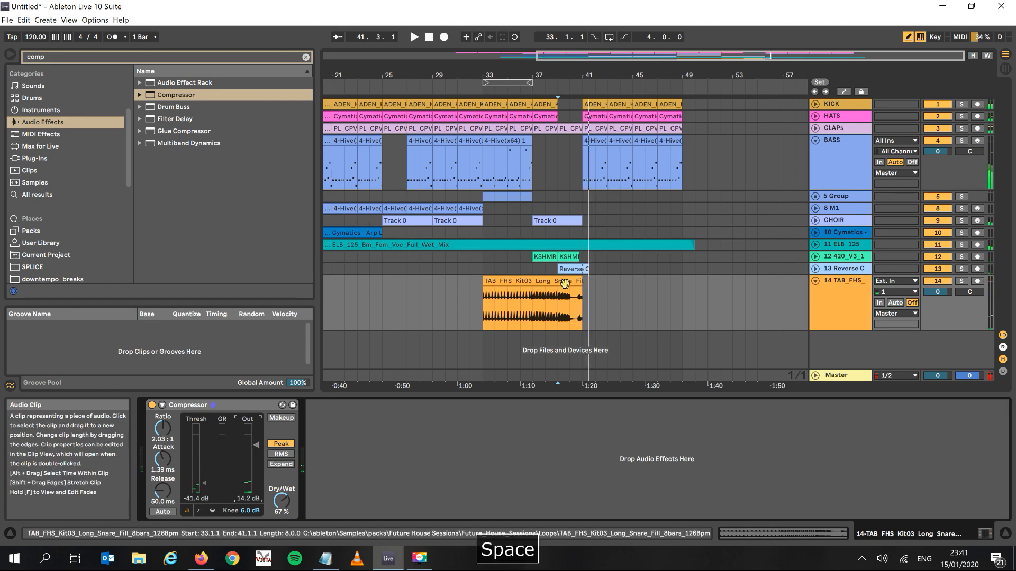
Step: Turn on Automation Mode for the arrangement
{"action": "left_click_drag", "start_coordinate": [658, 197], "coordinate": [221, 13]}
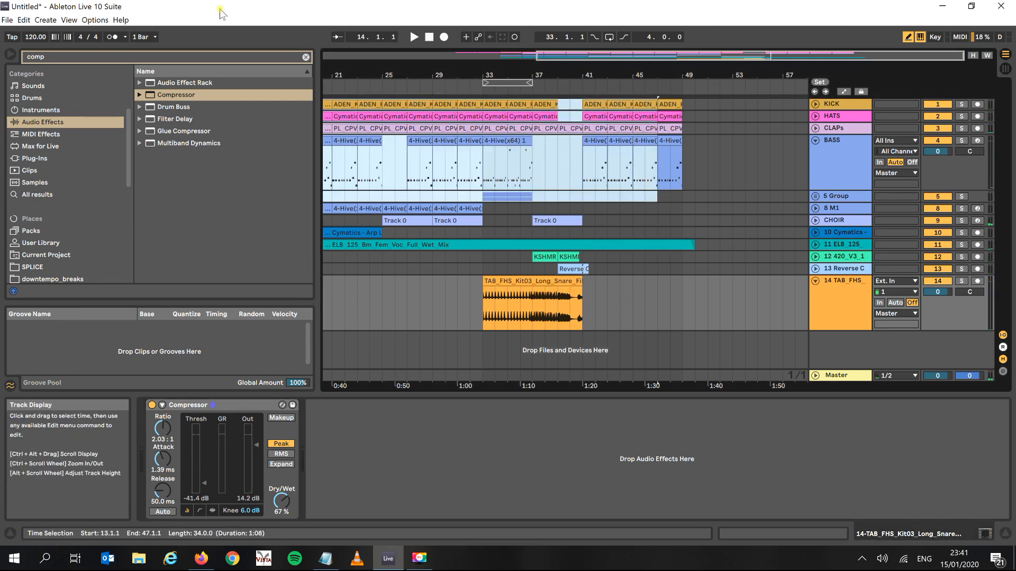
{"action": "double_click", "coordinate": [221, 13]}
{"action": "double_click", "coordinate": [47, 22]}
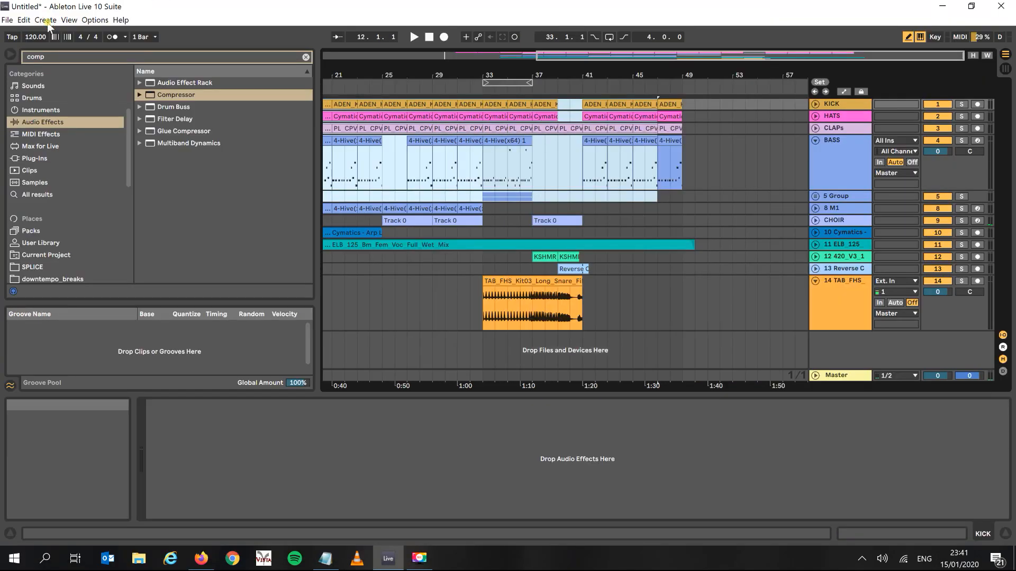
{"action": "left_click", "coordinate": [74, 22]}
{"action": "mouse_move", "coordinate": [91, 22]}
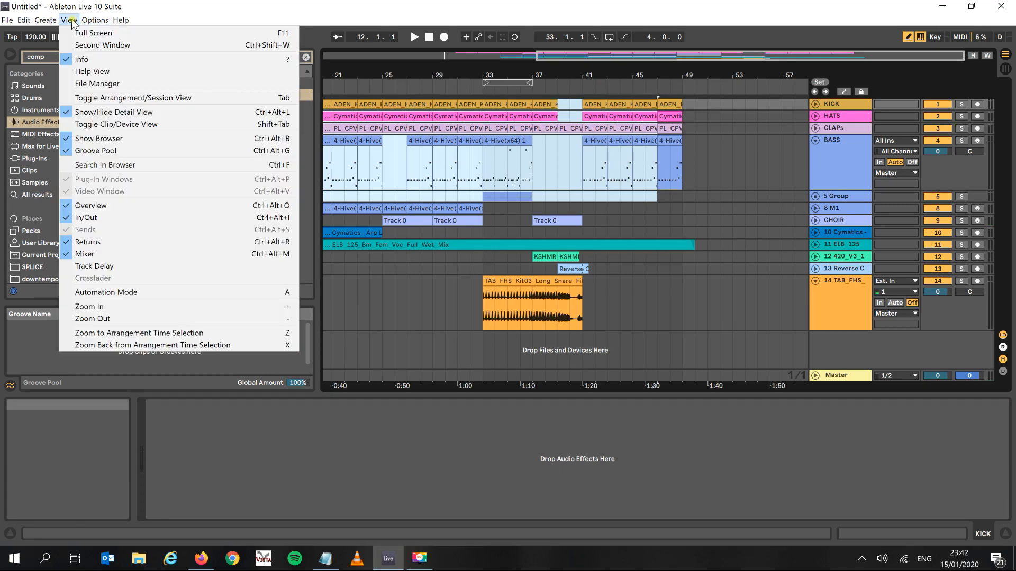
{"action": "left_click", "coordinate": [129, 291]}
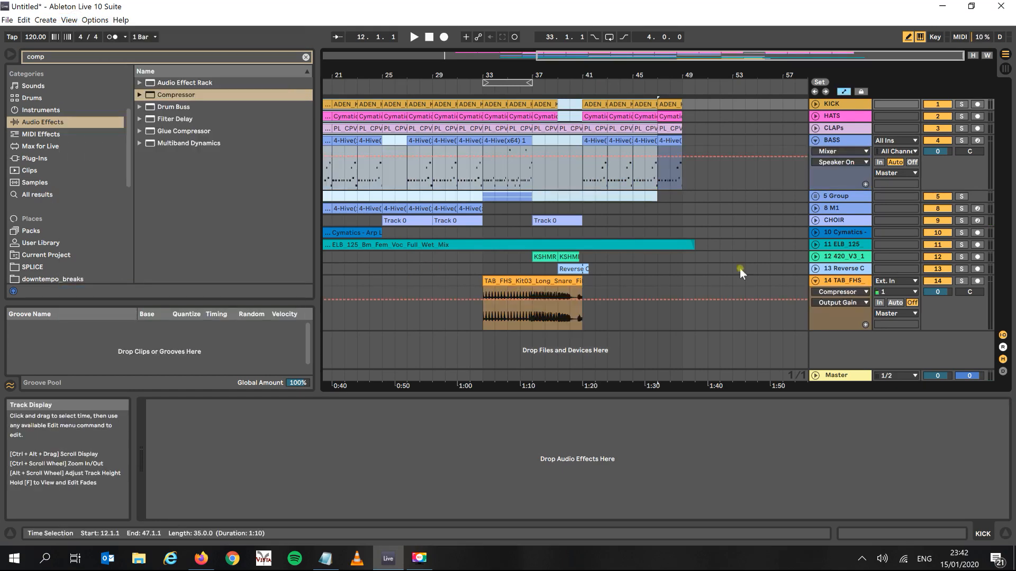
Step: Show the Mixer's Track Panning automation on the snare fill track around bar 41
{"action": "left_click", "coordinate": [842, 292]}
{"action": "left_click", "coordinate": [843, 321]}
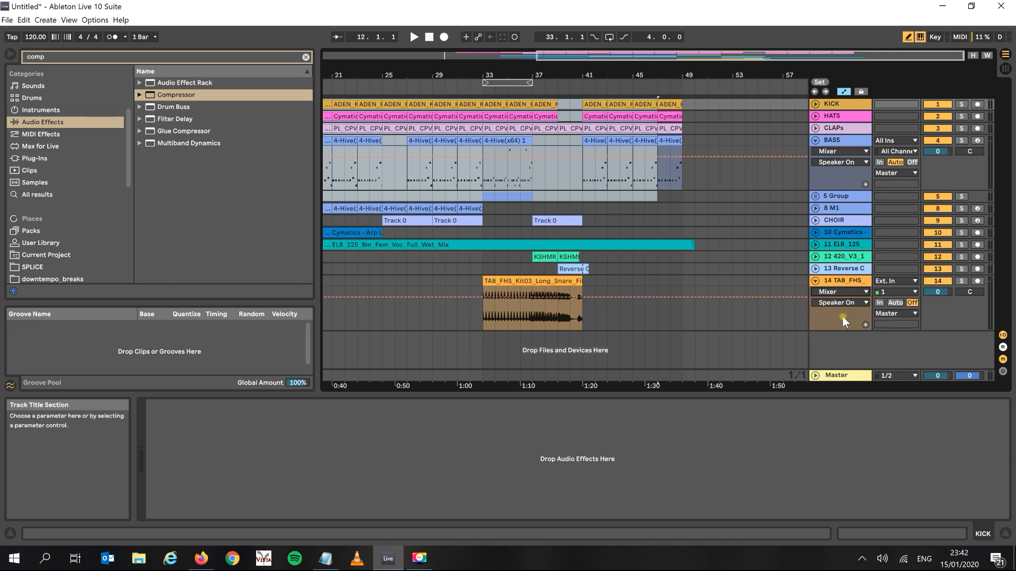
{"action": "left_click", "coordinate": [842, 301]}
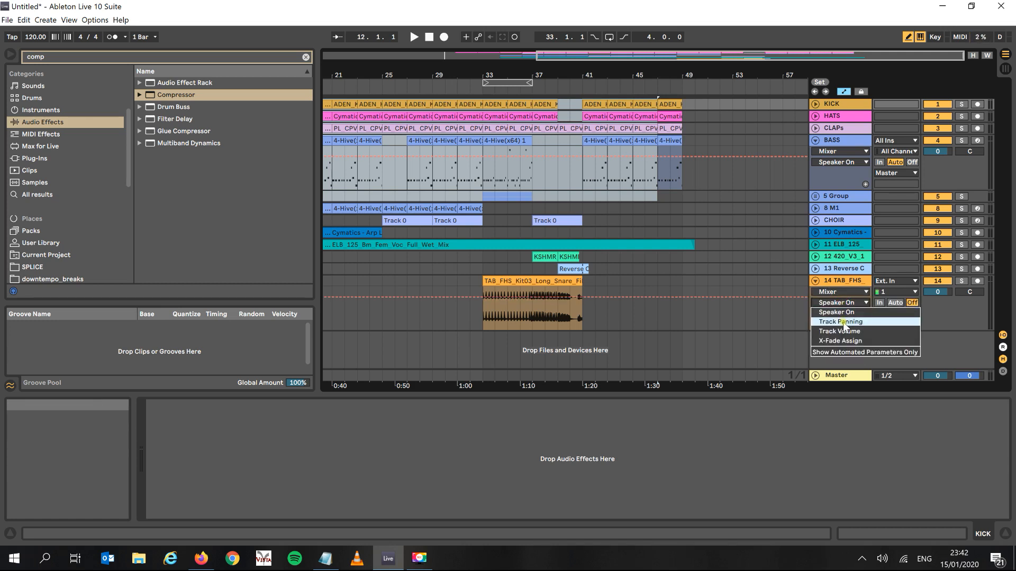
{"action": "left_click", "coordinate": [843, 323]}
{"action": "left_click_drag", "start_coordinate": [579, 73], "coordinate": [578, 145]}
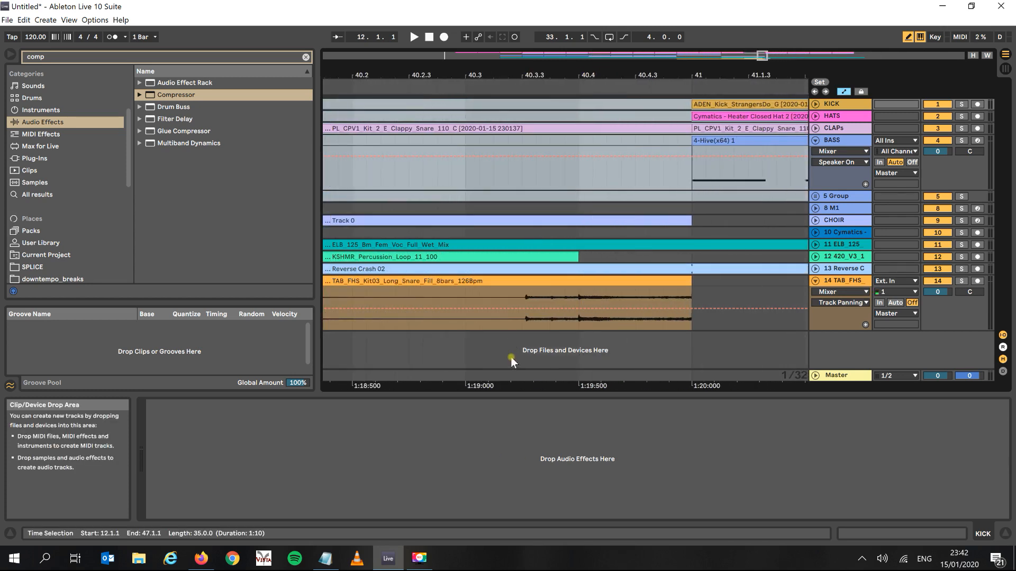
Step: Draw panning steps on the snare fill track, left from 40.3.3 and 50R from 40.4 to just past bar 41, and play them back
{"action": "left_click_drag", "start_coordinate": [527, 306], "coordinate": [531, 343]}
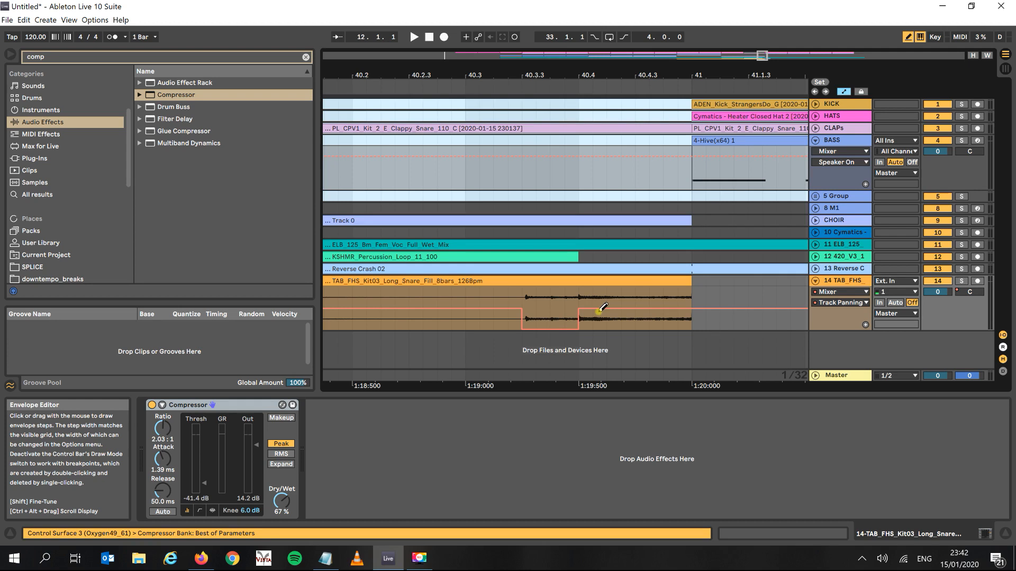
{"action": "left_click_drag", "start_coordinate": [670, 212], "coordinate": [716, 204]}
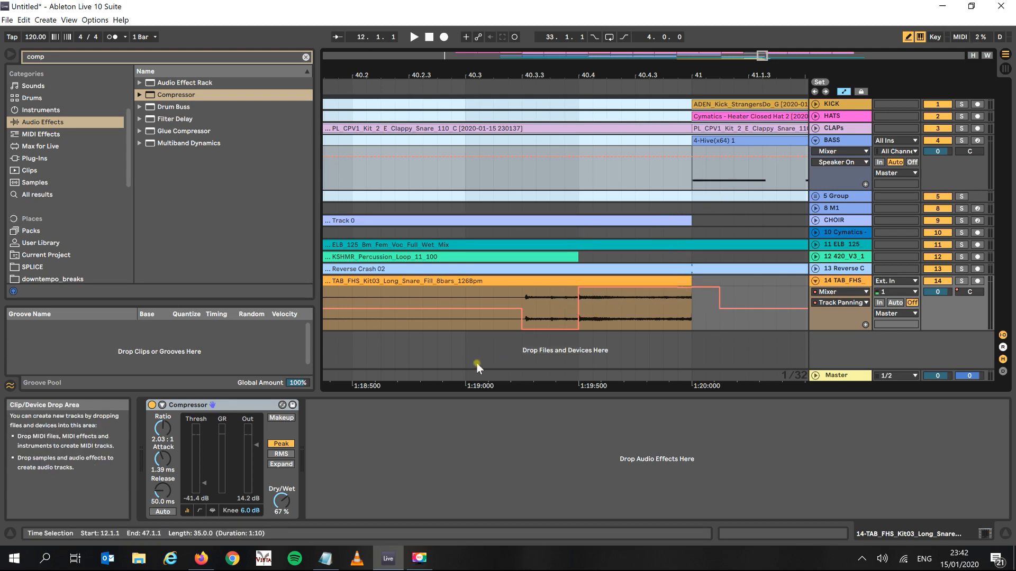
{"action": "left_click", "coordinate": [416, 86]}
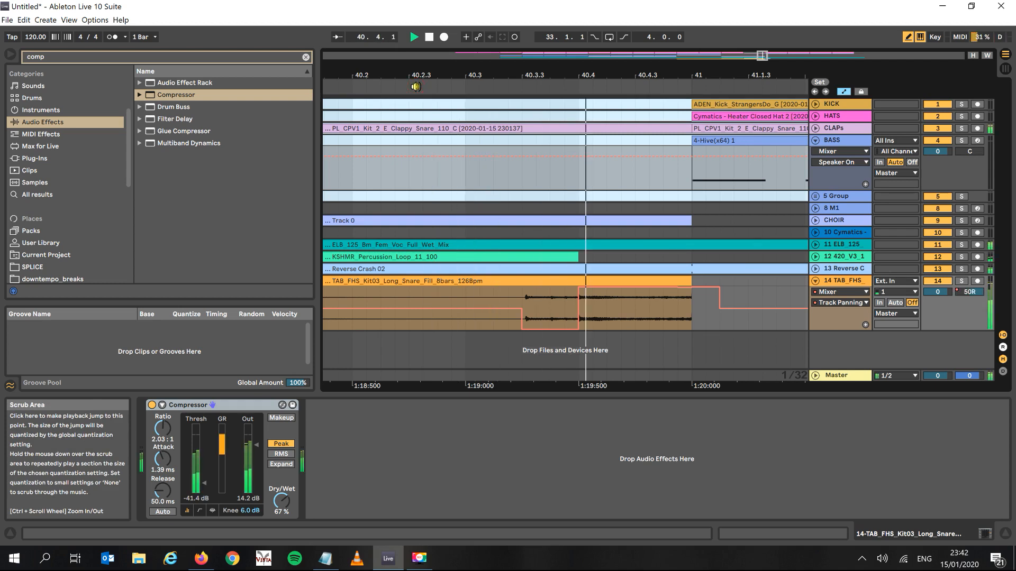
{"action": "key", "text": "space"}
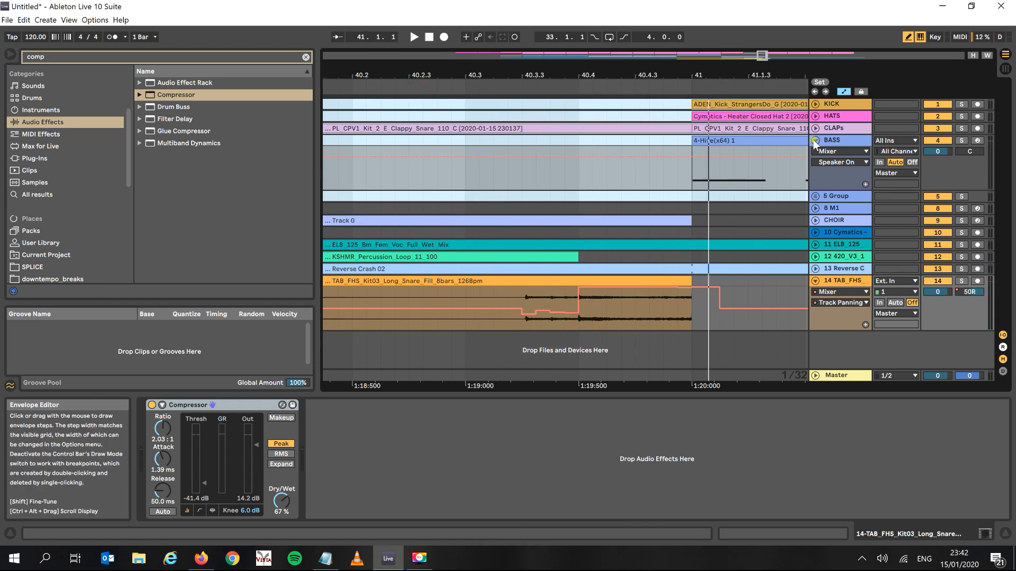
Step: Set the adaptive grid to Wide, redraw the snare fill's panning left from 40.3 and to 19R from 40.4, and audition it
{"action": "right_click", "coordinate": [593, 309]}
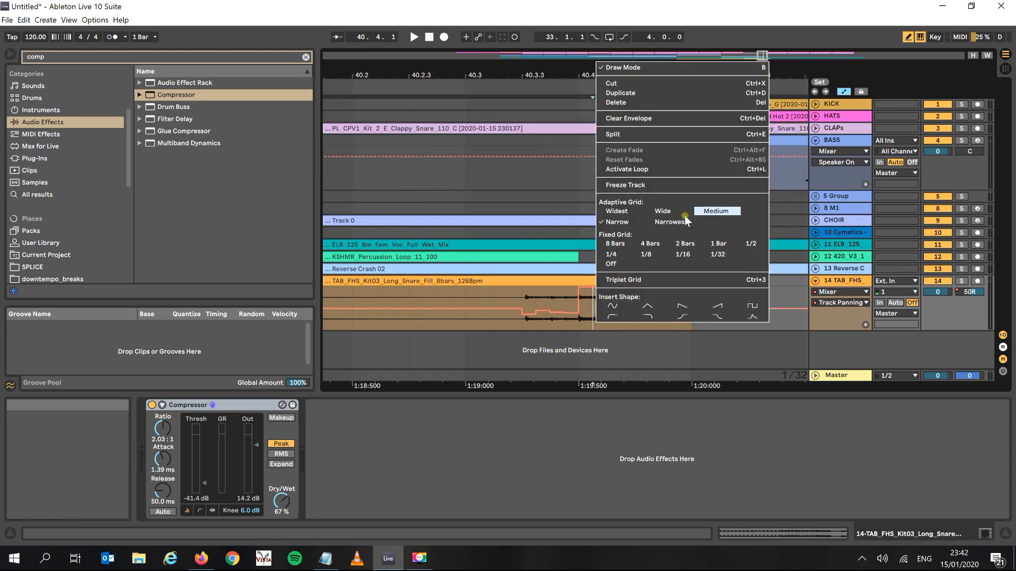
{"action": "left_click", "coordinate": [667, 213]}
{"action": "left_click", "coordinate": [545, 312]}
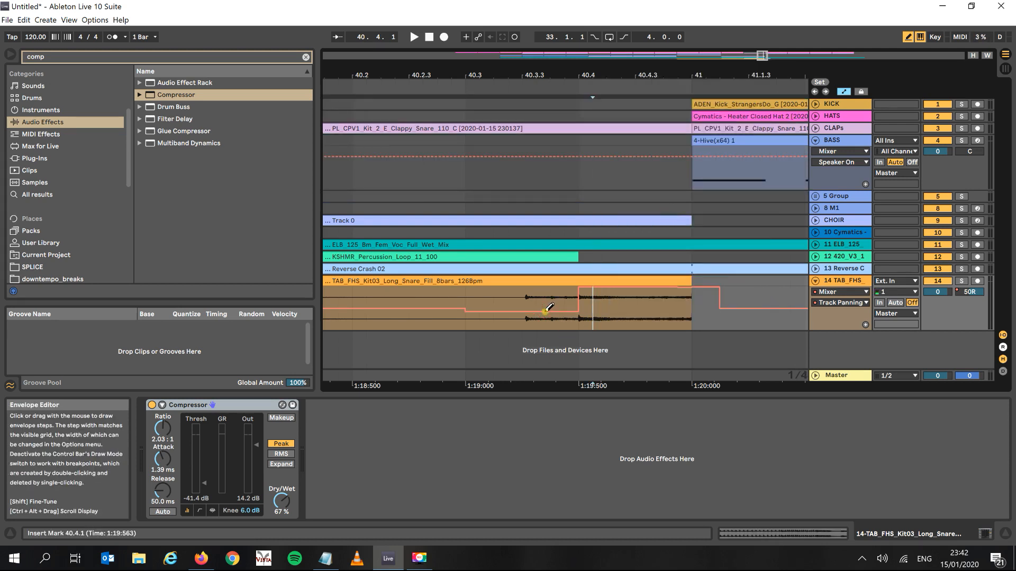
{"action": "left_click", "coordinate": [584, 299]}
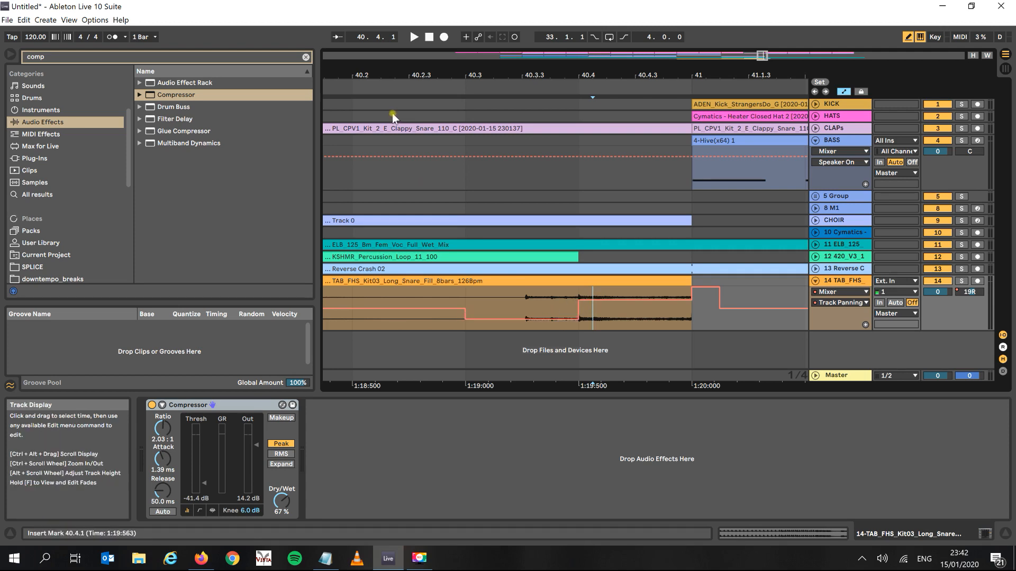
{"action": "left_click", "coordinate": [383, 85]}
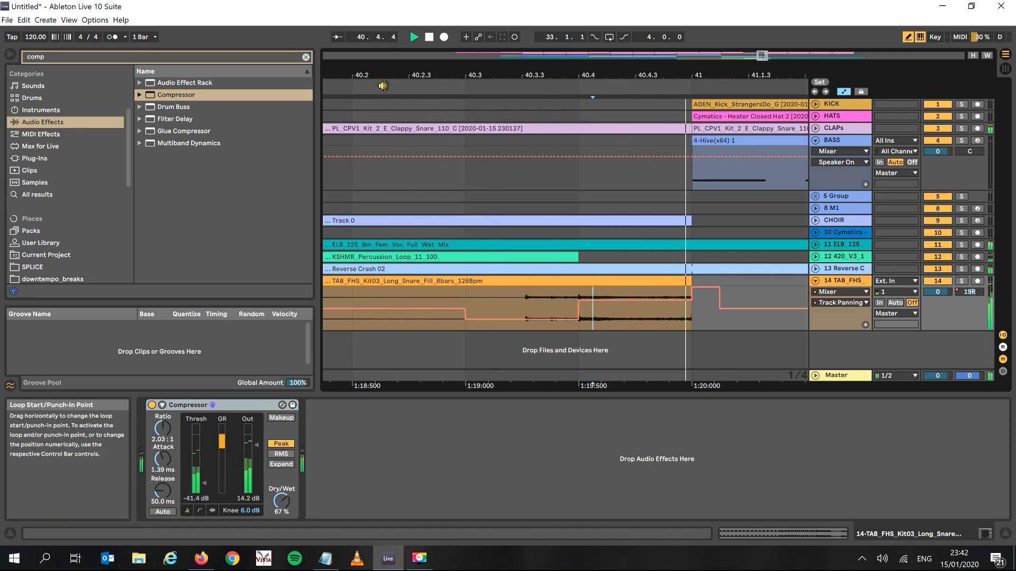
{"action": "key", "text": "space"}
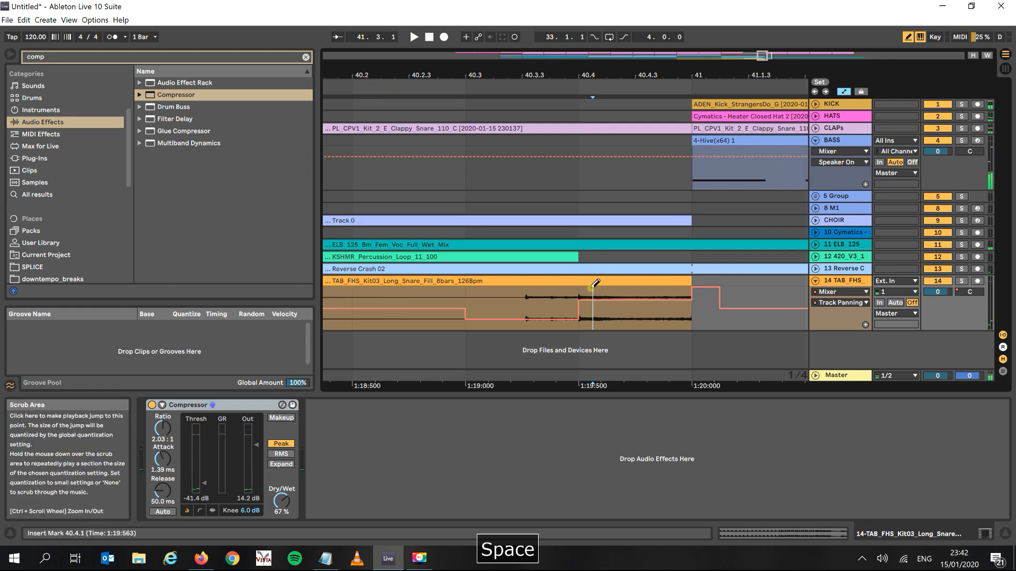
Step: Widen the snare fill's panning further left from 40.3 and to 32R from 40.4, audition it, and turn off Draw Mode
{"action": "left_click", "coordinate": [631, 294]}
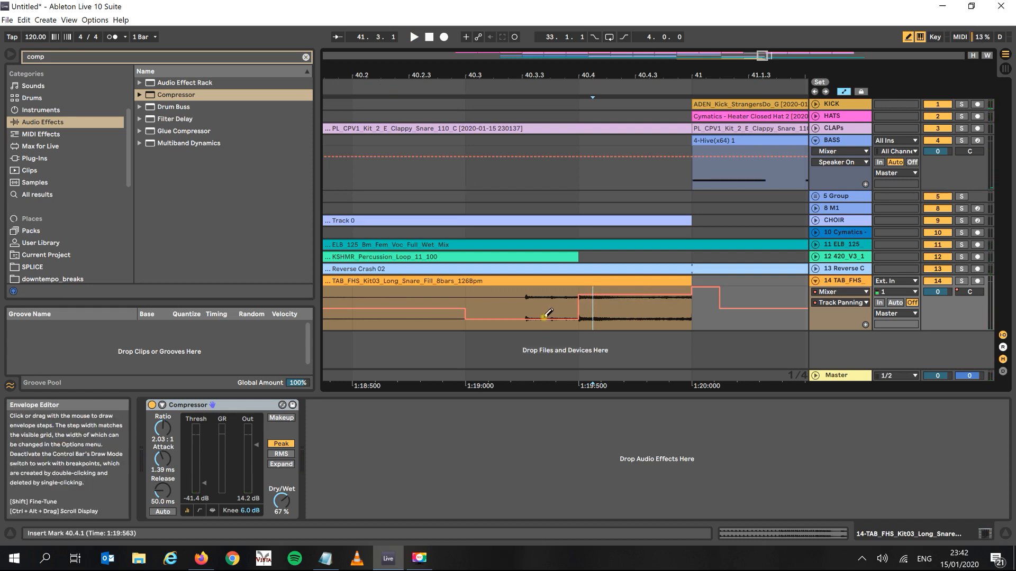
{"action": "left_click", "coordinate": [418, 90]}
{"action": "key", "text": "space"}
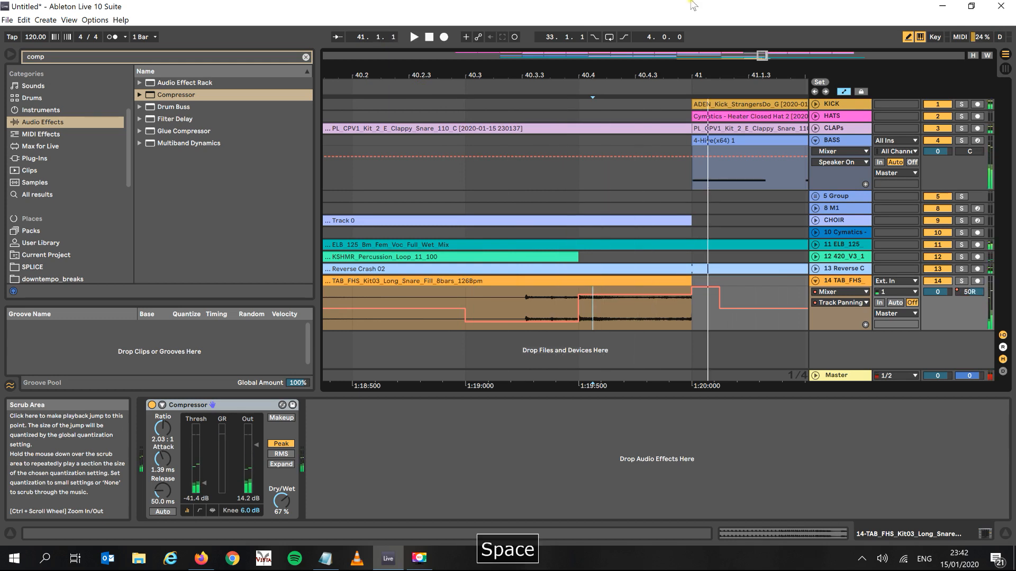
{"action": "left_click", "coordinate": [908, 36]}
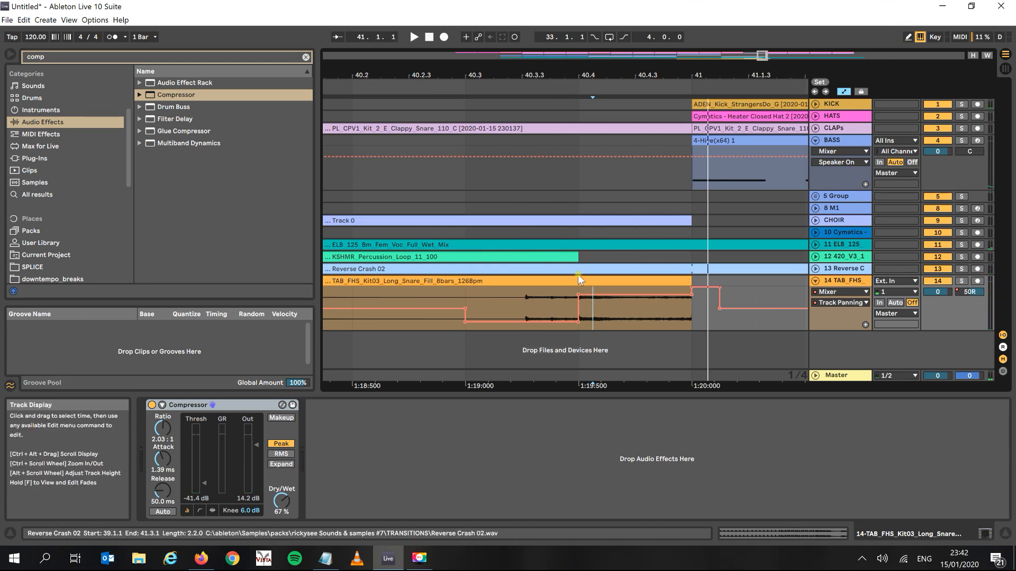
{"action": "double_click", "coordinate": [561, 289]}
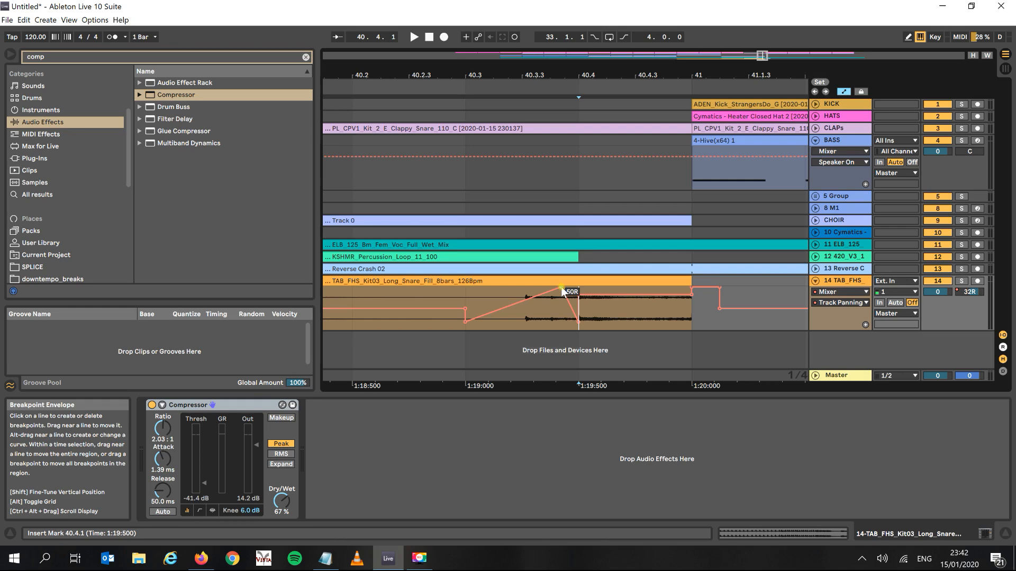
{"action": "key", "text": "ctrl+z"}
{"action": "key", "text": "ctrl+z"}
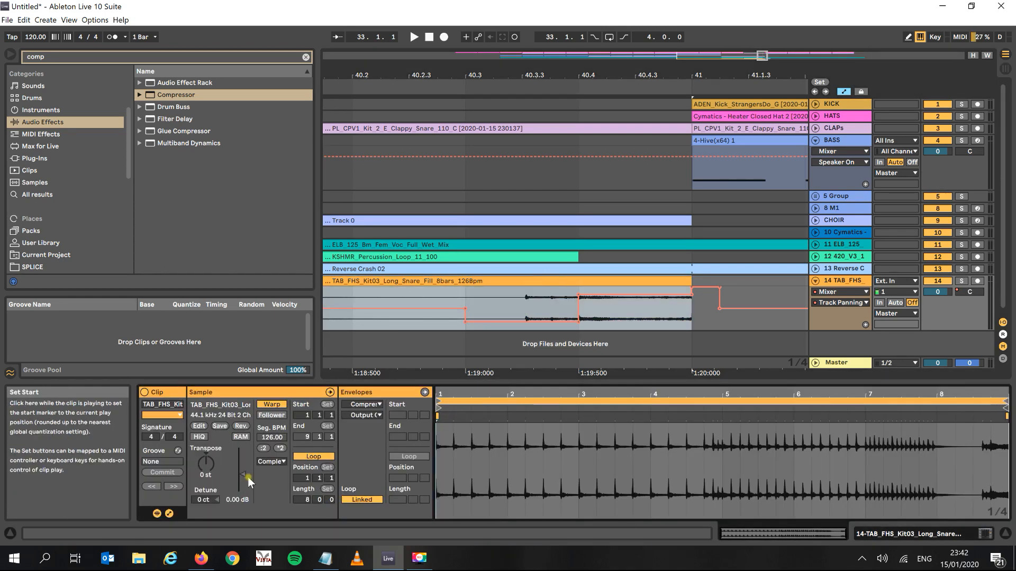
Step: Set the snare fill clip's gain to 3.69 dB during playback and fold its track
{"action": "left_click_drag", "start_coordinate": [243, 472], "coordinate": [243, 468]}
{"action": "key", "text": "space"}
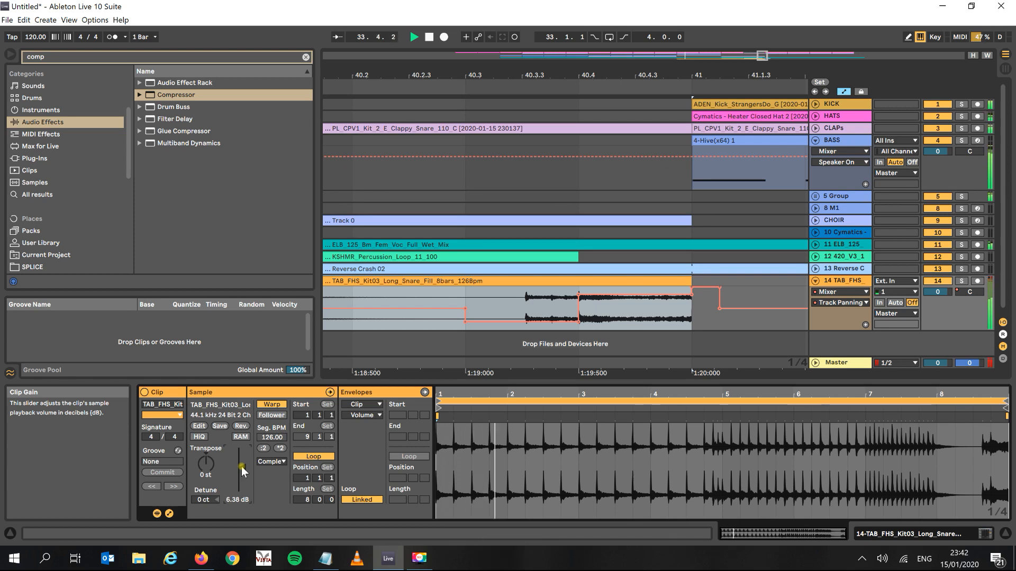
{"action": "left_click_drag", "start_coordinate": [242, 467], "coordinate": [243, 470]}
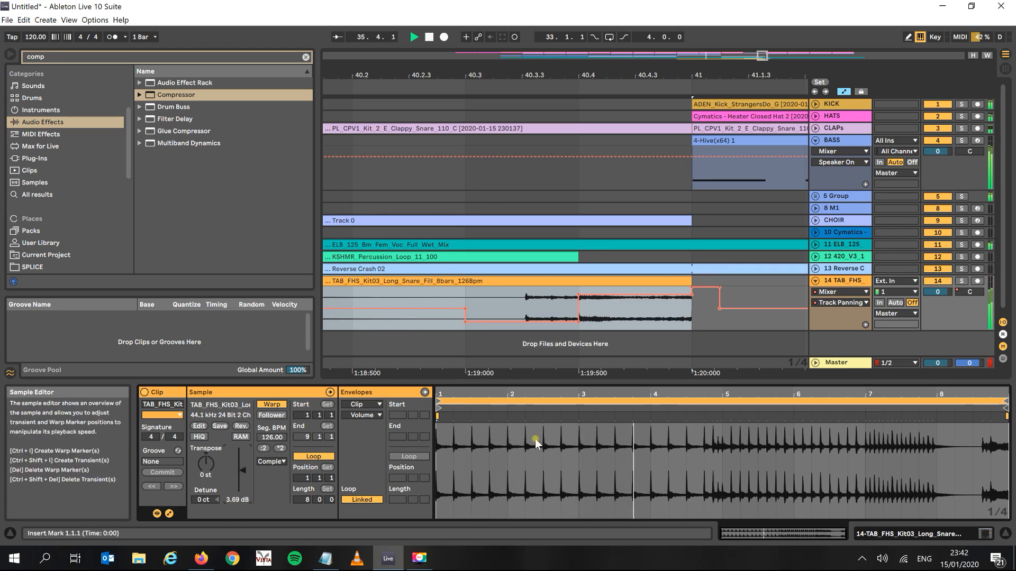
{"action": "left_click_drag", "start_coordinate": [540, 80], "coordinate": [540, 122]}
{"action": "left_click_drag", "start_coordinate": [536, 76], "coordinate": [537, 59]}
{"action": "left_click", "coordinate": [815, 280]}
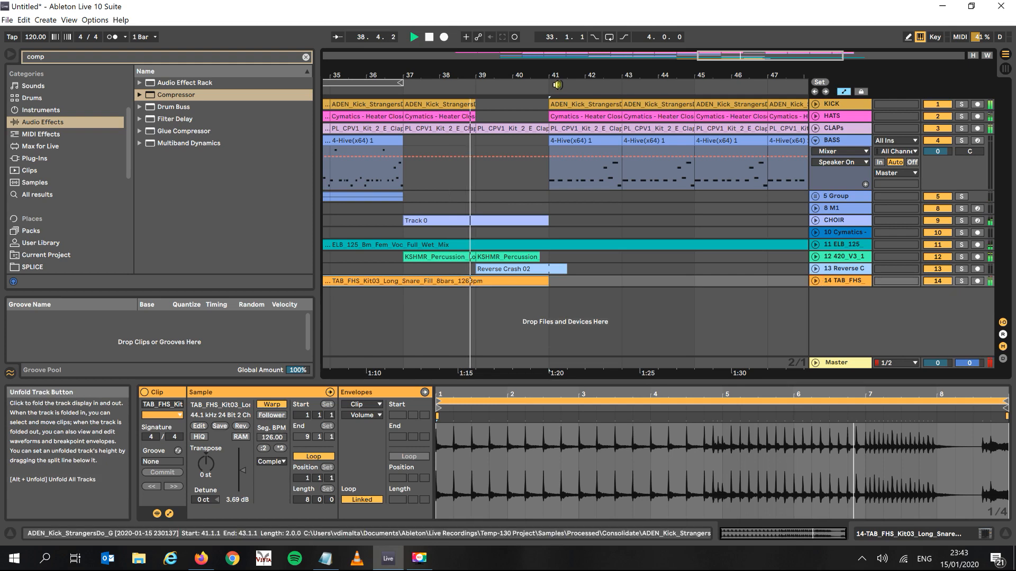
Step: Set the Reverse Crash 02 clip's gain to 0.25 dB and audition the transition into bar 41
{"action": "left_click_drag", "start_coordinate": [525, 75], "coordinate": [526, 59]}
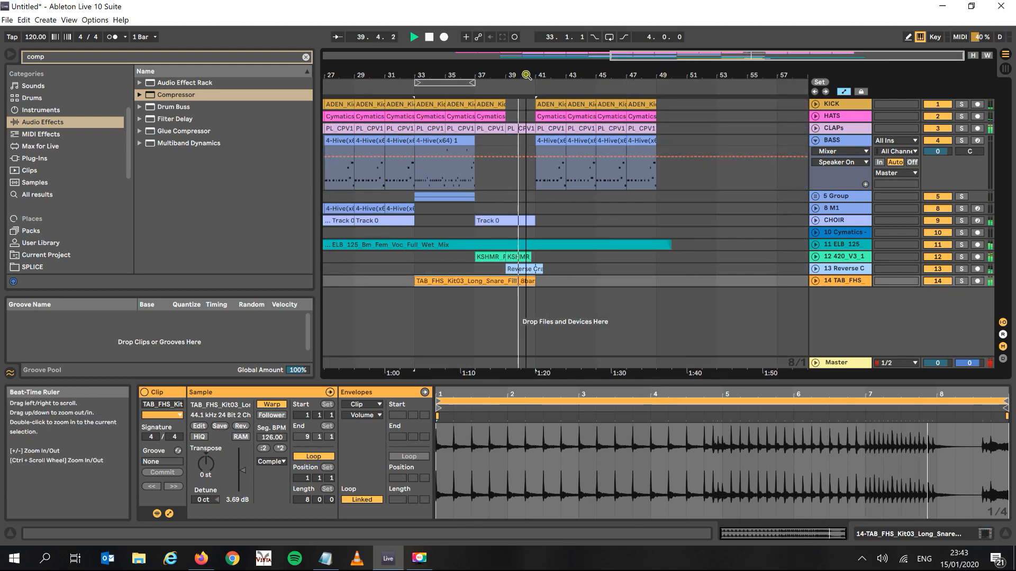
{"action": "left_click", "coordinate": [530, 269]}
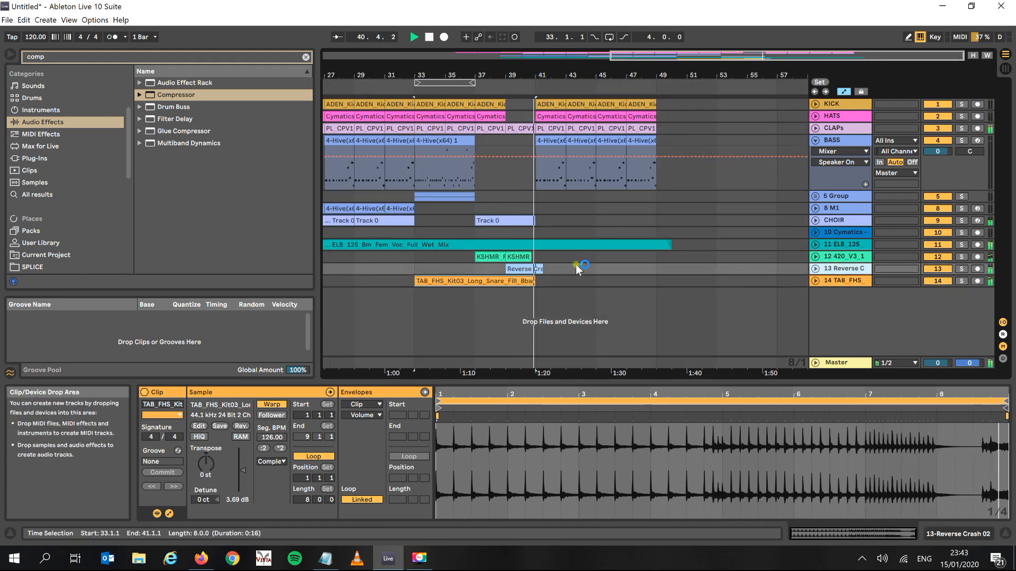
{"action": "left_click_drag", "start_coordinate": [242, 478], "coordinate": [243, 472]}
{"action": "key", "text": "space"}
{"action": "key", "text": "space"}
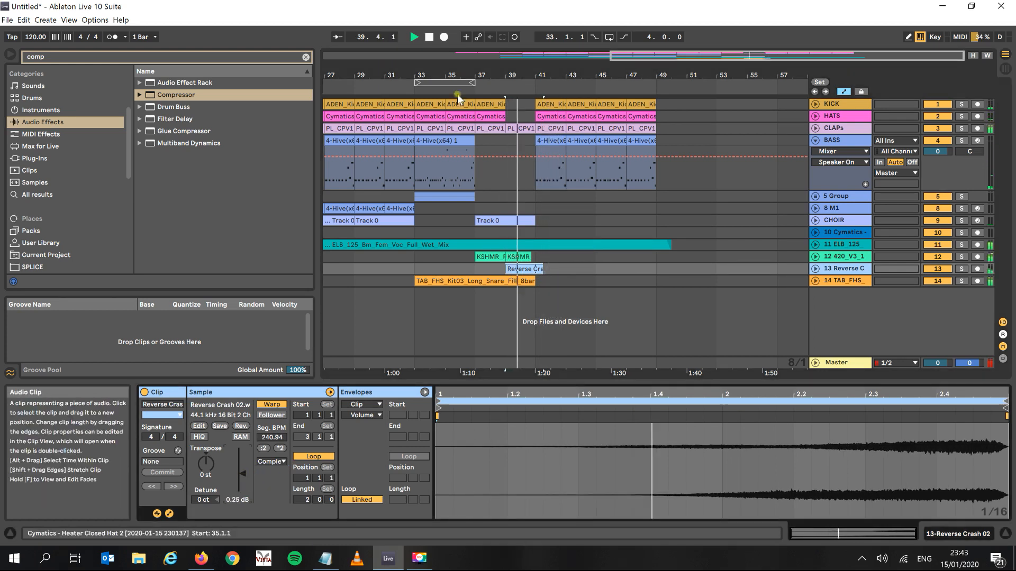
{"action": "left_click_drag", "start_coordinate": [462, 73], "coordinate": [616, 68]}
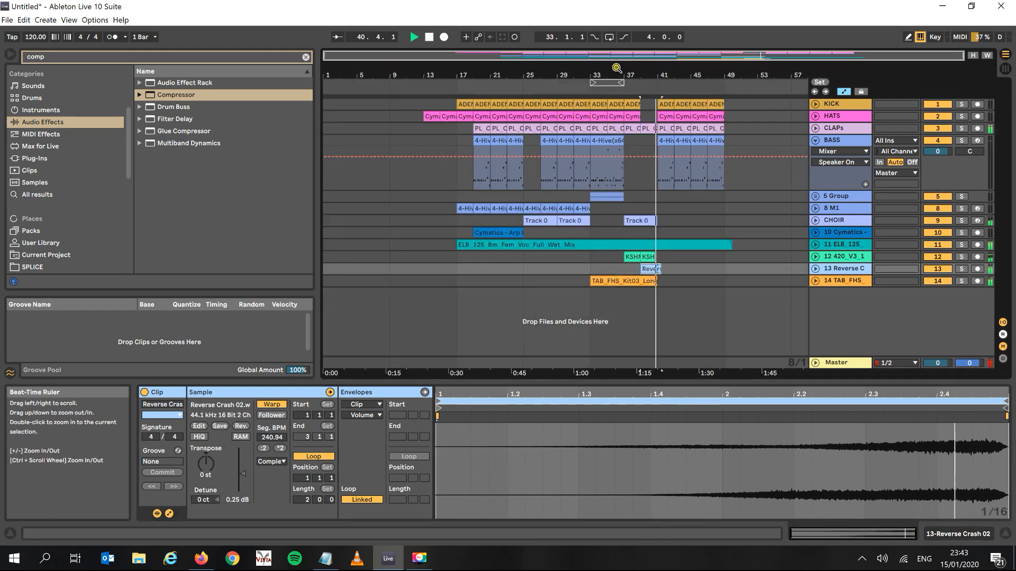
{"action": "key", "text": "space"}
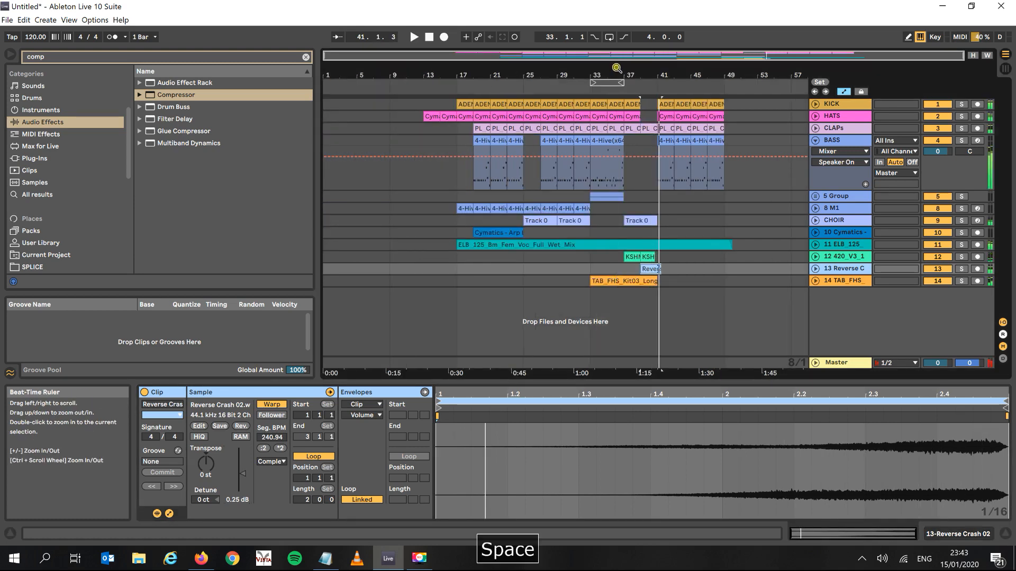
Step: Try to copy the bass clip at bar 41 onto the 5 Group track at the same position
{"action": "left_click", "coordinate": [667, 141]}
{"action": "key", "text": "ctrl+c"}
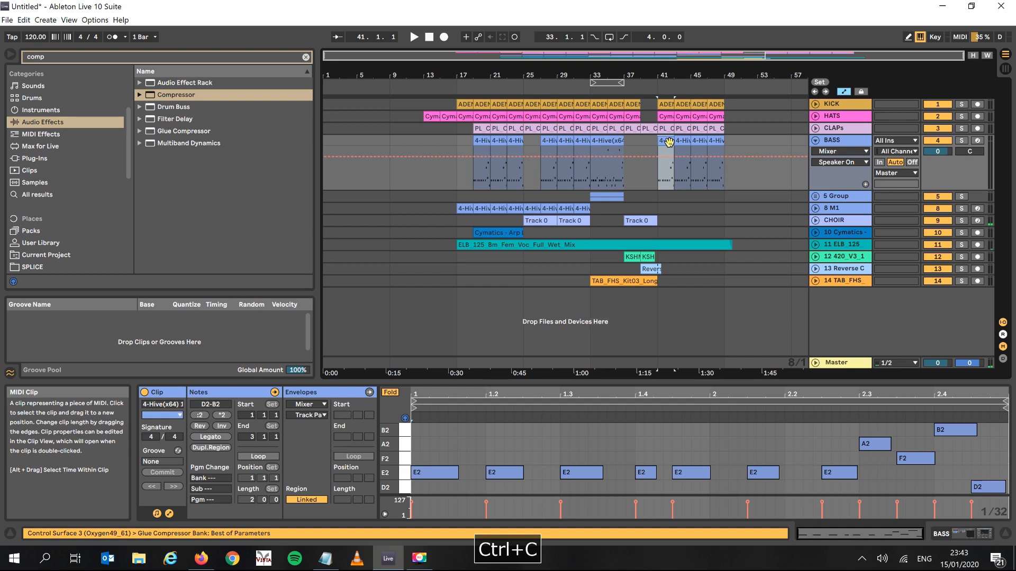
{"action": "left_click", "coordinate": [658, 197]}
{"action": "key", "text": "ctrl+v"}
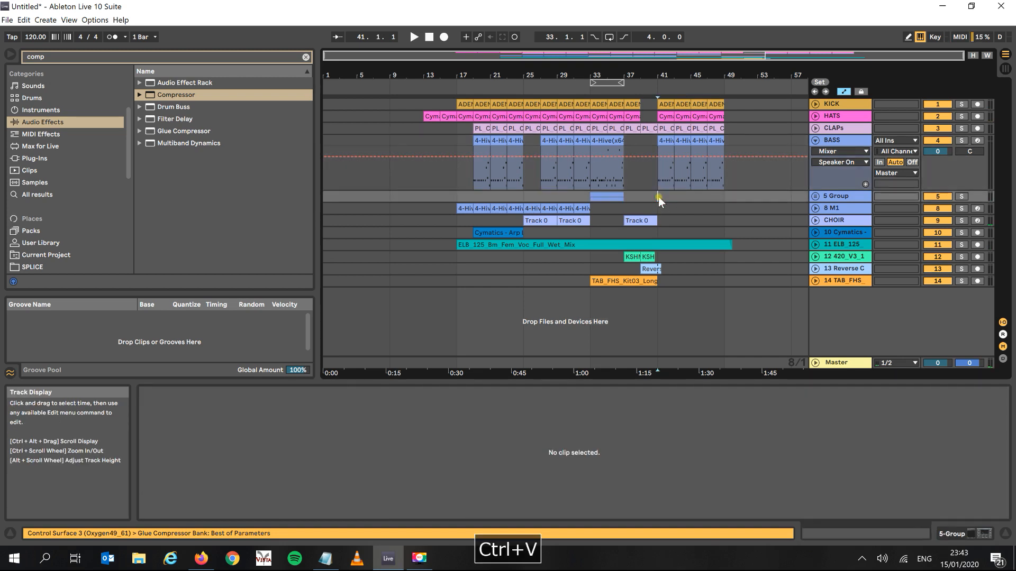
Step: Unfold the 5 Group track, copy the main bass clip at bar 41 onto the group's first BASS track, and audition it
{"action": "left_click", "coordinate": [814, 196]}
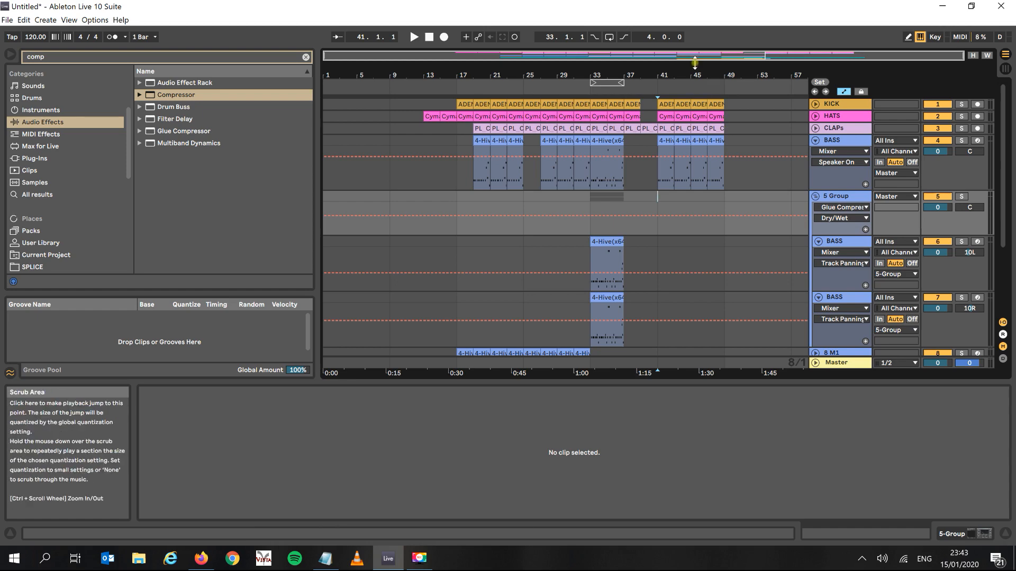
{"action": "left_click_drag", "start_coordinate": [693, 75], "coordinate": [661, 85]}
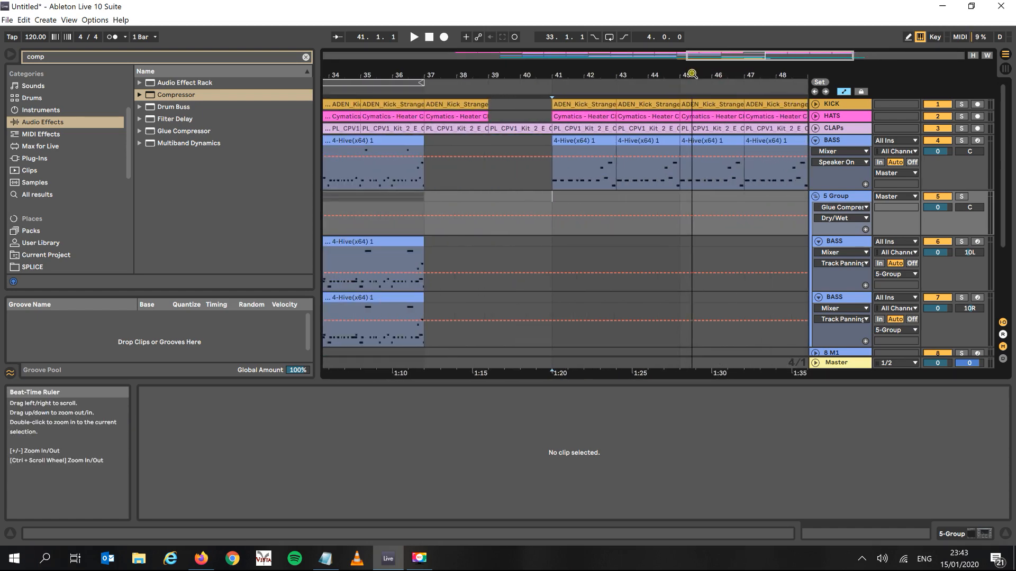
{"action": "left_click", "coordinate": [582, 142]}
{"action": "key", "text": "space"}
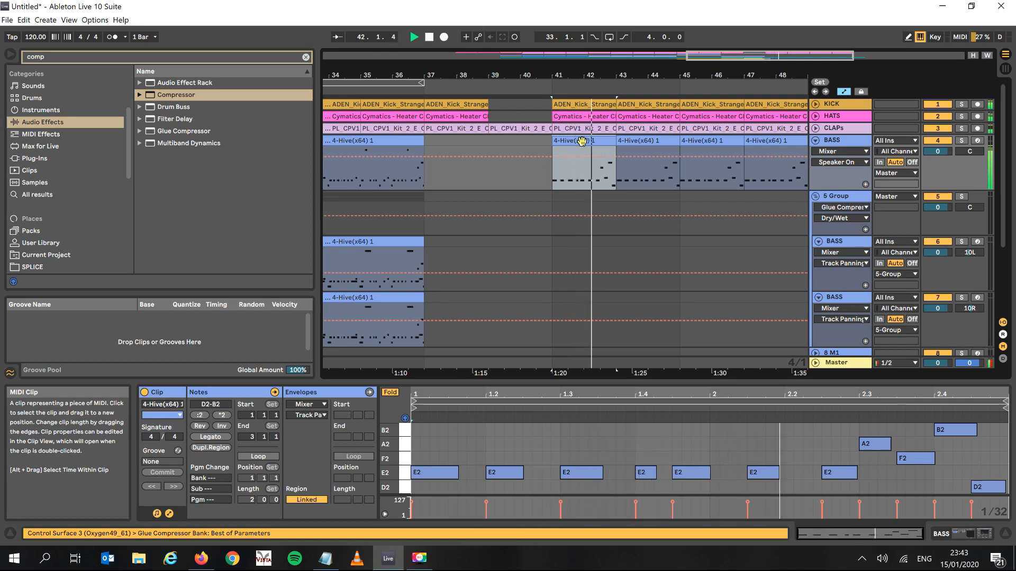
{"action": "key", "text": "space"}
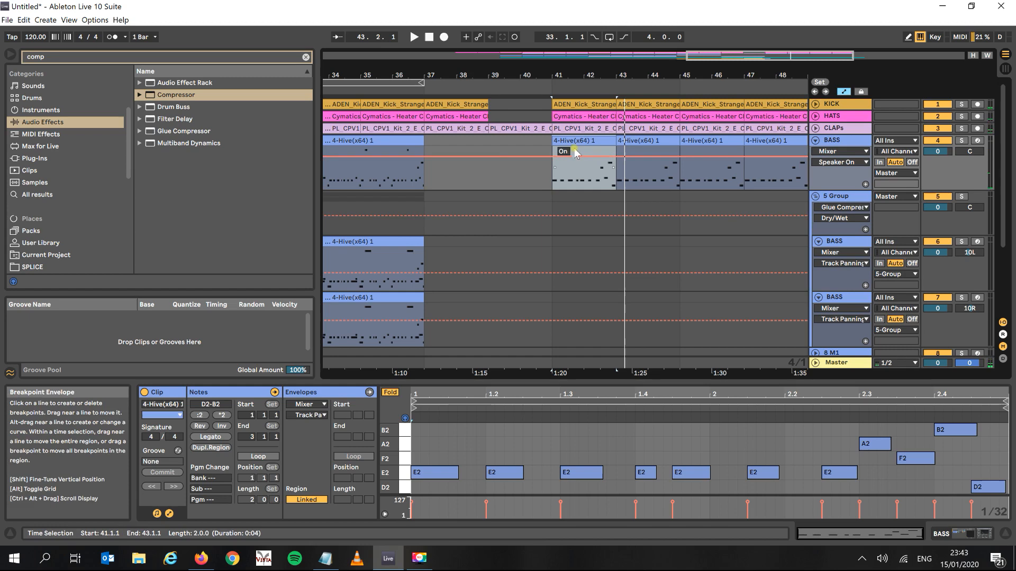
{"action": "key", "text": "ctrl+c"}
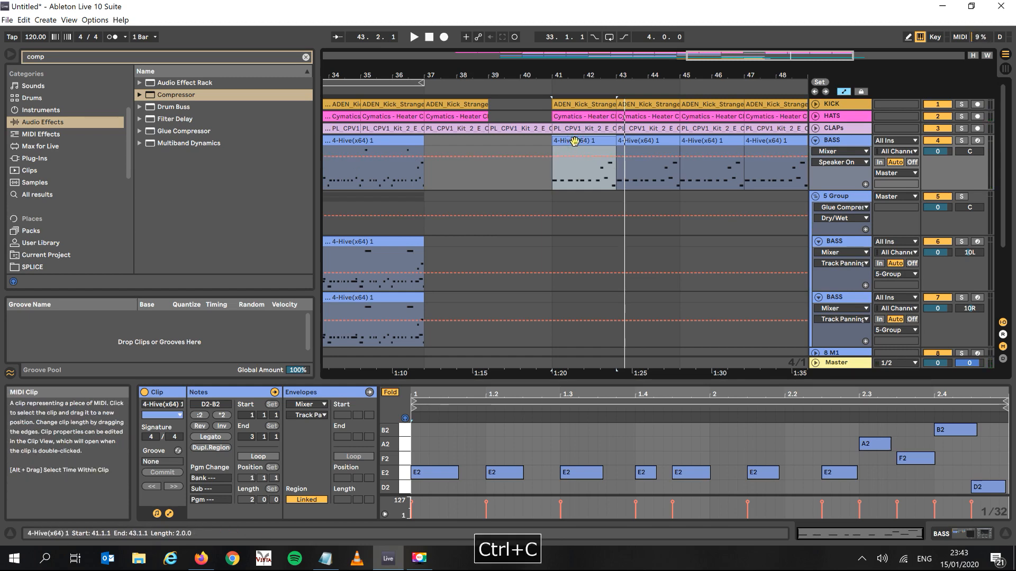
{"action": "left_click", "coordinate": [552, 252]}
{"action": "key", "text": "ctrl+v"}
{"action": "key", "text": "space"}
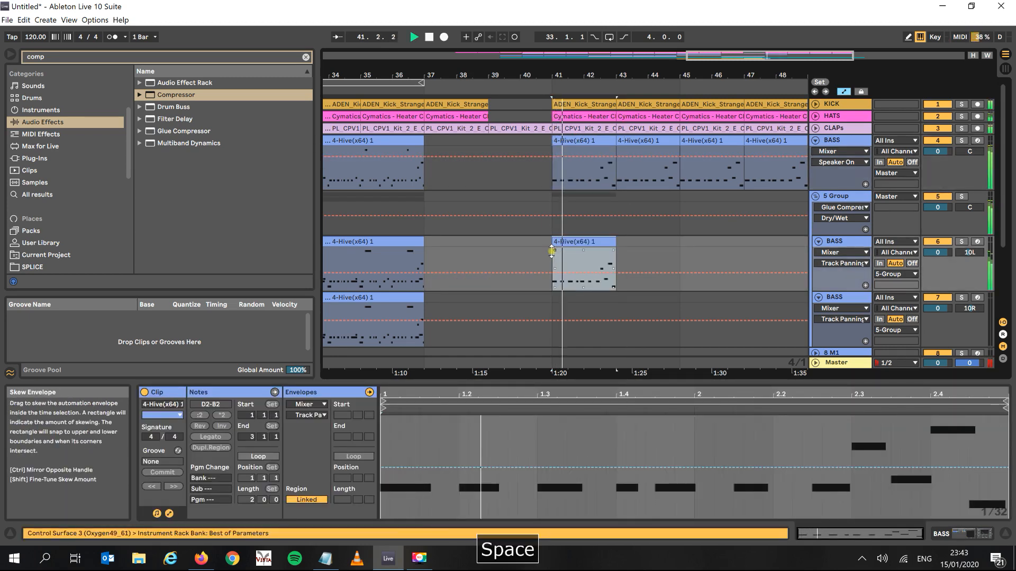
{"action": "key", "text": "space"}
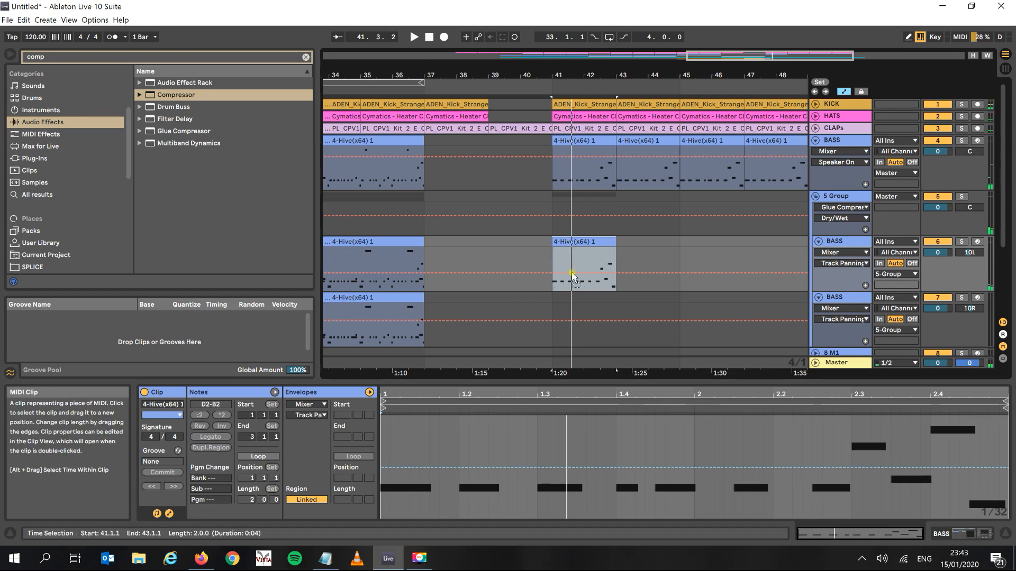
Step: Move the copied bass clip to the group's second BASS track, panned 10R, at bar 41 and play it
{"action": "left_click_drag", "start_coordinate": [567, 249], "coordinate": [572, 294]}
{"action": "key", "text": "space"}
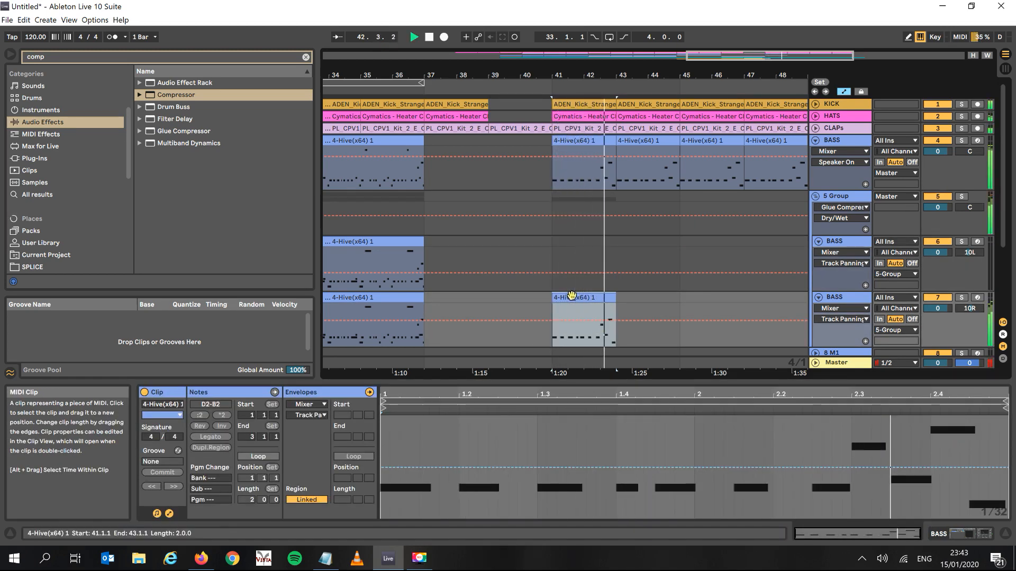
{"action": "key", "text": "space"}
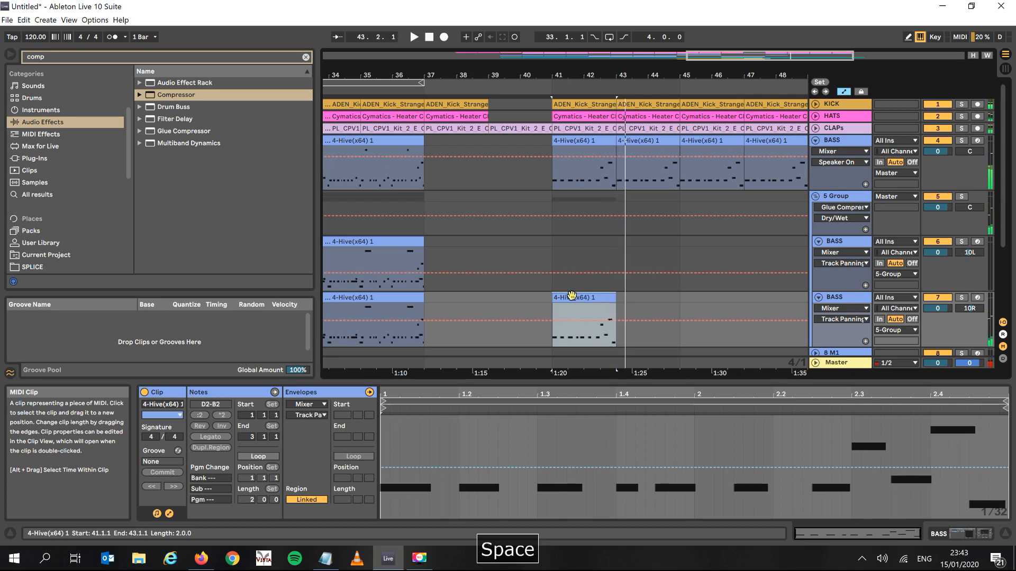
Step: Show the notes of the copied bass clip at bar 41 and lengthen its E2 note before beat 2.3 and the A2 and F2 notes
{"action": "left_click", "coordinate": [220, 393]}
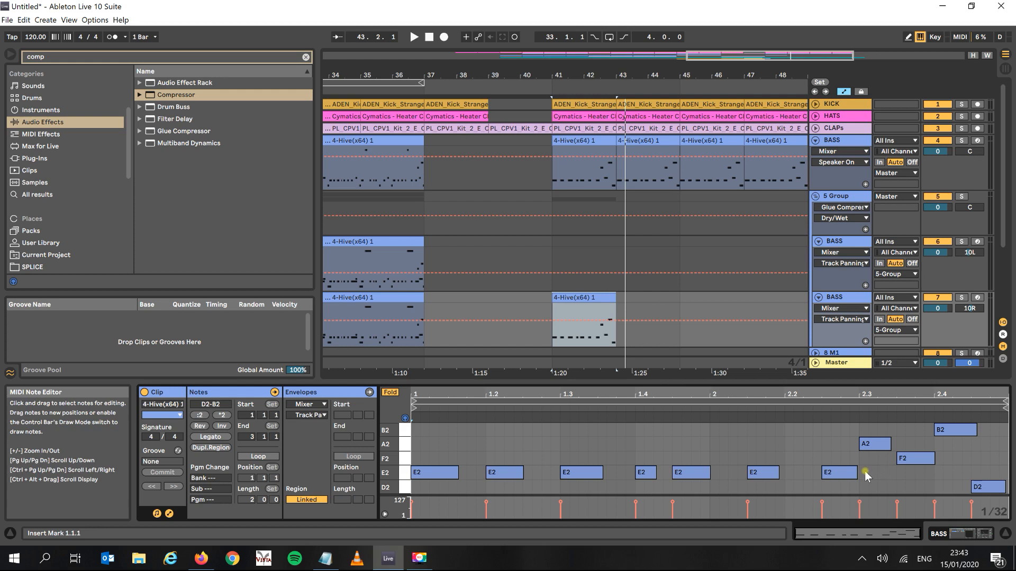
{"action": "left_click_drag", "start_coordinate": [856, 472], "coordinate": [876, 472]}
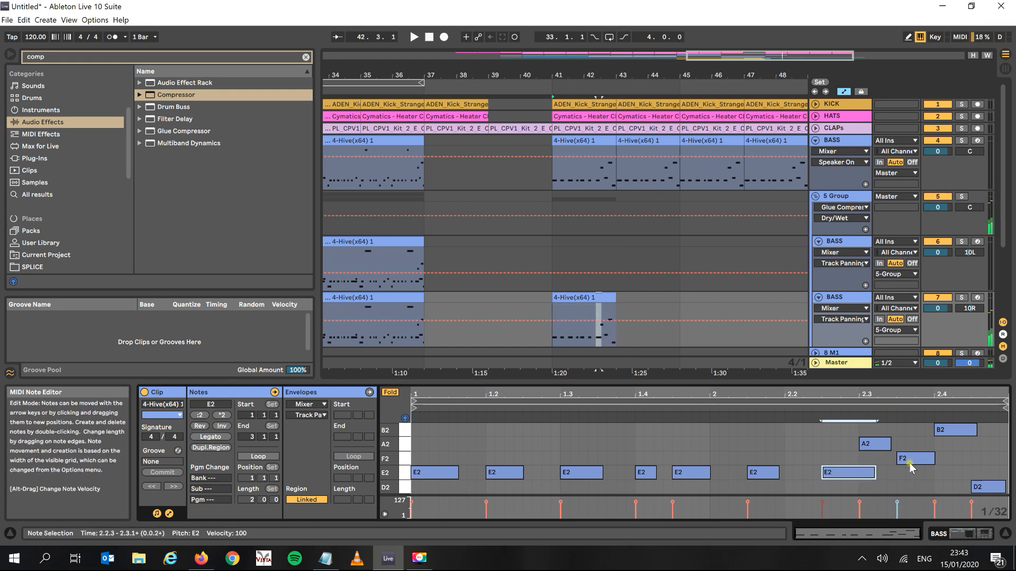
{"action": "left_click_drag", "start_coordinate": [932, 459], "coordinate": [950, 459]}
{"action": "left_click_drag", "start_coordinate": [888, 449], "coordinate": [909, 448]}
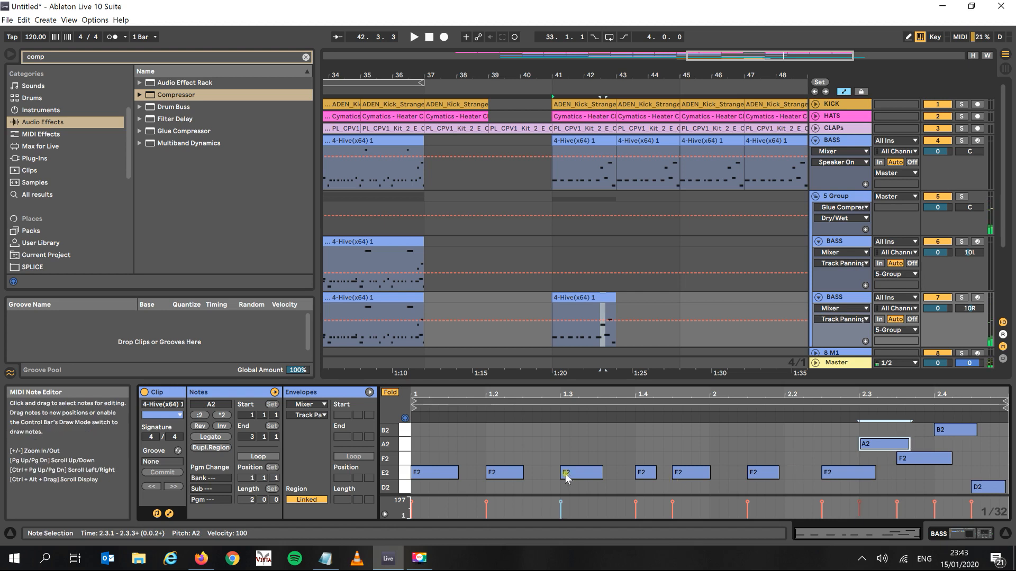
Step: Raise the short E2 note at 1.4 by one octave to E3 and audition the bass clip
{"action": "left_click", "coordinate": [645, 474]}
{"action": "key", "text": "shift+Up"}
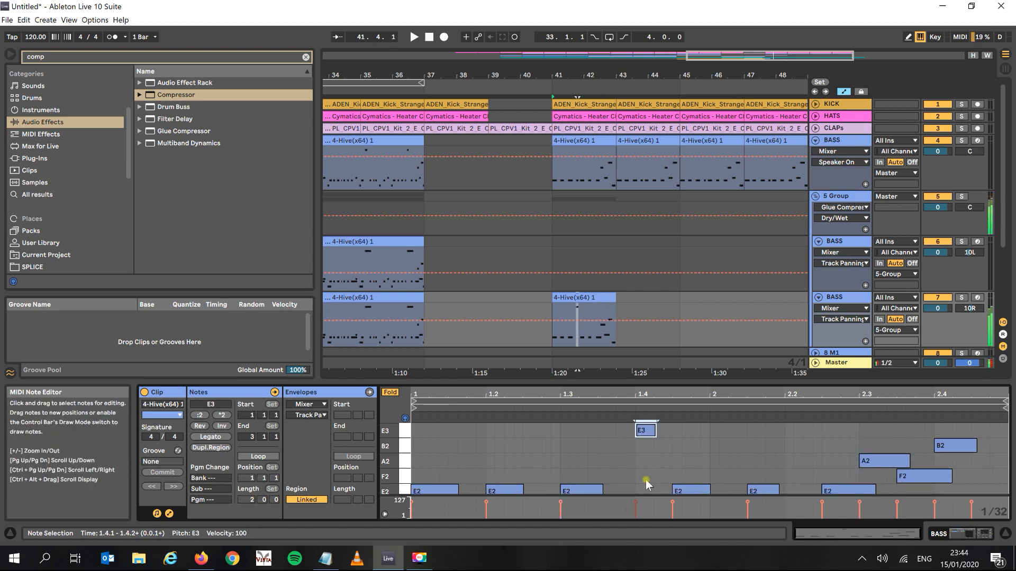
{"action": "key", "text": "space"}
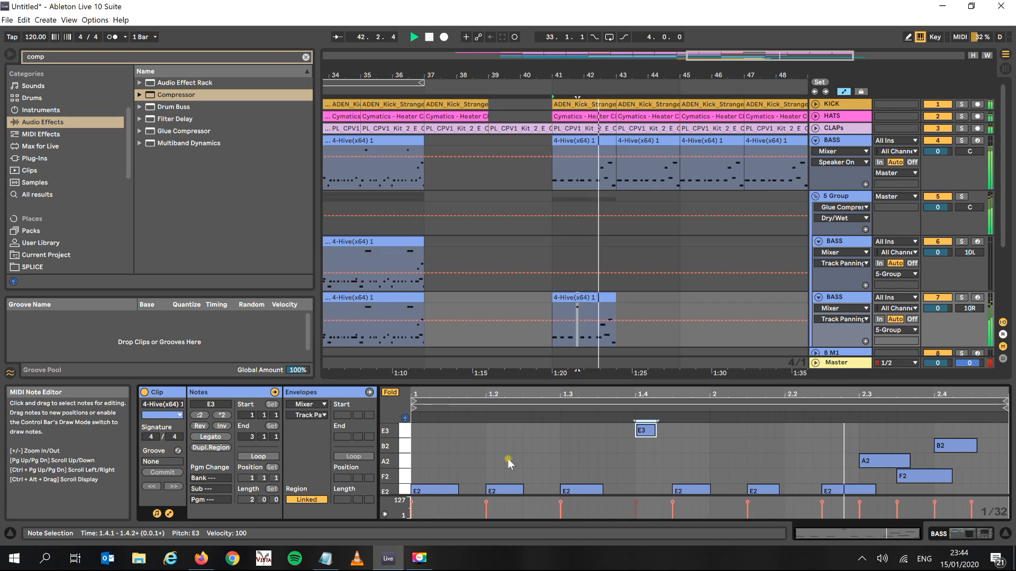
{"action": "key", "text": "space"}
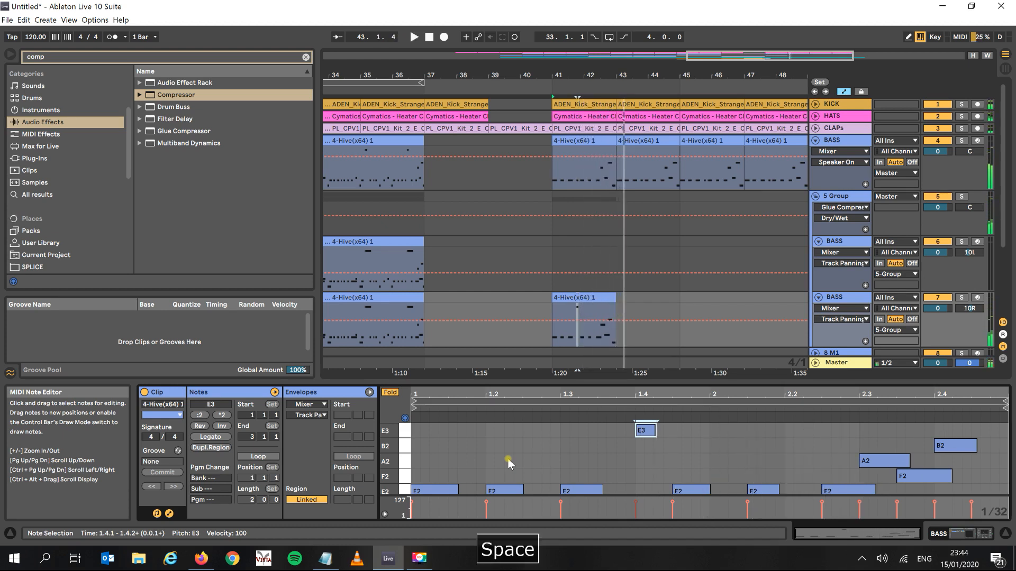
Step: Duplicate the second BASS track in the 5 Group, the one panned 10R
{"action": "left_click_drag", "start_coordinate": [582, 75], "coordinate": [582, 73]}
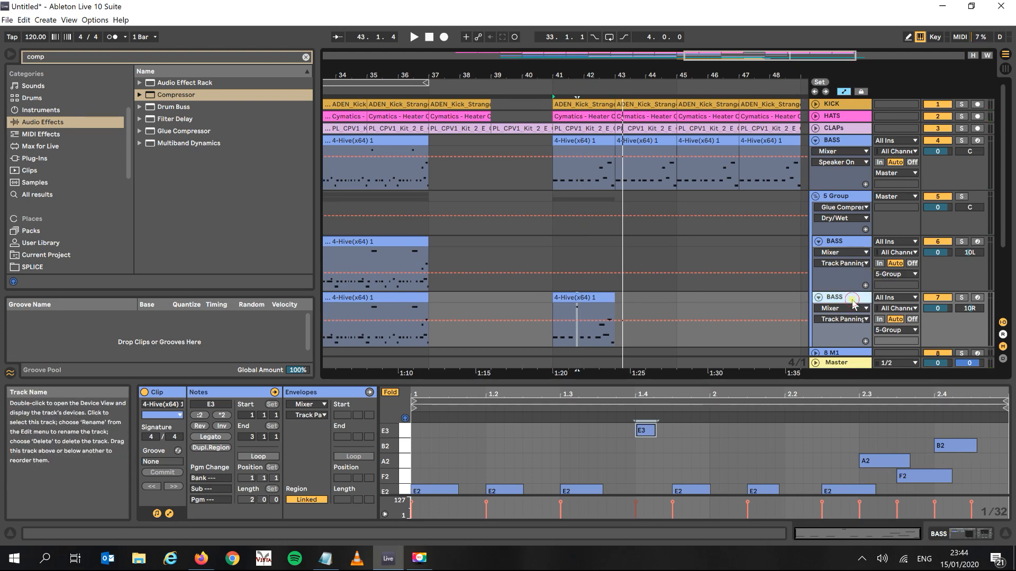
{"action": "scroll", "coordinate": [998, 212], "scroll_direction": "down", "scroll_amount": 3}
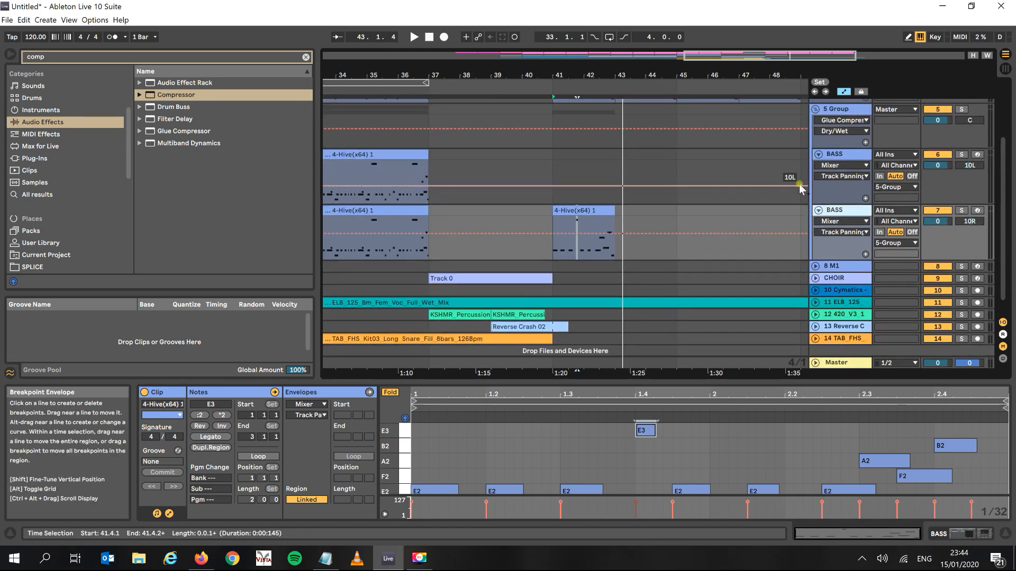
{"action": "right_click", "coordinate": [852, 214]}
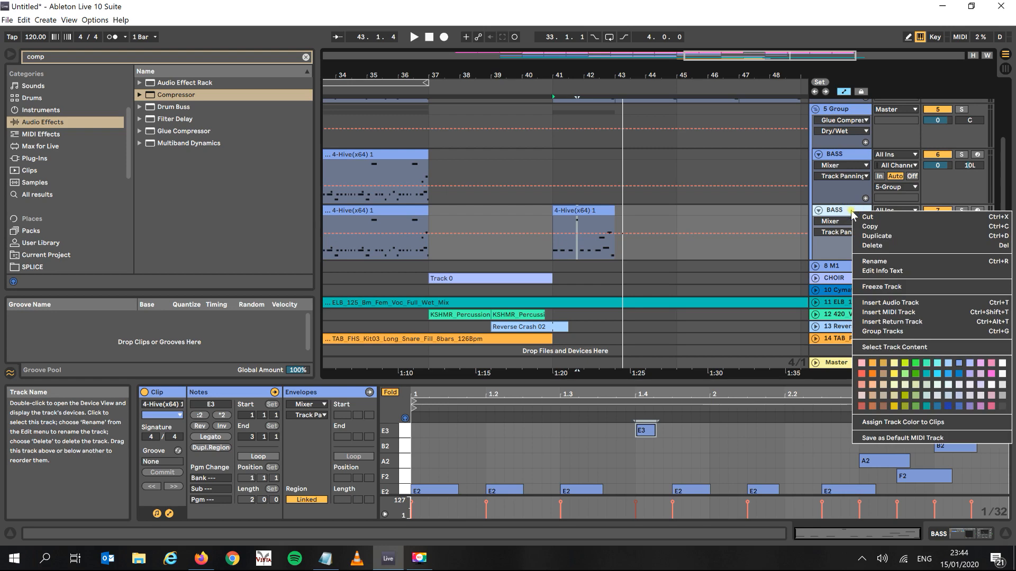
{"action": "left_click", "coordinate": [867, 237]}
Step: Delete the bar 33 clip from the duplicated BASS track, deactivate the bar 41 clip on the original 10R track, and audition
{"action": "left_click_drag", "start_coordinate": [578, 71], "coordinate": [645, 76]}
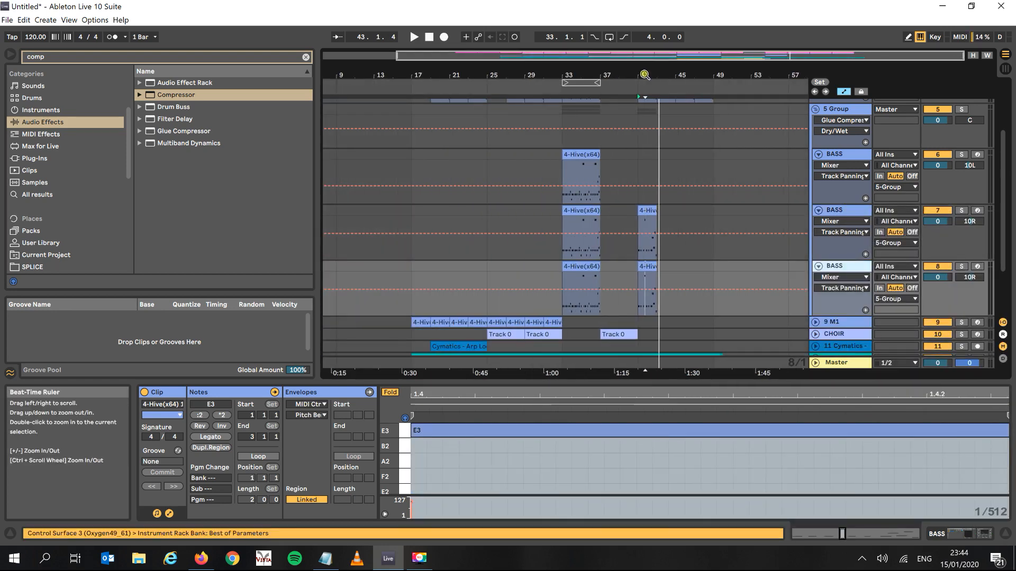
{"action": "left_click", "coordinate": [591, 267]}
{"action": "key", "text": "Delete"}
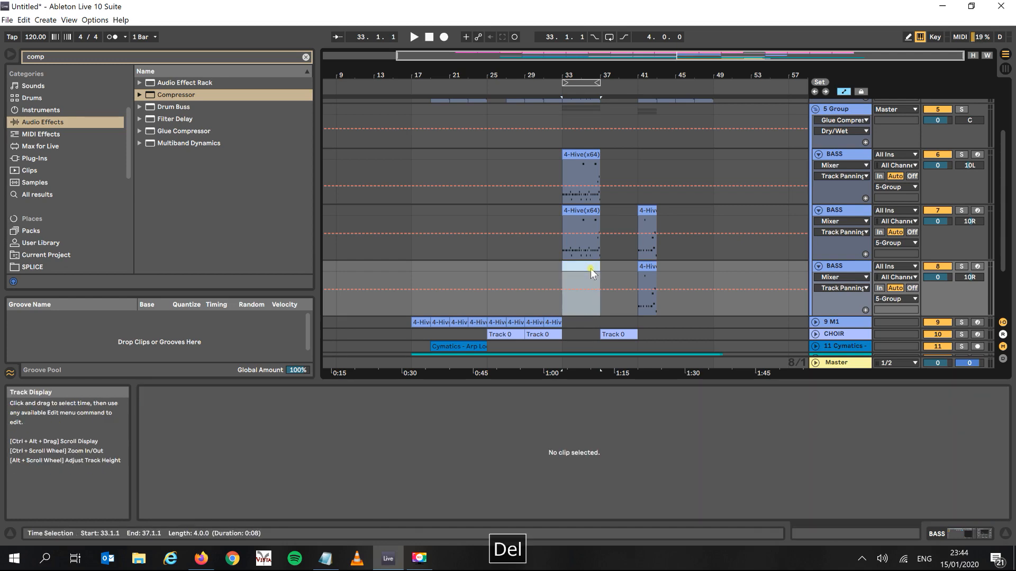
{"action": "left_click", "coordinate": [646, 209]}
{"action": "key", "text": "space"}
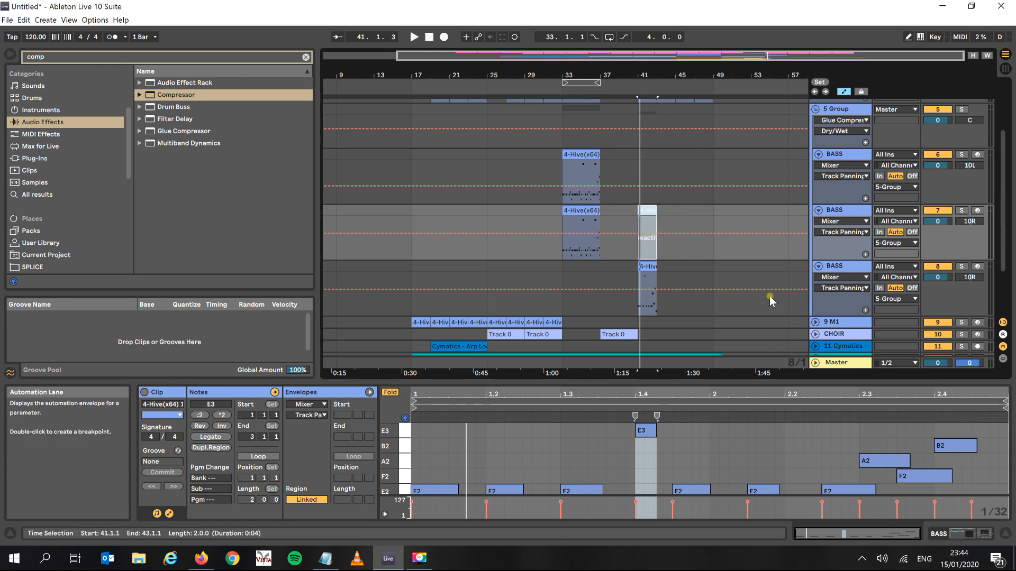
Step: Ungroup both nested Instrument Racks on the duplicated BASS track so Hive sits directly before the Glue Compressor
{"action": "left_click", "coordinate": [836, 269]}
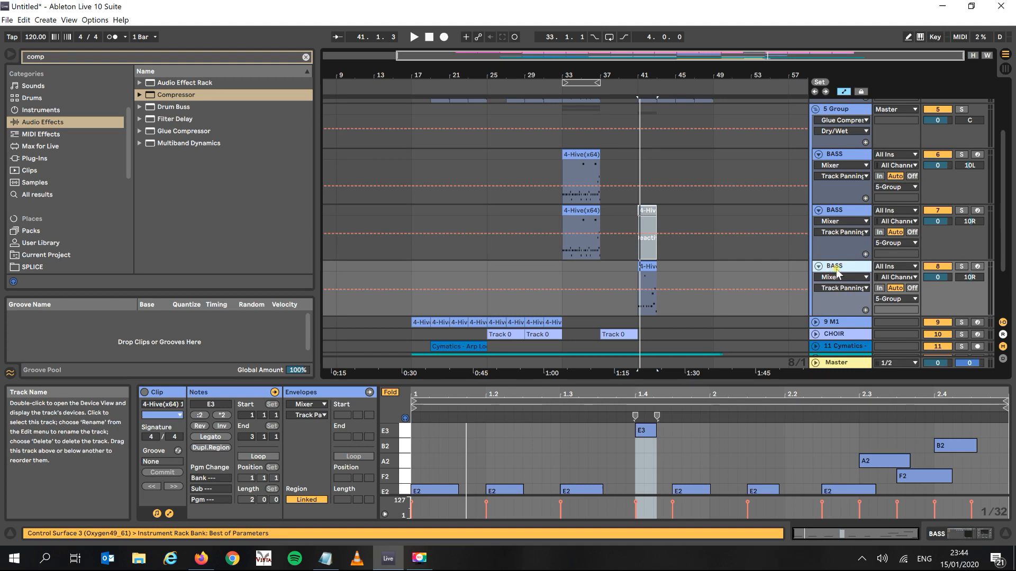
{"action": "double_click", "coordinate": [836, 269]}
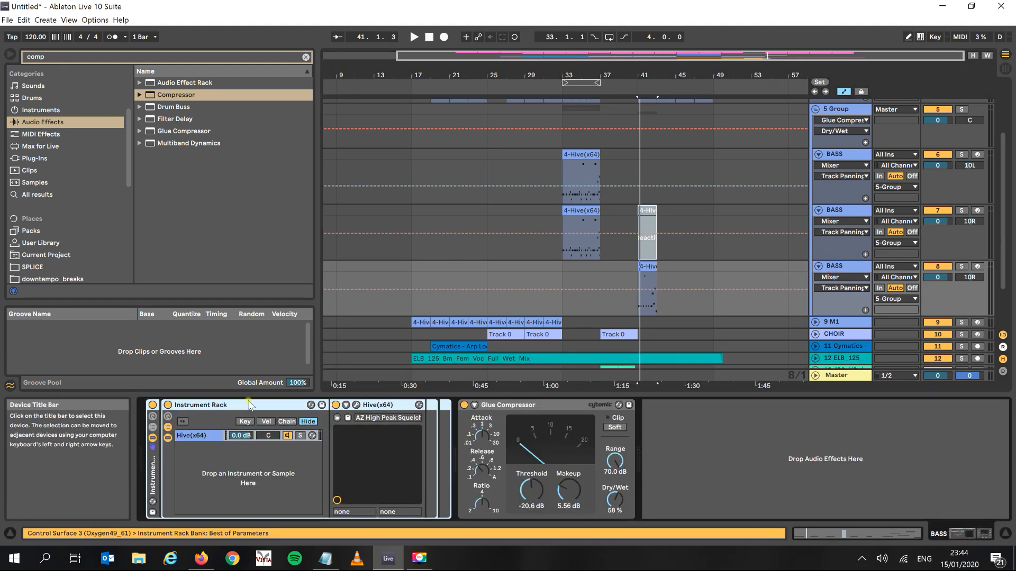
{"action": "left_click", "coordinate": [191, 436]}
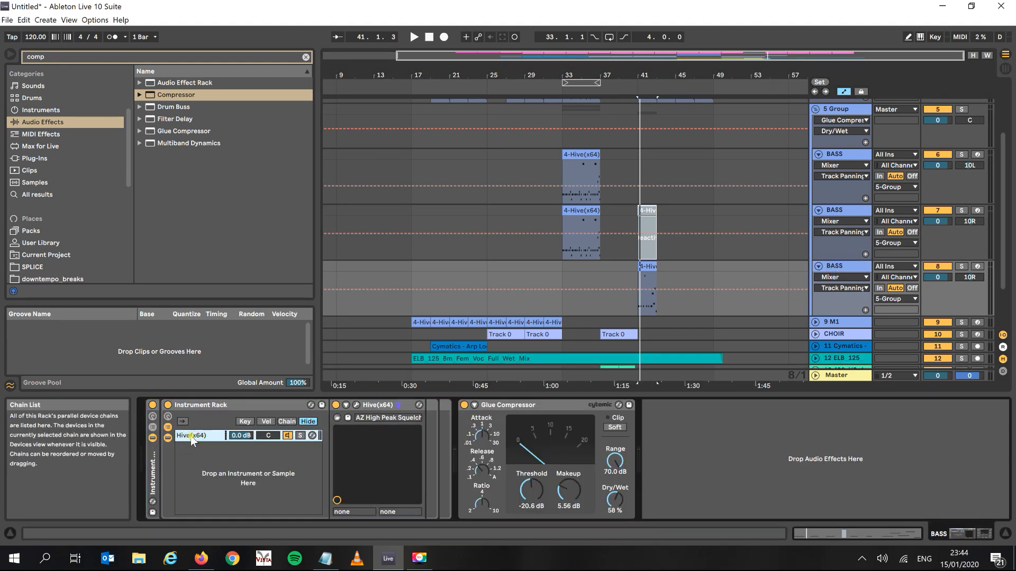
{"action": "left_click", "coordinate": [208, 408]}
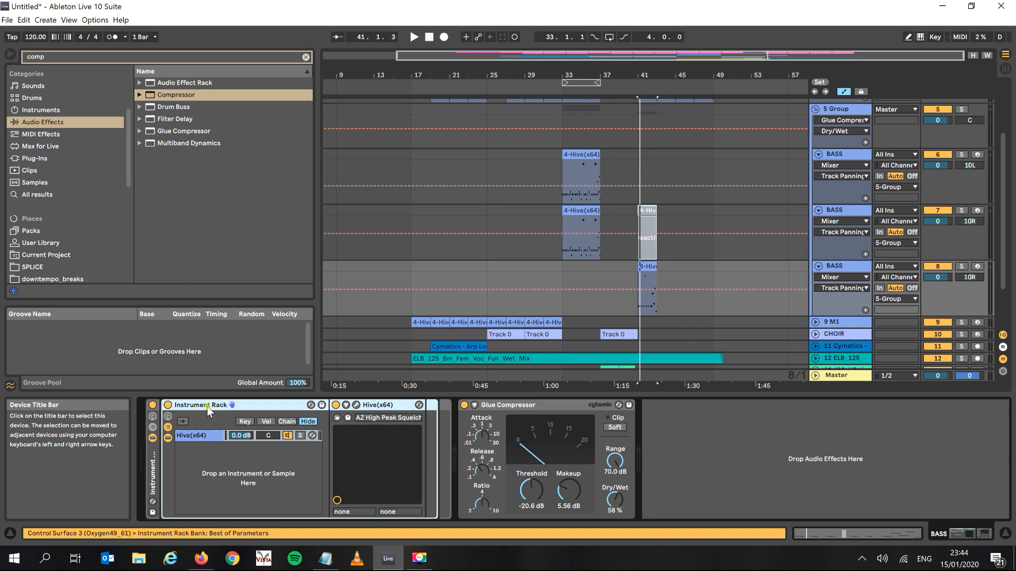
{"action": "key", "text": "ctrl+shift+g"}
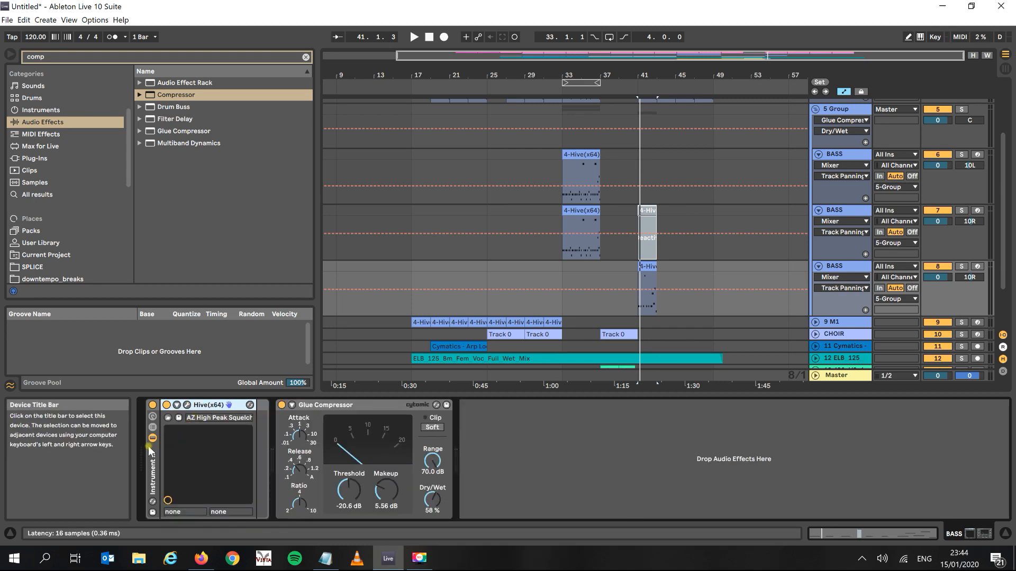
{"action": "left_click", "coordinate": [154, 469]}
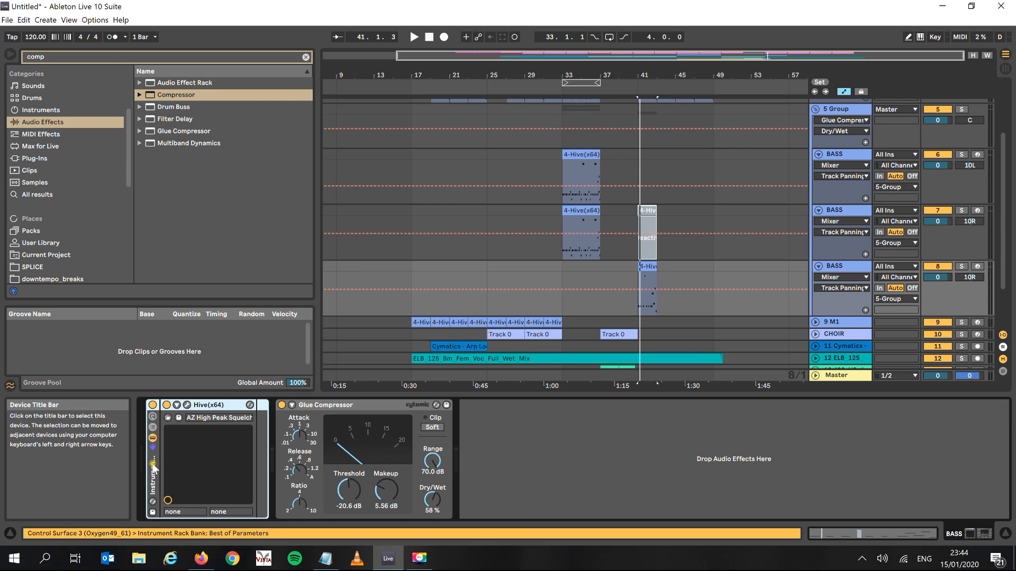
{"action": "key", "text": "ctrl+shift+g"}
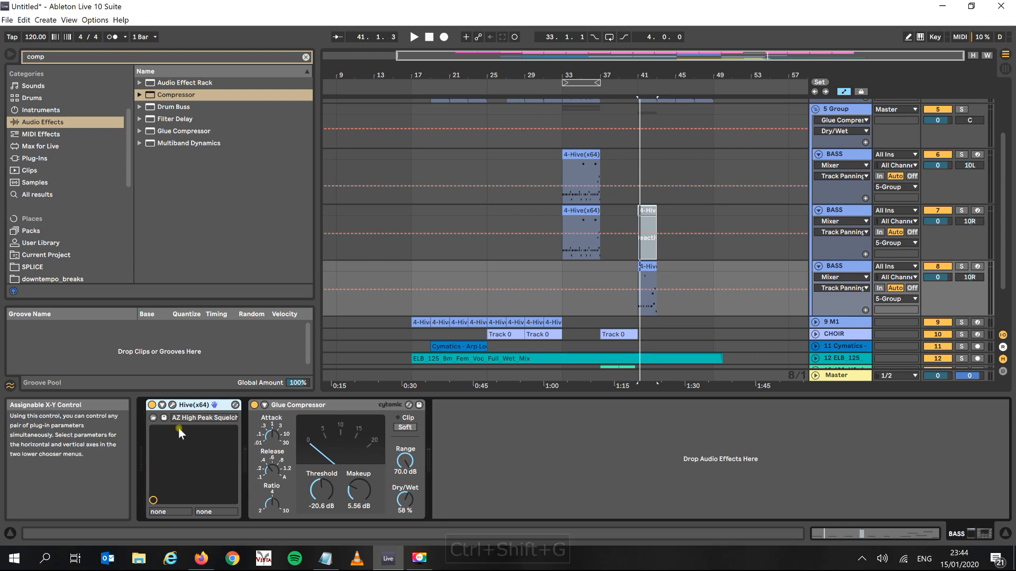
Step: Open Hive on the duplicated BASS track and audition the Mono Leads presets HS Every Day Music and HS Fifth Elemental
{"action": "left_click", "coordinate": [173, 405]}
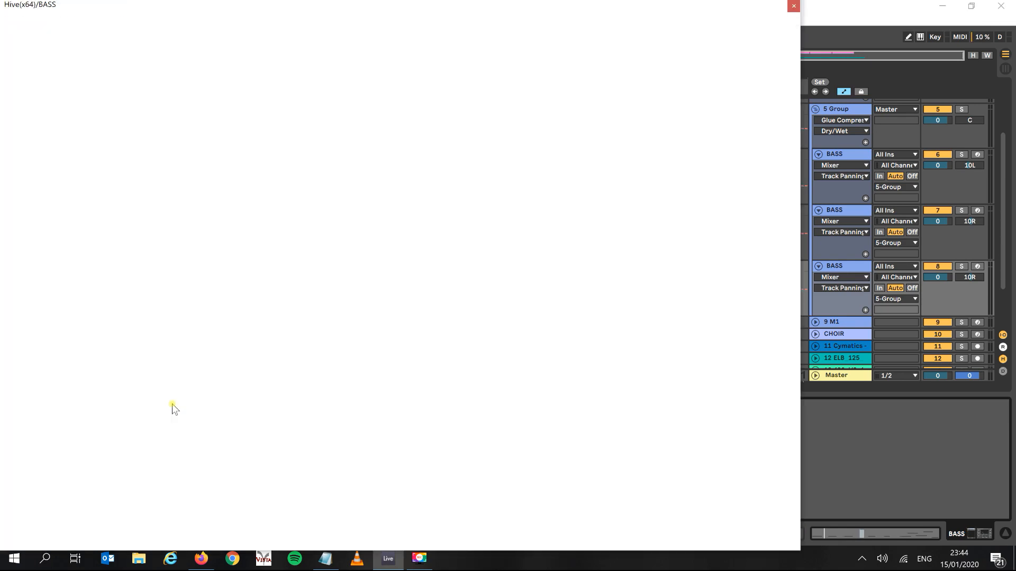
{"action": "left_click", "coordinate": [247, 324]}
{"action": "key", "text": "space"}
{"action": "key", "text": "Right"}
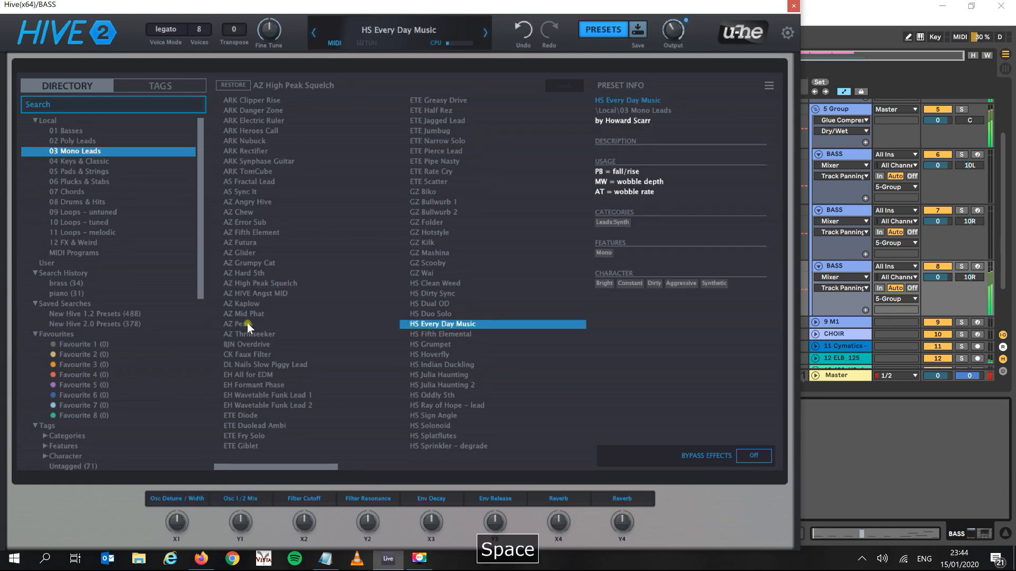
{"action": "key", "text": "Down"}
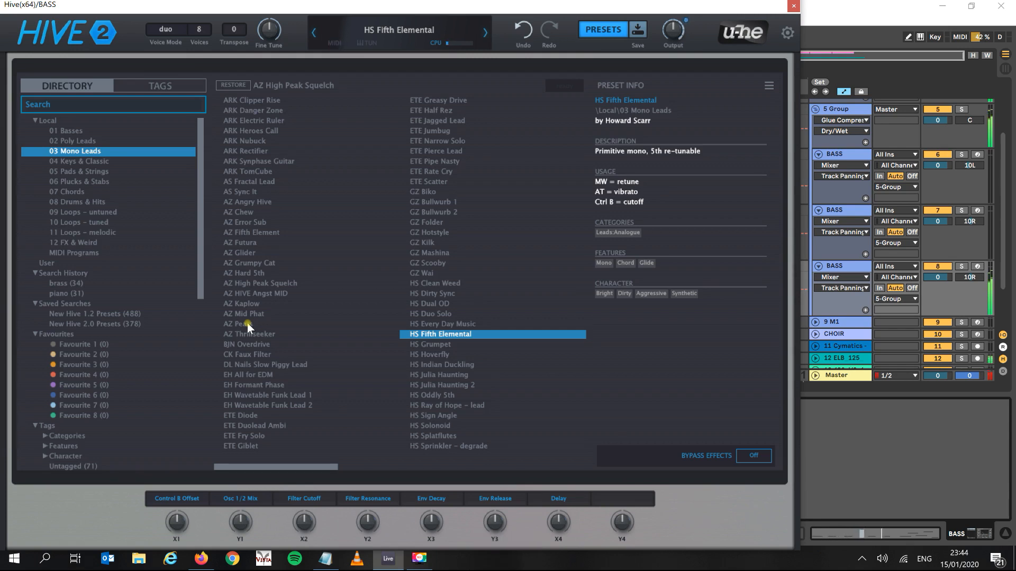
{"action": "key", "text": "space"}
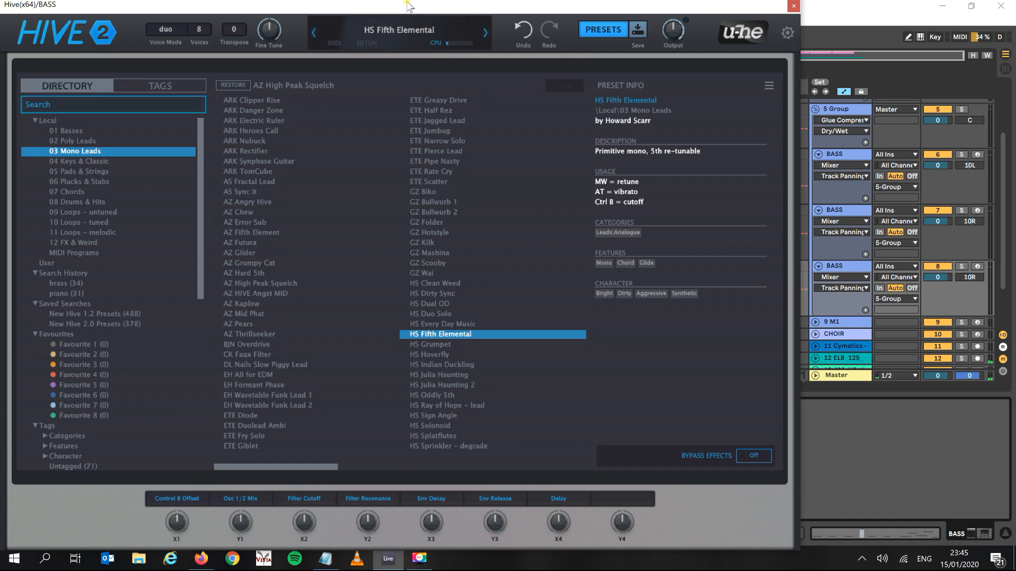
Step: Move the Hive window clear of the arrangement, loop the two bars of the bass clip at bar 41, and start playback
{"action": "left_click_drag", "start_coordinate": [407, 5], "coordinate": [400, 165]}
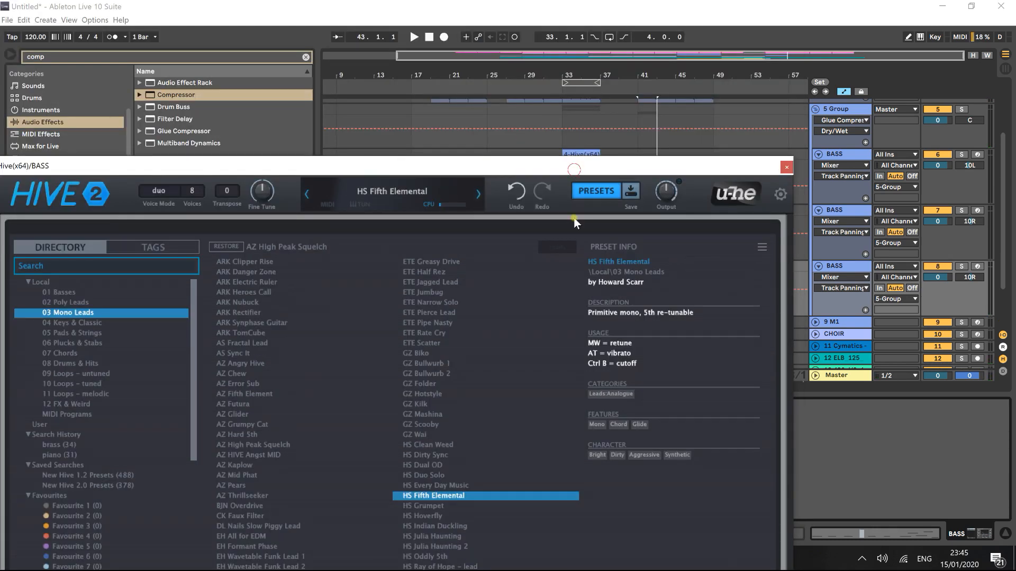
{"action": "left_click_drag", "start_coordinate": [575, 171], "coordinate": [571, 325]}
{"action": "left_click", "coordinate": [647, 210]}
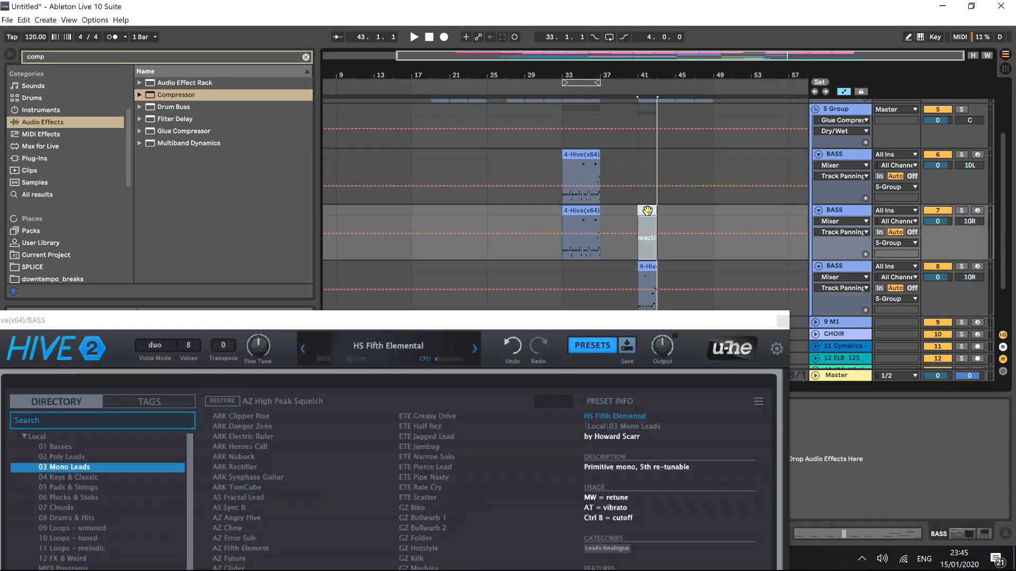
{"action": "key", "text": "ctrl+l"}
{"action": "key", "text": "space"}
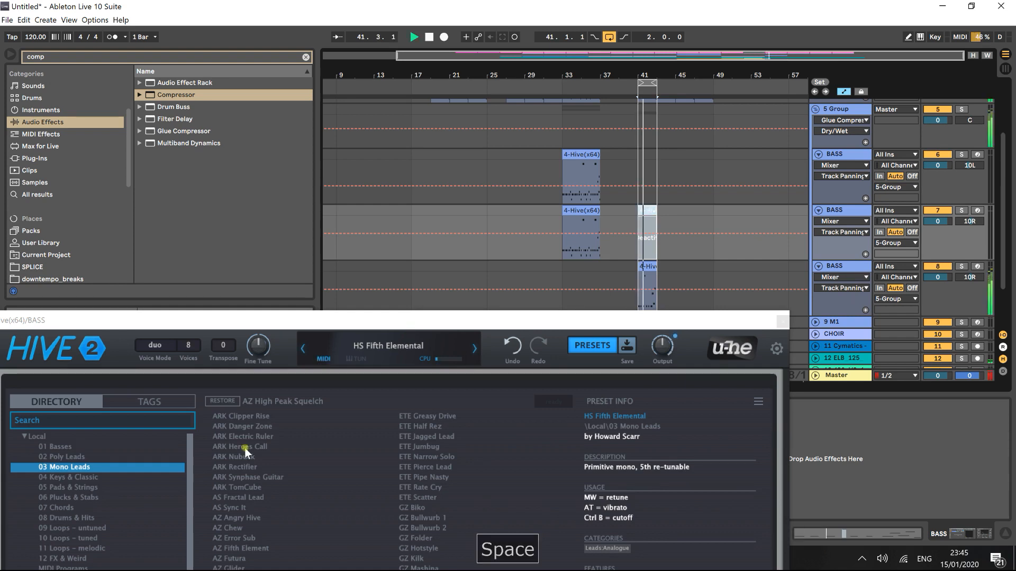
Step: Audition Mono Leads presets against the loop, including ARK Nubuck, ARK Synphase Guitar, ETE Pipe Nasty and ETE Pierce Lead
{"action": "left_click", "coordinate": [228, 459]}
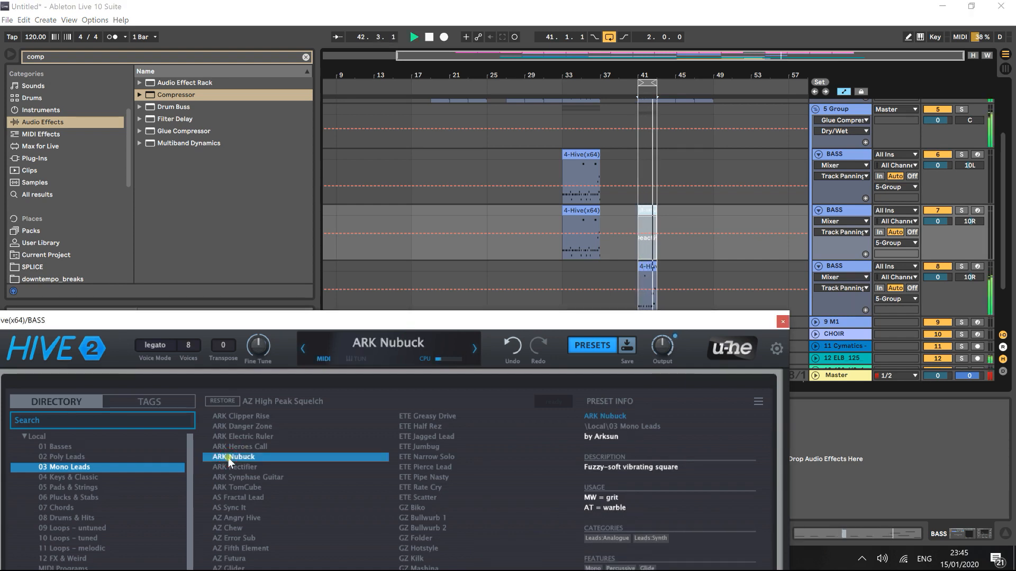
{"action": "key", "text": "Up"}
{"action": "key", "text": "Down"}
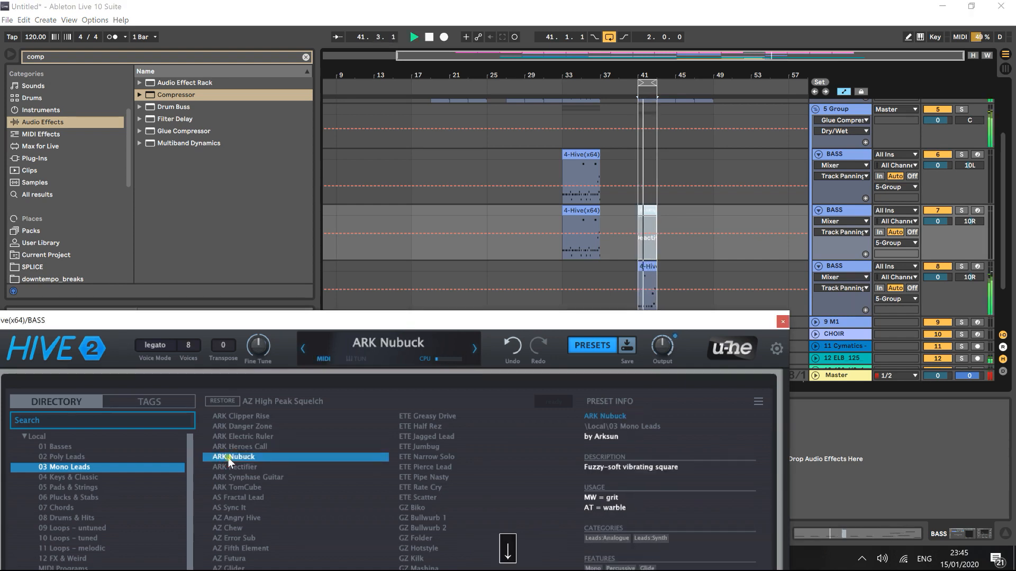
{"action": "key", "text": "Down"}
{"action": "key", "text": "Down"}
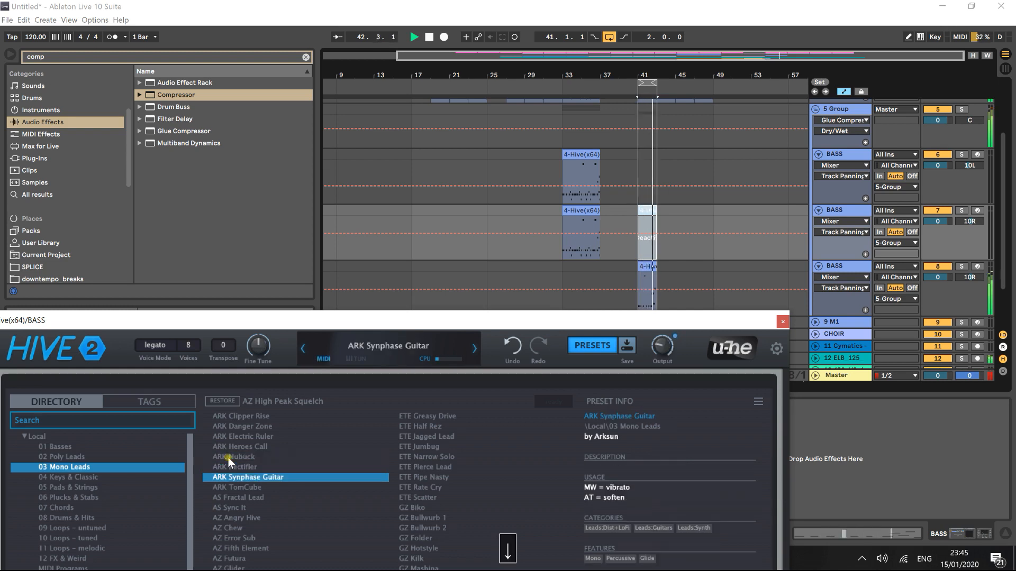
{"action": "key", "text": "Left"}
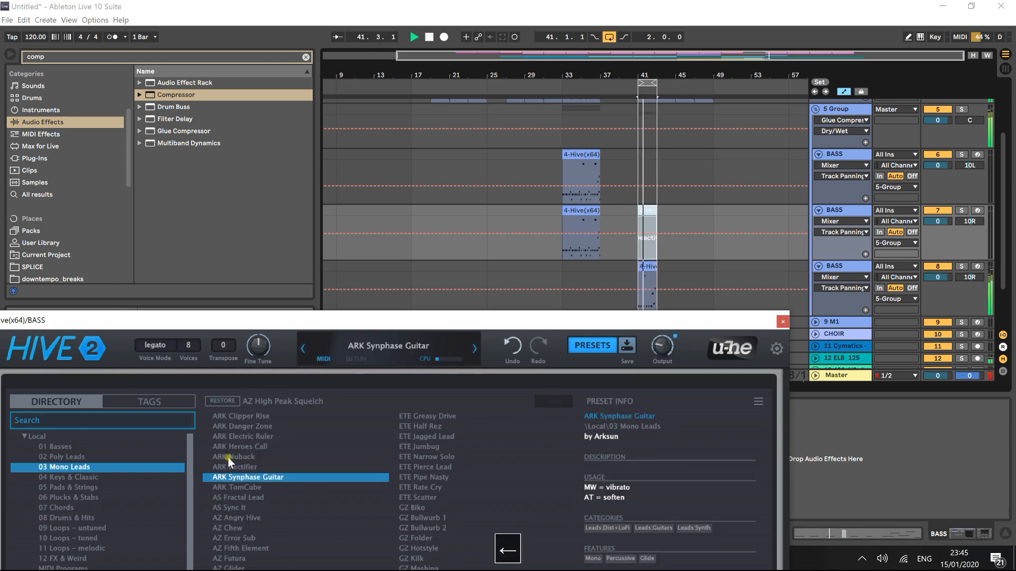
{"action": "key", "text": "Right"}
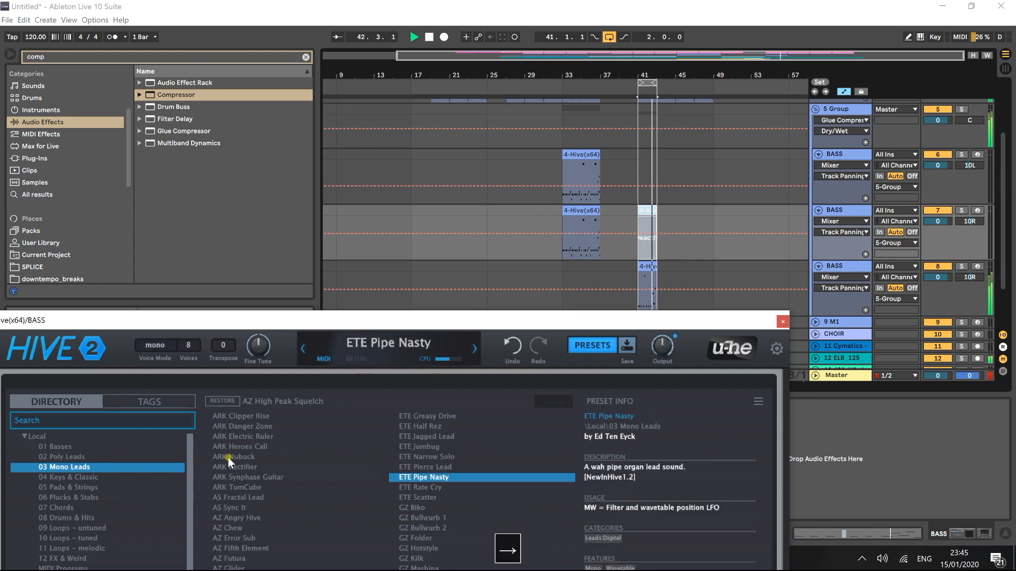
{"action": "key", "text": "Right"}
{"action": "key", "text": "Left"}
{"action": "key", "text": "Left"}
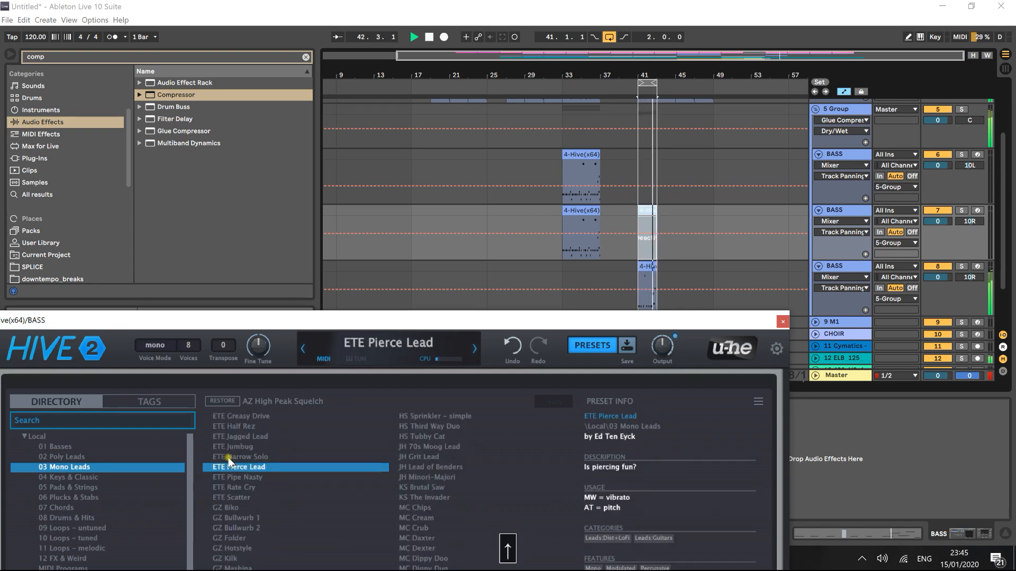
Step: Try JH Lead of Benders, load the JH 70s Moog Lead preset instead, and close the Hive window
{"action": "key", "text": "Right"}
{"action": "key", "text": "Right"}
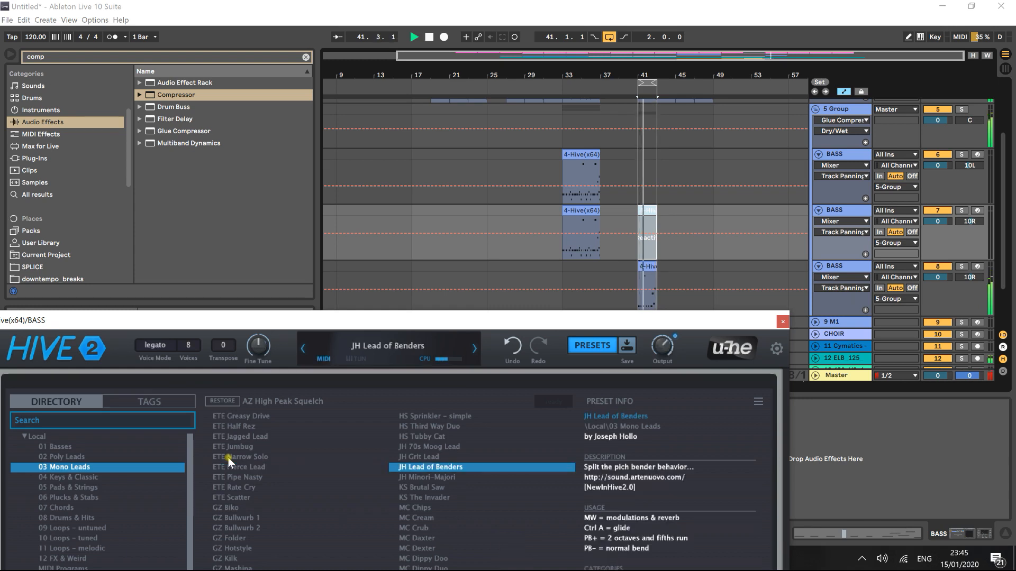
{"action": "key", "text": "Up"}
{"action": "key", "text": "Up"}
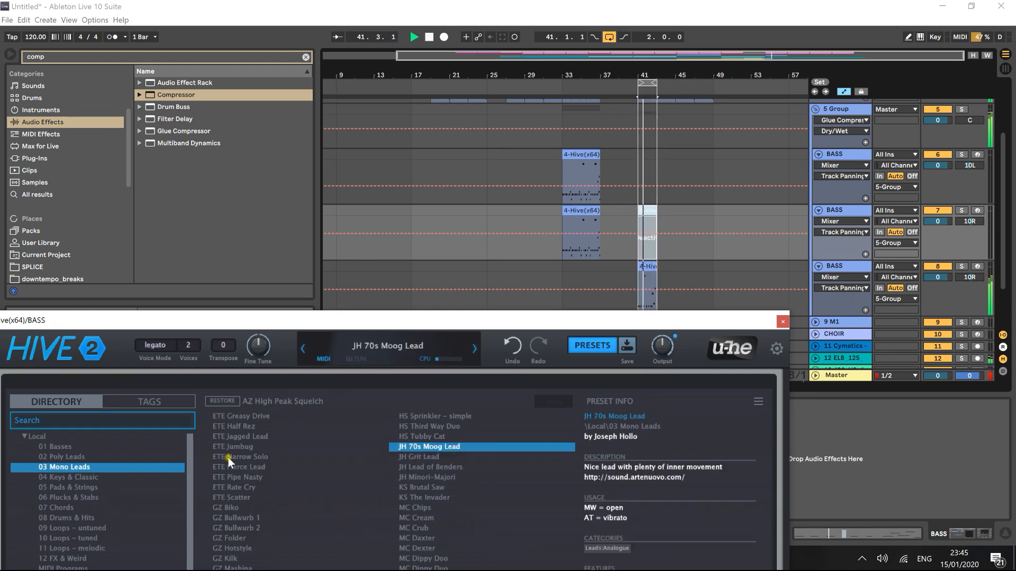
{"action": "left_click", "coordinate": [782, 324]}
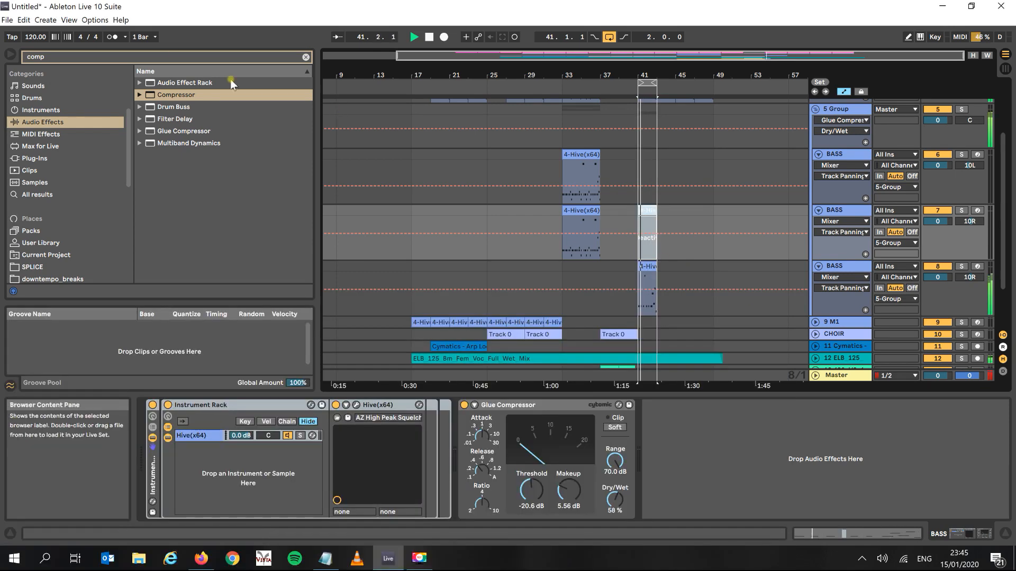
Step: Search the browser's audio effects for "pro" and stop playback
{"action": "left_click", "coordinate": [166, 56]}
{"action": "type", "text": "pro"}
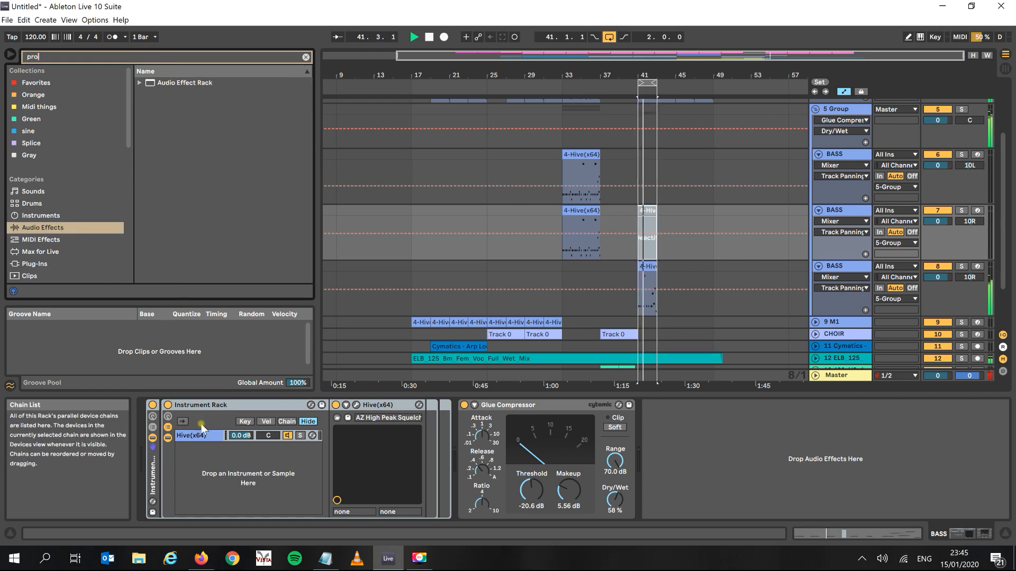
{"action": "key", "text": "space"}
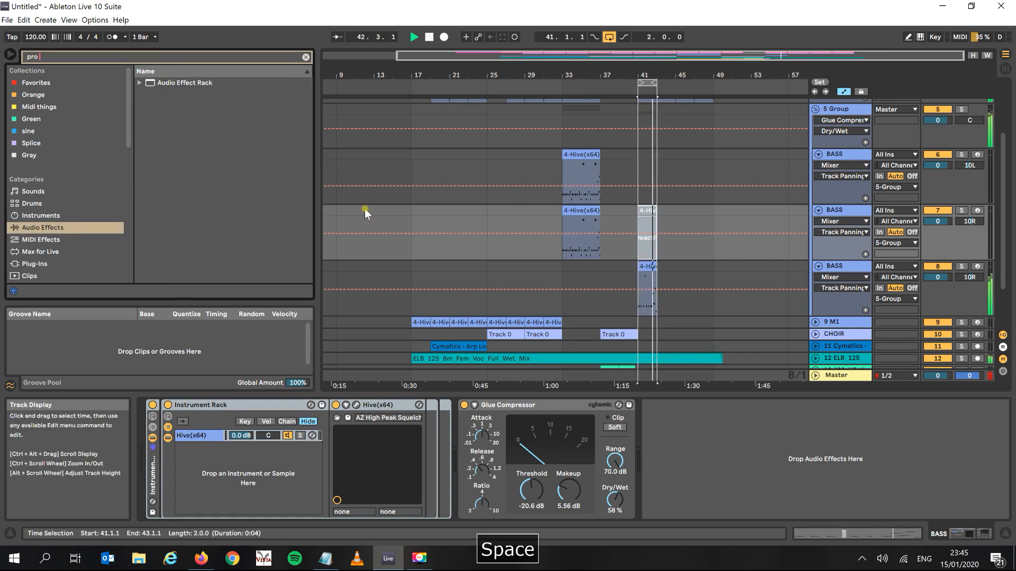
{"action": "left_click", "coordinate": [428, 36]}
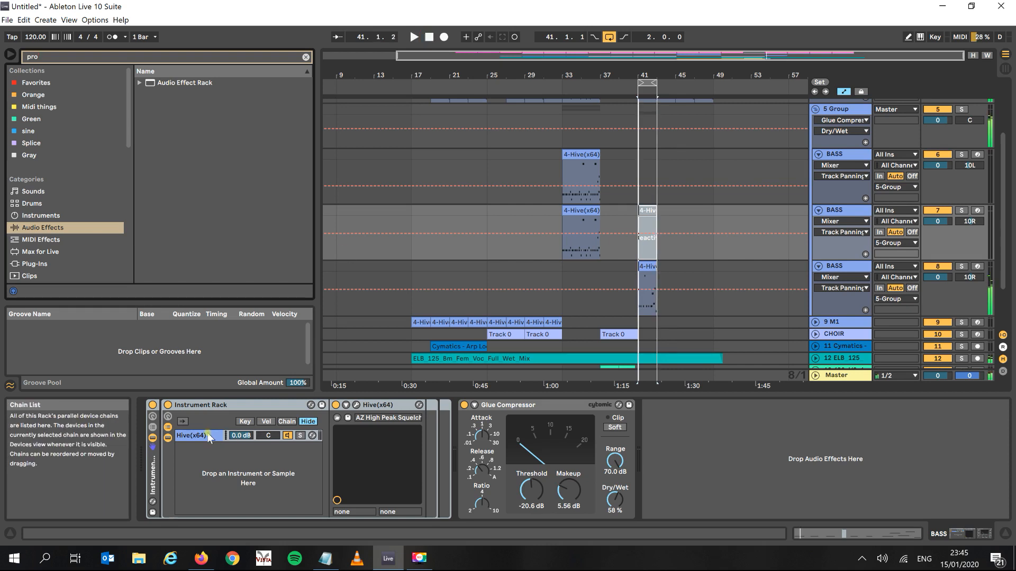
Step: Open Hive on BASS track 8, show the JH 70s Moog Lead preset's effects, and switch off the delay
{"action": "left_click", "coordinate": [648, 269]}
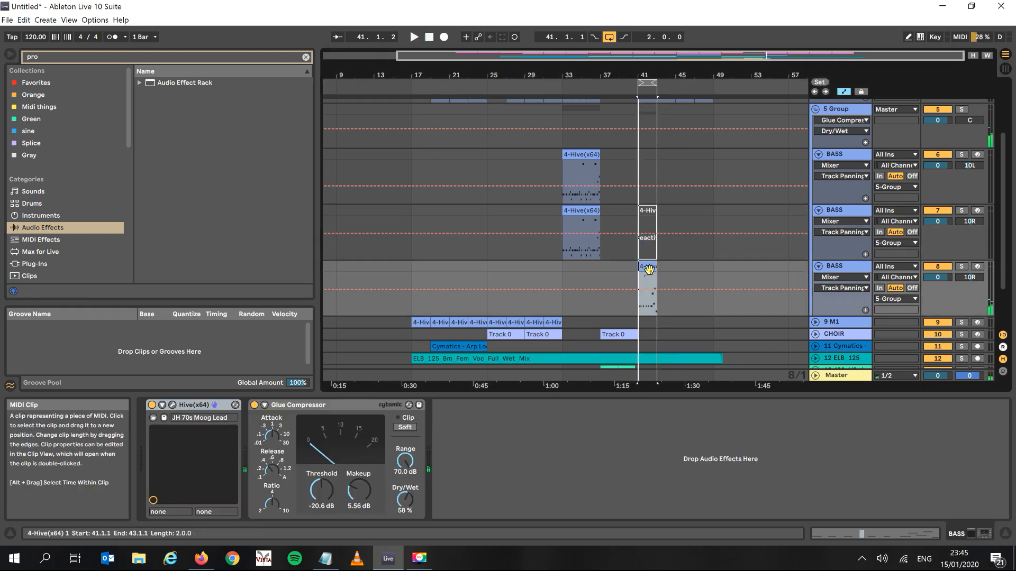
{"action": "left_click", "coordinate": [173, 405]}
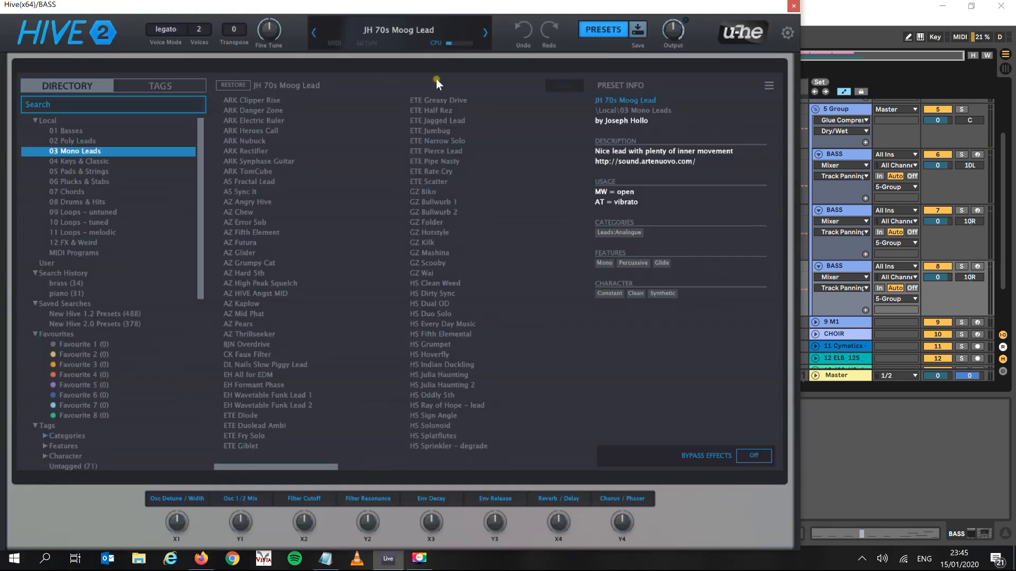
{"action": "left_click", "coordinate": [601, 32]}
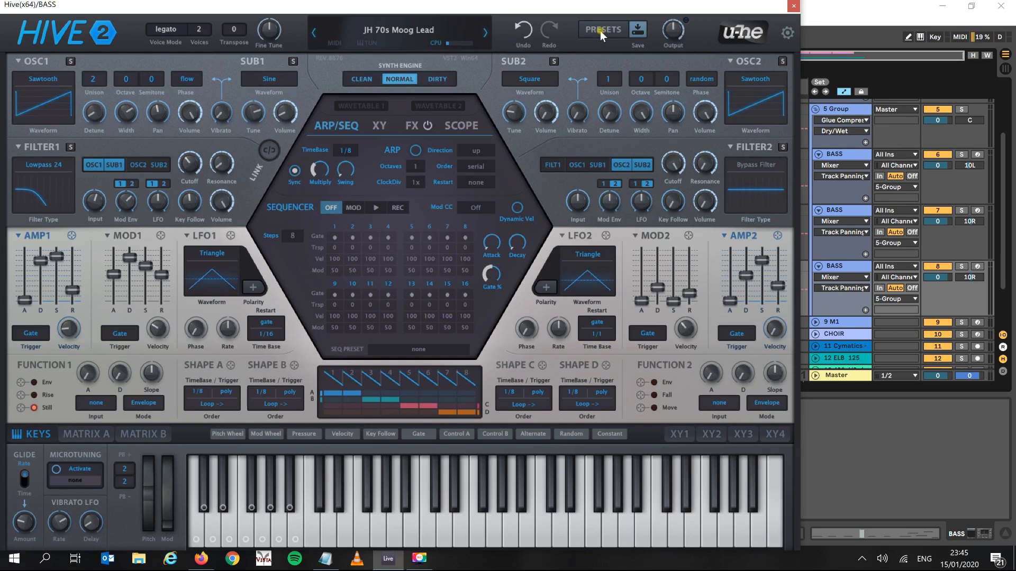
{"action": "left_click", "coordinate": [410, 127]}
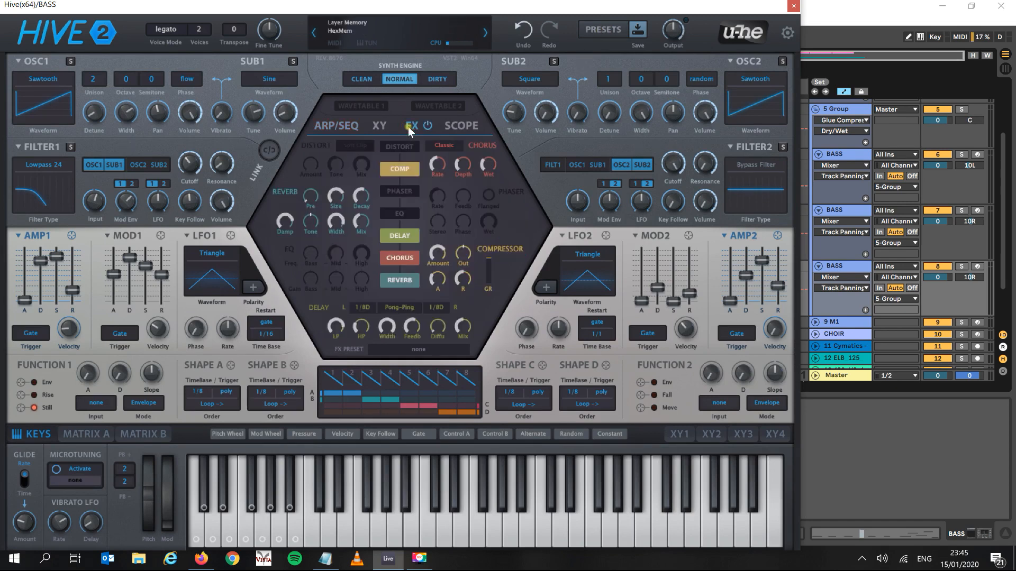
{"action": "left_click", "coordinate": [399, 239]}
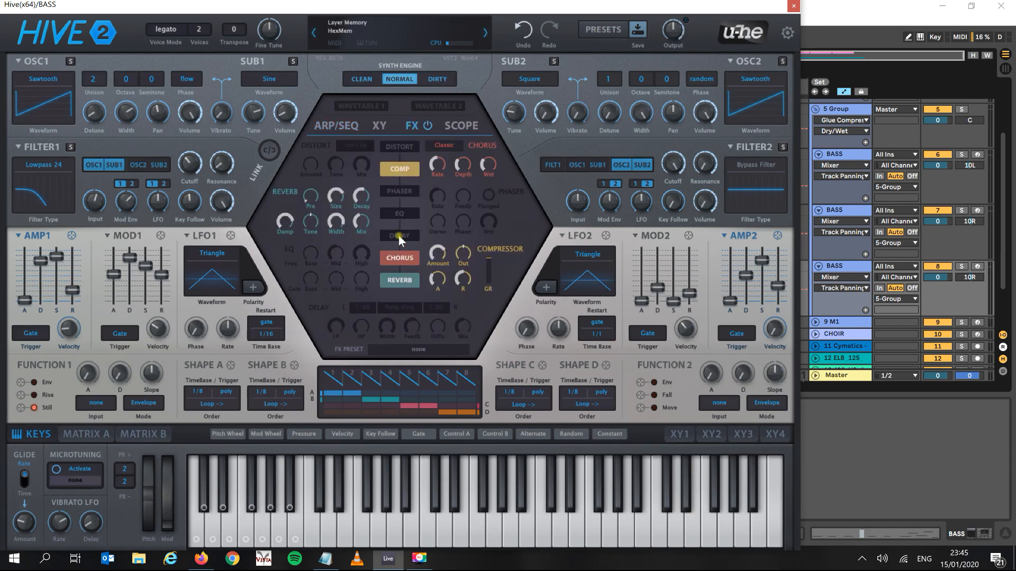
Step: Compare the looped lead with reverb off and on, and adjust Hive's compressor release to 222.41 ms
{"action": "key", "text": "space"}
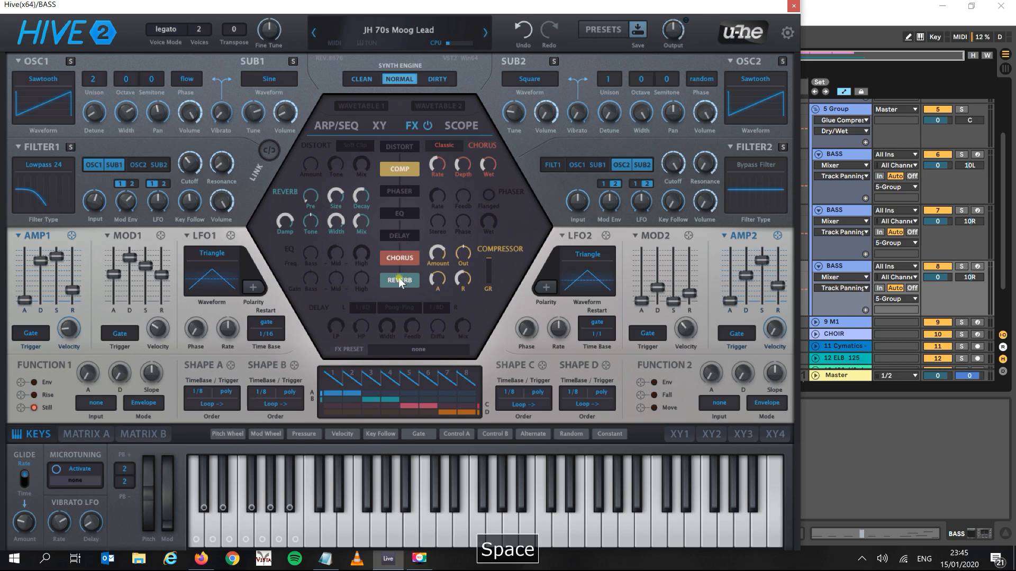
{"action": "left_click", "coordinate": [399, 281]}
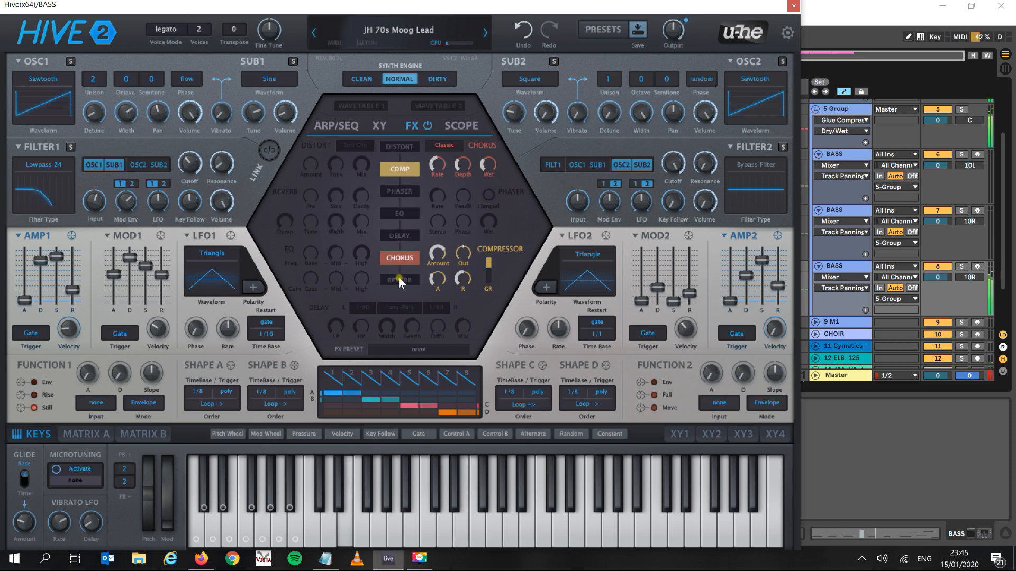
{"action": "left_click", "coordinate": [400, 281]}
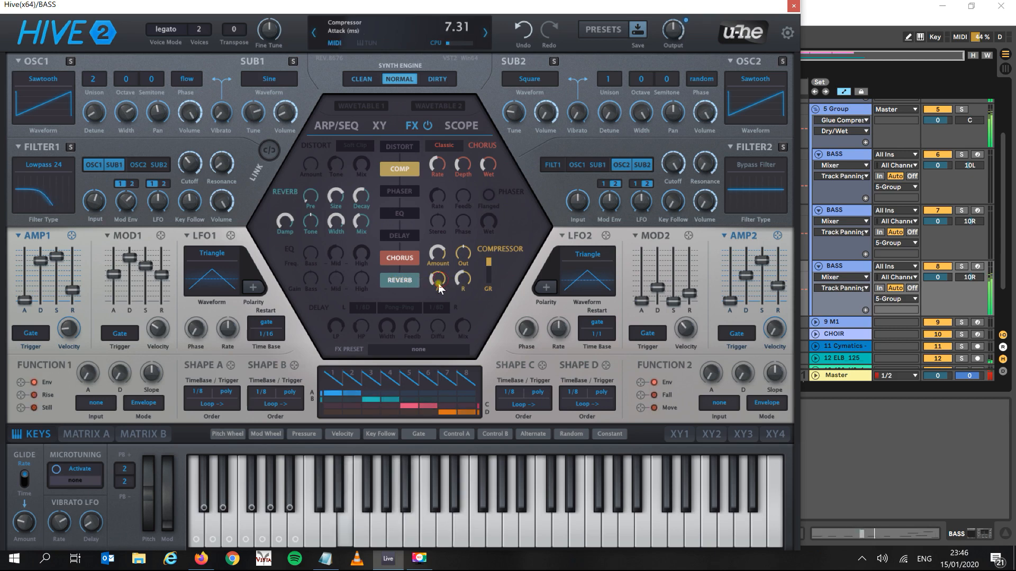
{"action": "left_click_drag", "start_coordinate": [438, 289], "coordinate": [459, 292]}
Step: Compare the looped lead with chorus, compressor and phaser toggled, ending with chorus and compressor on and phaser off
{"action": "left_click", "coordinate": [410, 264]}
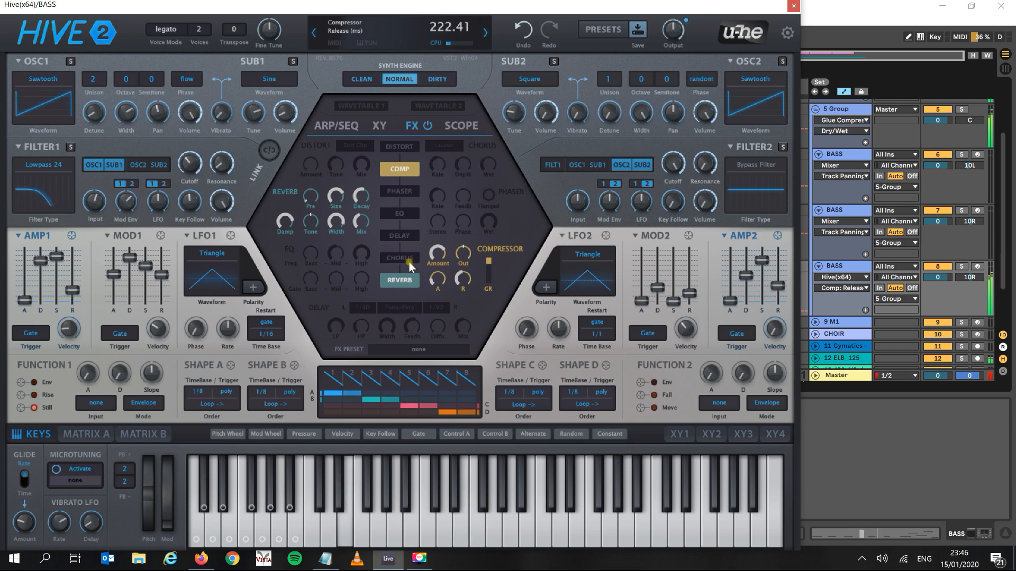
{"action": "left_click", "coordinate": [398, 171]}
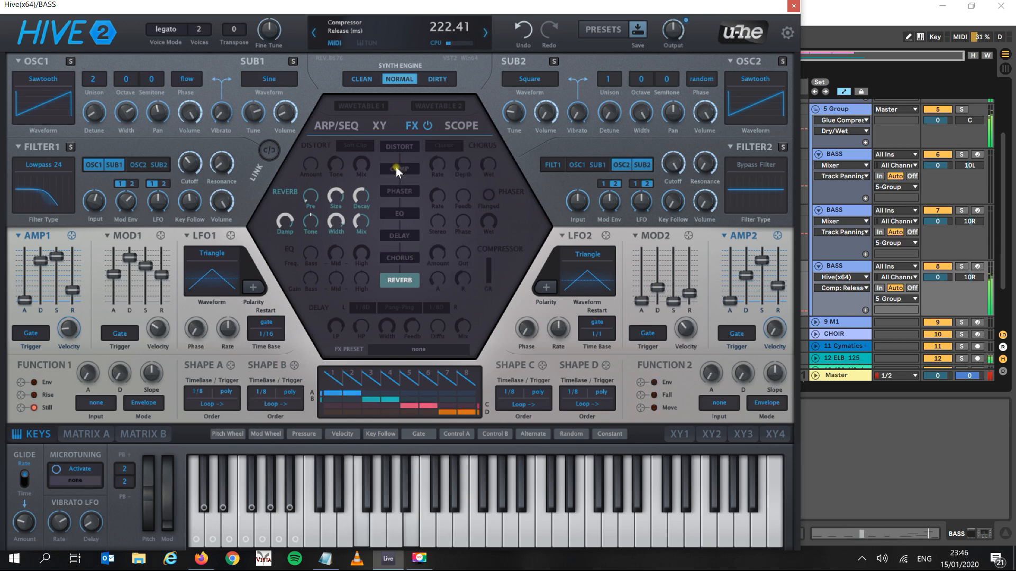
{"action": "left_click", "coordinate": [401, 259]}
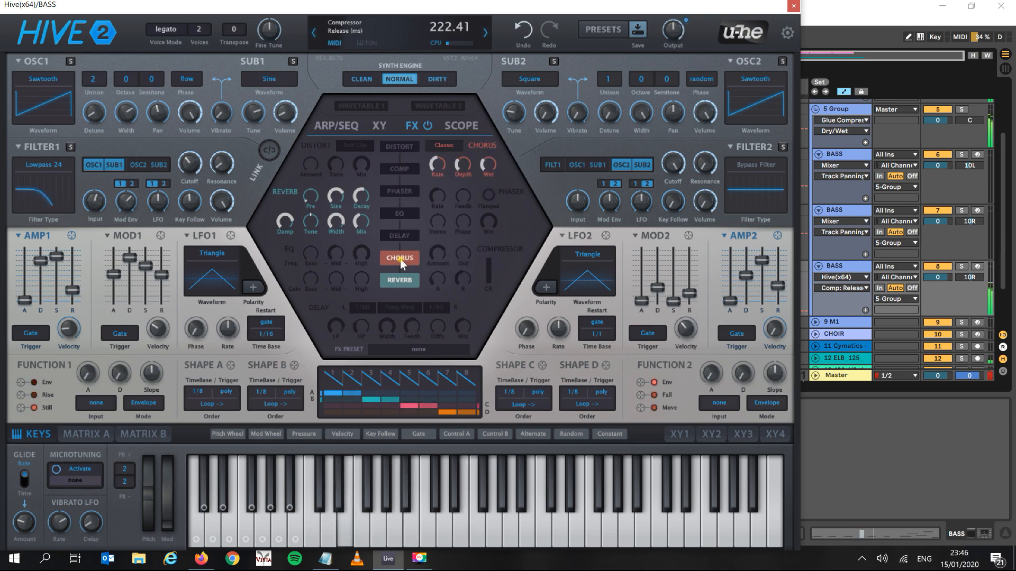
{"action": "left_click", "coordinate": [403, 175]}
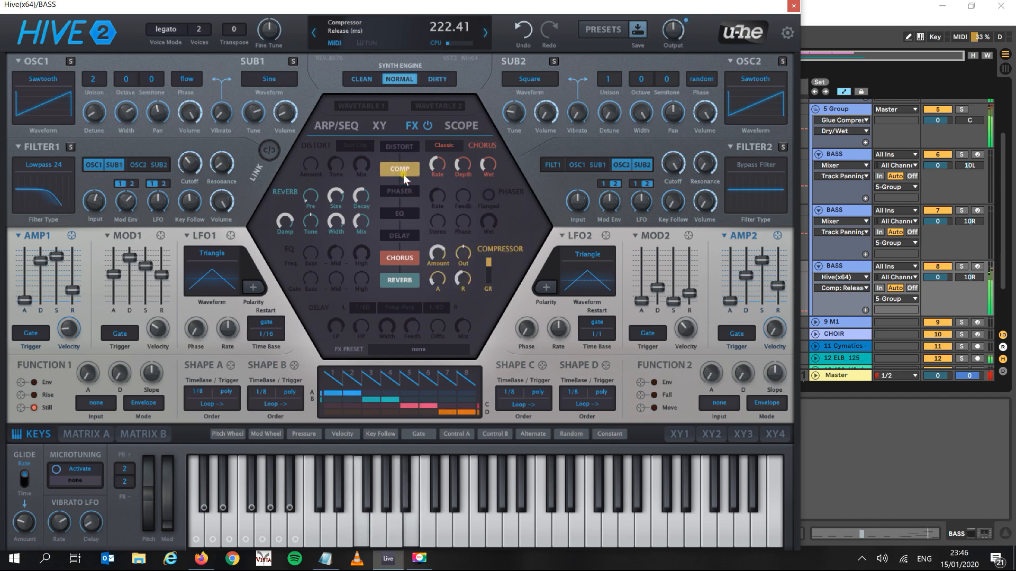
{"action": "left_click", "coordinate": [405, 197]}
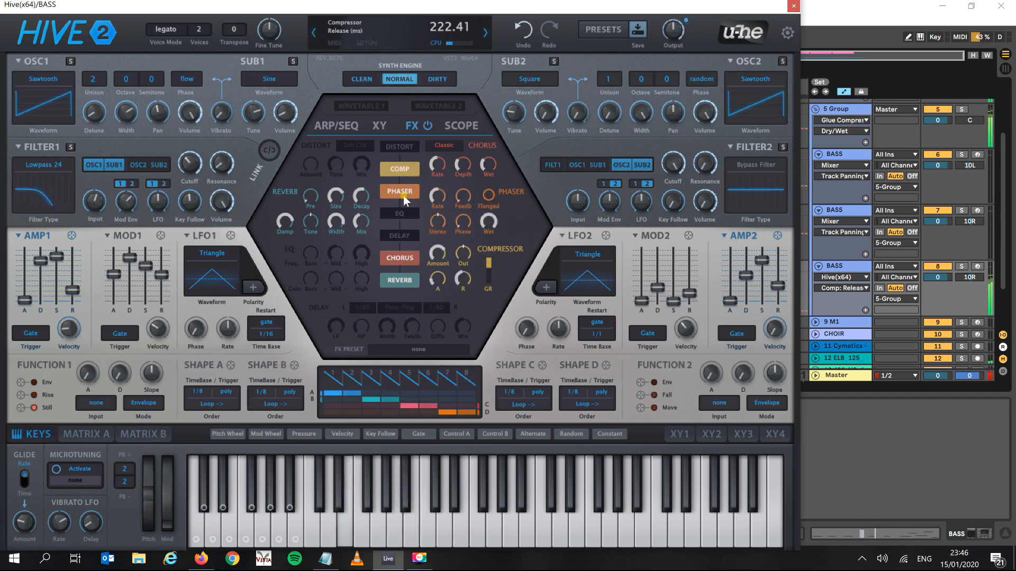
{"action": "left_click", "coordinate": [404, 197]}
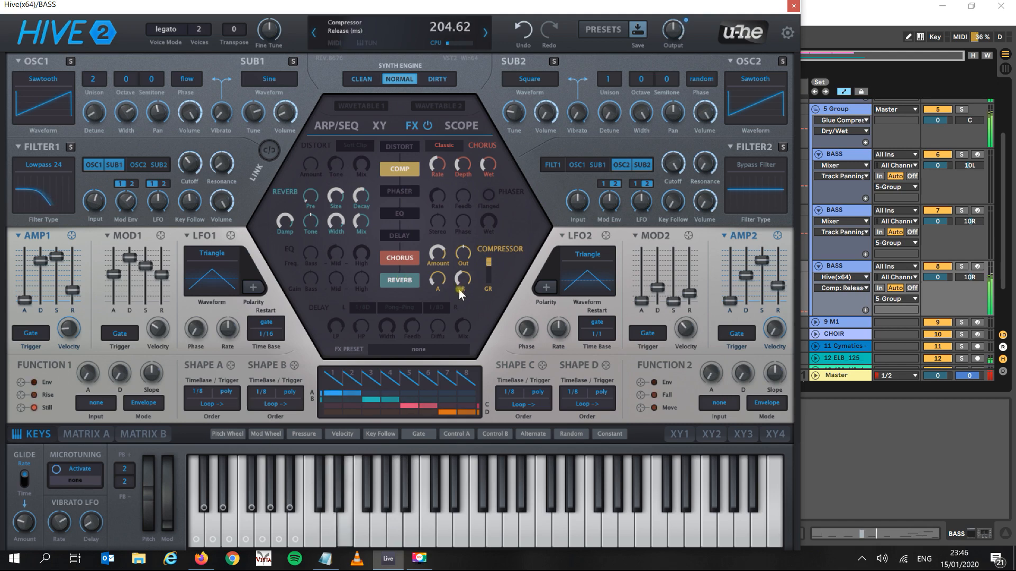
Step: Lower Hive's compressor release to about 205 ms, reduce the reverb mix, and close the Hive window
{"action": "left_click_drag", "start_coordinate": [461, 294], "coordinate": [460, 300]}
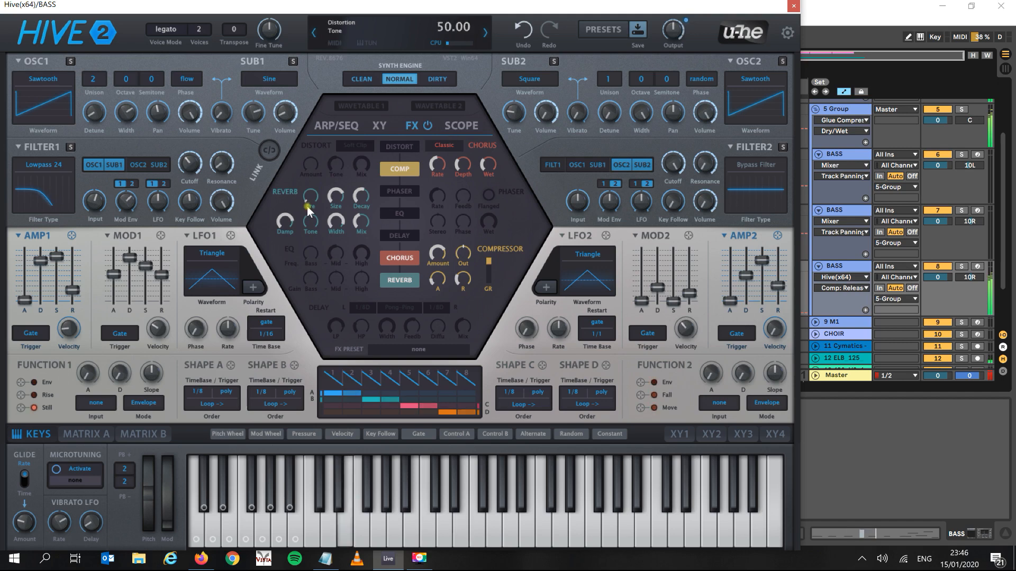
{"action": "mouse_move", "coordinate": [363, 221]}
{"action": "left_mouse_down"}
{"action": "mouse_move", "coordinate": [361, 244]}
{"action": "mouse_move", "coordinate": [359, 233]}
{"action": "left_mouse_up"}
{"action": "left_click", "coordinate": [795, 5]}
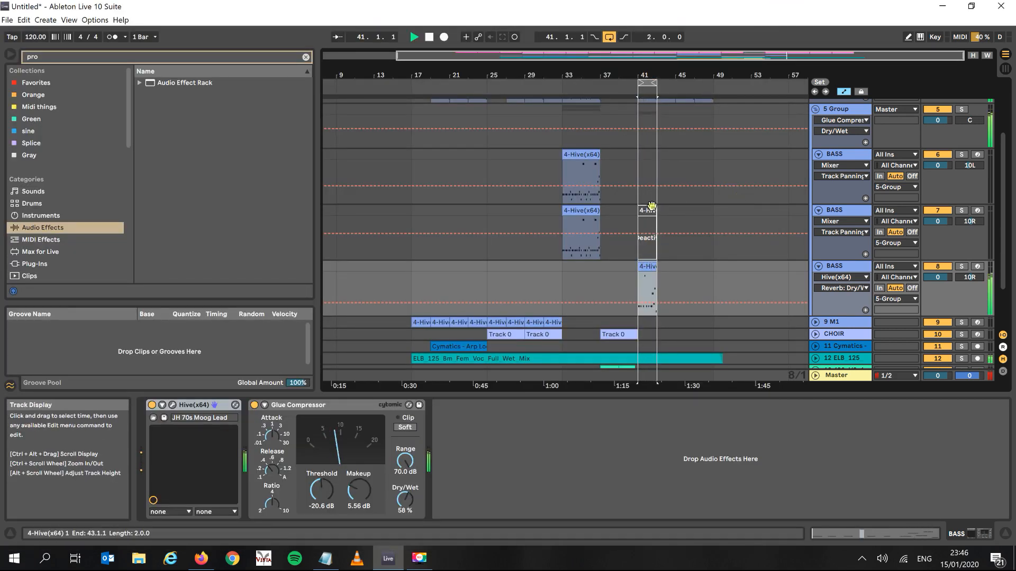
Step: Reactivate the bar 41 clip on BASS track 7 and duplicate the clips on BASS tracks 7 and 8 to bar 43
{"action": "left_click", "coordinate": [649, 210]}
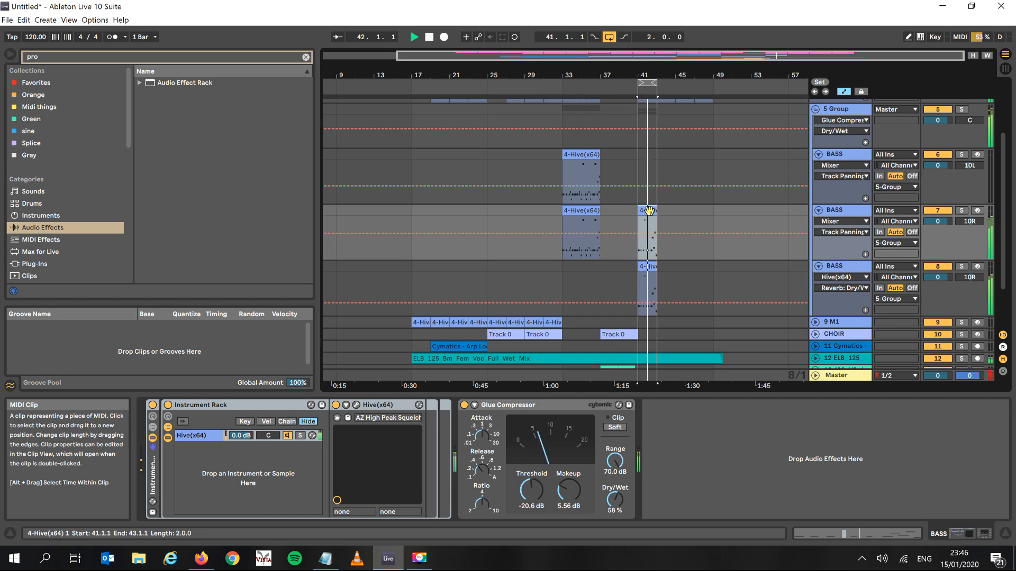
{"action": "left_click", "coordinate": [647, 267]}
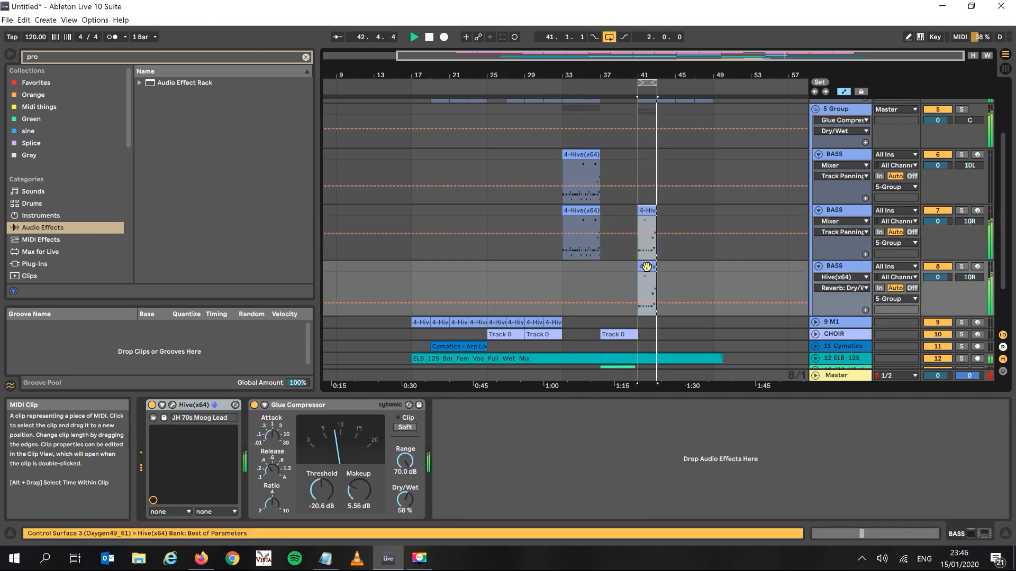
{"action": "key", "text": "ctrl+d"}
{"action": "left_click_drag", "start_coordinate": [646, 84], "coordinate": [515, 123]}
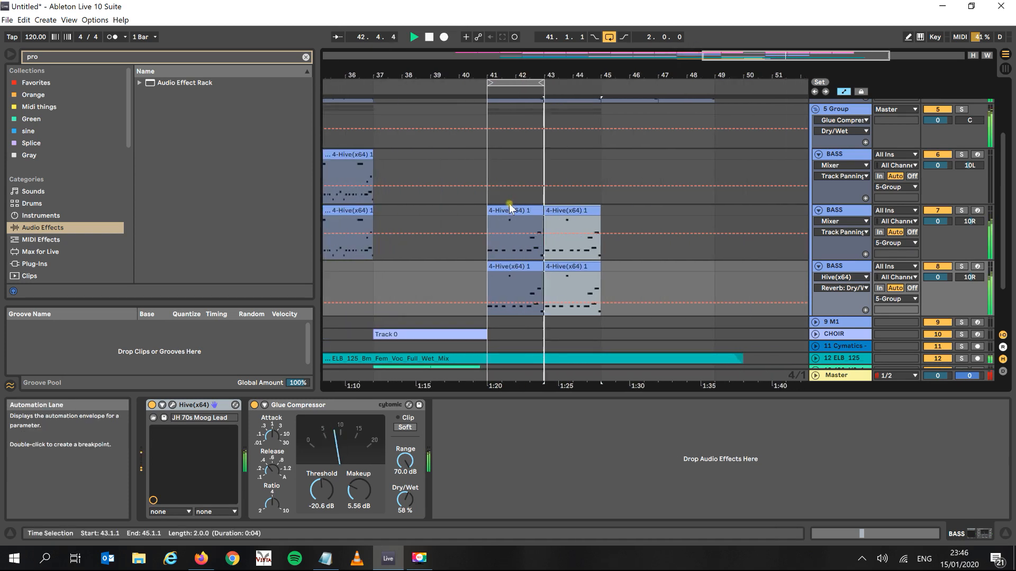
Step: Delete the bar 41 clip from BASS track 7, select that track's clip at bar 43, and stop playback
{"action": "left_click", "coordinate": [510, 205]}
{"action": "key", "text": "Delete"}
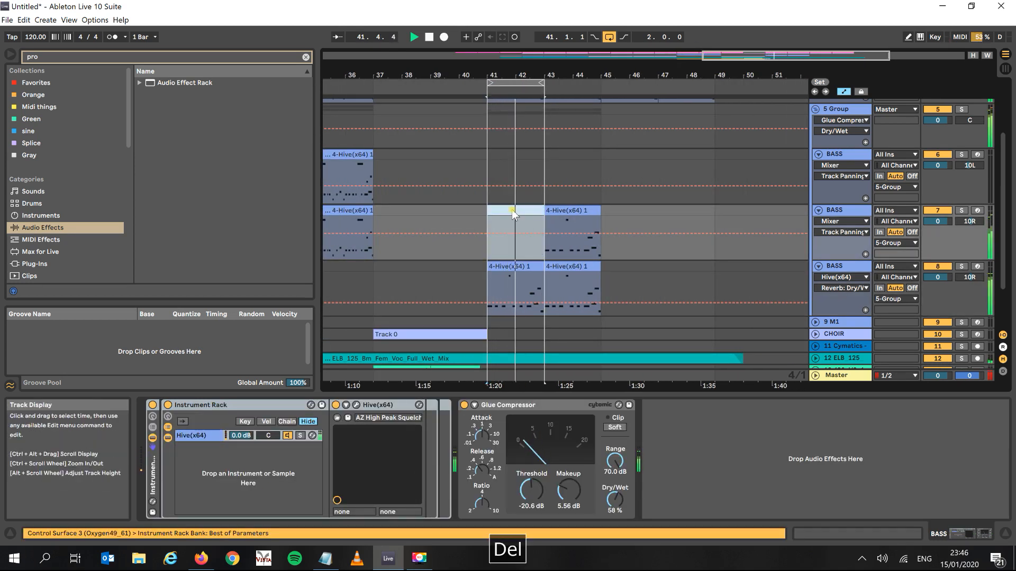
{"action": "left_click", "coordinate": [565, 211]}
{"action": "key", "text": "space"}
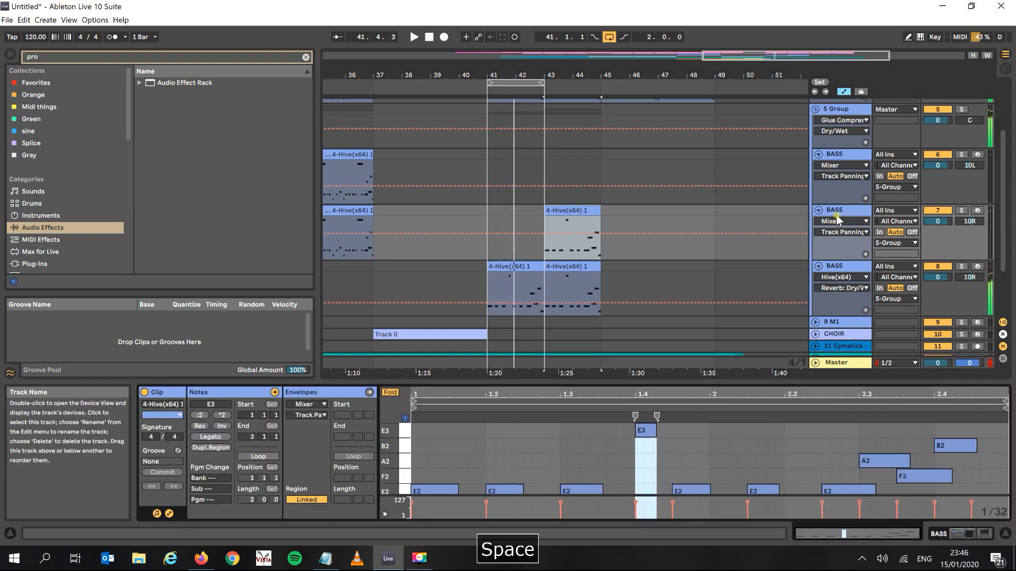
Step: Show Track Volume automation on BASS track 7 and add breakpoints that dip to about -23 dB just before bar 43
{"action": "left_click", "coordinate": [842, 232]}
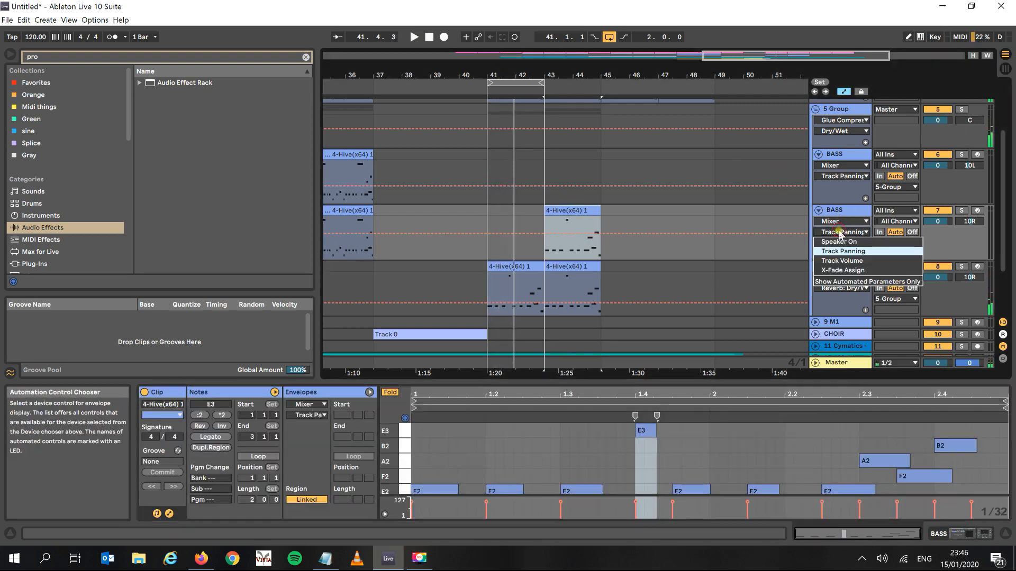
{"action": "left_click", "coordinate": [842, 261]}
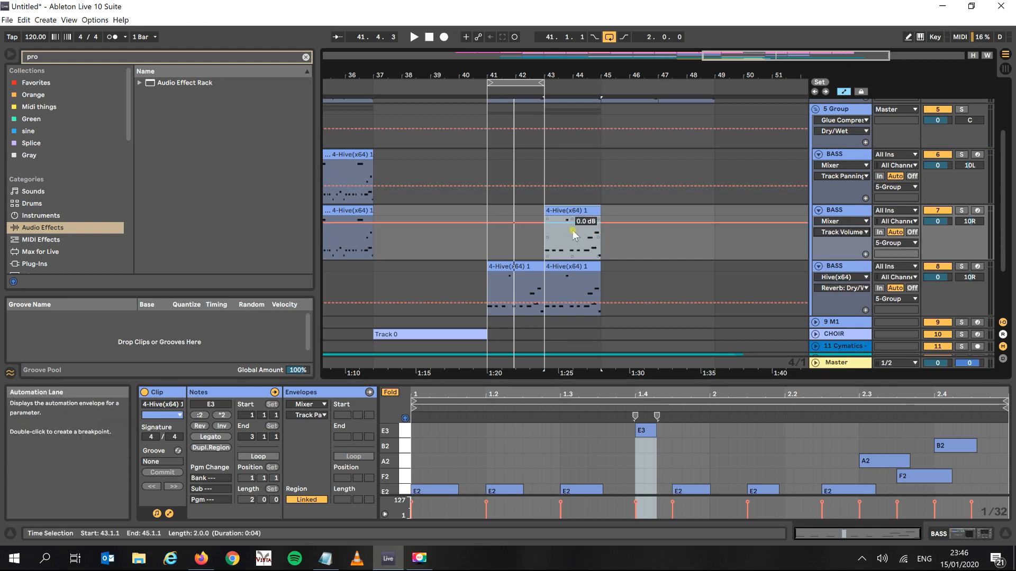
{"action": "left_click", "coordinate": [614, 223]}
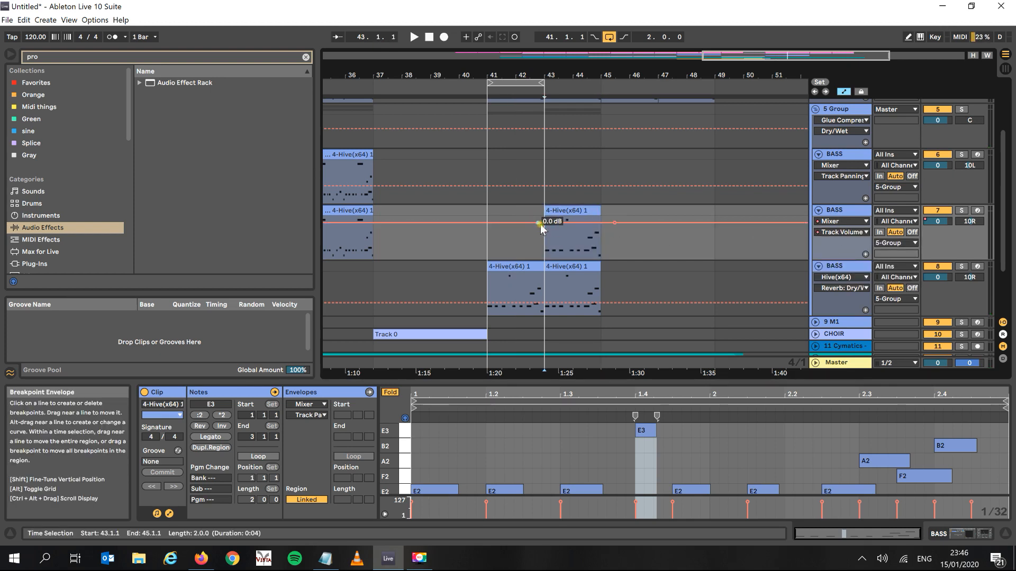
{"action": "left_click_drag", "start_coordinate": [549, 222], "coordinate": [538, 244]}
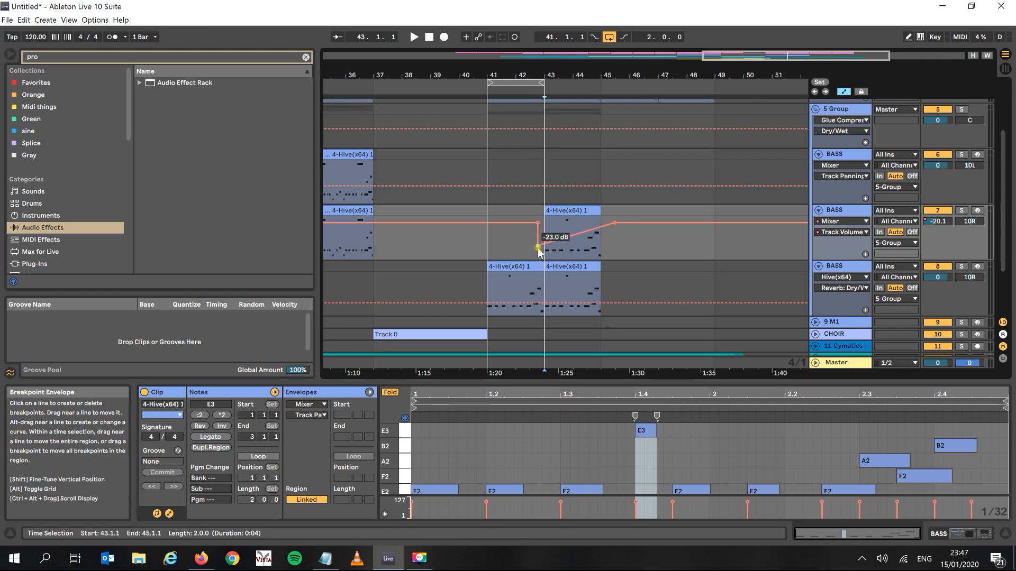
Step: Place the low volume breakpoint at bar 43 at about -41 dB and lower the fade-in's end breakpoint after bar 45 to -11.3 dB
{"action": "left_click_drag", "start_coordinate": [556, 76], "coordinate": [556, 138]}
{"action": "left_click_drag", "start_coordinate": [500, 245], "coordinate": [520, 245]}
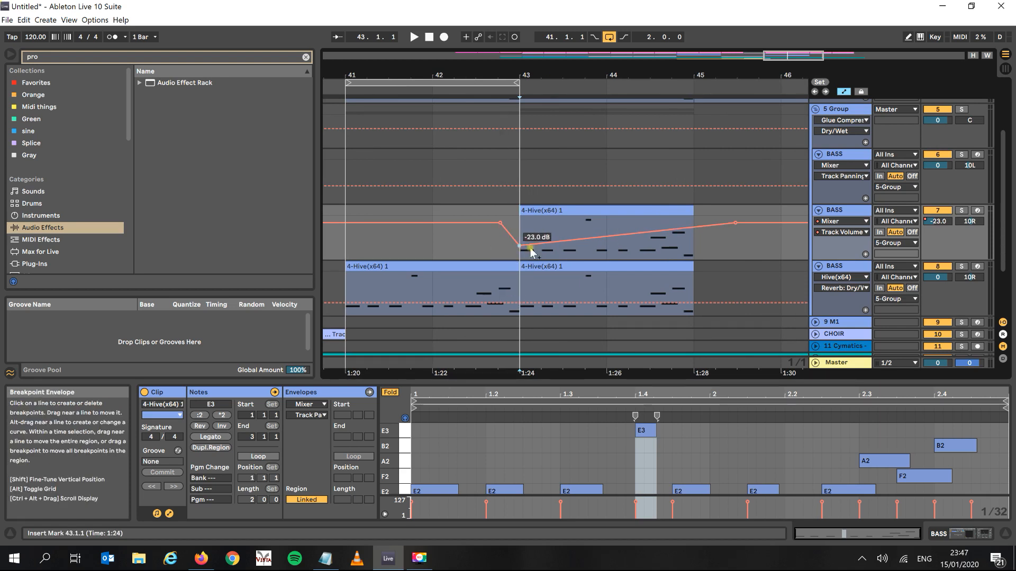
{"action": "left_click_drag", "start_coordinate": [705, 223], "coordinate": [705, 233]}
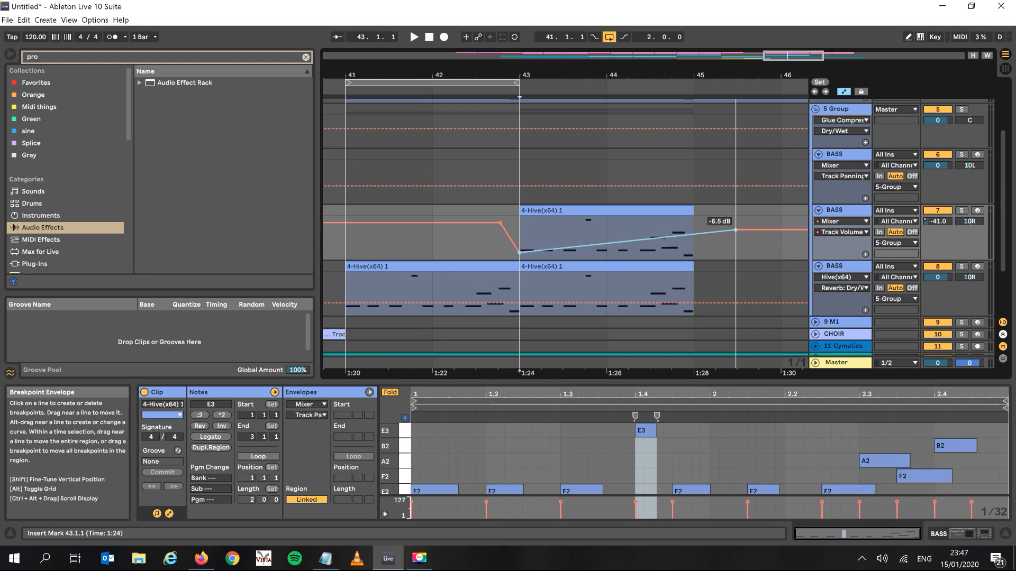
{"action": "left_click_drag", "start_coordinate": [705, 233], "coordinate": [735, 237]}
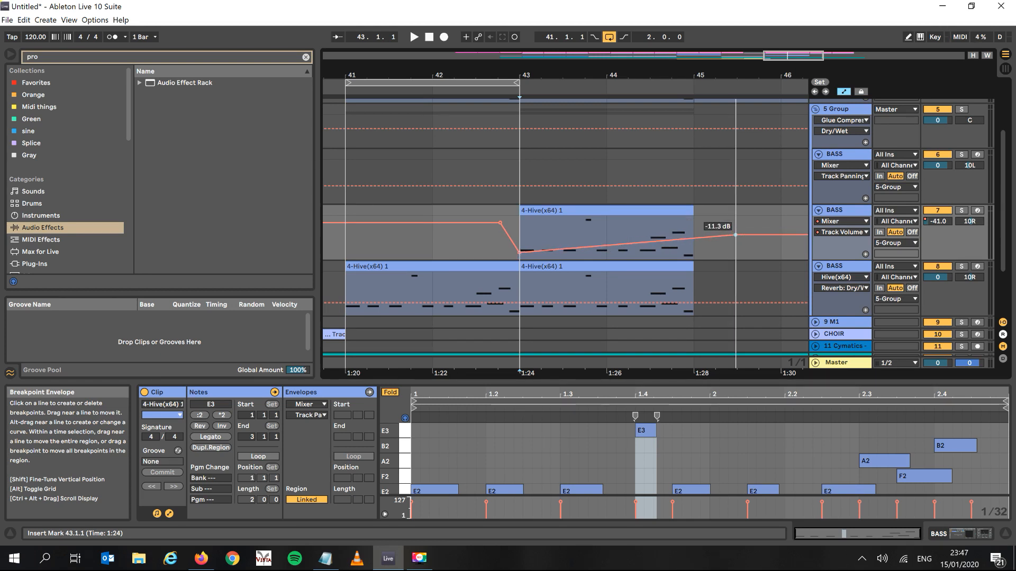
Step: Play the arrangement from bar 41 and turn looping off so playback runs on through bar 43
{"action": "left_click", "coordinate": [481, 83]}
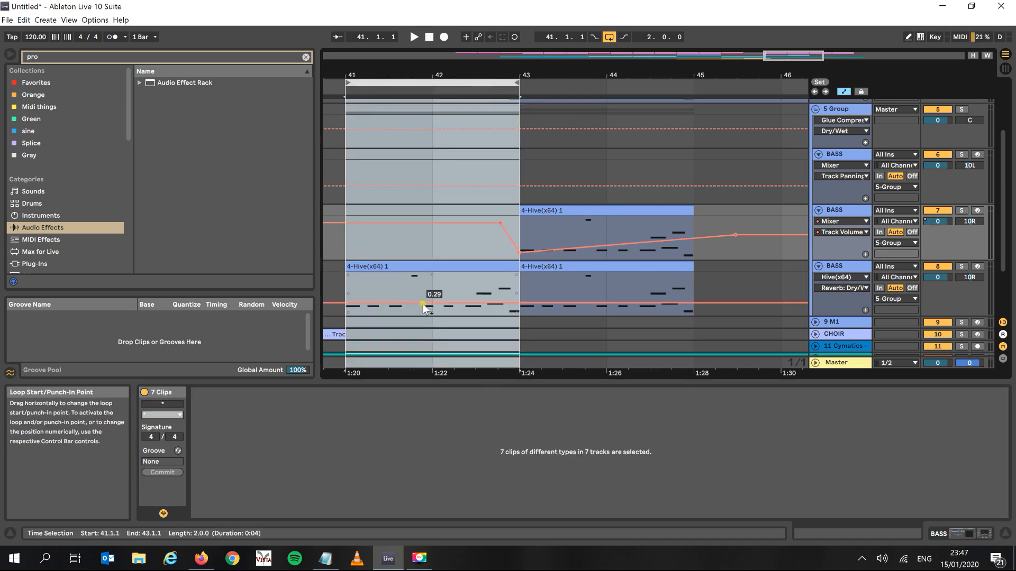
{"action": "key", "text": "space"}
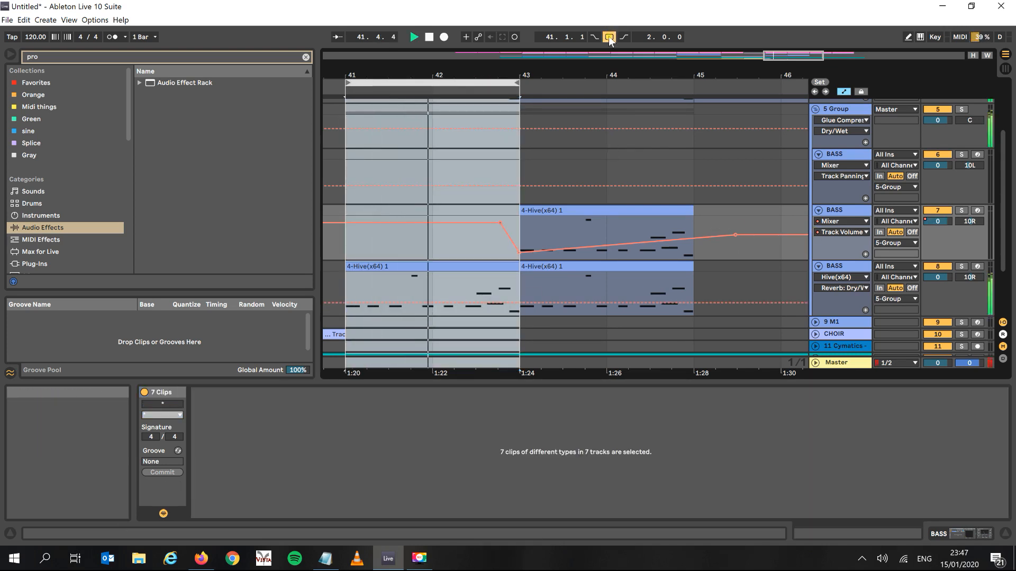
{"action": "left_click_drag", "start_coordinate": [575, 77], "coordinate": [575, 72]}
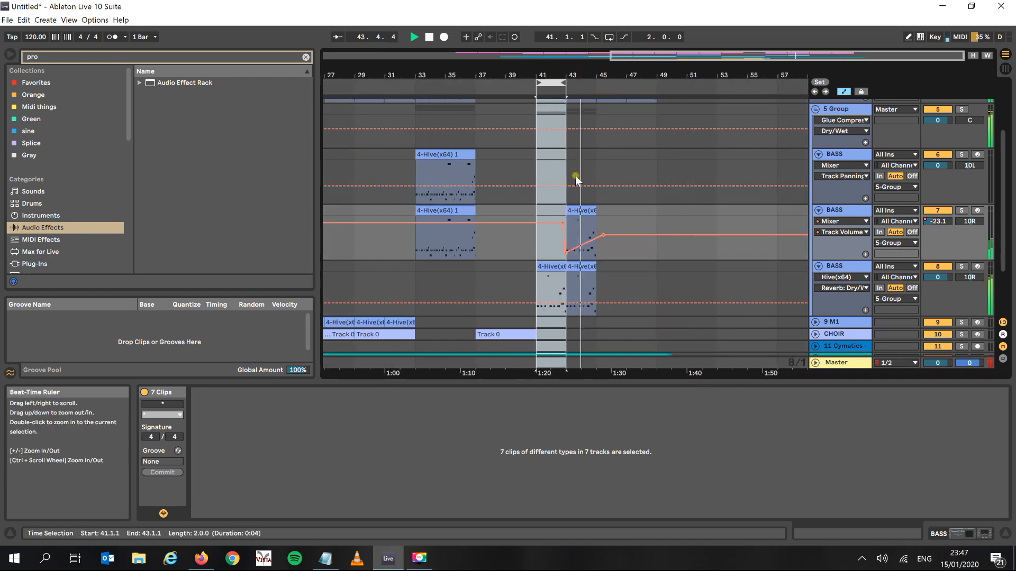
Step: Duplicate the bar 43 clips of BASS tracks 7 and 8 twice so they run to bar 49, and stop playback
{"action": "left_click", "coordinate": [579, 212]}
{"action": "left_click", "coordinate": [584, 264], "text": "shift"}
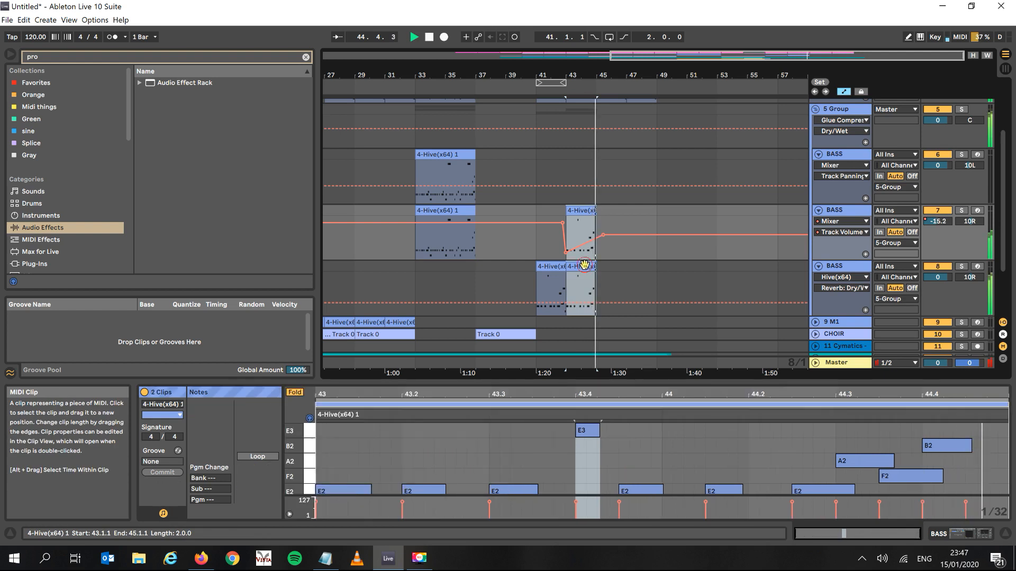
{"action": "key", "text": "ctrl+d"}
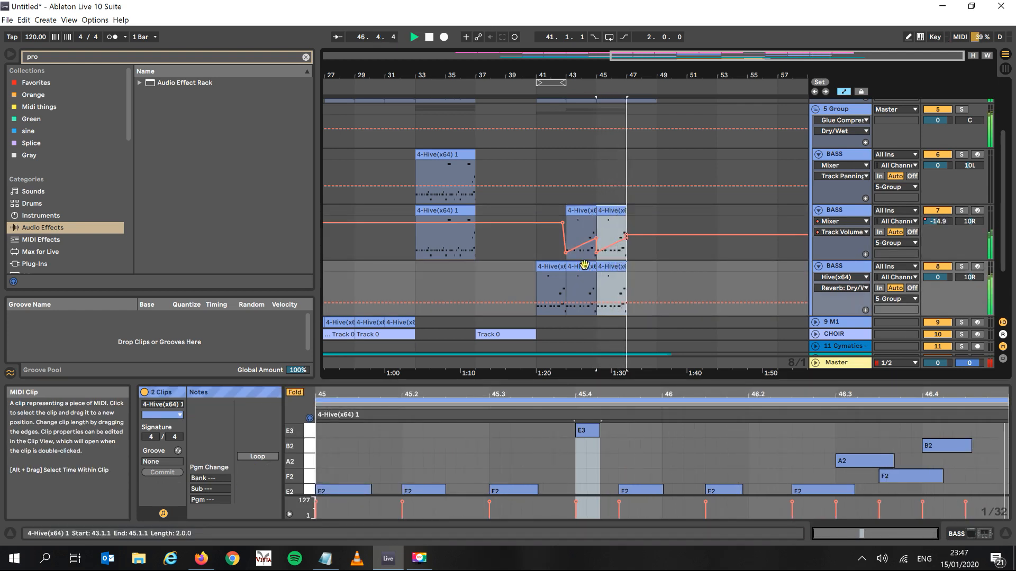
{"action": "key", "text": "ctrl+d"}
{"action": "key", "text": "space"}
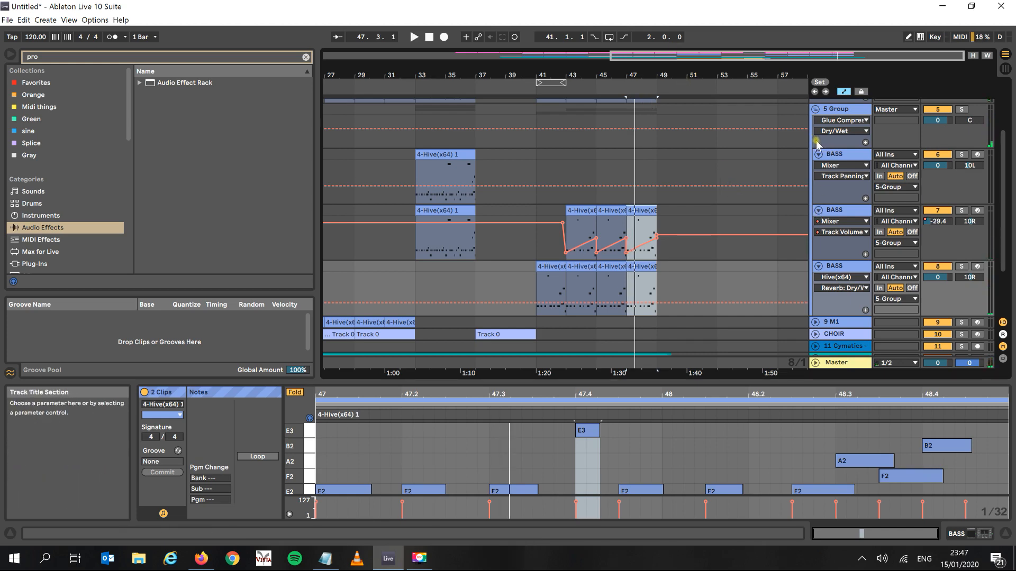
Step: Fold the 5 Group and copy the CHOIR clip at bar 37
{"action": "left_click", "coordinate": [815, 109]}
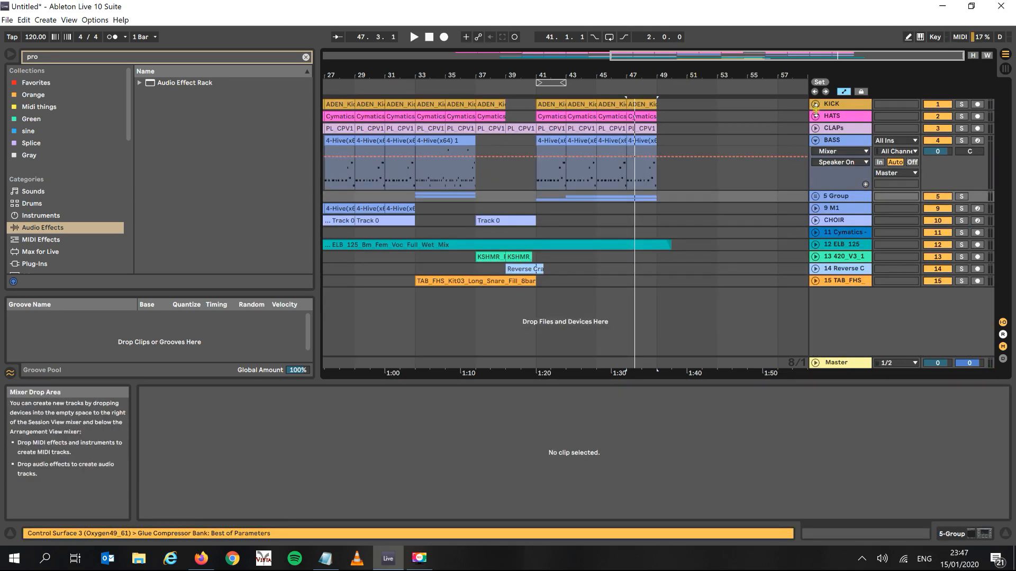
{"action": "left_click", "coordinate": [504, 221]}
{"action": "key", "text": "ctrl+c"}
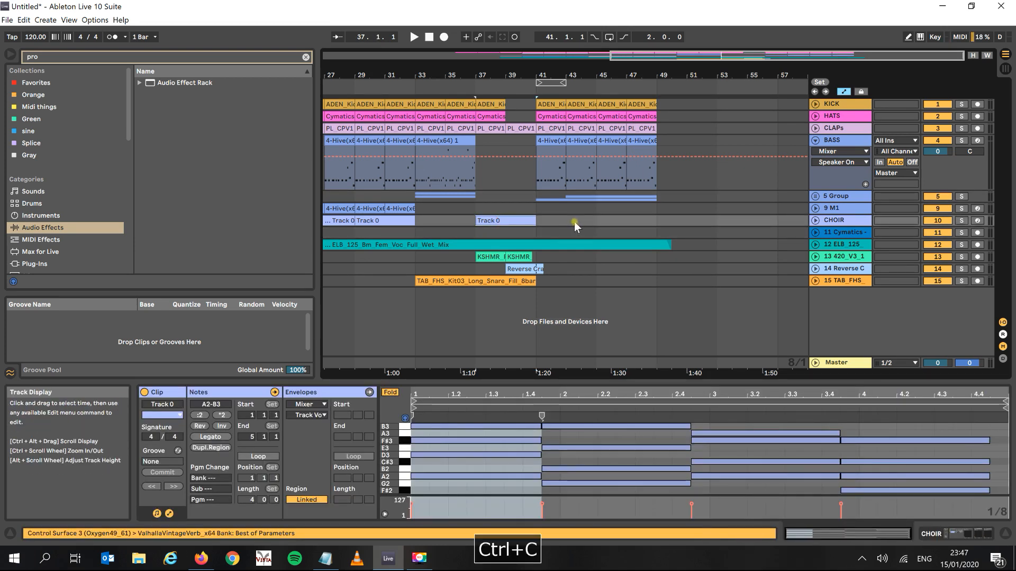
{"action": "key", "text": "ctrl+v"}
{"action": "key", "text": "ctrl+z"}
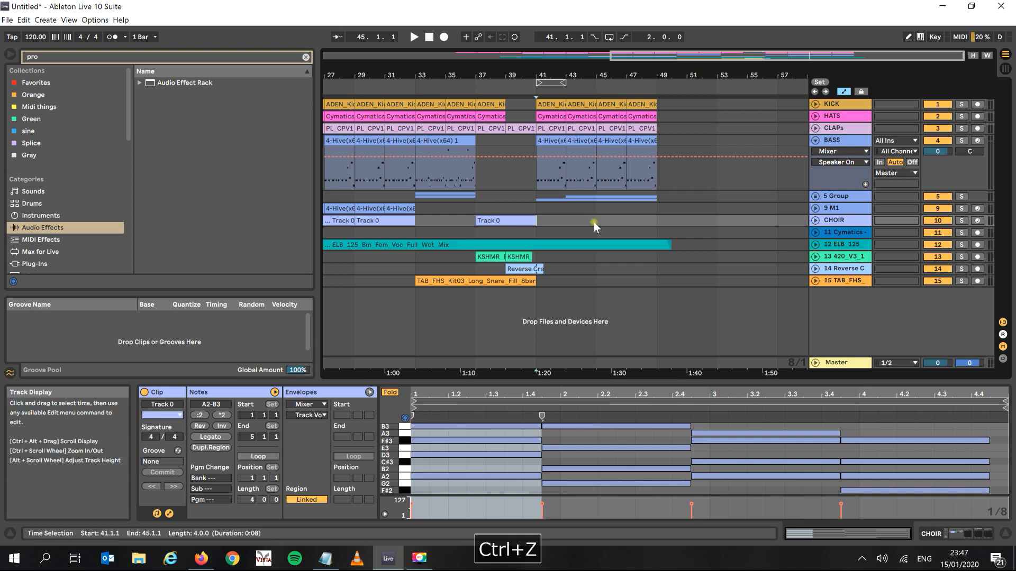
{"action": "double_click", "coordinate": [593, 222]}
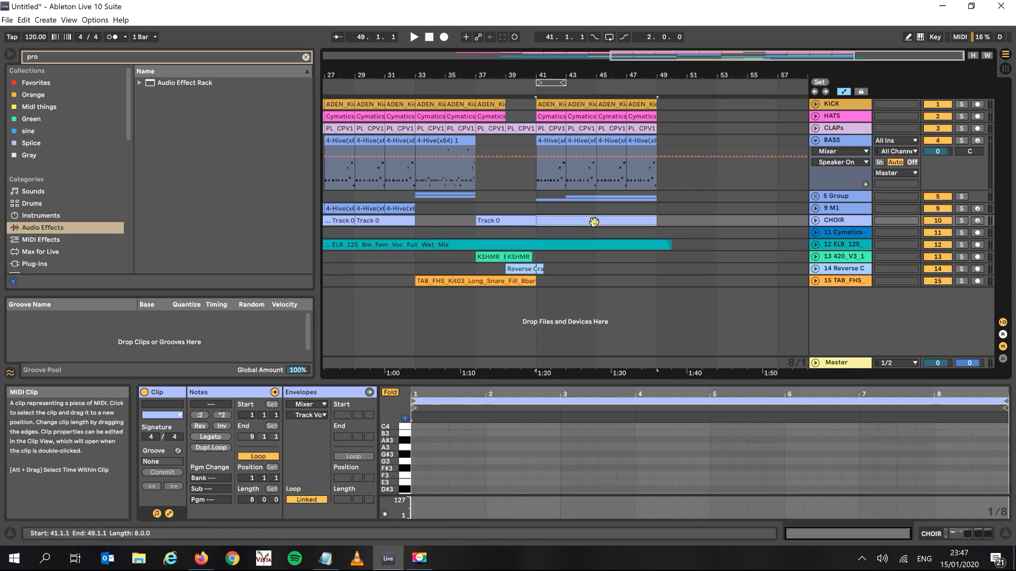
{"action": "key", "text": "ctrl+z"}
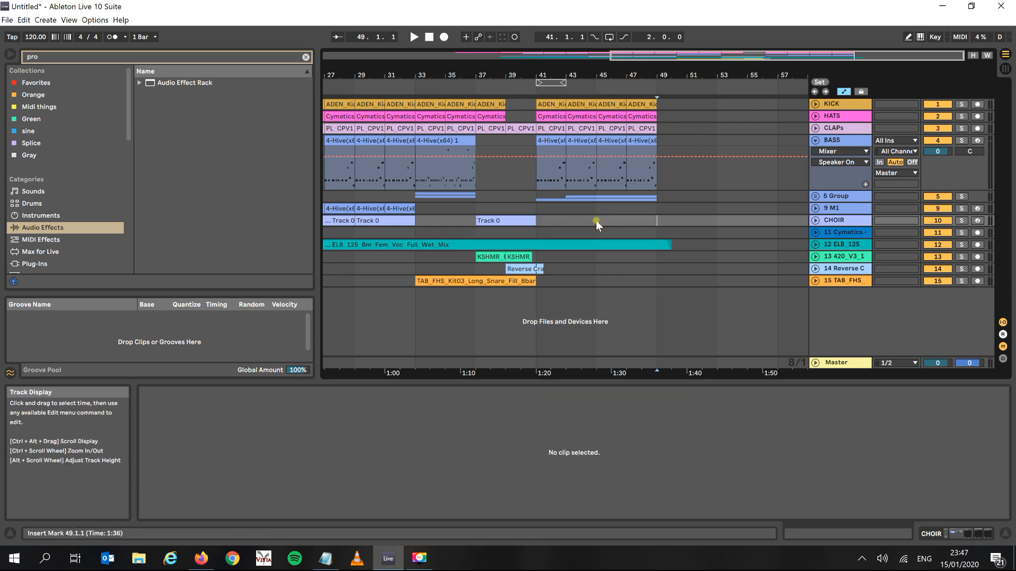
{"action": "double_click", "coordinate": [595, 221]}
{"action": "right_click", "coordinate": [595, 220]}
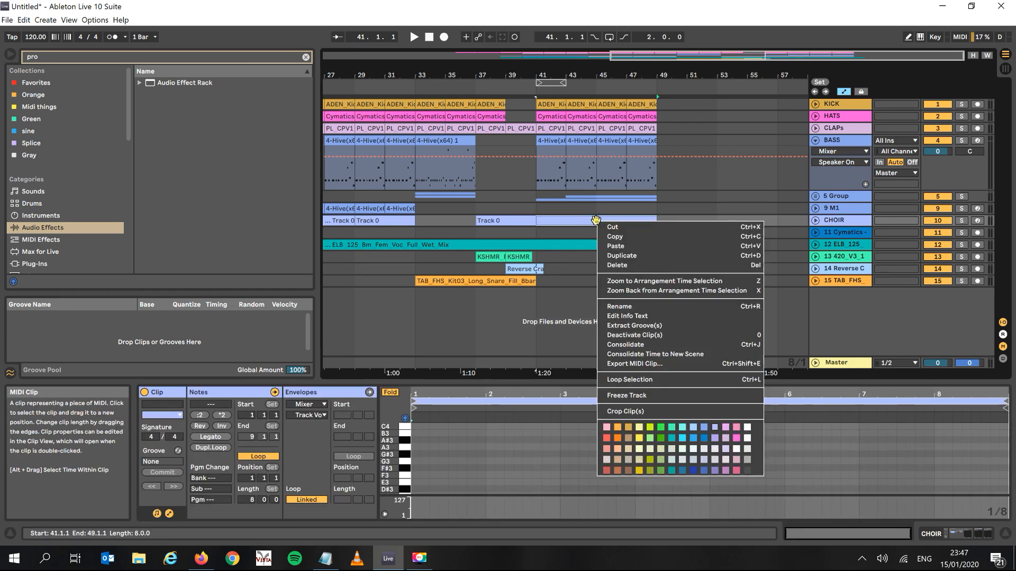
{"action": "left_click", "coordinate": [567, 223]}
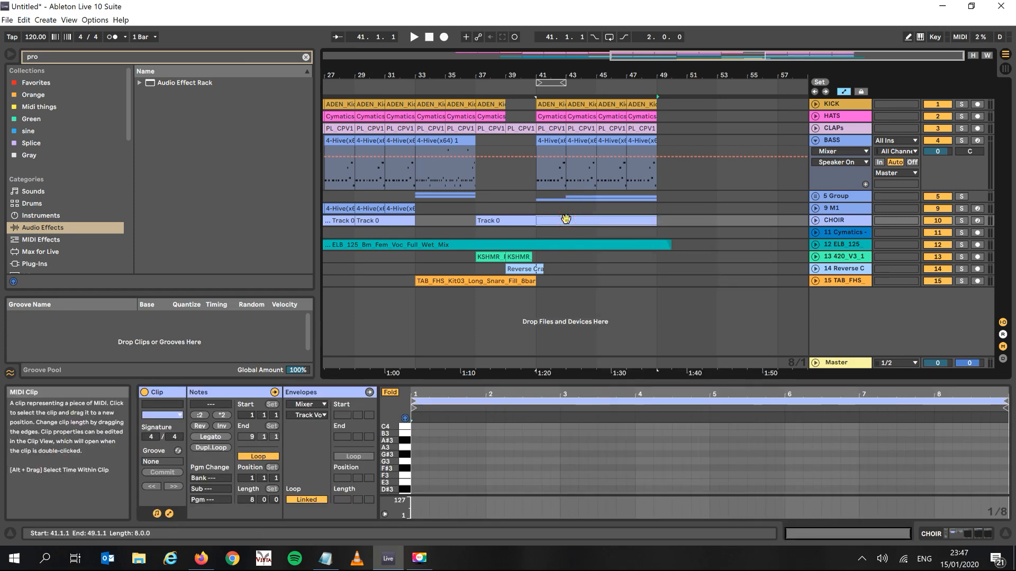
{"action": "key", "text": "ctrl+z"}
Step: Set the adaptive grid to Narrow, paste the copied CHOIR clip at bar 45, and audition it
{"action": "right_click", "coordinate": [566, 220]}
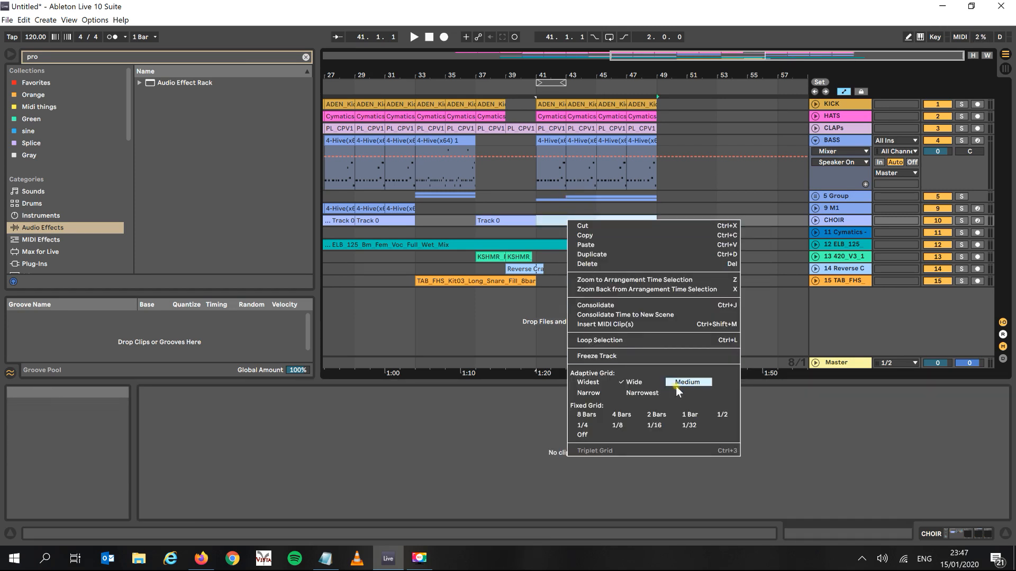
{"action": "left_click", "coordinate": [589, 392]}
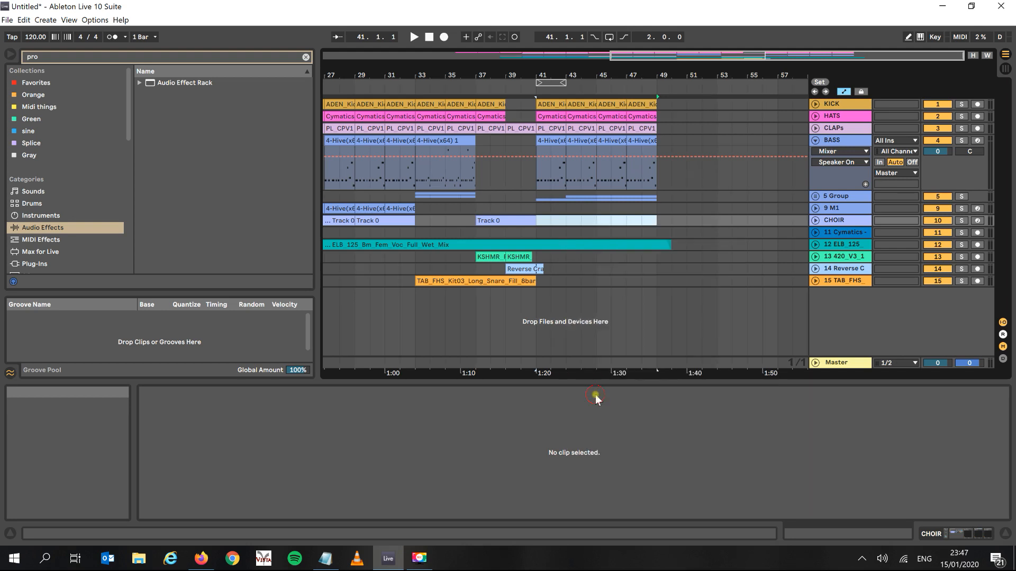
{"action": "left_click", "coordinate": [596, 219]}
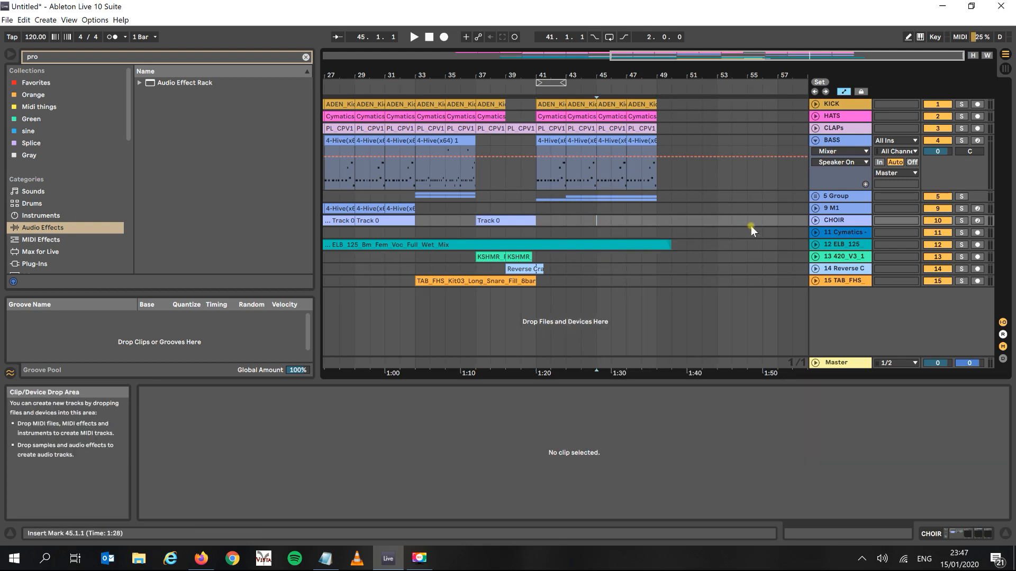
{"action": "key", "text": "ctrl+v"}
{"action": "key", "text": "space"}
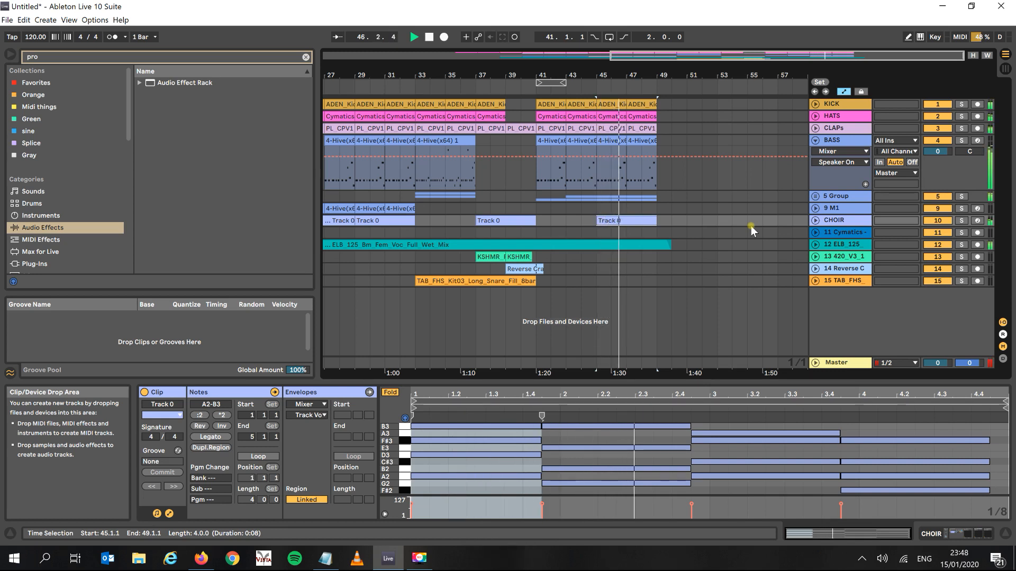
{"action": "key", "text": "space"}
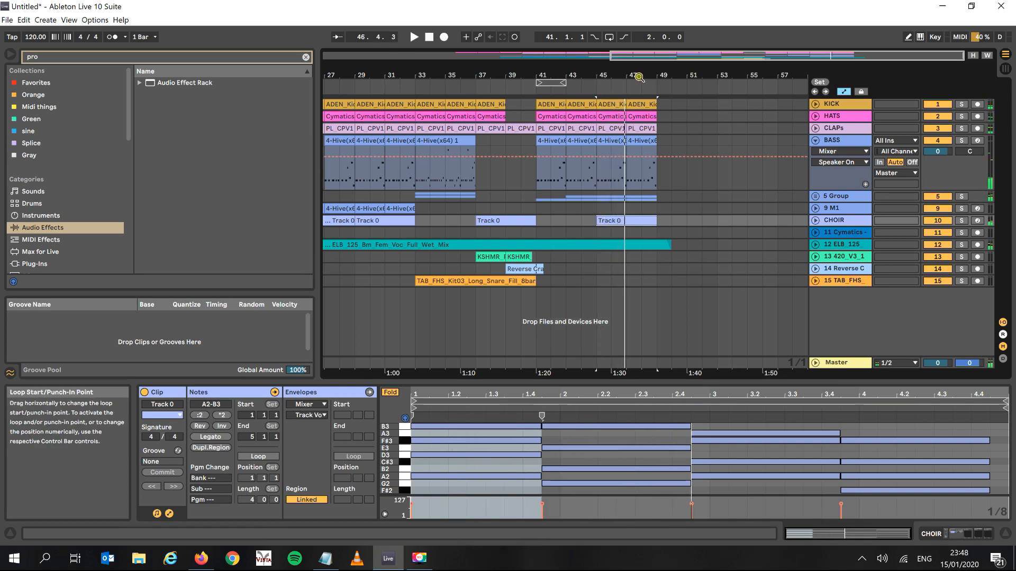
Step: In the BASS track 4 clip at bar 45, duplicate the E2 note at 1.4 and raise the copy one octave to E3
{"action": "left_click", "coordinate": [615, 140]}
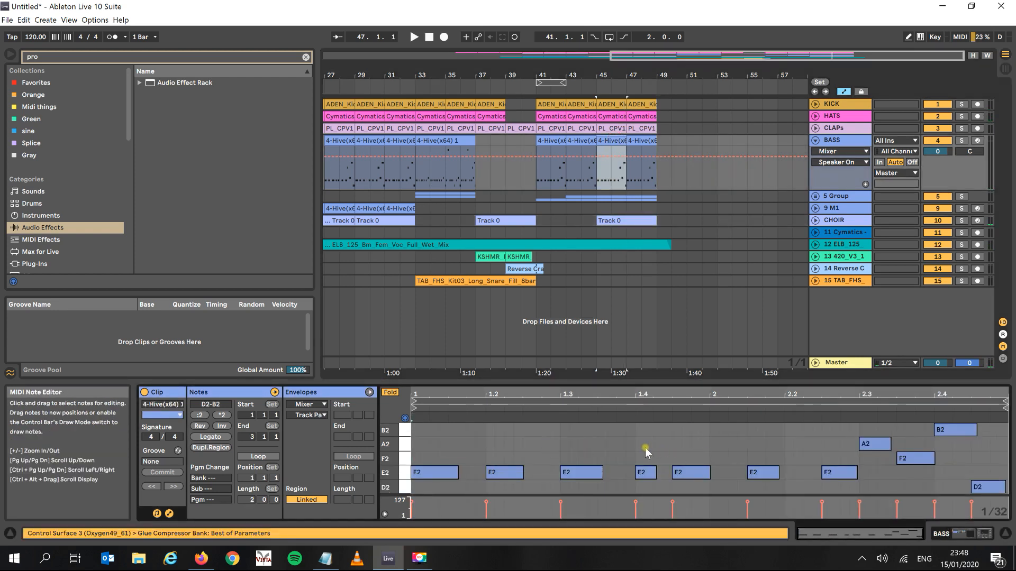
{"action": "left_click", "coordinate": [645, 472]}
{"action": "key", "text": "ctrl+d"}
{"action": "key", "text": "Right"}
{"action": "key", "text": "shift+Up"}
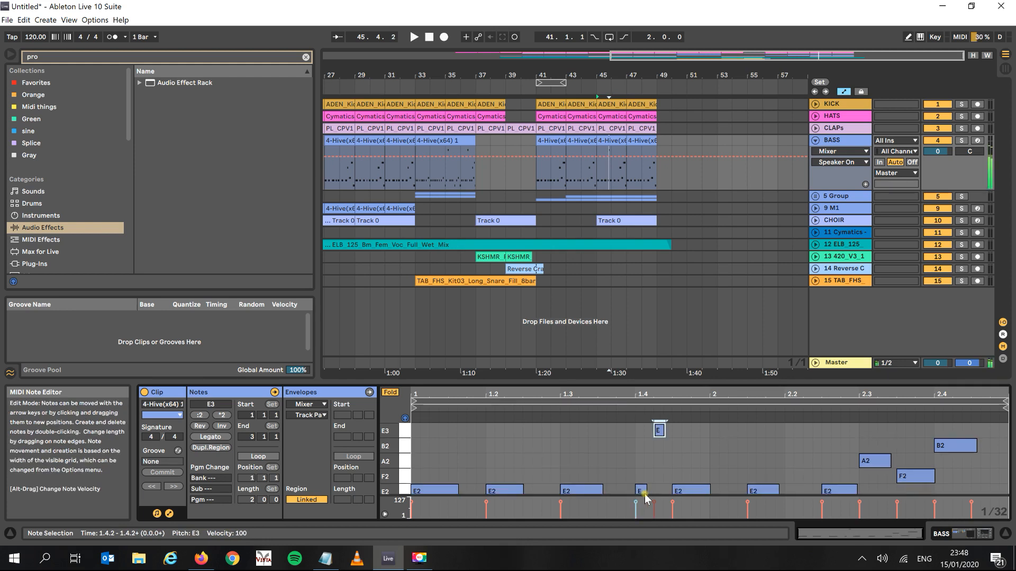
Step: Shorten the E2 note at 2.2, duplicate it, nudge the copy slightly later, and audition the changed bass pattern
{"action": "key", "text": "shift+Left"}
{"action": "key", "text": "ctrl+d"}
{"action": "key", "text": "Right"}
{"action": "key", "text": "Right"}
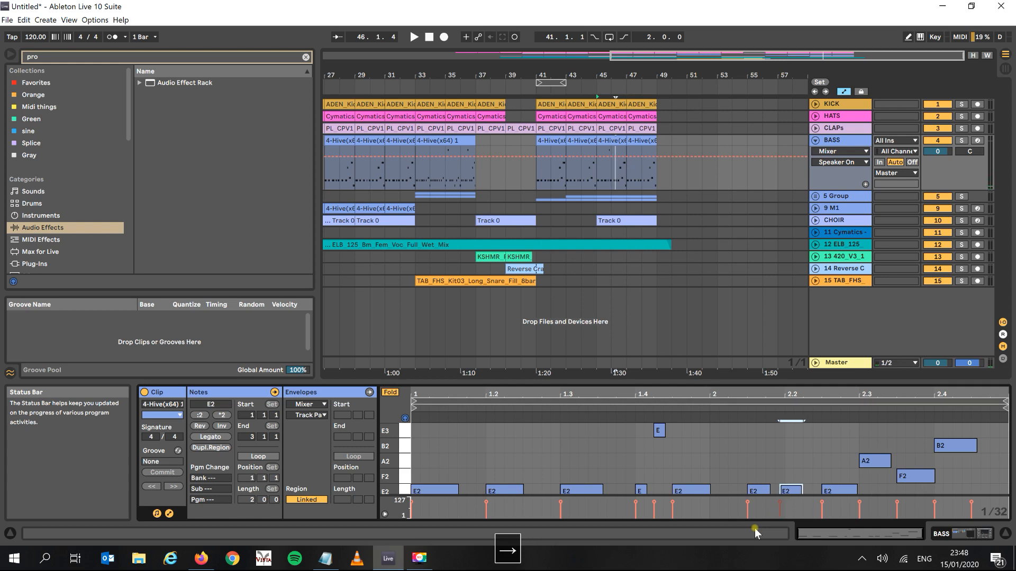
{"action": "key", "text": "space"}
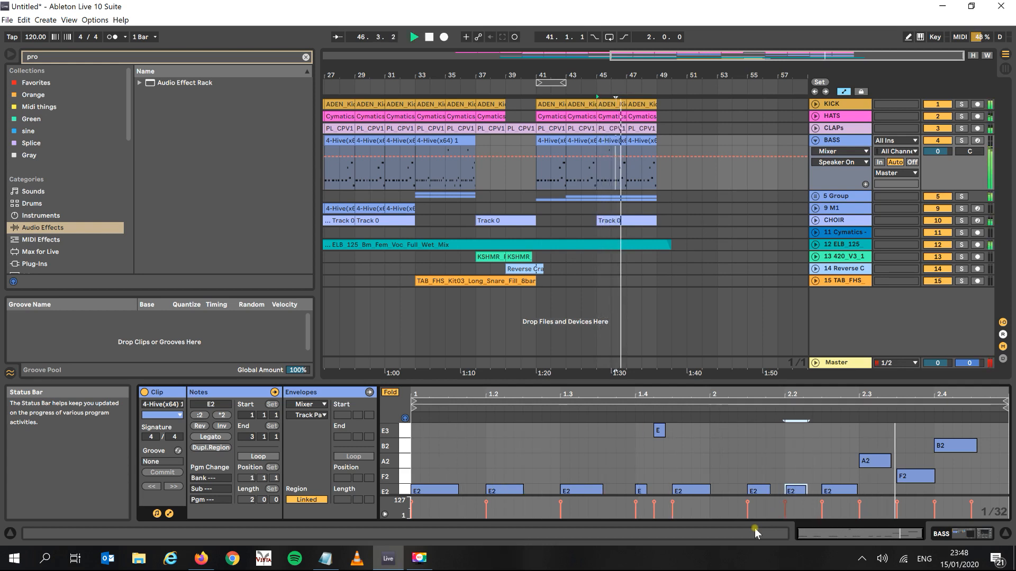
{"action": "key", "text": "space"}
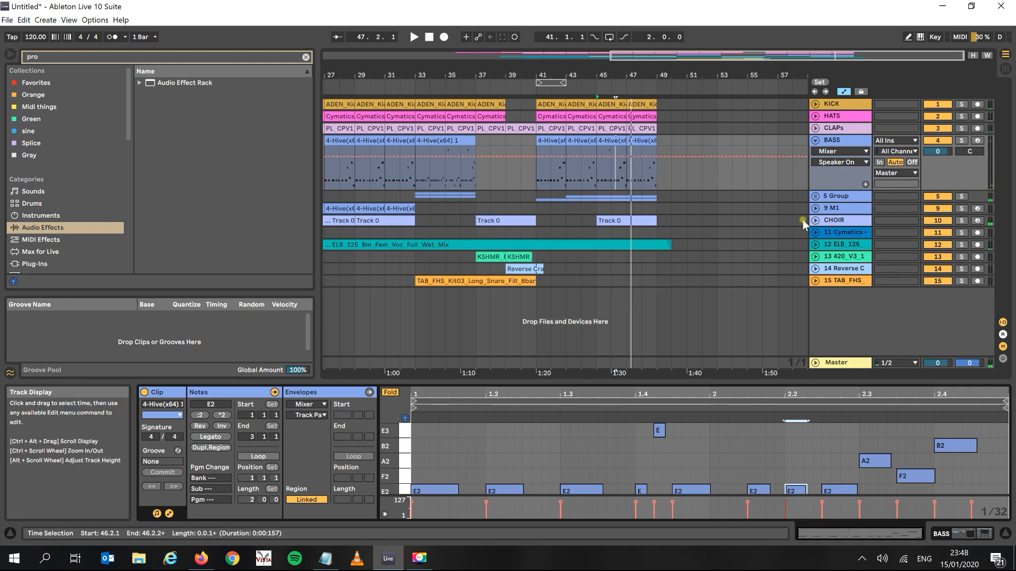
Step: Unfold the 5 Group, open BASS track 8's bar 45 clip in an enlarged note editor, and select all its notes
{"action": "left_click", "coordinate": [815, 197]}
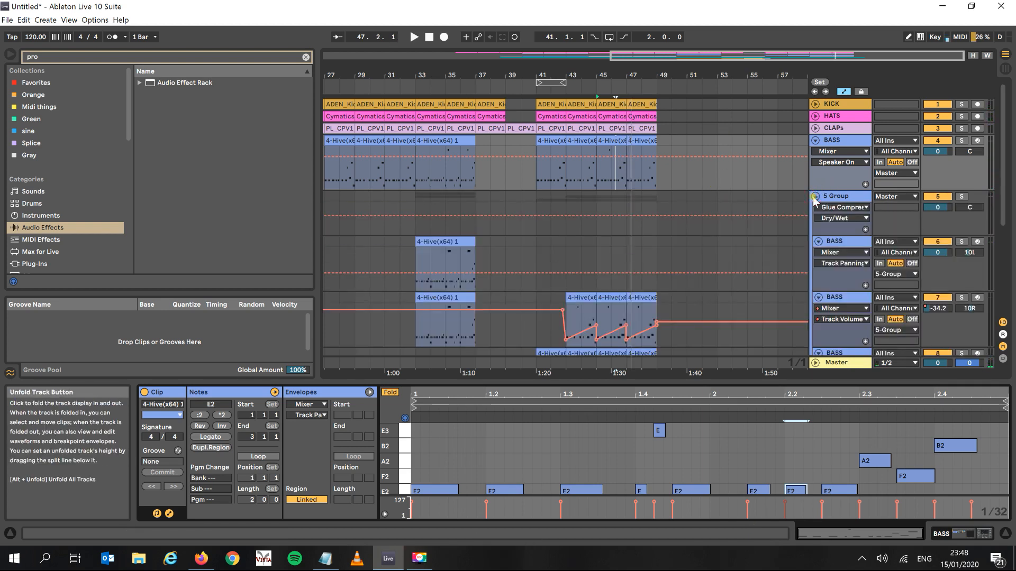
{"action": "left_click_drag", "start_coordinate": [1008, 192], "coordinate": [1008, 277]}
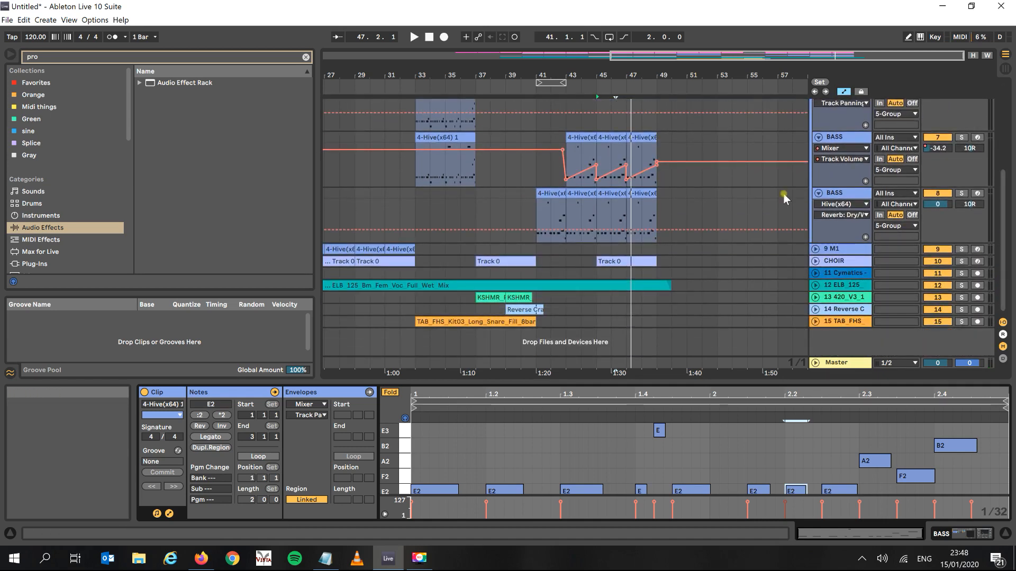
{"action": "left_click", "coordinate": [612, 194]}
{"action": "left_click_drag", "start_coordinate": [602, 377], "coordinate": [597, 126]}
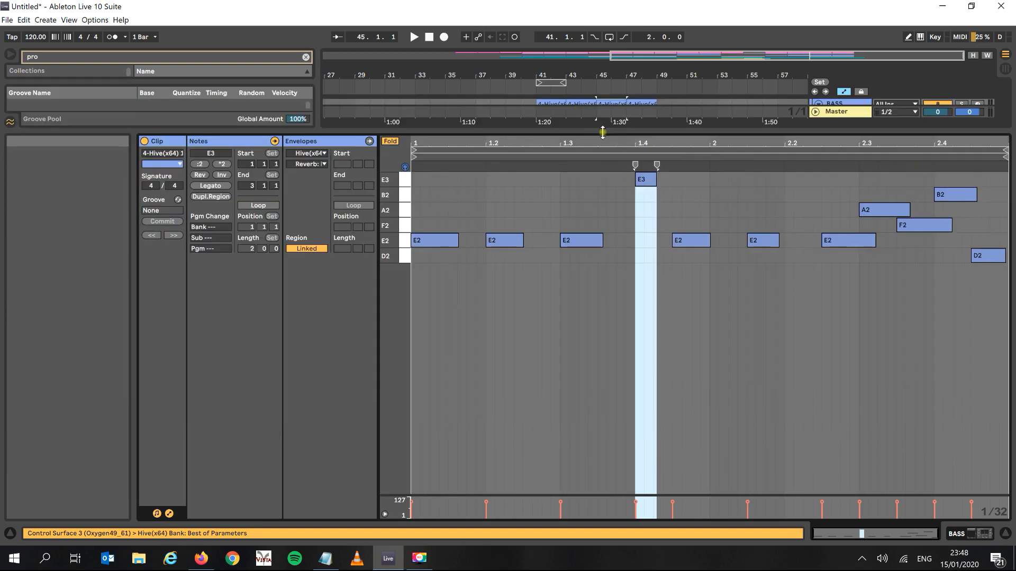
{"action": "left_click", "coordinate": [445, 240]}
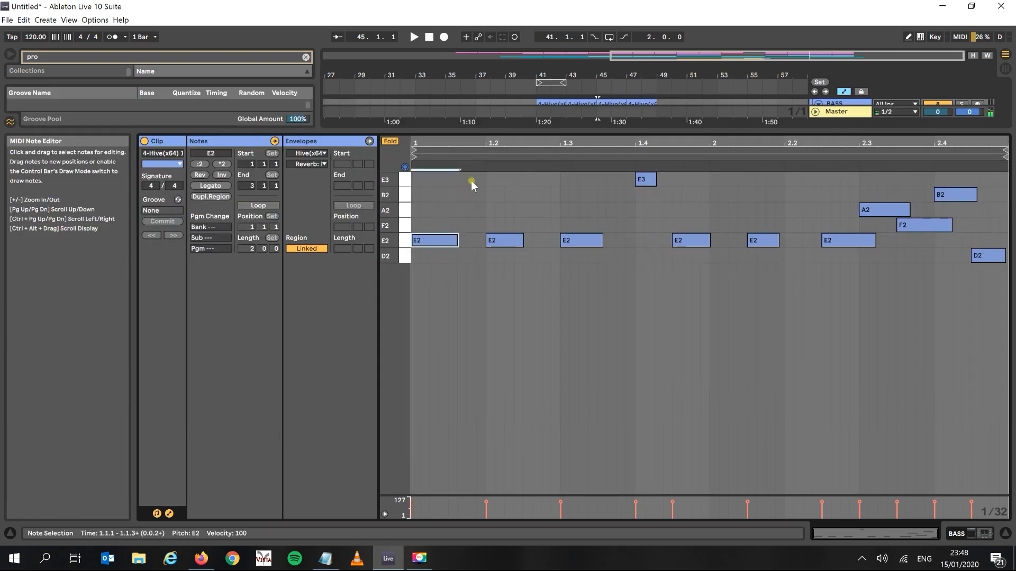
{"action": "key", "text": "ctrl+a"}
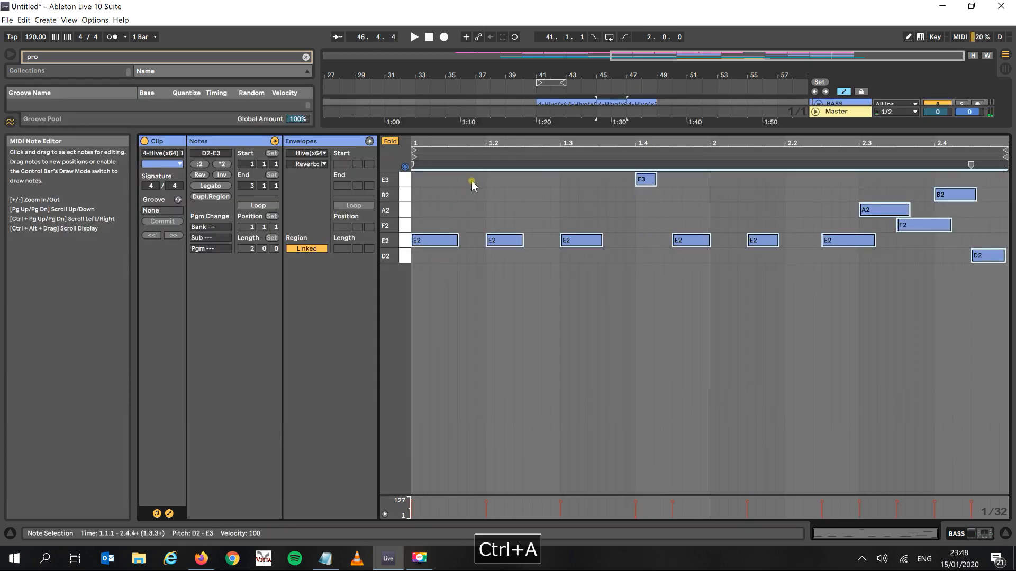
Step: Try the selected notes one octave higher, audition them, and return them to their original octave
{"action": "key", "text": "shift+Up"}
{"action": "key", "text": "space"}
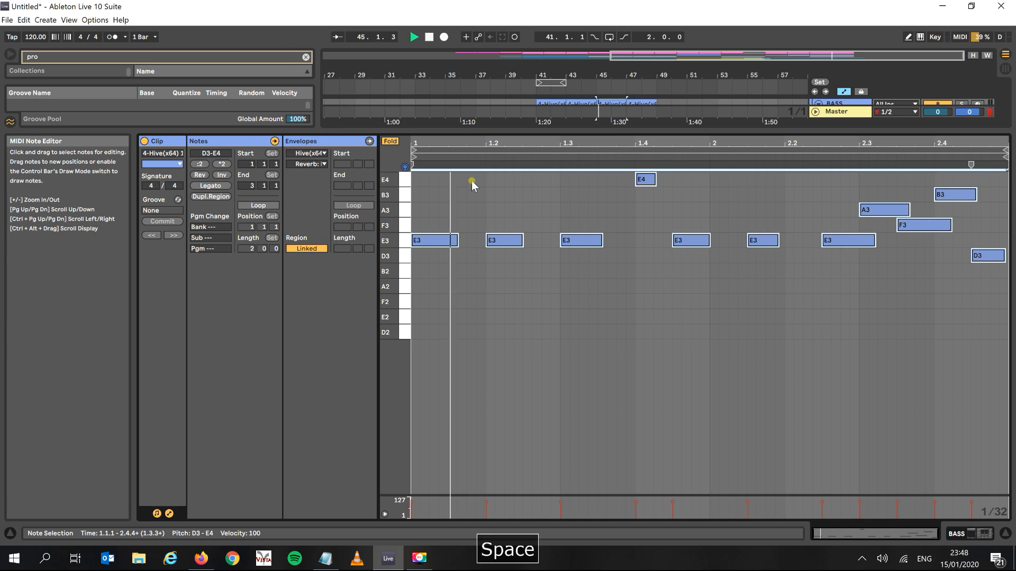
{"action": "key", "text": "space"}
{"action": "key", "text": "shift+Down"}
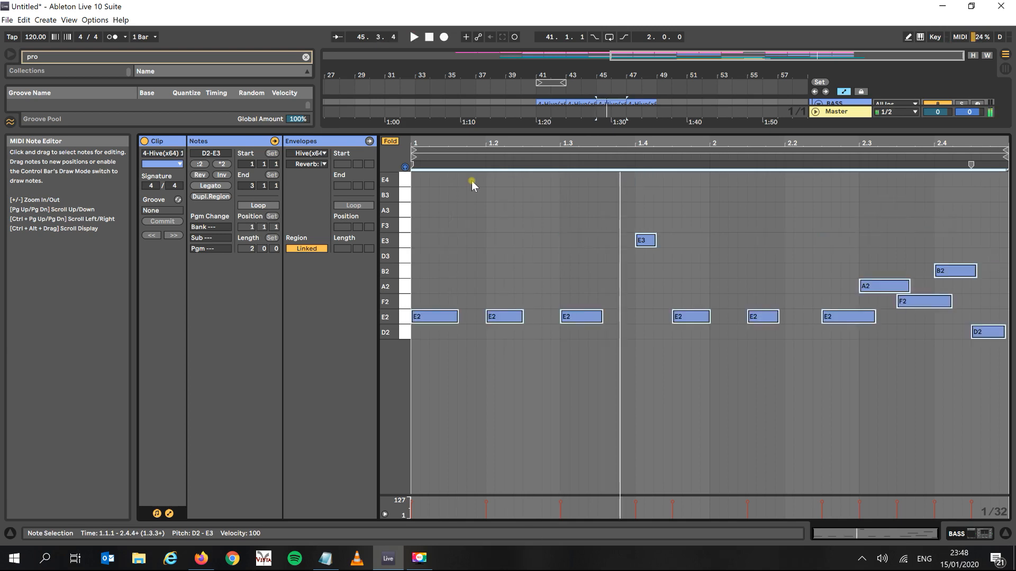
Step: Transpose the selected notes of BASS track 8's bar 45 clip down one octave, audition them, and shrink the note editor
{"action": "key", "text": "shift+Down"}
{"action": "key", "text": "space"}
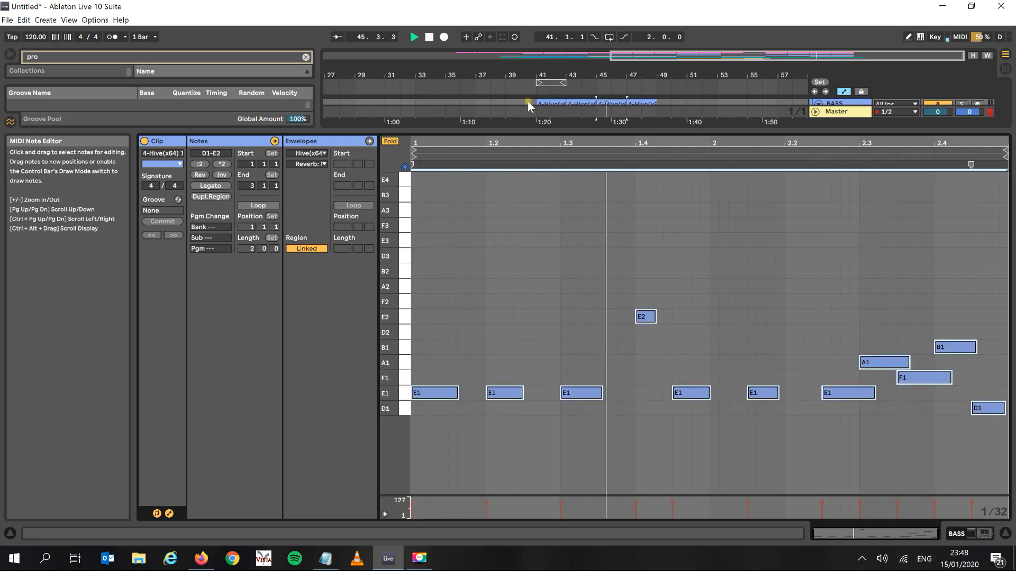
{"action": "left_click_drag", "start_coordinate": [528, 128], "coordinate": [488, 390]}
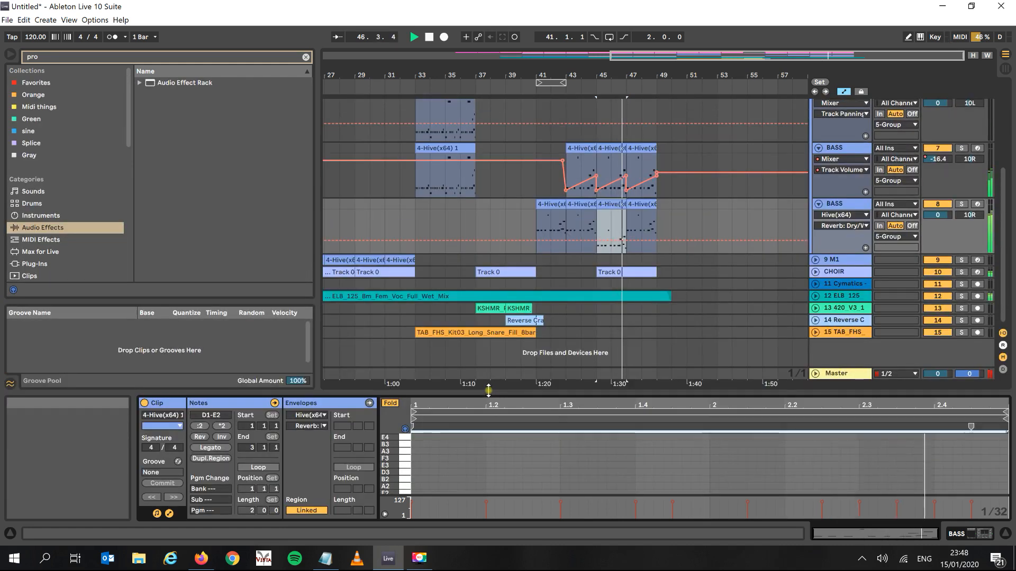
Step: Open BASS track 7's bar 47 clip in an enlarged note editor, audition its opening notes, and shrink the editor again
{"action": "left_click", "coordinate": [617, 149]}
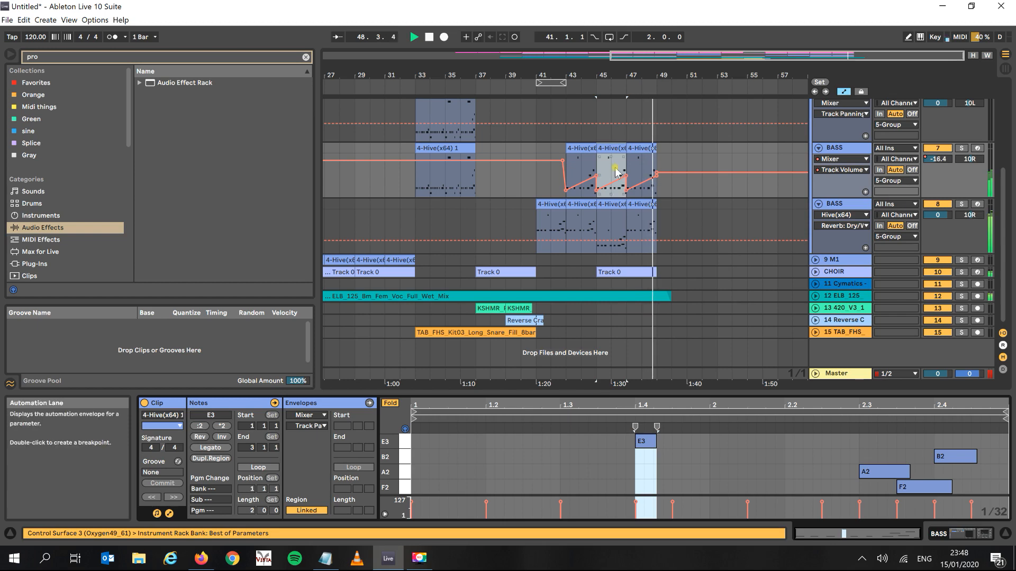
{"action": "left_click", "coordinate": [638, 149]}
{"action": "key", "text": "space"}
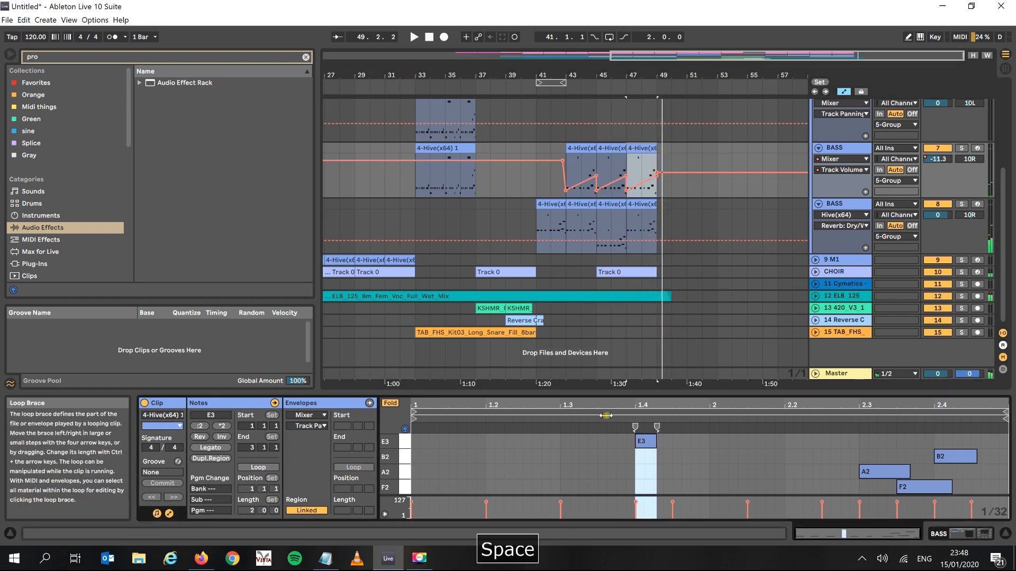
{"action": "left_click_drag", "start_coordinate": [605, 393], "coordinate": [546, 88]}
{"action": "key", "text": "space"}
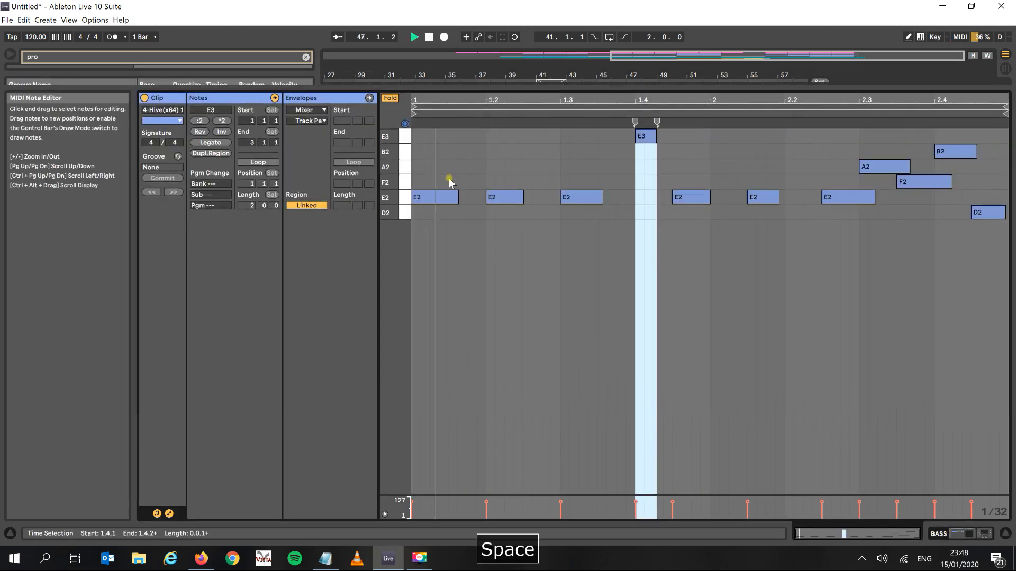
{"action": "key", "text": "space"}
{"action": "left_click", "coordinate": [447, 183]}
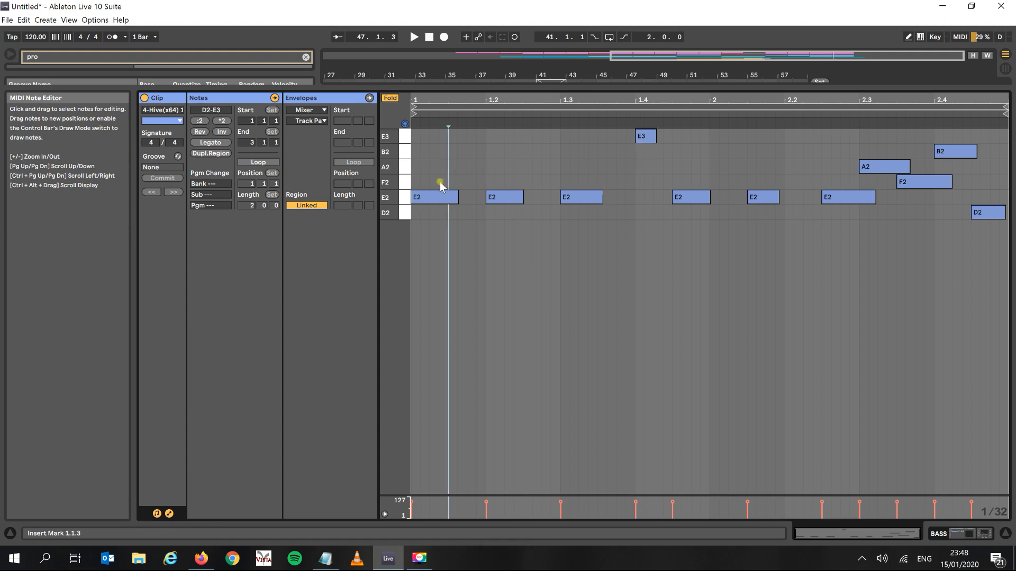
{"action": "left_click_drag", "start_coordinate": [434, 170], "coordinate": [438, 270]}
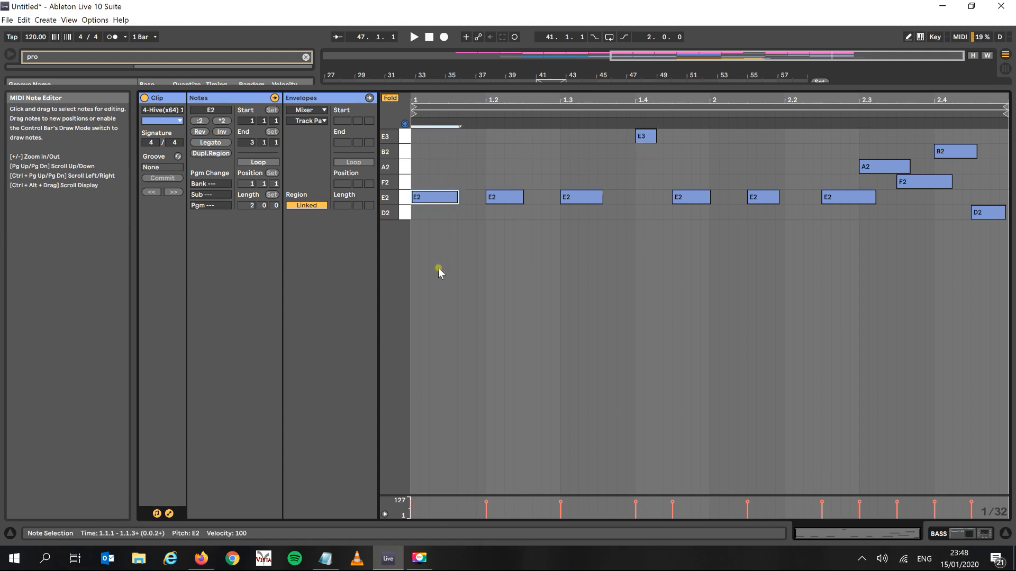
{"action": "key", "text": "space"}
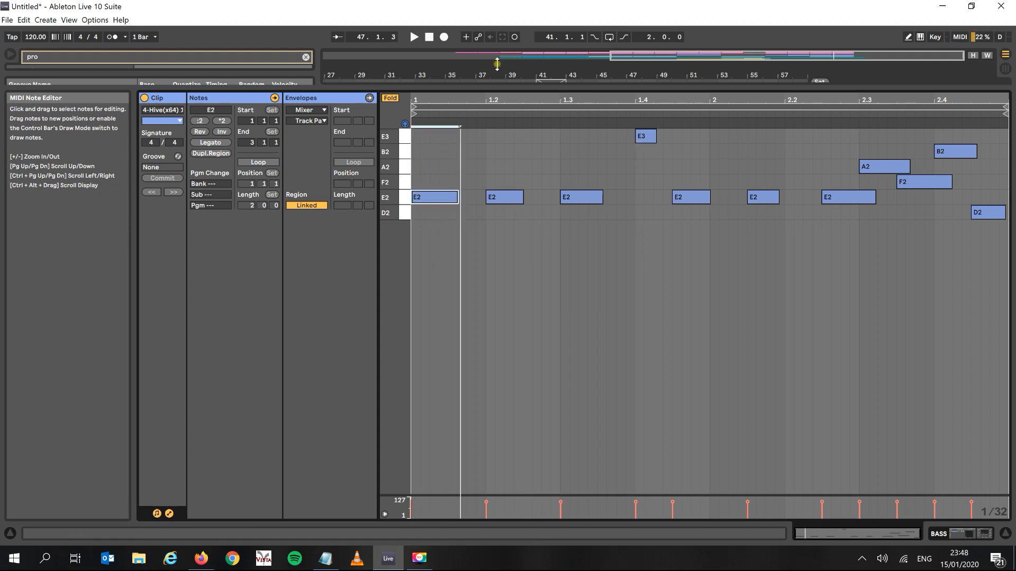
{"action": "left_click_drag", "start_coordinate": [501, 86], "coordinate": [500, 382]}
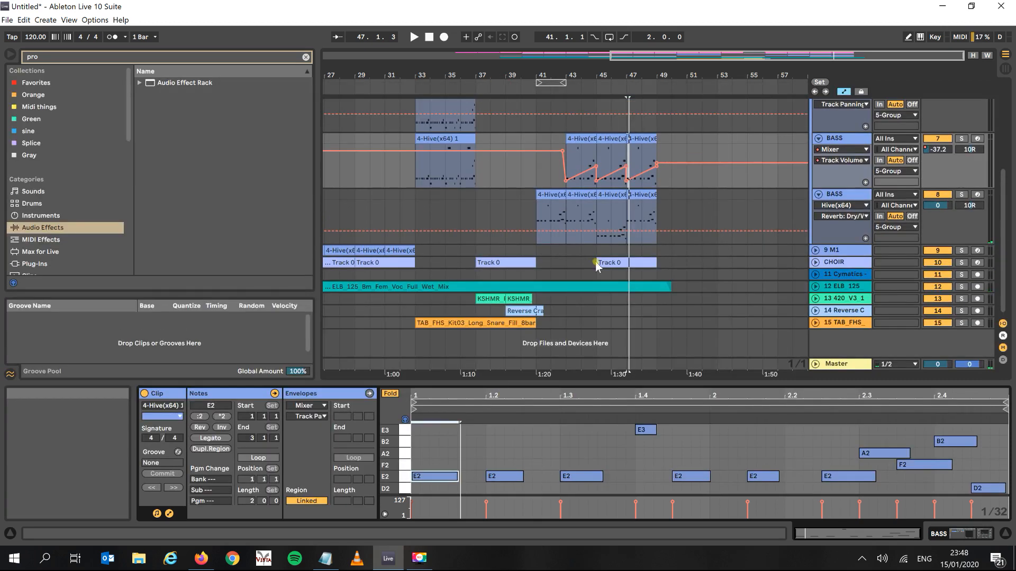
Step: Fold BASS tracks 7 and 8 in the arrangement
{"action": "left_click", "coordinate": [818, 138]}
{"action": "left_click", "coordinate": [819, 150]}
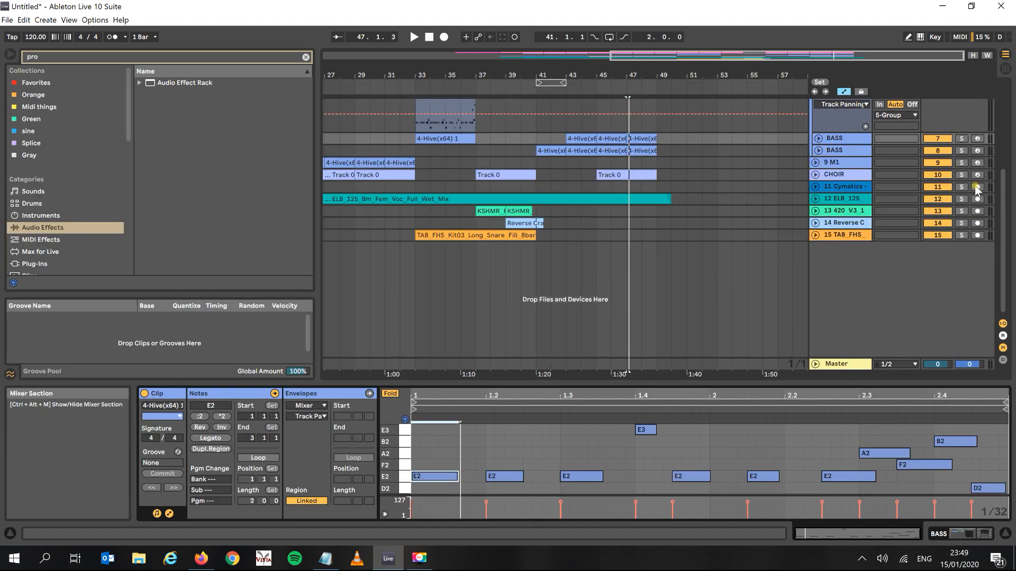
{"action": "left_click_drag", "start_coordinate": [1006, 204], "coordinate": [998, 161]}
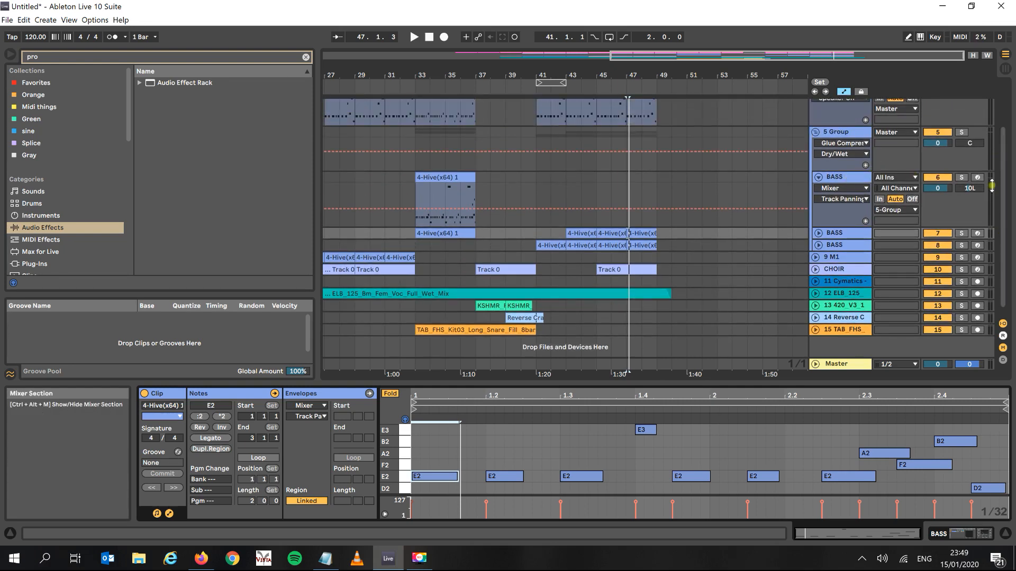
{"action": "left_click_drag", "start_coordinate": [1005, 192], "coordinate": [999, 133]}
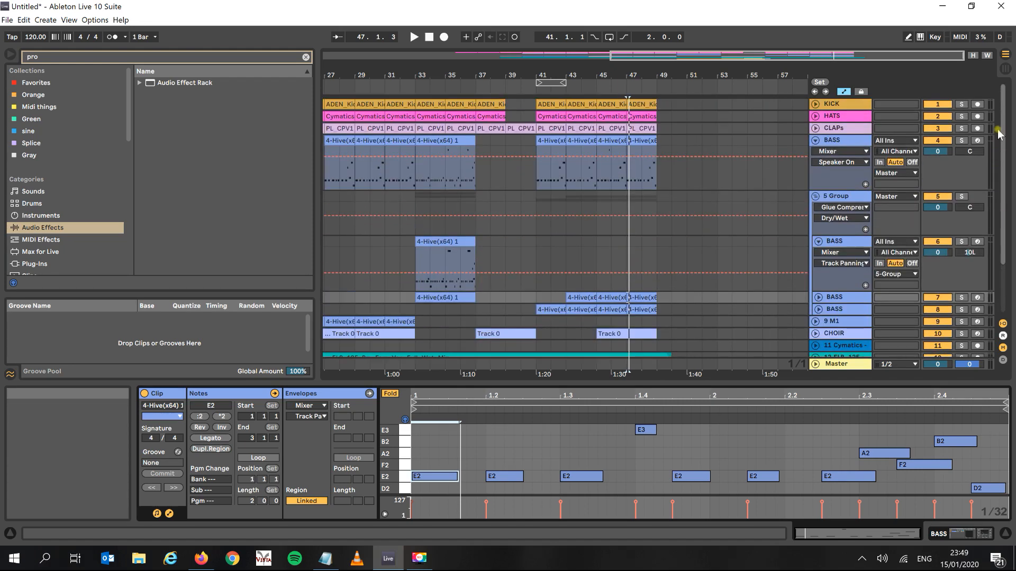
Step: Audition BASS track 4 from bar 47 in solo, unsolo it, and compare the full mix with that track muted before reactivating it
{"action": "left_click", "coordinate": [961, 141]}
{"action": "key", "text": "space"}
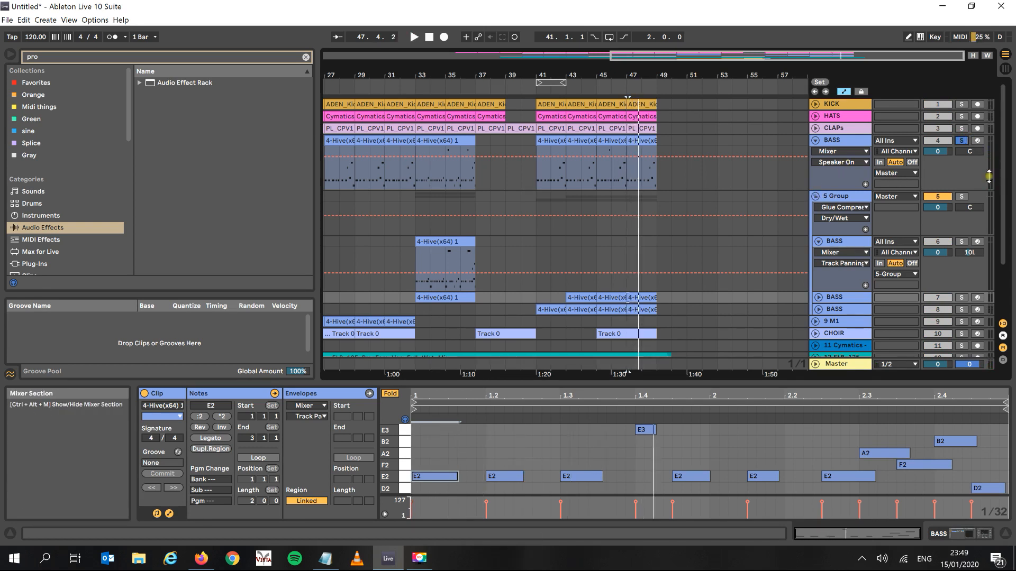
{"action": "left_click", "coordinate": [962, 141]}
{"action": "key", "text": "space"}
{"action": "key", "text": "space"}
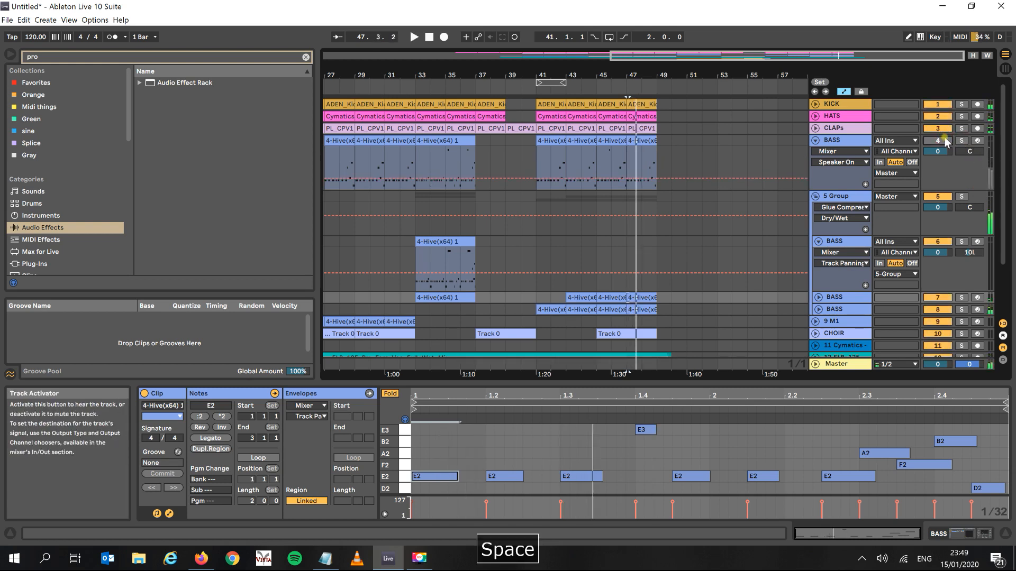
{"action": "left_click", "coordinate": [945, 142]}
Step: Open BASS track 4's bar 47 clip in an enlarged note editor and select all its notes
{"action": "left_click", "coordinate": [643, 140]}
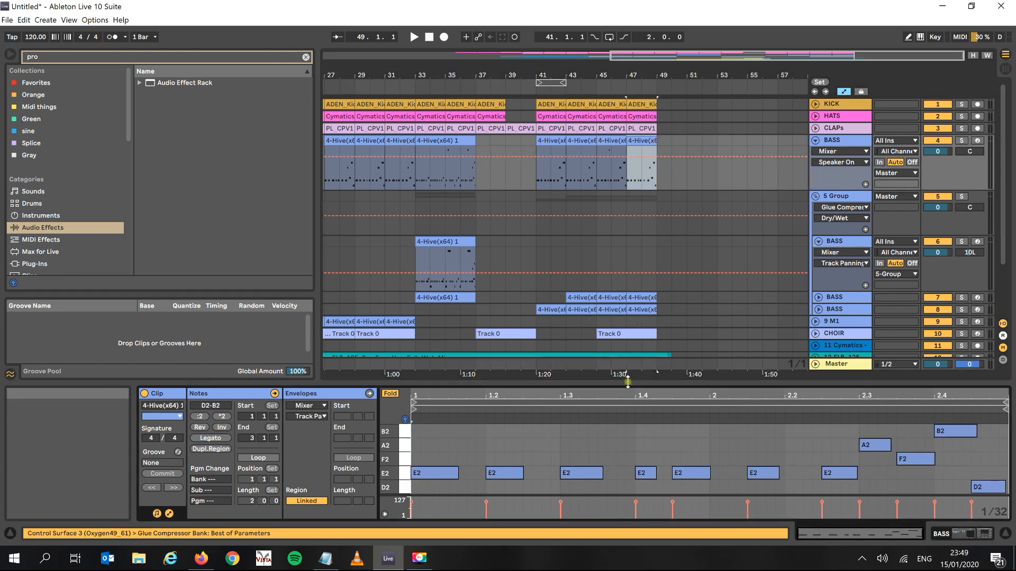
{"action": "left_click_drag", "start_coordinate": [627, 381], "coordinate": [627, 210]}
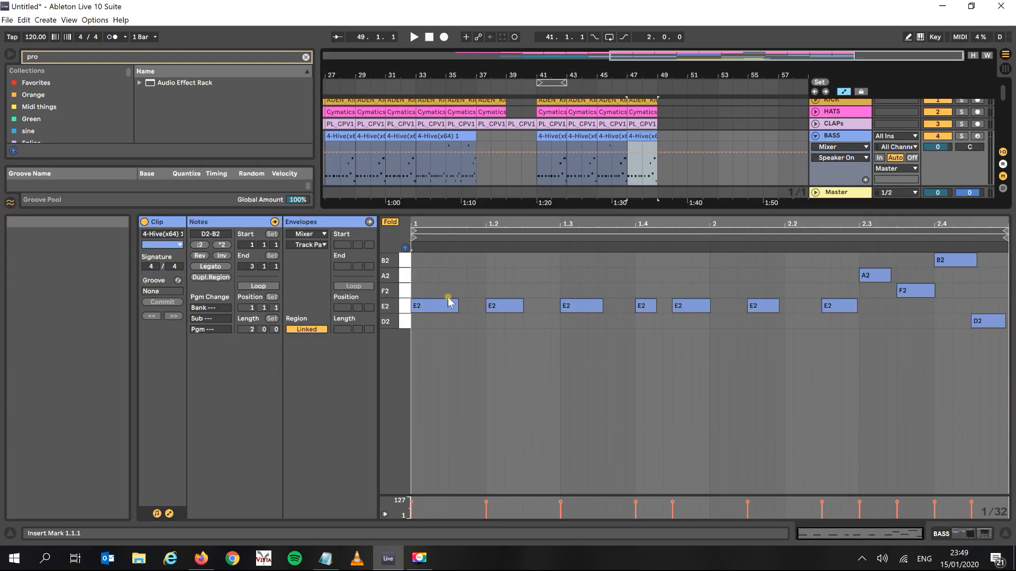
{"action": "left_click", "coordinate": [646, 383]}
{"action": "key", "text": "ctrl+a"}
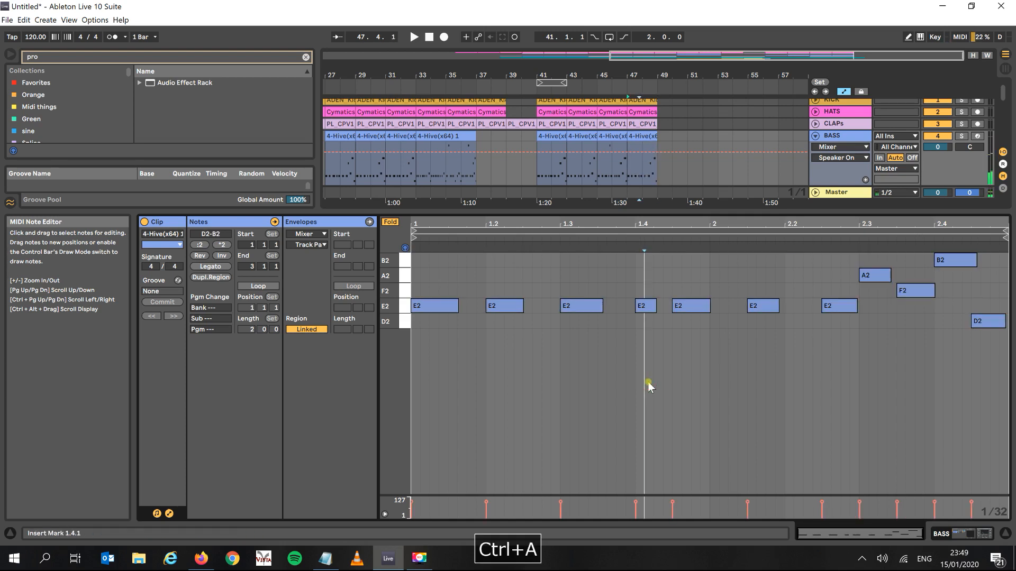
{"action": "key", "text": "shift+Left"}
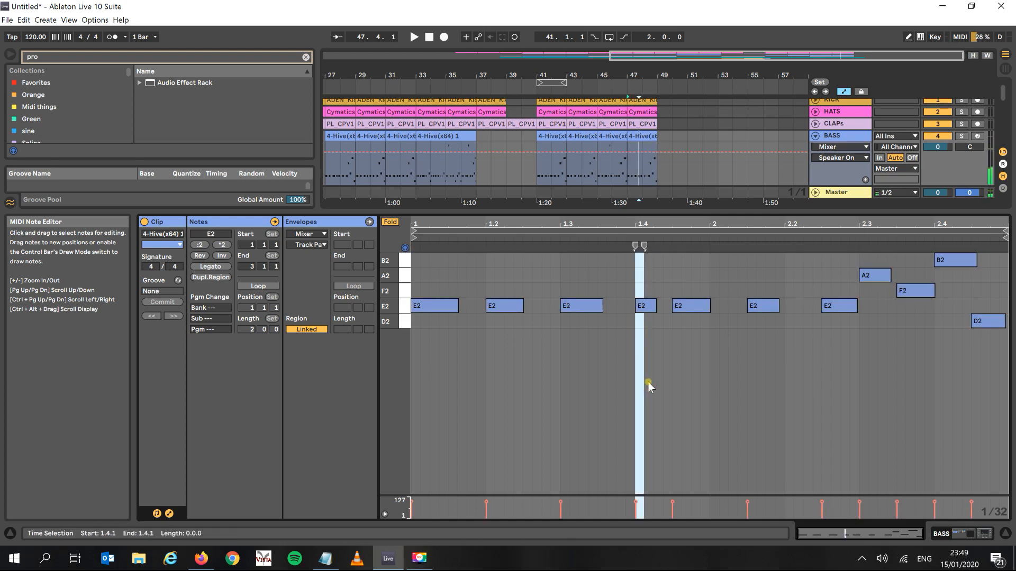
{"action": "key", "text": "ctrl+z"}
{"action": "key", "text": "ctrl+a"}
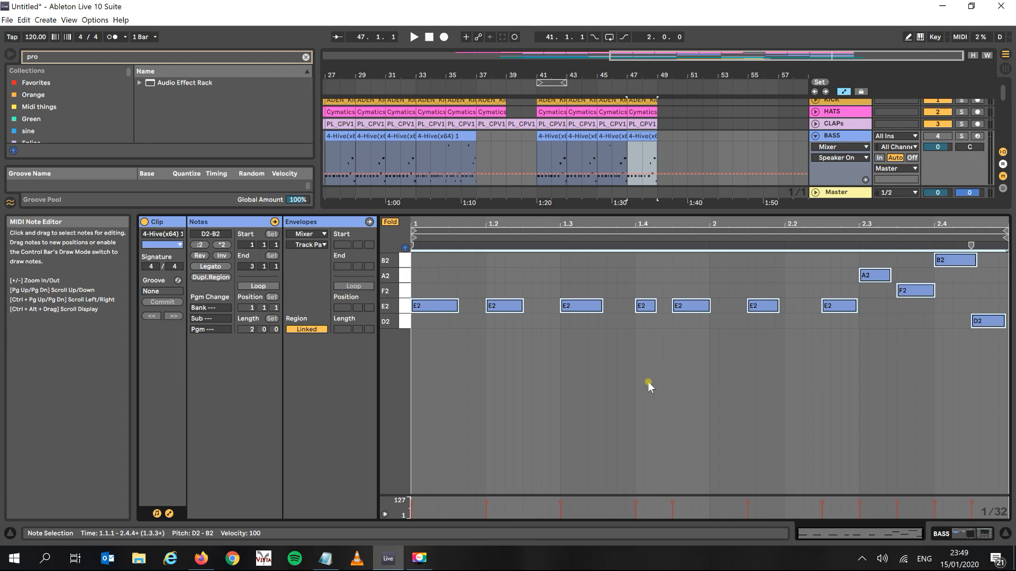
Step: Try the notes of BASS track 4's bar 47 clip one octave lower, audition them, and return them to their original octave
{"action": "key", "text": "shift+Down"}
{"action": "key", "text": "space"}
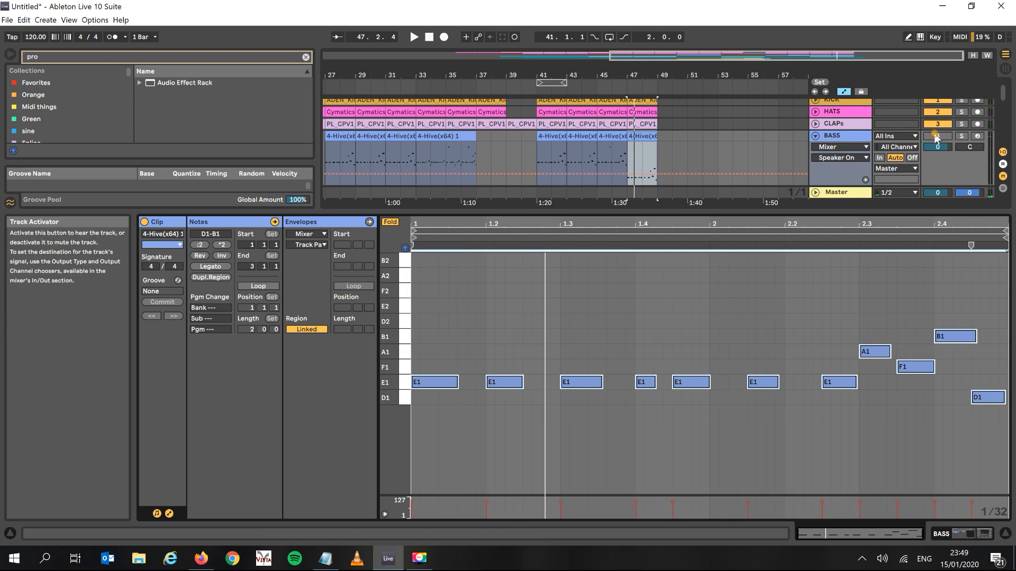
{"action": "key", "text": "space"}
{"action": "key", "text": "space"}
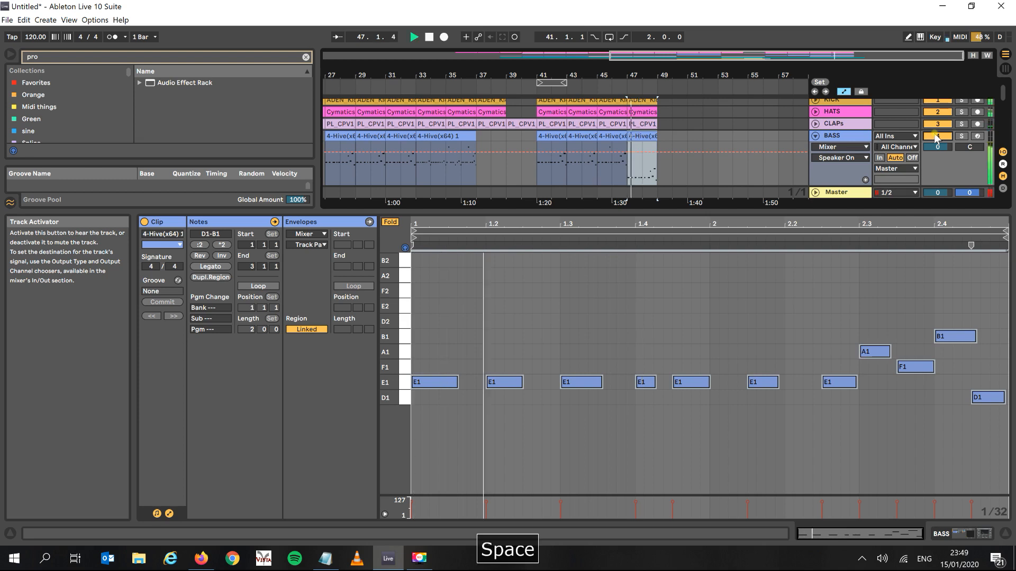
{"action": "key", "text": "space"}
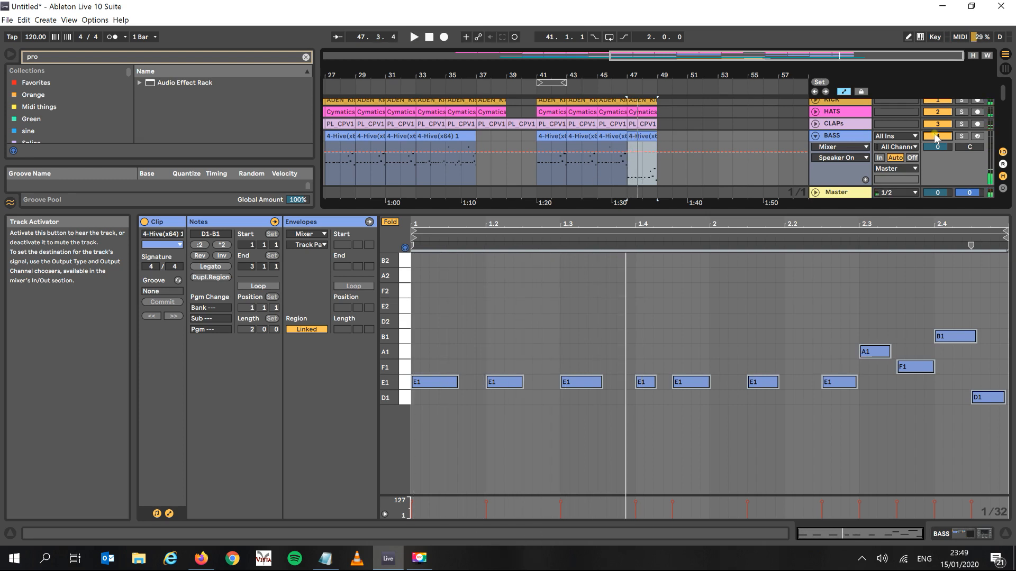
{"action": "left_click", "coordinate": [706, 382]}
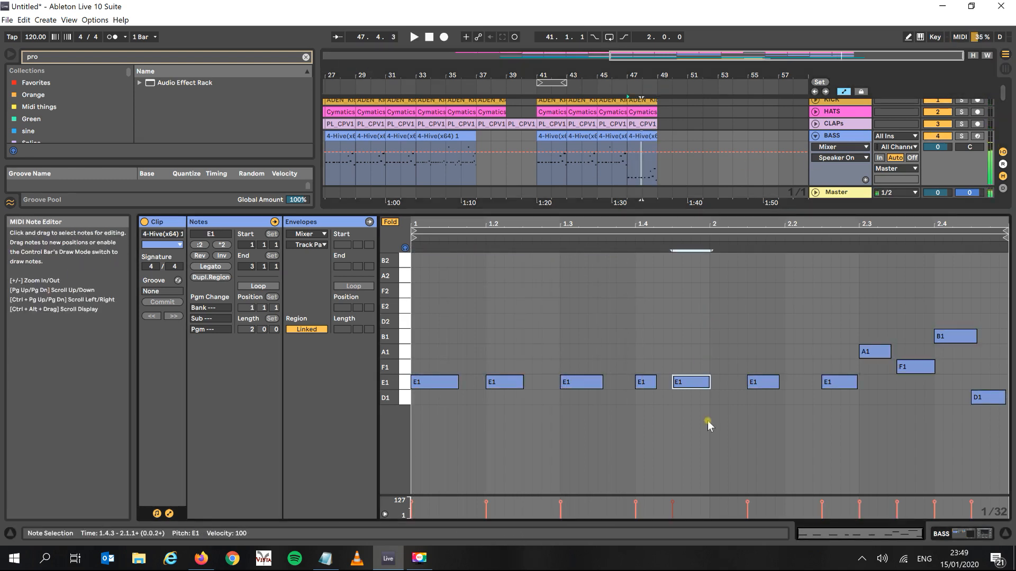
{"action": "key", "text": "ctrl+a"}
{"action": "key", "text": "shift+Up"}
{"action": "key", "text": "space"}
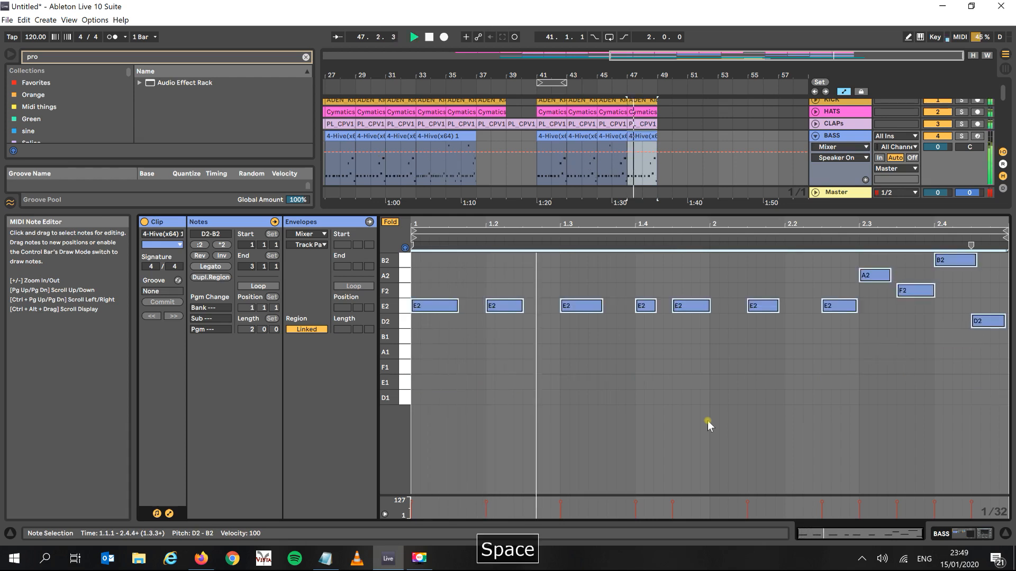
{"action": "key", "text": "space"}
Step: Shorten the first E2 note at 1.1.1 in BASS track 4's bar 47 clip so it ends just after 1.1.2
{"action": "left_click", "coordinate": [434, 306]}
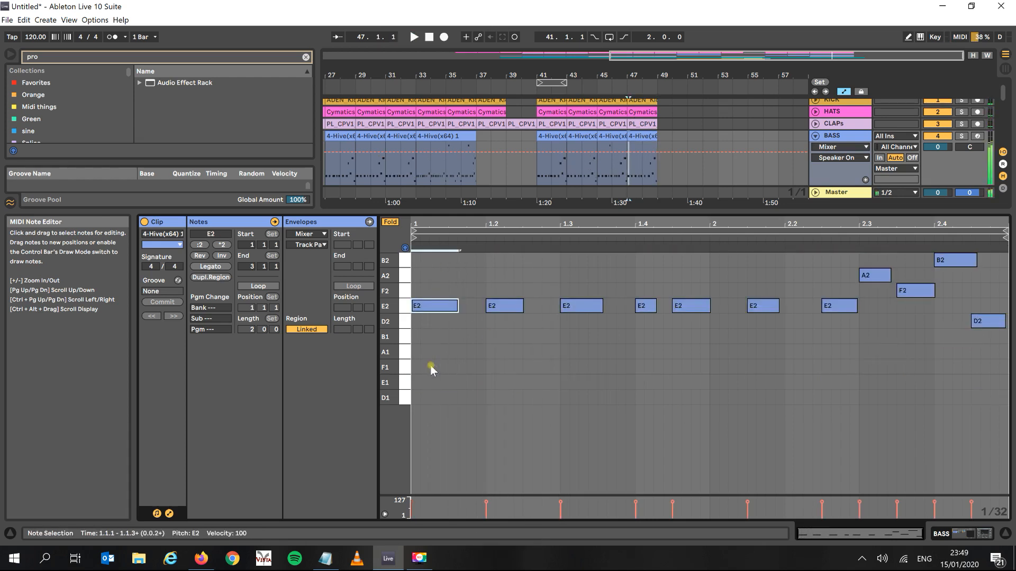
{"action": "key", "text": "shift+Left"}
{"action": "key", "text": "shift+Left"}
{"action": "key", "text": "shift+Left"}
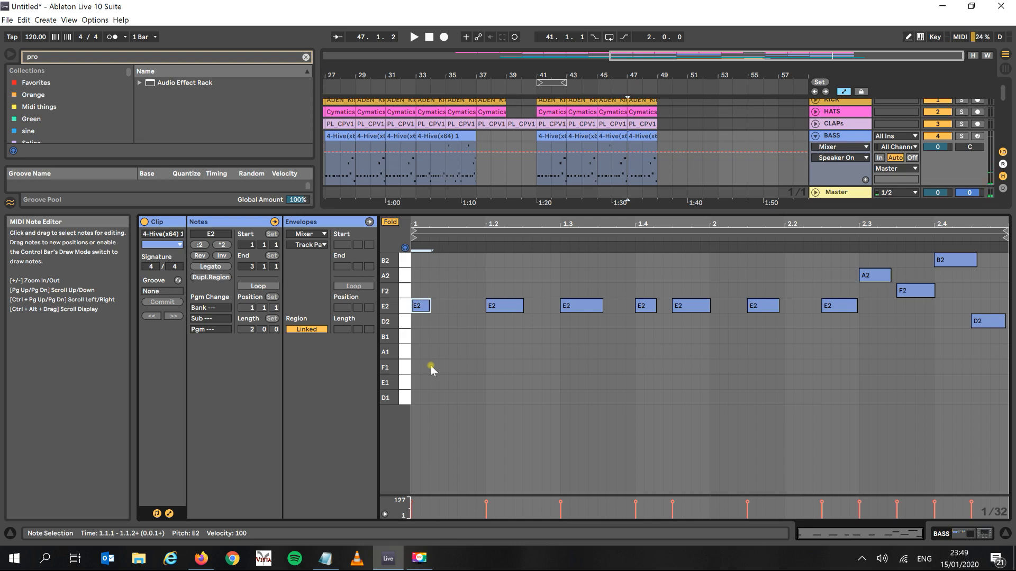
Step: Duplicate the shortened E2 note three times across the first two beats, placing the last copy at 1.2.3, and audition the pattern
{"action": "key", "text": "ctrl+d"}
{"action": "key", "text": "Right"}
{"action": "key", "text": "Left"}
{"action": "key", "text": "ctrl+d"}
{"action": "key", "text": "Right"}
{"action": "key", "text": "Right"}
{"action": "key", "text": "Right"}
{"action": "key", "text": "ctrl+d"}
{"action": "key", "text": "Right"}
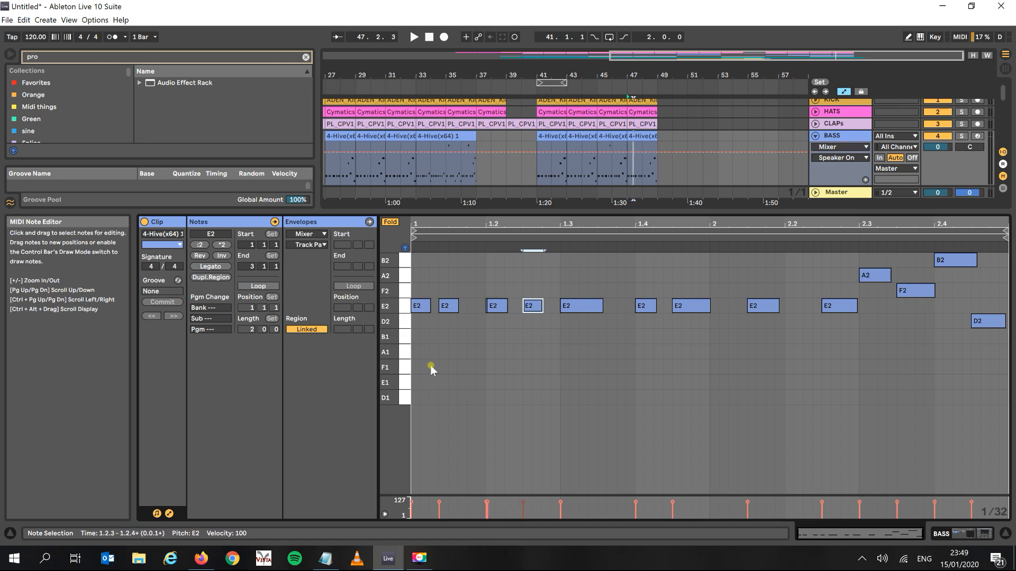
{"action": "key", "text": "space"}
{"action": "key", "text": "space"}
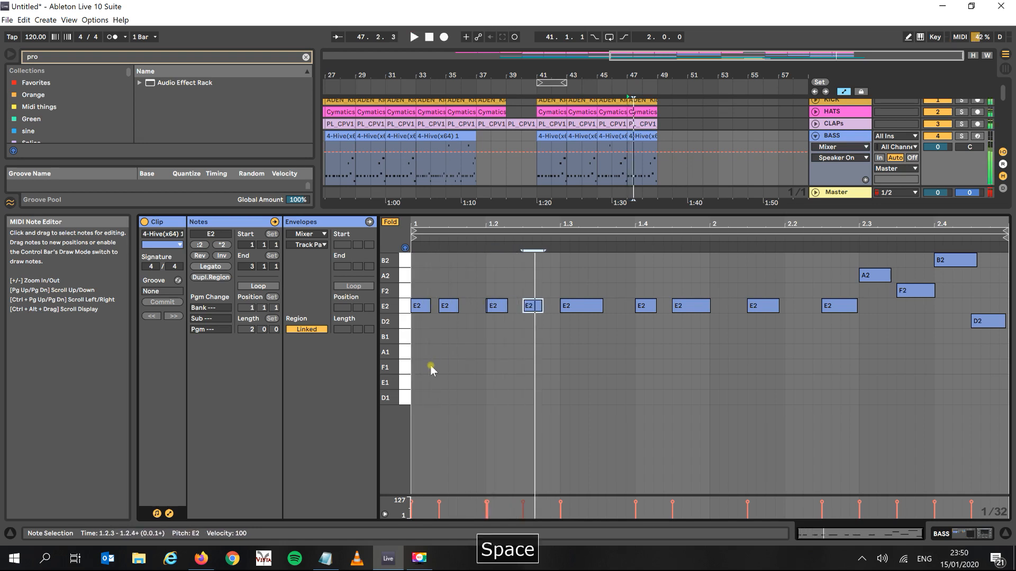
Step: Nudge the second E2 note later and earlier while auditioning it, and settle it at 1.1.2
{"action": "left_click", "coordinate": [448, 306]}
{"action": "key", "text": "Right"}
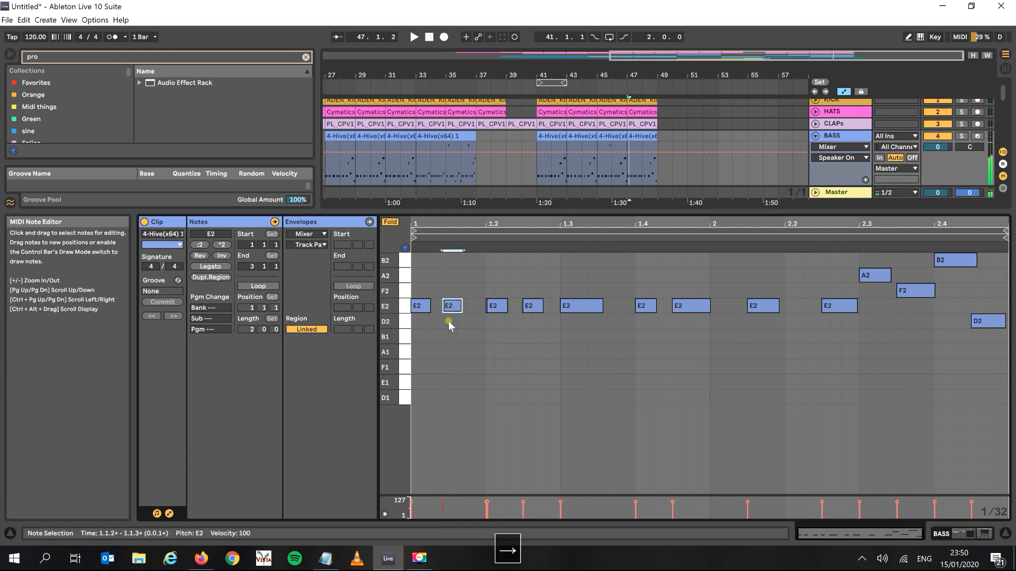
{"action": "key", "text": "space"}
{"action": "key", "text": "Left"}
{"action": "key", "text": "space"}
{"action": "key", "text": "Left"}
{"action": "key", "text": "space"}
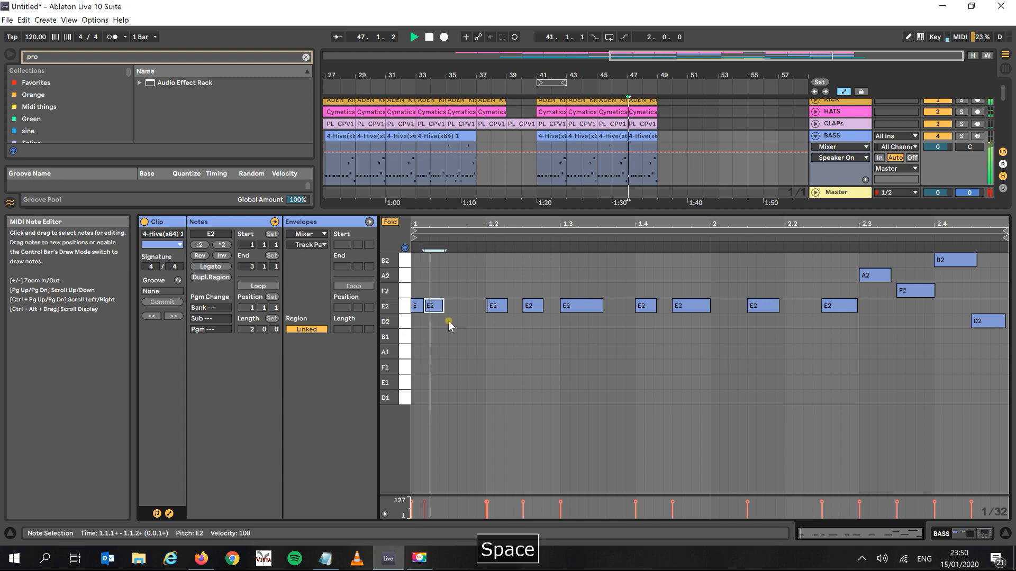
{"action": "key", "text": "Right"}
{"action": "key", "text": "space"}
{"action": "key", "text": "space"}
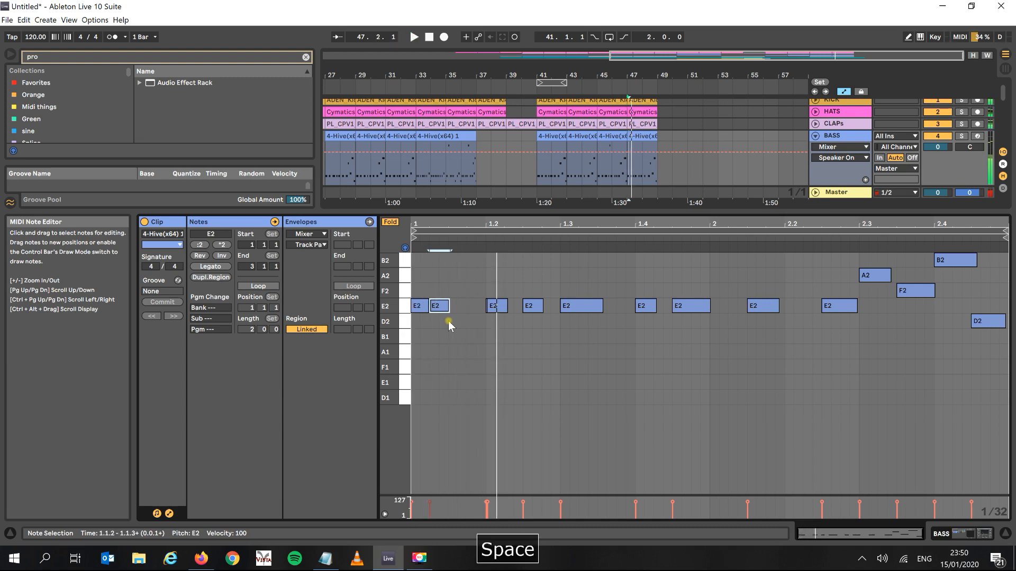
Step: Shorten the opening E2 note at 1.1.1 further, leaving a gap before the second note, and audition the pattern
{"action": "left_click_drag", "start_coordinate": [420, 284], "coordinate": [420, 329]}
{"action": "key", "text": "shift+Left"}
{"action": "key", "text": "space"}
{"action": "key", "text": "space"}
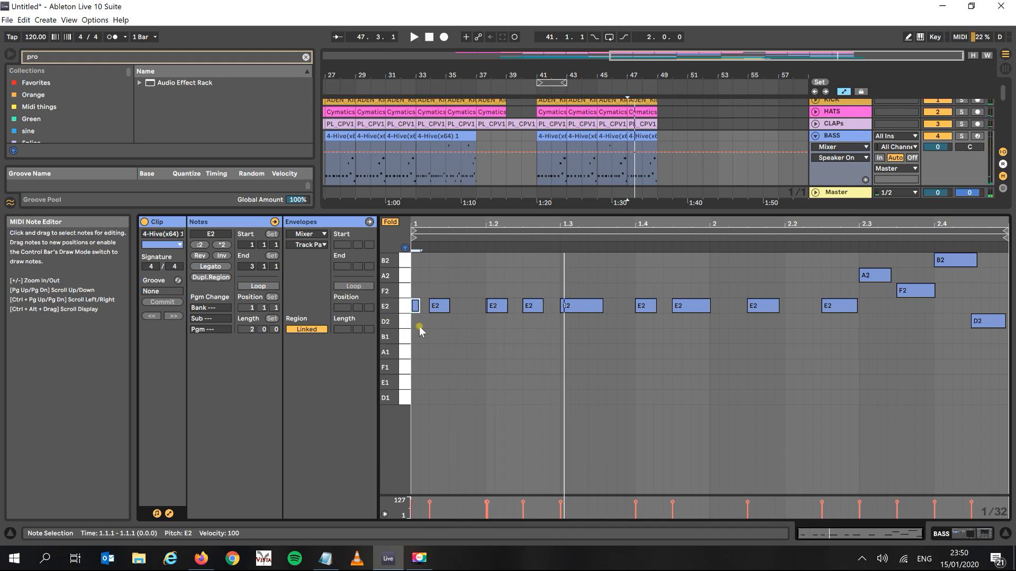
{"action": "key", "text": "space"}
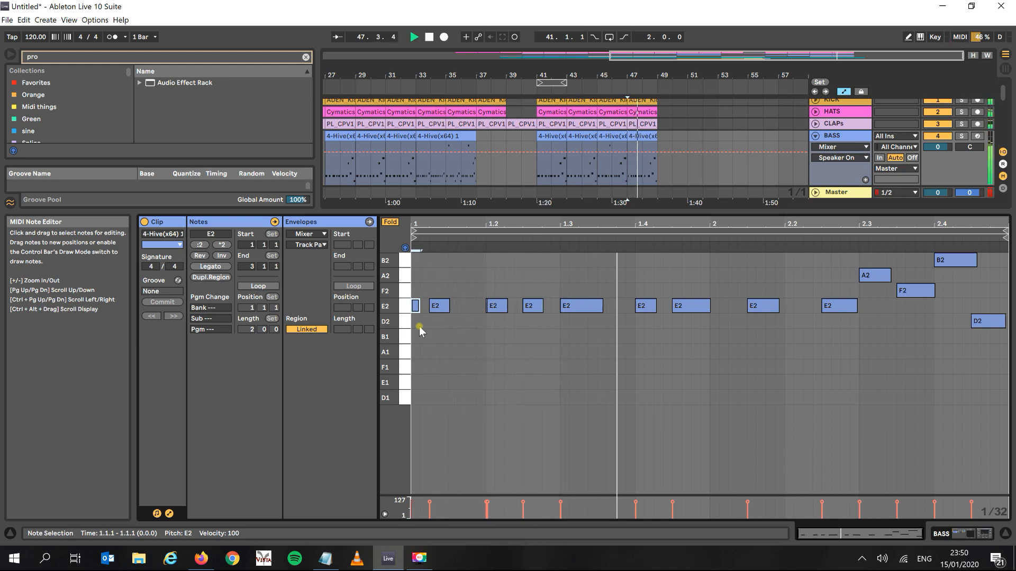
{"action": "key", "text": "space"}
Step: Shorten the E2 note at 2.1.3, duplicate it twice with the last copy at 2.2.2, and audition the result
{"action": "left_click_drag", "start_coordinate": [776, 304], "coordinate": [752, 341]}
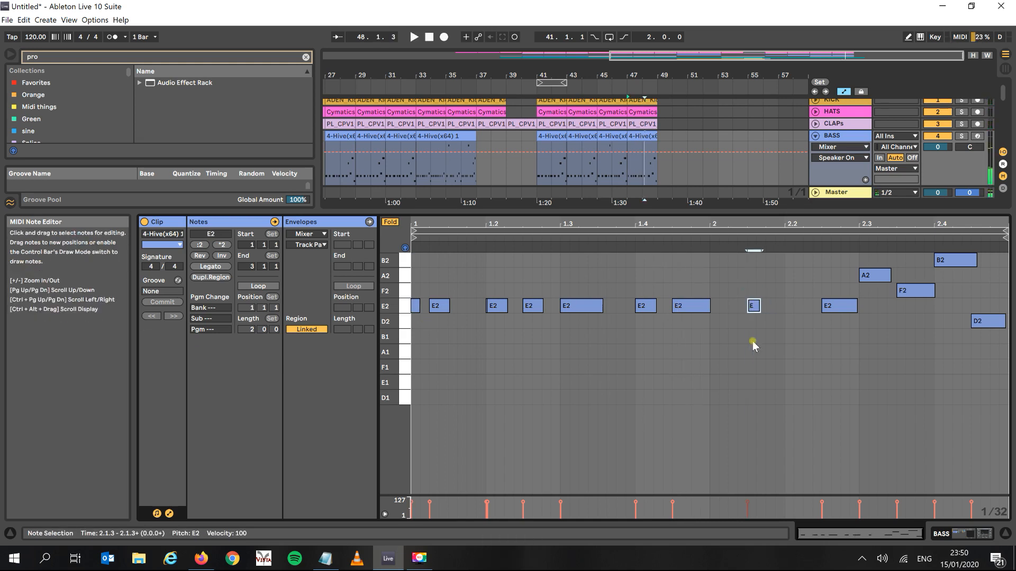
{"action": "key", "text": "ctrl+d"}
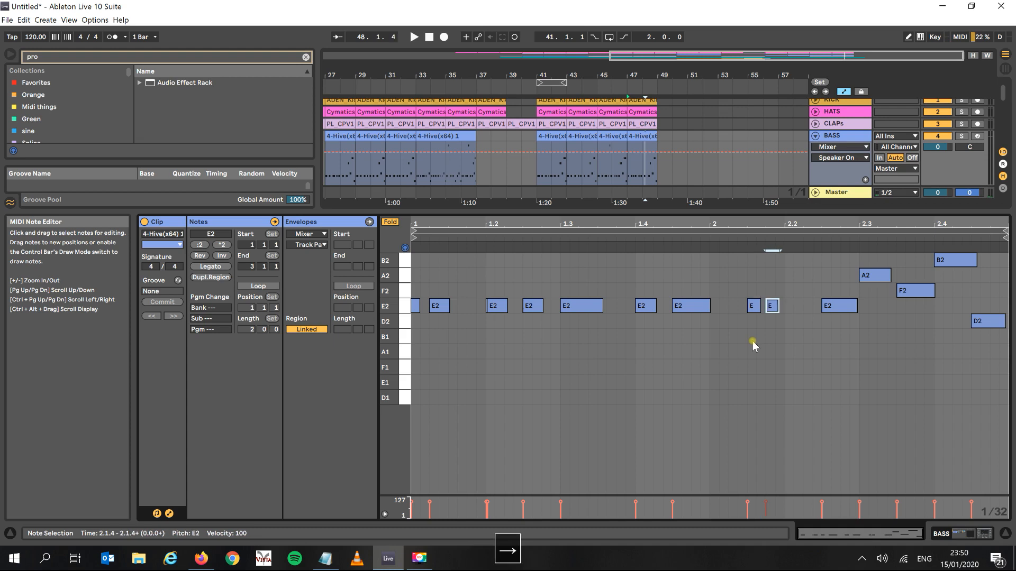
{"action": "key", "text": "ctrl+d"}
{"action": "key", "text": "Right"}
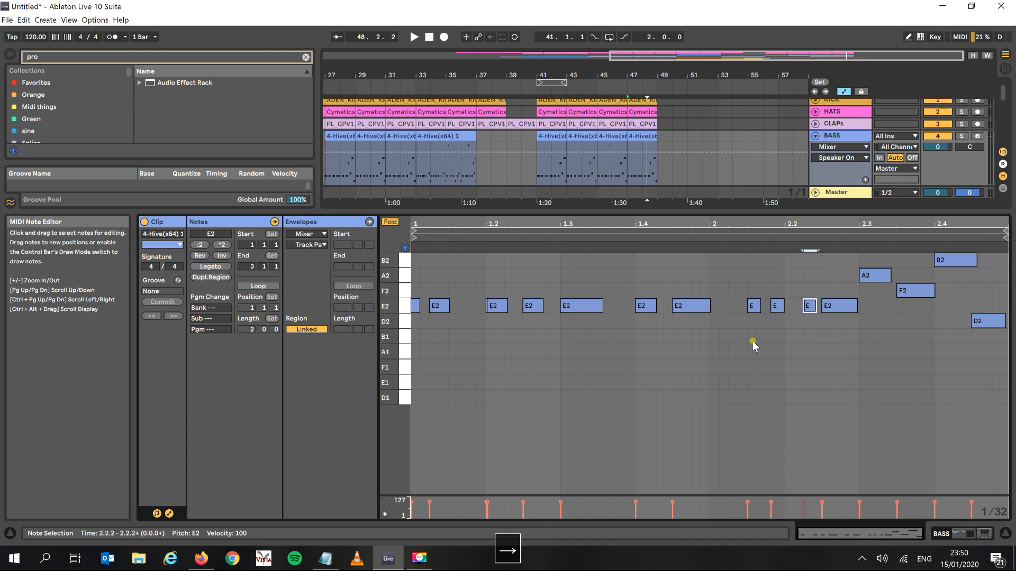
{"action": "key", "text": "space"}
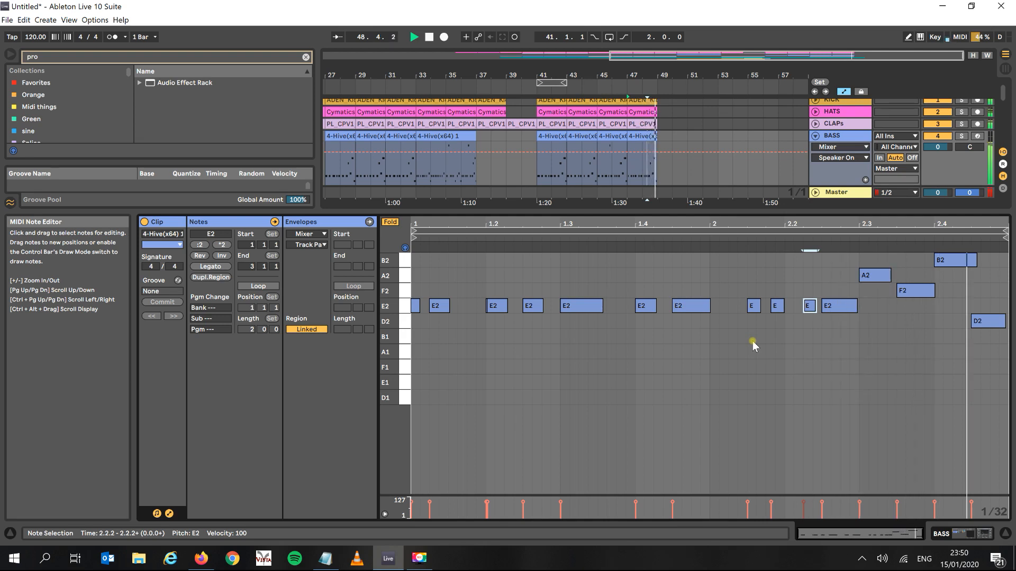
Step: Duplicate the last BASS clip at bar 47 so the copy starts at bar 49, and open the copy's notes for editing
{"action": "key", "text": "space"}
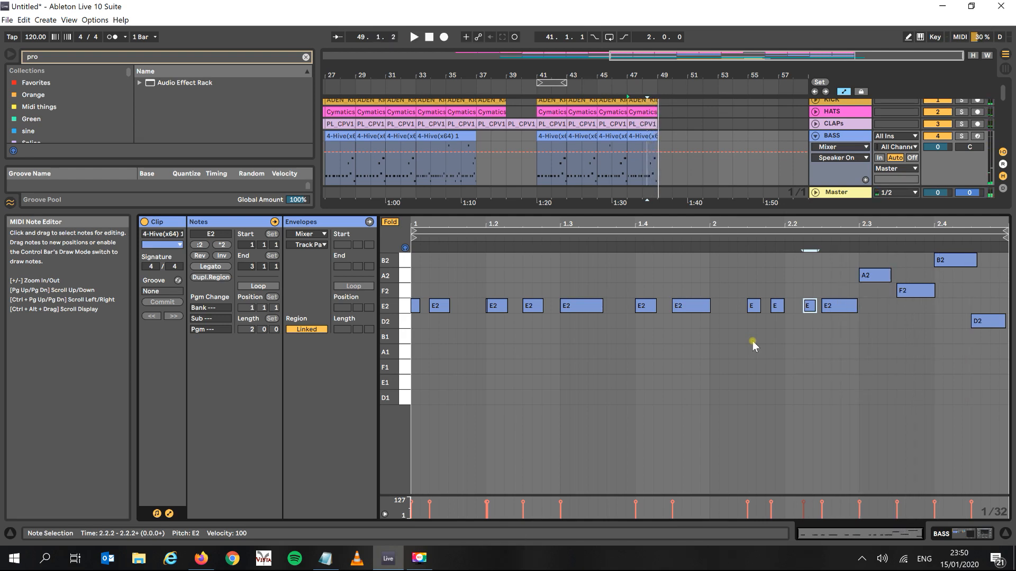
{"action": "left_click", "coordinate": [650, 137]}
{"action": "key", "text": "ctrl+d"}
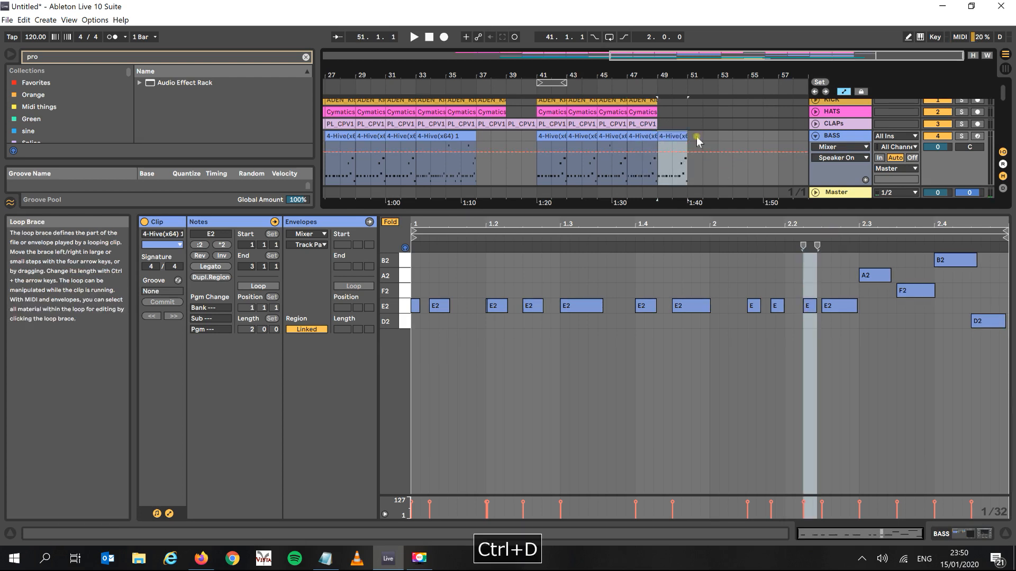
{"action": "double_click", "coordinate": [678, 134]}
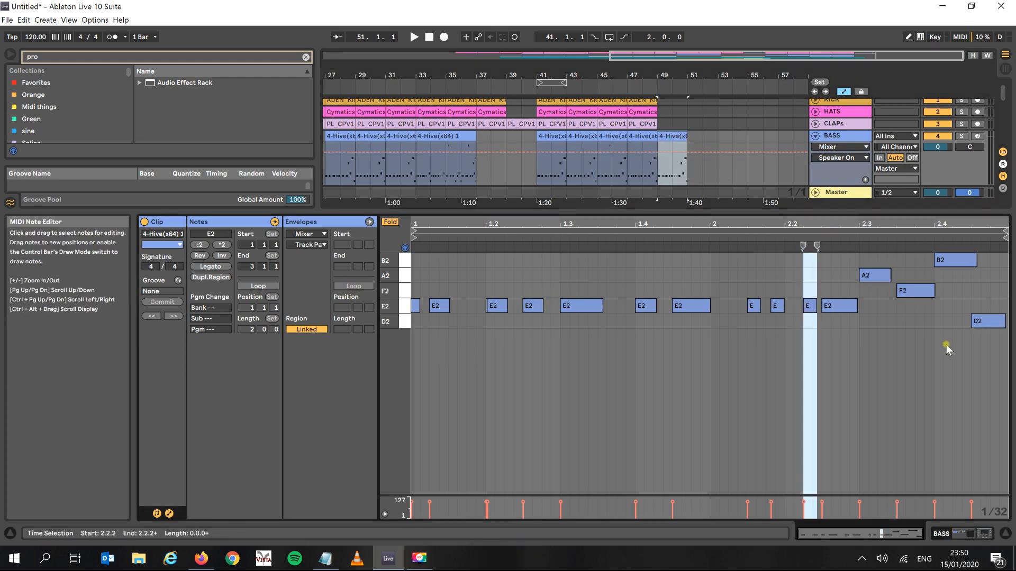
Step: Move the closing A2, F2, B2 and D2 notes from beat 2.3 to the clip's start at 1.1.1 and audition the result
{"action": "left_click_drag", "start_coordinate": [977, 365], "coordinate": [865, 232]}
{"action": "key", "text": "ctrl+c"}
{"action": "key", "text": "Left"}
{"action": "key", "text": "Left"}
{"action": "key", "text": "Left"}
{"action": "key", "text": "Left"}
{"action": "key", "text": "Left"}
{"action": "key", "text": "Left"}
{"action": "key", "text": "Left"}
{"action": "key", "text": "Left"}
{"action": "key", "text": "Left"}
{"action": "key", "text": "Left"}
{"action": "key", "text": "Left"}
{"action": "key", "text": "Left"}
{"action": "key", "text": "Left"}
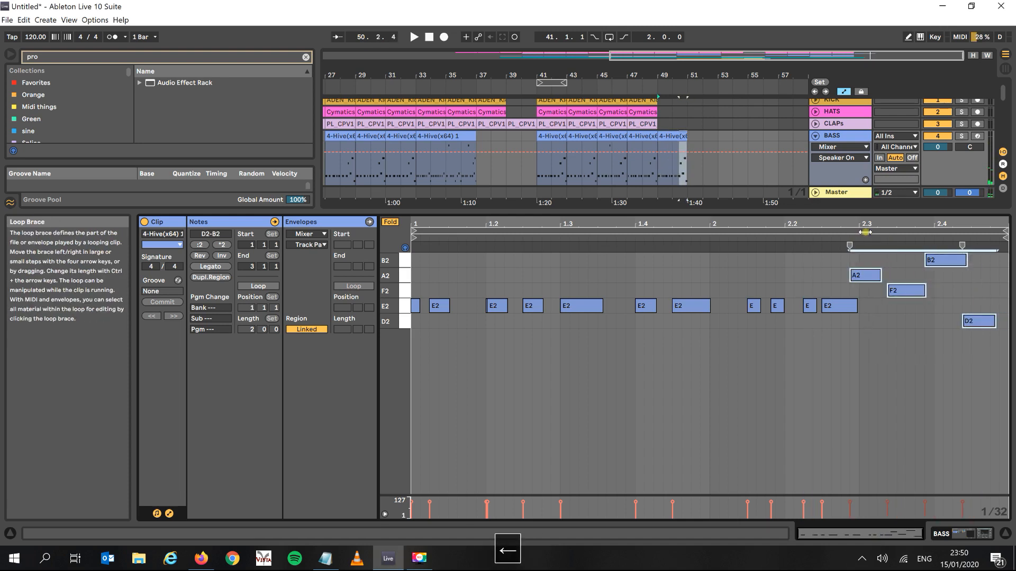
{"action": "key", "text": "Left"}
{"action": "key", "text": "Left"}
{"action": "key", "text": "Left"}
{"action": "key", "text": "Left"}
{"action": "key", "text": "Left"}
{"action": "key", "text": "Left"}
{"action": "key", "text": "Left"}
{"action": "key", "text": "Left"}
{"action": "key", "text": "Left"}
{"action": "key", "text": "Left"}
{"action": "key", "text": "Left"}
{"action": "key", "text": "Left"}
{"action": "key", "text": "Left"}
{"action": "key", "text": "Left"}
{"action": "key", "text": "Left"}
{"action": "key", "text": "Left"}
{"action": "key", "text": "Left"}
{"action": "key", "text": "Left"}
{"action": "key", "text": "Left"}
{"action": "key", "text": "Left"}
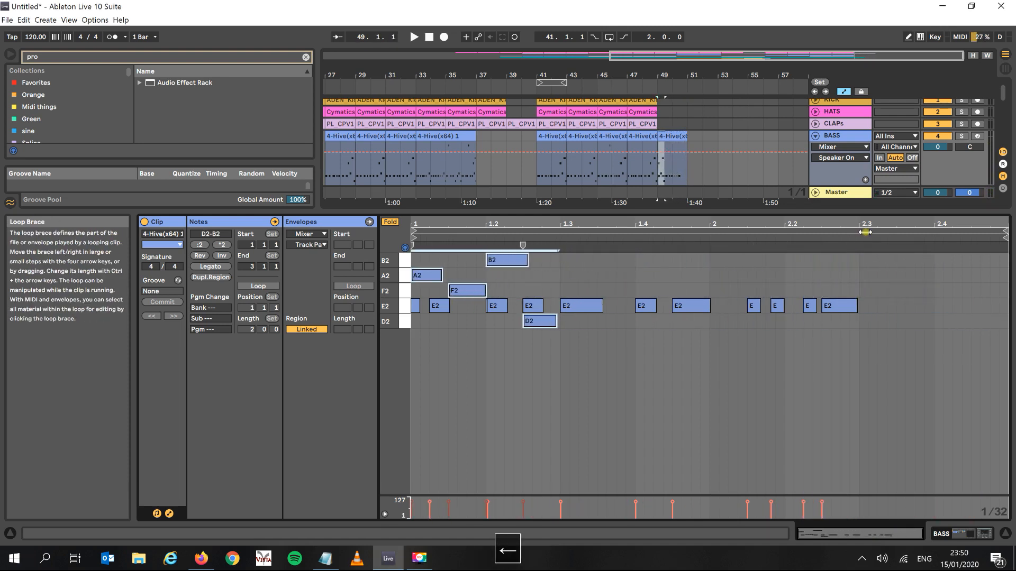
{"action": "key", "text": "space"}
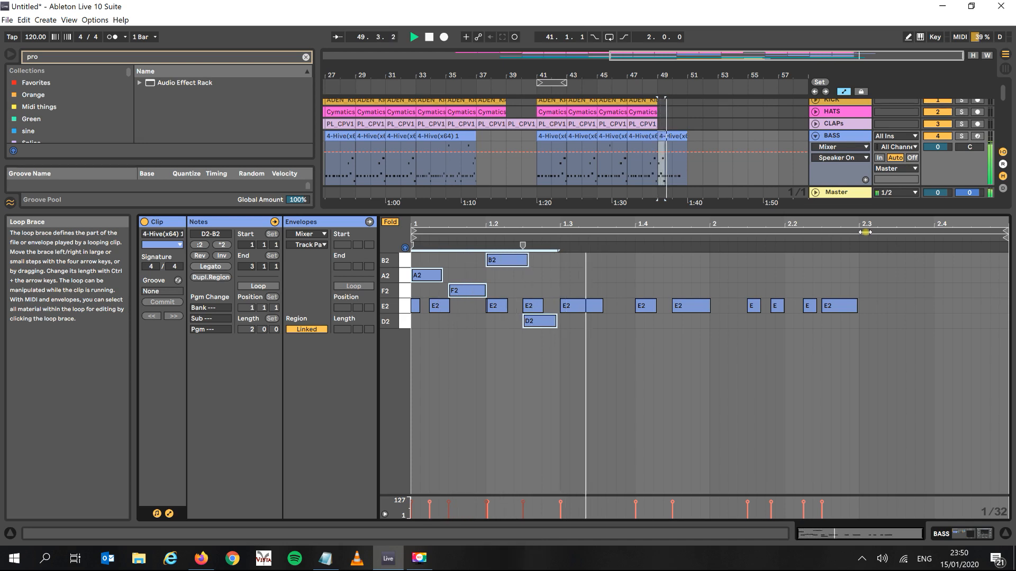
{"action": "key", "text": "space"}
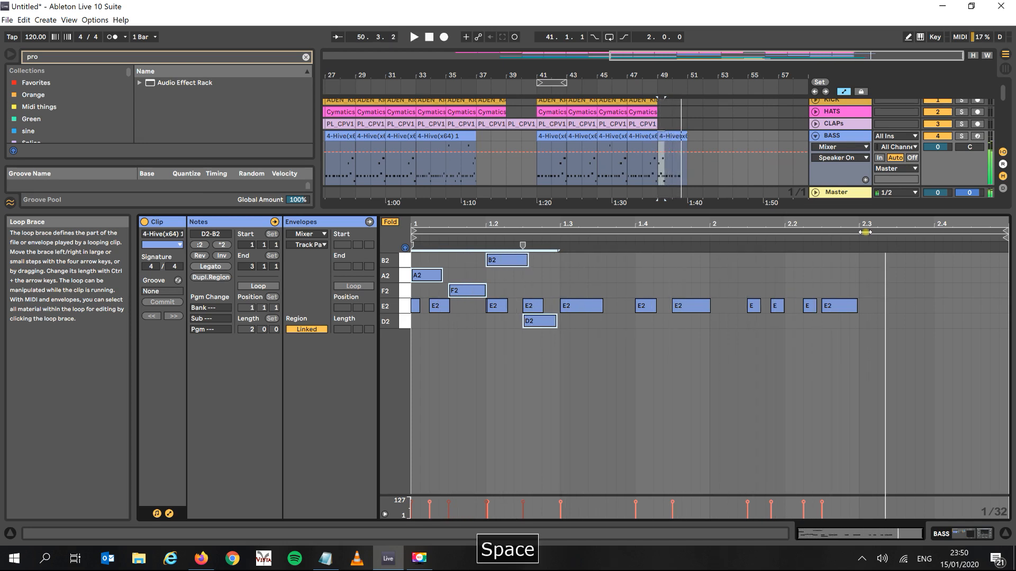
Step: Delete all E2 notes from beat 1.3 onward in the bar 49 clip and audition the shortened phrase
{"action": "left_click_drag", "start_coordinate": [856, 327], "coordinate": [582, 282]}
{"action": "key", "text": "Delete"}
{"action": "key", "text": "space"}
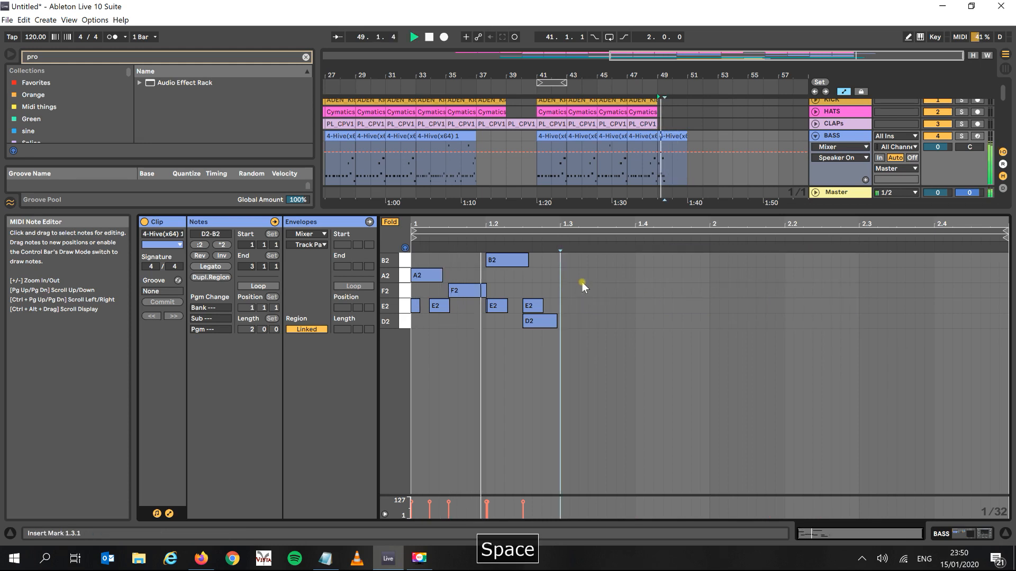
{"action": "key", "text": "space"}
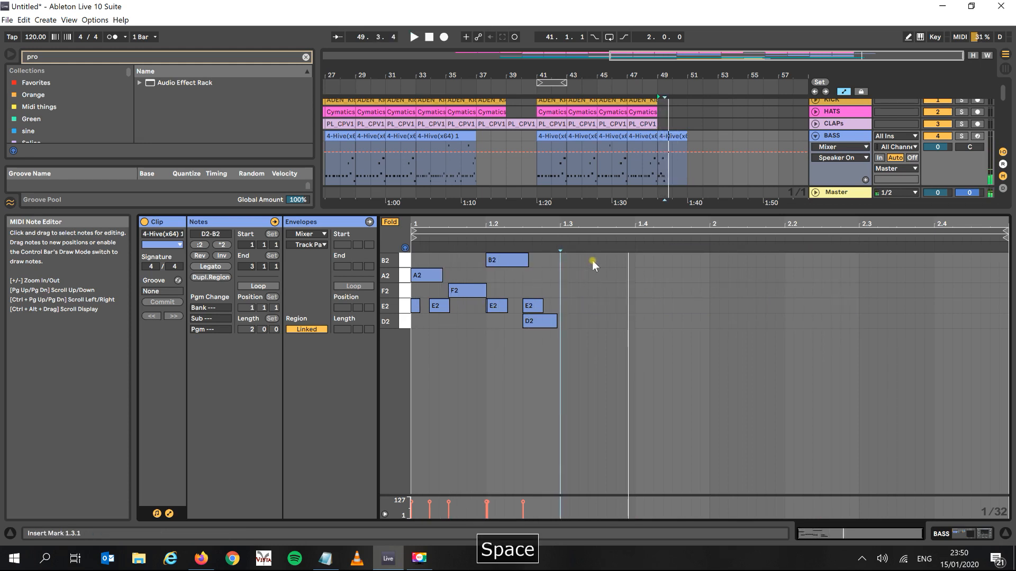
Step: Enlarge the arrangement area and audition the song from the BASS clip at bar 47 into the new ending
{"action": "left_click_drag", "start_coordinate": [599, 210], "coordinate": [575, 374]}
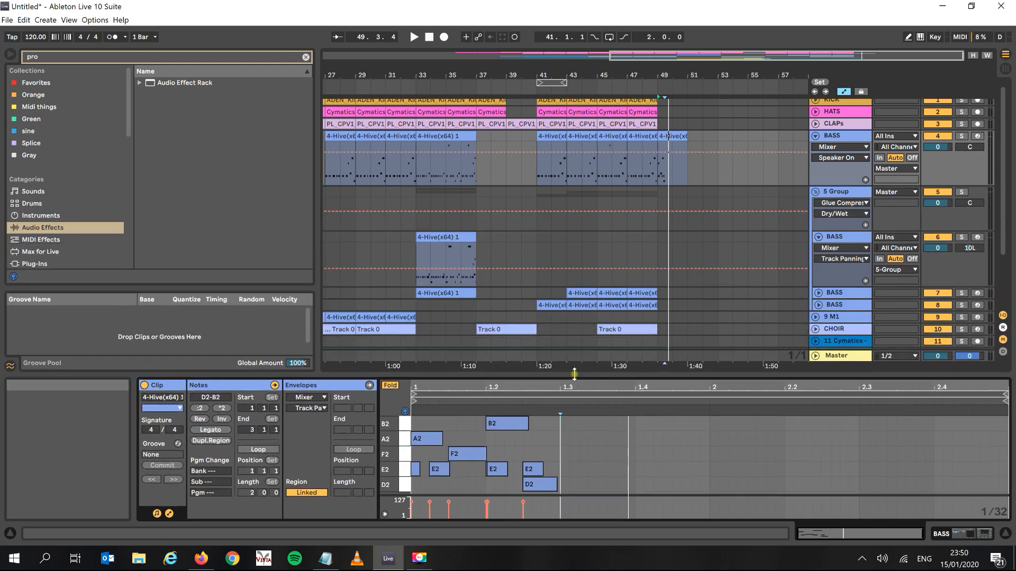
{"action": "left_click", "coordinate": [639, 138]}
{"action": "key", "text": "space"}
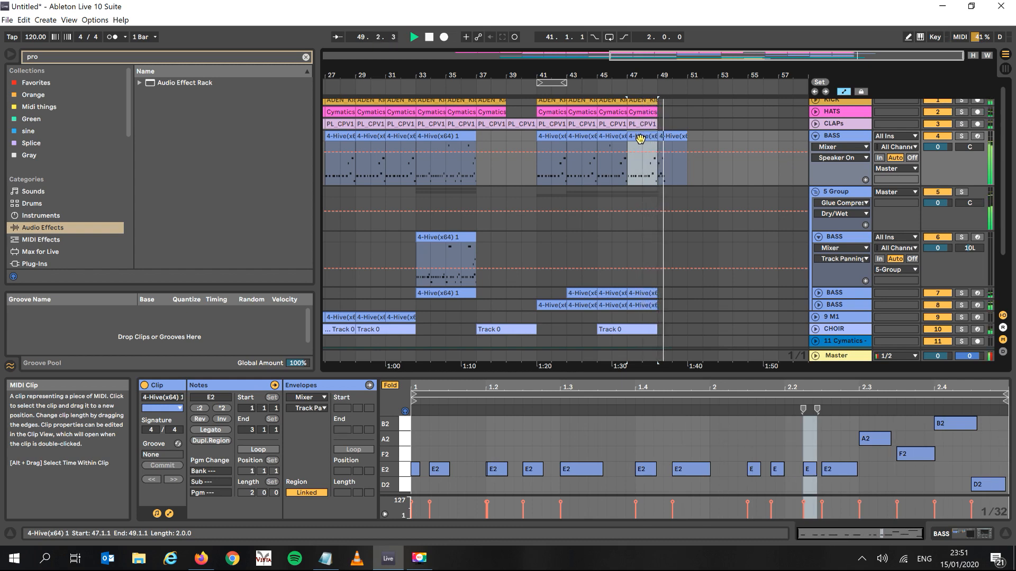
{"action": "key", "text": "space"}
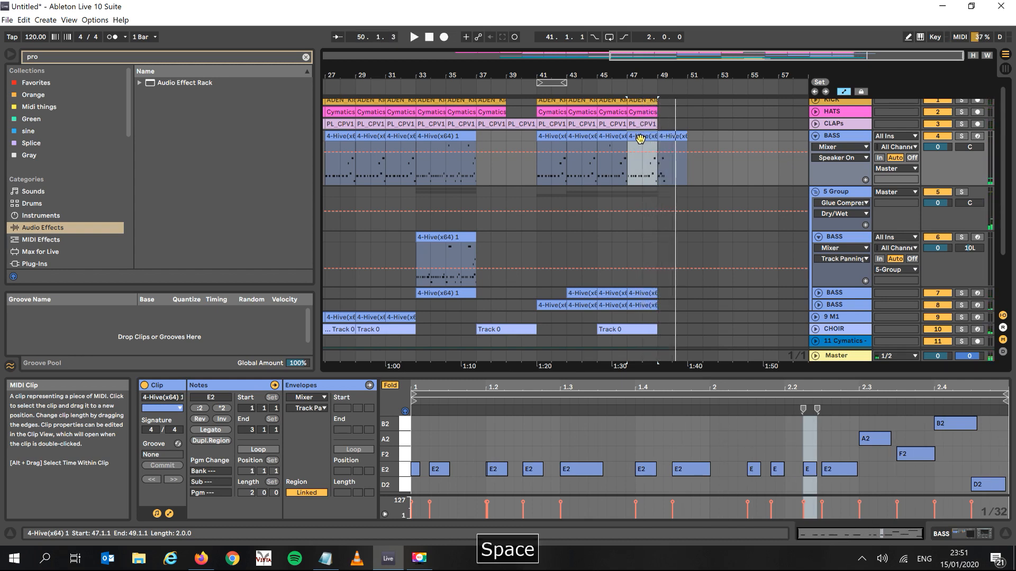
Step: Fold the BASS track and the 5 Group, and insert a return track
{"action": "left_click", "coordinate": [814, 136]}
{"action": "left_click", "coordinate": [815, 149]}
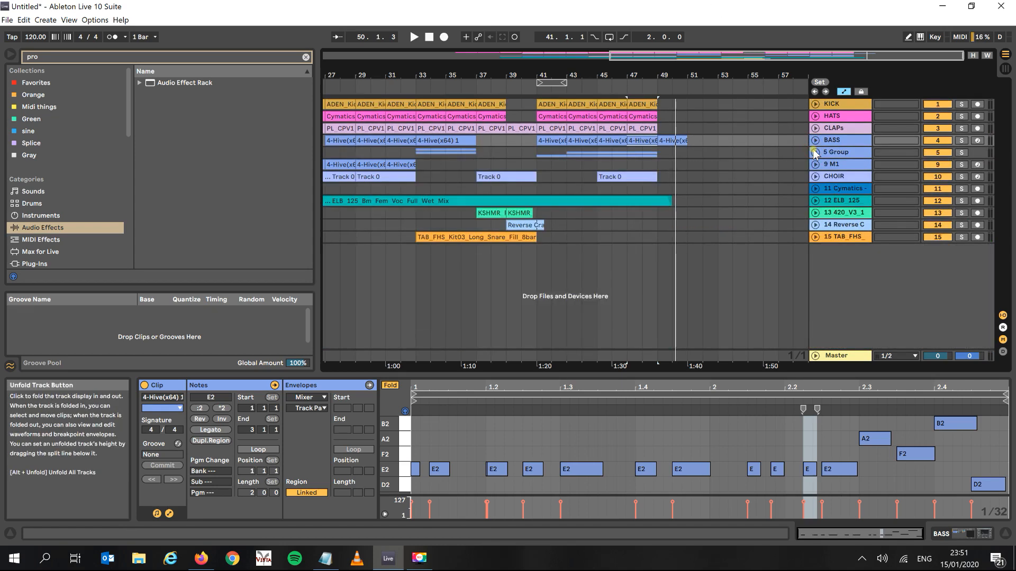
{"action": "right_click", "coordinate": [834, 323]}
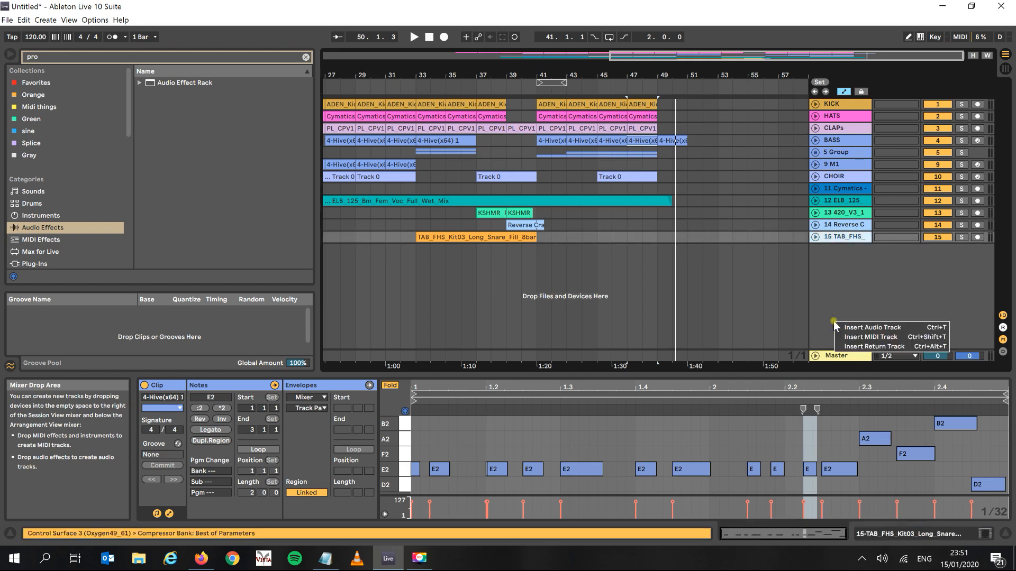
{"action": "left_click", "coordinate": [857, 346]}
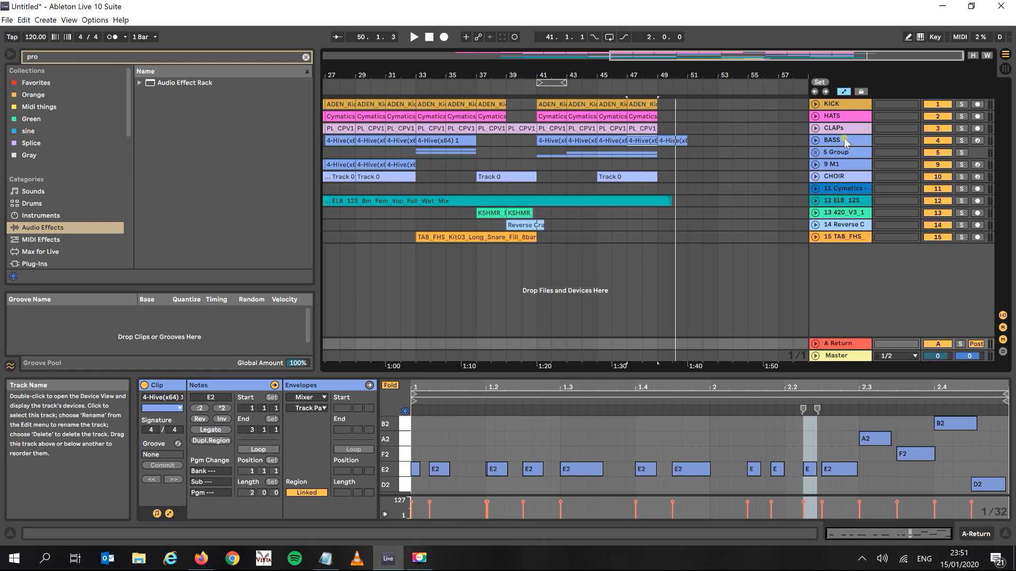
Step: Move the ValhallaVintageVerb and Kickstart devices from the ELB_125 vocal track onto the A return track
{"action": "left_click", "coordinate": [849, 203]}
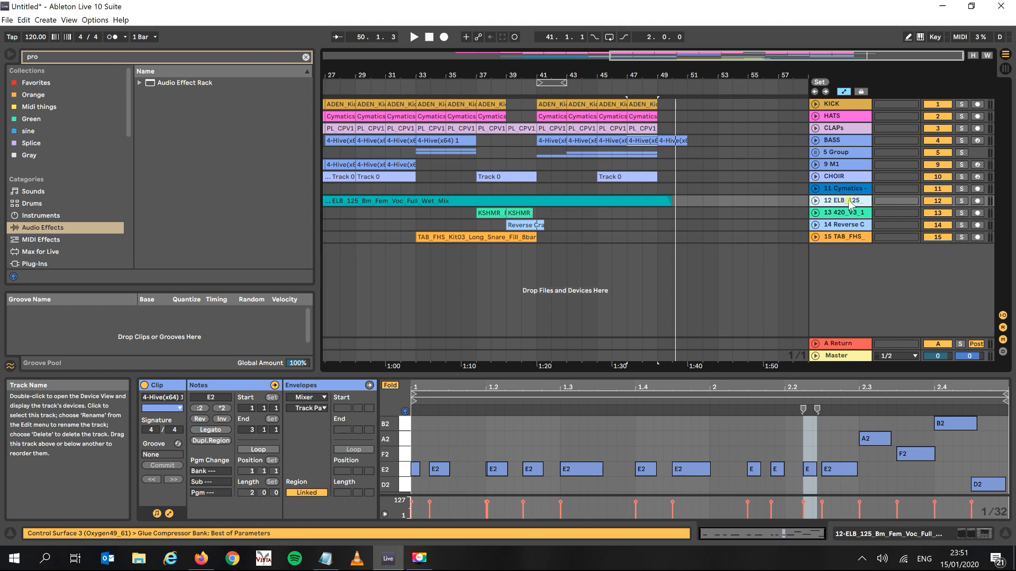
{"action": "double_click", "coordinate": [849, 201]}
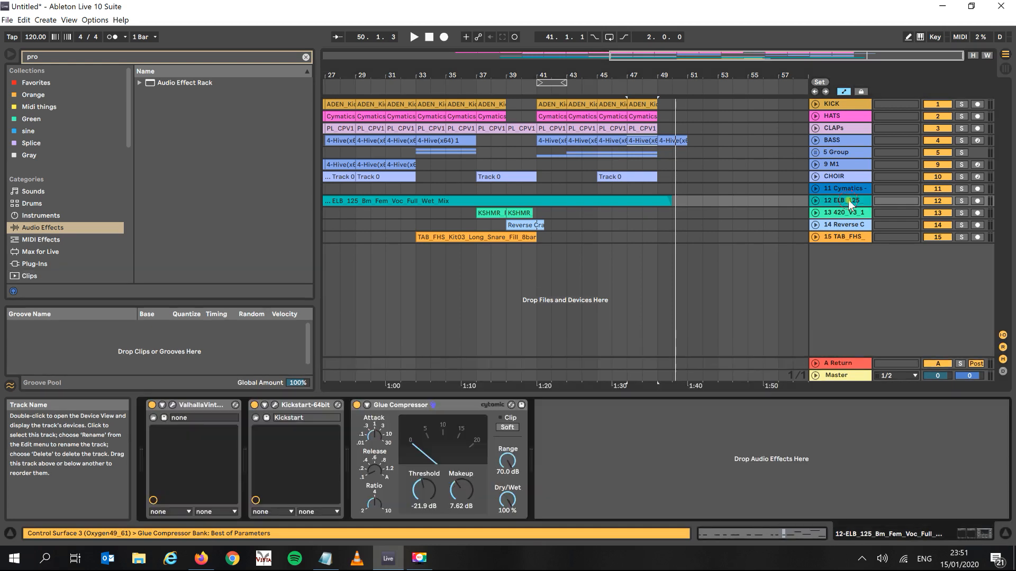
{"action": "left_click", "coordinate": [210, 406]}
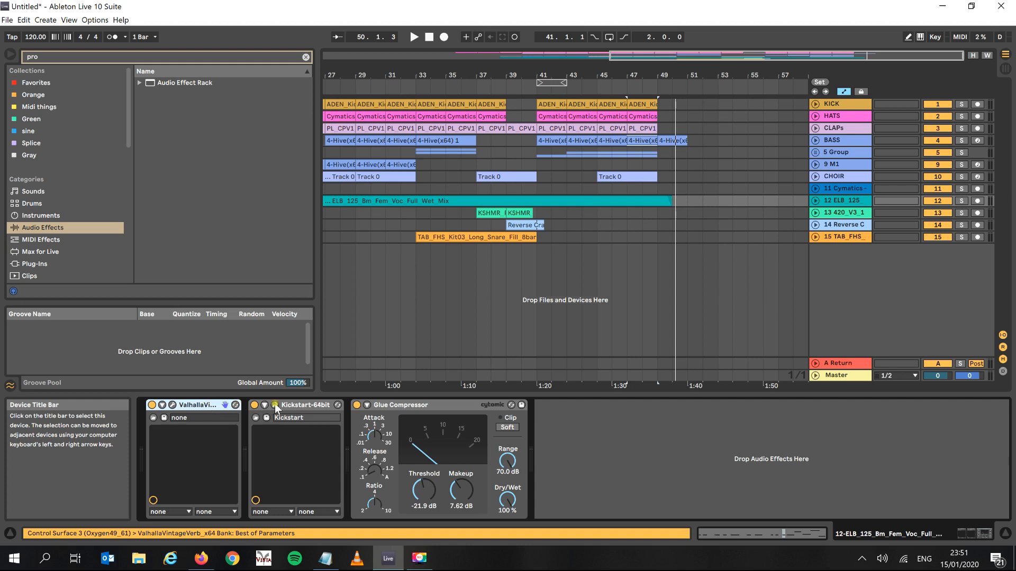
{"action": "left_click", "coordinate": [296, 407]}
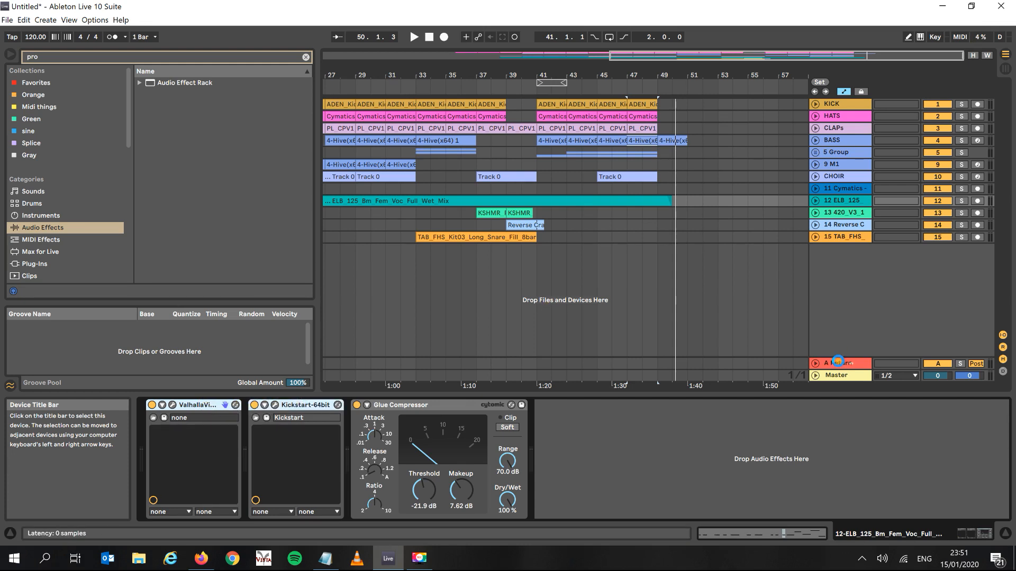
{"action": "left_click", "coordinate": [838, 361]}
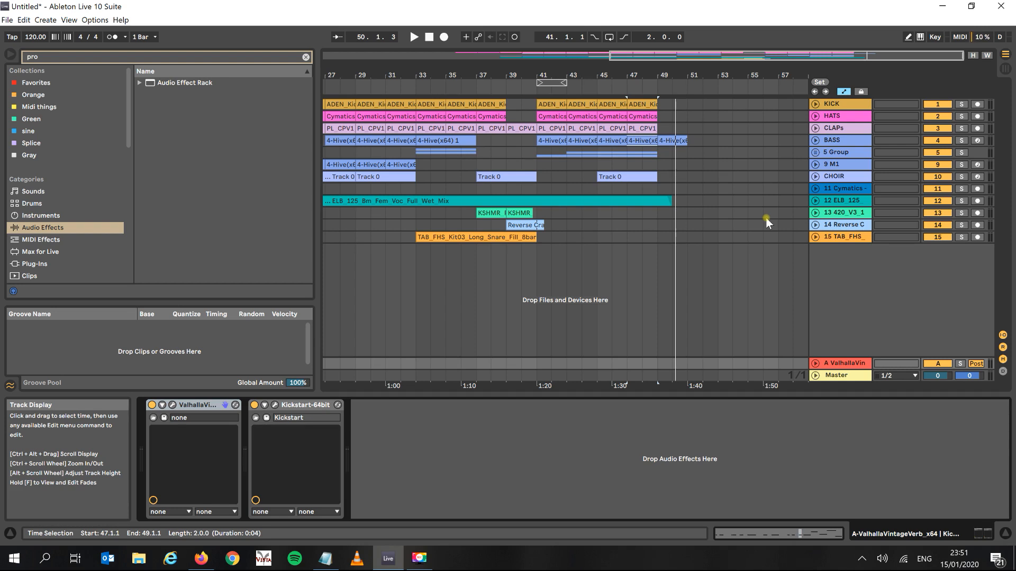
Step: Rename the ELB_125 female vocal track as VOCALS
{"action": "left_click", "coordinate": [1005, 68]}
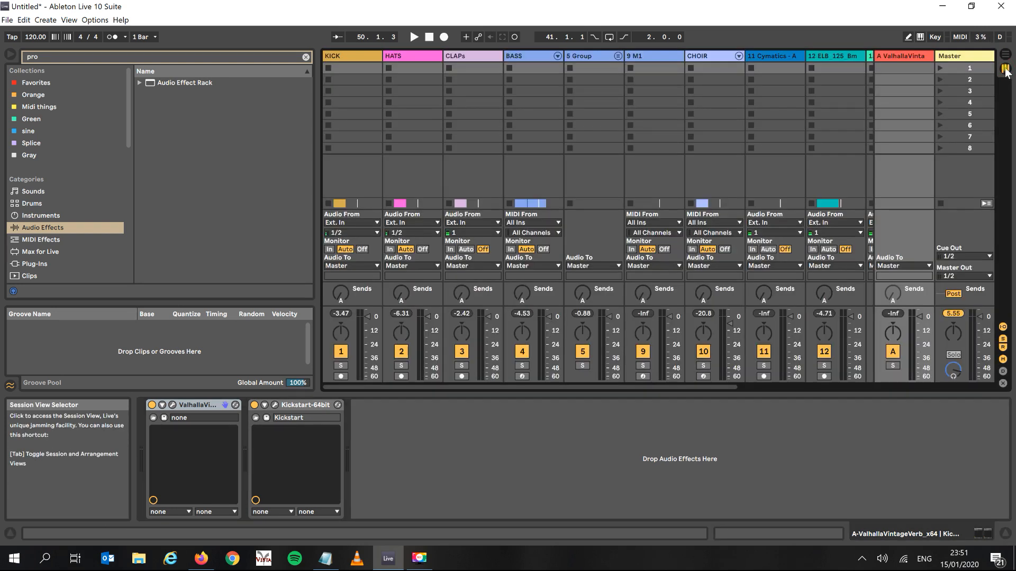
{"action": "left_click", "coordinate": [1005, 54]}
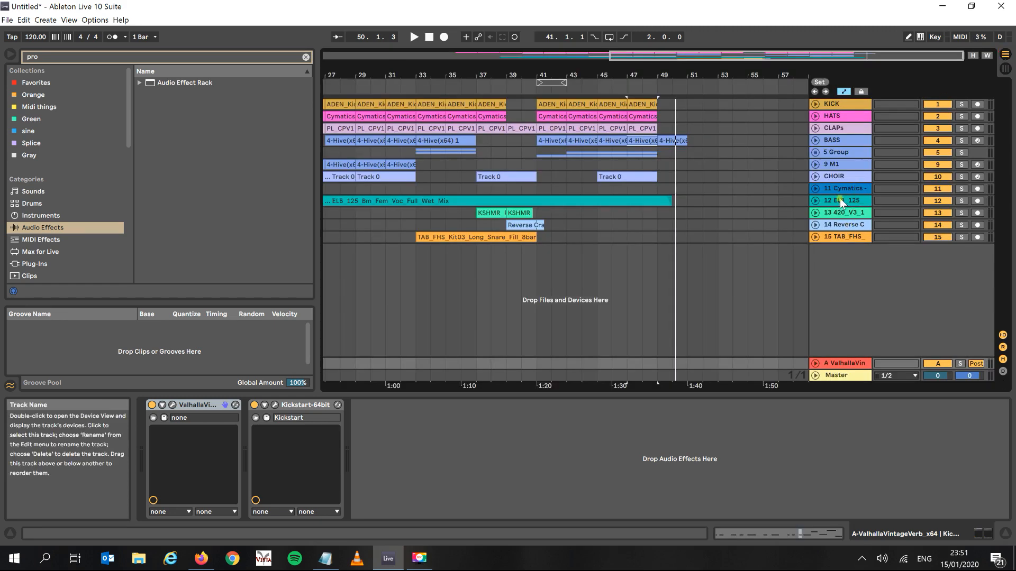
{"action": "right_click", "coordinate": [840, 200]}
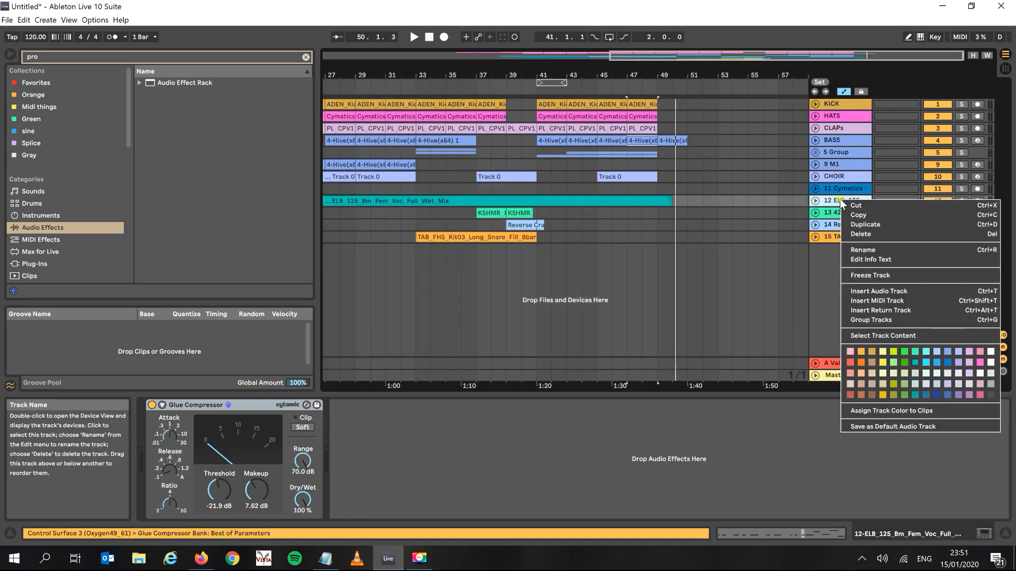
{"action": "left_click", "coordinate": [857, 249]}
{"action": "type", "text": "VOCALS"}
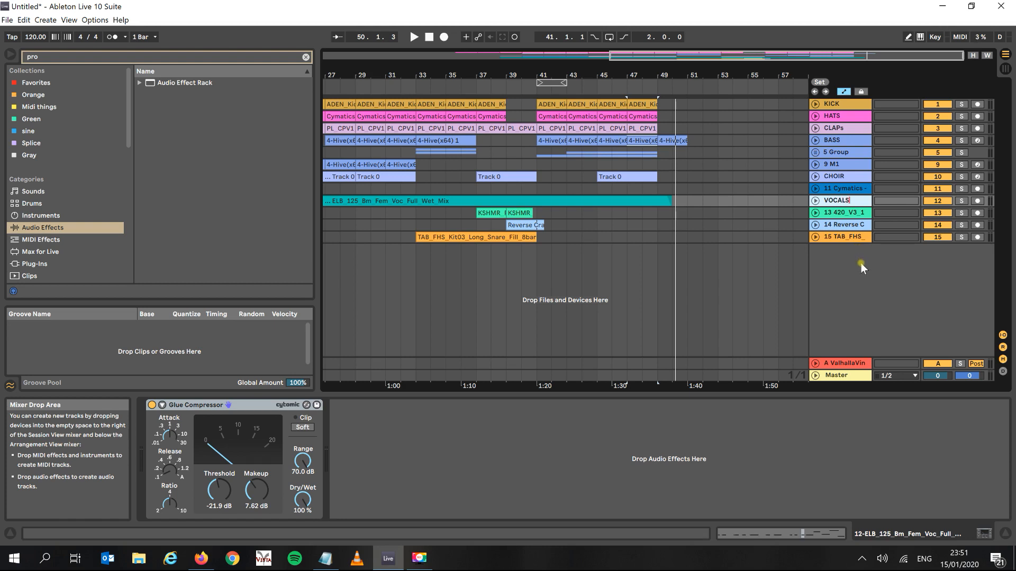
{"action": "key", "text": "Return"}
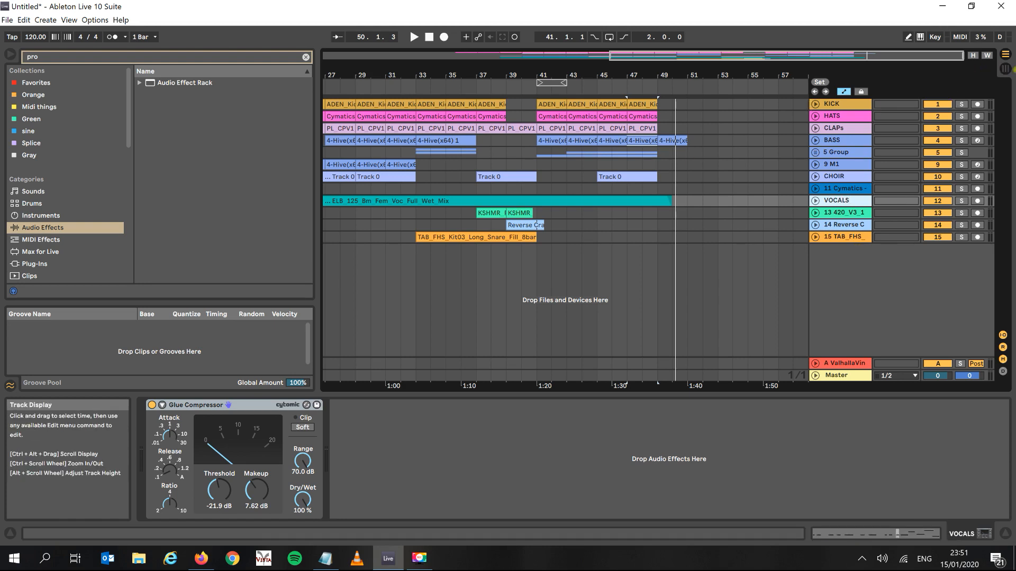
Step: Raise the VOCALS track's send to the reverb return to 0.0 dB and adjust it during playback from bar 47
{"action": "left_click", "coordinate": [1006, 68]}
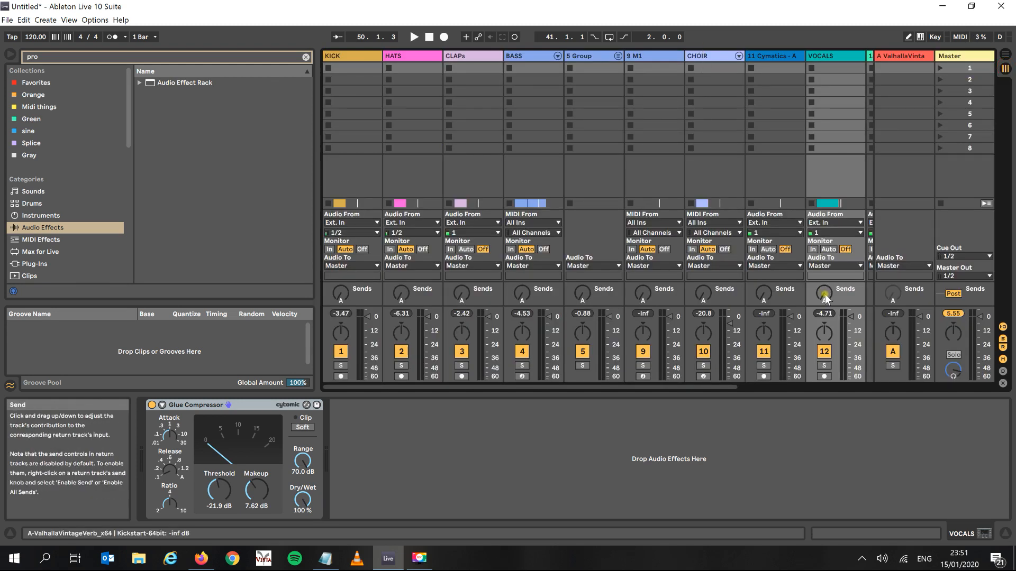
{"action": "key", "text": "space"}
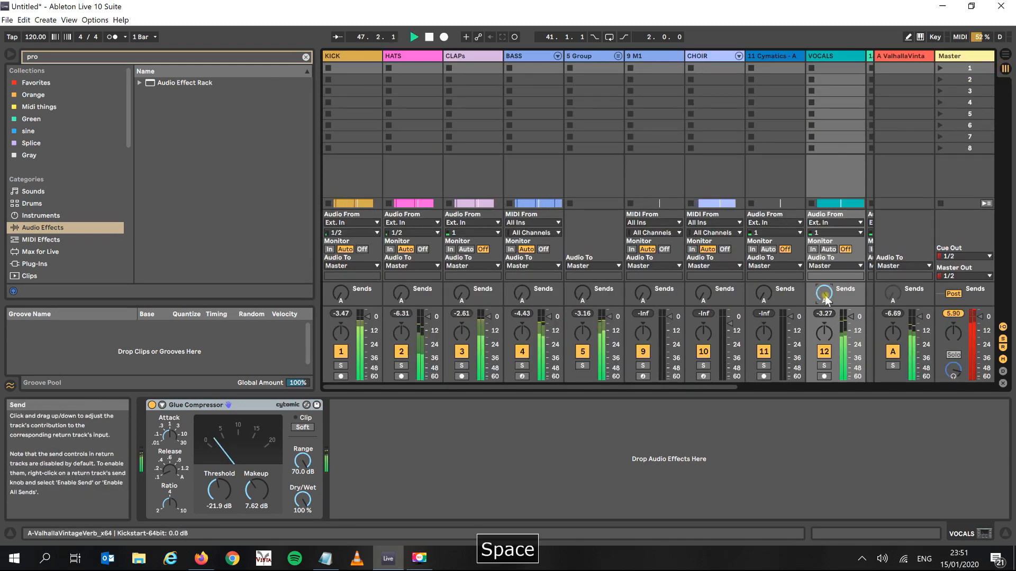
{"action": "left_click_drag", "start_coordinate": [824, 294], "coordinate": [823, 333]}
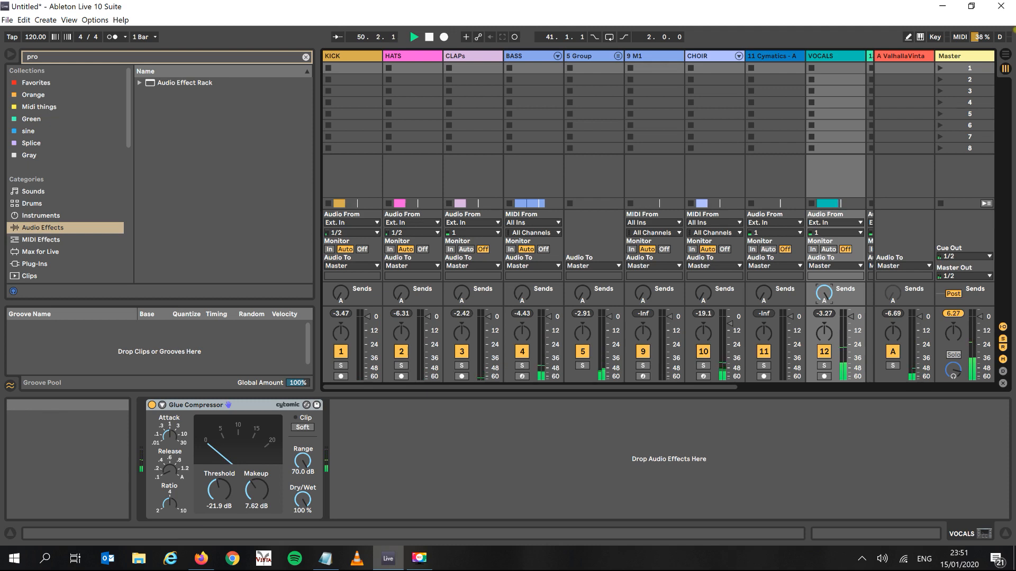
{"action": "left_click", "coordinate": [1005, 57]}
{"action": "key", "text": "space"}
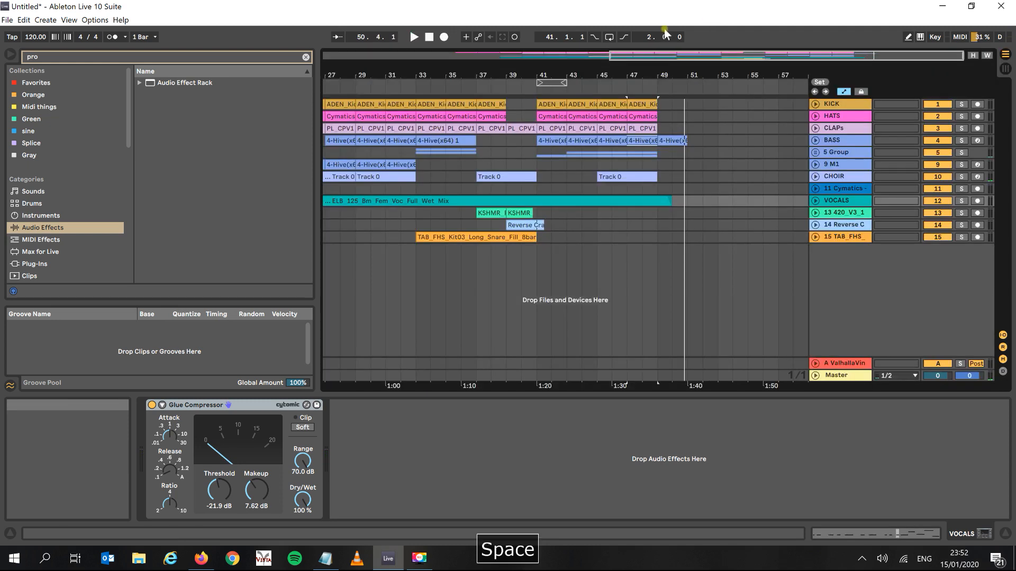
Step: Search the audio effects for "comp" and add a Compressor after Kickstart on the reverb return track
{"action": "left_click", "coordinate": [156, 57]}
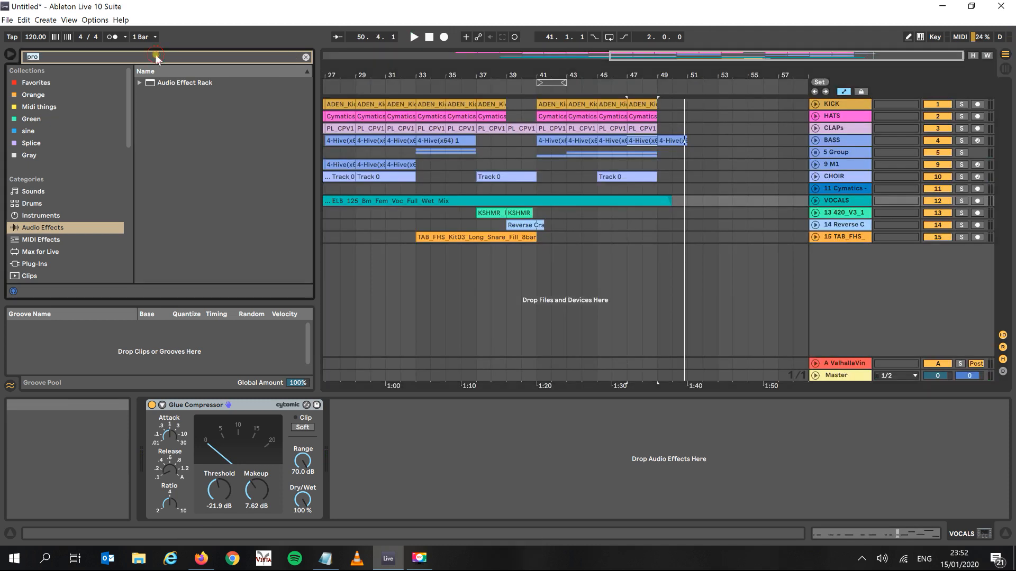
{"action": "type", "text": "comp"}
{"action": "left_click", "coordinate": [164, 94]}
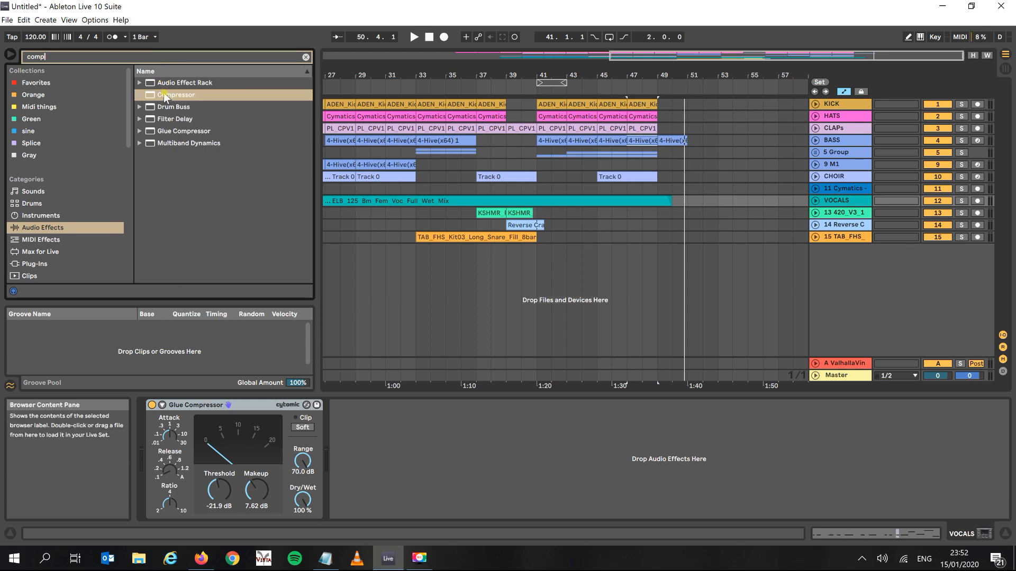
{"action": "left_click", "coordinate": [163, 93]}
{"action": "left_click_drag", "start_coordinate": [164, 93], "coordinate": [856, 366]}
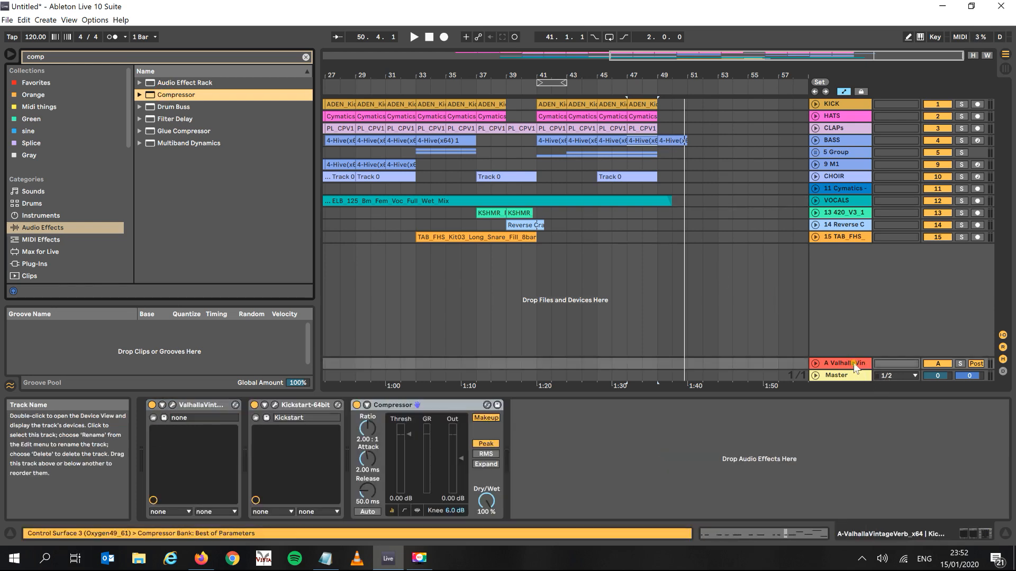
Step: Enable the sidechain on the reverb return's Compressor and choose VOCALS as its audio source
{"action": "left_click", "coordinate": [366, 405]}
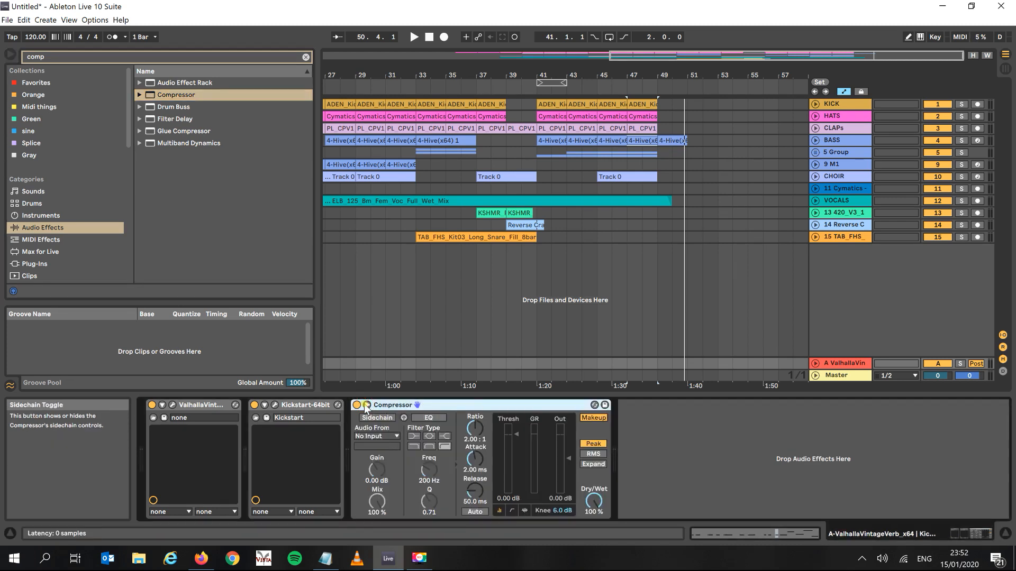
{"action": "left_click", "coordinate": [369, 417]}
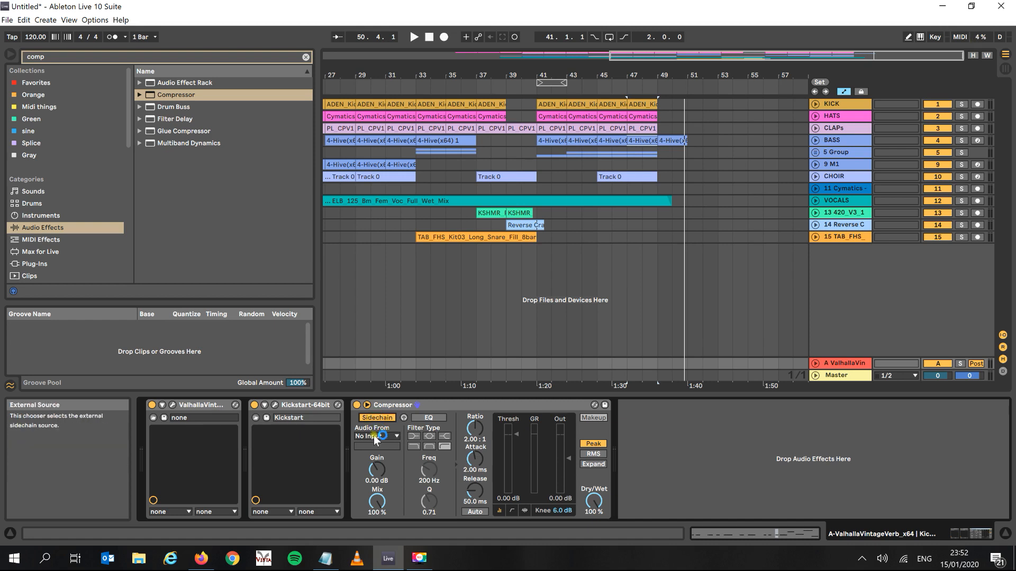
{"action": "left_click", "coordinate": [377, 436]}
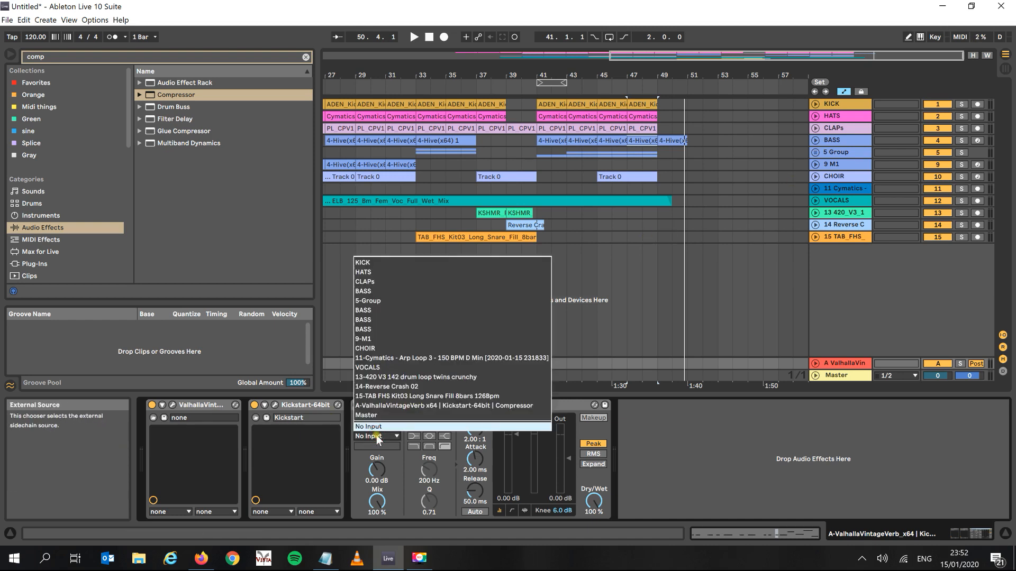
{"action": "left_click", "coordinate": [383, 368]}
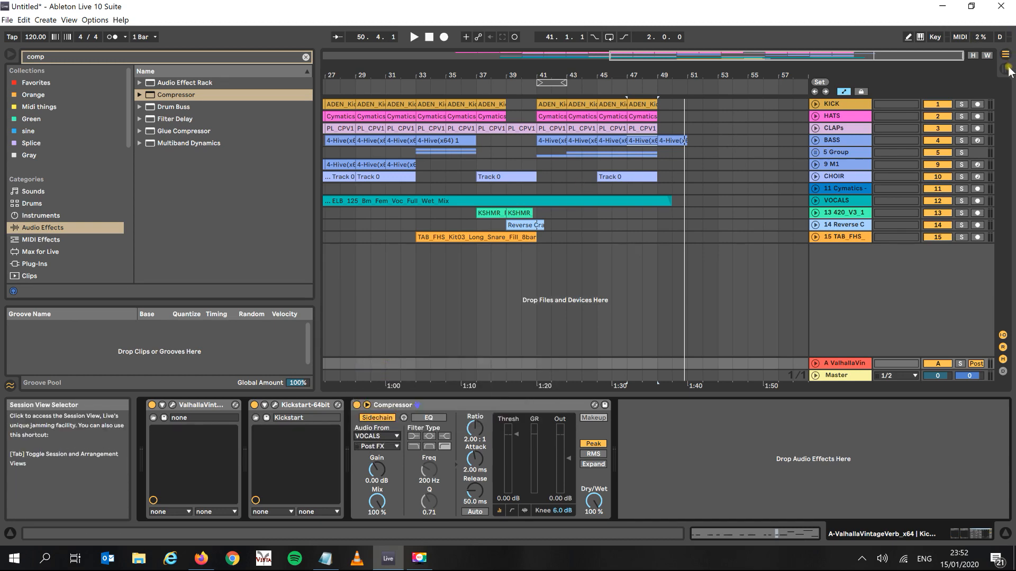
{"action": "left_click", "coordinate": [1006, 67]}
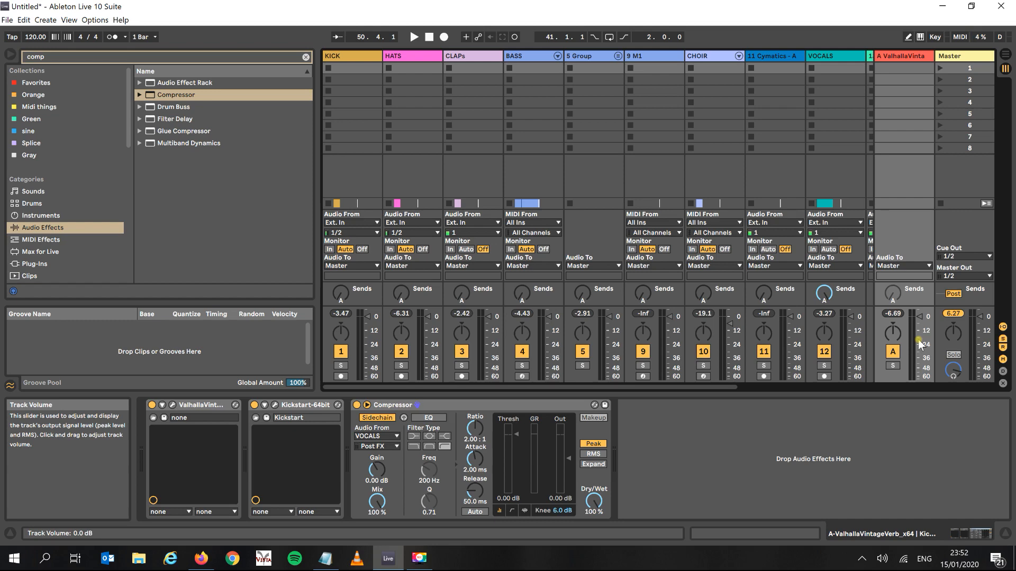
{"action": "left_click", "coordinate": [1005, 55]}
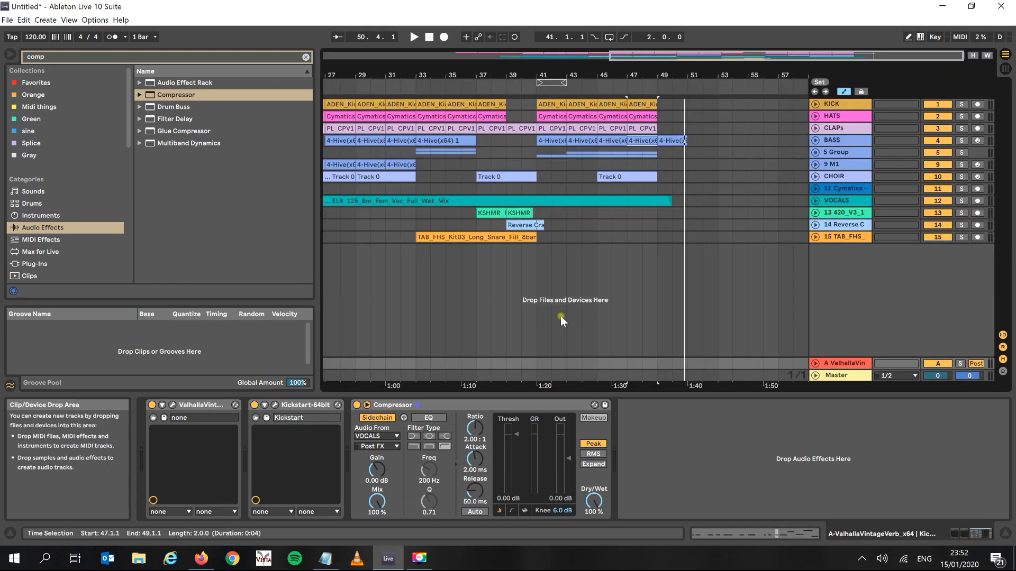
{"action": "left_click", "coordinate": [840, 365]}
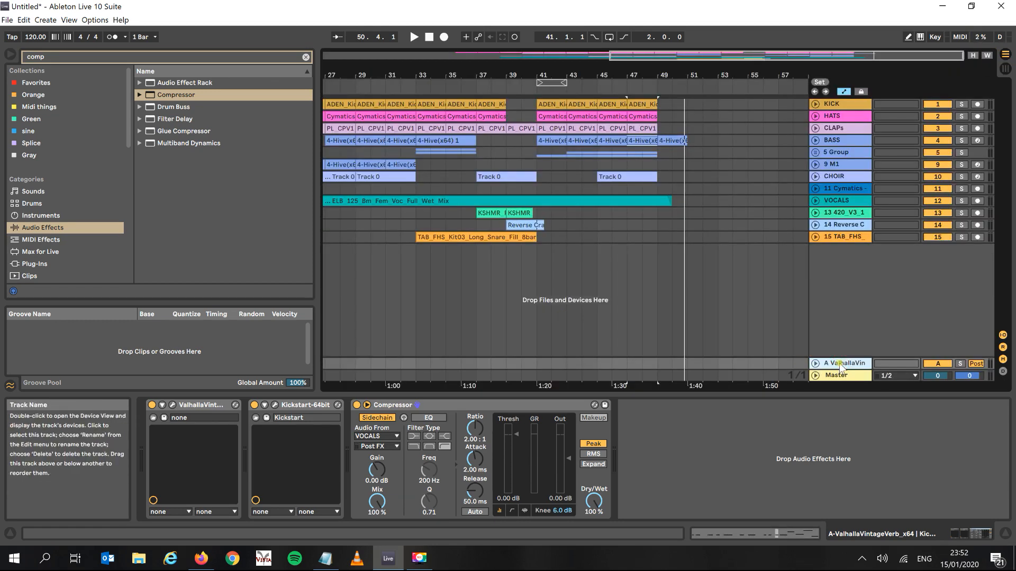
{"action": "left_click", "coordinate": [815, 201]}
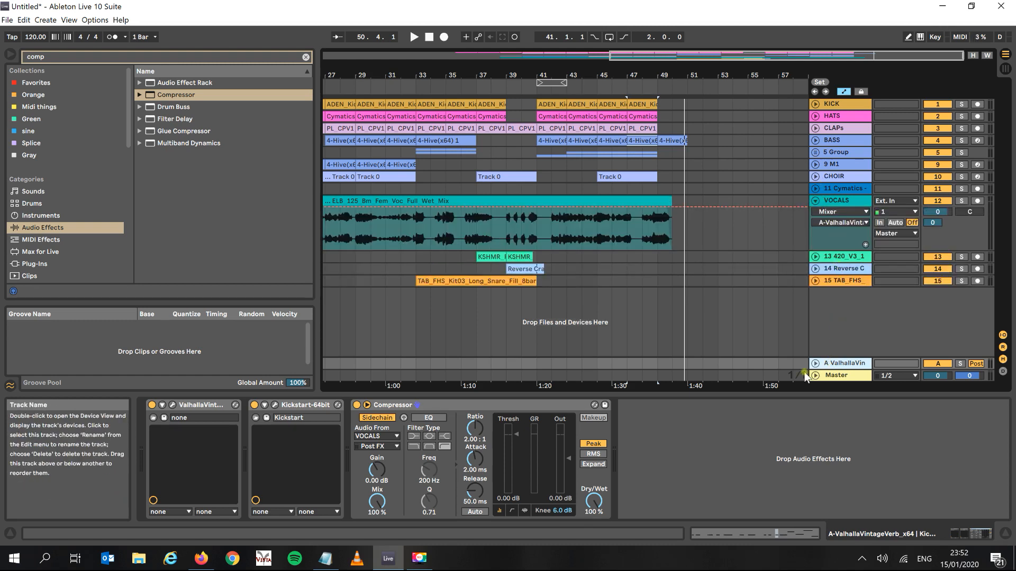
Step: Set the return Compressor's threshold to -27.2 dB and its output gain to 7.60 dB, auditioning from bar 47, and leave the VOCALS track folded
{"action": "left_click", "coordinate": [459, 405]}
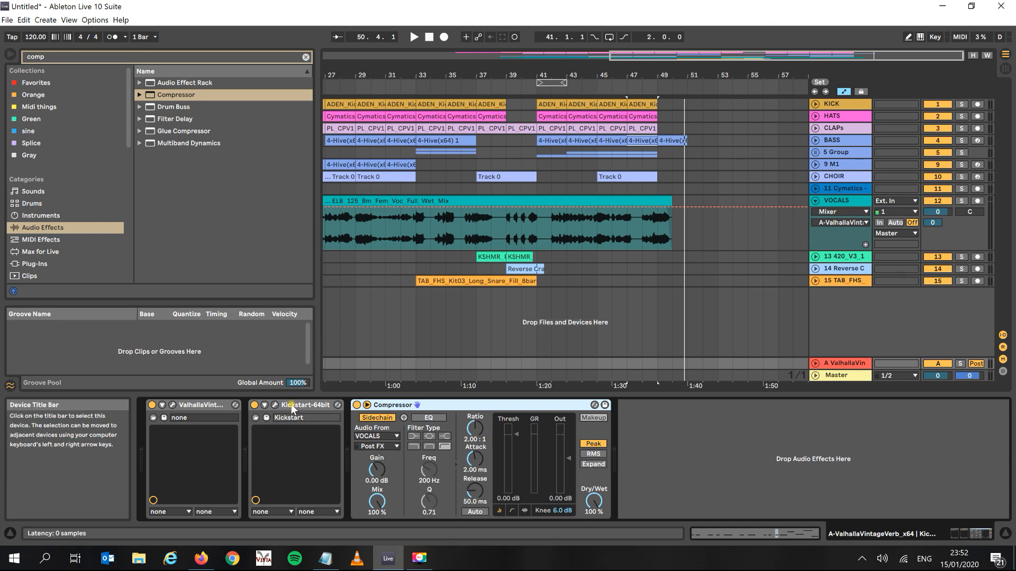
{"action": "key", "text": "space"}
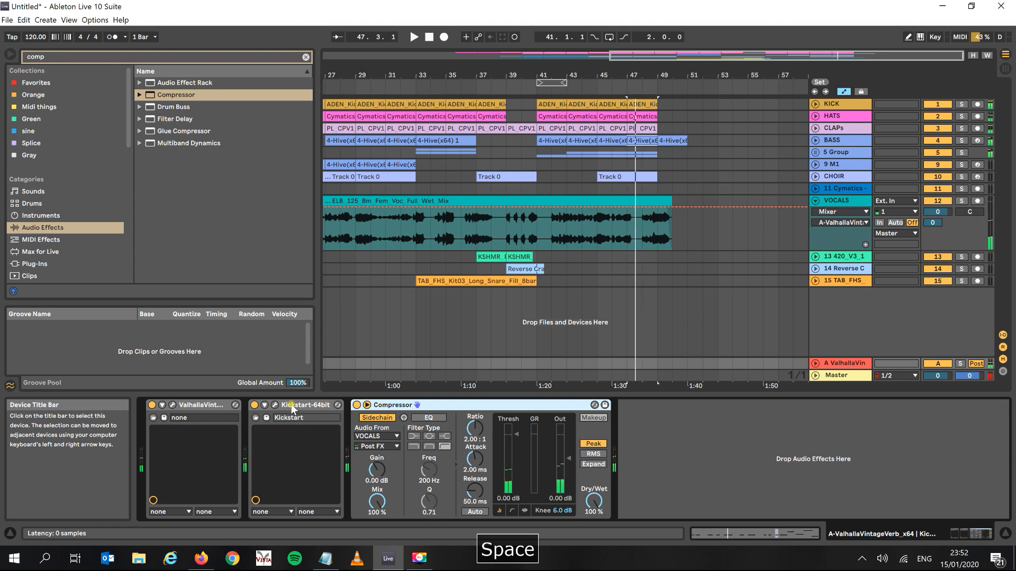
{"action": "left_click_drag", "start_coordinate": [518, 434], "coordinate": [517, 471]}
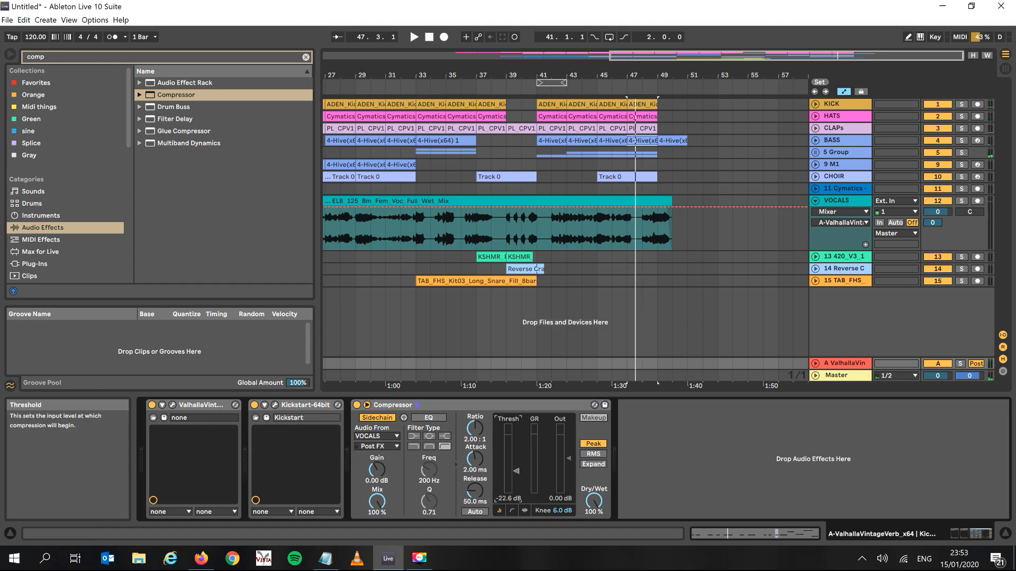
{"action": "key", "text": "space"}
{"action": "mouse_move", "coordinate": [567, 458]}
{"action": "left_mouse_down"}
{"action": "mouse_move", "coordinate": [567, 438]}
{"action": "mouse_move", "coordinate": [567, 451]}
{"action": "left_mouse_up"}
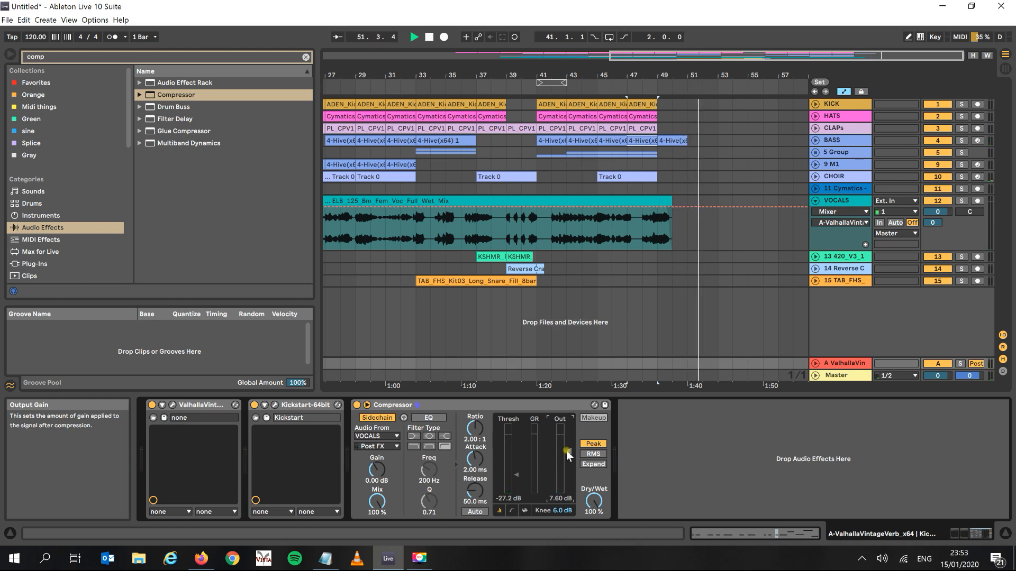
{"action": "key", "text": "space"}
{"action": "key", "text": "space"}
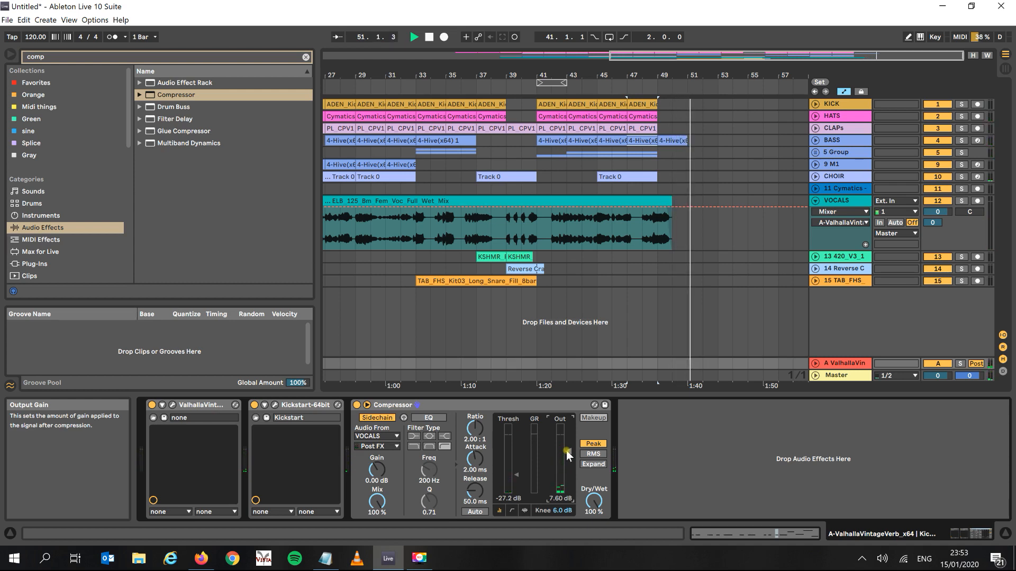
{"action": "key", "text": "space"}
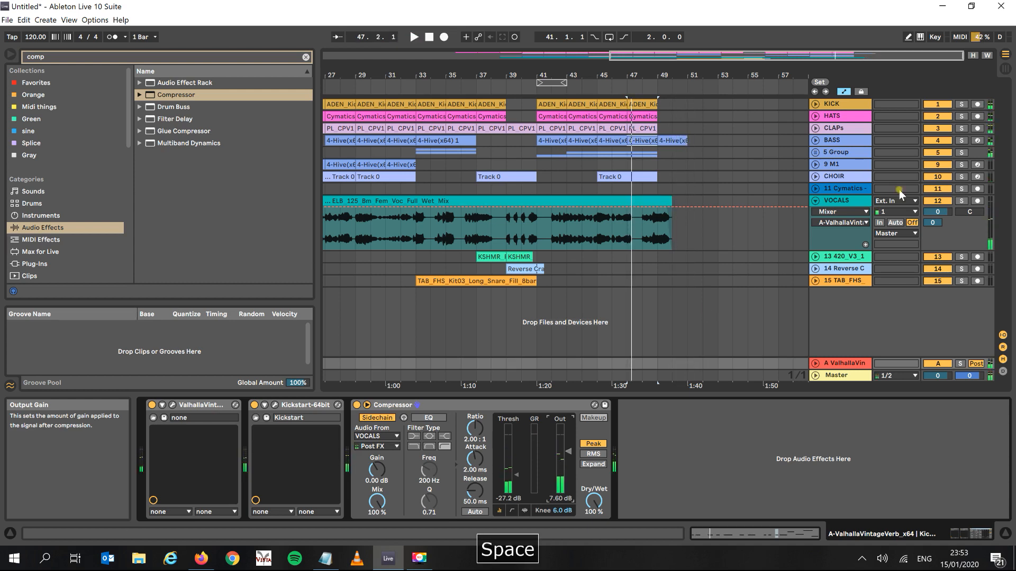
{"action": "left_click", "coordinate": [814, 201]}
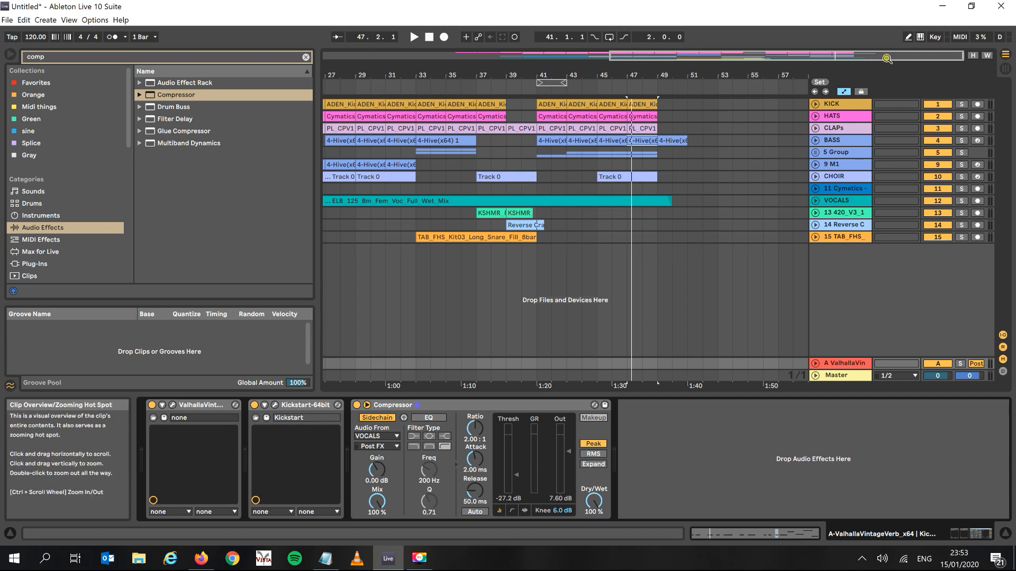
Step: Search the plug-ins for "kick" and add Kickstart-64bit to the KICK track
{"action": "left_click", "coordinate": [858, 104]}
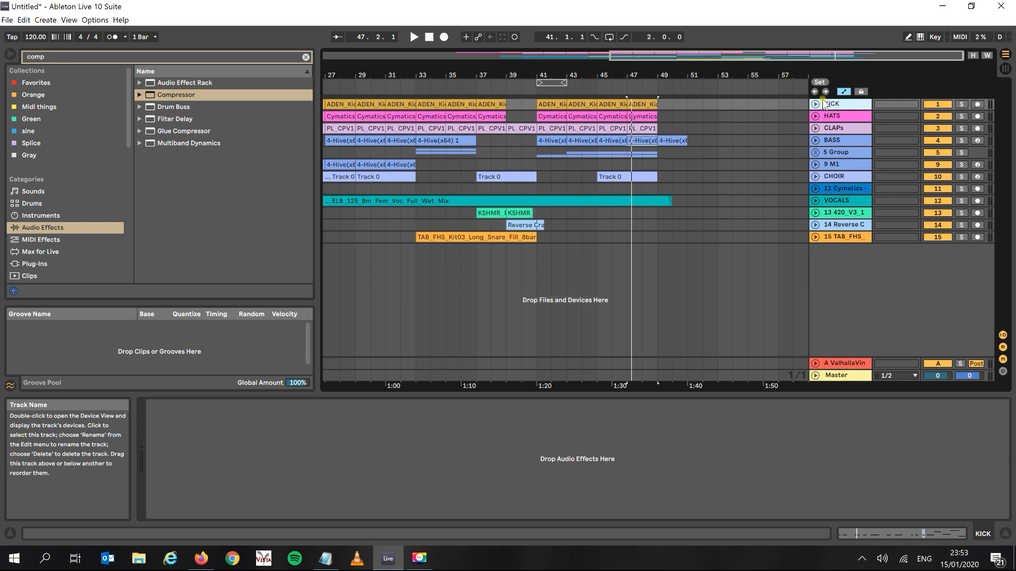
{"action": "left_click", "coordinate": [165, 58]}
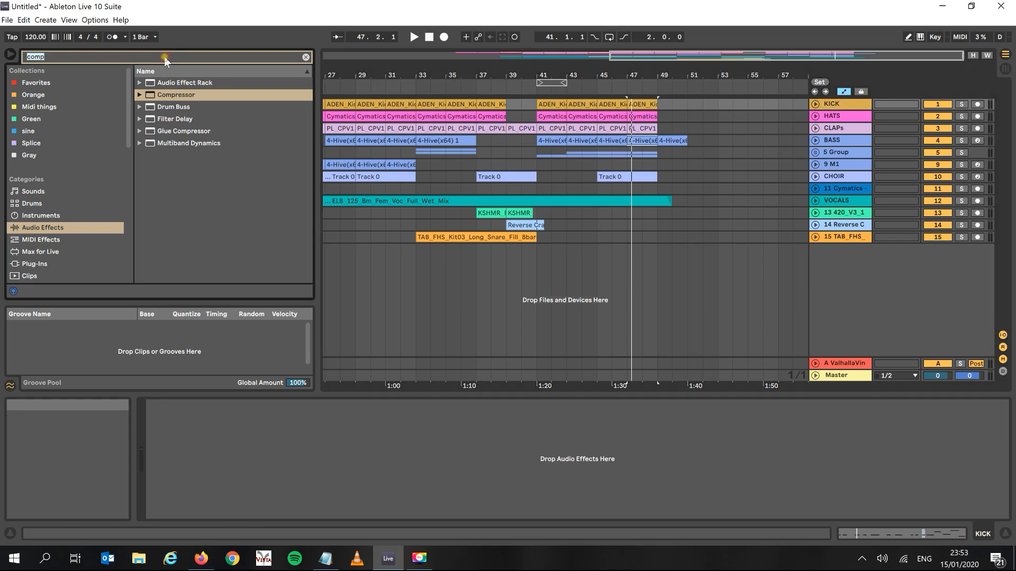
{"action": "type", "text": "kick"}
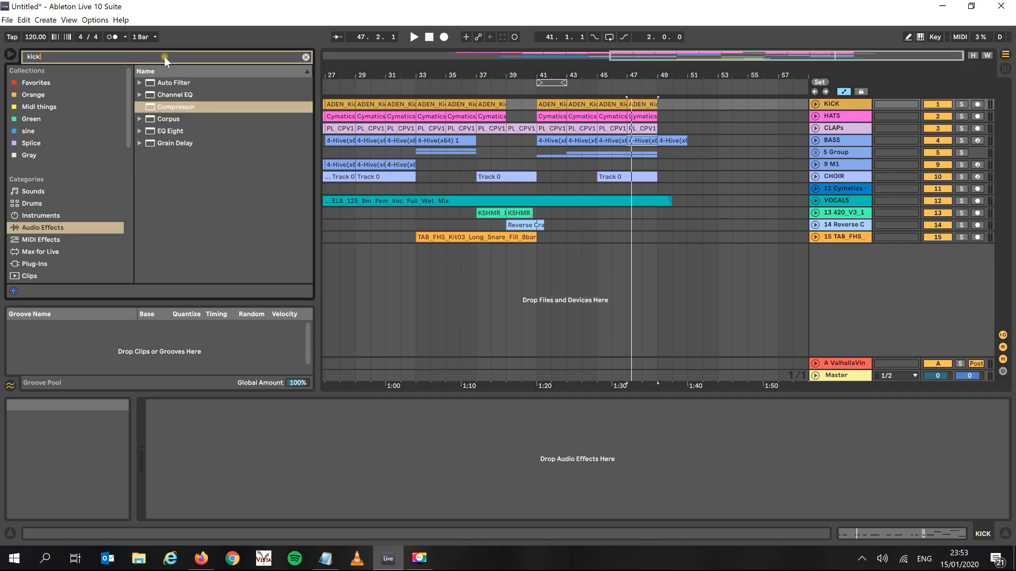
{"action": "left_click", "coordinate": [55, 264]}
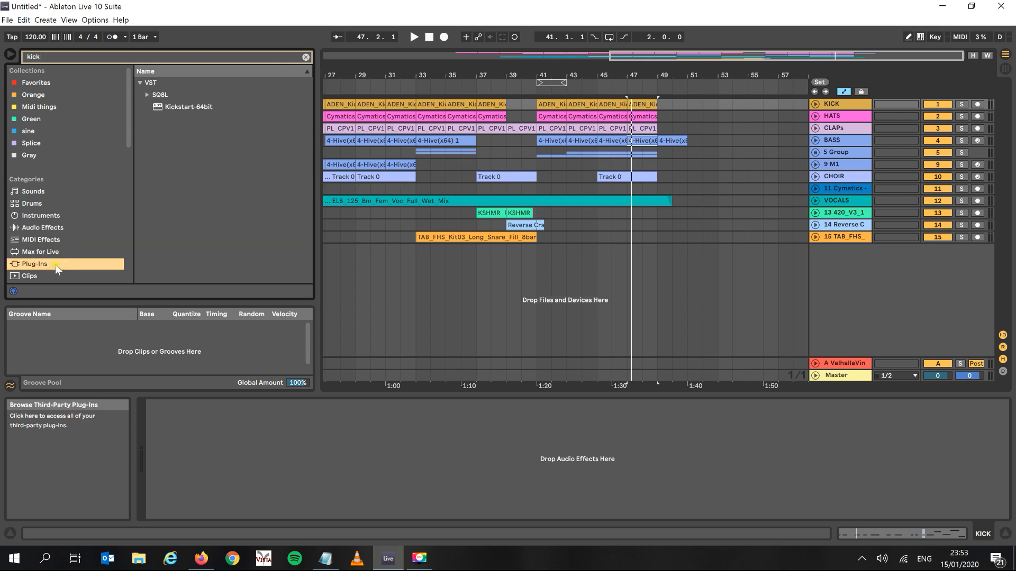
{"action": "left_click", "coordinate": [185, 106]}
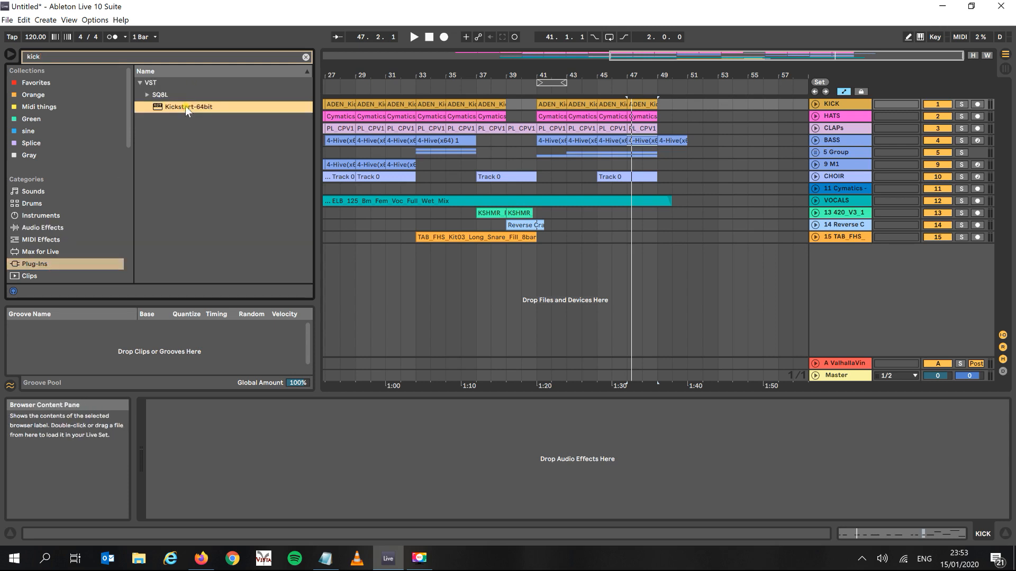
{"action": "left_click_drag", "start_coordinate": [185, 106], "coordinate": [839, 104]}
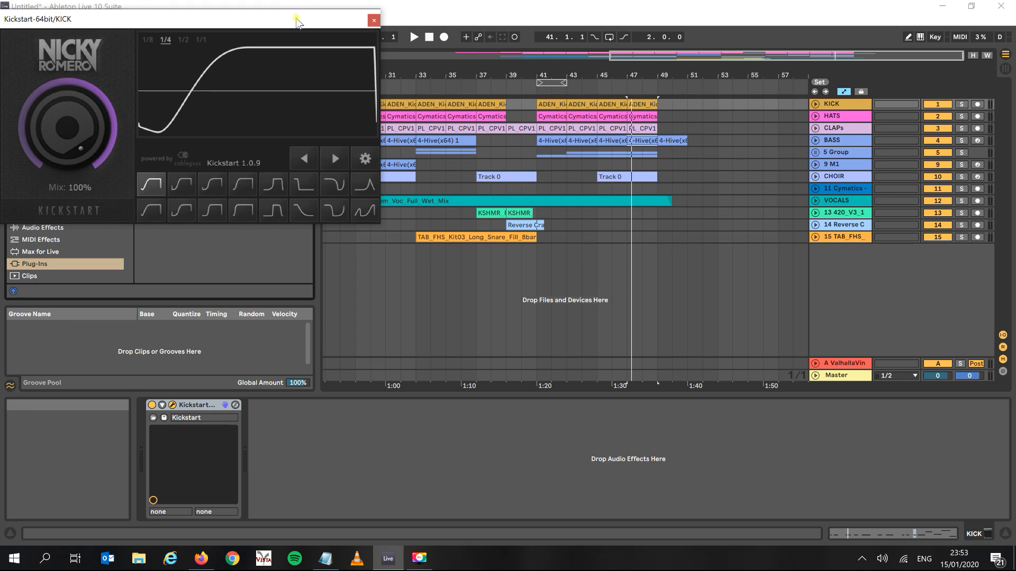
Step: Choose the Reverse Chain curve in the KICK track's Kickstart and audition it from bar 47 with KICK soloed
{"action": "left_click_drag", "start_coordinate": [296, 21], "coordinate": [569, 184]}
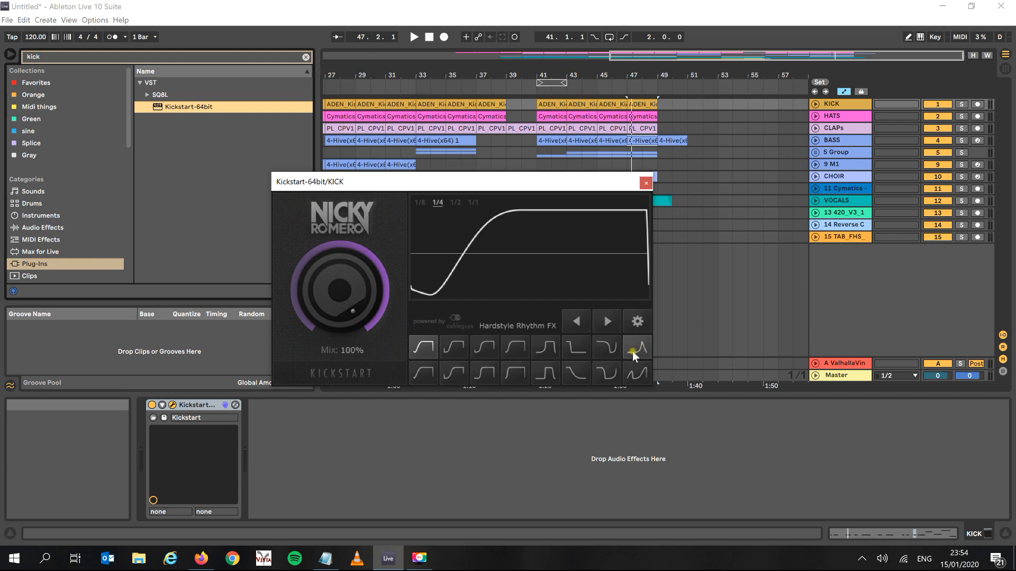
{"action": "left_click", "coordinate": [606, 348]}
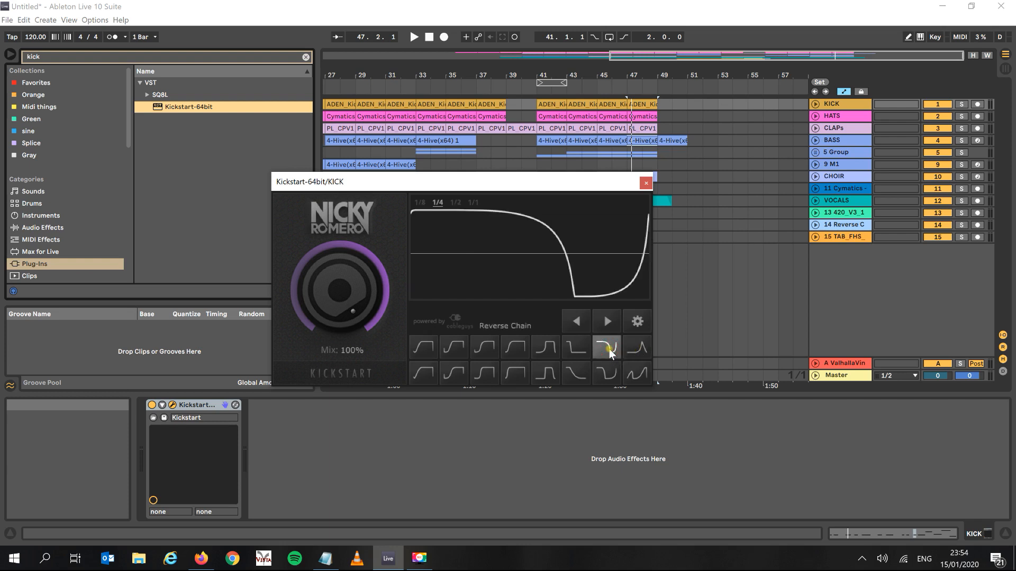
{"action": "key", "text": "space"}
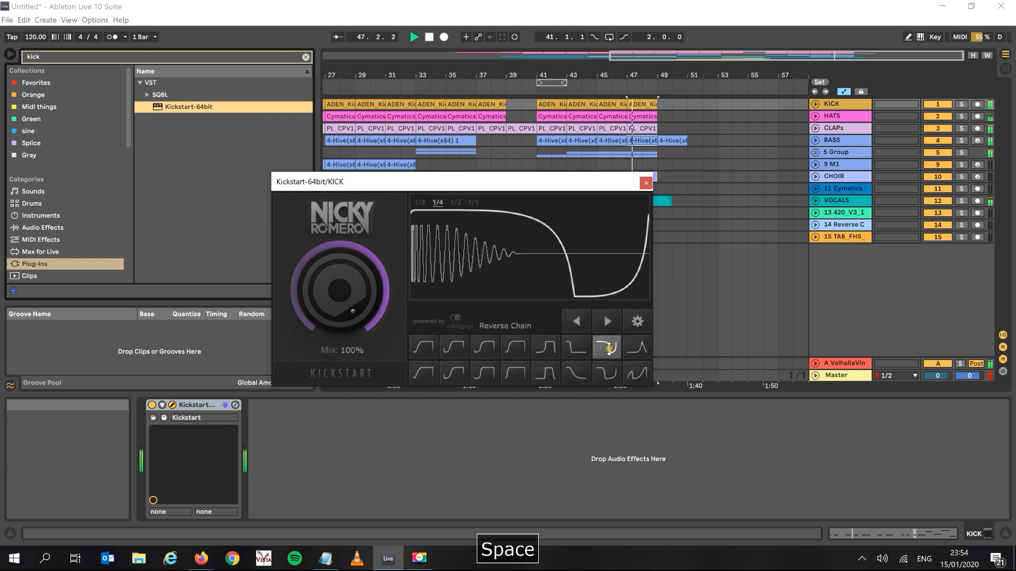
{"action": "left_click", "coordinate": [961, 105]}
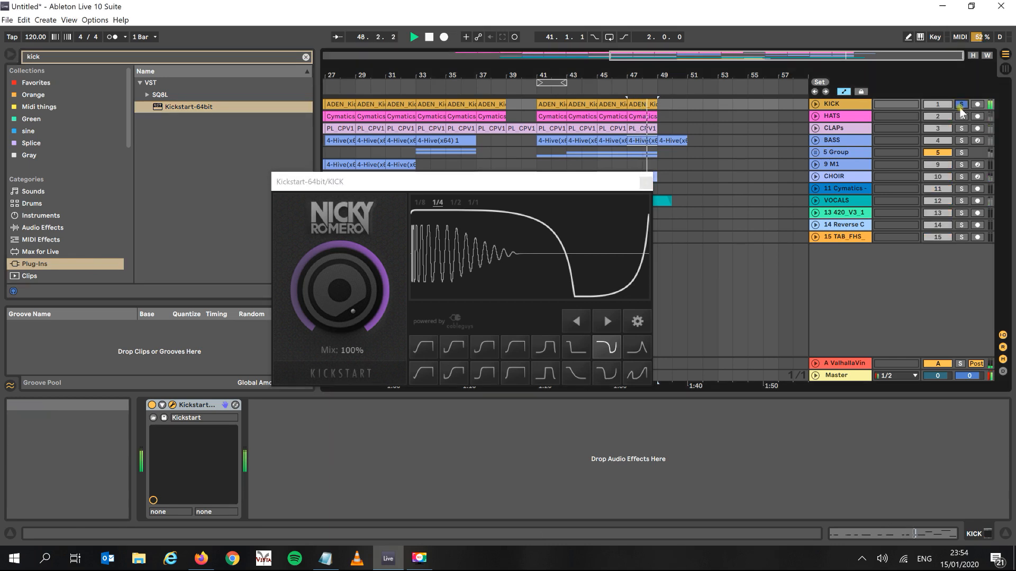
{"action": "key", "text": "space"}
{"action": "key", "text": "space"}
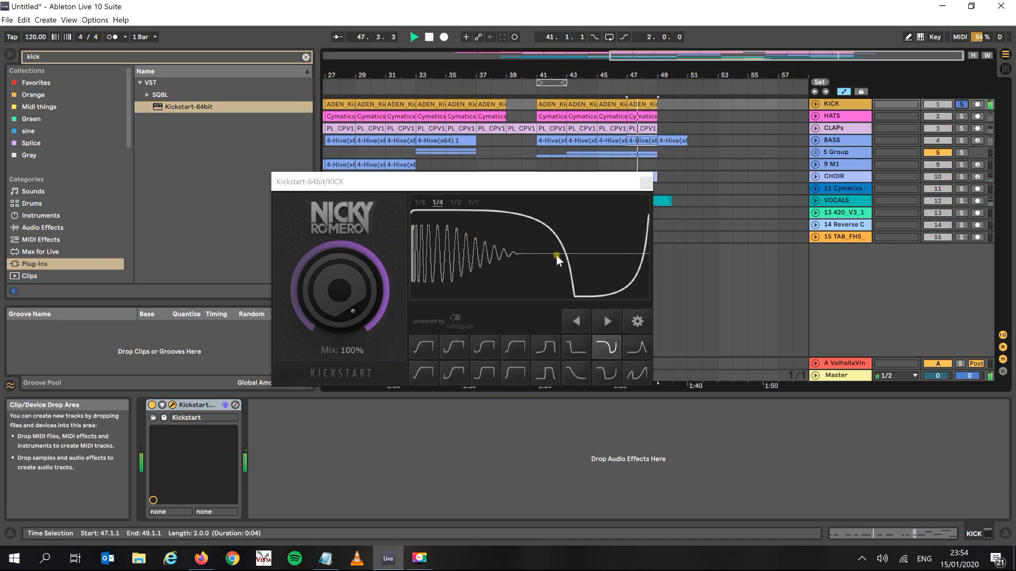
{"action": "key", "text": "space"}
{"action": "key", "text": "space"}
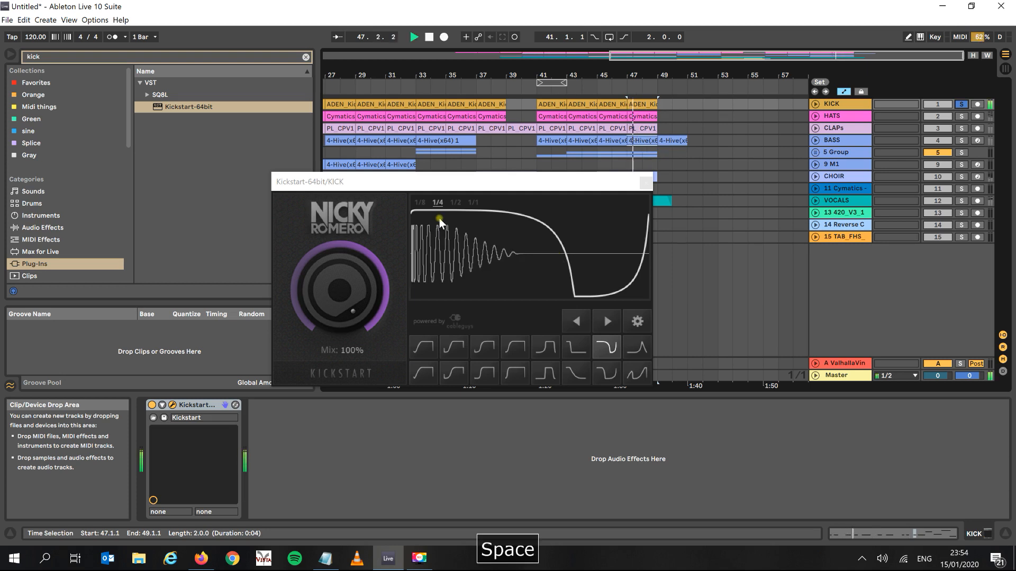
{"action": "key", "text": "space"}
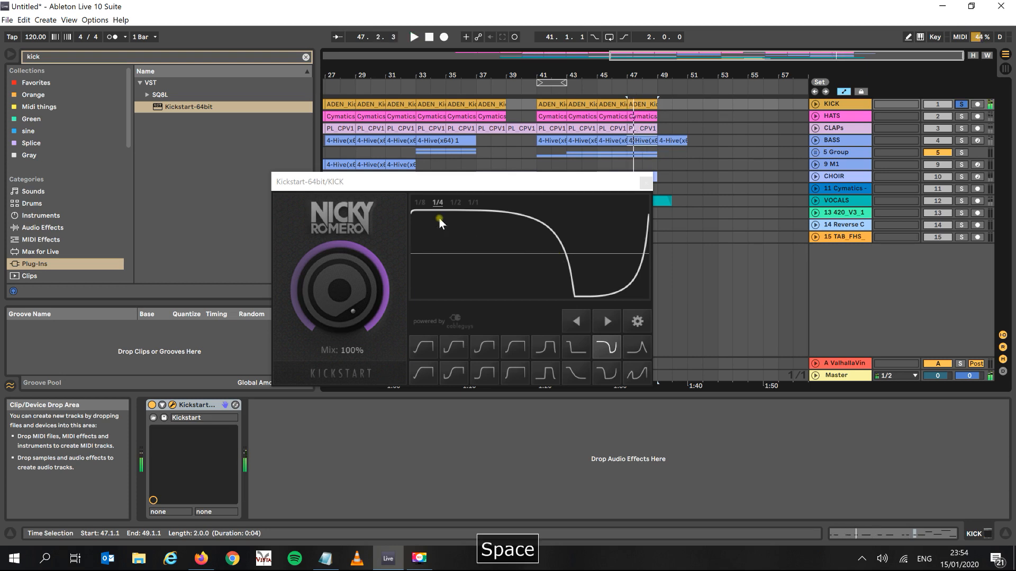
Step: Shift the Kickstart curve on the KICK track two steps earlier, audition it, and close the plug-in window
{"action": "left_click", "coordinate": [572, 321]}
{"action": "left_click", "coordinate": [572, 320]}
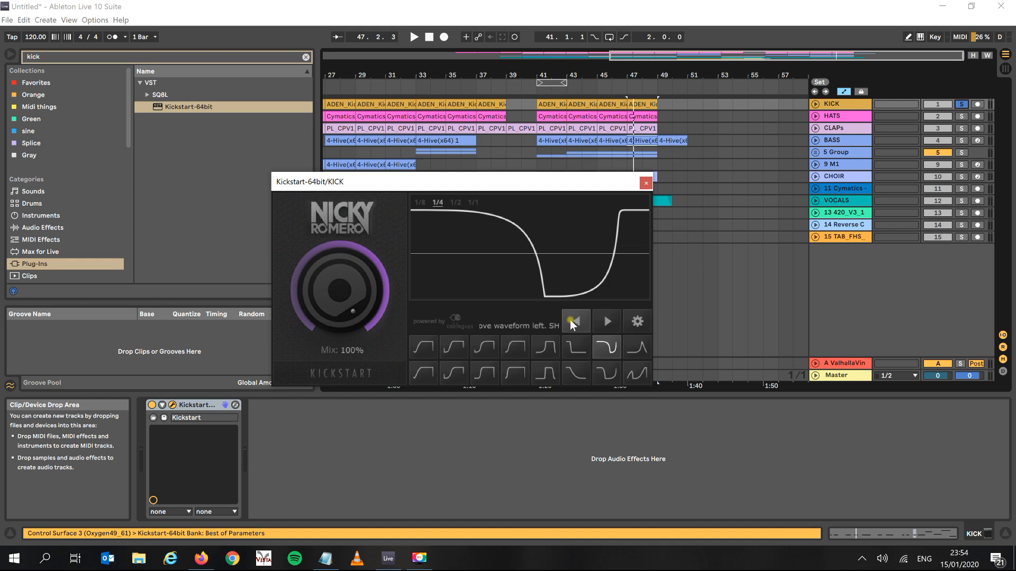
{"action": "key", "text": "space"}
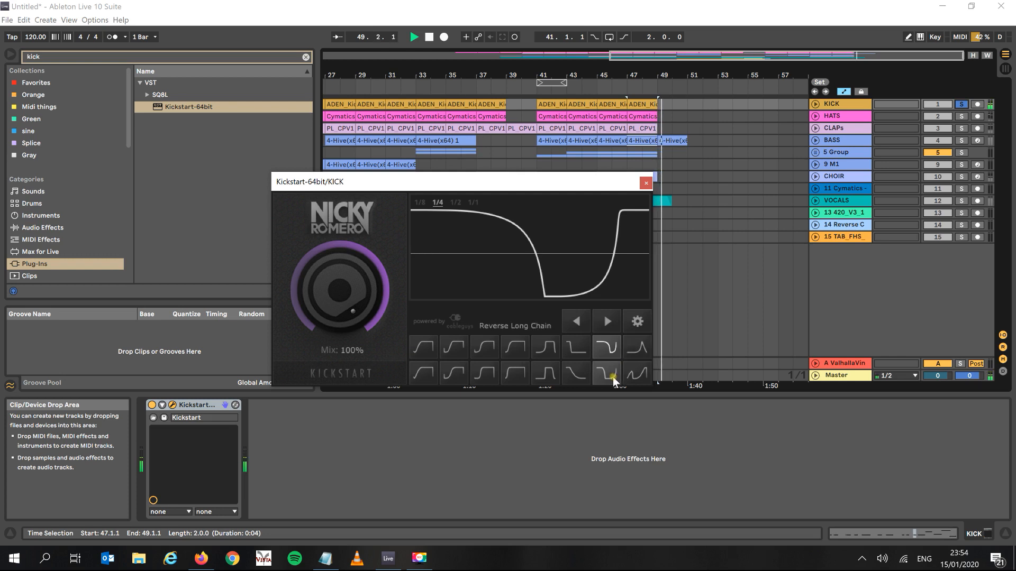
{"action": "left_click", "coordinate": [644, 184]}
{"action": "key", "text": "space"}
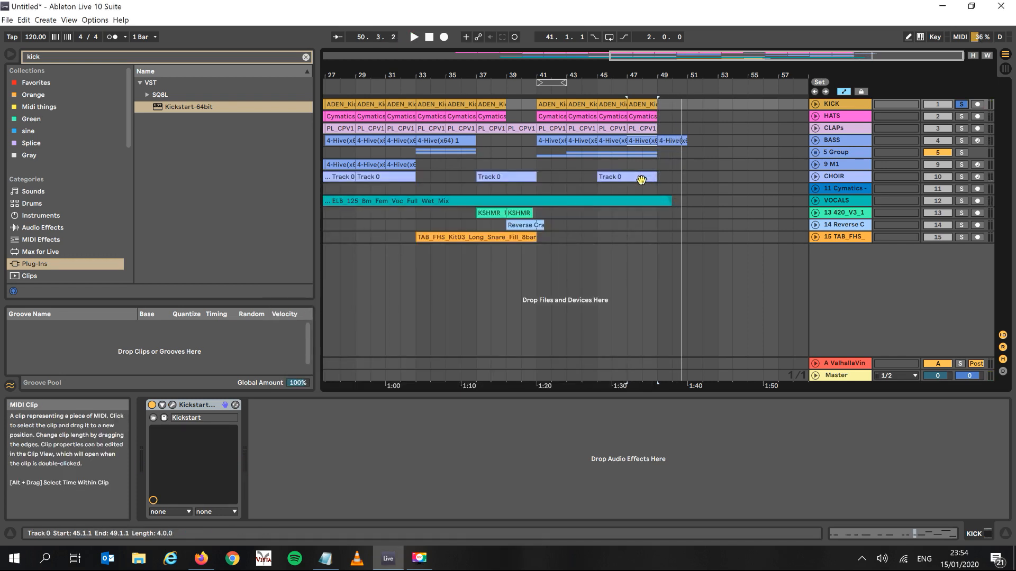
Step: Solo the BASS track, audition it from bar 47, and add Kickstart-64bit after its Glue Compressor
{"action": "left_click", "coordinate": [843, 139]}
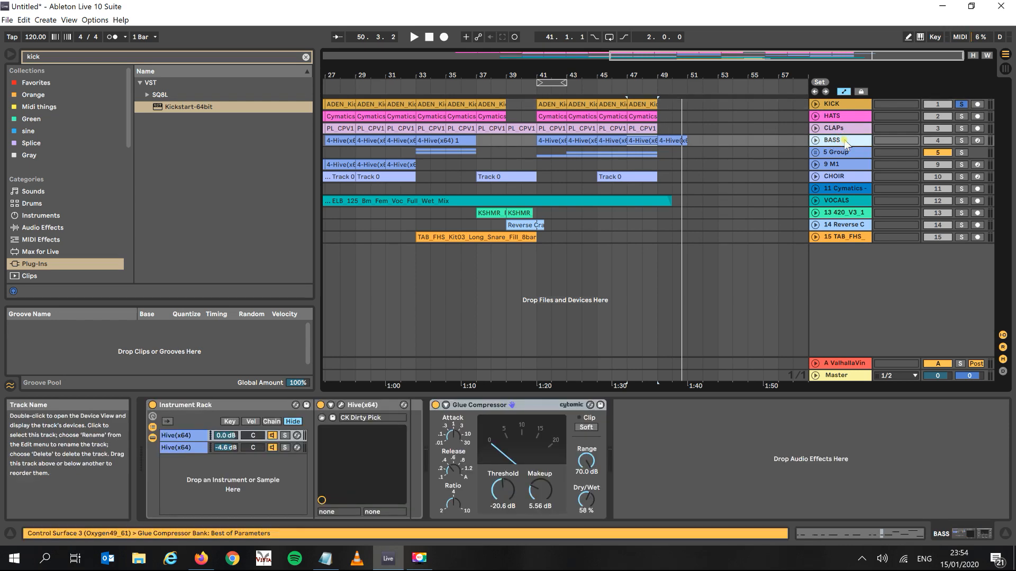
{"action": "left_click", "coordinate": [961, 140]}
{"action": "key", "text": "space"}
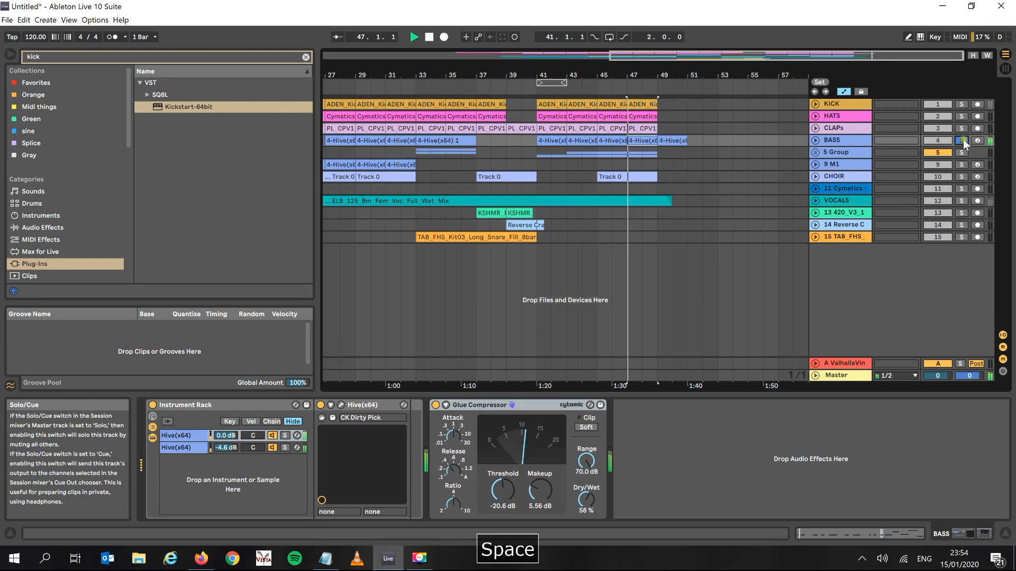
{"action": "key", "text": "space"}
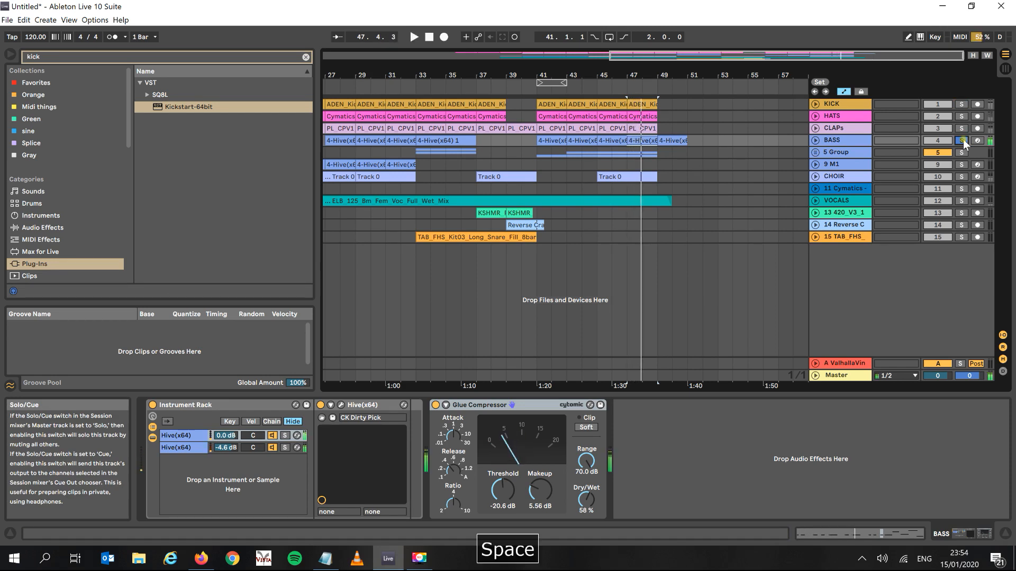
{"action": "left_click_drag", "start_coordinate": [281, 106], "coordinate": [677, 475]}
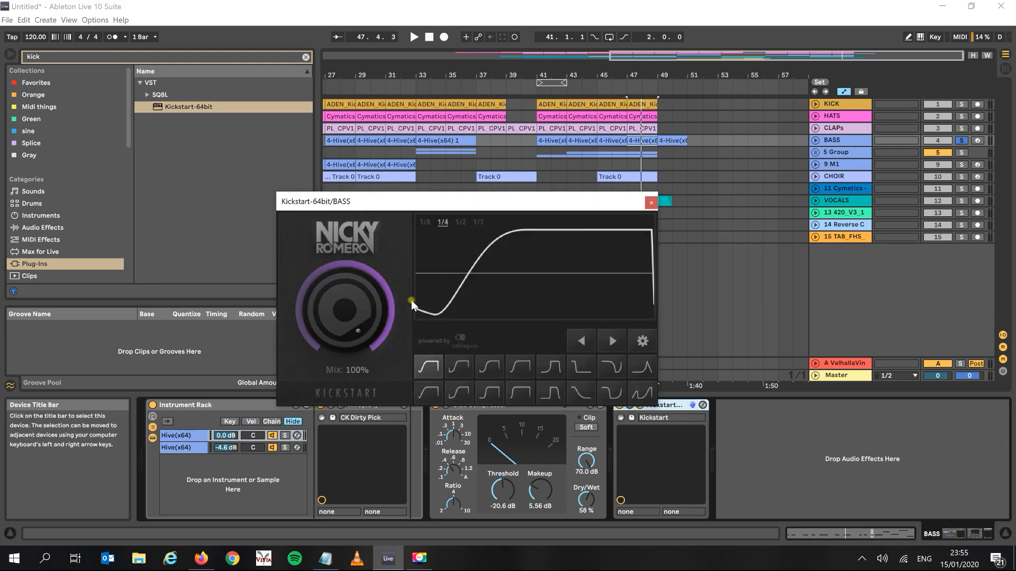
Step: Lower the BASS track's Kickstart mix to 64% during playback, close the plug-in window, and unsolo BASS
{"action": "key", "text": "space"}
{"action": "left_click_drag", "start_coordinate": [356, 300], "coordinate": [356, 328]}
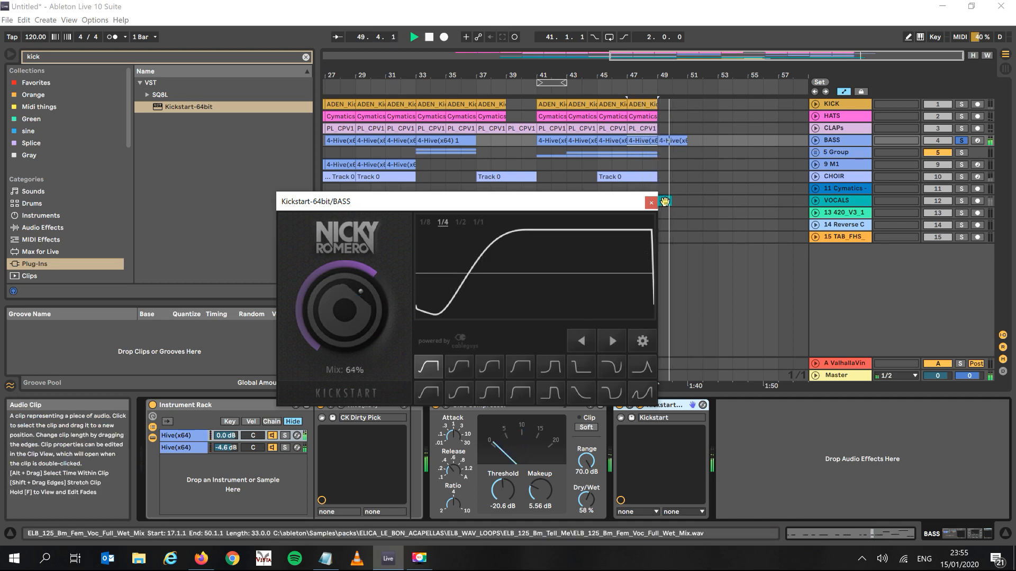
{"action": "left_click", "coordinate": [651, 203]}
{"action": "key", "text": "space"}
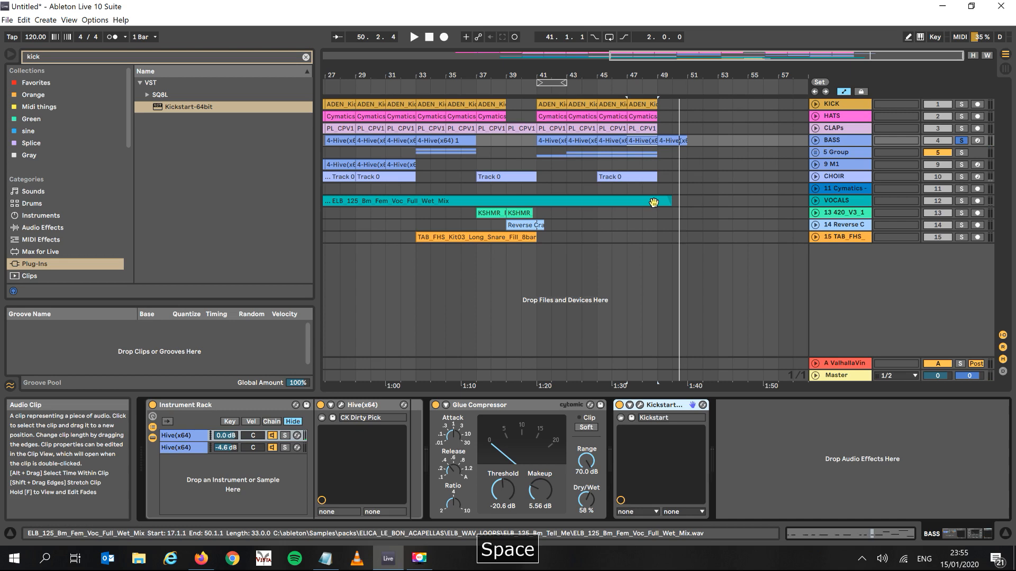
{"action": "left_click", "coordinate": [961, 140]}
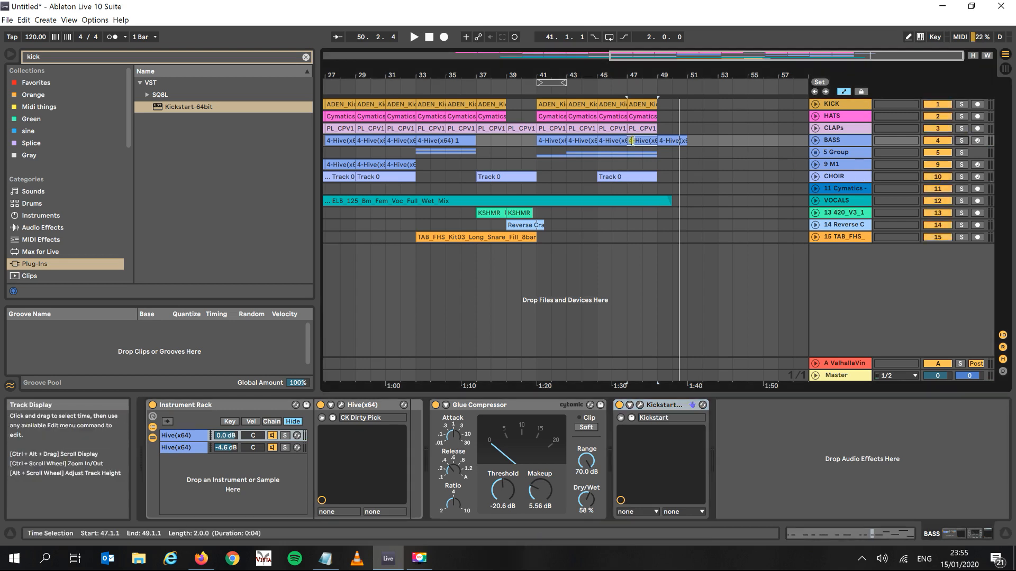
Step: Play the full arrangement from bar 47 and reduce the BASS track's Kickstart mix to 51%
{"action": "key", "text": "space"}
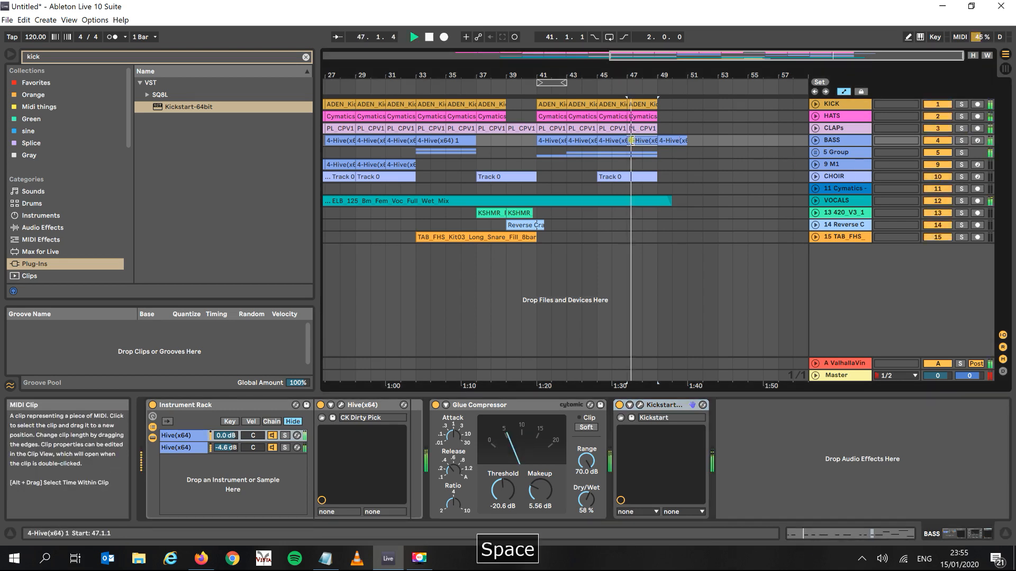
{"action": "left_click", "coordinate": [639, 404]}
{"action": "left_click_drag", "start_coordinate": [361, 302], "coordinate": [360, 317]}
{"action": "key", "text": "space"}
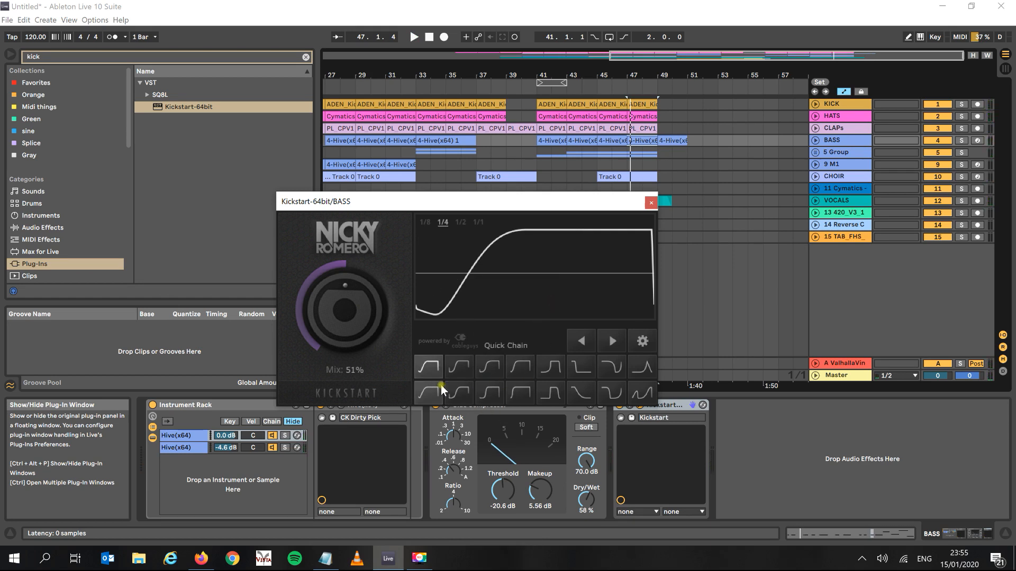
Step: Switch the BASS track's Kickstart to the fifth curve of the upper row, audition it at 52% mix, and close the plug-in window
{"action": "left_click", "coordinate": [549, 372]}
{"action": "key", "text": "space"}
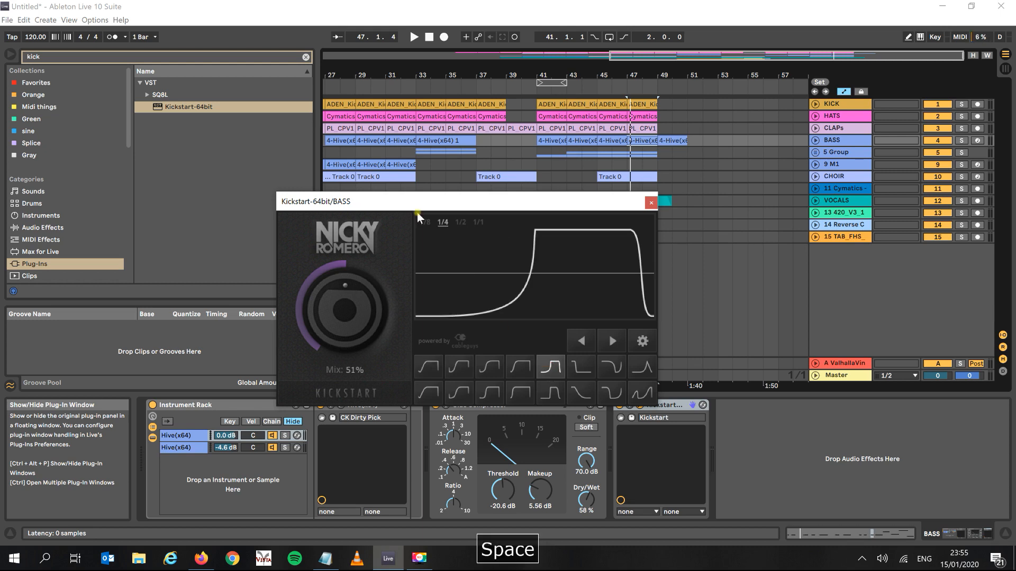
{"action": "key", "text": "space"}
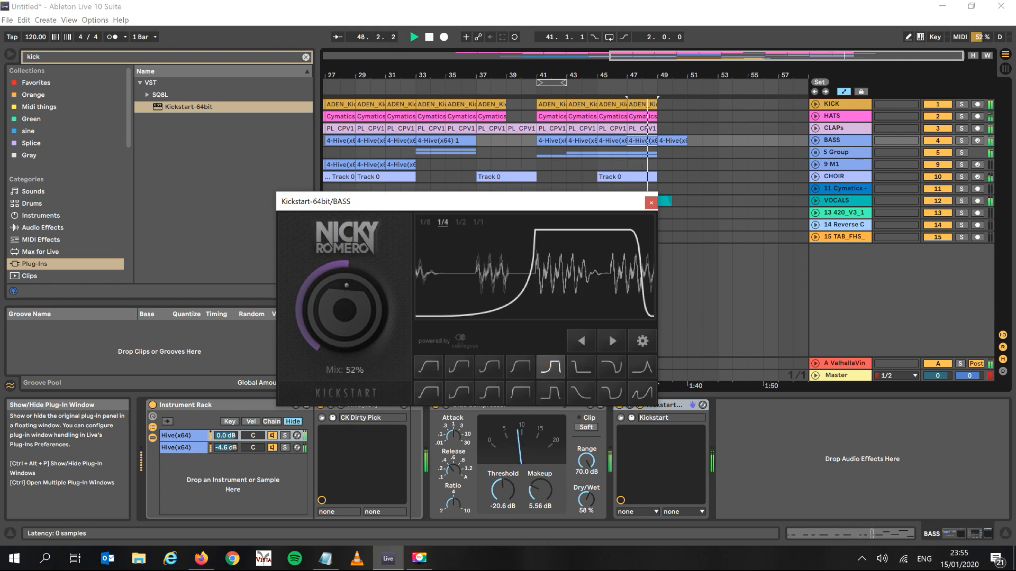
{"action": "left_click", "coordinate": [650, 204]}
{"action": "key", "text": "space"}
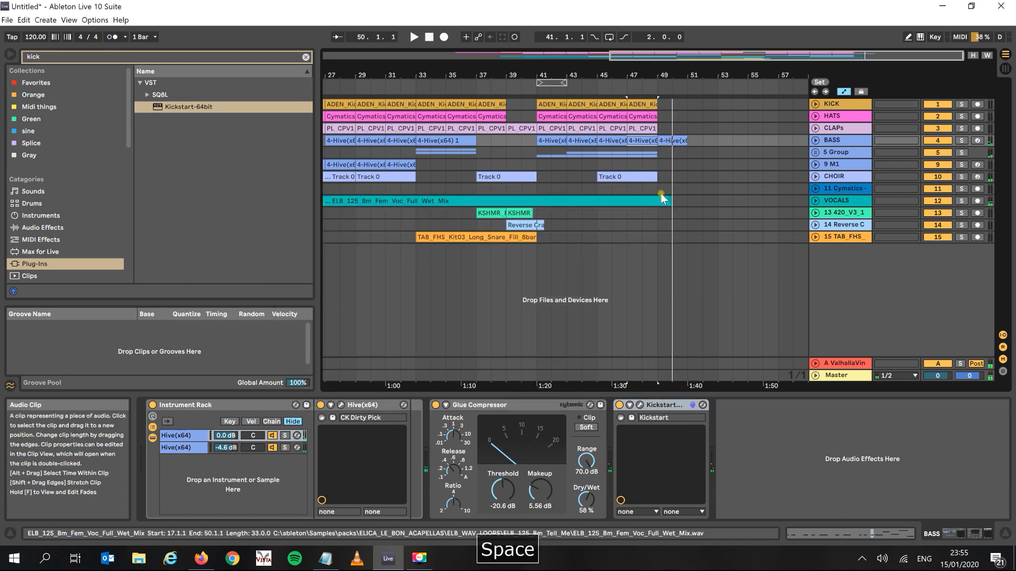
Step: Unfold the BASS track, draw its Kickstart Mix automation down to 0 from bar 49 to 53, and audition from bar 49
{"action": "left_click", "coordinate": [815, 141]}
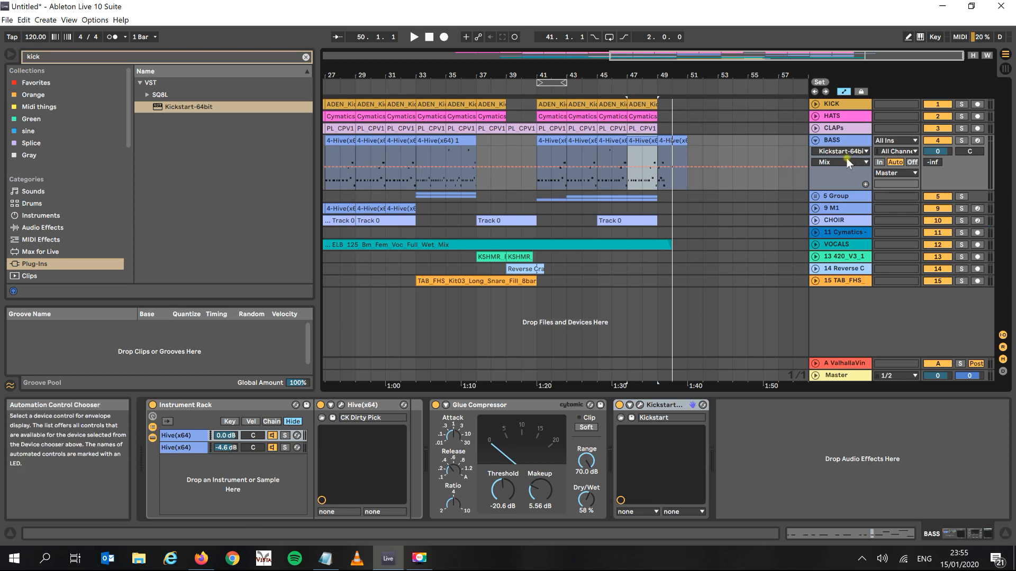
{"action": "left_click", "coordinate": [908, 37]}
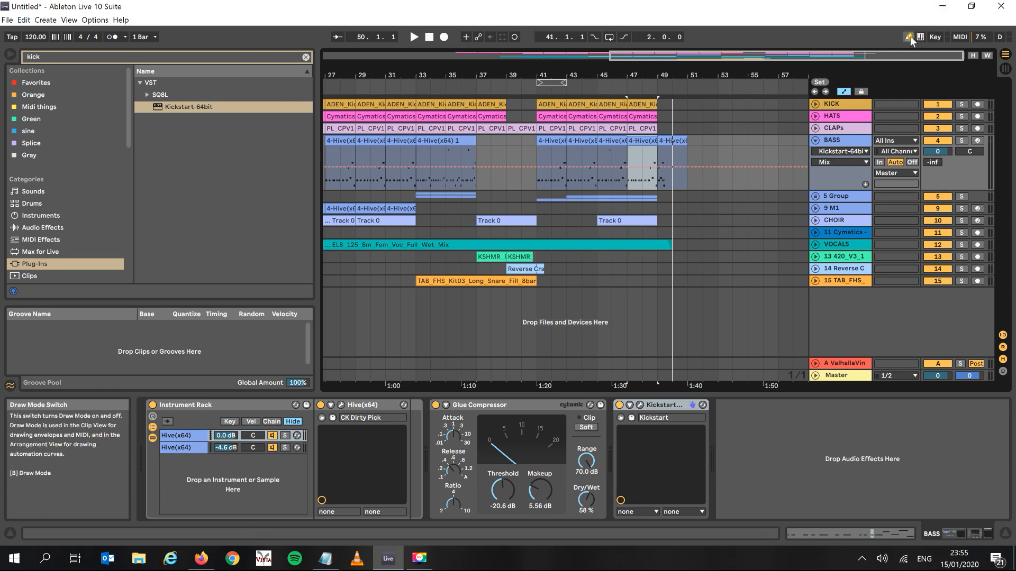
{"action": "mouse_move", "coordinate": [663, 165]}
{"action": "left_mouse_down"}
{"action": "mouse_move", "coordinate": [664, 212]}
{"action": "mouse_move", "coordinate": [717, 216]}
{"action": "left_mouse_up"}
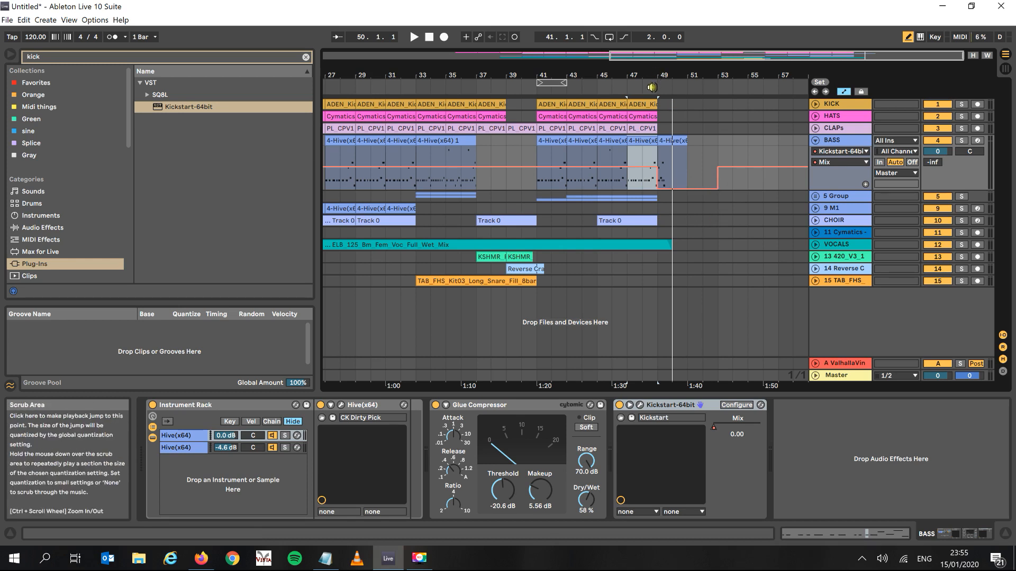
{"action": "left_click", "coordinate": [652, 87]}
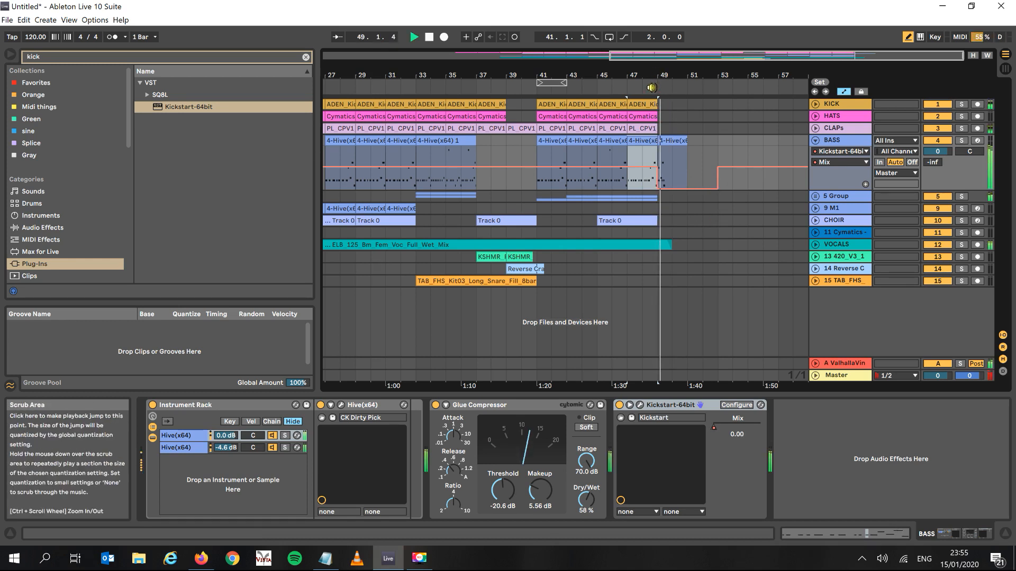
Step: Draw the BASS track's Kickstart Mix automation down to 0 from bar 37 to 41
{"action": "mouse_move", "coordinate": [517, 168]}
{"action": "left_mouse_down"}
{"action": "mouse_move", "coordinate": [517, 185]}
{"action": "mouse_move", "coordinate": [528, 188]}
{"action": "left_mouse_up"}
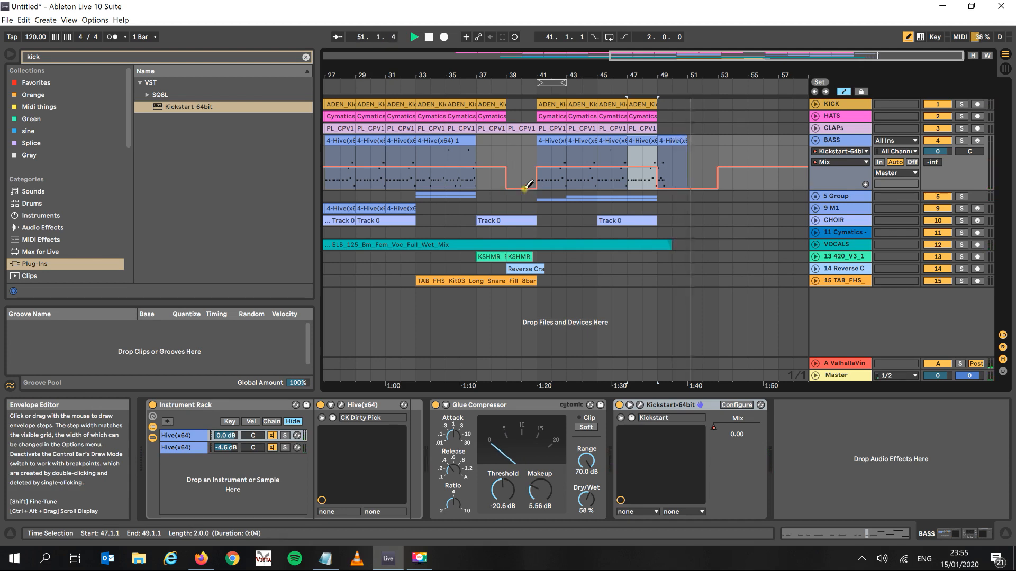
{"action": "key", "text": "space"}
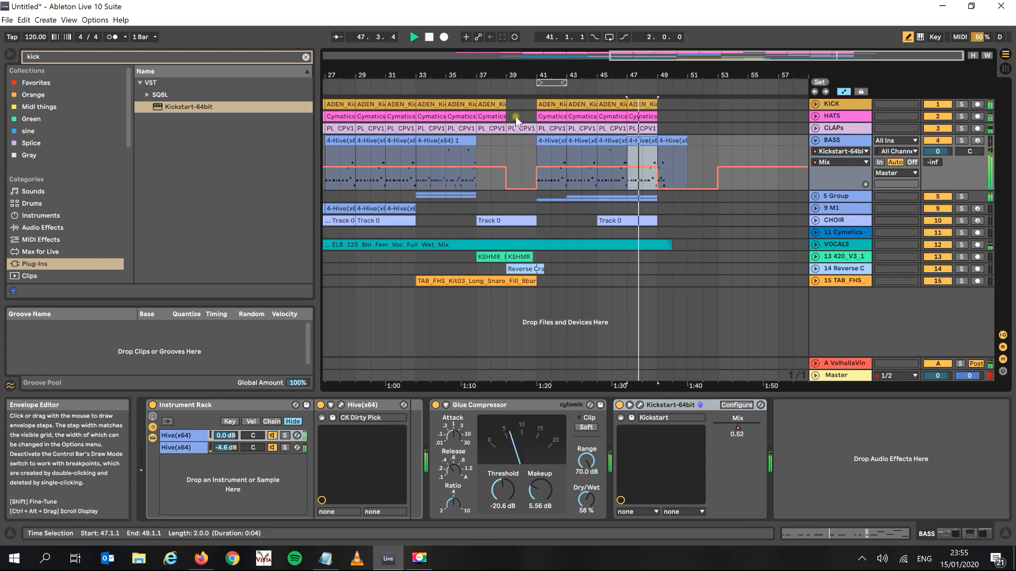
{"action": "key", "text": "space"}
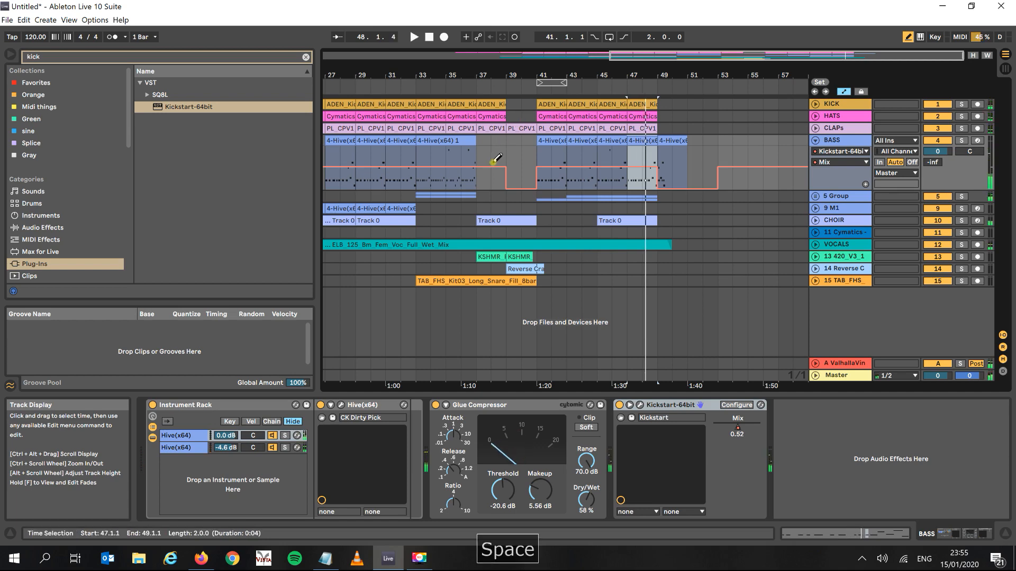
{"action": "left_click_drag", "start_coordinate": [489, 168], "coordinate": [484, 196]}
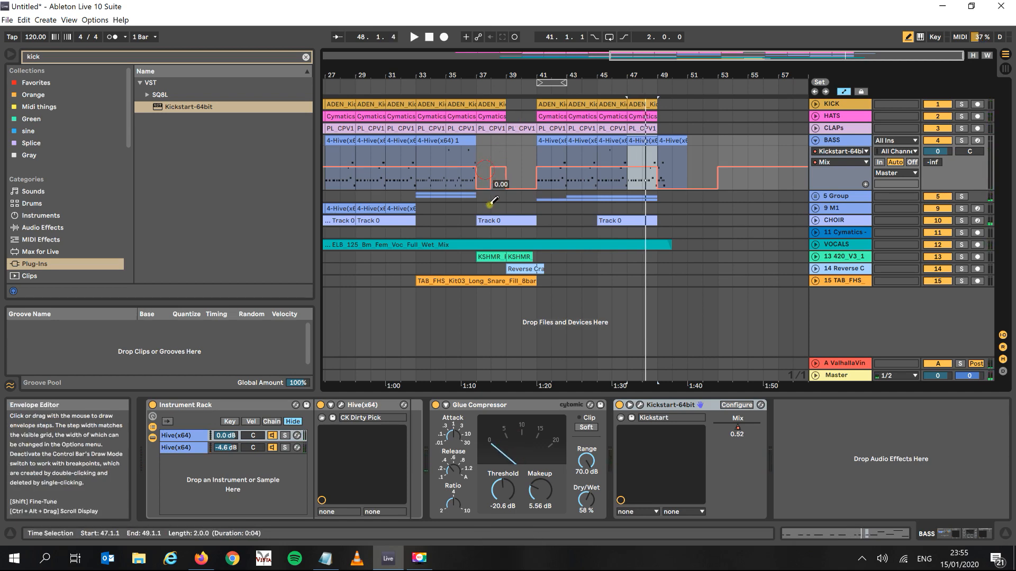
{"action": "left_click_drag", "start_coordinate": [474, 71], "coordinate": [619, 69]}
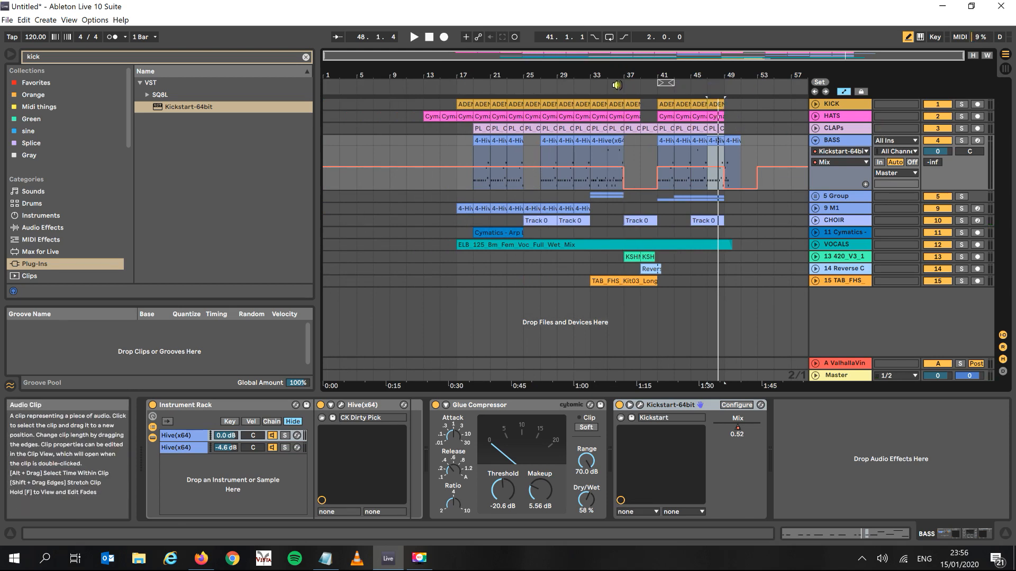
{"action": "left_click", "coordinate": [433, 115]}
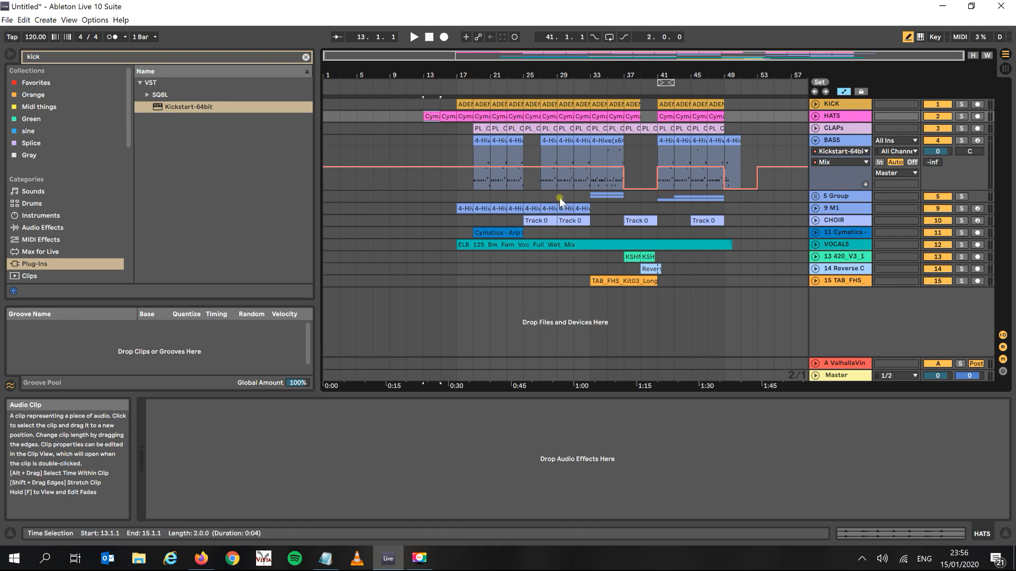
{"action": "left_click", "coordinate": [599, 246]}
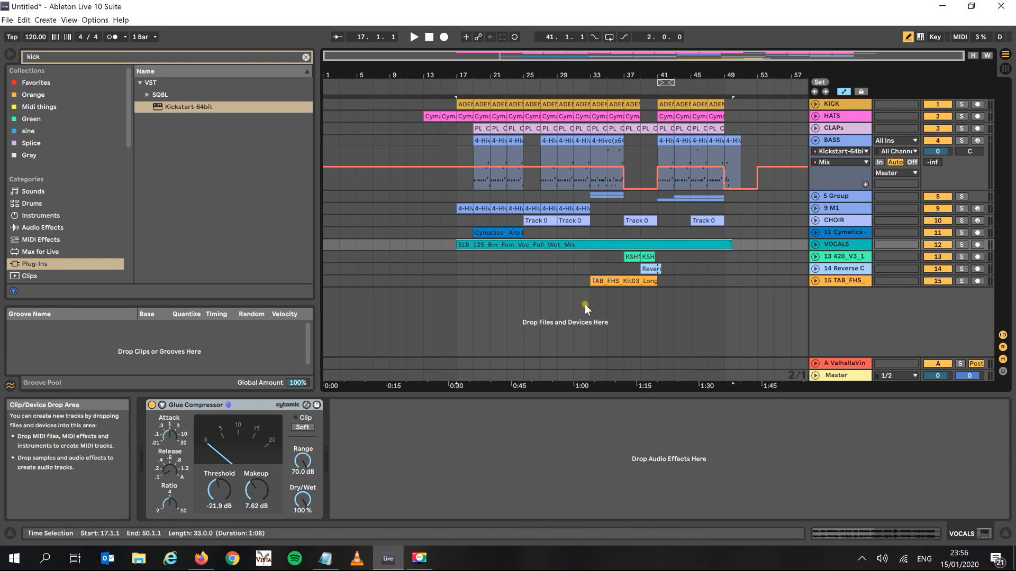
{"action": "left_click", "coordinate": [589, 269]}
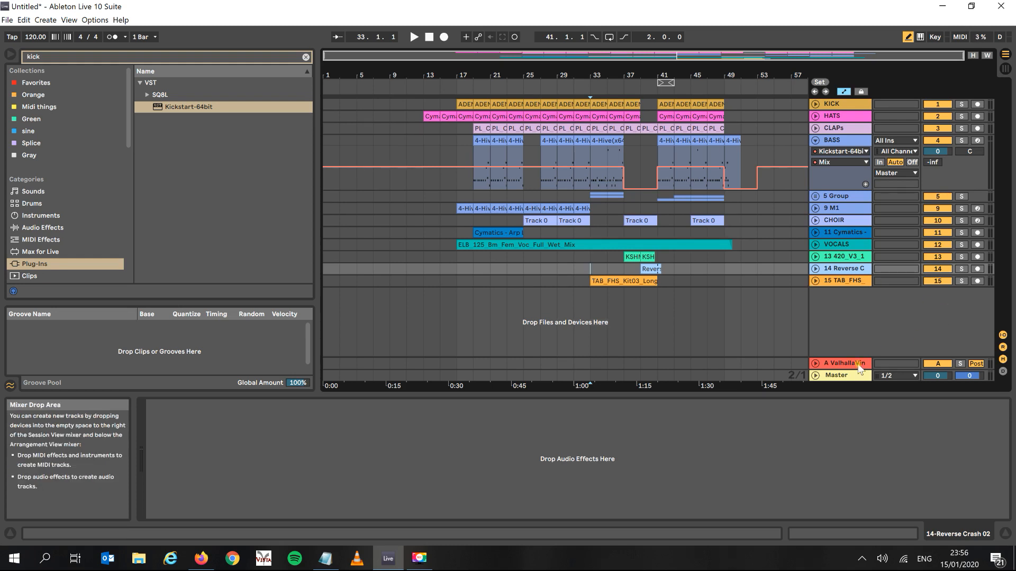
Step: Search the plug-ins for "waves" and add the VST3 C6 Stereo to the Master track while playing from bar 33
{"action": "left_click", "coordinate": [839, 377]}
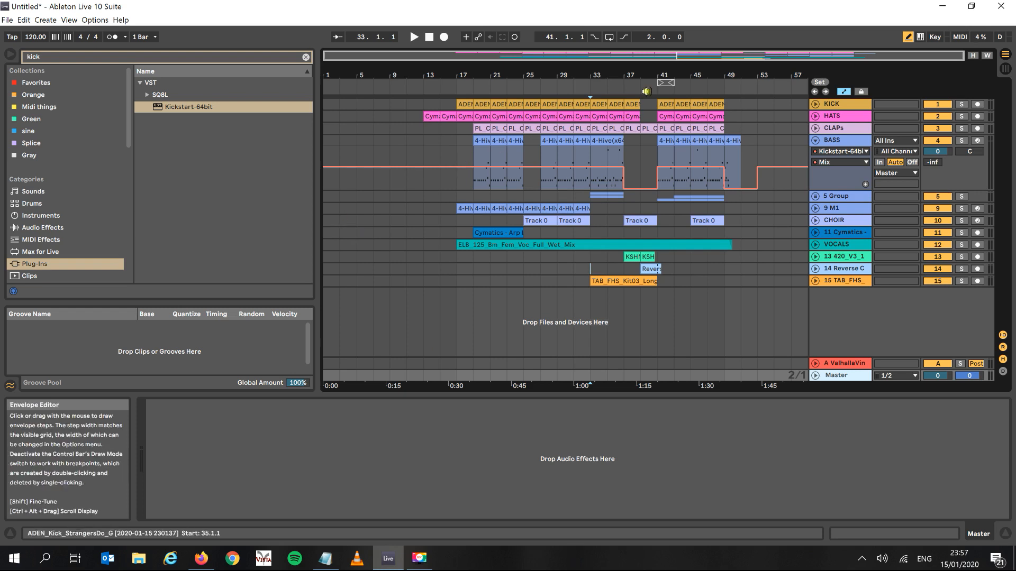
{"action": "left_click", "coordinate": [581, 85]}
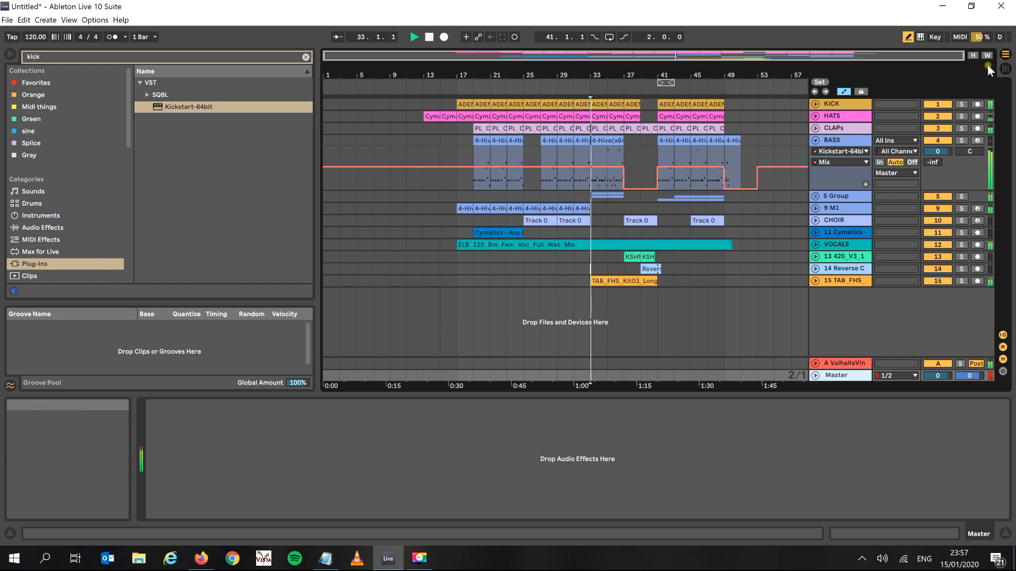
{"action": "left_click", "coordinate": [75, 58]}
{"action": "type", "text": "wav"}
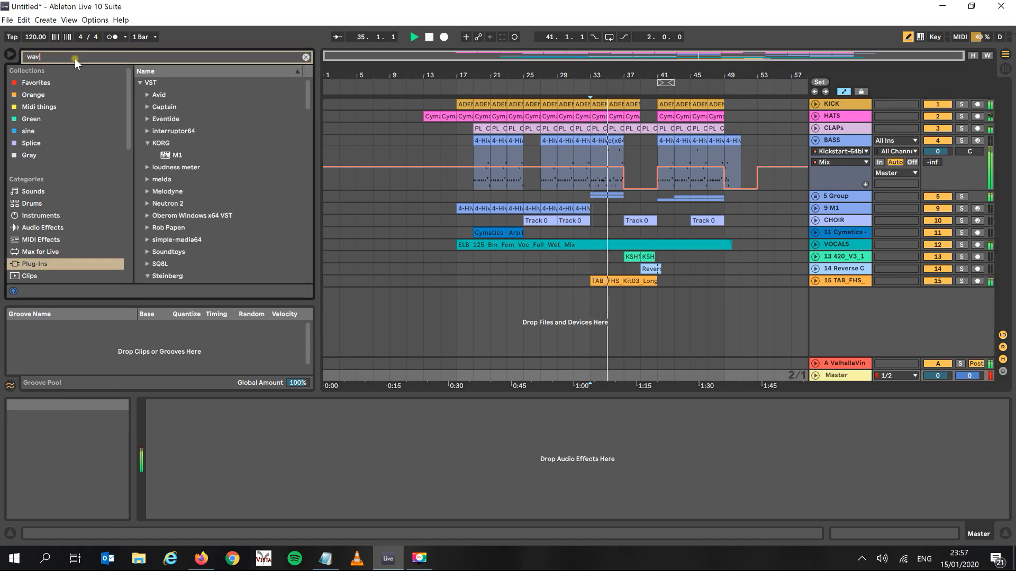
{"action": "type", "text": "es"}
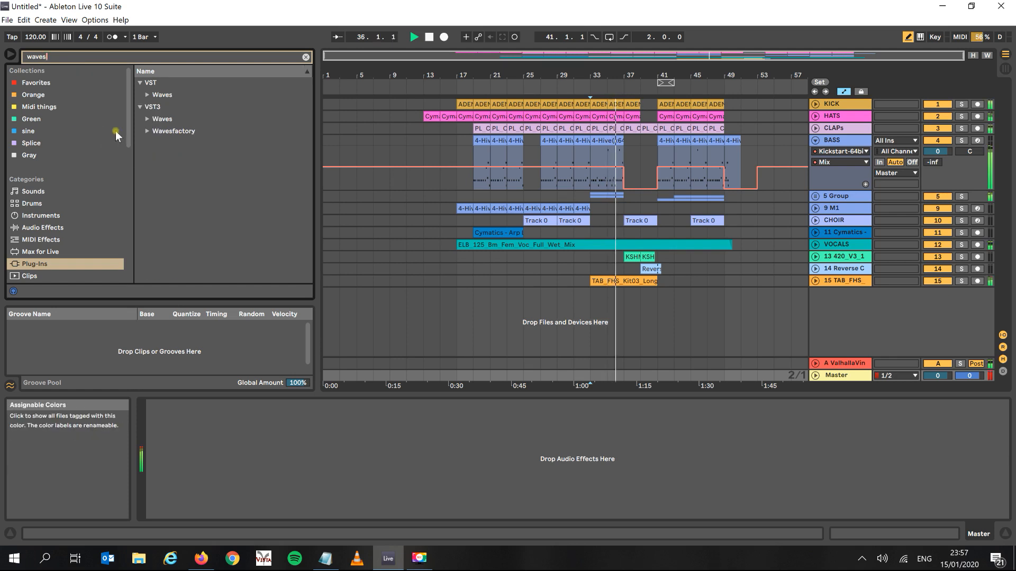
{"action": "left_click", "coordinate": [147, 119]}
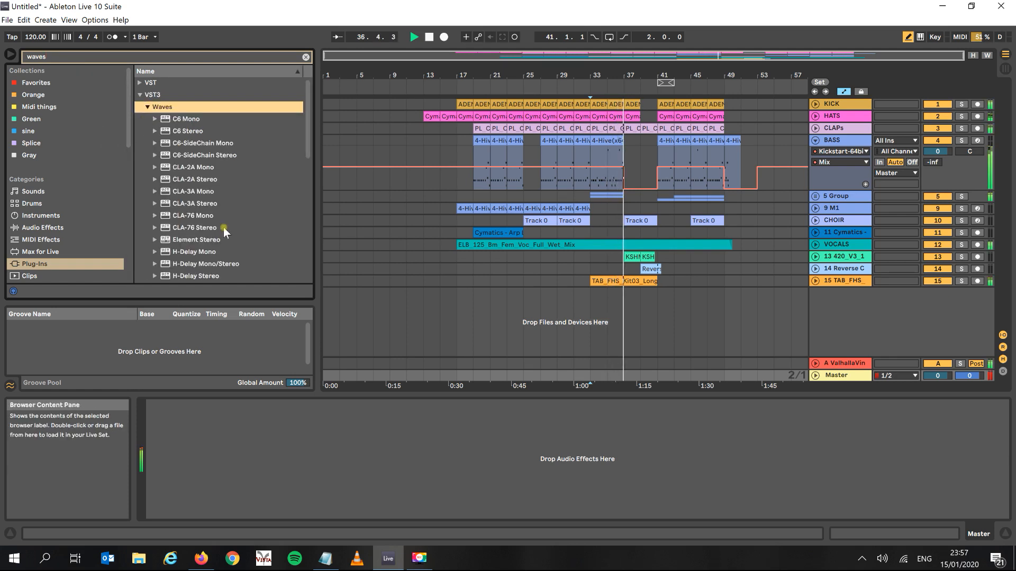
{"action": "left_click_drag", "start_coordinate": [196, 132], "coordinate": [296, 459]}
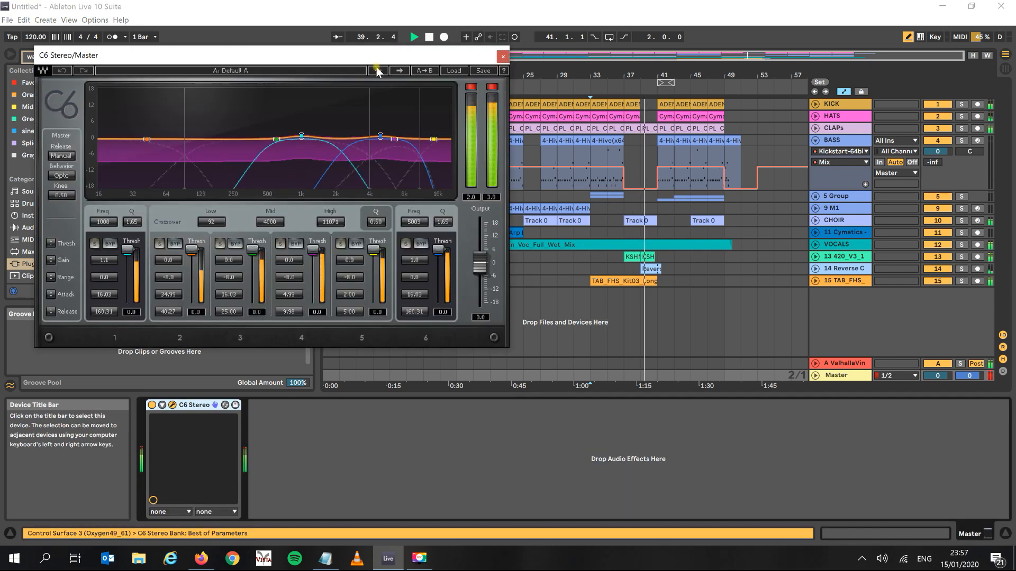
Step: Load the Mastering B preset in the Master track's C6 Stereo, set its output to 3.1, and close the plug-in window
{"action": "left_click", "coordinate": [454, 70]}
{"action": "mouse_move", "coordinate": [535, 188]}
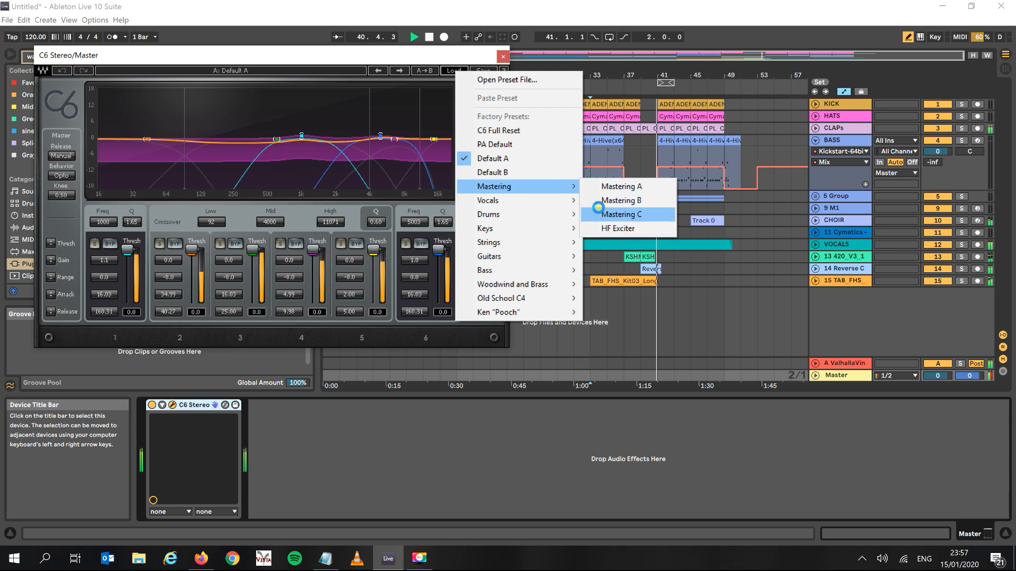
{"action": "left_click", "coordinate": [603, 201]}
{"action": "left_click_drag", "start_coordinate": [323, 267], "coordinate": [323, 271]}
{"action": "left_click_drag", "start_coordinate": [475, 267], "coordinate": [476, 259]}
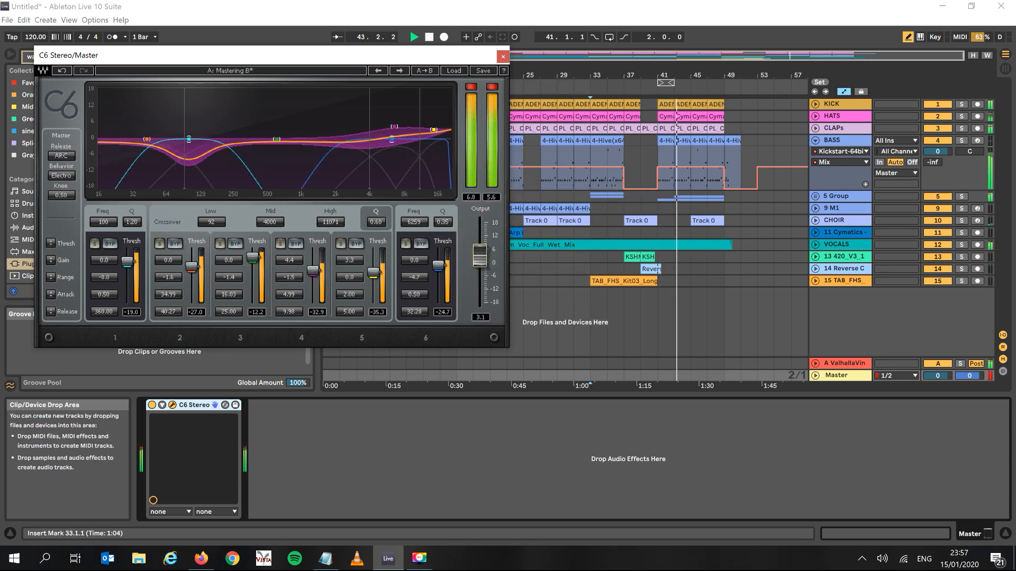
{"action": "left_click", "coordinate": [503, 56]}
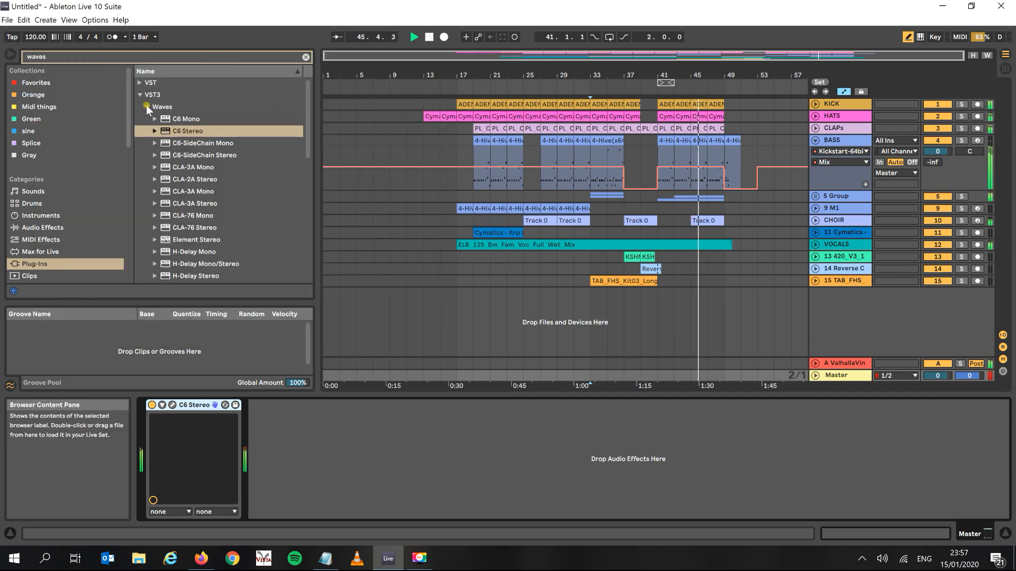
Step: Add L3 UltraMaximizer Stereo after C6 Stereo on the Master track, load the 16bit Moderate Limiting preset, and stop playback
{"action": "left_click_drag", "start_coordinate": [308, 143], "coordinate": [315, 205]}
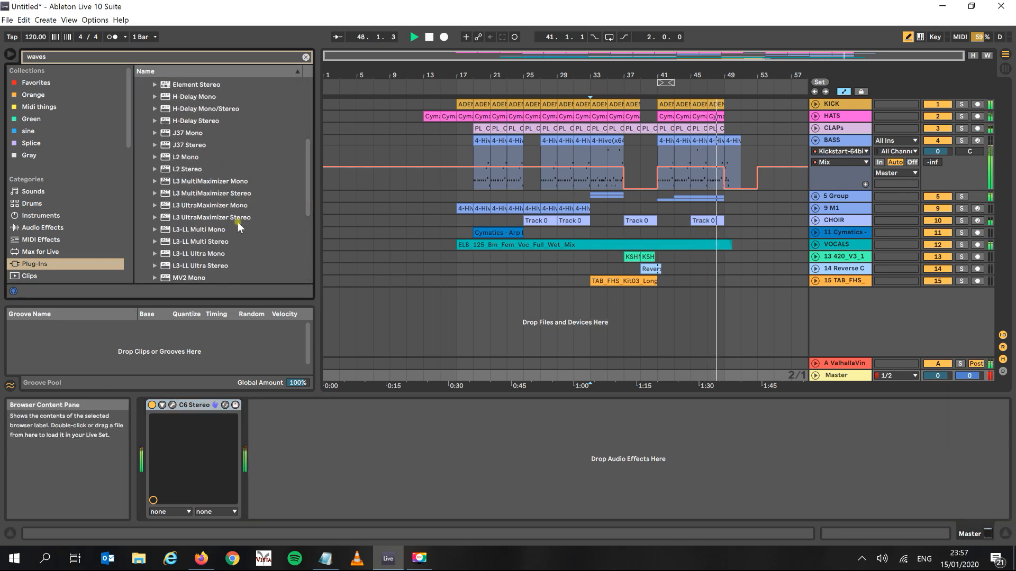
{"action": "left_click_drag", "start_coordinate": [227, 219], "coordinate": [293, 411]}
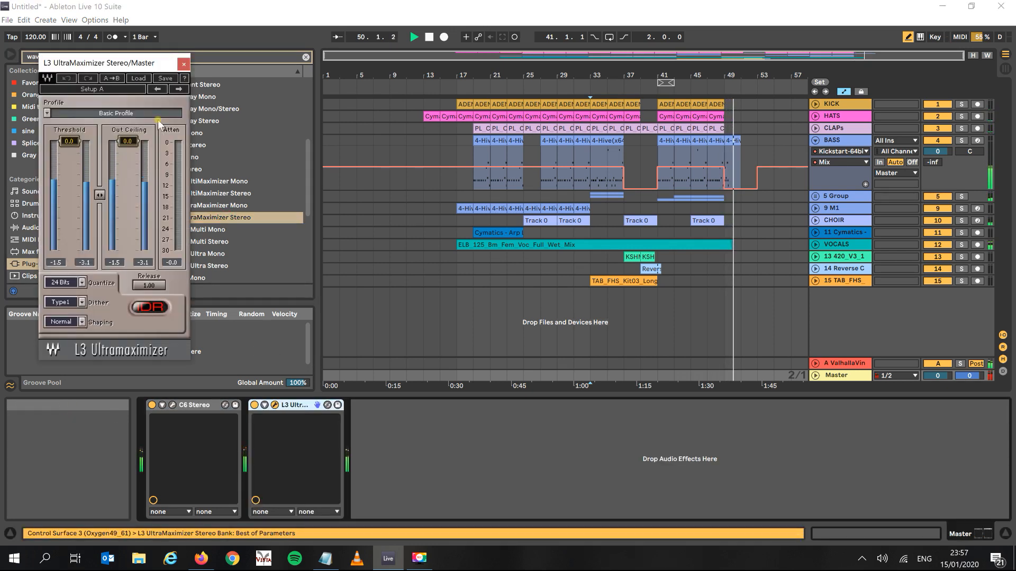
{"action": "left_click", "coordinate": [140, 79]}
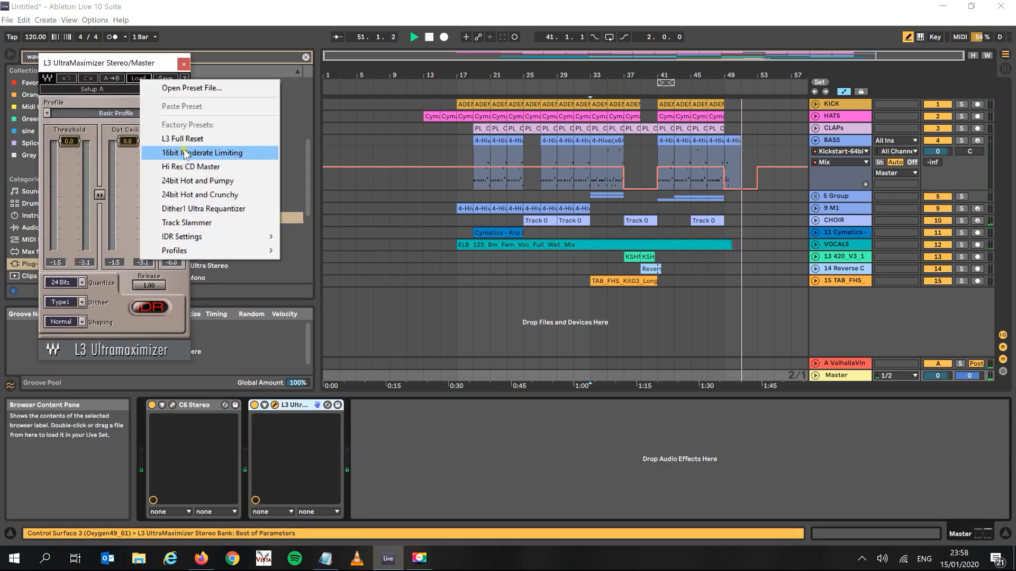
{"action": "left_click", "coordinate": [202, 153]}
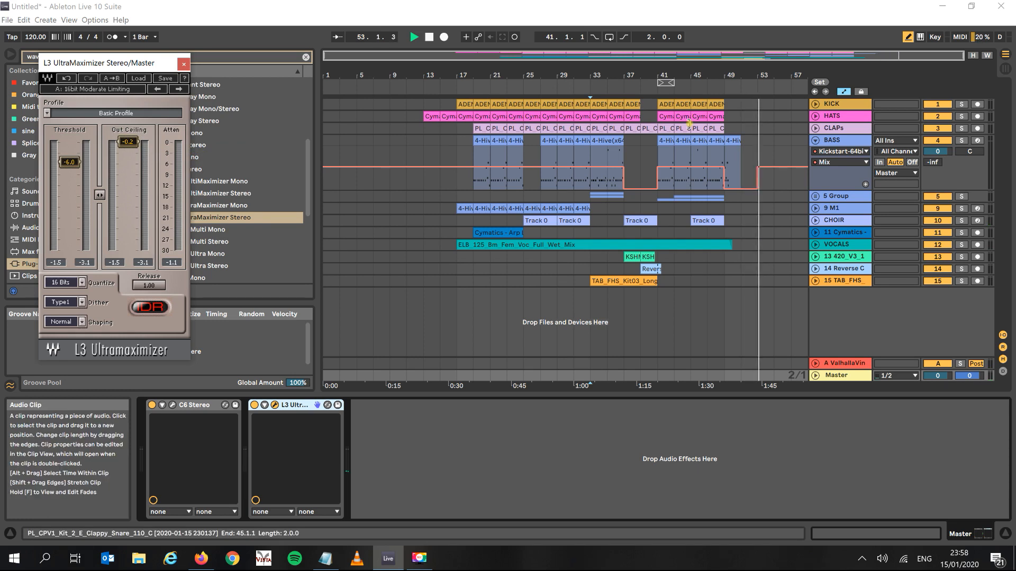
{"action": "key", "text": "space"}
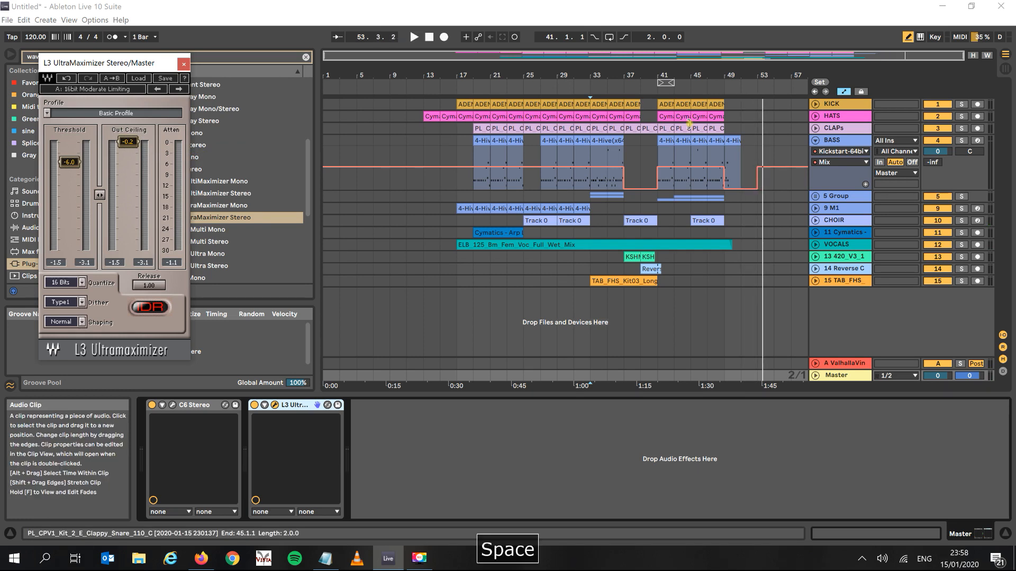
{"action": "key", "text": "alt+Tab"}
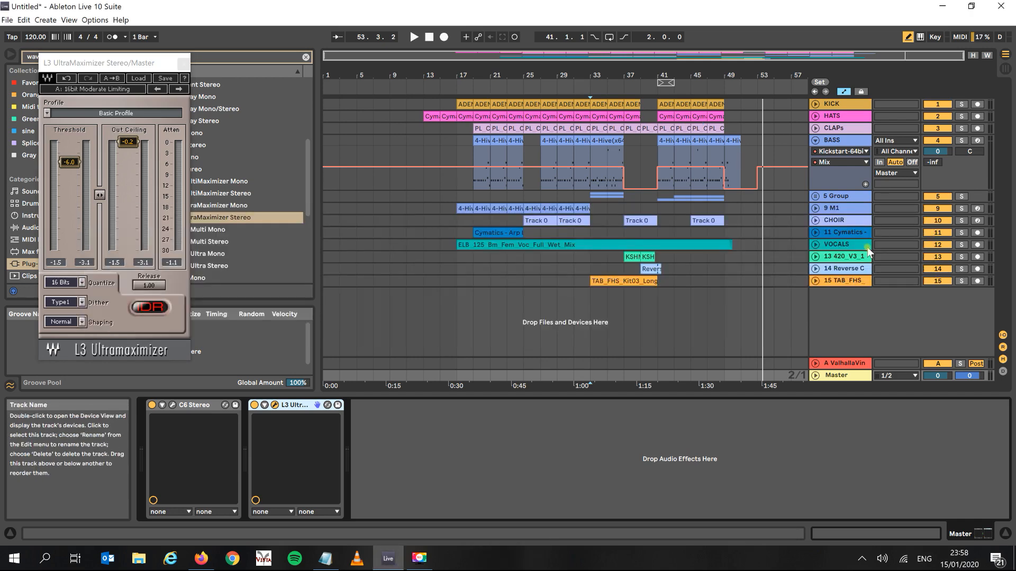